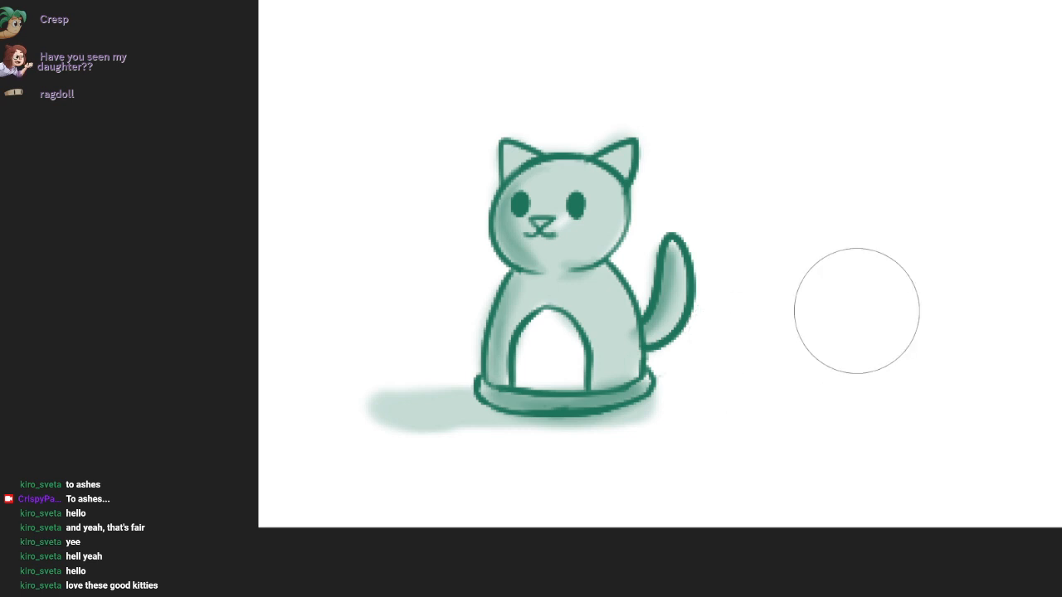
scroll(858, 311, down, 3)
drag(858, 311, 344, 444)
scroll(583, 357, down, 1)
drag(583, 356, 521, 417)
scroll(521, 417, down, 1)
mouse_move(628, 387)
mouse_down()
mouse_move(521, 418)
mouse_move(429, 422)
mouse_up()
scroll(429, 422, down, 1)
mouse_move(538, 384)
mouse_down()
mouse_move(438, 412)
mouse_move(484, 403)
mouse_move(489, 428)
mouse_up()
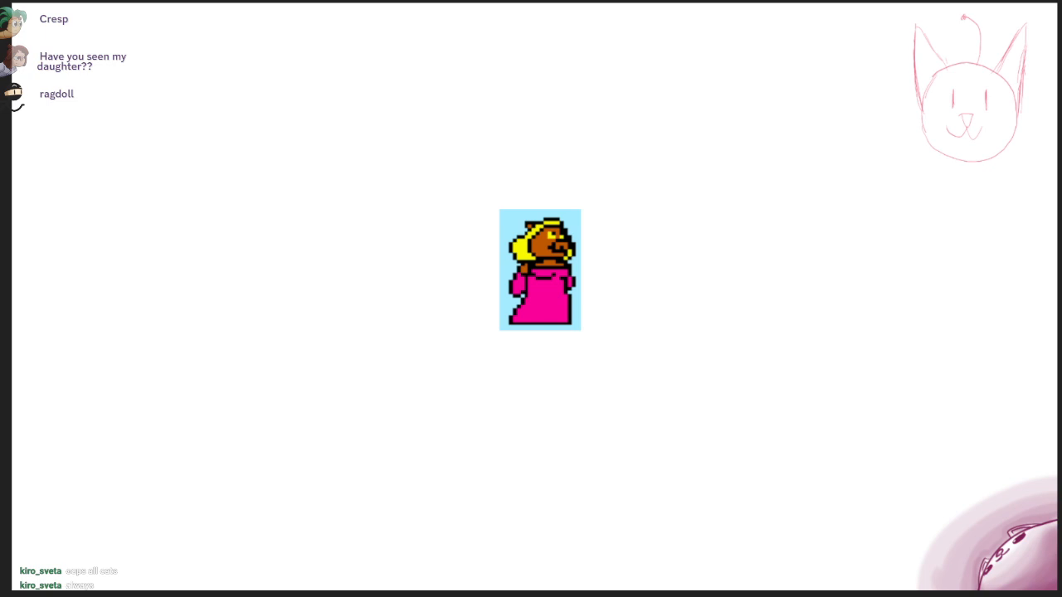
Step: Clear the leftover sketches around the pixel-art bear reference and reduce the brush to a small sketching size
key(Delete)
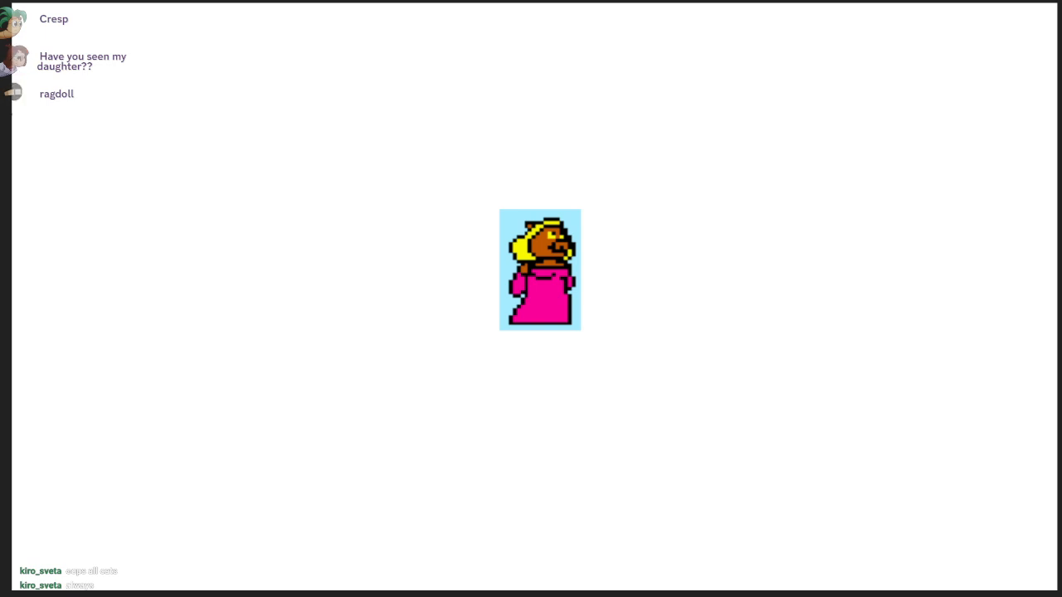
mouse_move(857, 446)
mouse_down()
mouse_move(597, 362)
mouse_move(629, 321)
mouse_move(586, 399)
mouse_move(668, 353)
mouse_move(661, 365)
mouse_up()
scroll(598, 360, up, 1)
scroll(581, 315, up, 1)
scroll(585, 398, up, 1)
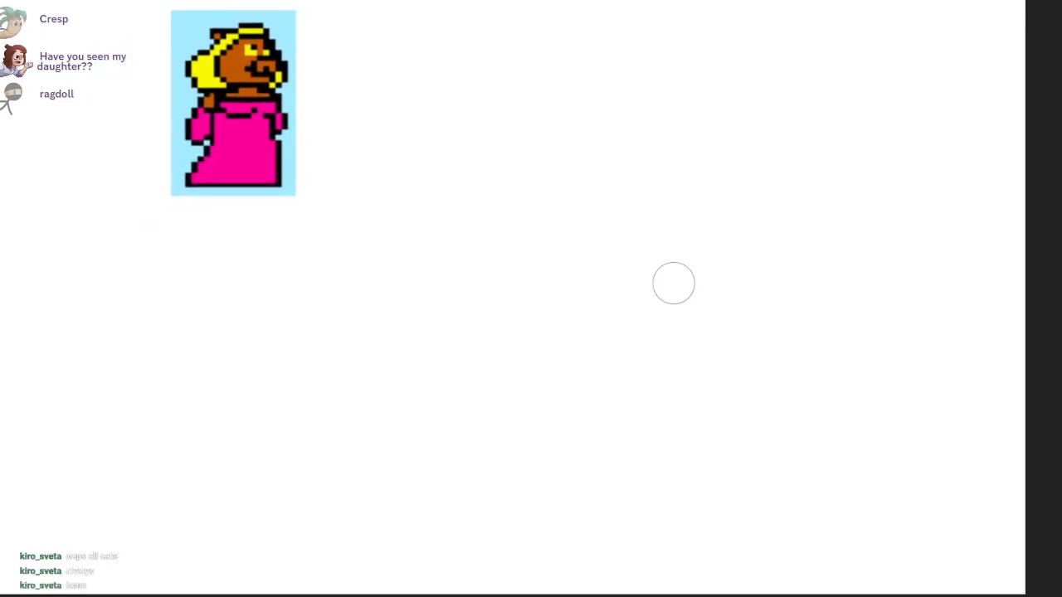
key(bracketleft)
key(bracketleft)
key(bracketleft)
key(bracketleft)
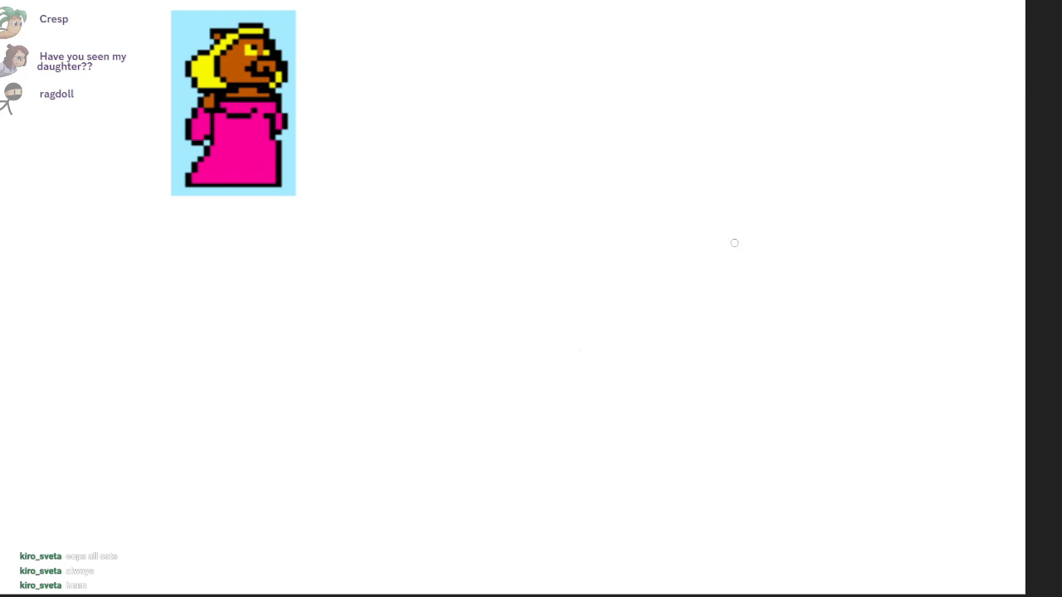
Step: Sketch the upturned bear head beside the reference with overlapping circles, an oval nose and hanging jowls on both sides of the muzzle
mouse_move(614, 320)
mouse_down()
mouse_move(616, 178)
mouse_move(747, 303)
mouse_up()
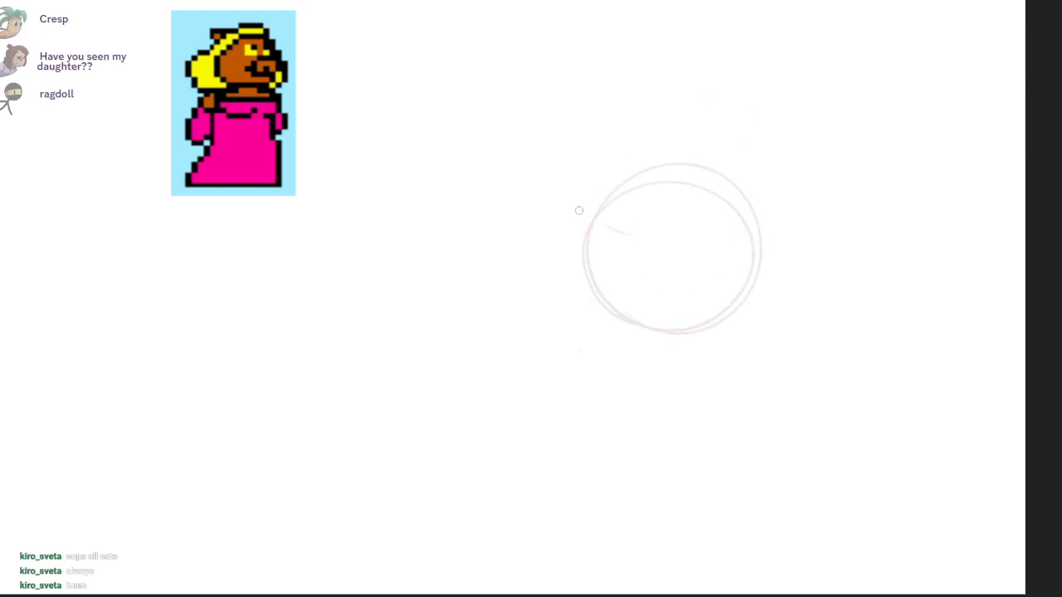
mouse_move(579, 211)
mouse_down()
mouse_move(609, 240)
mouse_move(567, 244)
mouse_move(569, 312)
mouse_move(677, 302)
mouse_up()
drag(637, 359, 672, 299)
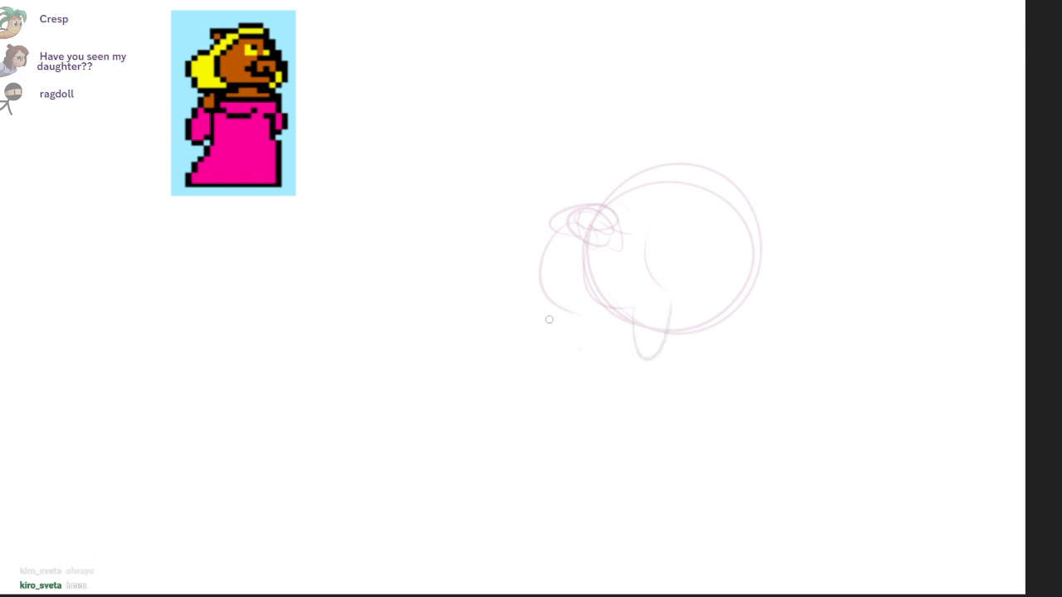
drag(550, 315, 582, 320)
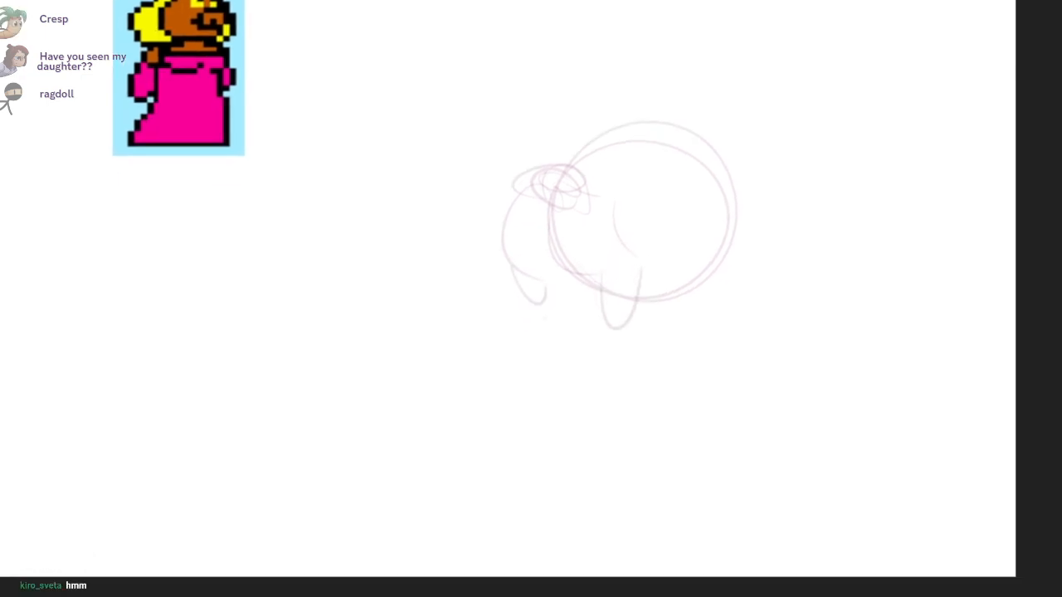
Step: Sketch the front and back of the neck below the head, with a slanted line across its base
drag(641, 377, 639, 425)
drag(730, 337, 757, 422)
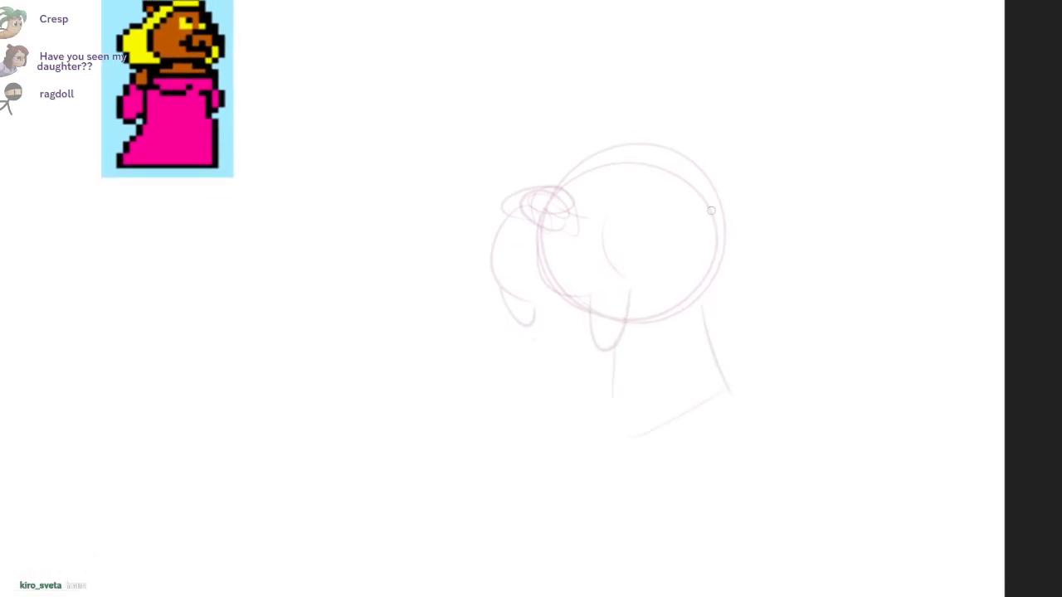
drag(627, 437, 728, 391)
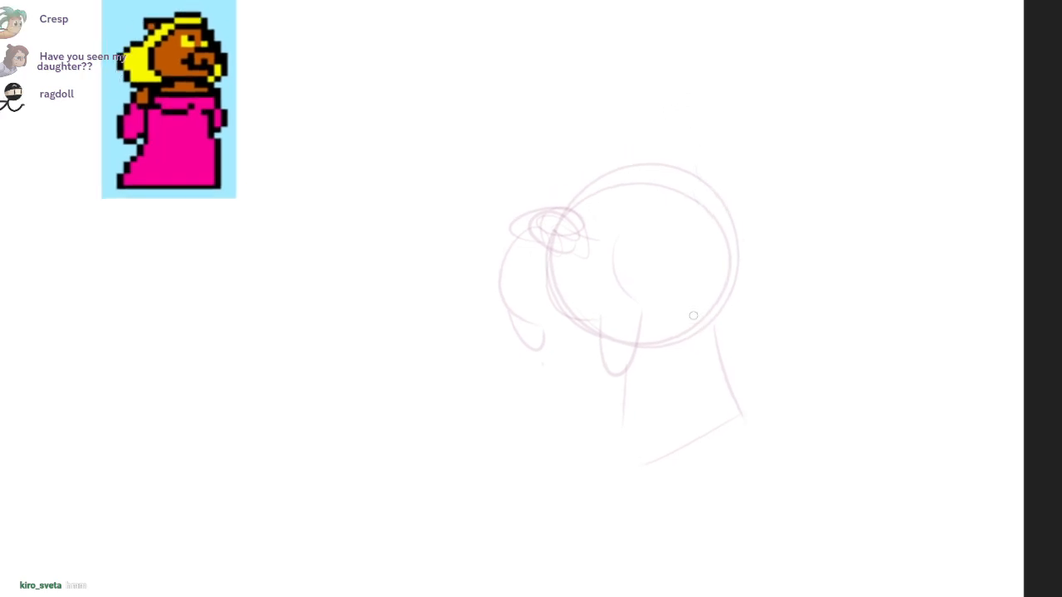
Step: Rough in the hair with tall arcs over the crown and a large tilted oval roll behind the cheek
mouse_move(720, 251)
mouse_down()
mouse_move(774, 349)
mouse_move(724, 242)
mouse_up()
drag(582, 187, 777, 214)
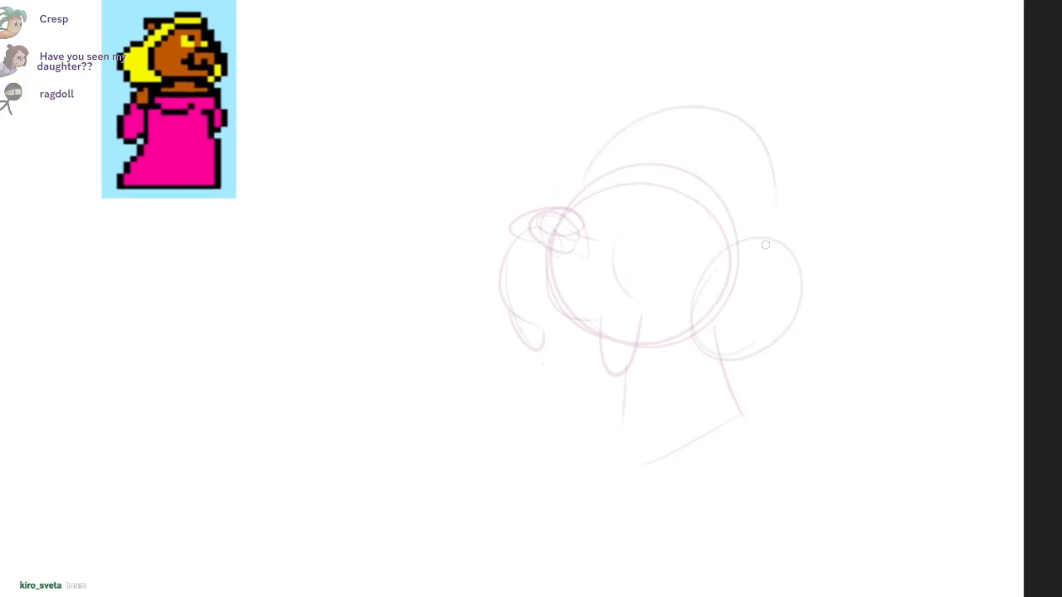
drag(668, 147, 752, 232)
key(ctrl+z)
mouse_move(625, 149)
mouse_down()
mouse_move(735, 243)
mouse_move(667, 346)
mouse_move(800, 315)
mouse_move(729, 301)
mouse_up()
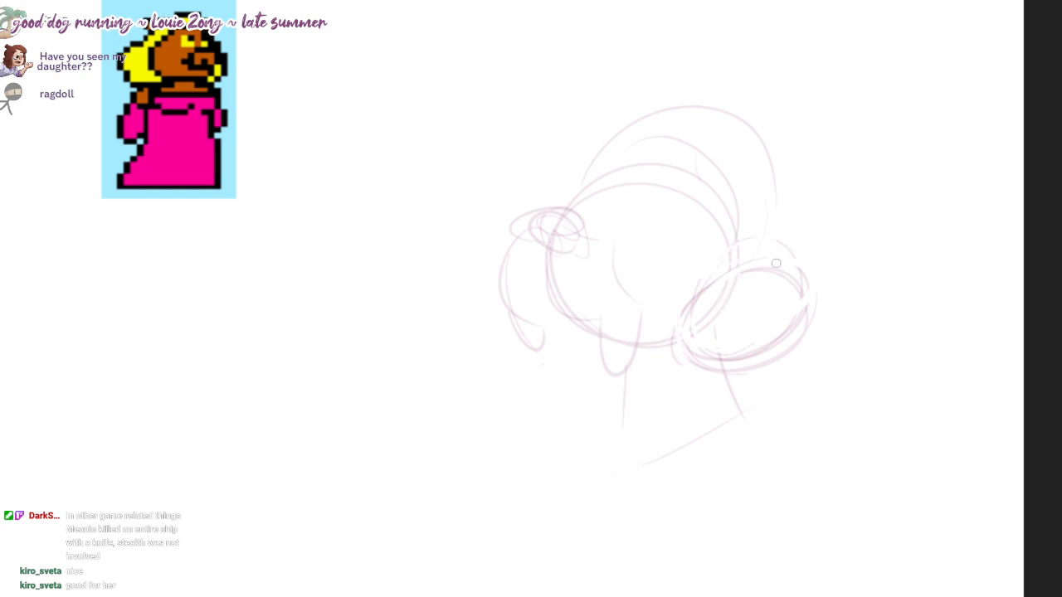
mouse_move(684, 362)
mouse_down()
mouse_move(778, 297)
mouse_move(722, 280)
mouse_move(674, 363)
mouse_move(796, 273)
mouse_move(692, 357)
mouse_up()
drag(756, 256, 634, 153)
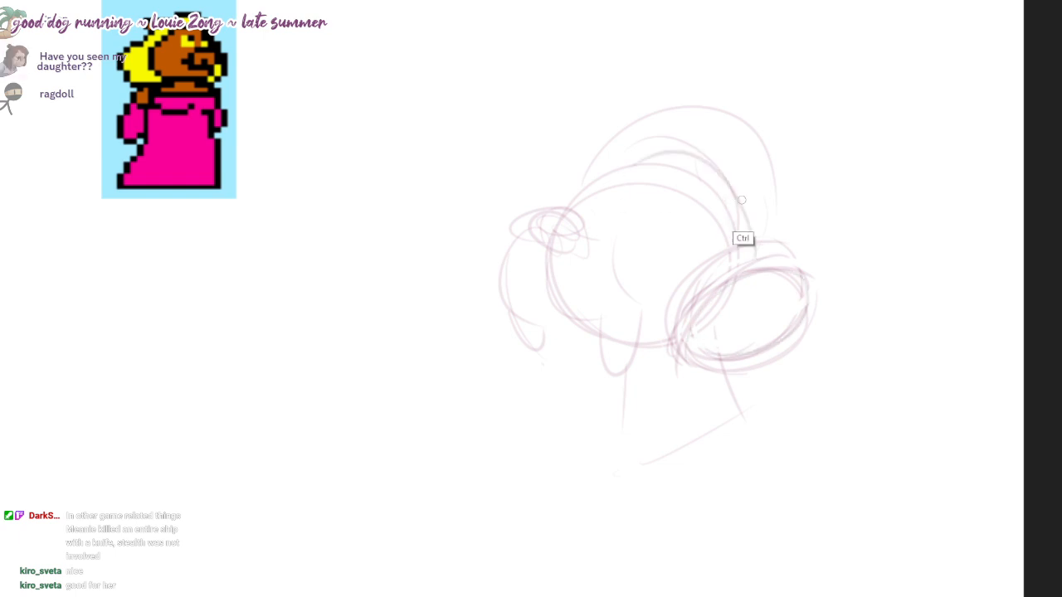
Step: Refine the arcs over the crown and add flicked hair tips behind the head above the oval roll
key(ctrl+z)
mouse_move(760, 230)
mouse_down()
mouse_move(586, 167)
mouse_move(743, 200)
mouse_up()
mouse_move(661, 104)
mouse_down()
mouse_move(787, 224)
mouse_move(790, 255)
mouse_up()
key(ctrl+z)
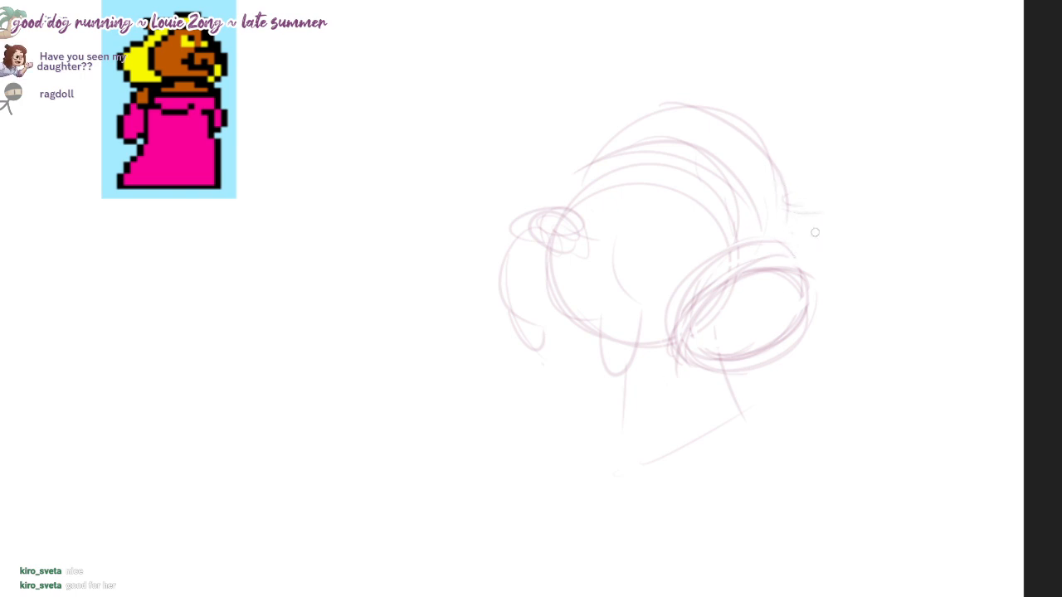
mouse_move(814, 232)
mouse_down()
mouse_move(843, 251)
mouse_move(810, 276)
mouse_up()
drag(763, 263, 749, 223)
Step: Sketch both upward-looking eyes, the curved cheek lines and the small crease at the mouth corner
mouse_move(539, 232)
mouse_down()
mouse_move(554, 230)
mouse_move(623, 288)
mouse_up()
mouse_move(639, 253)
mouse_down()
mouse_move(694, 263)
mouse_move(685, 299)
mouse_move(704, 285)
mouse_move(711, 305)
mouse_up()
drag(720, 182, 749, 223)
mouse_move(631, 251)
mouse_down()
mouse_move(678, 215)
mouse_move(666, 247)
mouse_move(743, 302)
mouse_up()
drag(646, 223, 653, 225)
mouse_move(717, 242)
mouse_down()
mouse_move(713, 232)
mouse_move(705, 245)
mouse_up()
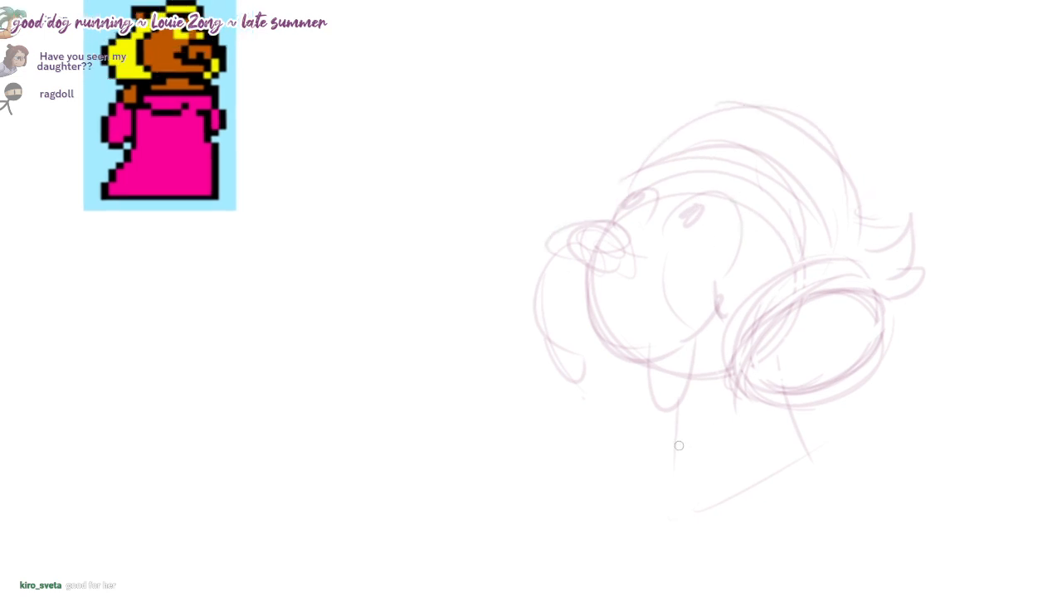
Step: Sketch both shoulders sloping outward from the neck and begin the near upper arm
drag(679, 445, 602, 558)
drag(748, 220, 754, 130)
key(ctrl+z)
mouse_move(640, 369)
mouse_down()
mouse_move(586, 448)
mouse_move(616, 541)
mouse_move(789, 490)
mouse_up()
key(ctrl+z)
key(ctrl+z)
drag(672, 320, 616, 388)
drag(618, 386, 680, 332)
mouse_move(749, 223)
mouse_down()
mouse_move(719, 270)
mouse_move(744, 213)
mouse_up()
mouse_move(782, 374)
mouse_down()
mouse_move(924, 457)
mouse_move(951, 493)
mouse_up()
drag(921, 479, 938, 520)
drag(749, 223, 738, 154)
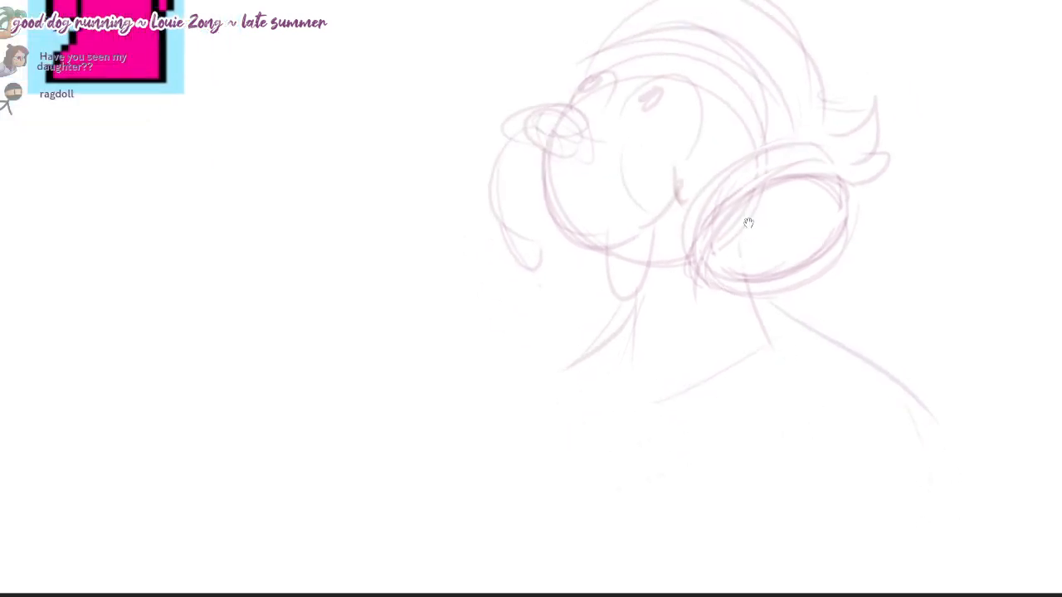
Step: Draw the dress's wide curved neckline across the chest, with a strap line running up to the near shoulder
drag(828, 351, 679, 477)
mouse_move(598, 368)
mouse_down()
mouse_move(564, 417)
mouse_move(570, 436)
mouse_up()
key(ctrl+z)
drag(561, 375, 688, 440)
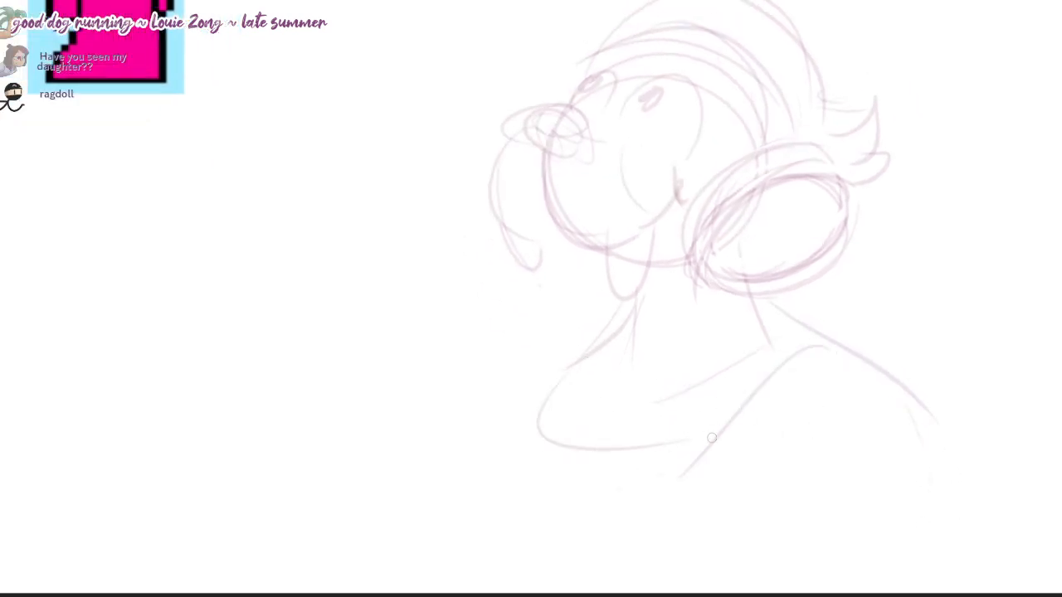
drag(587, 453, 772, 410)
drag(749, 223, 759, 285)
drag(814, 415, 769, 450)
Step: Sketch the dress's lower edge toward the near arm, the small far-shoulder ruffle and the far side of the torso
drag(711, 524, 972, 562)
drag(584, 486, 501, 482)
drag(515, 476, 545, 478)
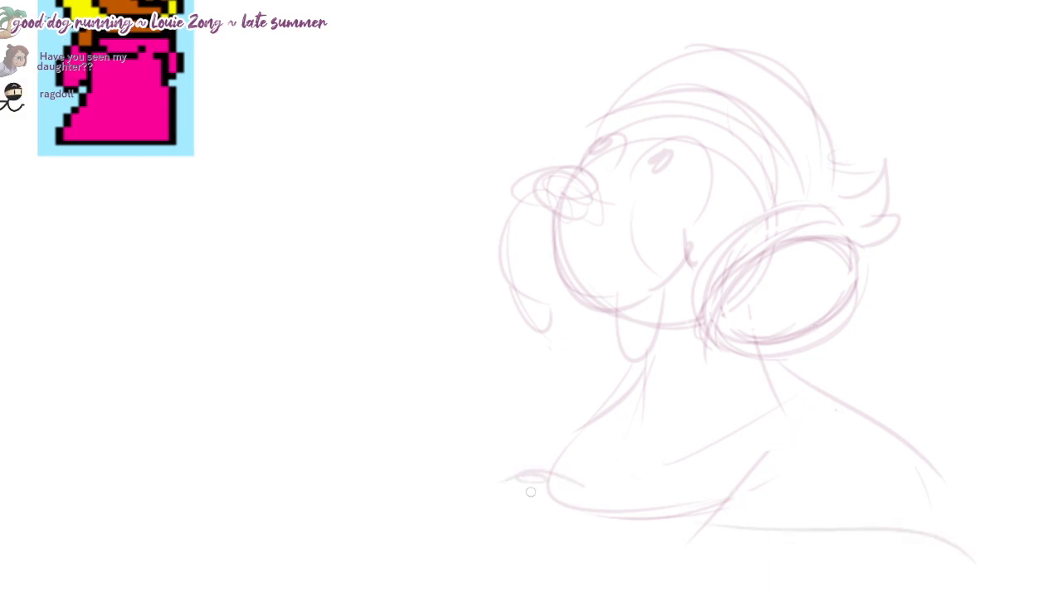
drag(632, 442, 582, 498)
drag(546, 455, 519, 497)
drag(491, 587, 496, 596)
Step: Rework the hair with extra arcs above the forehead and a rounder outer contour from the brow to the back
drag(749, 223, 776, 294)
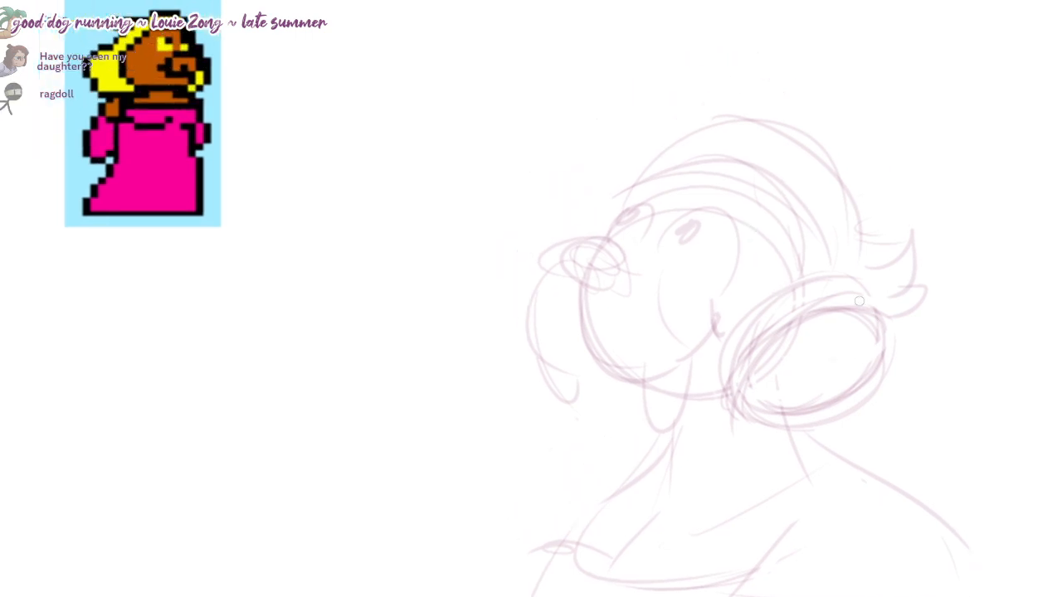
mouse_move(756, 244)
mouse_down()
mouse_move(744, 210)
mouse_move(760, 258)
mouse_up()
mouse_move(818, 279)
mouse_down()
mouse_move(706, 176)
mouse_move(653, 188)
mouse_up()
drag(681, 178, 813, 223)
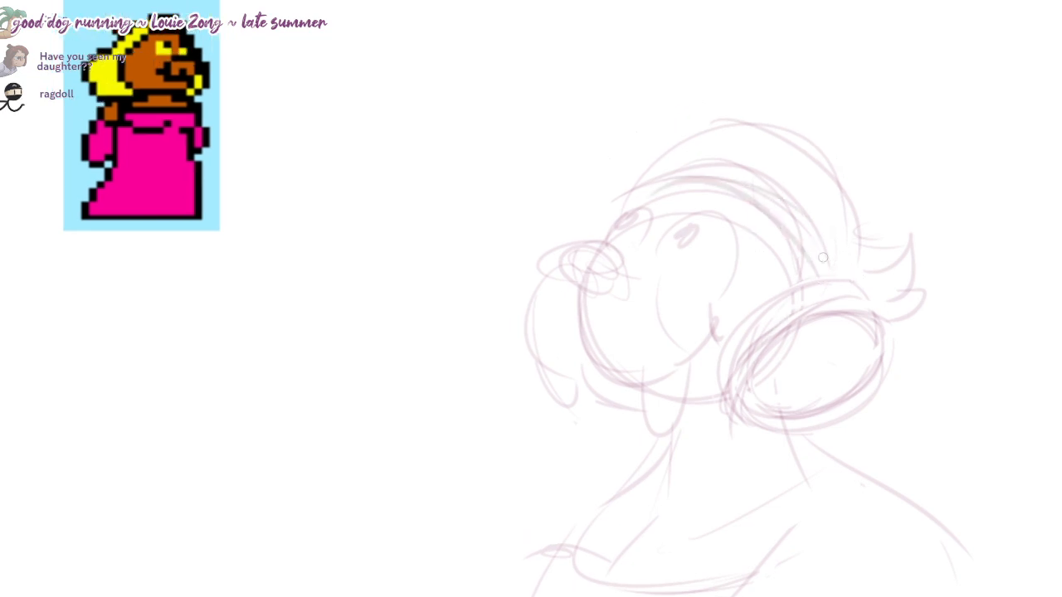
mouse_move(731, 178)
mouse_down()
mouse_move(828, 272)
mouse_move(803, 214)
mouse_move(589, 243)
mouse_up()
mouse_move(759, 199)
mouse_down()
mouse_move(614, 202)
mouse_move(725, 169)
mouse_move(626, 176)
mouse_move(857, 283)
mouse_up()
drag(760, 139, 868, 296)
mouse_move(853, 199)
mouse_down()
mouse_move(823, 155)
mouse_move(765, 135)
mouse_move(777, 122)
mouse_up()
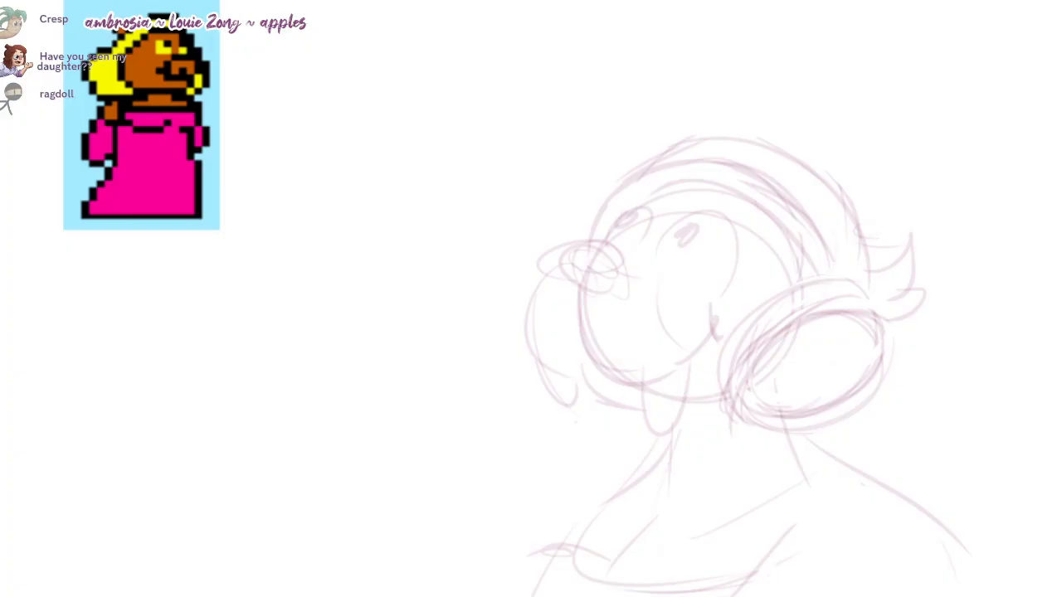
Step: Darken the outline of the nose at the tip of the muzzle
click(563, 32)
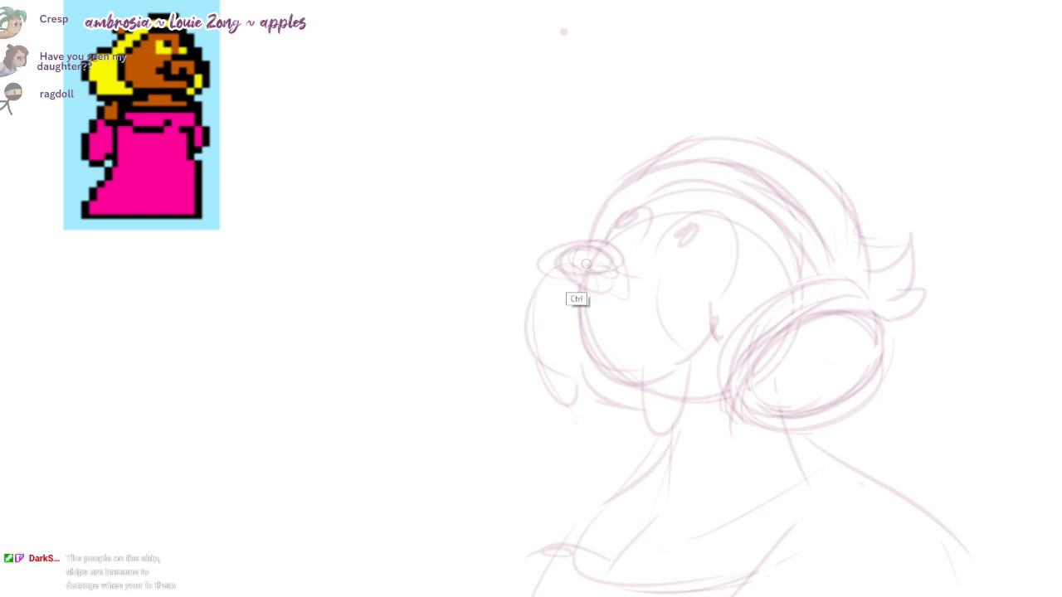
drag(580, 274, 602, 252)
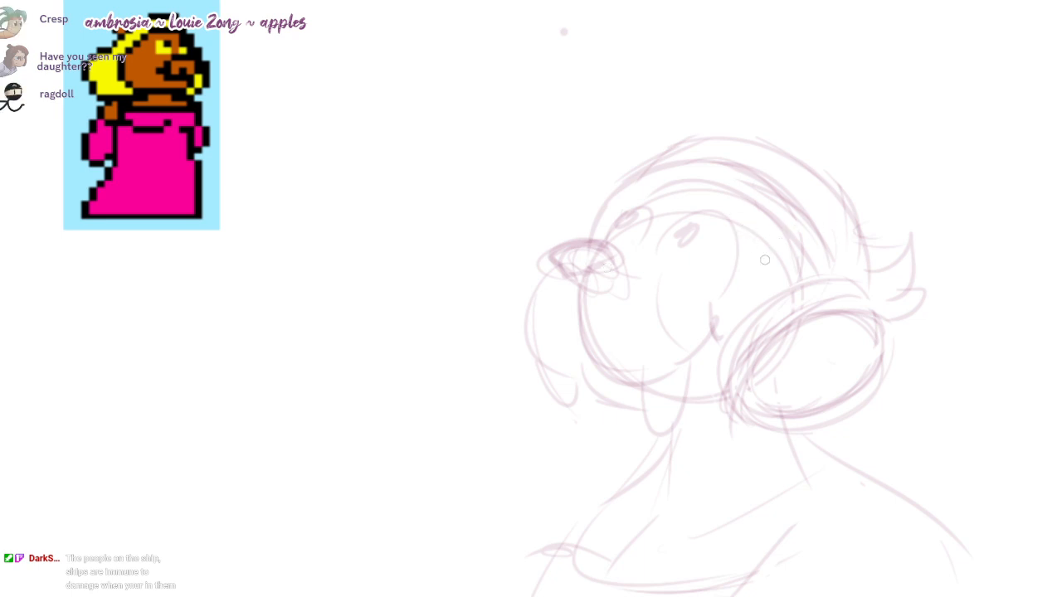
scroll(826, 439, down, 3)
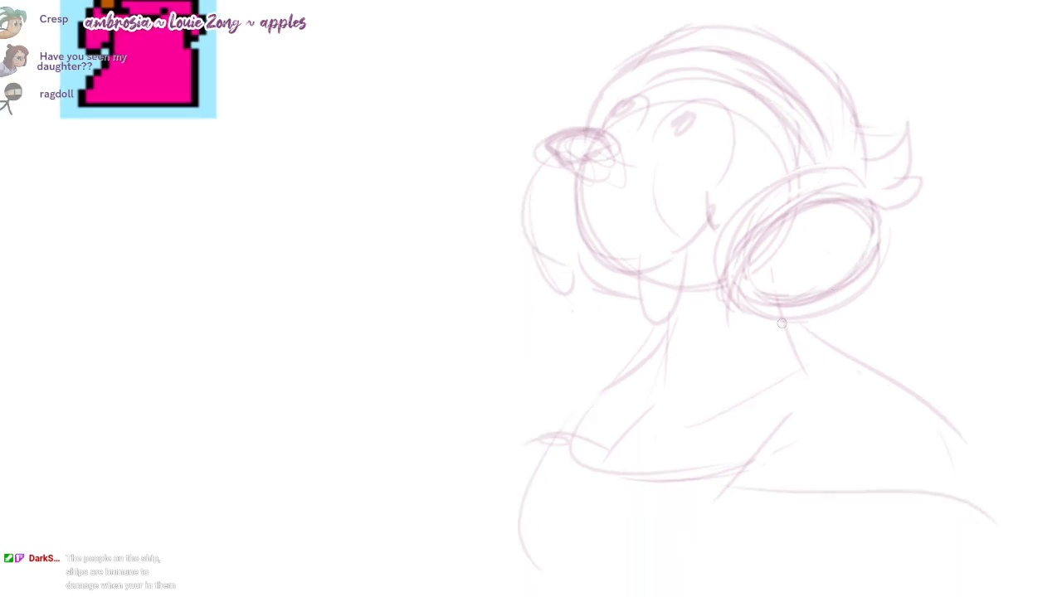
scroll(564, 30, up, 6)
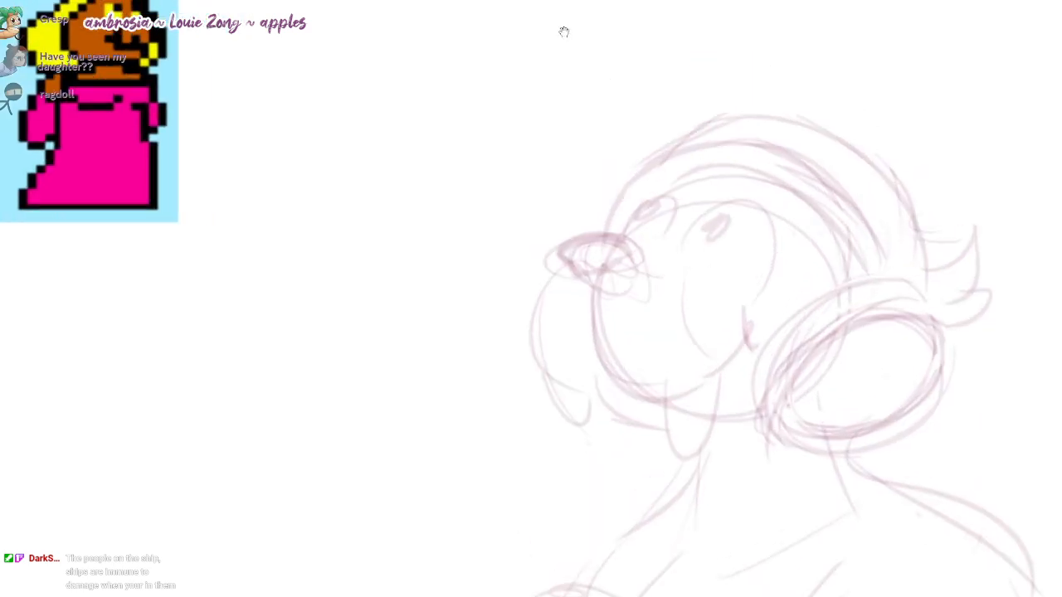
Step: Shade the pupils of both eyes with darker strokes
drag(564, 32, 567, 40)
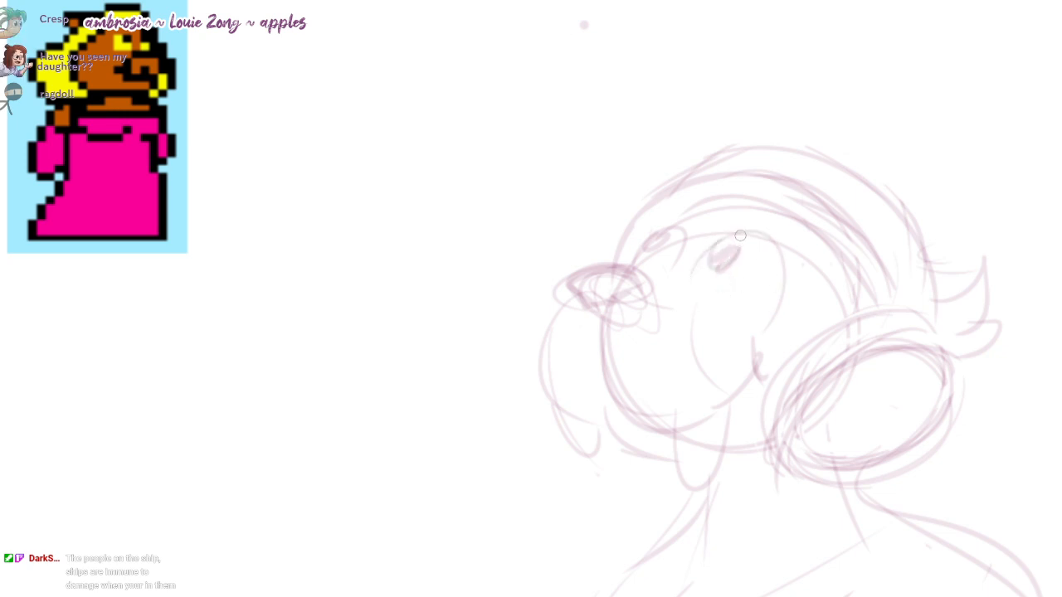
drag(738, 237, 722, 255)
mouse_move(665, 236)
mouse_down()
mouse_move(569, 285)
mouse_move(647, 284)
mouse_up()
drag(563, 32, 565, 4)
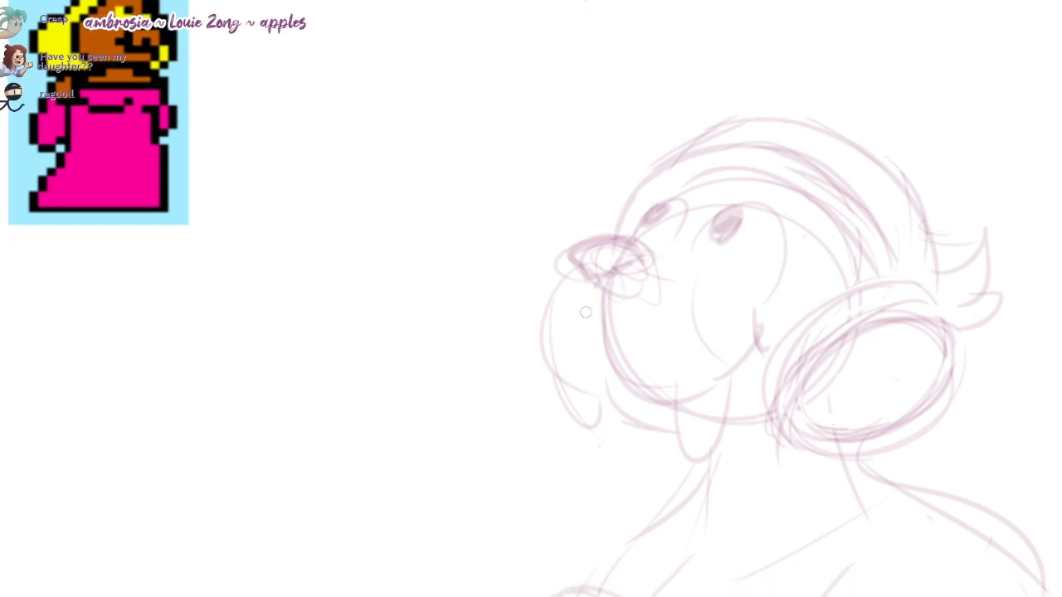
Step: Dot whisker spots on both sides of the muzzle
click(656, 305)
click(704, 294)
click(674, 331)
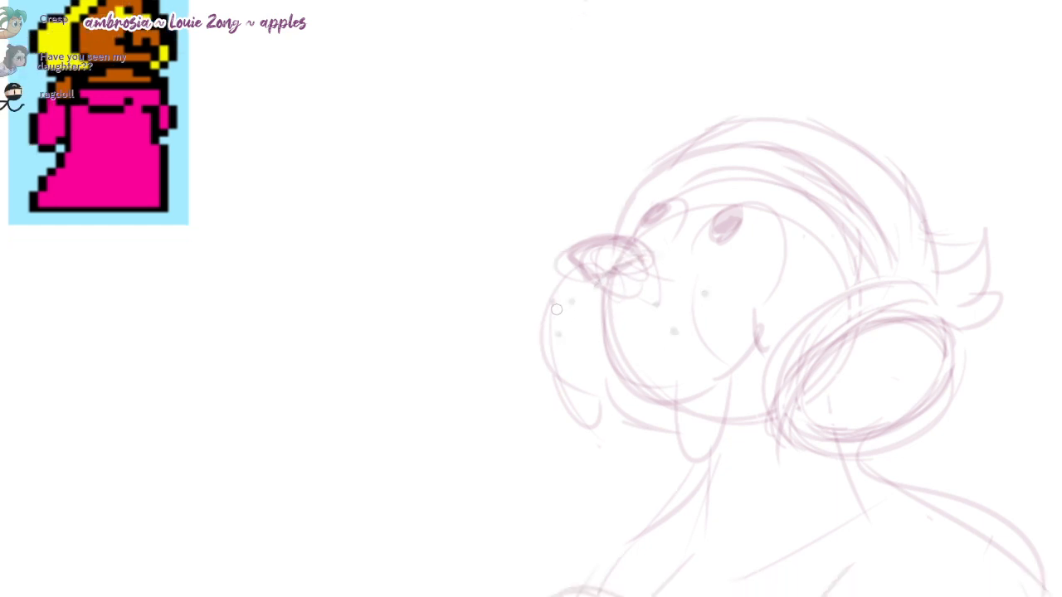
drag(544, 25, 564, 32)
Step: Add inner contour strokes to the two hanging jowls beneath the muzzle
drag(579, 401, 626, 406)
mouse_move(692, 397)
mouse_down()
mouse_move(737, 403)
mouse_move(743, 384)
mouse_up()
key(ctrl+z)
mouse_move(756, 443)
mouse_down()
mouse_move(735, 441)
mouse_move(730, 342)
mouse_up()
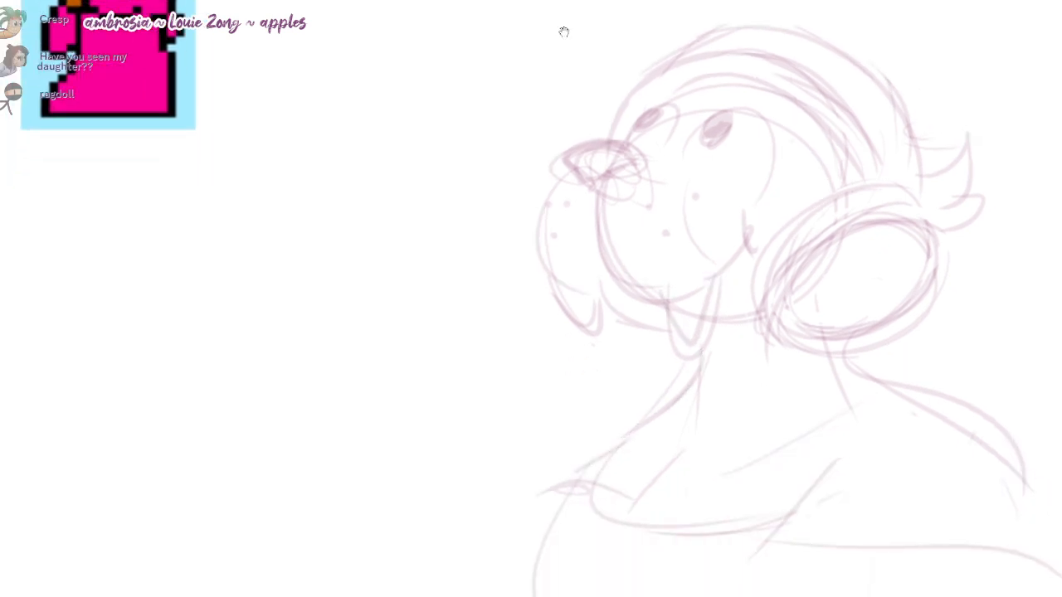
Step: Redraw the large oval hair roll behind the cheek with heavier outer and inner rims
drag(890, 307, 794, 325)
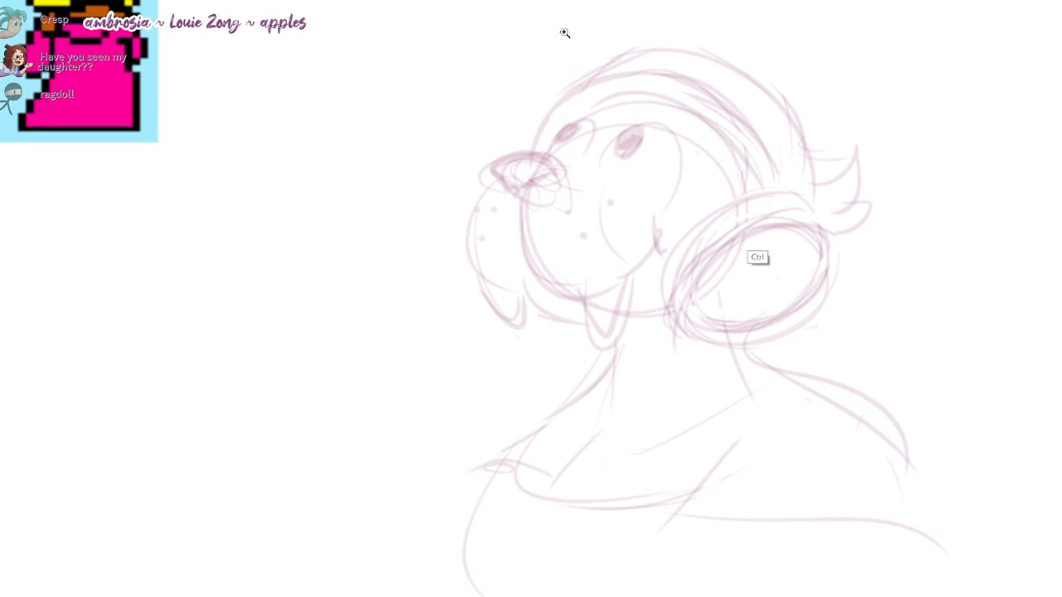
drag(734, 248, 755, 244)
mouse_move(673, 308)
mouse_down()
mouse_move(793, 177)
mouse_move(670, 328)
mouse_up()
mouse_move(807, 205)
mouse_down()
mouse_move(736, 224)
mouse_move(689, 296)
mouse_up()
drag(710, 249, 679, 314)
drag(707, 229, 686, 337)
mouse_move(816, 220)
mouse_down()
mouse_move(690, 334)
mouse_move(701, 333)
mouse_up()
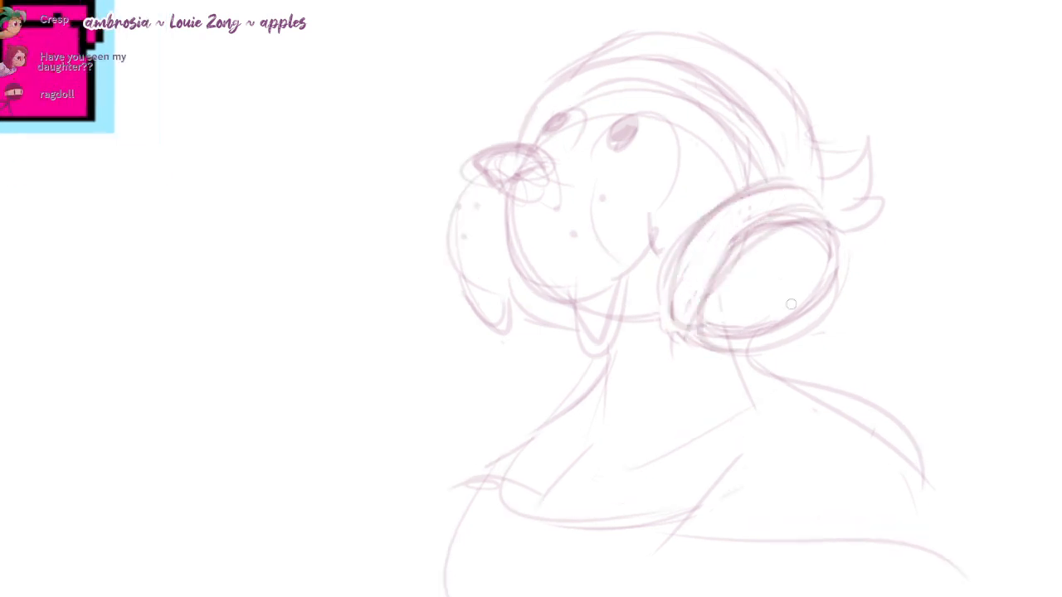
mouse_move(832, 262)
mouse_down()
mouse_move(712, 327)
mouse_move(764, 335)
mouse_move(839, 211)
mouse_up()
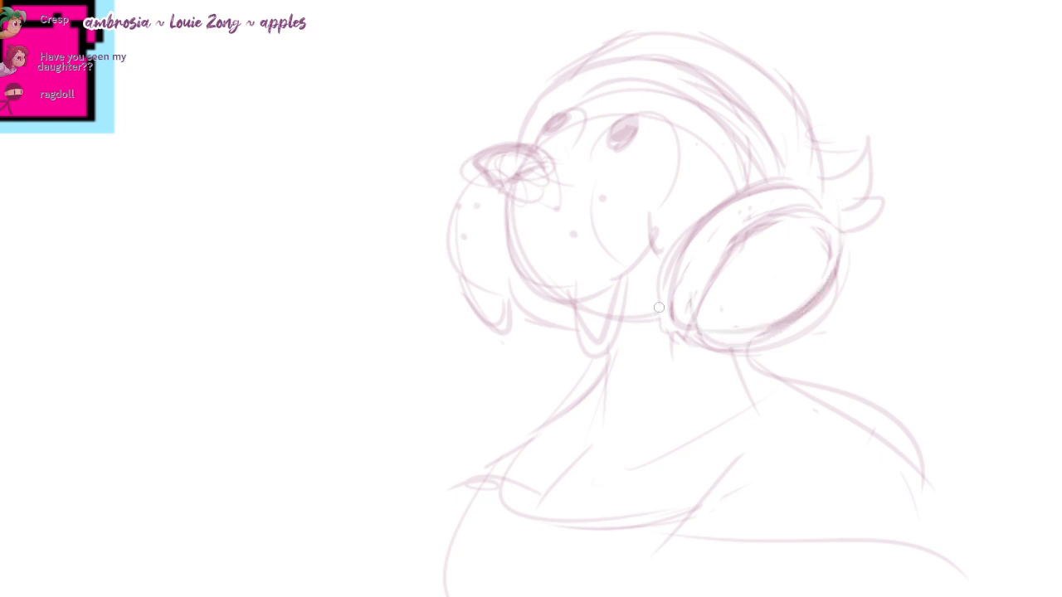
key(ctrl+z)
Step: Redraw the front edge of the hair above the far eye and reinforce the strands sweeping over the forehead
mouse_move(631, 58)
mouse_down()
mouse_move(585, 69)
mouse_move(556, 132)
mouse_up()
key(ctrl+z)
drag(591, 62, 550, 123)
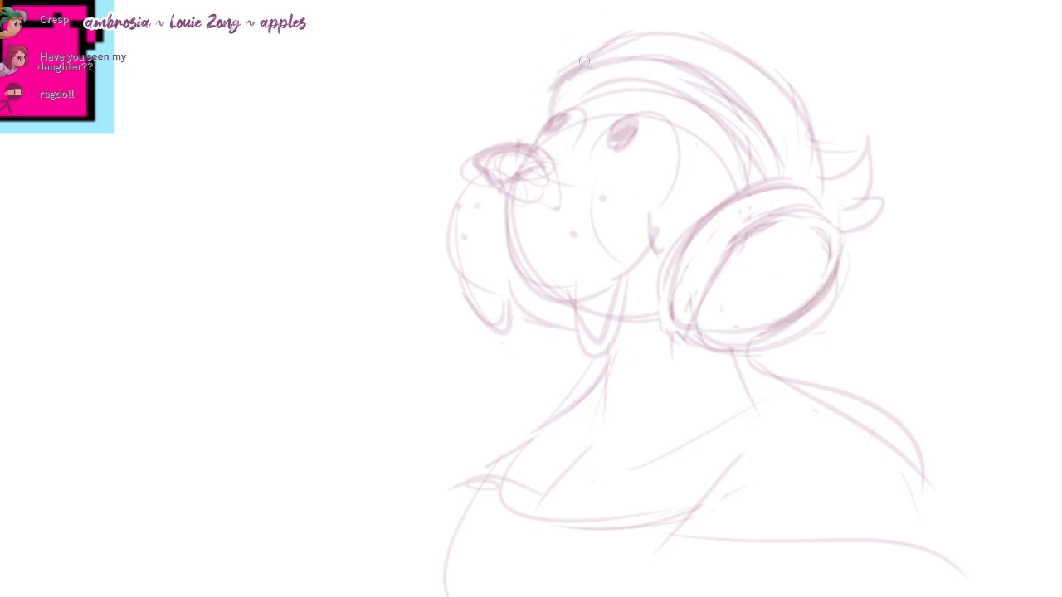
mouse_move(584, 60)
mouse_down()
mouse_move(778, 159)
mouse_move(677, 75)
mouse_move(621, 64)
mouse_up()
mouse_move(610, 63)
mouse_down()
mouse_move(734, 155)
mouse_move(739, 184)
mouse_up()
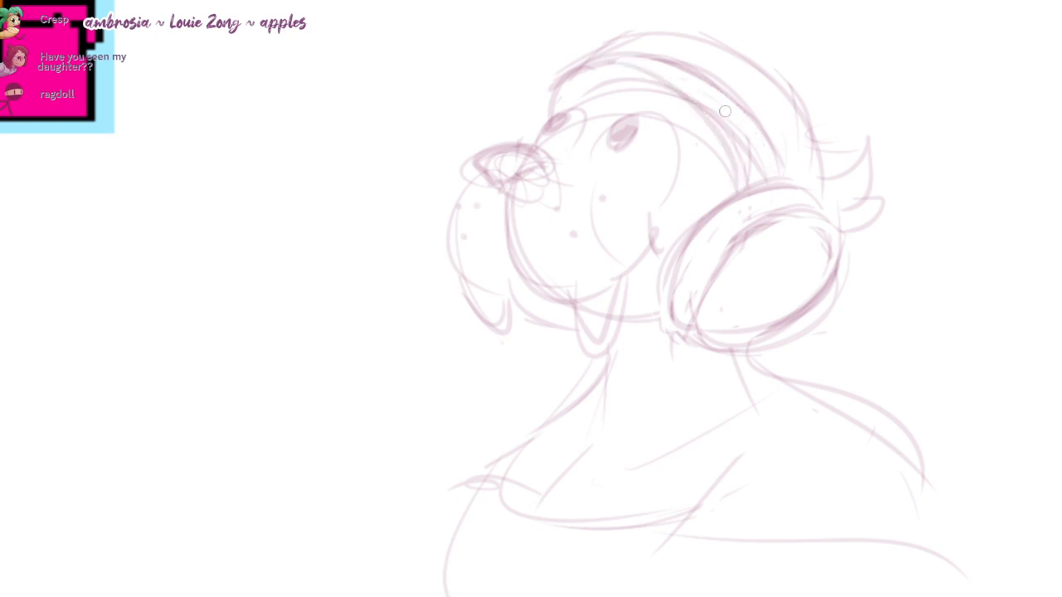
mouse_move(725, 111)
mouse_down()
mouse_move(750, 169)
mouse_move(578, 80)
mouse_up()
Step: Redraw the outer hair contour over the crown, extending it forward past the brow
mouse_move(642, 66)
mouse_down()
mouse_move(567, 97)
mouse_move(645, 33)
mouse_move(787, 133)
mouse_up()
key(ctrl+z)
drag(611, 44, 816, 189)
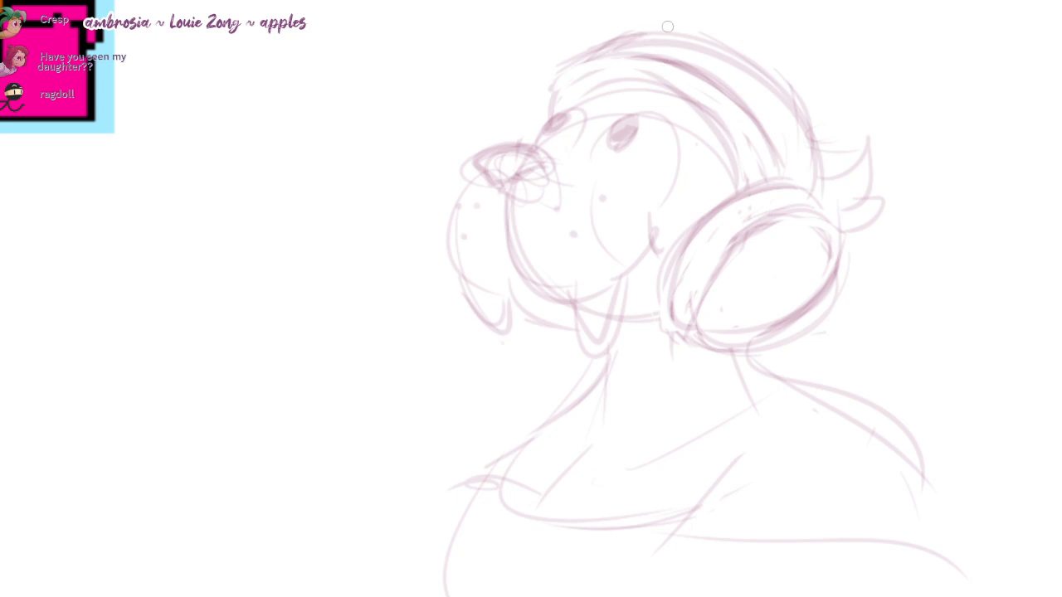
mouse_move(616, 35)
mouse_down()
mouse_move(734, 47)
mouse_move(519, 83)
mouse_up()
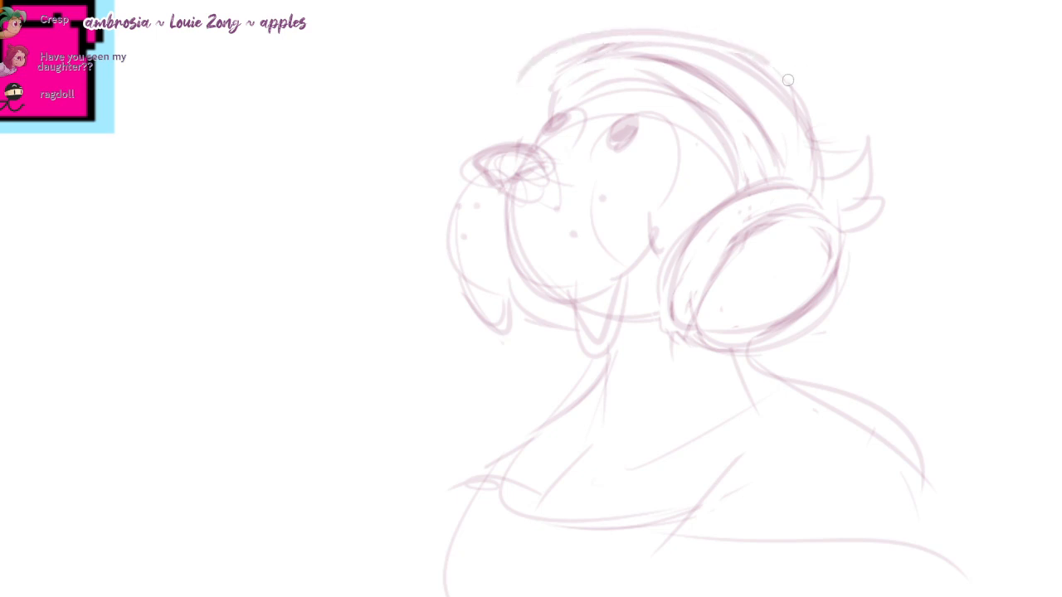
Step: Clear the oversized crown contour, redraw the front hair edge closer to the far eye, and clean up the forehead strands
mouse_move(763, 58)
mouse_down()
mouse_move(526, 73)
mouse_move(656, 35)
mouse_up()
drag(604, 56, 540, 132)
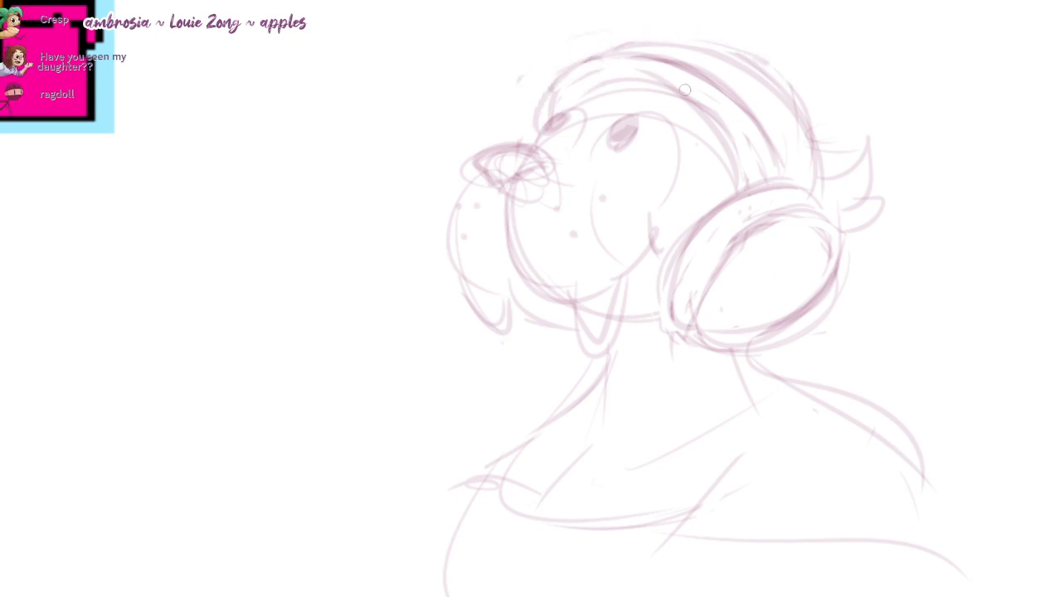
drag(669, 76, 556, 96)
drag(616, 79, 635, 82)
mouse_move(565, 107)
mouse_down()
mouse_move(662, 88)
mouse_move(613, 90)
mouse_up()
drag(514, 0, 626, 67)
drag(564, 31, 552, 21)
ctrl+click(693, 254)
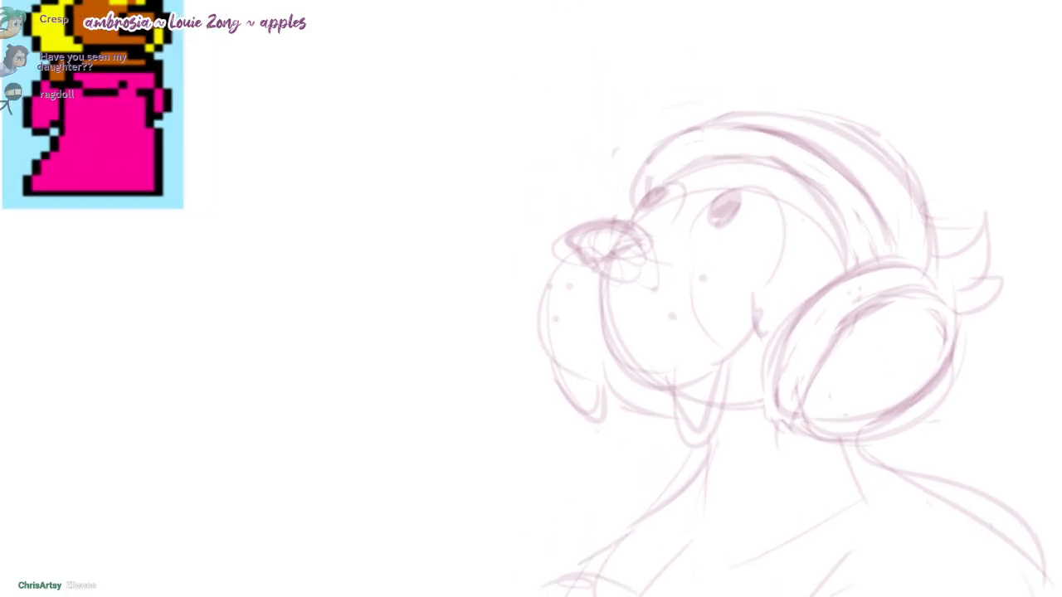
Step: Ink the nose as a solid dark rounded shape tapering to a point where the muzzle lobes meet
mouse_move(593, 296)
mouse_down()
mouse_move(564, 244)
mouse_move(671, 187)
mouse_up()
mouse_move(570, 225)
mouse_down()
mouse_move(655, 167)
mouse_move(617, 175)
mouse_move(568, 217)
mouse_up()
mouse_move(647, 160)
mouse_down()
mouse_move(584, 171)
mouse_move(530, 161)
mouse_move(580, 197)
mouse_move(644, 151)
mouse_up()
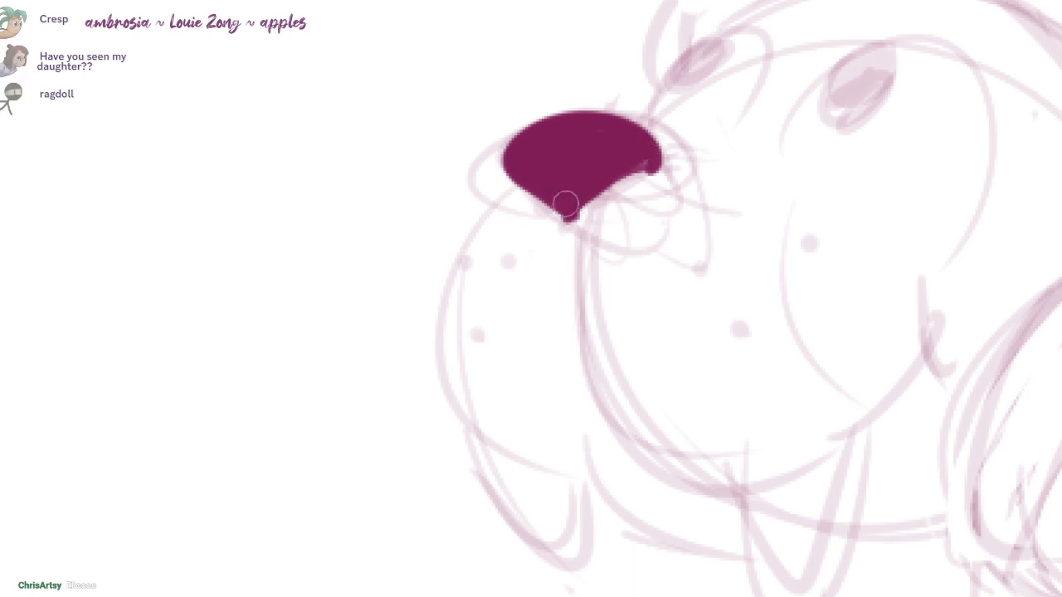
drag(597, 224, 536, 125)
Step: Ink both rounded muzzle lobes with bold tapered outlines, ending the near one in a small smile crease
mouse_move(456, 86)
mouse_down()
mouse_move(403, 135)
mouse_move(490, 374)
mouse_up()
key(ctrl+z)
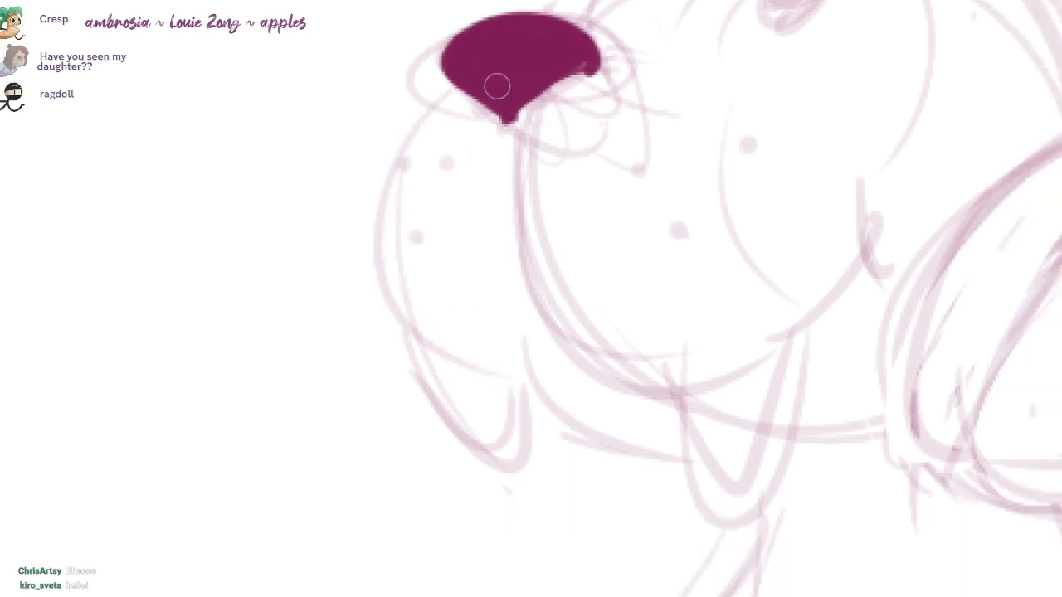
drag(495, 87, 535, 380)
drag(489, 176, 865, 249)
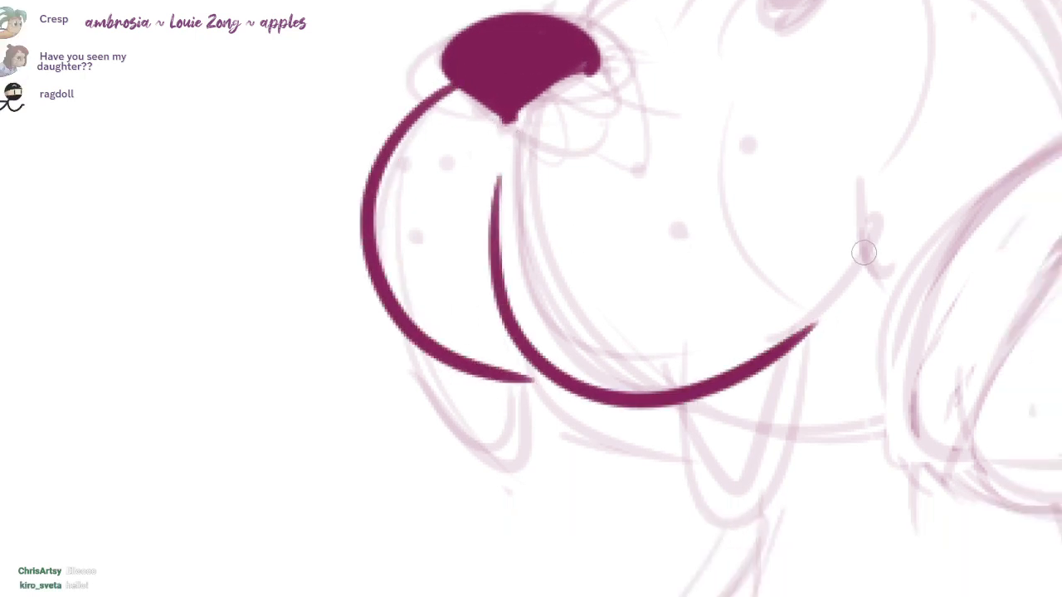
key(ctrl+z)
mouse_move(489, 212)
mouse_down()
mouse_move(564, 374)
mouse_move(854, 265)
mouse_move(899, 274)
mouse_move(730, 354)
mouse_move(744, 330)
mouse_up()
Step: Ink the two pointed fangs hanging beneath the far and near muzzle lobes
drag(428, 320, 533, 351)
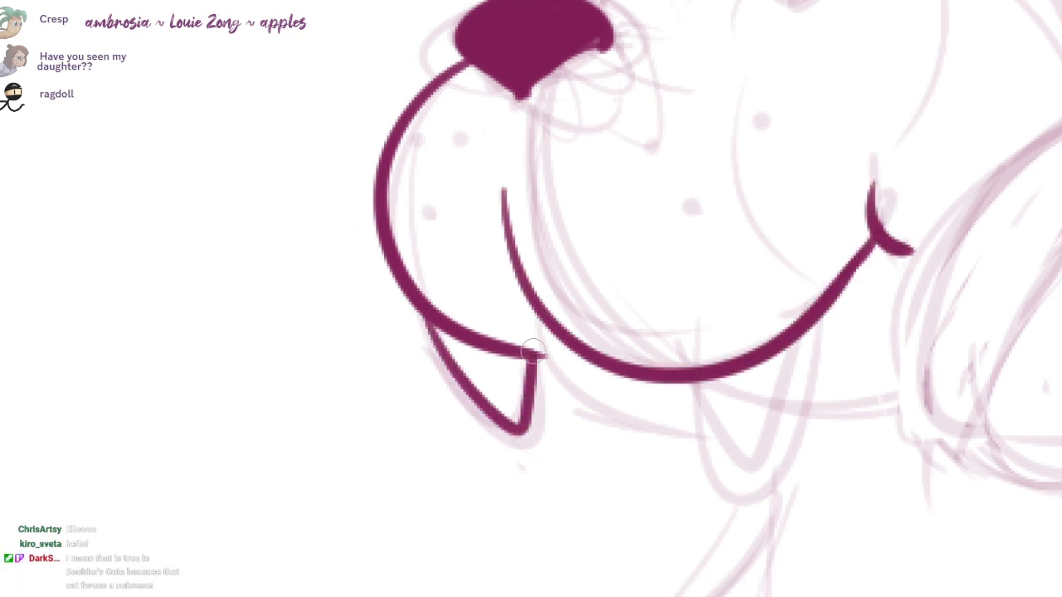
drag(680, 382, 794, 336)
drag(690, 325, 649, 374)
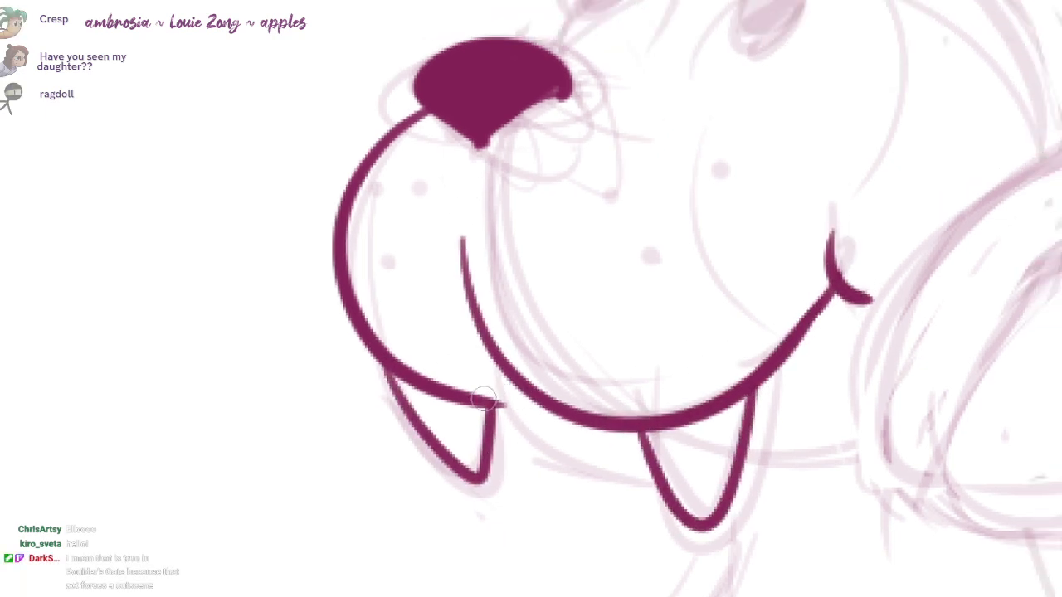
Step: Ink the curved chin line behind the fangs, continuing it briefly past the near fang
mouse_move(484, 399)
mouse_down()
mouse_move(537, 400)
mouse_move(652, 471)
mouse_up()
mouse_move(803, 485)
mouse_down()
mouse_move(687, 337)
mouse_move(733, 306)
mouse_up()
scroll(676, 335, down, 1)
key(ctrl+z)
mouse_move(628, 333)
mouse_down()
mouse_move(696, 319)
mouse_move(653, 343)
mouse_move(666, 437)
mouse_move(608, 513)
mouse_up()
scroll(612, 334, down, 2)
drag(612, 333, 561, 378)
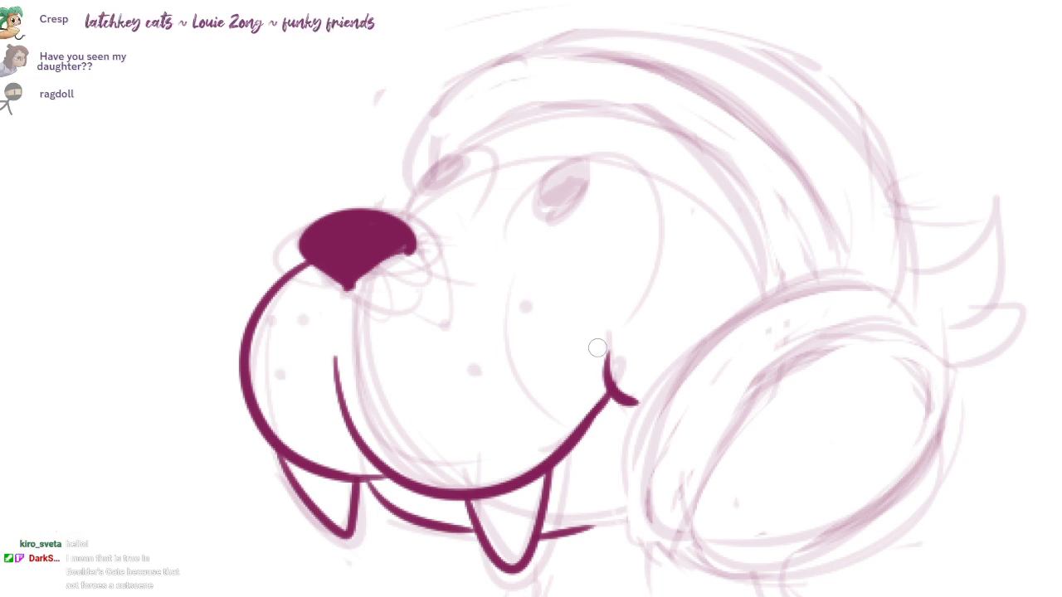
Step: Ink the far eye's arched outline and the muzzle bridge line running back from the nose
drag(613, 243, 720, 250)
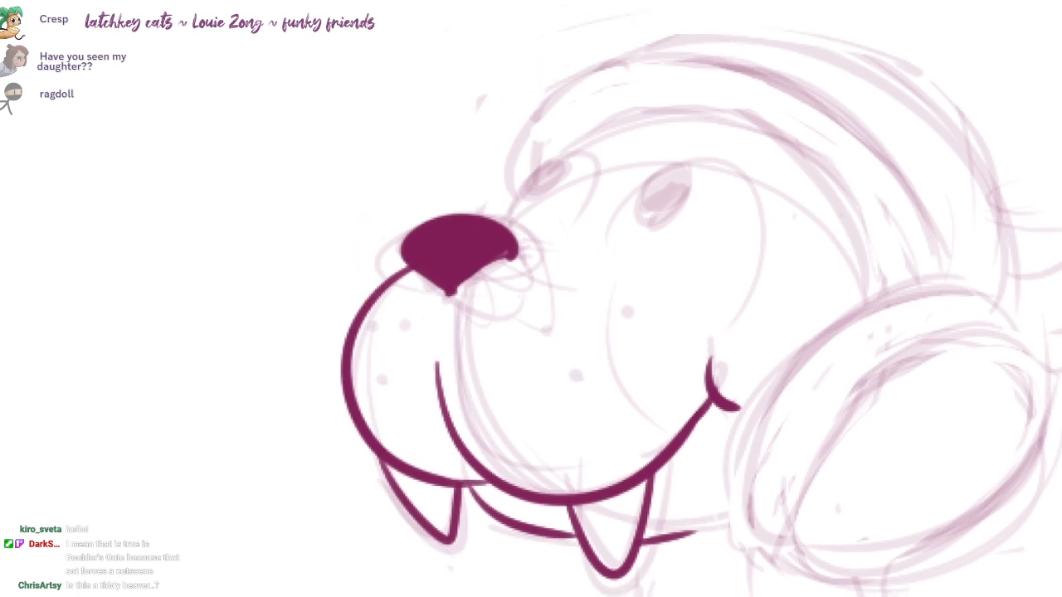
scroll(562, 226, up, 1)
drag(516, 226, 666, 324)
mouse_move(515, 207)
mouse_down()
mouse_move(605, 194)
mouse_move(575, 229)
mouse_move(506, 189)
mouse_move(489, 226)
mouse_up()
scroll(639, 236, up, 1)
key(ctrl+z)
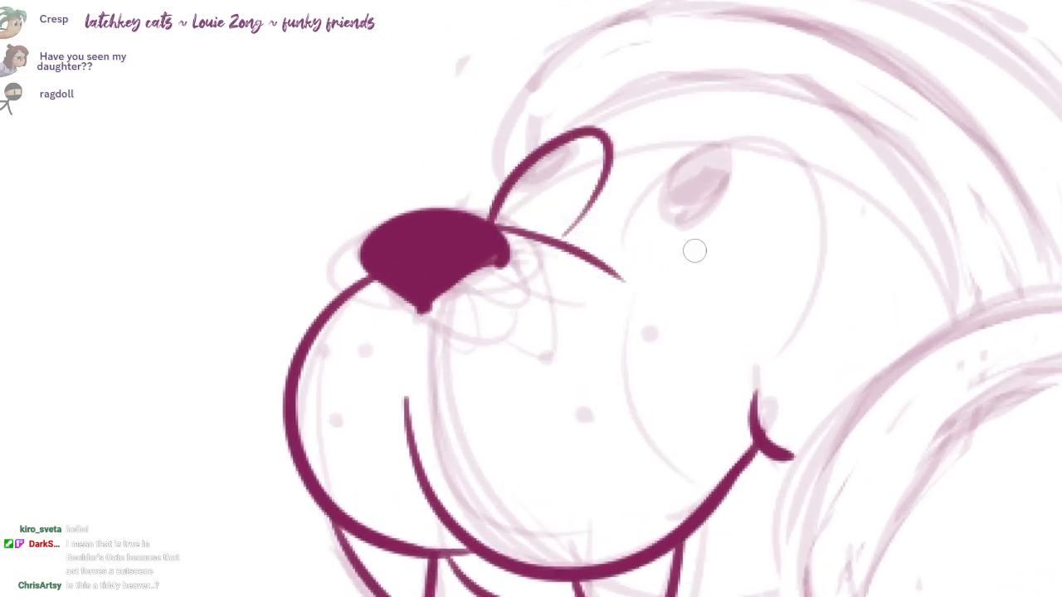
Step: Ink the near eye as a tall arch closed by a downward-curving lower lid
mouse_move(623, 254)
mouse_down()
mouse_move(754, 127)
mouse_move(809, 326)
mouse_move(658, 180)
mouse_move(793, 331)
mouse_up()
key(ctrl+z)
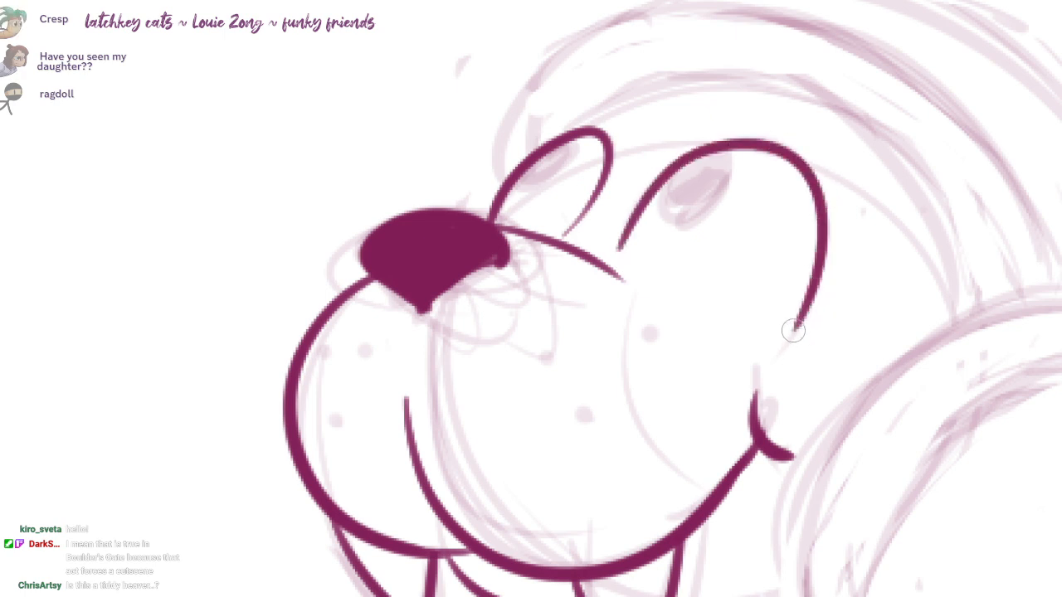
drag(627, 264, 777, 340)
drag(664, 177, 739, 149)
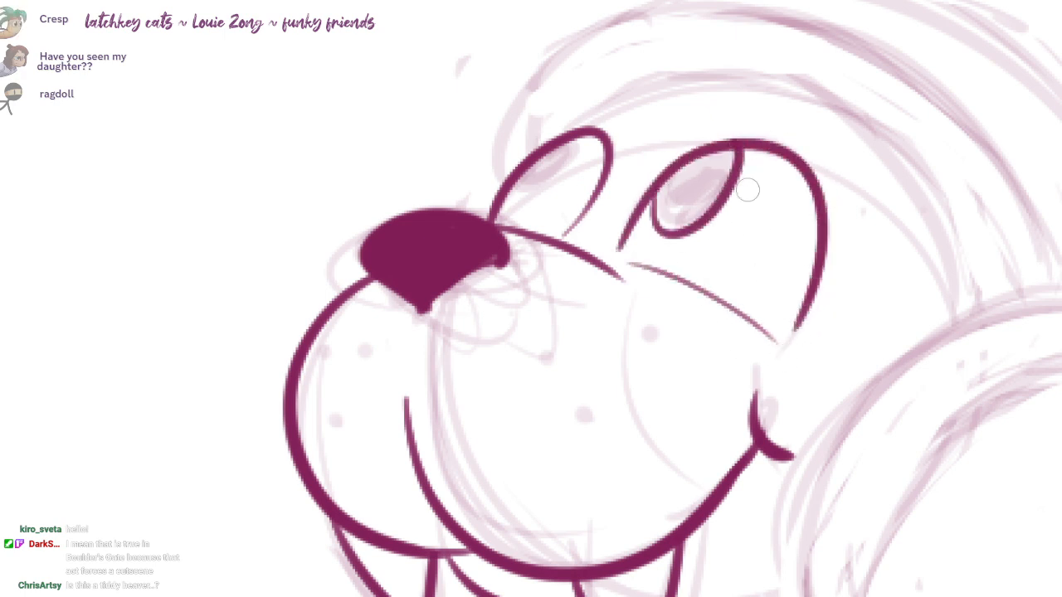
key(ctrl+z)
key(ctrl+z)
drag(627, 253, 791, 341)
Step: Add solid dark oval pupils against the upper front edge of both eyes so they look upward
mouse_move(668, 184)
mouse_down()
mouse_move(734, 166)
mouse_move(731, 148)
mouse_up()
drag(533, 162, 581, 135)
drag(531, 166, 557, 149)
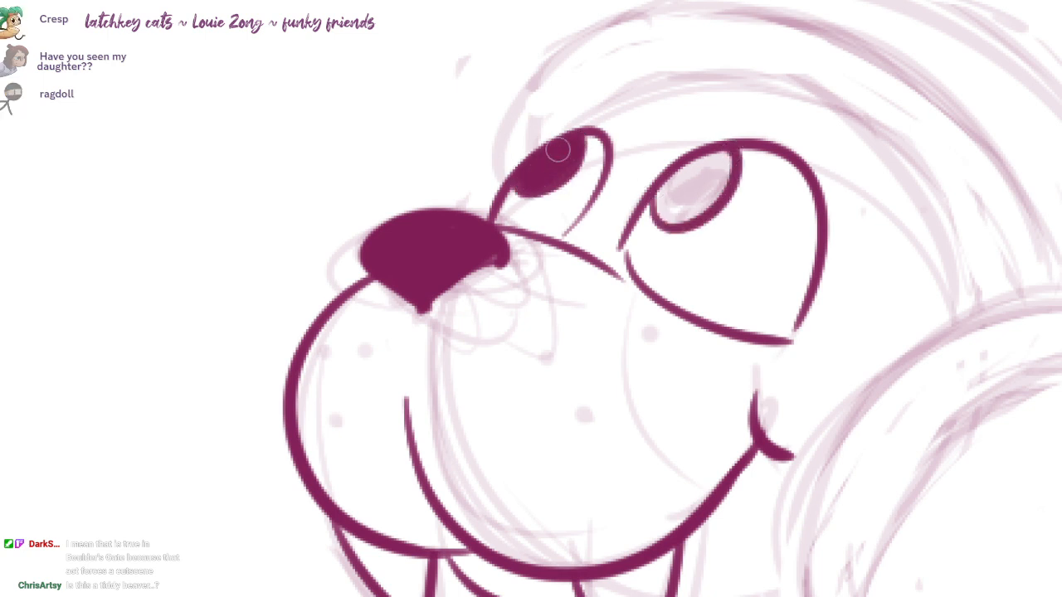
mouse_move(713, 159)
mouse_down()
mouse_move(688, 199)
mouse_move(721, 159)
mouse_move(661, 213)
mouse_move(725, 151)
mouse_up()
key(ctrl+z)
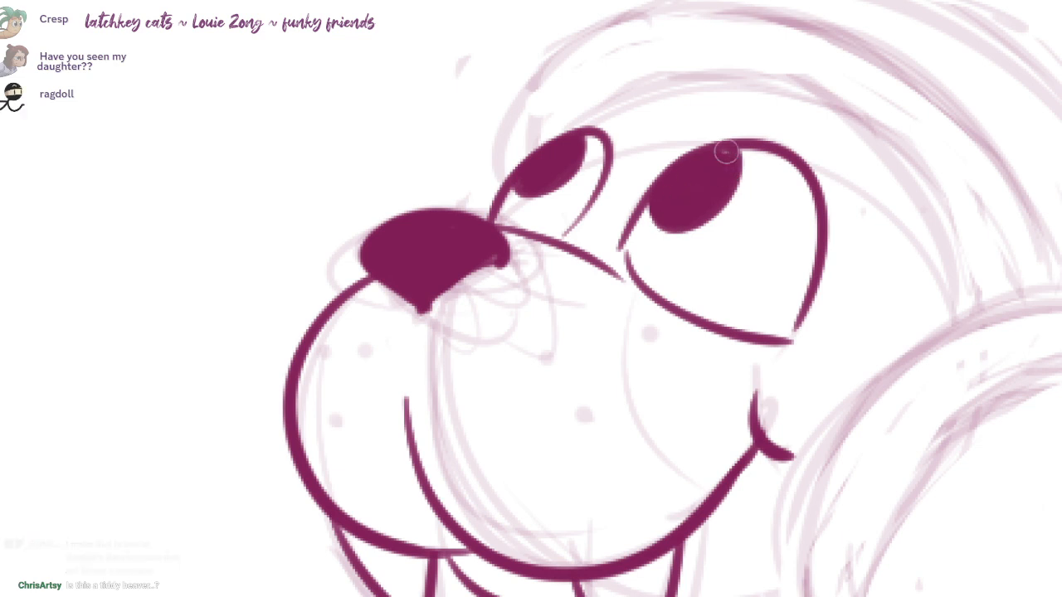
Step: Ink three whisker dots on each of the near and far muzzle lobes
click(542, 355)
click(646, 333)
click(614, 409)
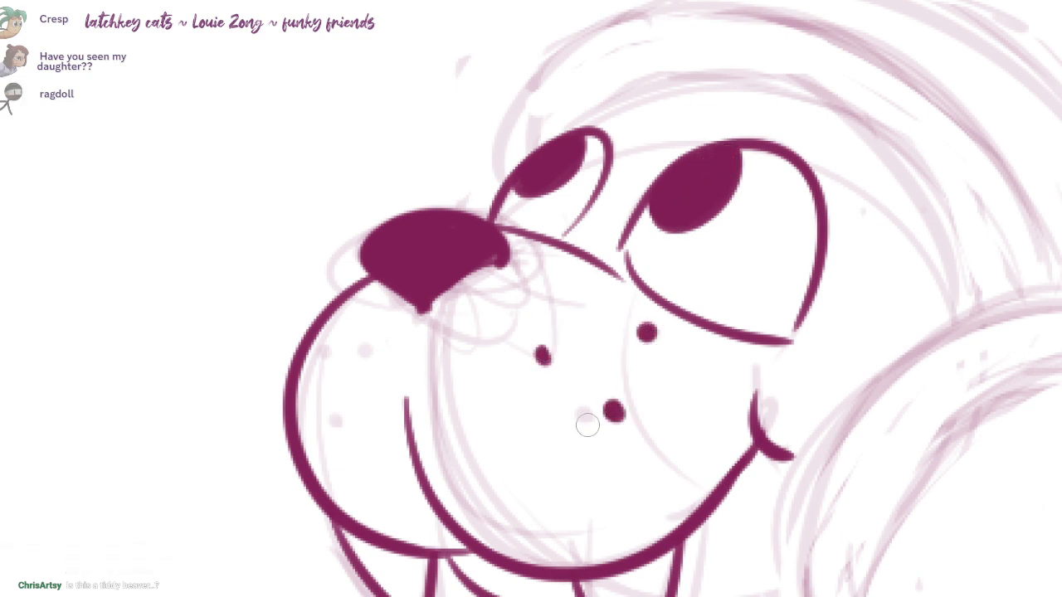
drag(587, 425, 680, 354)
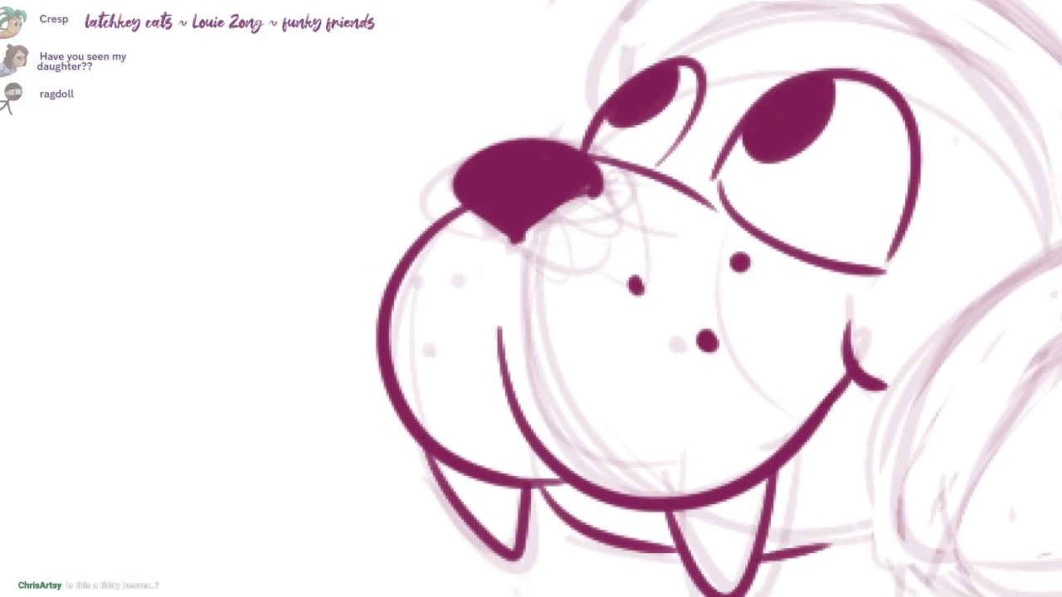
click(455, 266)
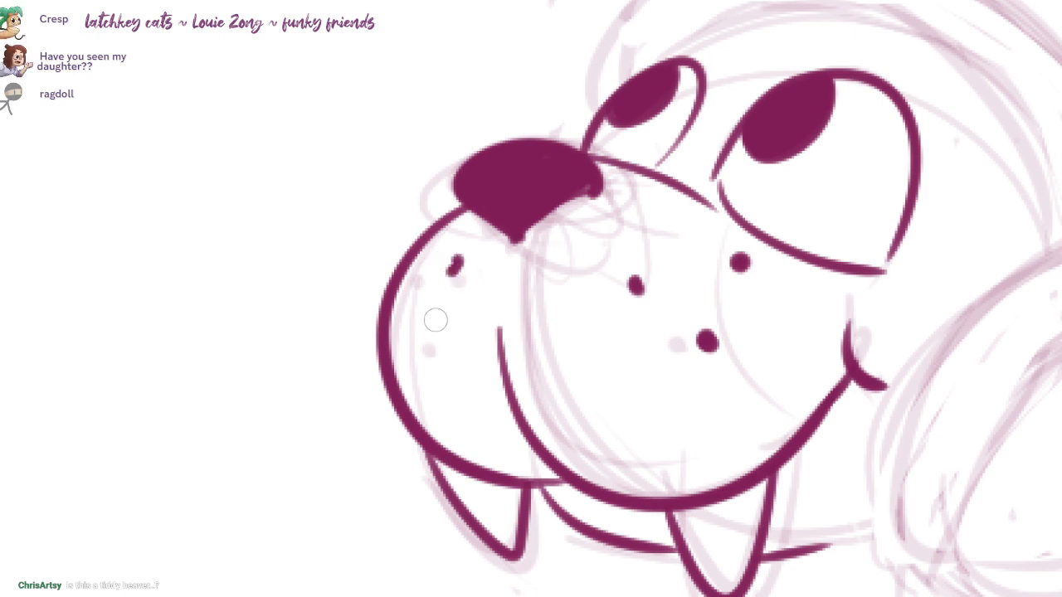
click(421, 336)
click(401, 275)
Step: Ink the hairline, front hair edge, inner strand and outer crown contour sweeping back over the head
mouse_move(612, 292)
mouse_down()
mouse_move(597, 363)
mouse_move(500, 365)
mouse_move(476, 376)
mouse_up()
drag(569, 93, 532, 193)
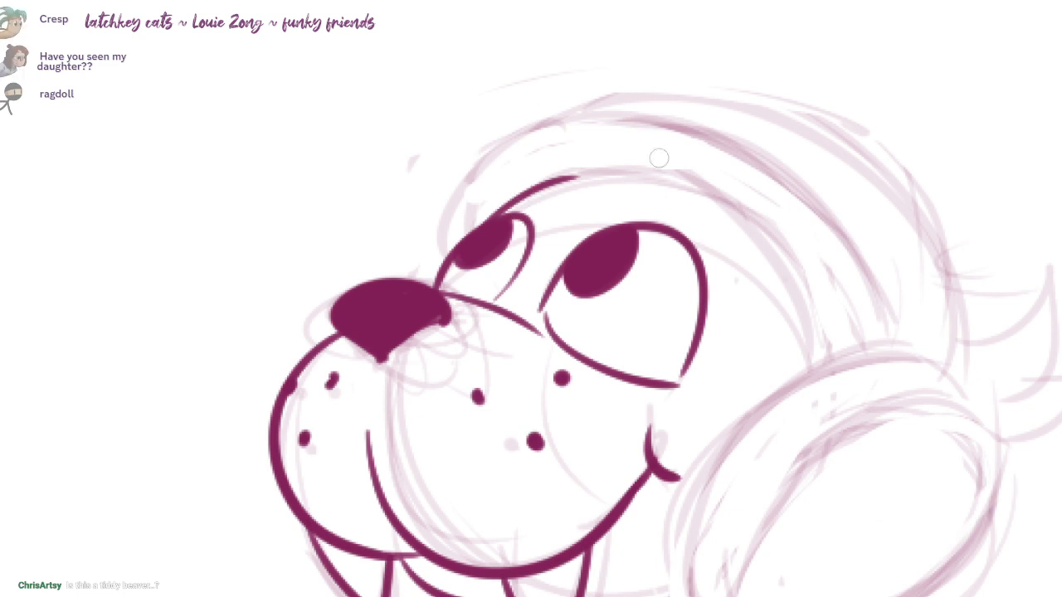
drag(470, 223, 704, 128)
mouse_move(572, 176)
mouse_down()
mouse_move(763, 233)
mouse_move(821, 353)
mouse_up()
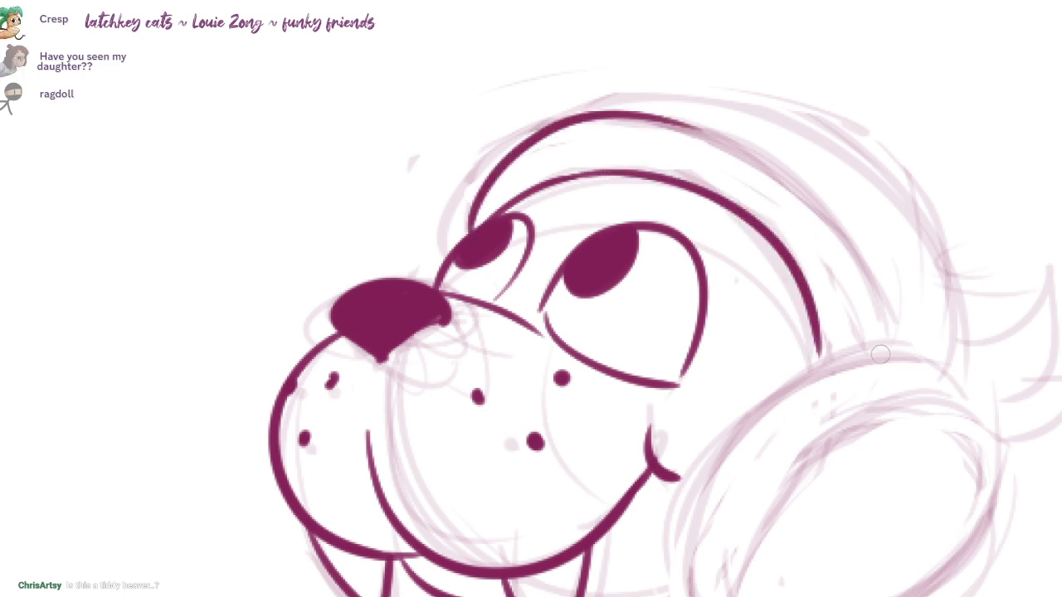
drag(887, 344, 884, 313)
drag(851, 244, 729, 146)
mouse_move(544, 129)
mouse_down()
mouse_move(918, 248)
mouse_move(939, 366)
mouse_up()
mouse_move(939, 367)
mouse_down()
mouse_move(872, 266)
mouse_move(903, 267)
mouse_move(899, 280)
mouse_up()
Step: Ink the hair sweeping off the back of the crown into upturned pointed tufts
scroll(873, 266, down, 2)
scroll(850, 260, down, 3)
scroll(899, 282, down, 1)
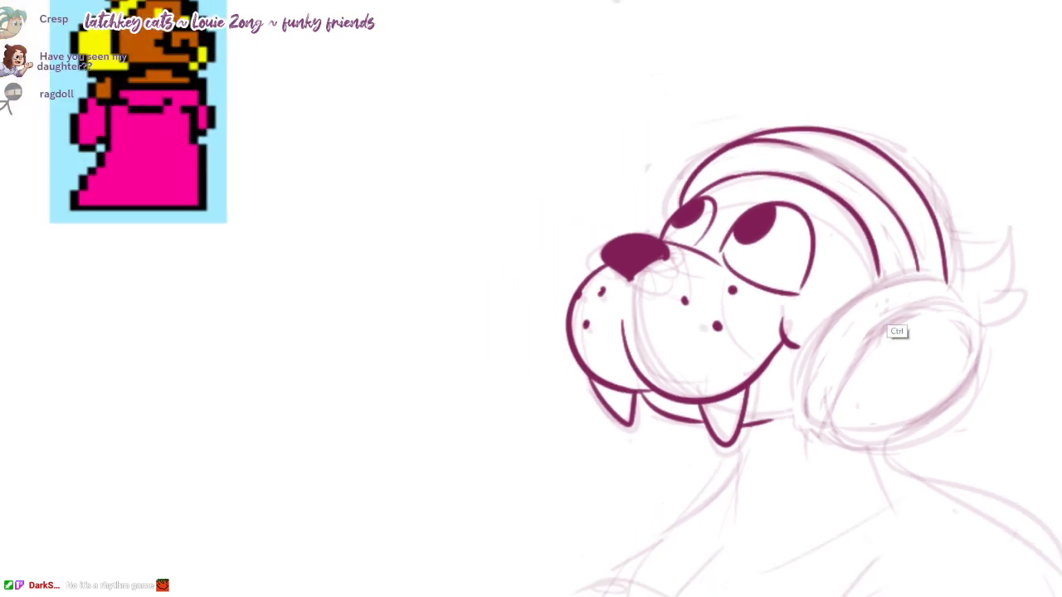
drag(898, 332, 893, 326)
mouse_move(942, 355)
mouse_down()
mouse_move(917, 344)
mouse_move(903, 357)
mouse_up()
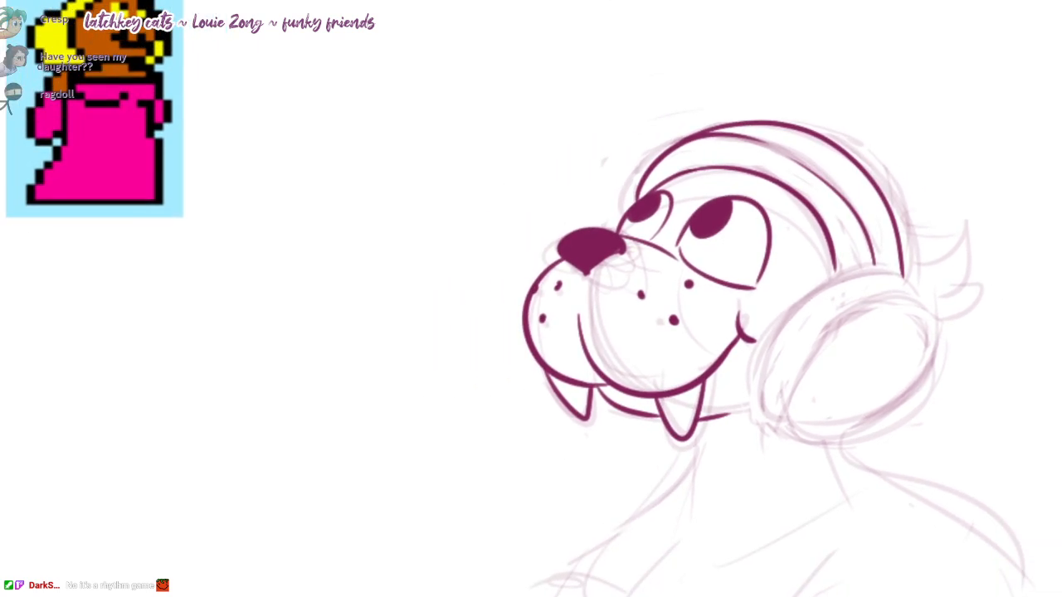
mouse_move(844, 148)
mouse_down()
mouse_move(993, 207)
mouse_move(952, 272)
mouse_move(988, 254)
mouse_up()
mouse_move(988, 257)
mouse_down()
mouse_move(938, 305)
mouse_move(966, 306)
mouse_up()
Step: Ink the large oval hair roll behind the cheek with a bold outer rim and a curved inner line
mouse_move(887, 252)
mouse_down()
mouse_move(883, 197)
mouse_move(757, 364)
mouse_up()
key(ctrl+z)
drag(910, 223, 760, 340)
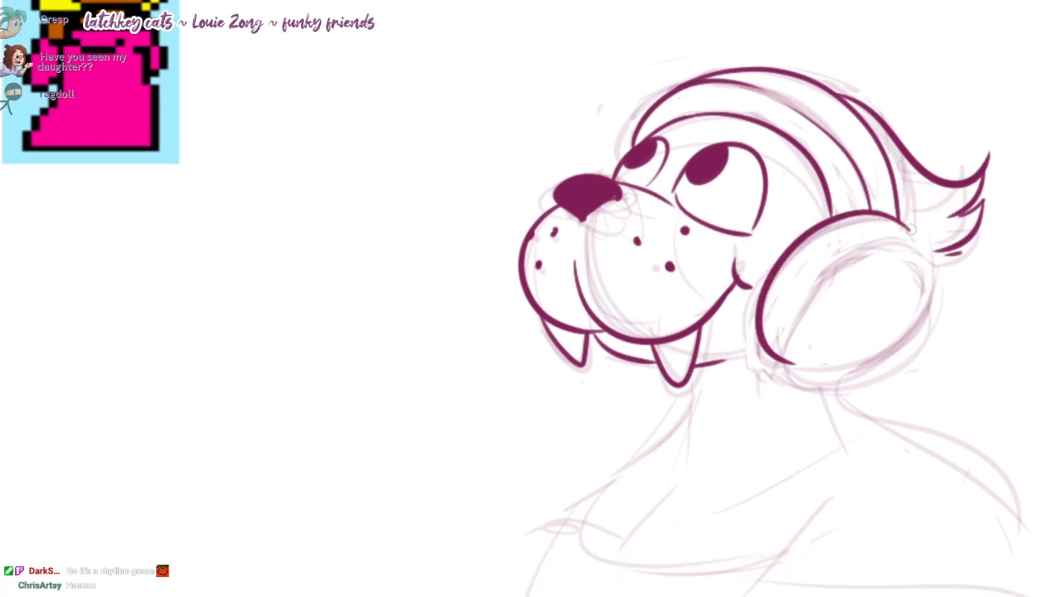
mouse_move(910, 229)
mouse_down()
mouse_move(800, 371)
mouse_move(783, 365)
mouse_up()
drag(822, 272, 782, 355)
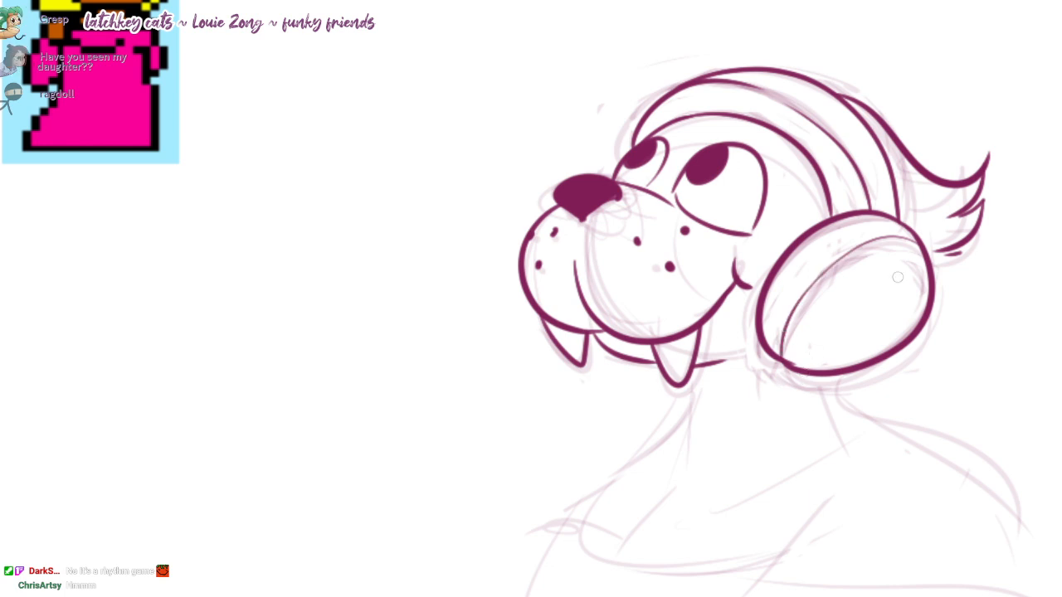
key(ctrl+z)
mouse_move(928, 256)
mouse_down()
mouse_move(790, 329)
mouse_move(790, 352)
mouse_up()
Step: Ink the front contour of the neck curving down from beneath the near fang
mouse_move(674, 381)
mouse_down()
mouse_move(688, 356)
mouse_move(705, 393)
mouse_up()
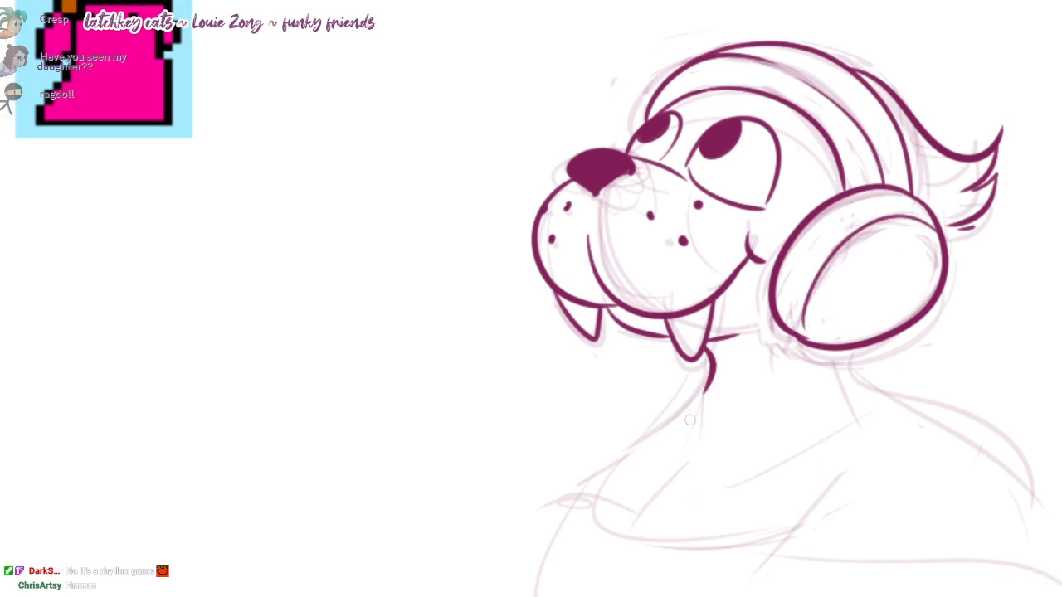
key(ctrl+z)
drag(701, 342, 671, 426)
drag(837, 353, 818, 351)
key(ctrl+z)
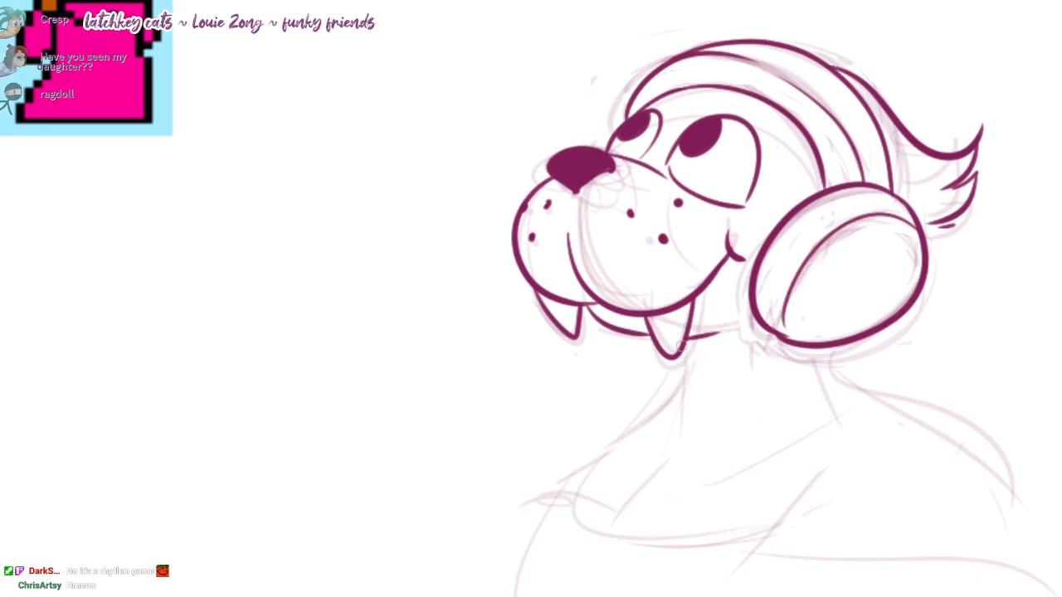
drag(685, 342, 641, 423)
key(ctrl+z)
Step: Ink the back of the neck flowing into the near shoulder and extend the front neckline over the far shoulder
mouse_move(829, 347)
mouse_down()
mouse_move(867, 386)
mouse_move(960, 407)
mouse_up()
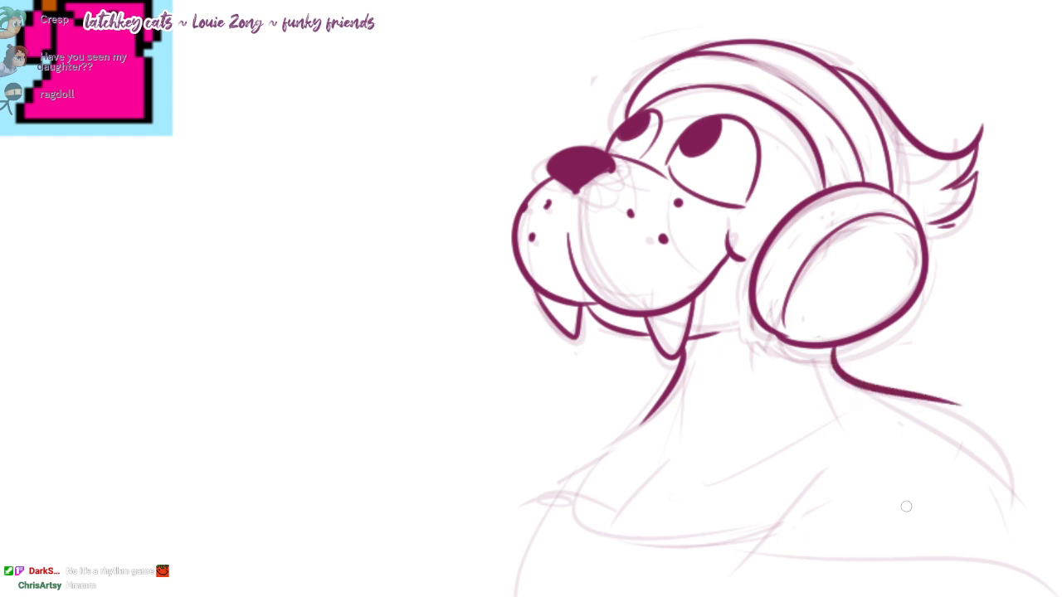
key(ctrl+z)
drag(830, 347, 1008, 480)
drag(665, 388, 549, 477)
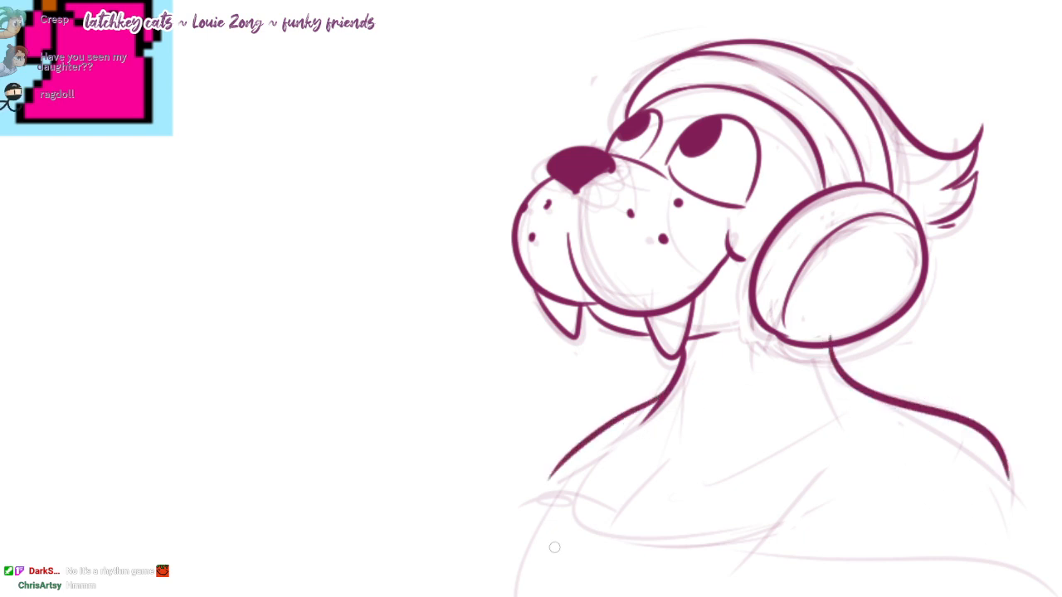
Step: Ink the dress's wavy off-shoulder neckline across the chest and add two fabric folds beneath its near side
drag(573, 530, 574, 484)
mouse_move(552, 444)
mouse_down()
mouse_move(771, 490)
mouse_move(1054, 513)
mouse_up()
drag(561, 447, 486, 452)
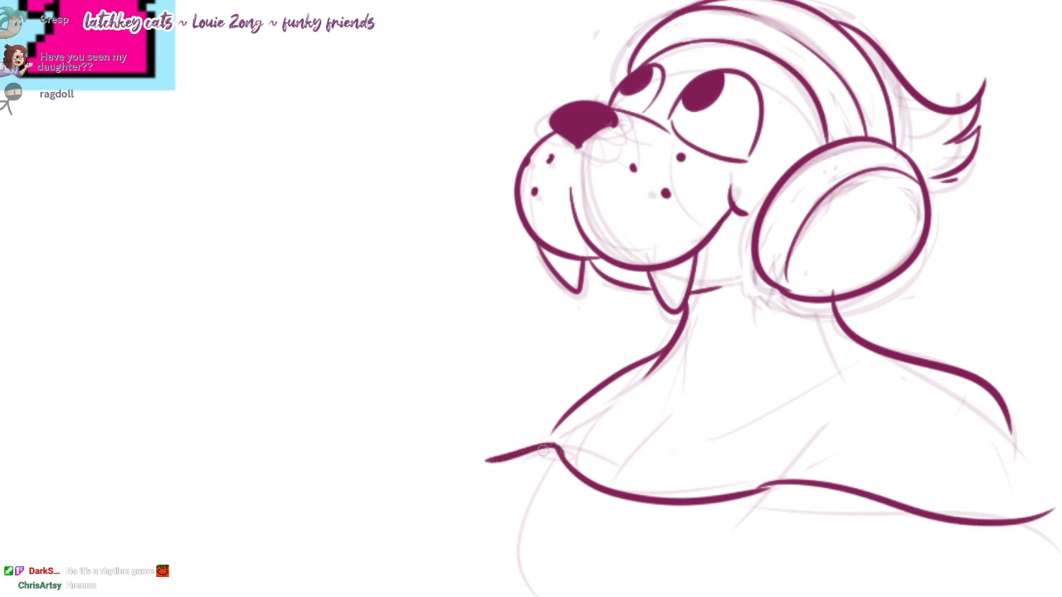
drag(781, 492, 910, 558)
mouse_move(788, 520)
mouse_down()
mouse_move(845, 577)
mouse_move(807, 562)
mouse_up()
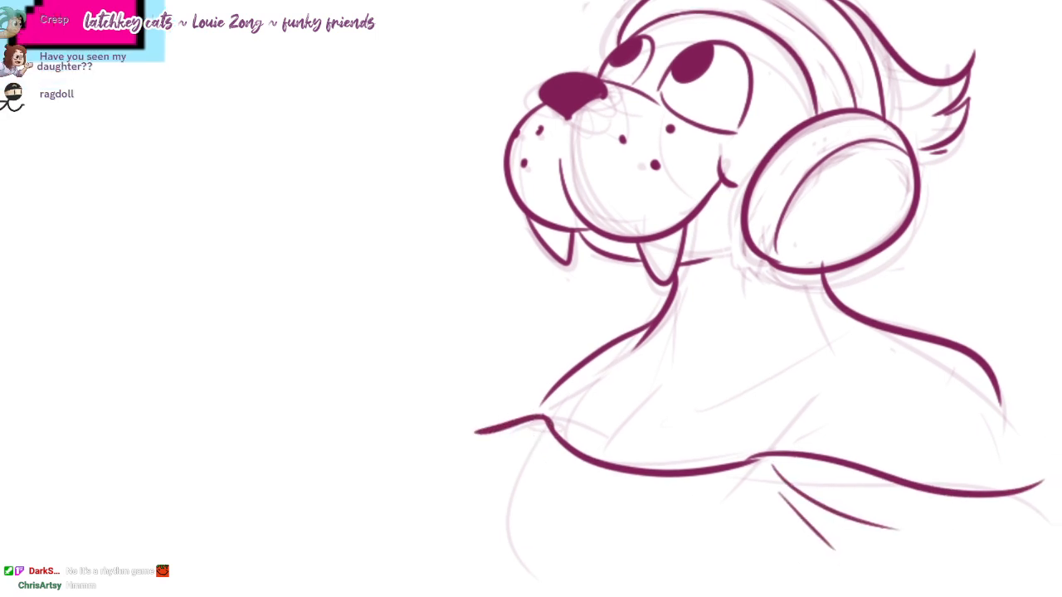
Step: Ink the rounded front and underside of the bust, plus a short chest crease rising from the neckline
drag(541, 424, 499, 479)
drag(480, 549, 594, 587)
key(ctrl+z)
mouse_move(534, 426)
mouse_down()
mouse_move(527, 569)
mouse_move(589, 588)
mouse_up()
drag(627, 398, 602, 469)
mouse_move(601, 571)
mouse_down()
mouse_move(639, 596)
mouse_move(726, 591)
mouse_up()
drag(601, 467, 604, 475)
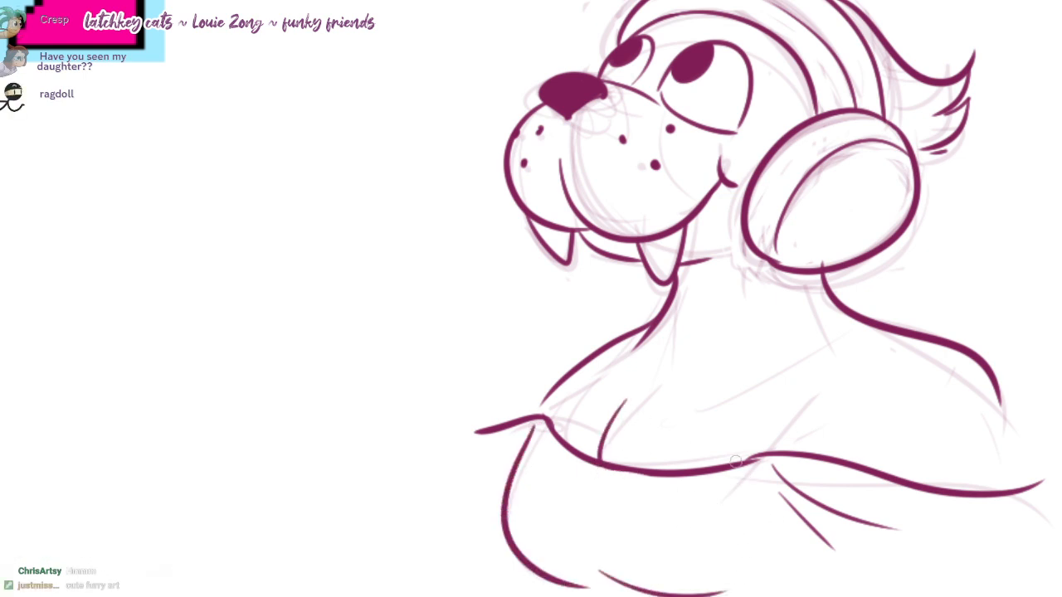
Step: Extend the near upper arm down to the neckline, curl the ruffle's end around it, and add a far armpit crease
drag(735, 461, 726, 415)
scroll(531, 298, down, 1)
mouse_move(959, 371)
mouse_down()
mouse_move(969, 445)
mouse_move(1002, 482)
mouse_up()
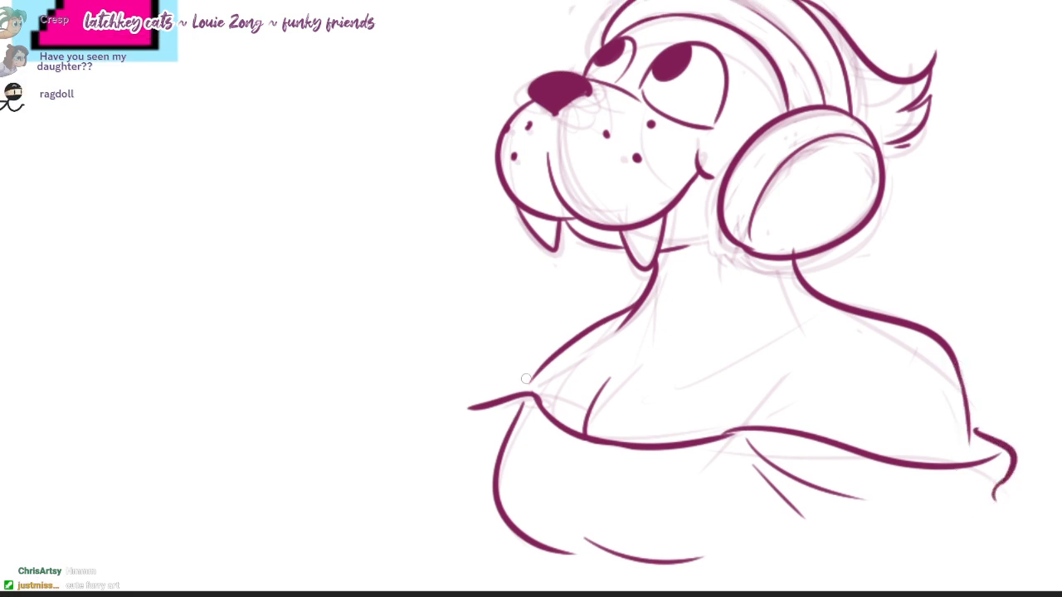
mouse_move(565, 365)
mouse_down()
mouse_move(532, 406)
mouse_move(550, 434)
mouse_move(549, 419)
mouse_up()
drag(671, 438, 660, 441)
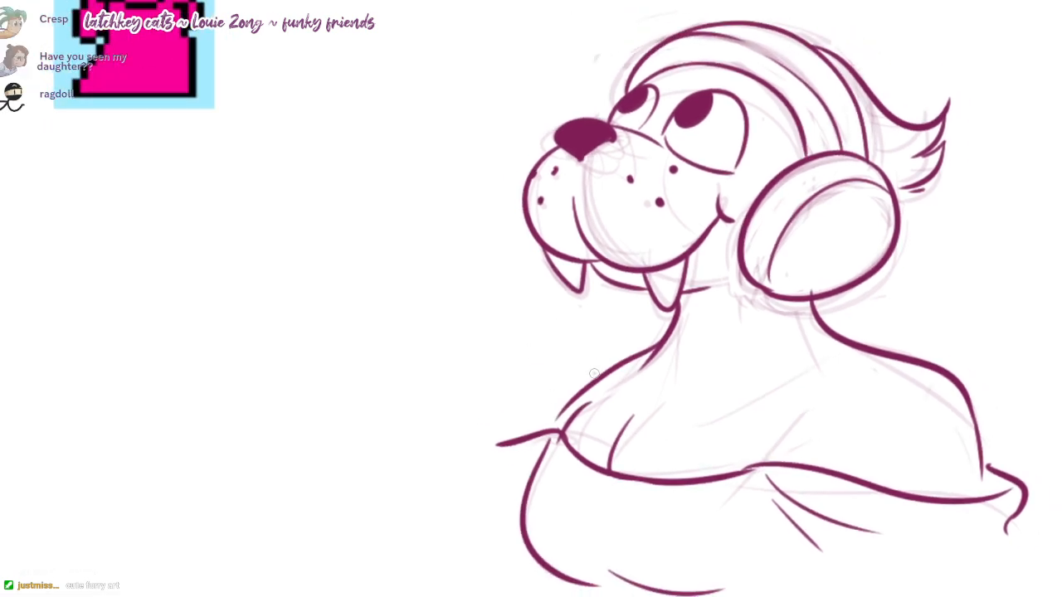
Step: Extend the far shoulder contour and redraw the far end of the neckline as a short curled ruffle
drag(595, 374, 541, 428)
key(ctrl+z)
drag(578, 396, 541, 427)
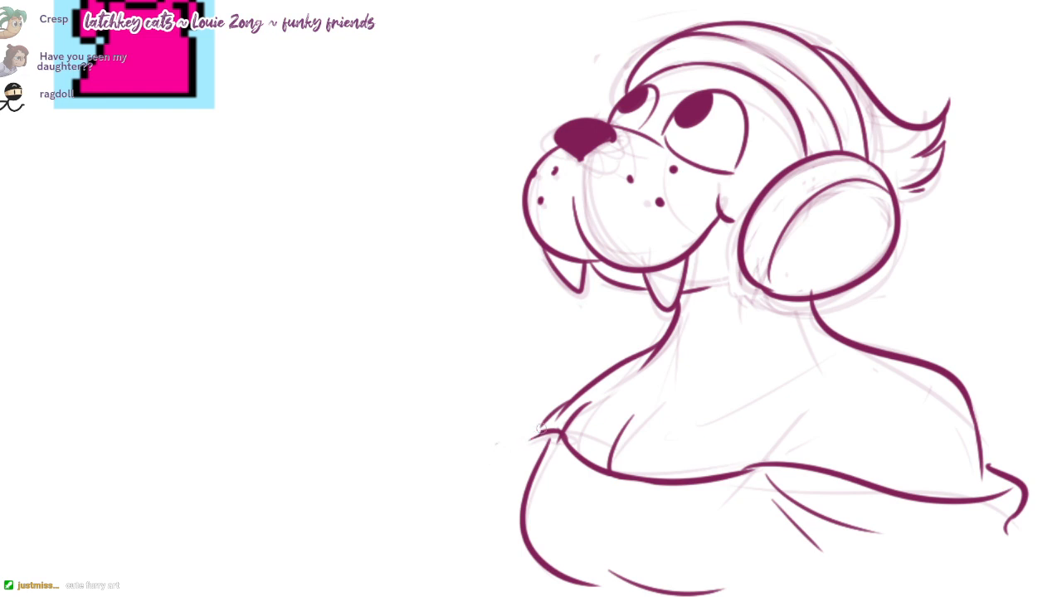
drag(511, 481, 519, 538)
drag(646, 487, 631, 445)
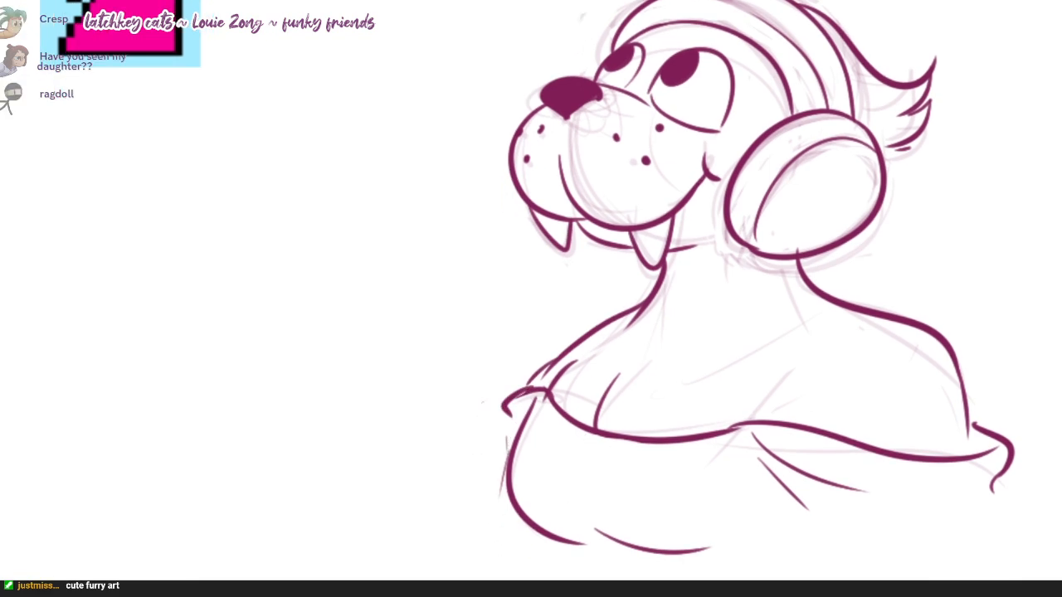
Step: Ink the torso edge below the bust, the near sleeve's outer edge under the ruffle, and the line separating the near arm from the torso
drag(523, 501, 543, 581)
drag(1002, 478, 1033, 580)
key(ctrl+z)
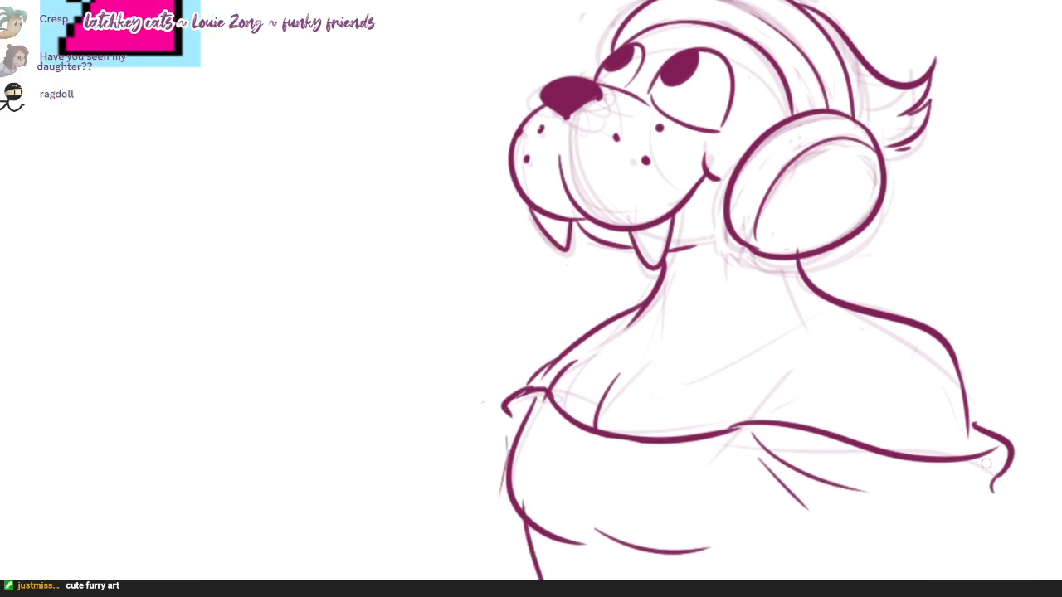
mouse_move(986, 463)
mouse_down()
mouse_move(975, 500)
mouse_move(1007, 596)
mouse_move(955, 544)
mouse_up()
drag(764, 484, 823, 573)
key(ctrl+z)
drag(760, 471, 792, 573)
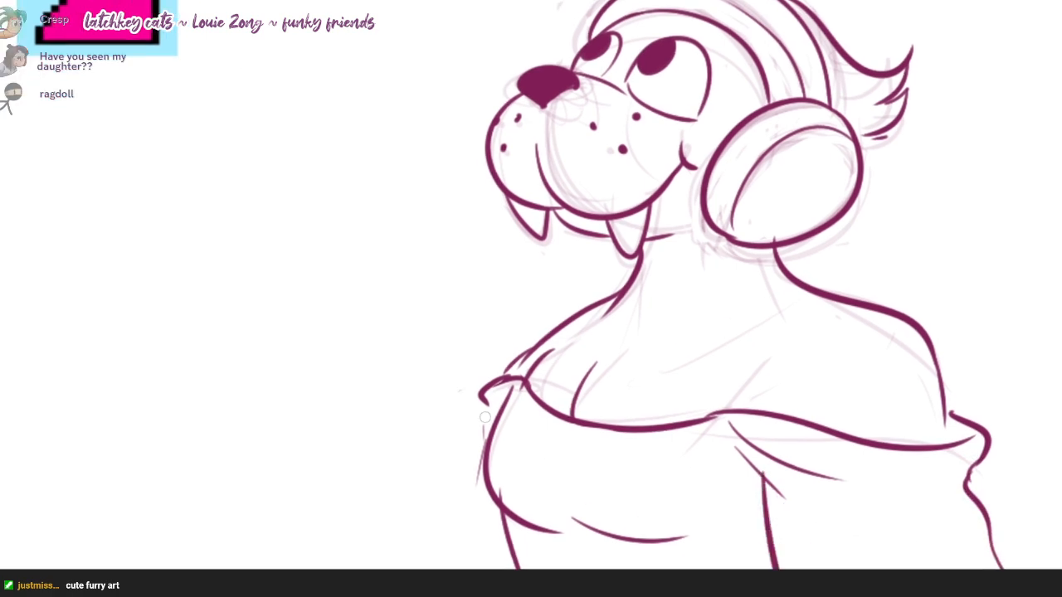
Step: Close the far ruffle's curl and ink the far sleeve's outer edge straight down from it beside the bust
drag(485, 417, 481, 499)
drag(475, 389, 526, 439)
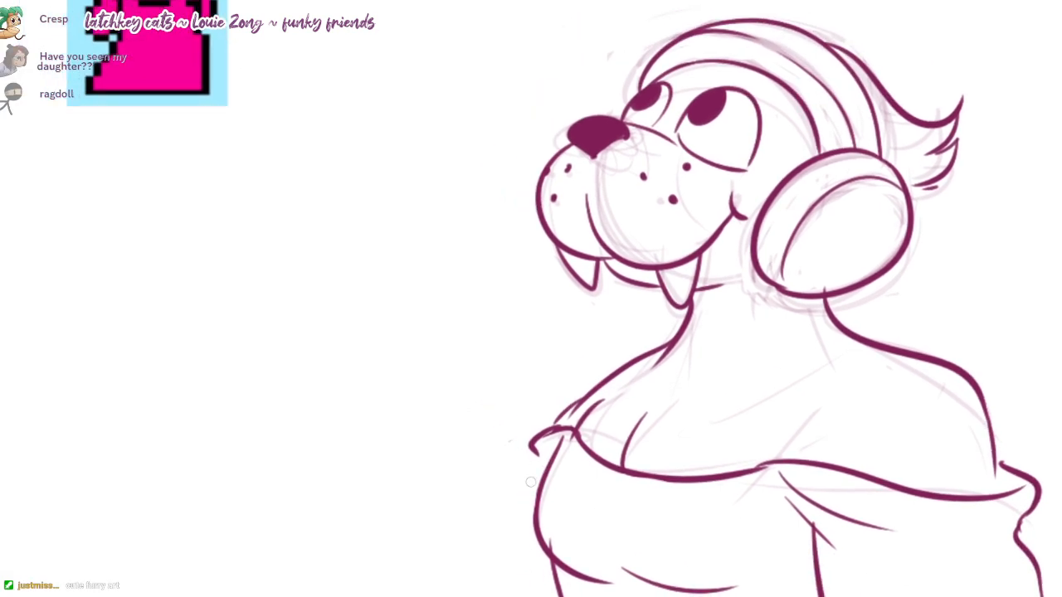
drag(527, 524, 529, 594)
mouse_move(531, 535)
mouse_down()
mouse_move(524, 487)
mouse_move(526, 586)
mouse_up()
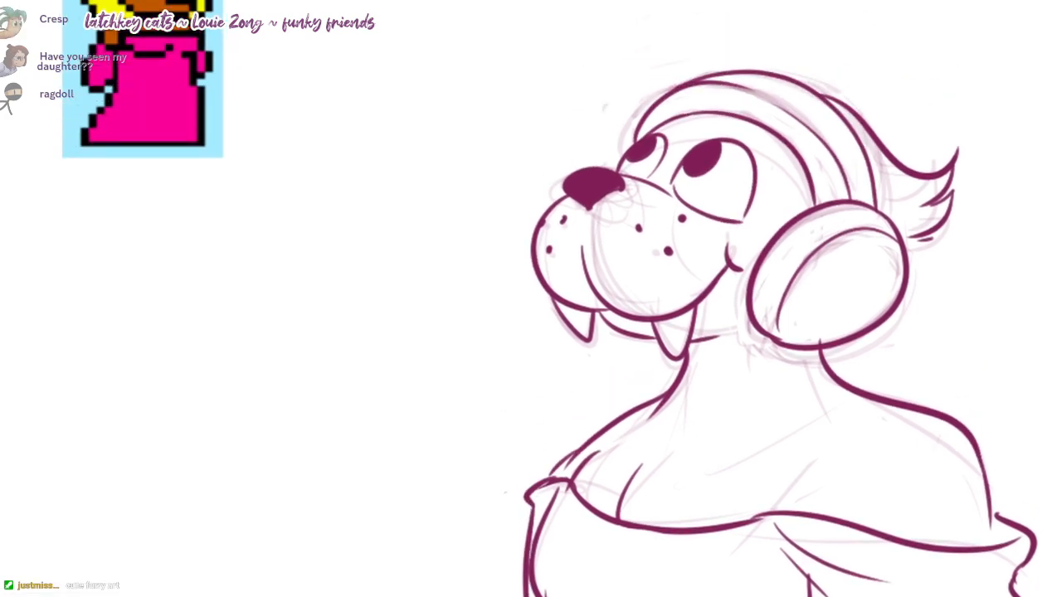
drag(531, 415, 512, 484)
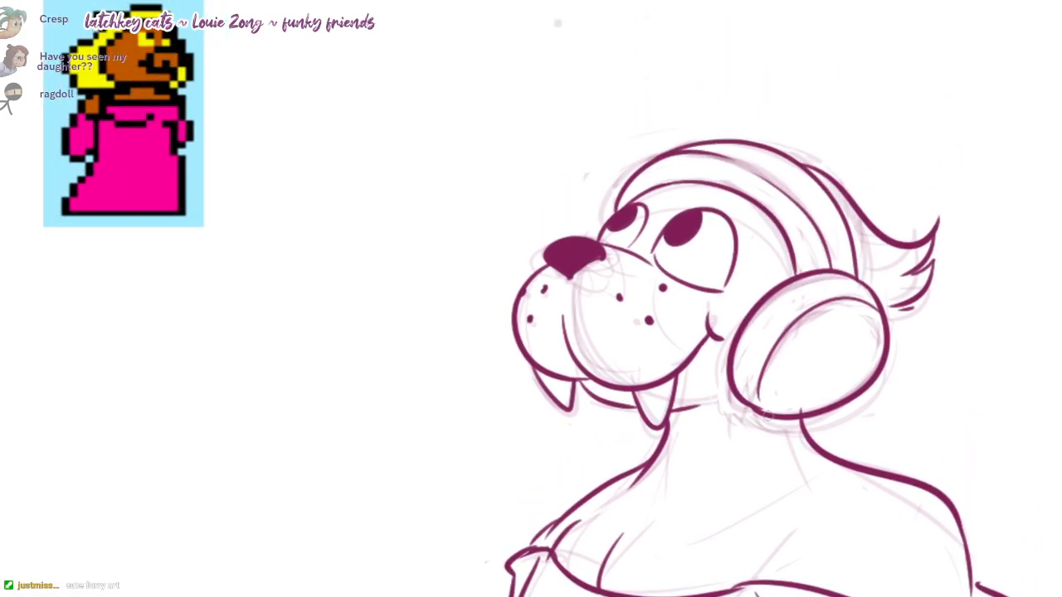
Step: Draw a small notched shape at the lower rim of the round ear cup and add white highlights to both pupils
scroll(854, 373, up, 2)
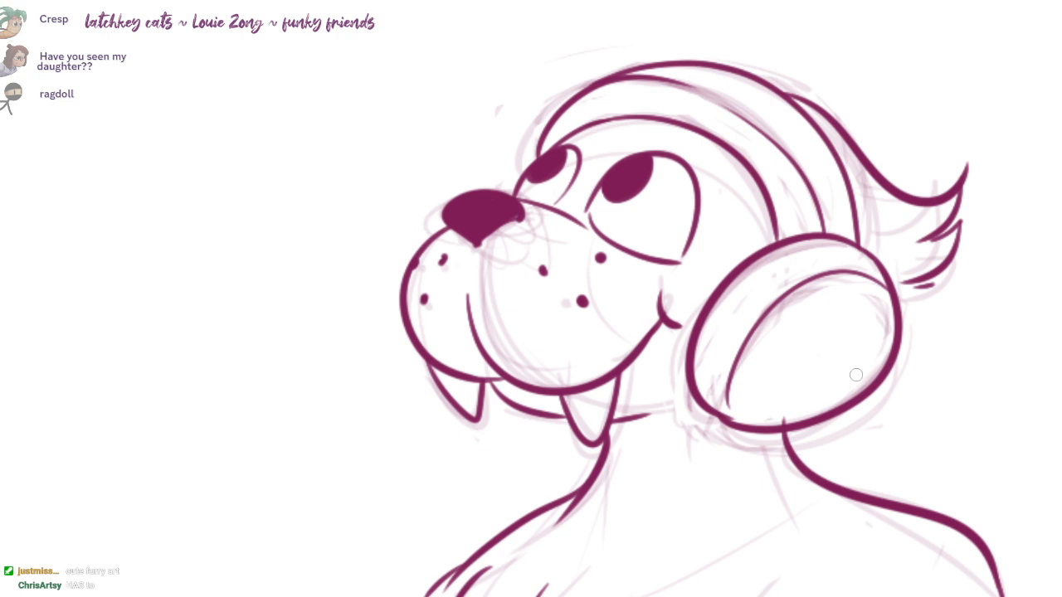
mouse_move(859, 372)
mouse_down()
mouse_move(809, 376)
mouse_move(876, 380)
mouse_up()
drag(842, 396, 829, 412)
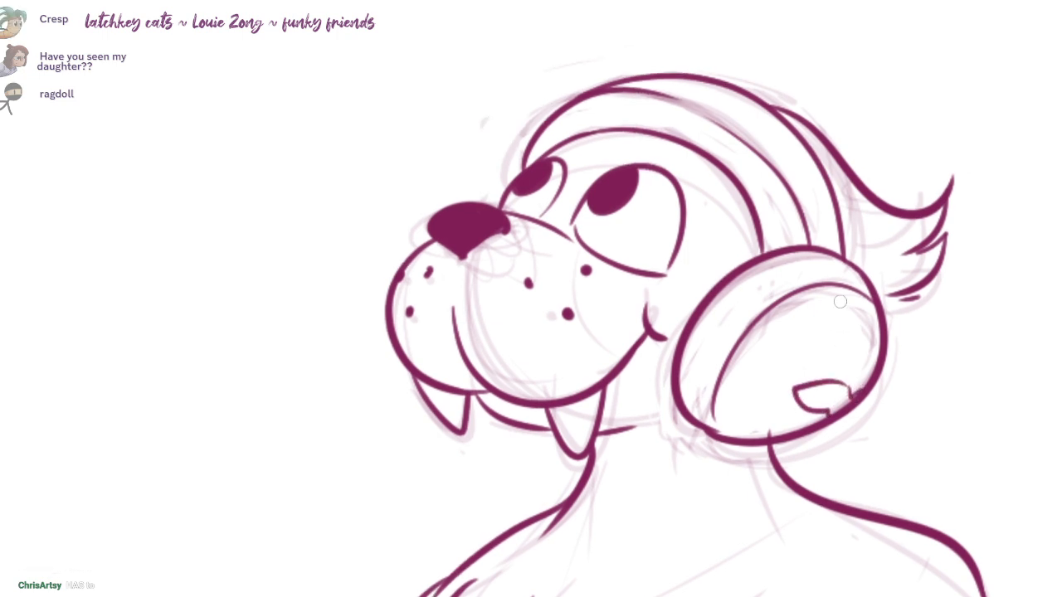
scroll(839, 301, down, 3)
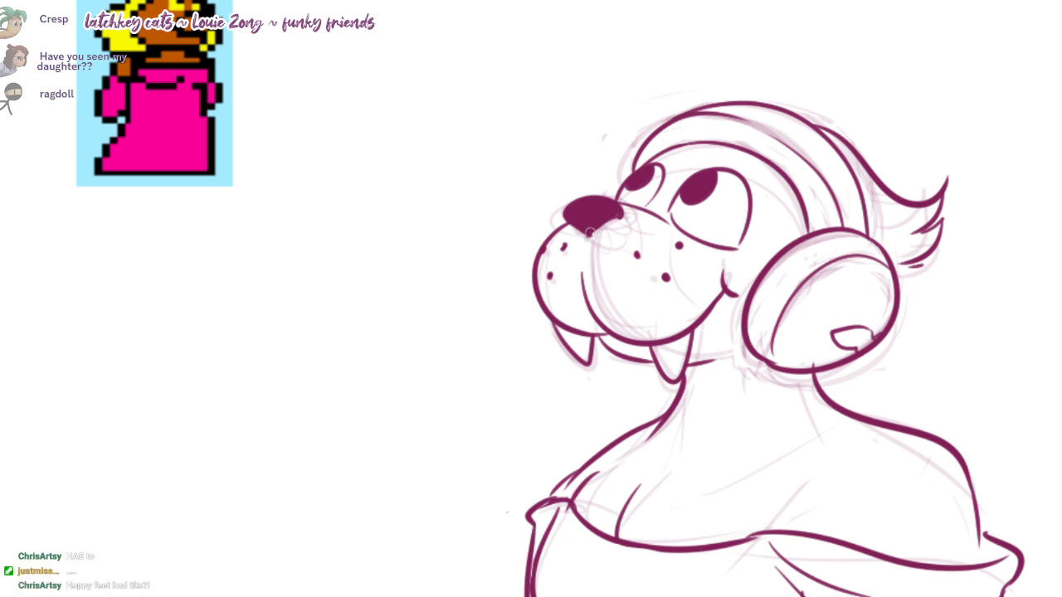
drag(646, 168, 668, 244)
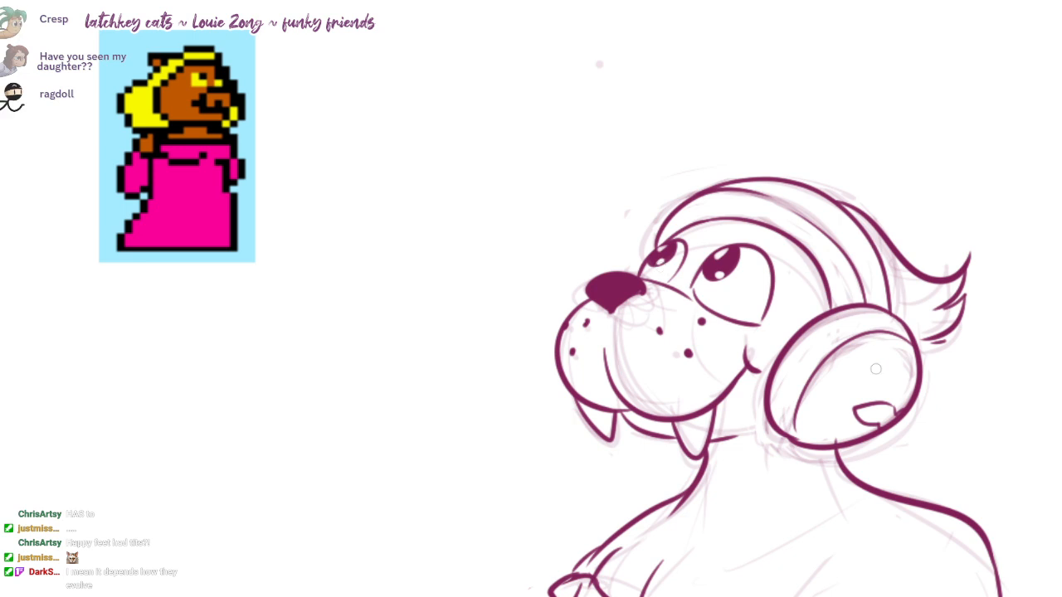
Step: Ink a long smooth curve dropping from beneath the ear cup, looping low over the chest and rising across the near shoulder
drag(896, 339, 891, 256)
mouse_move(819, 368)
mouse_down()
mouse_move(793, 420)
mouse_move(968, 430)
mouse_up()
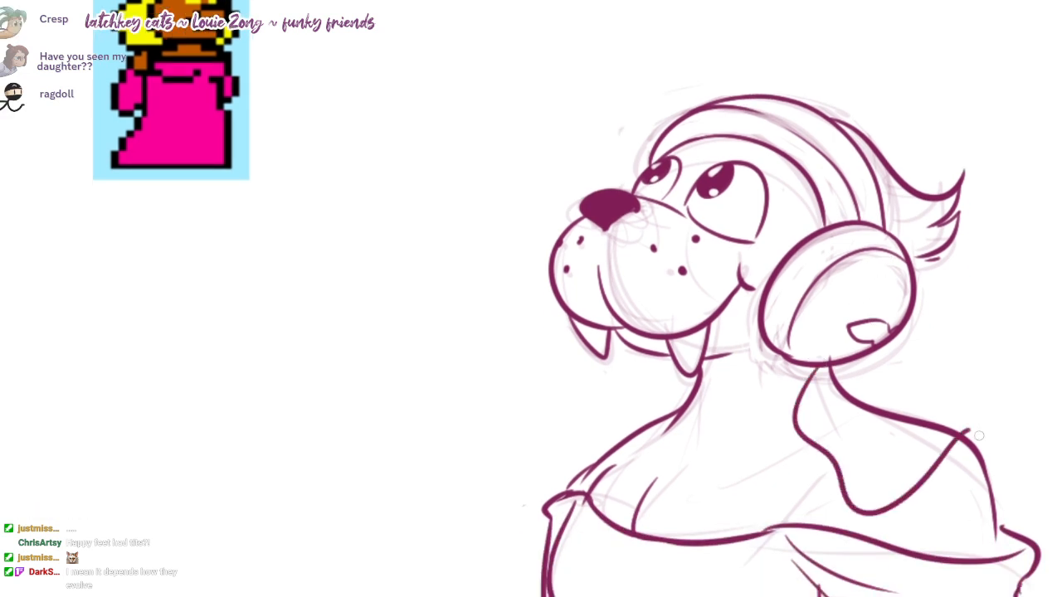
key(ctrl+z)
drag(796, 364, 986, 438)
drag(829, 373, 832, 354)
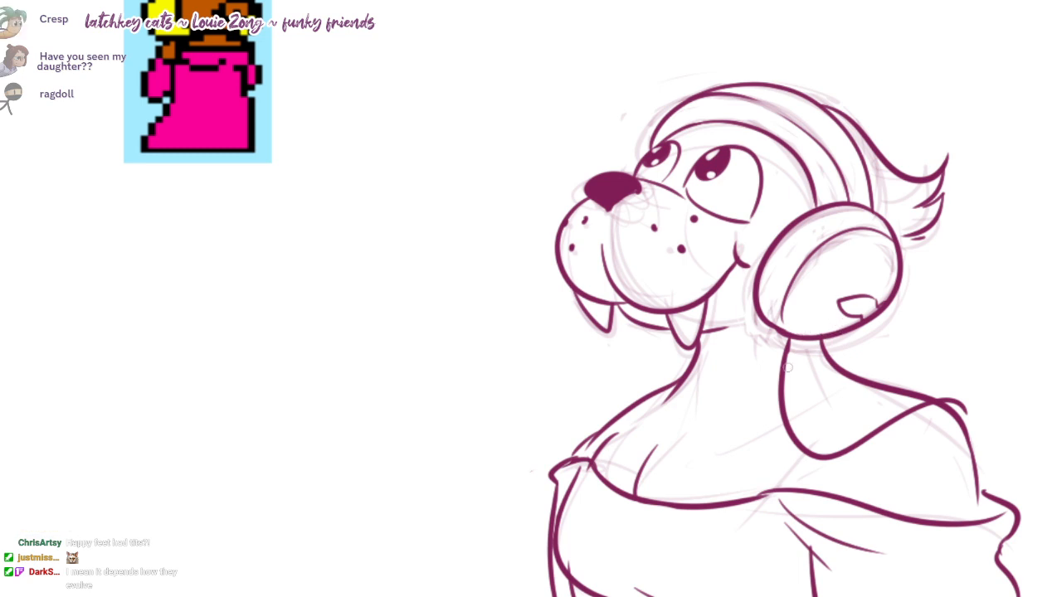
Step: Continue the looping curve over the near shoulder and down behind the arm and sleeve as an outer edge
drag(786, 368, 779, 309)
mouse_move(956, 350)
mouse_down()
mouse_move(982, 470)
mouse_move(993, 393)
mouse_move(1001, 444)
mouse_up()
key(ctrl+z)
key(ctrl+z)
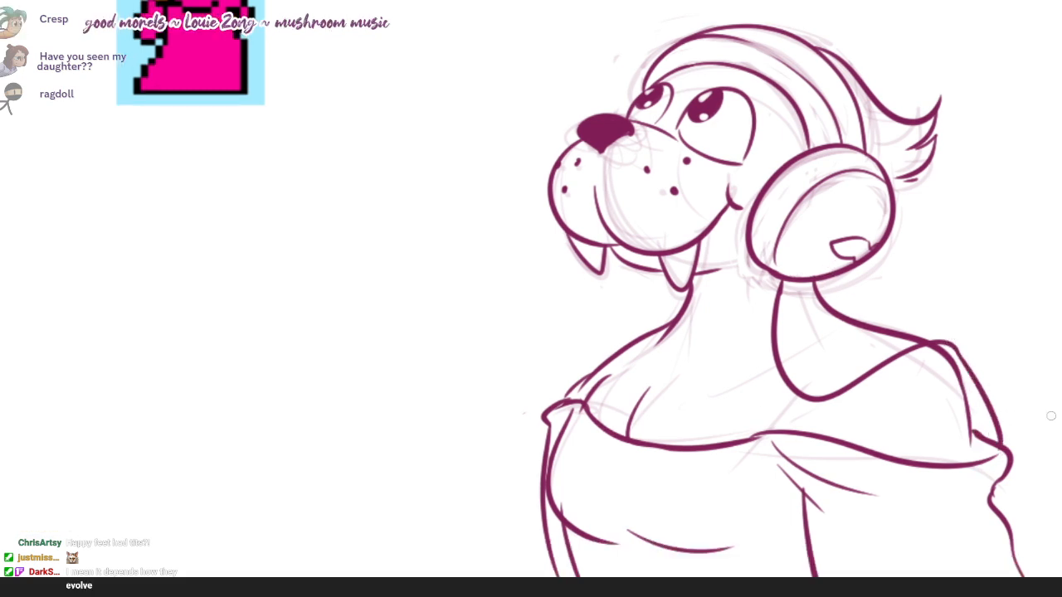
mouse_move(1014, 488)
mouse_down()
mouse_move(978, 437)
mouse_move(1017, 527)
mouse_move(1041, 517)
mouse_move(1036, 568)
mouse_up()
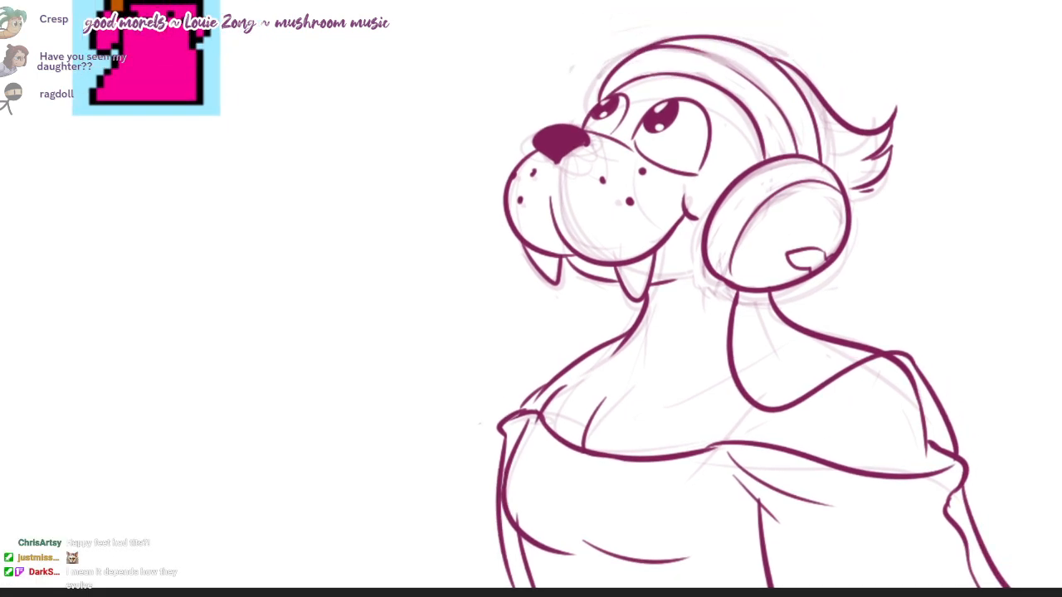
mouse_move(906, 332)
mouse_down()
mouse_move(940, 387)
mouse_move(933, 336)
mouse_move(933, 388)
mouse_up()
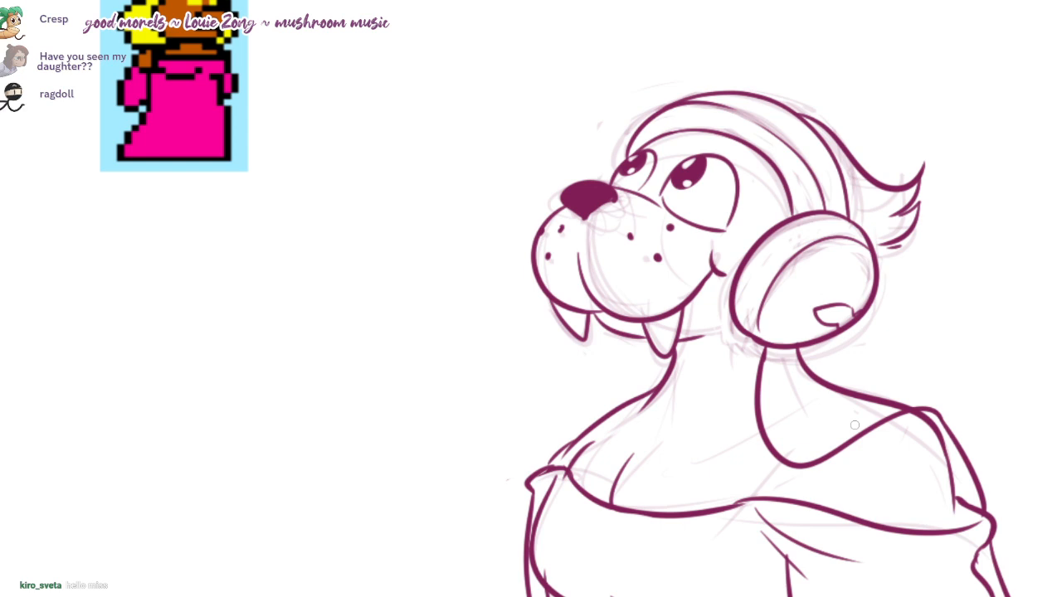
Step: Block in a light flat purple tone over the muzzle, face, neck, upper chest and shoulders with a large soft brush
scroll(859, 319, down, 1)
mouse_move(859, 320)
mouse_down()
mouse_move(843, 327)
mouse_move(847, 303)
mouse_up()
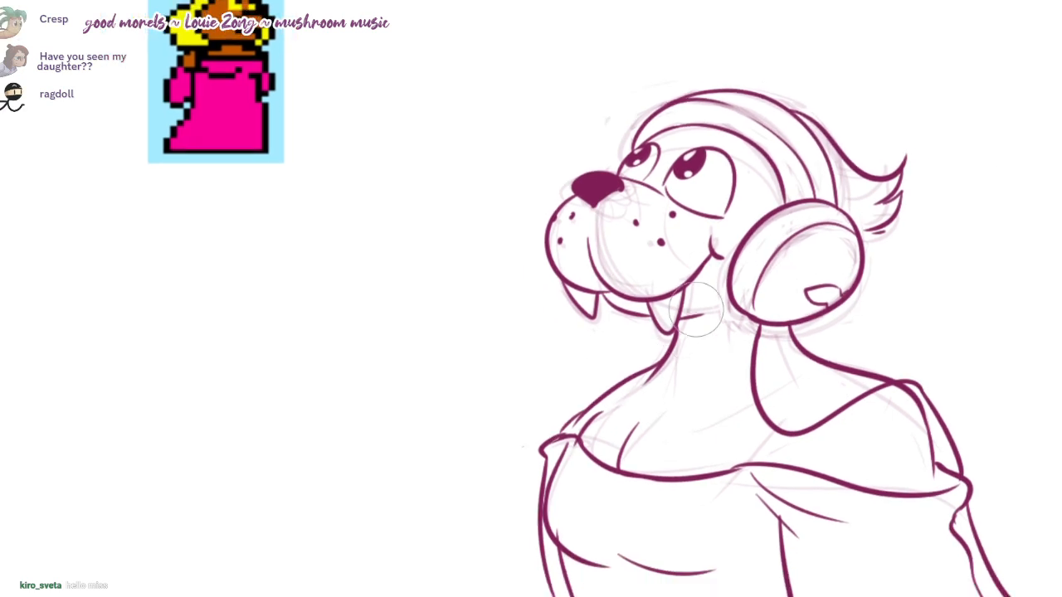
mouse_move(592, 224)
mouse_down()
mouse_move(647, 268)
mouse_move(577, 213)
mouse_up()
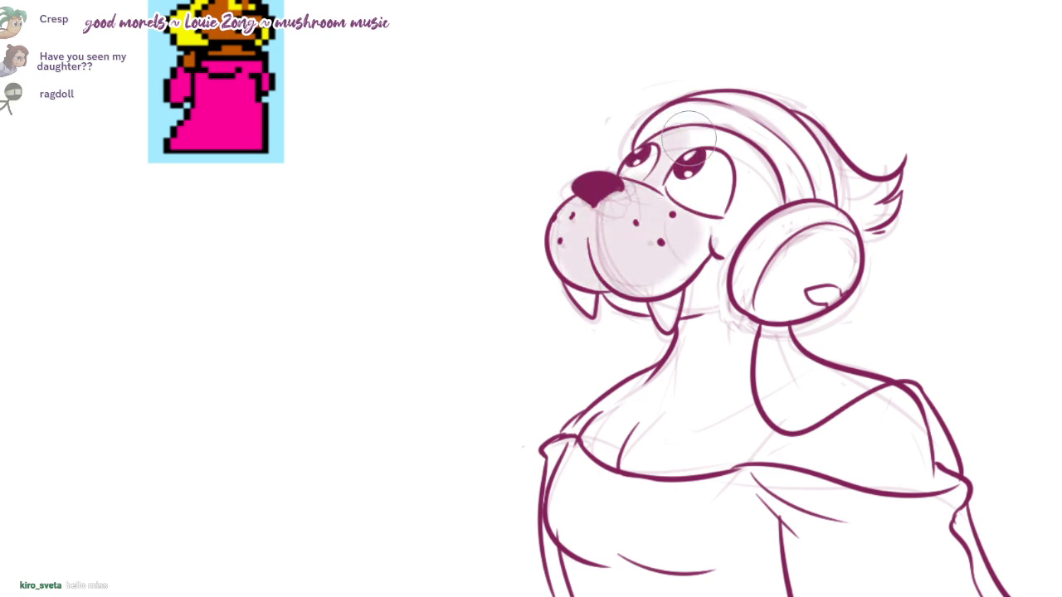
mouse_move(688, 138)
mouse_down()
mouse_move(752, 162)
mouse_move(714, 233)
mouse_move(767, 185)
mouse_move(704, 268)
mouse_move(619, 290)
mouse_move(634, 265)
mouse_move(705, 294)
mouse_move(676, 274)
mouse_move(686, 272)
mouse_move(701, 348)
mouse_move(730, 332)
mouse_move(782, 336)
mouse_move(606, 431)
mouse_move(786, 430)
mouse_move(630, 452)
mouse_move(746, 410)
mouse_move(713, 381)
mouse_move(817, 375)
mouse_move(727, 393)
mouse_move(871, 415)
mouse_move(806, 450)
mouse_move(904, 471)
mouse_move(920, 448)
mouse_move(805, 440)
mouse_up()
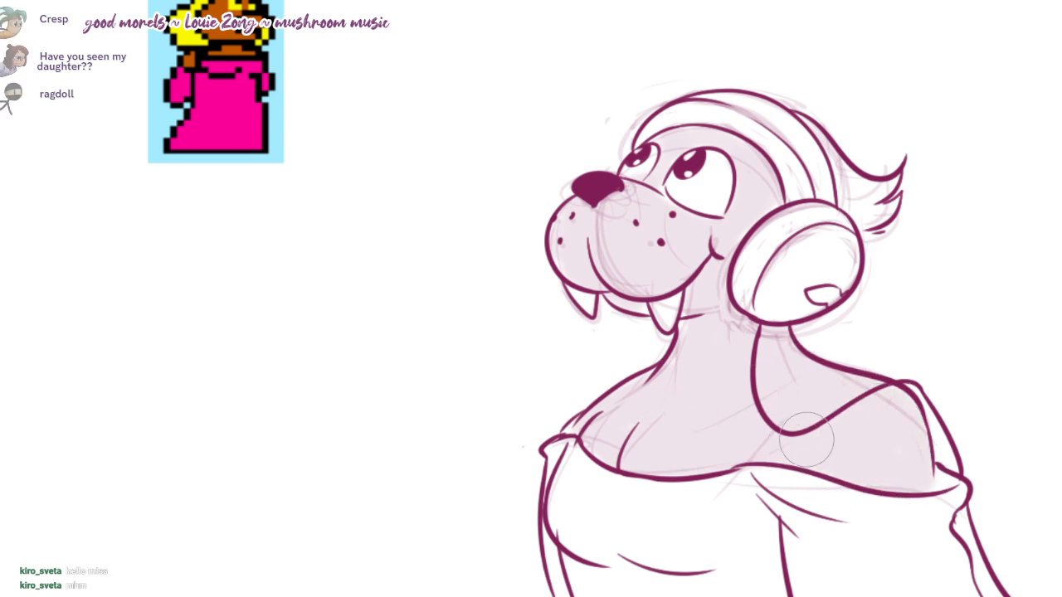
Step: Shade the lower part of the ear cup, the area under the jaw and the underside of the muzzle
mouse_move(769, 286)
mouse_down()
mouse_move(800, 294)
mouse_move(746, 299)
mouse_up()
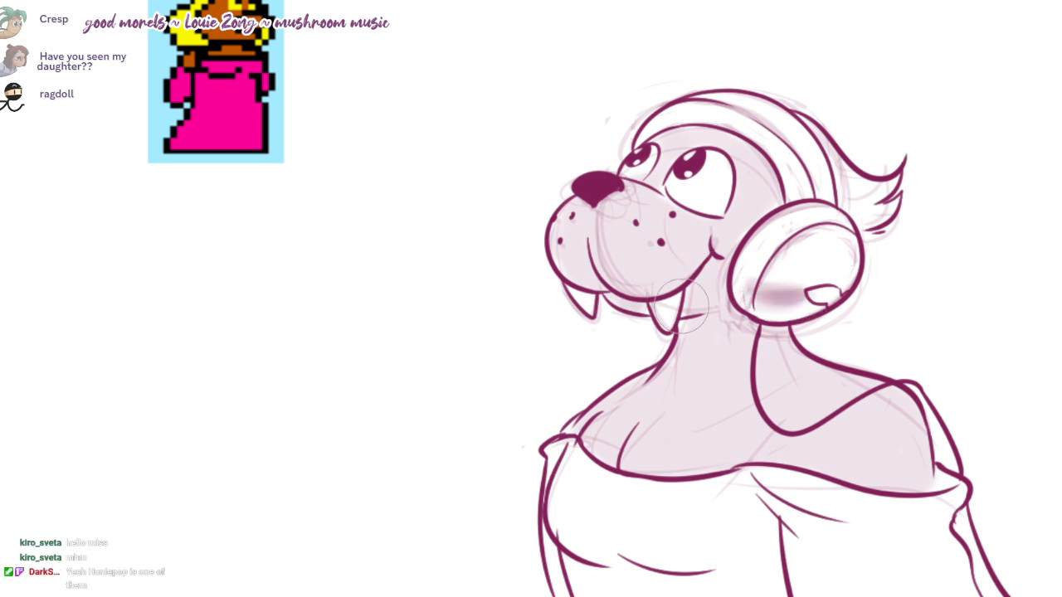
mouse_move(682, 307)
mouse_down()
mouse_move(698, 308)
mouse_move(714, 262)
mouse_up()
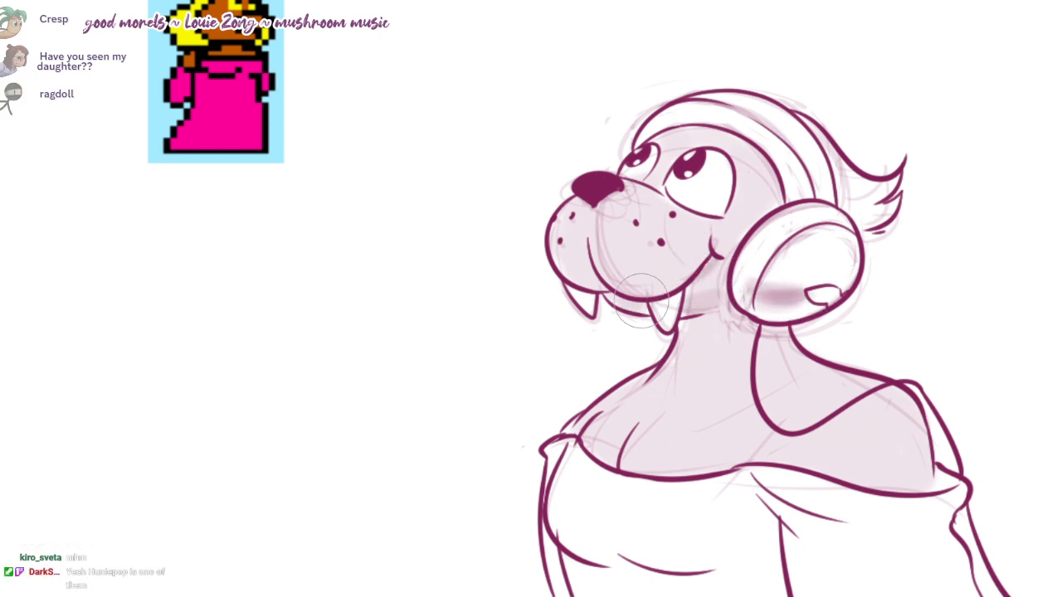
mouse_move(641, 300)
mouse_down()
mouse_move(592, 252)
mouse_move(696, 248)
mouse_move(585, 282)
mouse_move(586, 227)
mouse_move(602, 274)
mouse_move(678, 289)
mouse_up()
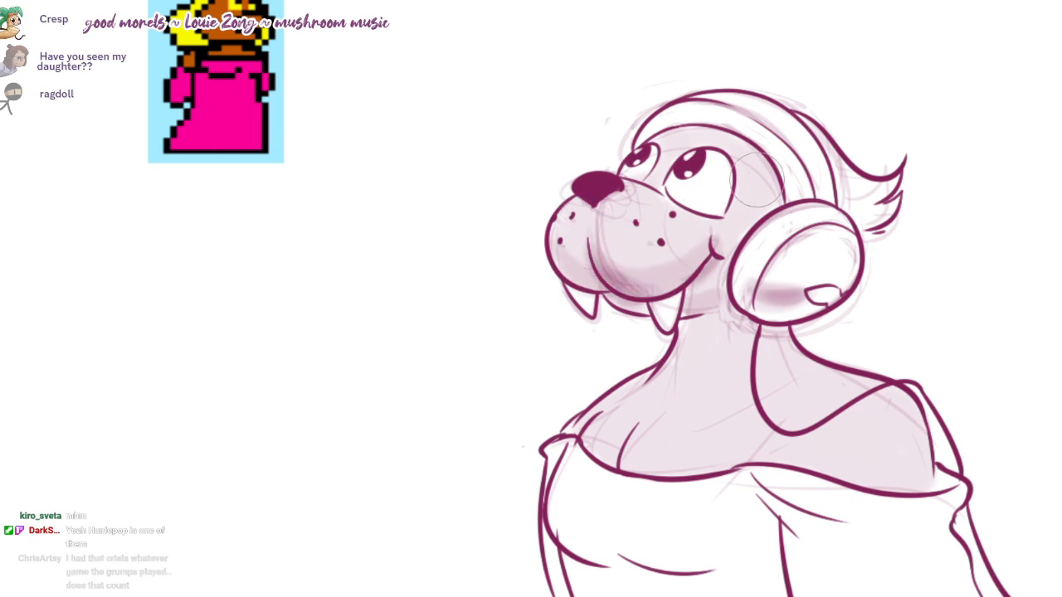
Step: Shade the side of the face and the hair behind the headband, including the flicked tips at the back
drag(723, 133, 783, 196)
mouse_move(791, 108)
mouse_down()
mouse_move(837, 226)
mouse_move(800, 282)
mouse_up()
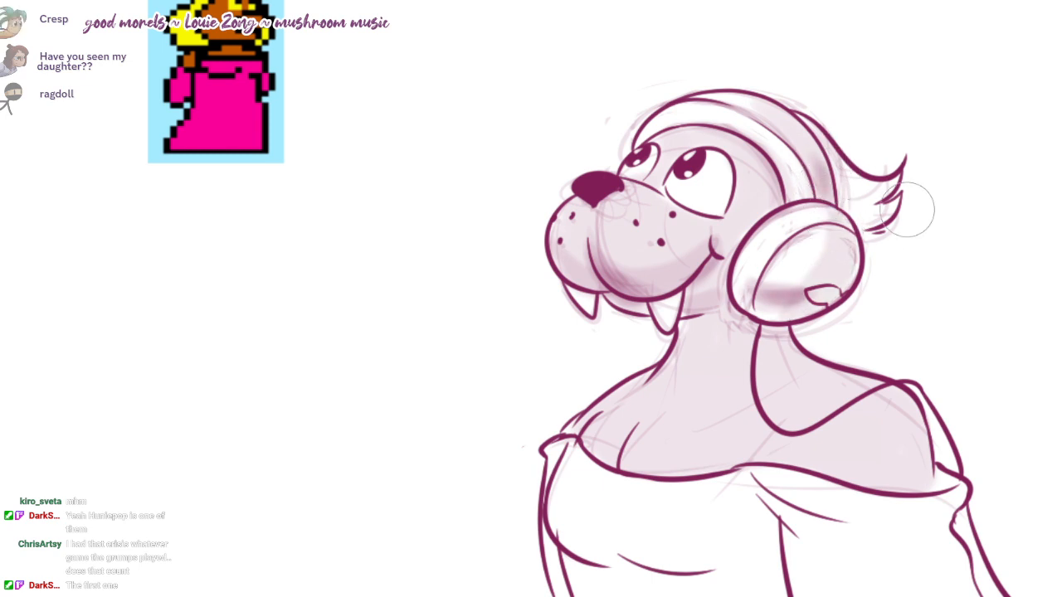
mouse_move(847, 211)
mouse_down()
mouse_move(896, 178)
mouse_move(854, 195)
mouse_move(879, 212)
mouse_move(825, 148)
mouse_move(843, 183)
mouse_move(879, 206)
mouse_move(864, 197)
mouse_up()
mouse_move(762, 161)
mouse_down()
mouse_move(730, 228)
mouse_move(770, 199)
mouse_move(723, 243)
mouse_move(756, 207)
mouse_up()
key(ctrl+z)
drag(722, 293, 698, 279)
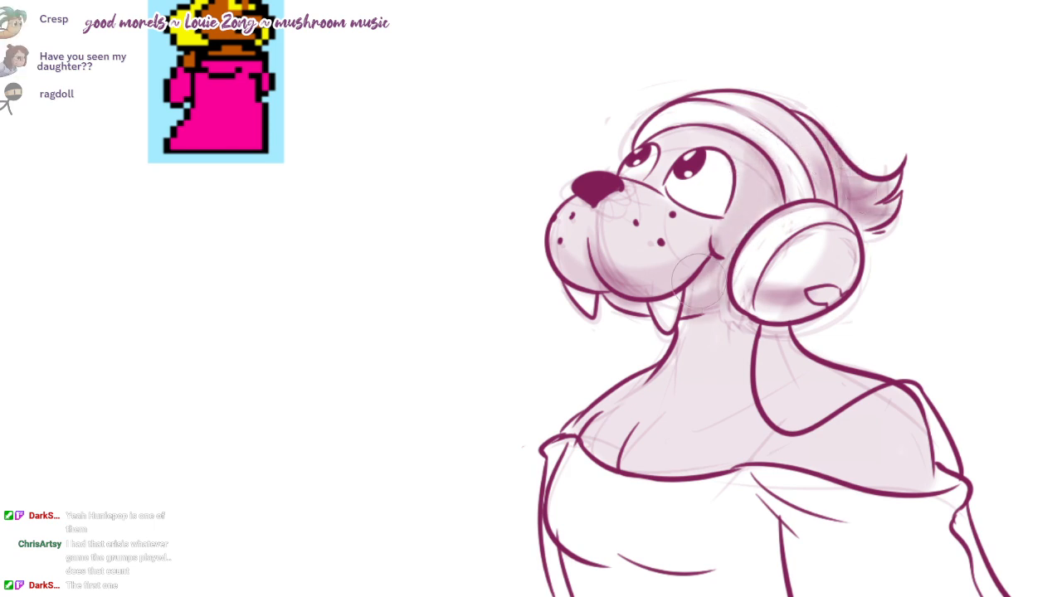
Step: Add cast shadows beneath the ear cup onto the near shoulder and down the side of the neck
mouse_move(771, 349)
mouse_down()
mouse_move(767, 298)
mouse_move(755, 304)
mouse_move(812, 322)
mouse_move(895, 324)
mouse_up()
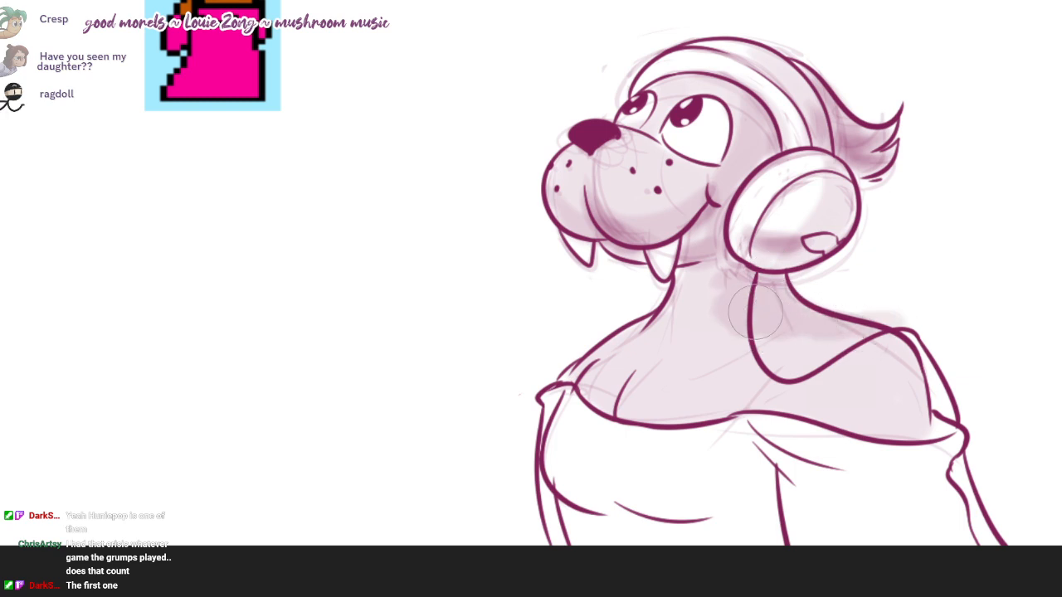
mouse_move(755, 312)
mouse_down()
mouse_move(722, 267)
mouse_move(718, 296)
mouse_up()
drag(687, 355, 667, 372)
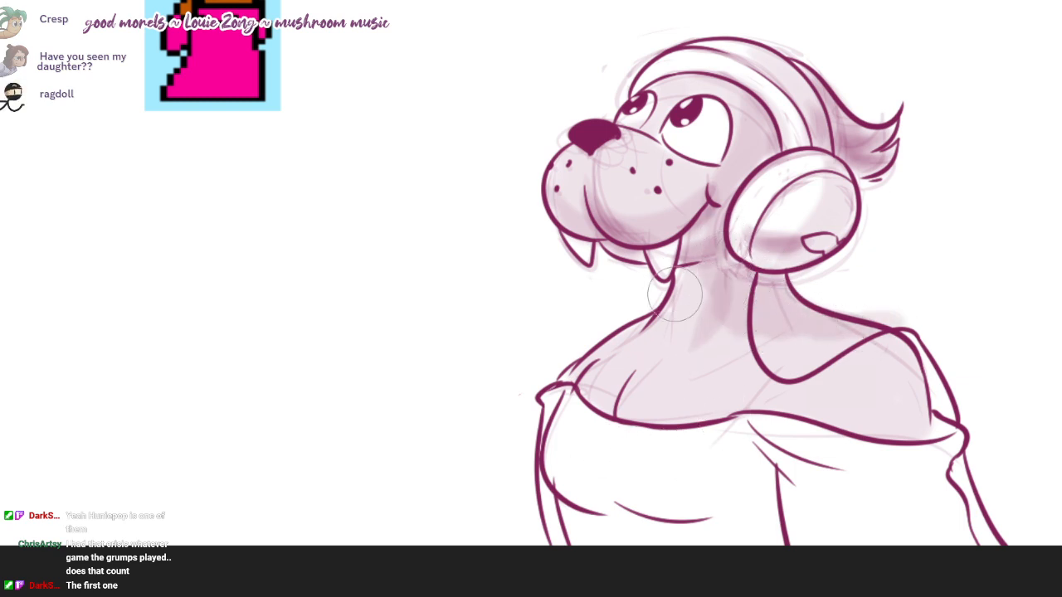
drag(675, 295, 687, 319)
Step: Shade the dress below the bust and the near sleeve, reworking the sleeve's tone as folds beneath the ruffle and along its outer edge
mouse_move(572, 488)
mouse_down()
mouse_move(749, 498)
mouse_move(749, 550)
mouse_up()
drag(827, 448, 924, 470)
drag(846, 502, 919, 531)
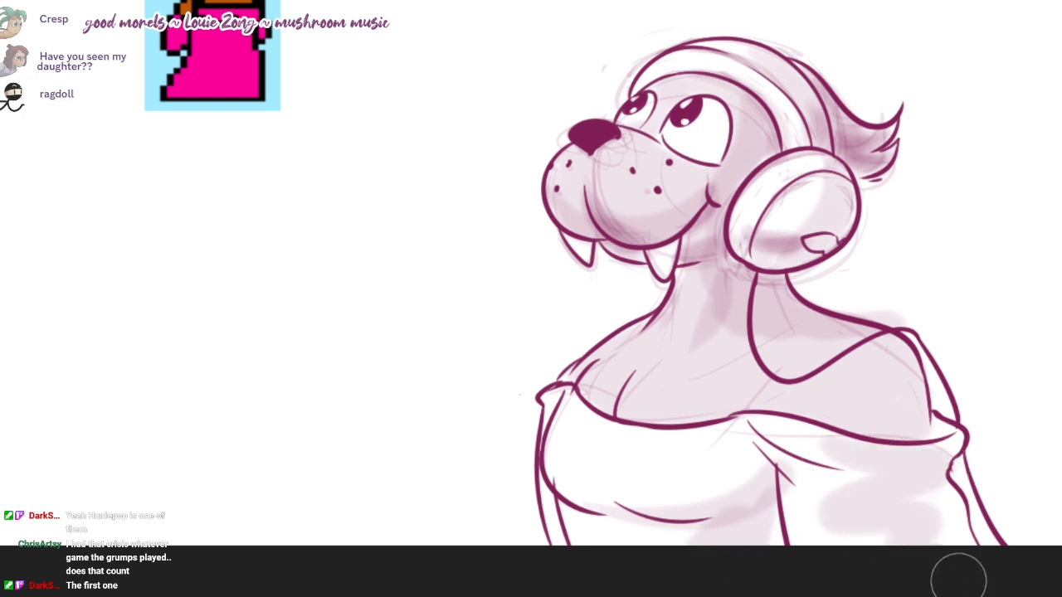
key(ctrl+z)
key(ctrl+z)
drag(804, 446, 945, 465)
mouse_move(945, 465)
mouse_down()
mouse_move(882, 507)
mouse_move(987, 589)
mouse_up()
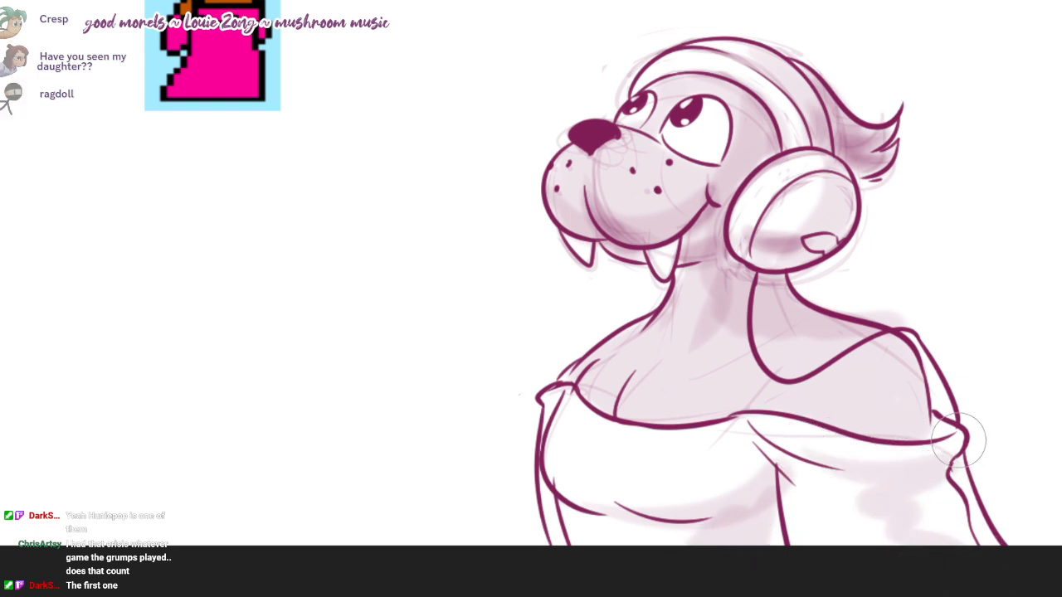
drag(958, 440, 1008, 592)
drag(928, 428, 939, 431)
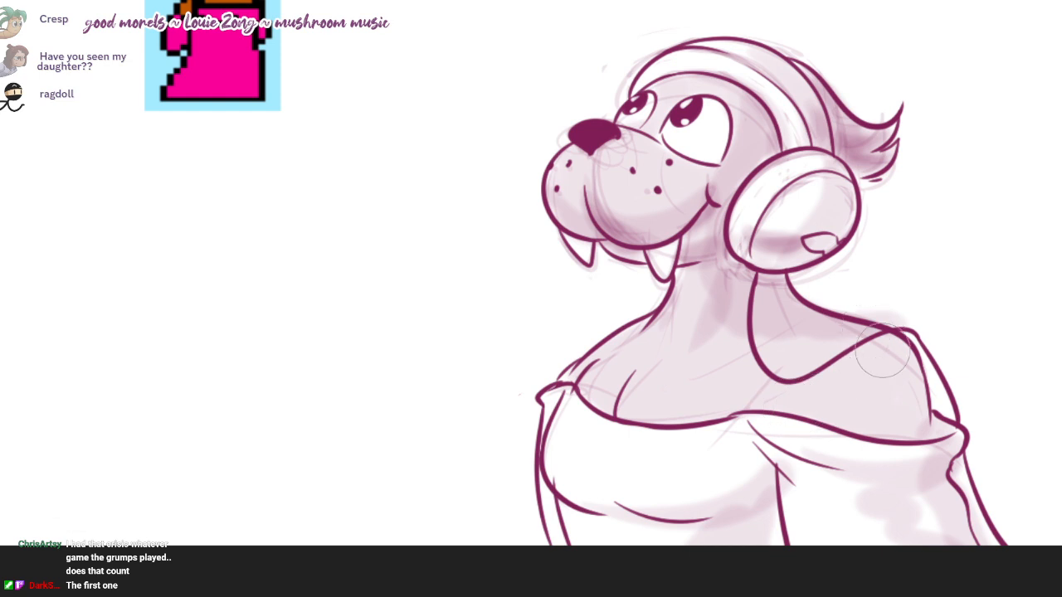
Step: Shade the outer side of the near upper arm and extend the shadow along the underside of the bust
drag(883, 350, 917, 385)
key(ctrl+z)
mouse_move(868, 348)
mouse_down()
mouse_move(911, 380)
mouse_move(921, 340)
mouse_up()
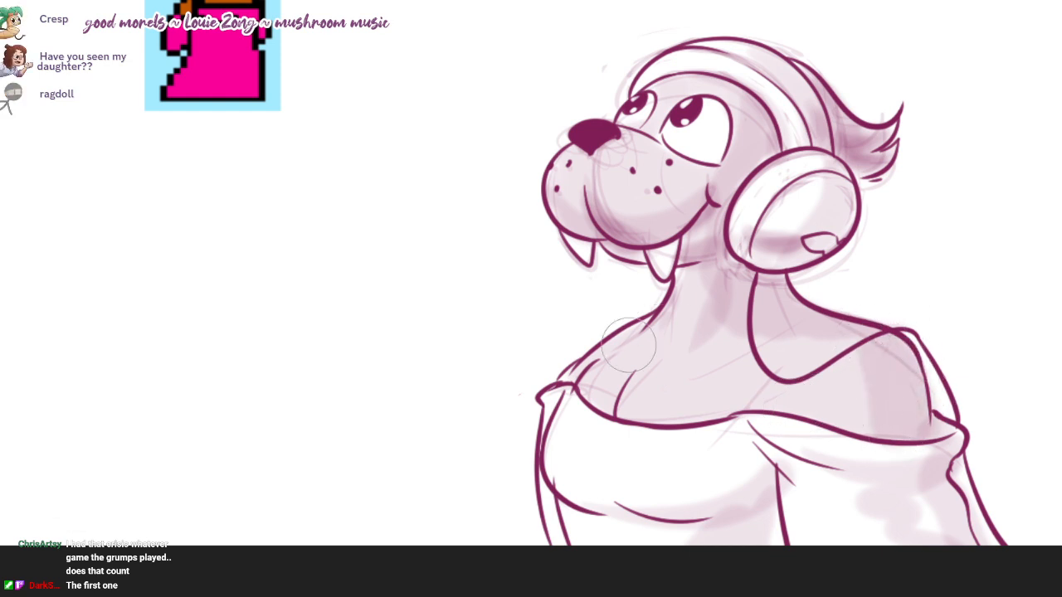
drag(547, 497, 761, 479)
drag(659, 544, 761, 500)
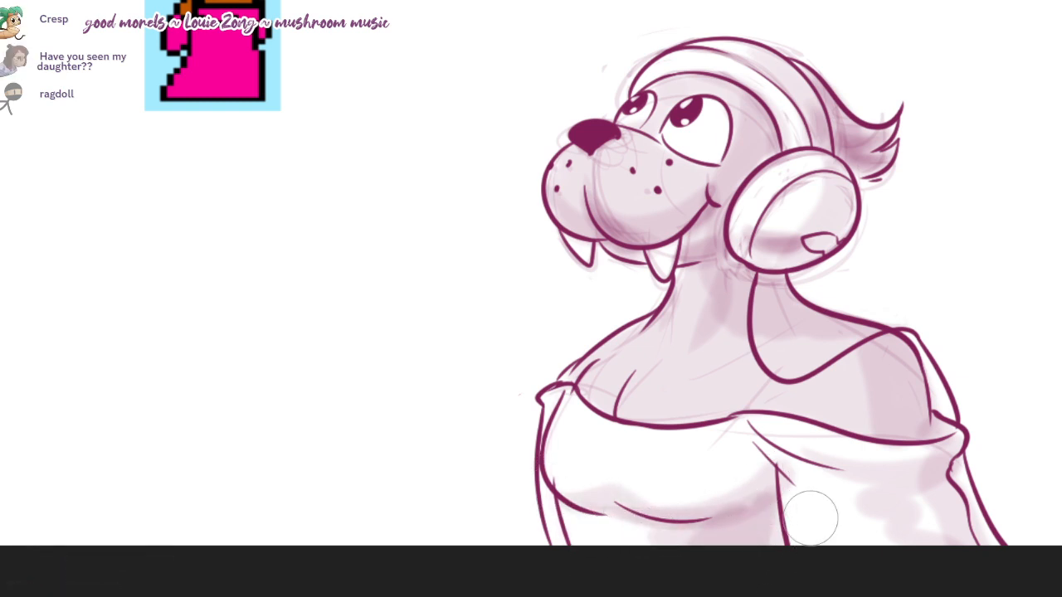
Step: Erase the stray torso line overlapping the far lower side of the bust
drag(777, 354, 772, 363)
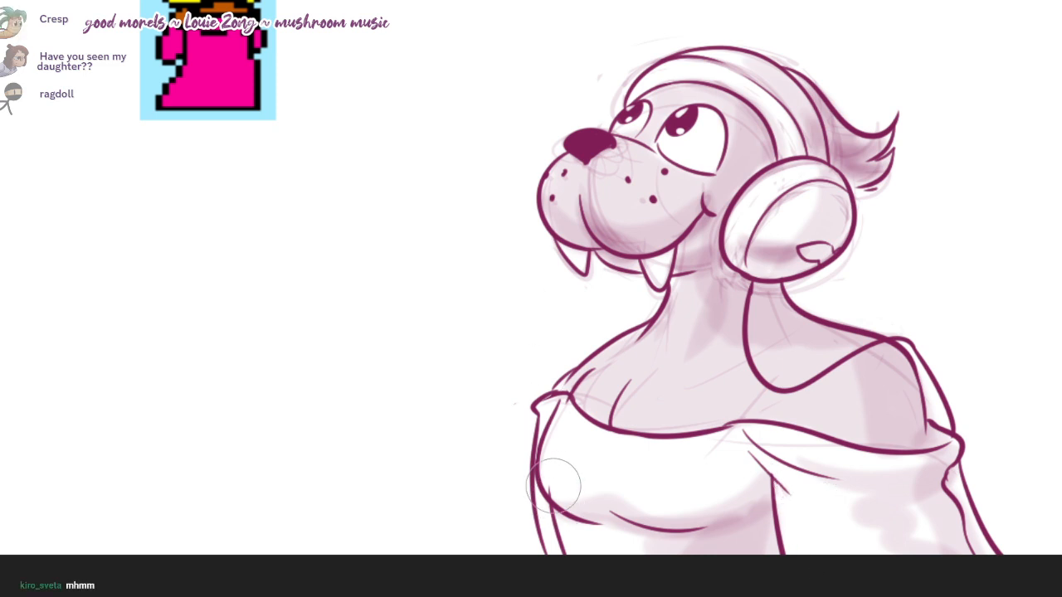
key(e)
drag(551, 498, 549, 486)
Step: Deepen the tone around the chest crease and shade the fangs and the neck just beneath the jaw
drag(624, 356, 603, 417)
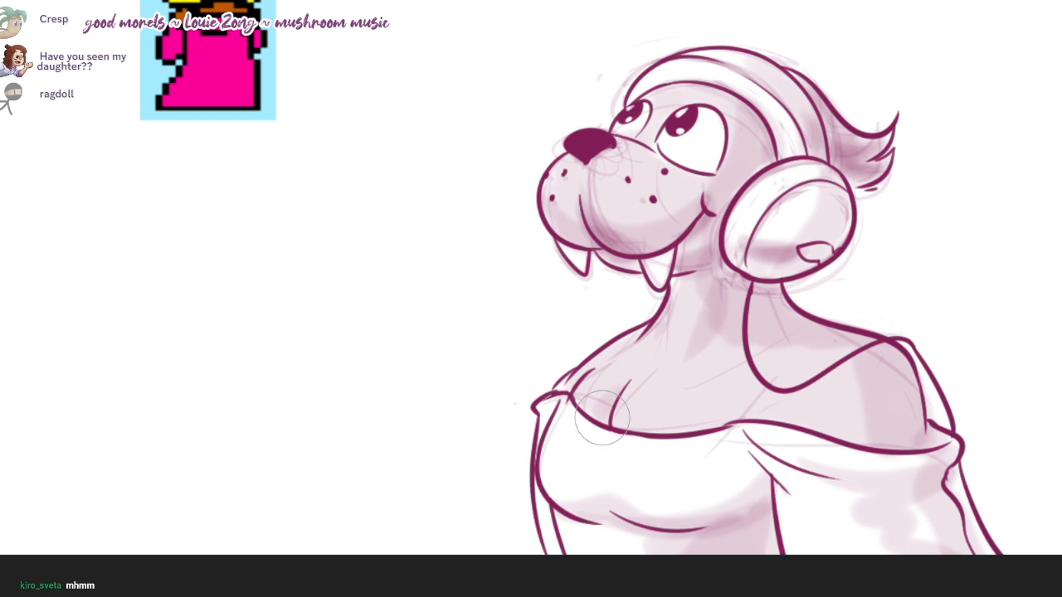
drag(628, 380, 613, 445)
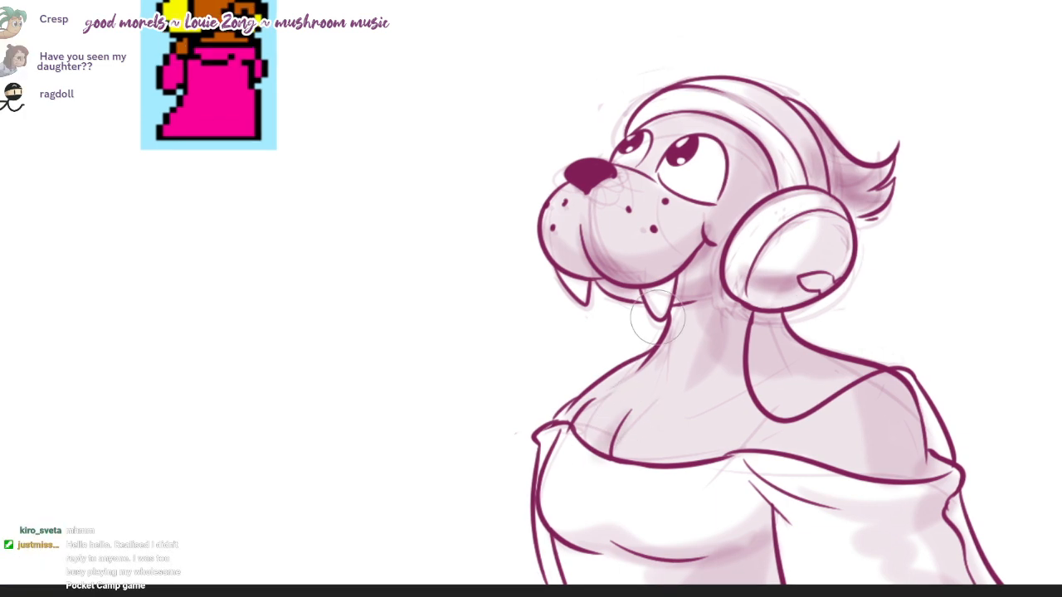
mouse_move(692, 309)
mouse_down()
mouse_move(733, 292)
mouse_move(662, 292)
mouse_move(658, 310)
mouse_up()
key(e)
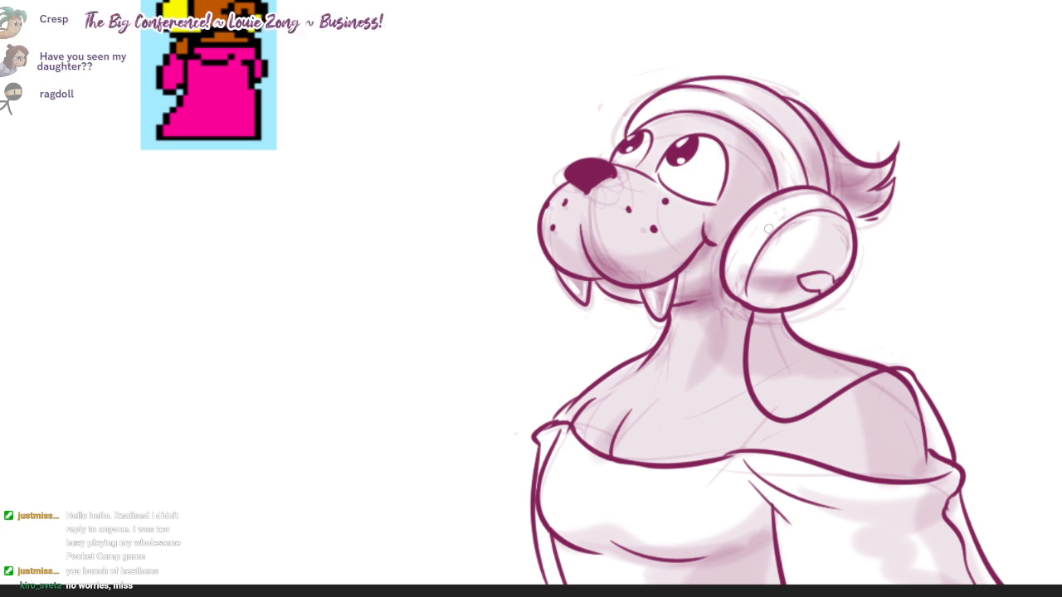
Step: Build up soft shading across the ear cup around a lighter centre and shade the white of the near eye
key(e)
drag(775, 236, 755, 269)
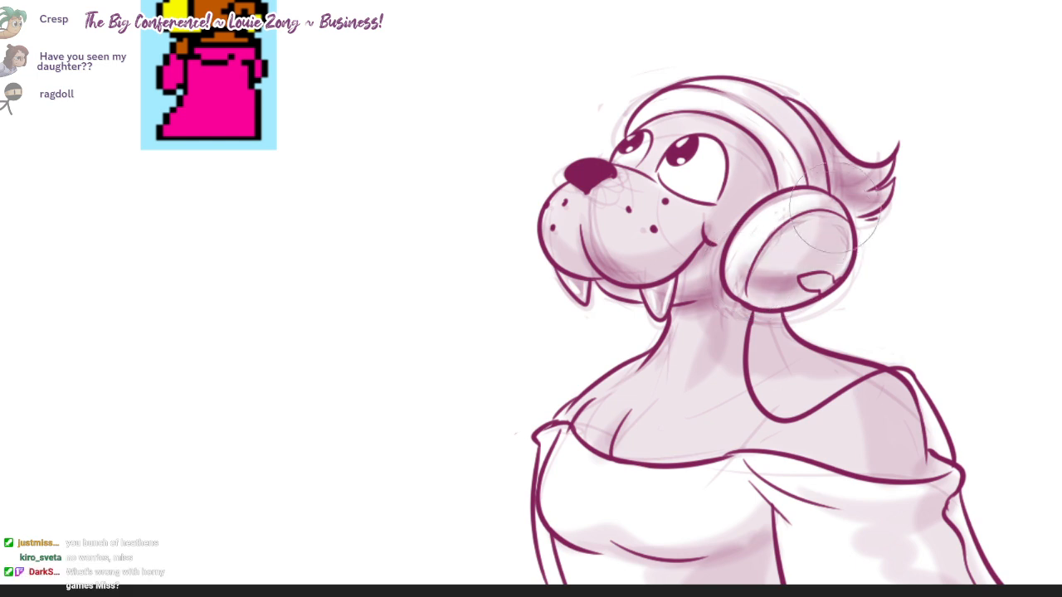
drag(834, 226, 817, 264)
drag(738, 275, 830, 269)
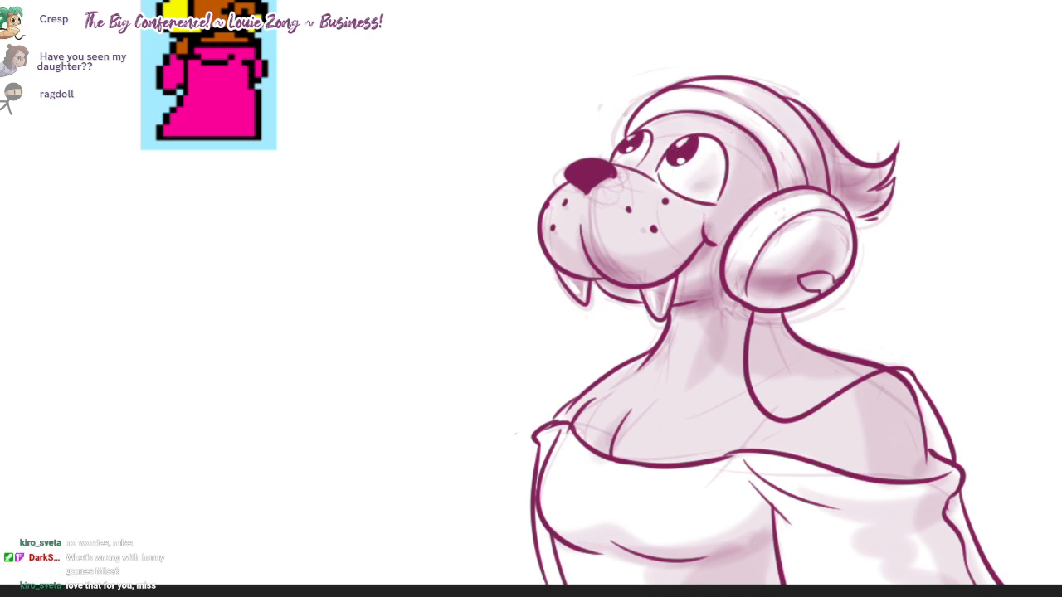
Step: Deepen the soft shading on the side of the face, the neck below the ear cup and the near shoulder
drag(730, 202, 743, 149)
mouse_move(784, 344)
mouse_down()
mouse_move(745, 329)
mouse_move(759, 322)
mouse_move(743, 315)
mouse_move(848, 351)
mouse_move(796, 318)
mouse_move(764, 326)
mouse_move(908, 423)
mouse_move(891, 394)
mouse_move(900, 414)
mouse_move(751, 427)
mouse_move(863, 427)
mouse_move(728, 456)
mouse_up()
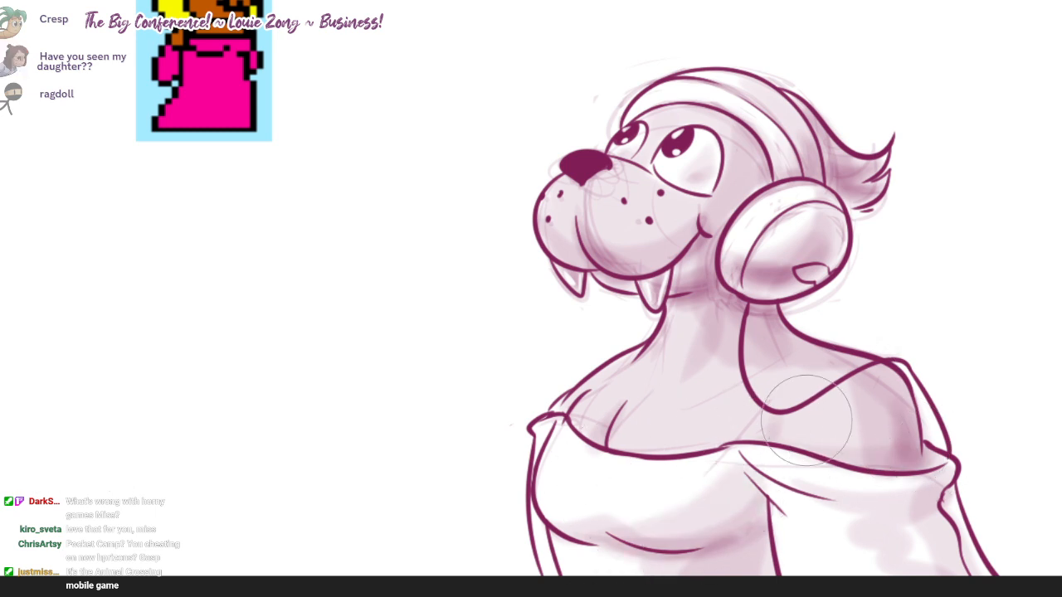
drag(897, 400, 890, 416)
drag(796, 354, 791, 362)
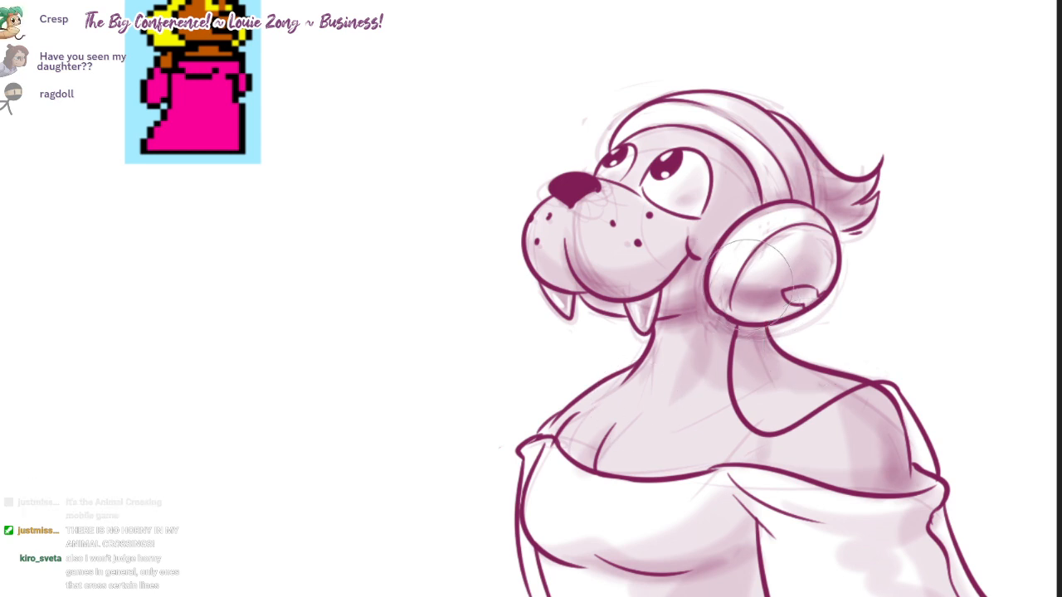
Step: Tone the small emblem on the headphone's ear cup and paint small white highlights inside it
drag(794, 286, 813, 279)
scroll(811, 305, up, 1)
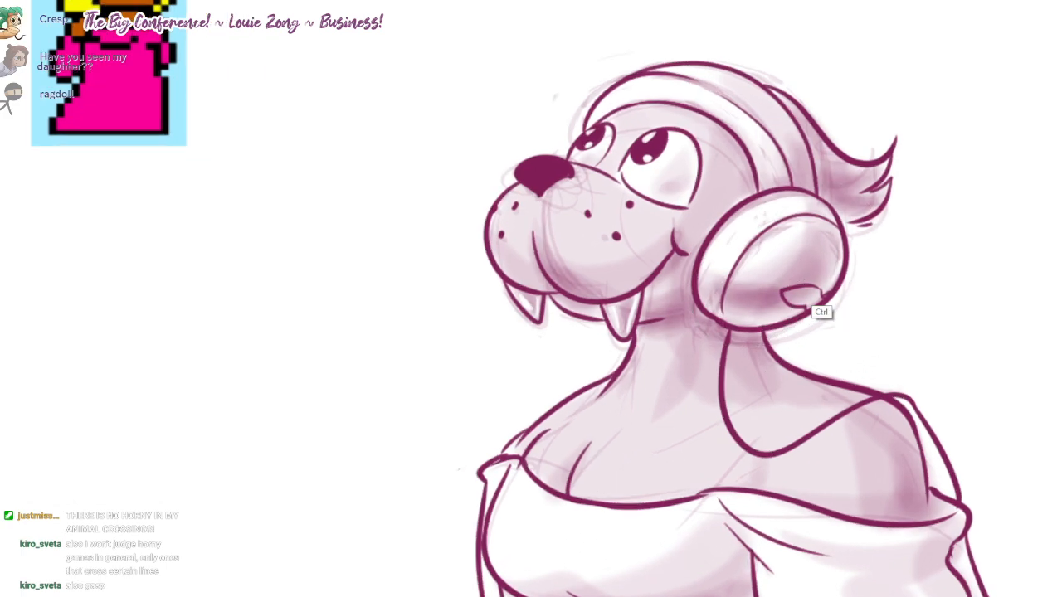
scroll(792, 292, up, 2)
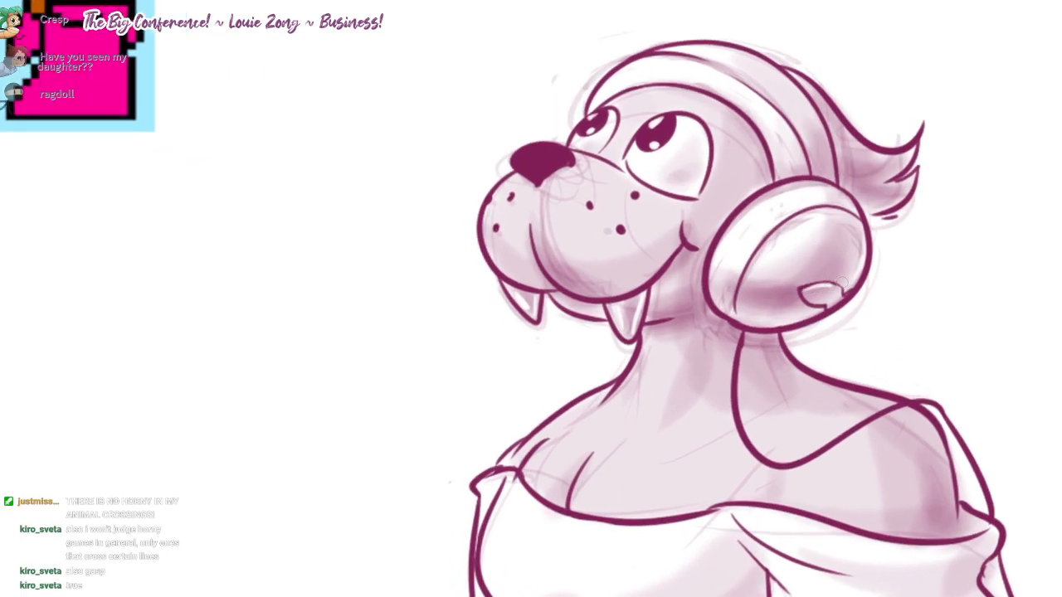
scroll(843, 282, up, 3)
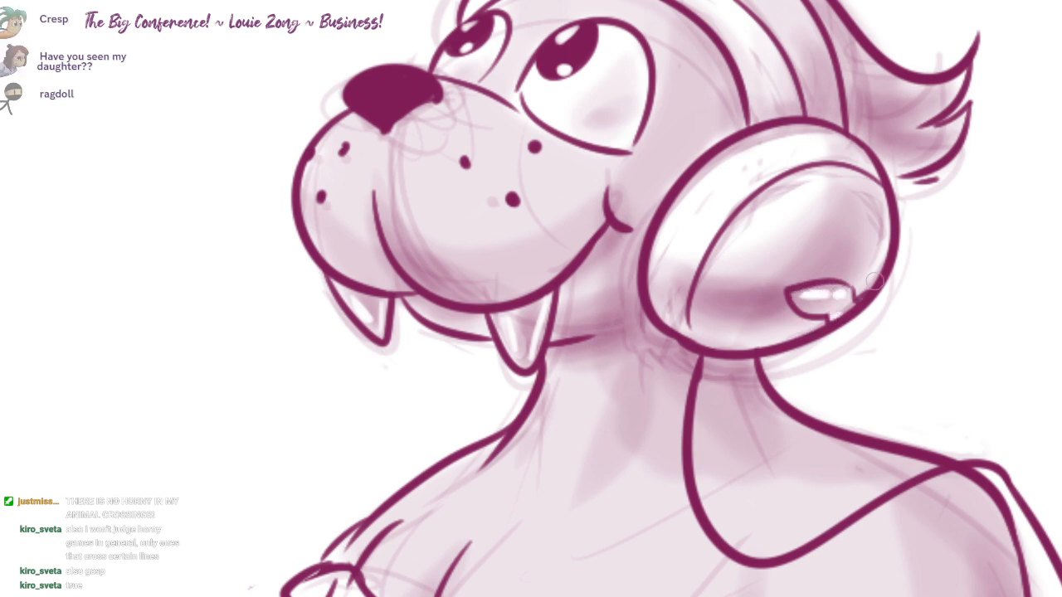
drag(877, 282, 850, 314)
Step: Smooth a light tone over the ear cup's rim band and undo the last shading stroke
drag(694, 202, 711, 184)
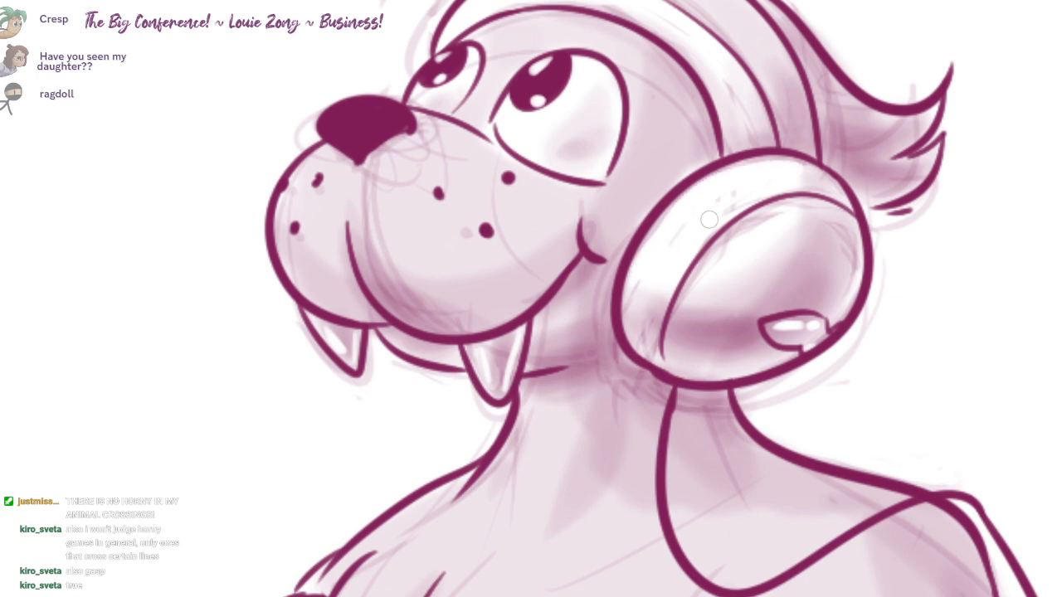
drag(649, 280, 671, 254)
drag(806, 179, 798, 190)
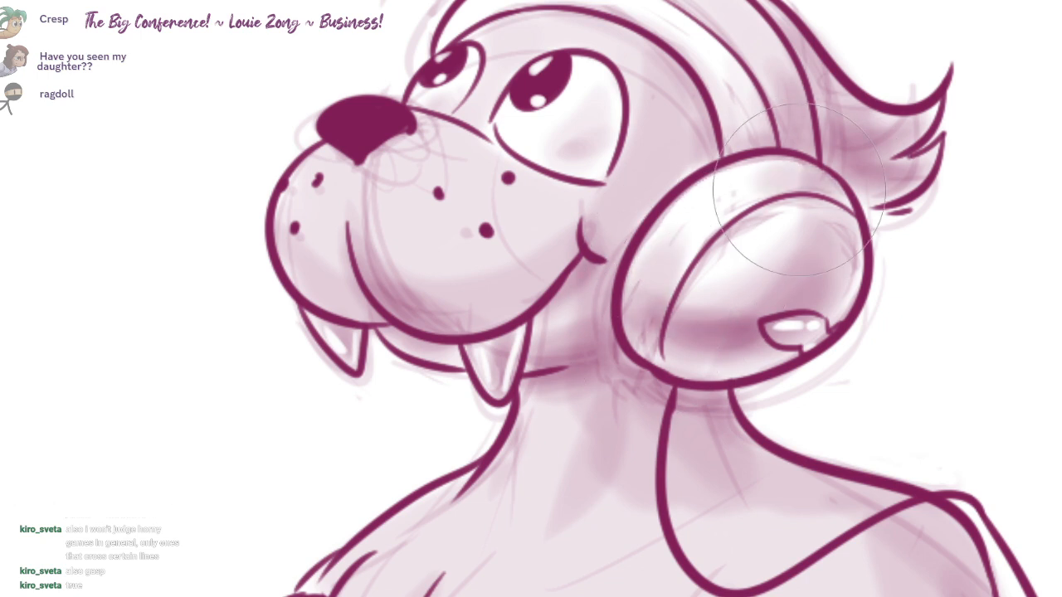
drag(627, 336, 656, 363)
key(ctrl+z)
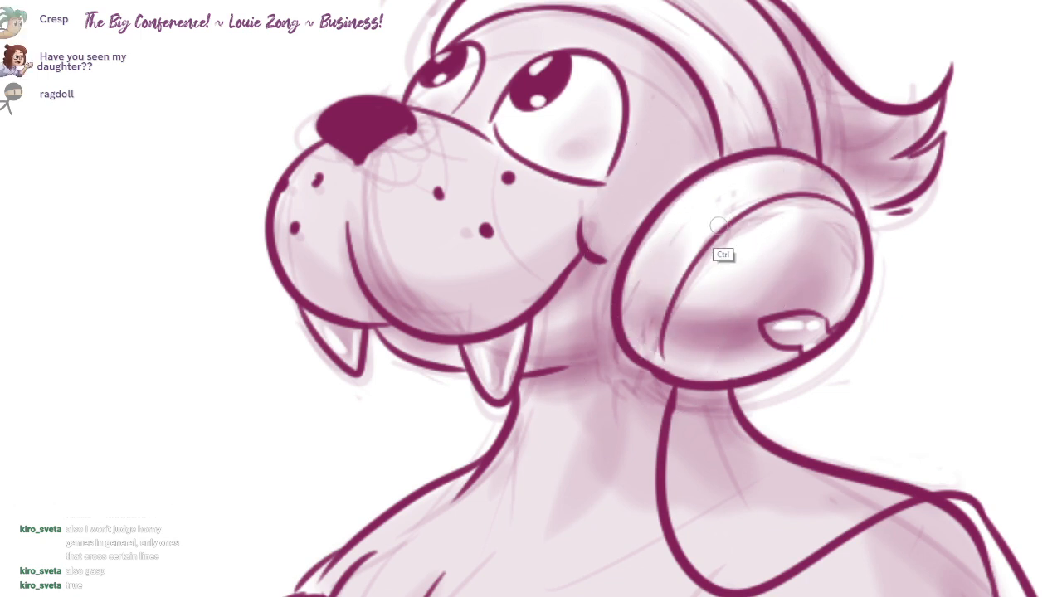
Step: Paint white highlights along the ear cup's seam, lower front edge and upper rim, undoing unwanted strokes
drag(686, 253, 654, 330)
key(ctrl+z)
drag(720, 225, 654, 353)
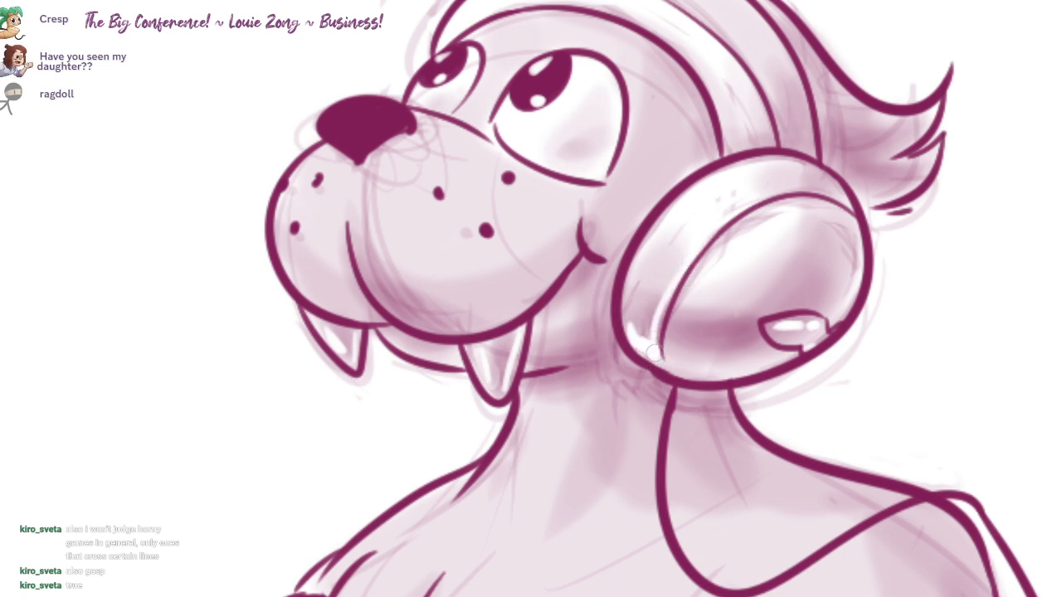
key(ctrl+z)
mouse_move(851, 204)
mouse_down()
mouse_move(816, 174)
mouse_move(744, 165)
mouse_up()
Step: Paint a soft highlight on the upper front of the nose and reflected light along its lower side
drag(632, 267, 639, 378)
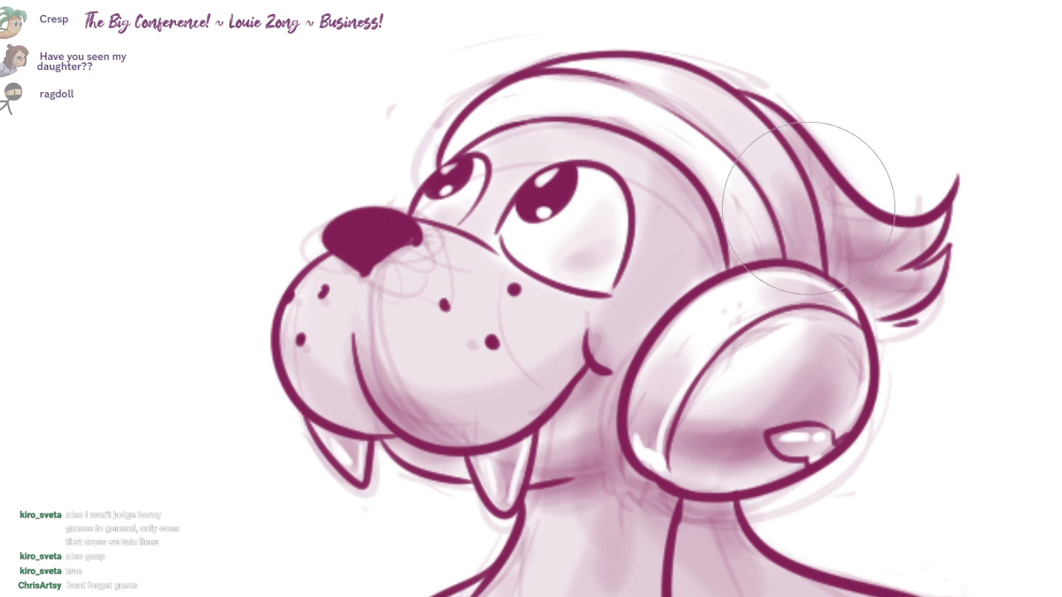
drag(533, 316, 573, 295)
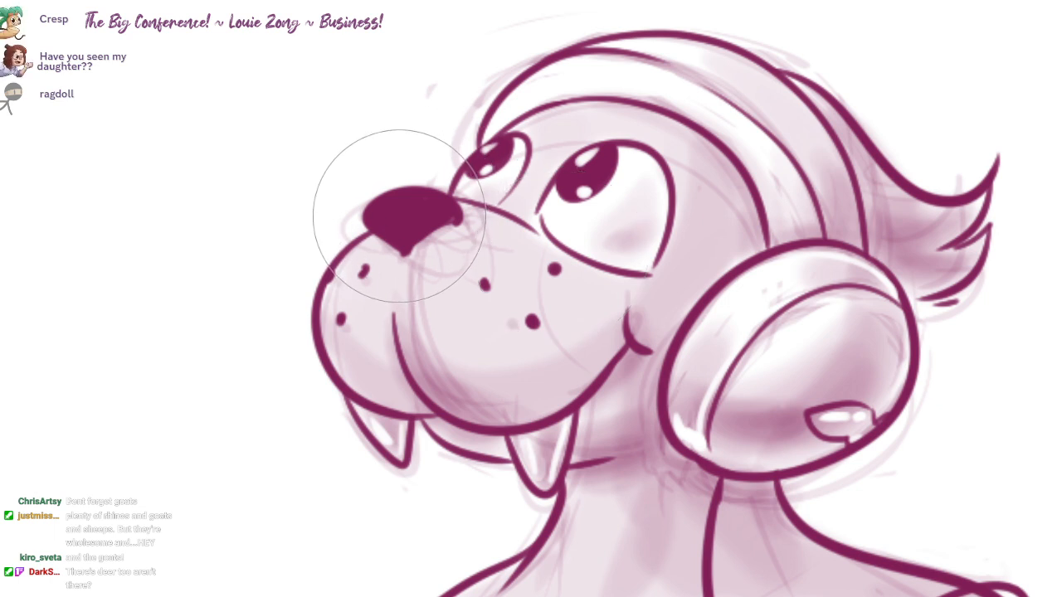
key(b)
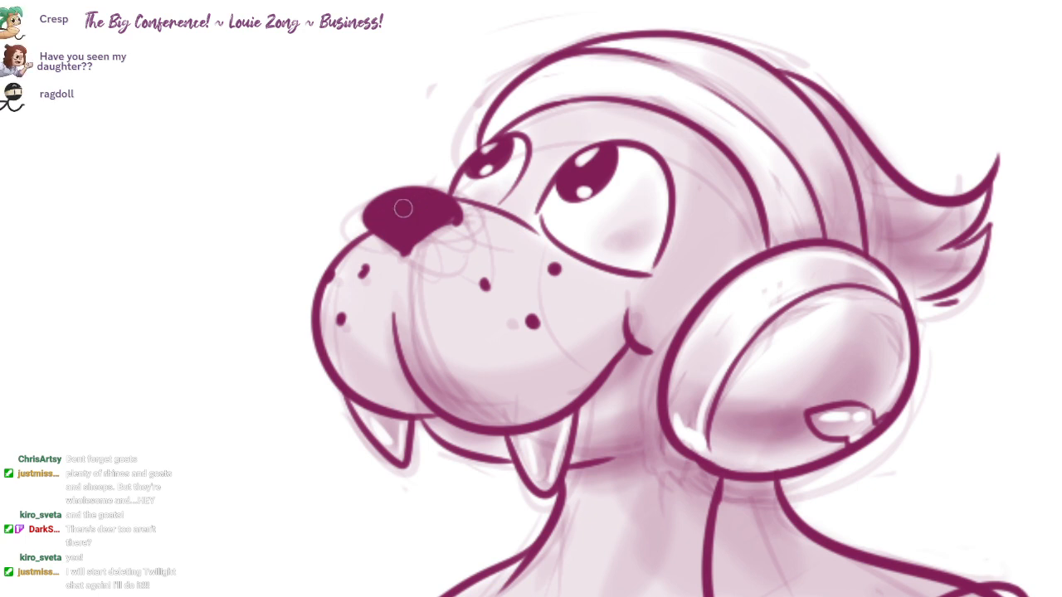
drag(381, 211, 395, 201)
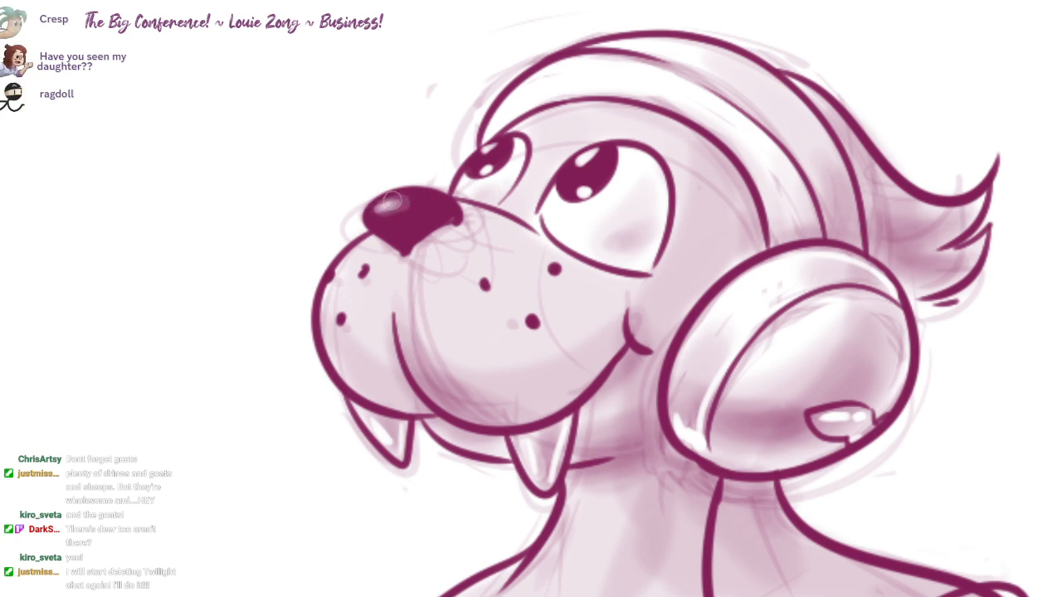
mouse_move(406, 246)
mouse_down()
mouse_move(443, 217)
mouse_move(414, 236)
mouse_move(424, 227)
mouse_up()
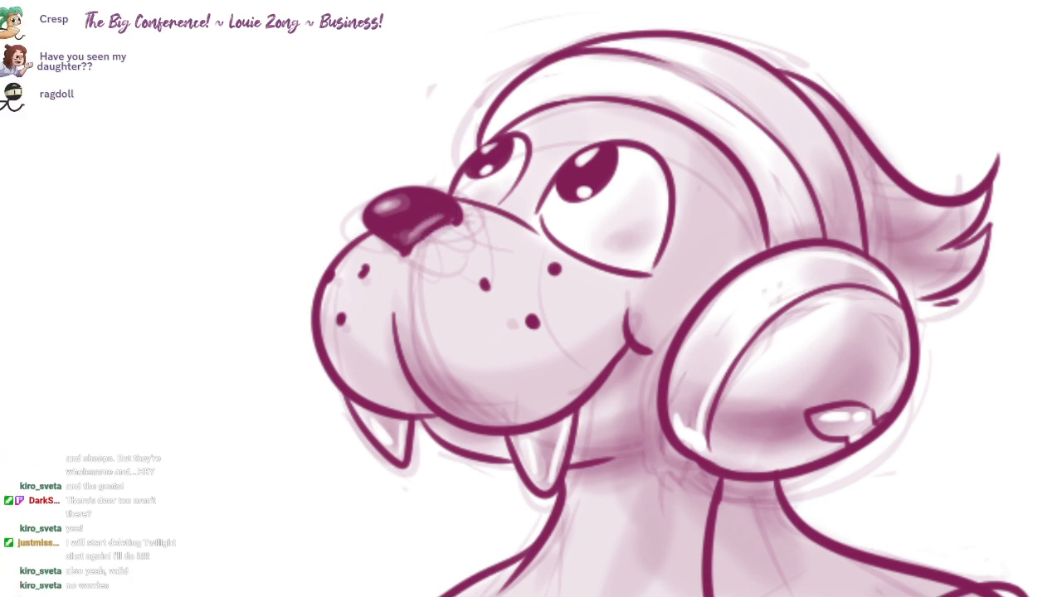
Step: Draw thin, faint whiskers curving out from the whisker dots on both sides of the muzzle
mouse_move(639, 368)
mouse_down()
mouse_move(633, 263)
mouse_move(493, 220)
mouse_move(586, 293)
mouse_move(450, 208)
mouse_move(397, 223)
mouse_up()
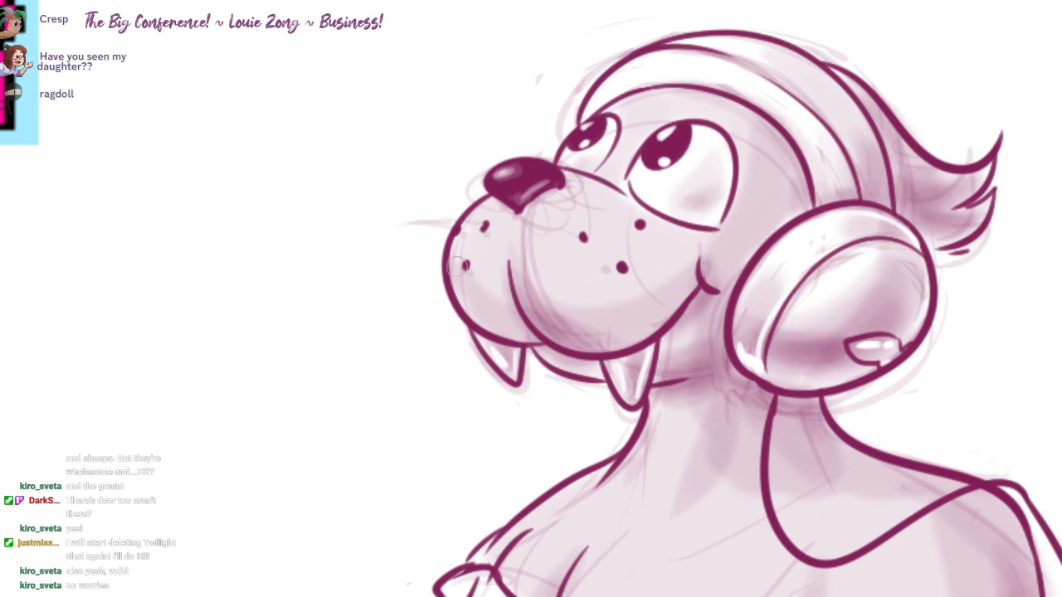
drag(442, 270, 342, 305)
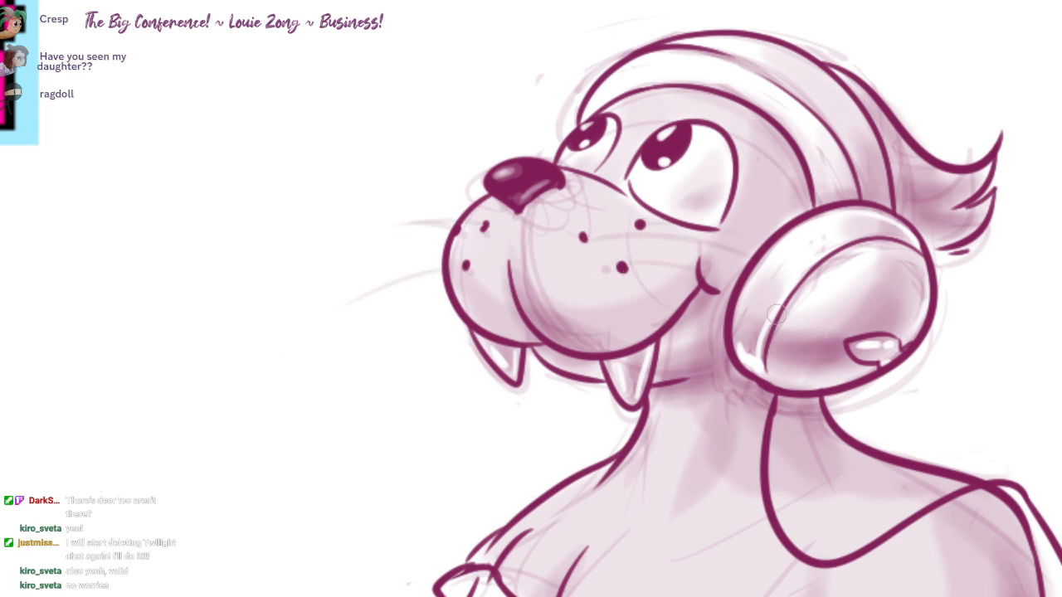
drag(489, 228, 431, 207)
drag(531, 274, 473, 283)
drag(700, 274, 616, 220)
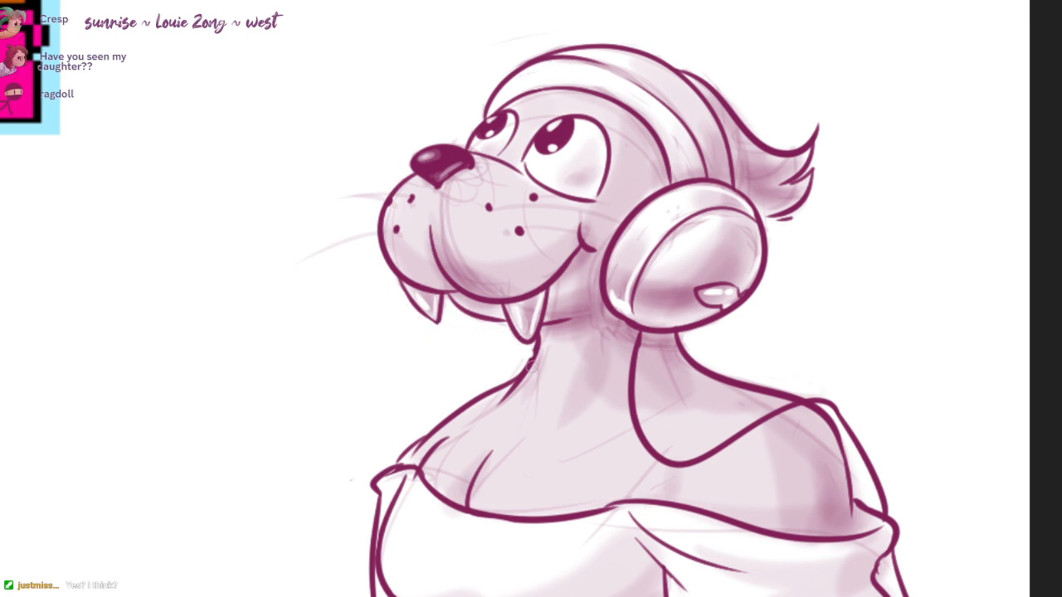
drag(890, 567, 859, 455)
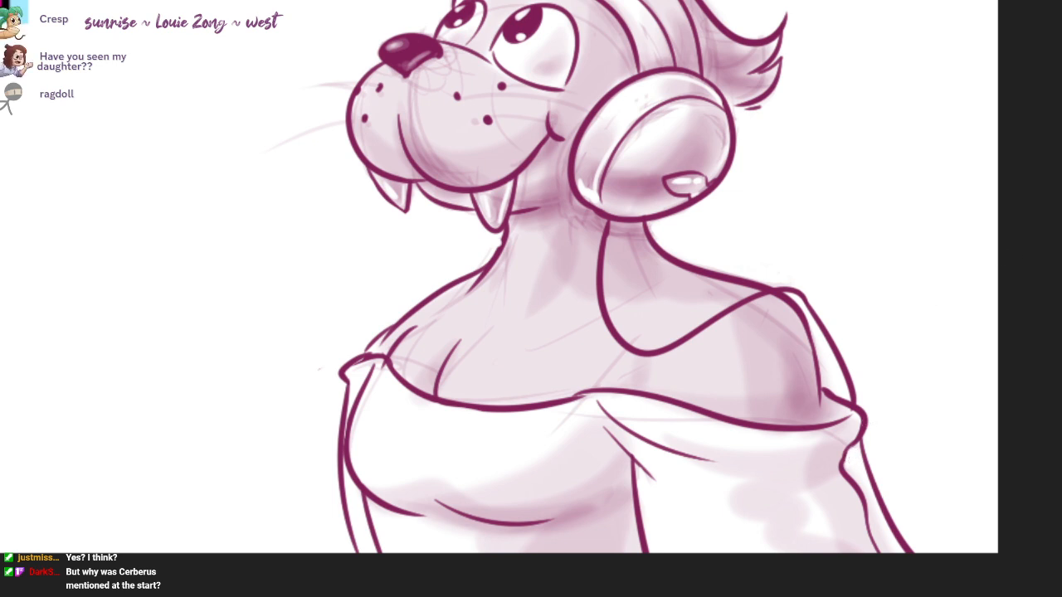
drag(594, 71, 664, 144)
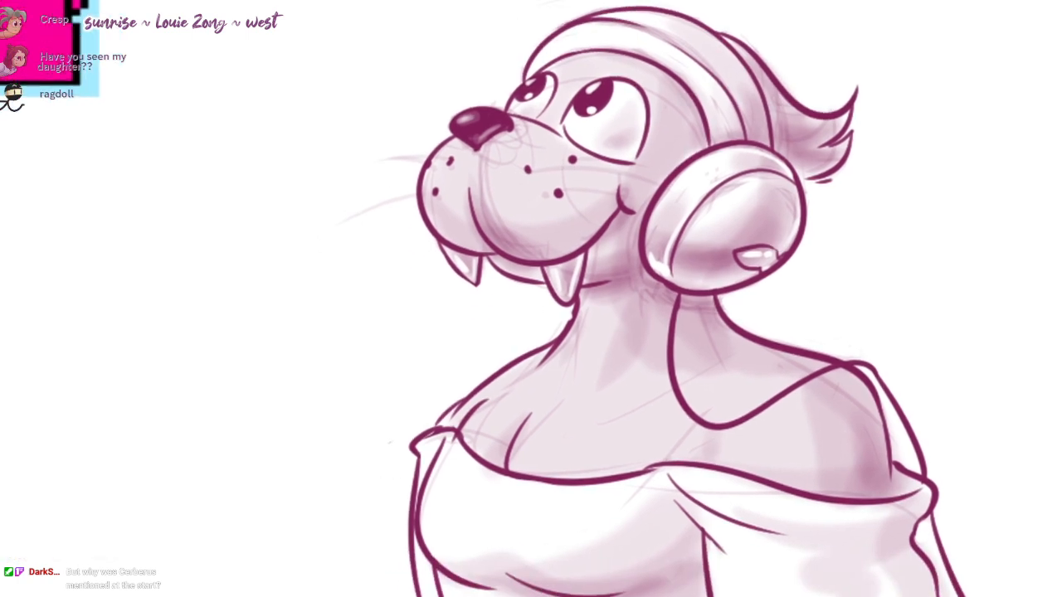
drag(780, 355, 749, 357)
drag(749, 357, 780, 408)
drag(805, 357, 785, 386)
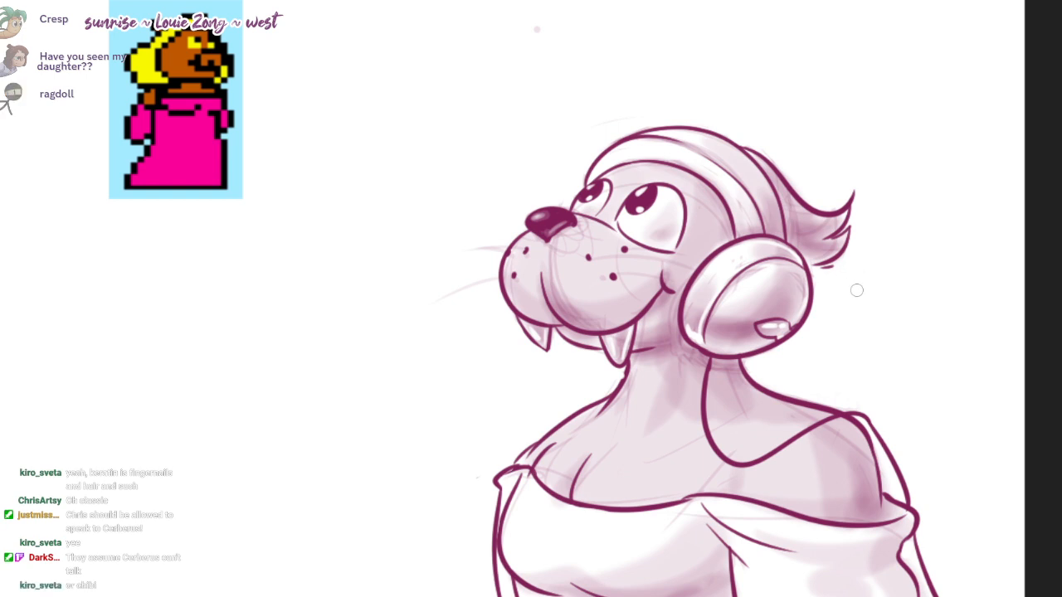
mouse_move(853, 324)
mouse_down()
mouse_move(871, 317)
mouse_move(859, 343)
mouse_move(861, 332)
mouse_up()
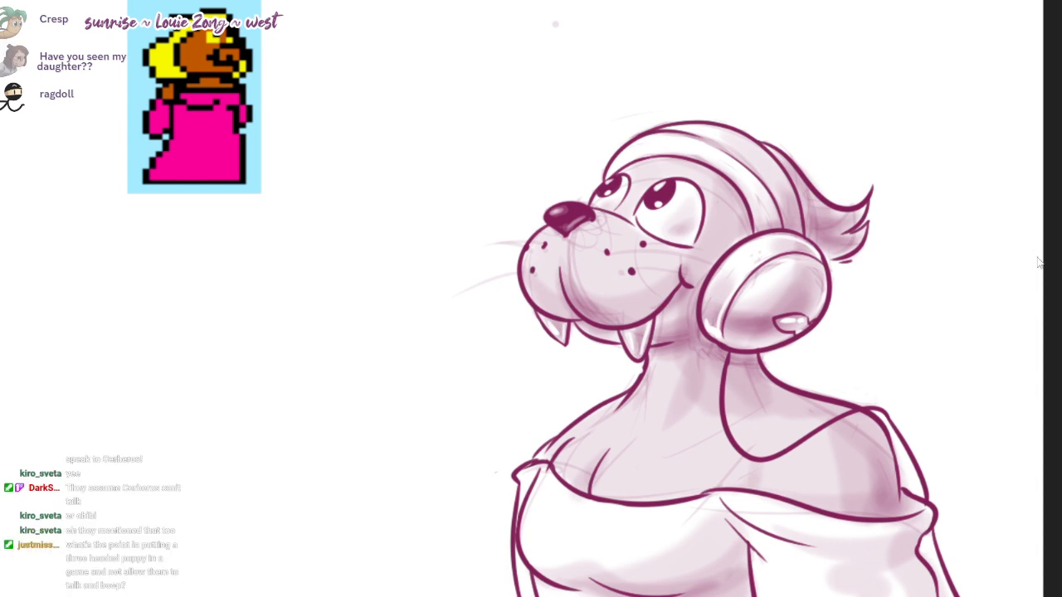
Step: Draw a short lead line beside the ear cup and undo the first lettering attempt of "Seal" next to it
drag(846, 298, 929, 289)
scroll(1036, 257, up, 5)
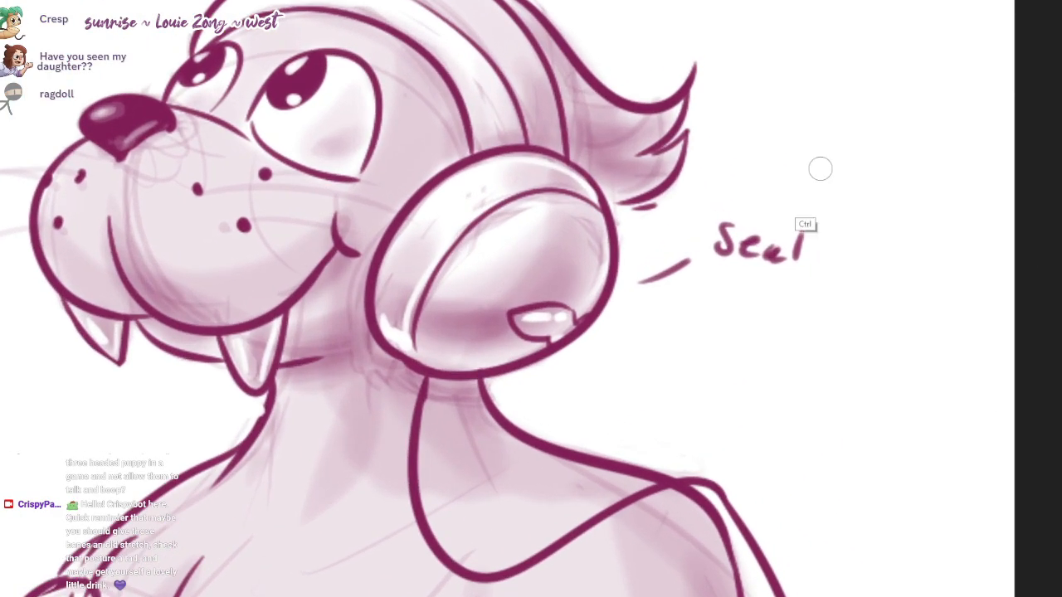
key(ctrl+z)
key(ctrl+z)
key(ctrl+z)
key(ctrl+z)
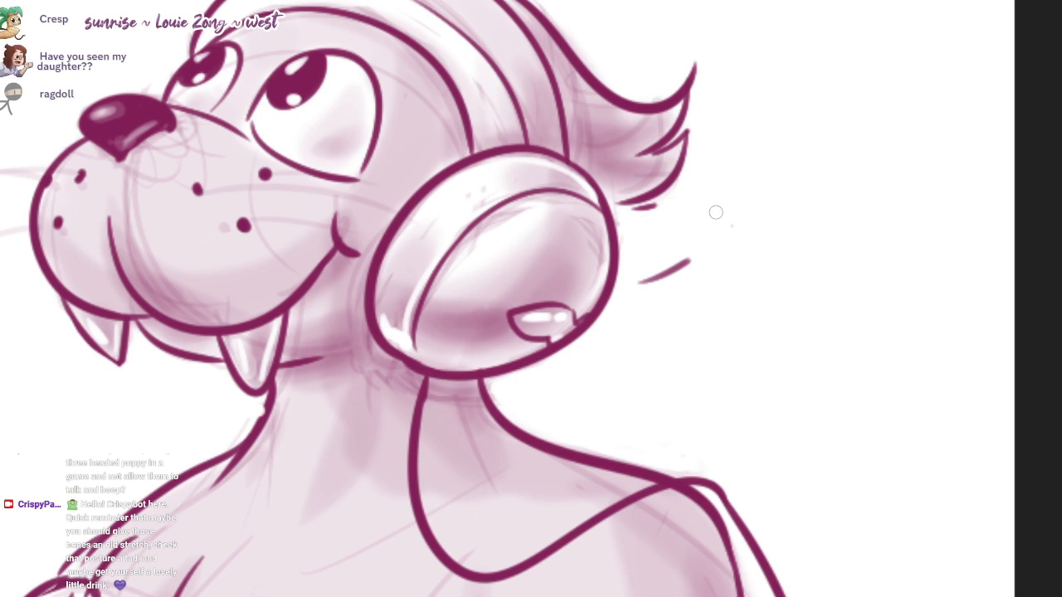
Step: Hand-letter the lyrics "Seal away, Seal awaaay ~" beside the headphones and draw a music note above them
mouse_move(738, 221)
mouse_down()
mouse_move(732, 247)
mouse_move(711, 258)
mouse_up()
mouse_move(734, 254)
mouse_down()
mouse_move(756, 240)
mouse_move(758, 264)
mouse_up()
mouse_move(778, 249)
mouse_down()
mouse_move(787, 262)
mouse_move(881, 277)
mouse_move(914, 302)
mouse_up()
mouse_move(764, 304)
mouse_down()
mouse_move(745, 334)
mouse_move(931, 362)
mouse_move(950, 398)
mouse_move(919, 405)
mouse_move(994, 375)
mouse_up()
mouse_move(758, 177)
mouse_down()
mouse_move(788, 157)
mouse_move(789, 185)
mouse_up()
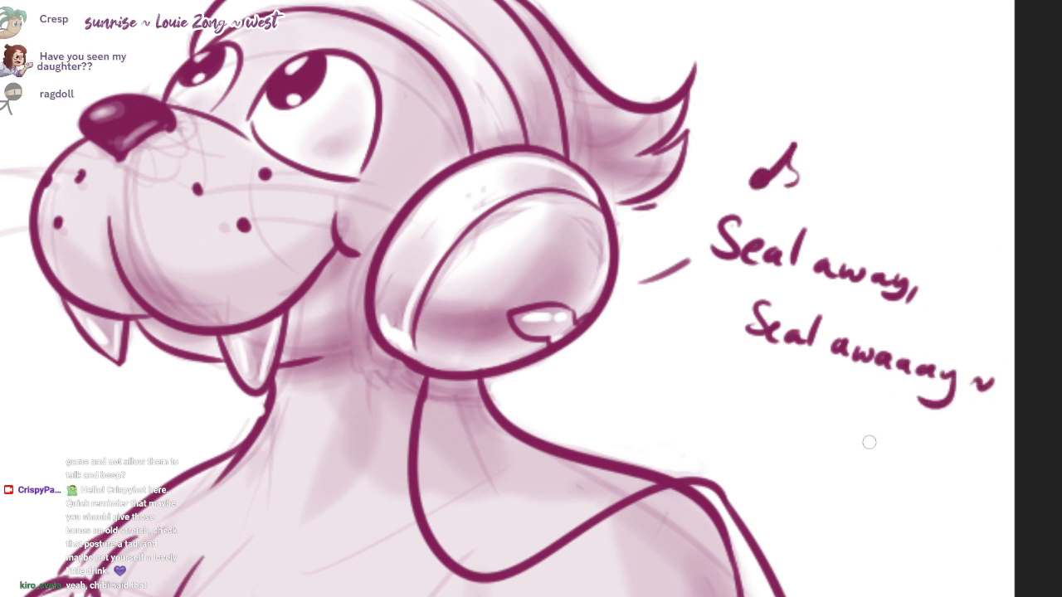
Step: Draw a beamed pair of notes and a single note beneath the lyrics, plus a small mark above them
mouse_move(869, 442)
mouse_down()
mouse_move(862, 398)
mouse_move(895, 441)
mouse_move(890, 402)
mouse_move(899, 423)
mouse_up()
mouse_move(860, 402)
mouse_down()
mouse_move(891, 396)
mouse_move(888, 405)
mouse_up()
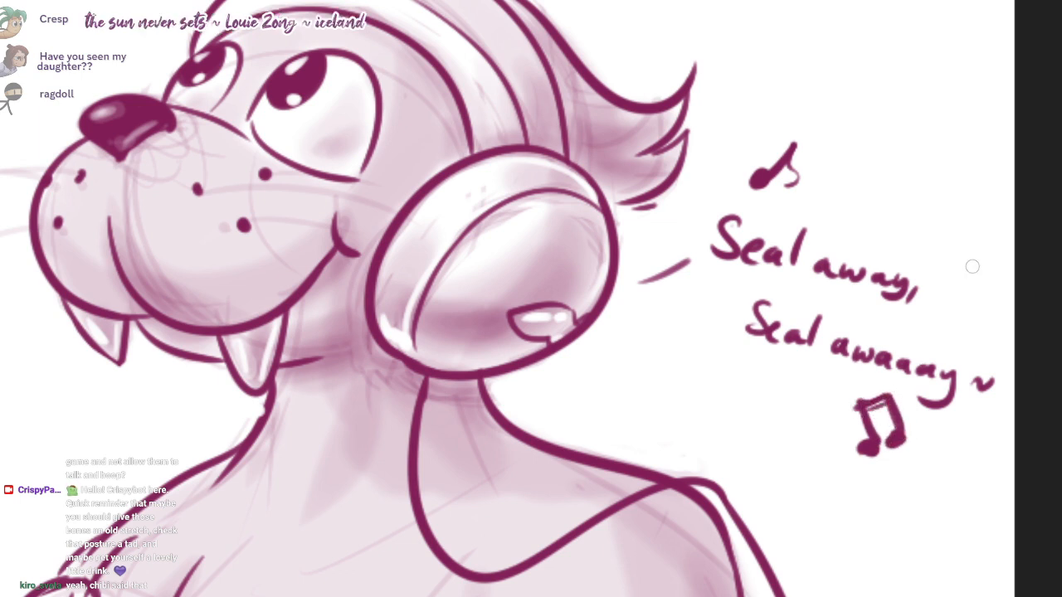
click(952, 441)
mouse_move(946, 427)
mouse_down()
mouse_move(936, 479)
mouse_move(936, 454)
mouse_up()
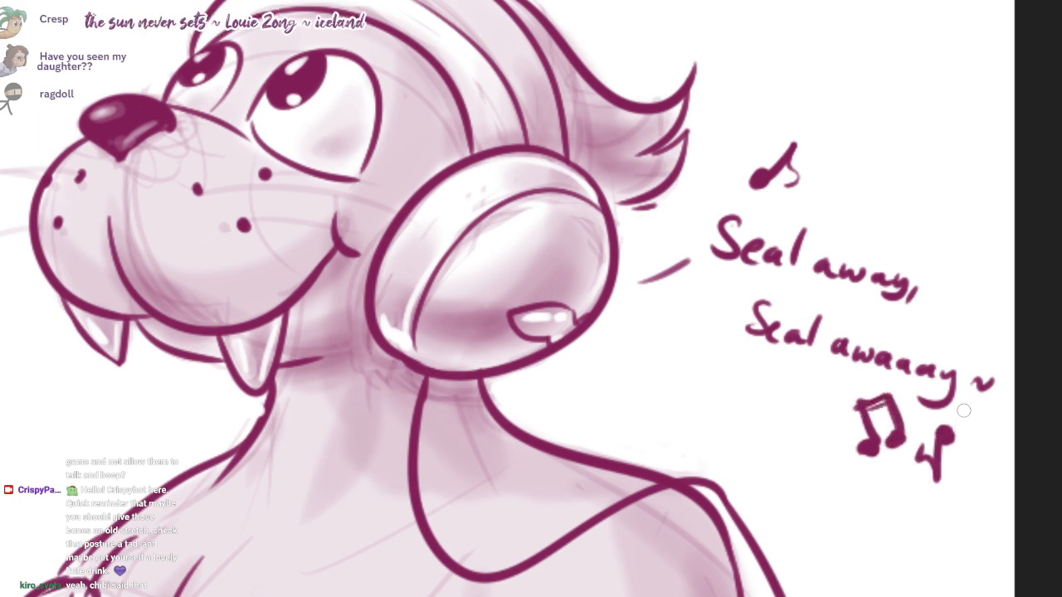
mouse_move(945, 199)
mouse_down()
mouse_move(928, 217)
mouse_move(947, 218)
mouse_move(924, 231)
mouse_up()
scroll(1036, 256, down, 3)
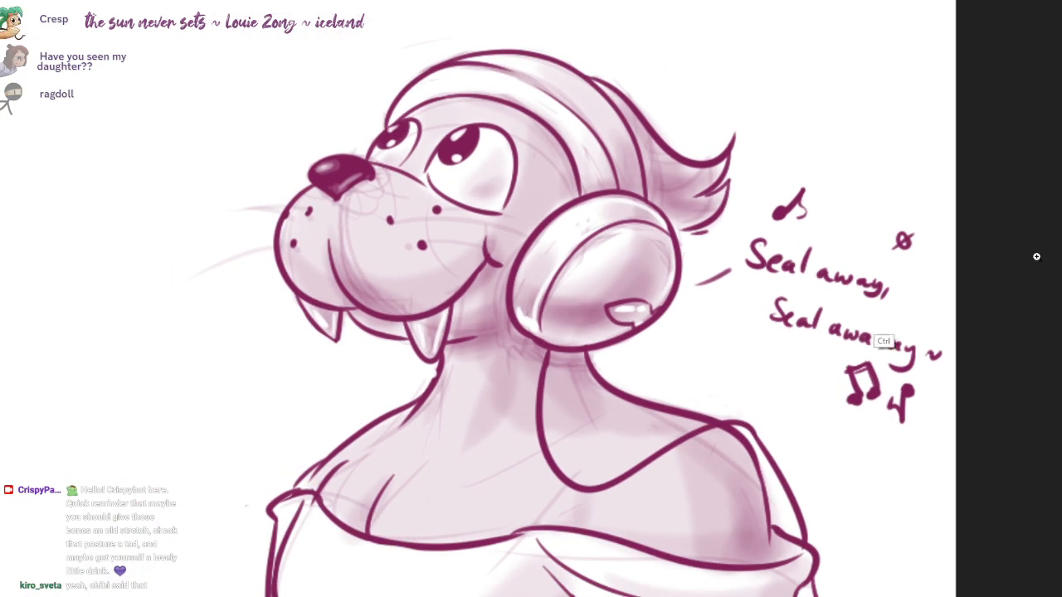
scroll(1036, 256, down, 4)
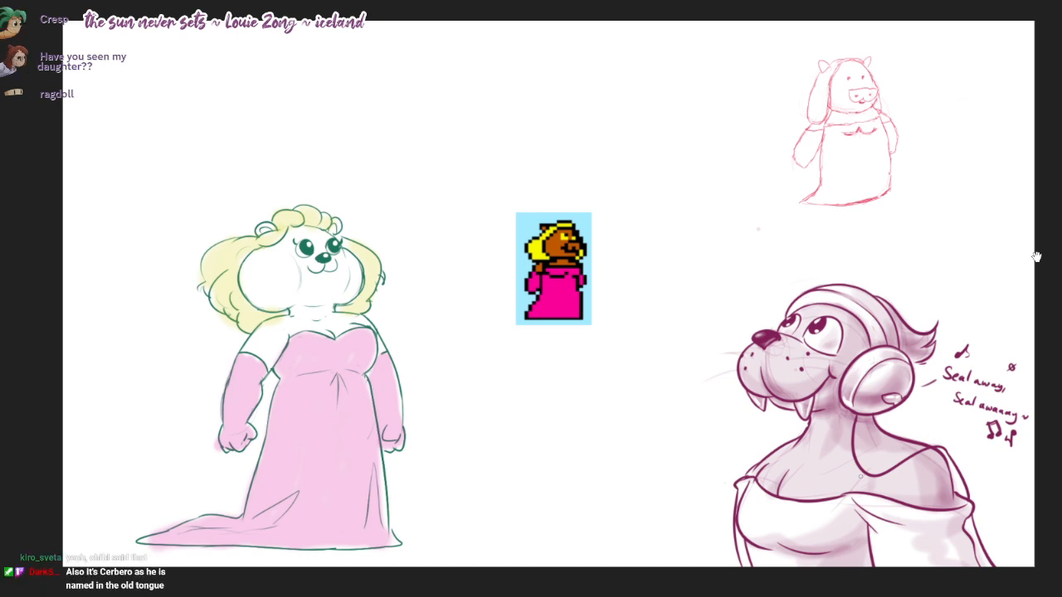
mouse_move(1036, 257)
mouse_down()
mouse_move(998, 271)
mouse_move(1042, 259)
mouse_up()
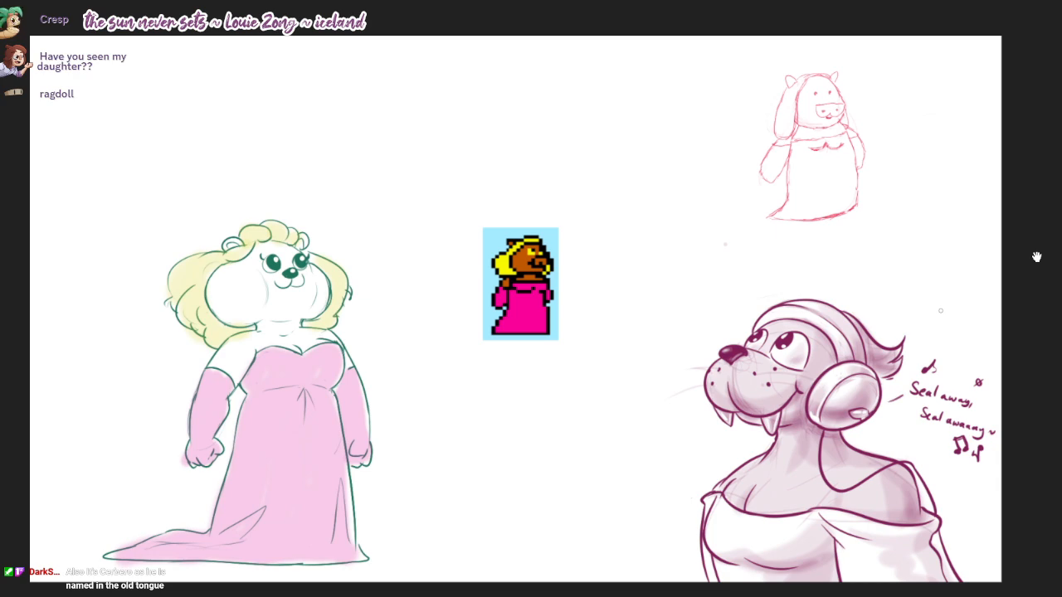
drag(1036, 257, 1041, 235)
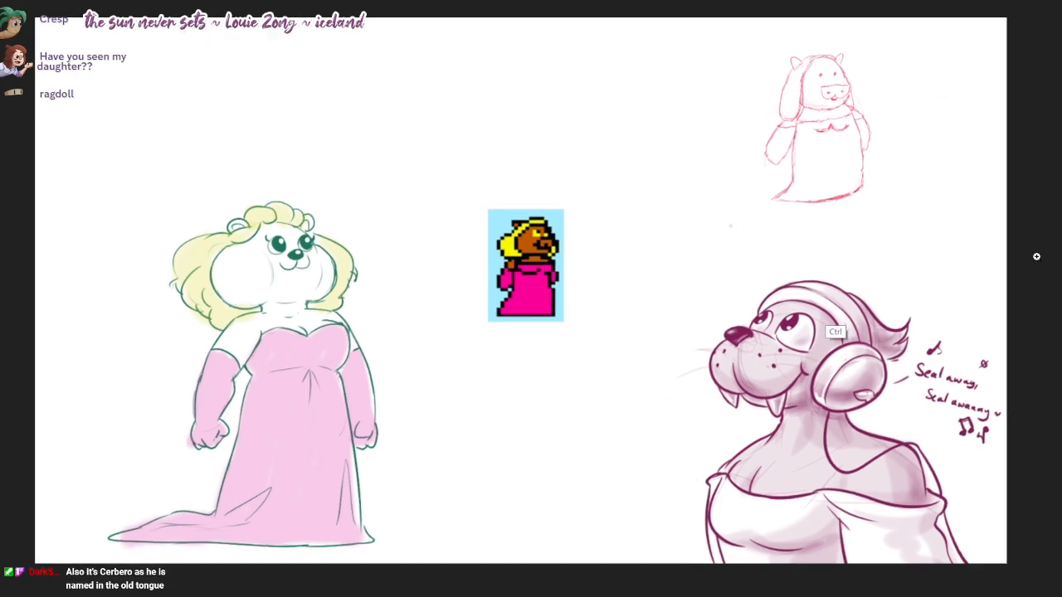
mouse_move(837, 295)
mouse_down()
mouse_move(908, 295)
mouse_move(833, 295)
mouse_move(873, 303)
mouse_move(878, 293)
mouse_up()
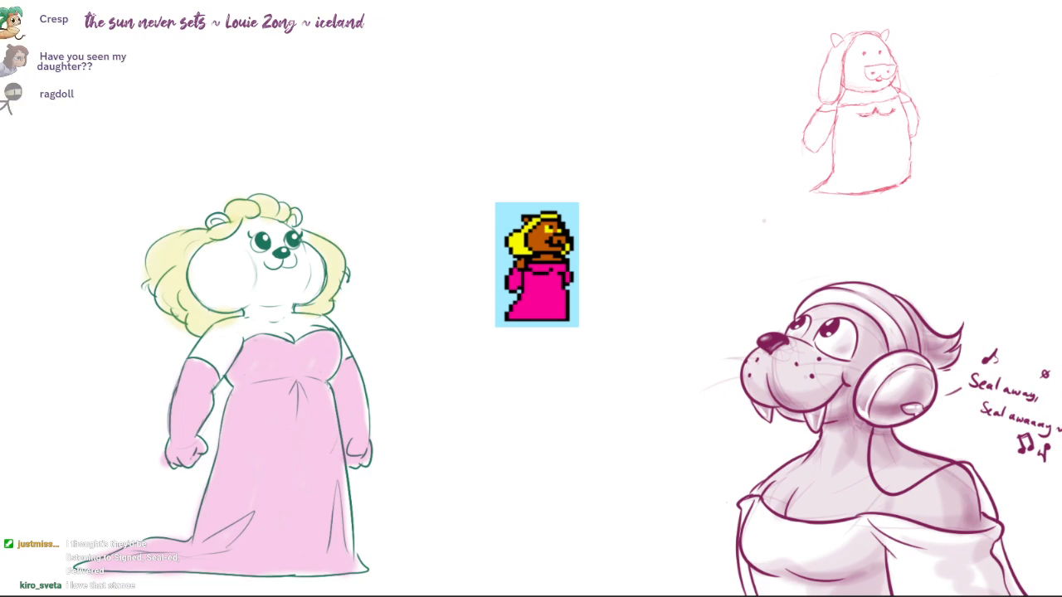
Step: Bring the chat window's picture of a pig character in a magenta gown over the canvas, then clear it away
drag(473, 0, 248, 0)
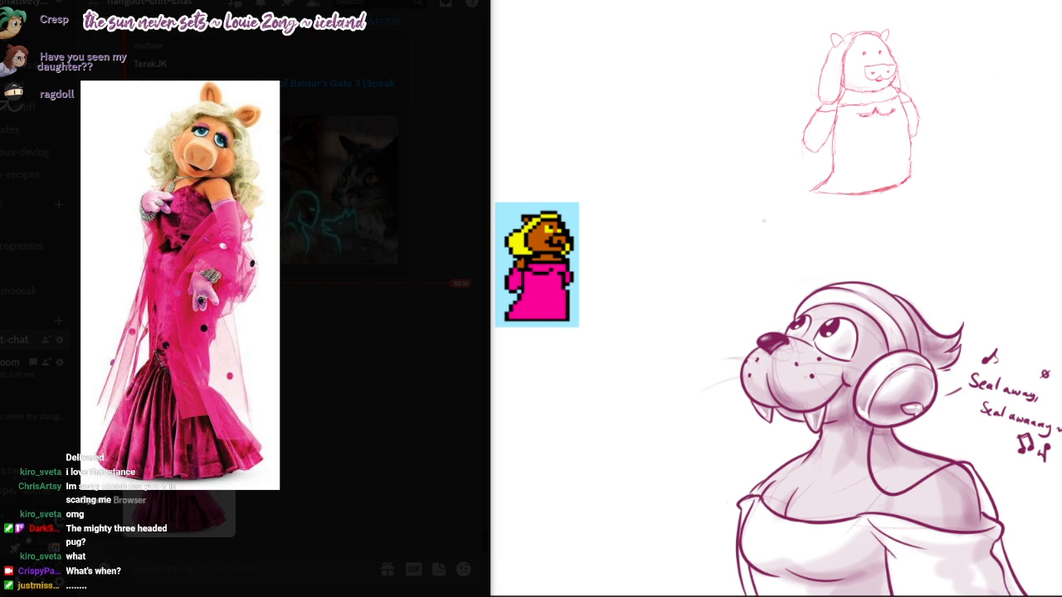
drag(249, 2, 236, 1)
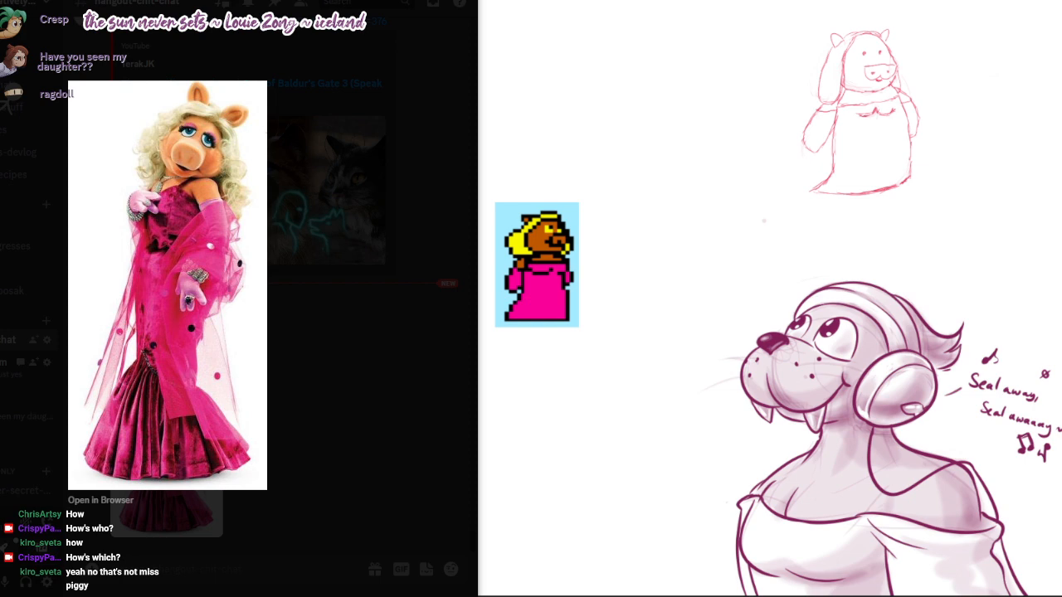
drag(249, 0, 771, 0)
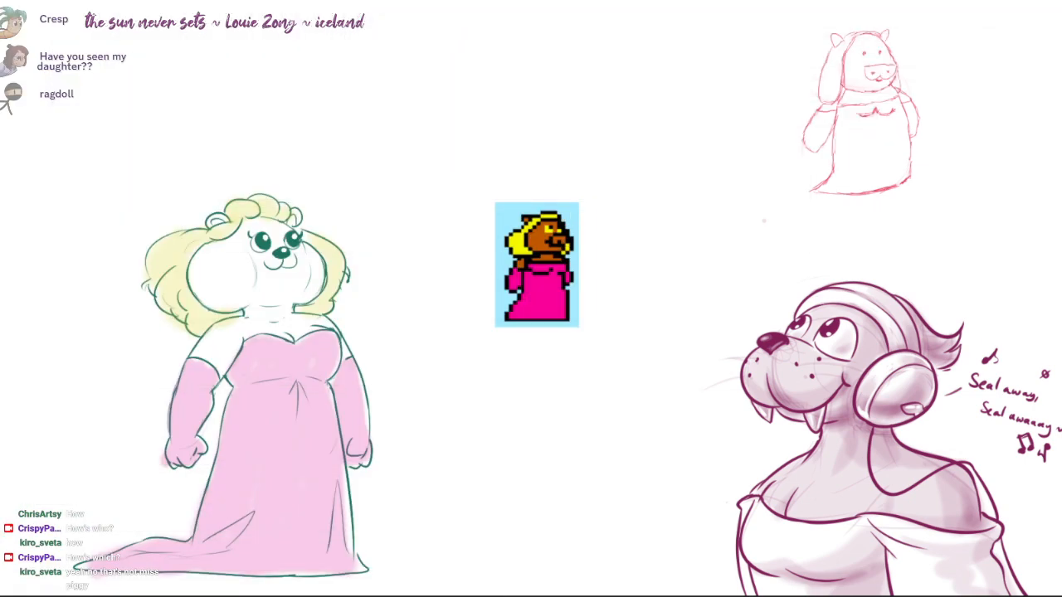
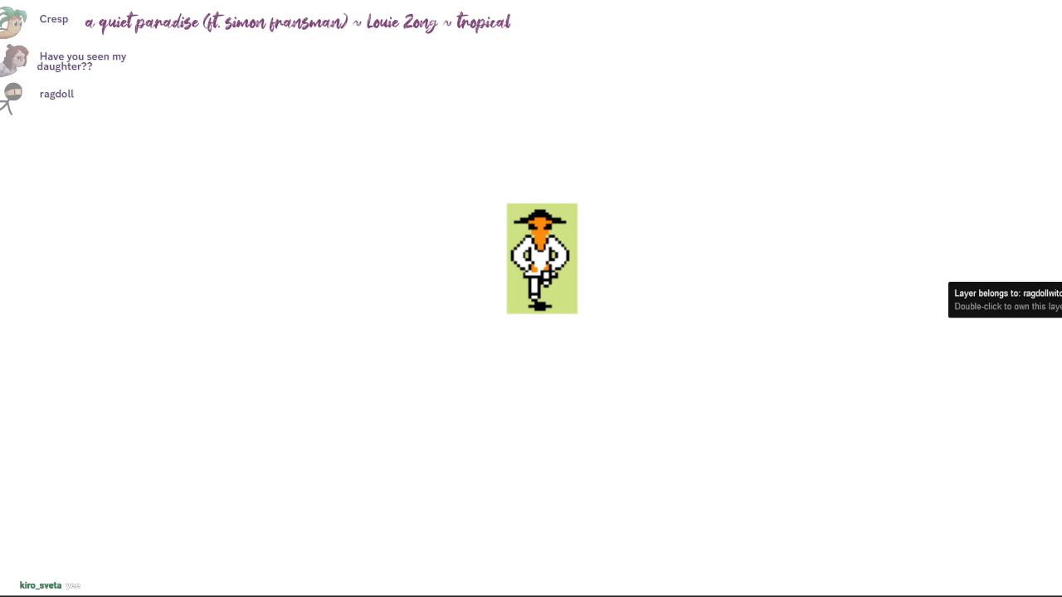
Step: Beside the pixel sprite reference, sketch a wide flat brim topped by a tall chimney and a shorter one
drag(725, 320, 472, 238)
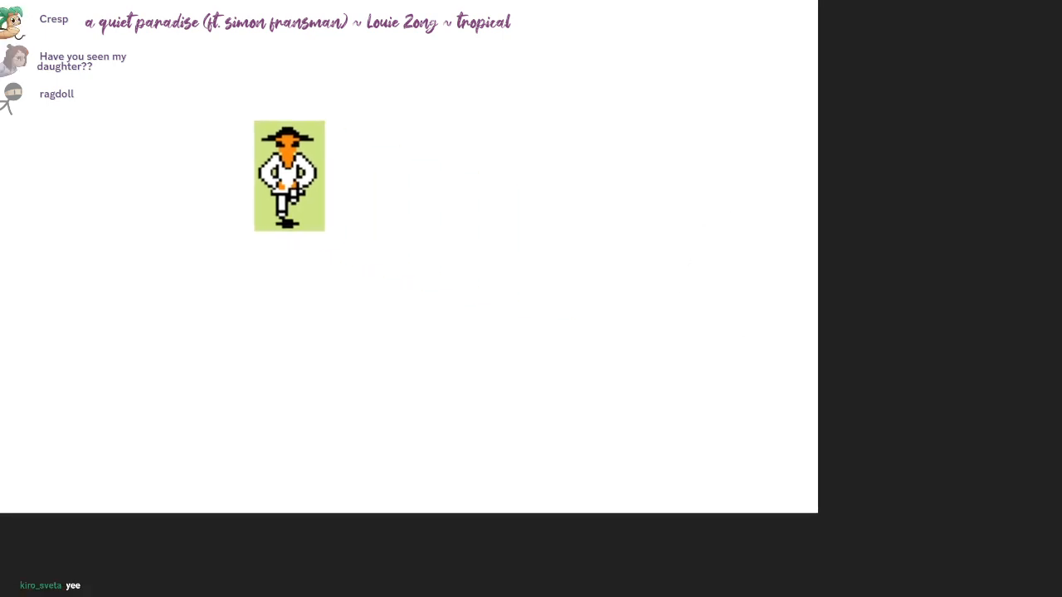
drag(581, 345, 647, 284)
drag(579, 358, 671, 370)
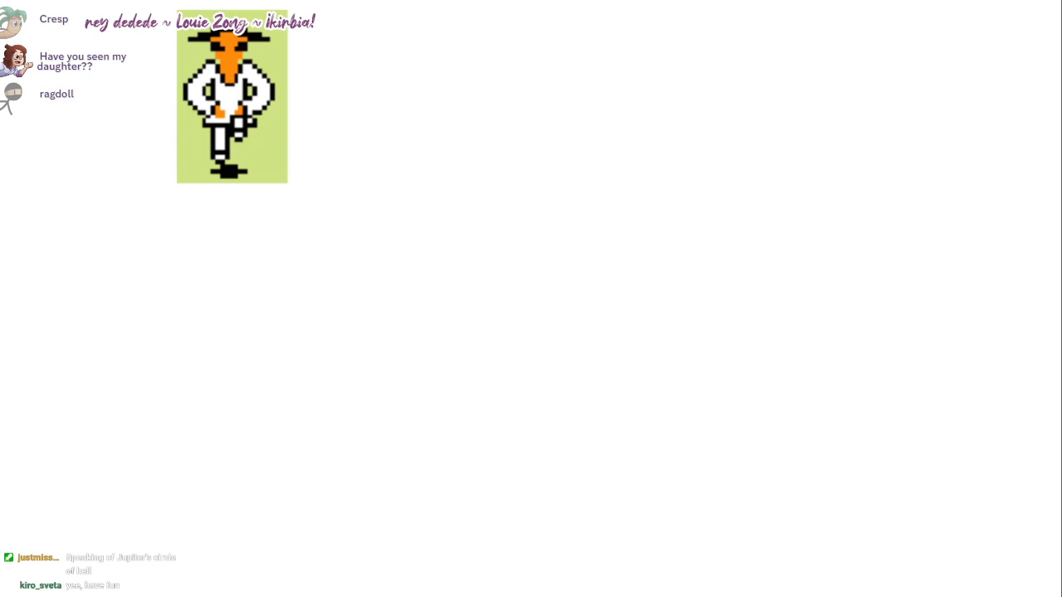
mouse_move(578, 264)
mouse_down()
mouse_move(820, 237)
mouse_move(835, 273)
mouse_move(796, 282)
mouse_up()
mouse_move(630, 244)
mouse_down()
mouse_move(644, 213)
mouse_move(653, 58)
mouse_move(720, 200)
mouse_move(793, 119)
mouse_move(784, 243)
mouse_up()
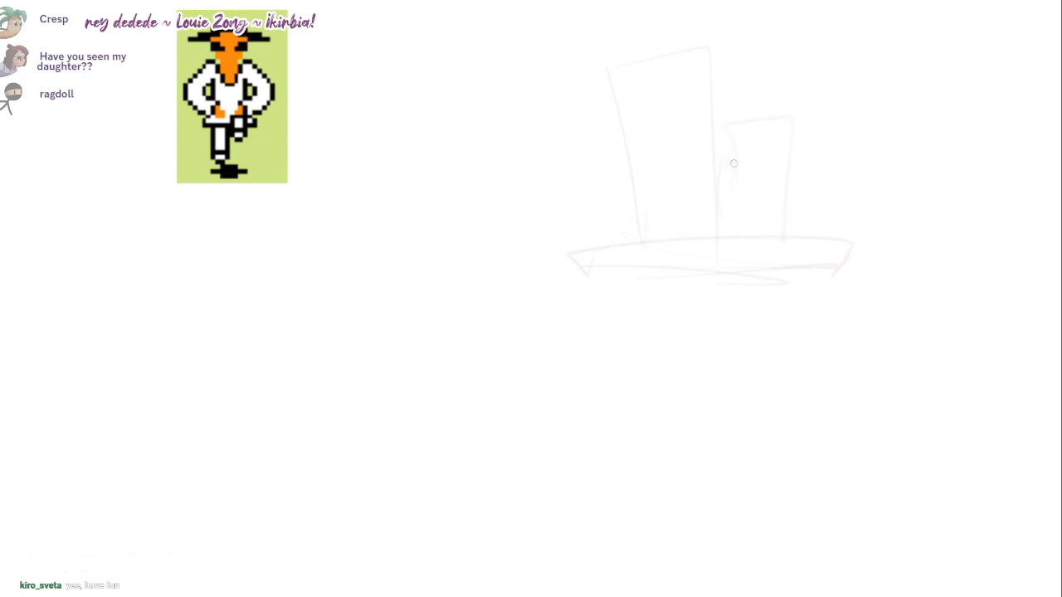
mouse_move(734, 163)
mouse_down()
mouse_move(728, 129)
mouse_move(730, 239)
mouse_up()
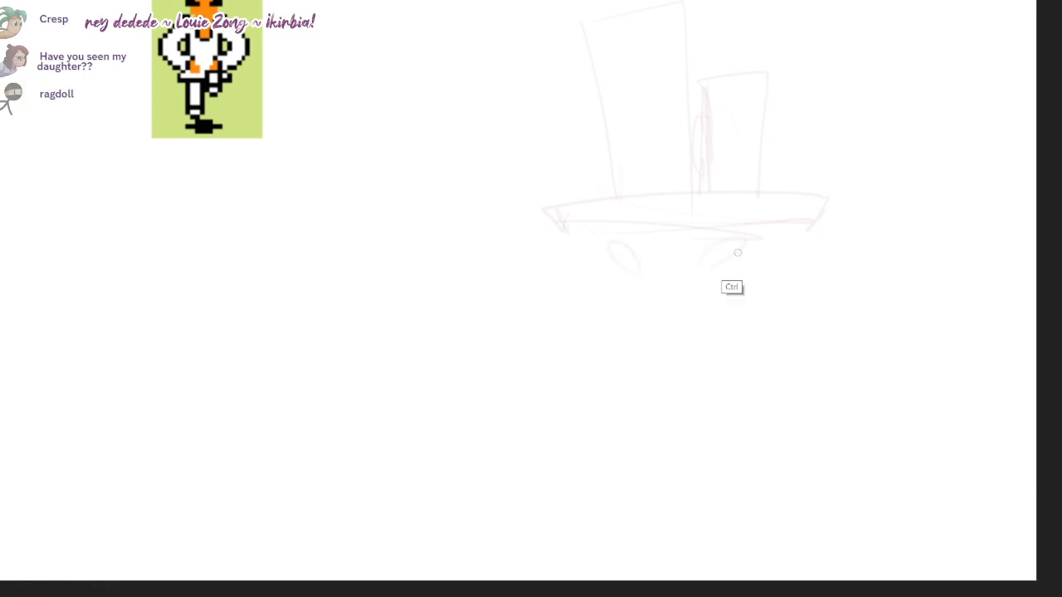
Step: Sketch two slanted oval brows below the brim and a wide rounded head outline around them
key(ctrl+z)
drag(735, 256, 715, 272)
drag(635, 282, 604, 291)
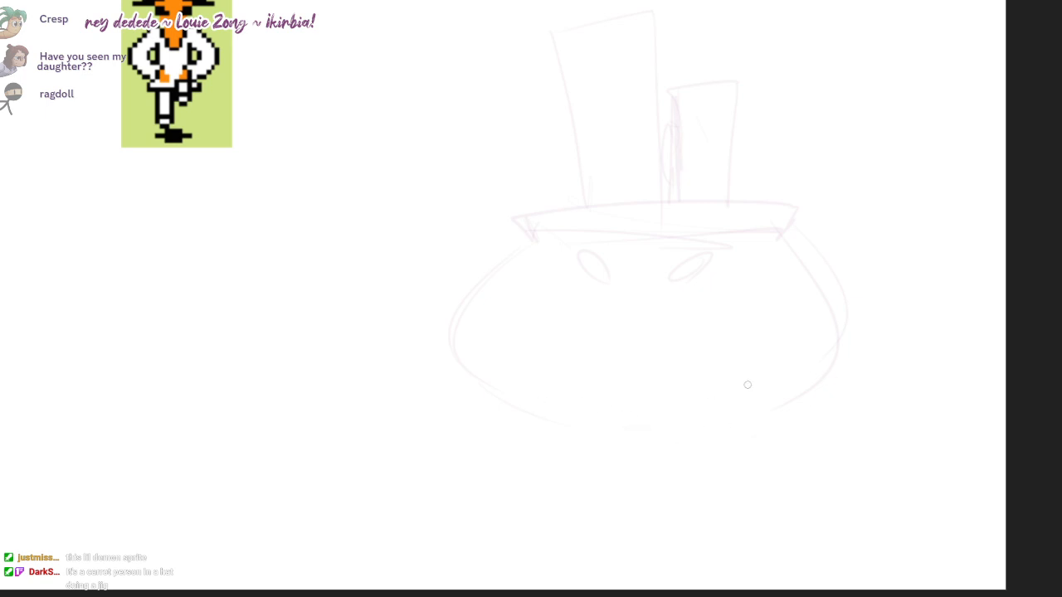
Step: Scale the whole head sketch down and move it higher on the canvas
scroll(708, 357, down, 1)
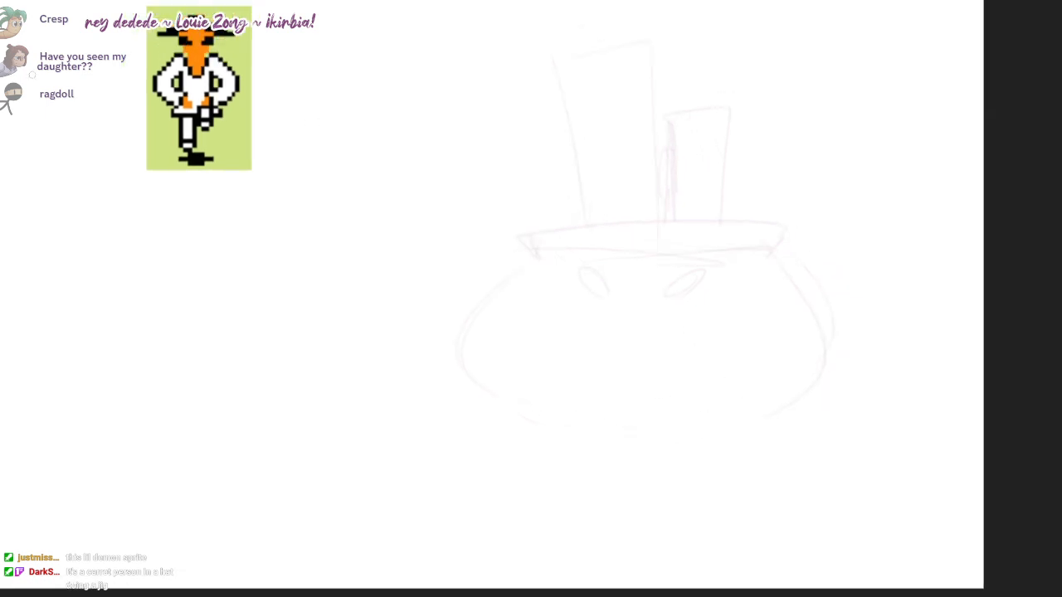
key(ctrl+t)
drag(835, 39, 788, 87)
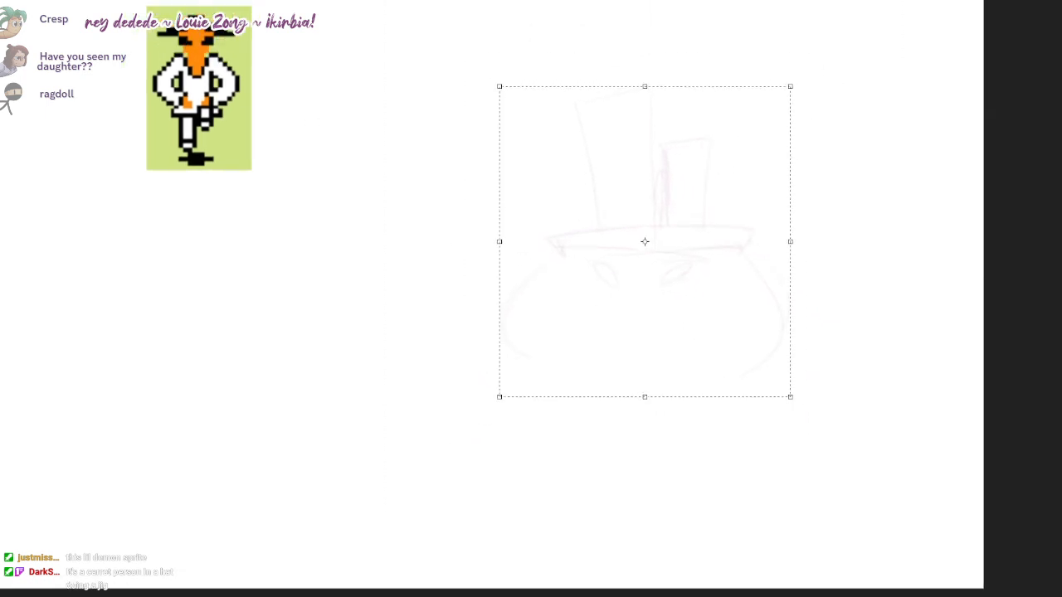
drag(680, 274, 679, 223)
key(Return)
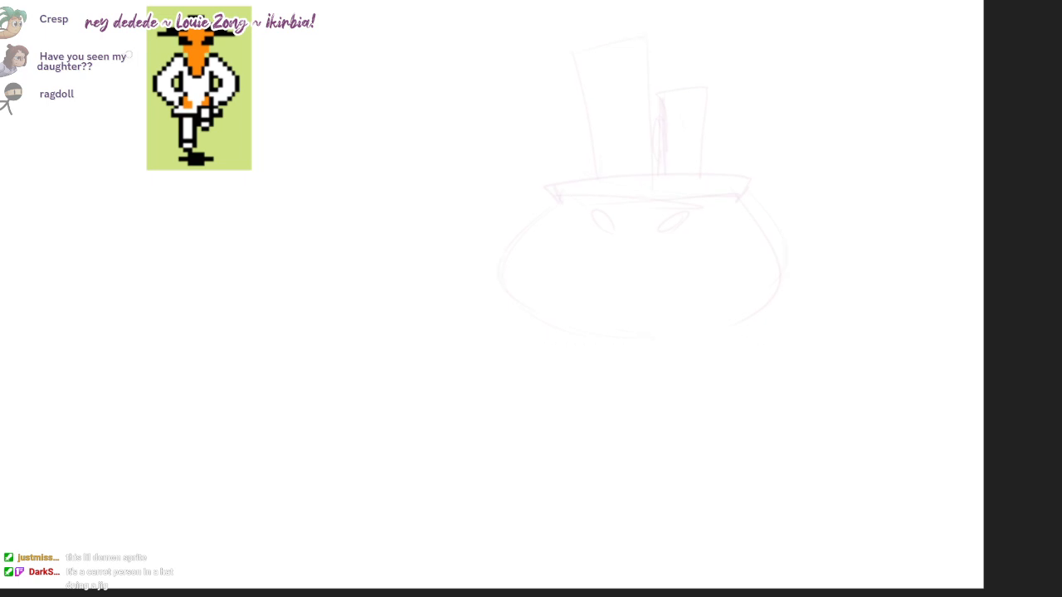
Step: Sketch a long flaring nose between two tall oval eyes and widen the head outline on both sides
drag(635, 360, 655, 342)
scroll(630, 320, up, 1)
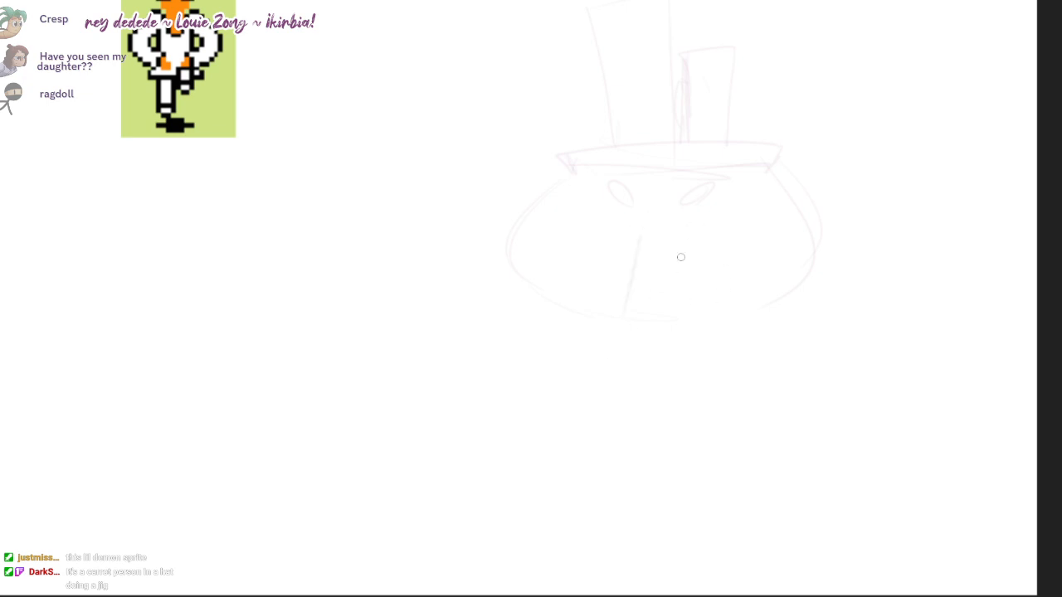
drag(683, 235, 706, 296)
drag(670, 219, 641, 249)
drag(727, 307, 771, 395)
drag(820, 236, 798, 330)
drag(532, 201, 587, 331)
drag(623, 252, 639, 241)
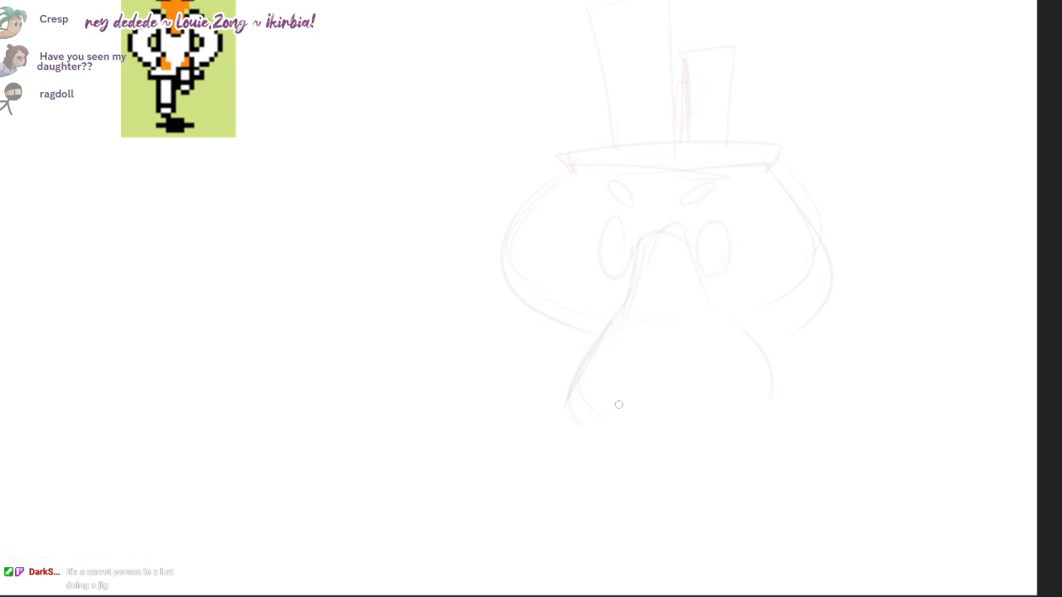
Step: Sketch the arched nostrils and rounded underside of the nose, plus a flat wavy-edged shape beneath it
drag(599, 409, 654, 423)
mouse_move(738, 368)
mouse_down()
mouse_move(758, 413)
mouse_move(688, 444)
mouse_up()
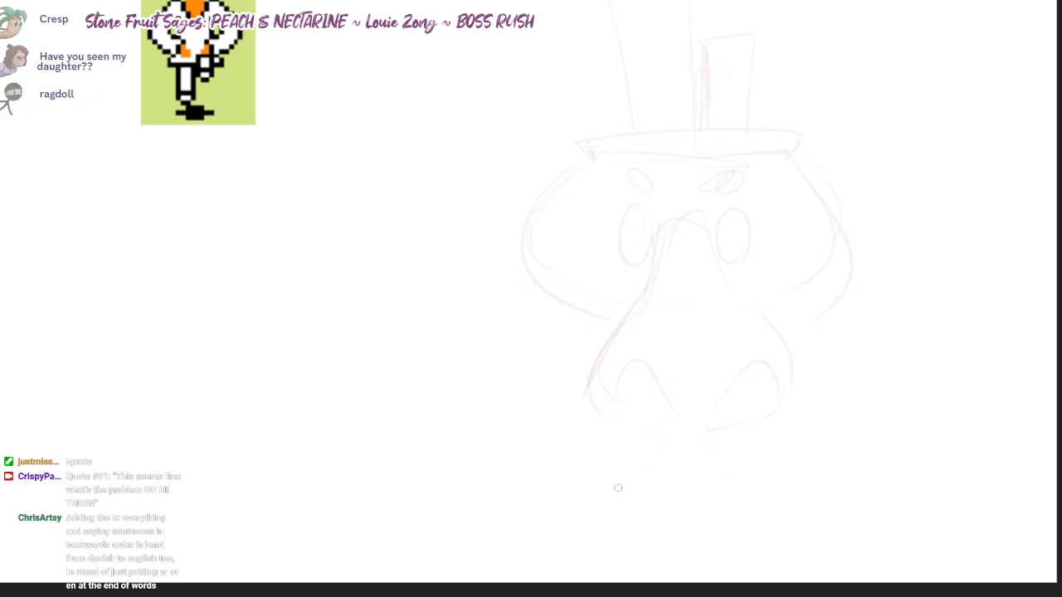
mouse_move(536, 456)
mouse_down()
mouse_move(813, 452)
mouse_move(699, 498)
mouse_move(543, 459)
mouse_up()
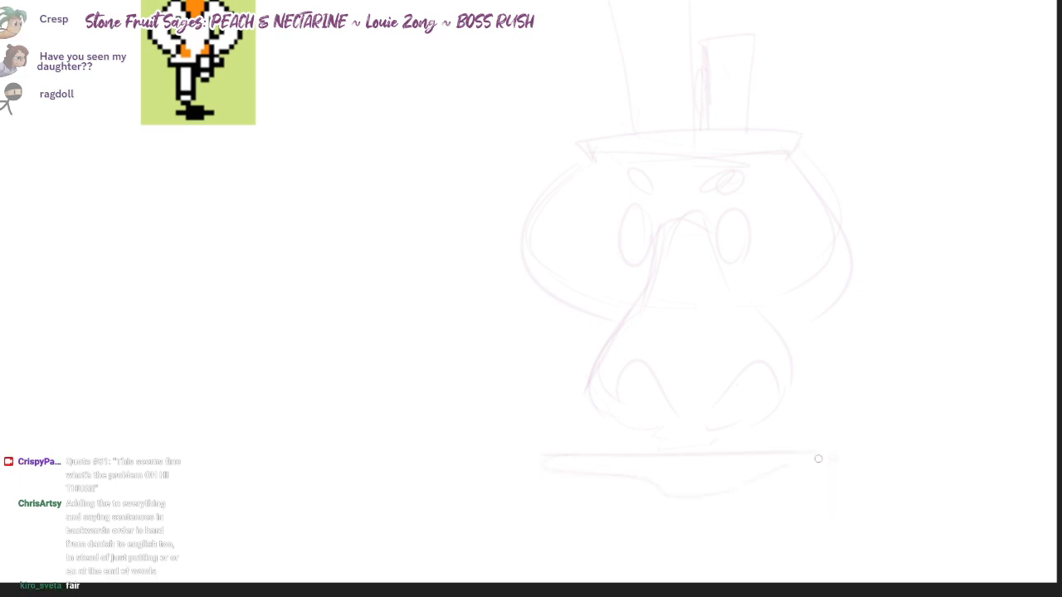
drag(863, 455, 796, 459)
mouse_move(593, 402)
mouse_down()
mouse_move(658, 438)
mouse_move(708, 415)
mouse_move(731, 378)
mouse_move(728, 404)
mouse_up()
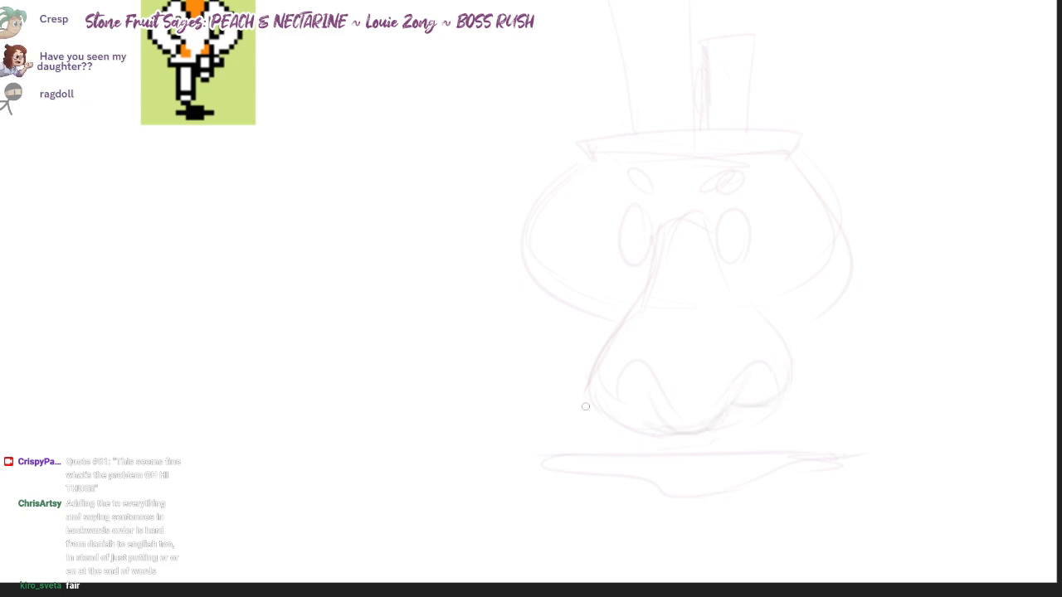
drag(595, 401, 655, 408)
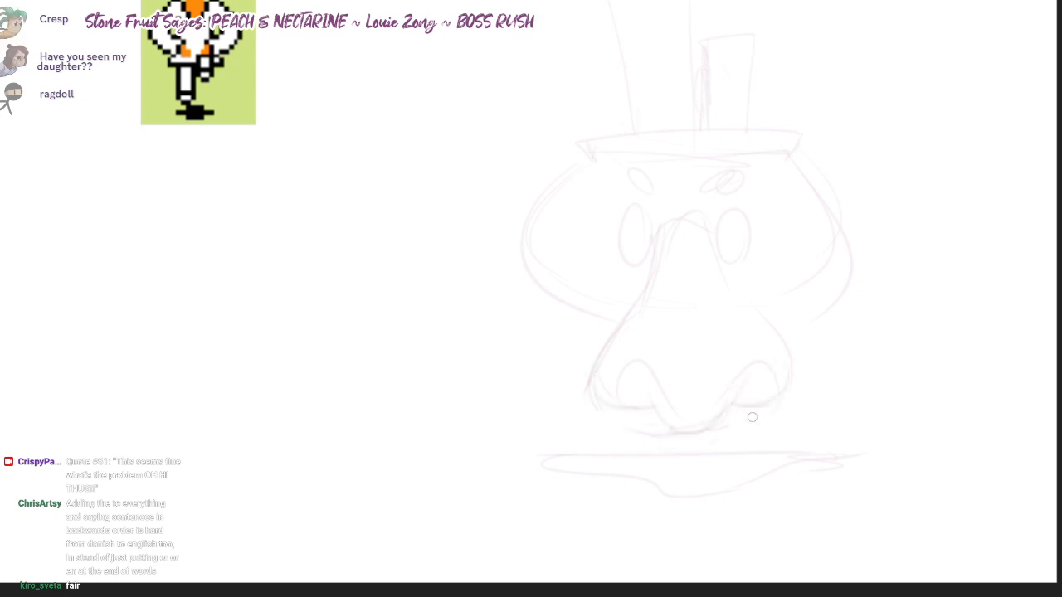
Step: Strengthen the round head outline on both sides from the brim down to the nose
drag(841, 285, 812, 354)
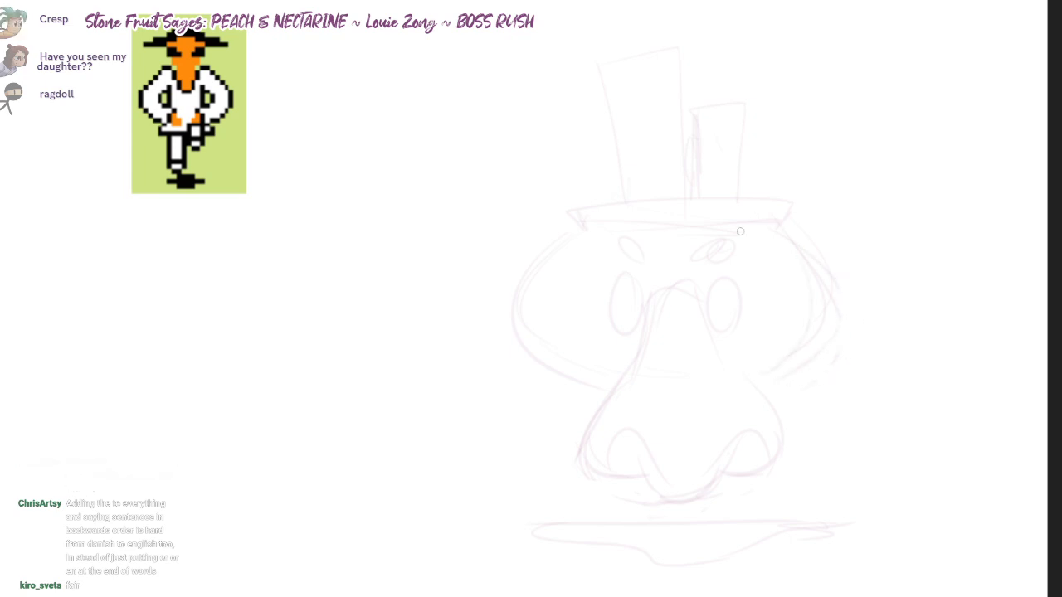
drag(780, 220, 761, 374)
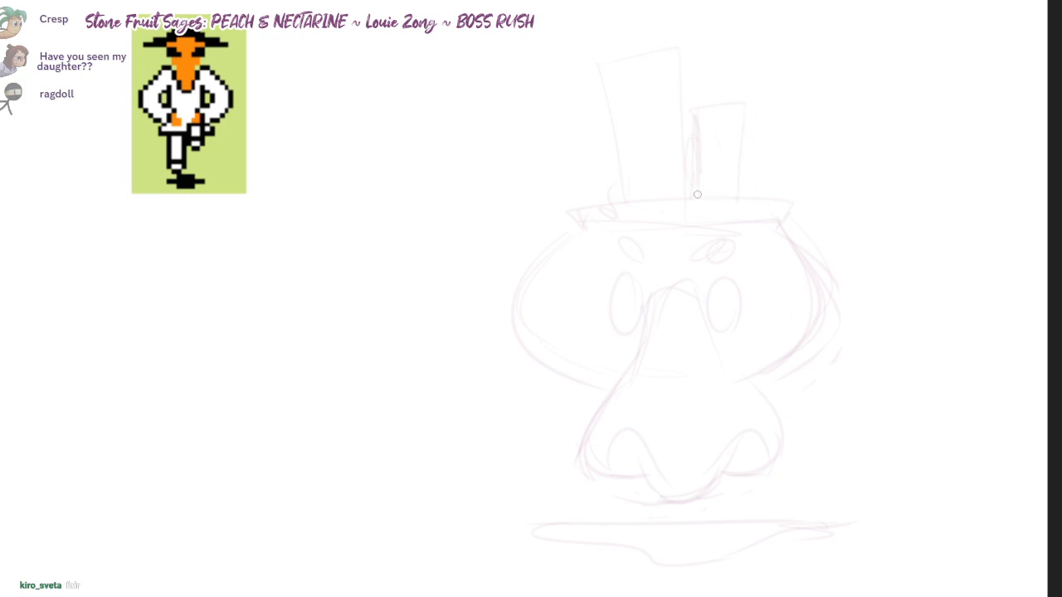
drag(770, 78, 775, 97)
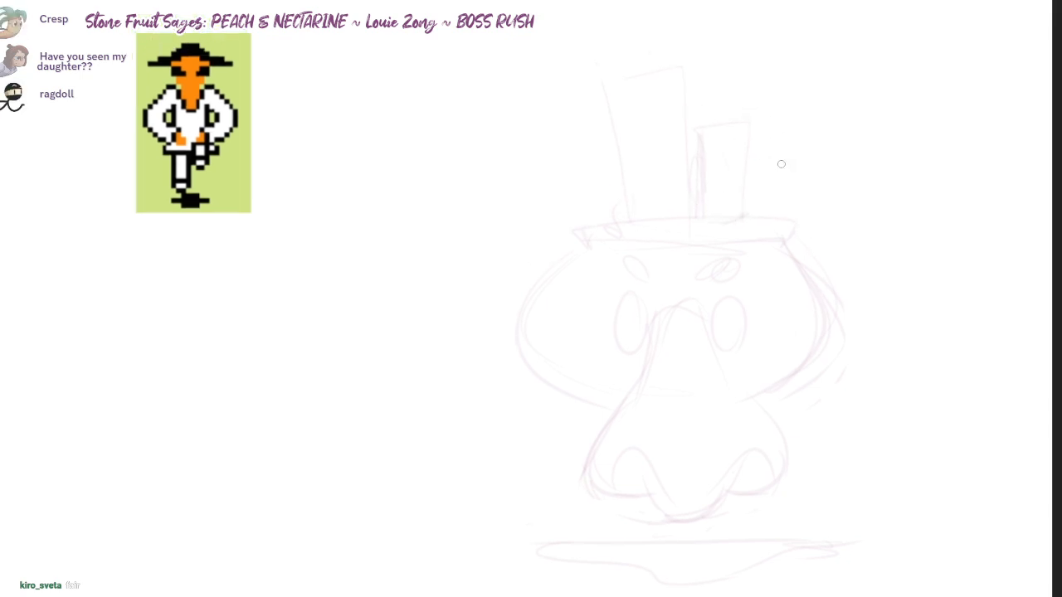
mouse_move(551, 282)
mouse_down()
mouse_move(508, 377)
mouse_move(526, 398)
mouse_up()
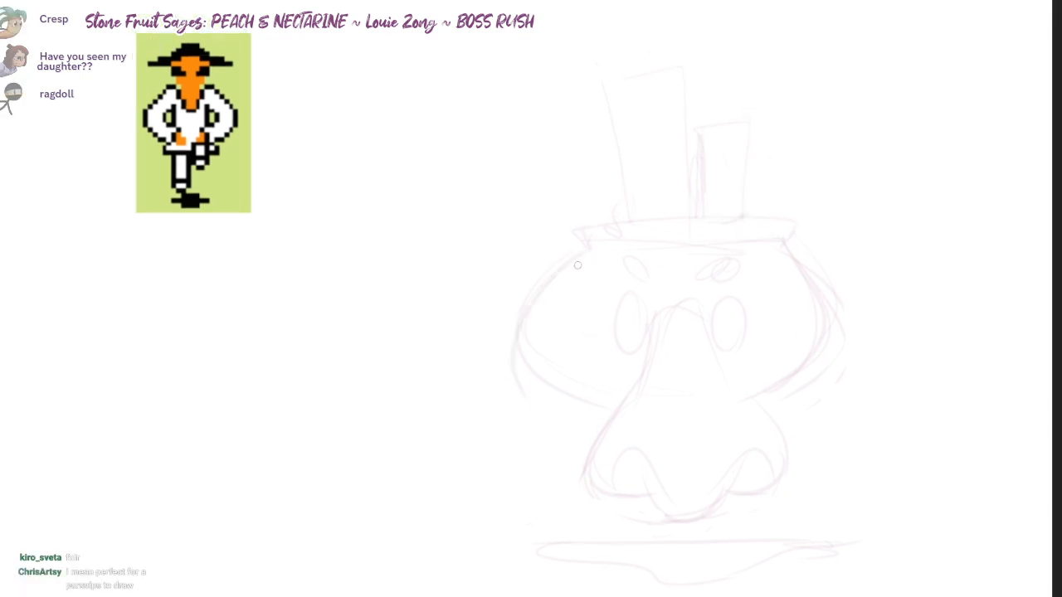
drag(594, 246, 525, 323)
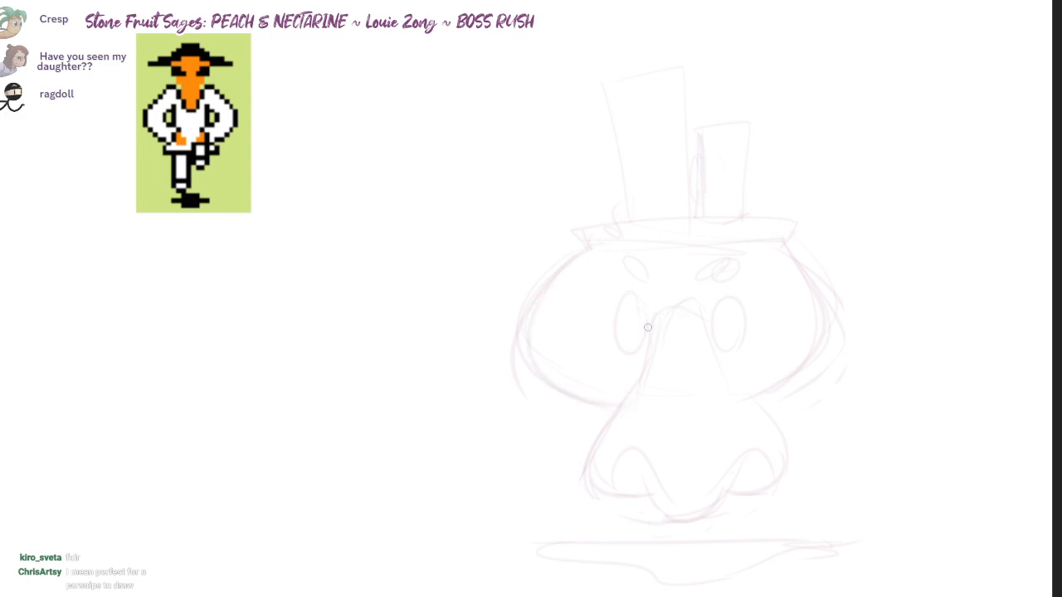
Step: Go over the two oval eyes with darker sketch strokes
drag(629, 299, 622, 357)
drag(646, 292, 648, 310)
drag(714, 302, 714, 347)
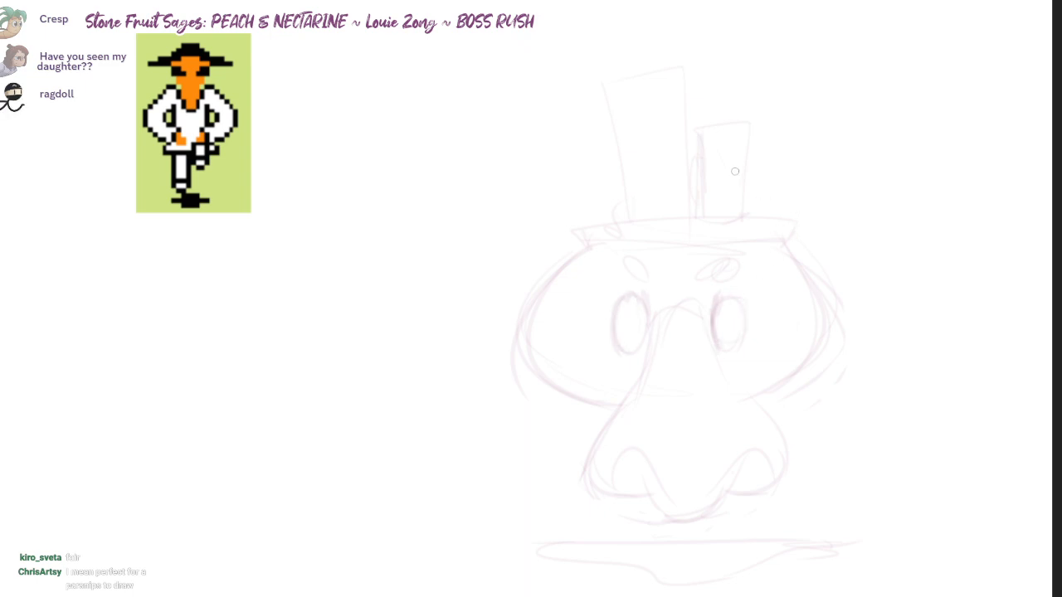
Step: Rework the tall chimney with flared sides and add rim lines inside the tops of both chimneys
scroll(624, 274, up, 1)
drag(618, 225, 601, 140)
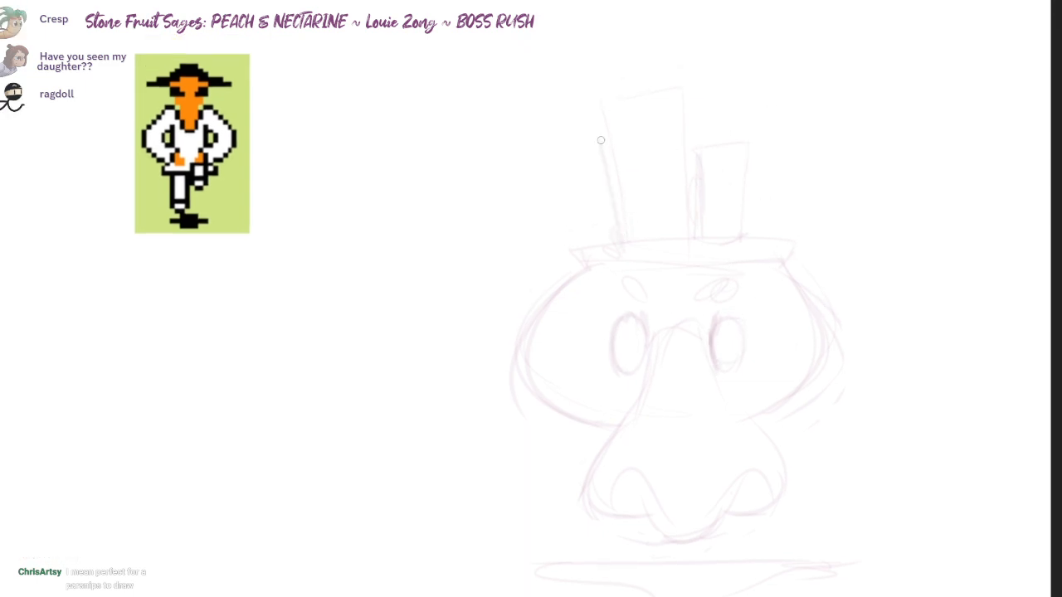
drag(686, 87, 694, 180)
key(ctrl+z)
drag(681, 93, 687, 222)
drag(606, 120, 667, 112)
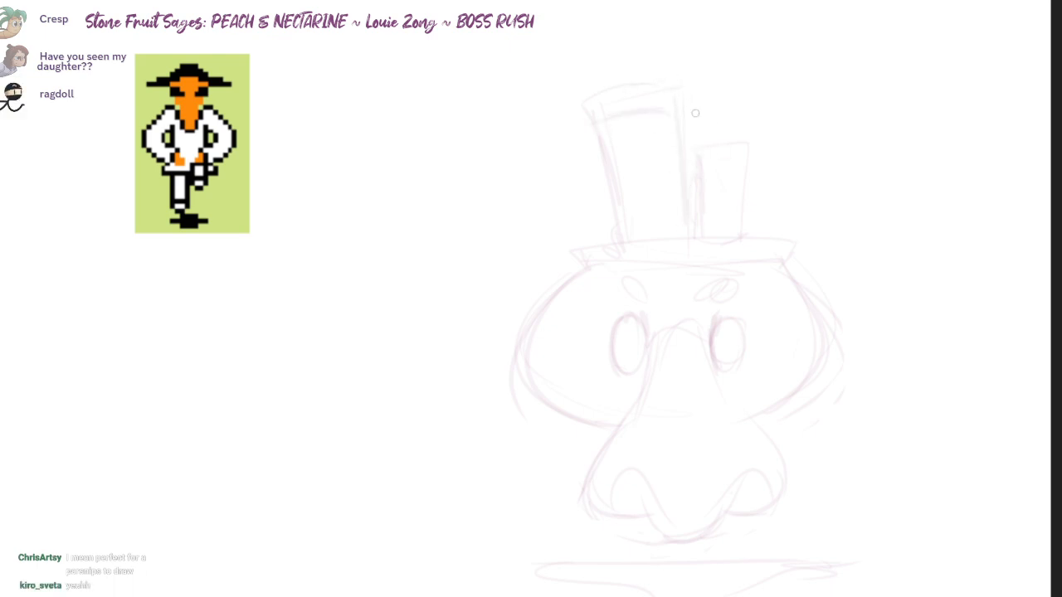
drag(702, 163, 744, 164)
drag(708, 171, 738, 169)
Step: Sketch a curling puff of smoke rising from the tall chimney
drag(697, 273, 694, 296)
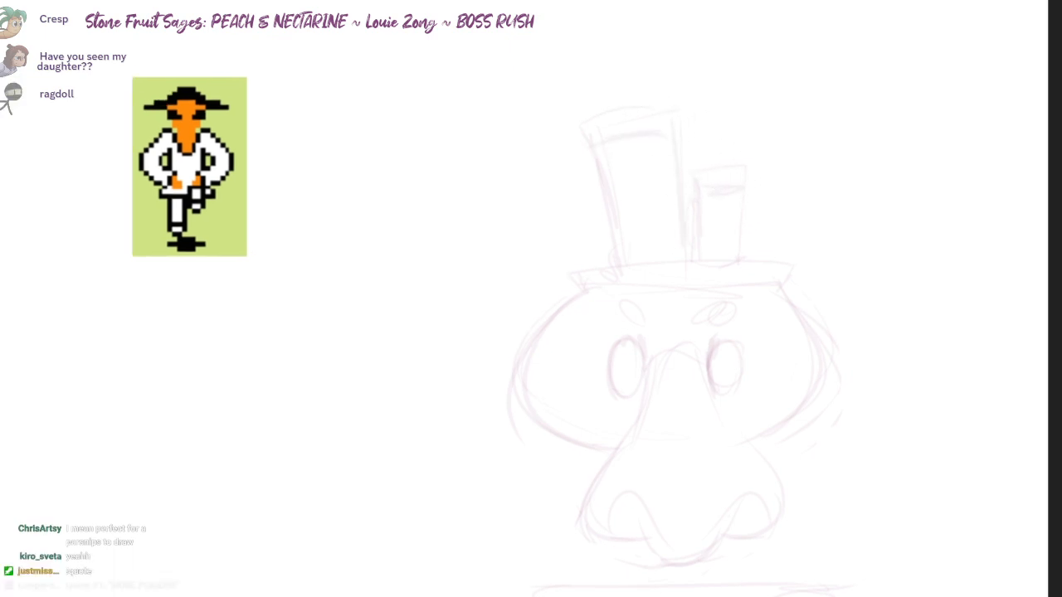
drag(754, 103, 761, 106)
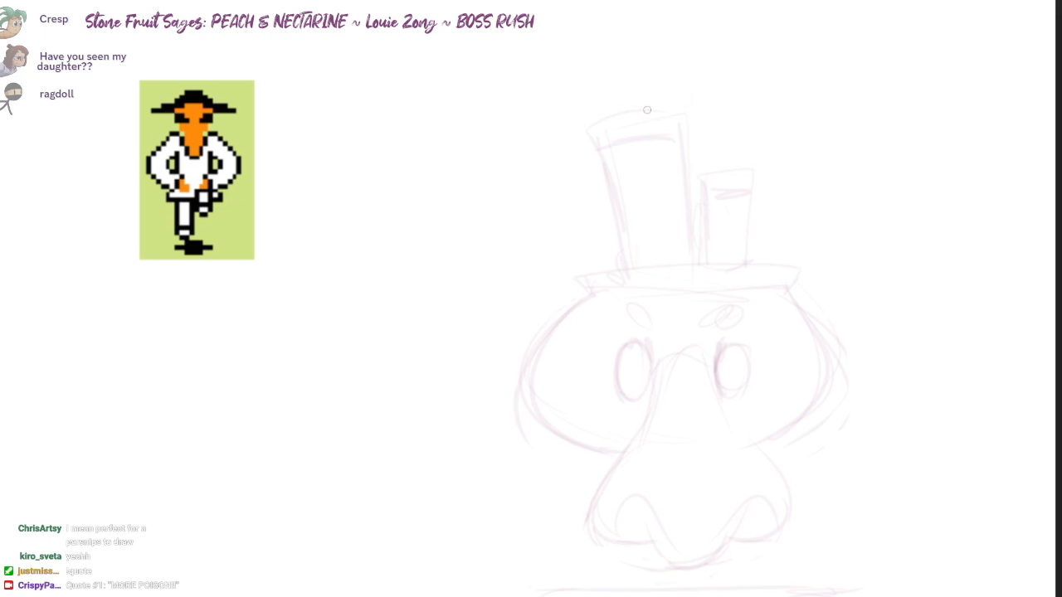
mouse_move(647, 110)
mouse_down()
mouse_move(688, 41)
mouse_move(718, 83)
mouse_up()
drag(678, 115, 666, 50)
Step: Widen the short chimney's right edge, then erase the stray lines on the head's right side and redraw its curve
mouse_move(753, 229)
mouse_down()
mouse_move(783, 248)
mouse_move(793, 331)
mouse_up()
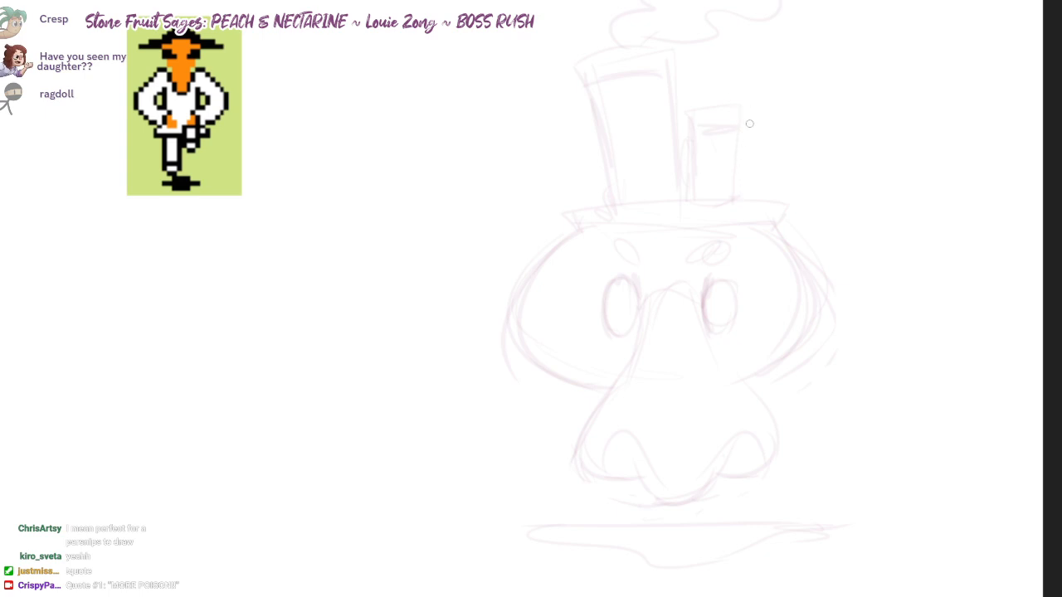
drag(744, 184, 749, 120)
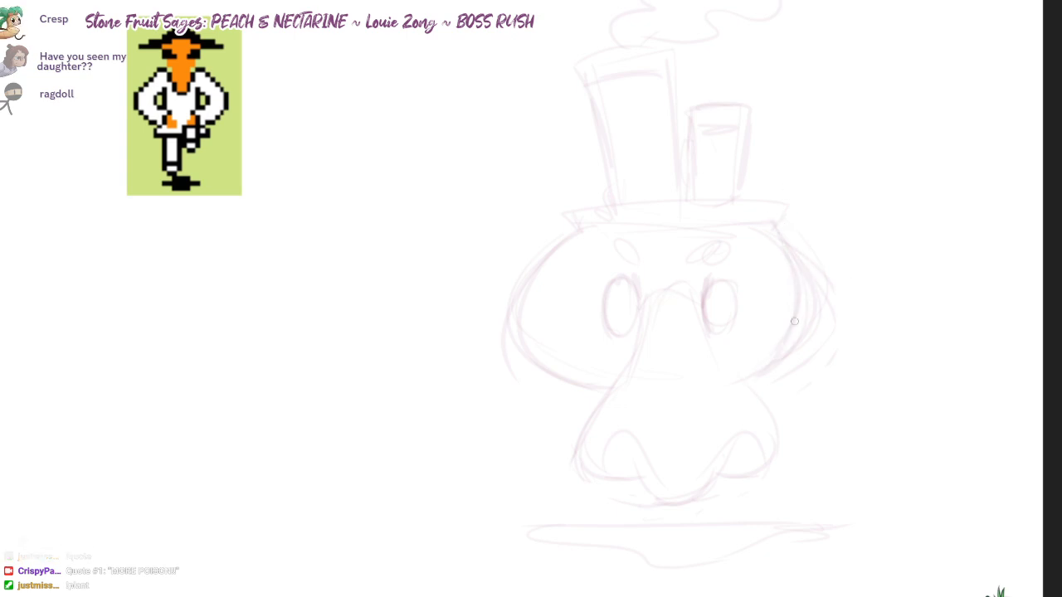
drag(813, 295, 798, 254)
drag(764, 221, 744, 362)
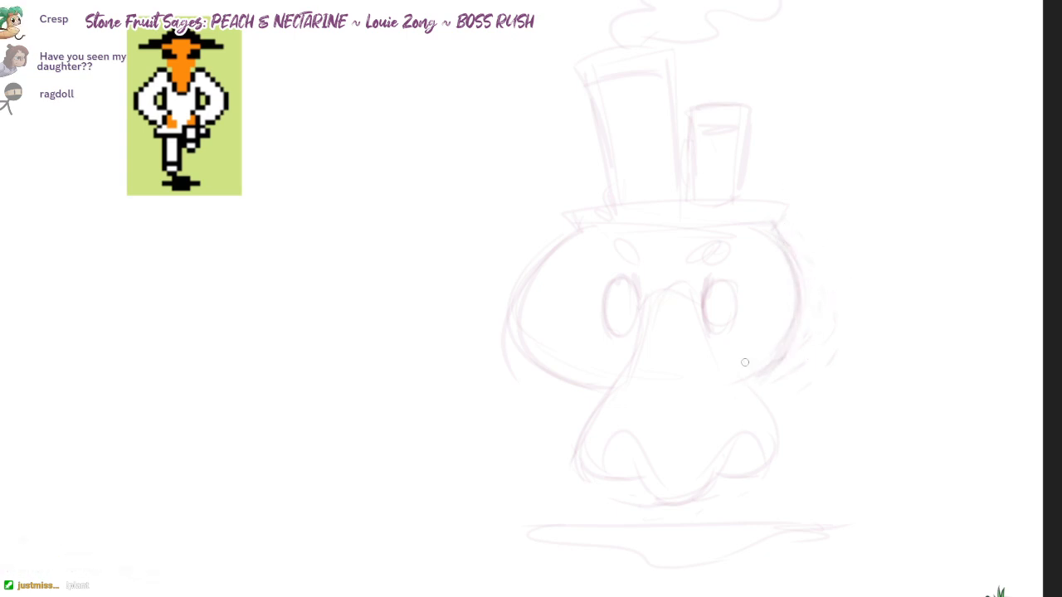
mouse_move(796, 337)
mouse_down()
mouse_move(787, 246)
mouse_move(742, 404)
mouse_up()
key(ctrl+z)
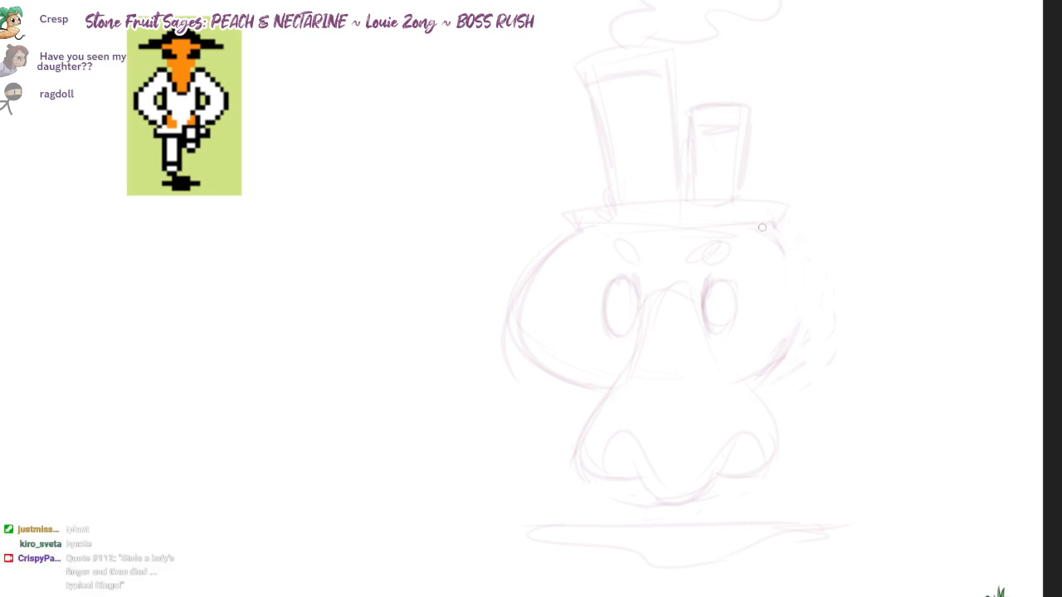
drag(756, 227, 722, 422)
mouse_move(806, 231)
mouse_down()
mouse_move(718, 380)
mouse_move(735, 345)
mouse_up()
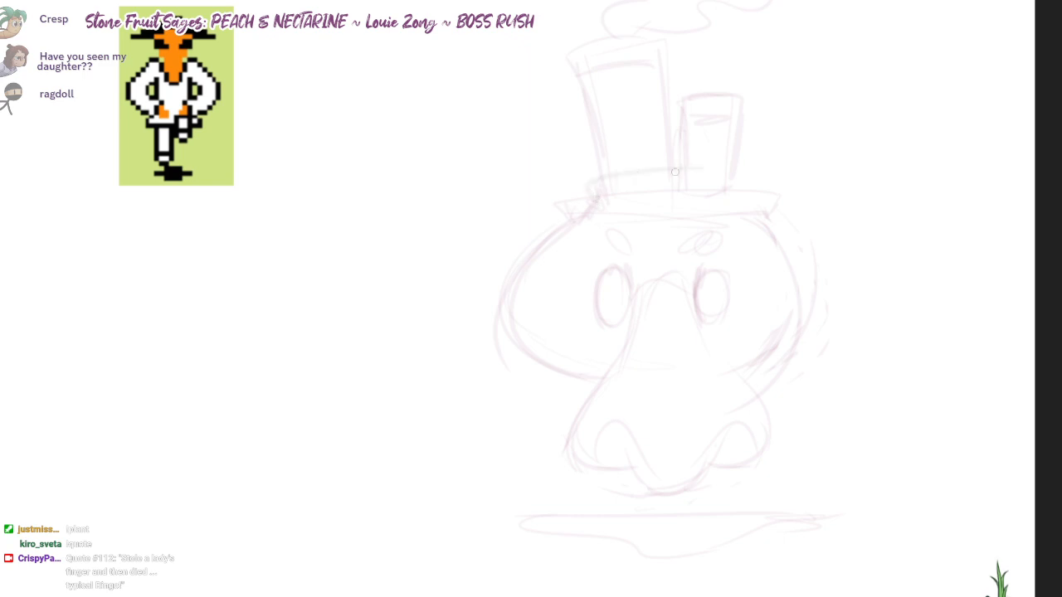
Step: Select the brim, chimneys and smoke and move them up to leave a gap above the head
mouse_move(810, 166)
mouse_down()
mouse_move(595, 222)
mouse_move(863, 41)
mouse_move(813, 162)
mouse_up()
drag(705, 141, 702, 132)
mouse_move(782, 221)
mouse_down()
mouse_move(771, 220)
mouse_move(440, 594)
mouse_move(803, 271)
mouse_up()
mouse_move(730, 348)
mouse_down()
mouse_move(723, 283)
mouse_move(705, 317)
mouse_up()
key(ctrl+d)
mouse_move(840, 152)
mouse_down()
mouse_move(709, 172)
mouse_move(843, 48)
mouse_up()
drag(840, 33, 816, 117)
mouse_move(780, 87)
mouse_down()
mouse_move(583, 182)
mouse_move(598, 184)
mouse_up()
drag(647, 157, 638, 185)
key(ctrl+d)
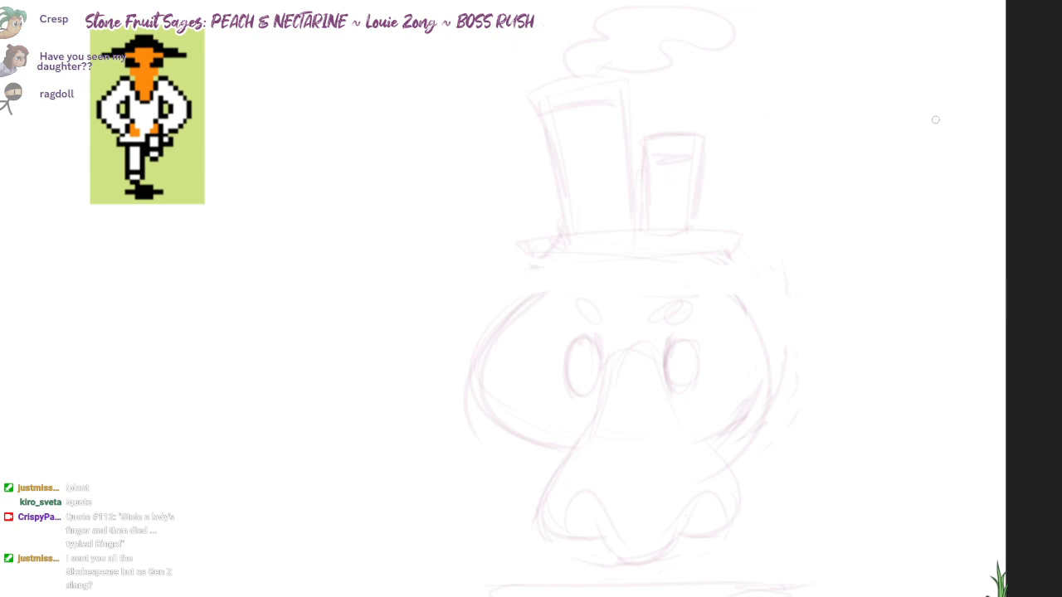
Step: Sketch a short curved neck joining the brim to the head and redraw the brim as a wider, thinner rim
key(b)
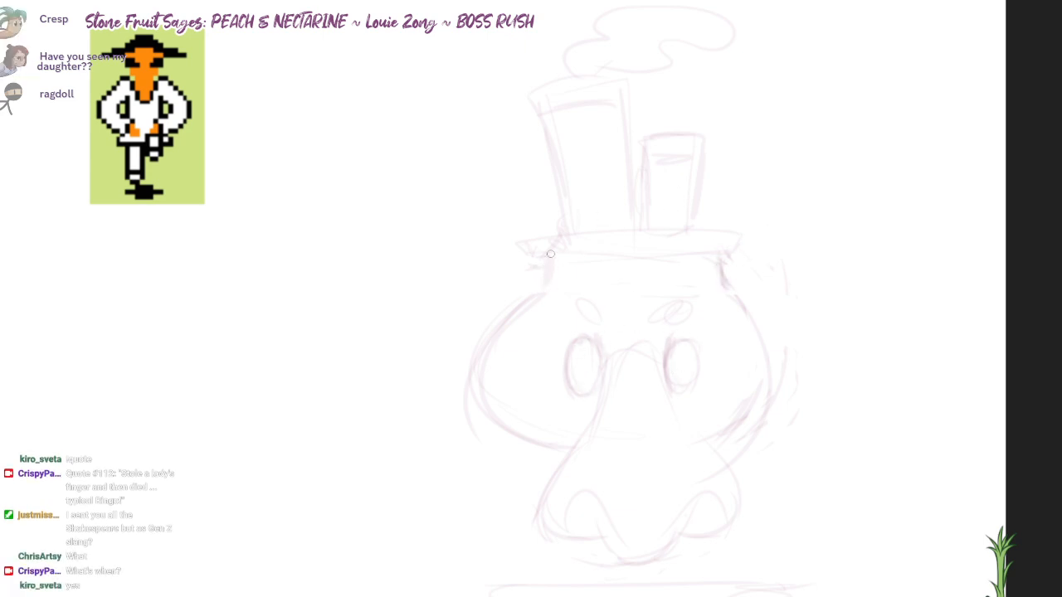
drag(550, 254, 551, 291)
drag(534, 249, 744, 236)
mouse_move(591, 227)
mouse_down()
mouse_move(748, 247)
mouse_move(737, 256)
mouse_up()
mouse_move(607, 229)
mouse_down()
mouse_move(537, 237)
mouse_move(541, 258)
mouse_up()
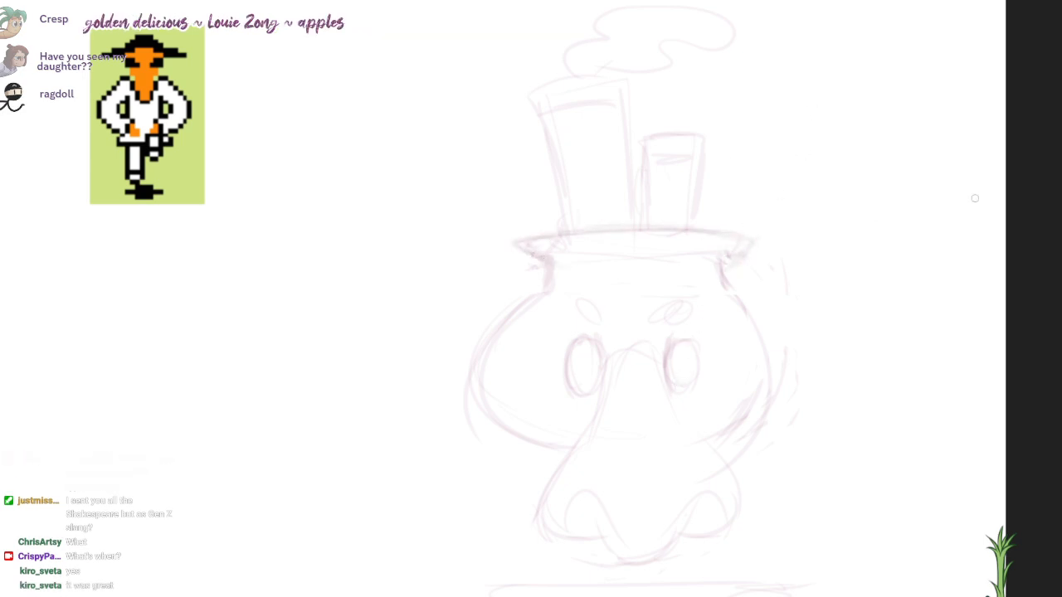
Step: Ink the rim and both bulging sides of the pot-shaped head in dark magenta line
drag(644, 224, 649, 215)
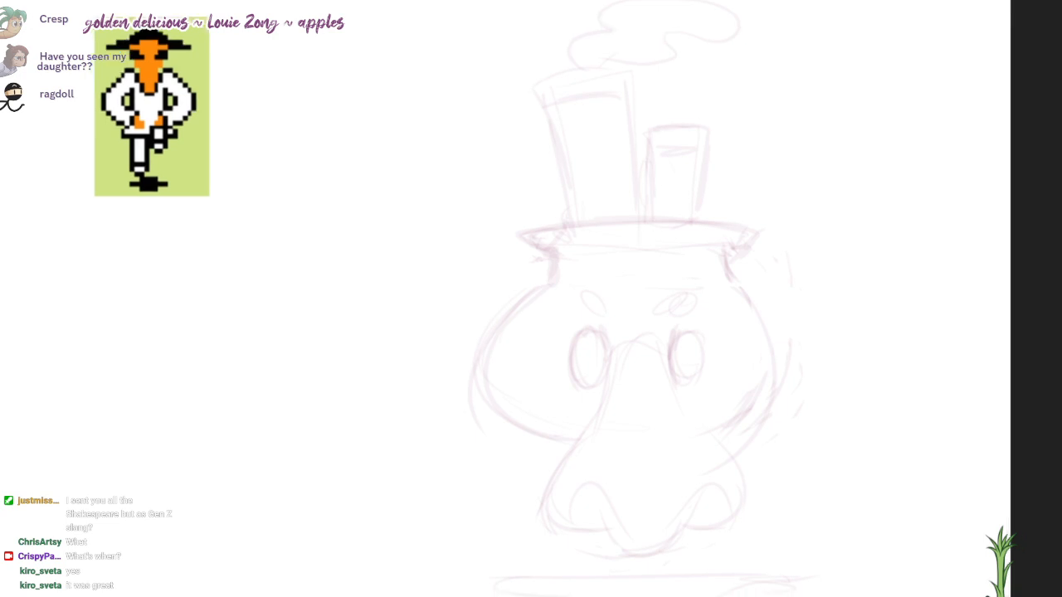
mouse_move(721, 256)
mouse_down()
mouse_move(752, 417)
mouse_move(723, 435)
mouse_up()
key(ctrl+z)
mouse_move(750, 231)
mouse_down()
mouse_move(720, 249)
mouse_move(691, 219)
mouse_move(522, 234)
mouse_move(726, 245)
mouse_up()
mouse_move(529, 242)
mouse_down()
mouse_move(550, 259)
mouse_move(496, 428)
mouse_move(562, 446)
mouse_up()
mouse_move(725, 246)
mouse_down()
mouse_move(735, 286)
mouse_move(715, 431)
mouse_up()
key(ctrl+z)
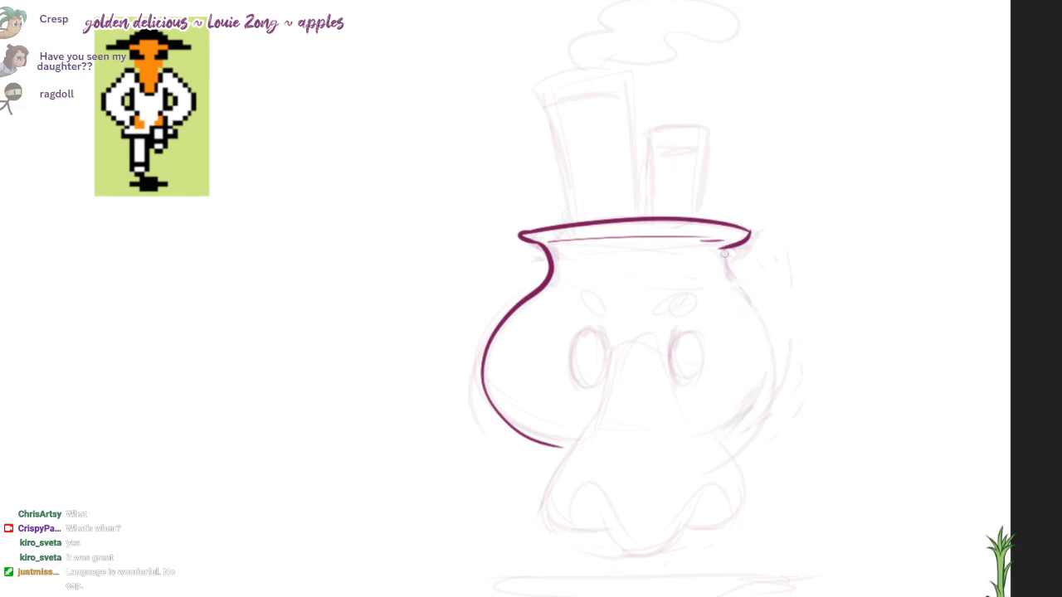
drag(725, 247, 713, 432)
Step: Ink the left oval eye, replacing the first attempt at its outline
drag(592, 380, 572, 362)
key(ctrl+z)
mouse_move(597, 327)
mouse_down()
mouse_move(590, 386)
mouse_move(581, 388)
mouse_up()
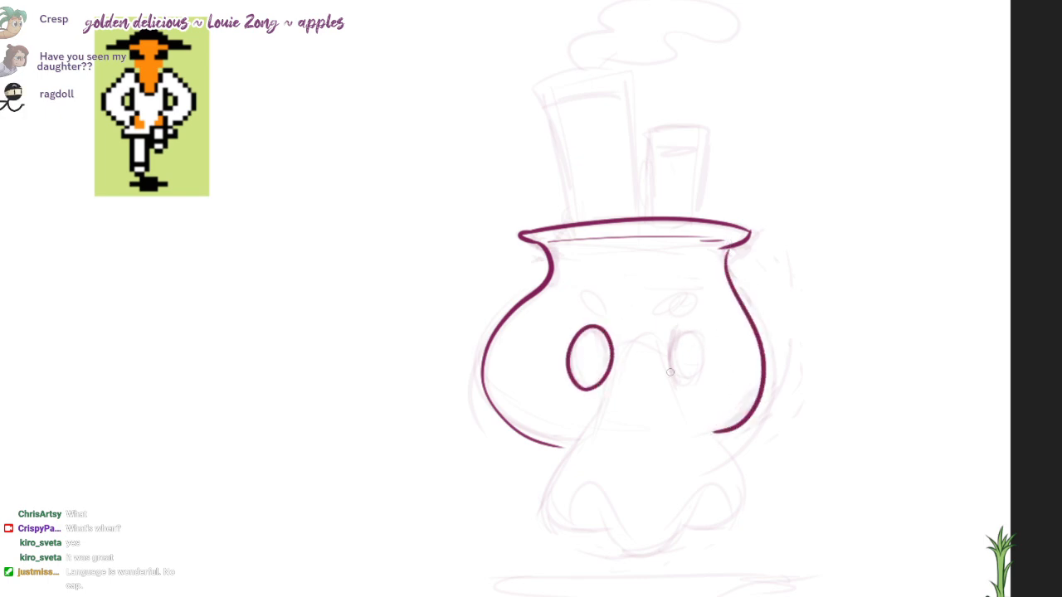
Step: Ink the right oval eye and the two small slanted oval eyebrows above the eyes
mouse_move(685, 383)
mouse_down()
mouse_move(713, 354)
mouse_move(681, 386)
mouse_up()
key(ctrl+z)
key(ctrl+z)
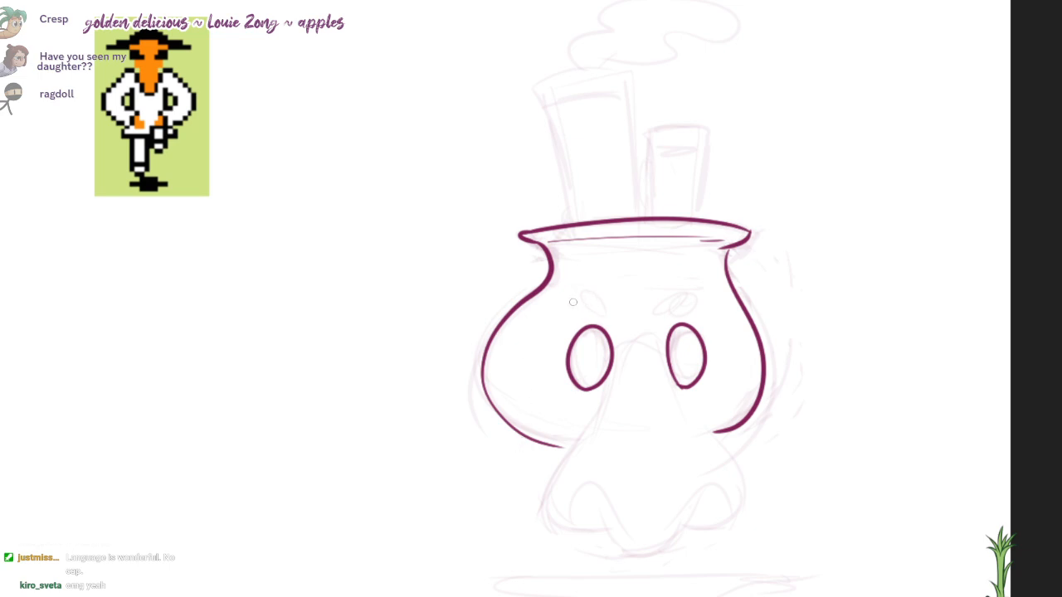
drag(586, 308, 588, 303)
mouse_move(678, 307)
mouse_down()
mouse_move(669, 292)
mouse_move(692, 300)
mouse_up()
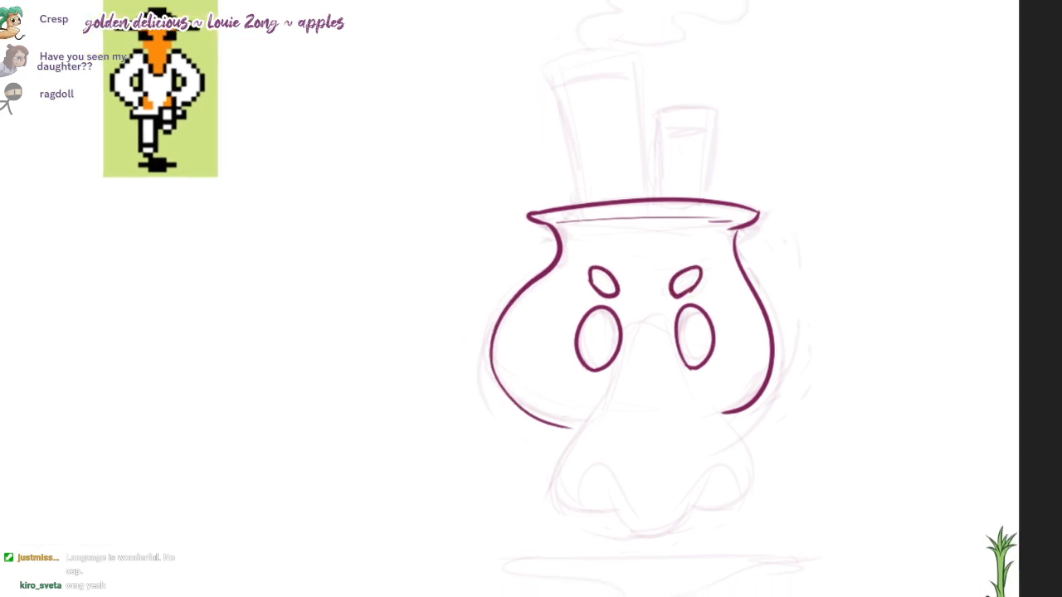
Step: Ink the rounded bridge of the nose between the eyes and its left side sloping down past the head
drag(648, 366, 676, 410)
mouse_move(636, 370)
mouse_down()
mouse_move(663, 347)
mouse_move(672, 373)
mouse_up()
mouse_move(622, 368)
mouse_down()
mouse_move(659, 332)
mouse_move(676, 364)
mouse_move(571, 541)
mouse_up()
key(ctrl+z)
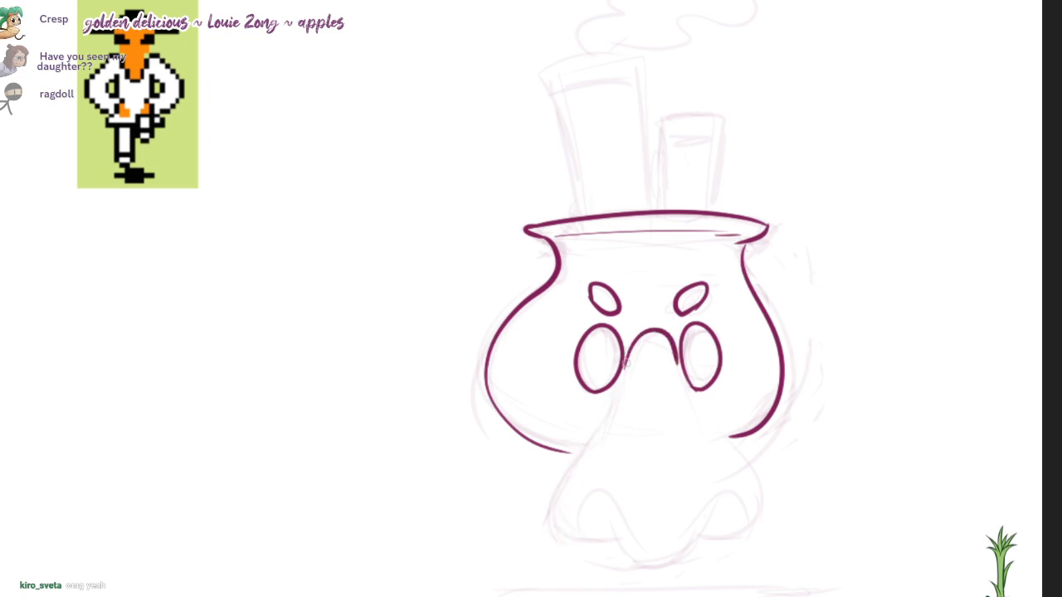
drag(634, 346, 591, 471)
key(ctrl+z)
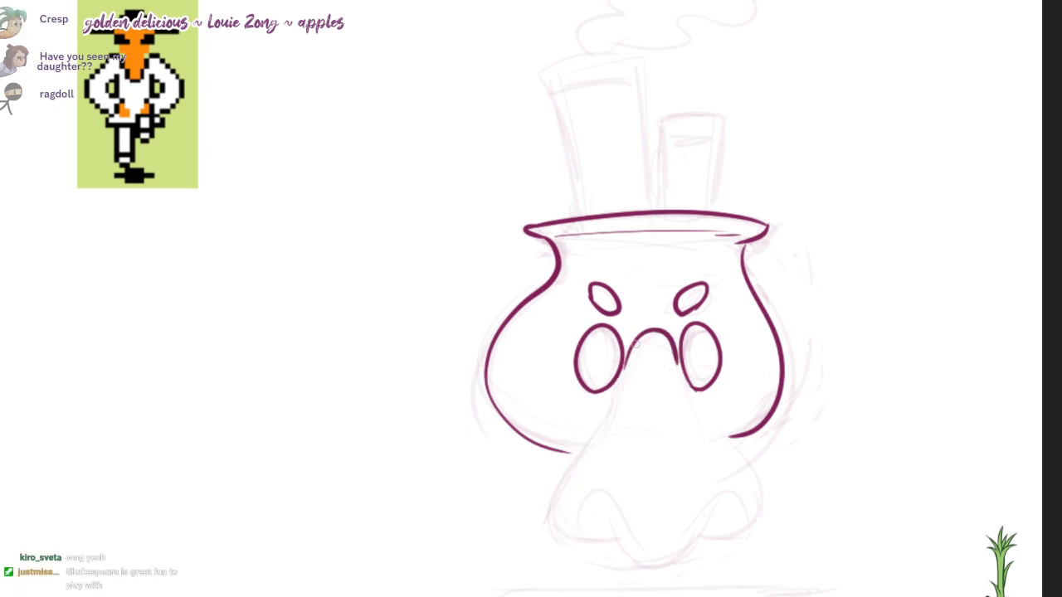
mouse_move(634, 341)
mouse_down()
mouse_move(579, 452)
mouse_move(567, 449)
mouse_up()
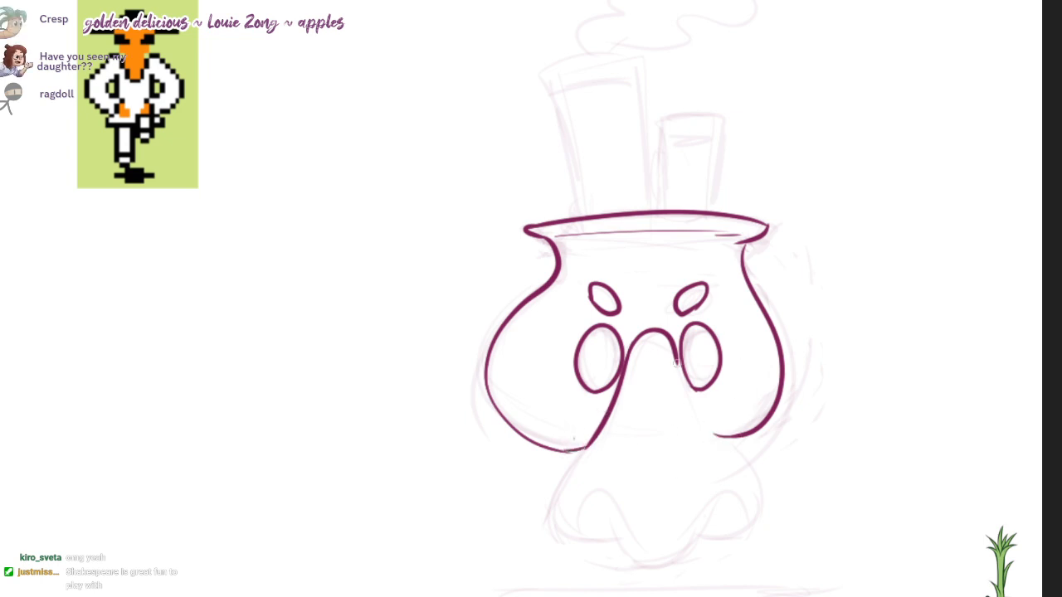
Step: Ink the right side of the nose, the rounded tip, both nostril arches and the outer nostril wings
drag(675, 362, 749, 500)
mouse_move(585, 441)
mouse_down()
mouse_move(555, 509)
mouse_move(617, 539)
mouse_move(607, 505)
mouse_move(697, 517)
mouse_move(734, 498)
mouse_move(751, 515)
mouse_up()
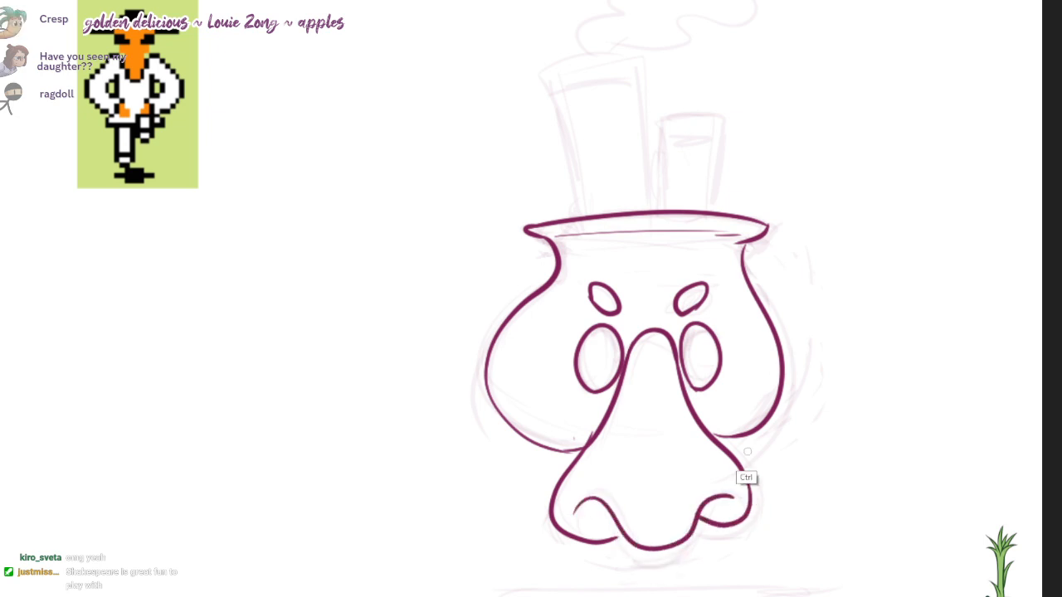
key(ctrl+z)
mouse_move(742, 463)
mouse_down()
mouse_move(703, 529)
mouse_move(692, 527)
mouse_up()
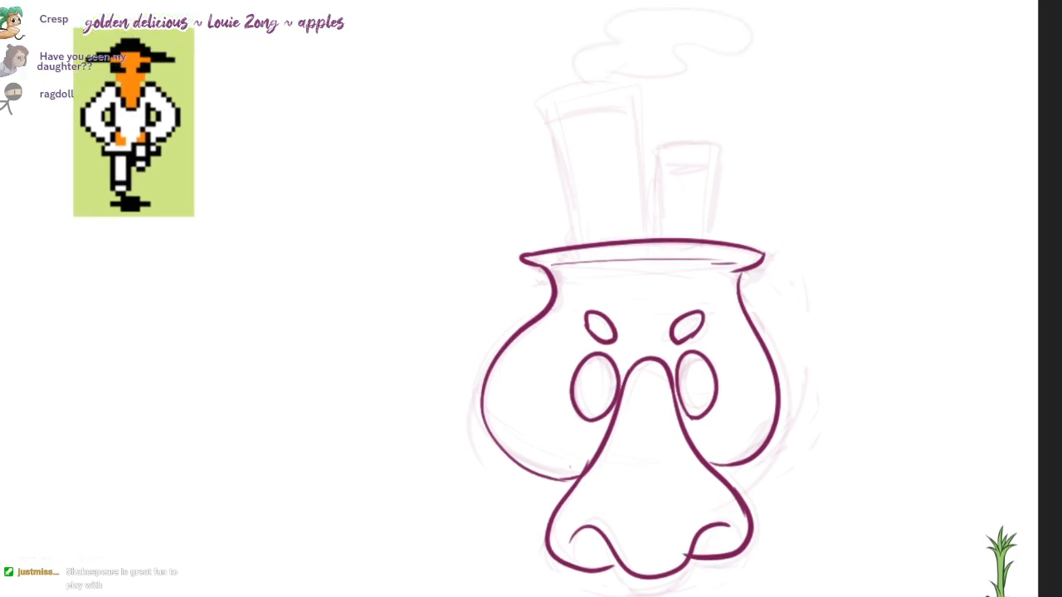
Step: Select the lower part of the nose, move it down slightly and deselect it
mouse_move(769, 420)
mouse_down()
mouse_move(538, 438)
mouse_move(790, 418)
mouse_up()
drag(663, 464, 662, 481)
key(ctrl+d)
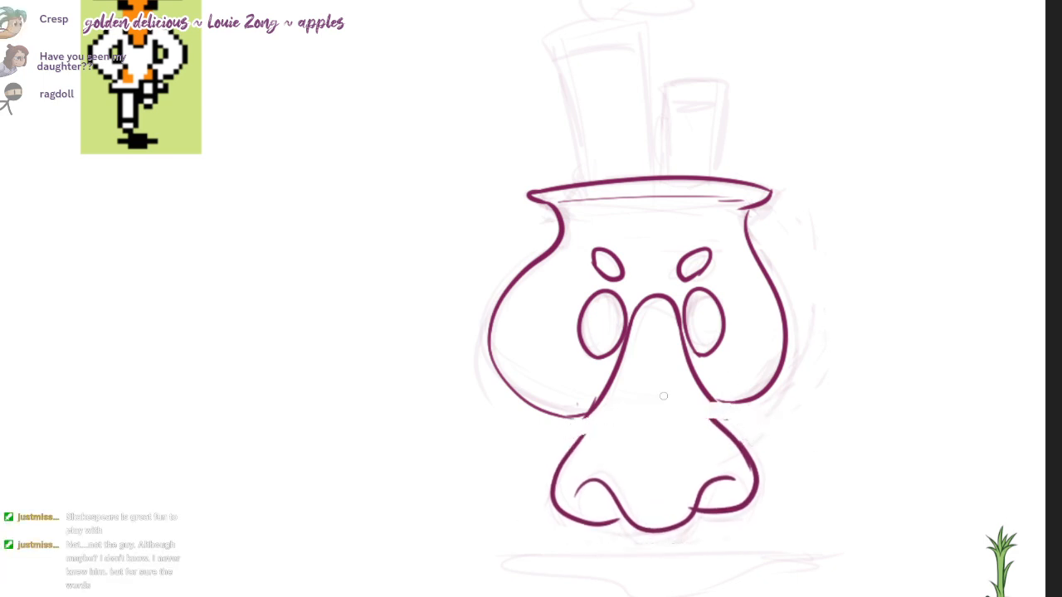
Step: Redraw the left nostril wing and bridge the gaps on both sides of the lengthened nose
mouse_move(588, 412)
mouse_down()
mouse_move(572, 514)
mouse_move(625, 521)
mouse_up()
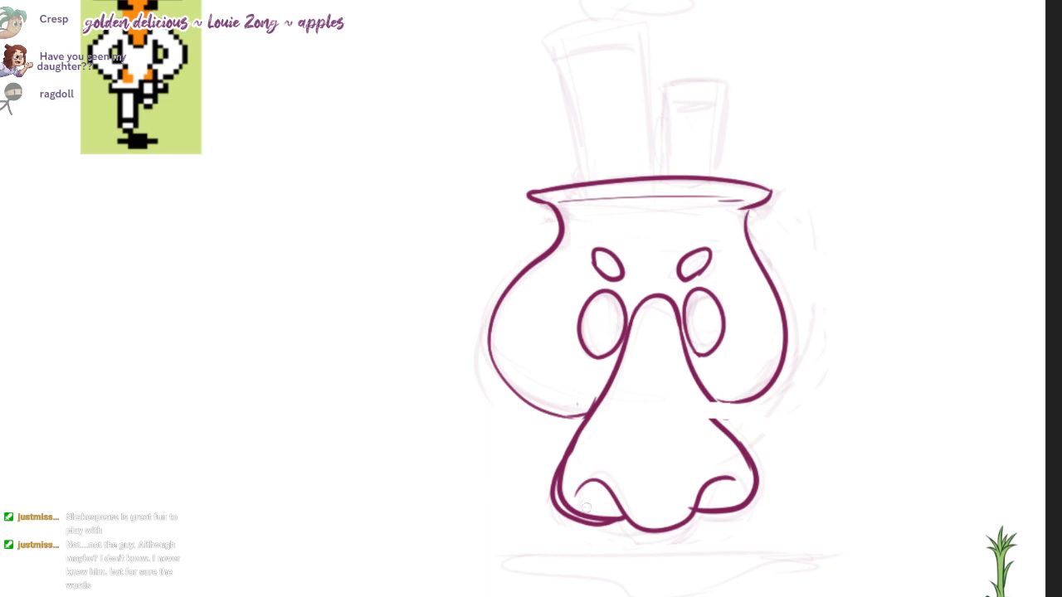
key(ctrl+z)
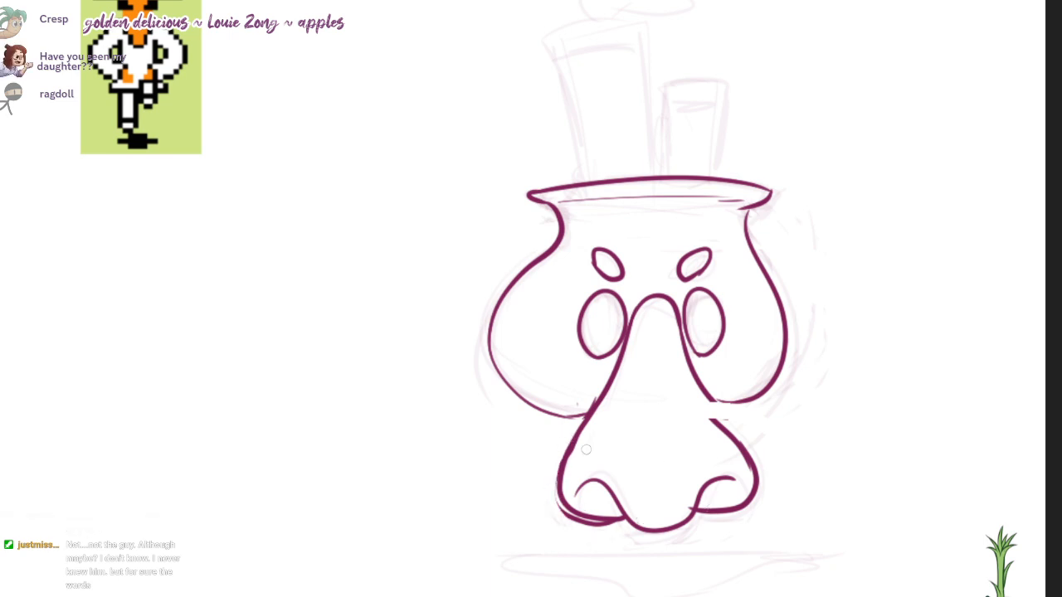
drag(567, 452, 617, 517)
mouse_move(585, 421)
mouse_down()
mouse_move(580, 521)
mouse_move(618, 520)
mouse_up()
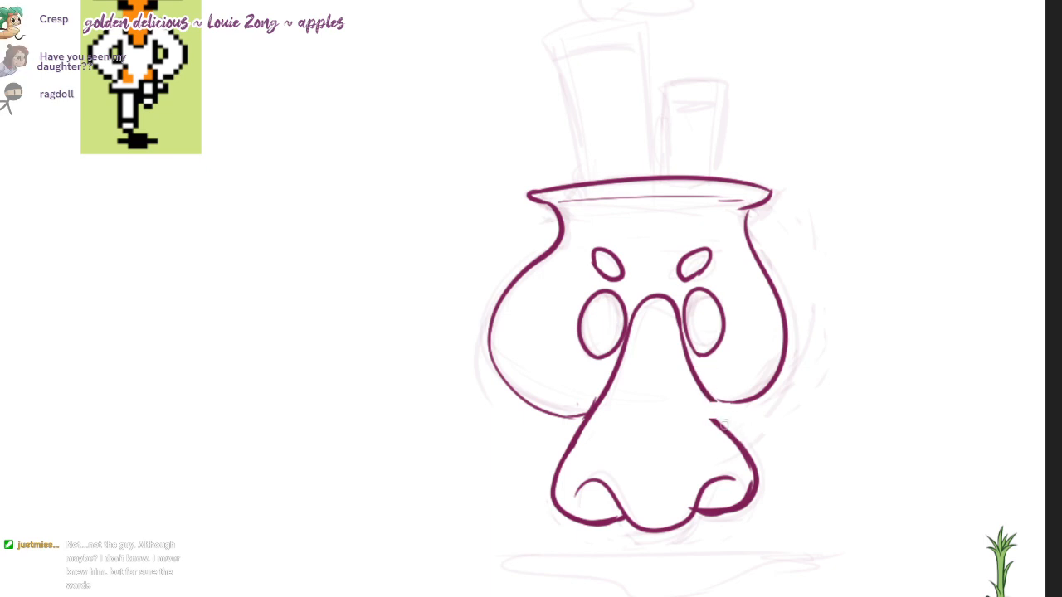
drag(702, 386, 735, 439)
Step: Replace the right side of the pot-shaped head with a wider bulging curve from the rim to the nose
mouse_move(748, 213)
mouse_down()
mouse_move(787, 344)
mouse_move(763, 392)
mouse_move(719, 399)
mouse_move(770, 242)
mouse_up()
key(ctrl+z)
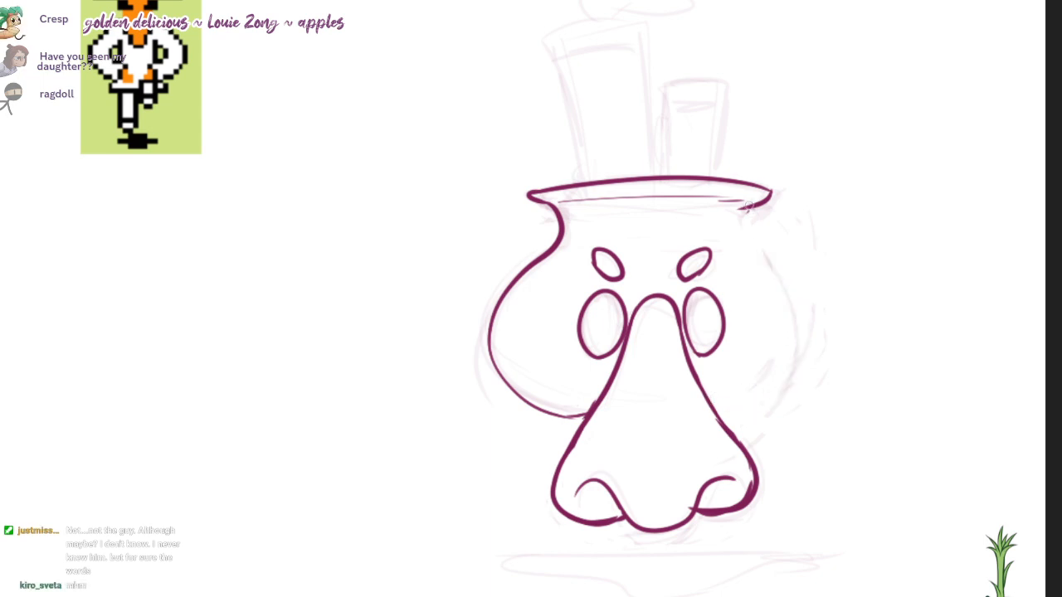
drag(750, 207, 724, 403)
key(ctrl+z)
mouse_move(748, 207)
mouse_down()
mouse_move(773, 259)
mouse_move(724, 406)
mouse_move(773, 264)
mouse_move(710, 402)
mouse_up()
key(ctrl+z)
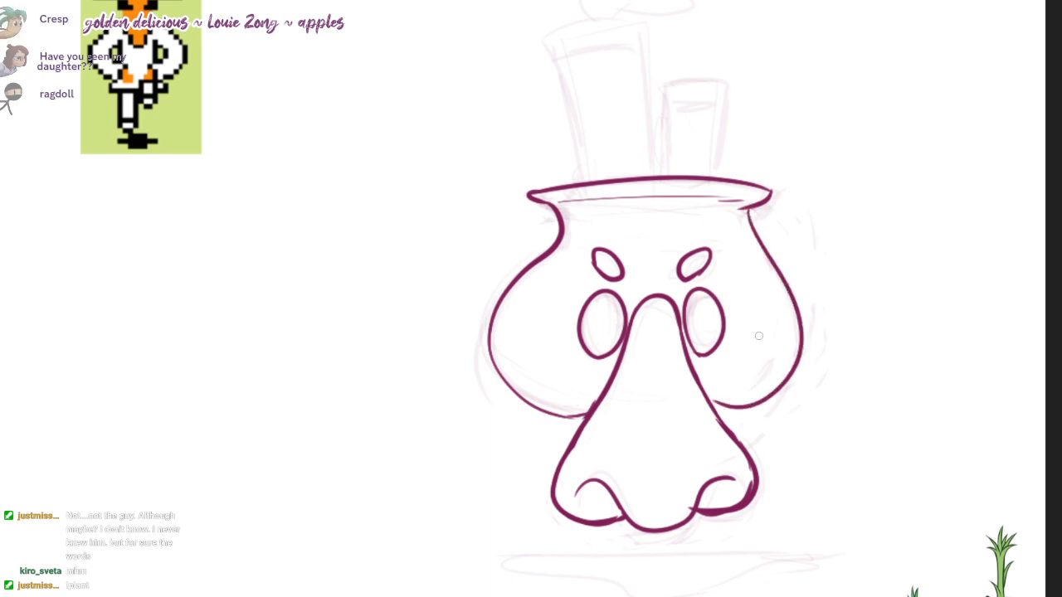
key(ctrl+z)
mouse_move(750, 208)
mouse_down()
mouse_move(788, 383)
mouse_move(711, 412)
mouse_up()
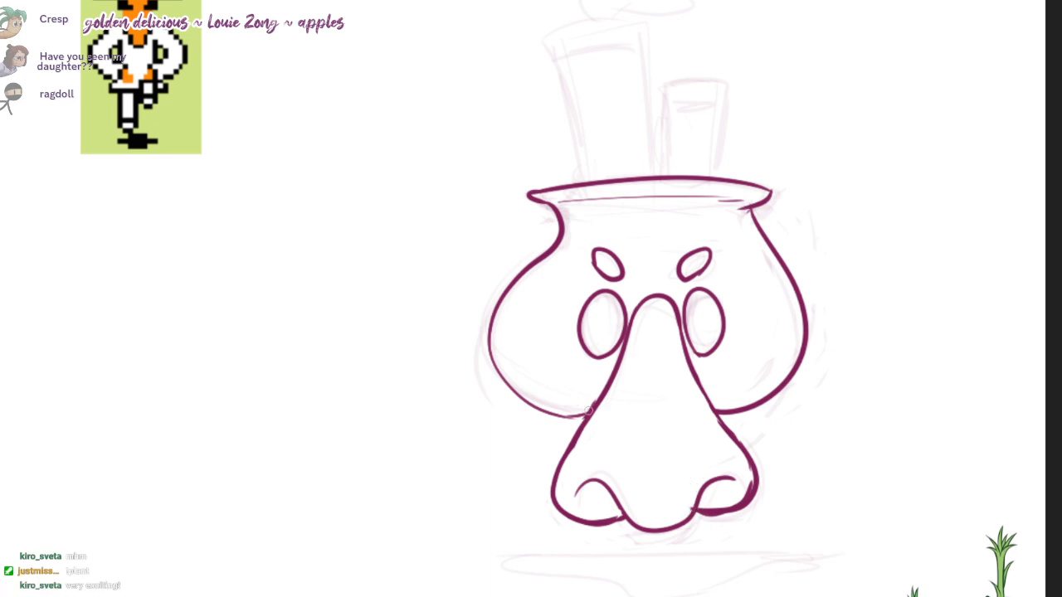
Step: Thicken the outline of the head's left bulge down to where it meets the nose
mouse_move(592, 408)
mouse_down()
mouse_move(523, 394)
mouse_move(491, 338)
mouse_up()
key(ctrl+z)
mouse_move(552, 245)
mouse_down()
mouse_move(500, 297)
mouse_move(569, 412)
mouse_up()
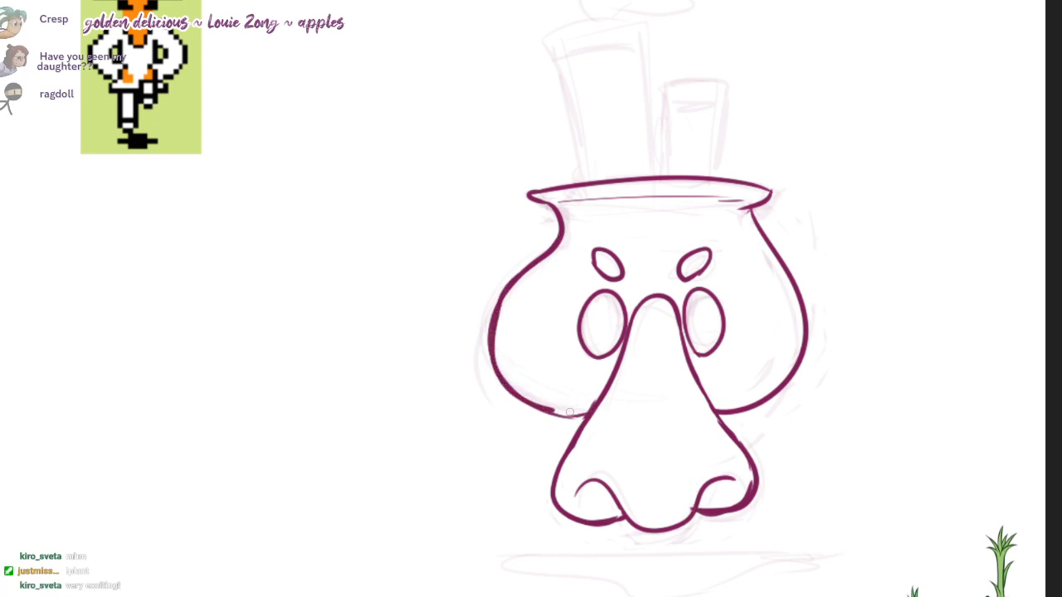
key(ctrl+z)
mouse_move(517, 277)
mouse_down()
mouse_move(504, 390)
mouse_move(591, 407)
mouse_up()
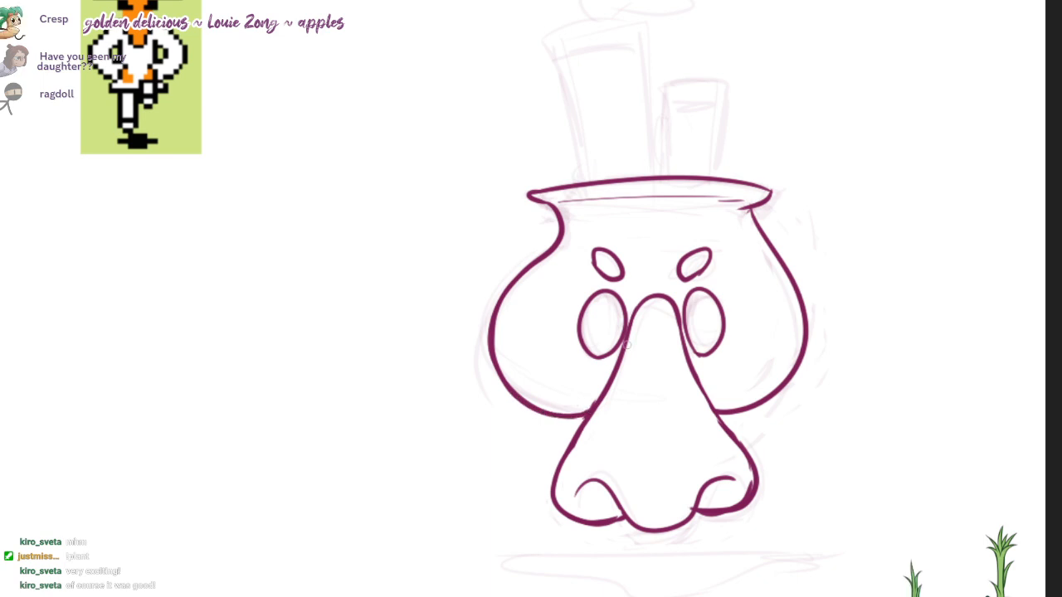
Step: Redraw the right neck below the rim as an inward curve that flows into the thickened bulge
drag(754, 209, 776, 267)
key(ctrl+z)
drag(742, 208, 801, 348)
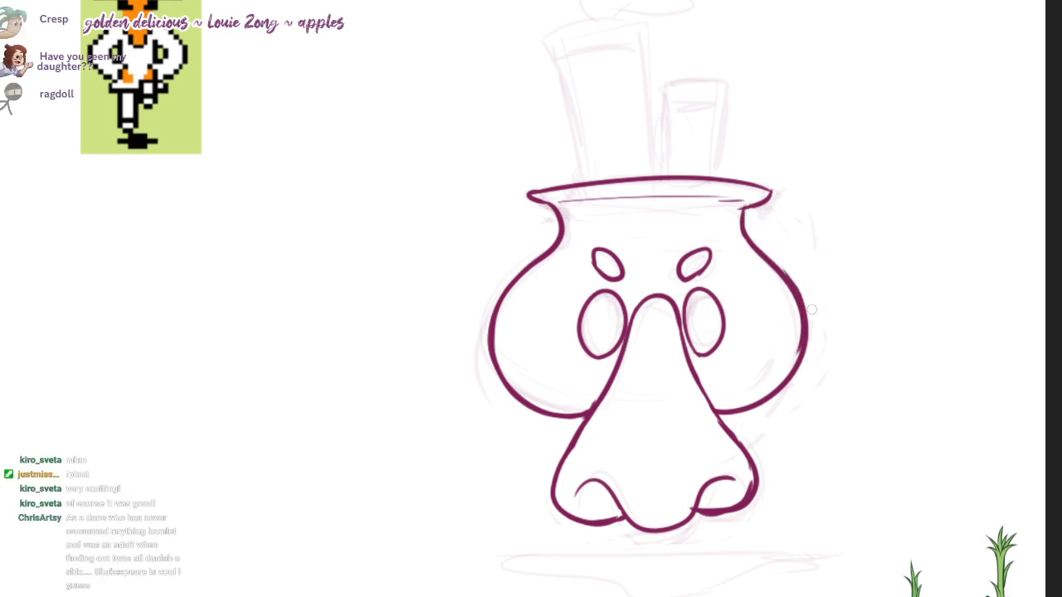
Step: Close and fill both nostrils with solid dark magenta and add short nose hairs along their lower edges
drag(746, 340, 736, 323)
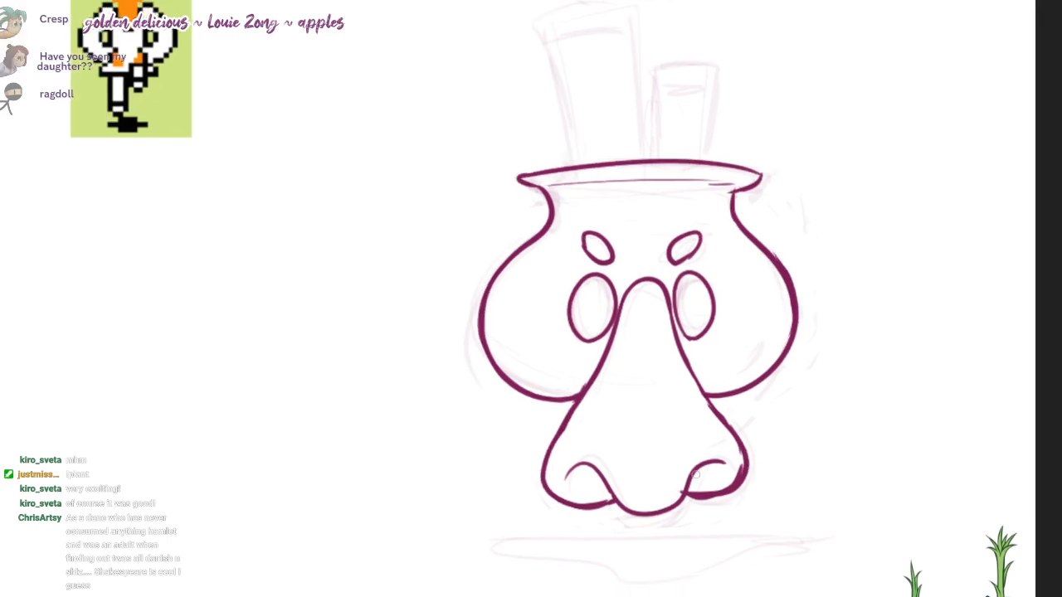
drag(719, 466, 690, 487)
mouse_move(570, 479)
mouse_down()
mouse_move(607, 496)
mouse_move(580, 477)
mouse_move(615, 486)
mouse_up()
click(585, 478)
key(ctrl+z)
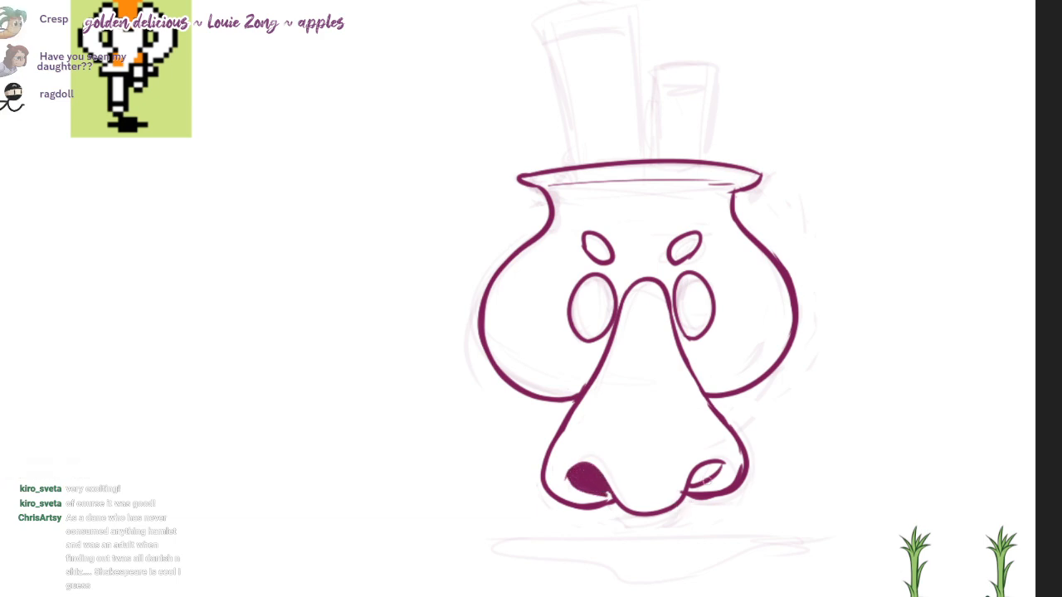
mouse_move(697, 479)
mouse_down()
mouse_move(712, 469)
mouse_move(701, 476)
mouse_up()
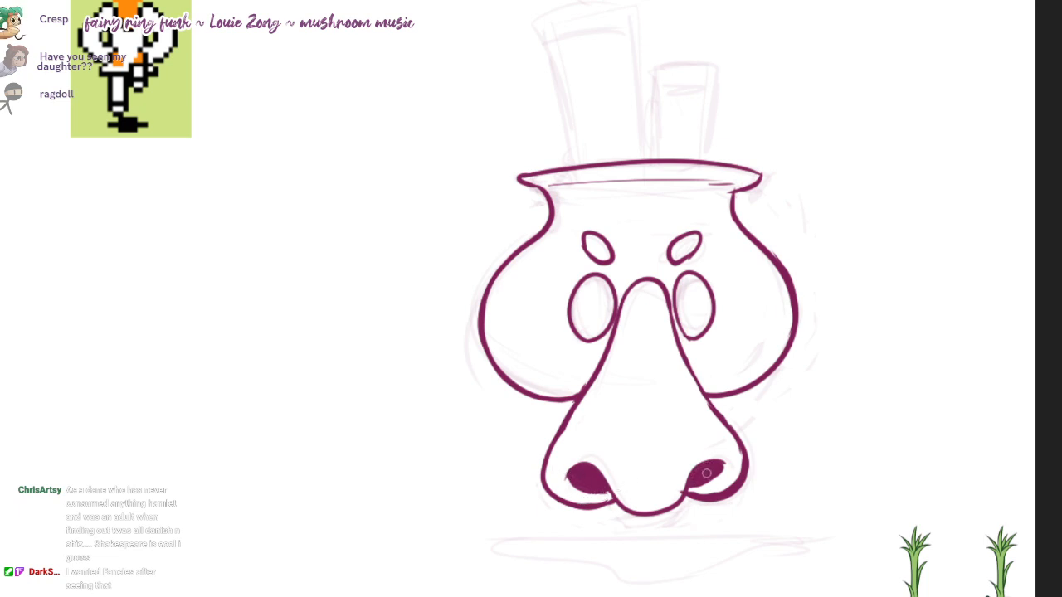
drag(701, 481, 711, 482)
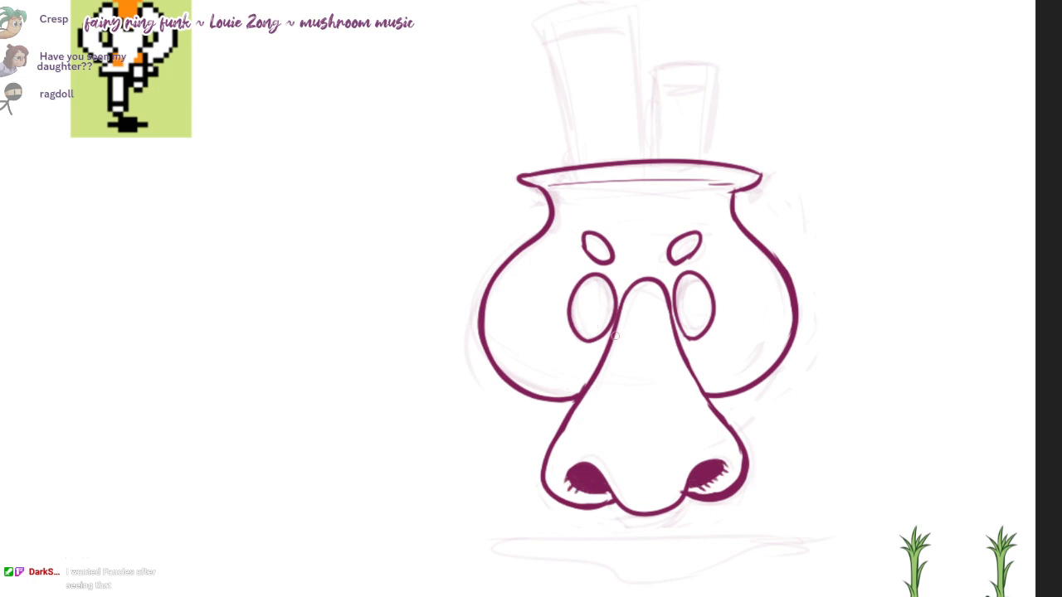
drag(618, 335, 613, 340)
Step: Ink the flat, uneven ground shadow below the nose and fill it with solid dark magenta
drag(685, 307, 688, 321)
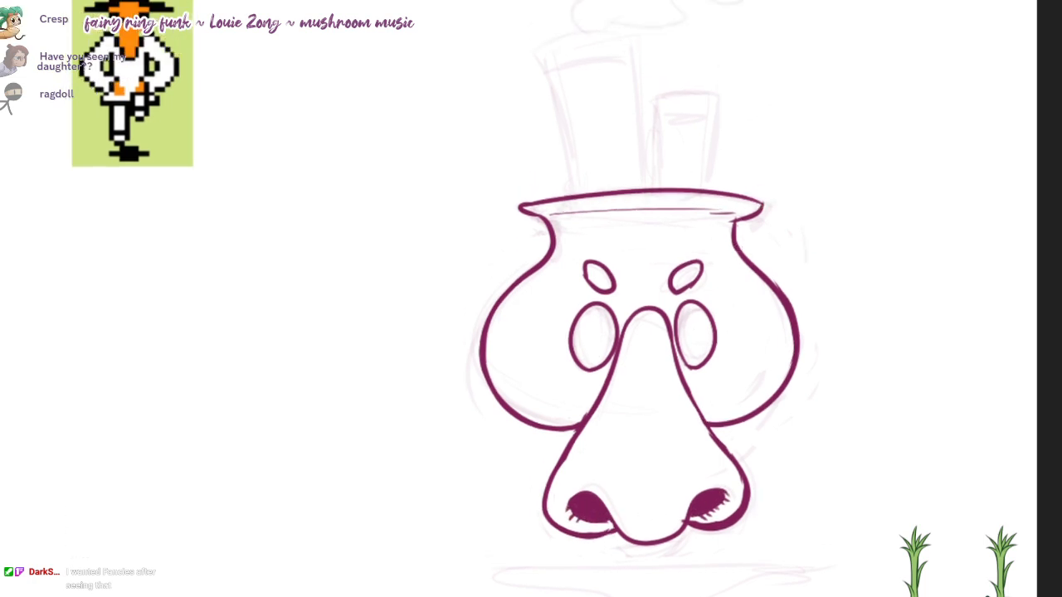
mouse_move(817, 486)
mouse_down()
mouse_move(555, 487)
mouse_move(651, 532)
mouse_move(820, 490)
mouse_move(520, 495)
mouse_move(652, 525)
mouse_up()
key(ctrl+z)
mouse_move(813, 490)
mouse_down()
mouse_move(685, 529)
mouse_move(632, 526)
mouse_up()
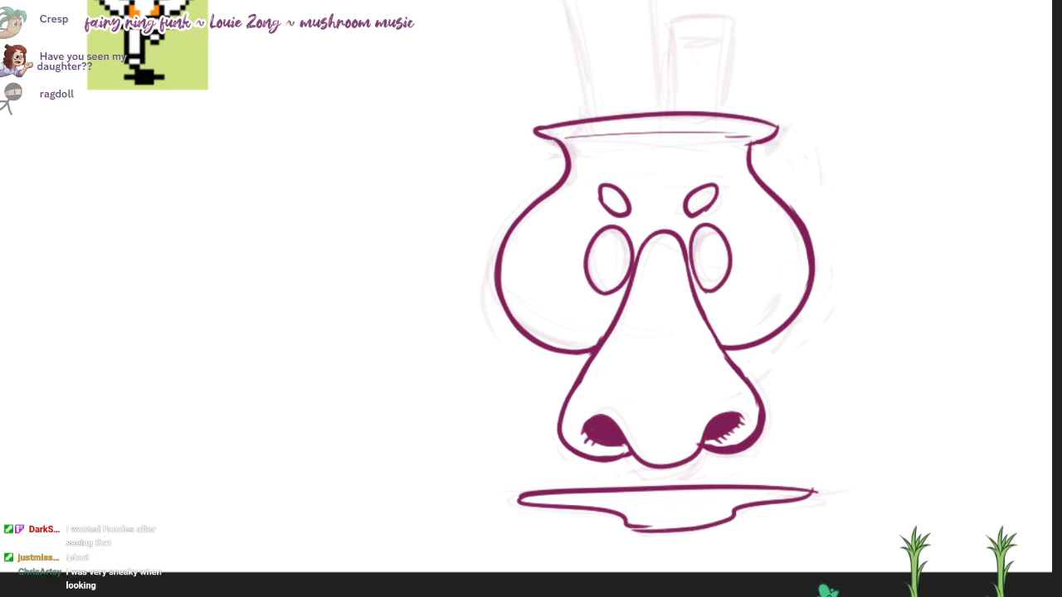
click(701, 508)
mouse_move(748, 496)
mouse_down()
mouse_move(789, 493)
mouse_move(527, 498)
mouse_move(644, 521)
mouse_move(783, 497)
mouse_move(730, 512)
mouse_up()
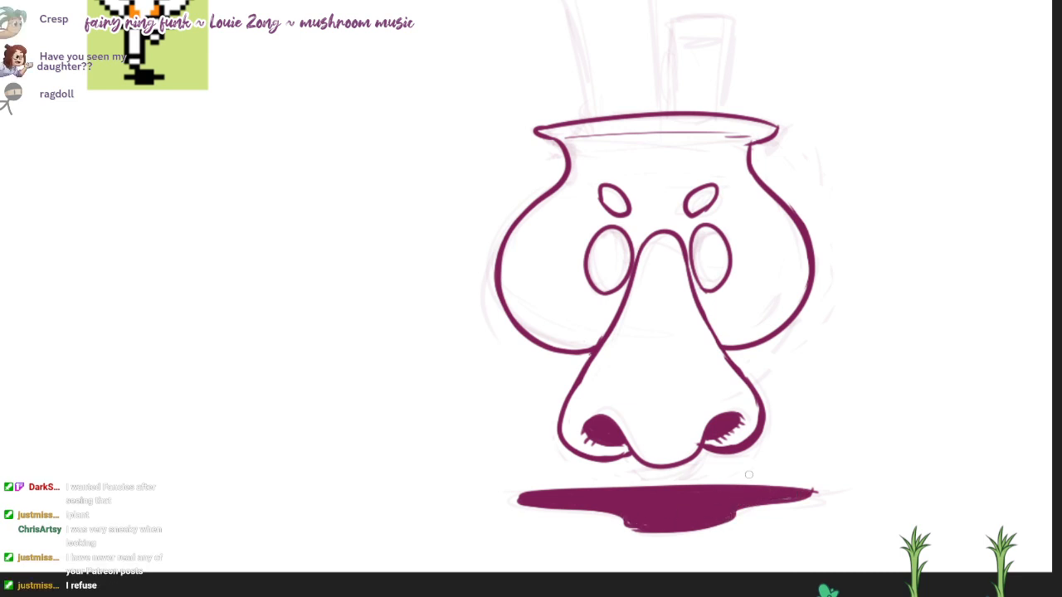
Step: Ink the outlines of the tall left chimney and the shorter right chimney standing on the rim
scroll(641, 520, up, 3)
scroll(566, 94, up, 1)
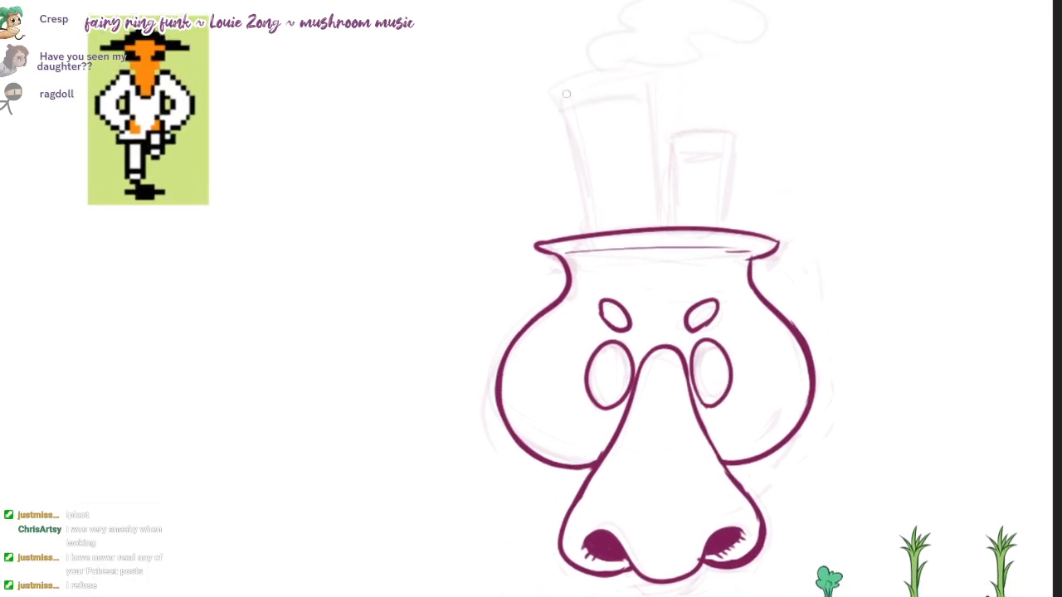
mouse_move(561, 89)
mouse_down()
mouse_move(604, 230)
mouse_move(563, 107)
mouse_move(595, 231)
mouse_move(646, 73)
mouse_move(660, 229)
mouse_up()
key(ctrl+z)
mouse_move(676, 133)
mouse_down()
mouse_move(672, 226)
mouse_move(726, 207)
mouse_move(725, 225)
mouse_up()
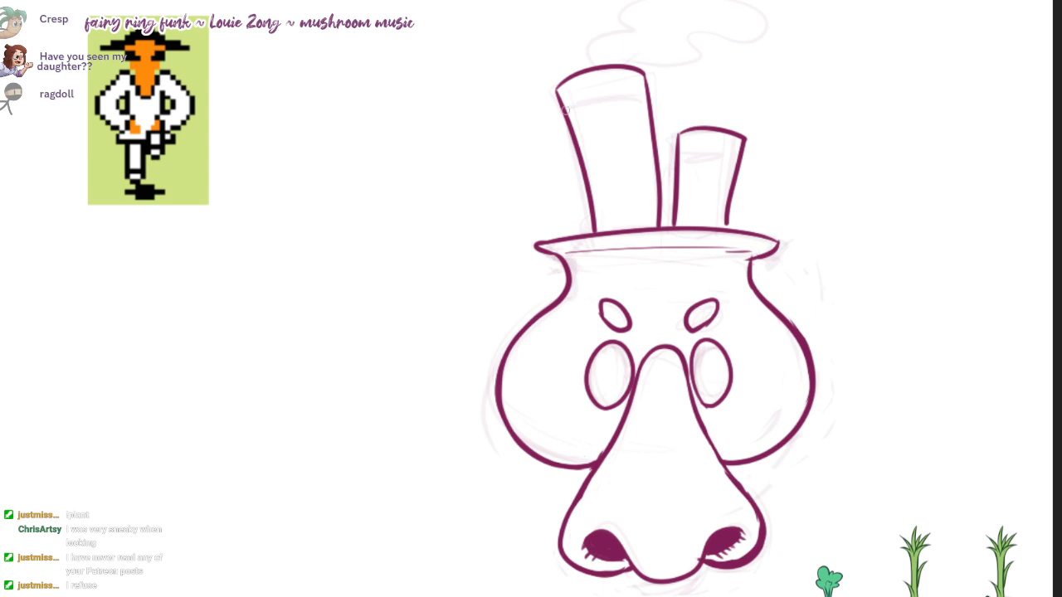
Step: Ink a curved band line near the top of each chimney
drag(562, 110, 648, 94)
key(ctrl+z)
drag(561, 111, 647, 102)
drag(679, 149, 743, 151)
key(ctrl+z)
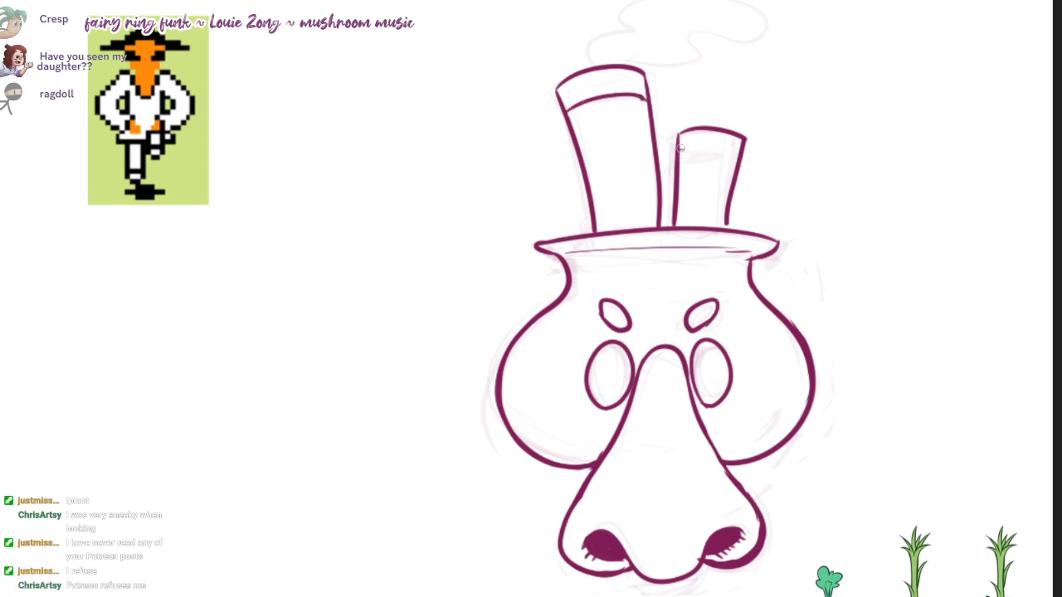
drag(678, 149, 742, 151)
Step: Ink the wavy smoke cloud rising from the tall chimney and fill it with solid dark magenta
mouse_move(599, 65)
mouse_down()
mouse_move(589, 46)
mouse_move(714, 1)
mouse_move(692, 62)
mouse_move(633, 63)
mouse_move(743, 3)
mouse_move(631, 27)
mouse_move(597, 62)
mouse_up()
key(ctrl+z)
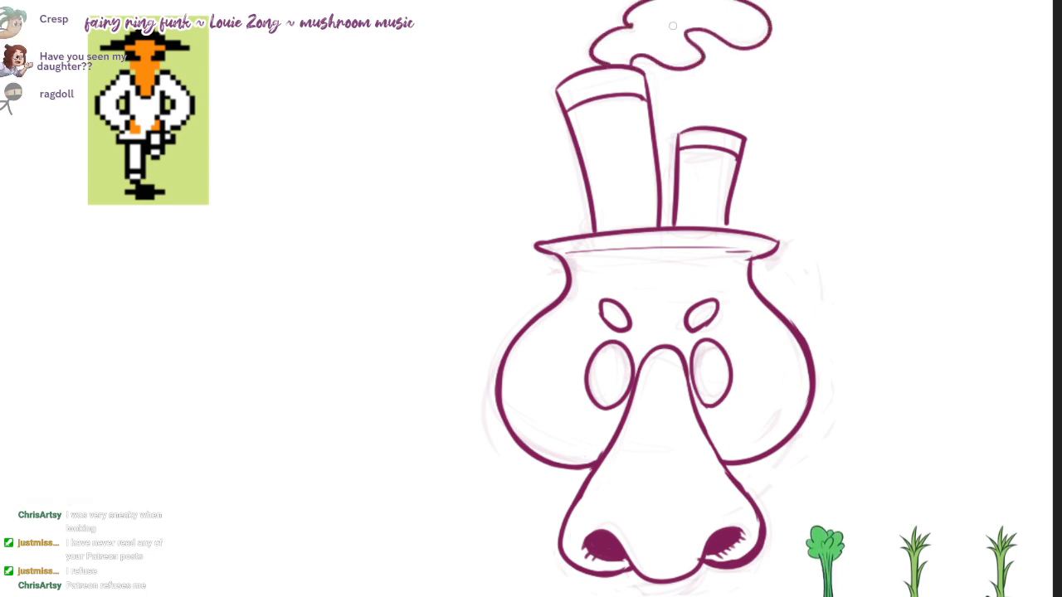
click(673, 26)
mouse_move(635, 29)
mouse_down()
mouse_move(608, 37)
mouse_move(600, 60)
mouse_move(628, 62)
mouse_move(603, 39)
mouse_move(638, 28)
mouse_move(626, 38)
mouse_move(671, 53)
mouse_move(652, 54)
mouse_move(696, 57)
mouse_move(677, 30)
mouse_move(693, 49)
mouse_up()
key(ctrl+z)
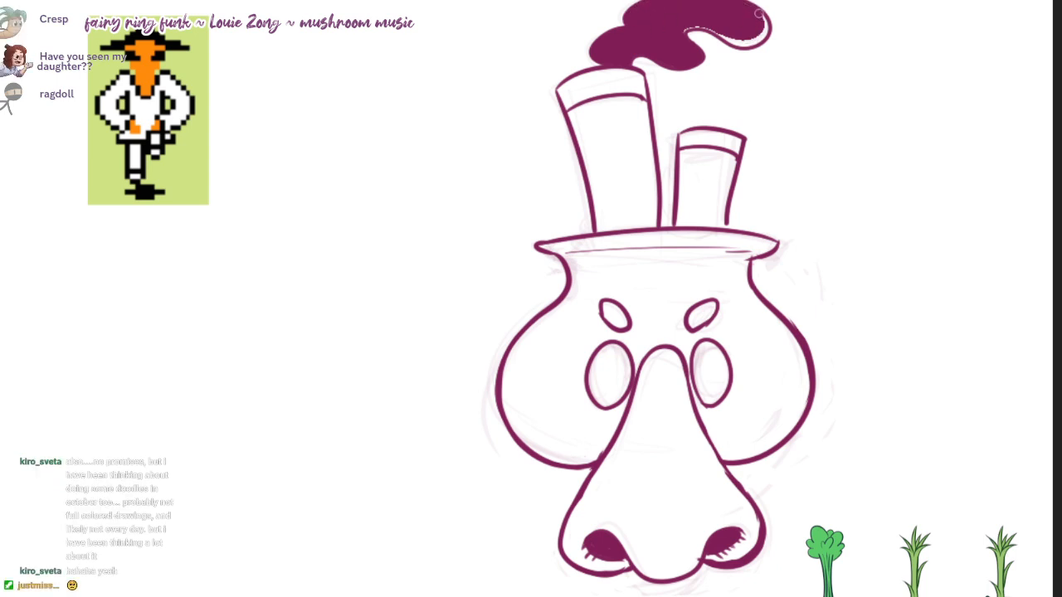
mouse_move(757, 13)
mouse_down()
mouse_move(758, 42)
mouse_move(675, 37)
mouse_up()
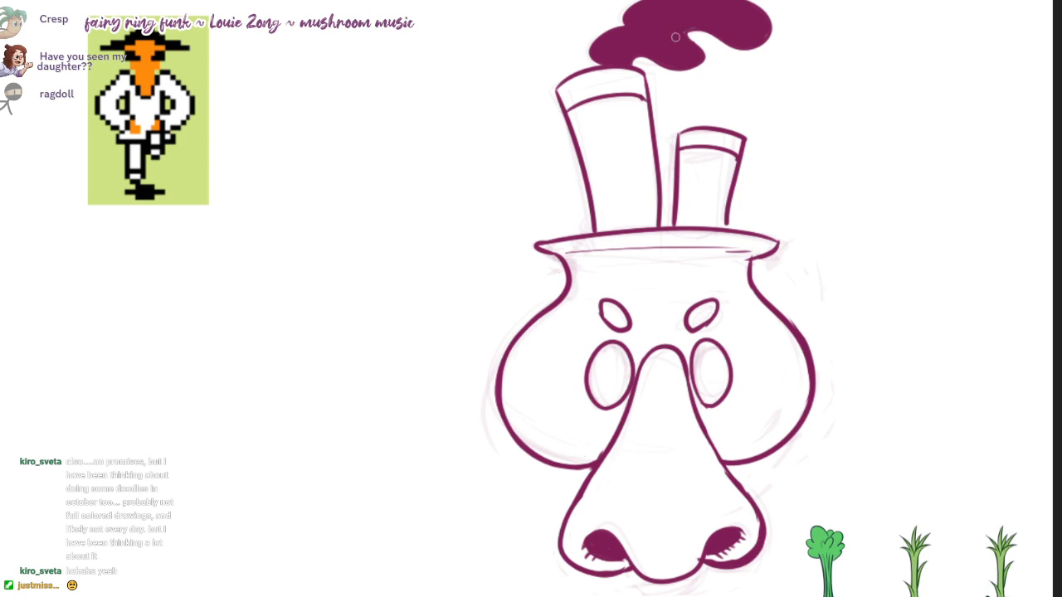
Step: Shade the tall and short chimneys with translucent magenta along their left and right edges
scroll(655, 364, down, 1)
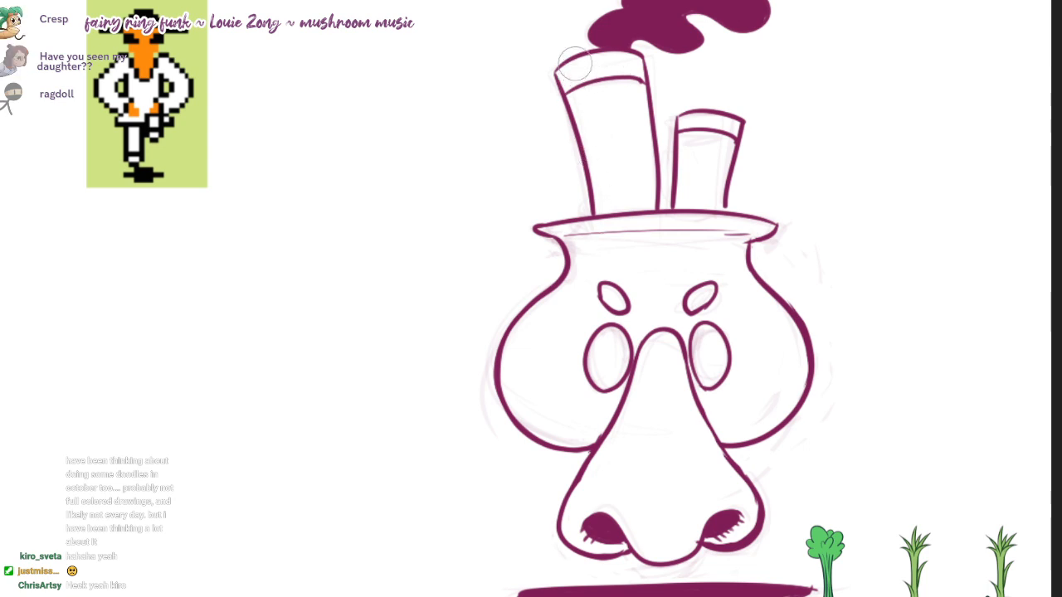
mouse_move(576, 73)
mouse_down()
mouse_move(606, 202)
mouse_move(565, 58)
mouse_up()
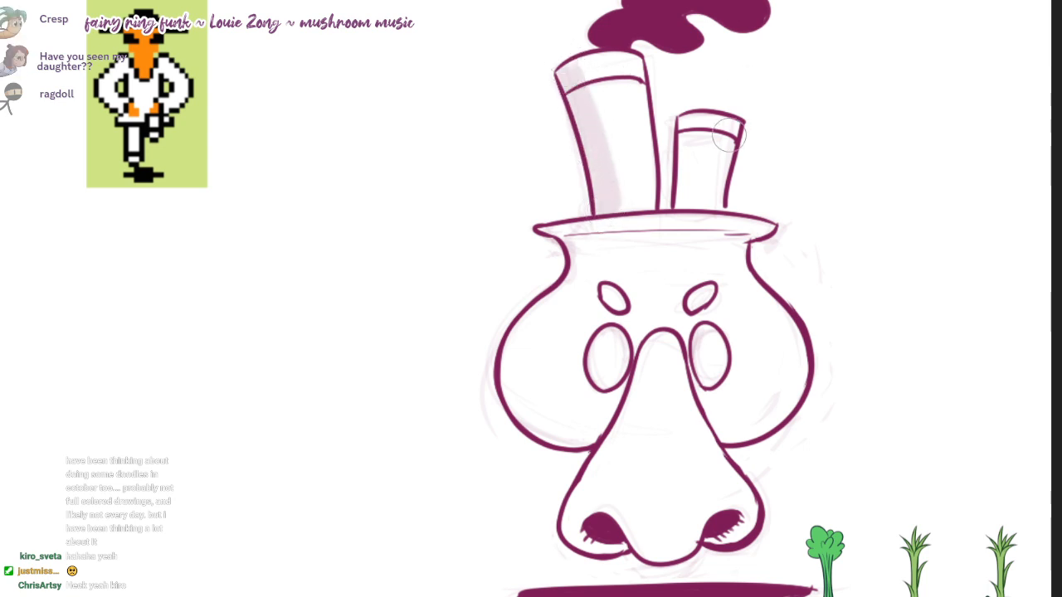
drag(729, 134, 724, 193)
drag(686, 120, 681, 199)
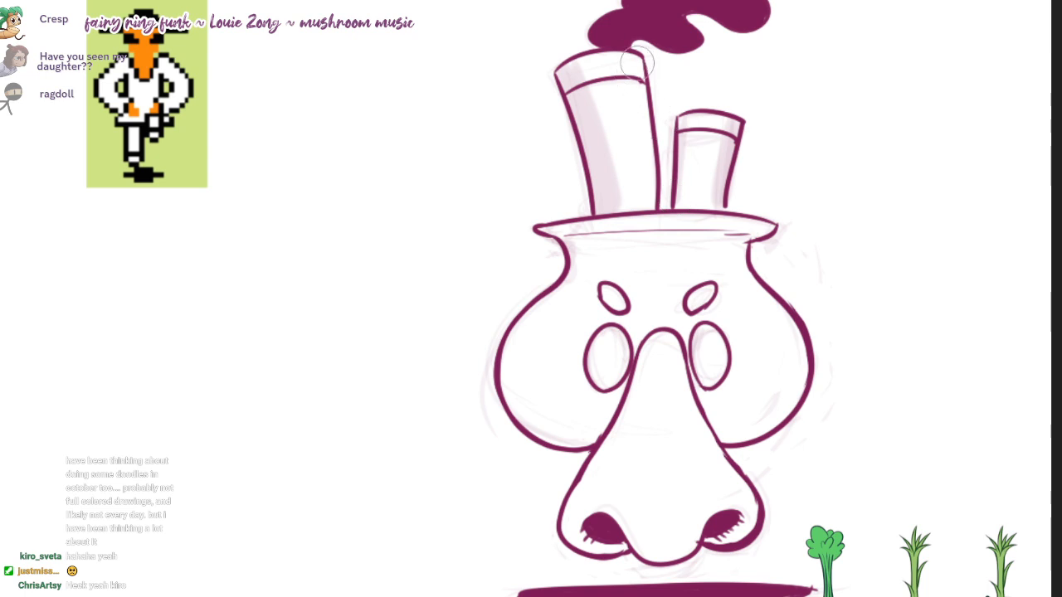
drag(640, 58, 652, 185)
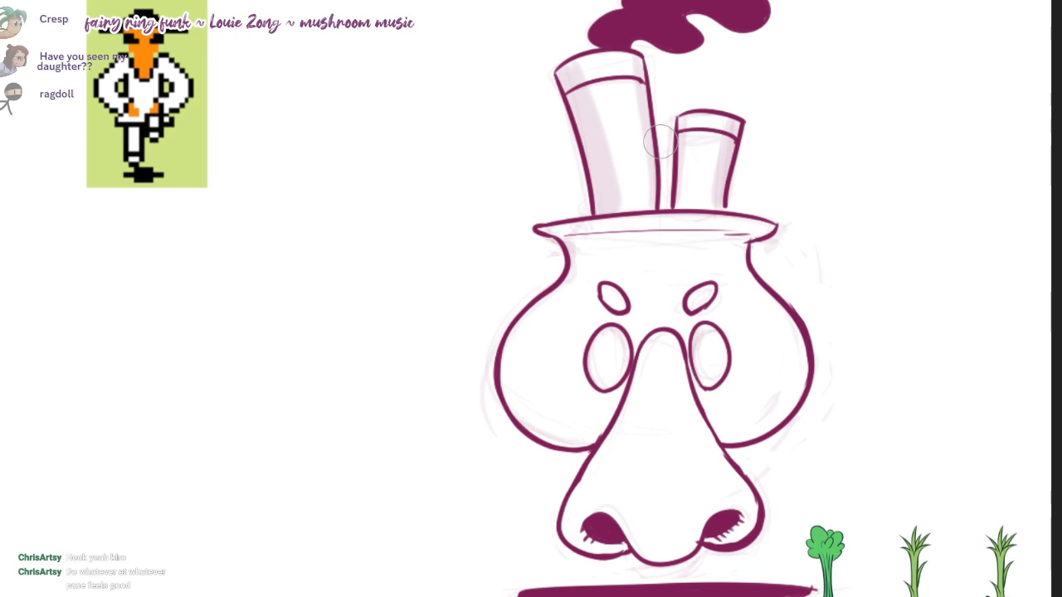
drag(581, 102, 613, 209)
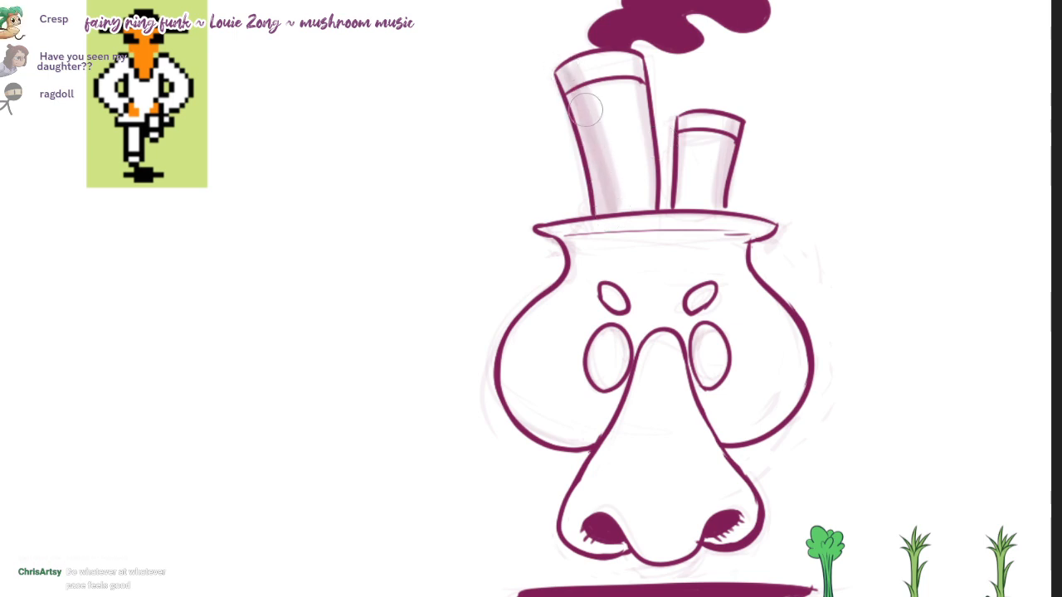
key(ctrl+z)
drag(568, 70, 607, 207)
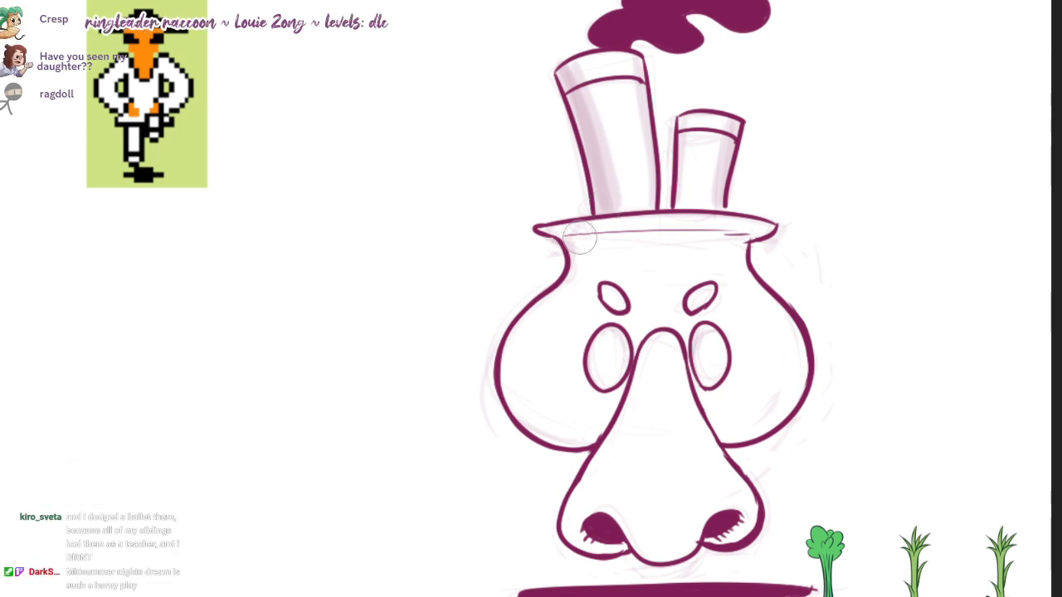
Step: Add light magenta shading to the rim's underside, the pot head's outer curves and the areas around the eyes
drag(579, 238, 754, 233)
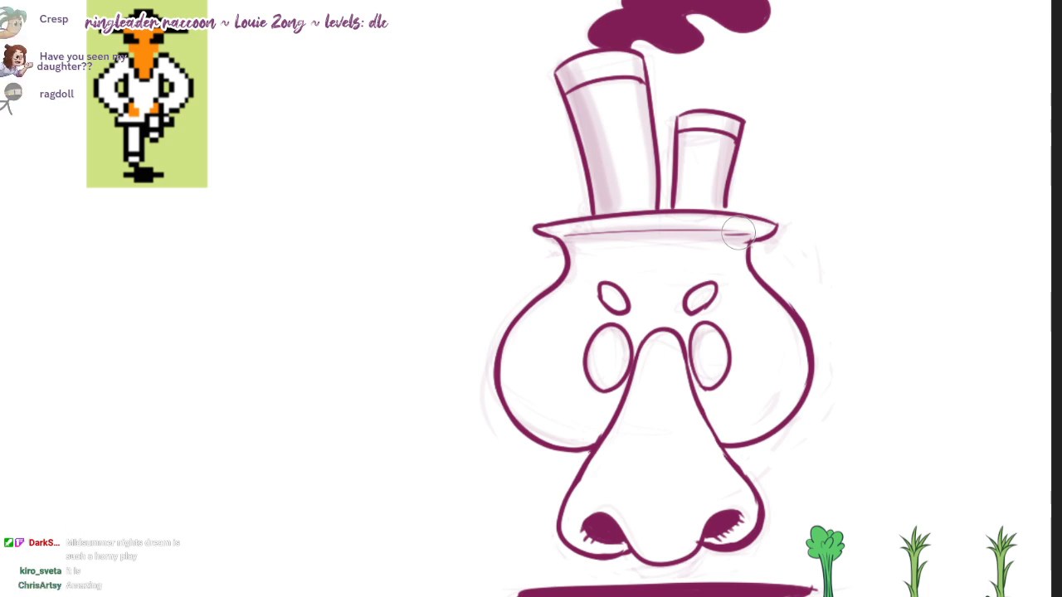
mouse_move(534, 307)
mouse_down()
mouse_move(502, 398)
mouse_move(593, 440)
mouse_up()
mouse_move(750, 263)
mouse_down()
mouse_move(758, 418)
mouse_move(715, 431)
mouse_move(763, 424)
mouse_move(718, 432)
mouse_up()
key(ctrl+z)
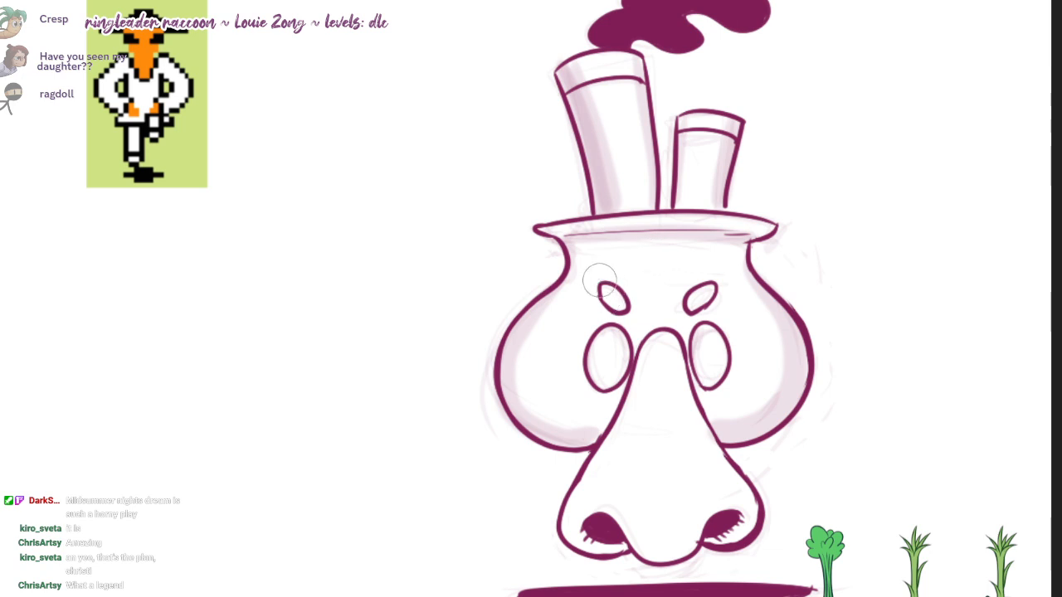
mouse_move(589, 382)
mouse_down()
mouse_move(730, 358)
mouse_move(711, 365)
mouse_move(719, 393)
mouse_up()
key(ctrl+z)
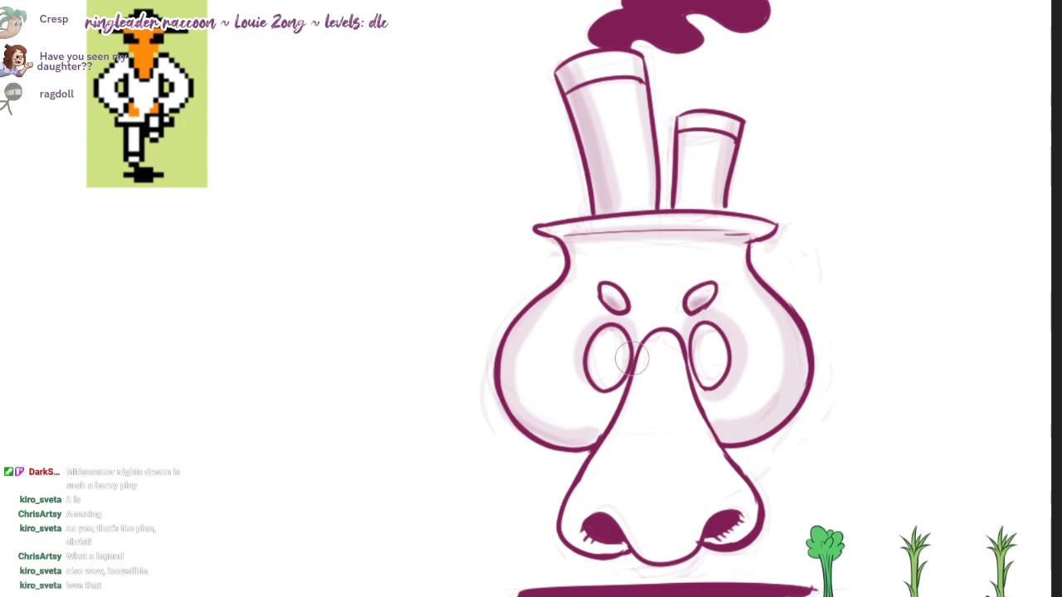
Step: Shade both sides and the tip of the nose, leaving a bright strip down its middle
mouse_move(639, 356)
mouse_down()
mouse_move(660, 348)
mouse_move(649, 531)
mouse_up()
key(ctrl+z)
mouse_move(657, 339)
mouse_down()
mouse_move(587, 541)
mouse_move(599, 546)
mouse_up()
mouse_move(615, 493)
mouse_down()
mouse_move(687, 514)
mouse_move(605, 509)
mouse_move(752, 510)
mouse_move(730, 508)
mouse_move(670, 349)
mouse_move(718, 390)
mouse_move(695, 427)
mouse_up()
mouse_move(668, 345)
mouse_down()
mouse_move(697, 501)
mouse_move(688, 483)
mouse_move(664, 539)
mouse_move(572, 523)
mouse_move(602, 539)
mouse_move(755, 513)
mouse_up()
Step: Build up the shading on the neck below the rim, and darken both eyebrows
mouse_move(584, 248)
mouse_down()
mouse_move(701, 237)
mouse_move(576, 264)
mouse_up()
mouse_move(470, 348)
mouse_down()
mouse_move(536, 327)
mouse_move(640, 403)
mouse_move(789, 351)
mouse_move(790, 380)
mouse_up()
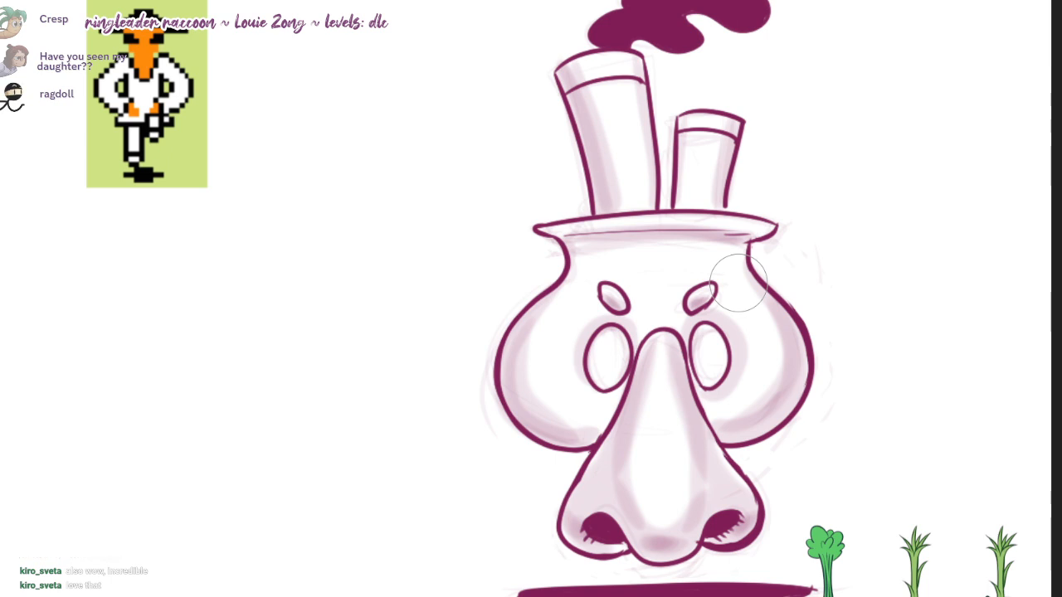
drag(695, 300, 717, 283)
drag(606, 286, 621, 303)
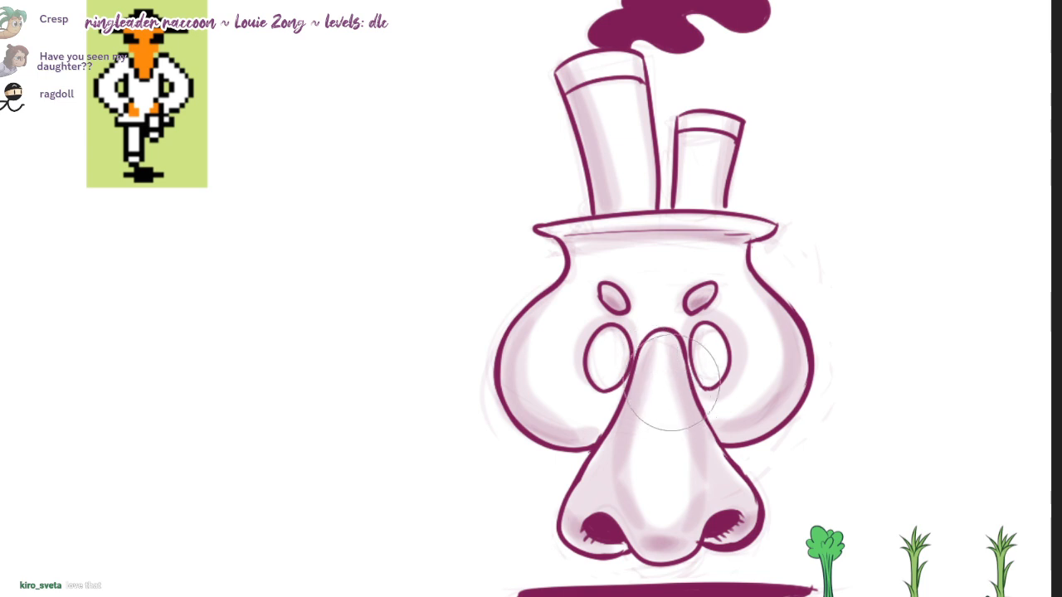
Step: Cover the whole nose with a light magenta mid-tone and paint white highlights on its bridge, tip and nostril wings
mouse_move(670, 379)
mouse_down()
mouse_move(664, 465)
mouse_move(618, 481)
mouse_move(651, 515)
mouse_move(700, 486)
mouse_move(655, 357)
mouse_move(662, 489)
mouse_up()
key(ctrl+z)
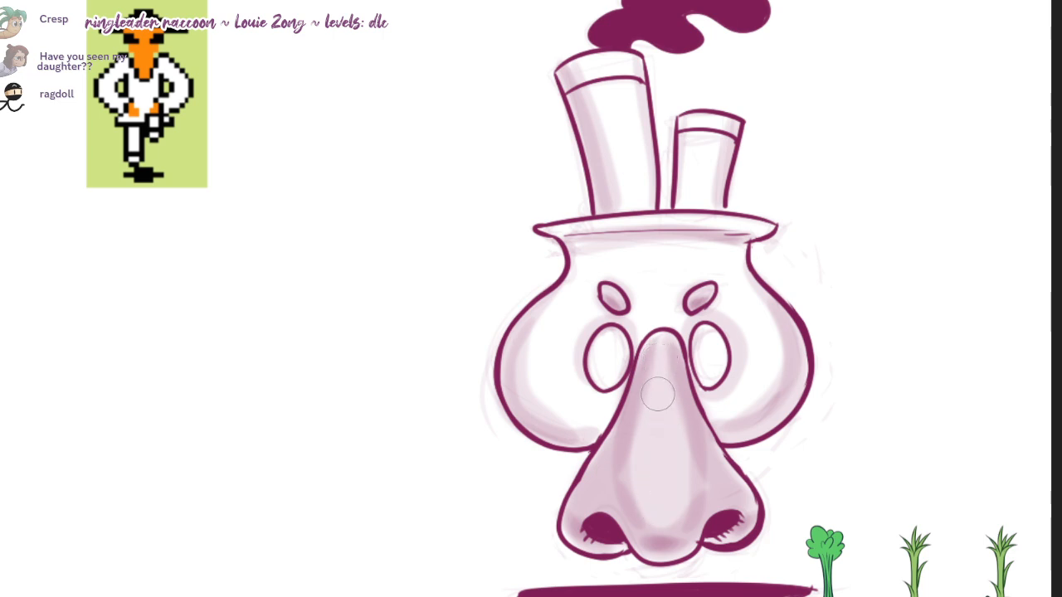
drag(659, 390, 661, 420)
drag(649, 479, 668, 479)
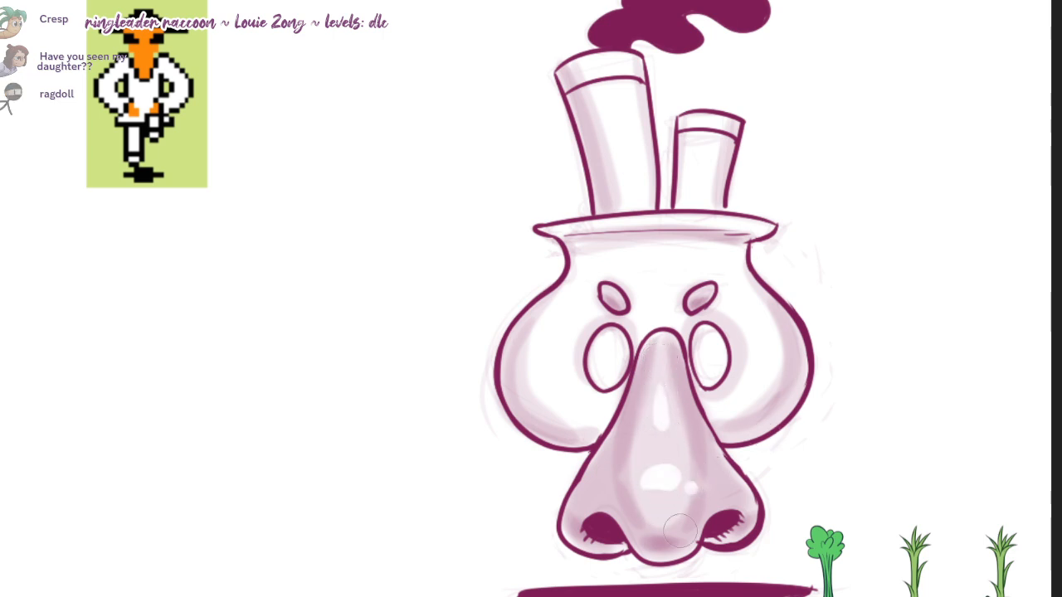
drag(579, 504, 590, 498)
drag(726, 491, 737, 488)
drag(766, 433, 752, 437)
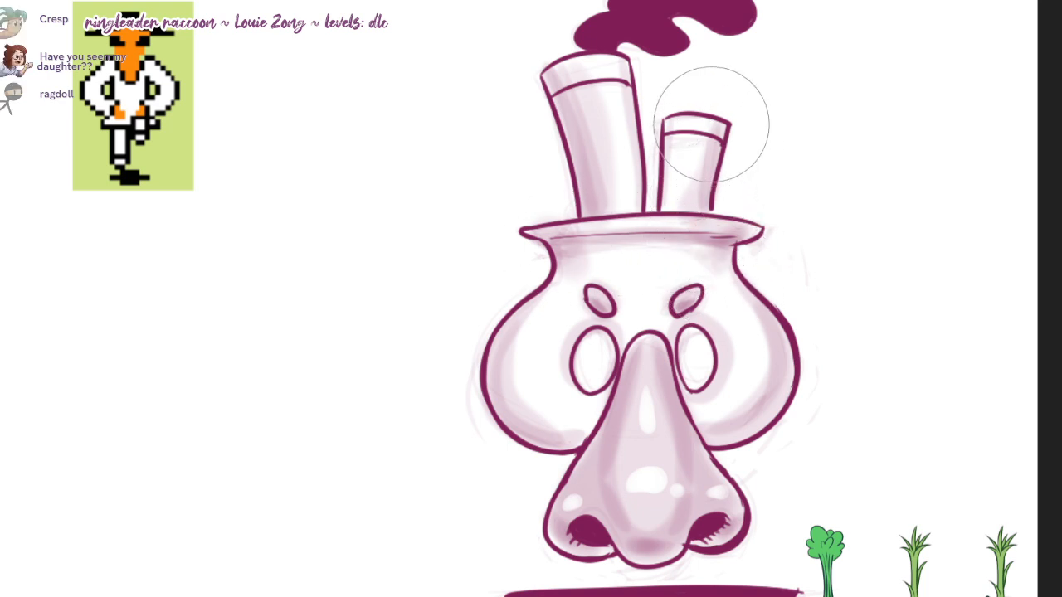
Step: Add a broad soft tone over both chimneys and erase the sketch marks inside the eyes
drag(672, 132, 661, 208)
mouse_move(619, 88)
mouse_down()
mouse_move(650, 146)
mouse_move(651, 192)
mouse_move(651, 176)
mouse_up()
key(e)
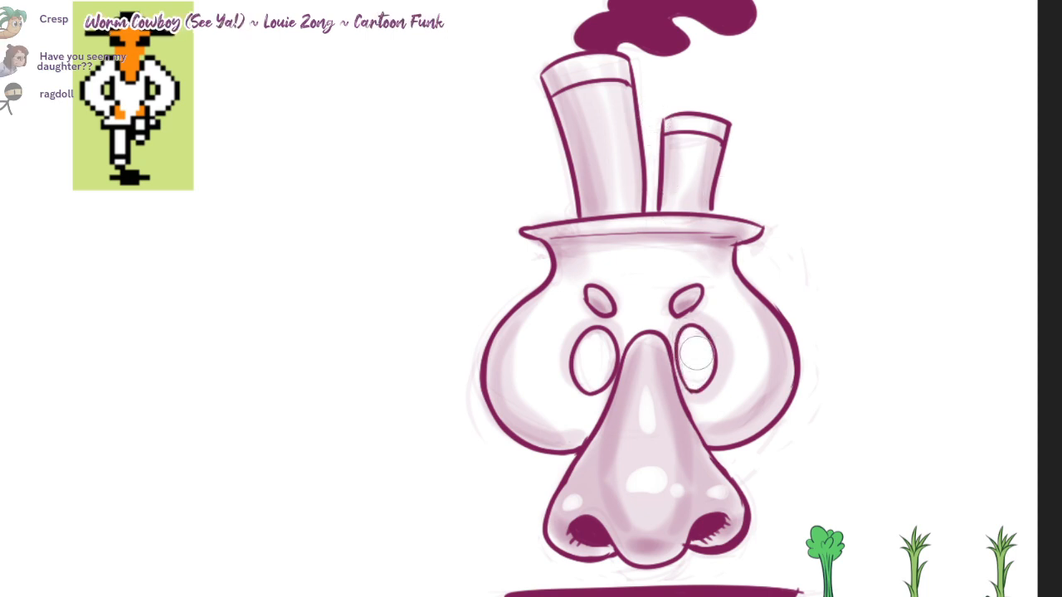
key(b)
Step: Paint a soft magenta fringe around the upper edge and ends of the ground shadow with a smaller brush
drag(780, 447, 776, 429)
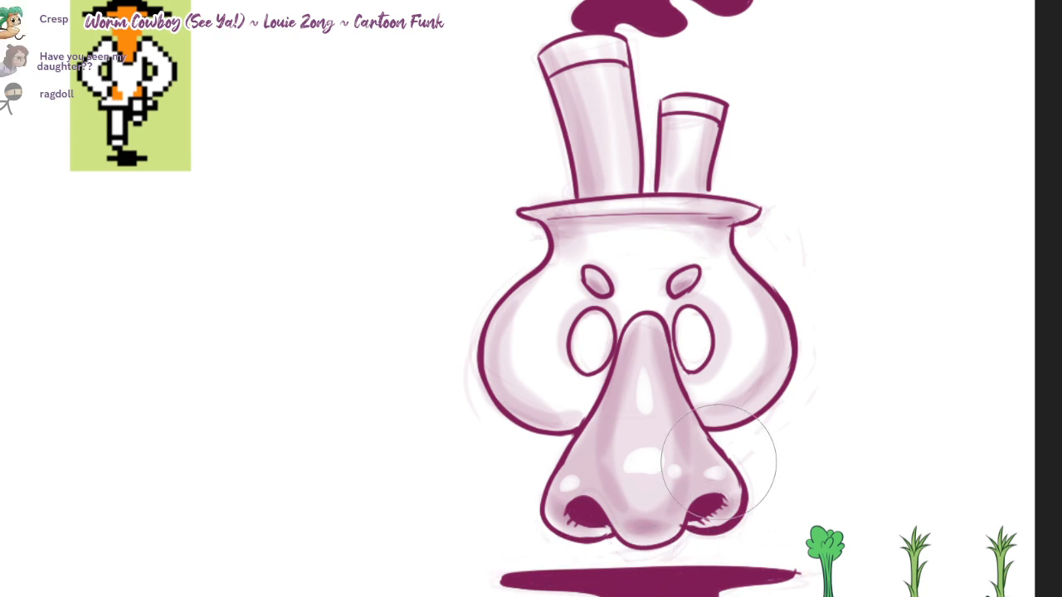
key([)
key([)
key([)
key([)
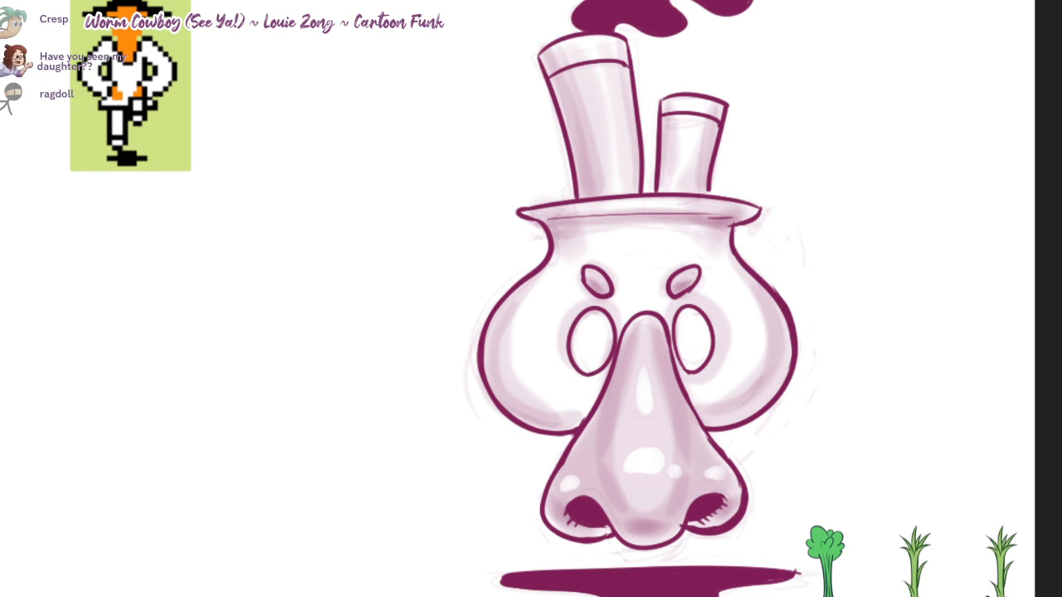
mouse_move(624, 591)
mouse_down()
mouse_move(504, 571)
mouse_move(780, 561)
mouse_move(715, 581)
mouse_move(490, 573)
mouse_move(783, 570)
mouse_move(771, 572)
mouse_up()
mouse_move(577, 583)
mouse_down()
mouse_move(531, 570)
mouse_move(781, 572)
mouse_up()
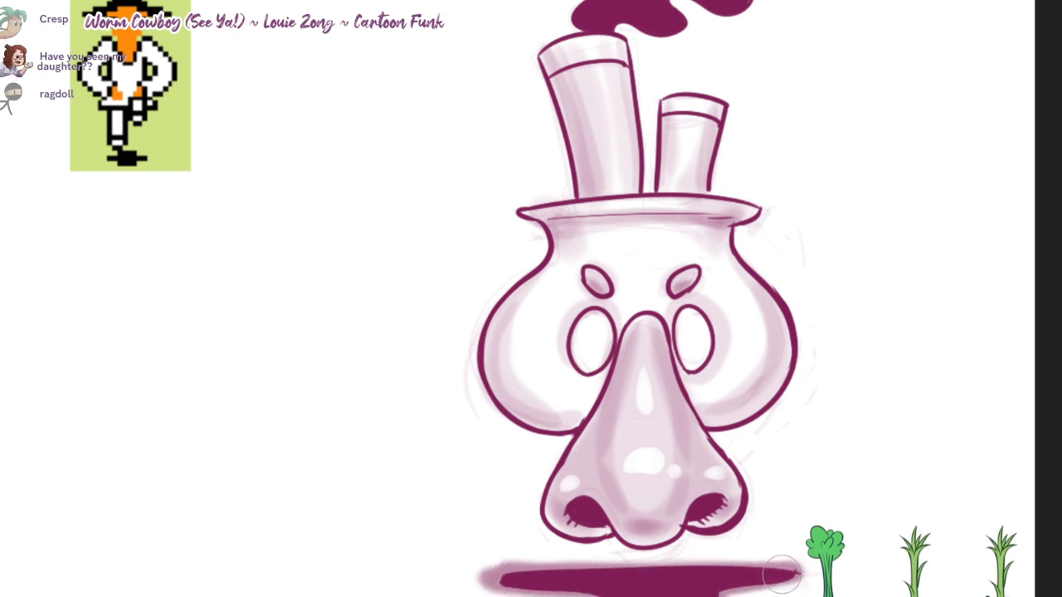
Step: Soften the ground shadow's lower edge and blend its solid fill into a blurred shape
drag(748, 471, 722, 431)
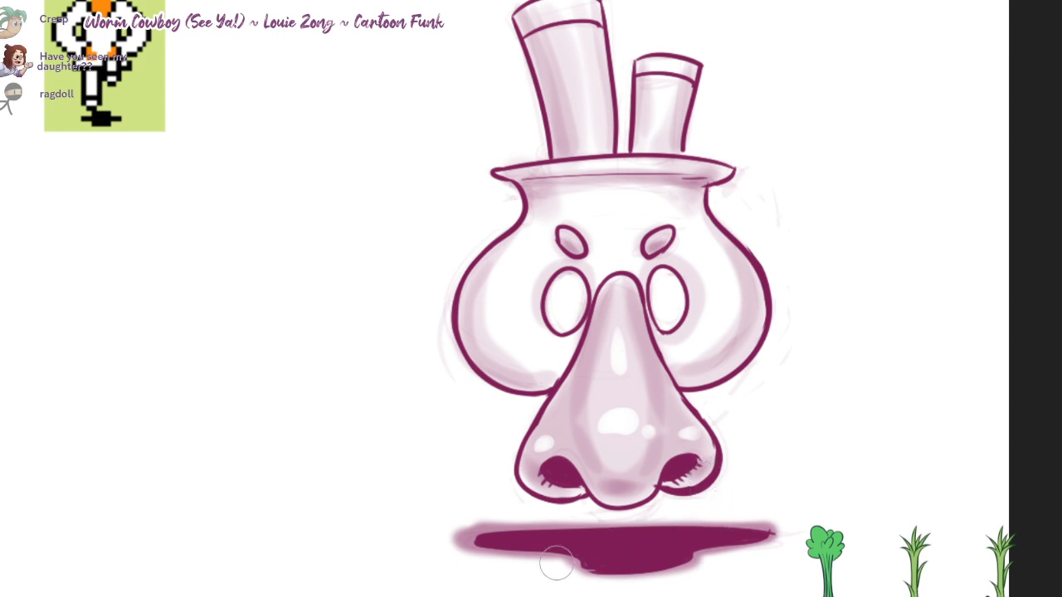
mouse_move(557, 564)
mouse_down()
mouse_move(661, 578)
mouse_move(717, 565)
mouse_up()
key(ctrl+z)
mouse_move(644, 549)
mouse_down()
mouse_move(602, 572)
mouse_move(708, 556)
mouse_move(796, 524)
mouse_move(584, 528)
mouse_move(457, 559)
mouse_up()
key(ctrl+z)
mouse_move(599, 525)
mouse_down()
mouse_move(477, 544)
mouse_move(597, 577)
mouse_move(729, 547)
mouse_move(520, 531)
mouse_move(535, 541)
mouse_move(468, 539)
mouse_move(523, 525)
mouse_move(512, 549)
mouse_move(695, 569)
mouse_move(772, 524)
mouse_move(531, 535)
mouse_move(673, 551)
mouse_move(658, 523)
mouse_up()
mouse_move(476, 541)
mouse_down()
mouse_move(705, 522)
mouse_move(507, 524)
mouse_move(564, 563)
mouse_move(614, 560)
mouse_move(688, 526)
mouse_move(590, 556)
mouse_move(597, 543)
mouse_move(694, 526)
mouse_move(520, 539)
mouse_move(706, 519)
mouse_move(594, 540)
mouse_move(622, 551)
mouse_move(579, 540)
mouse_move(780, 526)
mouse_move(575, 531)
mouse_up()
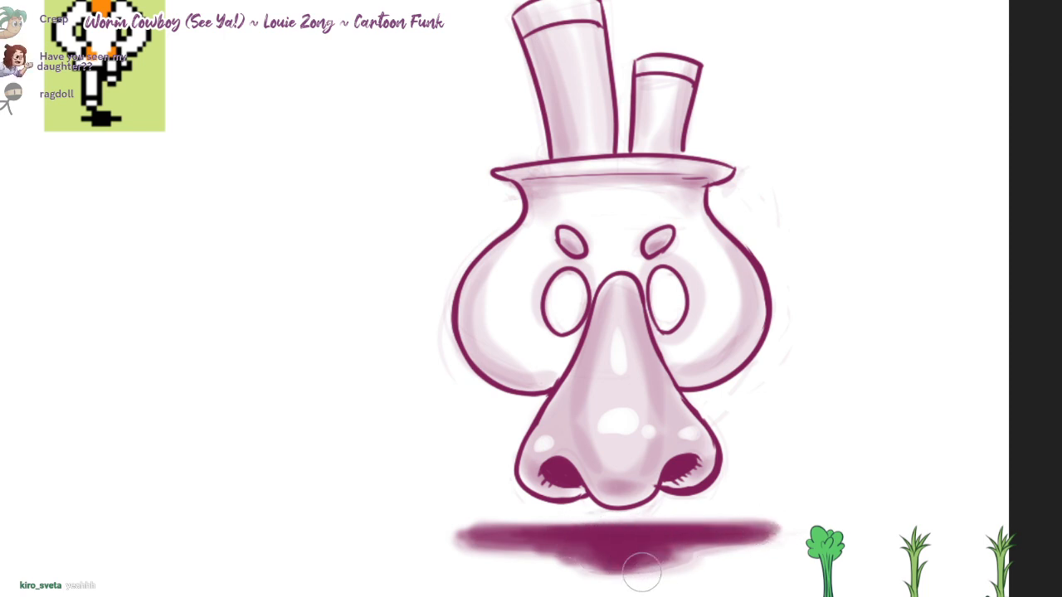
mouse_move(545, 543)
mouse_down()
mouse_move(598, 566)
mouse_move(683, 543)
mouse_up()
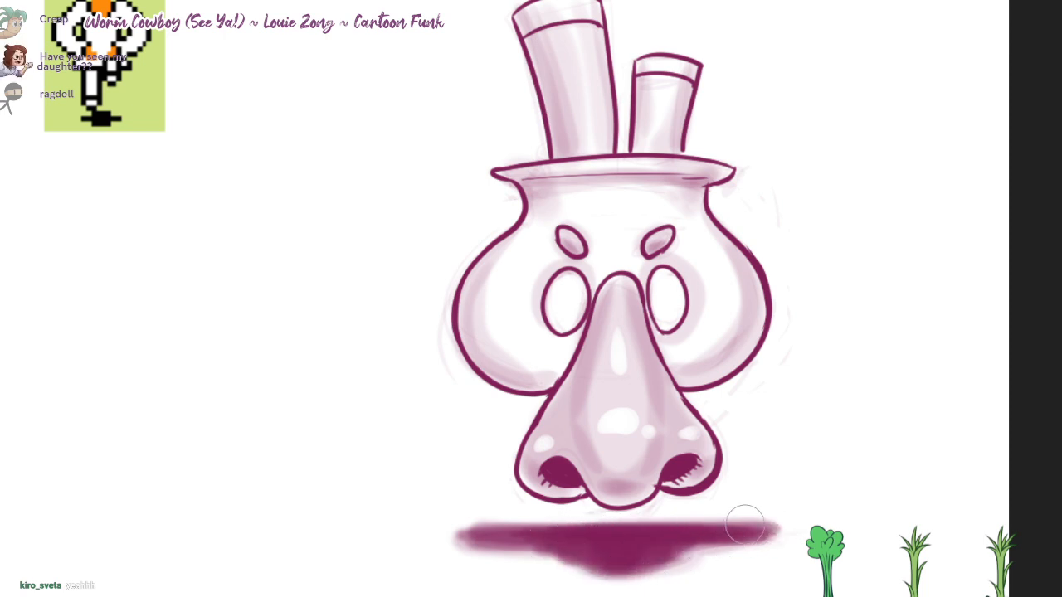
Step: Darken the lower outer curves of the right and left cheeks with deeper magenta shading
mouse_move(837, 408)
mouse_down()
mouse_move(831, 440)
mouse_move(849, 428)
mouse_up()
mouse_move(708, 391)
mouse_down()
mouse_move(753, 347)
mouse_move(689, 391)
mouse_move(759, 328)
mouse_up()
key(ctrl+z)
mouse_move(688, 391)
mouse_down()
mouse_move(765, 373)
mouse_move(773, 287)
mouse_move(776, 334)
mouse_move(687, 398)
mouse_up()
key(ctrl+z)
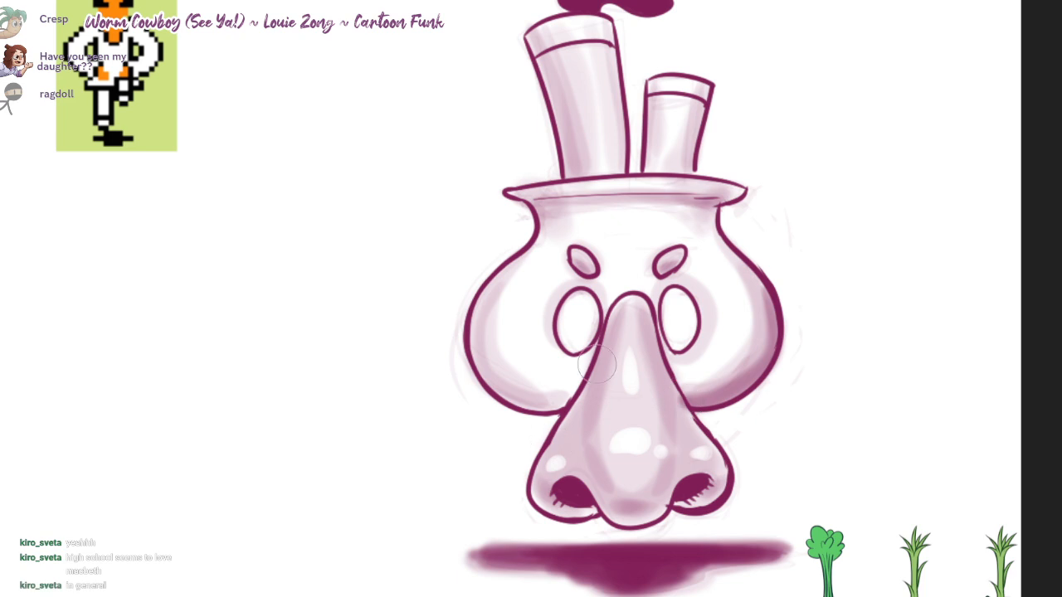
drag(477, 316, 503, 385)
key(ctrl+z)
mouse_move(481, 290)
mouse_down()
mouse_move(471, 333)
mouse_move(566, 401)
mouse_up()
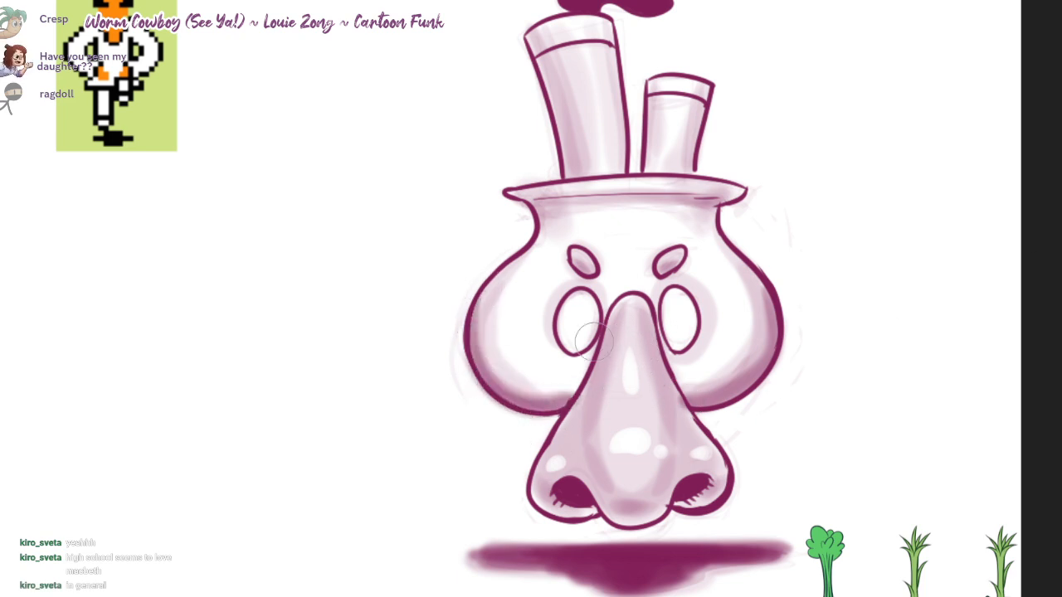
Step: Darken the shadows between the eyes and eyebrows and along the line on the rim
drag(594, 340, 567, 377)
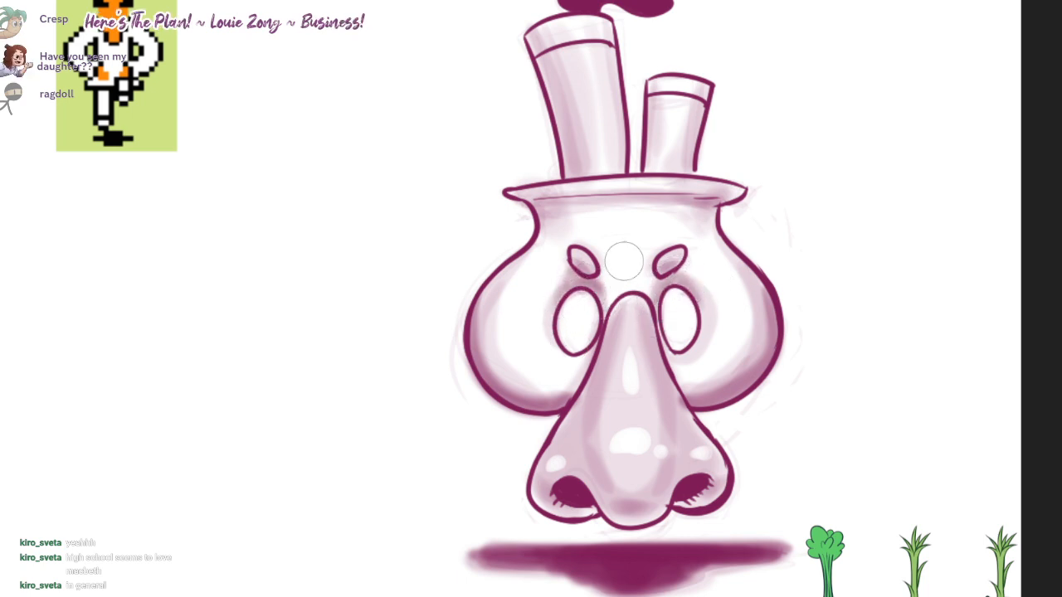
drag(710, 199, 535, 198)
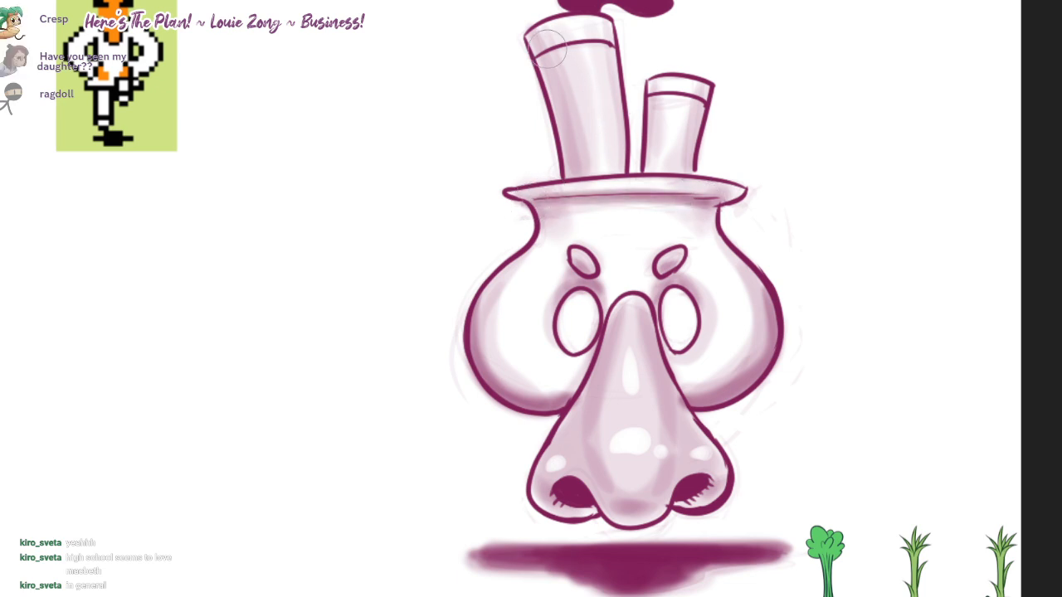
Step: Add a darker shadow just below the band line of both chimneys
mouse_move(551, 61)
mouse_down()
mouse_move(555, 102)
mouse_move(583, 160)
mouse_move(572, 55)
mouse_move(609, 48)
mouse_up()
key(ctrl+z)
drag(535, 64, 618, 51)
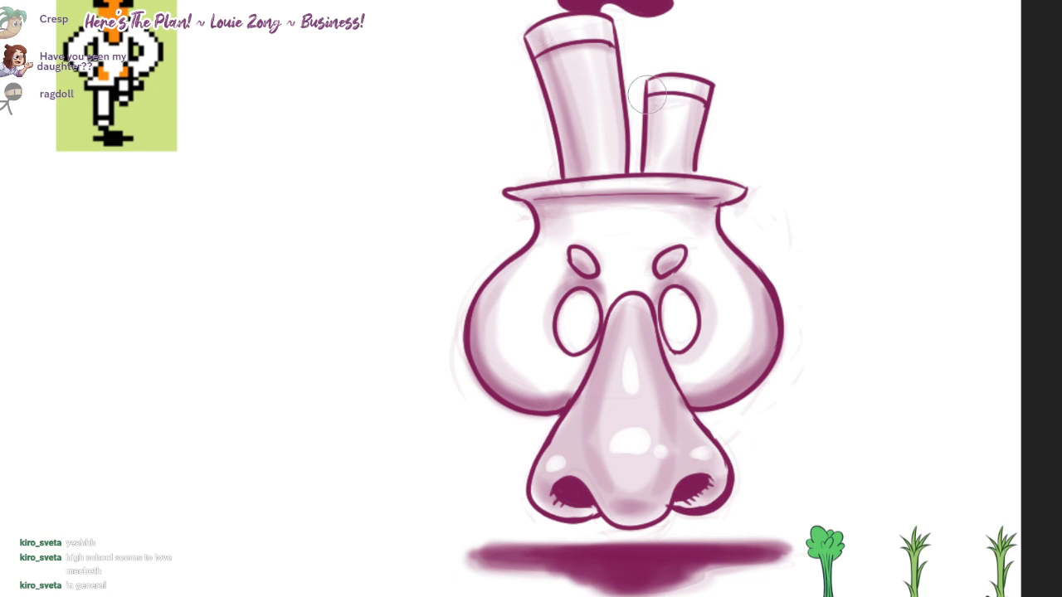
Step: Reshape the pointed left and right ends of the rim into rounded tips
drag(687, 50, 668, 89)
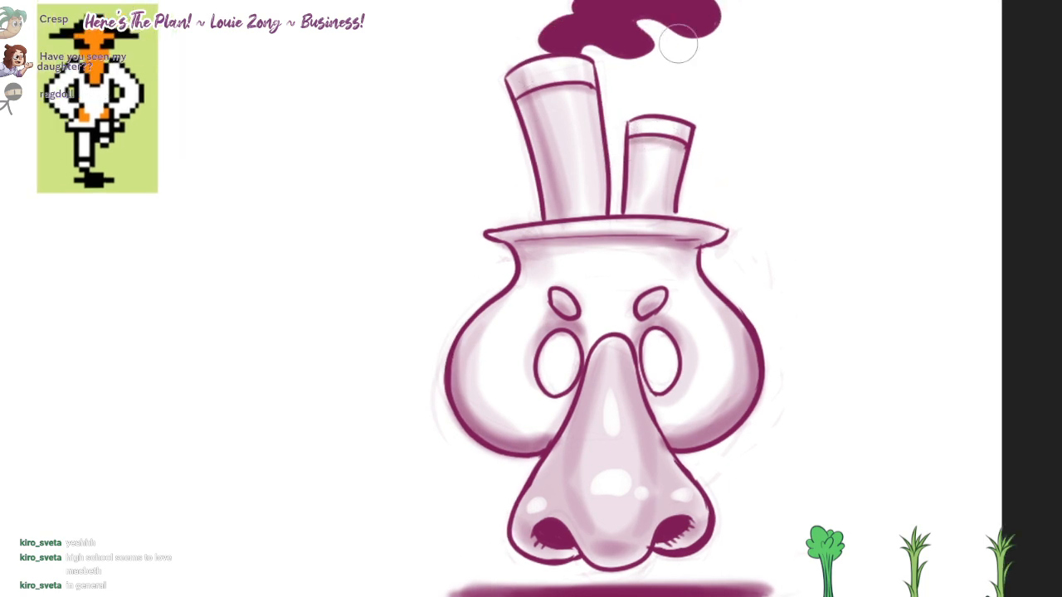
drag(698, 10, 709, 4)
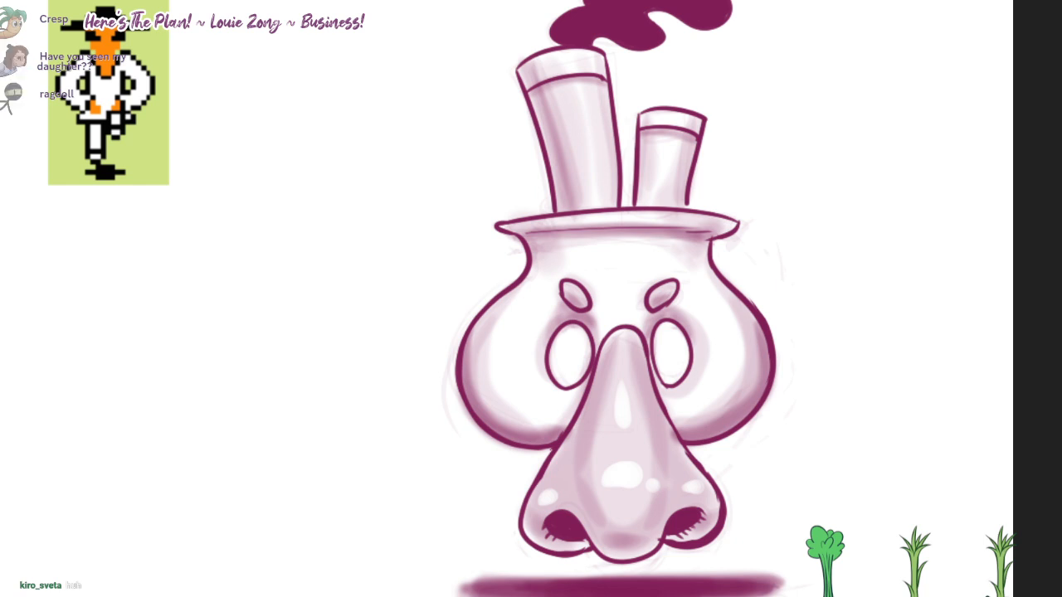
drag(815, 328, 709, 358)
key(ctrl+z)
mouse_move(733, 251)
mouse_down()
mouse_move(750, 218)
mouse_move(752, 228)
mouse_up()
drag(501, 218, 508, 224)
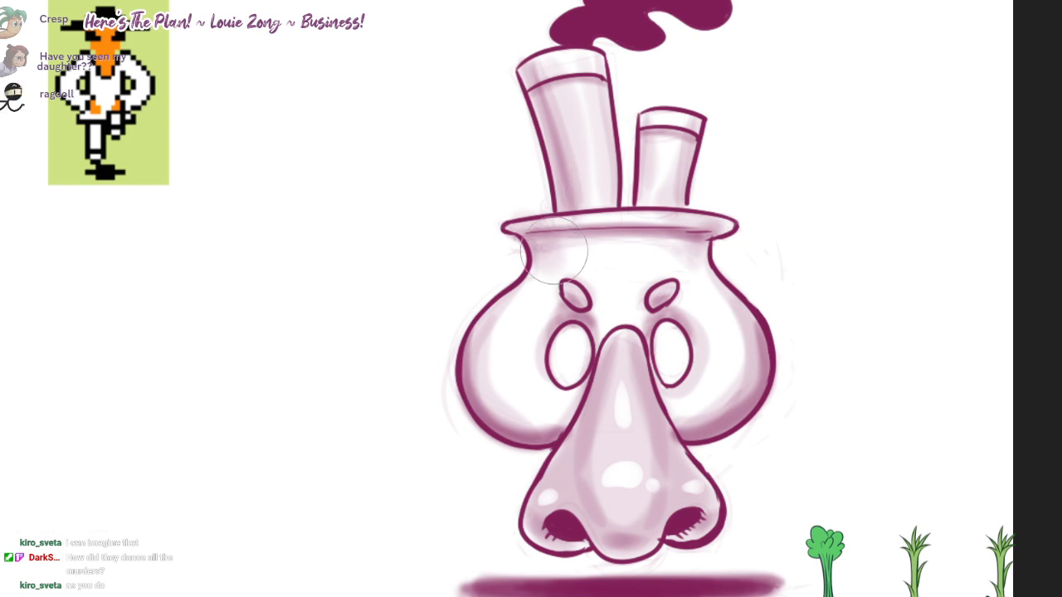
Step: Deepen the shading on the neck under the rim and on both cheeks with a large soft brush
mouse_move(533, 249)
mouse_down()
mouse_move(635, 231)
mouse_move(711, 236)
mouse_move(524, 249)
mouse_move(532, 235)
mouse_up()
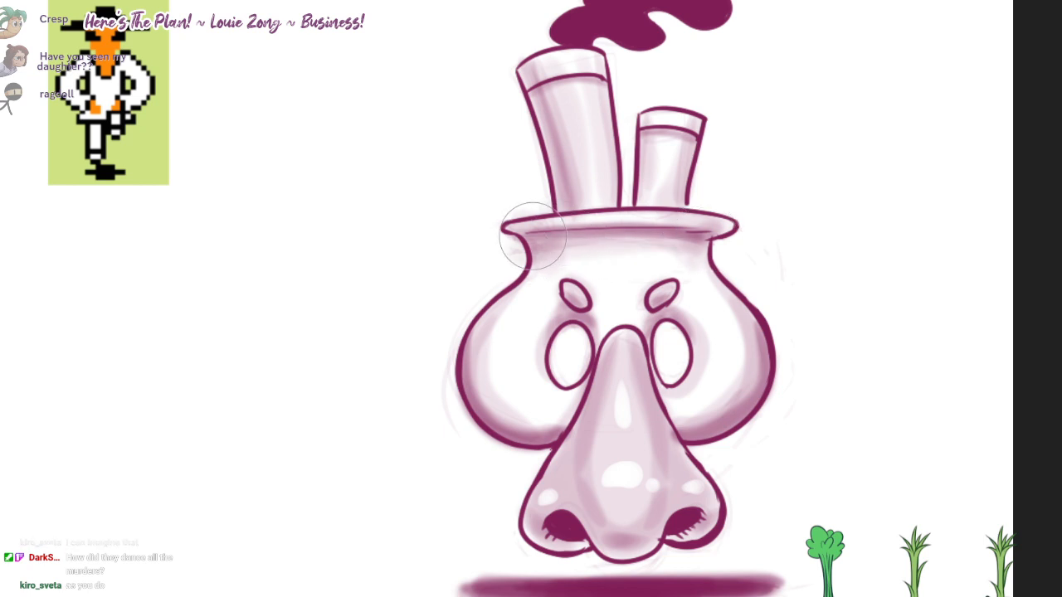
drag(725, 235, 663, 230)
drag(497, 285, 492, 393)
mouse_move(495, 319)
mouse_down()
mouse_move(532, 416)
mouse_move(584, 385)
mouse_up()
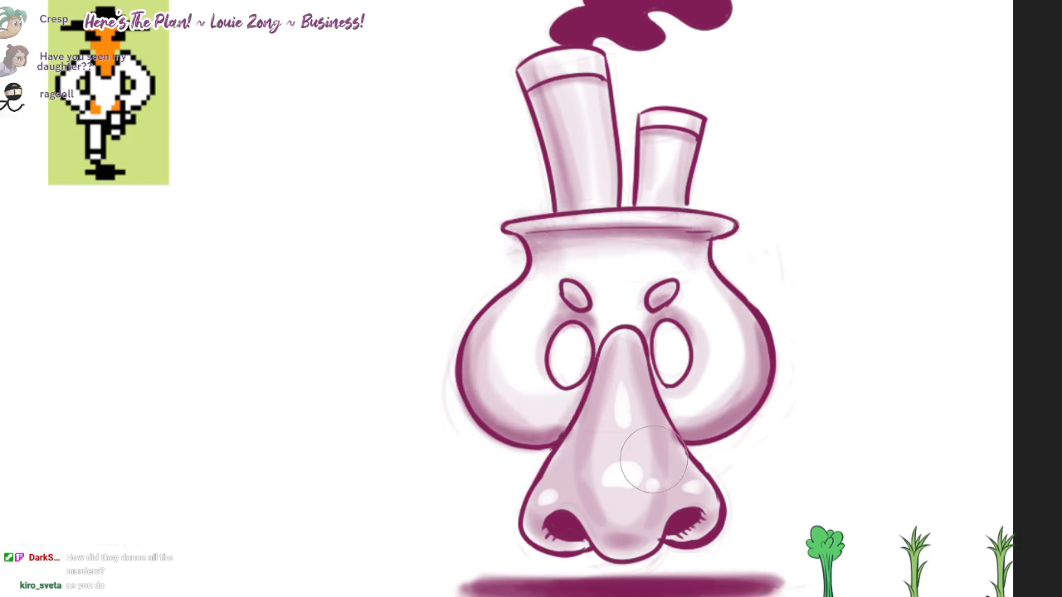
drag(670, 417, 744, 318)
key(ctrl+z)
mouse_move(721, 369)
mouse_down()
mouse_move(669, 409)
mouse_move(653, 486)
mouse_up()
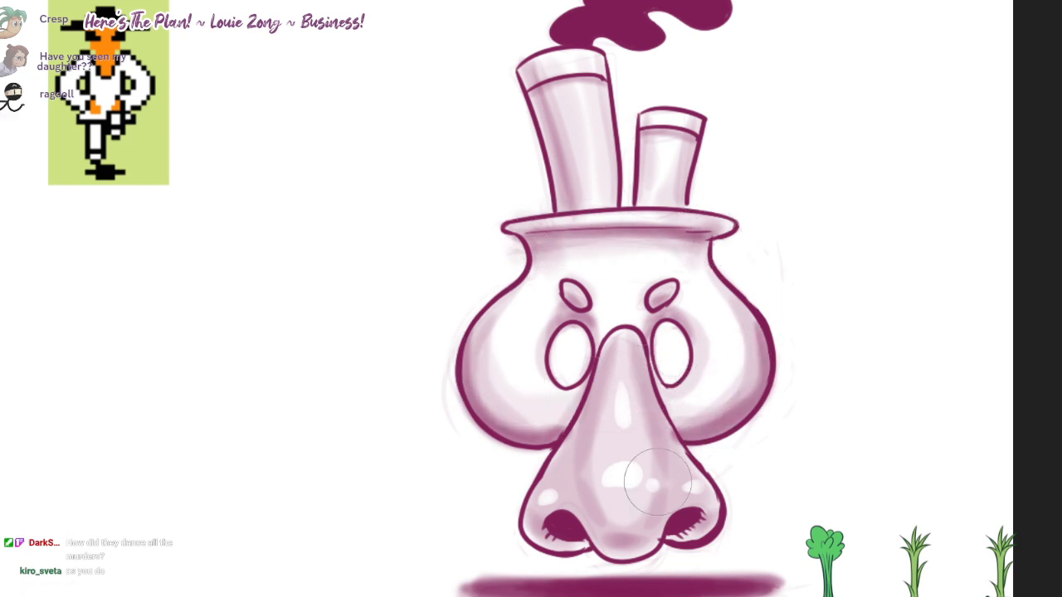
Step: Deepen the soft shading along the nose's bridge and sides, beneath its tip and around both nostrils
drag(636, 374, 628, 484)
drag(645, 406, 670, 469)
mouse_move(632, 532)
mouse_down()
mouse_move(604, 536)
mouse_move(577, 494)
mouse_move(597, 448)
mouse_move(548, 510)
mouse_move(676, 501)
mouse_move(692, 481)
mouse_move(639, 493)
mouse_move(622, 531)
mouse_move(611, 505)
mouse_move(576, 550)
mouse_up()
drag(706, 531, 688, 519)
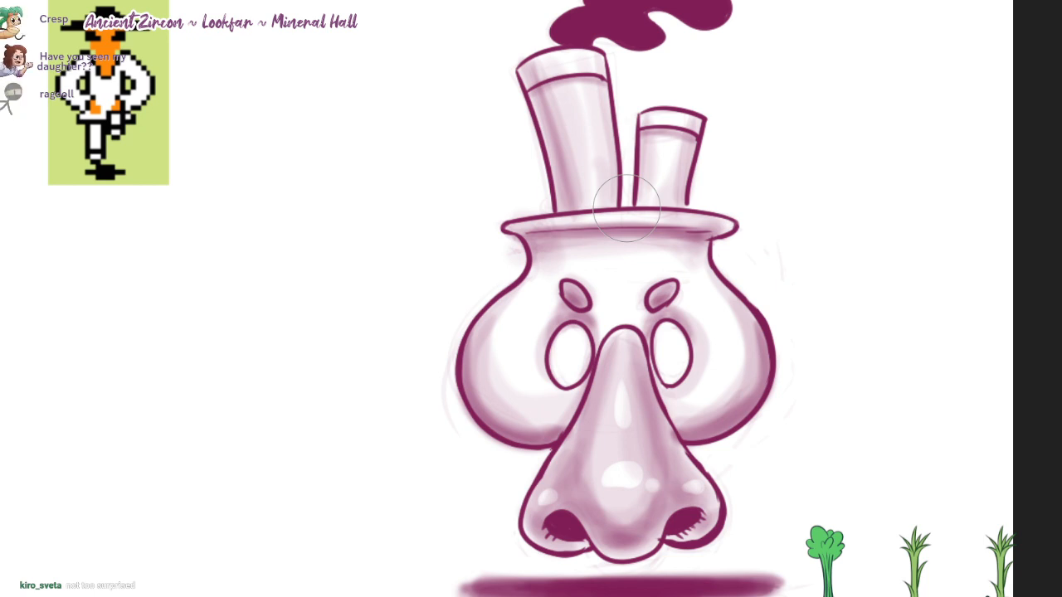
scroll(880, 265, down, 1)
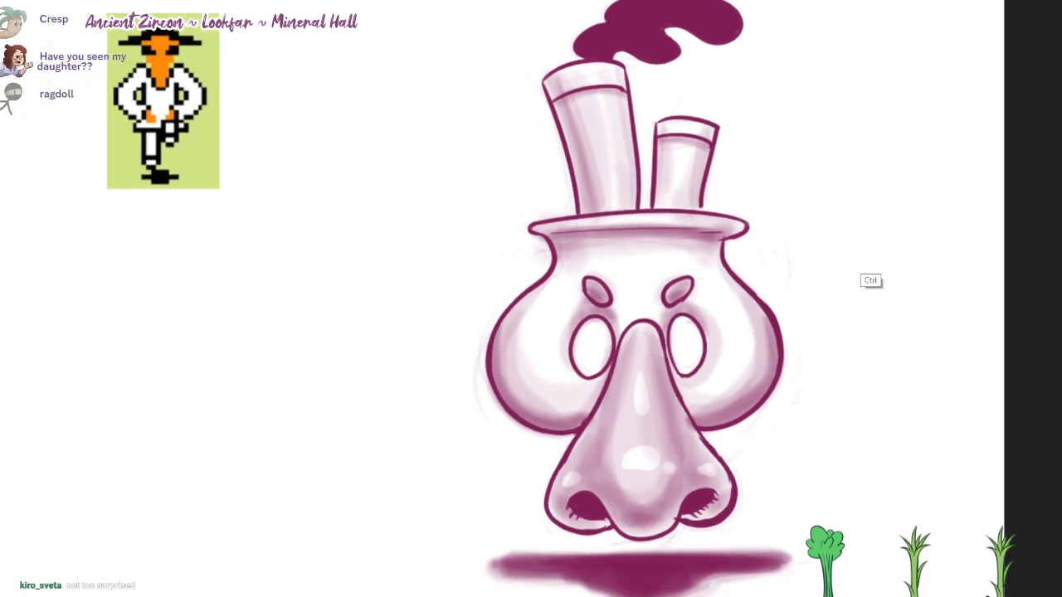
scroll(881, 266, down, 5)
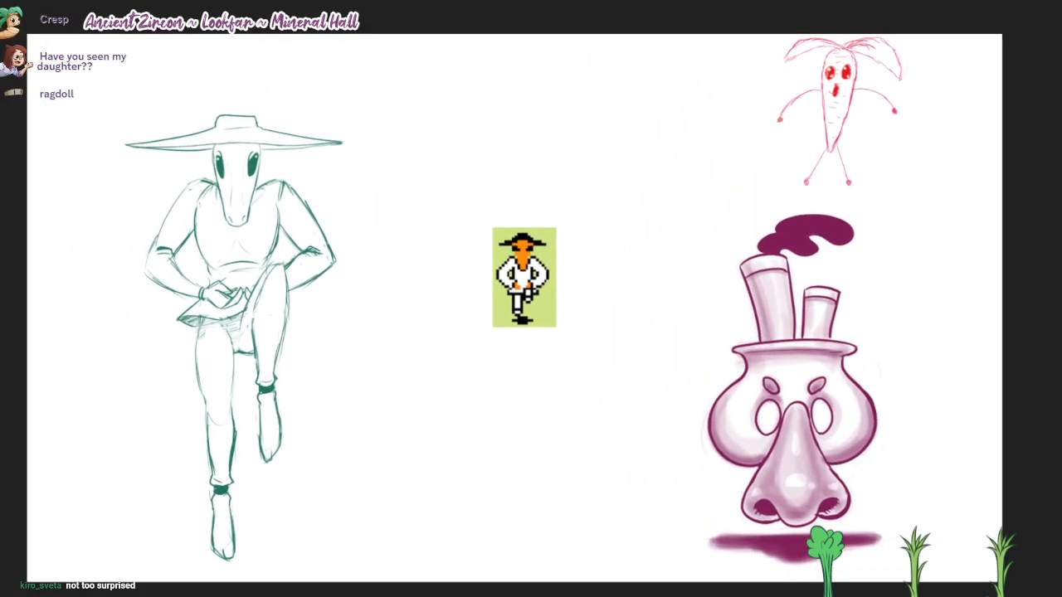
scroll(881, 402, up, 1)
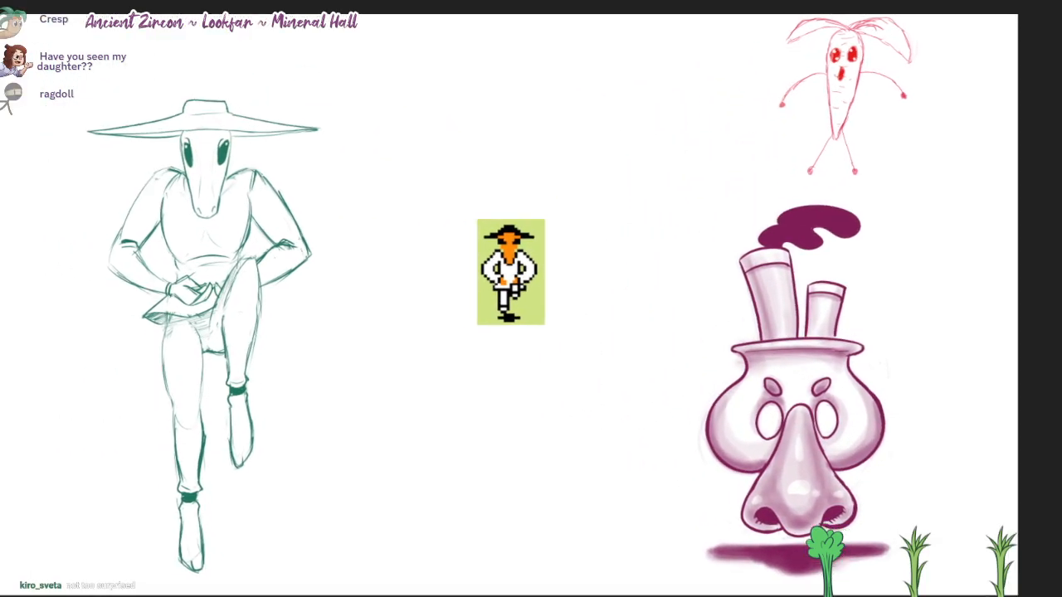
drag(912, 284, 954, 273)
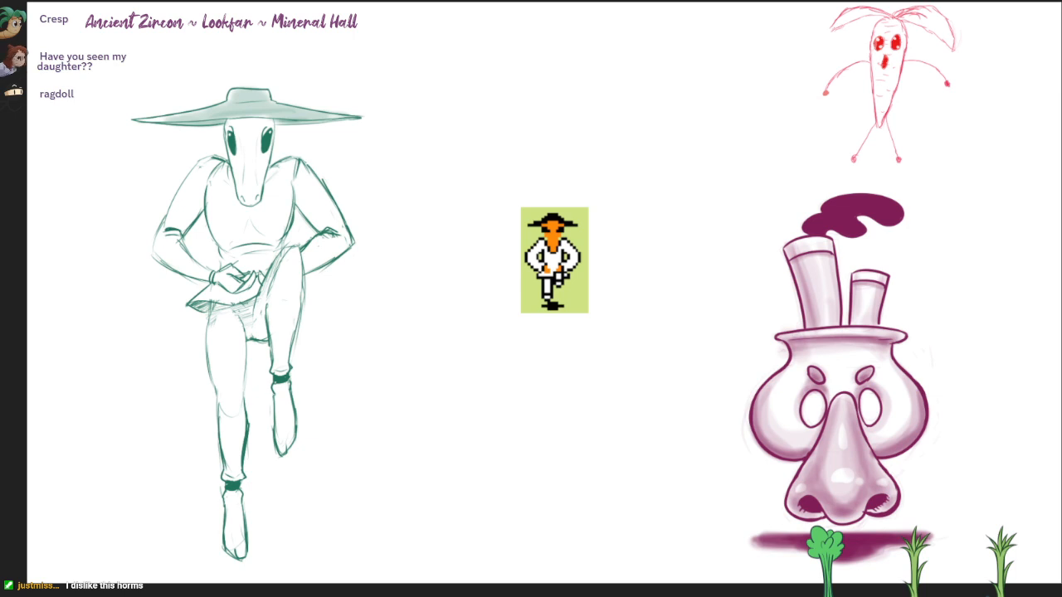
key(ctrl+t)
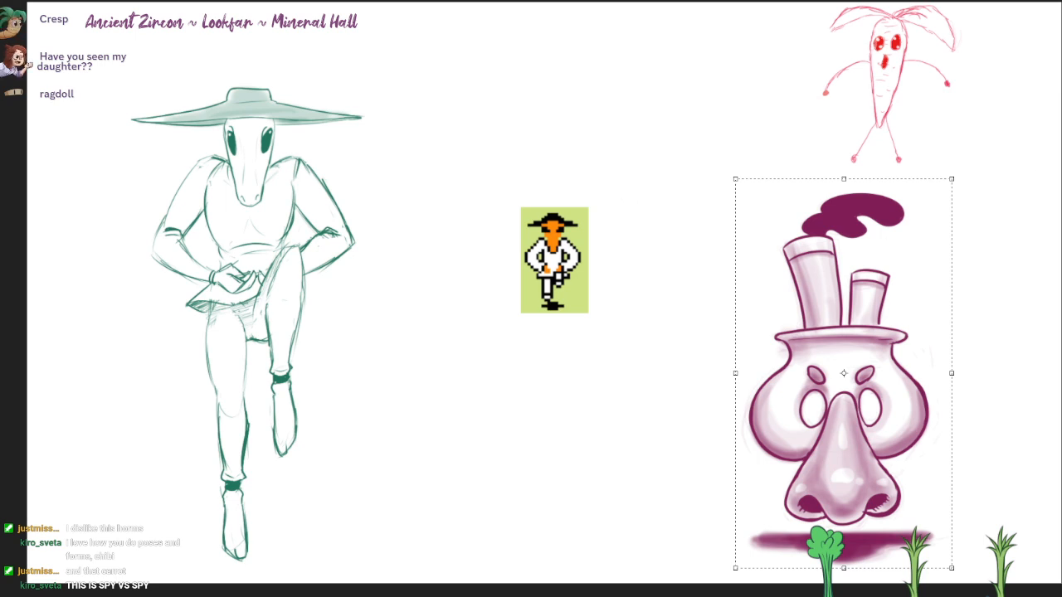
key(Return)
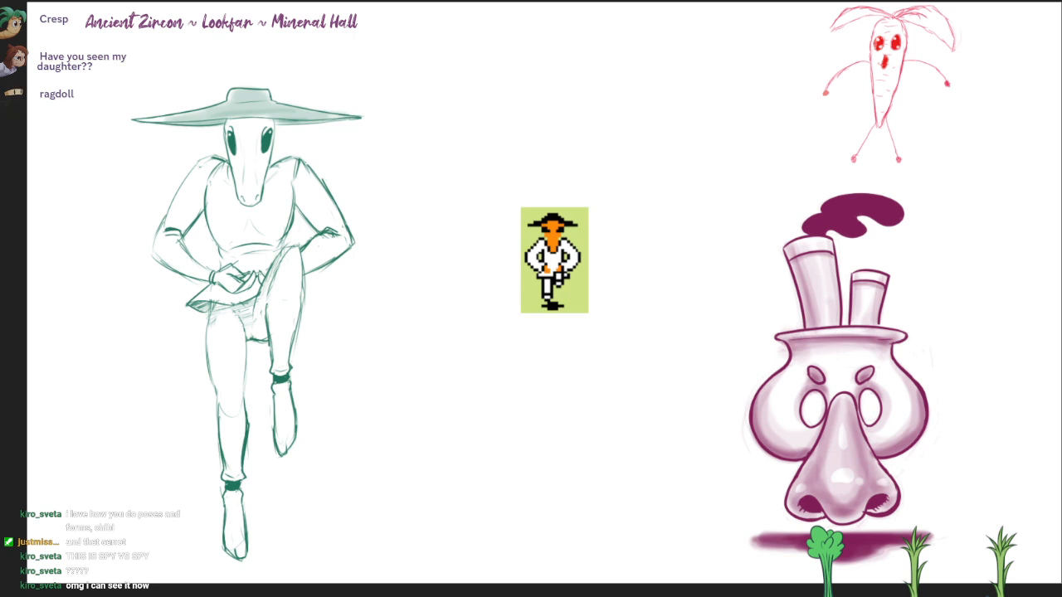
Step: Rotate the pot-headed character upside down and turn it back upright
key(v)
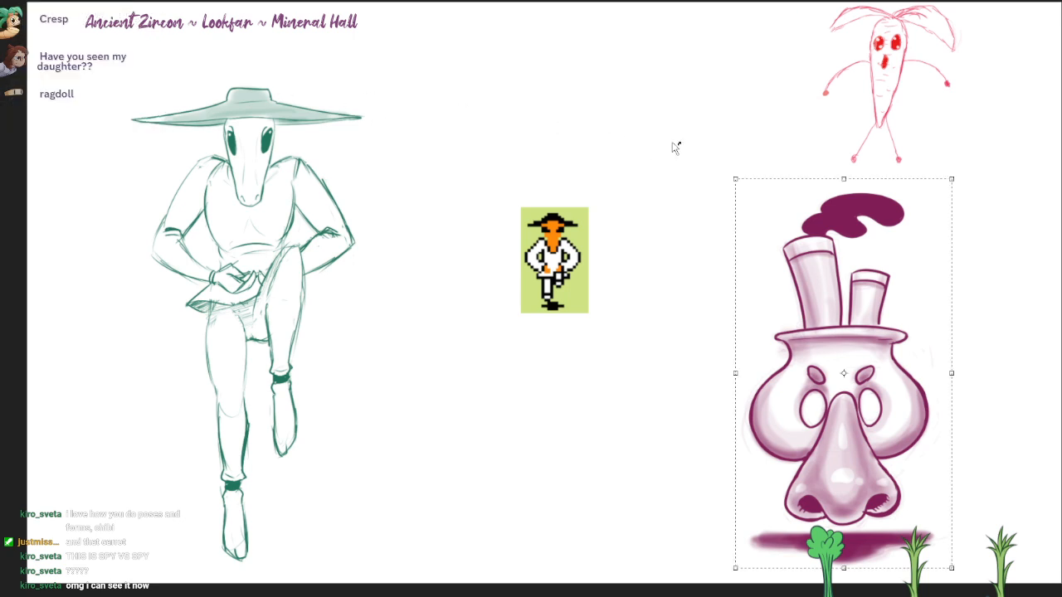
mouse_move(971, 178)
mouse_down()
mouse_move(1019, 368)
mouse_move(739, 584)
mouse_up()
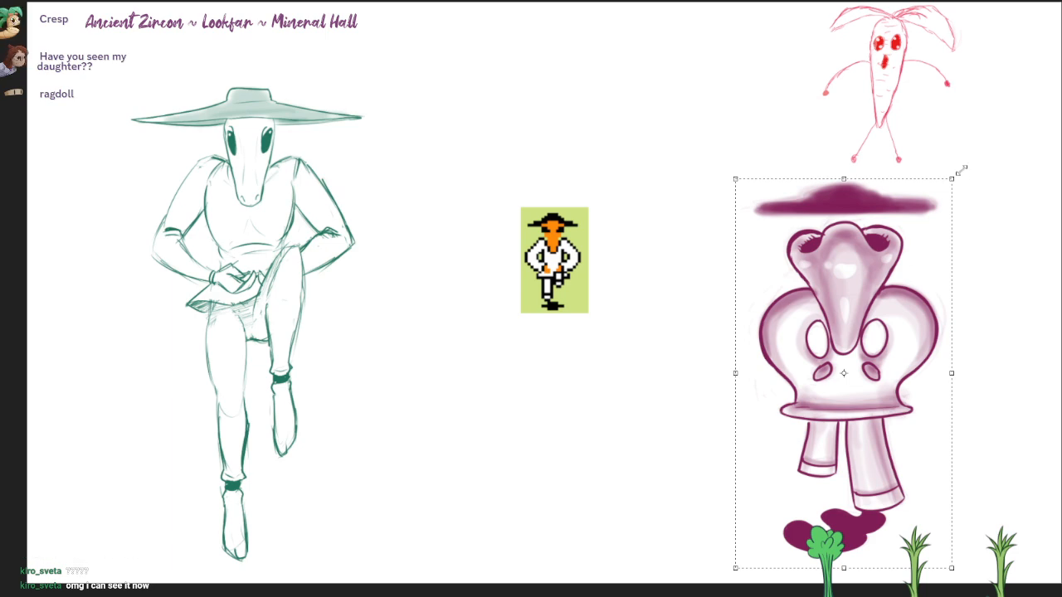
mouse_move(971, 166)
mouse_down()
mouse_move(782, 576)
mouse_move(694, 578)
mouse_move(703, 581)
mouse_up()
key(Return)
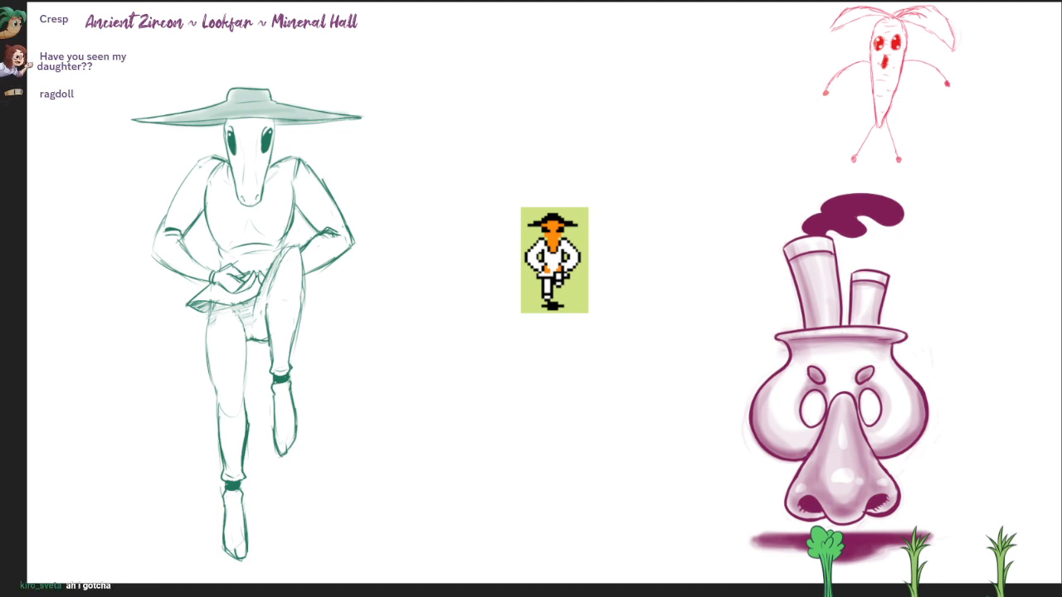
Step: Try flipping the pot-headed character drawing vertically
drag(695, 285, 687, 290)
scroll(690, 291, up, 1)
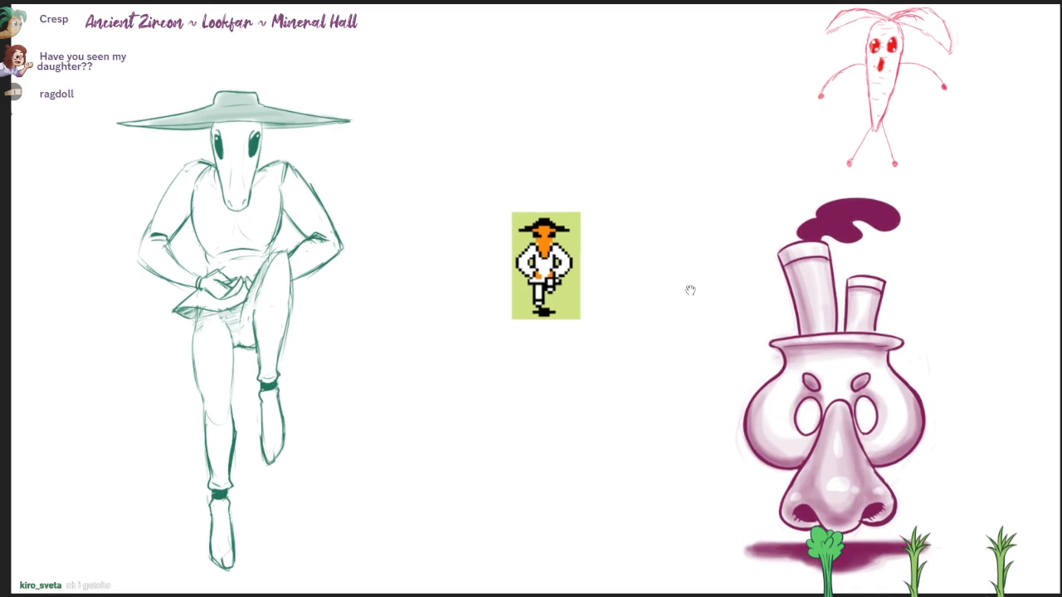
scroll(692, 291, up, 2)
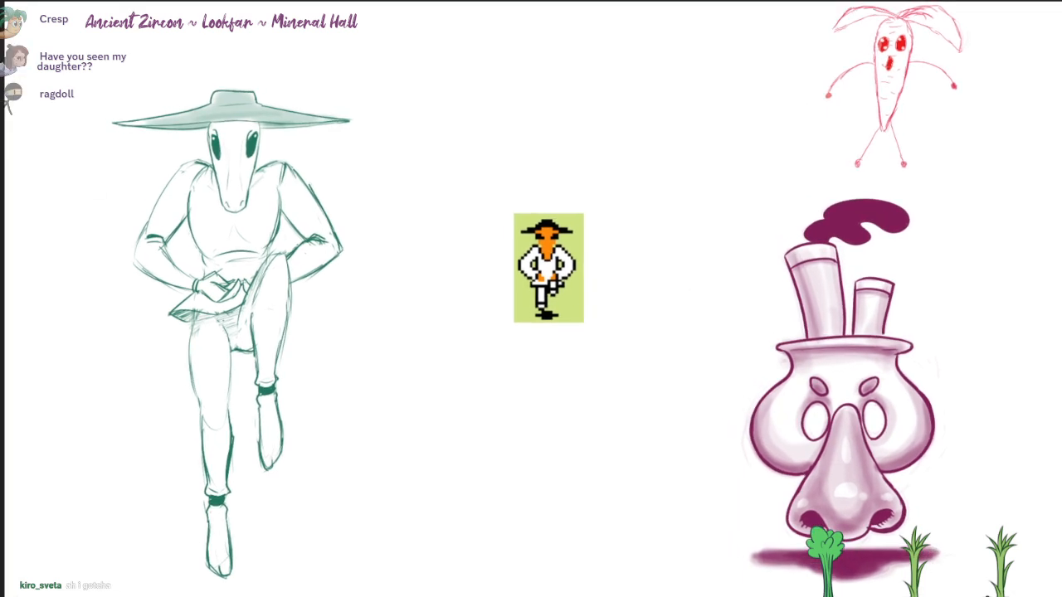
key(ctrl+t)
drag(851, 189, 862, 586)
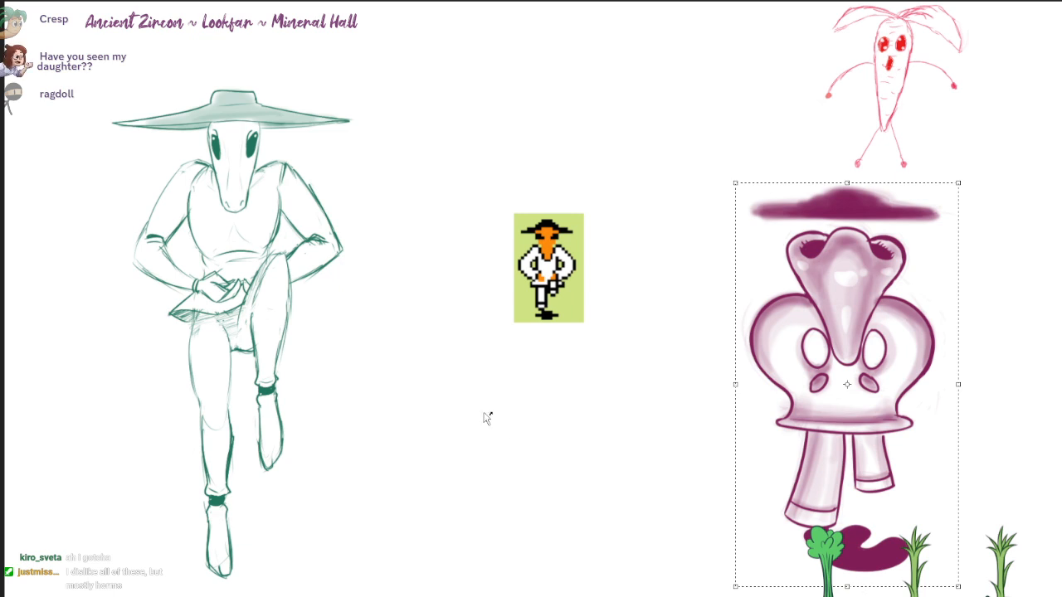
key(Escape)
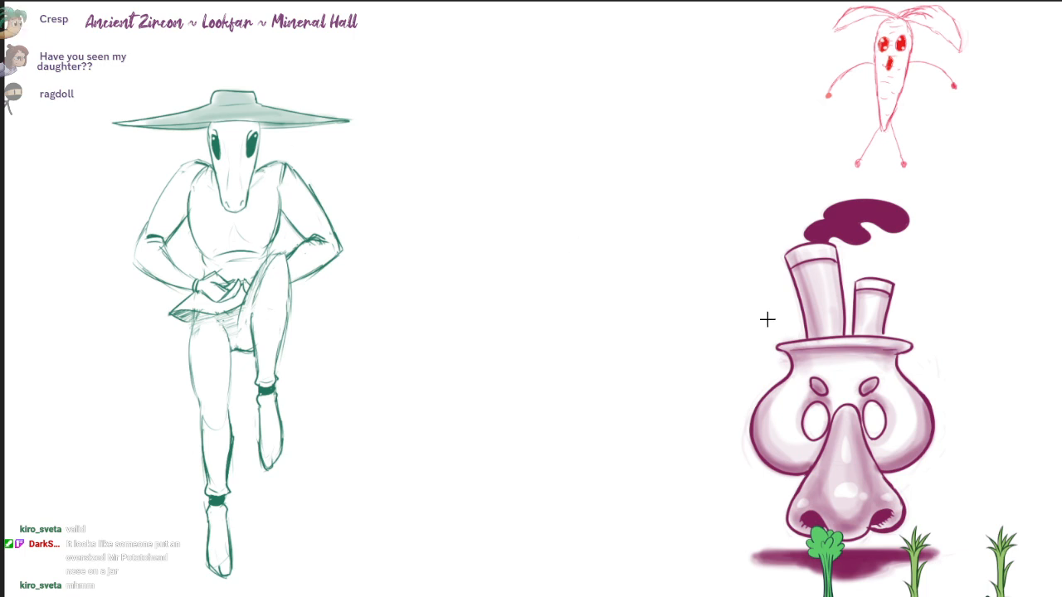
Step: Delete the layers holding the pot-headed character, the hatted figure and the carrot sketch
key(Delete)
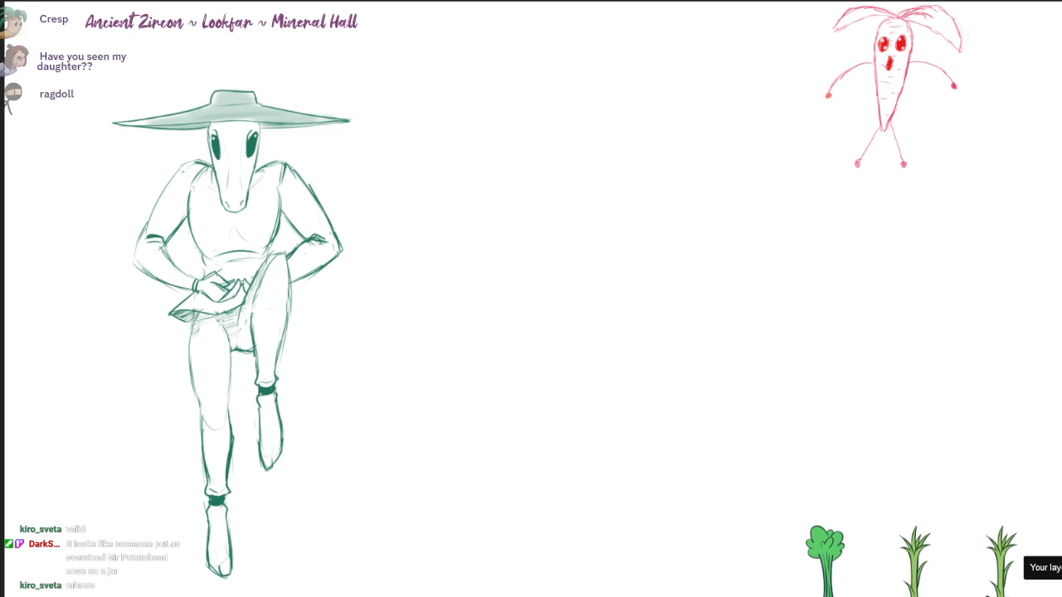
key(Delete)
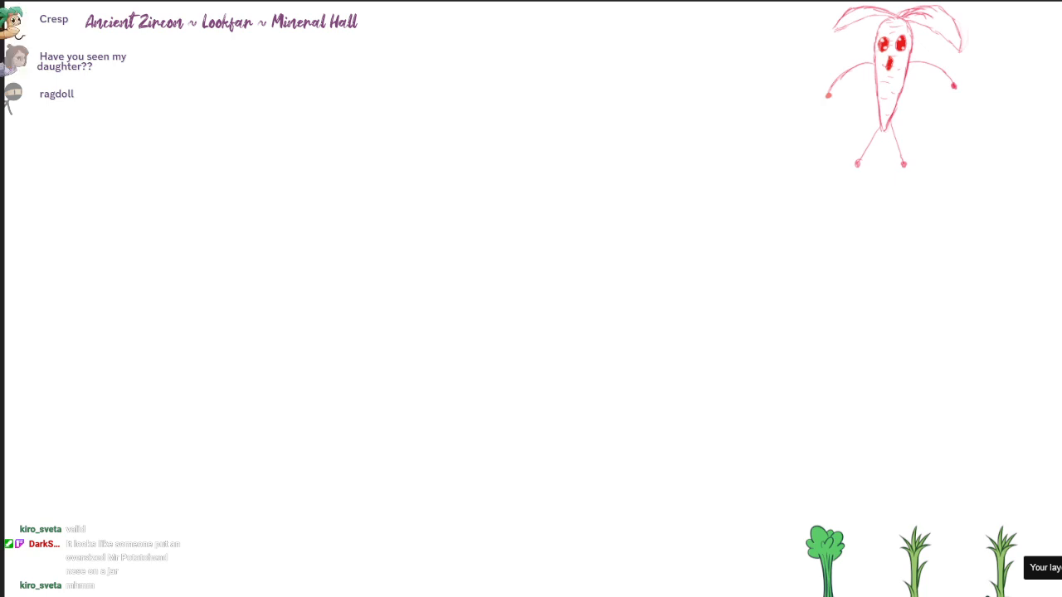
key(Delete)
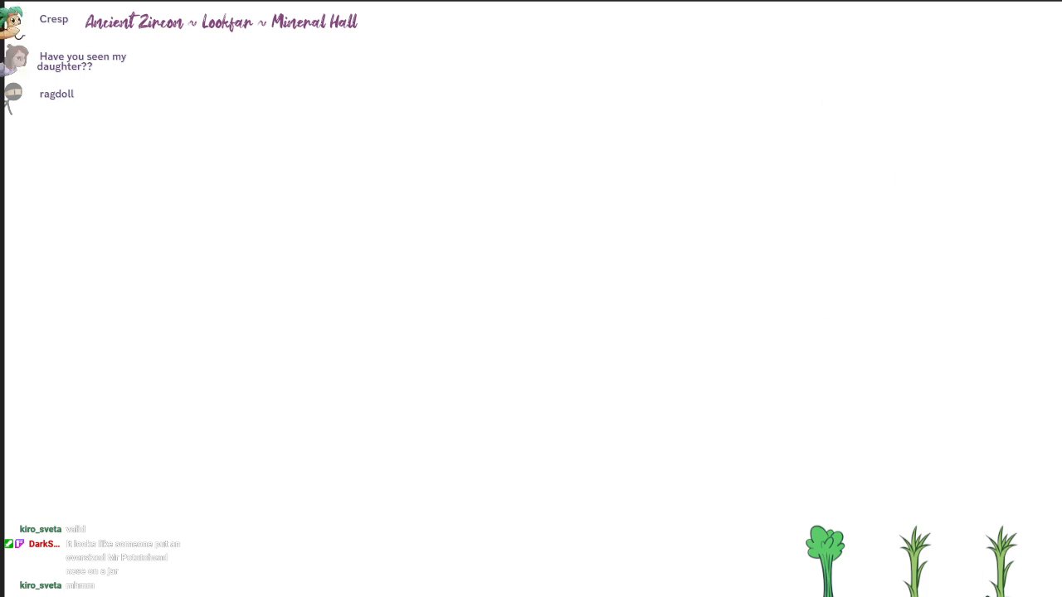
Step: Bring the Discord window over the canvas to view the shared cartoon bomb image, and move it away
drag(738, 0, 682, 7)
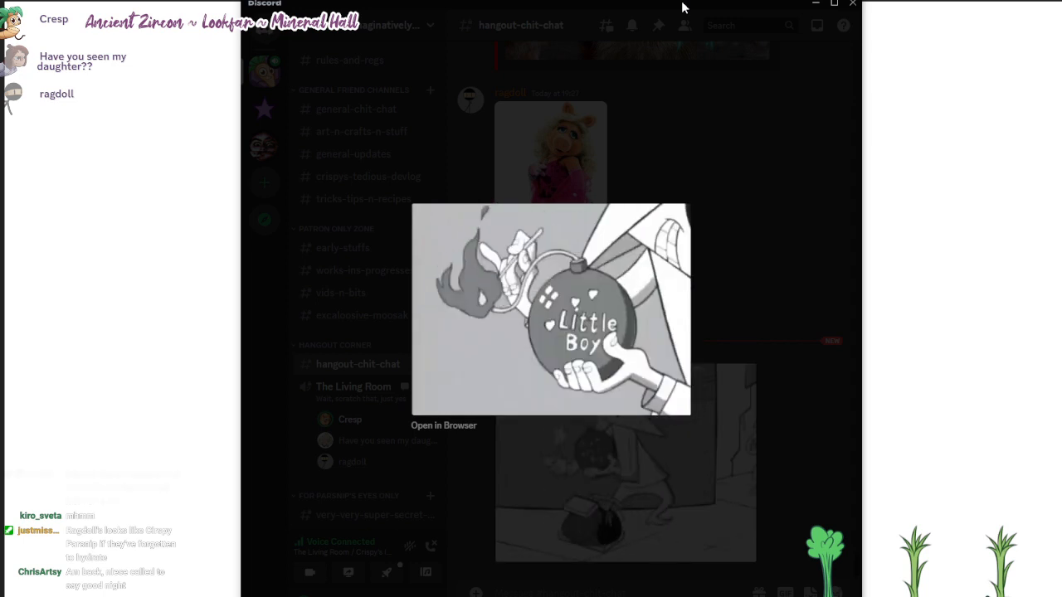
drag(682, 7, 682, 0)
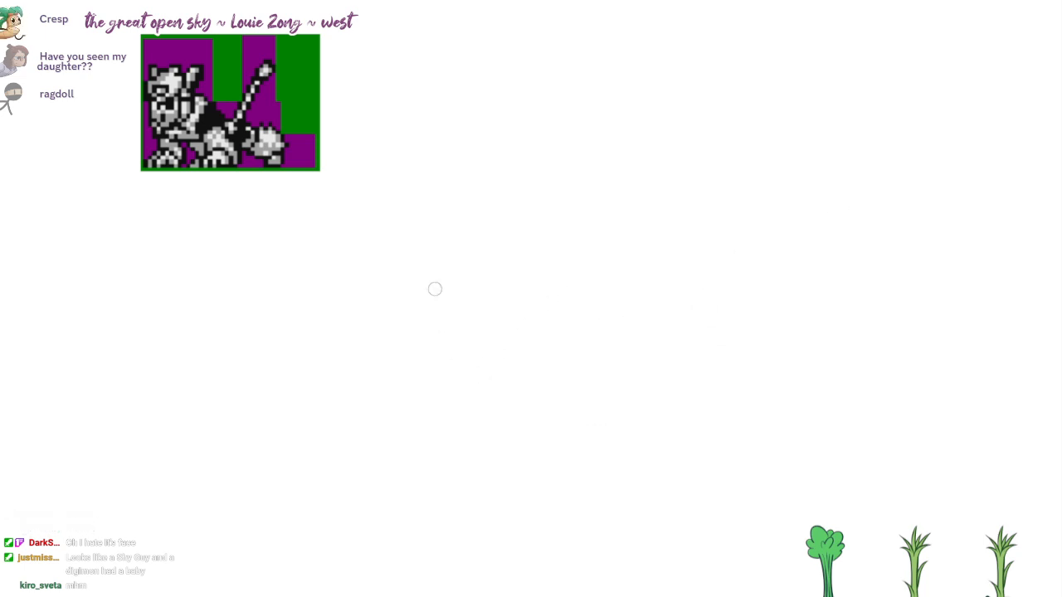
Step: Sketch a round head with an inner oval mask, a vertical centre line and a small mouth mark beside the tiger sprite reference
mouse_move(583, 249)
mouse_down()
mouse_move(504, 257)
mouse_move(589, 320)
mouse_up()
mouse_move(539, 248)
mouse_down()
mouse_move(587, 338)
mouse_move(511, 394)
mouse_up()
mouse_move(540, 251)
mouse_down()
mouse_move(554, 418)
mouse_move(512, 329)
mouse_up()
key(ctrl+z)
key(ctrl+z)
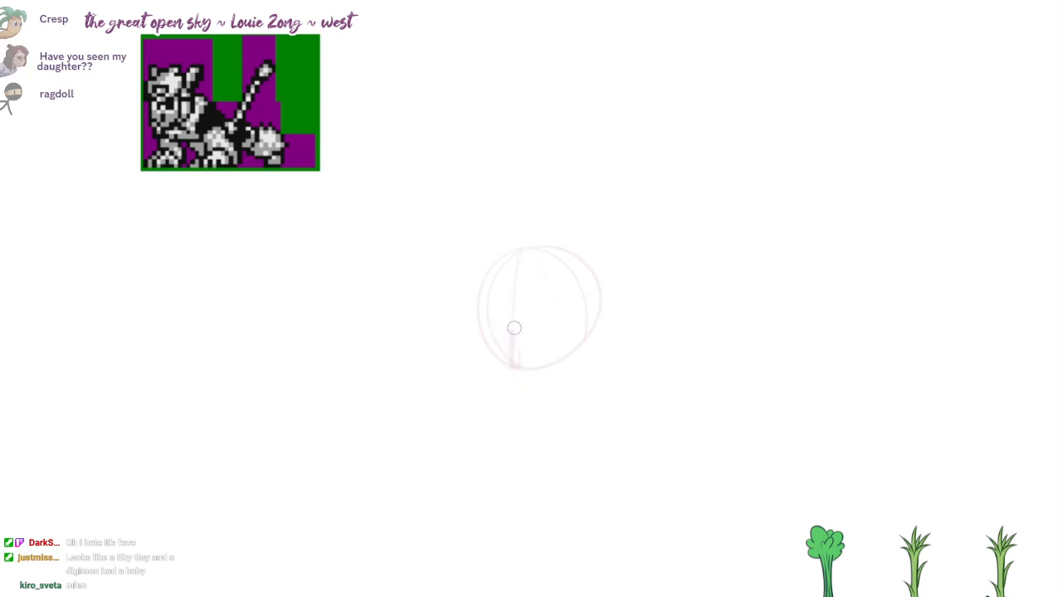
drag(634, 403, 600, 392)
mouse_move(595, 391)
mouse_down()
mouse_move(584, 385)
mouse_move(596, 376)
mouse_up()
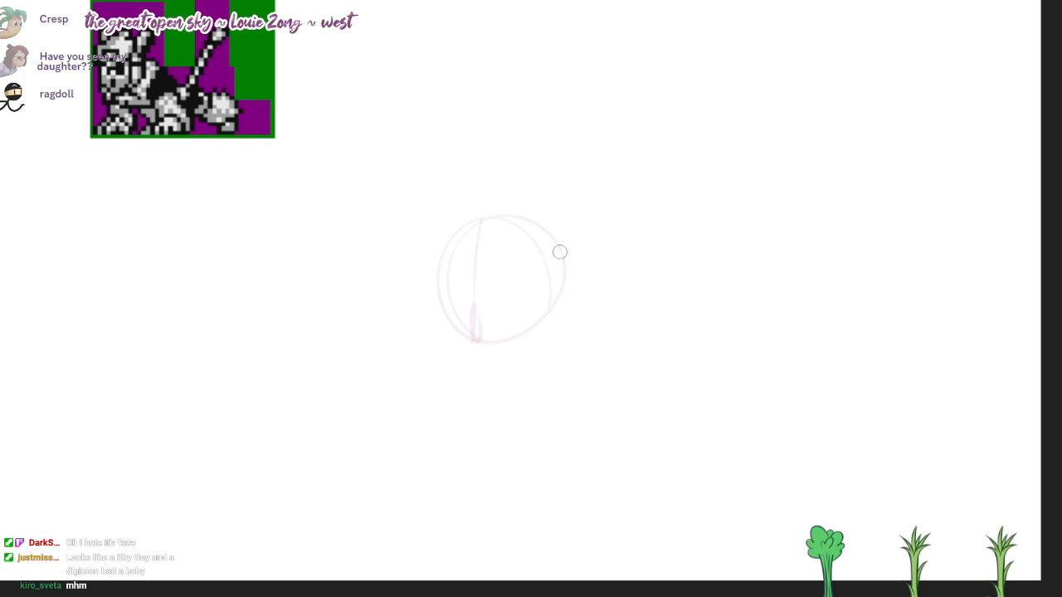
Step: Sketch the side of the hood, the jaw and neck lines, and a rounded shoulder behind the head
drag(440, 276, 459, 375)
mouse_move(557, 298)
mouse_down()
mouse_move(489, 370)
mouse_move(619, 311)
mouse_up()
drag(585, 368, 651, 355)
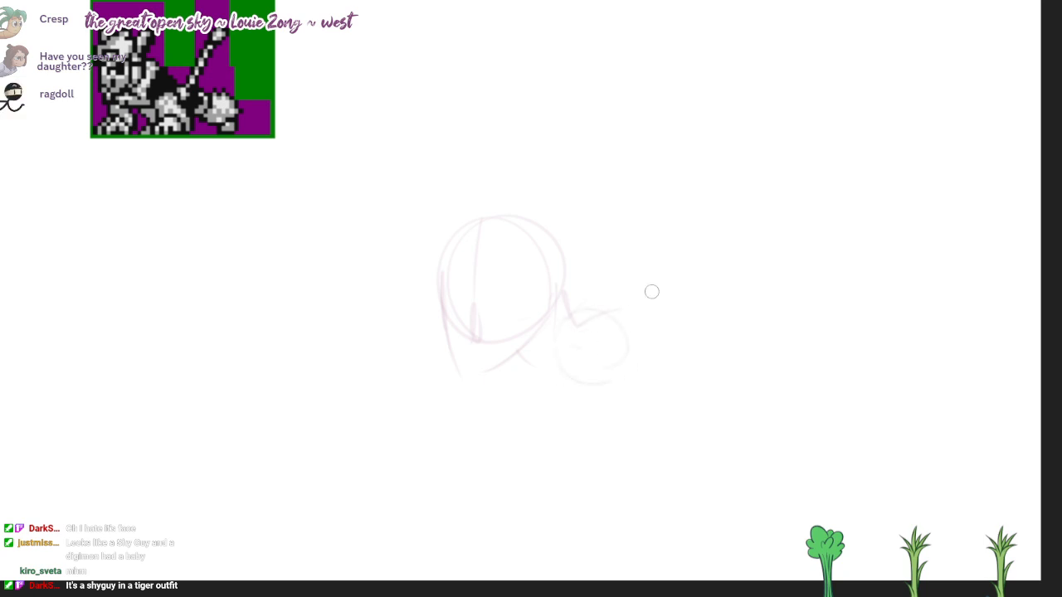
Step: Rough in the two spread front legs and the chest lines under the head
drag(558, 336, 647, 514)
drag(653, 319, 695, 462)
drag(484, 360, 452, 525)
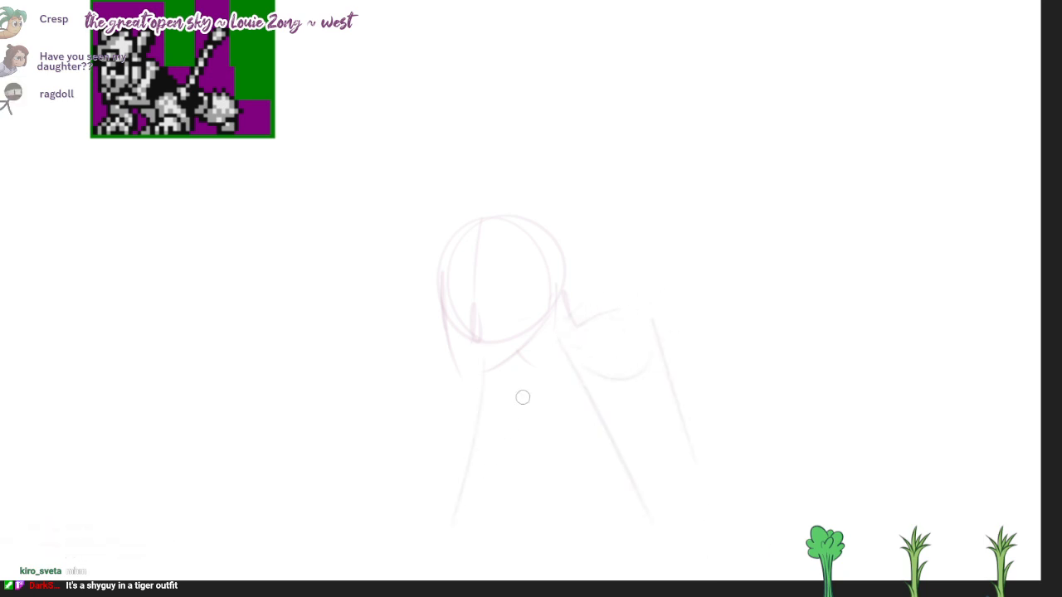
drag(549, 399, 469, 540)
drag(503, 353, 522, 412)
mouse_move(488, 370)
mouse_down()
mouse_move(526, 415)
mouse_move(567, 399)
mouse_up()
mouse_move(517, 351)
mouse_down()
mouse_move(600, 417)
mouse_move(585, 393)
mouse_up()
Step: Sketch the sloping back and belly, the rounded hip and a hind leg stretched out behind it
drag(608, 291, 821, 389)
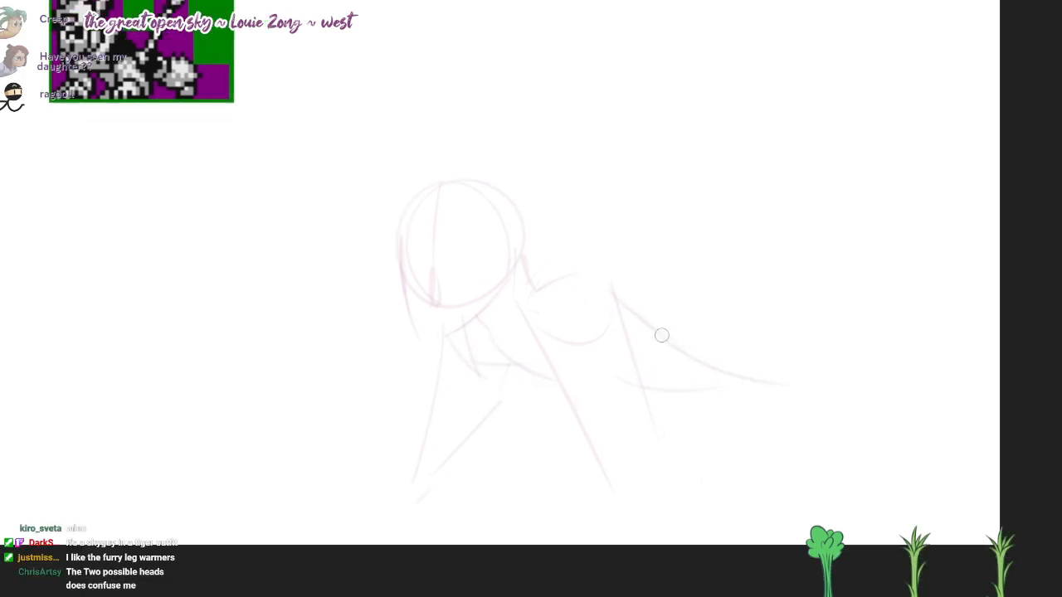
mouse_move(661, 334)
mouse_down()
mouse_move(744, 387)
mouse_move(666, 344)
mouse_move(728, 343)
mouse_up()
drag(864, 387, 842, 365)
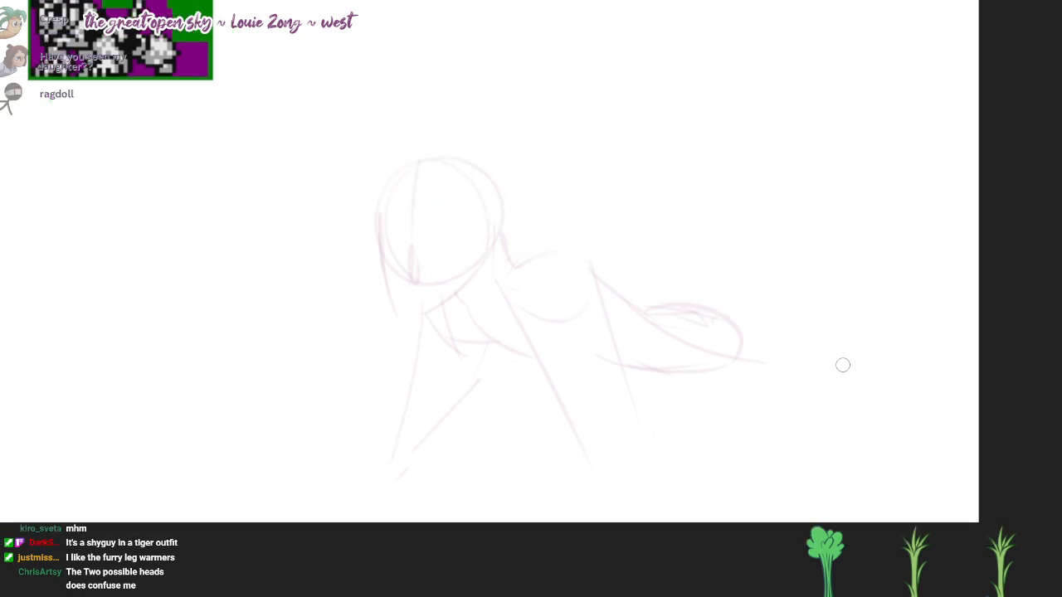
drag(735, 322, 882, 404)
key(ctrl+z)
drag(723, 322, 890, 420)
drag(721, 390, 874, 442)
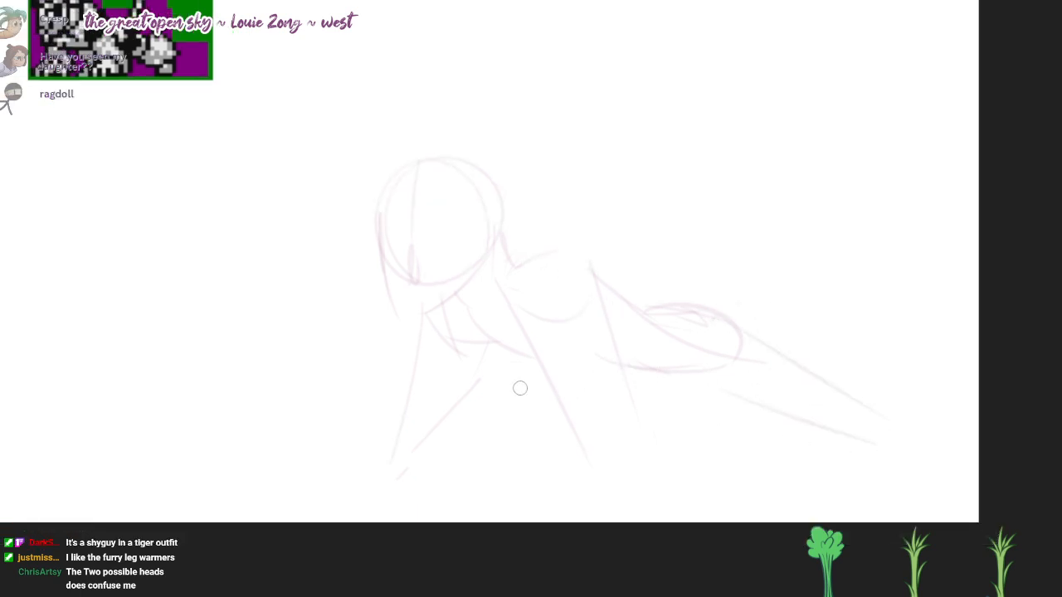
Step: Sketch the remaining leg beneath the chest with its foot, and add rounded paws to both front legs
drag(531, 363, 542, 455)
mouse_move(522, 367)
mouse_down()
mouse_move(537, 444)
mouse_move(597, 489)
mouse_up()
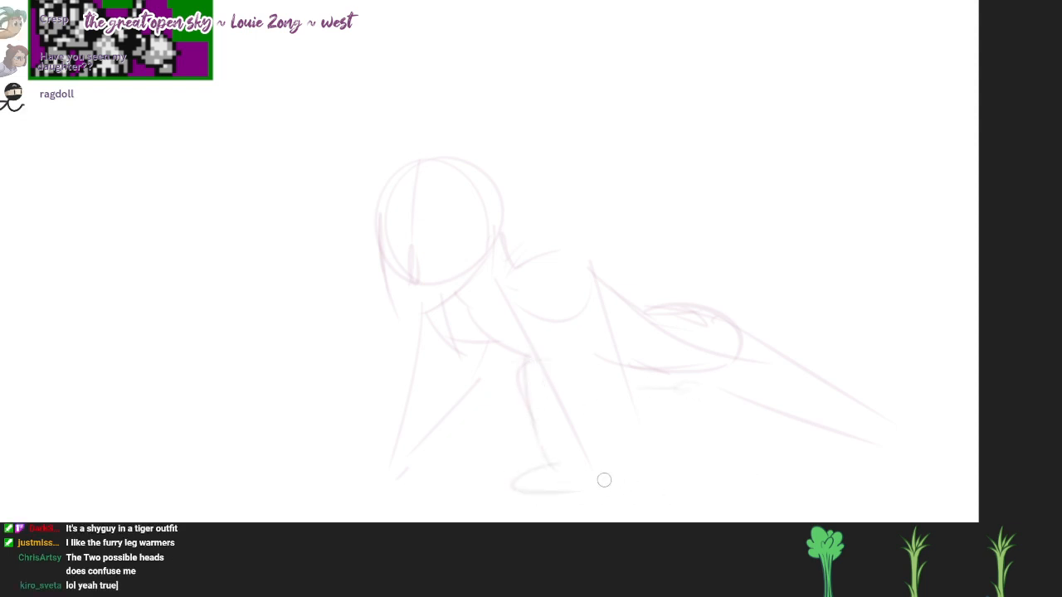
mouse_move(675, 482)
mouse_down()
mouse_move(612, 481)
mouse_move(625, 474)
mouse_up()
mouse_move(617, 489)
mouse_down()
mouse_move(711, 489)
mouse_move(701, 497)
mouse_up()
key(ctrl+z)
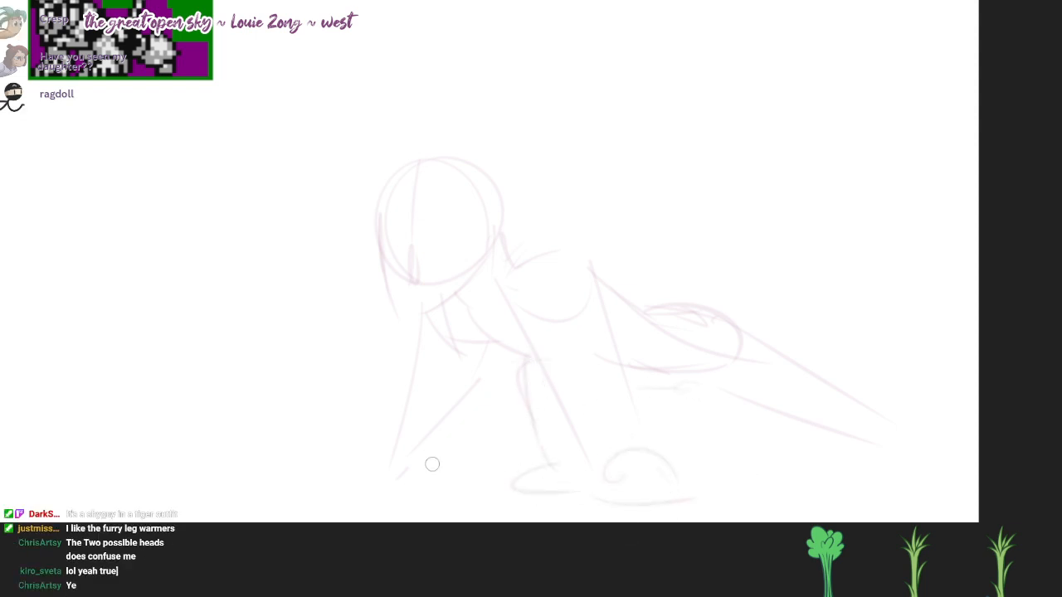
mouse_move(393, 464)
mouse_down()
mouse_move(312, 485)
mouse_move(402, 486)
mouse_move(352, 485)
mouse_up()
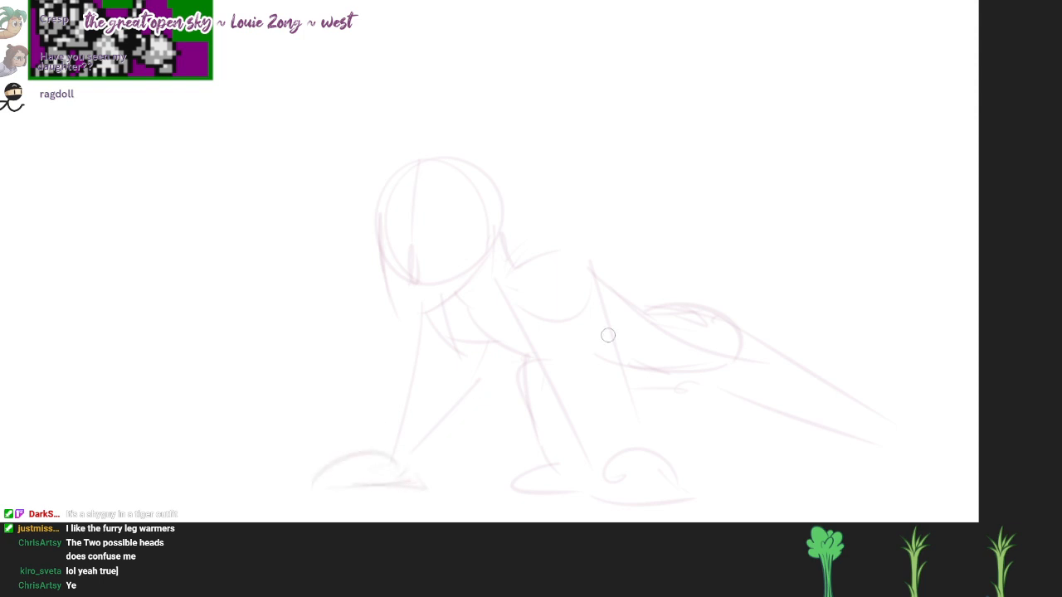
Step: Sketch a long tail curving up from the hip and ending in a jagged tuft
drag(811, 207, 805, 230)
mouse_move(645, 317)
mouse_down()
mouse_move(803, 148)
mouse_move(836, 163)
mouse_move(772, 171)
mouse_move(782, 180)
mouse_up()
mouse_move(782, 180)
mouse_down()
mouse_move(753, 210)
mouse_move(698, 325)
mouse_move(688, 304)
mouse_up()
Step: Draw two round eyes with dark pupils and a filled oval mouth on the mask
drag(576, 397, 595, 390)
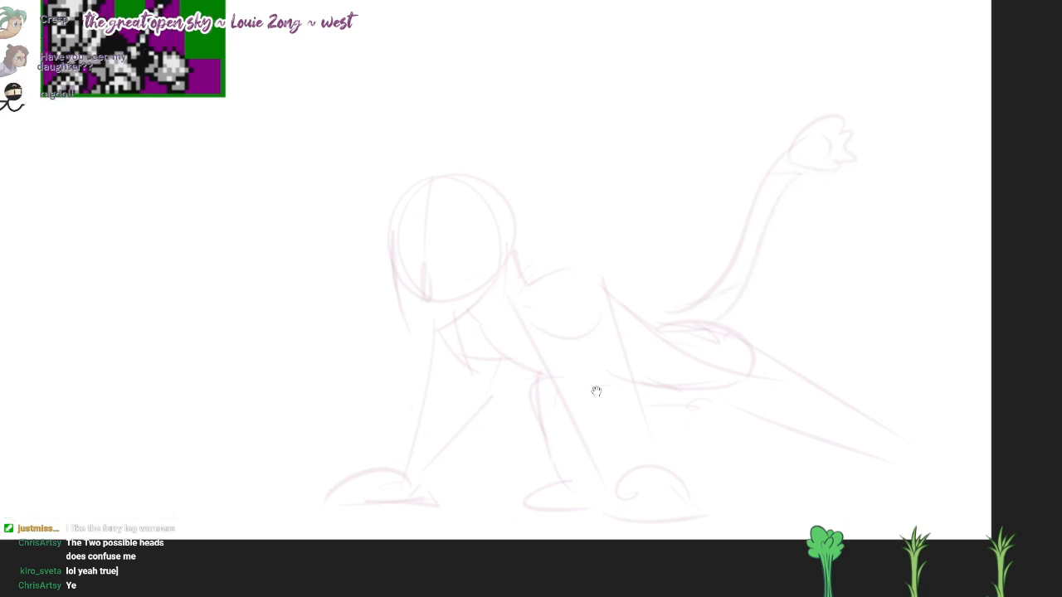
scroll(596, 391, up, 1)
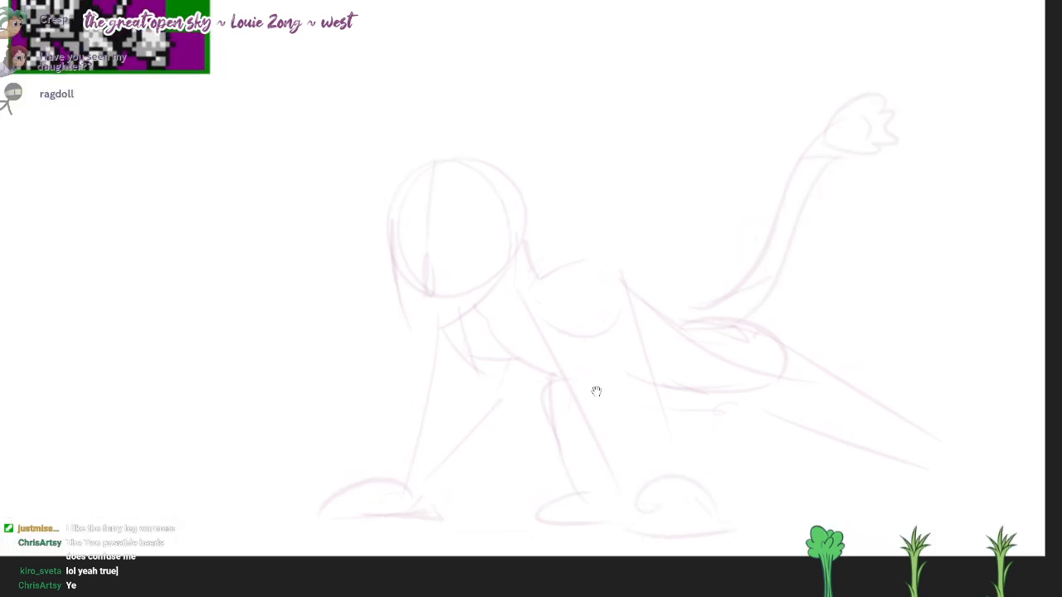
mouse_move(421, 214)
mouse_down()
mouse_move(443, 213)
mouse_move(440, 265)
mouse_move(505, 261)
mouse_move(505, 281)
mouse_up()
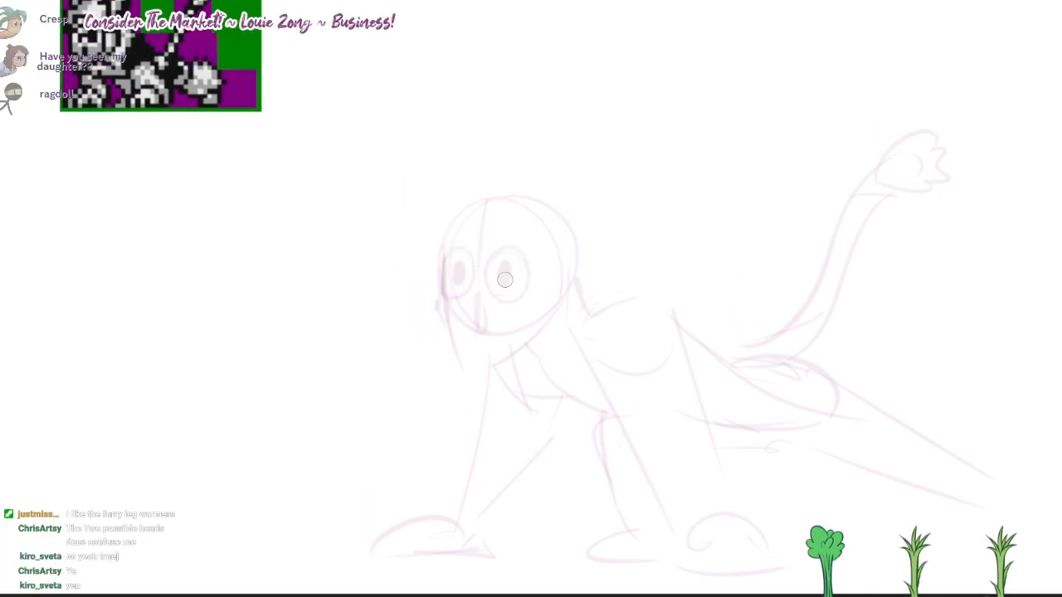
drag(476, 321, 471, 344)
mouse_move(473, 296)
mouse_down()
mouse_move(477, 343)
mouse_move(475, 325)
mouse_up()
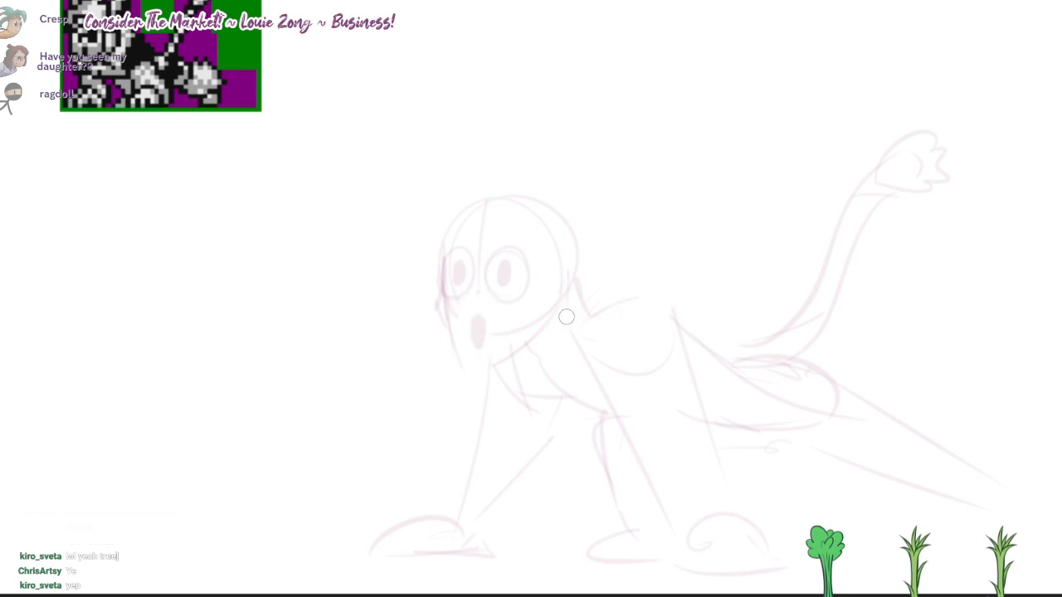
Step: Add fur tufts behind the head, under the chin and around the upper parts of the legs
mouse_move(584, 286)
mouse_down()
mouse_move(617, 278)
mouse_move(578, 316)
mouse_up()
drag(552, 365, 521, 365)
mouse_move(610, 401)
mouse_down()
mouse_move(581, 417)
mouse_move(579, 448)
mouse_up()
drag(474, 390, 433, 443)
drag(476, 252, 434, 254)
drag(589, 374, 595, 393)
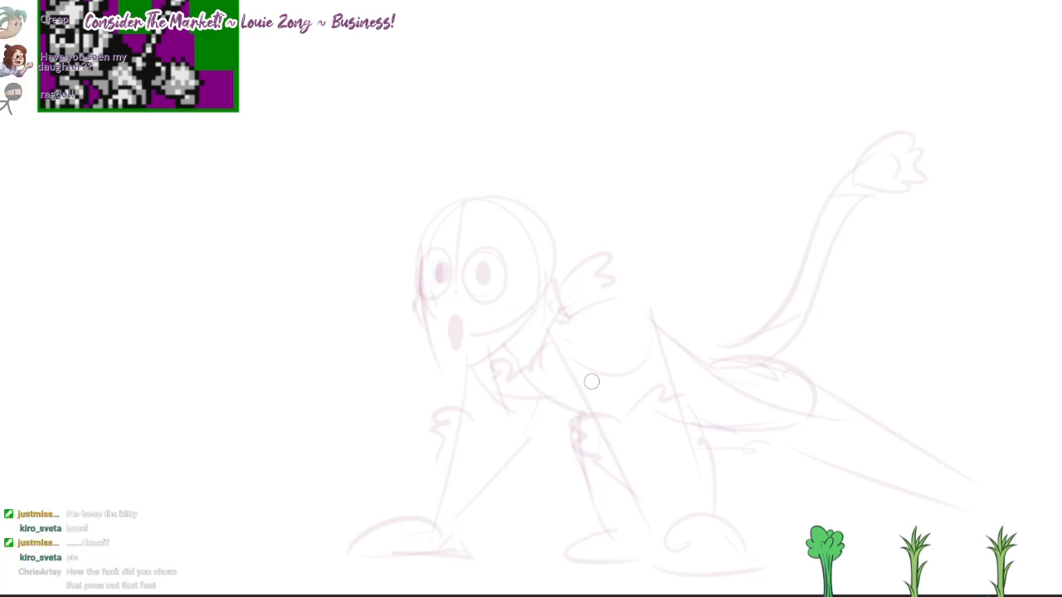
drag(595, 390, 605, 402)
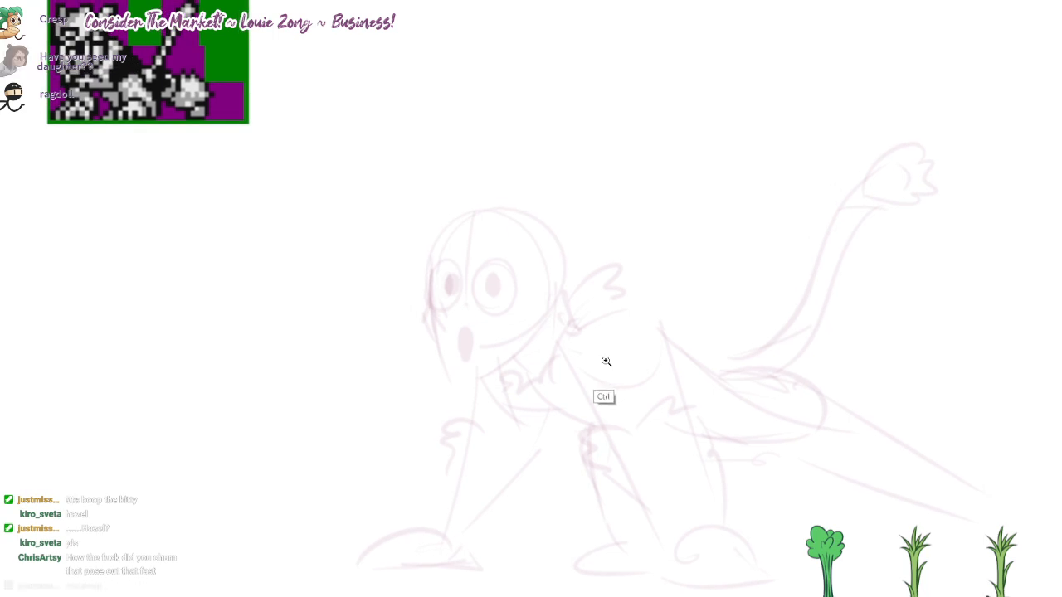
Step: Sketch a jagged fur cuff and inner leg lines on the far front leg, with fur above its paw
drag(606, 362, 607, 364)
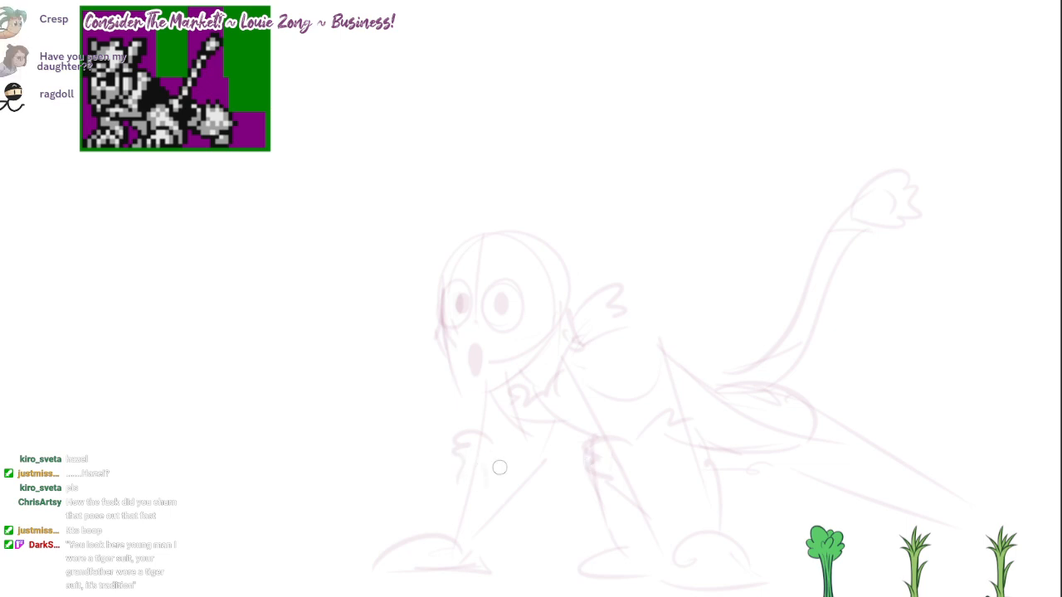
drag(546, 484, 480, 547)
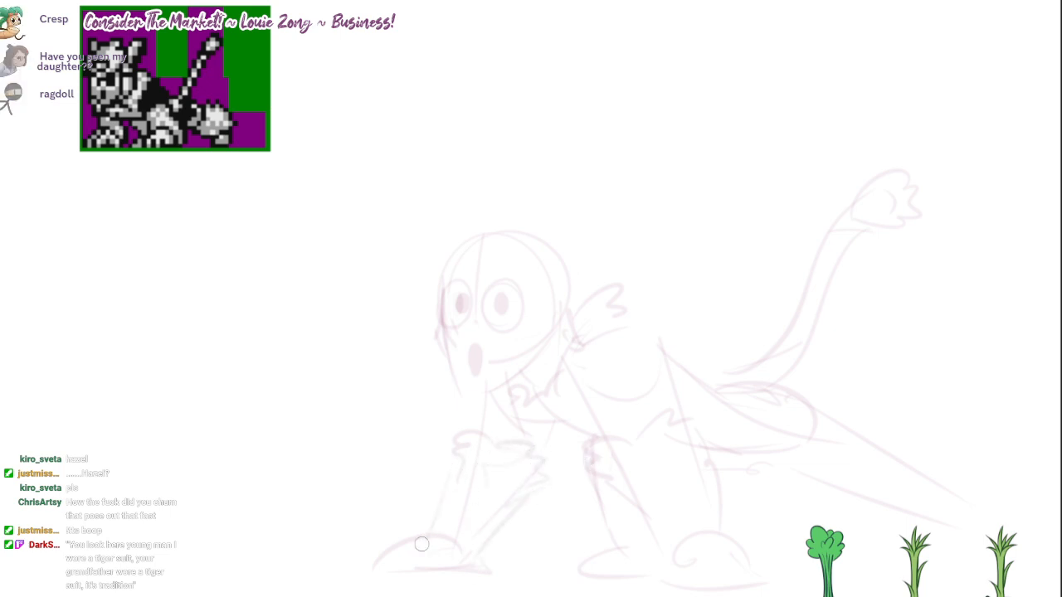
drag(608, 371, 606, 360)
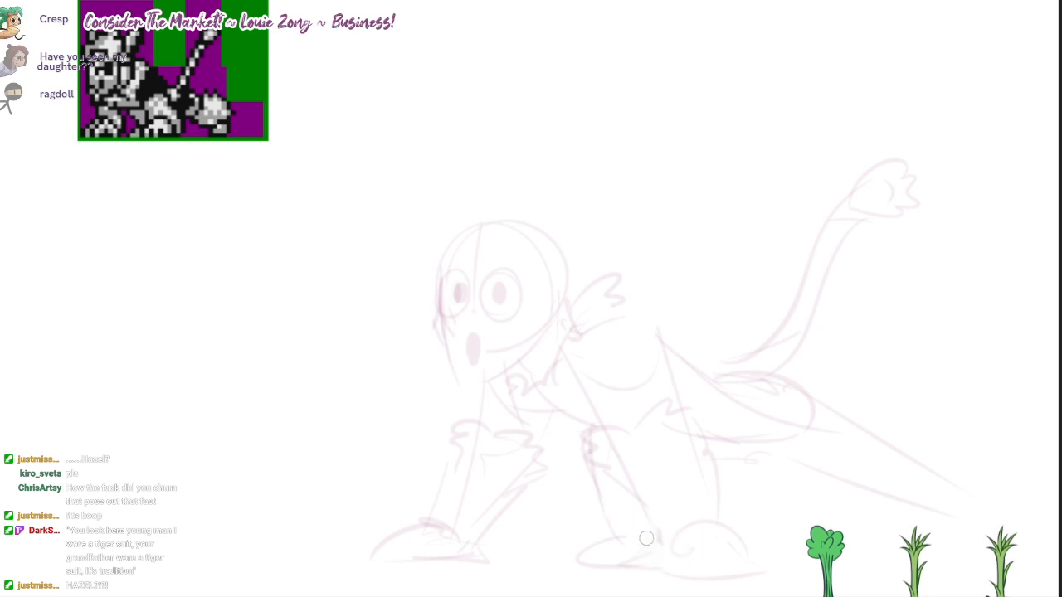
Step: Refine the front paws with toe lines and extend the jagged fur collar from behind the head across the shoulders
mouse_move(673, 558)
mouse_down()
mouse_move(719, 532)
mouse_move(752, 569)
mouse_up()
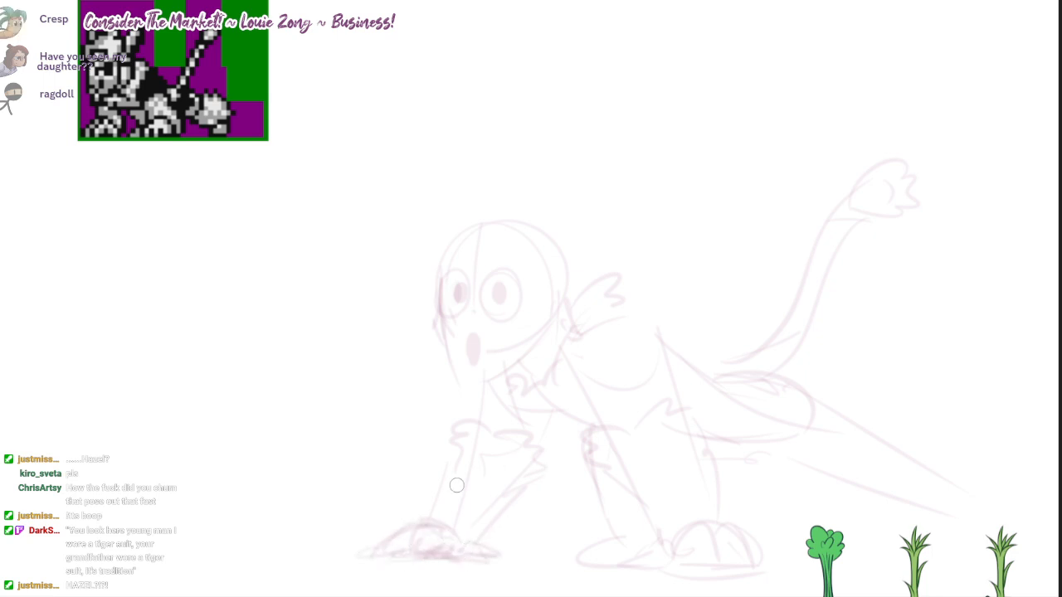
drag(651, 368, 605, 360)
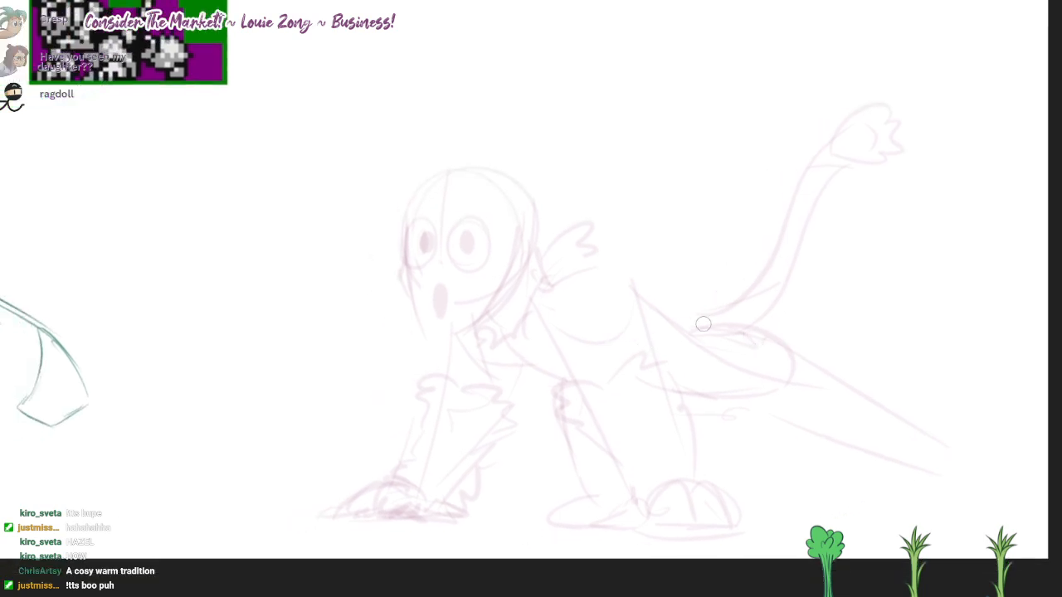
key(ctrl+z)
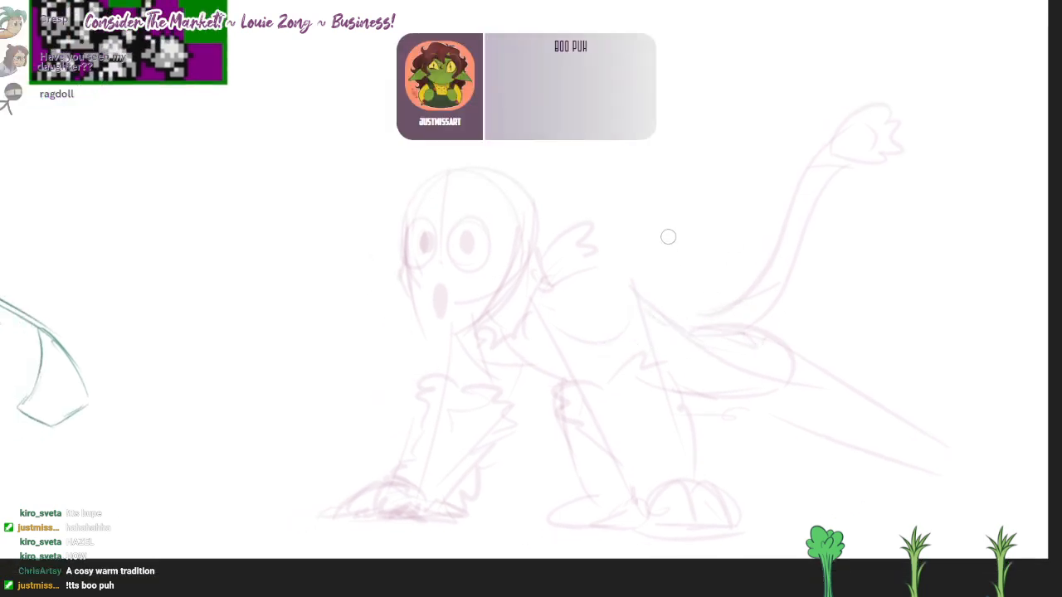
mouse_move(592, 235)
mouse_down()
mouse_move(625, 270)
mouse_move(559, 331)
mouse_up()
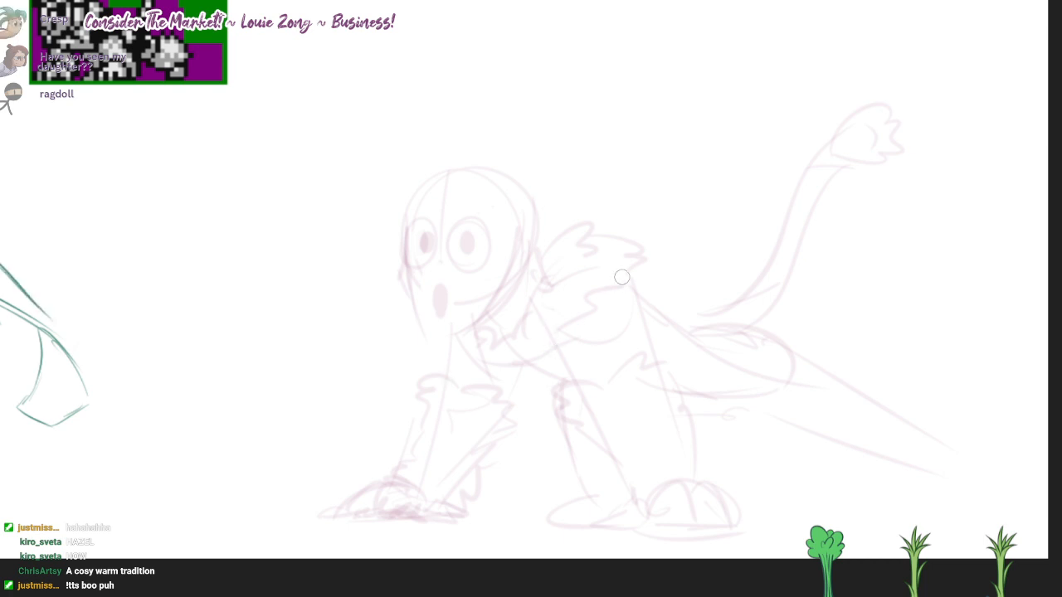
drag(551, 225, 573, 236)
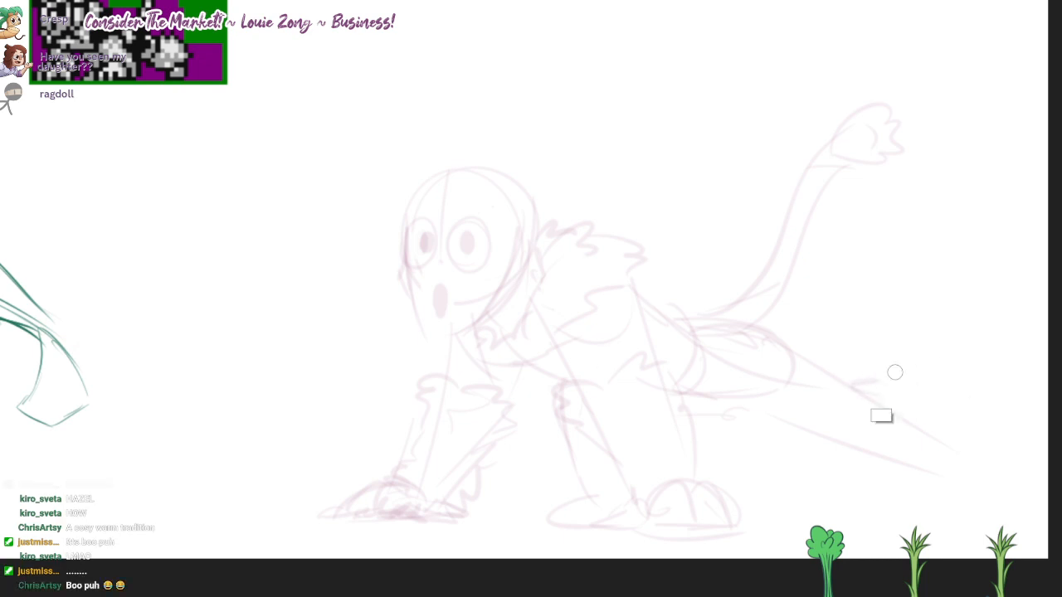
Step: Sketch jagged fur and a rounded foot on the extended hind leg, and add fur tufts inside the near front leg
mouse_move(868, 377)
mouse_down()
mouse_move(936, 407)
mouse_move(954, 431)
mouse_up()
drag(808, 439, 865, 464)
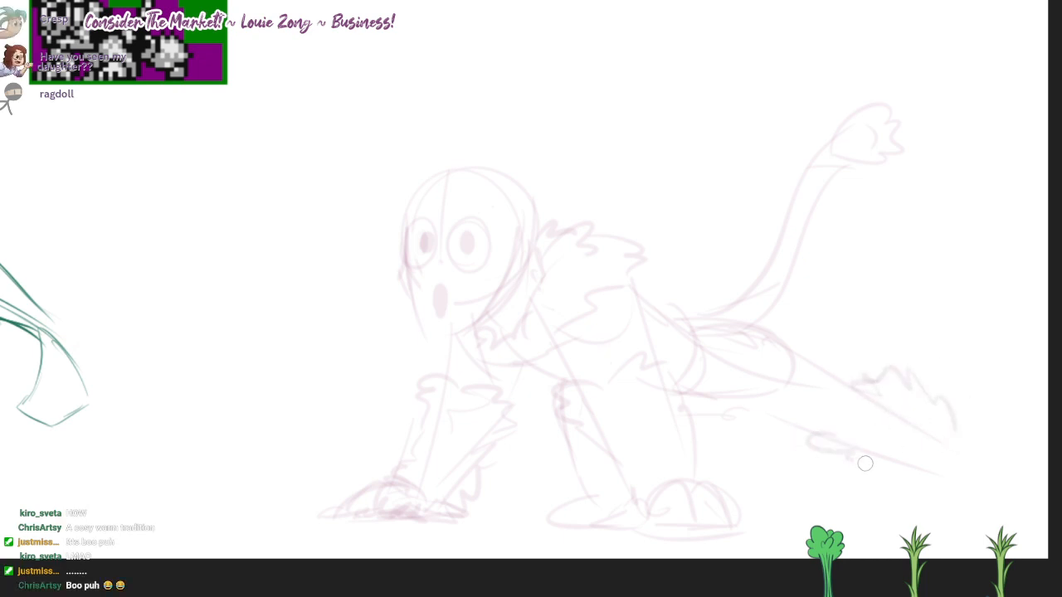
mouse_move(964, 433)
mouse_down()
mouse_move(983, 472)
mouse_move(976, 506)
mouse_move(896, 506)
mouse_up()
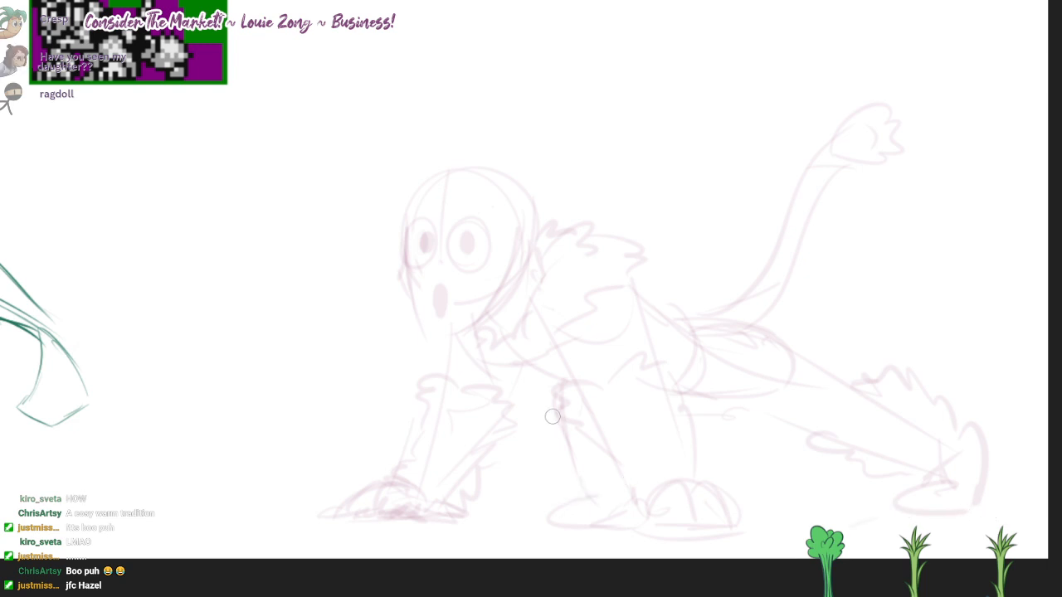
drag(517, 420, 549, 448)
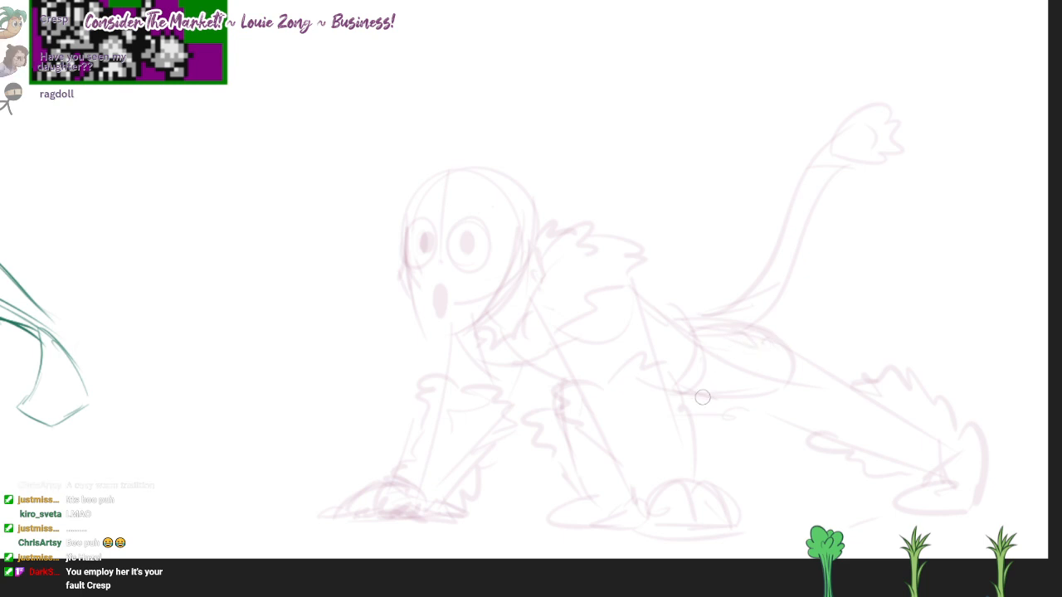
Step: Draw a curved cuff band on the hind leg and strengthen the waist, hip and lower back lines
mouse_move(832, 368)
mouse_down()
mouse_move(833, 428)
mouse_move(861, 391)
mouse_move(835, 435)
mouse_up()
mouse_move(760, 325)
mouse_down()
mouse_move(782, 339)
mouse_move(729, 385)
mouse_up()
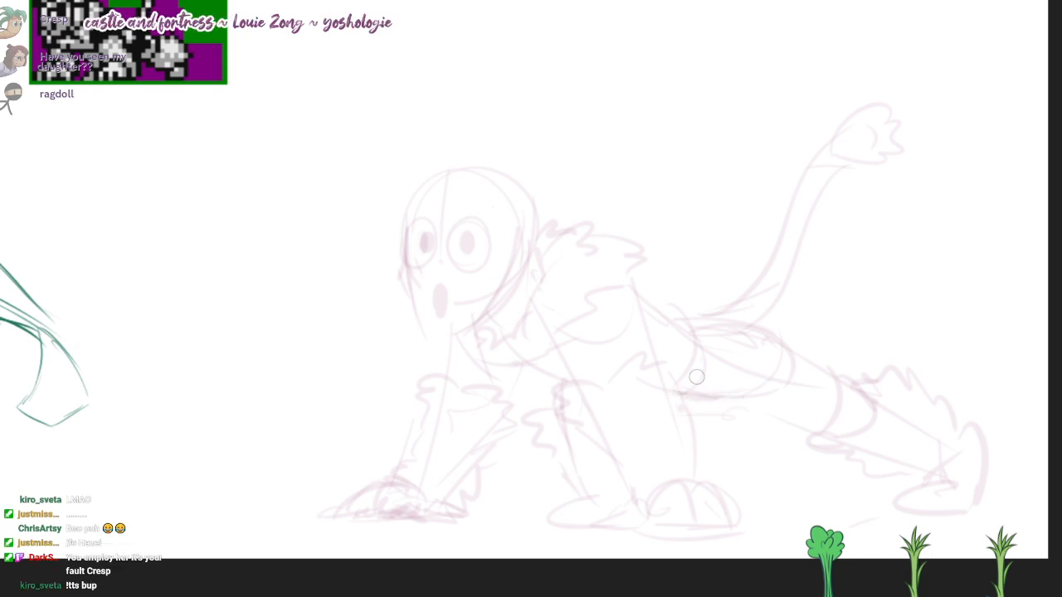
drag(712, 322, 690, 378)
mouse_move(723, 323)
mouse_down()
mouse_move(783, 373)
mouse_move(727, 393)
mouse_move(630, 295)
mouse_up()
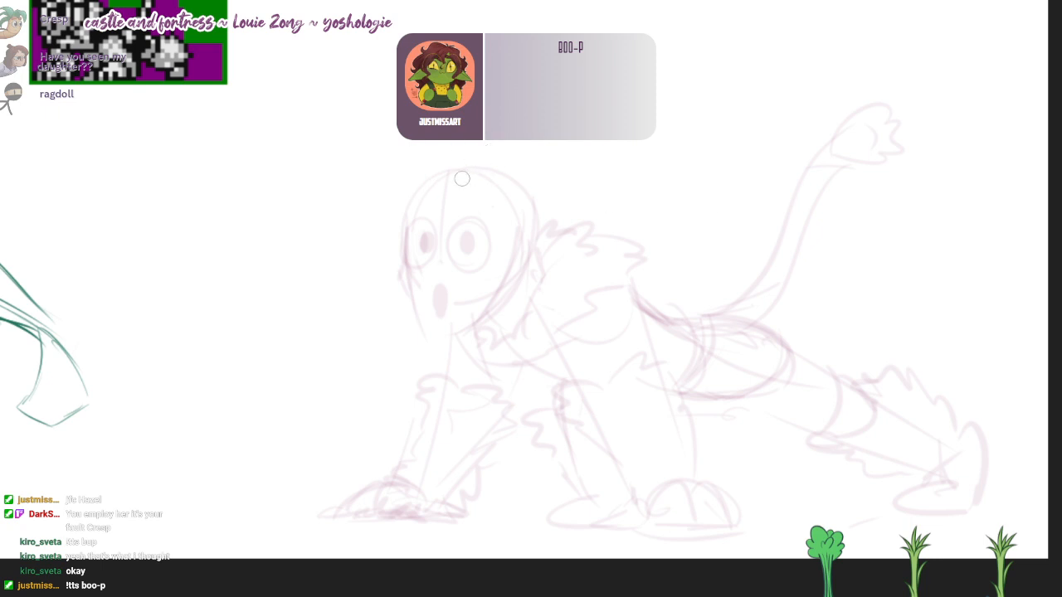
Step: Sketch a small round animal head sitting on top of the character's head
drag(462, 178, 504, 161)
drag(605, 360, 697, 450)
scroll(605, 360, up, 1)
mouse_move(606, 360)
mouse_down()
mouse_move(656, 368)
mouse_move(609, 389)
mouse_move(619, 405)
mouse_up()
scroll(605, 360, up, 1)
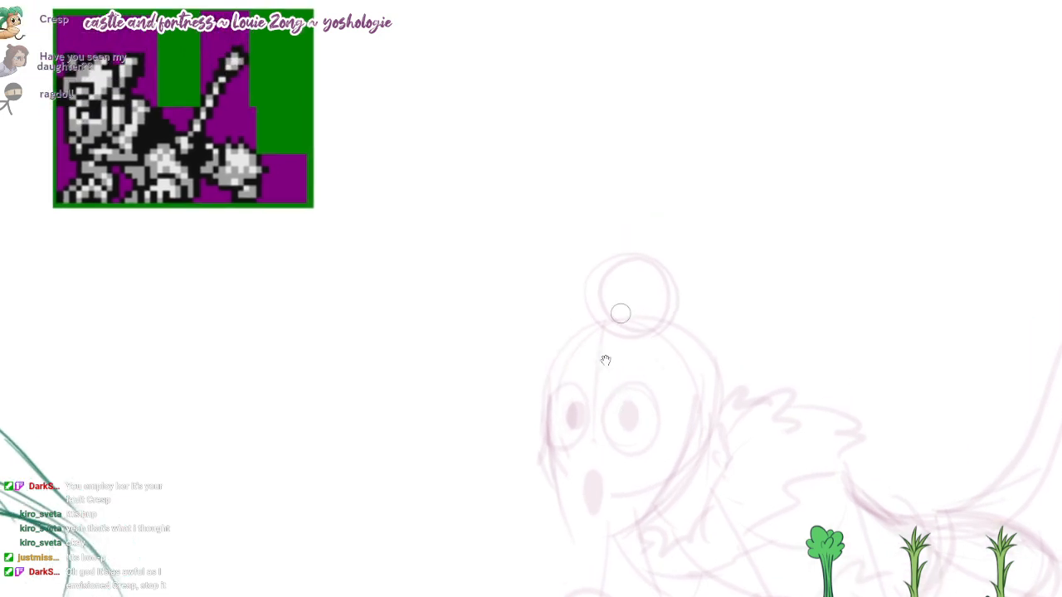
key(ctrl+z)
mouse_move(664, 319)
mouse_down()
mouse_move(597, 244)
mouse_move(685, 280)
mouse_move(659, 321)
mouse_up()
Step: Add a protruding muzzle with a lower edge and two pointed ears to the small animal head
mouse_move(546, 307)
mouse_down()
mouse_move(618, 287)
mouse_move(583, 316)
mouse_up()
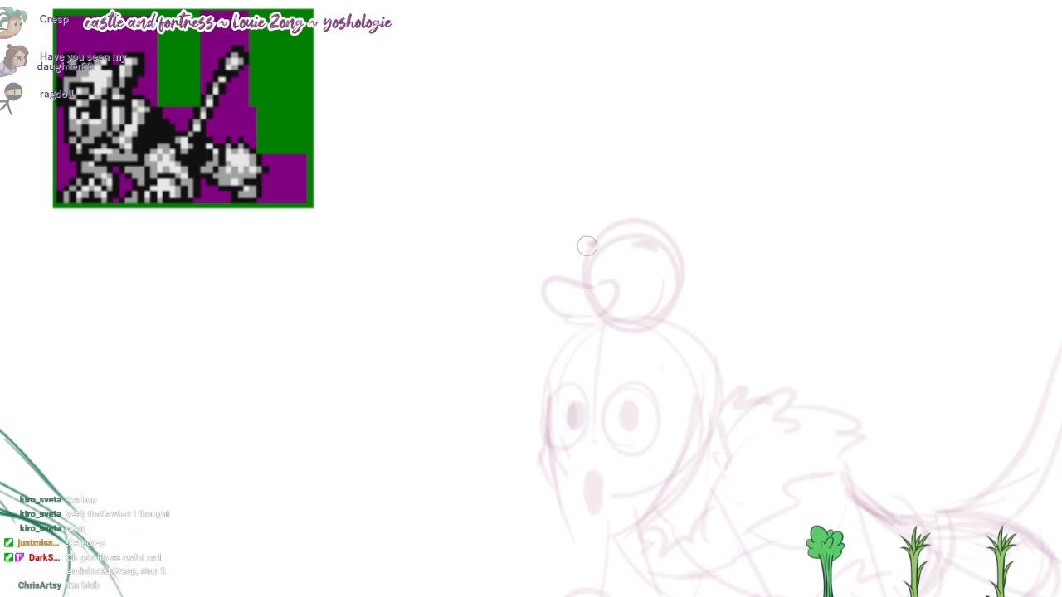
drag(589, 245, 554, 318)
mouse_move(697, 275)
mouse_down()
mouse_move(729, 207)
mouse_move(707, 290)
mouse_up()
mouse_move(581, 251)
mouse_down()
mouse_move(553, 211)
mouse_move(590, 241)
mouse_up()
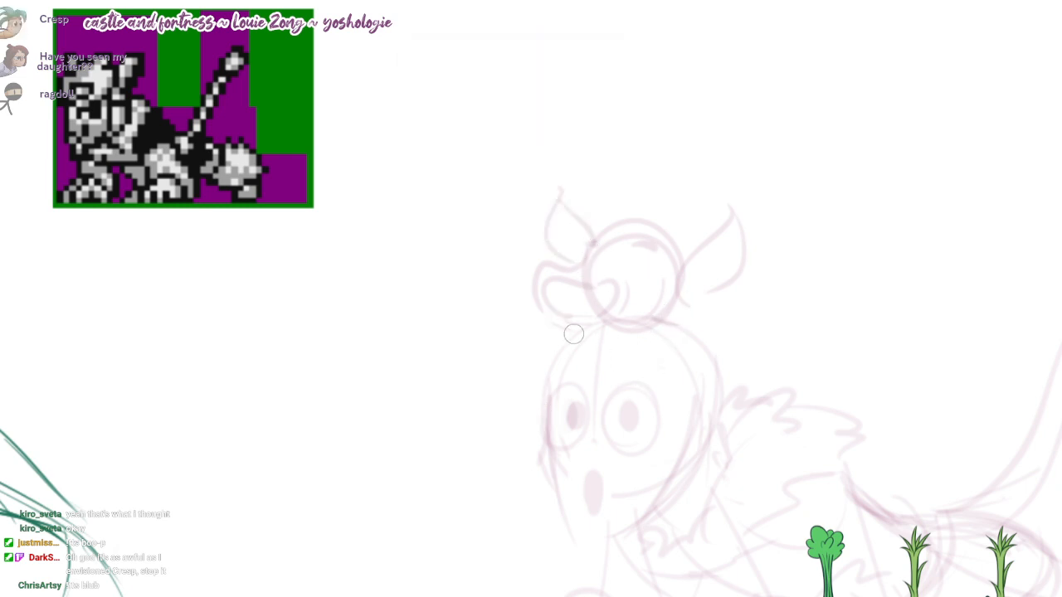
drag(573, 333, 618, 326)
key(ctrl+z)
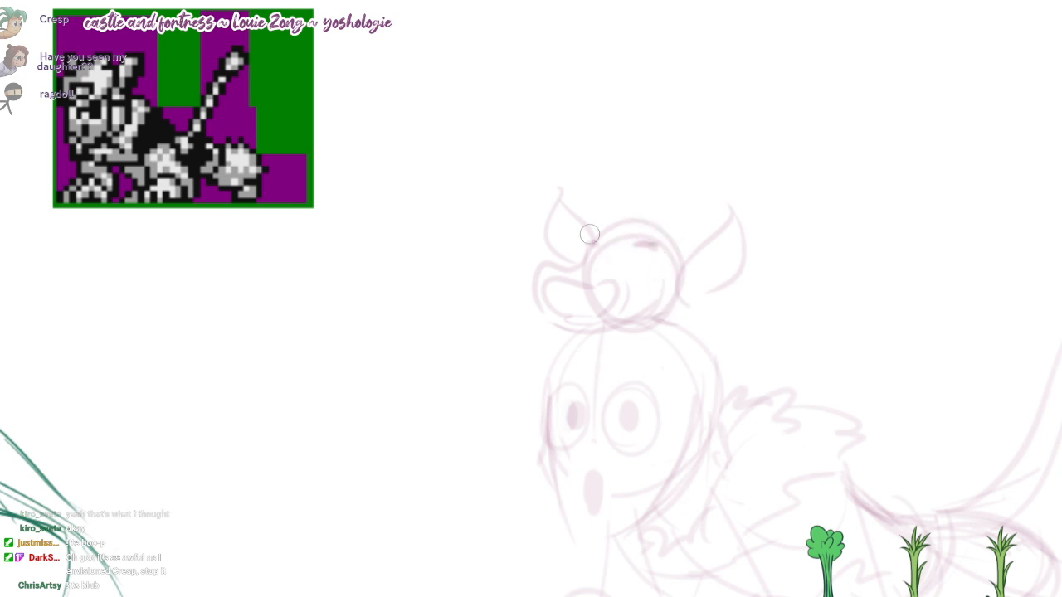
Step: Sketch the hood's edge around the side of the face and add fur tufts beneath the small animal head's ears
drag(618, 391, 606, 360)
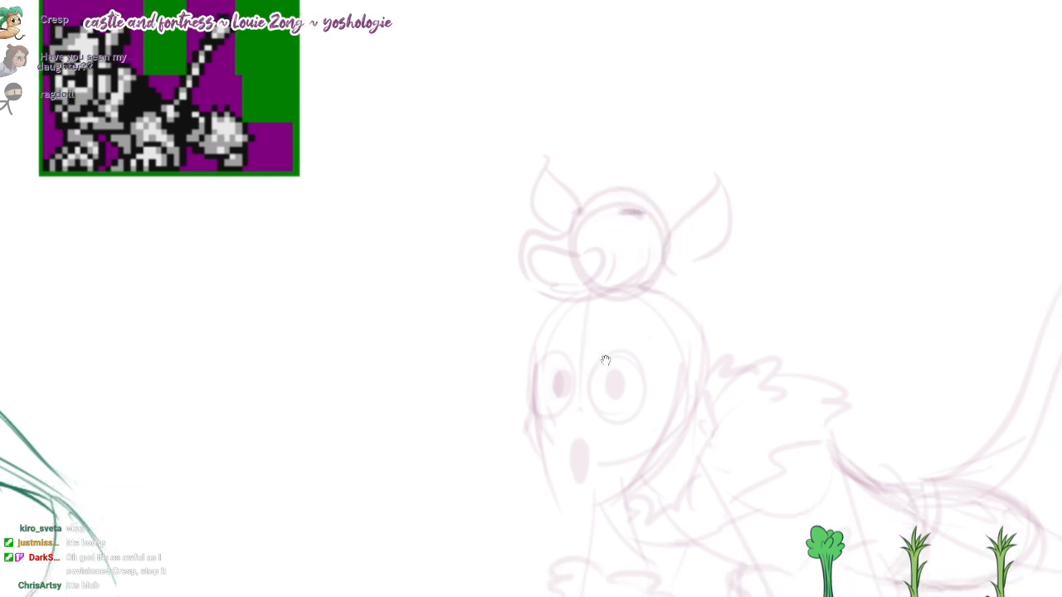
drag(642, 285, 658, 407)
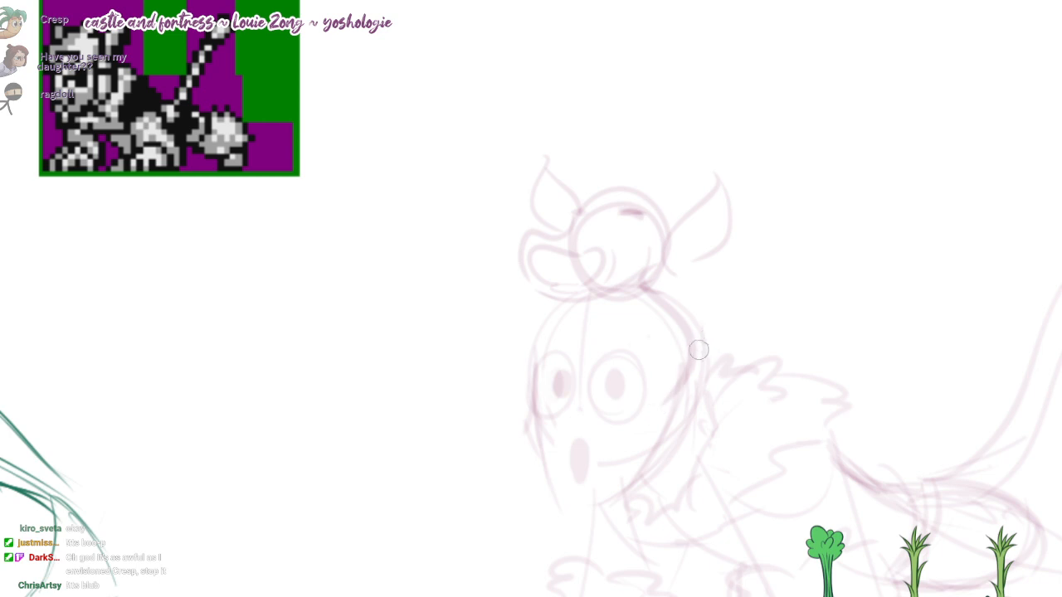
mouse_move(699, 348)
mouse_down()
mouse_move(661, 436)
mouse_move(689, 415)
mouse_up()
drag(661, 292, 701, 315)
drag(573, 299, 506, 385)
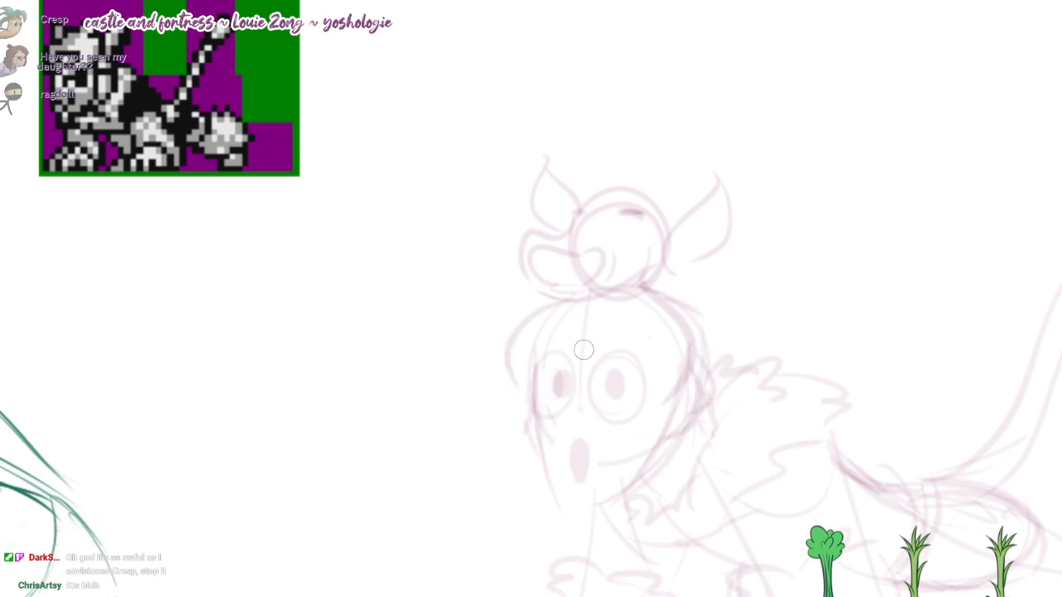
key(ctrl+z)
drag(657, 290, 718, 242)
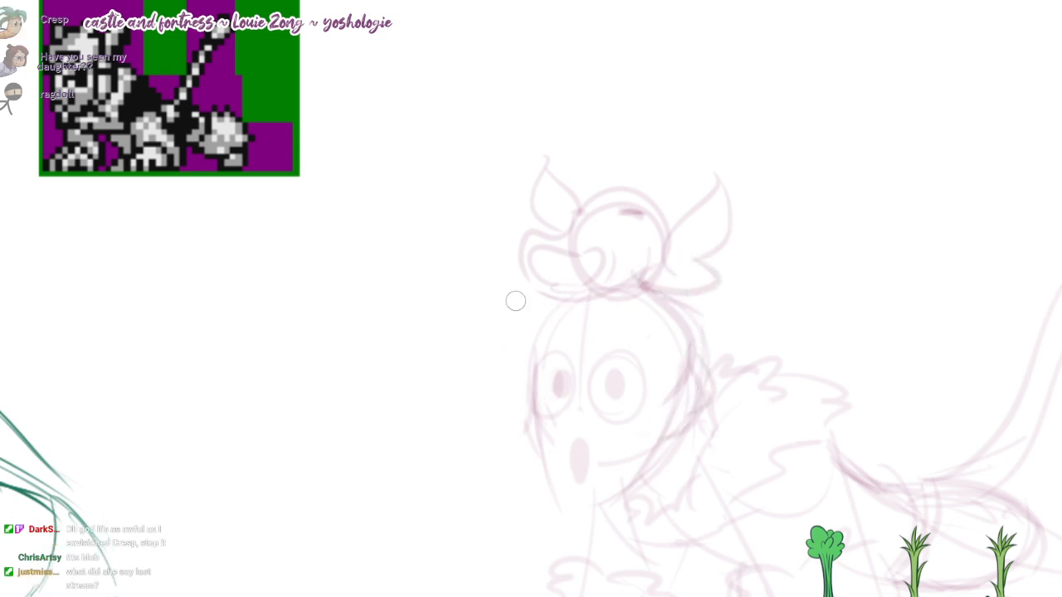
mouse_move(536, 291)
mouse_down()
mouse_move(515, 290)
mouse_move(526, 263)
mouse_up()
mouse_move(605, 416)
mouse_down()
mouse_move(606, 360)
mouse_move(550, 327)
mouse_move(597, 384)
mouse_up()
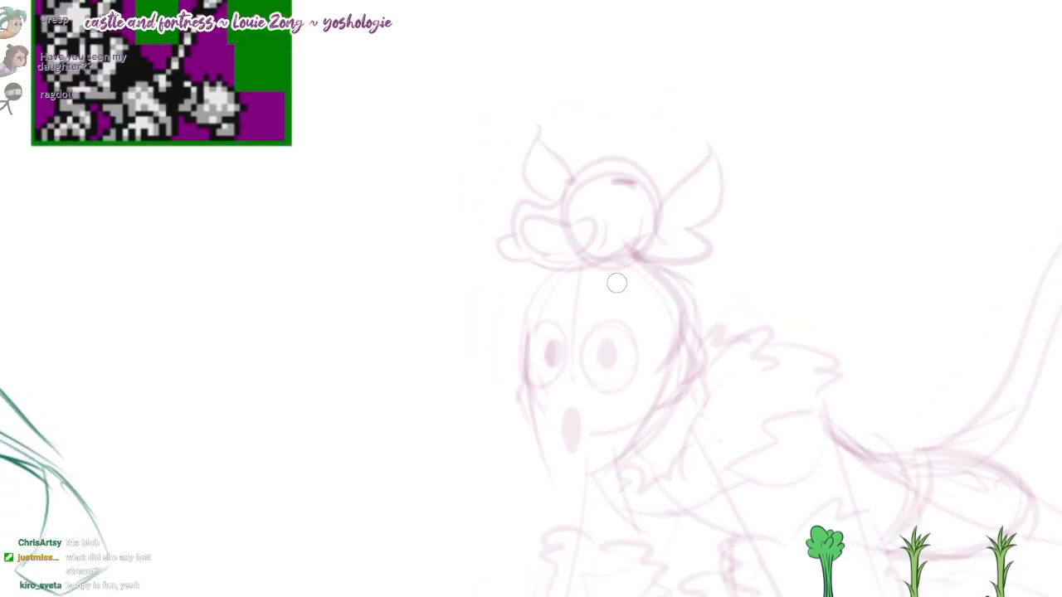
drag(552, 308, 634, 295)
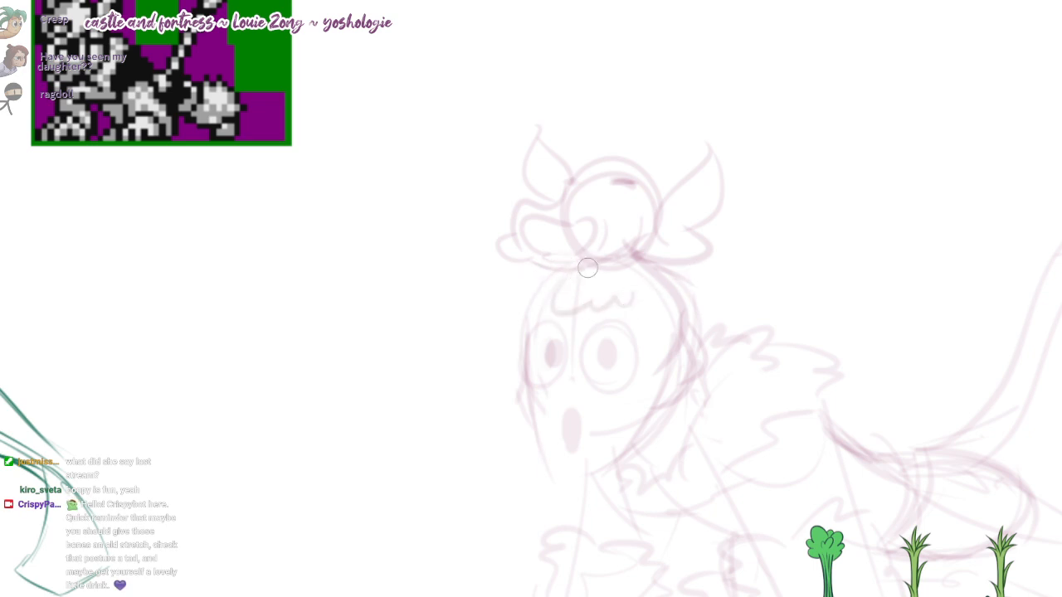
key(ctrl+z)
key(ctrl+z)
key(ctrl+z)
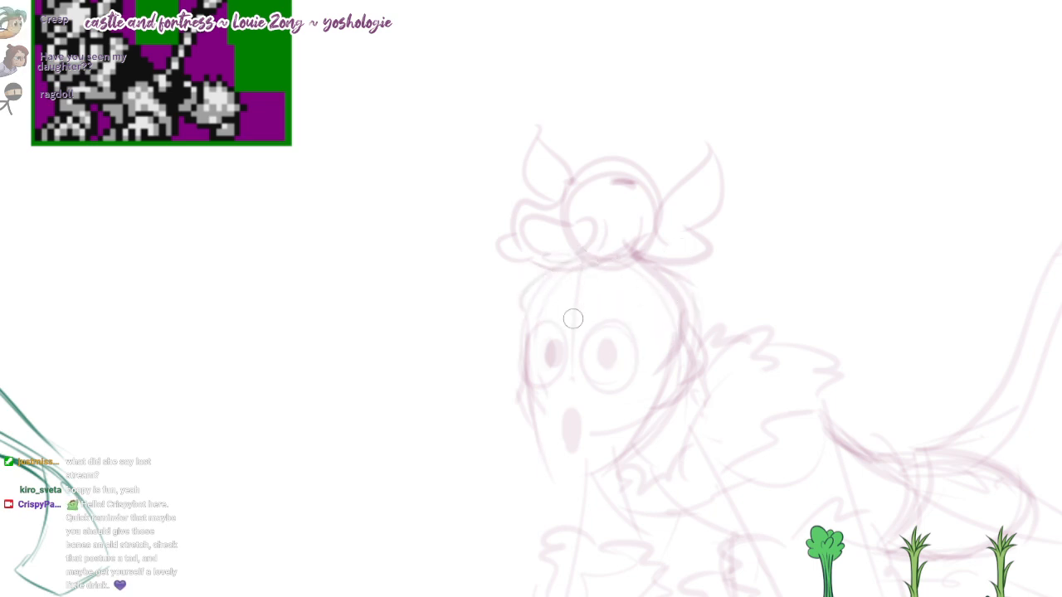
drag(528, 316, 657, 316)
key(ctrl+z)
key(ctrl+z)
key(ctrl+z)
drag(552, 265, 483, 316)
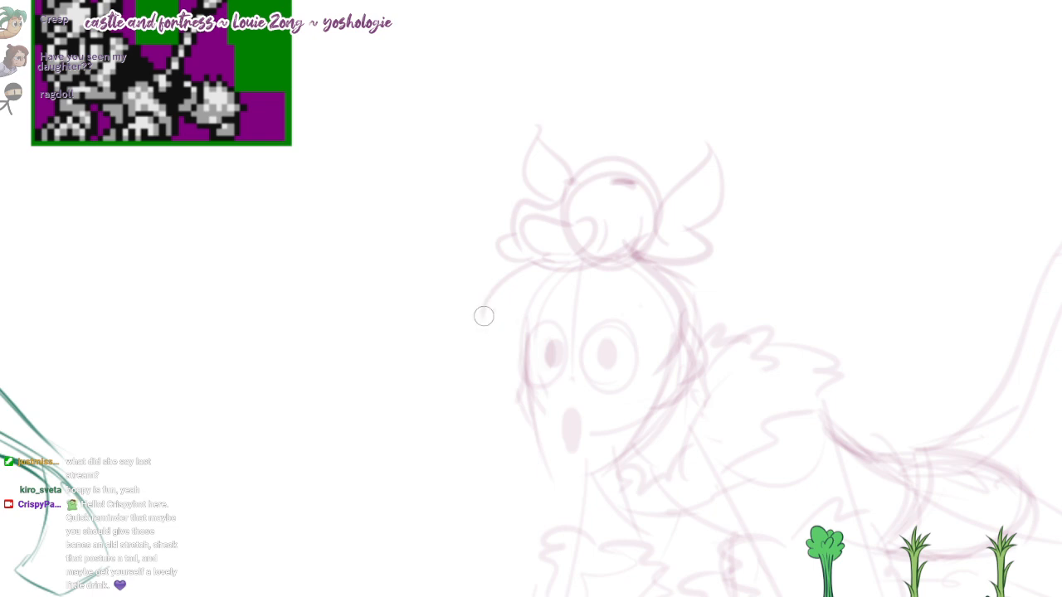
key(ctrl+z)
Step: Sketch pointed flaps on both sides of the hood, a curl of hair on the forehead, a small nose and a firmer chin
drag(544, 265, 513, 315)
mouse_move(687, 267)
mouse_down()
mouse_move(724, 268)
mouse_move(708, 323)
mouse_up()
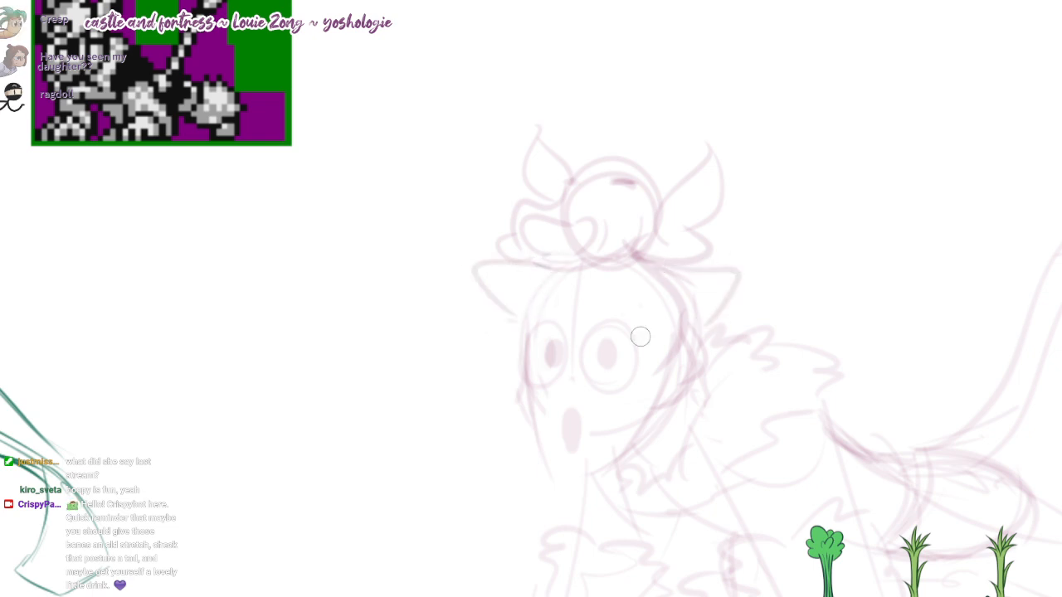
mouse_move(546, 267)
mouse_down()
mouse_move(661, 304)
mouse_move(669, 318)
mouse_move(606, 295)
mouse_up()
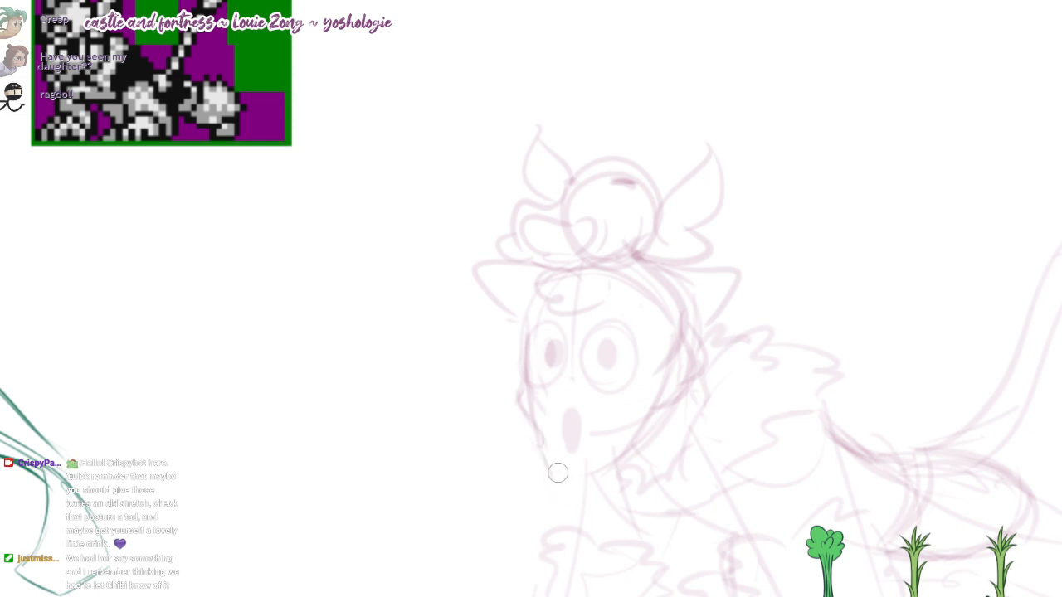
drag(532, 417, 609, 455)
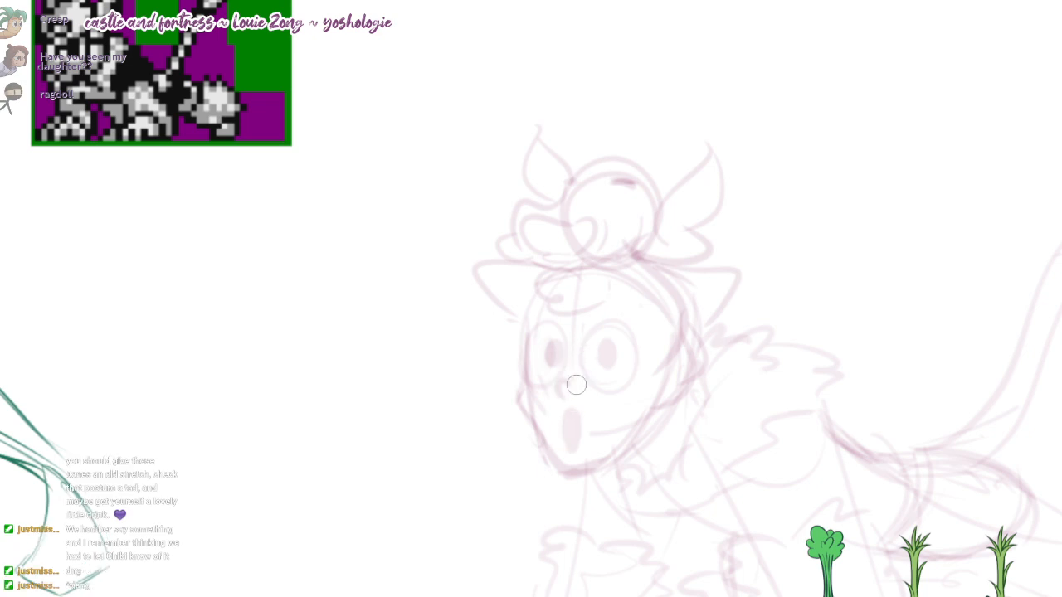
Step: Ink the dome and rounded muzzle of the small animal head with a thick dark line
drag(758, 427, 605, 359)
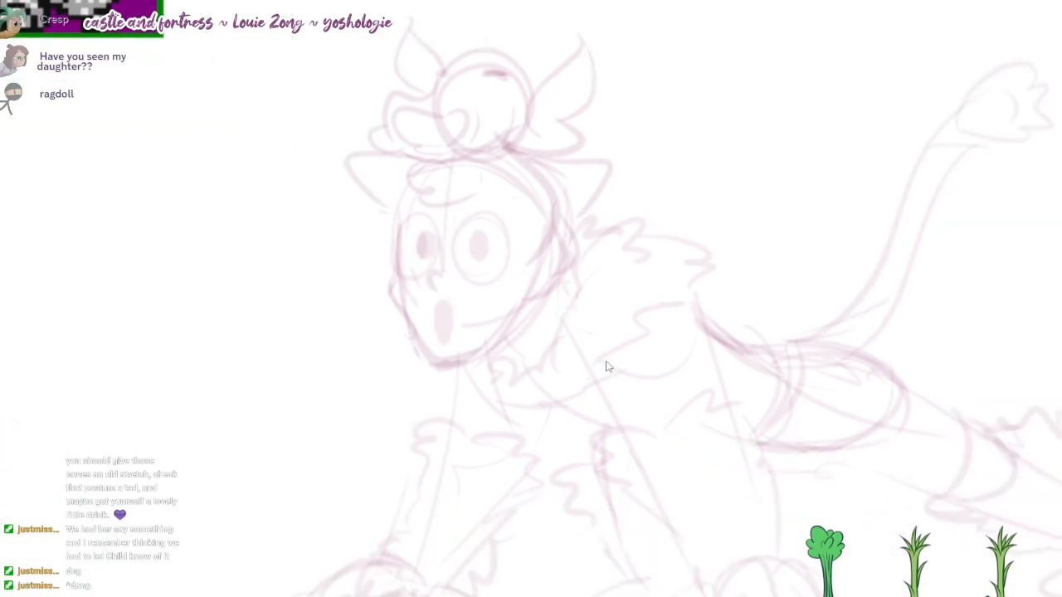
drag(679, 278, 673, 259)
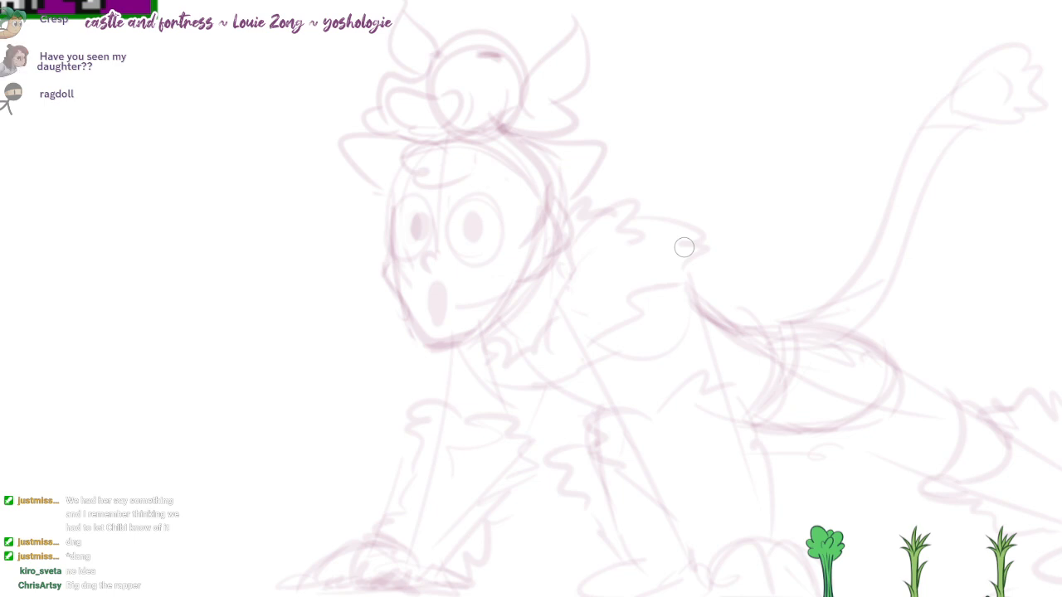
mouse_move(510, 241)
mouse_down()
mouse_move(585, 306)
mouse_move(689, 324)
mouse_move(677, 310)
mouse_up()
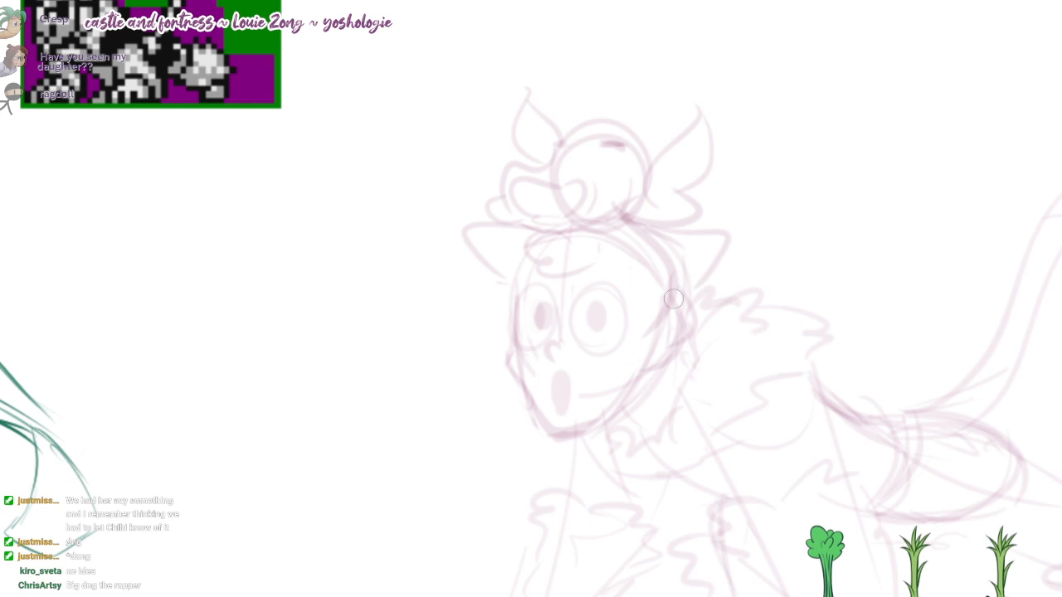
mouse_move(625, 171)
mouse_down()
mouse_move(606, 166)
mouse_move(593, 109)
mouse_move(486, 169)
mouse_move(445, 180)
mouse_move(566, 177)
mouse_move(523, 177)
mouse_up()
scroll(606, 166, up, 2)
mouse_move(483, 229)
mouse_down()
mouse_move(465, 205)
mouse_move(551, 195)
mouse_up()
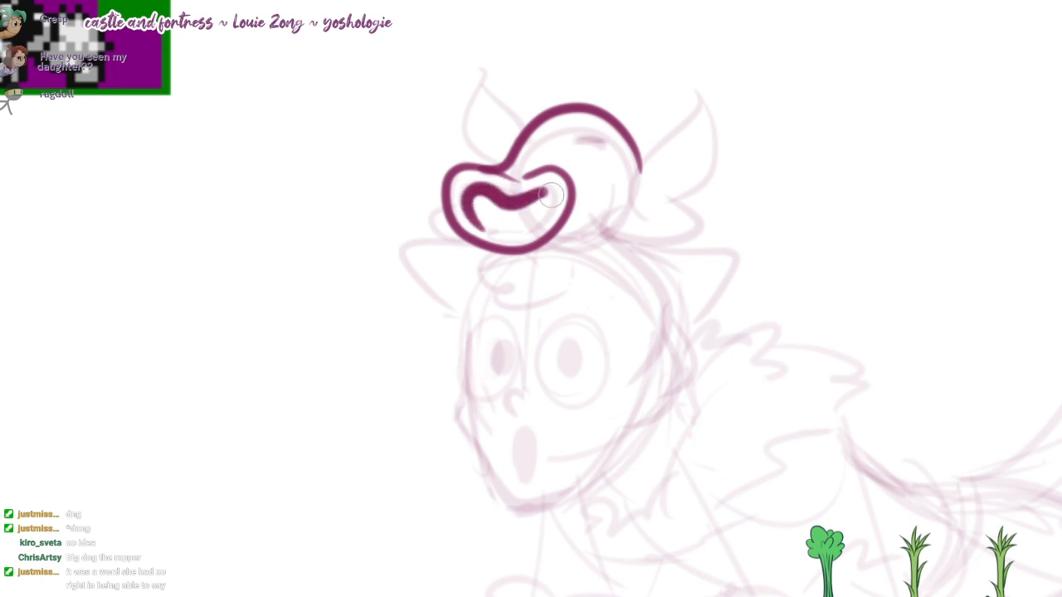
key(ctrl+z)
Step: Ink an open mouth with teeth and a filled interior on the muzzle, and add two short dark eye marks
drag(495, 231, 490, 194)
mouse_move(545, 220)
mouse_down()
mouse_move(499, 198)
mouse_move(540, 212)
mouse_up()
scroll(502, 205, up, 1)
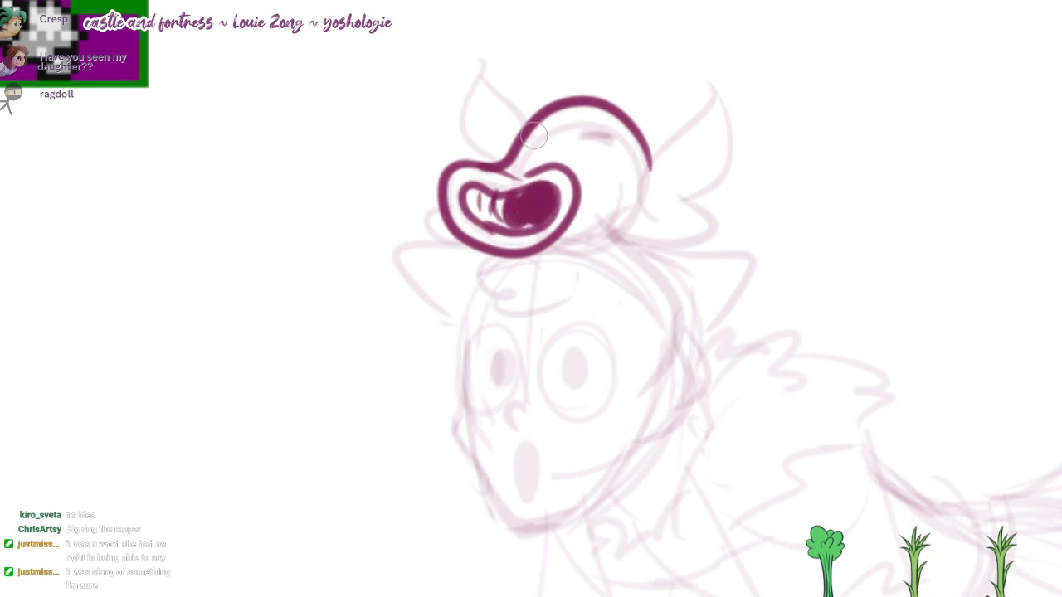
mouse_move(604, 133)
mouse_down()
mouse_move(620, 141)
mouse_move(585, 137)
mouse_up()
key(ctrl+z)
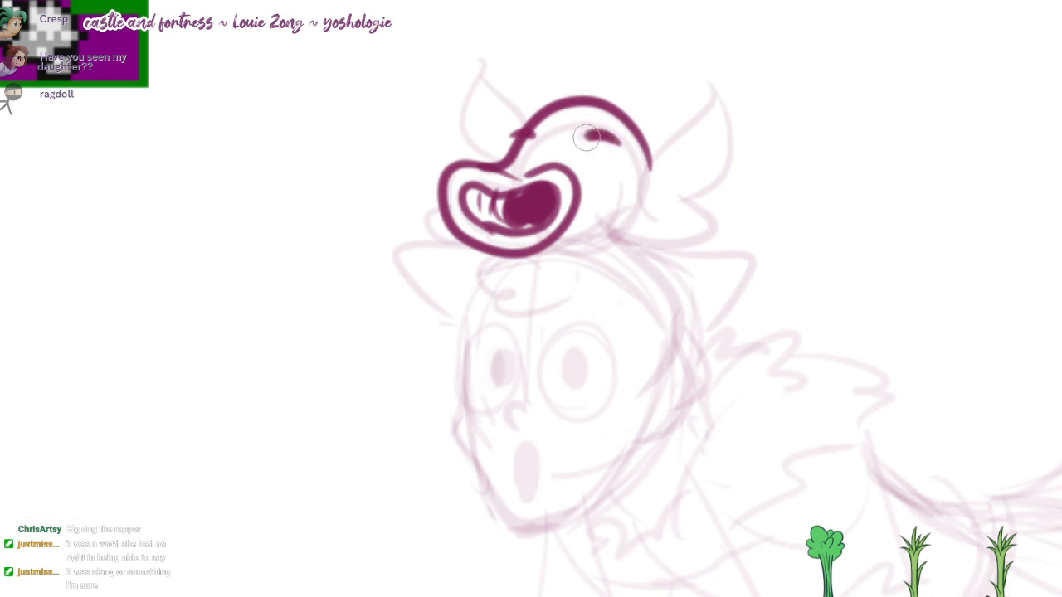
Step: Ink both pointed ears and the rear cheek tuft of the small animal head, adding small detail strokes inside the ear
scroll(668, 232, down, 1)
mouse_move(597, 214)
mouse_down()
mouse_move(725, 240)
mouse_move(693, 129)
mouse_move(688, 189)
mouse_up()
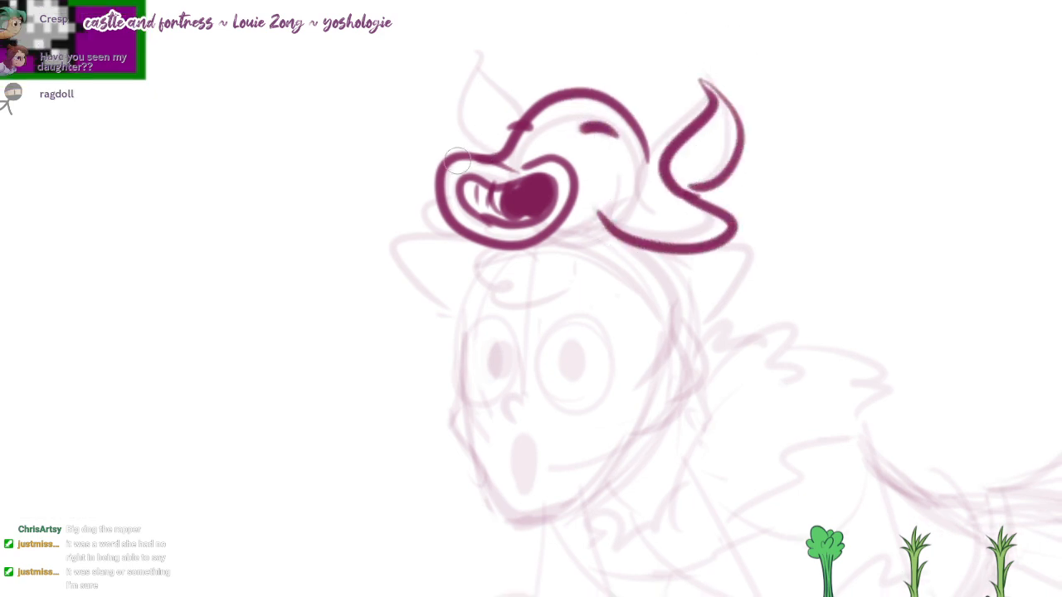
mouse_move(471, 153)
mouse_down()
mouse_move(424, 78)
mouse_move(509, 119)
mouse_up()
drag(564, 98, 566, 76)
drag(720, 102, 718, 122)
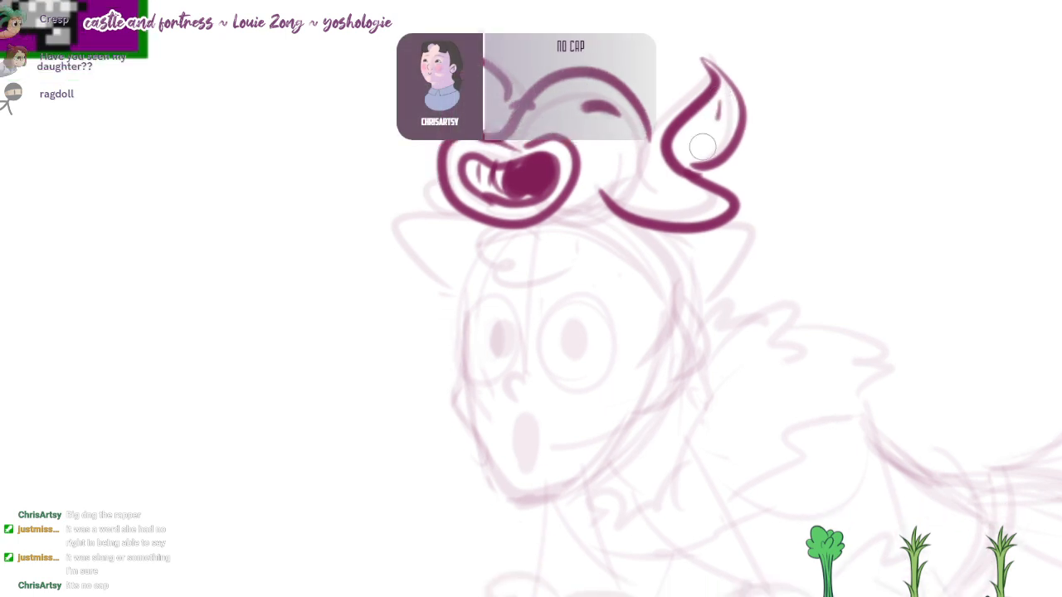
drag(688, 161, 714, 126)
drag(703, 124, 711, 137)
Step: Ink the back and lower edge of the small animal head, joining the dome to the cheek tuft and muzzle
mouse_move(661, 127)
mouse_down()
mouse_move(661, 148)
mouse_move(628, 191)
mouse_up()
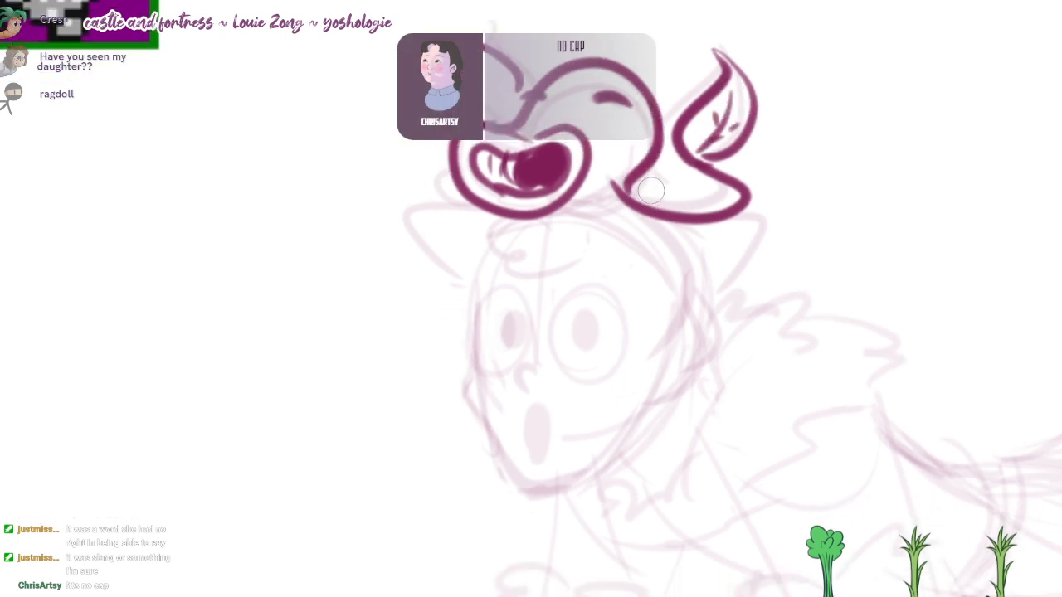
key(ctrl+z)
mouse_move(661, 125)
mouse_down()
mouse_move(570, 199)
mouse_move(647, 167)
mouse_move(613, 192)
mouse_move(654, 153)
mouse_up()
key(ctrl+z)
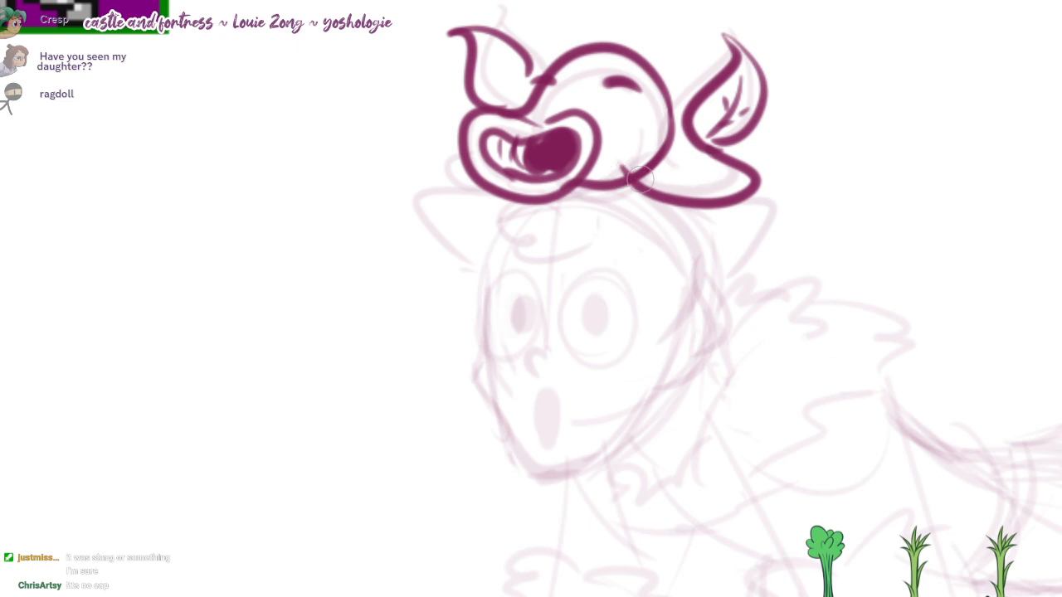
Step: Ink the wavy hair locks at the back of the face and the curved hairline beneath the small animal head
mouse_move(640, 179)
mouse_down()
mouse_move(725, 281)
mouse_move(685, 332)
mouse_up()
mouse_move(715, 290)
mouse_down()
mouse_move(702, 361)
mouse_move(731, 348)
mouse_up()
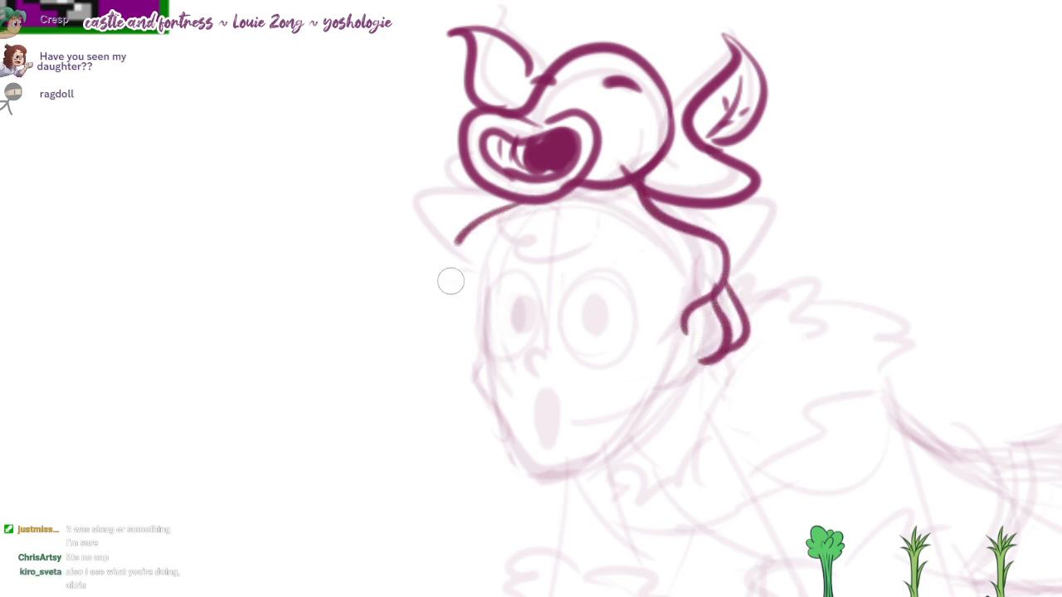
drag(515, 213, 685, 279)
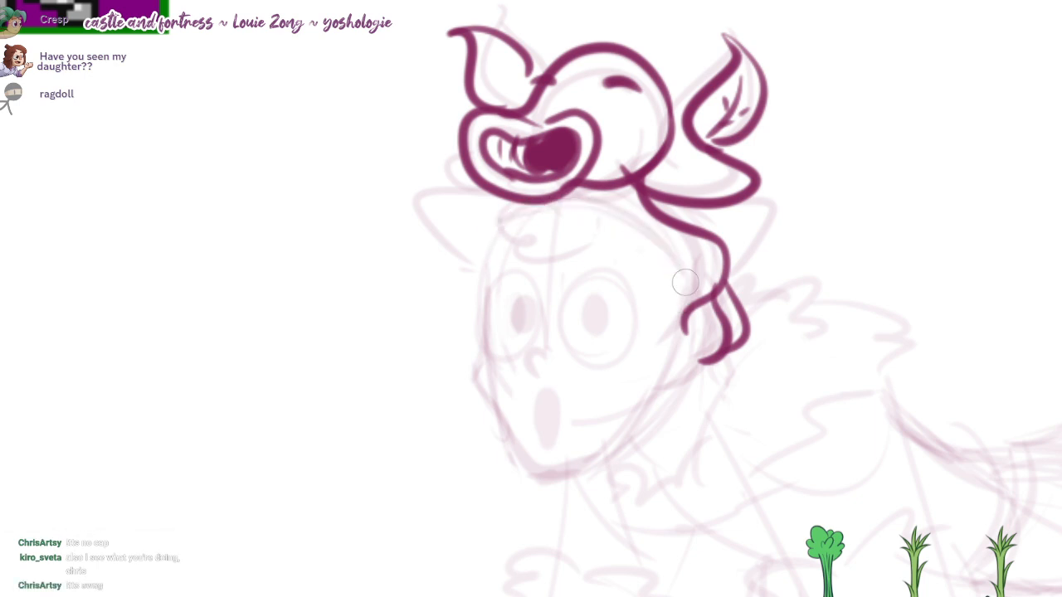
Step: Ink the character's two pointed side ears, adding an inner contour line inside each ear
mouse_move(639, 207)
mouse_down()
mouse_move(763, 204)
mouse_move(750, 259)
mouse_up()
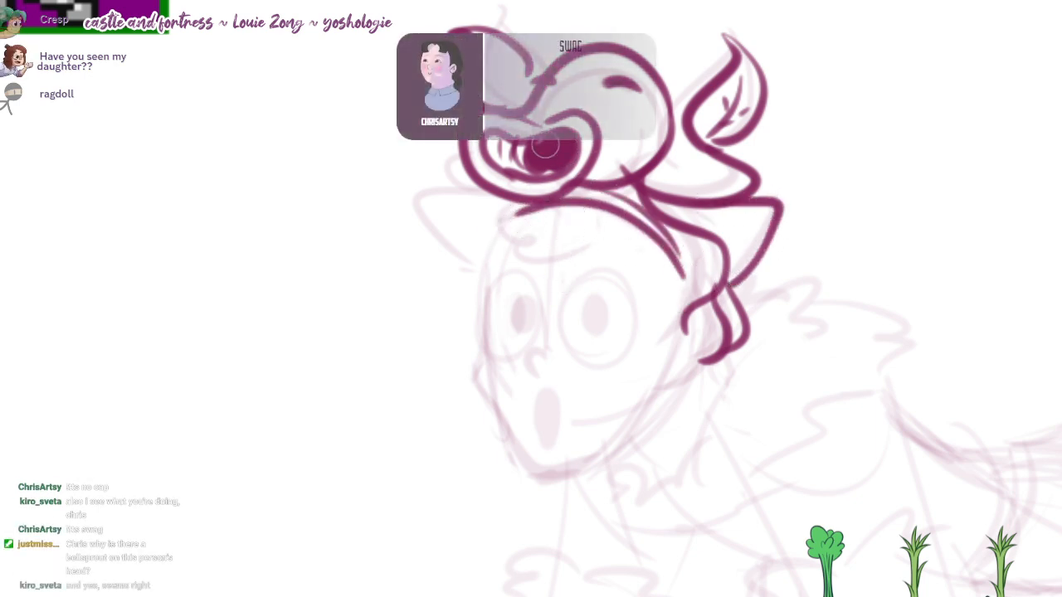
drag(516, 191, 470, 294)
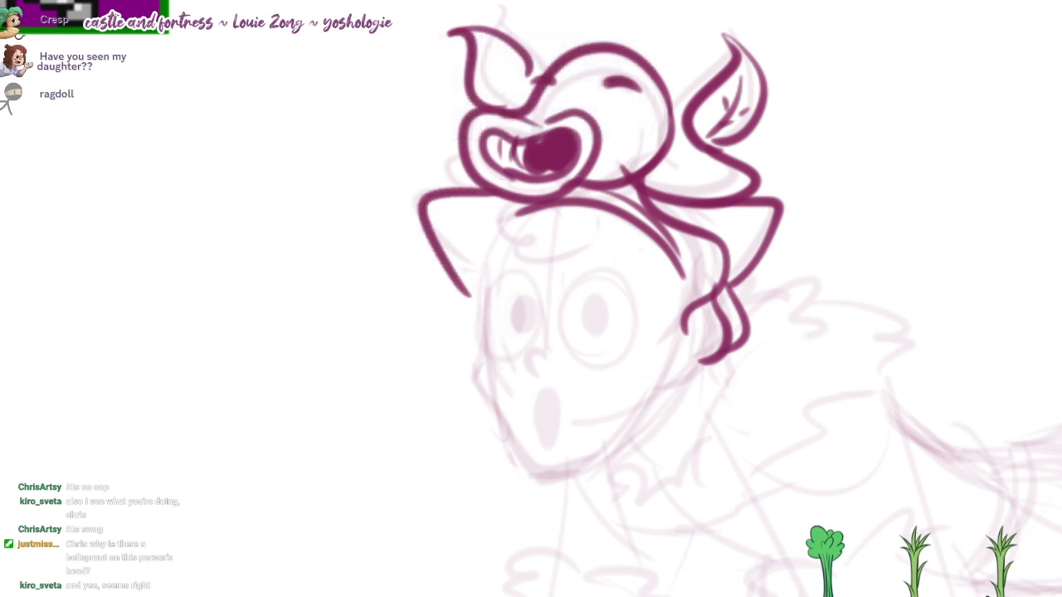
scroll(614, 157, up, 1)
drag(685, 228, 727, 274)
mouse_move(504, 224)
mouse_down()
mouse_move(458, 281)
mouse_move(469, 294)
mouse_up()
Step: Ink the curled forelock on the forehead under the small animal head and thicken its upper curl
drag(541, 270, 573, 269)
mouse_move(574, 226)
mouse_down()
mouse_move(571, 249)
mouse_move(578, 244)
mouse_move(523, 235)
mouse_move(563, 246)
mouse_up()
key(ctrl+z)
key(e)
key(b)
mouse_move(546, 250)
mouse_down()
mouse_move(583, 278)
mouse_move(613, 262)
mouse_up()
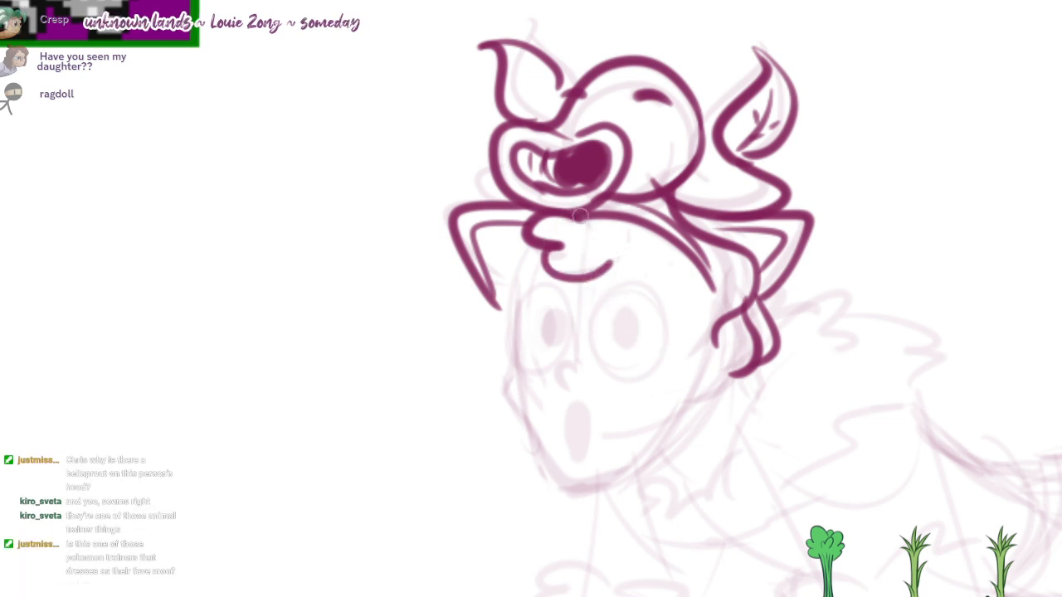
drag(542, 219, 534, 243)
Step: Ink the hooked nose and the outlines of both wide oval eyes on the character's face
drag(588, 371, 578, 344)
drag(560, 278, 557, 357)
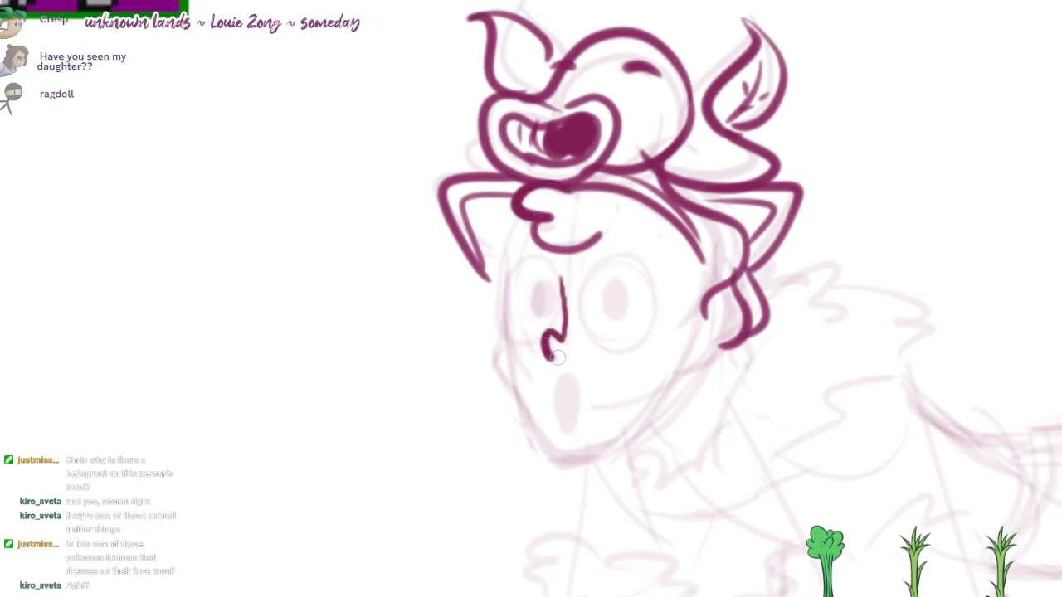
drag(643, 269, 720, 449)
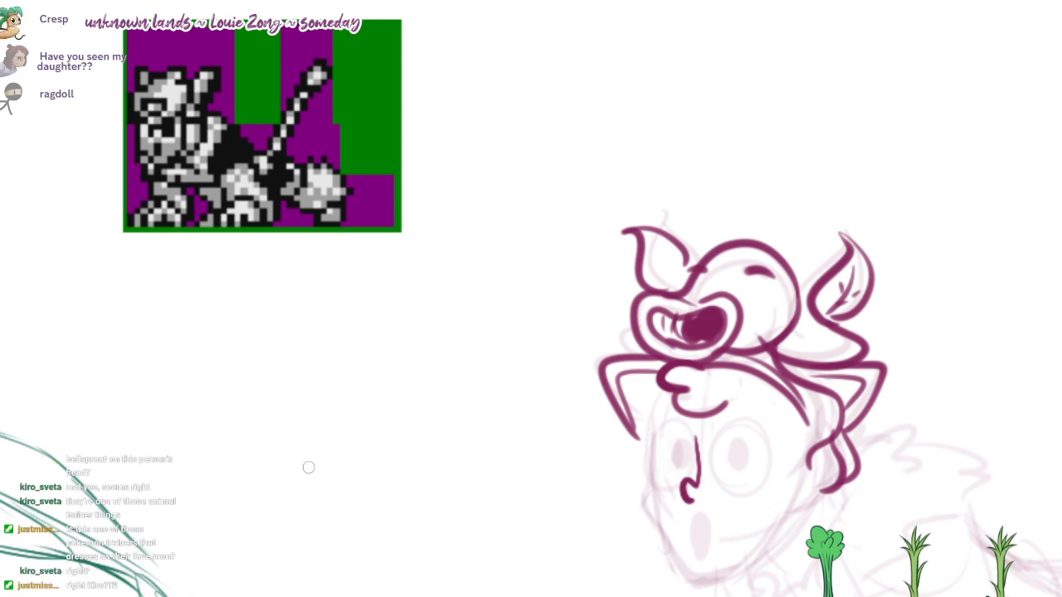
drag(710, 469, 600, 242)
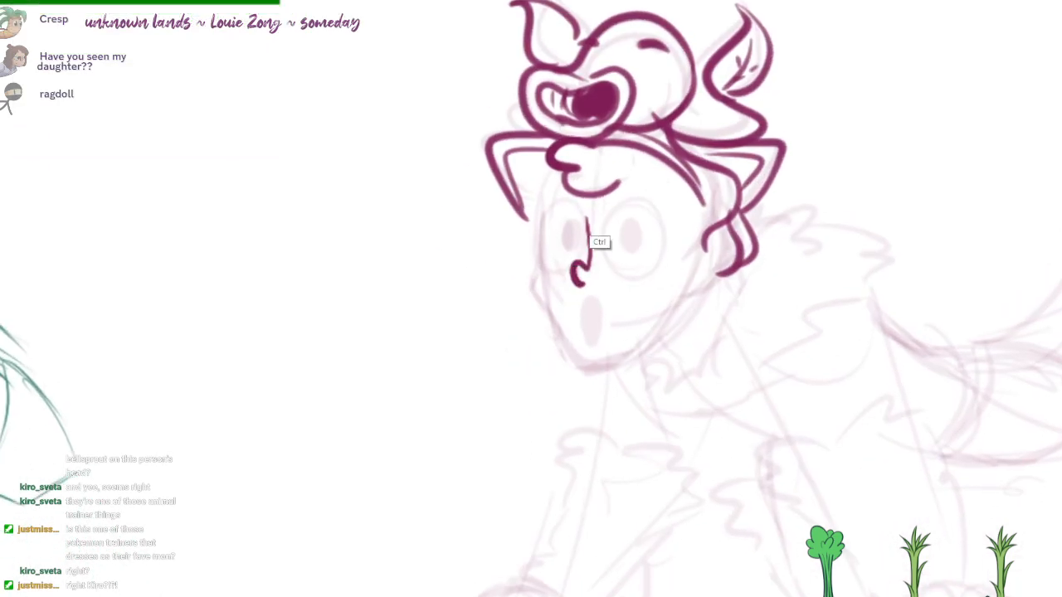
scroll(589, 224, up, 3)
mouse_move(585, 193)
mouse_down()
mouse_move(545, 290)
mouse_move(590, 274)
mouse_up()
Step: Fill a solid pupil in each eye and erase a soft round highlight from the upper edge of both pupils
mouse_move(685, 213)
mouse_down()
mouse_move(625, 270)
mouse_move(687, 200)
mouse_move(655, 249)
mouse_move(660, 224)
mouse_up()
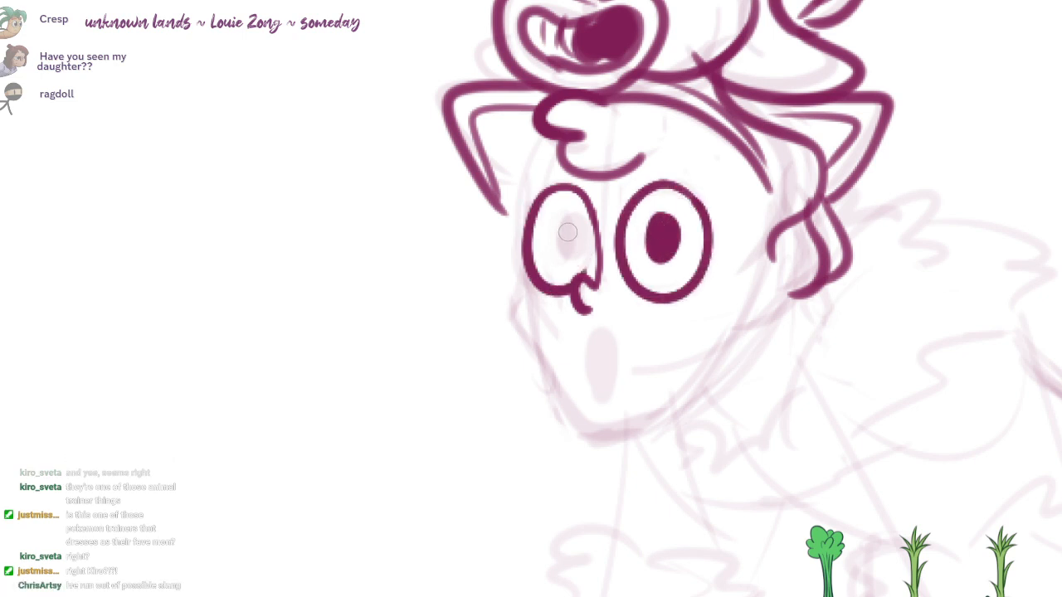
drag(567, 232, 570, 217)
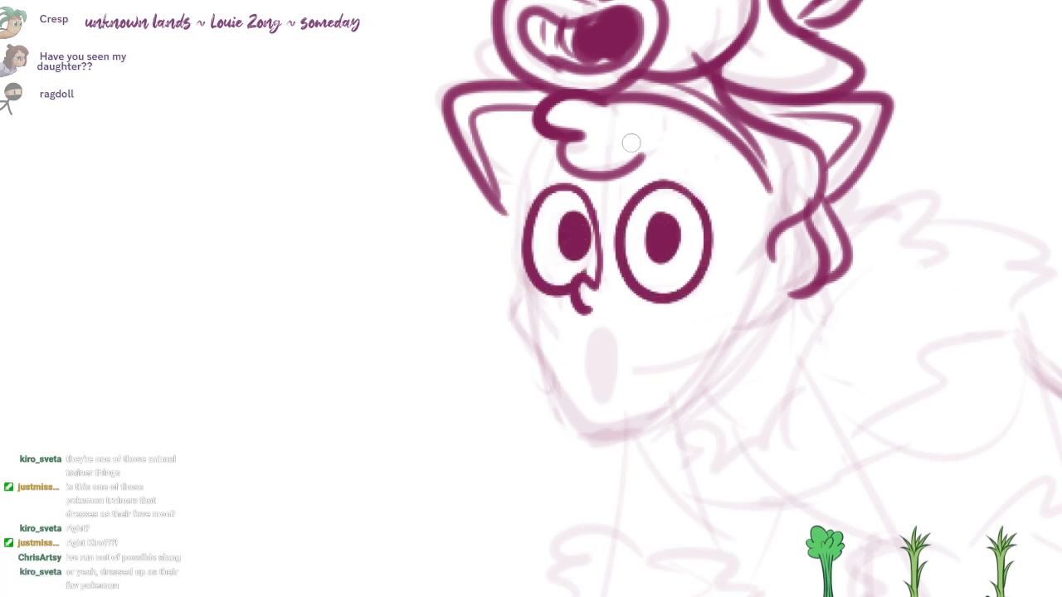
key(e)
drag(558, 222, 554, 224)
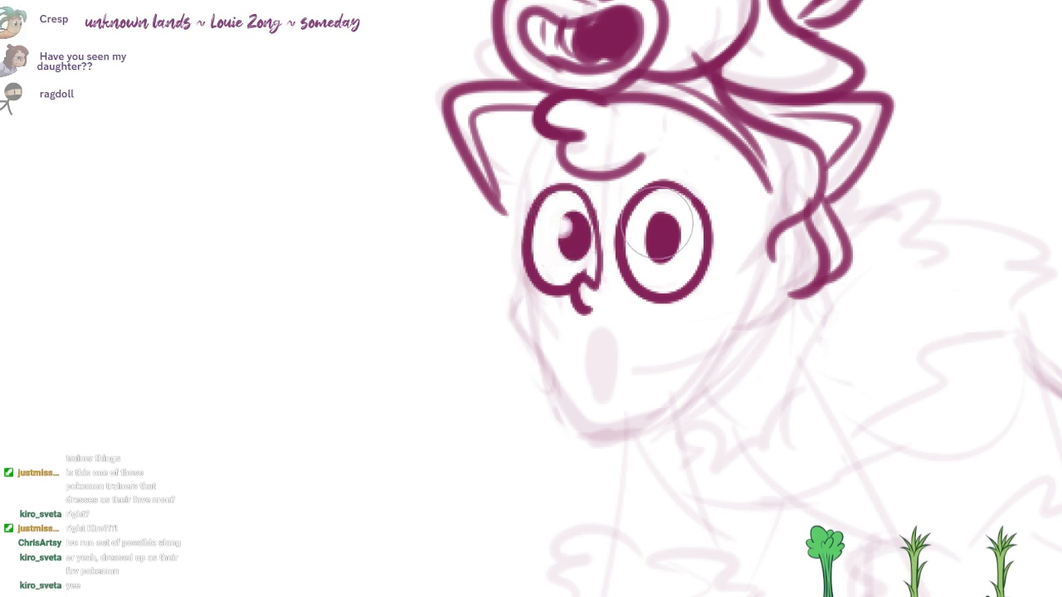
drag(657, 222, 654, 224)
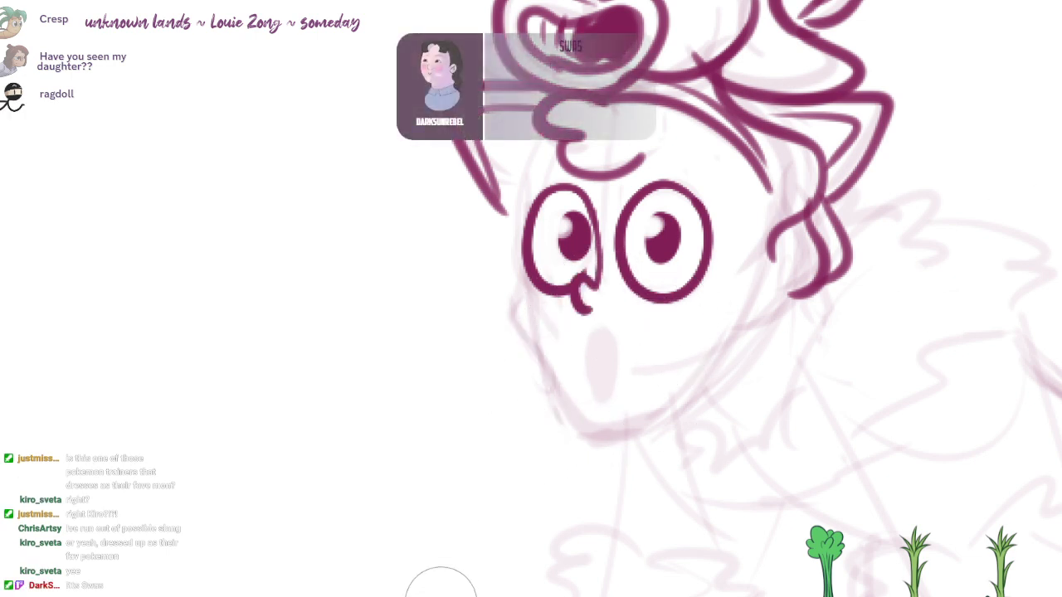
mouse_move(747, 161)
mouse_down()
mouse_move(782, 118)
mouse_move(780, 215)
mouse_up()
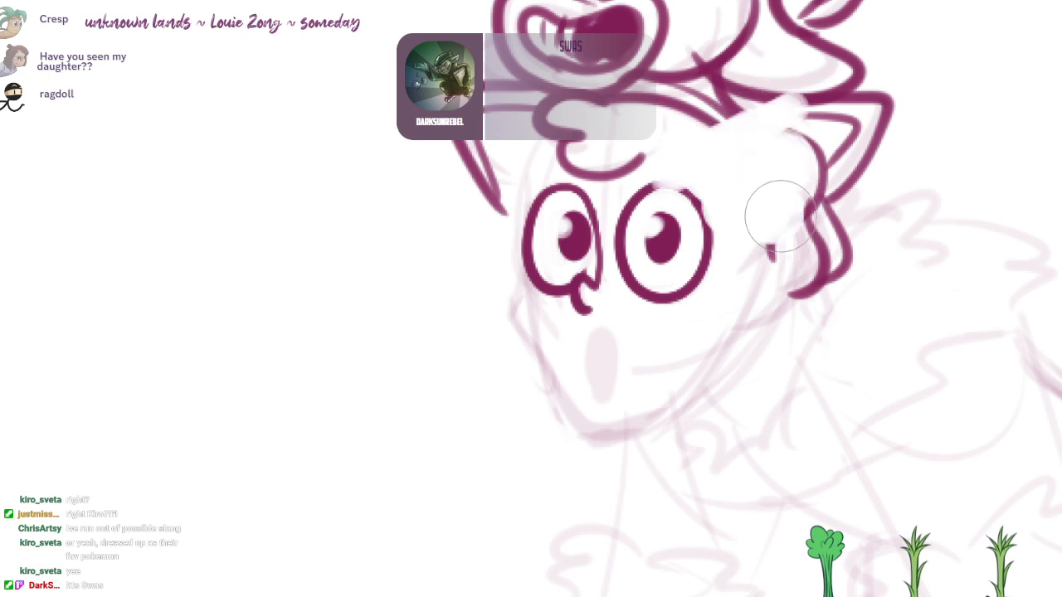
key(ctrl+z)
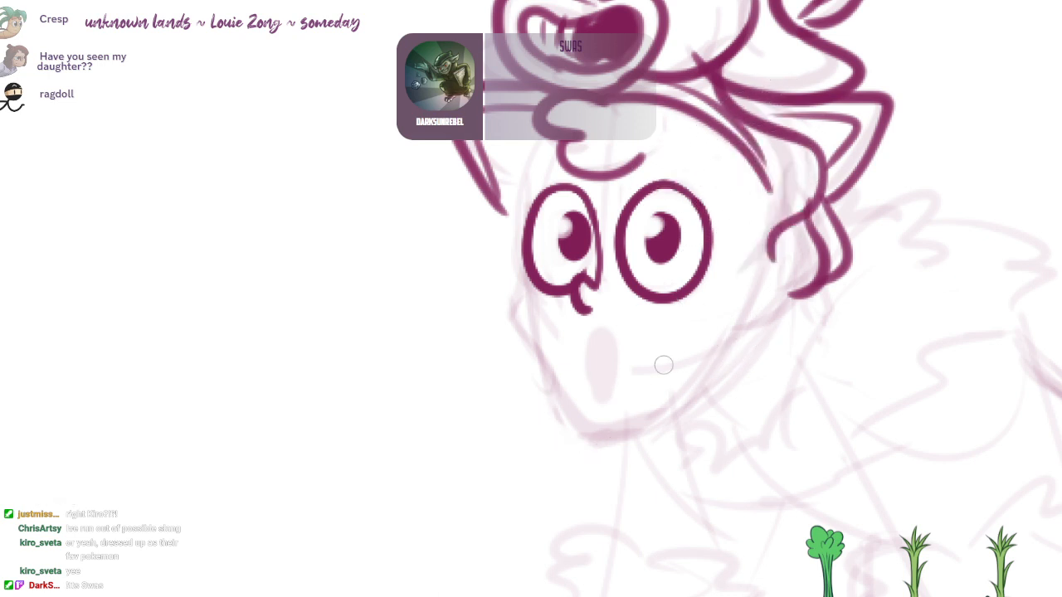
Step: Ink the face contour from temple to cheek and jaw, and the small dark oval mouth with a light tongue
drag(545, 138, 513, 219)
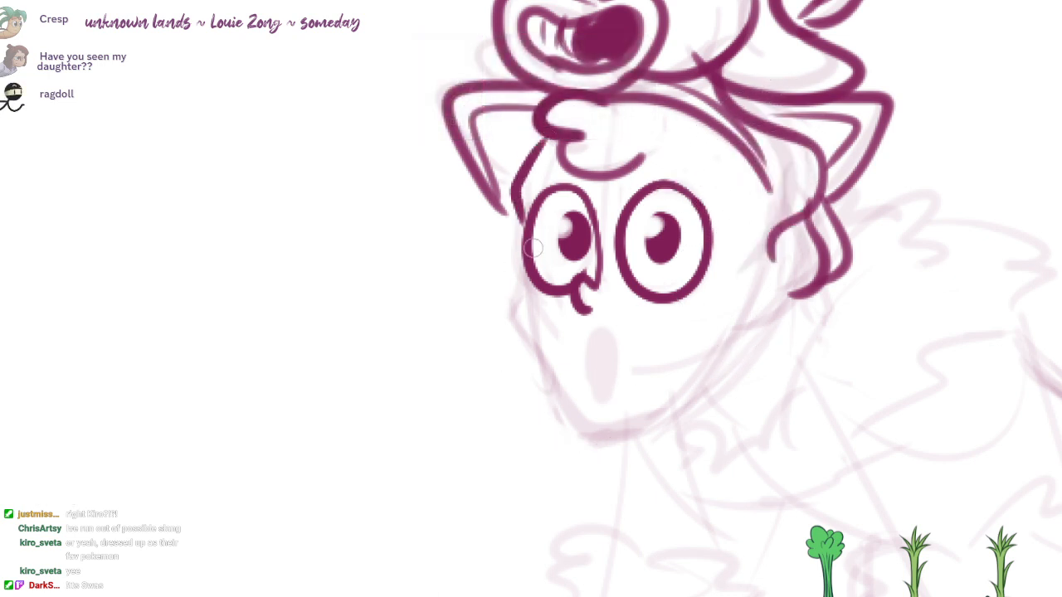
mouse_move(523, 257)
mouse_down()
mouse_move(538, 354)
mouse_move(639, 408)
mouse_move(749, 306)
mouse_up()
mouse_move(597, 333)
mouse_down()
mouse_move(606, 333)
mouse_move(596, 378)
mouse_up()
key(ctrl+z)
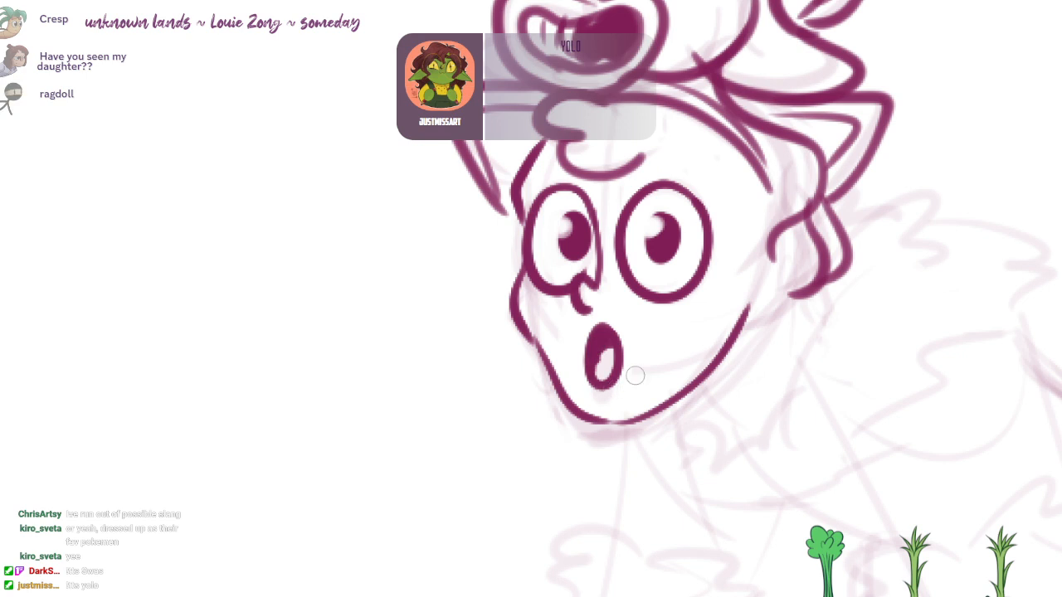
Step: Add a short curved eyebrow above the character's larger eye
scroll(736, 330, down, 1)
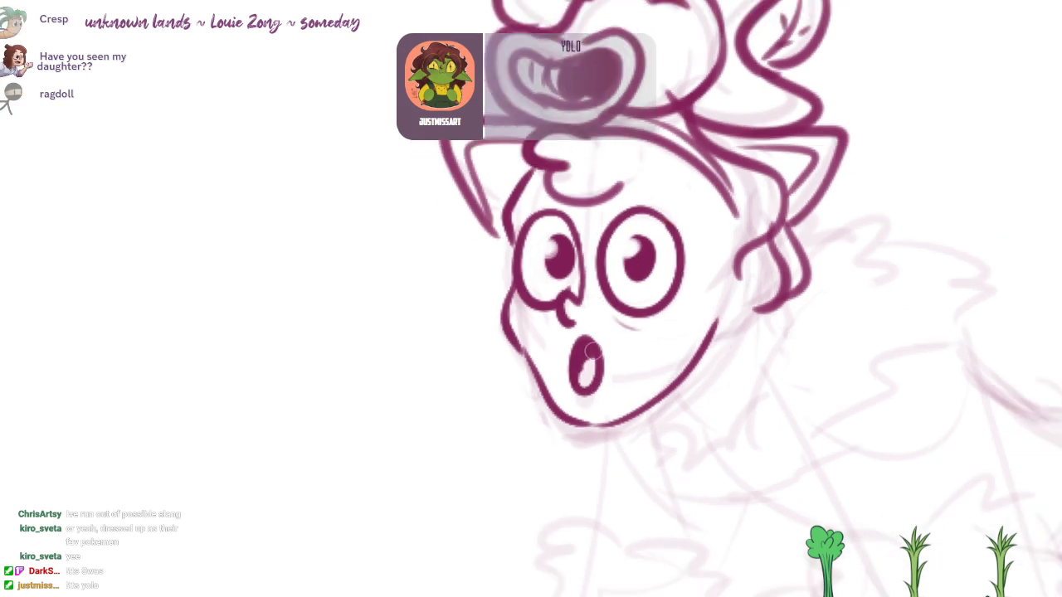
scroll(627, 195, up, 1)
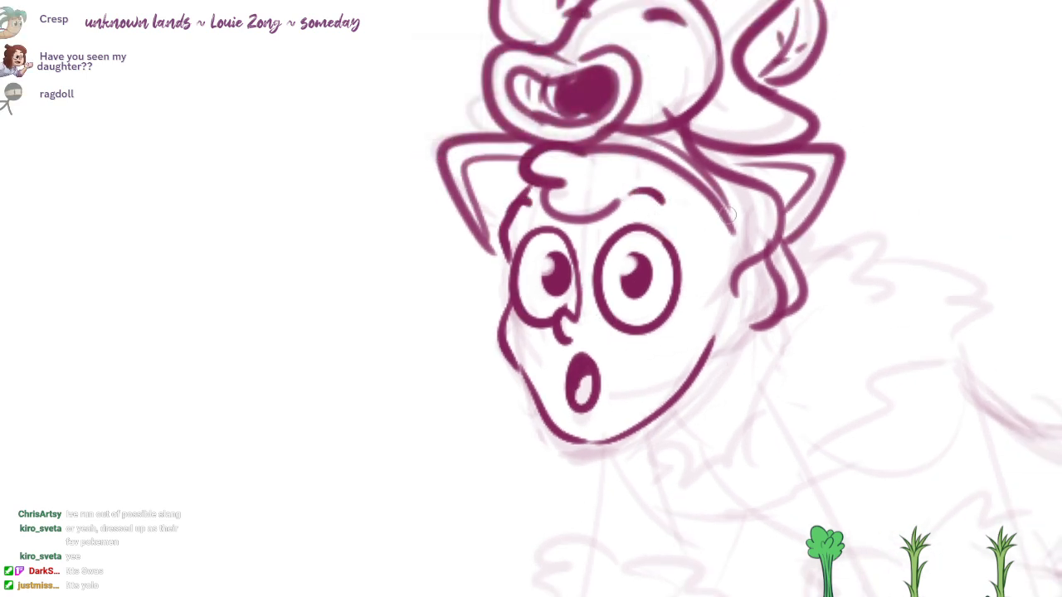
drag(727, 215, 716, 190)
mouse_move(724, 125)
mouse_down()
mouse_move(832, 133)
mouse_move(773, 217)
mouse_up()
Step: Ink the far front arm's line below the chin and the ragged fur outline around its forearm
drag(698, 383, 668, 283)
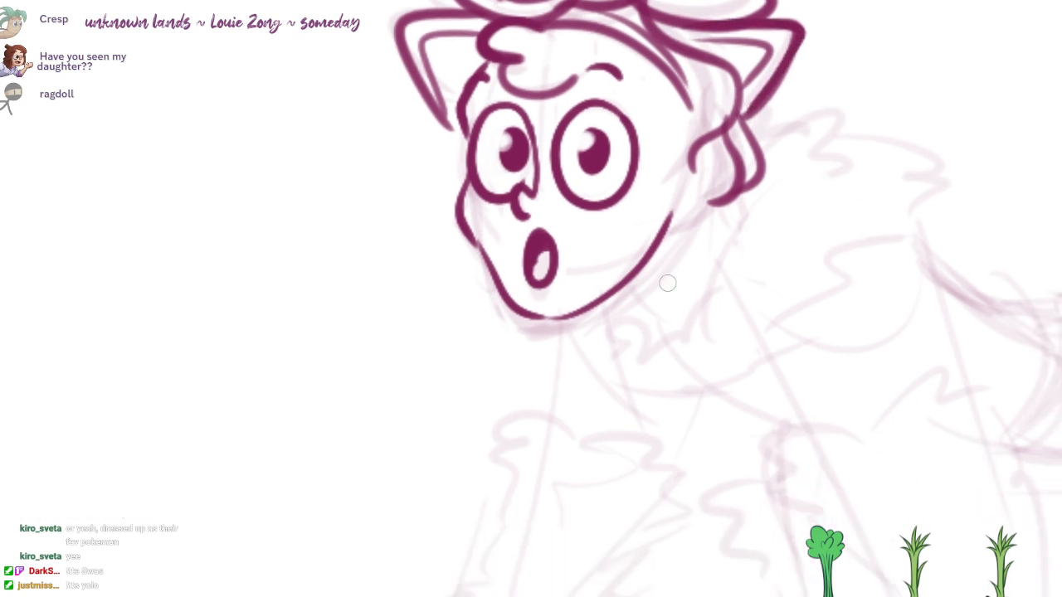
scroll(711, 343, down, 5)
mouse_move(589, 158)
mouse_down()
mouse_move(571, 259)
mouse_move(491, 423)
mouse_move(496, 481)
mouse_up()
scroll(601, 281, up, 1)
drag(564, 295, 639, 309)
mouse_move(651, 316)
mouse_down()
mouse_move(701, 332)
mouse_move(641, 506)
mouse_move(557, 536)
mouse_up()
Step: Ink the far front paw with overlapping rounded toes, an underside line and a heel joining the forearm fur
mouse_move(564, 531)
mouse_down()
mouse_move(584, 478)
mouse_move(497, 453)
mouse_move(508, 492)
mouse_up()
drag(501, 452, 459, 496)
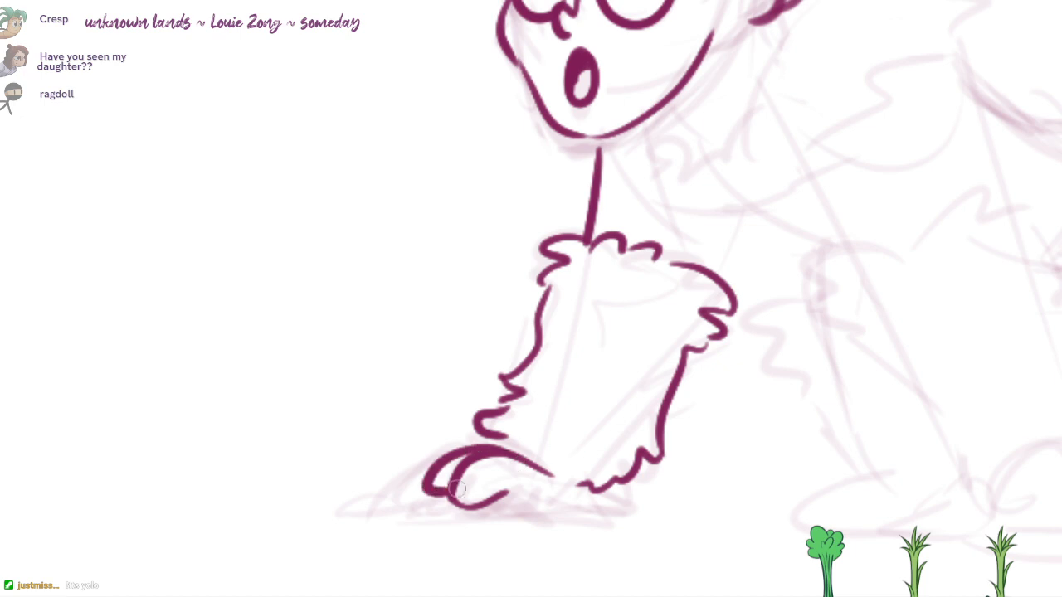
key(ctrl+z)
mouse_move(478, 455)
mouse_down()
mouse_move(450, 500)
mouse_move(394, 505)
mouse_move(422, 502)
mouse_up()
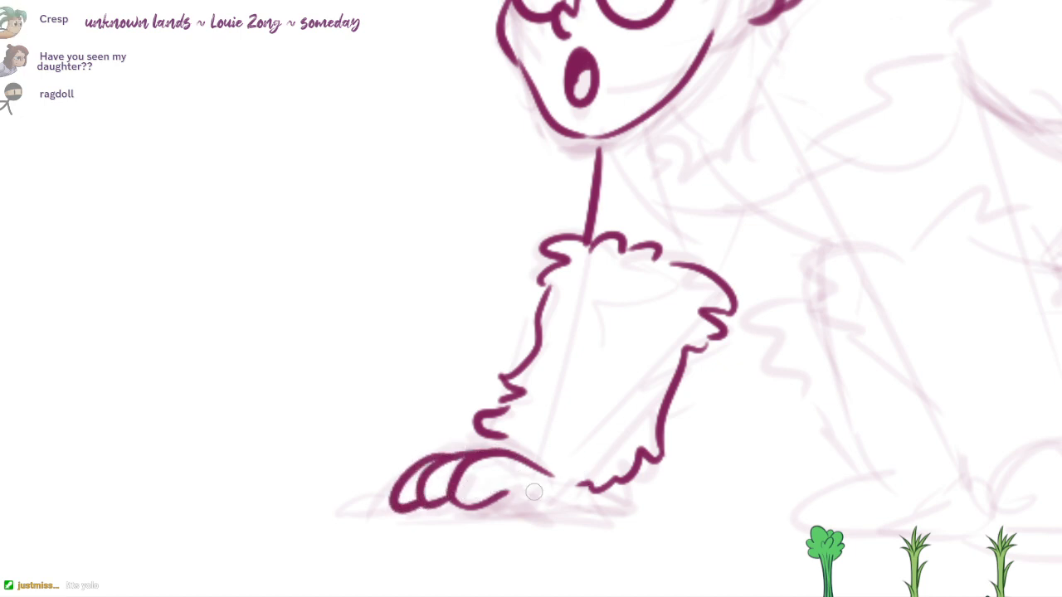
drag(507, 496, 564, 513)
mouse_move(560, 476)
mouse_down()
mouse_move(592, 519)
mouse_move(566, 516)
mouse_up()
mouse_move(499, 501)
mouse_down()
mouse_move(547, 500)
mouse_move(533, 512)
mouse_up()
key(ctrl+z)
drag(708, 440, 630, 507)
drag(572, 356, 517, 462)
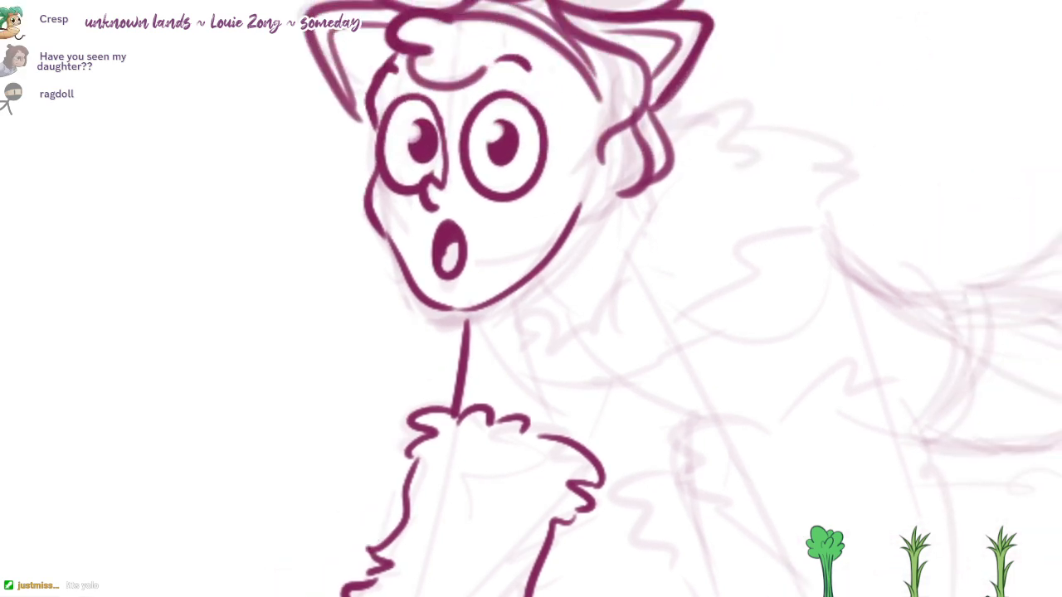
mouse_move(470, 309)
mouse_down()
mouse_move(463, 347)
mouse_move(478, 332)
mouse_move(462, 346)
mouse_up()
key(ctrl+z)
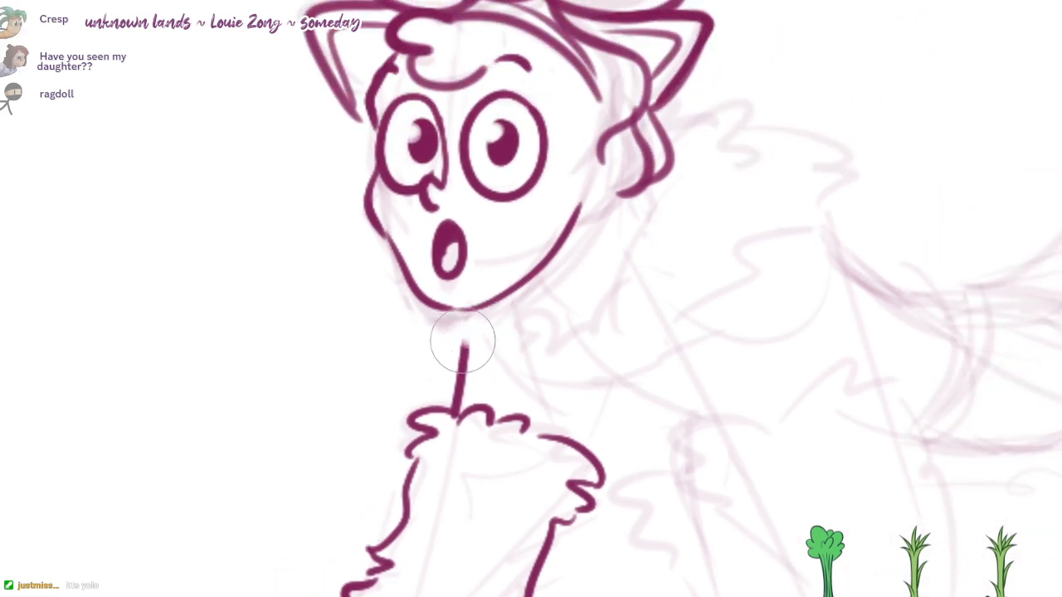
key(ctrl+z)
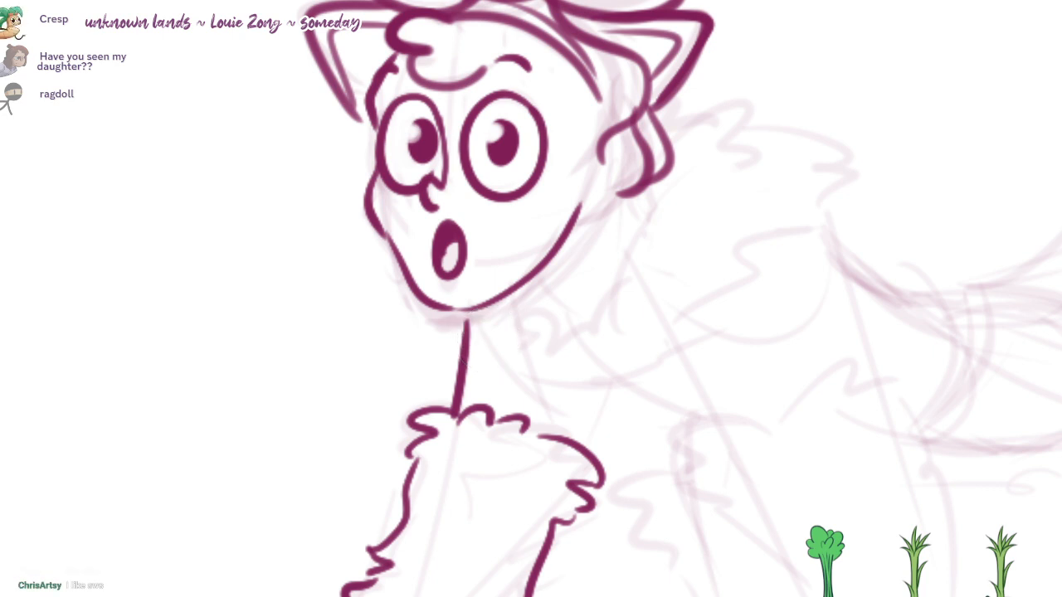
Step: Ink the fur collar's tufts under the chin and its jagged lower front edge, shortening the arm line where it meets them
drag(480, 355, 461, 361)
key(ctrl+z)
key(b)
mouse_move(464, 322)
mouse_down()
mouse_move(481, 332)
mouse_move(469, 352)
mouse_move(492, 384)
mouse_move(516, 389)
mouse_up()
key(b)
key(ctrl+z)
mouse_move(527, 389)
mouse_down()
mouse_move(607, 423)
mouse_move(653, 394)
mouse_up()
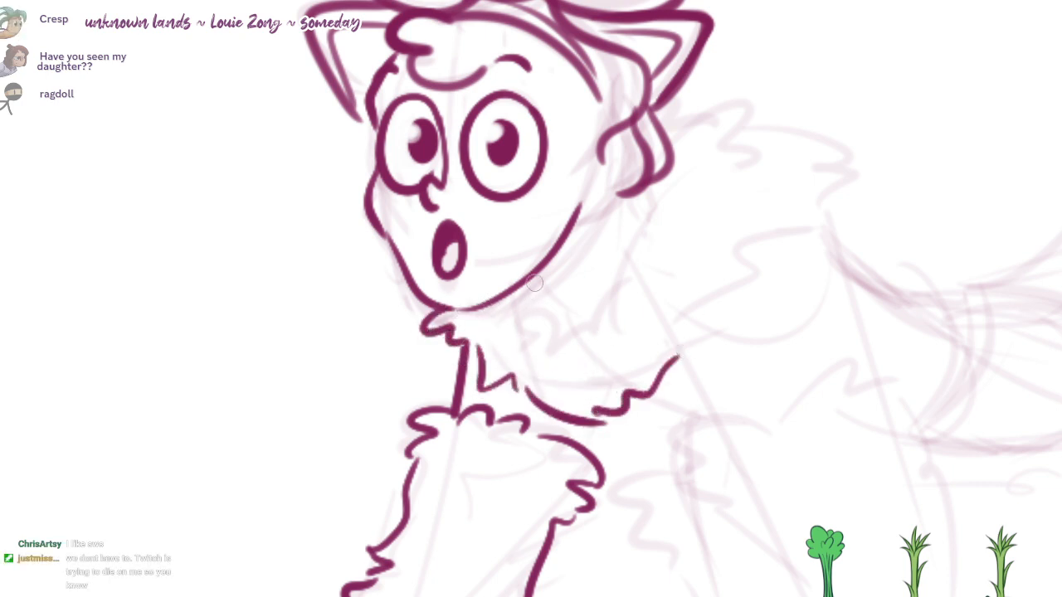
Step: Ink the collar's tufted inner edge beside the jaw and its spiky outer edge around the back and shoulder
drag(562, 328, 624, 267)
key(ctrl+z)
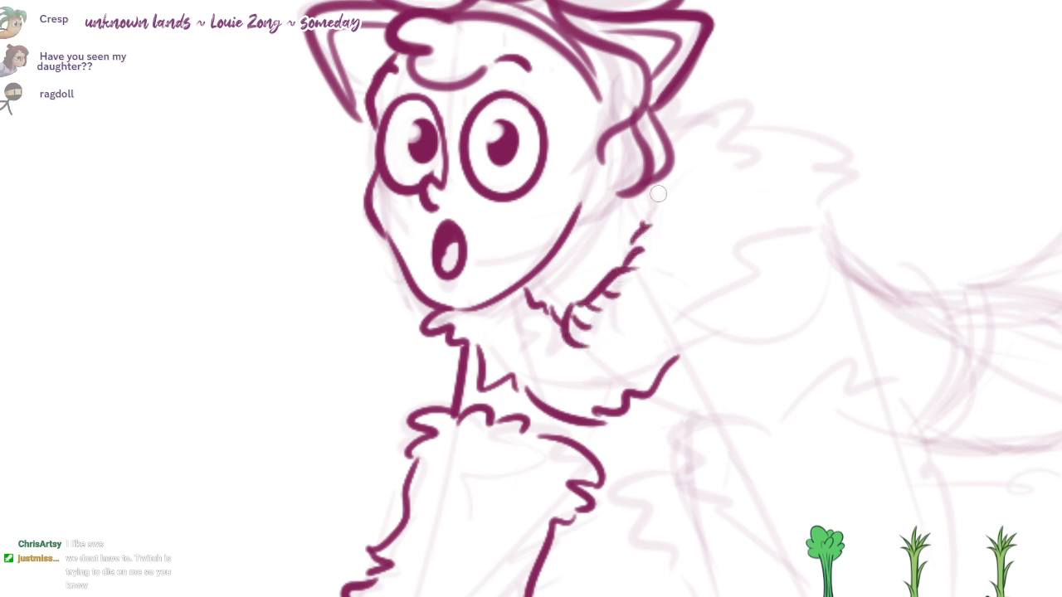
mouse_move(655, 137)
mouse_down()
mouse_move(727, 83)
mouse_move(763, 116)
mouse_move(789, 197)
mouse_move(728, 258)
mouse_move(705, 331)
mouse_move(668, 381)
mouse_up()
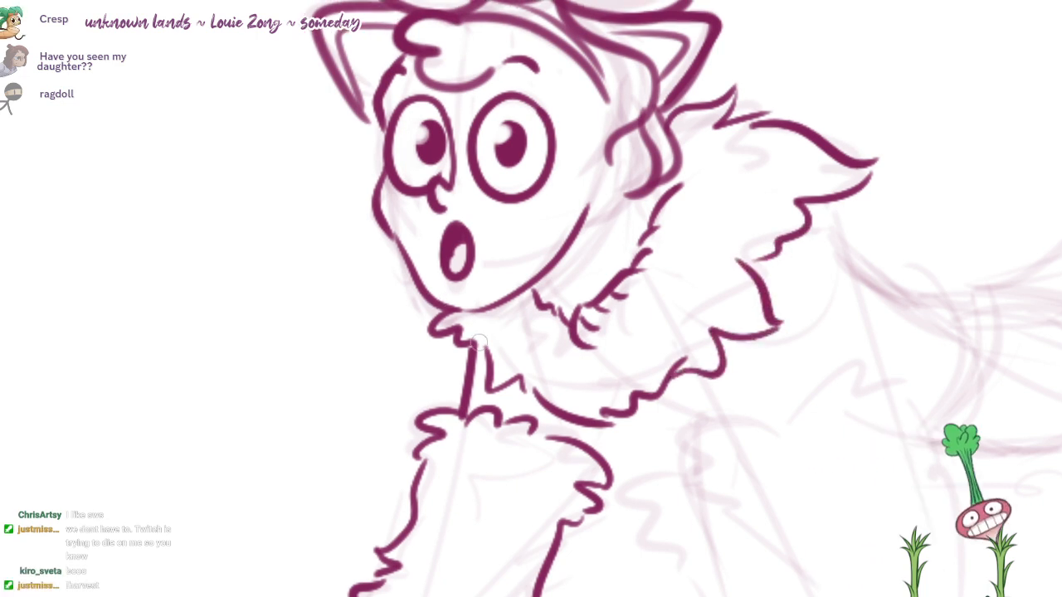
Step: Ink both sides of the near upper arm where it emerges from beneath the fur collar
drag(663, 368, 583, 298)
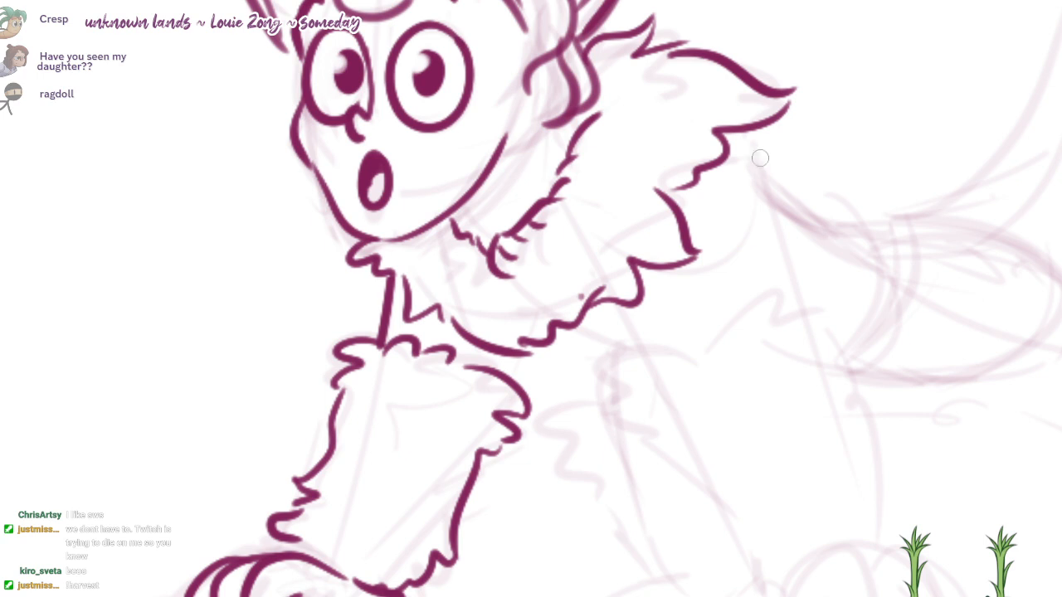
drag(743, 135, 791, 290)
drag(638, 288, 670, 338)
Step: Ink the near forearm's fur cuff with a jagged top edge, a smooth outer side and a tufted inner side
drag(866, 293, 849, 195)
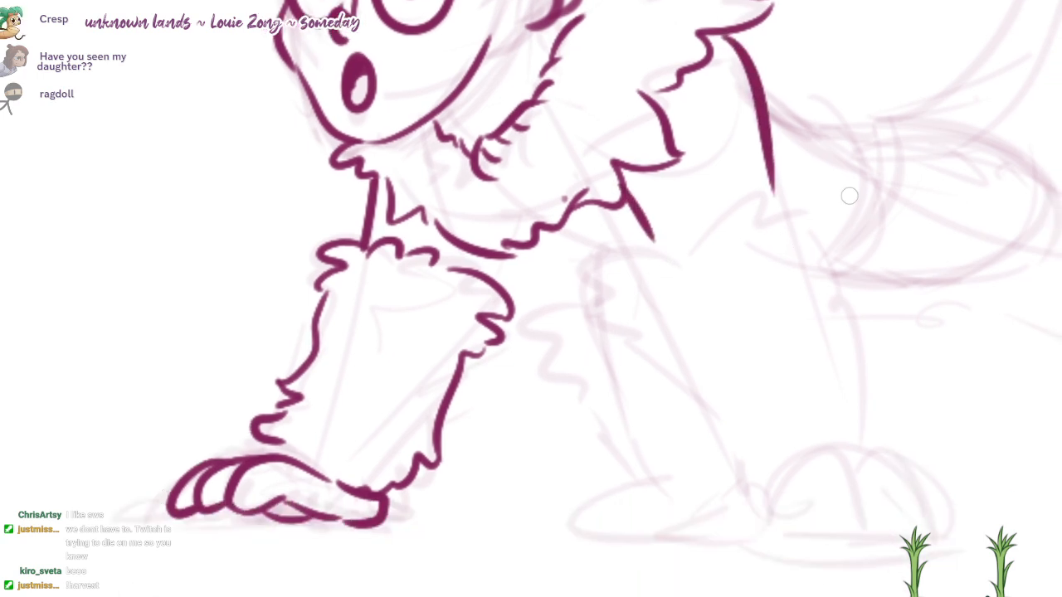
mouse_move(681, 248)
mouse_down()
mouse_move(629, 251)
mouse_move(599, 329)
mouse_move(652, 335)
mouse_up()
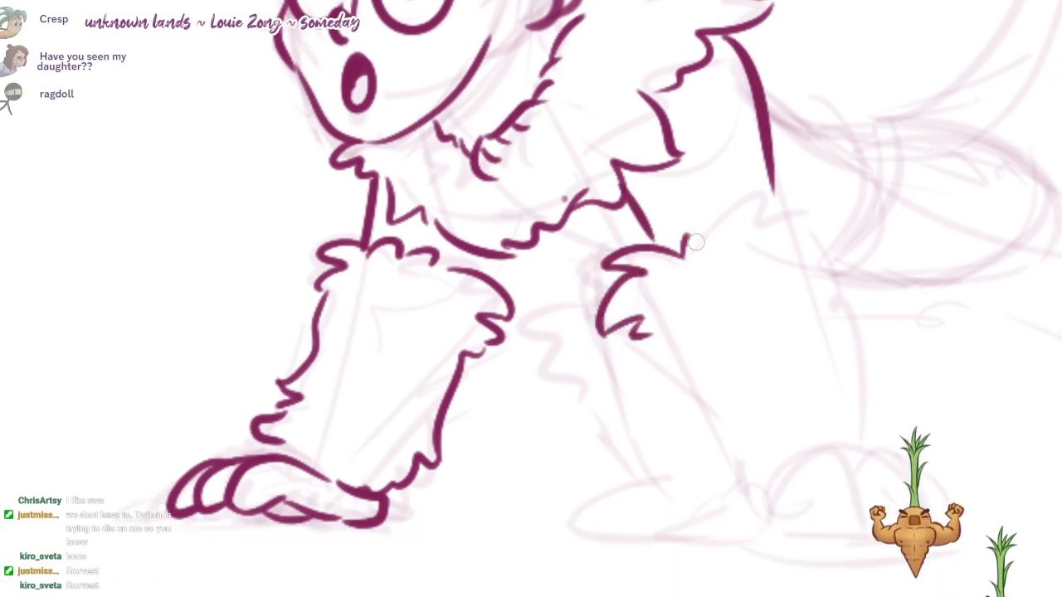
mouse_move(685, 249)
mouse_down()
mouse_move(765, 199)
mouse_move(753, 220)
mouse_up()
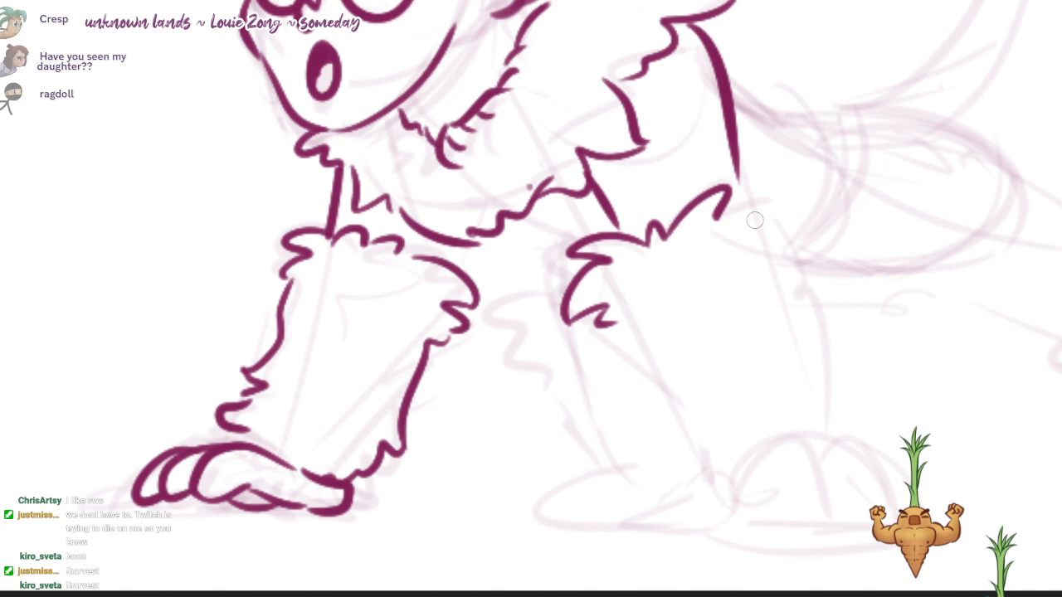
mouse_move(723, 213)
mouse_down()
mouse_move(765, 213)
mouse_move(840, 299)
mouse_up()
key(ctrl+z)
mouse_move(766, 211)
mouse_down()
mouse_move(808, 239)
mouse_move(798, 252)
mouse_up()
mouse_move(797, 265)
mouse_down()
mouse_move(825, 339)
mouse_move(828, 388)
mouse_up()
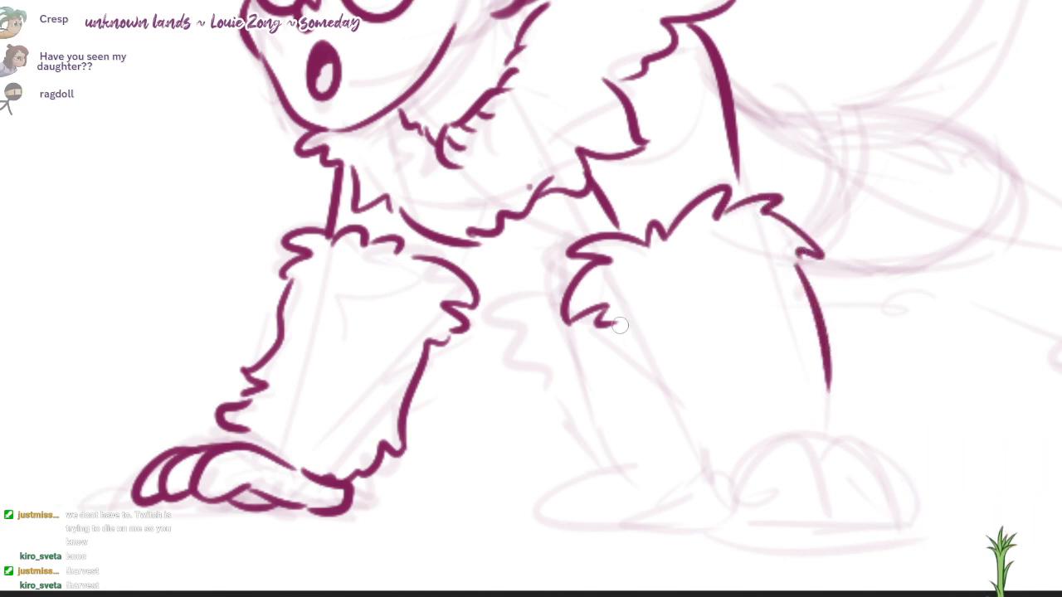
drag(618, 327, 701, 507)
Step: Ink the near paw's rounded heel below the wrist fur and the curved outline of its first finger
drag(762, 482, 749, 439)
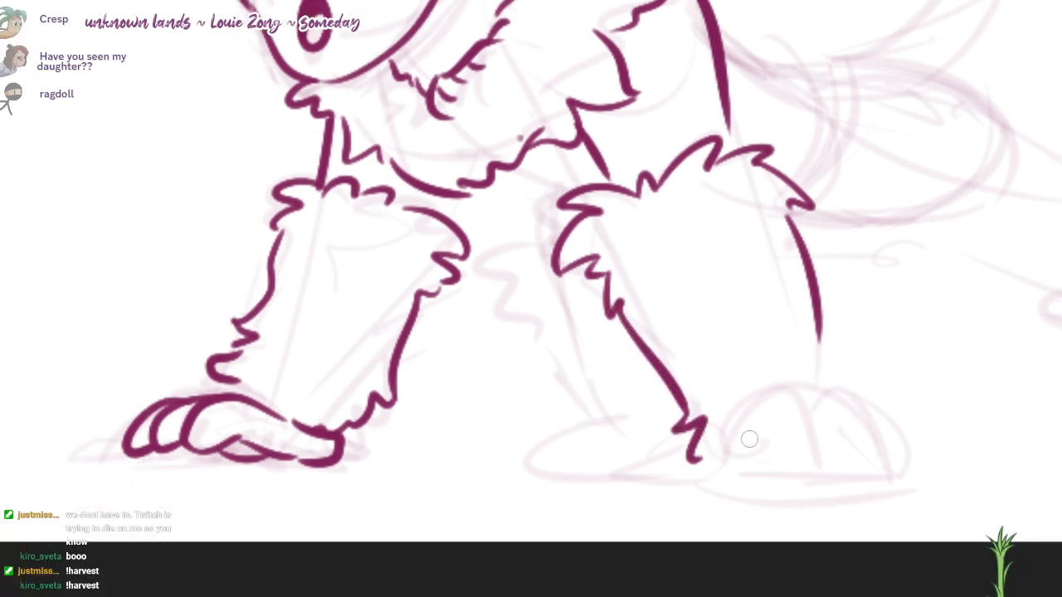
drag(679, 464, 706, 498)
drag(723, 453, 818, 487)
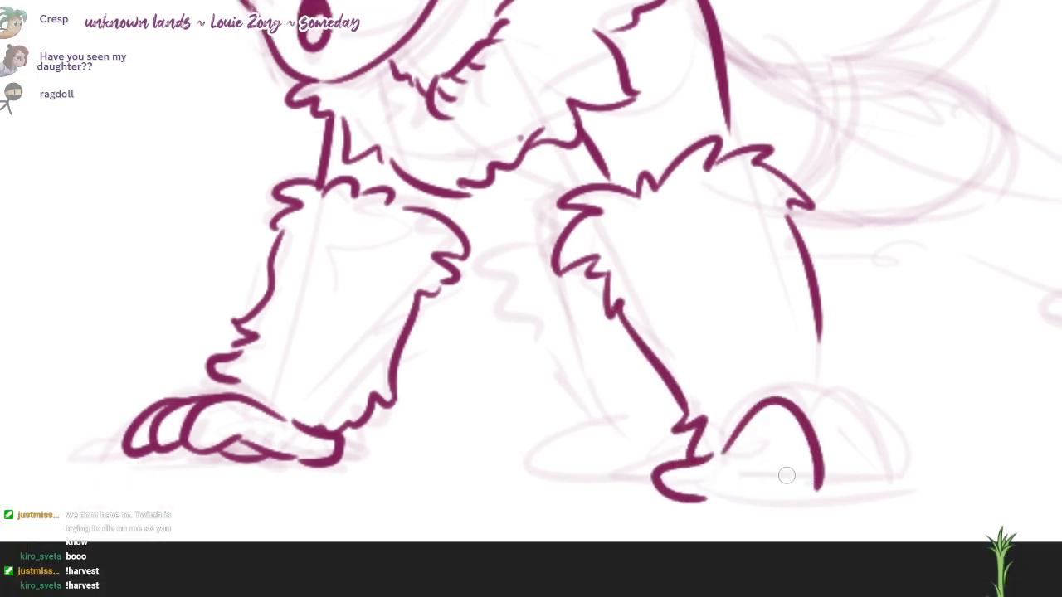
drag(760, 440, 817, 476)
key(ctrl+z)
key(ctrl+z)
drag(726, 455, 819, 486)
key(ctrl+z)
mouse_move(749, 433)
mouse_down()
mouse_move(807, 407)
mouse_move(828, 487)
mouse_up()
Step: Ink the near paw's second and third fingers as overlapping rounded shapes beside the first
drag(812, 410, 883, 478)
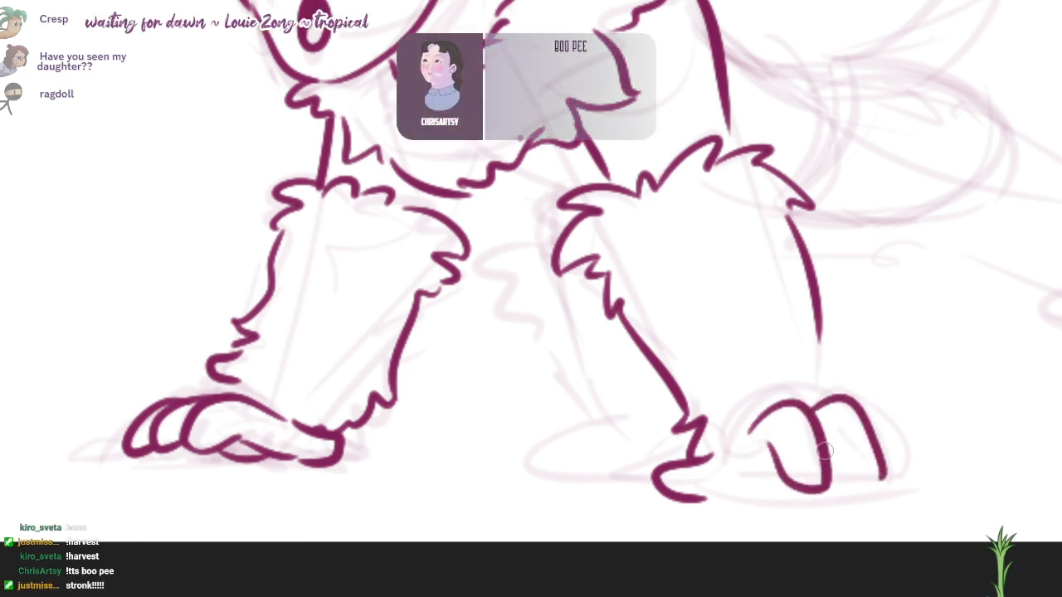
drag(829, 443, 877, 477)
key(ctrl+z)
drag(818, 425, 876, 476)
mouse_move(859, 405)
mouse_down()
mouse_move(903, 452)
mouse_move(878, 476)
mouse_up()
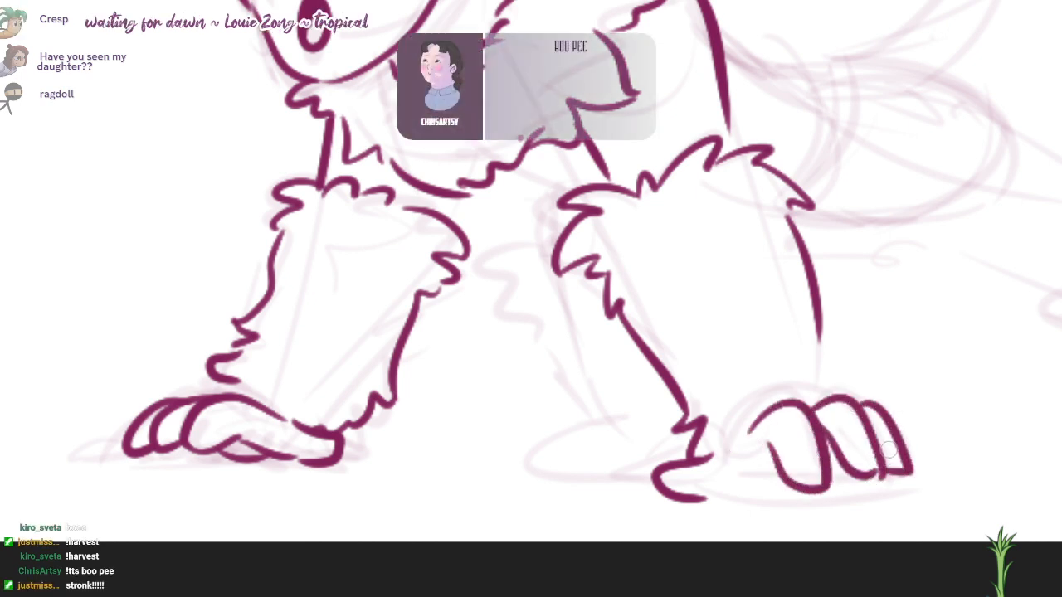
drag(898, 406, 879, 396)
key(ctrl+z)
key(ctrl+z)
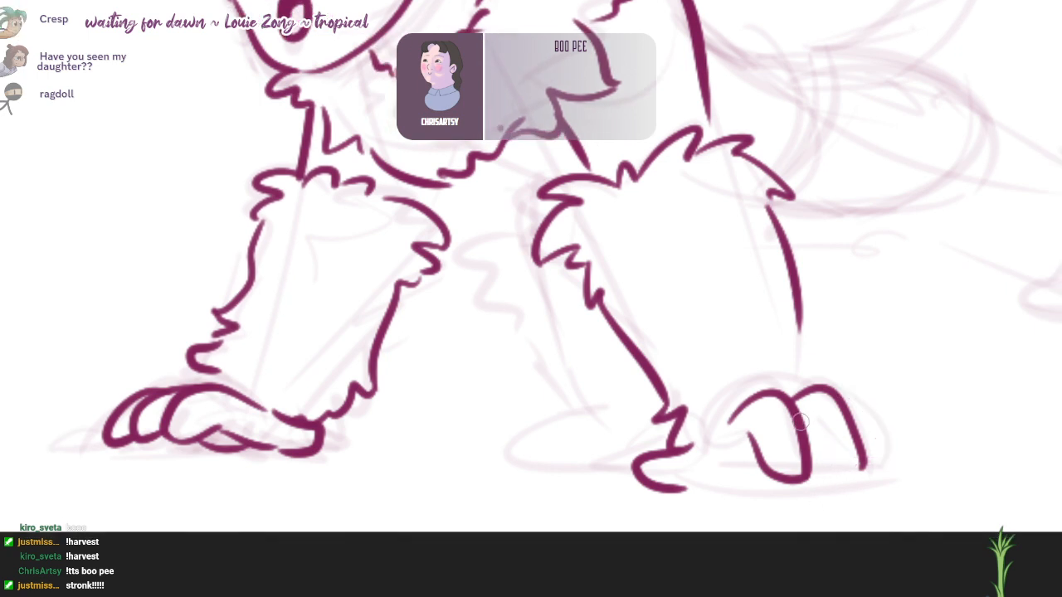
drag(801, 421, 863, 471)
drag(840, 406, 896, 456)
Step: Erase the overlapping lines at the near wrist and ink the paw's underside and the back of the hand
key(e)
mouse_move(681, 455)
mouse_down()
mouse_move(625, 467)
mouse_move(680, 491)
mouse_up()
key(b)
mouse_move(681, 427)
mouse_down()
mouse_move(708, 464)
mouse_move(744, 452)
mouse_up()
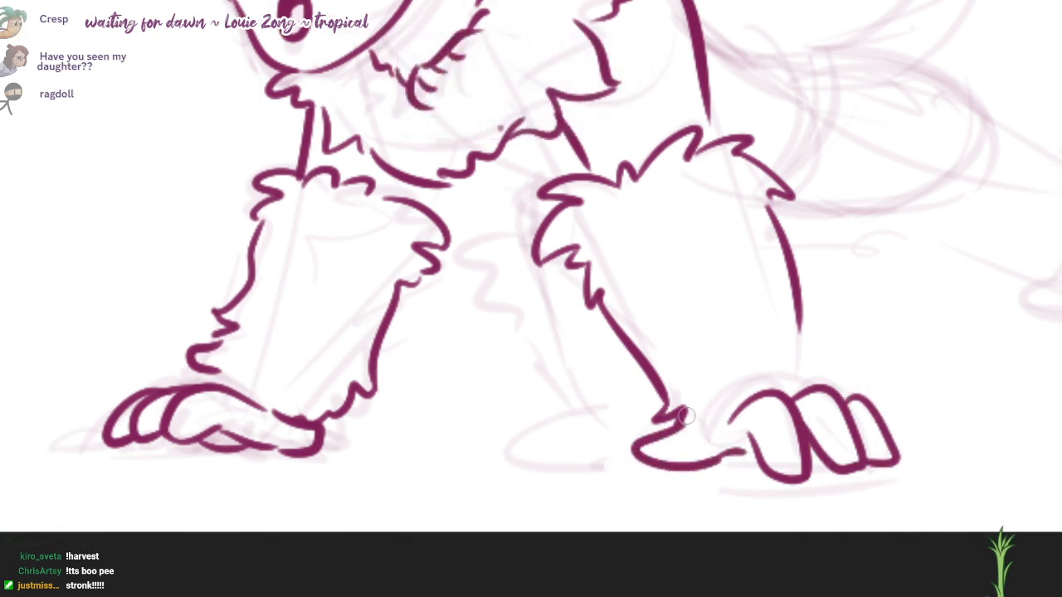
mouse_move(686, 416)
mouse_down()
mouse_move(817, 383)
mouse_move(685, 422)
mouse_up()
key(ctrl+z)
drag(842, 286, 830, 316)
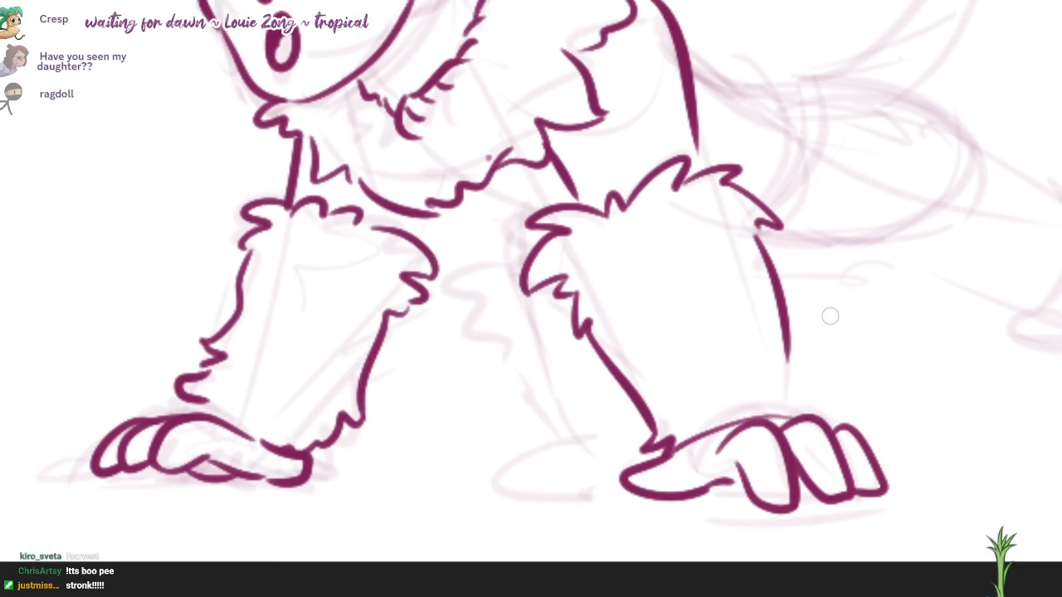
Step: Ink the spiky lower outer edge of the near forearm cuff and short fur marks inside both forearm cuffs
drag(787, 355, 826, 378)
drag(675, 227, 718, 256)
drag(717, 294, 744, 315)
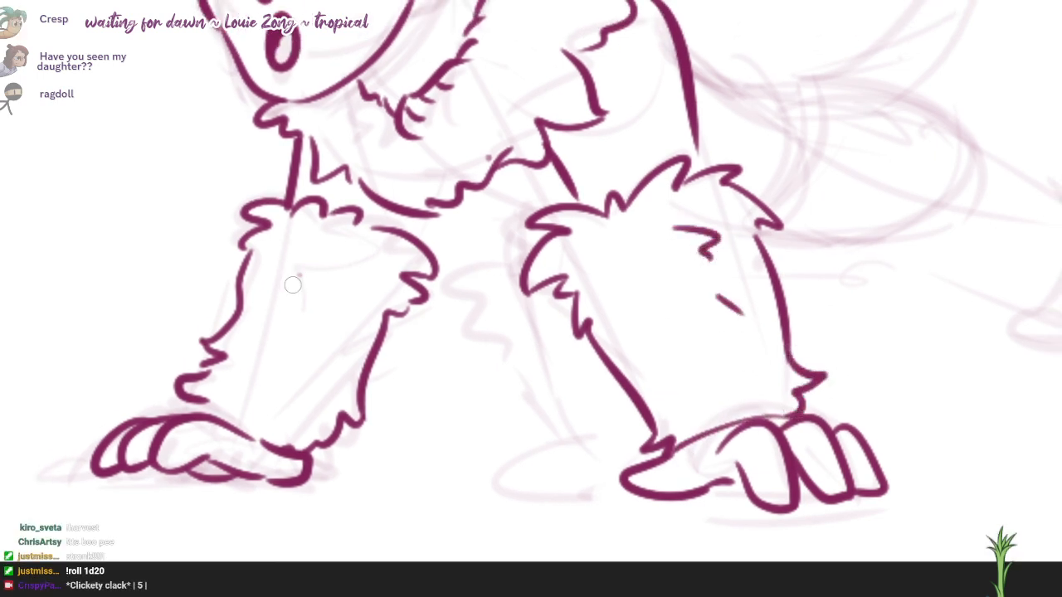
drag(297, 275, 282, 328)
drag(281, 328, 286, 386)
Step: Ink the far hind leg's furry cuff between the two arms and its flat foot on the ground
mouse_move(496, 243)
mouse_down()
mouse_move(579, 263)
mouse_move(496, 325)
mouse_move(477, 369)
mouse_move(517, 472)
mouse_move(548, 506)
mouse_move(640, 497)
mouse_up()
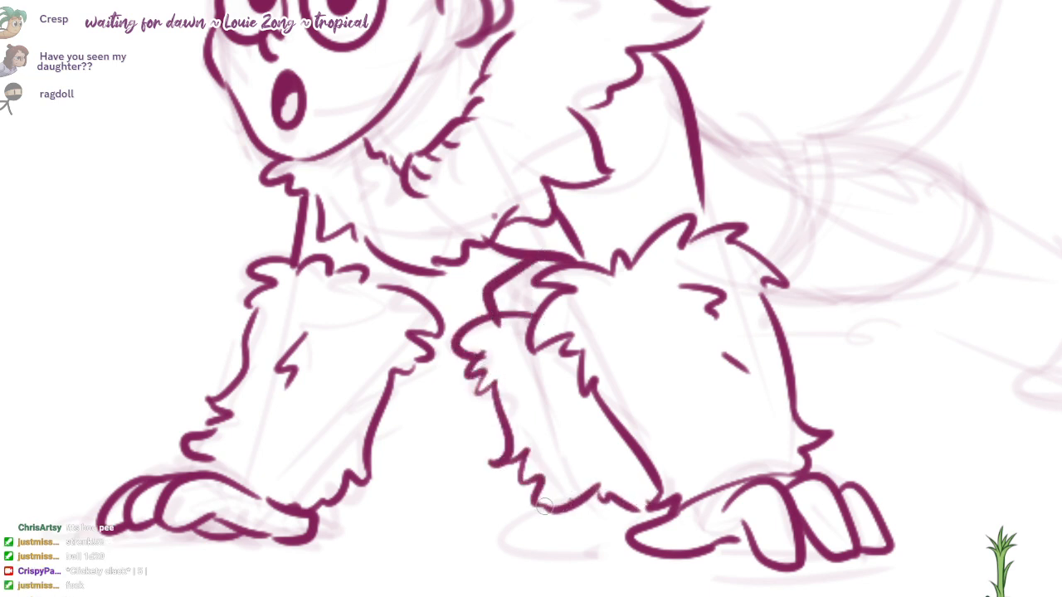
drag(544, 506, 640, 550)
drag(710, 524, 476, 570)
Step: Ink the curve of the back and rump behind the shoulder, with two curved lines around the waist
mouse_move(458, 171)
mouse_down()
mouse_move(557, 187)
mouse_move(738, 245)
mouse_up()
drag(532, 340, 683, 329)
key(ctrl+z)
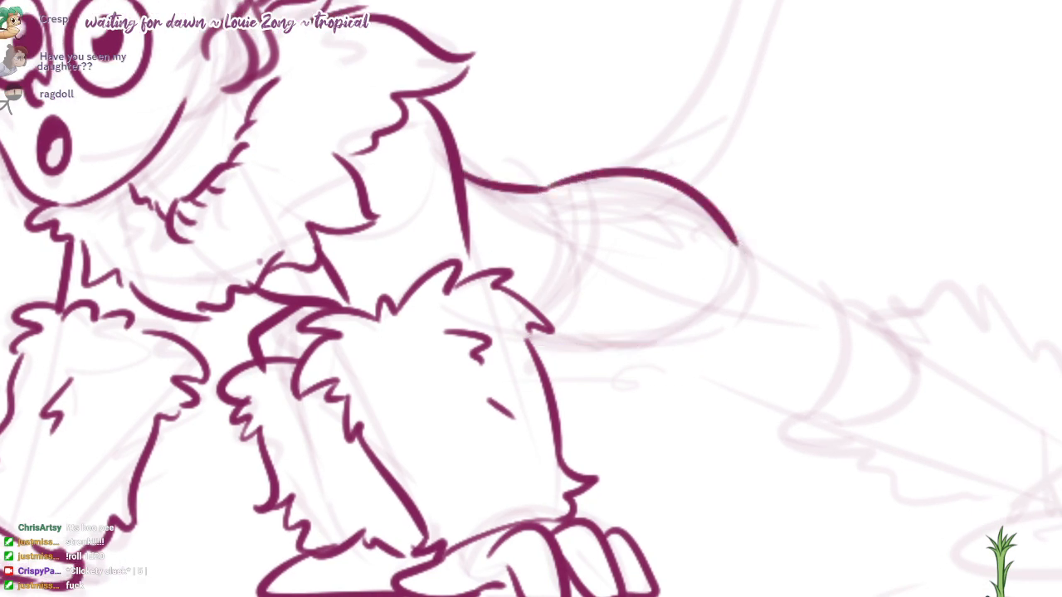
key(ctrl+z)
drag(548, 184, 539, 302)
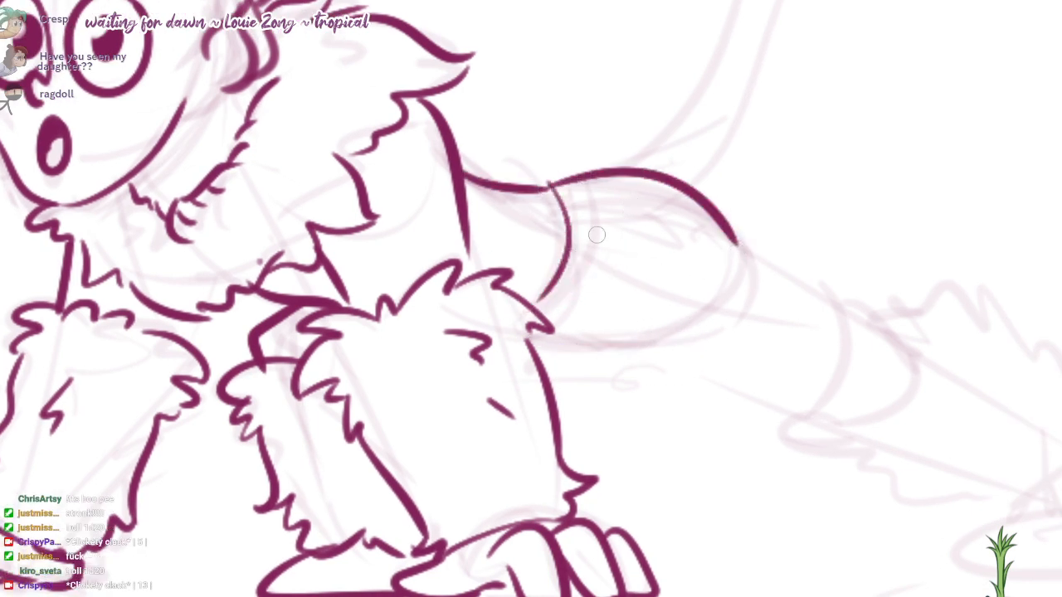
mouse_move(586, 204)
mouse_down()
mouse_move(561, 291)
mouse_move(637, 275)
mouse_move(643, 238)
mouse_up()
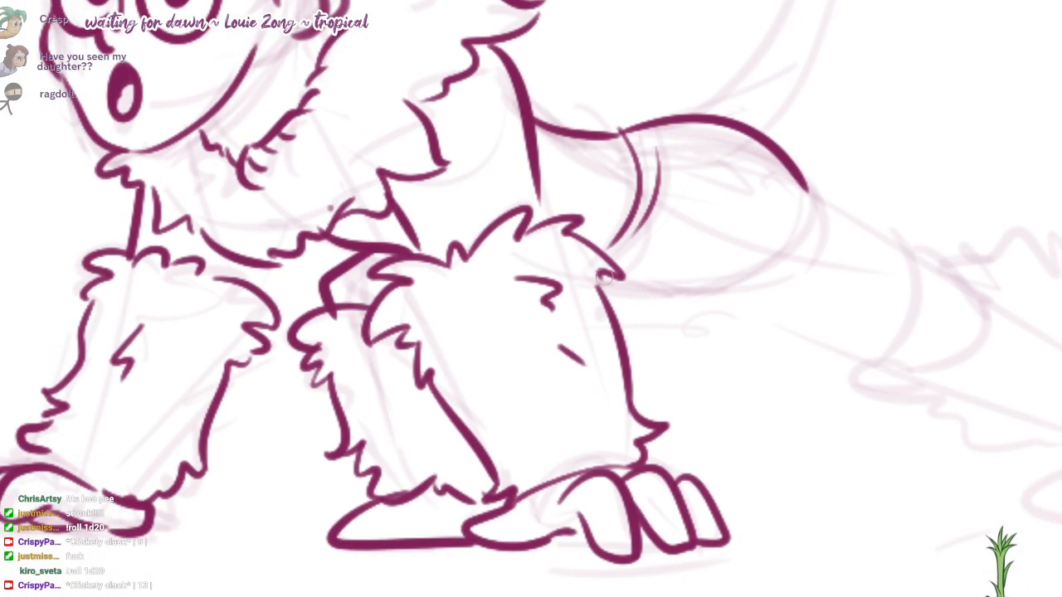
Step: Ink the shorts' rounded hem around the near thigh and the underside line back to the forearm cuff
drag(604, 277, 810, 208)
key(ctrl+z)
mouse_move(798, 170)
mouse_down()
mouse_move(821, 240)
mouse_move(759, 291)
mouse_move(662, 296)
mouse_move(601, 283)
mouse_up()
key(ctrl+z)
Step: Ink the outstretched hind leg's two side lines below the shorts and the curved band where the fur cuff begins
key(ctrl+z)
mouse_move(673, 300)
mouse_down()
mouse_move(601, 307)
mouse_move(612, 305)
mouse_up()
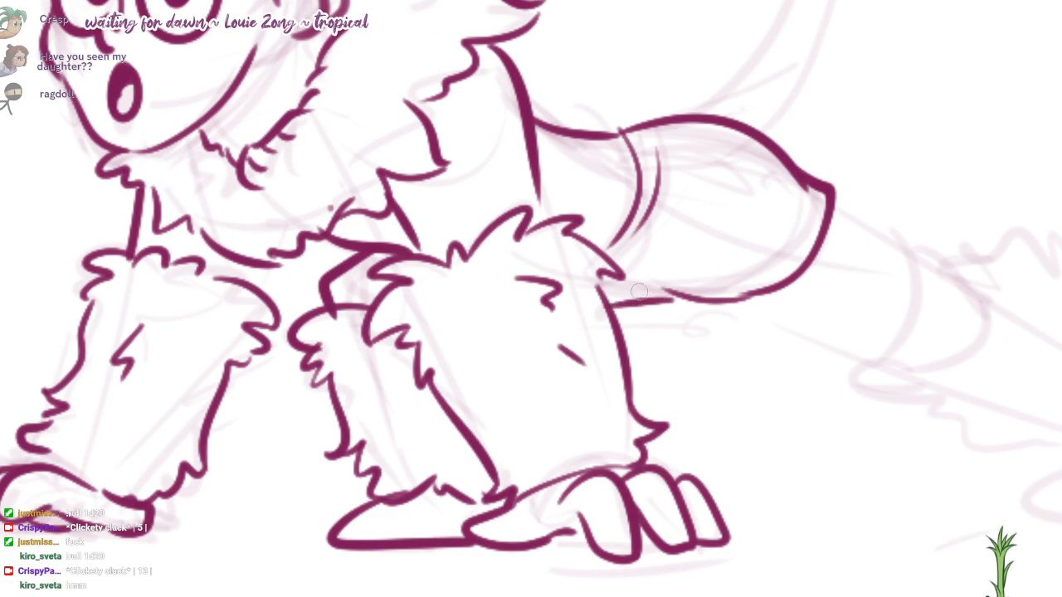
drag(699, 285, 618, 302)
drag(847, 326, 739, 290)
drag(613, 261, 763, 318)
drag(728, 169, 806, 225)
mouse_move(824, 193)
mouse_down()
mouse_move(782, 170)
mouse_move(799, 184)
mouse_move(800, 174)
mouse_move(839, 169)
mouse_up()
key(ctrl+z)
key(ctrl+z)
key(ctrl+z)
mouse_move(763, 203)
mouse_down()
mouse_move(718, 293)
mouse_move(740, 304)
mouse_up()
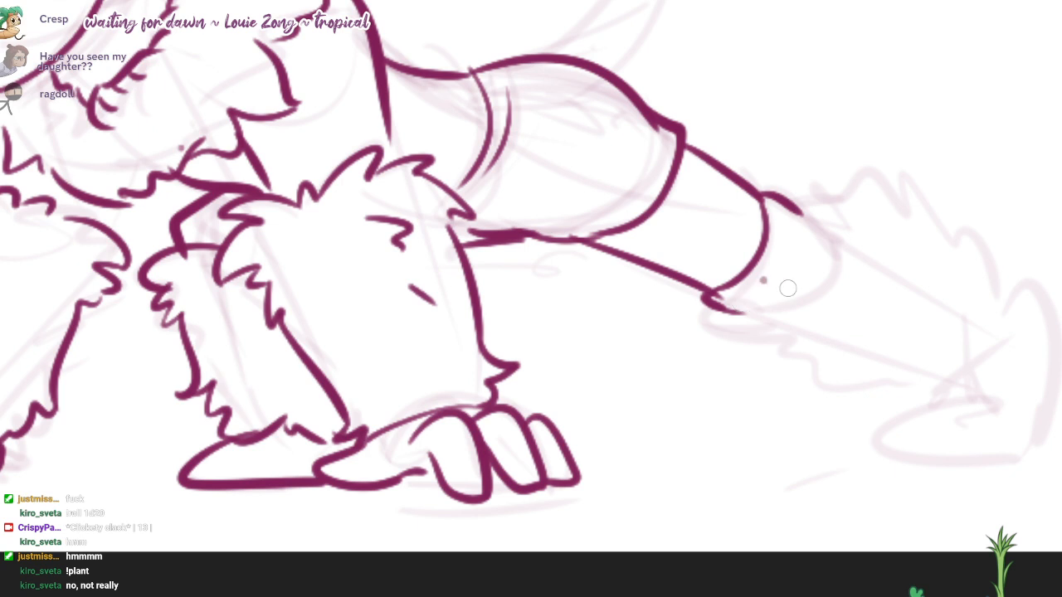
mouse_move(779, 277)
mouse_down()
mouse_move(730, 283)
mouse_move(679, 309)
mouse_move(659, 304)
mouse_move(686, 315)
mouse_up()
key(e)
key(b)
key(ctrl+z)
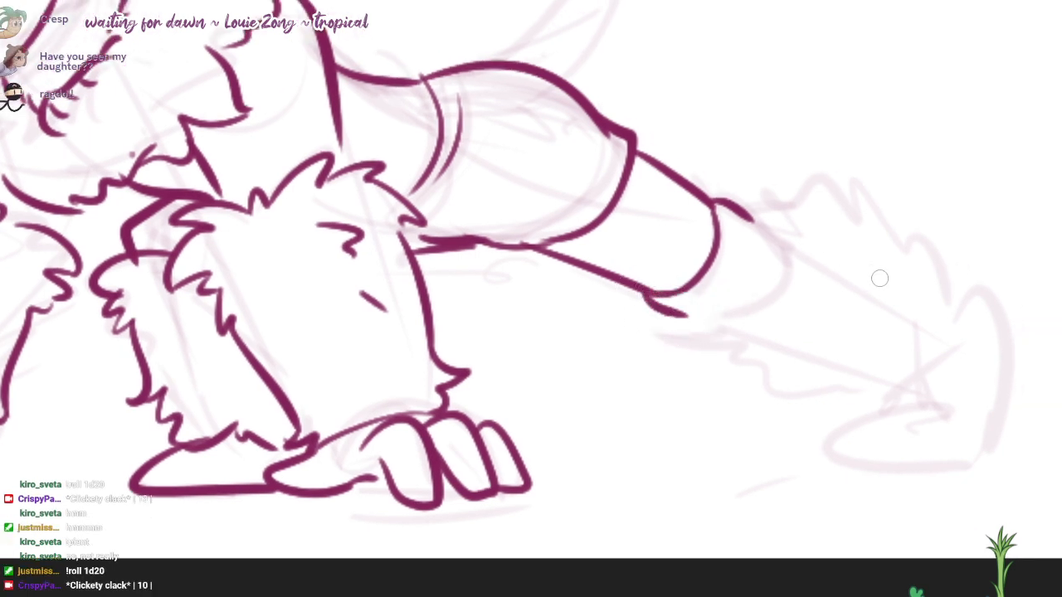
Step: Ink the jagged upper, rear and lower outline of the outstretched hind leg's fur cuff
mouse_move(738, 201)
mouse_down()
mouse_move(792, 176)
mouse_move(842, 199)
mouse_up()
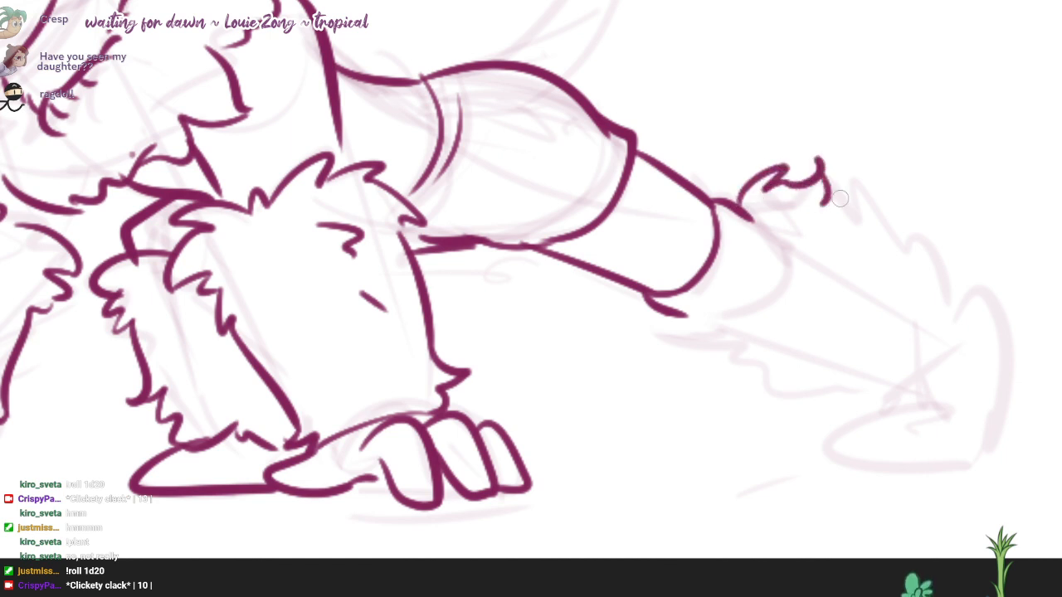
mouse_move(653, 305)
mouse_down()
mouse_move(650, 334)
mouse_move(730, 356)
mouse_move(750, 388)
mouse_move(829, 404)
mouse_up()
drag(827, 211, 911, 246)
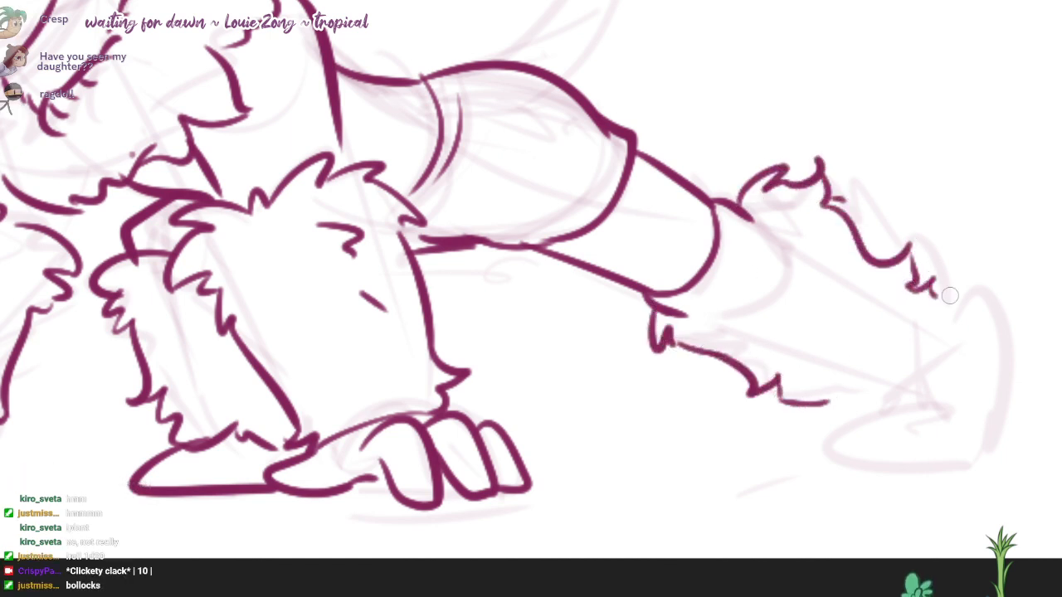
mouse_move(949, 295)
mouse_down()
mouse_move(962, 365)
mouse_move(945, 390)
mouse_move(912, 405)
mouse_up()
drag(817, 419, 931, 390)
Step: Ink the hind cuff's tufted front edge along the leg band and a few short fur marks inside the cuff
mouse_move(756, 216)
mouse_down()
mouse_move(755, 236)
mouse_move(788, 225)
mouse_move(682, 314)
mouse_up()
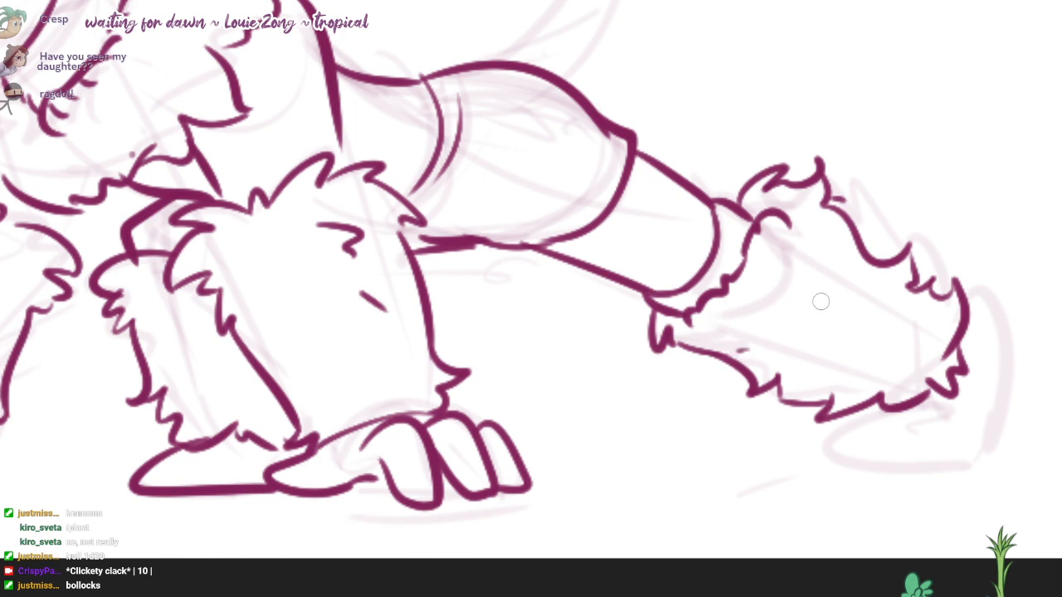
drag(803, 312, 851, 309)
drag(864, 373, 831, 363)
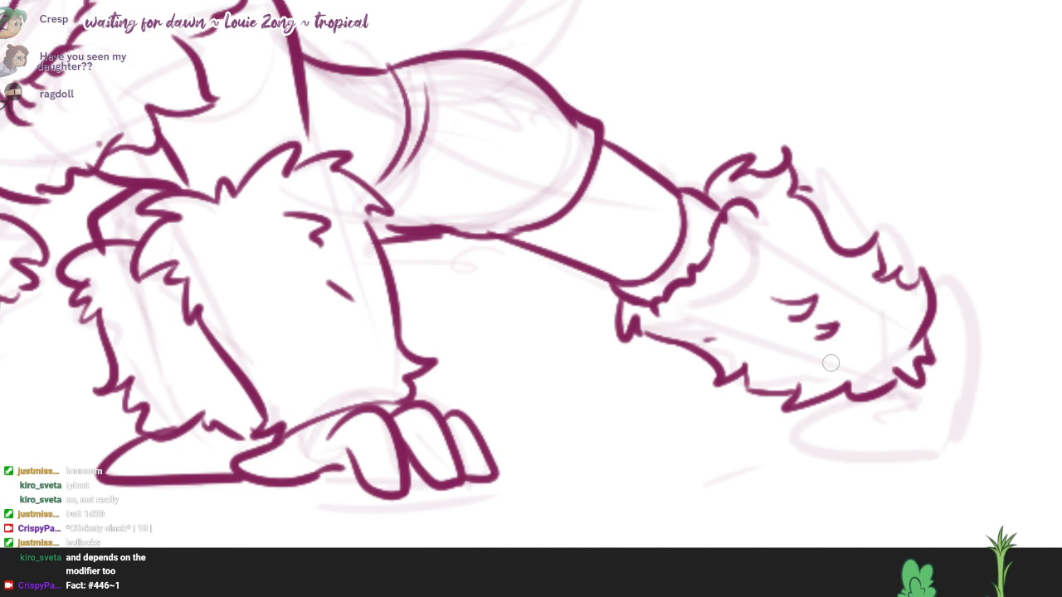
Step: Ink the outstretched hind foot's heel and sole behind and below its fur cuff
mouse_move(933, 294)
mouse_down()
mouse_move(982, 357)
mouse_move(959, 459)
mouse_up()
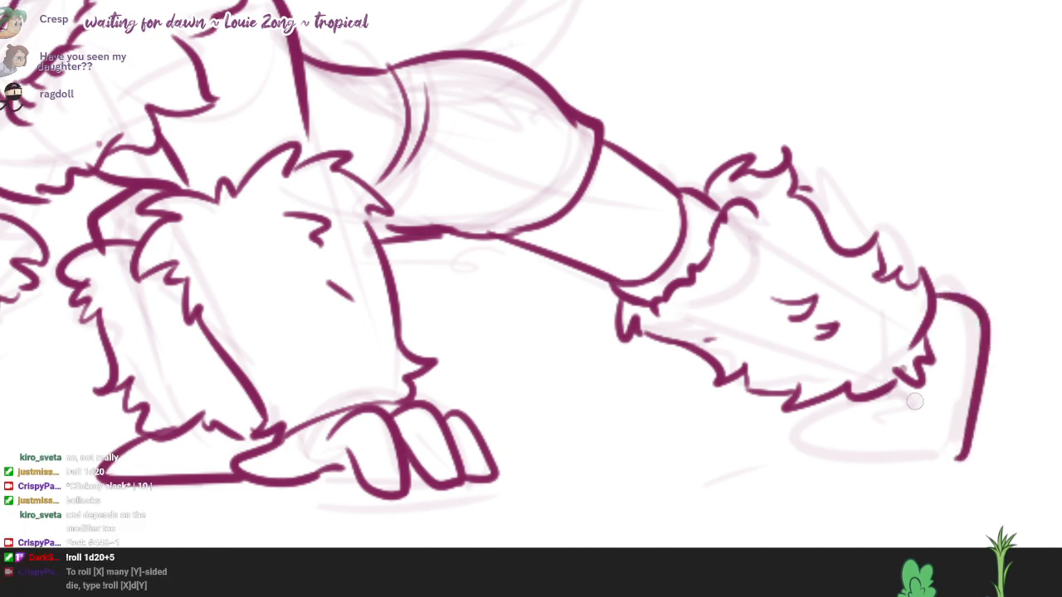
mouse_move(914, 401)
mouse_down()
mouse_move(884, 410)
mouse_move(960, 460)
mouse_up()
key(ctrl+z)
mouse_move(904, 399)
mouse_down()
mouse_move(832, 432)
mouse_move(951, 457)
mouse_move(943, 405)
mouse_move(928, 419)
mouse_up()
Step: Ink the tail's two long curving sides rising from the rump and the first edge of its tuft
mouse_move(580, 166)
mouse_down()
mouse_move(735, 204)
mouse_move(665, 508)
mouse_move(644, 530)
mouse_up()
mouse_move(526, 410)
mouse_down()
mouse_move(542, 409)
mouse_move(734, 101)
mouse_move(578, 415)
mouse_up()
scroll(630, 314, up, 2)
mouse_move(639, 204)
mouse_down()
mouse_move(720, 133)
mouse_move(748, 150)
mouse_move(775, 191)
mouse_move(701, 209)
mouse_move(738, 242)
mouse_move(702, 236)
mouse_move(789, 206)
mouse_move(716, 245)
mouse_up()
Step: Ink the flame-shaped fur tuft at the tail's tip, with a pointed end and a jagged base
key(e)
key(b)
mouse_move(718, 241)
mouse_down()
mouse_move(689, 260)
mouse_move(653, 251)
mouse_move(688, 235)
mouse_up()
mouse_move(766, 189)
mouse_down()
mouse_move(755, 197)
mouse_move(782, 183)
mouse_move(720, 193)
mouse_up()
key(e)
key(b)
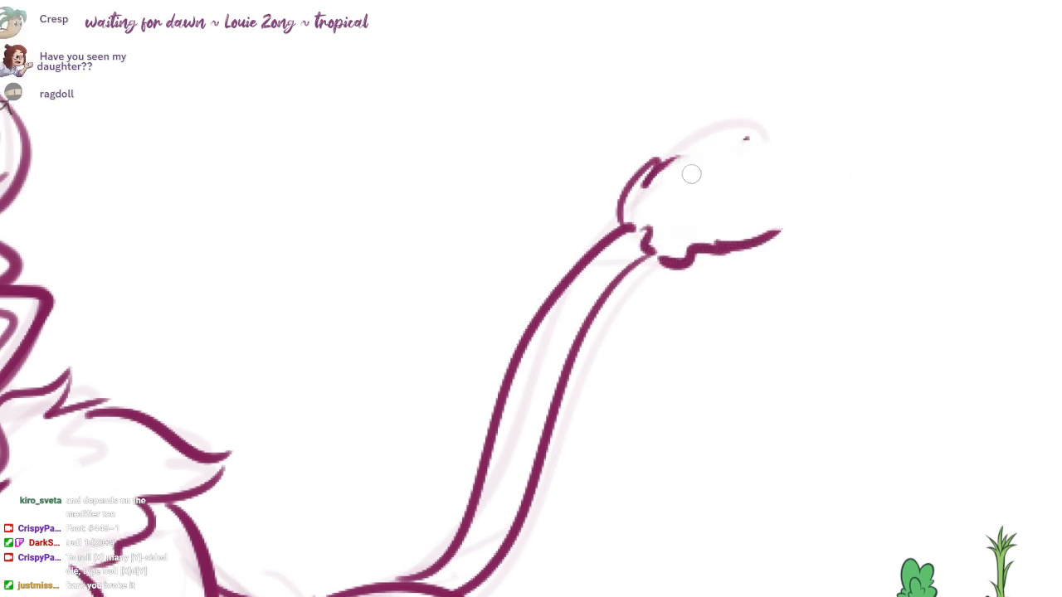
mouse_move(655, 175)
mouse_down()
mouse_move(735, 159)
mouse_move(794, 124)
mouse_up()
mouse_move(789, 109)
mouse_down()
mouse_move(791, 209)
mouse_move(720, 247)
mouse_up()
Step: Ink the hood opening's edge down the near side of the face, from above the temple to the jaw
drag(441, 570, 590, 287)
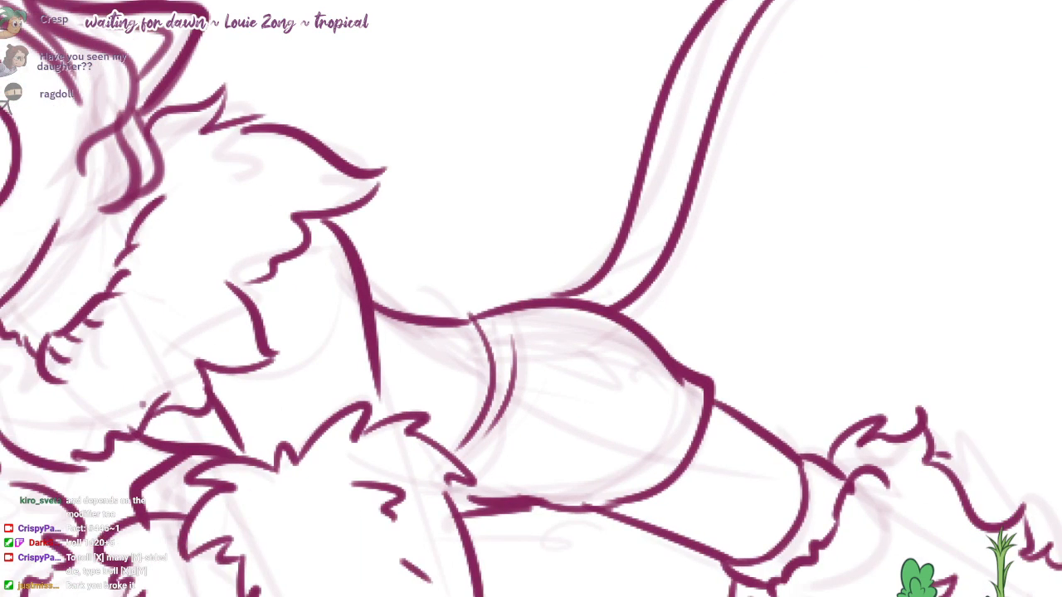
scroll(590, 287, down, 2)
drag(332, 232, 661, 287)
drag(481, 139, 505, 249)
key(ctrl+z)
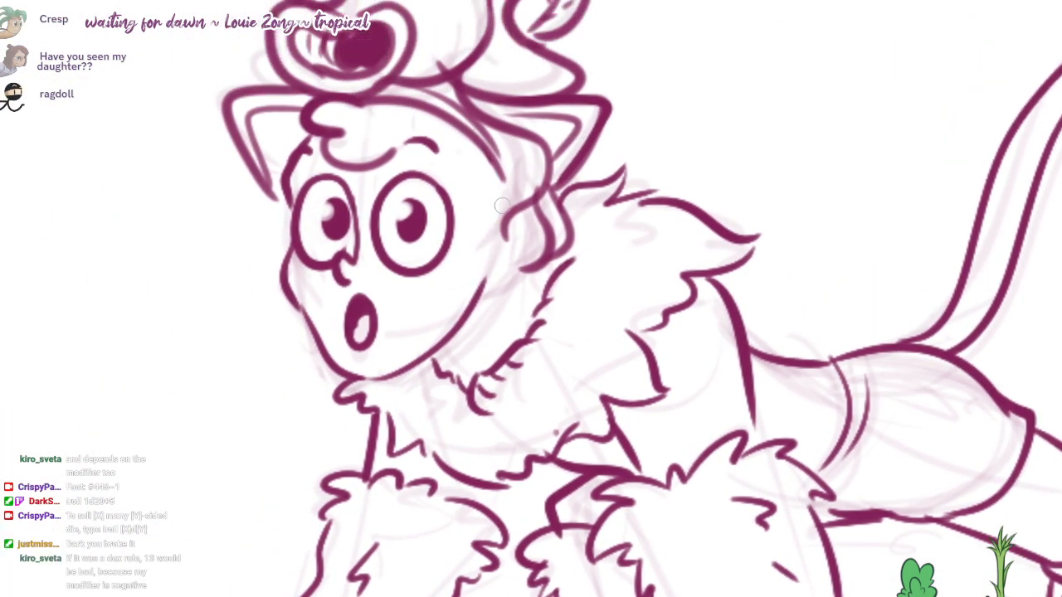
key(ctrl+z)
mouse_move(489, 154)
mouse_down()
mouse_move(506, 222)
mouse_move(484, 292)
mouse_move(495, 292)
mouse_move(456, 350)
mouse_up()
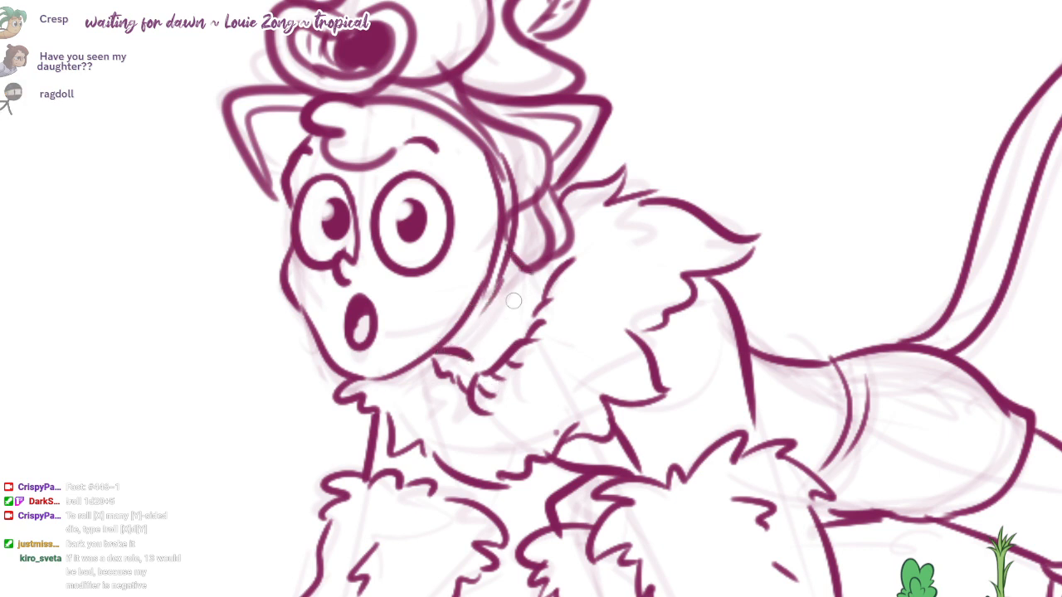
Step: Go over the lines of the round creature head on top of the hood, including its muzzle
drag(513, 300, 607, 300)
mouse_move(406, 90)
mouse_down()
mouse_move(354, 183)
mouse_move(387, 203)
mouse_move(345, 139)
mouse_move(373, 185)
mouse_up()
drag(640, 114, 651, 157)
drag(638, 157, 651, 355)
mouse_move(588, 223)
mouse_down()
mouse_move(465, 160)
mouse_move(373, 265)
mouse_move(426, 301)
mouse_up()
scroll(438, 208, up, 1)
drag(466, 214, 500, 276)
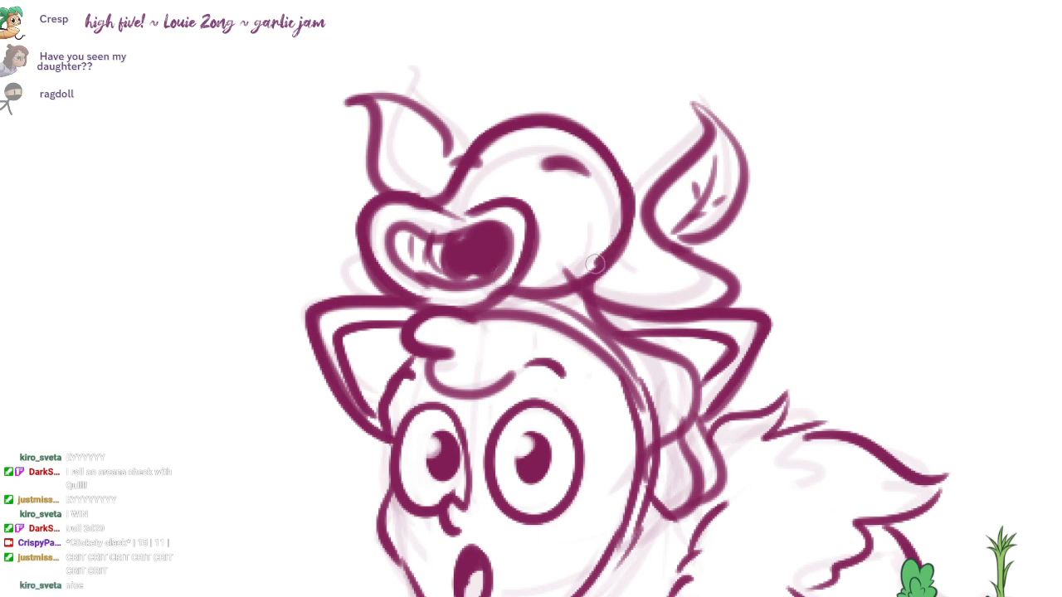
Step: Ink firmer outlines for the two leaf-shaped ears on the creature head
mouse_move(453, 143)
mouse_down()
mouse_move(364, 92)
mouse_move(350, 102)
mouse_move(379, 183)
mouse_up()
key(ctrl+z)
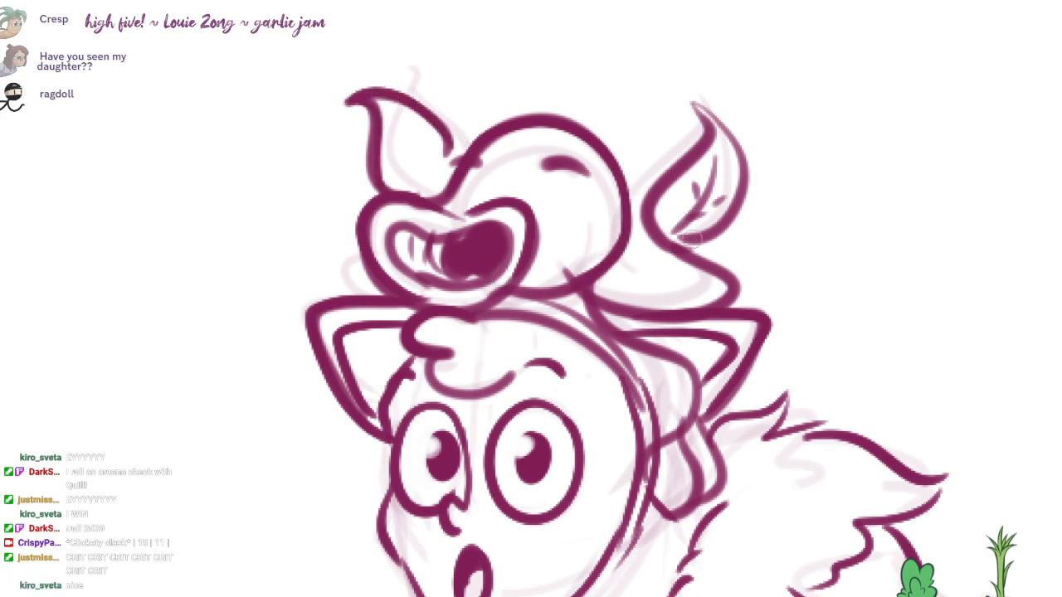
mouse_move(663, 240)
mouse_down()
mouse_move(715, 141)
mouse_move(693, 101)
mouse_up()
mouse_move(696, 102)
mouse_down()
mouse_move(727, 124)
mouse_move(687, 247)
mouse_up()
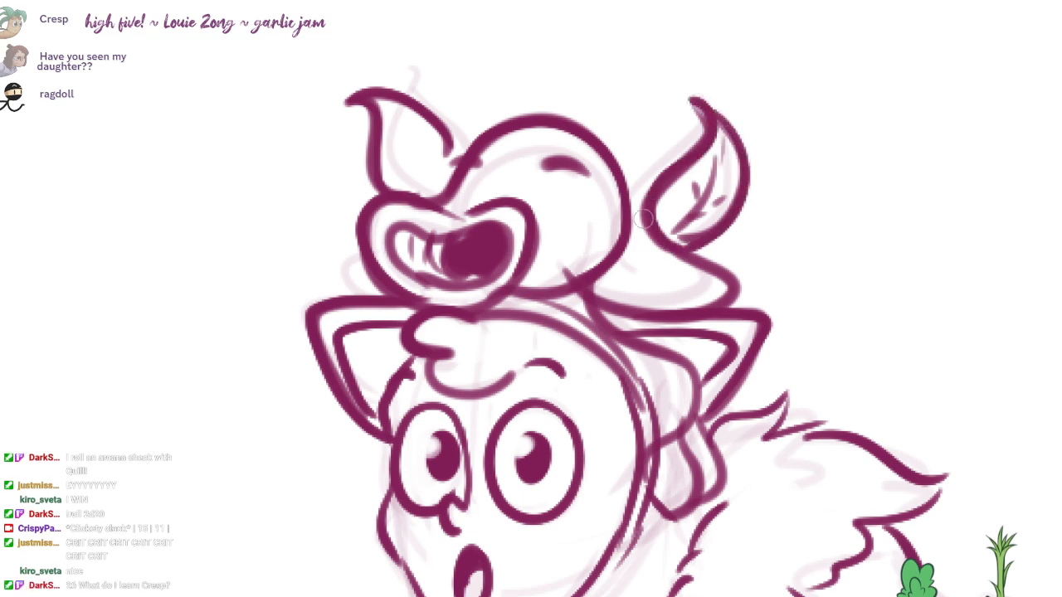
Step: Draw a central vein with short side veins inside the creature head's front leaf ear
drag(409, 118, 425, 187)
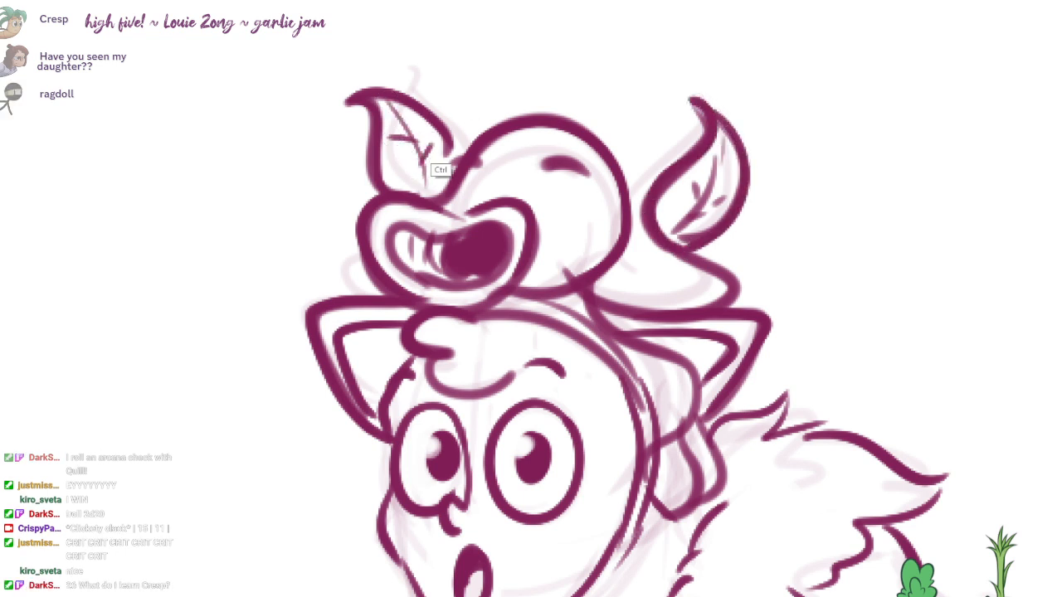
key(ctrl+z)
drag(418, 122, 415, 141)
Step: Darken the lower curl of the forehead hair and the hood opening's edge above the face
drag(615, 235, 689, 220)
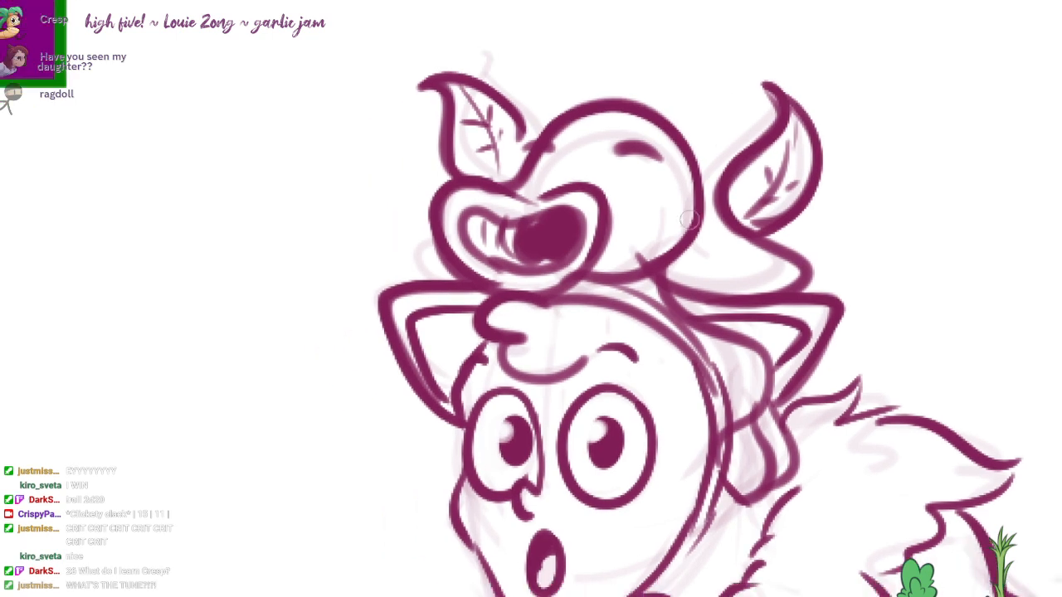
mouse_move(730, 260)
mouse_down()
mouse_move(737, 243)
mouse_move(678, 10)
mouse_up()
drag(506, 31, 530, 173)
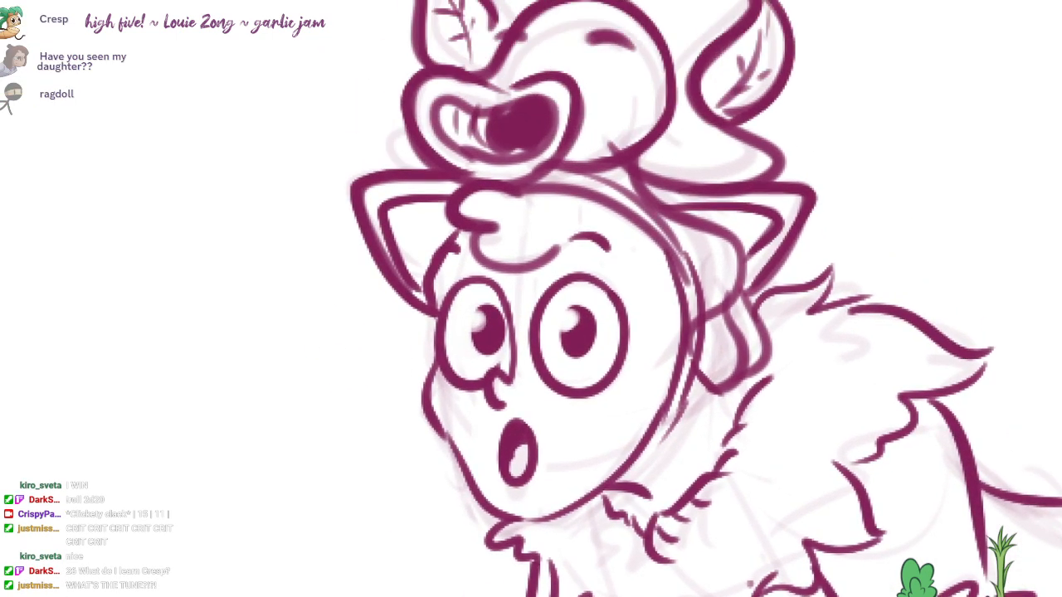
mouse_move(458, 189)
mouse_down()
mouse_move(537, 263)
mouse_move(557, 249)
mouse_up()
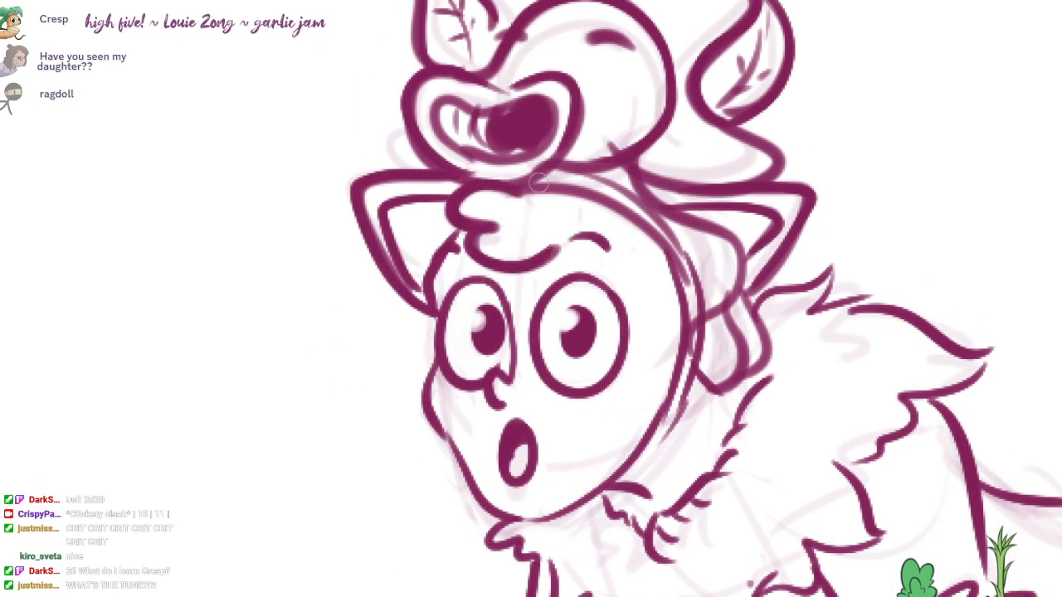
drag(529, 189, 685, 277)
drag(566, 172, 667, 239)
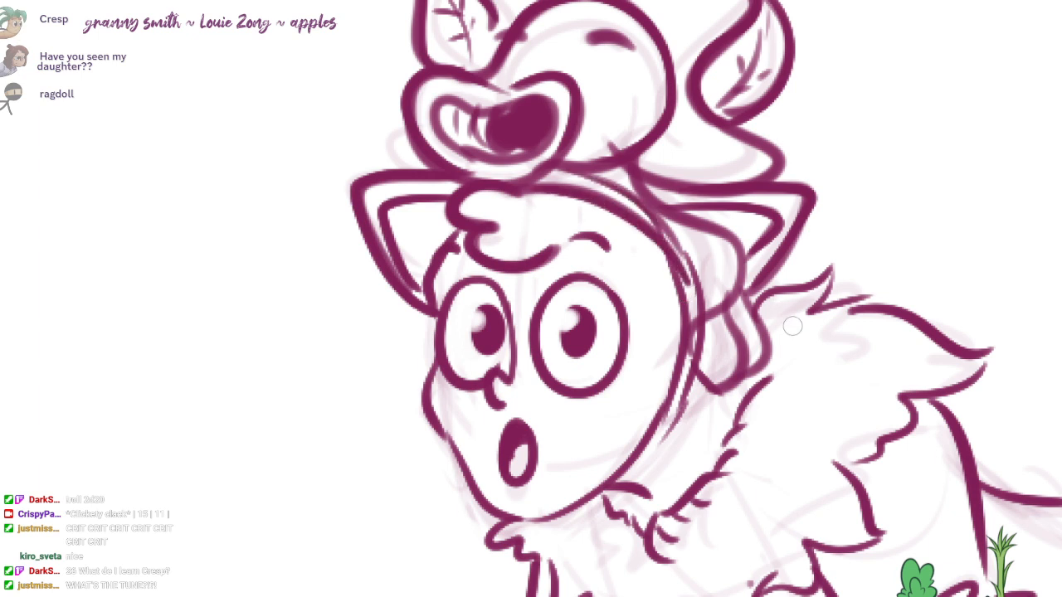
Step: Go over the hood's lines behind the face, below the near cat ear
drag(792, 326, 746, 239)
drag(712, 188, 714, 231)
drag(599, 126, 663, 224)
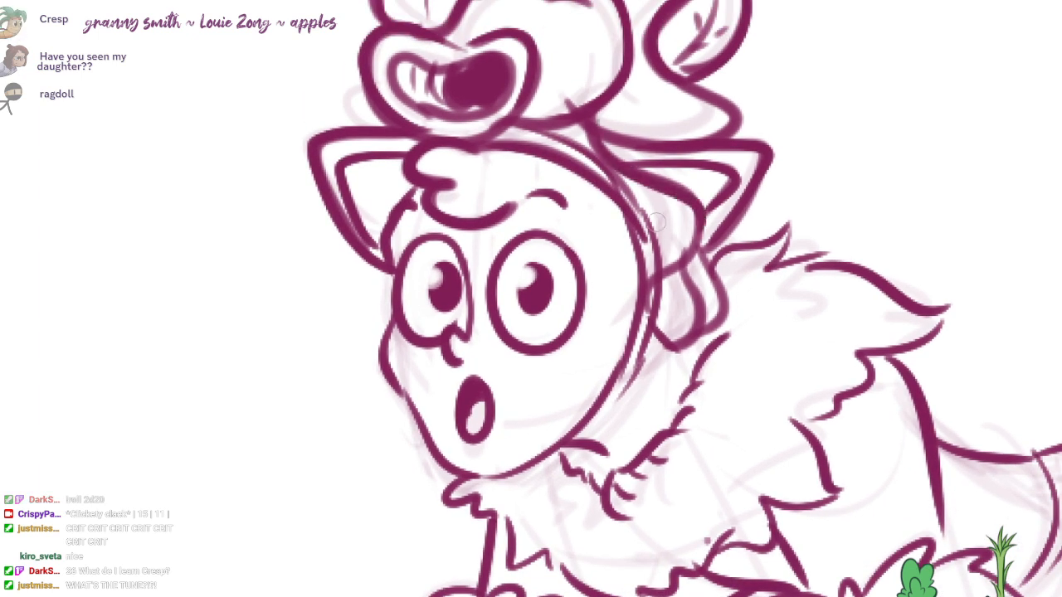
Step: Ink wavy tufts on the far side of the face, beside the eye and cheek
drag(370, 263, 392, 342)
key(ctrl+z)
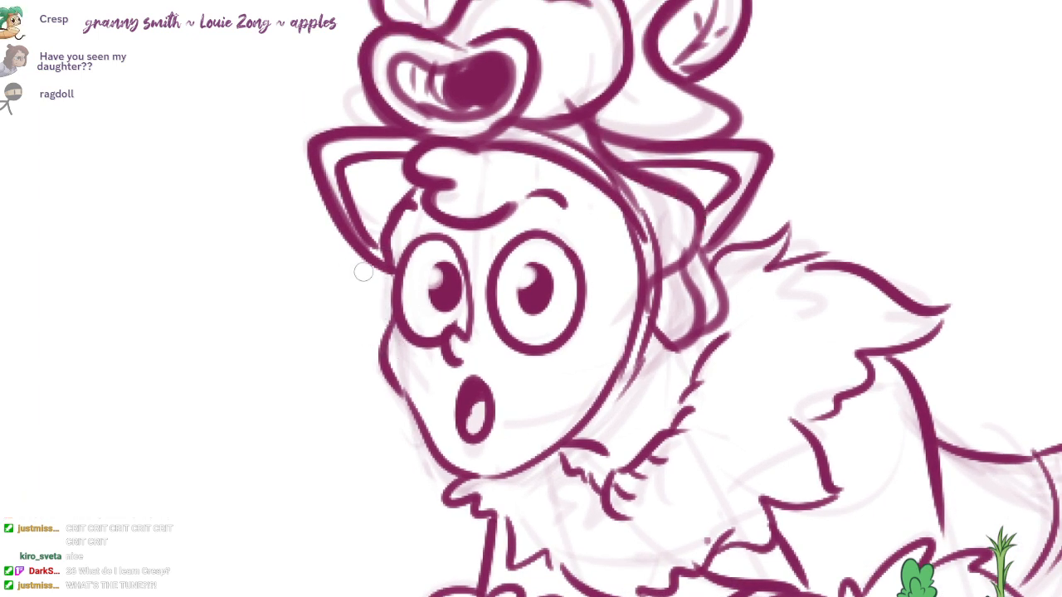
mouse_move(363, 262)
mouse_down()
mouse_move(301, 335)
mouse_move(359, 368)
mouse_move(370, 412)
mouse_up()
drag(439, 359, 463, 449)
scroll(680, 332, down, 2)
drag(680, 332, 539, 155)
scroll(865, 370, down, 1)
mouse_move(865, 370)
mouse_down()
mouse_move(858, 383)
mouse_move(753, 383)
mouse_move(801, 377)
mouse_move(798, 400)
mouse_move(781, 388)
mouse_up()
scroll(878, 372, down, 1)
scroll(825, 406, down, 1)
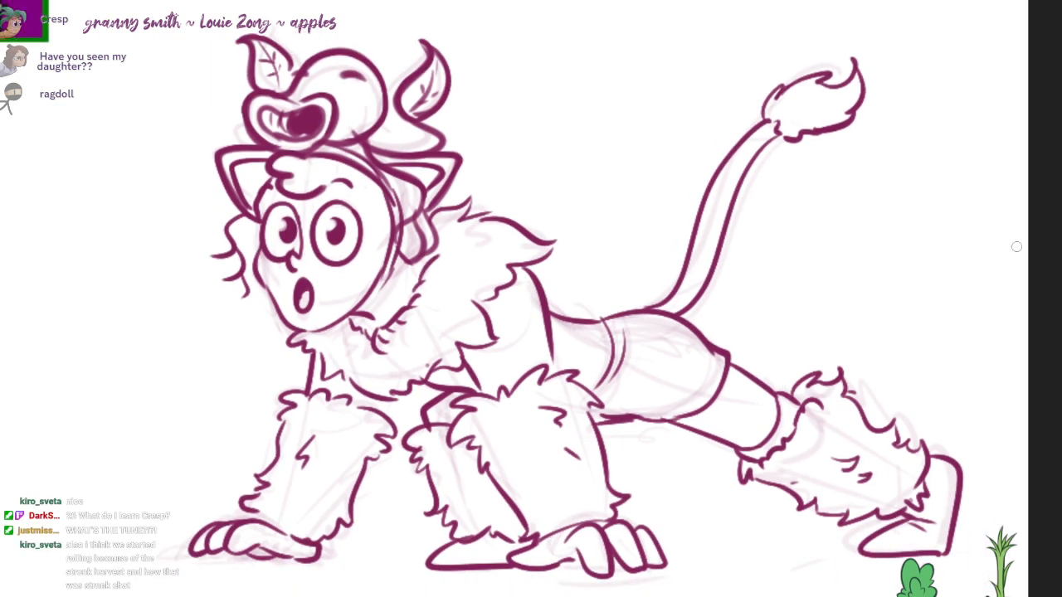
Step: Block in light purple shading on the fur collar, arm and leg fur, upper body and shorts
mouse_move(361, 370)
mouse_down()
mouse_move(337, 366)
mouse_move(422, 358)
mouse_move(490, 291)
mouse_move(521, 226)
mouse_up()
mouse_move(365, 390)
mouse_down()
mouse_move(306, 500)
mouse_move(302, 535)
mouse_up()
mouse_move(502, 415)
mouse_down()
mouse_move(526, 457)
mouse_move(535, 531)
mouse_up()
mouse_move(816, 411)
mouse_down()
mouse_move(796, 473)
mouse_move(912, 497)
mouse_up()
mouse_move(689, 398)
mouse_down()
mouse_move(761, 439)
mouse_move(784, 414)
mouse_move(705, 374)
mouse_move(638, 390)
mouse_move(634, 331)
mouse_move(730, 357)
mouse_move(597, 415)
mouse_move(688, 396)
mouse_move(729, 363)
mouse_up()
drag(488, 344, 513, 386)
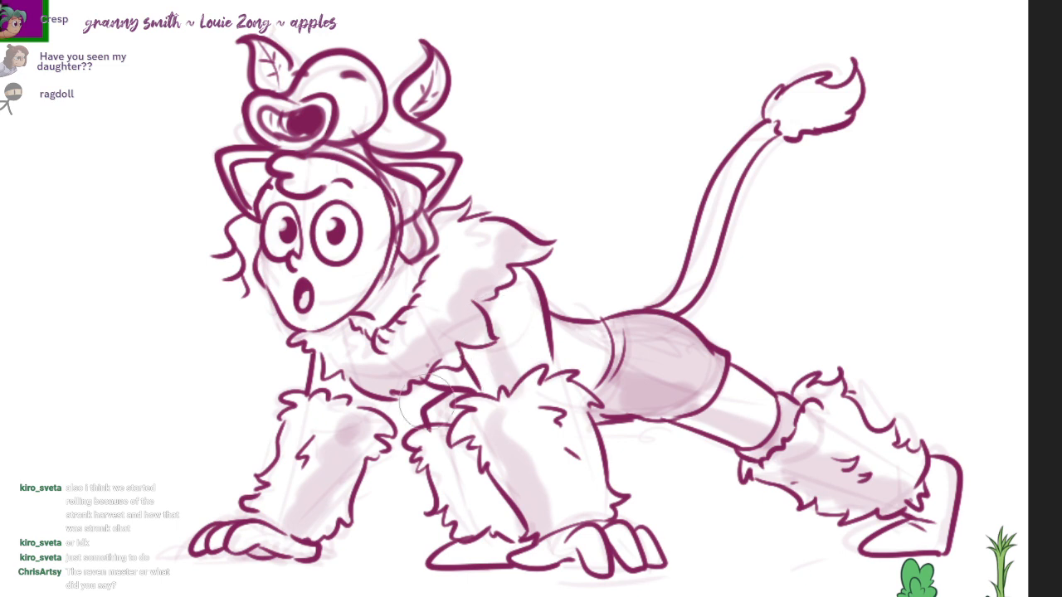
Step: Shade the front arm, its paw and the other limbs' fur, with a ground shadow running between the front paw and the middle foot
drag(353, 445, 305, 524)
drag(252, 547, 303, 551)
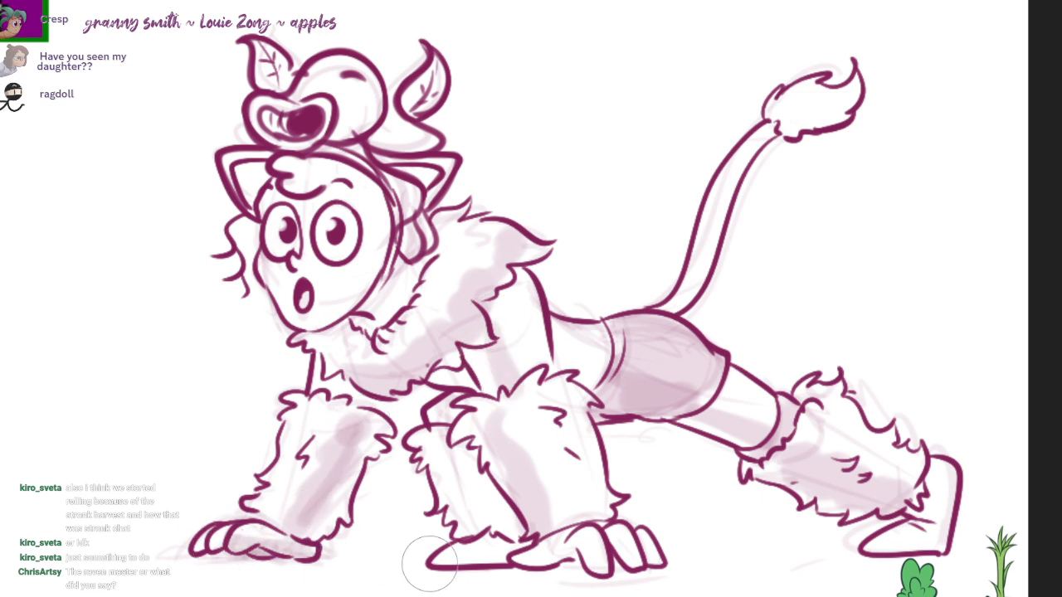
drag(431, 564, 324, 560)
drag(323, 560, 417, 560)
mouse_move(508, 559)
mouse_down()
mouse_move(478, 547)
mouse_move(508, 549)
mouse_move(491, 540)
mouse_move(439, 427)
mouse_up()
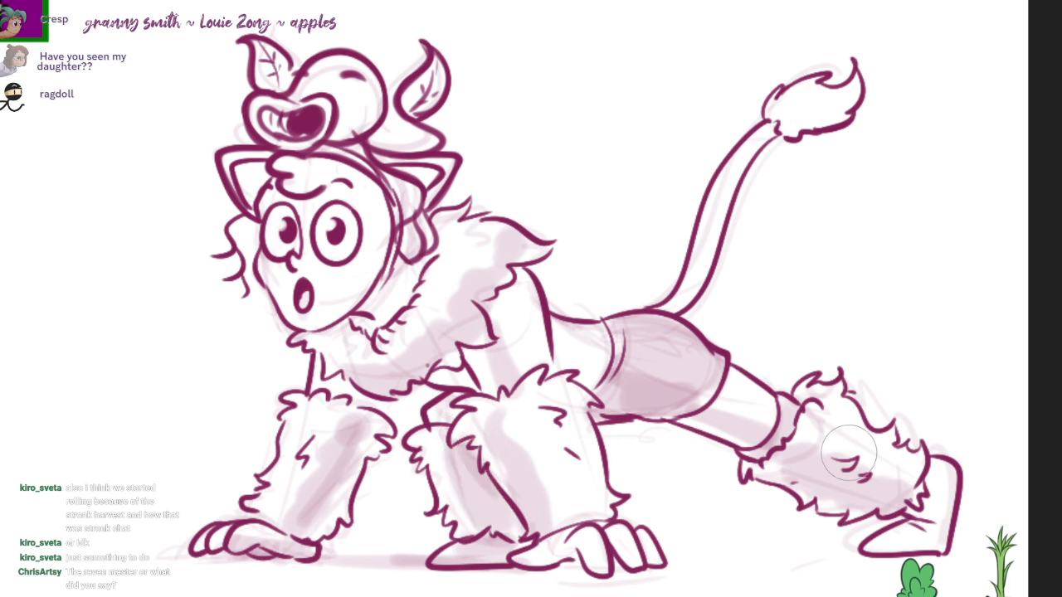
drag(540, 404, 601, 487)
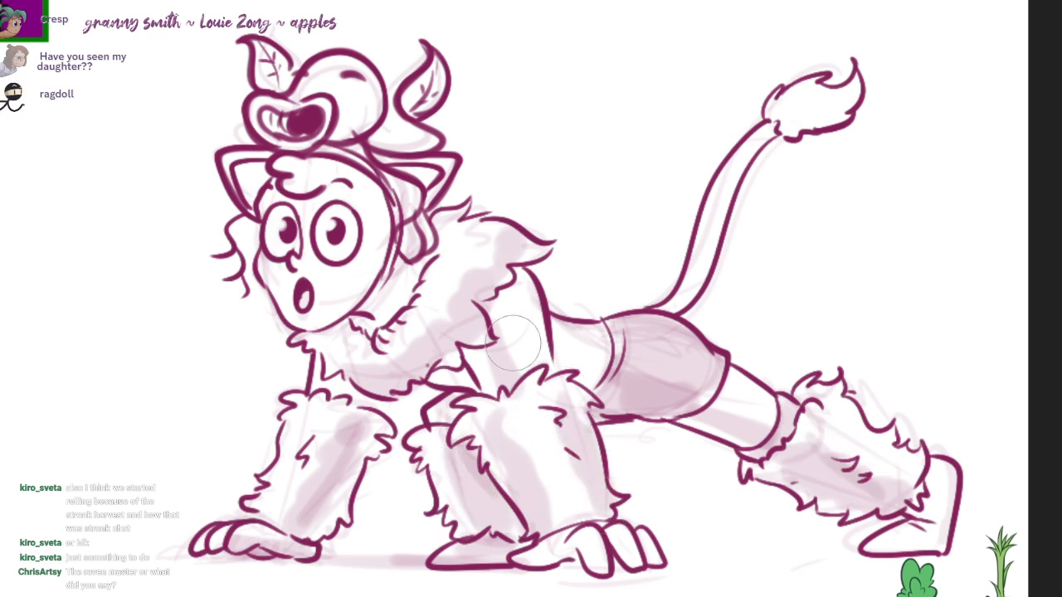
Step: Shade the shoulder, upper collar, face edge, hood and creature head, including both leaf ears
mouse_move(515, 299)
mouse_down()
mouse_move(519, 271)
mouse_move(456, 348)
mouse_move(498, 265)
mouse_move(447, 224)
mouse_move(309, 327)
mouse_move(386, 195)
mouse_move(318, 170)
mouse_move(349, 161)
mouse_move(377, 187)
mouse_move(381, 207)
mouse_move(399, 189)
mouse_move(423, 187)
mouse_move(261, 162)
mouse_move(367, 104)
mouse_move(303, 122)
mouse_up()
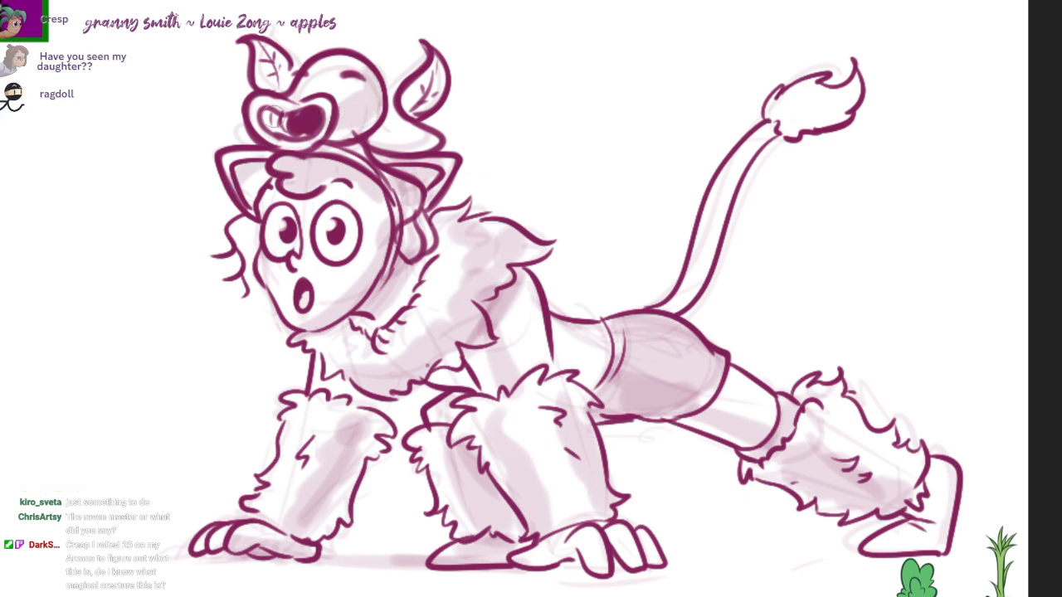
mouse_move(429, 71)
mouse_down()
mouse_move(418, 104)
mouse_move(444, 75)
mouse_up()
drag(278, 49, 274, 79)
mouse_move(432, 83)
mouse_down()
mouse_move(419, 108)
mouse_move(440, 65)
mouse_up()
mouse_move(278, 58)
mouse_down()
mouse_move(274, 92)
mouse_move(253, 85)
mouse_up()
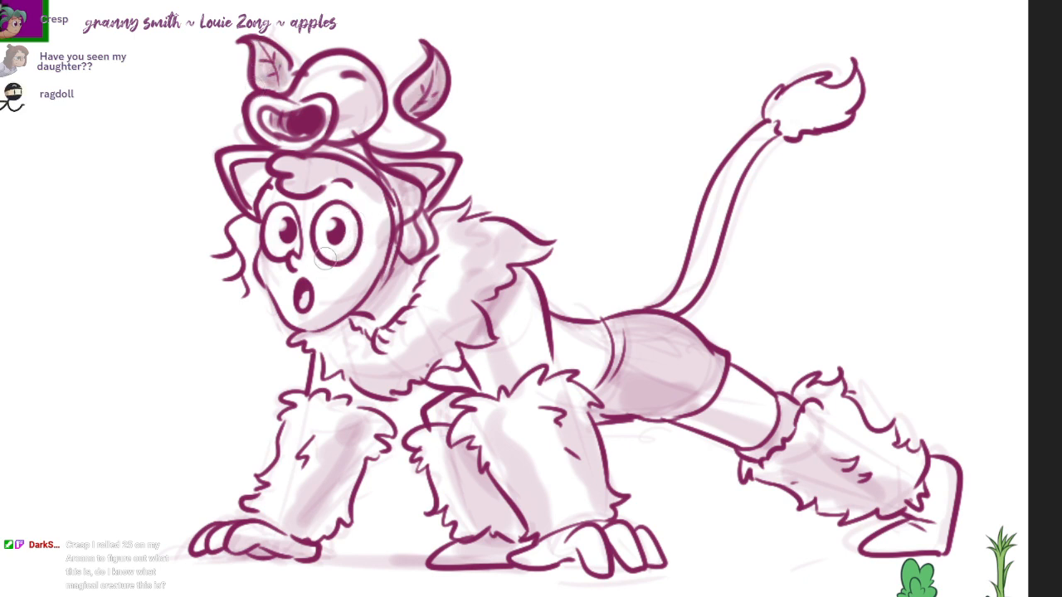
key(ctrl)
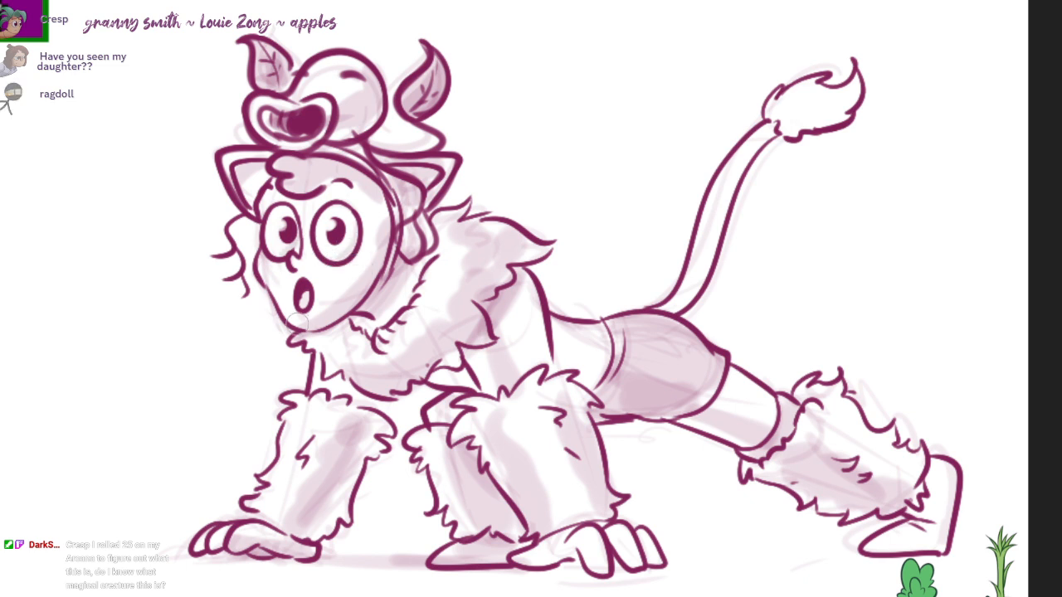
Step: Deepen the shadow on the collar and back leg's cuff, and shade the tail and its tuft
drag(488, 302, 517, 276)
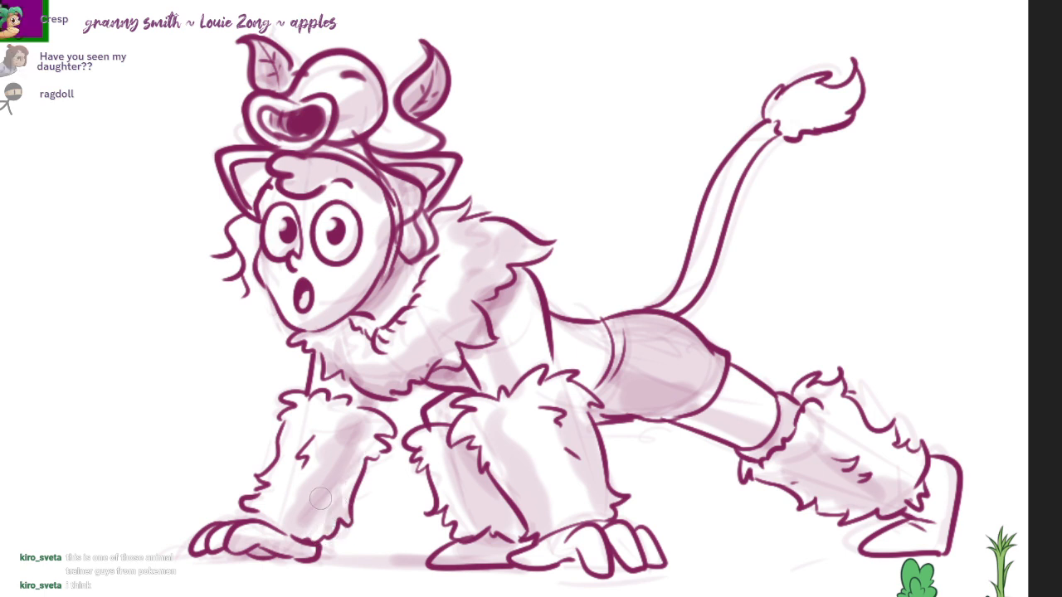
mouse_move(676, 313)
mouse_down()
mouse_move(784, 124)
mouse_move(838, 112)
mouse_move(843, 93)
mouse_up()
mouse_move(748, 469)
mouse_down()
mouse_move(725, 450)
mouse_move(766, 417)
mouse_up()
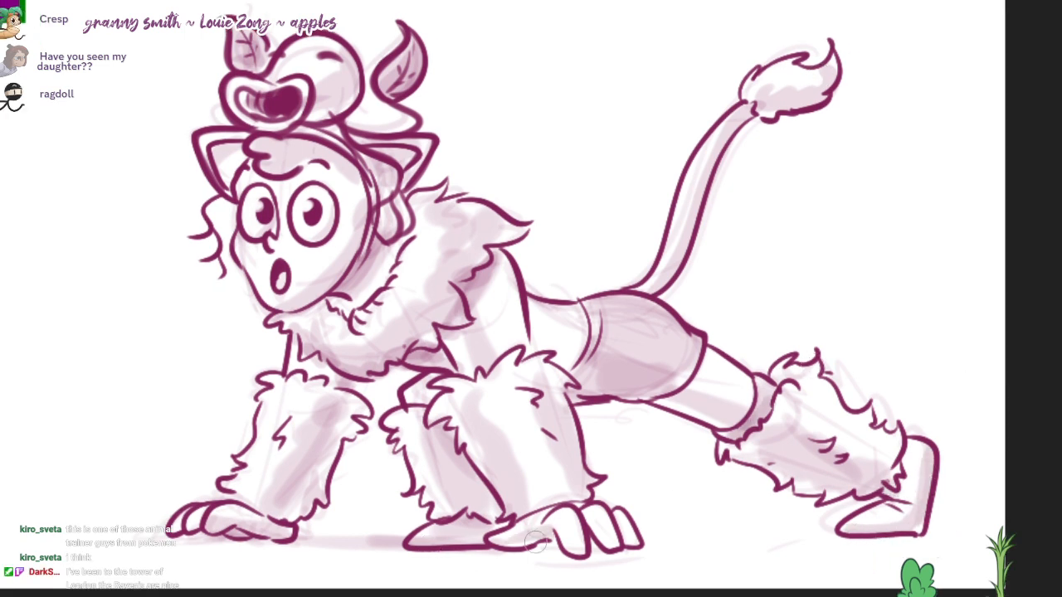
Step: Shade the near paw's palm and fingers, undo the last stroke, and touch up the shadow beside the middle foot
drag(590, 547, 624, 537)
drag(524, 549, 581, 546)
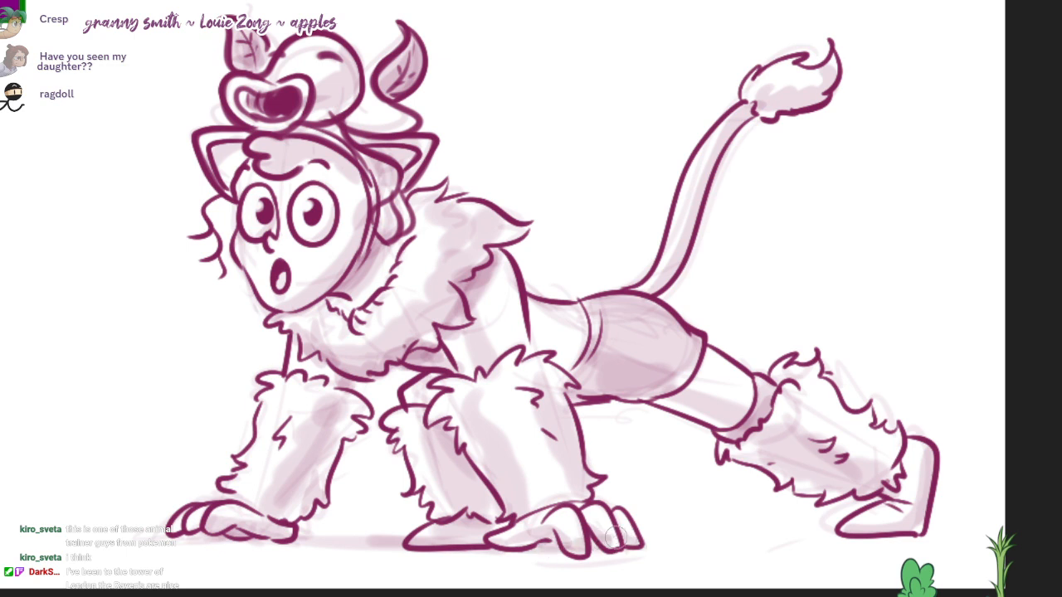
key(ctrl+z)
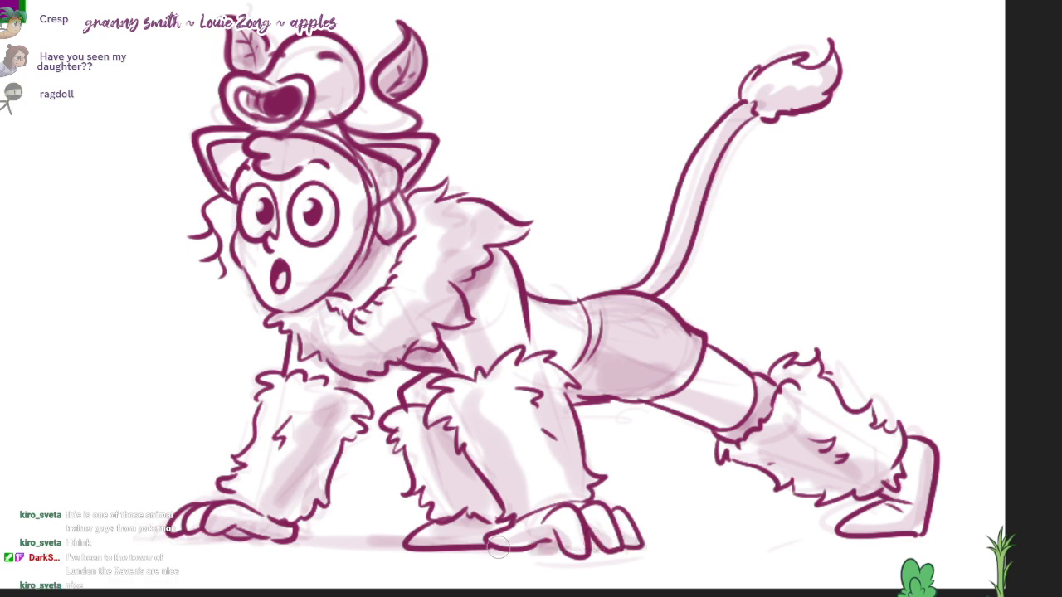
drag(423, 539, 490, 538)
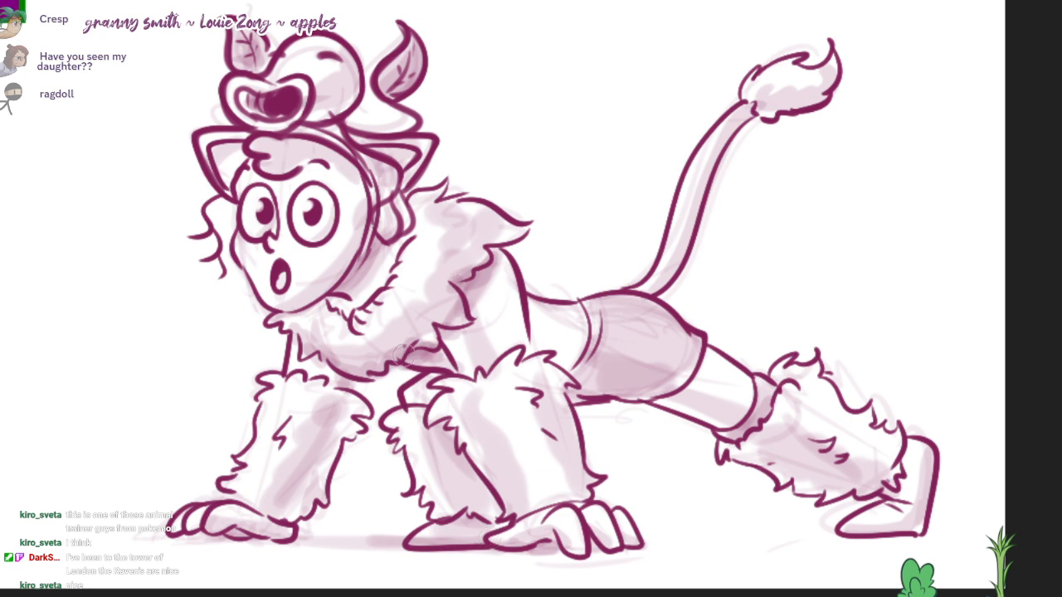
Step: Add darker shadow strokes to the collar's lower edge, front arm fur and paw, and the back leg's fur at the ankle
mouse_move(403, 348)
mouse_down()
mouse_move(383, 325)
mouse_move(436, 341)
mouse_move(467, 271)
mouse_up()
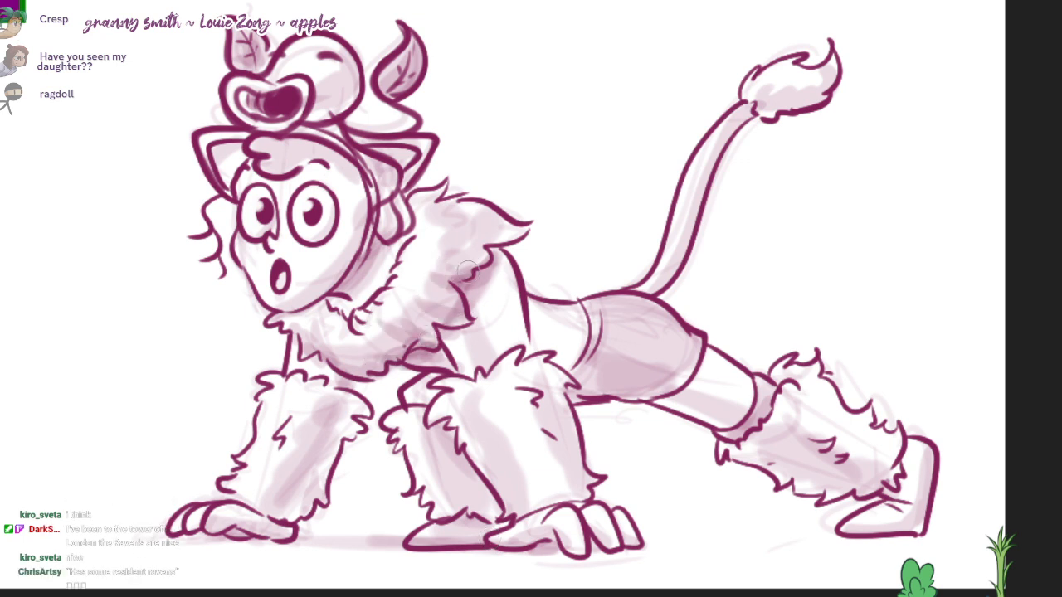
drag(312, 395, 345, 426)
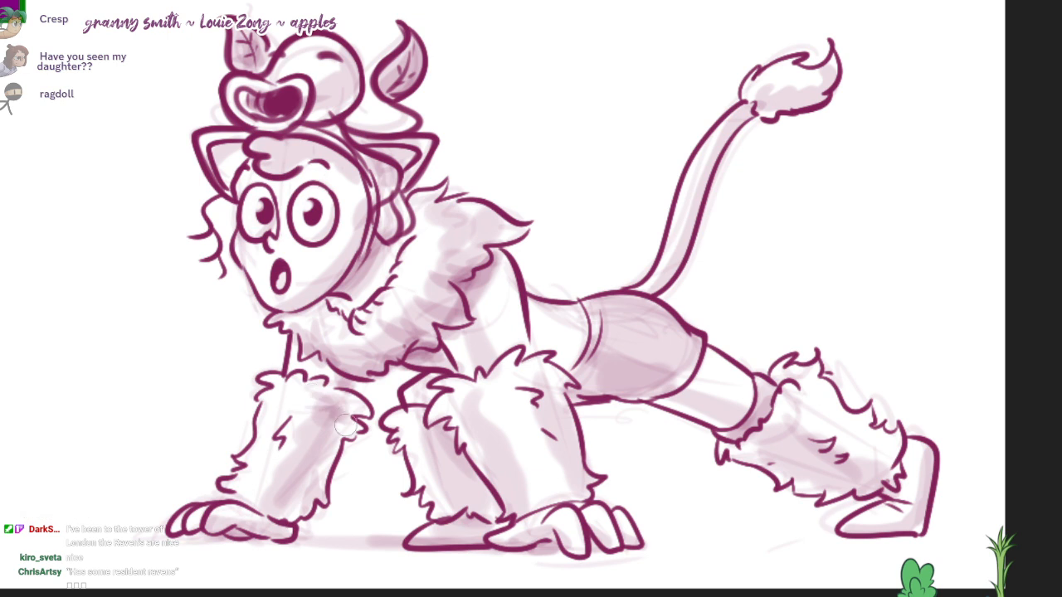
mouse_move(296, 494)
mouse_down()
mouse_move(240, 547)
mouse_move(229, 539)
mouse_up()
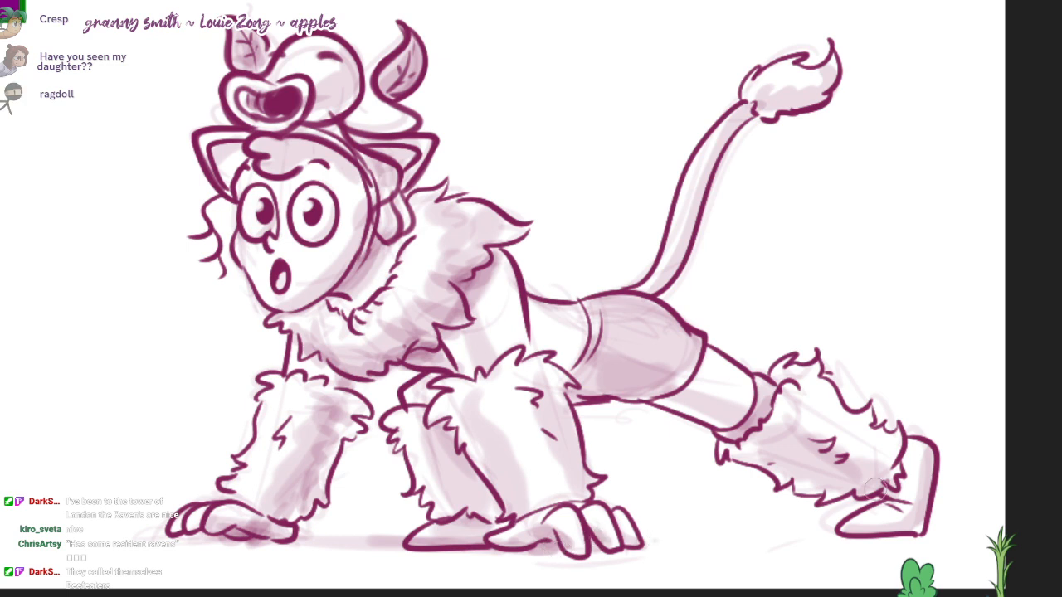
drag(874, 485, 896, 491)
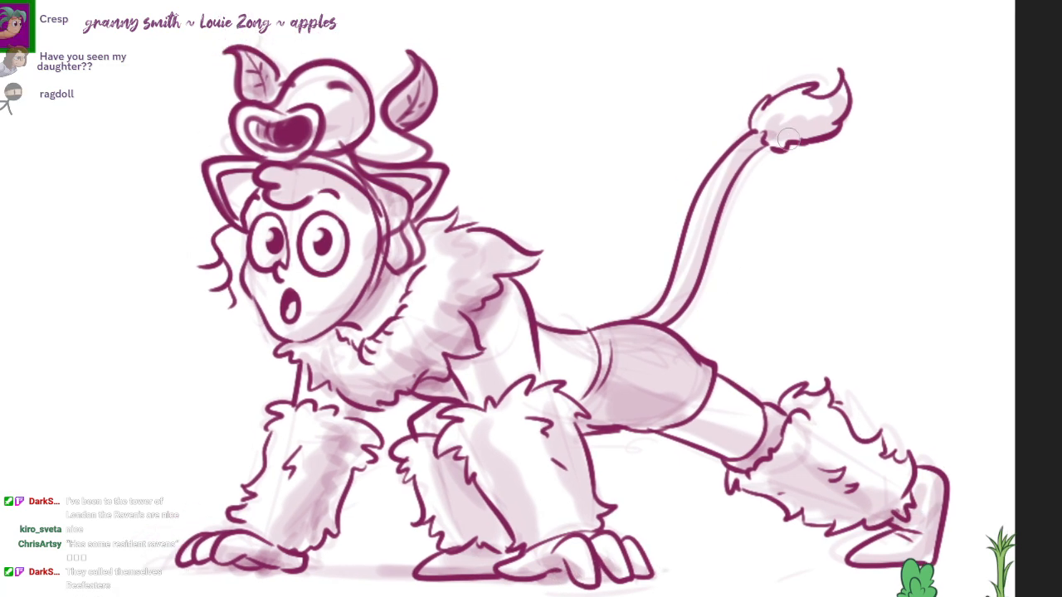
Step: Darken the underside of the tail tuft and the area below the chest between the arms
drag(787, 139, 820, 117)
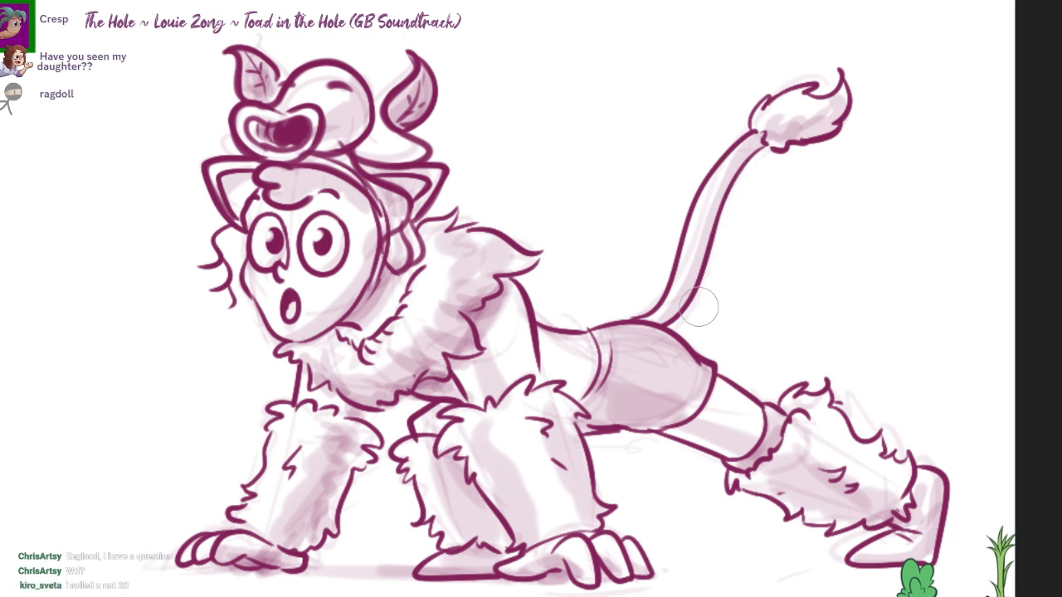
drag(461, 423, 470, 398)
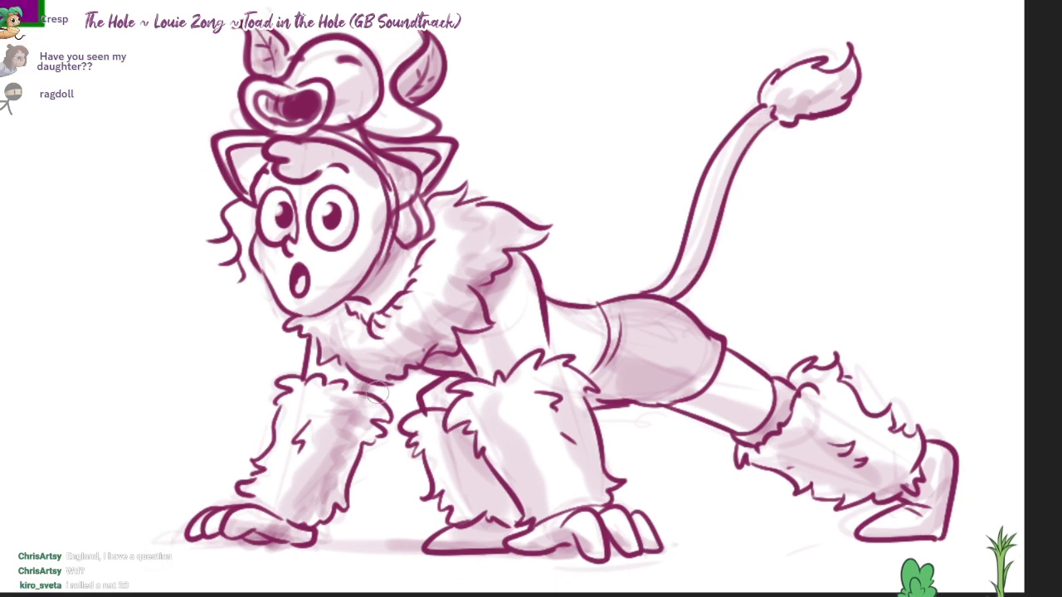
drag(409, 394, 405, 380)
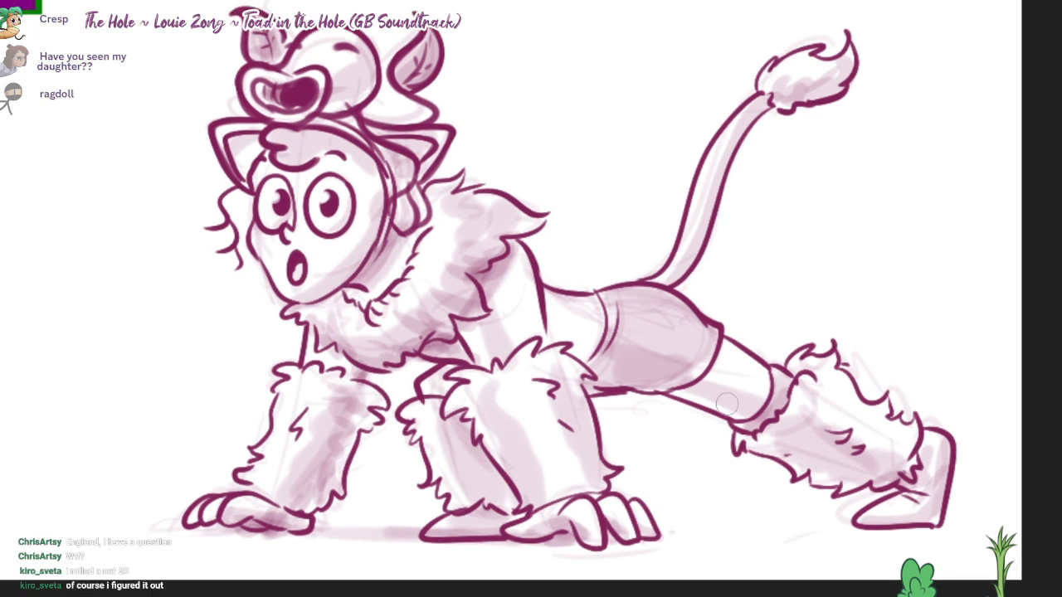
Step: Paint a thin ground shadow from the near paw to the back foot, undoing the first attempt and redrawing it
drag(644, 527, 874, 527)
key(ctrl+z)
drag(664, 530, 926, 532)
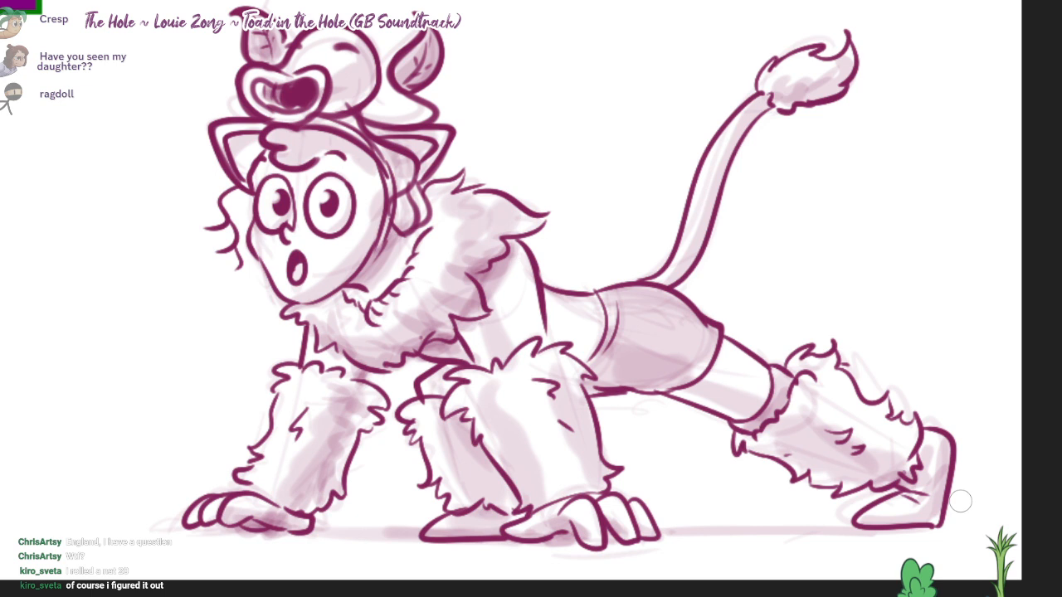
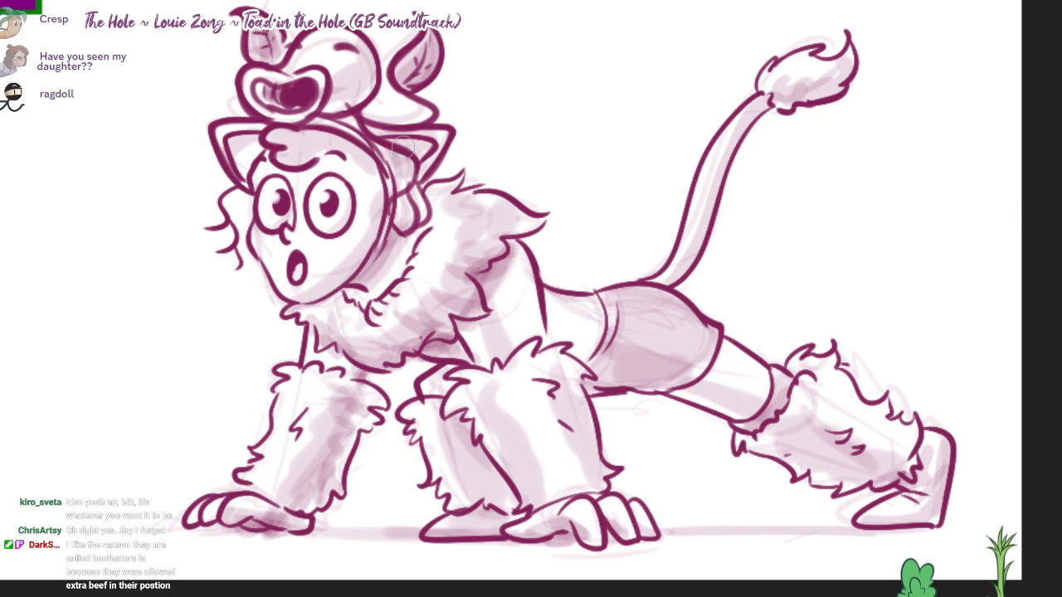
Step: Shade the cat ears and hair, and layer soft broad shadows over the fur arms, shorts, face and the hat creature's head
mouse_move(232, 137)
mouse_down()
mouse_move(251, 140)
mouse_move(251, 152)
mouse_move(227, 140)
mouse_move(270, 136)
mouse_up()
mouse_move(387, 143)
mouse_down()
mouse_move(411, 135)
mouse_move(398, 143)
mouse_move(413, 171)
mouse_move(318, 148)
mouse_move(319, 158)
mouse_move(285, 162)
mouse_move(286, 139)
mouse_up()
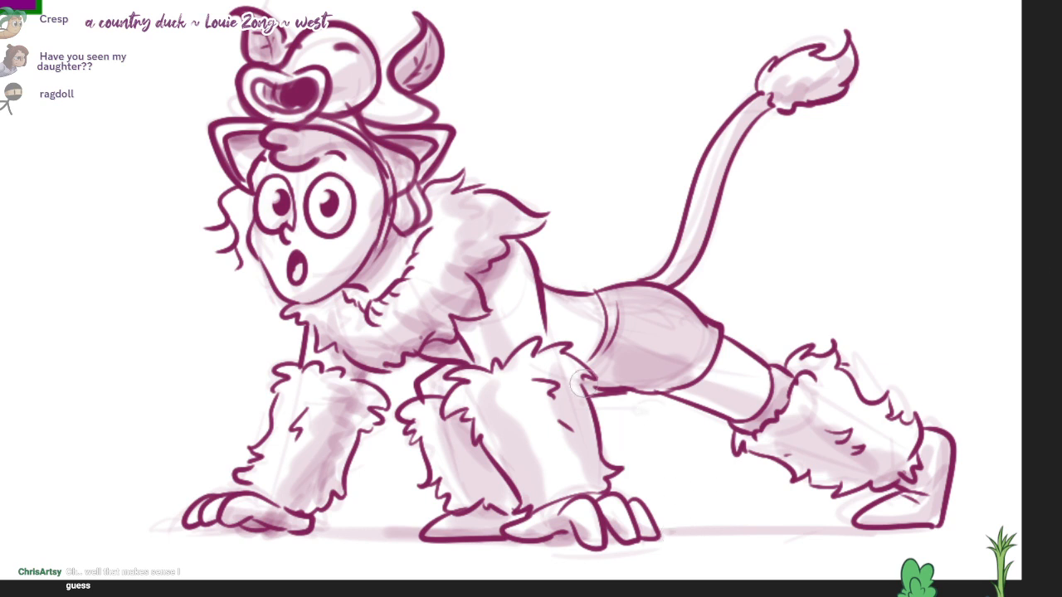
mouse_move(565, 427)
mouse_down()
mouse_move(486, 392)
mouse_move(583, 489)
mouse_move(581, 348)
mouse_move(730, 389)
mouse_move(738, 406)
mouse_move(539, 315)
mouse_move(448, 299)
mouse_move(389, 323)
mouse_move(282, 489)
mouse_move(403, 473)
mouse_move(474, 500)
mouse_move(464, 465)
mouse_move(506, 447)
mouse_move(450, 380)
mouse_up()
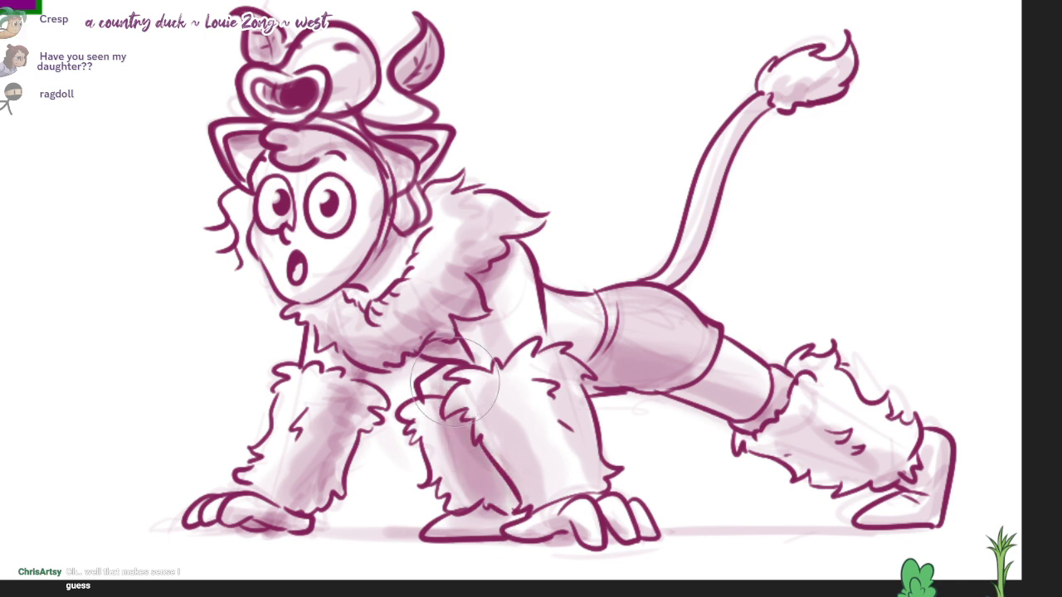
mouse_move(328, 297)
mouse_down()
mouse_move(370, 155)
mouse_move(365, 184)
mouse_move(270, 166)
mouse_move(340, 159)
mouse_move(314, 177)
mouse_move(279, 163)
mouse_move(336, 166)
mouse_move(348, 209)
mouse_move(342, 200)
mouse_move(287, 261)
mouse_move(304, 253)
mouse_up()
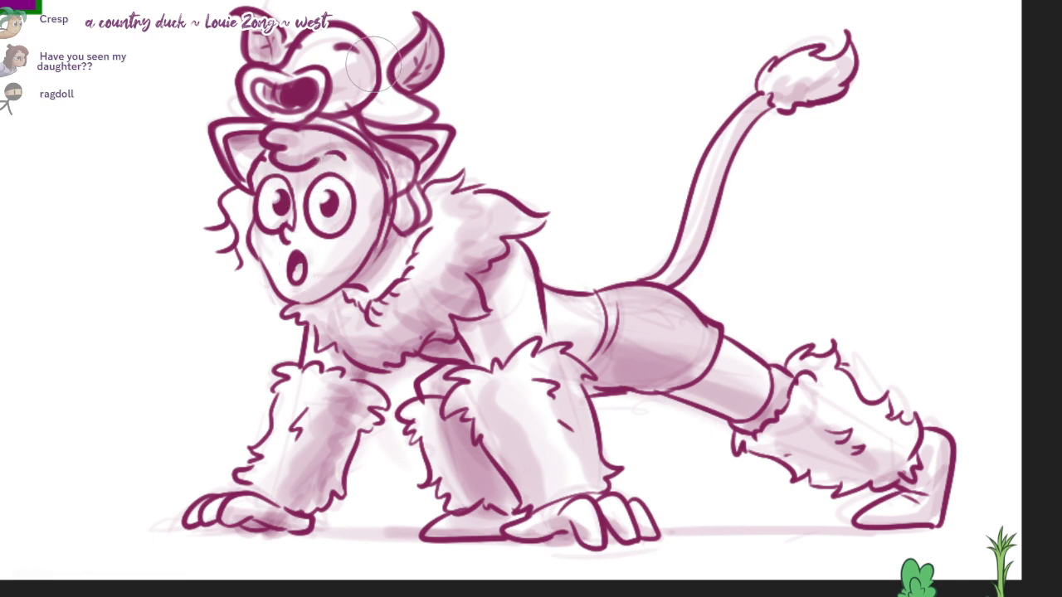
mouse_move(372, 63)
mouse_down()
mouse_move(344, 92)
mouse_move(324, 95)
mouse_up()
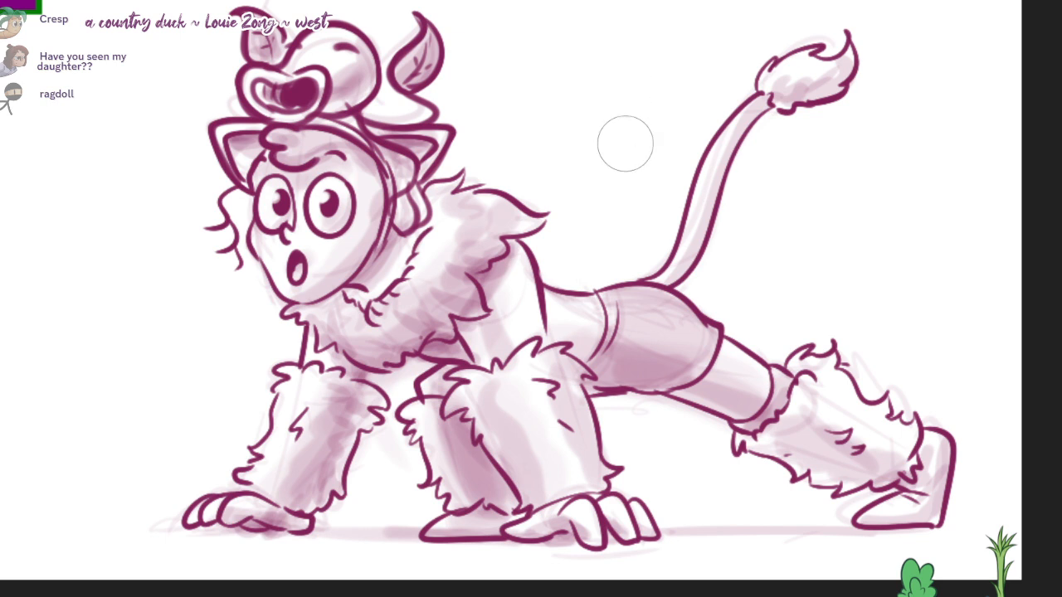
Step: Handwrite the caption "Poké-maniac" in the blank space above the character's back, between the hat creature and the tail
drag(520, 37, 530, 120)
drag(481, 27, 481, 65)
mouse_move(481, 18)
mouse_down()
mouse_move(488, 42)
mouse_move(557, 34)
mouse_move(560, 55)
mouse_up()
mouse_move(558, 23)
mouse_down()
mouse_move(566, 13)
mouse_move(591, 46)
mouse_move(608, 30)
mouse_move(657, 41)
mouse_up()
drag(660, 32, 661, 41)
drag(661, 15, 706, 31)
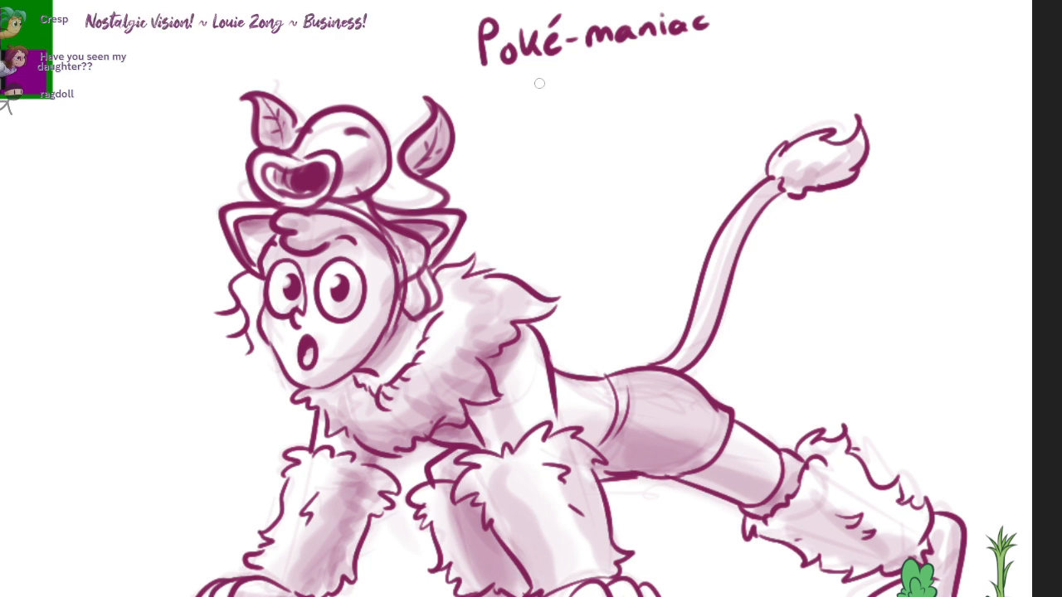
Step: Handwrite "Chent" on a second caption line beneath "Poké-maniac", redrawing the first letter once
drag(550, 81, 554, 100)
key(ctrl+z)
mouse_move(564, 76)
mouse_down()
mouse_move(561, 101)
mouse_move(594, 99)
mouse_up()
drag(595, 93, 626, 99)
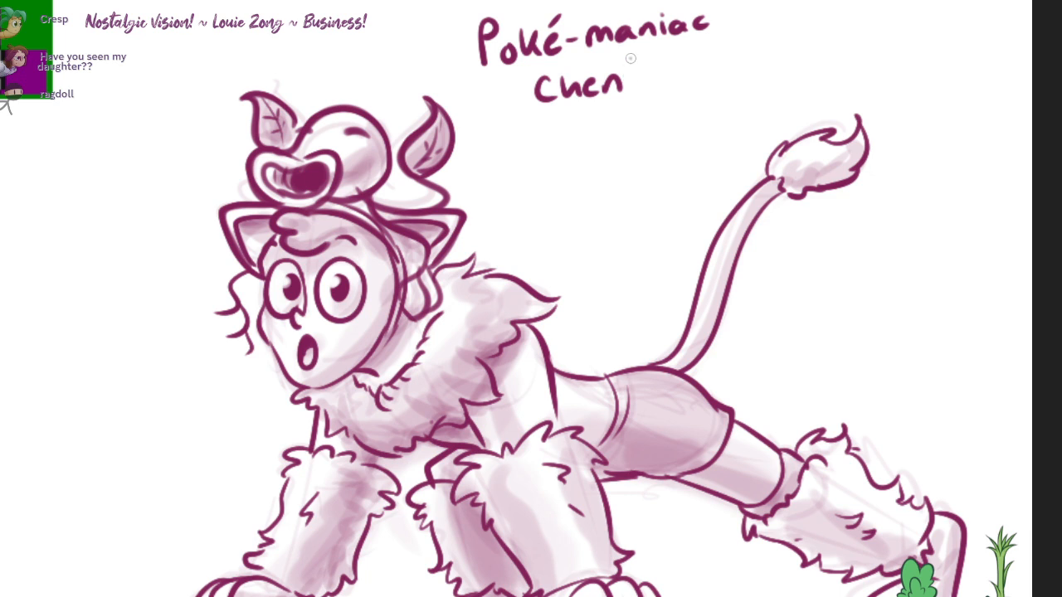
drag(635, 62, 639, 100)
drag(626, 74, 644, 68)
Step: Handwrite "wants to battle!" as the third line of the caption
mouse_move(492, 129)
mouse_down()
mouse_move(497, 150)
mouse_move(515, 133)
mouse_move(540, 146)
mouse_move(568, 141)
mouse_up()
mouse_move(554, 124)
mouse_down()
mouse_move(584, 121)
mouse_move(577, 146)
mouse_up()
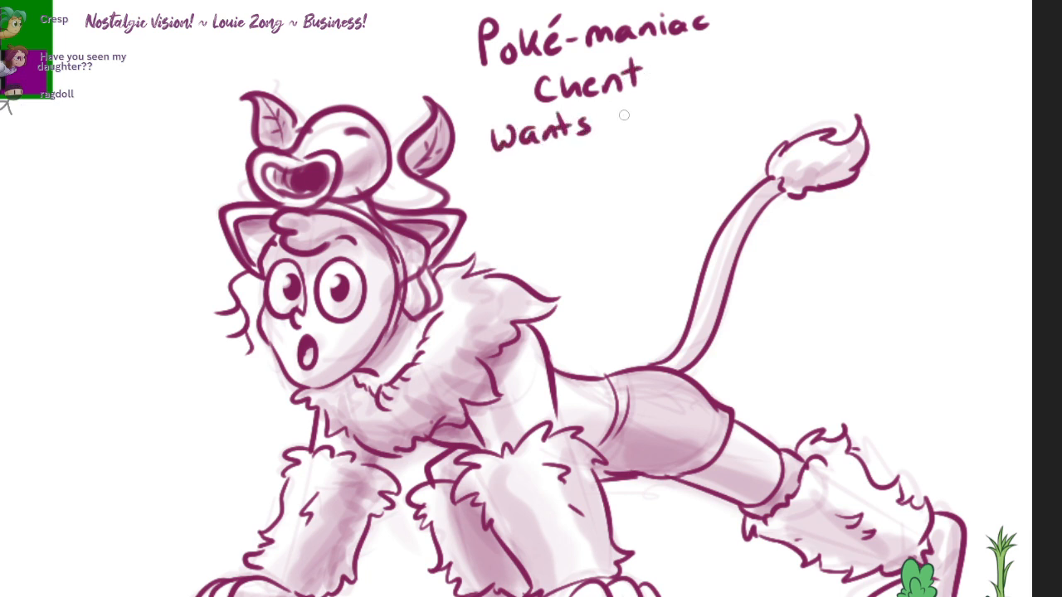
drag(622, 108, 621, 130)
mouse_move(613, 116)
mouse_down()
mouse_move(668, 126)
mouse_move(688, 111)
mouse_move(715, 121)
mouse_up()
drag(707, 104, 724, 110)
mouse_move(734, 80)
mouse_down()
mouse_move(737, 110)
mouse_move(750, 108)
mouse_up()
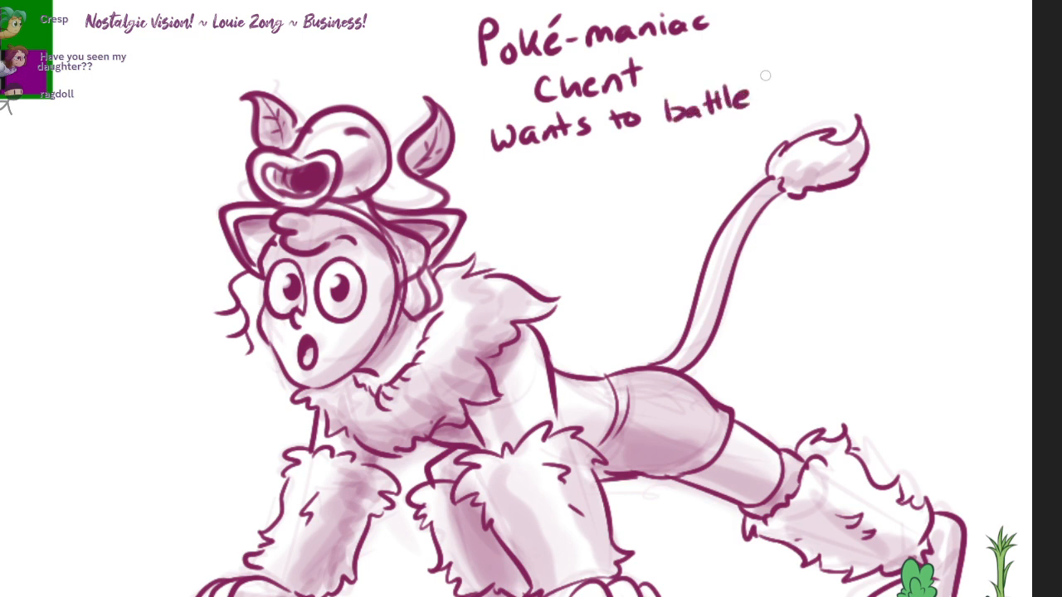
drag(766, 70, 761, 88)
click(762, 98)
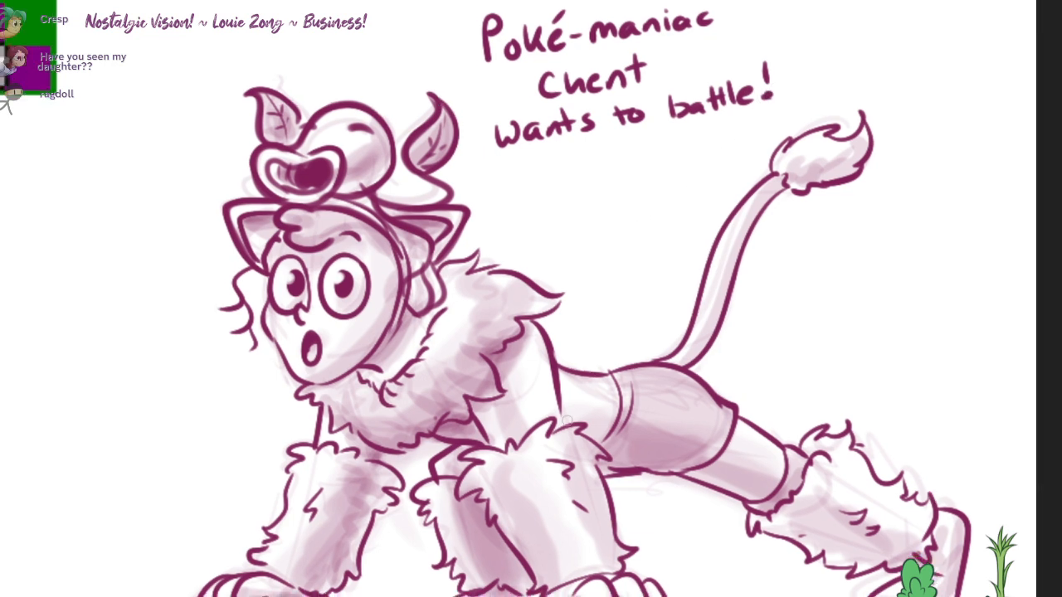
key(e)
drag(593, 76, 593, 85)
key(b)
drag(587, 83, 603, 86)
key(ctrl+z)
key(ctrl+z)
key(ctrl+z)
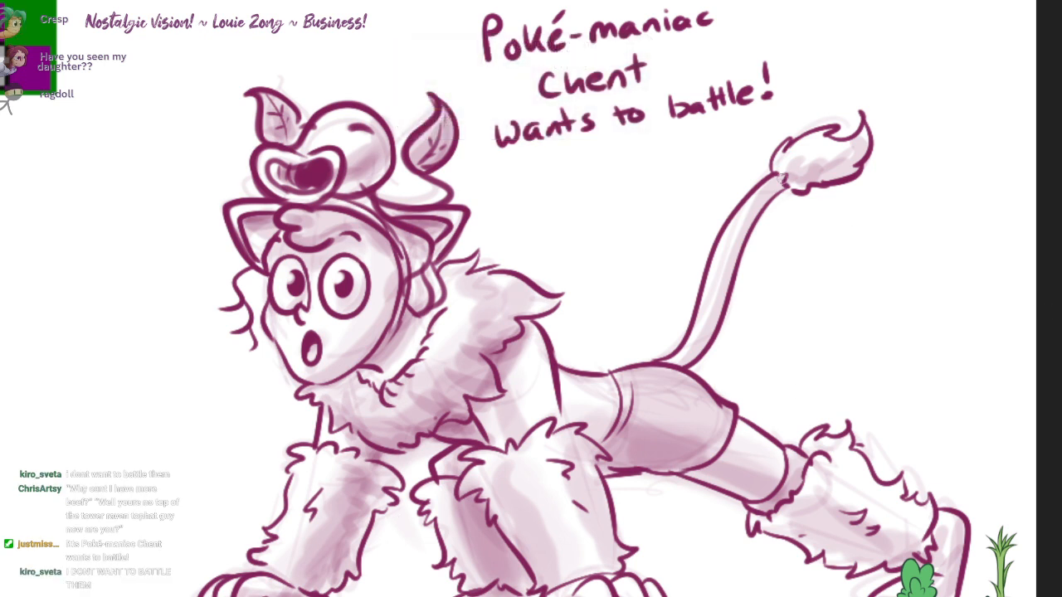
Step: Fill dark accents at the tail tuft's base, the ankle cuff and under the collar, and reinforce the lines above the paws
drag(778, 174, 783, 182)
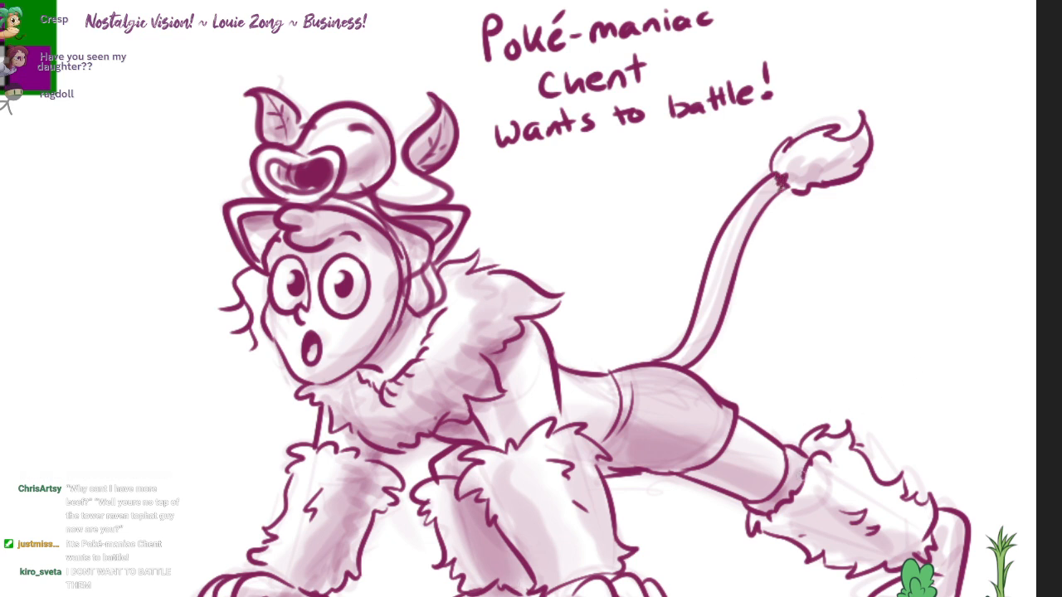
mouse_move(763, 510)
mouse_down()
mouse_move(788, 495)
mouse_move(765, 515)
mouse_up()
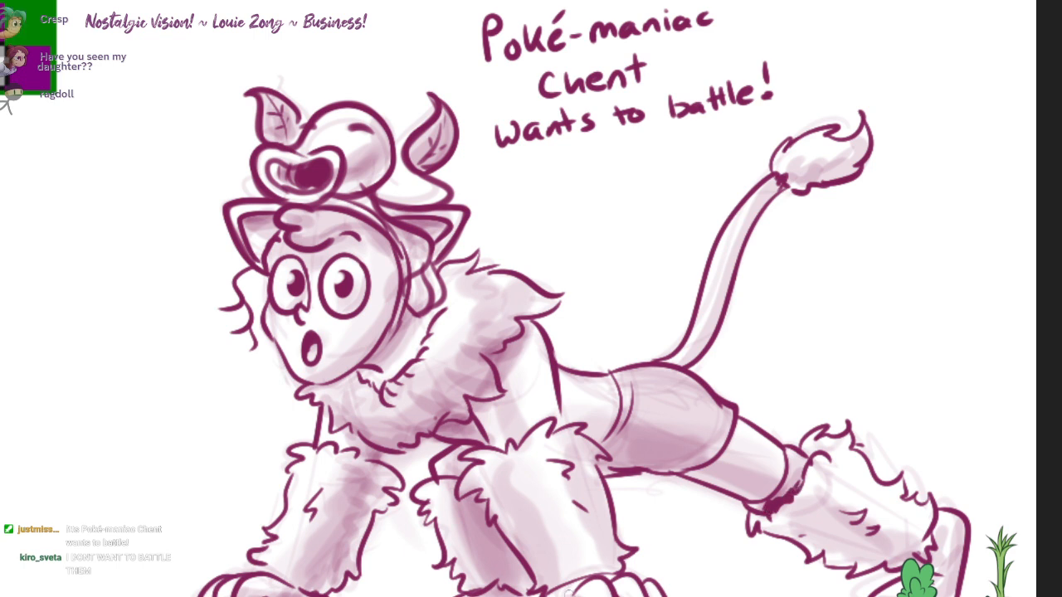
drag(554, 592, 616, 574)
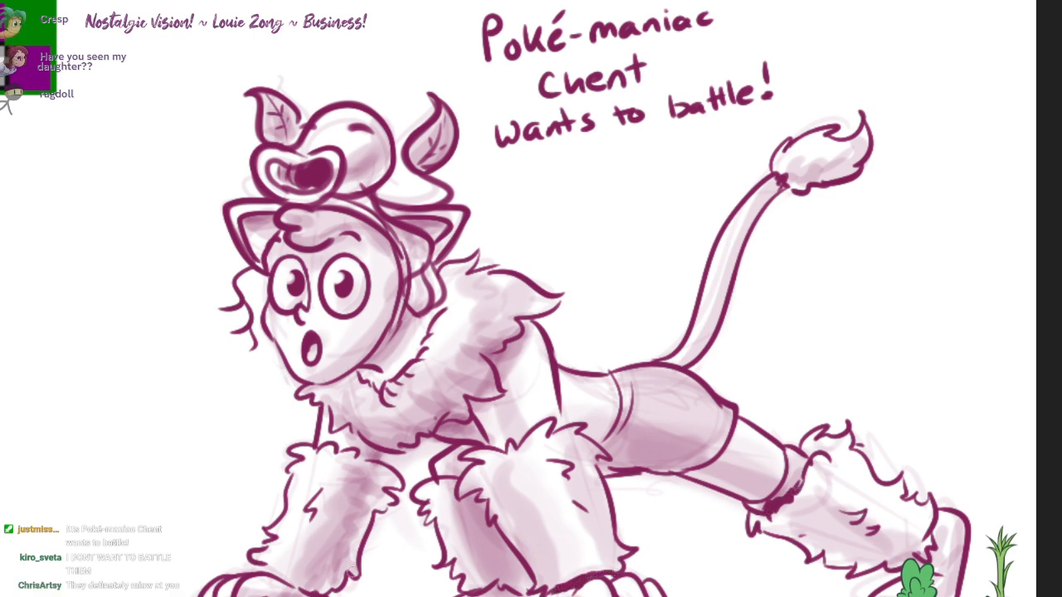
drag(295, 579, 311, 591)
drag(367, 445, 335, 423)
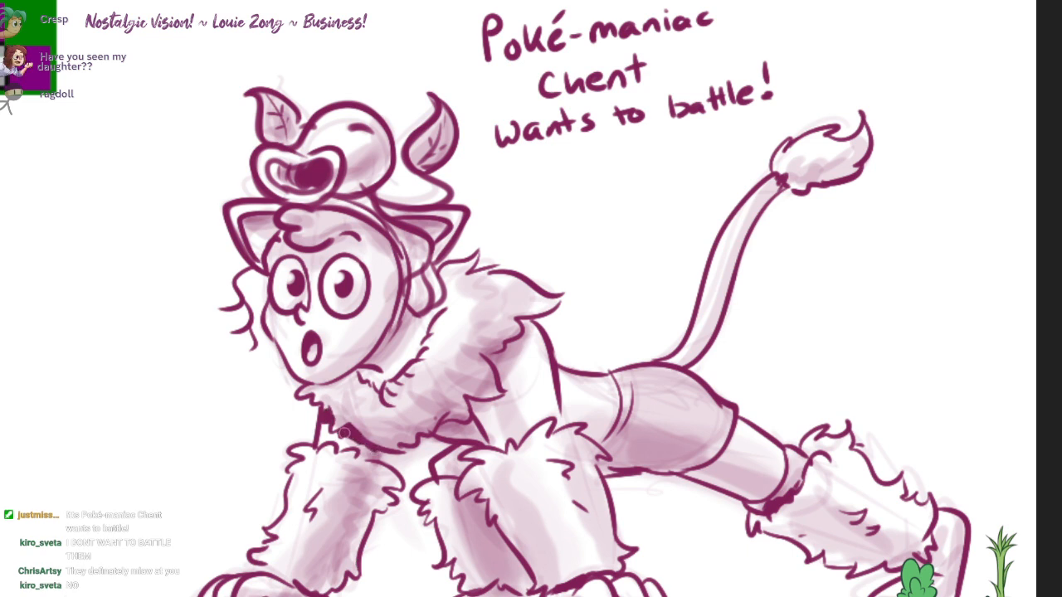
mouse_move(485, 425)
mouse_down()
mouse_move(439, 431)
mouse_move(469, 424)
mouse_move(481, 435)
mouse_move(455, 430)
mouse_move(486, 440)
mouse_up()
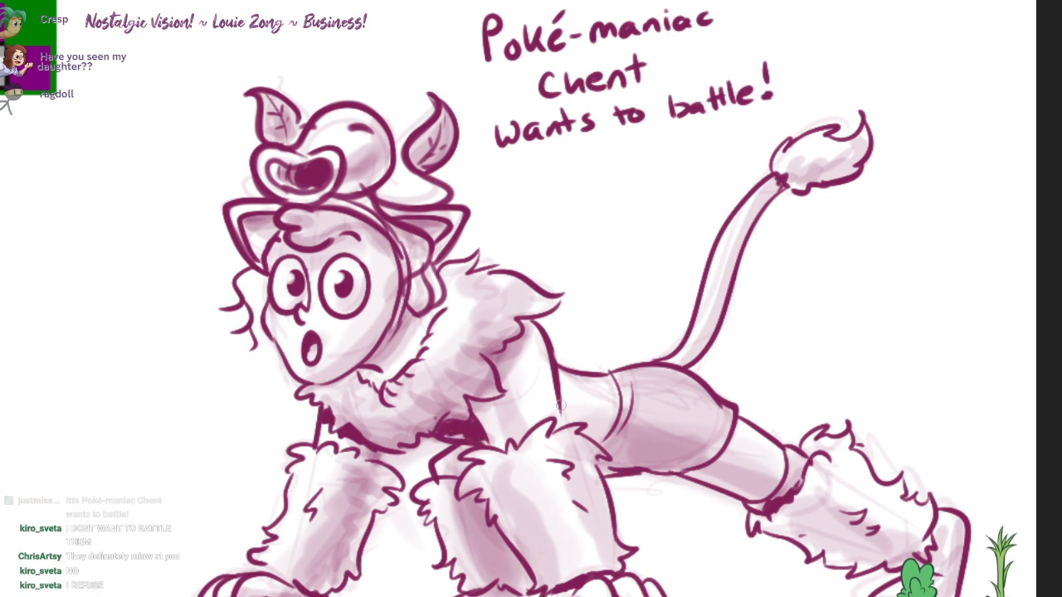
Step: Add accent strokes along the torso's side and beneath the collar's back edge, undoing and redrawing the collar stroke
drag(560, 406, 565, 426)
drag(495, 360, 526, 319)
key(ctrl+z)
mouse_move(508, 359)
mouse_down()
mouse_move(494, 359)
mouse_move(513, 358)
mouse_move(506, 353)
mouse_up()
Step: View the whole canvas of sketches and examine the reference pictures of the armored tiger-suited fighter and the robot dog
scroll(591, 341, down, 1)
drag(591, 342, 895, 413)
scroll(870, 355, down, 3)
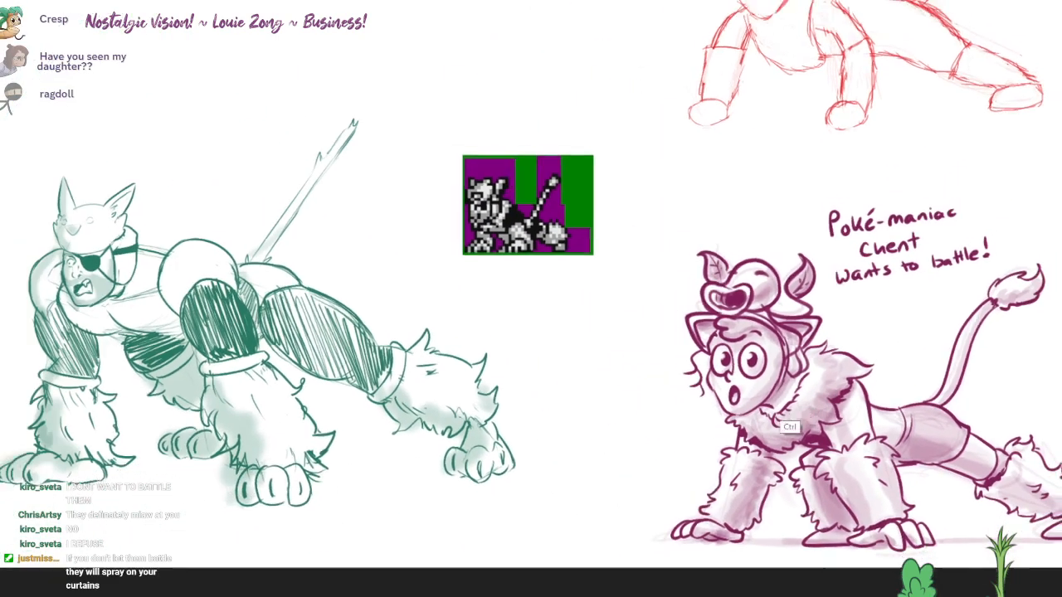
mouse_move(870, 355)
mouse_down()
mouse_move(817, 413)
mouse_move(834, 402)
mouse_move(817, 404)
mouse_up()
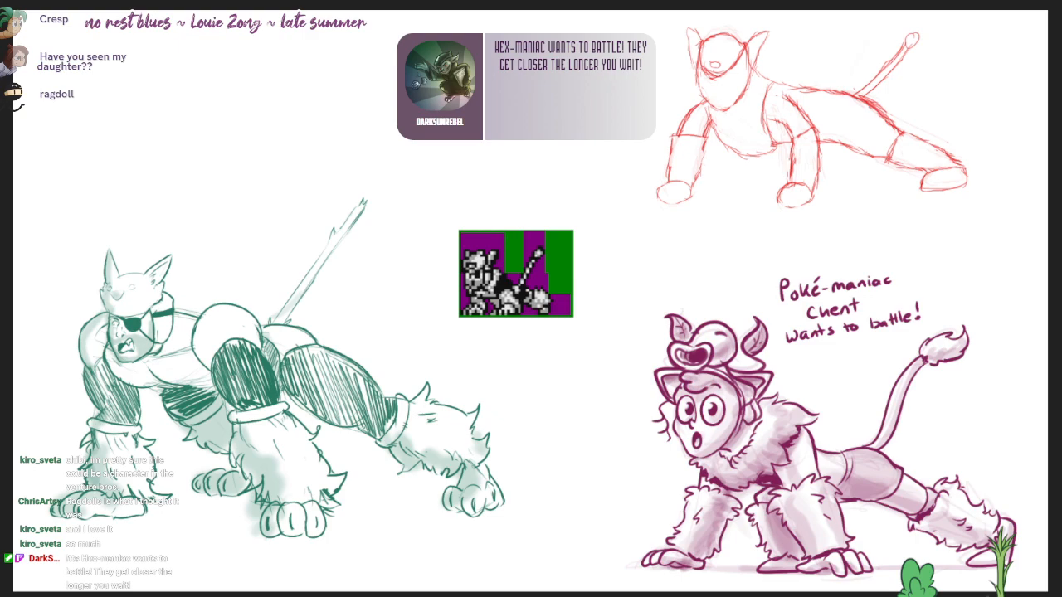
drag(448, 0, 193, 0)
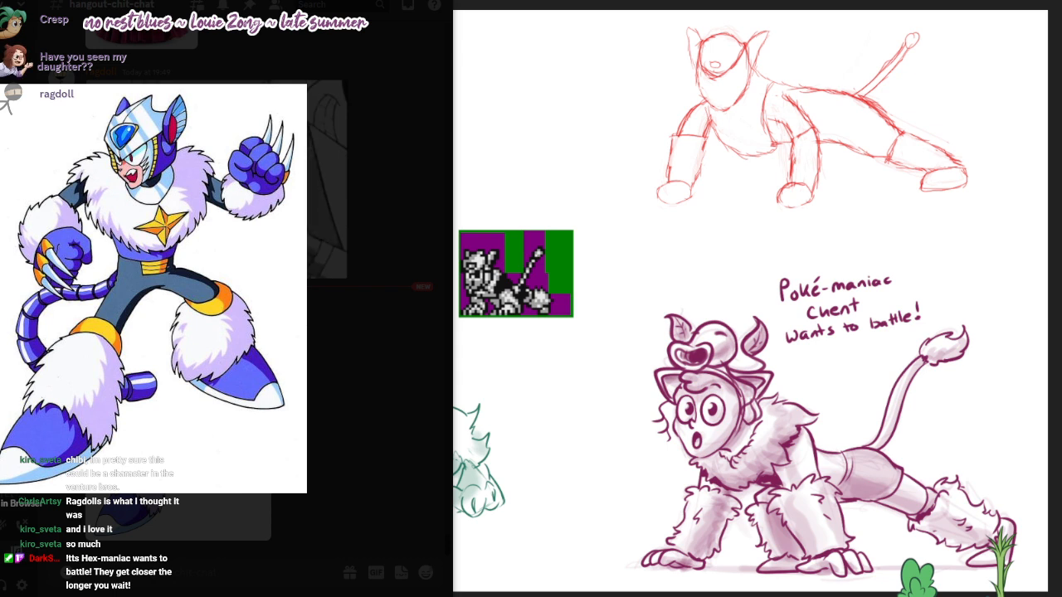
drag(193, 0, 195, 0)
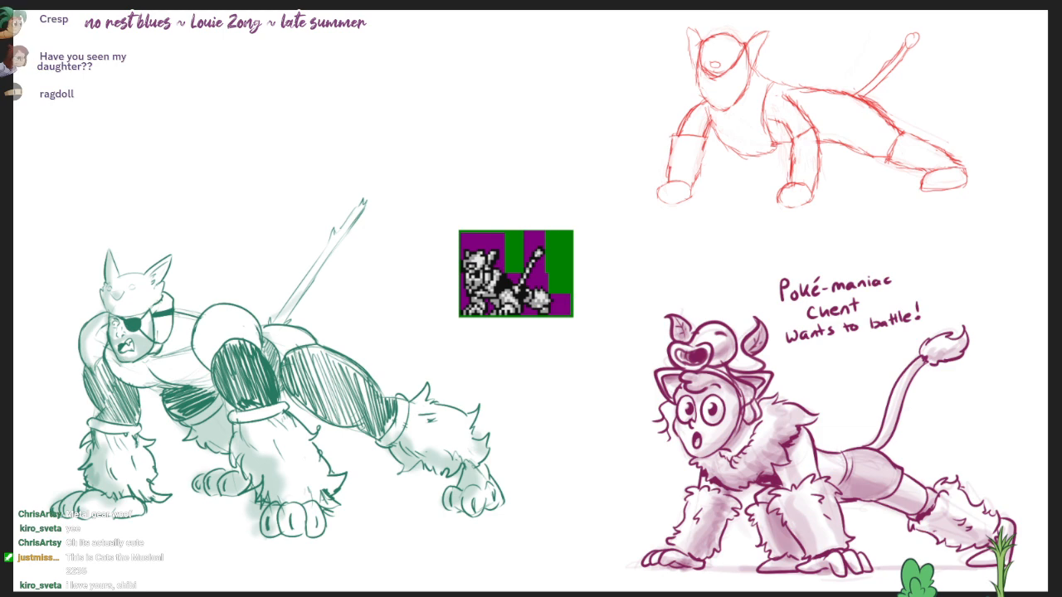
drag(414, 0, 664, 0)
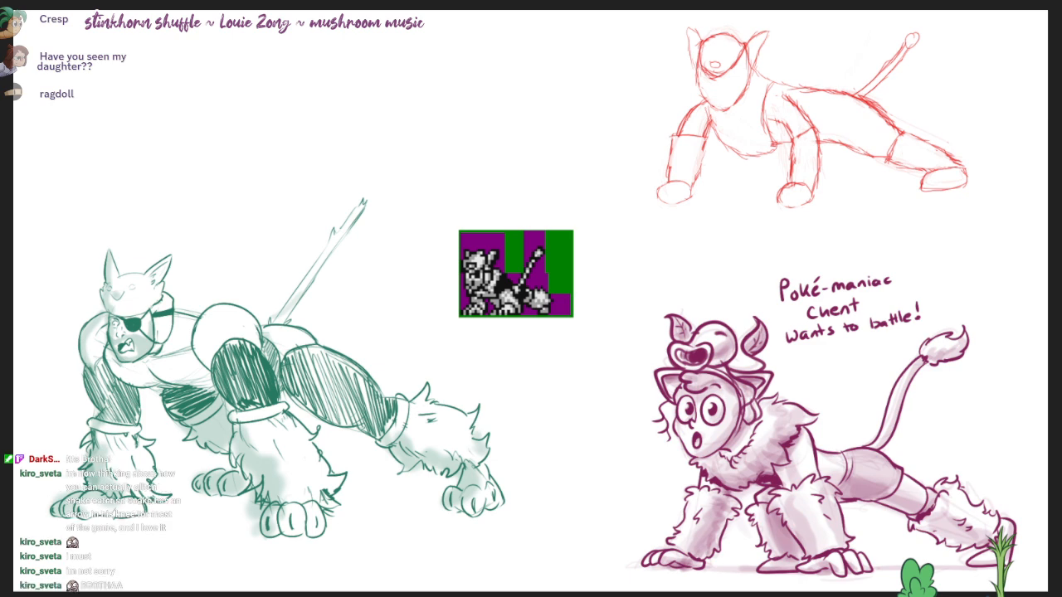
drag(663, 0, 310, 0)
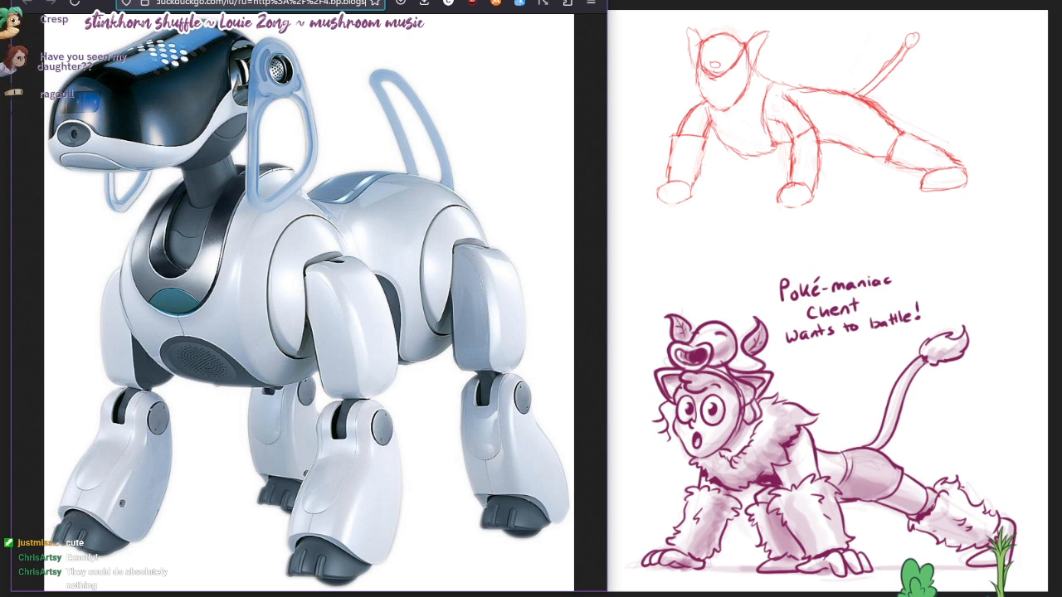
drag(309, 1, 689, 1)
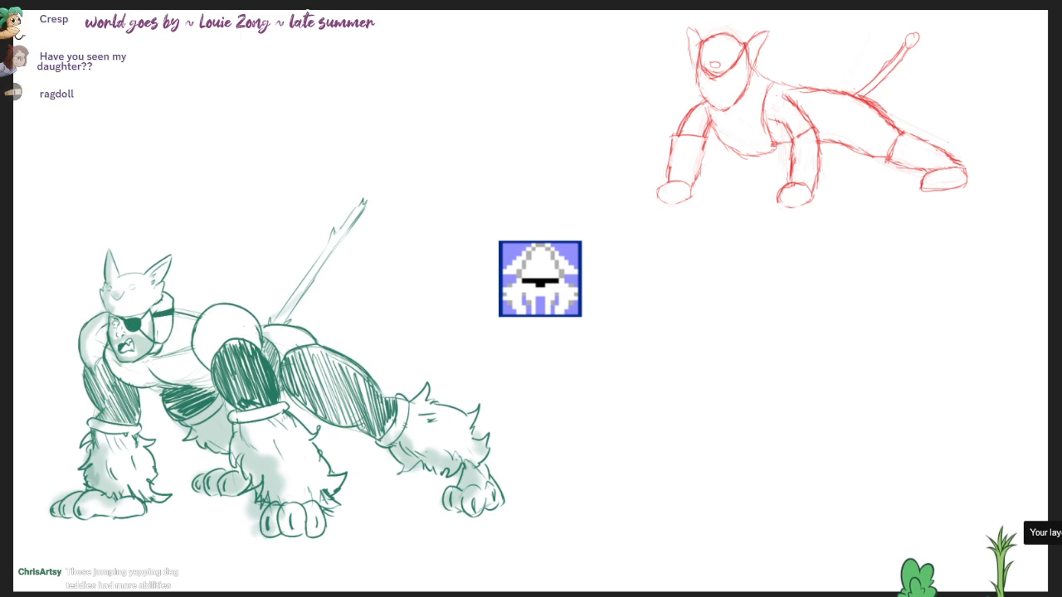
Step: Clear the purple character and its caption from the canvas, leaving blank drawing space beside the pixel squid sprite
key(Delete)
drag(826, 324, 627, 280)
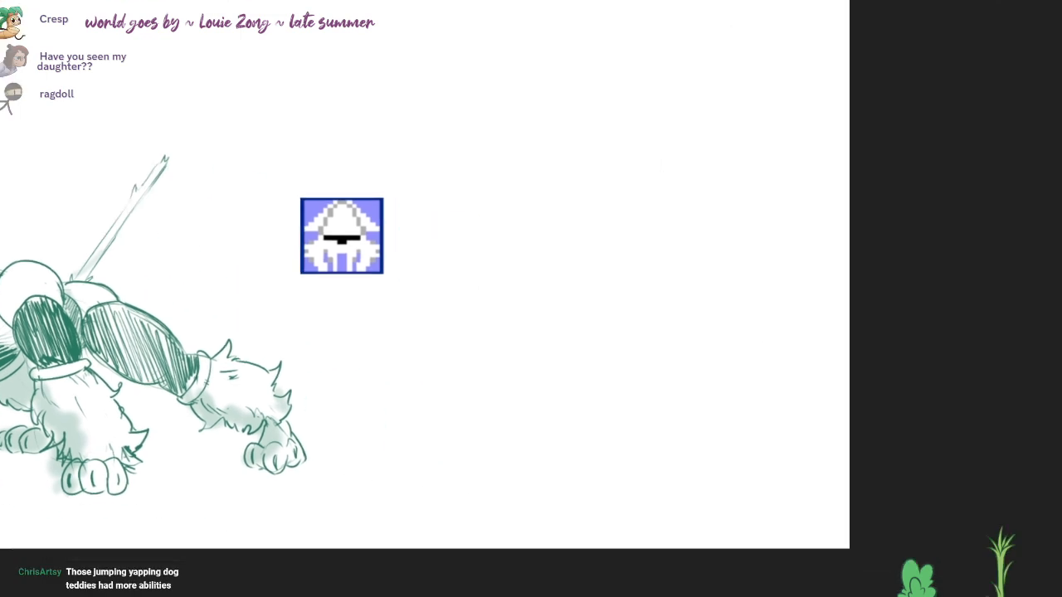
drag(666, 375, 803, 258)
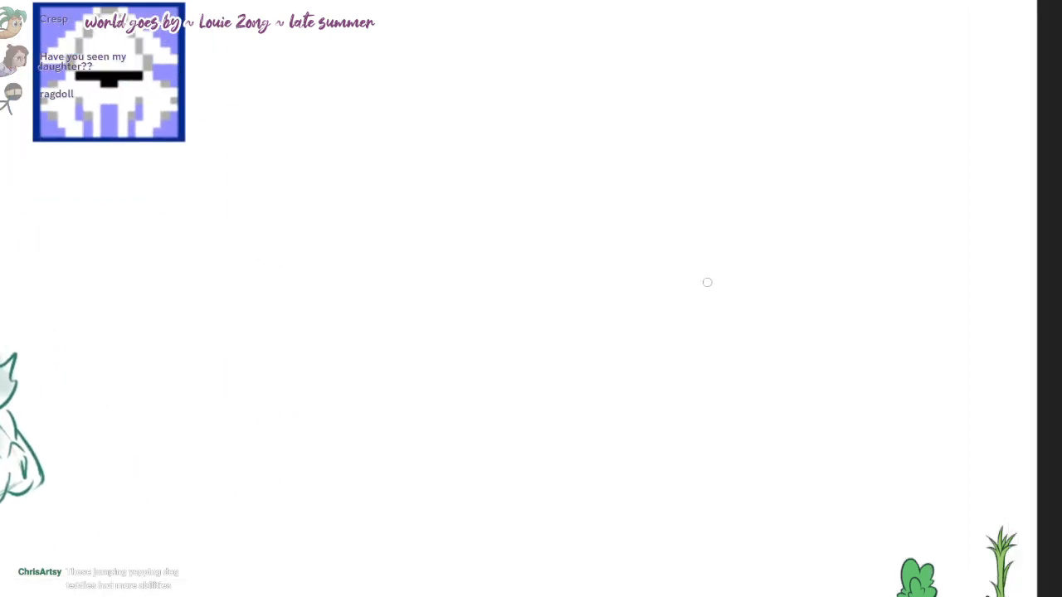
drag(505, 323, 739, 237)
key(ctrl+z)
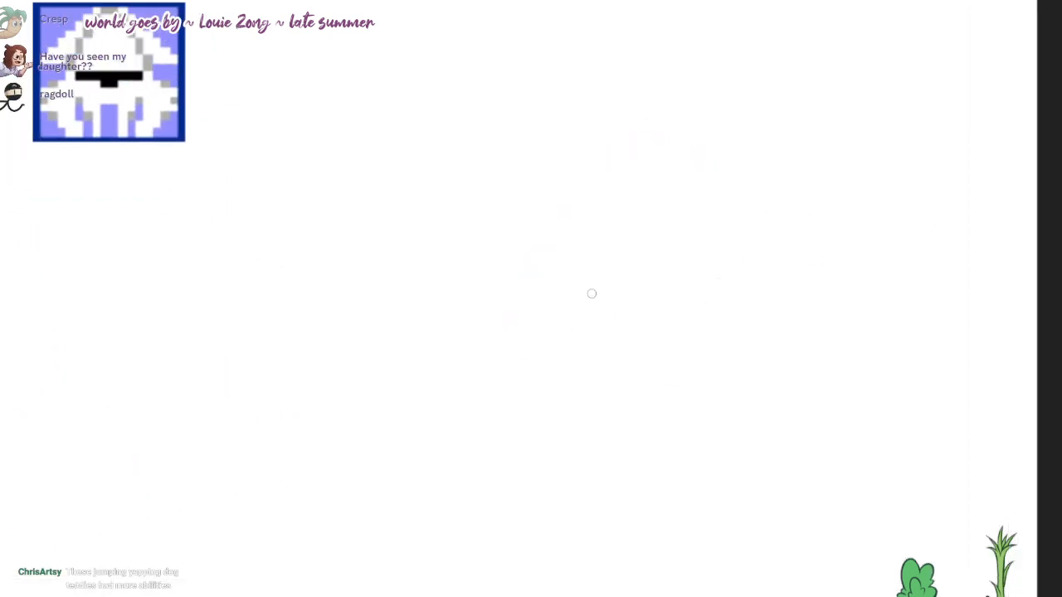
mouse_move(507, 330)
mouse_down()
mouse_move(586, 154)
mouse_move(730, 329)
mouse_up()
key(ctrl+z)
Step: Lightly sketch a tall dome for the squid's head with a nearly flat, slightly curved lower edge
mouse_move(458, 369)
mouse_down()
mouse_move(732, 220)
mouse_move(765, 307)
mouse_up()
mouse_move(461, 343)
mouse_down()
mouse_move(749, 348)
mouse_move(720, 357)
mouse_up()
drag(531, 356, 780, 346)
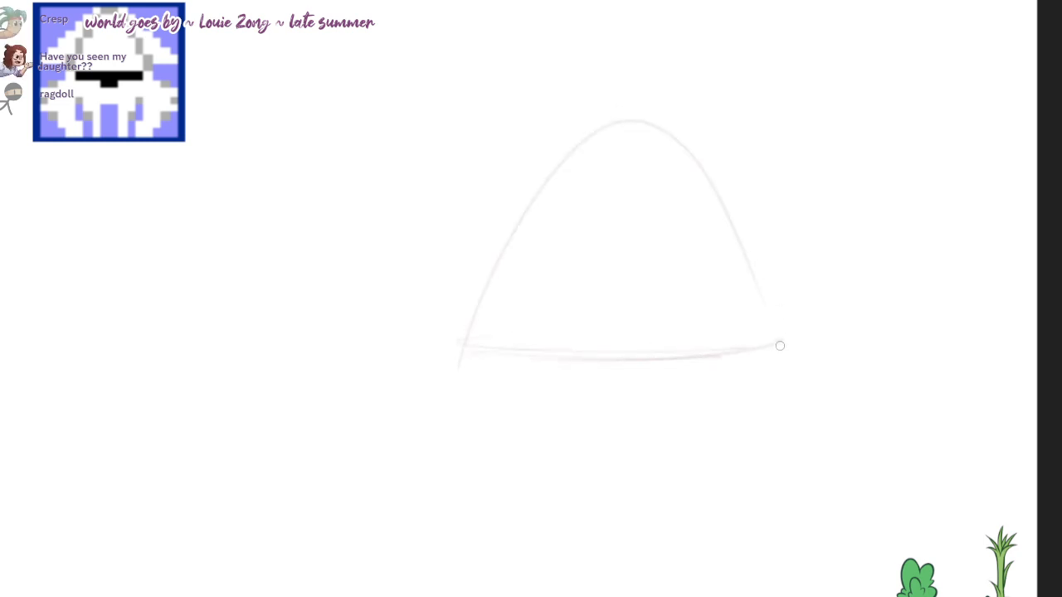
drag(425, 355, 658, 349)
Step: Round out both lower corners of the dome and add a small rounded shape under the middle of its lower edge
drag(515, 265, 477, 342)
mouse_move(502, 266)
mouse_down()
mouse_move(469, 370)
mouse_move(481, 370)
mouse_up()
mouse_move(452, 332)
mouse_down()
mouse_move(564, 361)
mouse_move(650, 360)
mouse_up()
mouse_move(547, 357)
mouse_down()
mouse_move(608, 367)
mouse_move(637, 407)
mouse_up()
mouse_move(673, 364)
mouse_down()
mouse_move(638, 394)
mouse_move(779, 342)
mouse_up()
drag(755, 264, 773, 354)
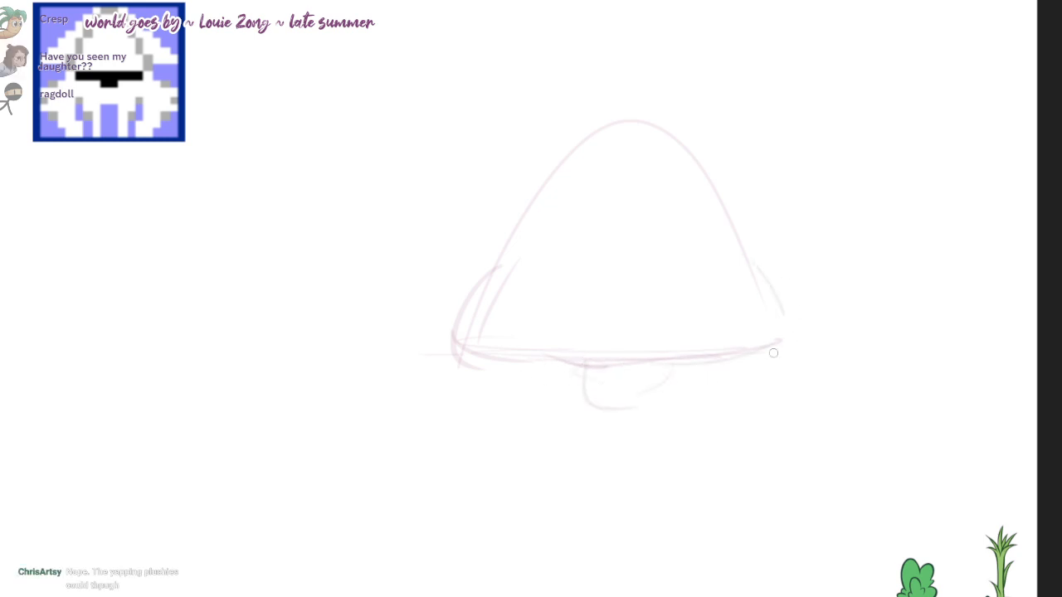
drag(740, 240, 781, 333)
Step: Sketch wide curved fins flaring out from the dome's peak on both sides, each ending in a short lower edge
mouse_move(679, 115)
mouse_down()
mouse_move(876, 307)
mouse_move(798, 317)
mouse_up()
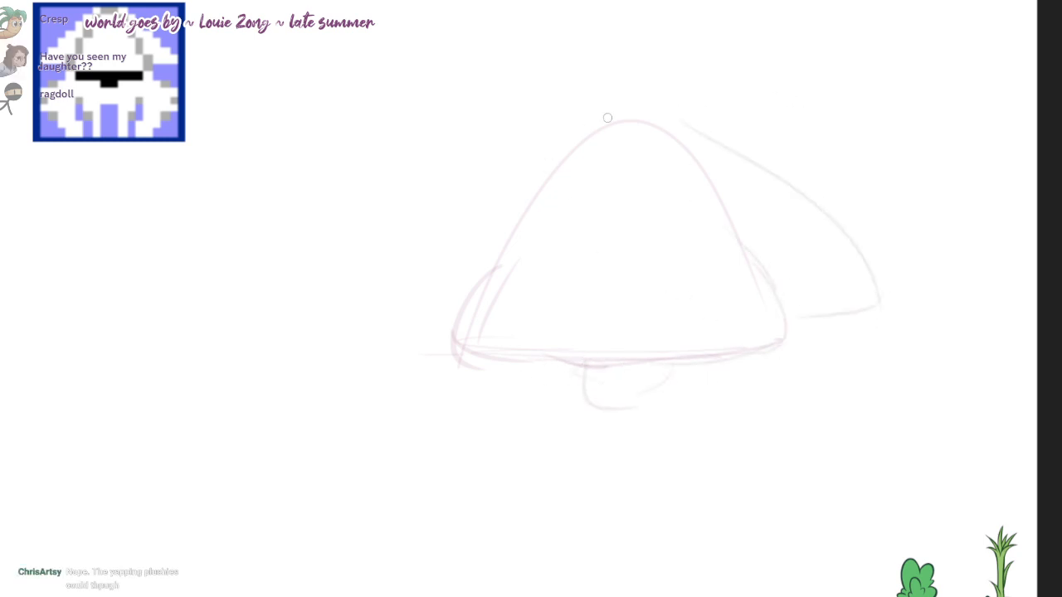
drag(606, 117, 408, 277)
drag(378, 301, 457, 311)
Step: Sketch arched shoulder curves below both fins and extend them outward, undoing and redrawing the last extension lower and shorter
mouse_move(588, 443)
mouse_down()
mouse_move(590, 419)
mouse_move(611, 413)
mouse_move(607, 386)
mouse_up()
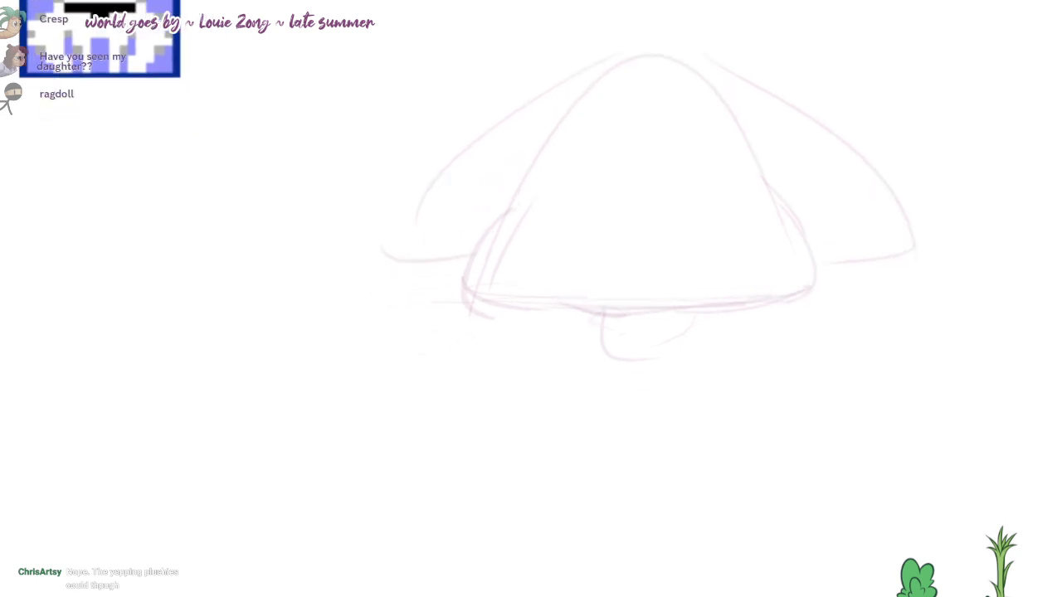
drag(390, 306, 465, 283)
drag(837, 272, 954, 340)
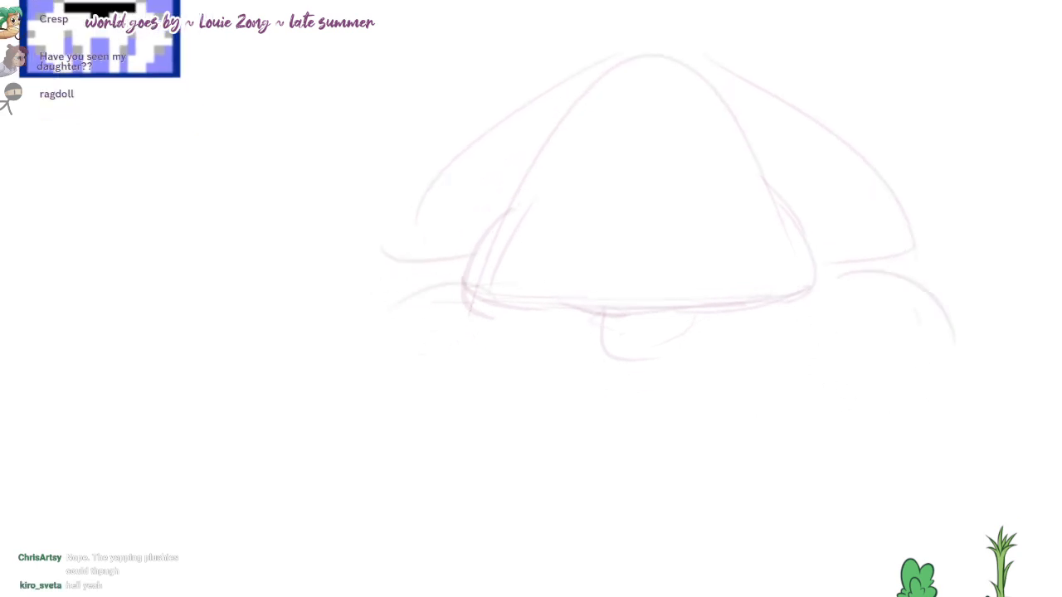
drag(597, 398, 579, 309)
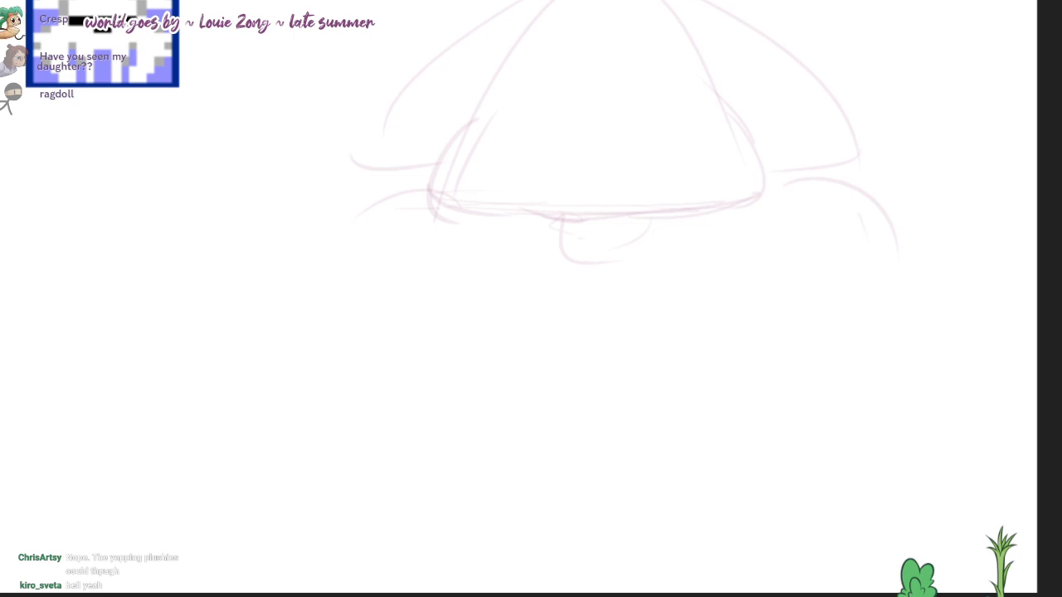
mouse_move(631, 258)
mouse_down()
mouse_move(647, 320)
mouse_move(678, 340)
mouse_move(689, 318)
mouse_up()
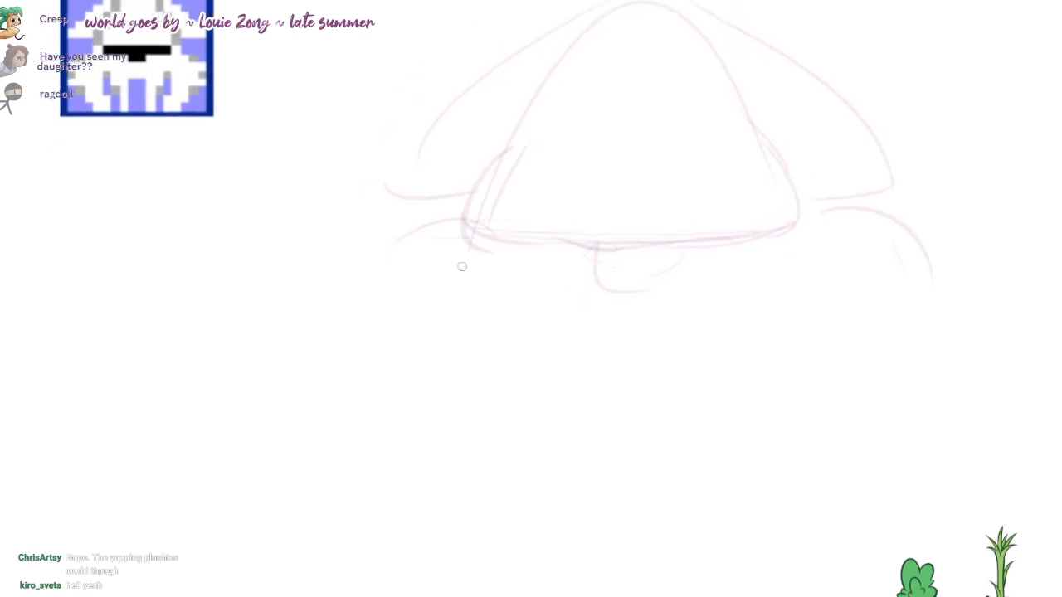
drag(410, 227, 326, 292)
drag(904, 224, 1007, 330)
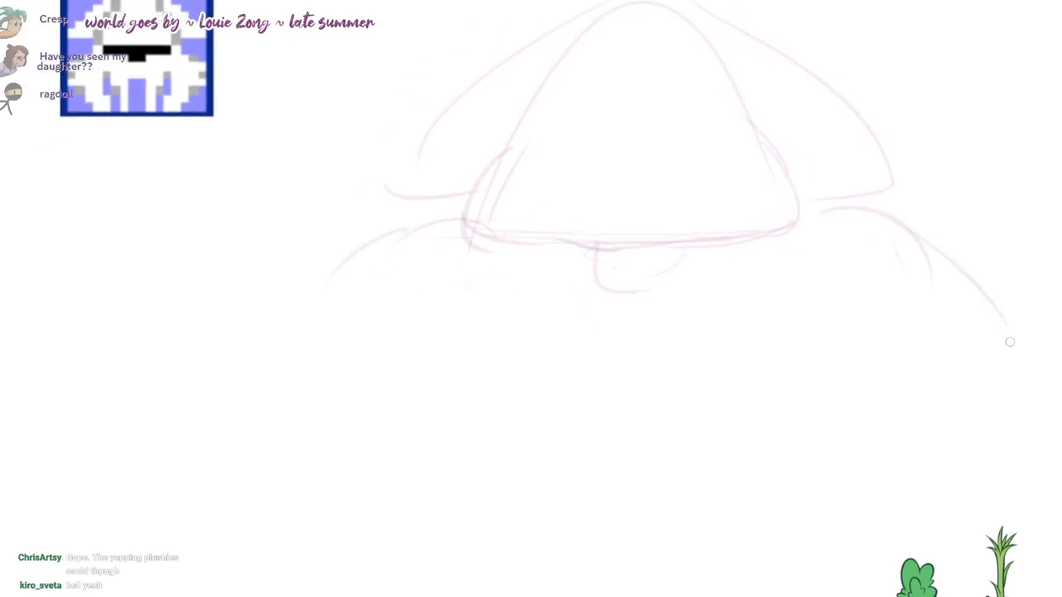
key(ctrl+z)
drag(916, 248, 994, 300)
Step: Sketch the squid's rounded body below the dome, redrawing its first side curve and layering curved strokes along the underside
mouse_move(463, 218)
mouse_down()
mouse_move(290, 323)
mouse_move(462, 334)
mouse_move(495, 389)
mouse_up()
key(ctrl+z)
drag(473, 274, 499, 385)
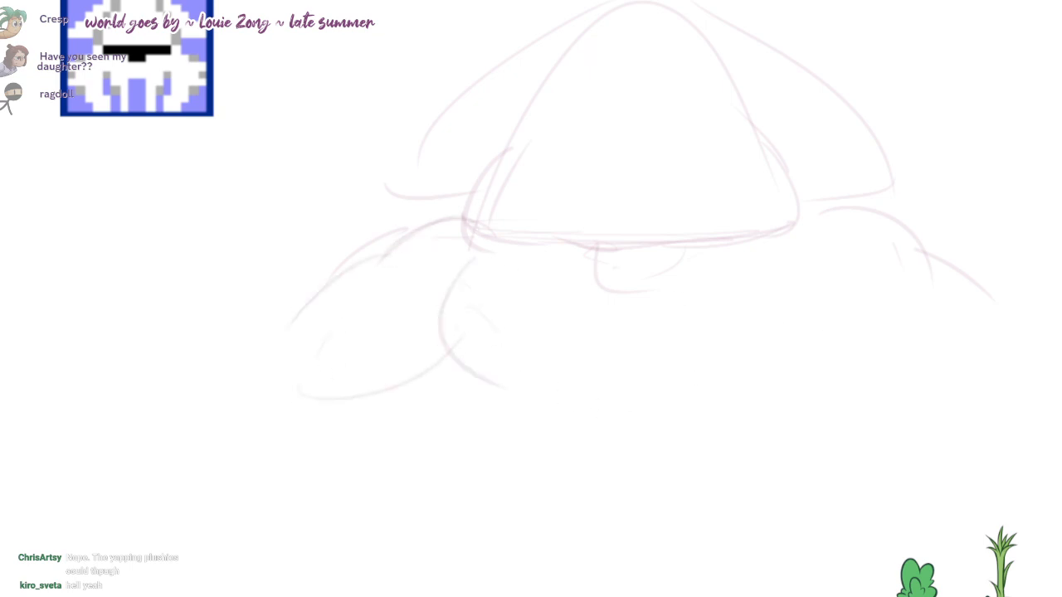
drag(870, 278, 807, 358)
mouse_move(825, 266)
mouse_down()
mouse_move(751, 396)
mouse_move(673, 394)
mouse_up()
drag(507, 381, 545, 412)
mouse_move(768, 382)
mouse_down()
mouse_move(762, 411)
mouse_move(651, 421)
mouse_up()
drag(519, 403, 607, 435)
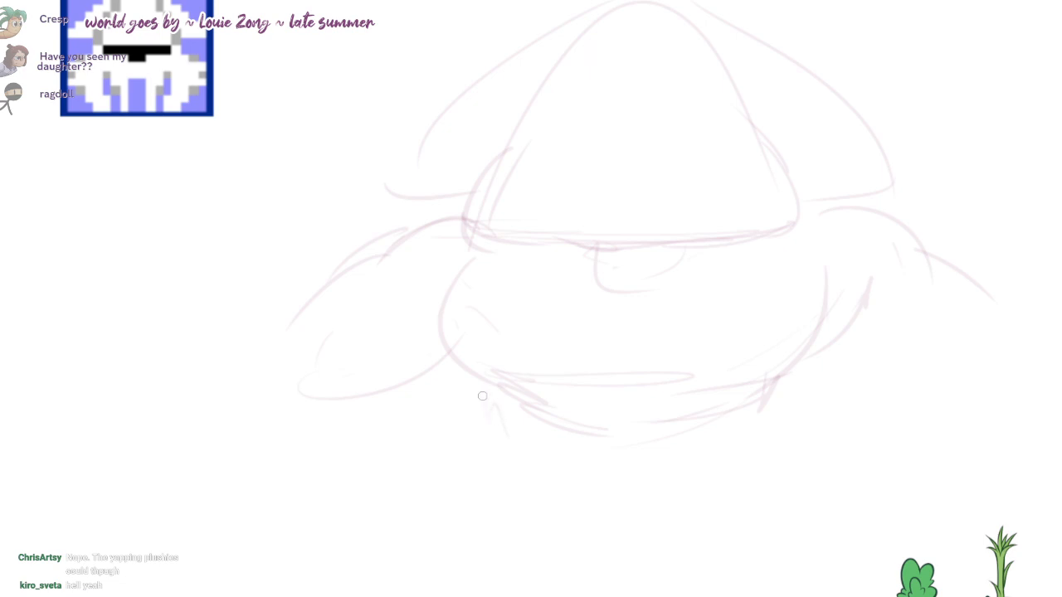
Step: Sketch two tapering legs below the squid's body and add flat feet at their lower ends
drag(485, 399, 554, 508)
drag(563, 428, 592, 535)
drag(775, 391, 736, 550)
drag(708, 422, 673, 551)
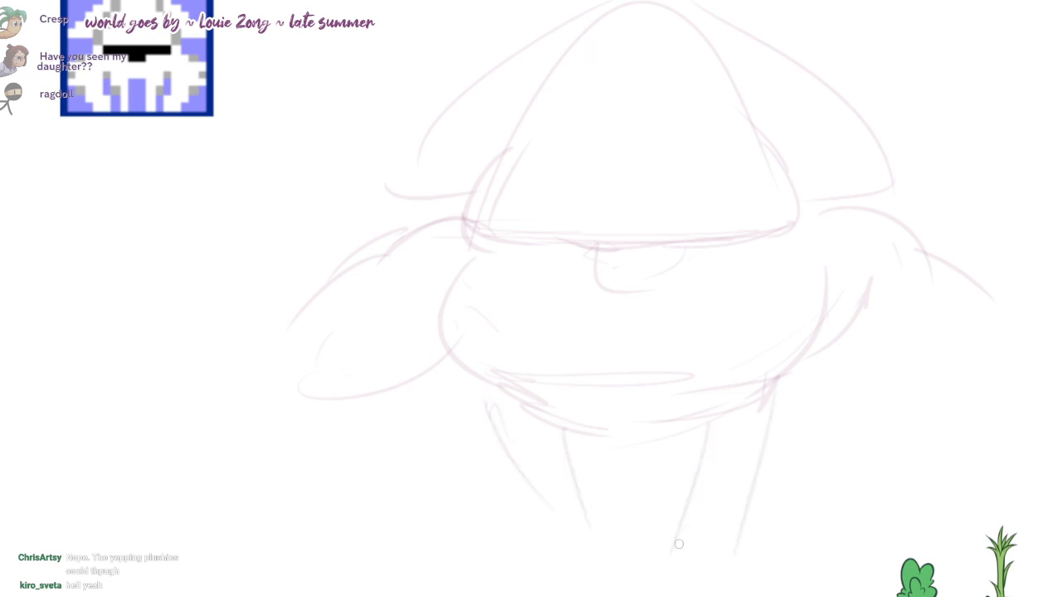
mouse_move(568, 558)
mouse_down()
mouse_move(516, 574)
mouse_move(584, 570)
mouse_up()
mouse_move(670, 569)
mouse_down()
mouse_move(786, 562)
mouse_move(737, 551)
mouse_move(657, 579)
mouse_up()
Step: Undo the last foot stroke, redraw the right leg's outer line slanting further inward, and erase the old line
key(ctrl+z)
drag(767, 405, 674, 570)
key(e)
drag(774, 428, 737, 531)
Step: Sketch a curved fold across the end of the left upper arm, undoing the two extra curves drawn with it
key(b)
mouse_move(281, 345)
mouse_down()
mouse_move(381, 359)
mouse_move(395, 410)
mouse_up()
drag(280, 332, 396, 398)
drag(381, 361, 404, 448)
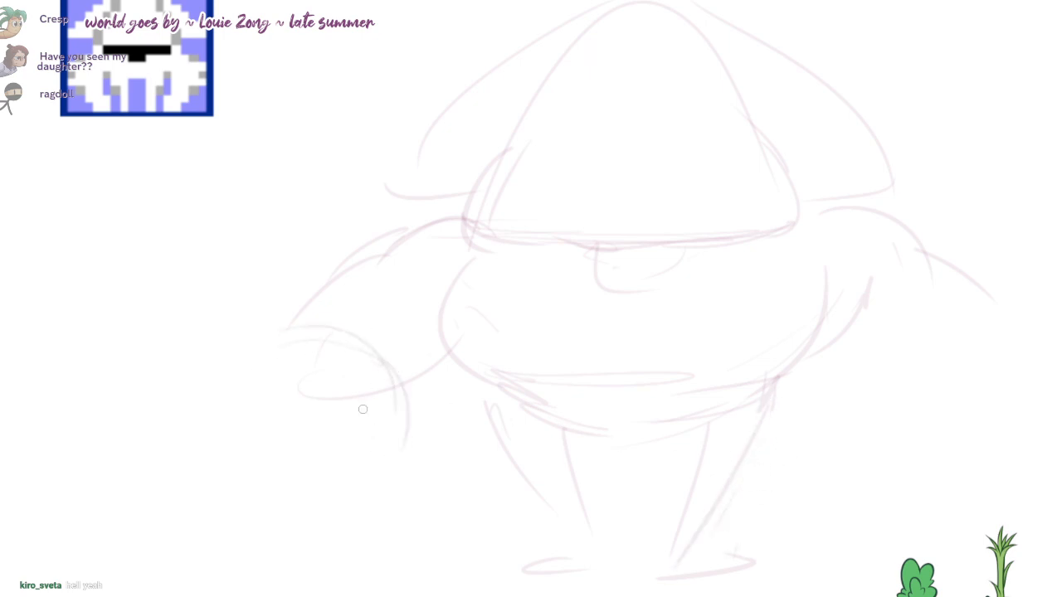
key(ctrl+z)
key(ctrl+z)
Step: Sketch the left arm's outer contour, bulging elbow and tapering forearm, redrawing the forearm's inner line once
drag(388, 246, 289, 306)
drag(290, 305, 251, 340)
drag(245, 355, 270, 441)
drag(360, 332, 385, 500)
key(ctrl+z)
drag(343, 355, 353, 502)
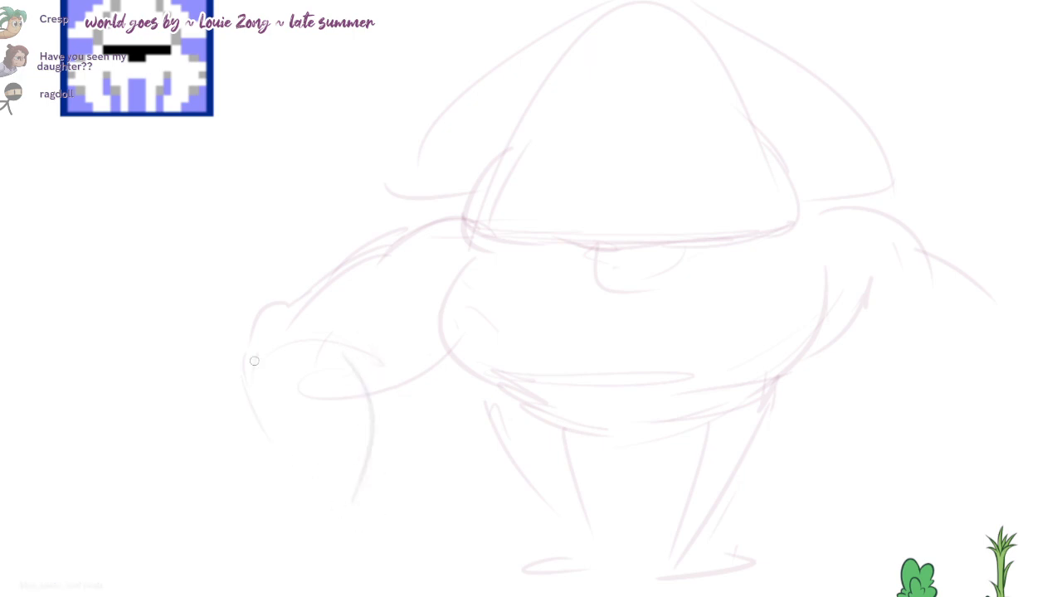
drag(254, 359, 311, 521)
Step: Sketch the right upper arm's curved underside and its pointed elbow, redrawing the underside stroke once
drag(532, 505, 476, 493)
mouse_move(758, 333)
mouse_down()
mouse_move(853, 379)
mouse_move(838, 376)
mouse_up()
key(ctrl+z)
drag(794, 345, 888, 367)
mouse_move(926, 293)
mouse_down()
mouse_move(969, 336)
mouse_move(953, 362)
mouse_up()
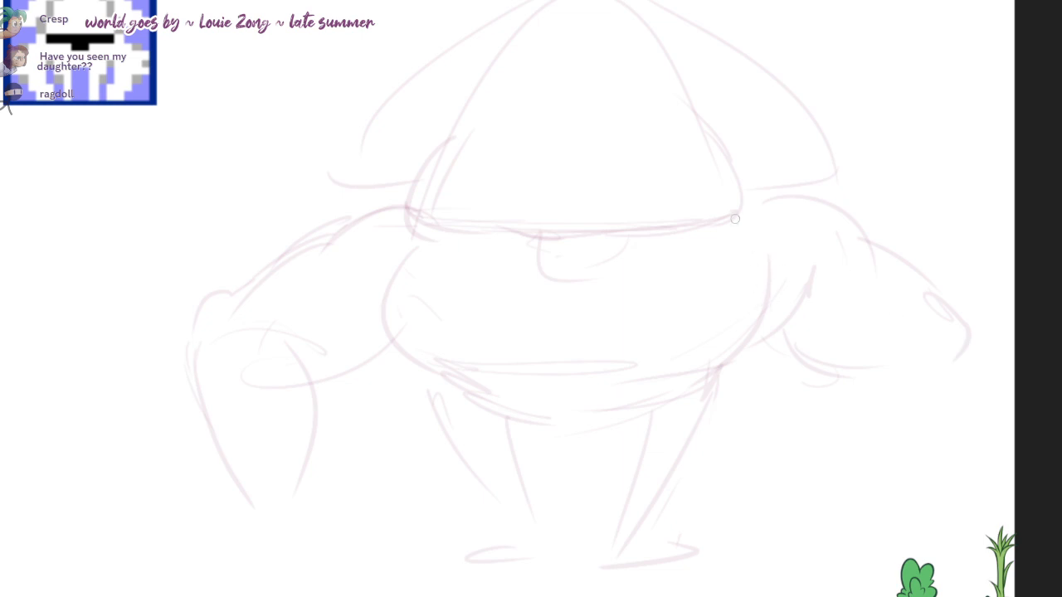
Step: Strengthen the right shoulder and upper-arm contour and sketch both sides of the tapering right forearm
drag(740, 200, 797, 196)
mouse_move(751, 184)
mouse_down()
mouse_move(829, 281)
mouse_move(733, 318)
mouse_up()
drag(835, 234, 942, 290)
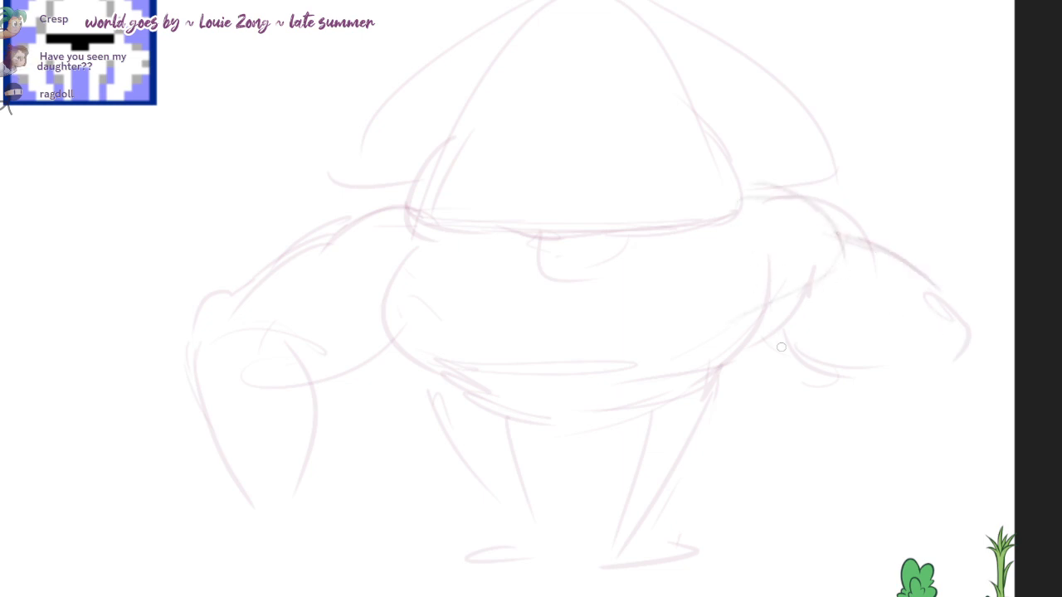
mouse_move(781, 347)
mouse_down()
mouse_move(883, 377)
mouse_move(871, 497)
mouse_up()
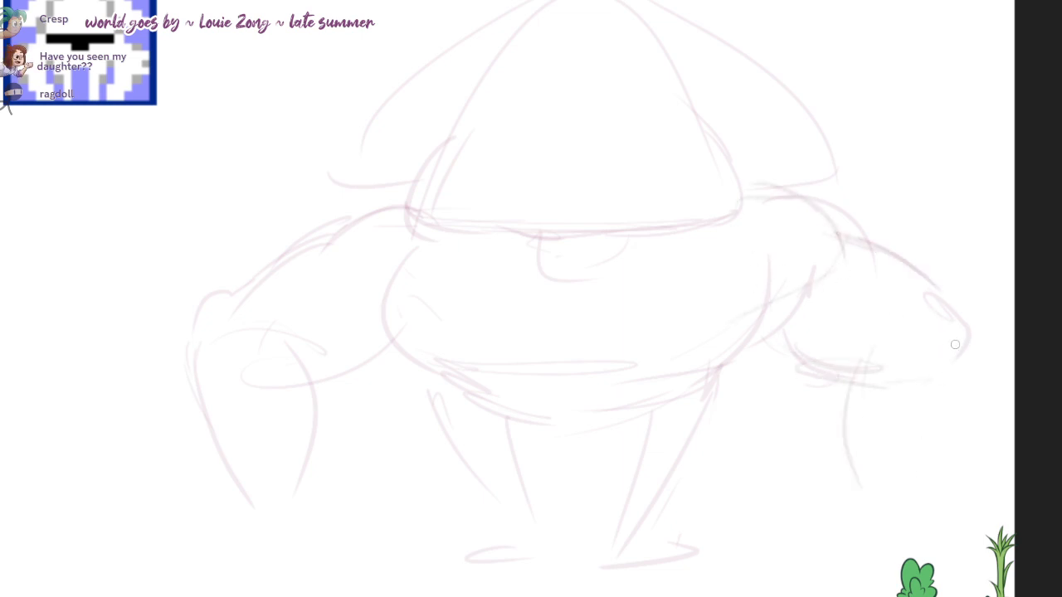
mouse_move(972, 335)
mouse_down()
mouse_move(932, 491)
mouse_move(867, 499)
mouse_up()
Step: Rough in the right hand below the wrist, undoing and redrawing its side and upper edge strokes
drag(932, 486, 917, 560)
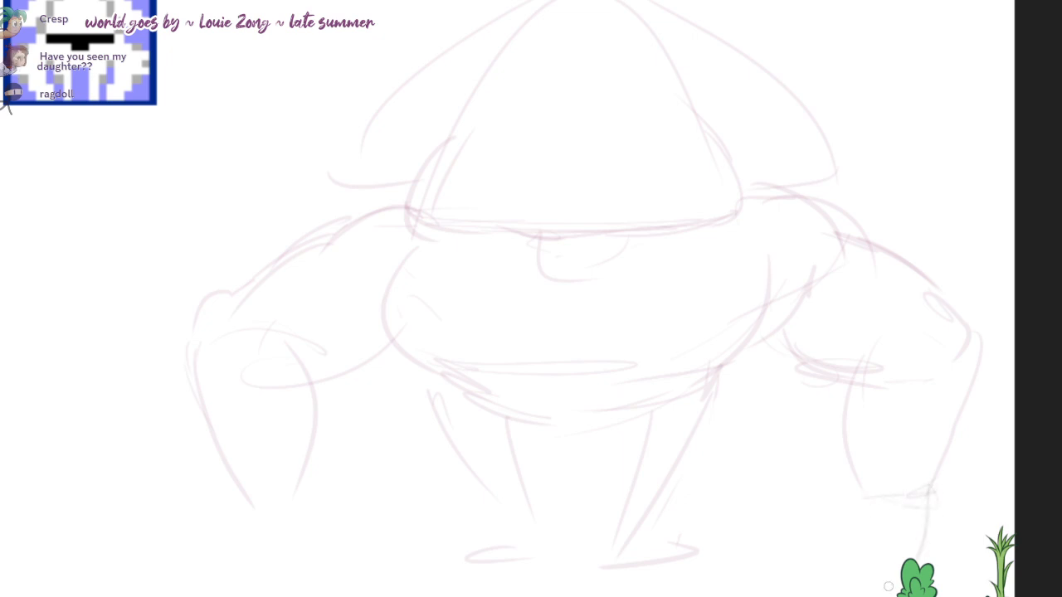
key(ctrl+z)
drag(935, 491, 899, 566)
drag(768, 529, 830, 561)
key(ctrl+z)
mouse_move(929, 503)
mouse_down()
mouse_move(853, 550)
mouse_move(828, 529)
mouse_up()
mouse_move(801, 539)
mouse_down()
mouse_move(911, 518)
mouse_move(883, 455)
mouse_move(880, 529)
mouse_up()
key(ctrl+z)
key(ctrl+z)
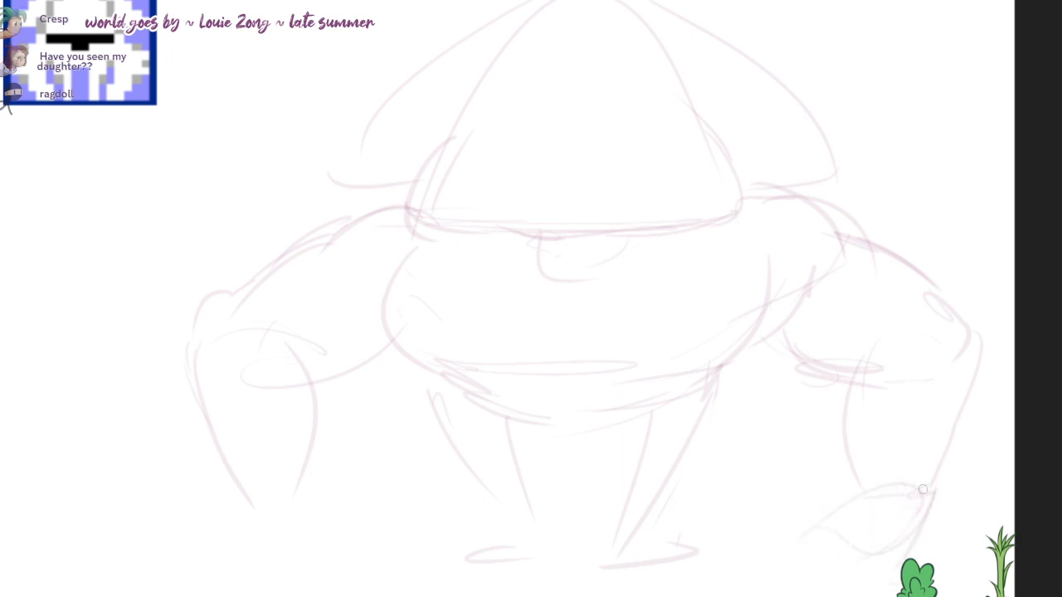
Step: Add the right hand's wrist curve, knuckle lines and flat lower edge
drag(840, 483, 854, 529)
drag(863, 466, 915, 474)
drag(901, 493, 912, 515)
drag(838, 474, 896, 487)
drag(886, 545, 808, 549)
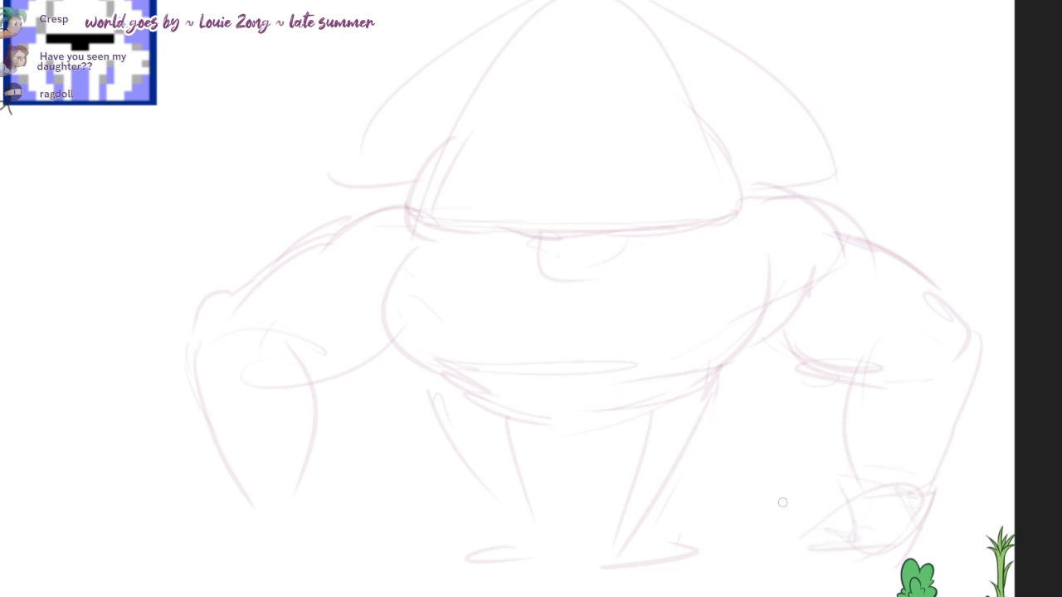
Step: Sketch the left hand's flat lower edge and arched back, undoing and redrawing the misplaced curves
mouse_move(255, 507)
mouse_down()
mouse_move(253, 536)
mouse_move(378, 538)
mouse_up()
key(ctrl+z)
drag(267, 543, 383, 547)
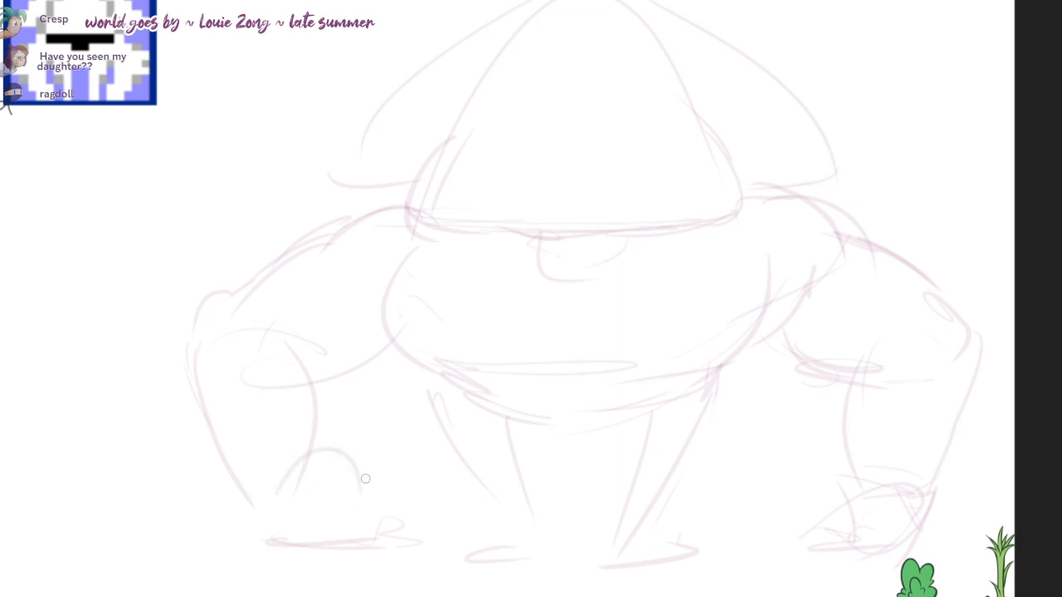
drag(287, 486, 341, 433)
mouse_move(341, 439)
mouse_down()
mouse_move(388, 481)
mouse_move(377, 495)
mouse_move(390, 531)
mouse_up()
key(ctrl+z)
drag(380, 493, 377, 542)
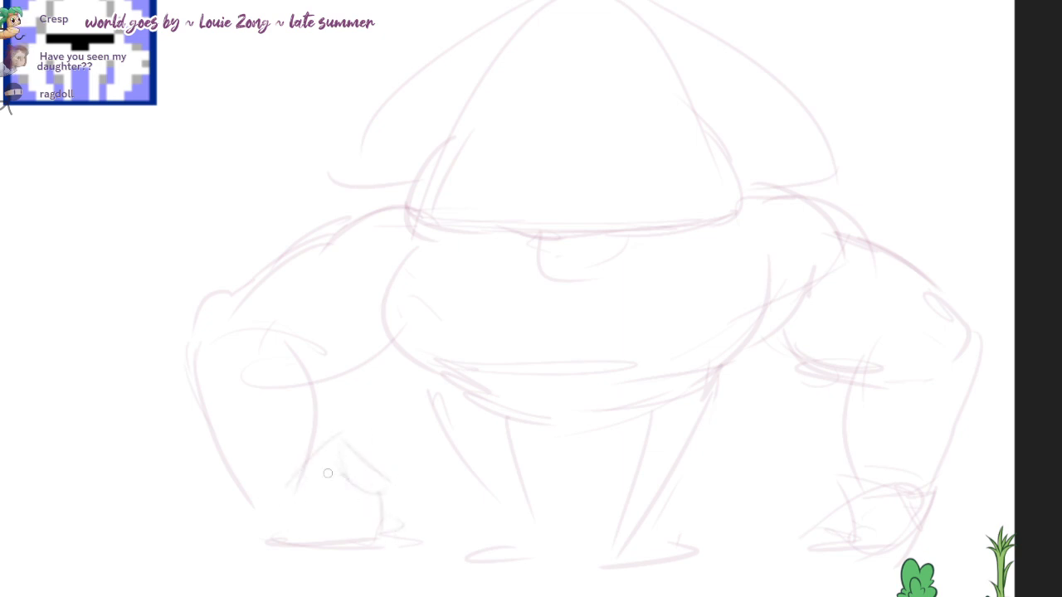
Step: Undo the last left-hand stroke and sketch the curled fingers and knuckle side of that hand
key(ctrl+z)
mouse_move(329, 474)
mouse_down()
mouse_move(339, 519)
mouse_move(391, 535)
mouse_up()
drag(399, 483, 405, 544)
mouse_move(277, 480)
mouse_down()
mouse_move(309, 443)
mouse_move(379, 474)
mouse_up()
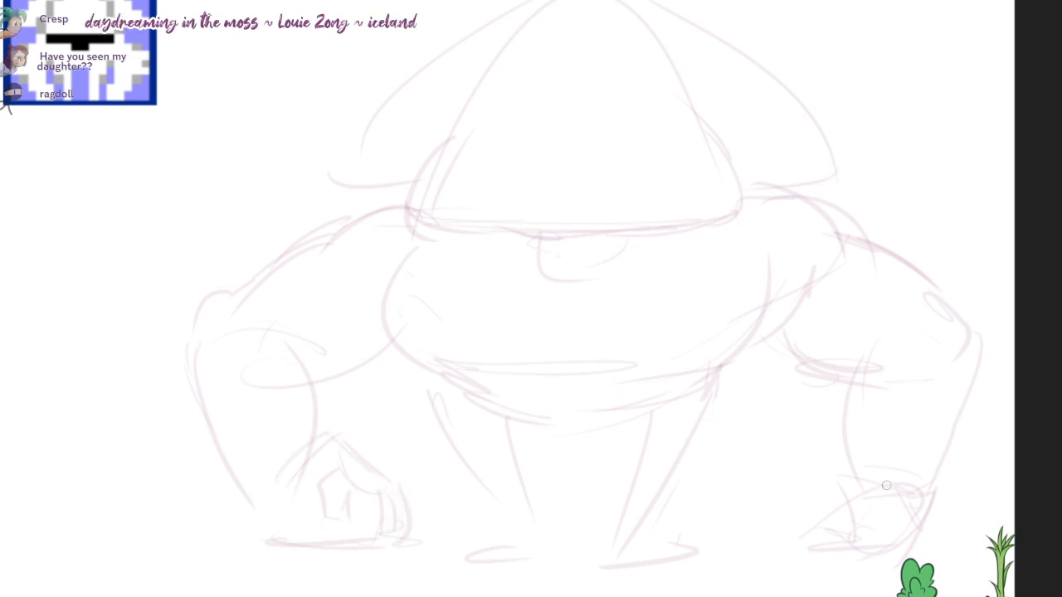
Step: Rebuild the right hand as a blocky fist with a peaked back and folded fingers, undoing the last finger stroke
drag(884, 478, 800, 486)
drag(800, 486, 841, 483)
mouse_move(878, 539)
mouse_down()
mouse_move(798, 547)
mouse_move(778, 489)
mouse_move(799, 476)
mouse_move(845, 521)
mouse_up()
mouse_move(845, 521)
mouse_down()
mouse_move(820, 516)
mouse_move(815, 498)
mouse_move(782, 540)
mouse_up()
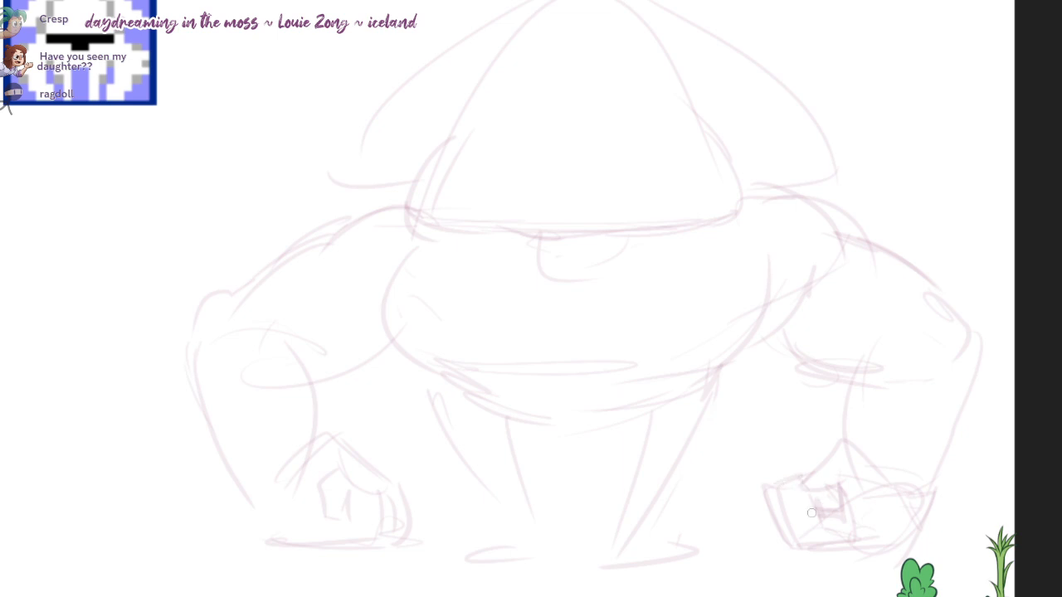
drag(758, 512, 809, 546)
key(ctrl+z)
Step: Sketch over the right fist's upper edge and erase stray lines above its knuckles
mouse_move(892, 481)
mouse_down()
mouse_move(827, 439)
mouse_move(773, 471)
mouse_move(803, 476)
mouse_move(835, 451)
mouse_move(823, 483)
mouse_move(827, 467)
mouse_move(806, 471)
mouse_move(821, 475)
mouse_move(824, 448)
mouse_move(786, 471)
mouse_move(849, 473)
mouse_up()
key(e)
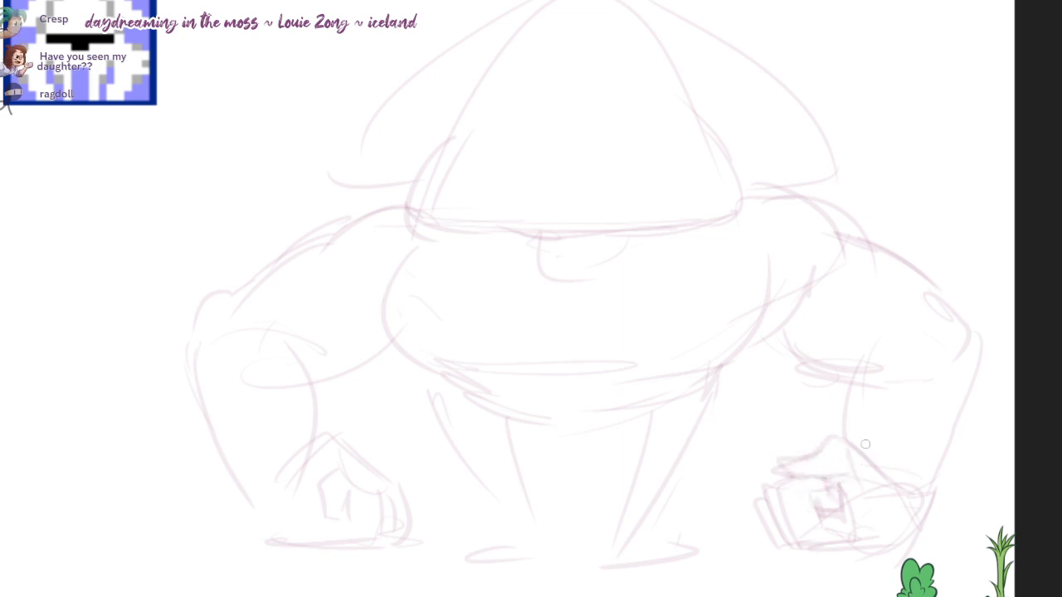
key(e)
mouse_move(817, 440)
mouse_down()
mouse_move(832, 435)
mouse_move(793, 461)
mouse_up()
Step: Strengthen the right forearm's inner and outer contours around the elbow, undoing the misplaced outer strokes
key(b)
mouse_move(877, 332)
mouse_down()
mouse_move(850, 374)
mouse_move(862, 458)
mouse_up()
drag(977, 332, 919, 505)
key(ctrl+z)
mouse_move(948, 294)
mouse_down()
mouse_move(973, 346)
mouse_move(986, 341)
mouse_move(917, 481)
mouse_up()
key(ctrl+z)
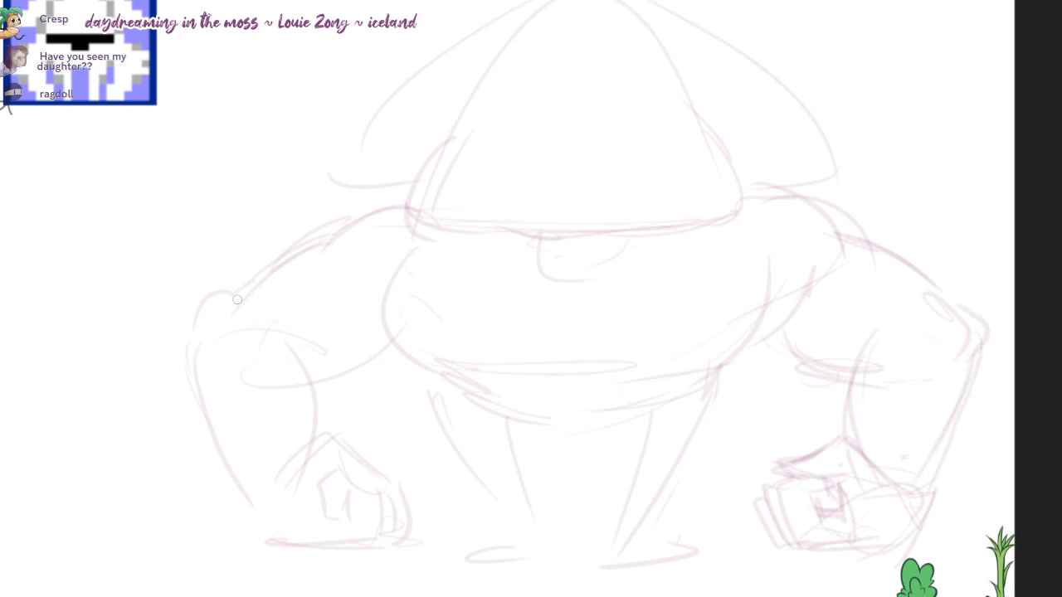
Step: Redraw the left upper arm's outer contour, erase the old line above it, and try a new forearm stroke
drag(237, 300, 315, 244)
key(e)
drag(359, 204, 241, 270)
key(b)
mouse_move(203, 346)
mouse_down()
mouse_move(254, 494)
mouse_move(230, 466)
mouse_up()
key(ctrl+z)
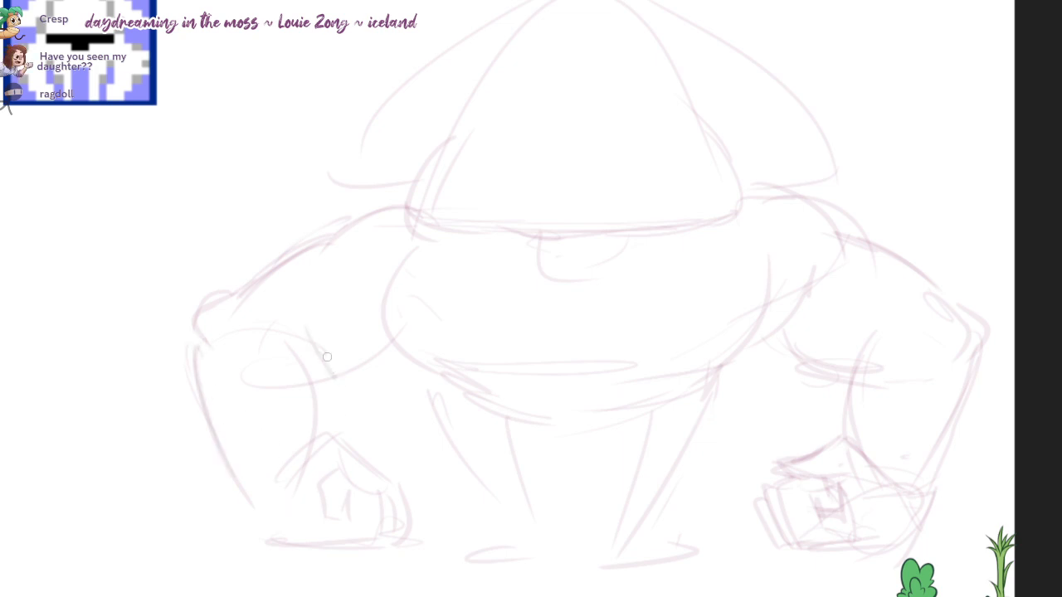
Step: Erase the stray curves inside the left elbow and redraw the crease where the upper arm meets the forearm
key(e)
drag(285, 339, 249, 374)
key(b)
drag(337, 355, 373, 361)
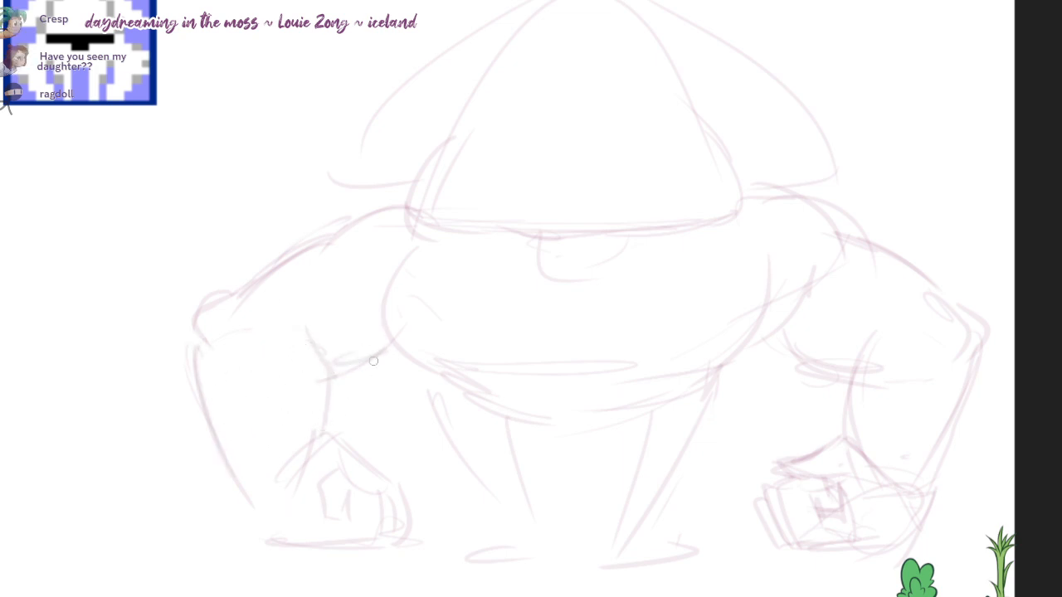
Step: Strengthen the body's lower right contour and sketch a long curve across the belly, undoing the last stroke
mouse_move(788, 263)
mouse_down()
mouse_move(765, 333)
mouse_move(702, 378)
mouse_up()
drag(432, 362, 744, 350)
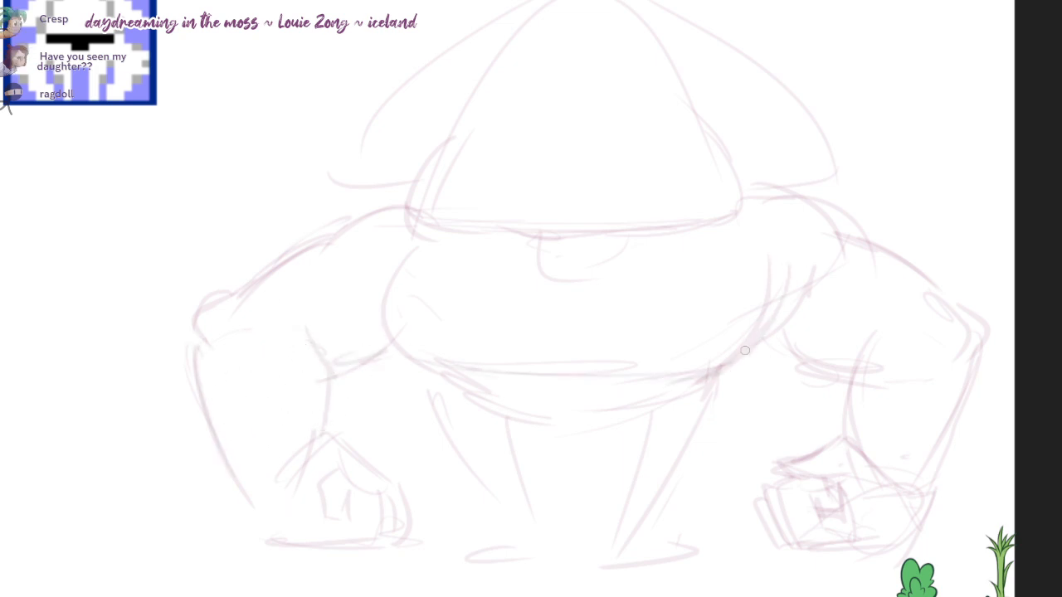
key(ctrl+z)
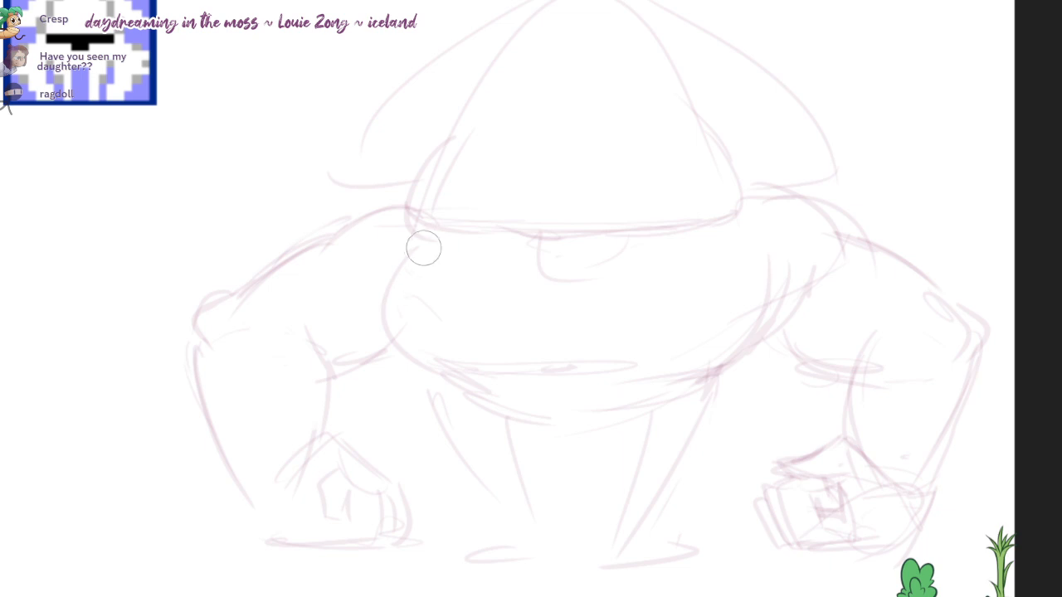
Step: Erase the body's old left side line and redraw it as a steeper curve into the belly
drag(398, 280, 422, 309)
key(b)
drag(380, 262, 400, 360)
key(ctrl+z)
drag(381, 259, 424, 364)
Step: Shade a rough shadow beneath the dome's lower edge, on both sides of and below the central rounded shape
drag(648, 220, 664, 220)
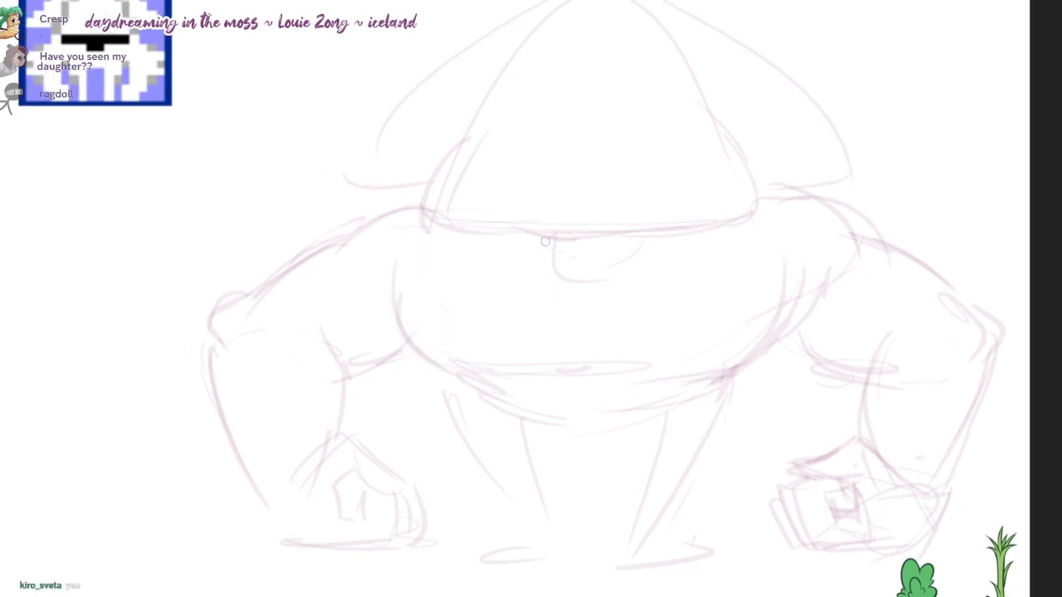
mouse_move(459, 239)
mouse_down()
mouse_move(544, 248)
mouse_move(548, 267)
mouse_up()
mouse_move(626, 239)
mouse_down()
mouse_move(711, 226)
mouse_move(576, 286)
mouse_move(580, 303)
mouse_up()
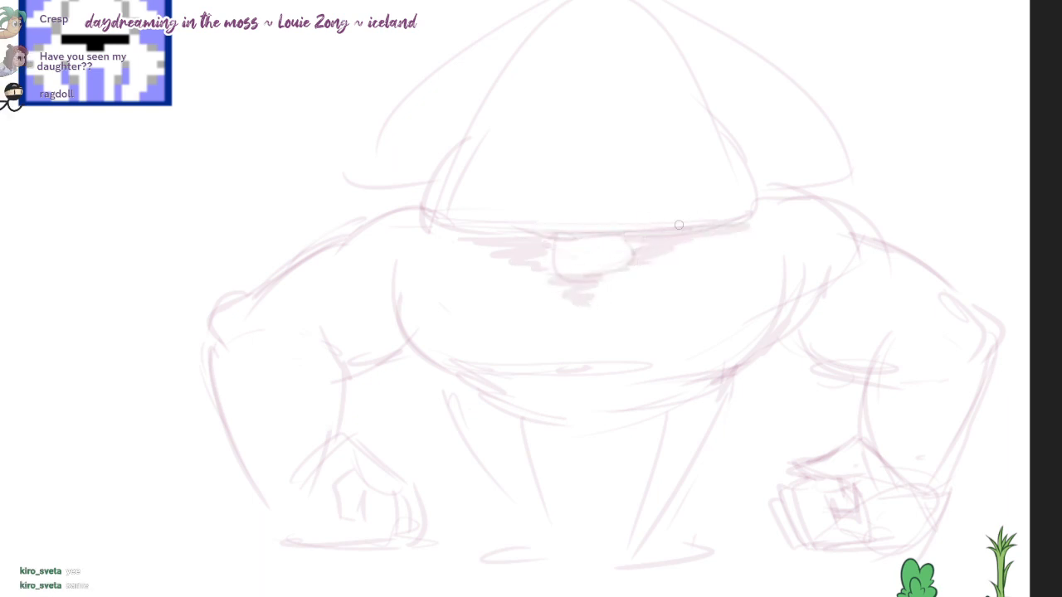
Step: Restate both side fins with fuller curves from the dome's peak, closing the left one with a rounded lower corner
drag(649, 156, 645, 187)
key(b)
mouse_move(583, 23)
mouse_down()
mouse_move(401, 136)
mouse_move(360, 214)
mouse_up()
mouse_move(374, 177)
mouse_down()
mouse_move(358, 207)
mouse_move(404, 224)
mouse_up()
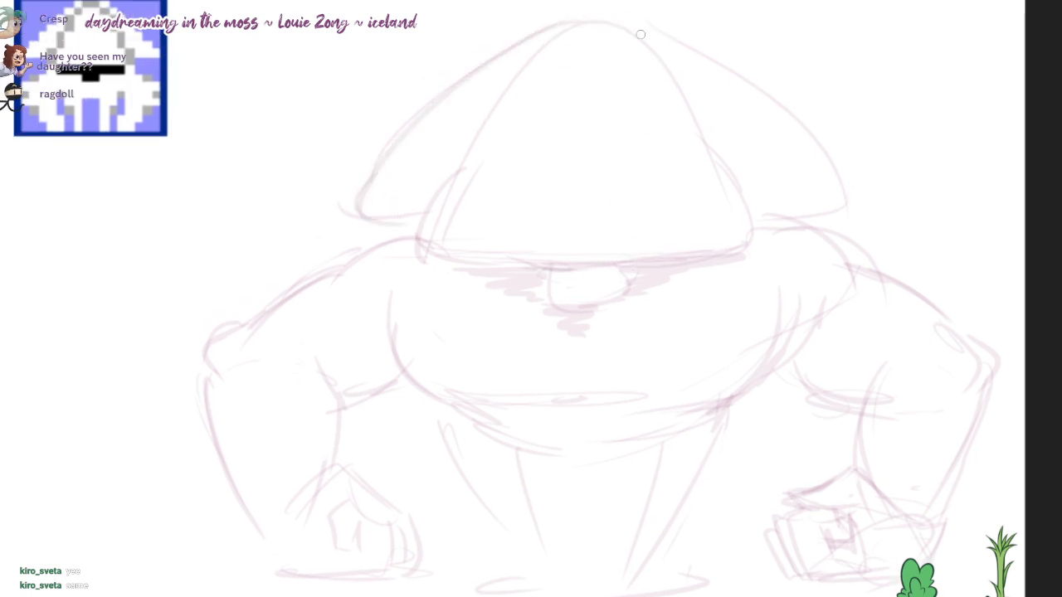
drag(640, 35, 830, 181)
drag(707, 68, 808, 146)
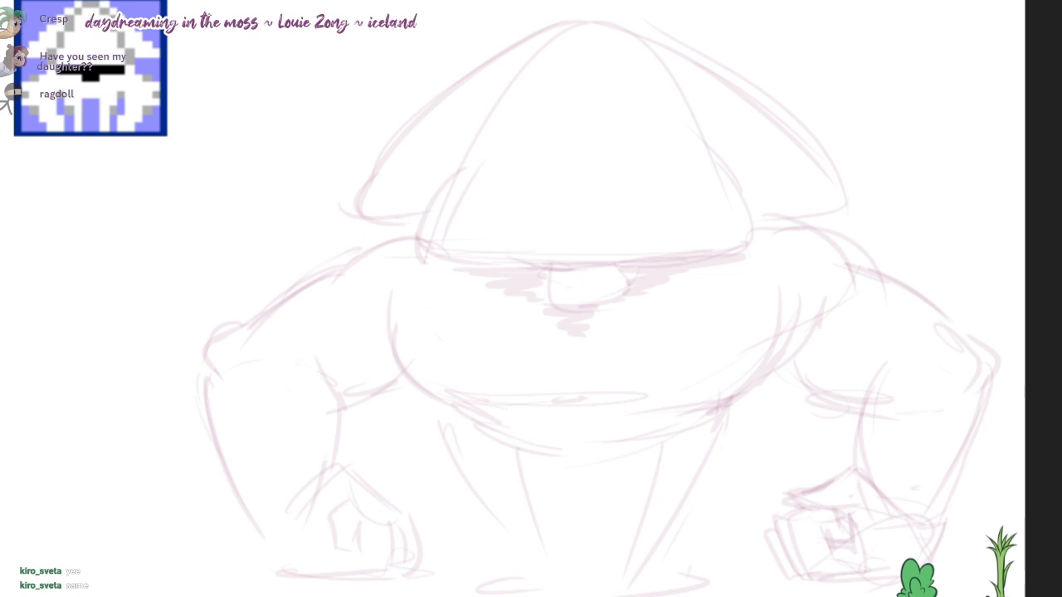
Step: View the plush dog picture in the Discord chat and switch back to the drawing
drag(676, 0, 592, 0)
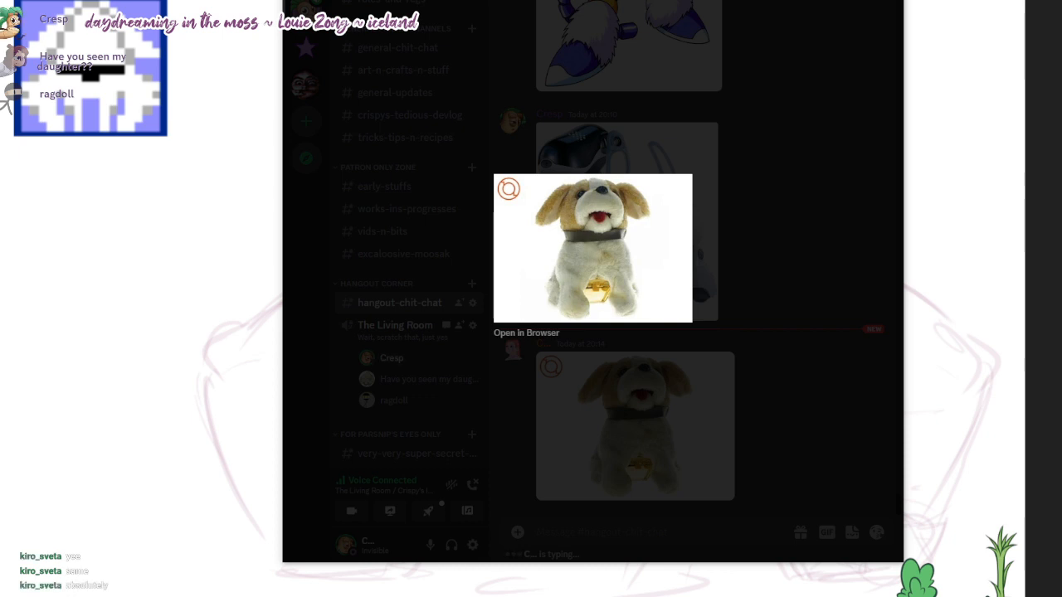
key(alt+Tab)
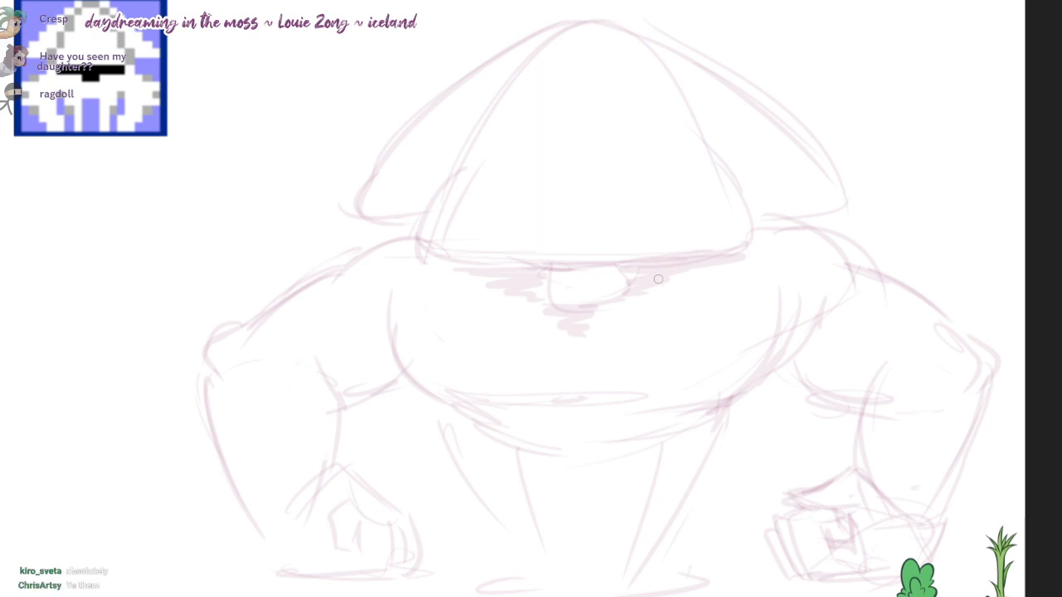
Step: Strengthen the body's right side and the curved waistline beneath the belly, and erase stray lines below the waist
drag(780, 217, 746, 385)
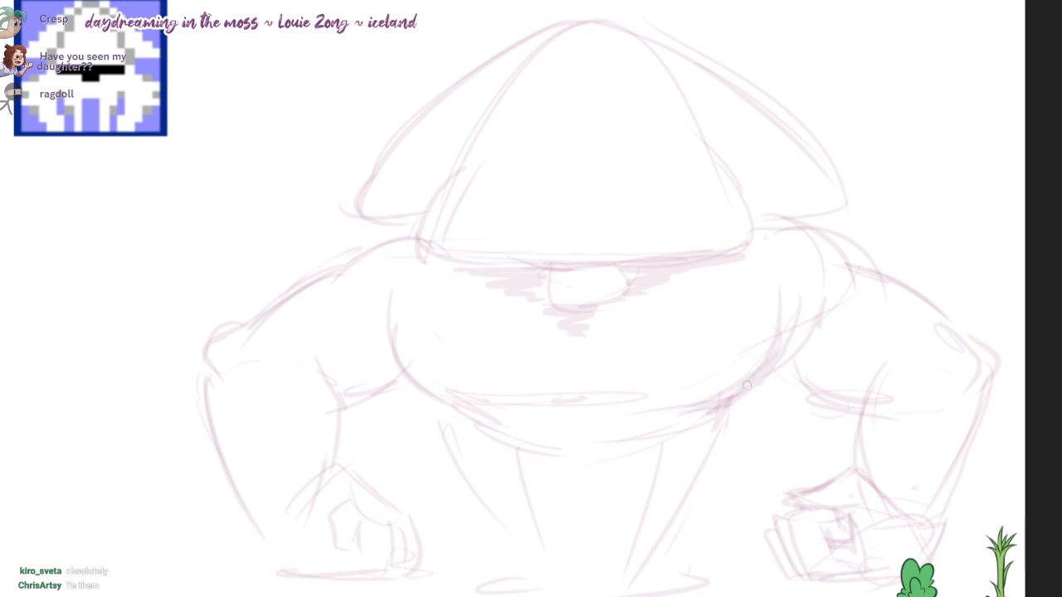
drag(492, 425, 635, 442)
drag(548, 446, 664, 439)
key(e)
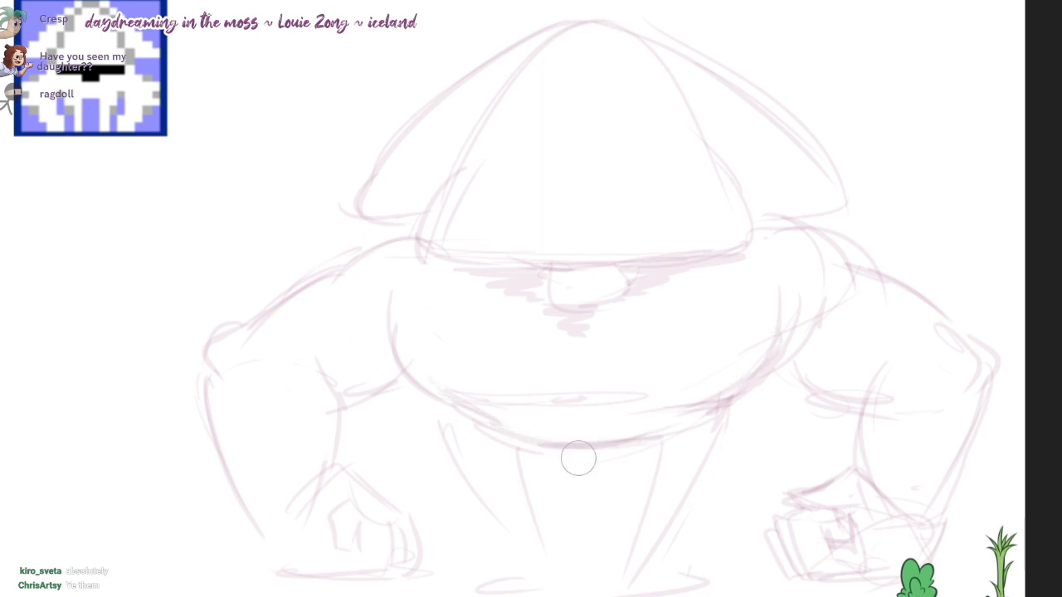
drag(609, 459, 549, 459)
key(b)
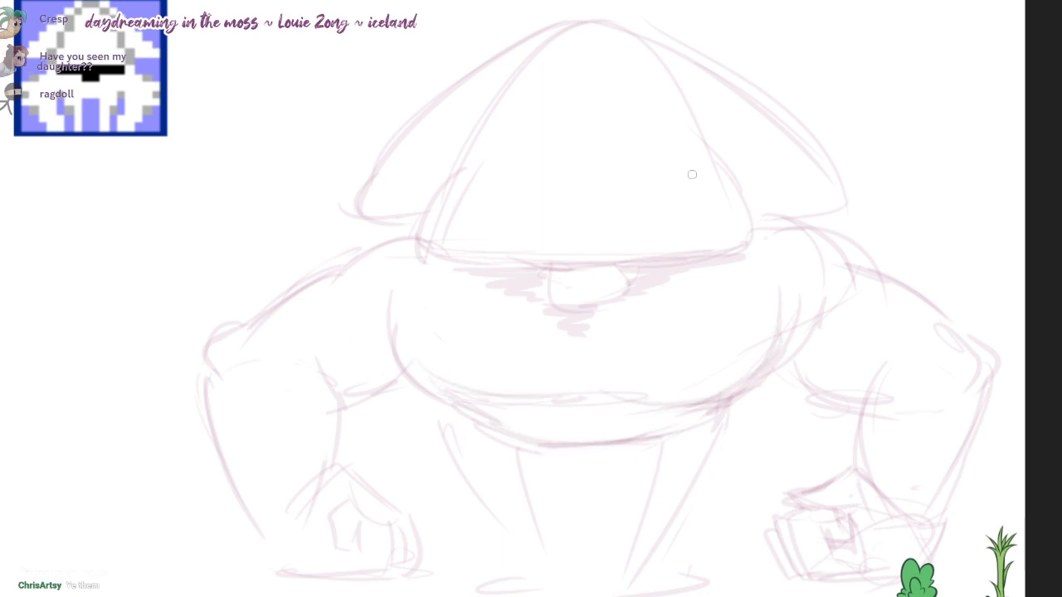
Step: Sketch a slanted guide line inside the dome, redraw its lower edge with more curve, and erase the old edge
drag(606, 196, 701, 166)
drag(657, 255, 658, 278)
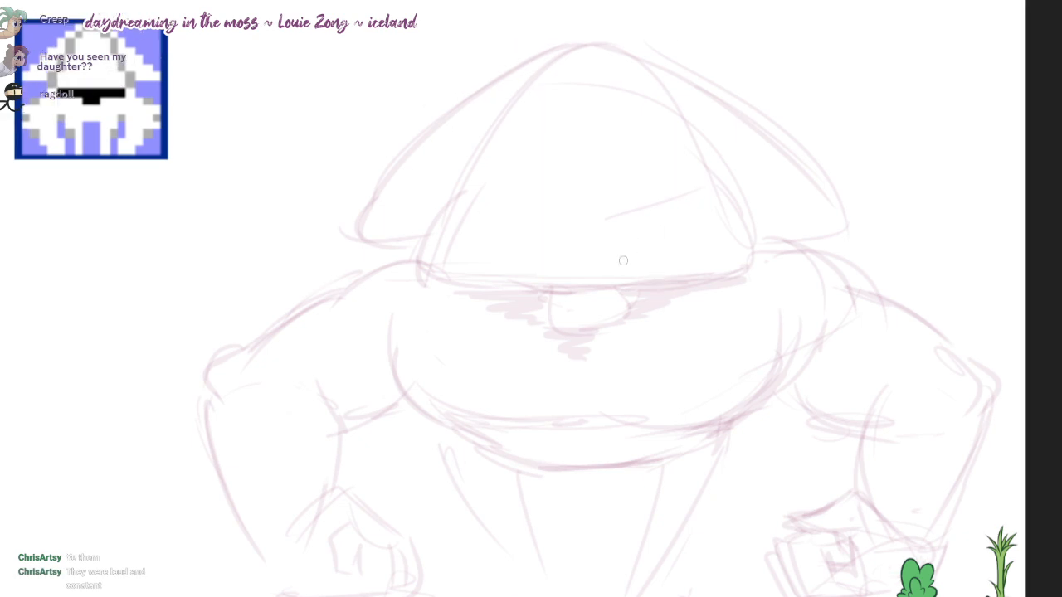
drag(425, 277, 770, 264)
key(e)
drag(446, 274, 699, 262)
drag(698, 263, 523, 290)
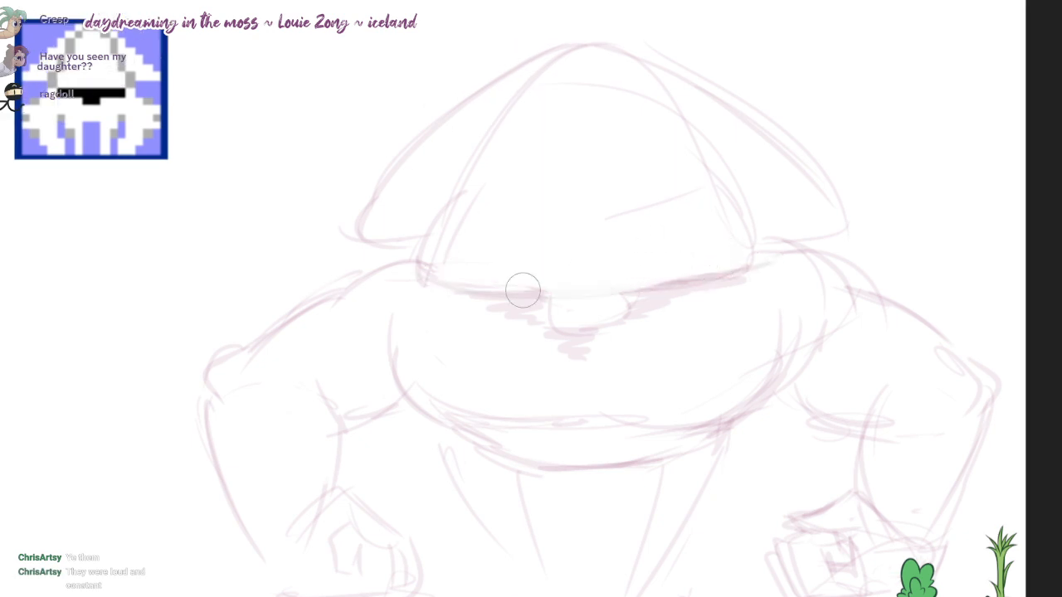
Step: Erase the left fin beside the dome
key(b)
drag(612, 224, 614, 230)
key(e)
mouse_move(549, 63)
mouse_down()
mouse_move(395, 192)
mouse_move(378, 249)
mouse_up()
key(b)
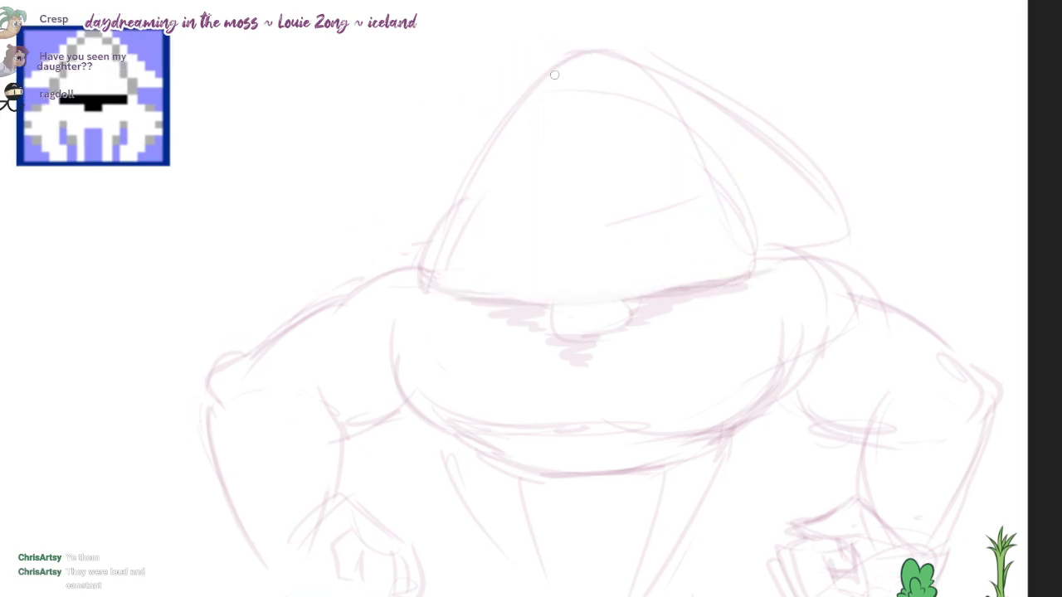
drag(569, 56, 374, 224)
drag(374, 224, 425, 221)
key(ctrl+z)
key(ctrl+z)
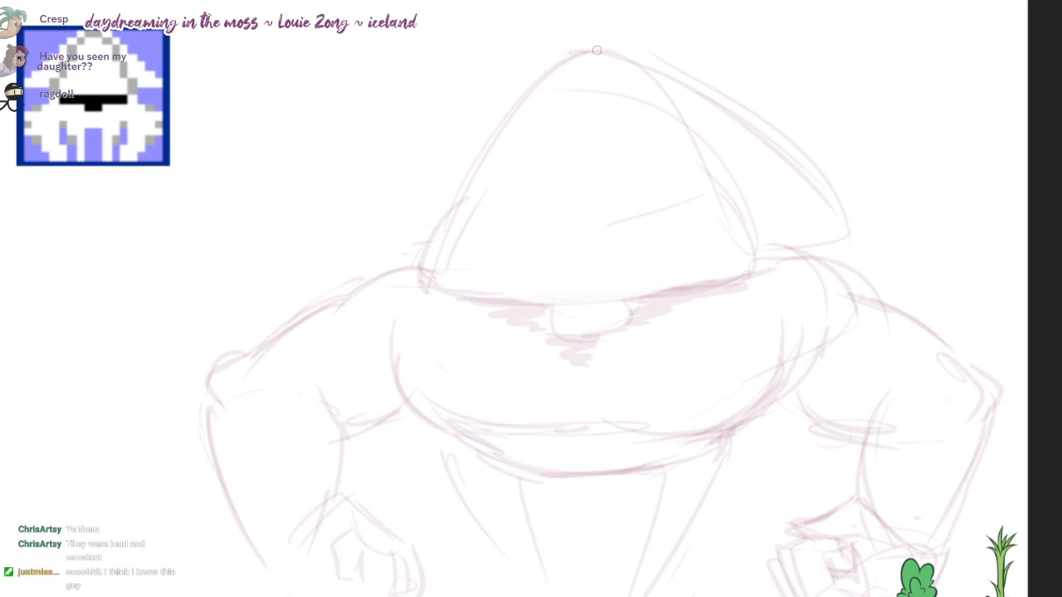
mouse_move(597, 49)
mouse_down()
mouse_move(287, 213)
mouse_move(425, 208)
mouse_up()
key(ctrl+z)
key(ctrl+z)
Step: Redraw the left fin with a sharp tip and short flat lower edge, and replace the right fin to match
mouse_move(569, 55)
mouse_down()
mouse_move(356, 218)
mouse_move(434, 224)
mouse_up()
key(e)
drag(722, 99, 822, 224)
key(b)
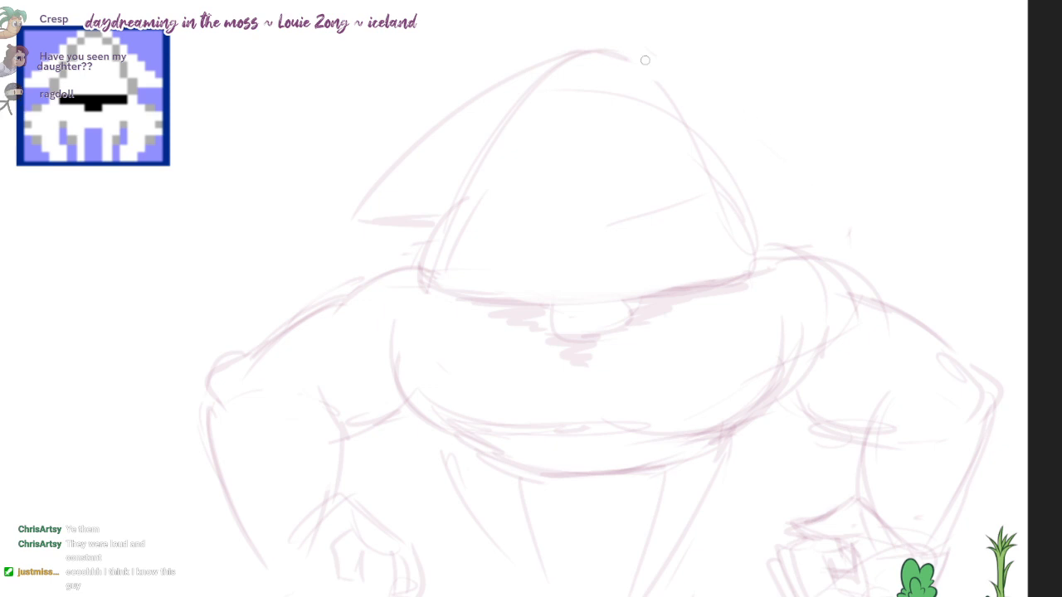
mouse_move(642, 58)
mouse_down()
mouse_move(836, 208)
mouse_move(769, 208)
mouse_up()
Step: Add an elongated oval highlight near the dome's peak and try a new lower edge for the dome
mouse_move(526, 125)
mouse_down()
mouse_move(551, 101)
mouse_move(523, 139)
mouse_up()
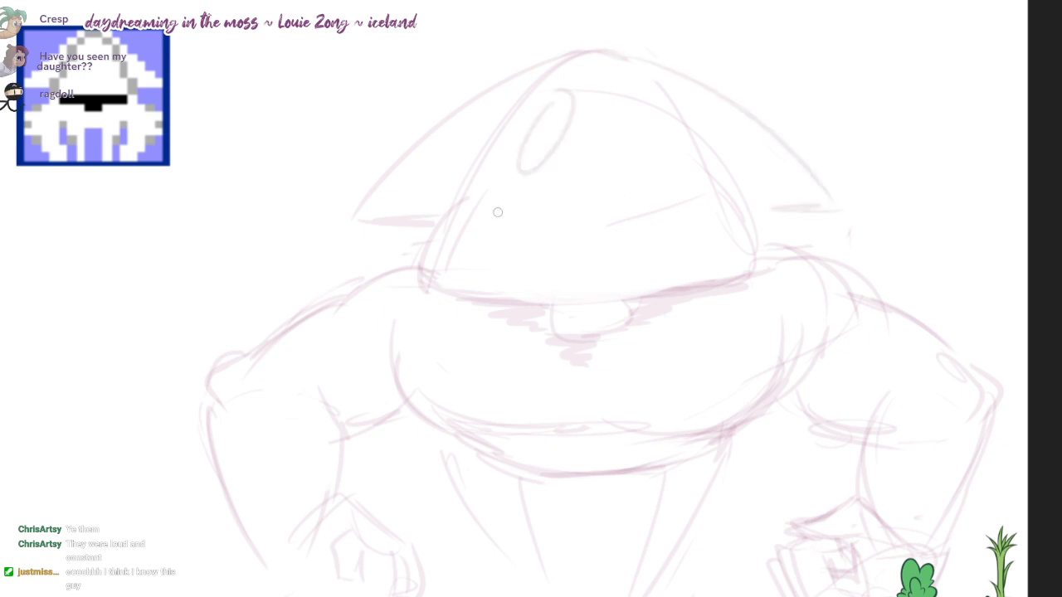
drag(434, 290, 762, 275)
key(ctrl+z)
Step: Redraw the dome's peak and side contours, and erase the old right-side curve and the slanted guide line
mouse_move(520, 97)
mouse_down()
mouse_move(427, 270)
mouse_move(543, 85)
mouse_up()
key(e)
key(b)
mouse_move(495, 143)
mouse_down()
mouse_move(597, 51)
mouse_move(732, 194)
mouse_move(758, 280)
mouse_up()
key(e)
drag(672, 112, 737, 259)
mouse_move(634, 209)
mouse_down()
mouse_move(668, 211)
mouse_move(614, 222)
mouse_up()
Step: Redraw the dome's lower edge, clear the line above the central rounded shape, and restate that shape's side
key(b)
drag(426, 280, 774, 267)
key(e)
mouse_move(577, 299)
mouse_down()
mouse_move(602, 290)
mouse_move(616, 307)
mouse_up()
key(b)
mouse_move(552, 298)
mouse_down()
mouse_move(619, 322)
mouse_move(592, 329)
mouse_move(554, 305)
mouse_up()
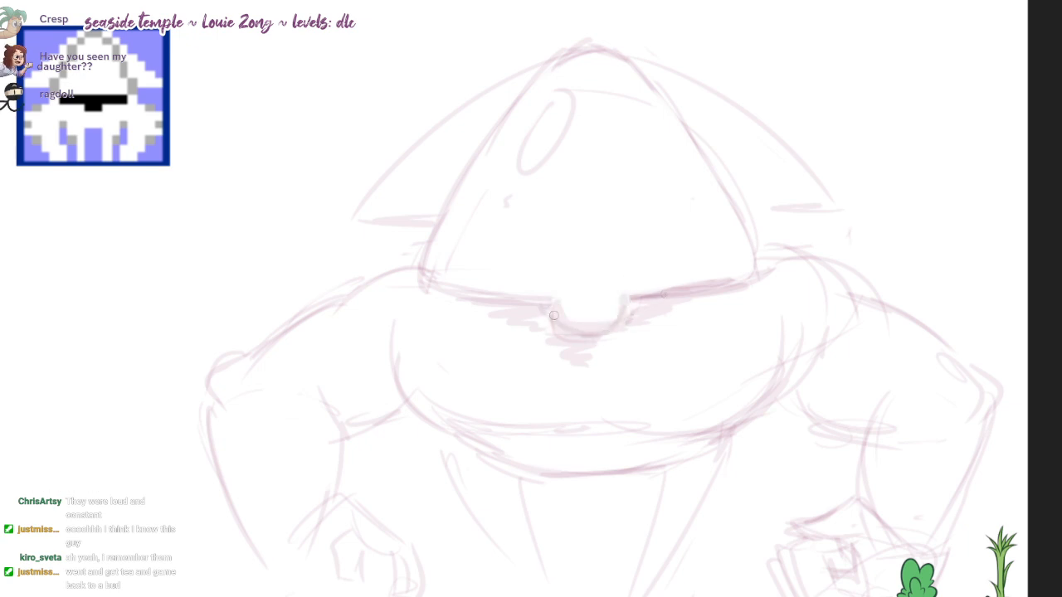
Step: Lighten the sketch around the left shoulder, and redraw the shoulder contours on both sides of the dome
drag(639, 309, 659, 280)
mouse_move(443, 238)
mouse_down()
mouse_move(392, 235)
mouse_move(341, 273)
mouse_up()
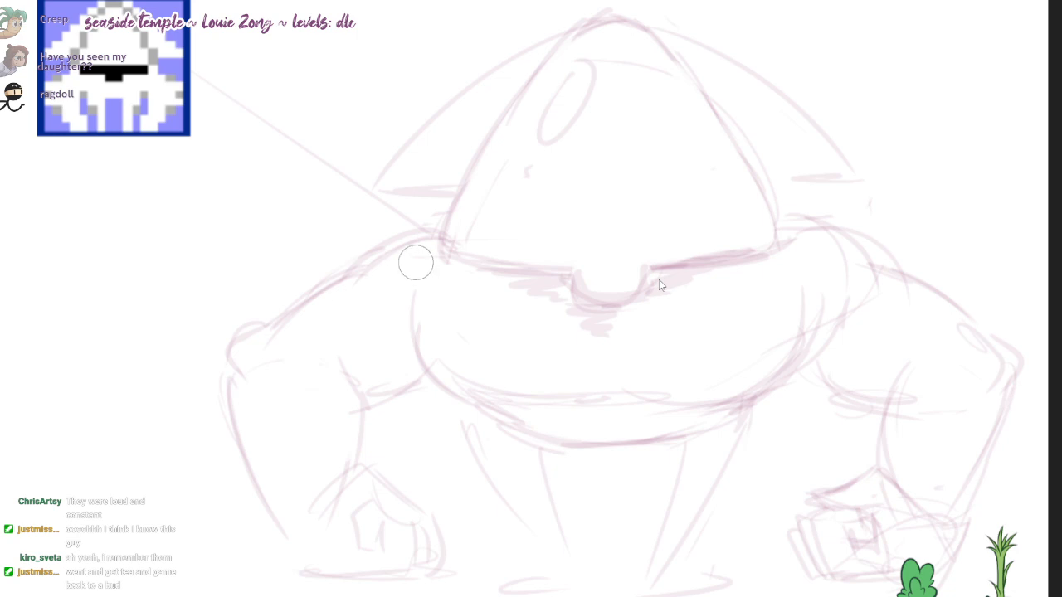
key(ctrl+z)
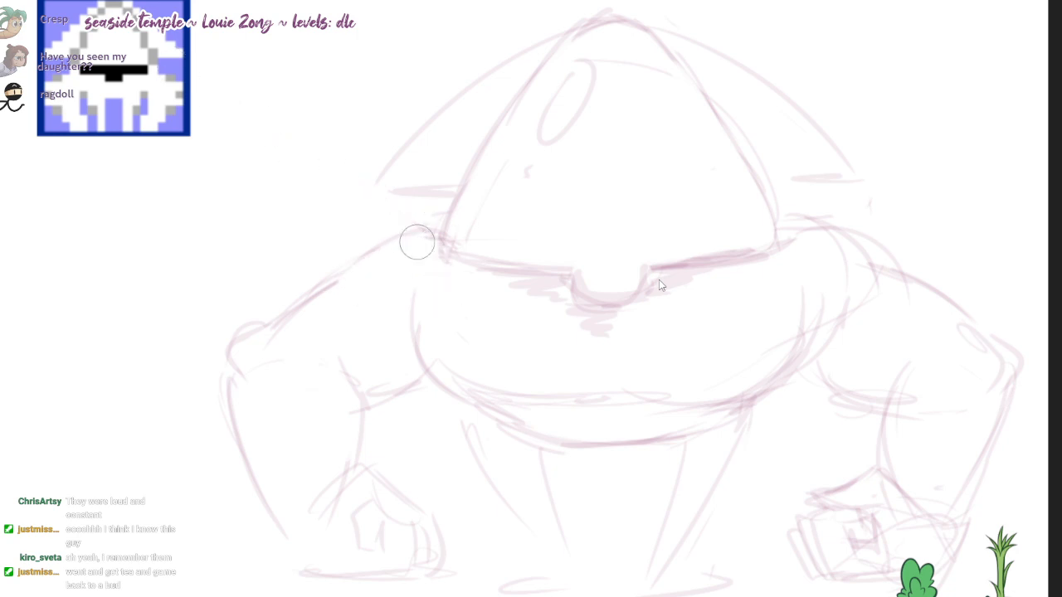
mouse_move(425, 234)
mouse_down()
mouse_move(341, 274)
mouse_move(261, 354)
mouse_move(352, 279)
mouse_up()
key(e)
key(e)
drag(791, 207, 864, 265)
drag(744, 199, 964, 319)
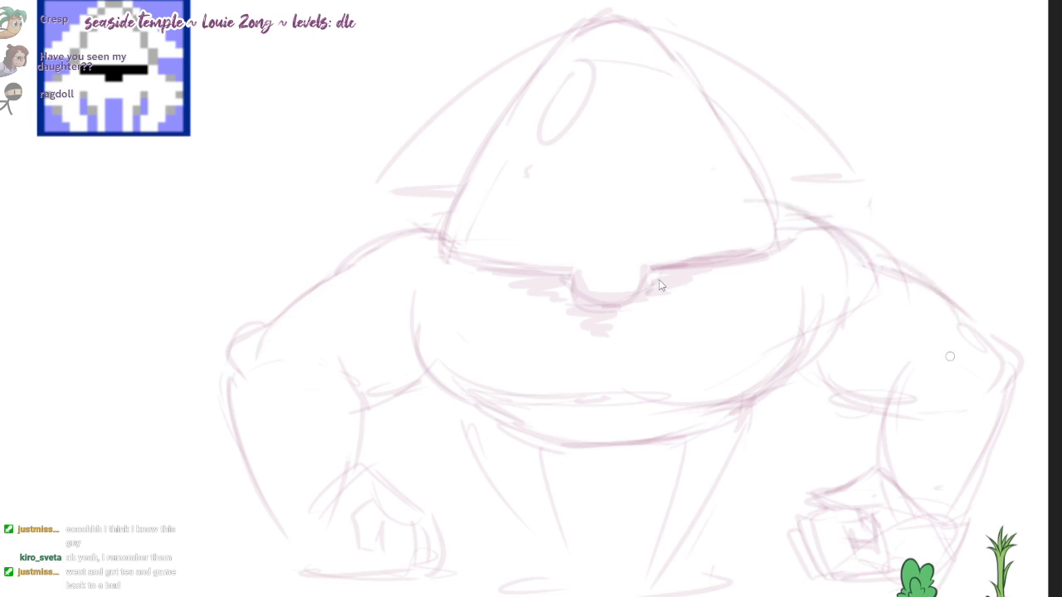
Step: Restate the right upper arm's underside and inner forearm in the sketch, and add muscle lines to the left arm
mouse_move(784, 351)
mouse_down()
mouse_move(869, 408)
mouse_move(904, 412)
mouse_up()
drag(895, 374, 885, 431)
drag(895, 376, 873, 454)
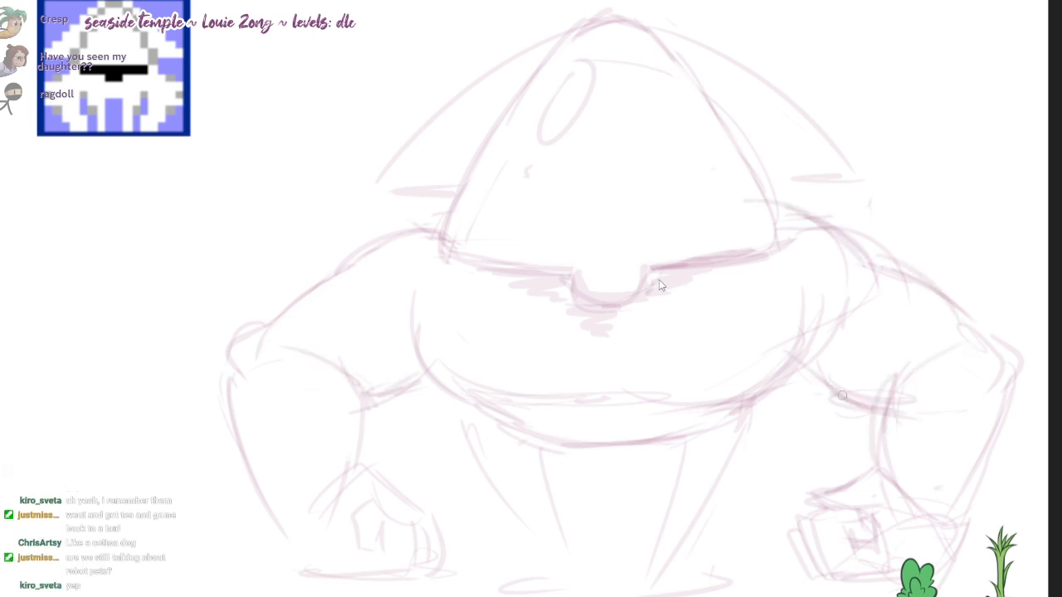
drag(426, 235, 342, 282)
Step: Redraw the outer and inner contours of both legs in the sketch, tapering them down to the feet
drag(457, 401, 514, 530)
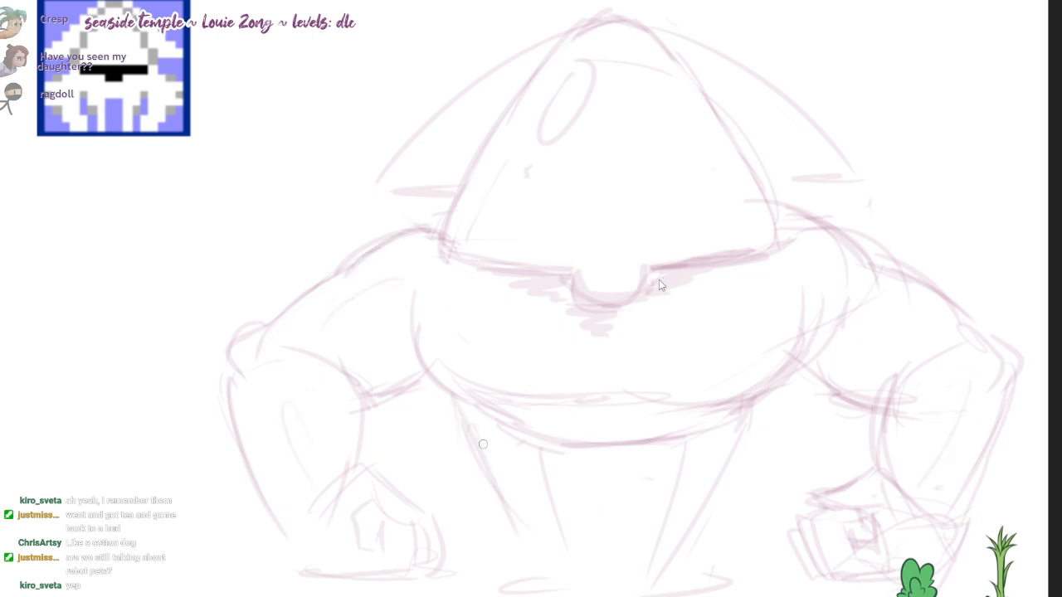
drag(456, 408, 547, 559)
drag(756, 410, 681, 567)
mouse_move(536, 444)
mouse_down()
mouse_move(570, 558)
mouse_move(558, 529)
mouse_up()
drag(693, 429, 639, 582)
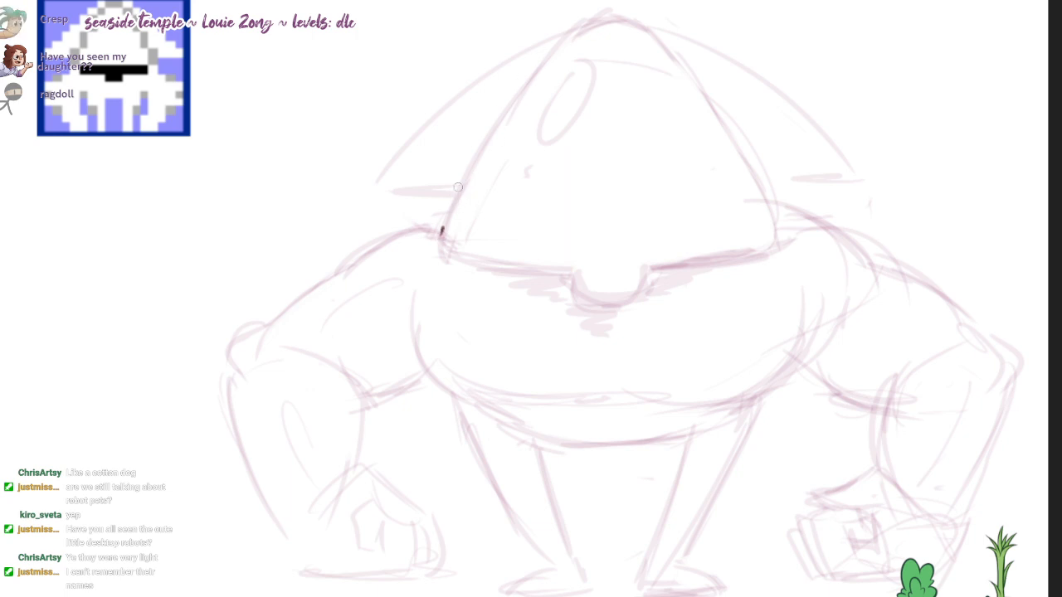
Step: Ink the dome's left side, rounded peak and right side in dark magenta, leaving small gaps beside the peak
mouse_move(442, 230)
mouse_down()
mouse_move(543, 68)
mouse_move(612, 13)
mouse_move(642, 24)
mouse_up()
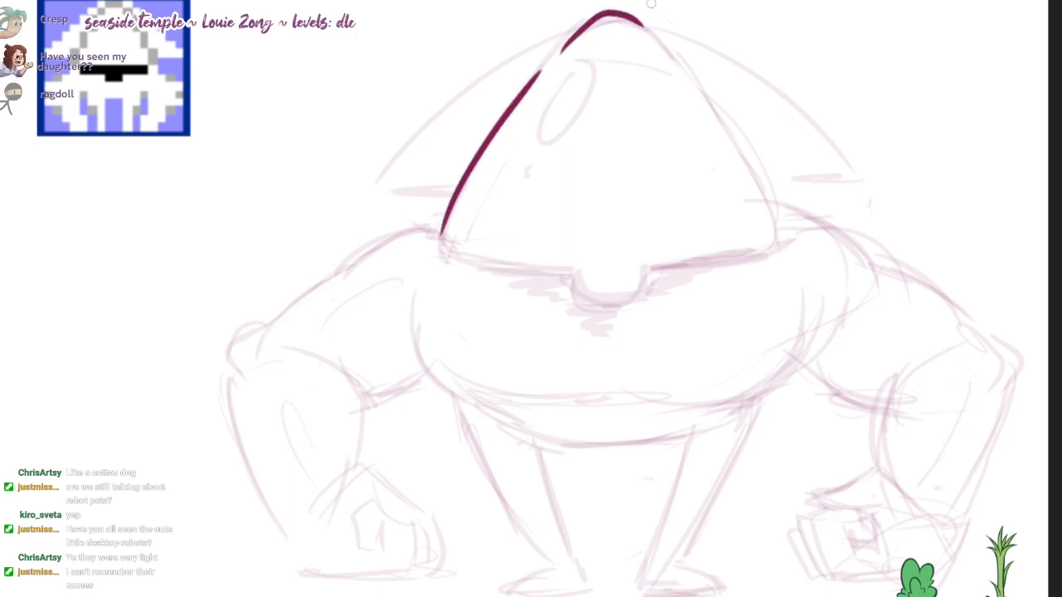
key(ctrl+z)
mouse_move(555, 55)
mouse_down()
mouse_move(638, 23)
mouse_move(770, 201)
mouse_up()
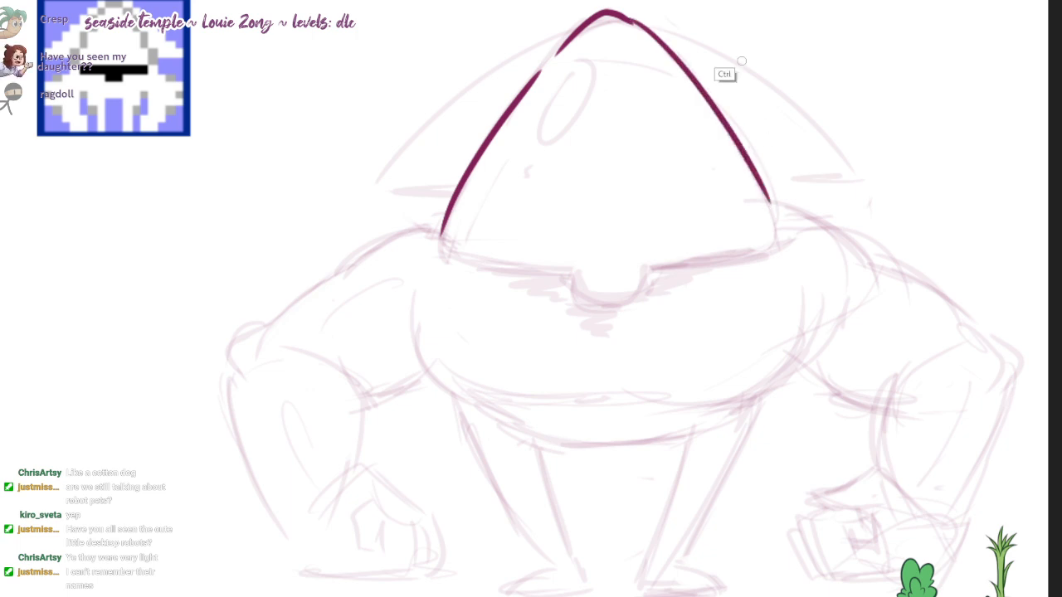
key(ctrl+z)
mouse_move(555, 53)
mouse_down()
mouse_move(637, 25)
mouse_move(660, 42)
mouse_up()
key(ctrl+z)
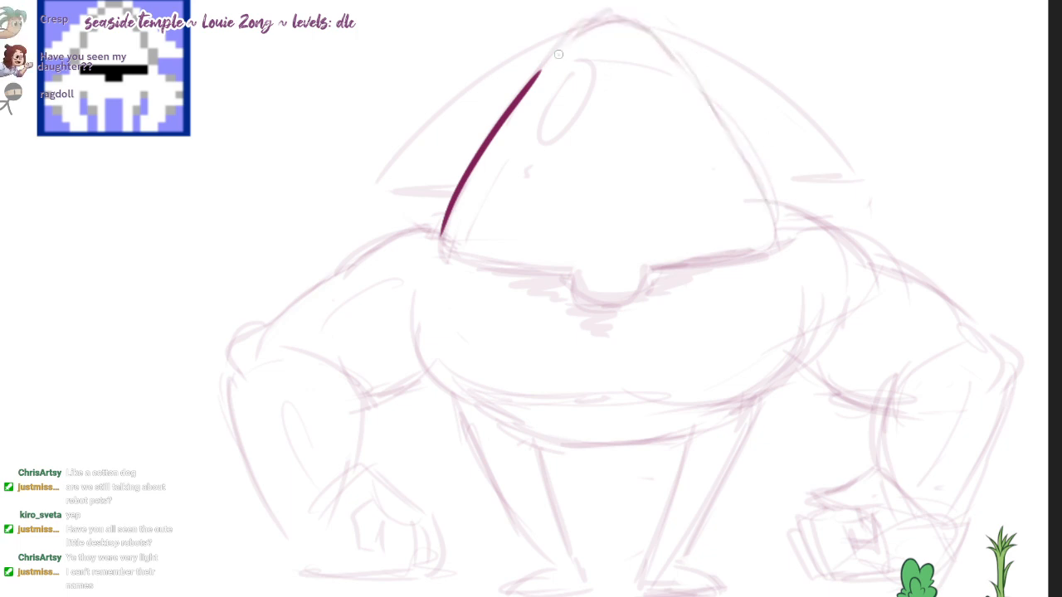
mouse_move(559, 54)
mouse_down()
mouse_move(660, 42)
mouse_move(780, 236)
mouse_up()
key(ctrl+z)
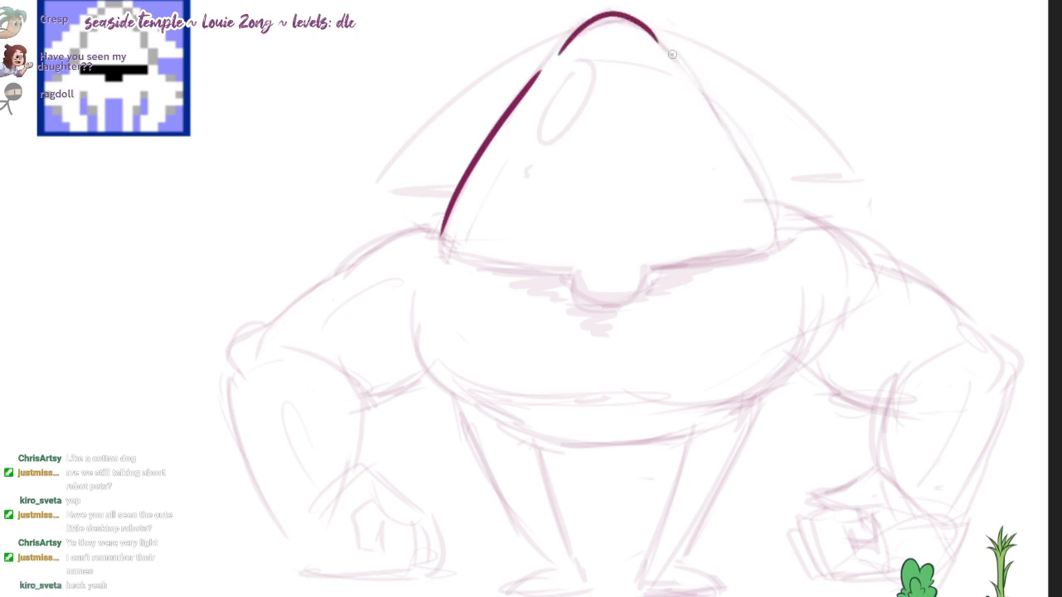
drag(670, 52, 780, 236)
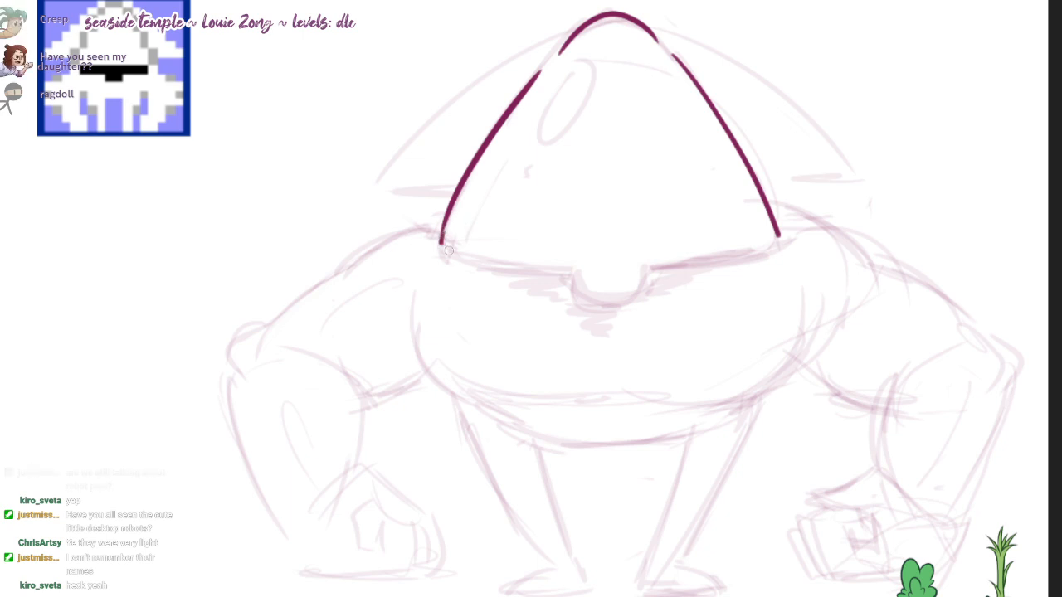
Step: Ink the dome's lower edge from both rounded corners toward the centre, redoing the strokes until they follow the sketch
drag(440, 238, 777, 239)
key(ctrl+z)
drag(440, 239, 779, 237)
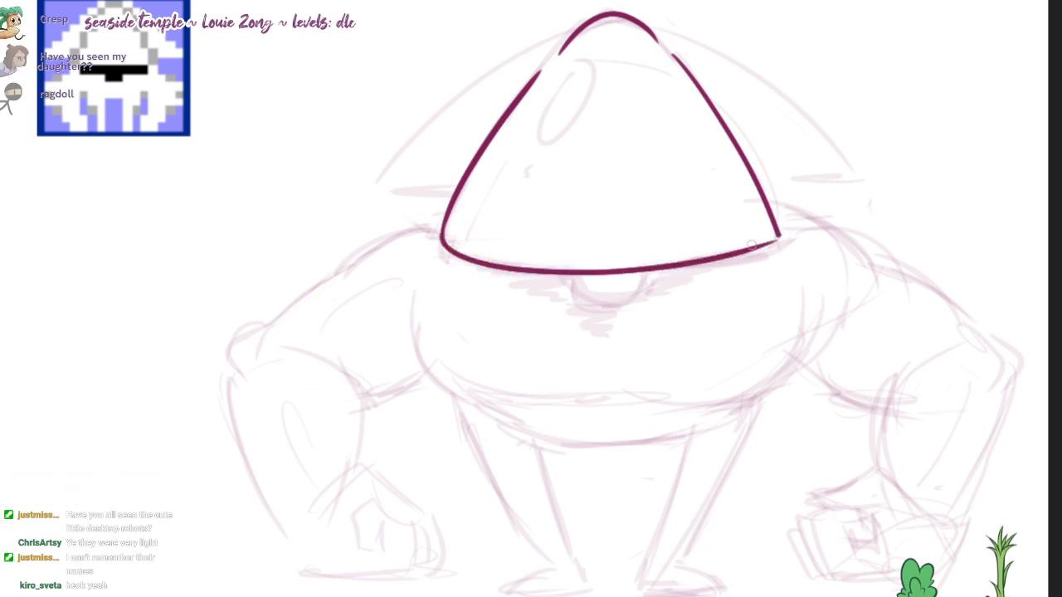
key(ctrl+z)
mouse_move(440, 227)
mouse_down()
mouse_move(530, 266)
mouse_move(766, 241)
mouse_move(491, 257)
mouse_up()
key(ctrl+z)
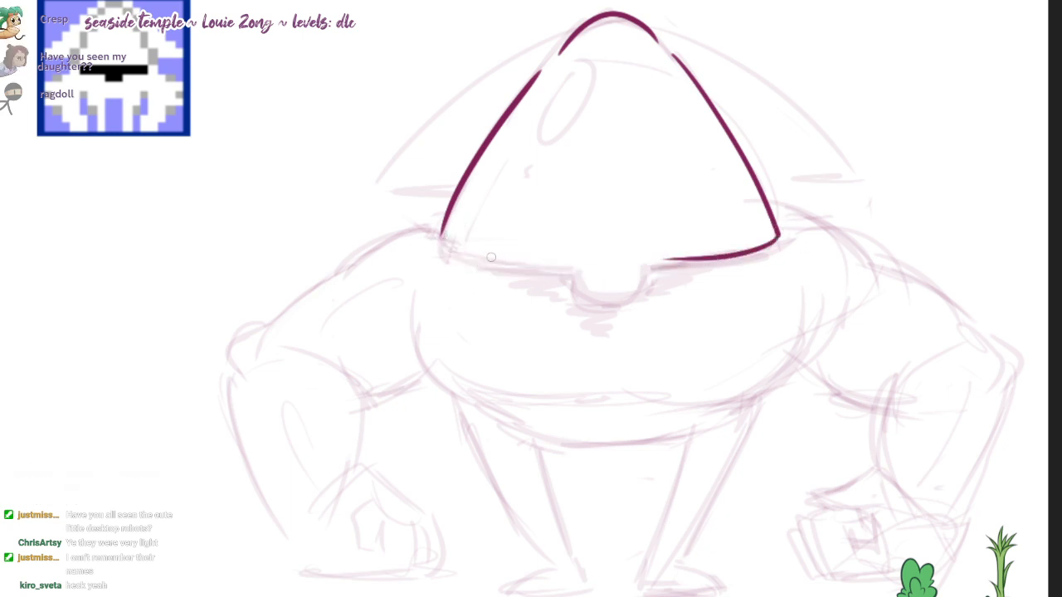
mouse_move(442, 230)
mouse_down()
mouse_move(655, 267)
mouse_move(680, 248)
mouse_move(596, 269)
mouse_move(611, 302)
mouse_up()
key(b)
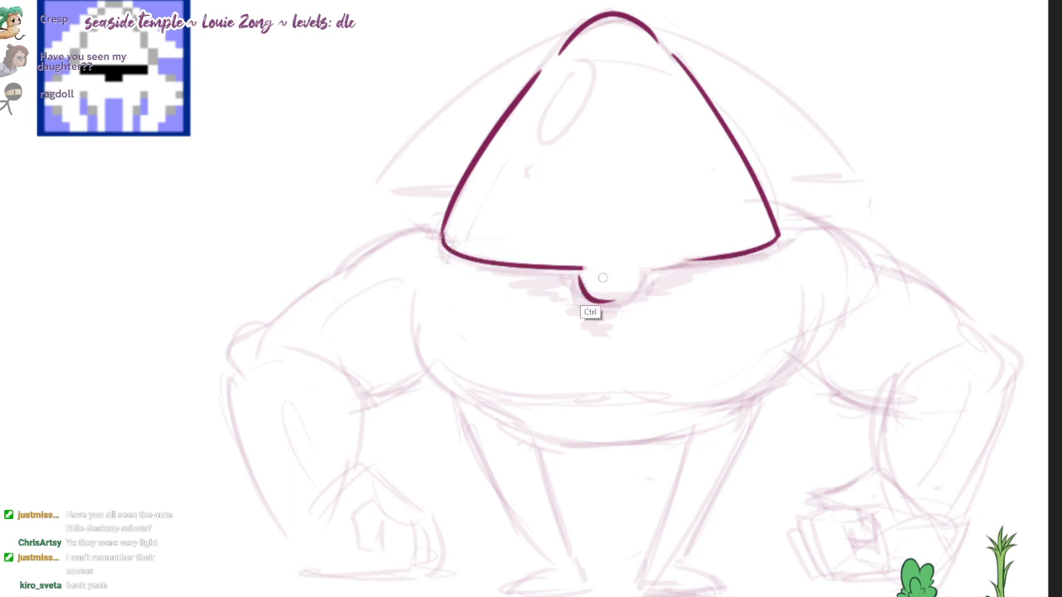
Step: Ink the rounded tab at the centre of the dome's lower edge and join it to the edge lines
key(ctrl+z)
drag(576, 270, 725, 262)
key(ctrl+z)
key(e)
key(b)
key(ctrl+z)
drag(657, 266, 722, 256)
drag(578, 270, 636, 297)
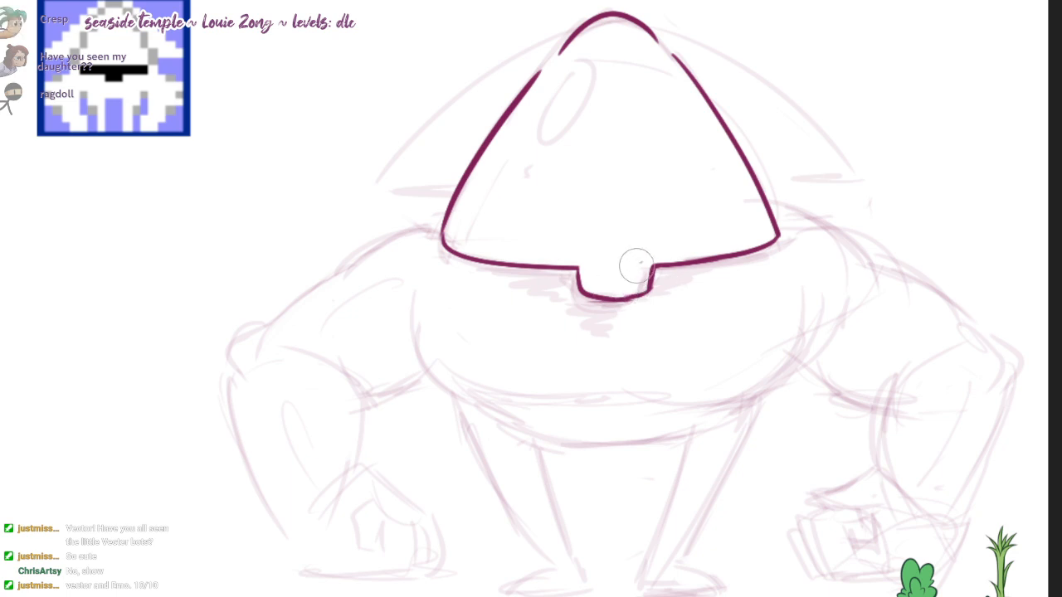
Step: Ink the left and right fins behind the dome with curved outer edges, sharp tips and flat lower edges
drag(568, 30, 368, 192)
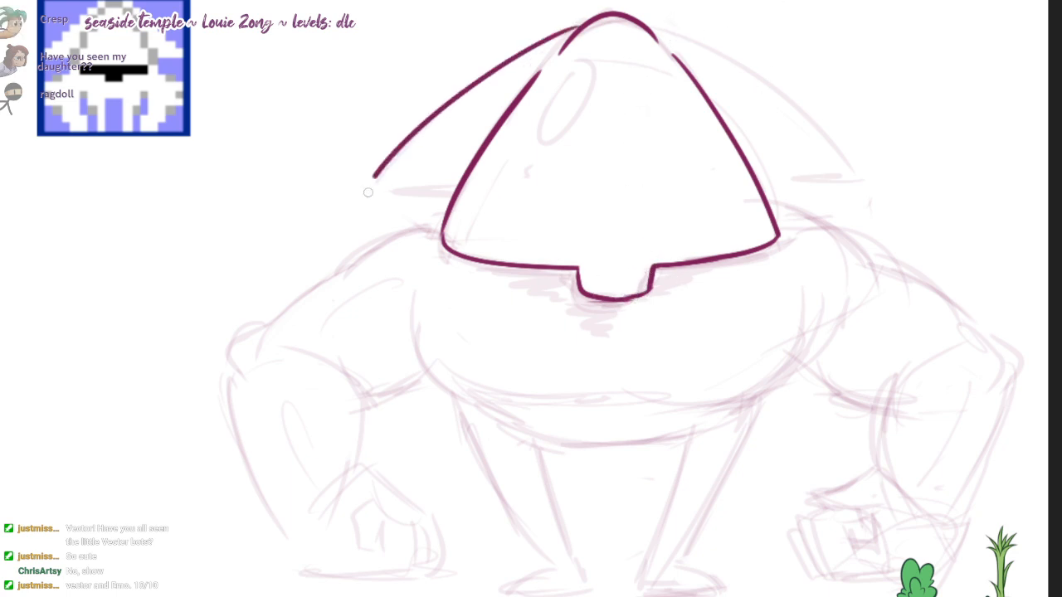
key(ctrl+z)
mouse_move(576, 28)
mouse_down()
mouse_move(385, 189)
mouse_move(454, 193)
mouse_up()
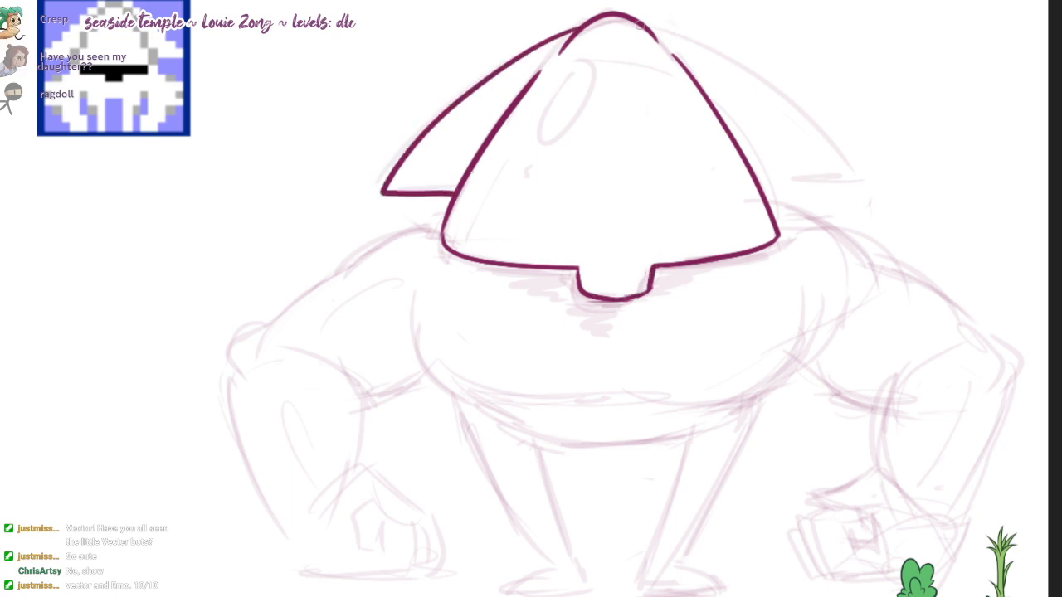
drag(639, 25, 852, 182)
key(ctrl+z)
drag(640, 25, 839, 183)
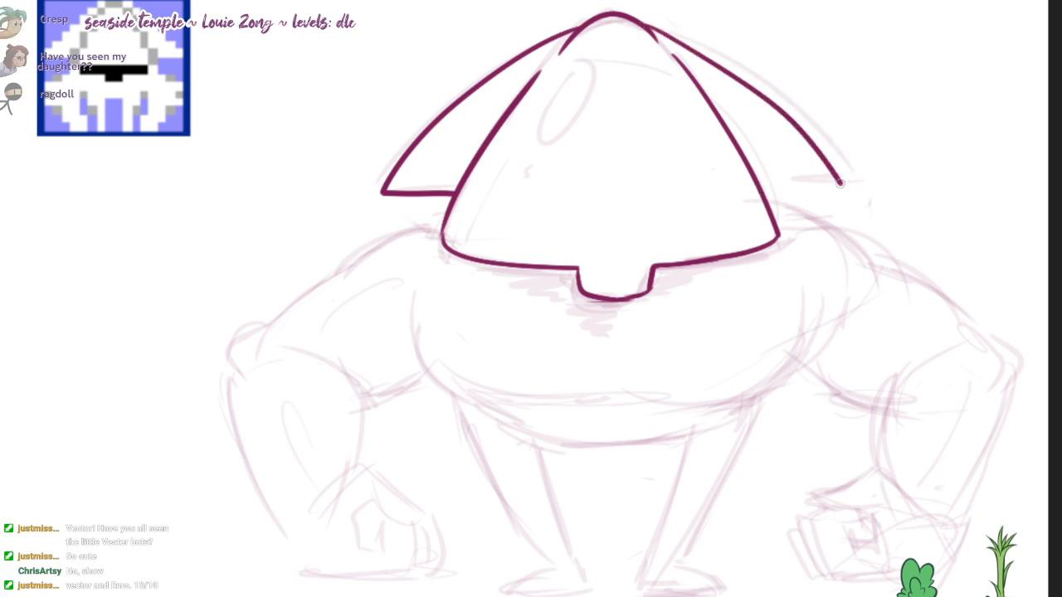
drag(759, 182, 840, 182)
Step: Ink the shoulder and outer upper-arm contours on both sides, plus the underside of each upper arm
drag(593, 317, 584, 301)
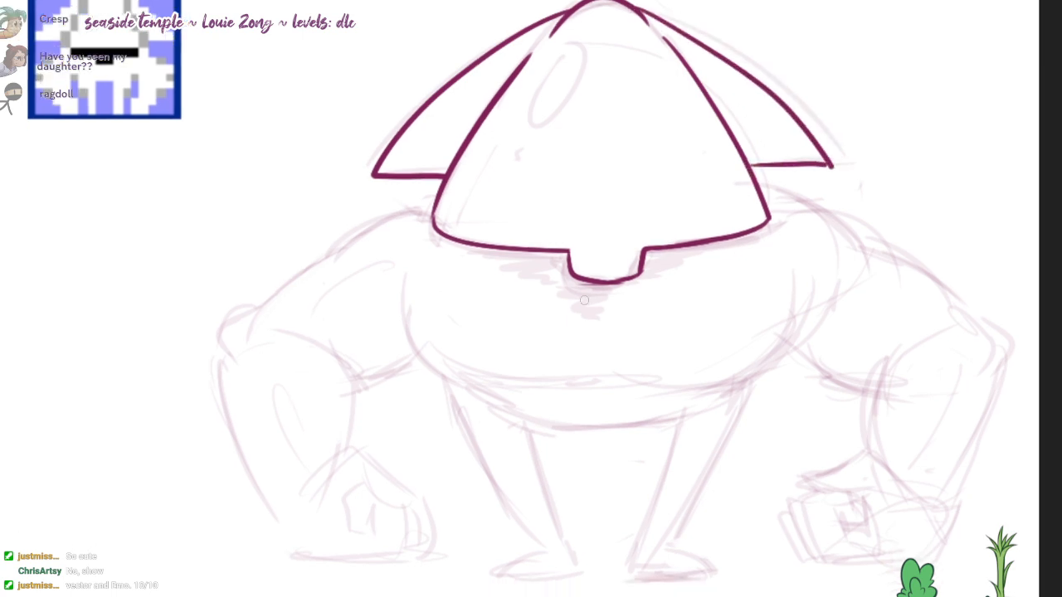
mouse_move(363, 219)
mouse_down()
mouse_move(300, 264)
mouse_move(259, 335)
mouse_up()
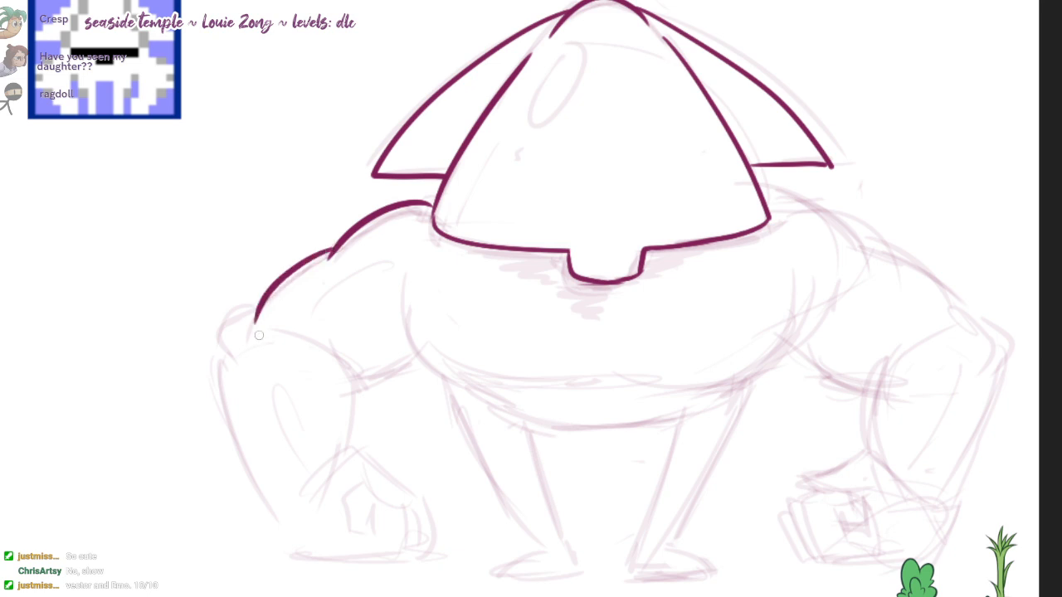
drag(821, 206, 858, 247)
drag(861, 240, 941, 286)
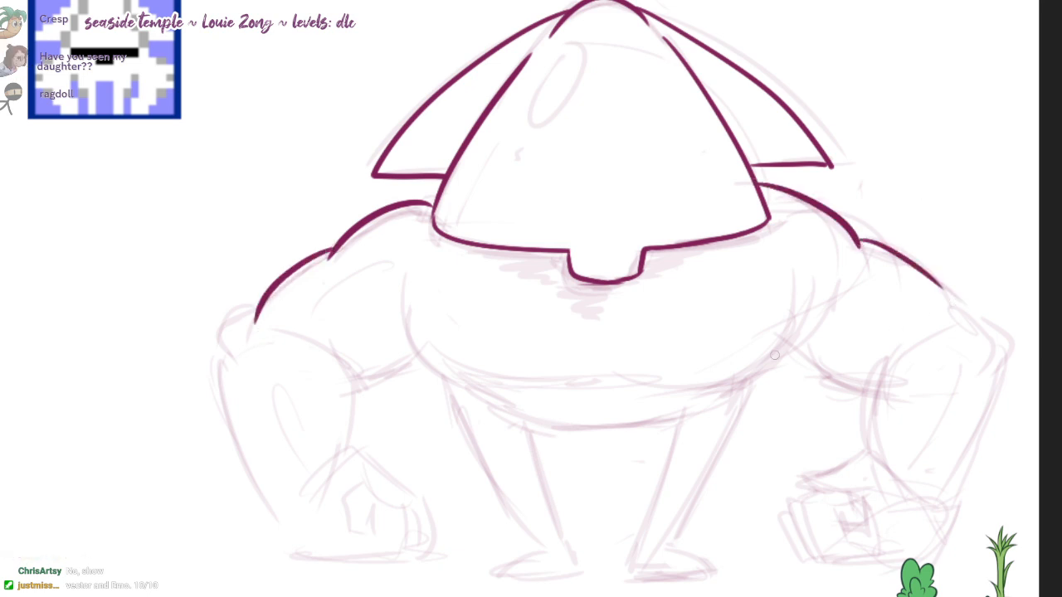
drag(792, 341, 883, 379)
drag(408, 347, 336, 375)
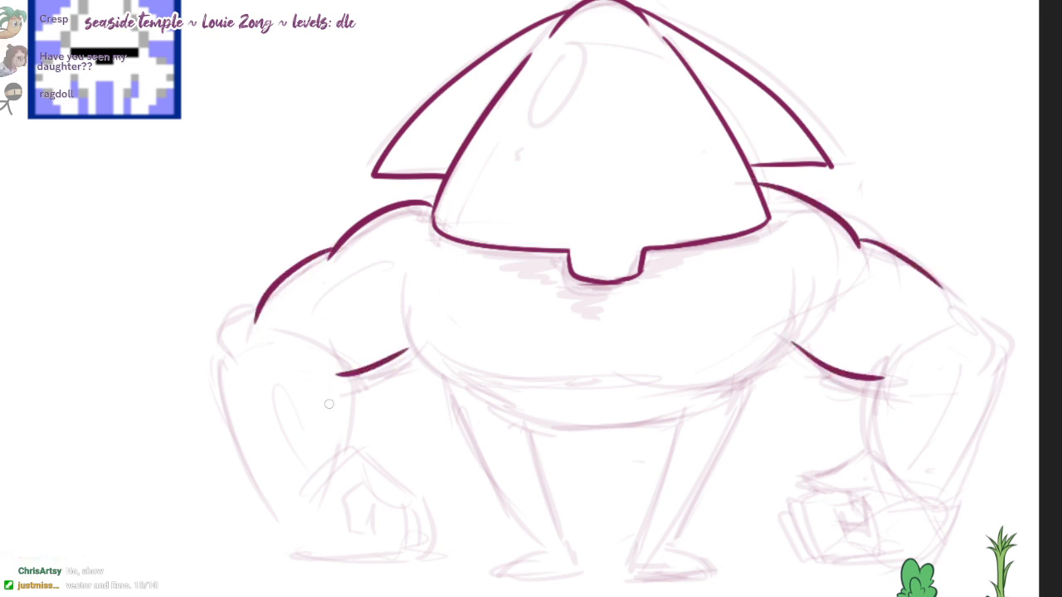
key(ctrl+z)
drag(416, 344, 354, 383)
Step: Ink the chest's curved left and right sides and its lower edge, leaving short gaps near the middle
mouse_move(406, 283)
mouse_down()
mouse_move(535, 388)
mouse_move(574, 388)
mouse_up()
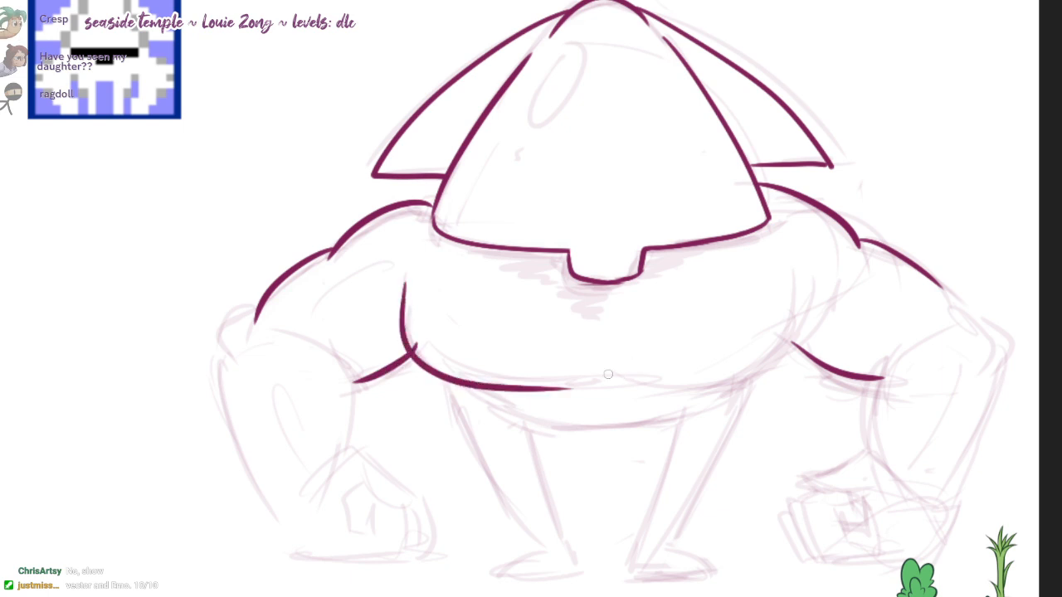
key(ctrl+z)
mouse_move(655, 369)
mouse_down()
mouse_move(796, 290)
mouse_move(632, 375)
mouse_up()
key(ctrl+z)
drag(560, 379, 597, 379)
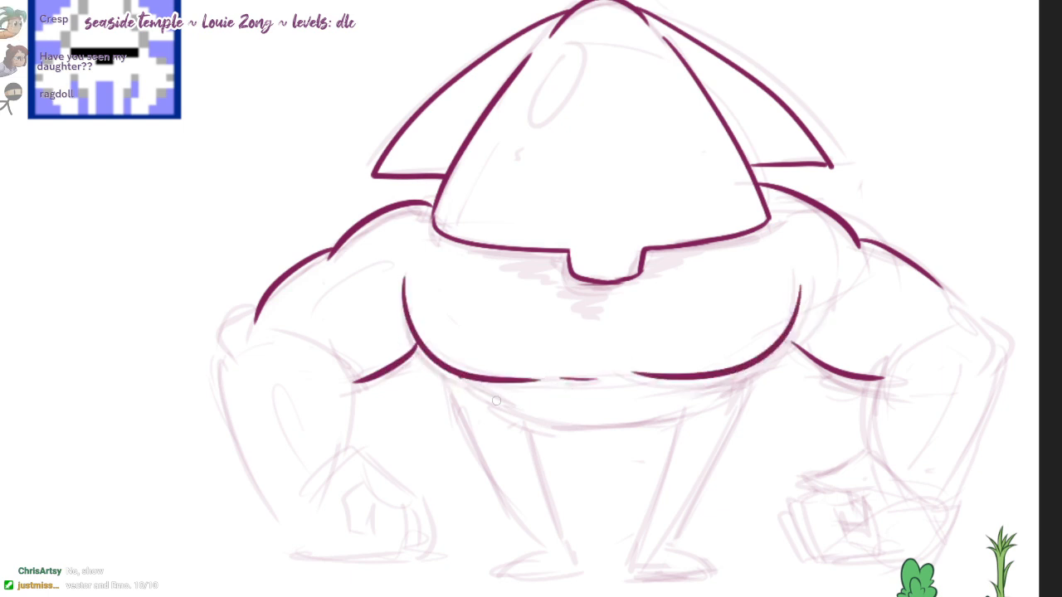
Step: Ink the waist's tapering sides and curved lower edge, and the outer contour of each leg
drag(462, 380, 540, 412)
drag(722, 377, 688, 399)
drag(549, 423, 679, 419)
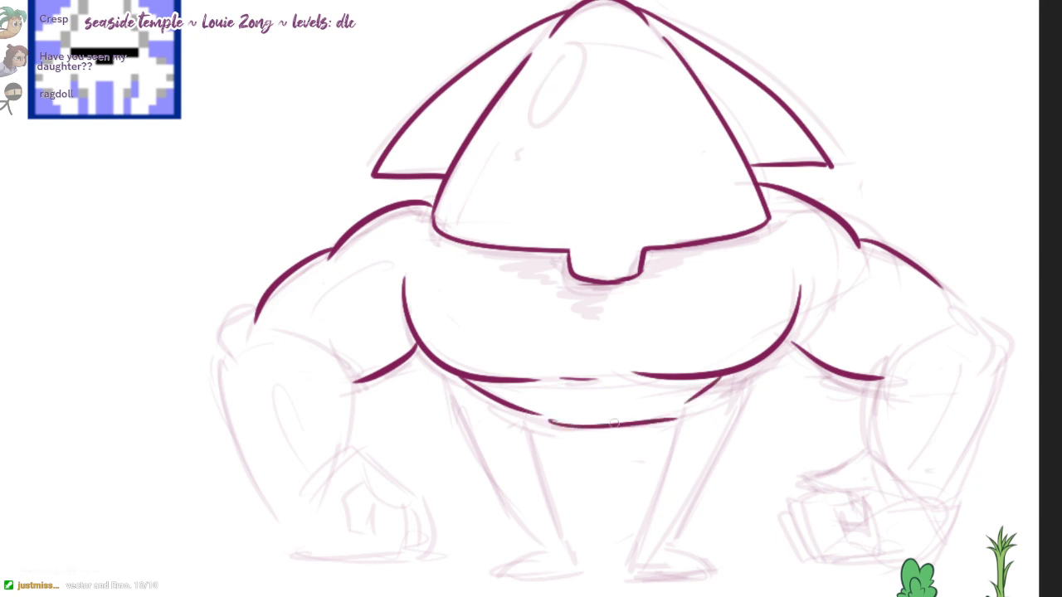
drag(459, 383, 546, 550)
drag(727, 375, 660, 550)
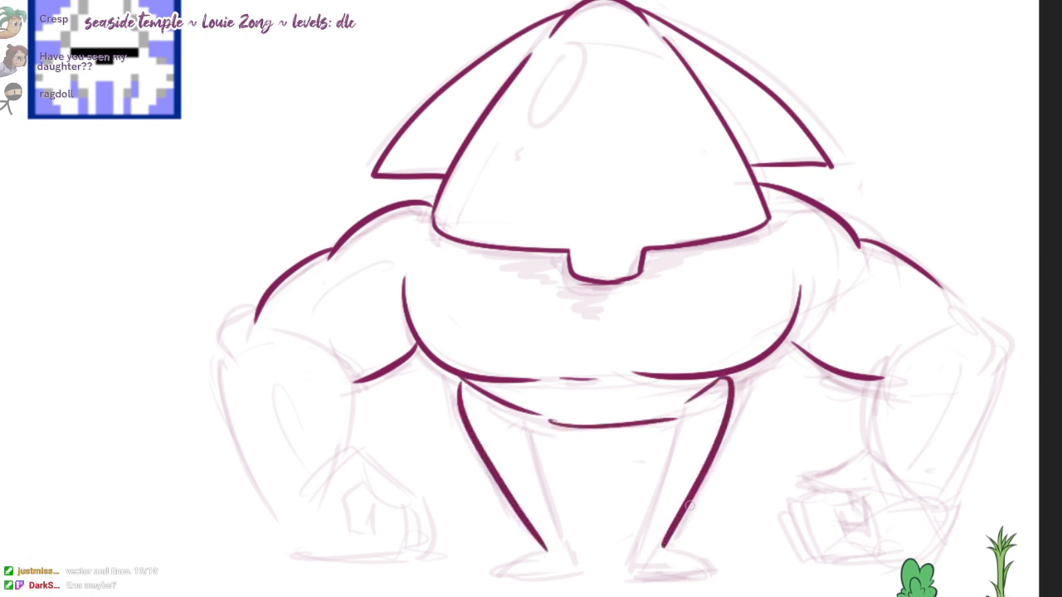
key(ctrl+z)
drag(728, 383, 657, 559)
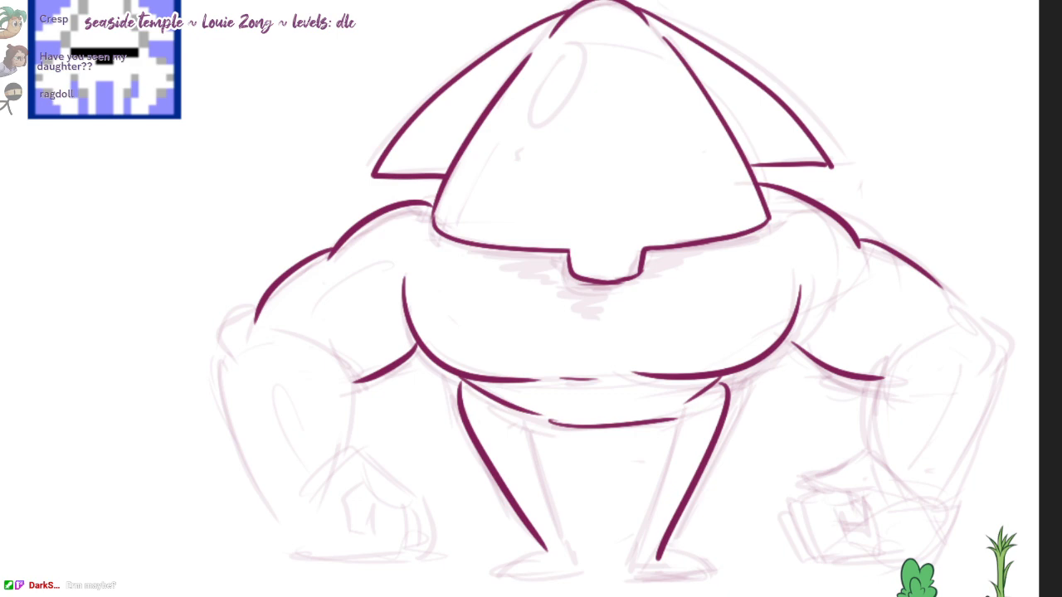
Step: Open Discord to view the desktop robot pictures shared in the hangout-chit-chat channel, and return to the drawing
drag(535, 0, 703, 0)
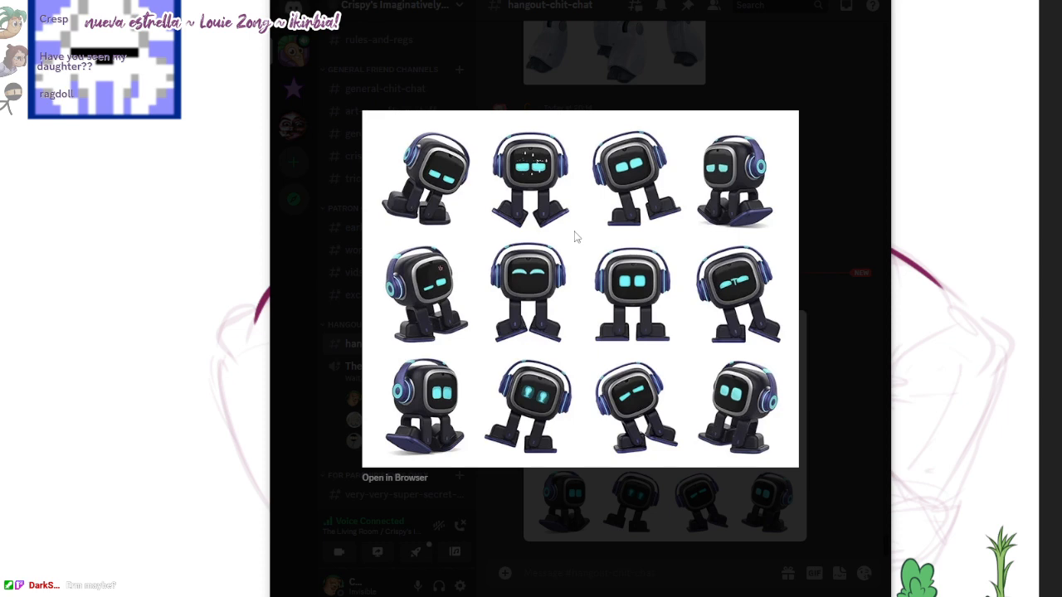
drag(690, 2, 817, 0)
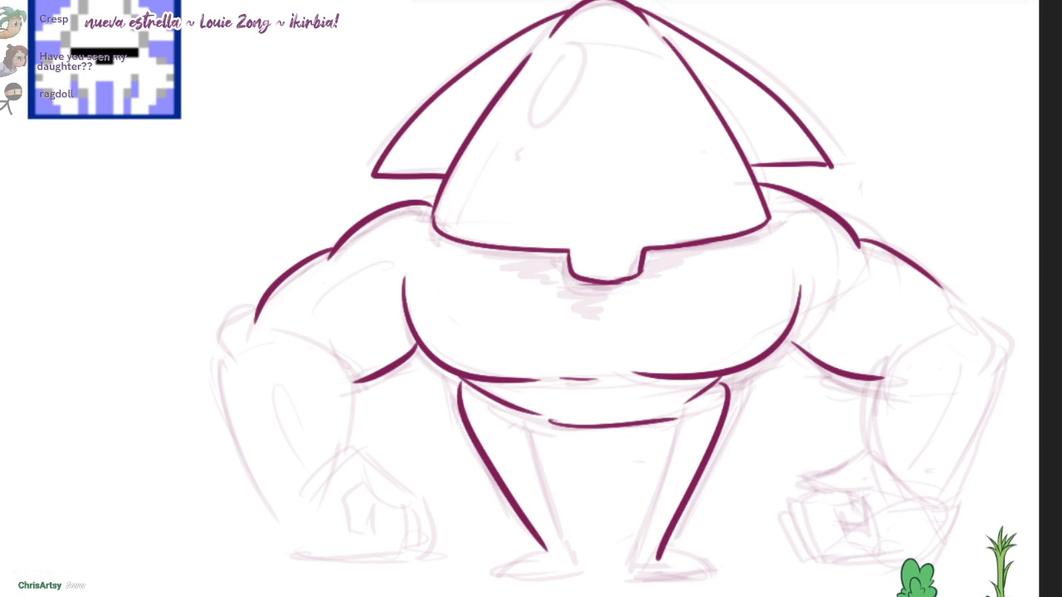
drag(775, 0, 727, 0)
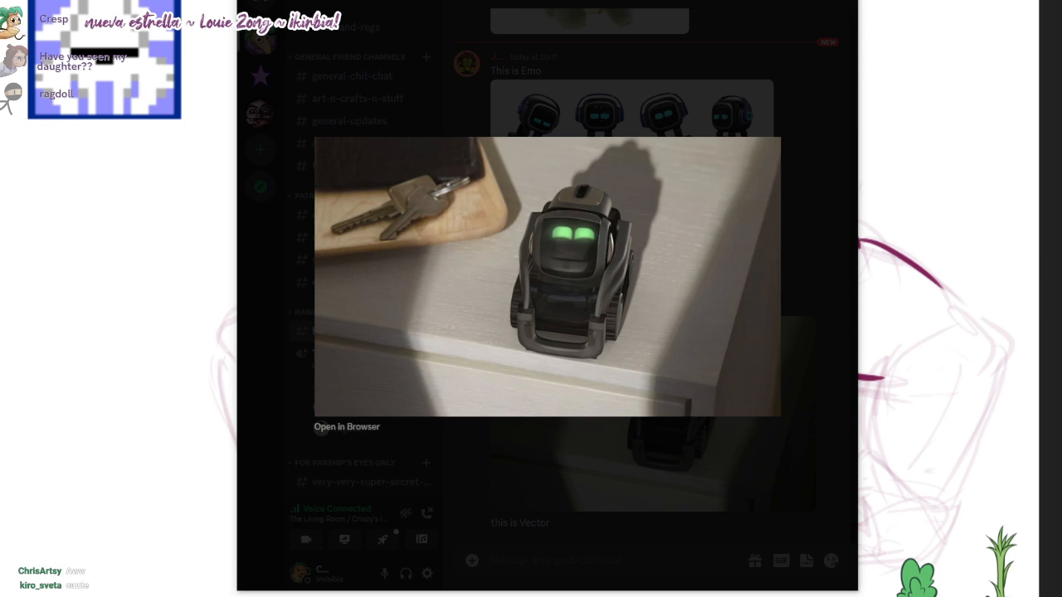
mouse_move(728, 0)
mouse_down()
mouse_move(728, 26)
mouse_move(729, 8)
mouse_up()
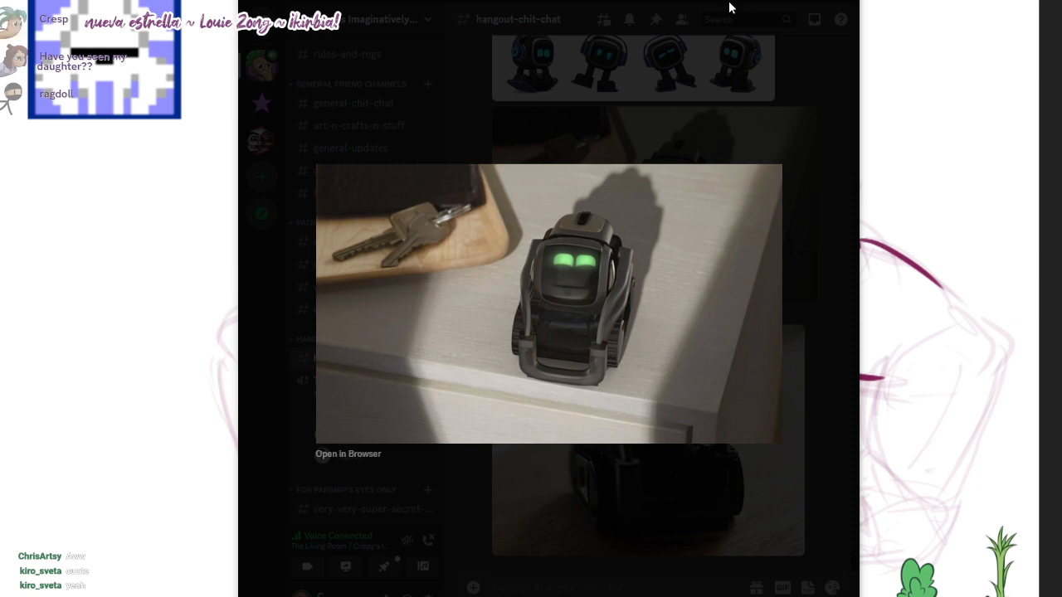
drag(729, 8, 920, 0)
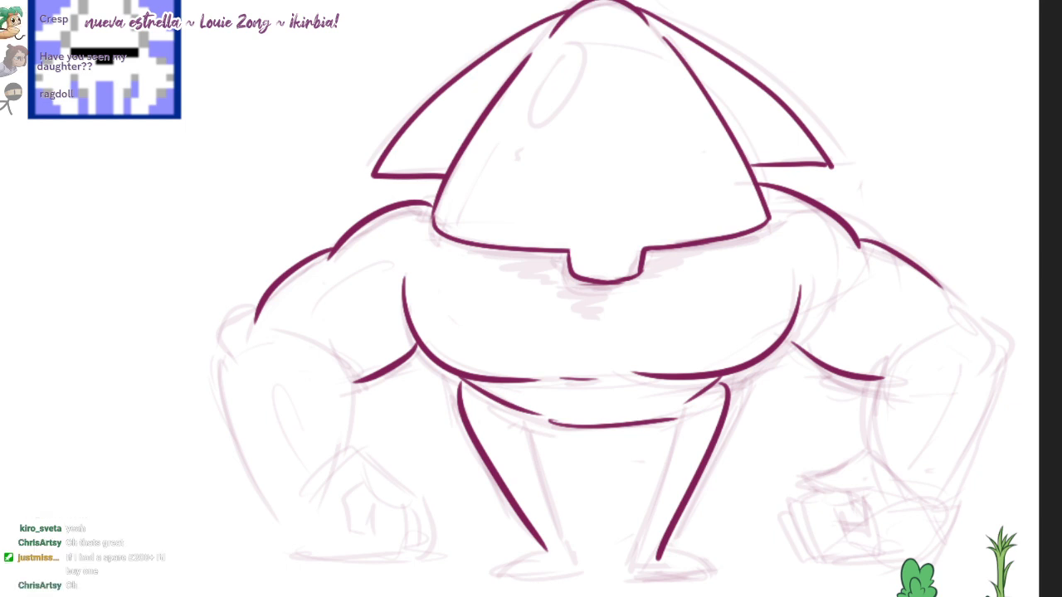
Step: Ink the right arm's elbow and outer forearm, and the inner forearm contours of both arms
drag(939, 285, 987, 332)
key(ctrl+z)
mouse_move(935, 280)
mouse_down()
mouse_move(1001, 345)
mouse_move(931, 497)
mouse_up()
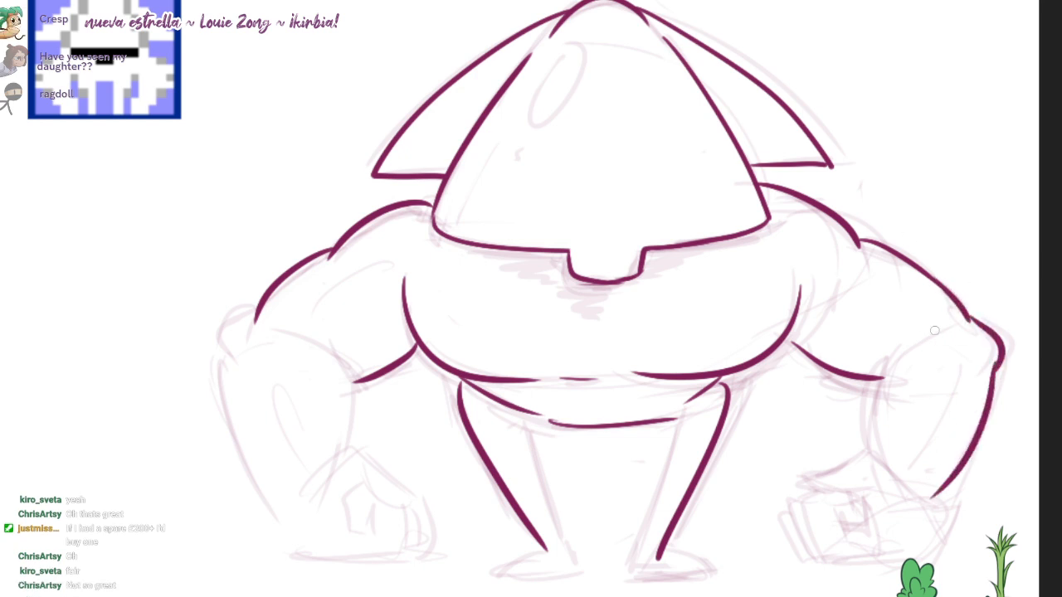
mouse_move(948, 329)
mouse_down()
mouse_move(902, 345)
mouse_move(865, 406)
mouse_move(862, 469)
mouse_up()
key(ctrl+z)
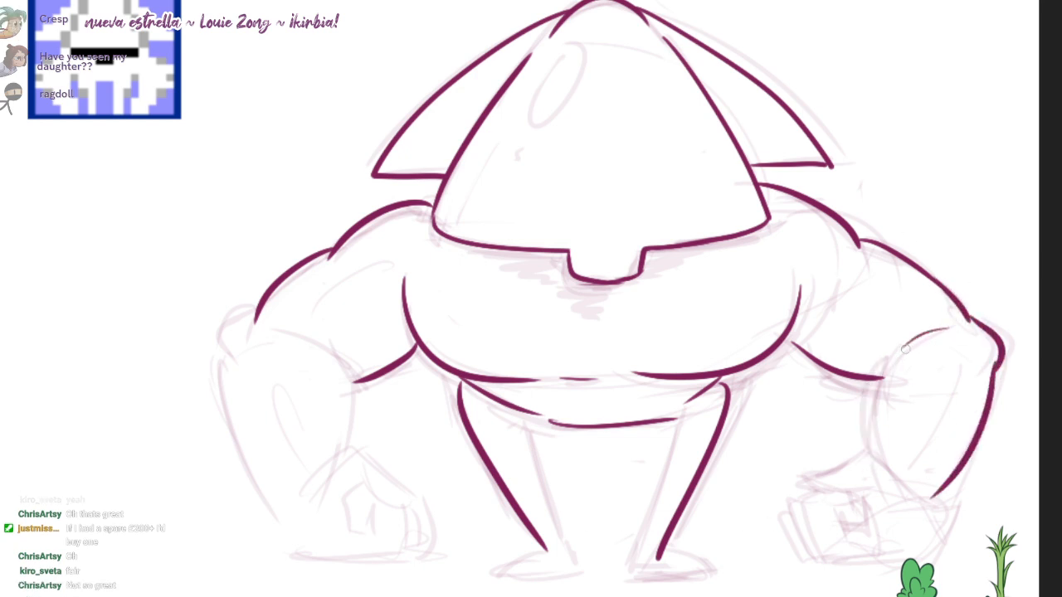
drag(905, 347, 876, 453)
drag(306, 343, 350, 455)
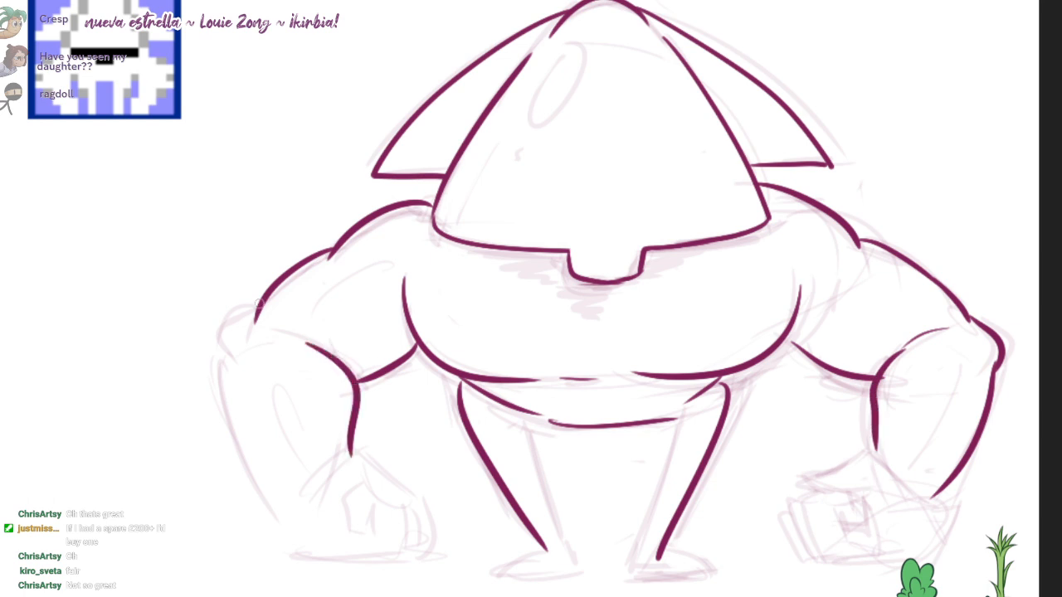
Step: Ink the left arm's elbow and outer forearm, and continue the outline along the left fist's lower edge
mouse_move(255, 308)
mouse_down()
mouse_move(226, 361)
mouse_move(282, 535)
mouse_up()
scroll(909, 238, down, 1)
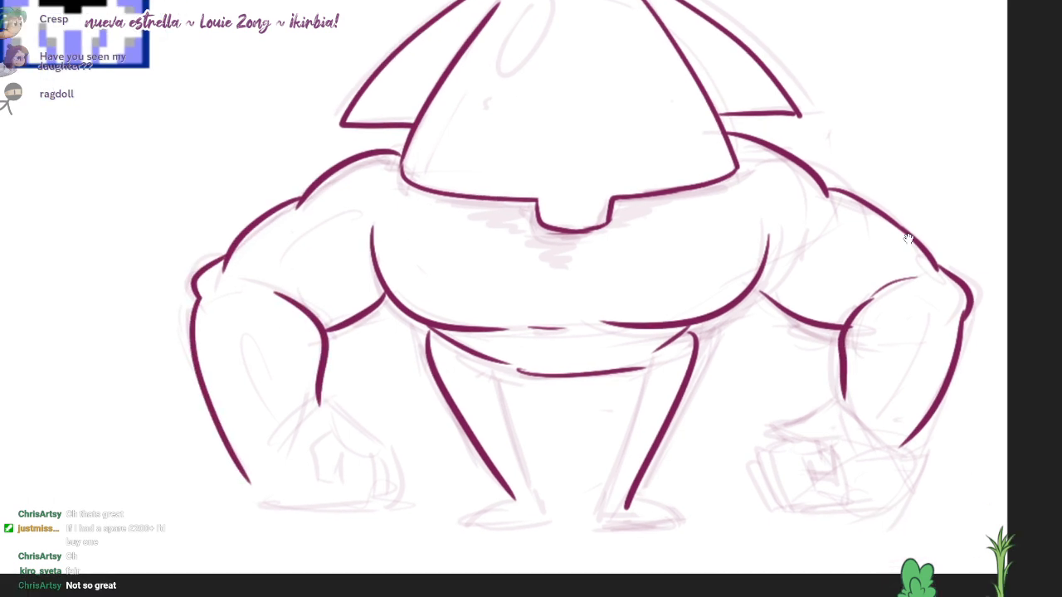
scroll(908, 238, up, 1)
mouse_move(323, 448)
mouse_down()
mouse_move(404, 479)
mouse_move(469, 442)
mouse_up()
scroll(908, 238, up, 1)
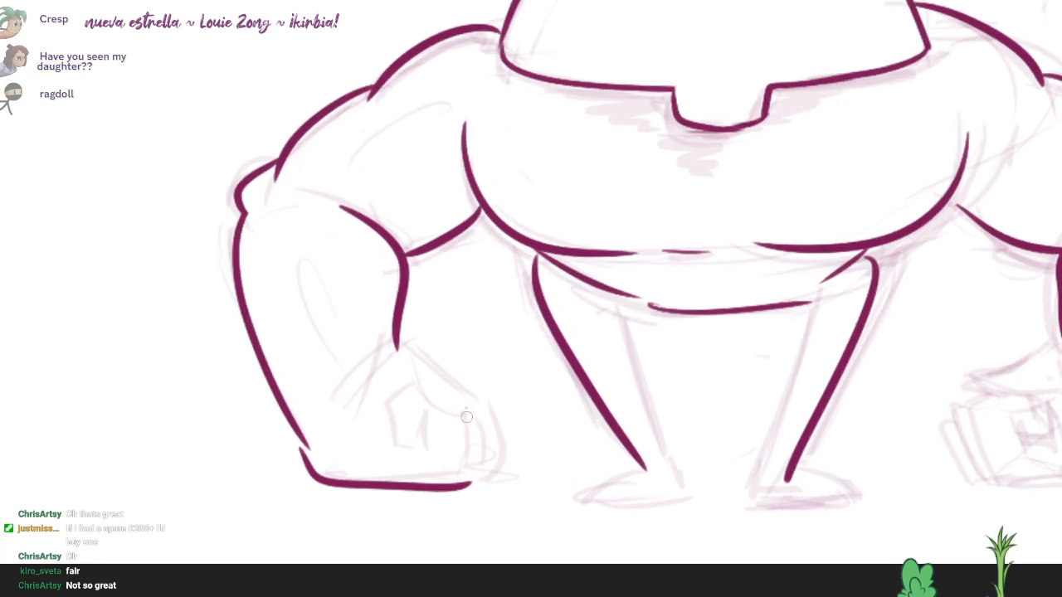
Step: Ink the left fist's curled fingers, thumb, wrist line and the finger gap inside the palm
drag(470, 481, 466, 406)
mouse_move(415, 383)
mouse_down()
mouse_move(395, 446)
mouse_move(438, 408)
mouse_up()
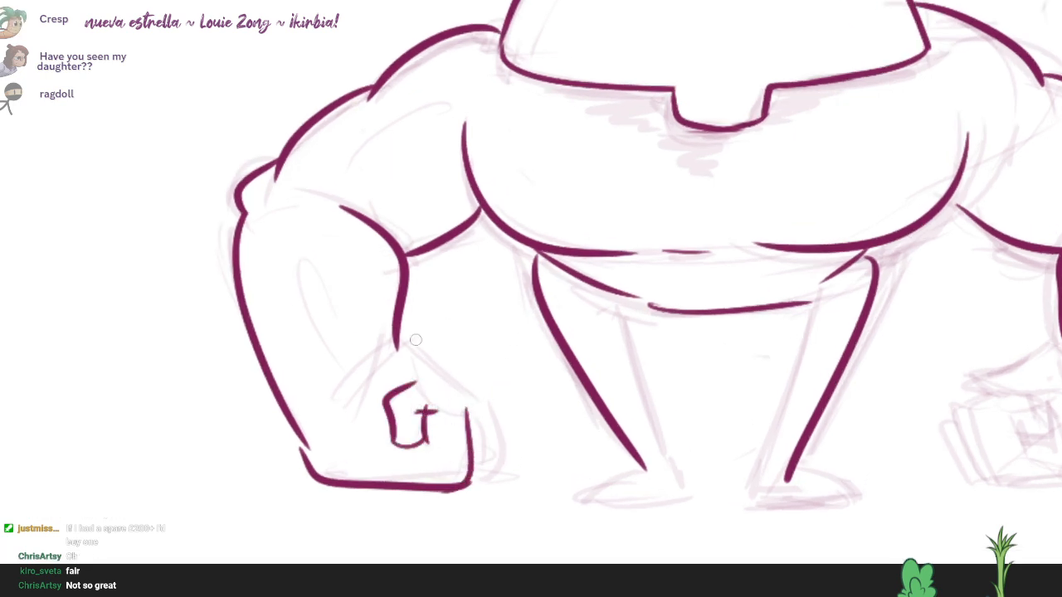
mouse_move(330, 388)
mouse_down()
mouse_move(473, 390)
mouse_move(452, 411)
mouse_up()
mouse_move(413, 377)
mouse_down()
mouse_move(485, 458)
mouse_move(470, 483)
mouse_up()
drag(483, 405, 479, 470)
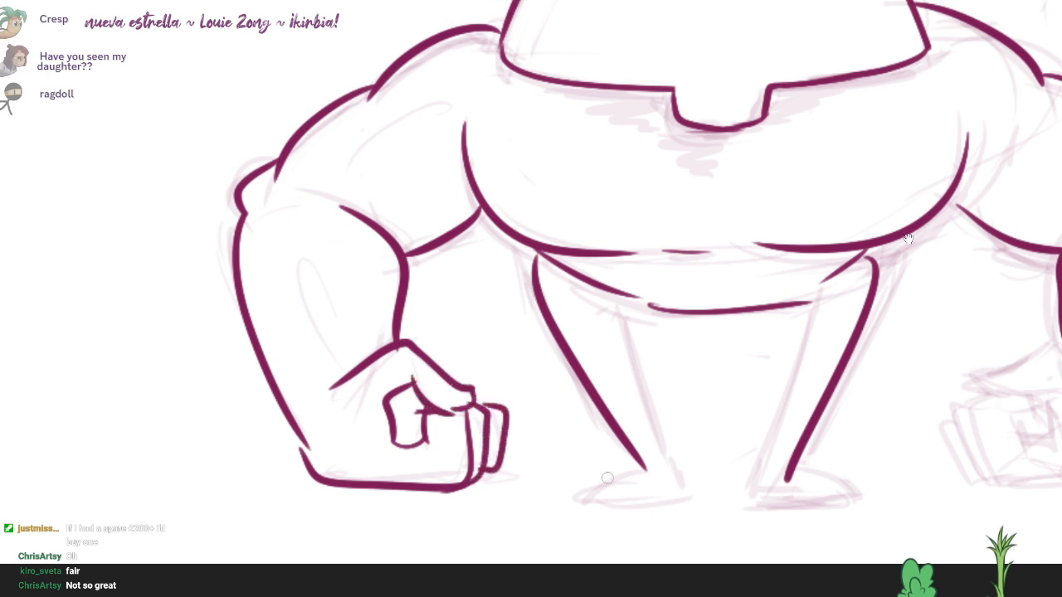
drag(607, 478, 495, 443)
mouse_move(305, 376)
mouse_down()
mouse_move(322, 382)
mouse_move(314, 405)
mouse_up()
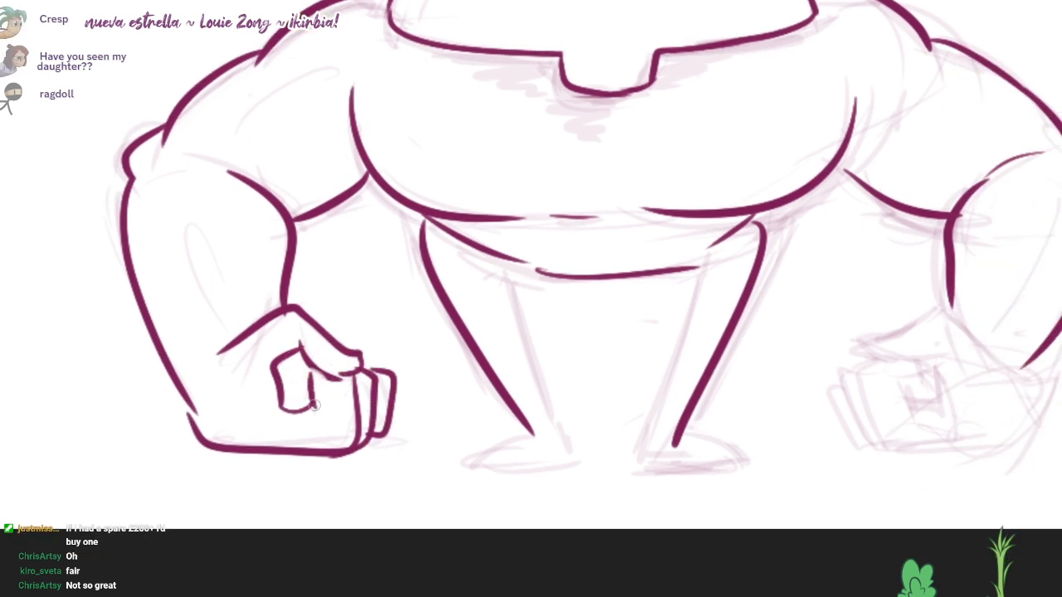
drag(781, 420, 716, 403)
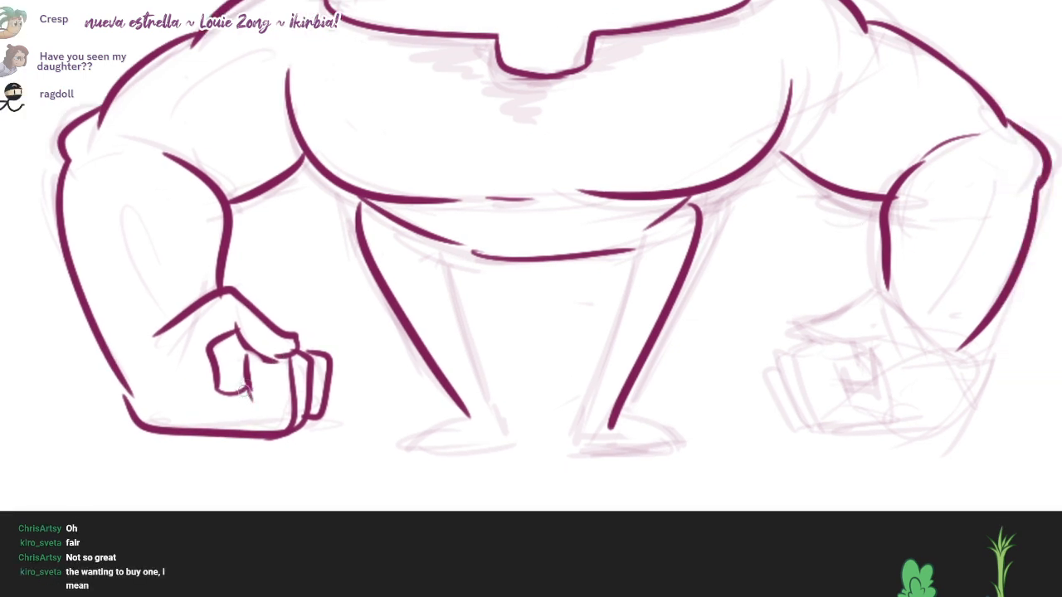
drag(956, 233, 907, 237)
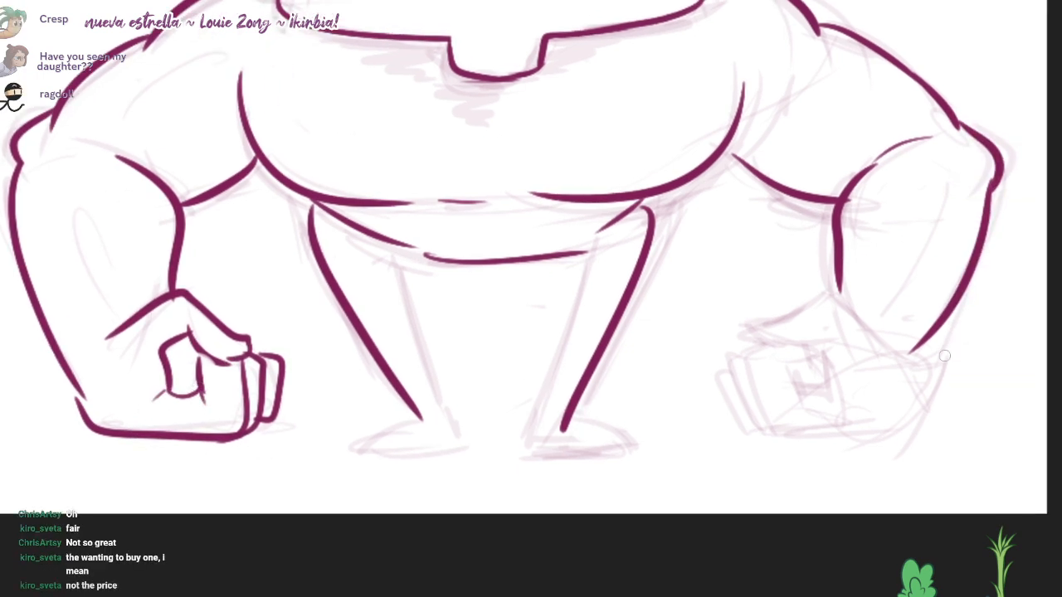
mouse_move(915, 350)
mouse_down()
mouse_move(896, 411)
mouse_move(906, 403)
mouse_move(757, 442)
mouse_up()
key(ctrl+z)
key(ctrl+z)
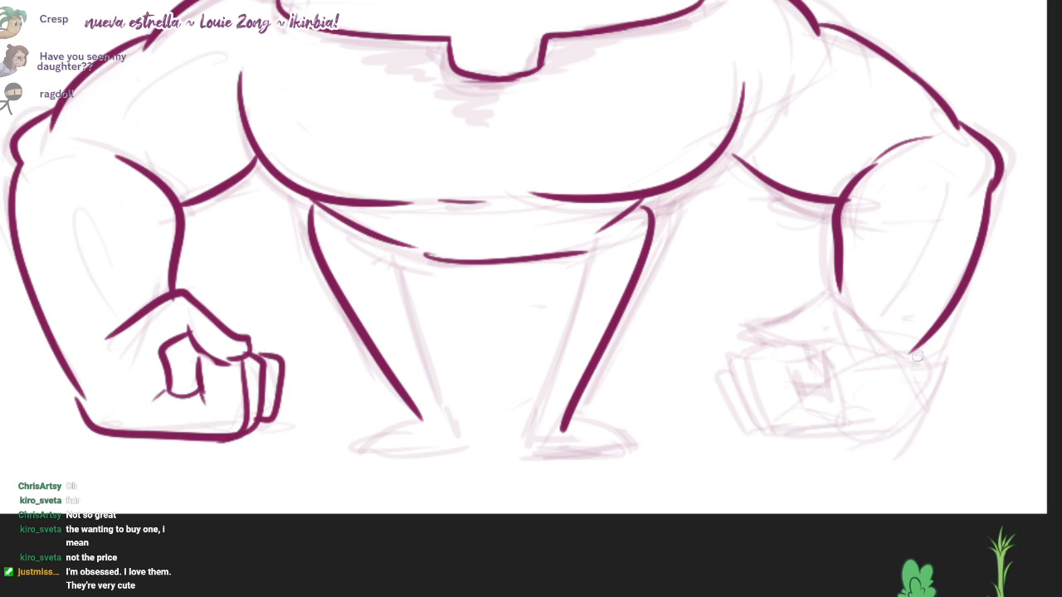
drag(917, 357, 852, 435)
Step: Erase the right arm's outer forearm line and redraw it as a longer curve from the elbow to the wrist
key(ctrl+z)
key(e)
mouse_move(988, 194)
mouse_down()
mouse_move(910, 356)
mouse_move(922, 420)
mouse_up()
key(b)
drag(908, 239, 917, 258)
key(ctrl+z)
drag(1002, 203, 944, 397)
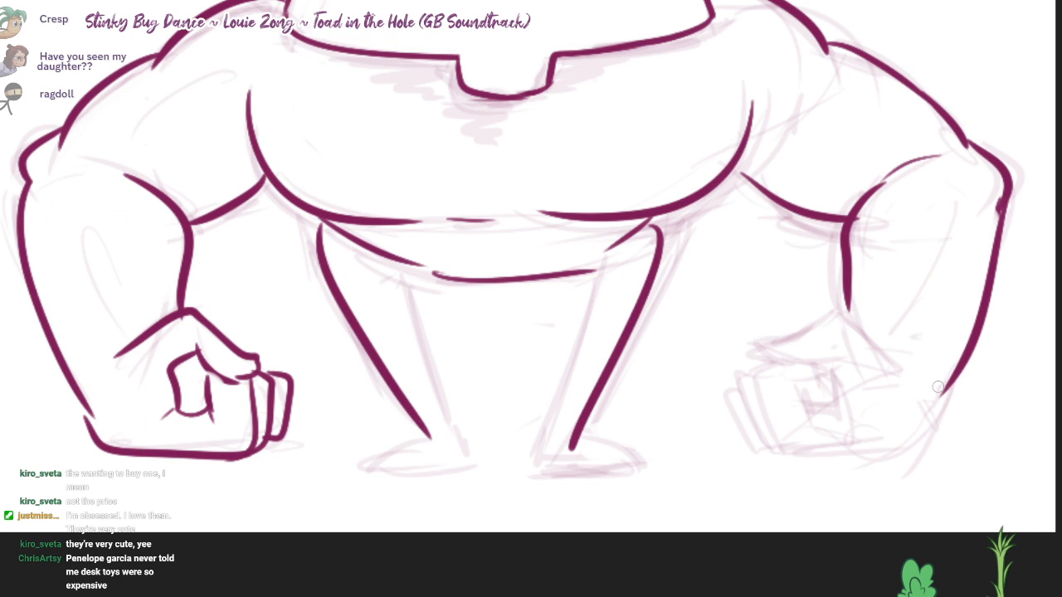
Step: Ink the right fist's outer corner and lower edge, and the curled finger detail inside the palm
drag(939, 394, 860, 462)
key(ctrl+z)
drag(938, 398, 851, 454)
mouse_move(767, 455)
mouse_down()
mouse_move(916, 448)
mouse_move(755, 388)
mouse_move(770, 426)
mouse_move(771, 365)
mouse_up()
key(ctrl+z)
drag(836, 370, 814, 422)
Step: Ink the right fist's stacked outer fingers, its thumb and the wrist line
drag(738, 378, 764, 452)
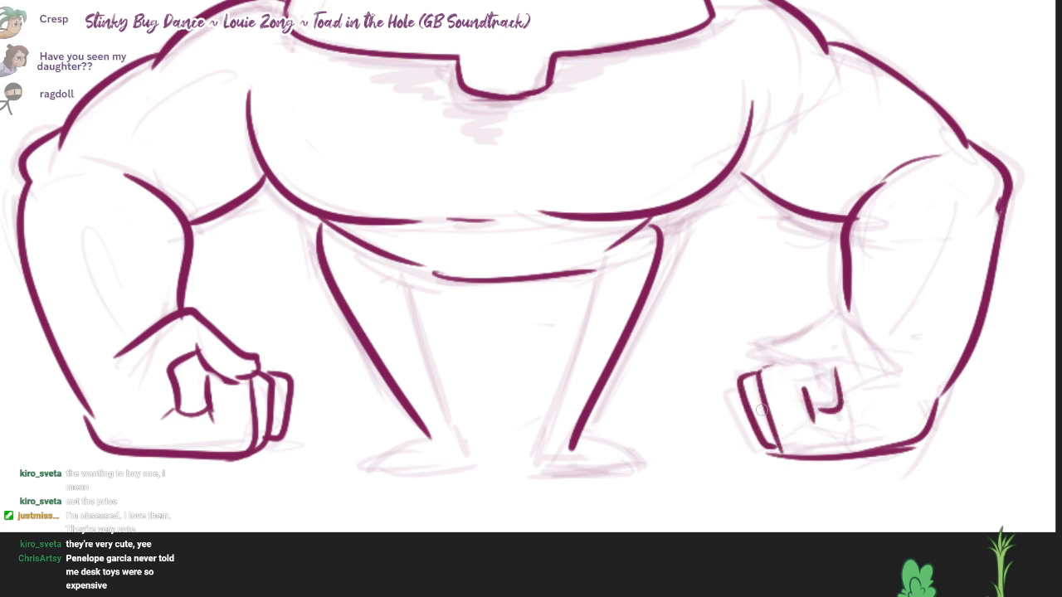
drag(745, 389, 759, 454)
mouse_move(886, 352)
mouse_down()
mouse_move(896, 371)
mouse_move(768, 340)
mouse_move(784, 365)
mouse_move(843, 362)
mouse_move(859, 388)
mouse_move(848, 388)
mouse_move(910, 377)
mouse_move(904, 386)
mouse_up()
key(ctrl+z)
drag(820, 242, 919, 236)
Step: Erase the waist line and the chest's lower middle line, and redraw the chest's underside as a short broken curve
key(e)
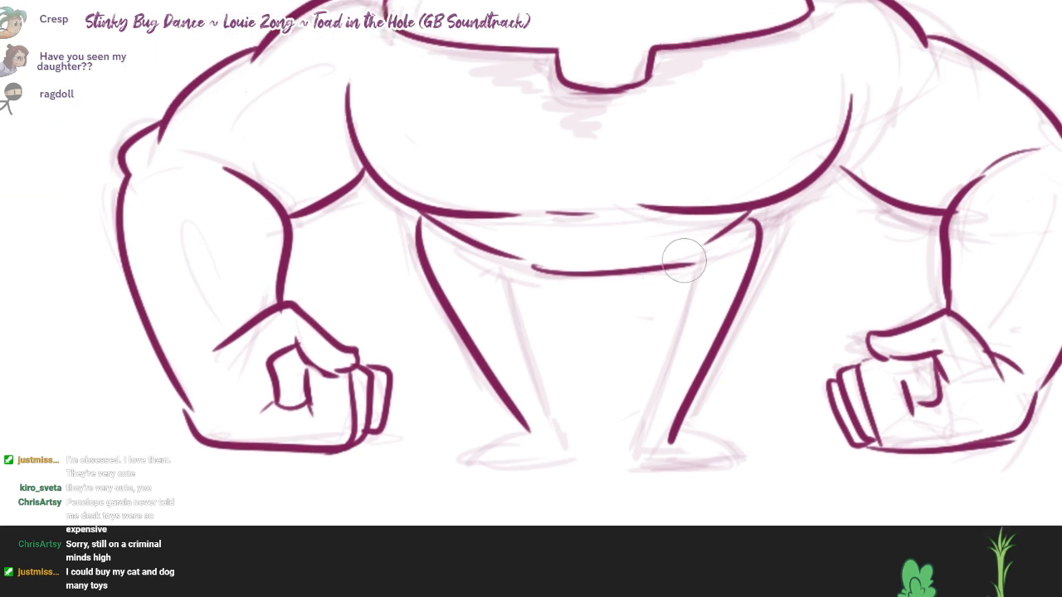
mouse_move(722, 204)
mouse_down()
mouse_move(613, 216)
mouse_move(606, 254)
mouse_move(656, 269)
mouse_move(427, 198)
mouse_move(550, 201)
mouse_up()
key(b)
mouse_move(443, 202)
mouse_down()
mouse_move(577, 210)
mouse_move(605, 193)
mouse_move(643, 199)
mouse_up()
key(ctrl+z)
Step: Redraw both legs' outer contours starting from the chest's underside, erasing the old contour lines
drag(409, 202, 528, 431)
key(e)
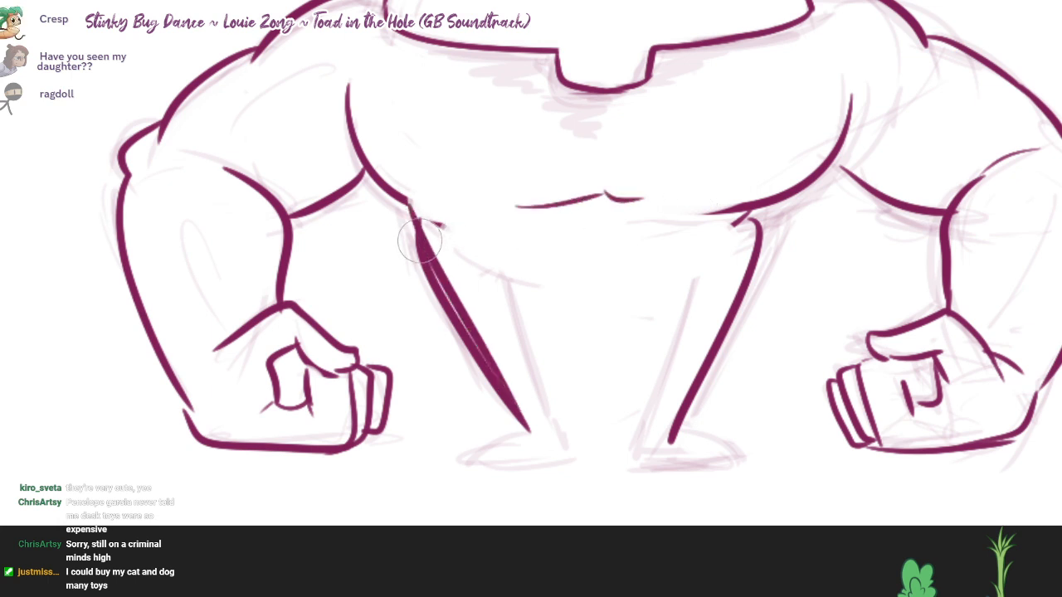
drag(409, 242, 506, 424)
drag(765, 225, 683, 425)
key(b)
mouse_move(798, 192)
mouse_down()
mouse_move(739, 292)
mouse_move(690, 427)
mouse_move(670, 435)
mouse_up()
Step: Ink the curved lower edge of the torso, the inner leg contours and the flat feet
key(e)
key(b)
drag(708, 243, 649, 443)
mouse_move(695, 264)
mouse_down()
mouse_move(581, 279)
mouse_move(501, 267)
mouse_move(563, 453)
mouse_up()
key(ctrl+z)
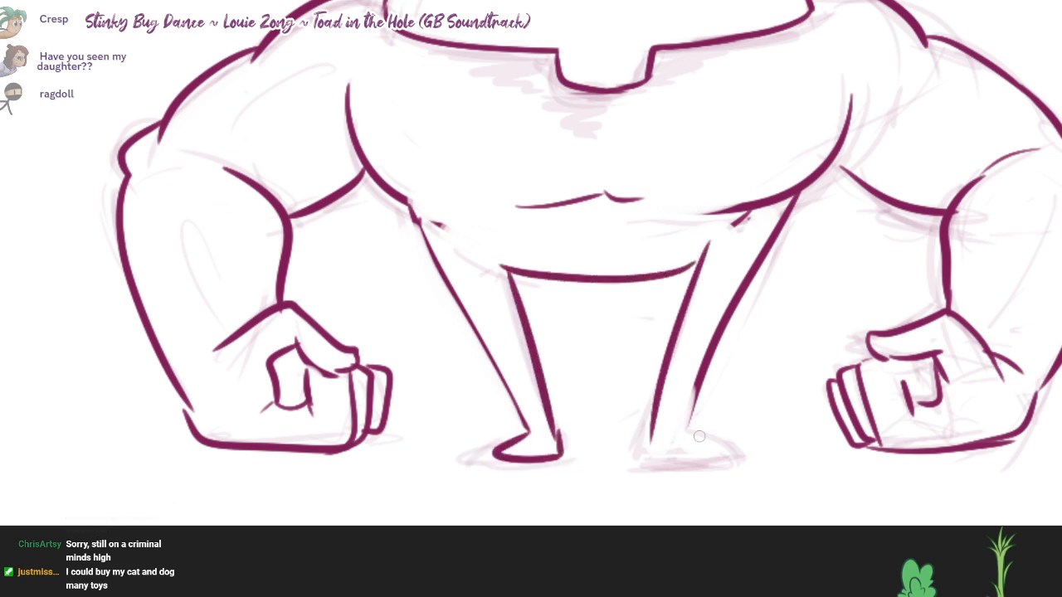
mouse_move(701, 378)
mouse_down()
mouse_move(680, 438)
mouse_move(651, 456)
mouse_move(721, 432)
mouse_up()
Step: Erase the short curve at the chest's lower middle and ink a small vertical crease with a thin dash beside it
key(e)
drag(914, 176, 906, 239)
drag(715, 280, 753, 279)
mouse_move(649, 260)
mouse_down()
mouse_move(481, 267)
mouse_move(580, 271)
mouse_up()
key(b)
drag(594, 233, 609, 268)
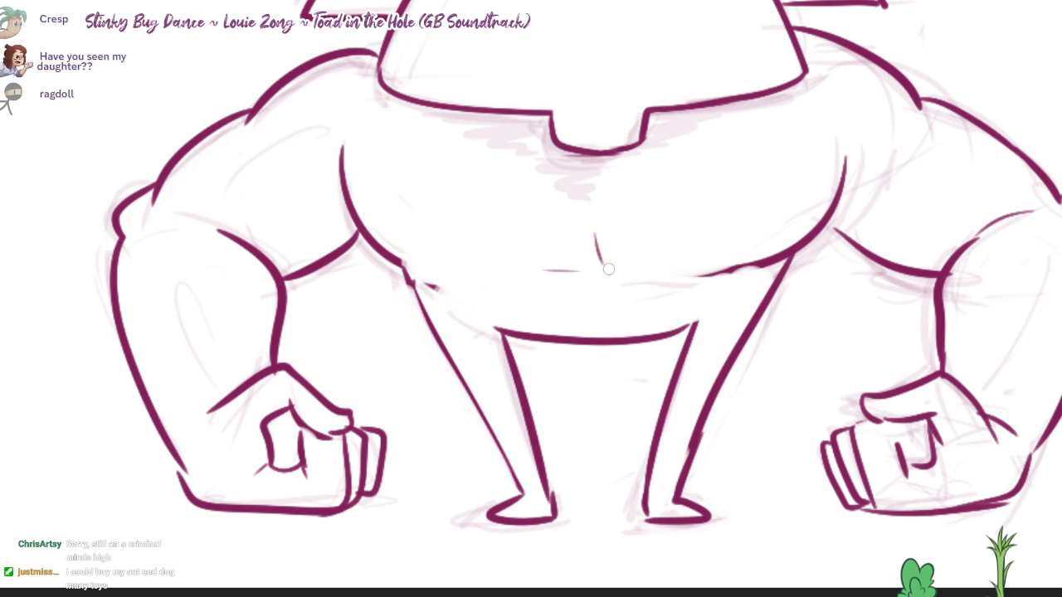
Step: Hatch a diagonal-line shadow on the upper chest beneath the head's rim and its central notch
drag(748, 64, 764, 157)
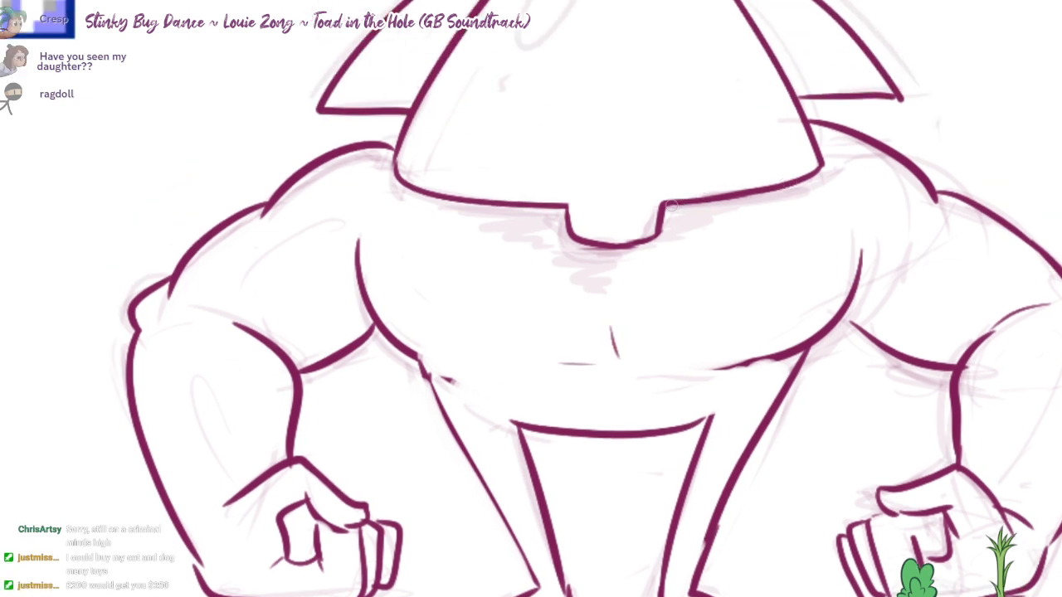
drag(666, 217, 761, 203)
mouse_move(434, 205)
mouse_down()
mouse_move(529, 232)
mouse_move(522, 237)
mouse_up()
mouse_move(565, 219)
mouse_down()
mouse_move(533, 240)
mouse_move(573, 262)
mouse_up()
mouse_move(623, 239)
mouse_down()
mouse_move(591, 272)
mouse_move(615, 273)
mouse_up()
drag(667, 235, 649, 252)
Step: Enlarge the brush and lay a soft, pale shading band down the right half of the head
drag(921, 192, 903, 264)
scroll(908, 239, down, 1)
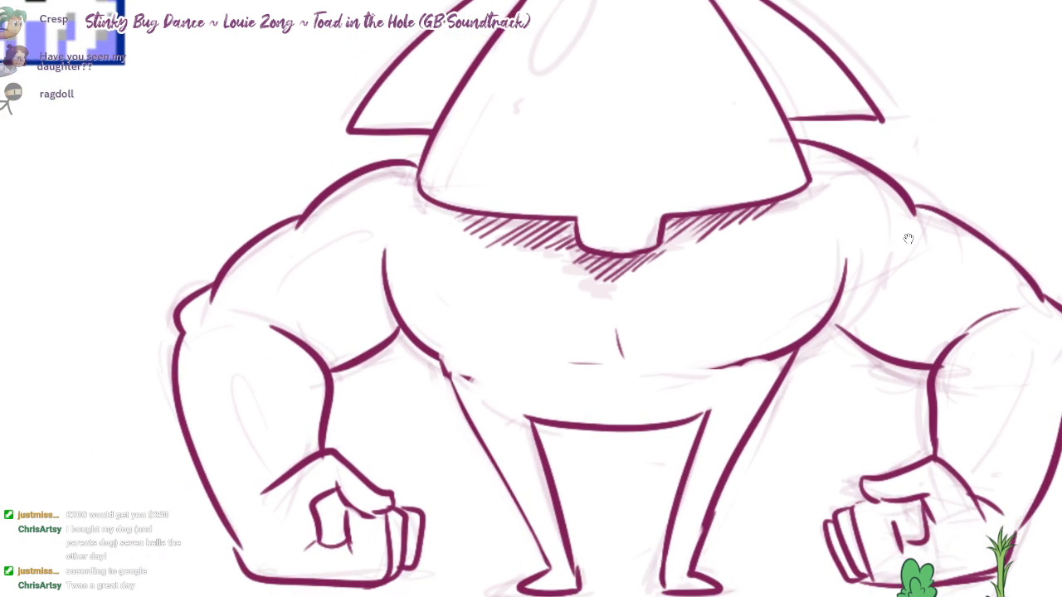
scroll(773, 320, down, 1)
drag(987, 226, 908, 237)
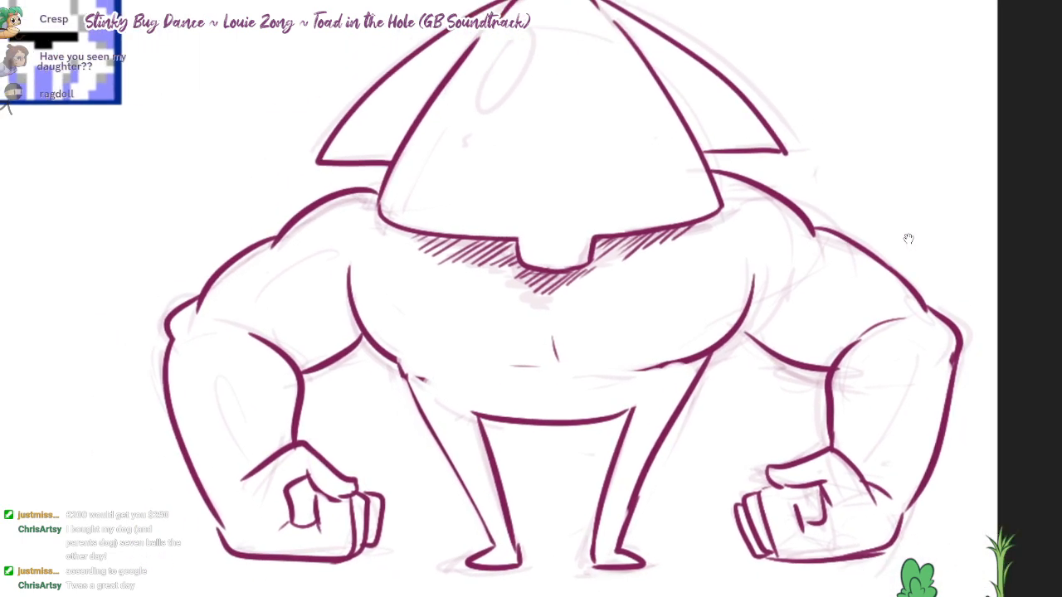
scroll(776, 320, down, 1)
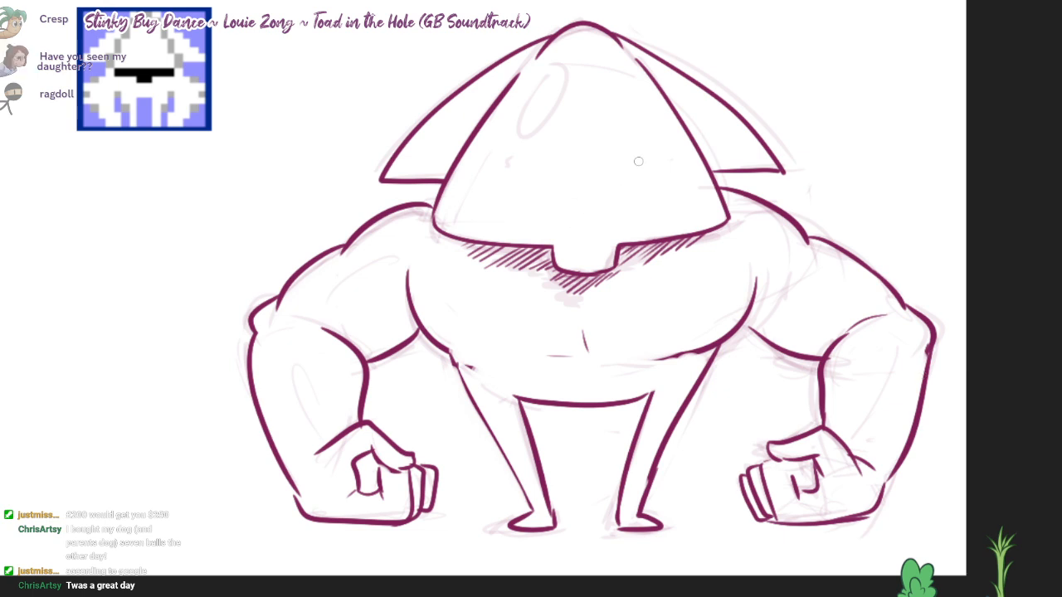
key(bracketright)
key(bracketright)
key(bracketright)
mouse_move(597, 88)
mouse_down()
mouse_move(640, 187)
mouse_move(663, 196)
mouse_move(632, 189)
mouse_move(634, 207)
mouse_up()
key(ctrl+z)
Step: Add soft shading to the lower part of both chest muscles and along the belly
drag(734, 294, 651, 340)
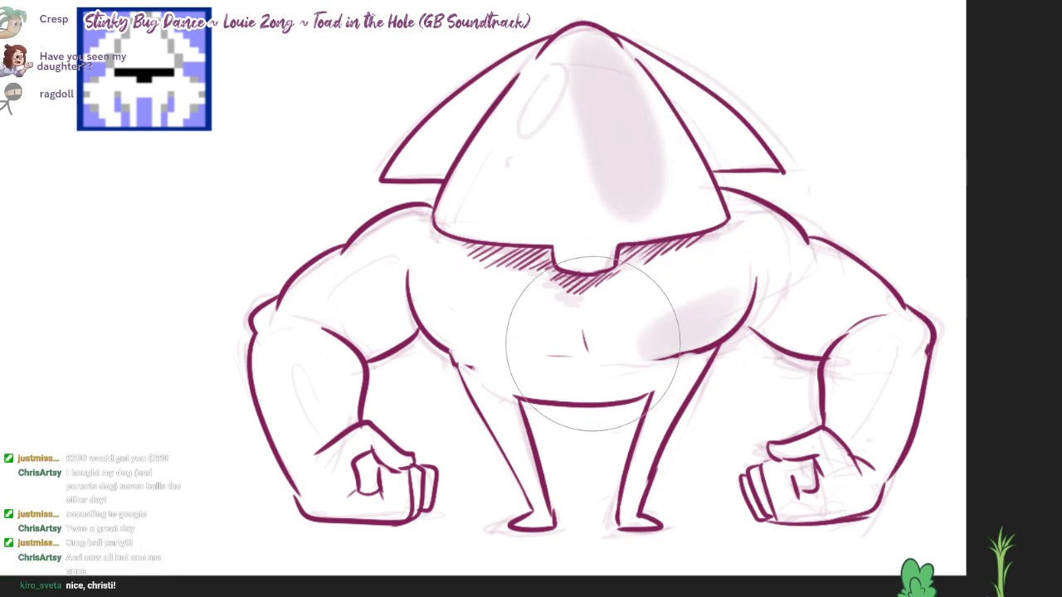
drag(464, 341, 577, 338)
drag(583, 393, 705, 352)
Step: Softly shade the upper arms, forearms and fists on both sides, and the right shoulder beside the chest
drag(403, 320, 379, 335)
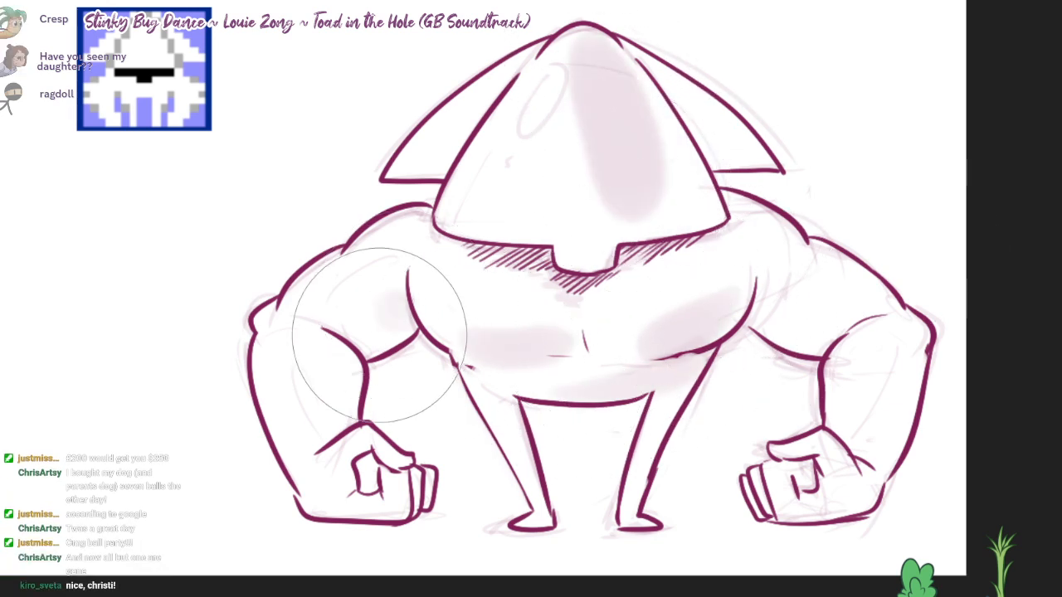
mouse_move(343, 380)
mouse_down()
mouse_move(244, 351)
mouse_move(320, 450)
mouse_move(403, 521)
mouse_up()
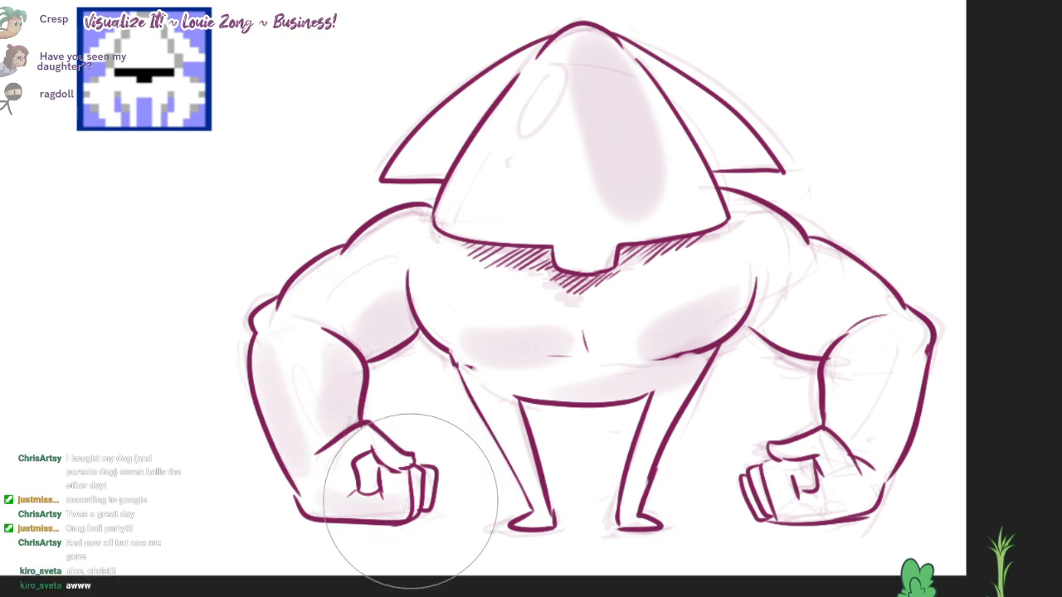
mouse_move(790, 485)
mouse_down()
mouse_move(805, 522)
mouse_move(900, 343)
mouse_up()
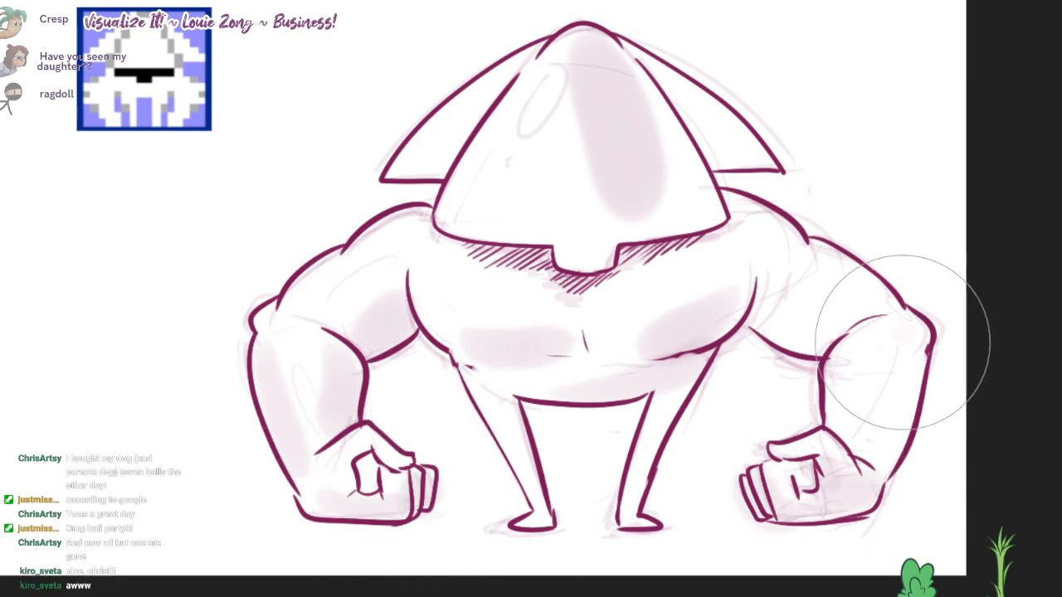
mouse_move(843, 278)
mouse_down()
mouse_move(829, 340)
mouse_move(746, 212)
mouse_move(743, 248)
mouse_up()
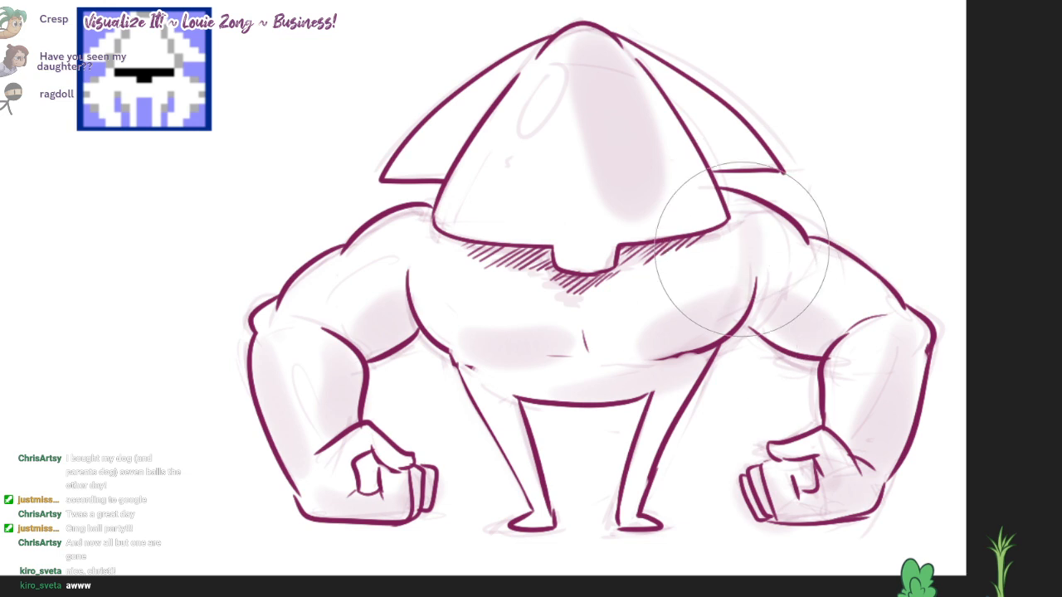
Step: Softly shade the centre of the chest below the hatching, and both legs
drag(558, 336, 581, 306)
mouse_move(496, 387)
mouse_down()
mouse_move(691, 362)
mouse_move(660, 446)
mouse_up()
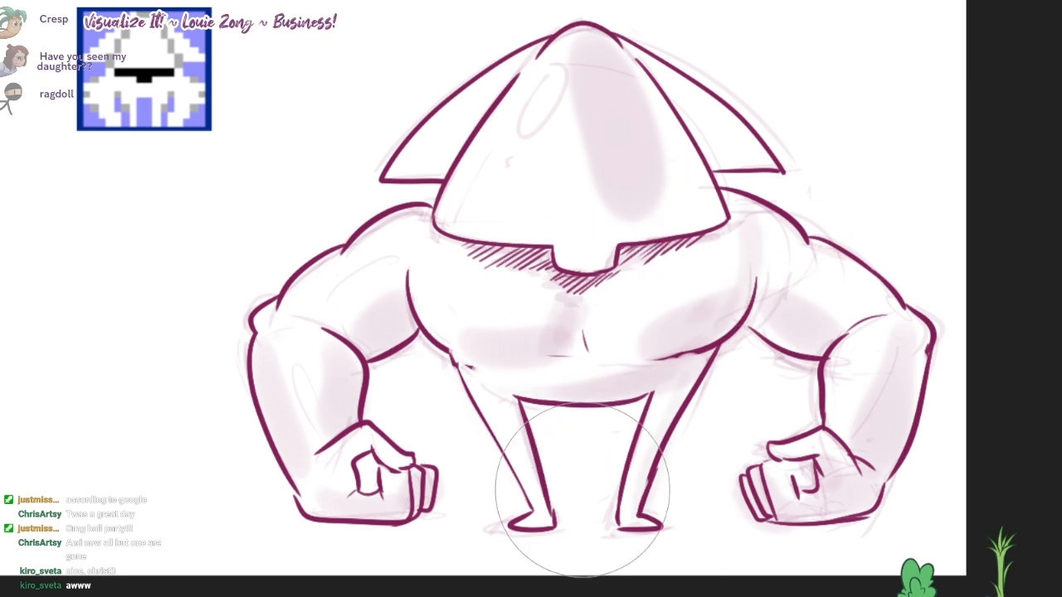
drag(581, 491, 553, 517)
Step: Shade the head's left edge and lower rim, and darken the shading band on its right half
mouse_move(530, 78)
mouse_down()
mouse_move(460, 202)
mouse_move(461, 224)
mouse_move(615, 240)
mouse_up()
drag(591, 51, 588, 219)
drag(628, 83, 655, 229)
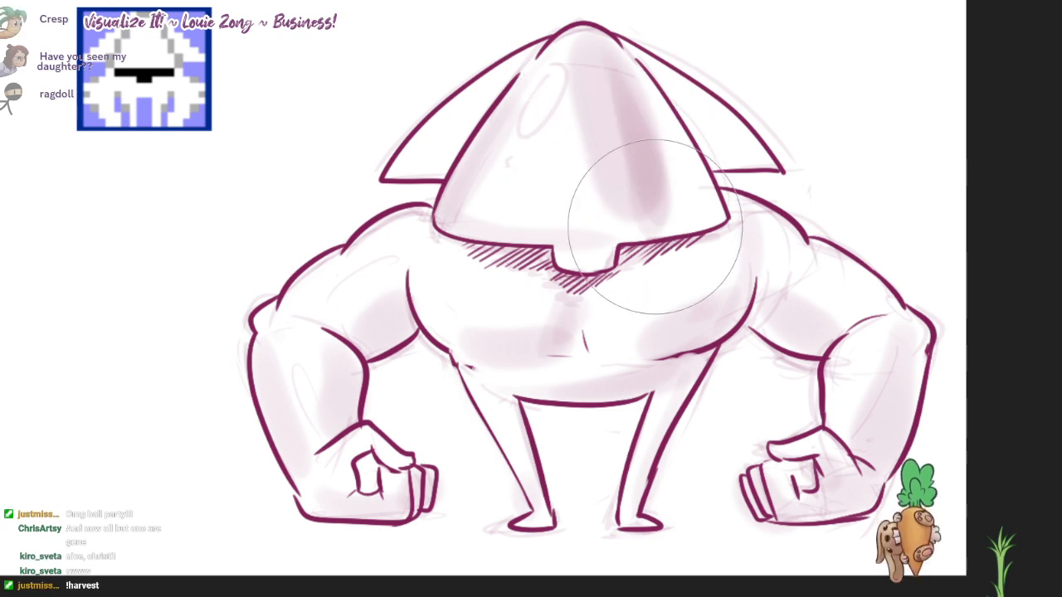
drag(582, 236, 709, 222)
Step: Add soft shading to both side fins next to the head
drag(751, 142, 739, 146)
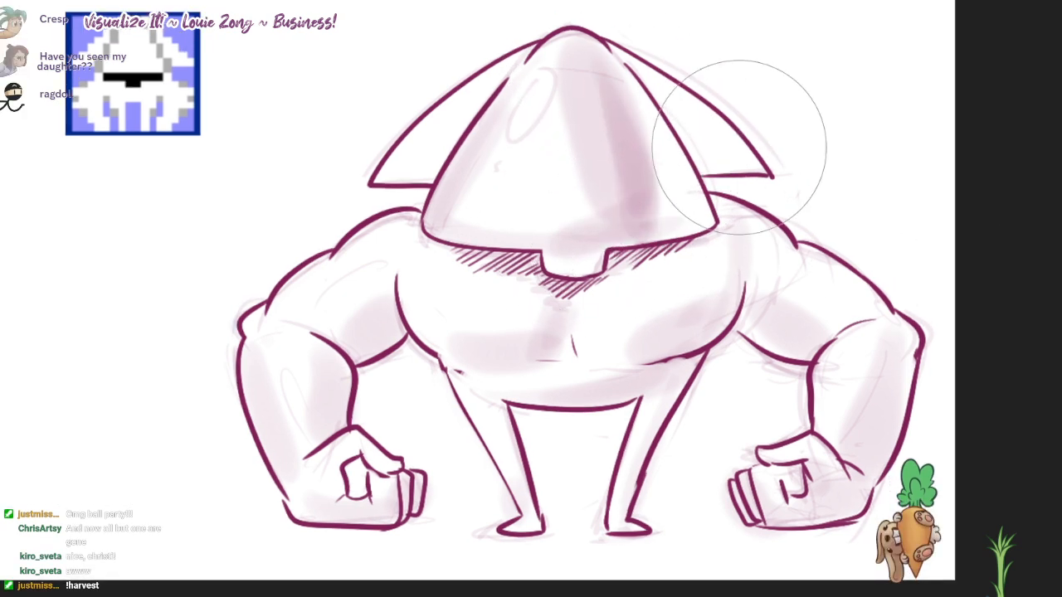
drag(660, 85, 716, 159)
drag(503, 78, 425, 207)
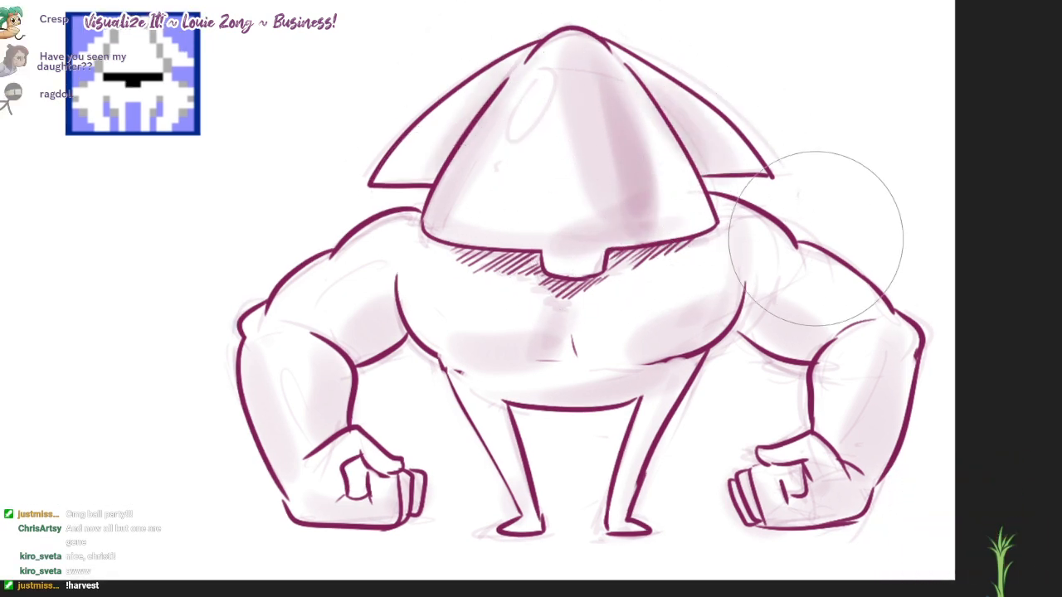
Step: View the whole canvas to compare the shaded squid with the pixel sprite and the other two squid sketches
scroll(827, 235, down, 2)
scroll(908, 239, down, 2)
drag(909, 239, 954, 345)
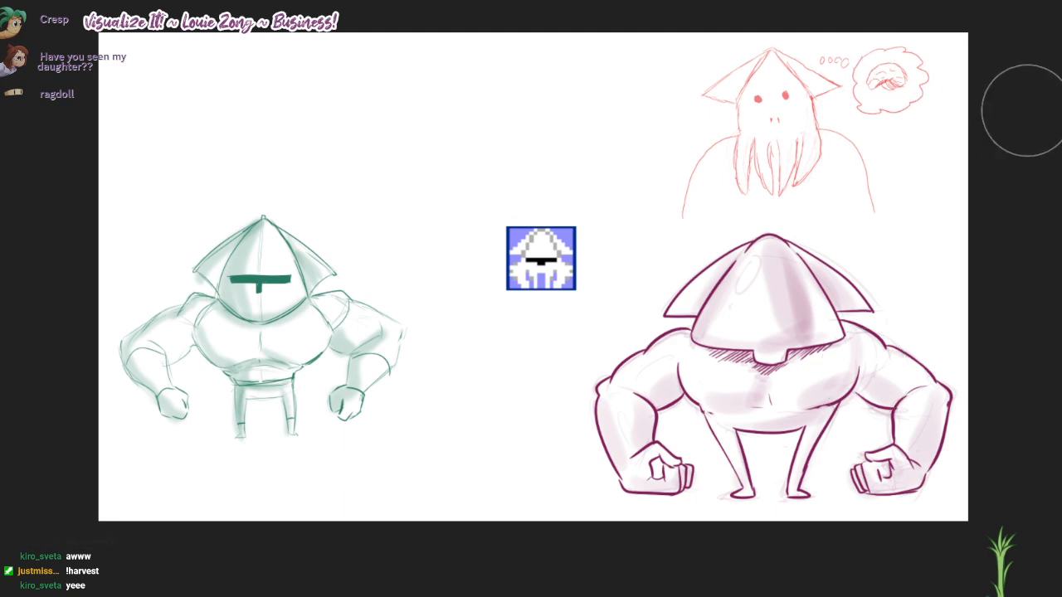
scroll(1013, 172, up, 1)
drag(962, 186, 1034, 208)
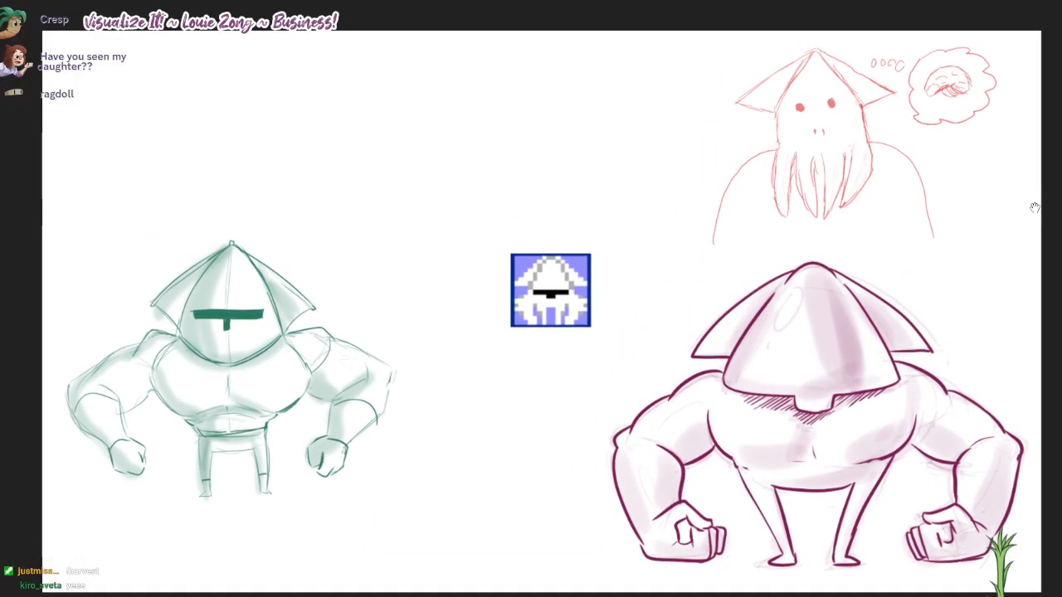
drag(1034, 208, 1034, 199)
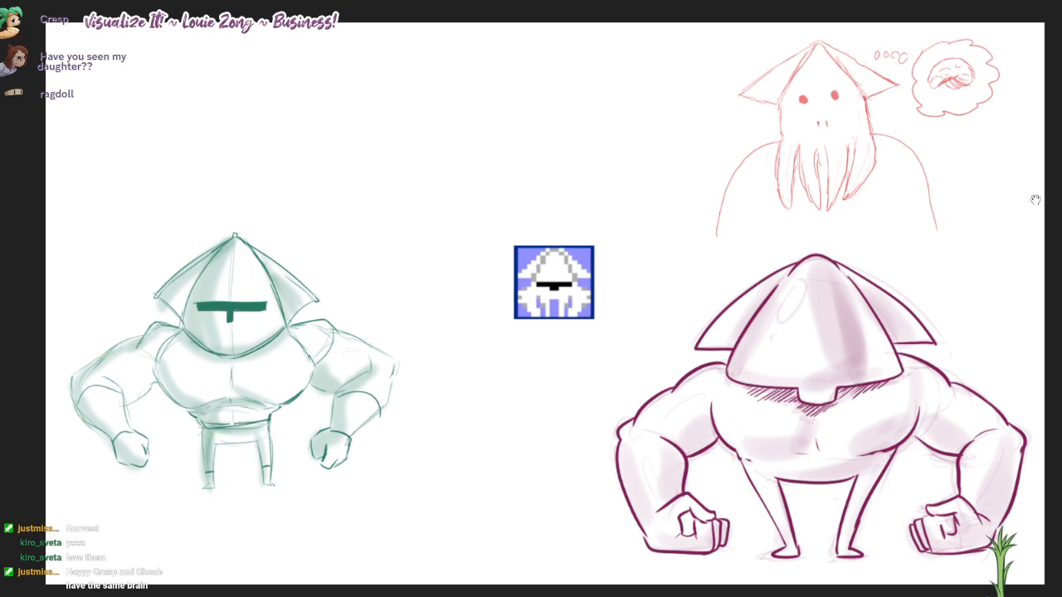
drag(1034, 200, 1024, 192)
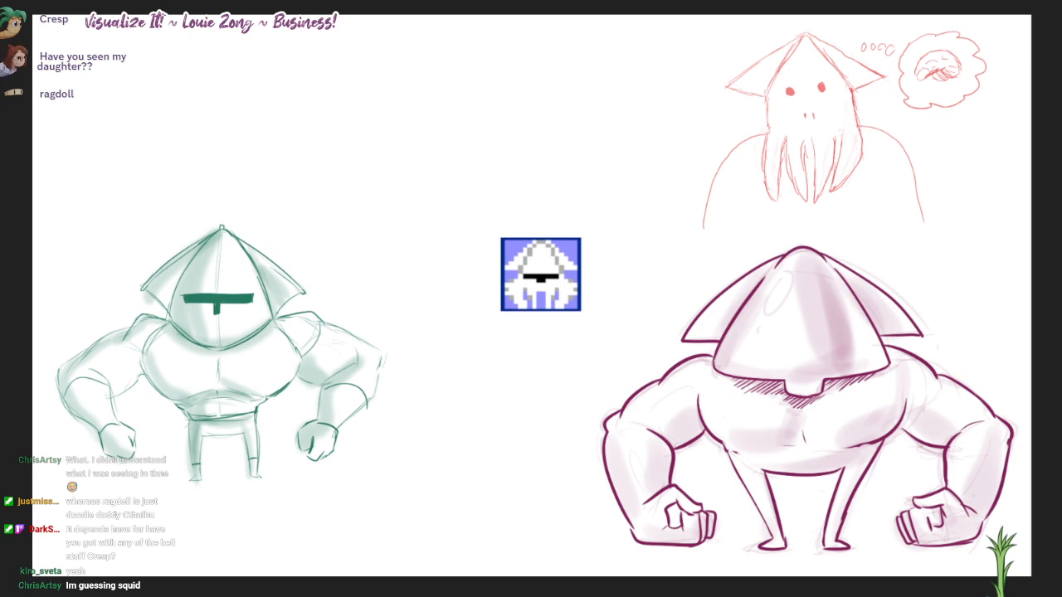
Step: Bring Discord over the canvas to view the white squid reference picture, and return to the drawing
drag(633, 0, 355, 0)
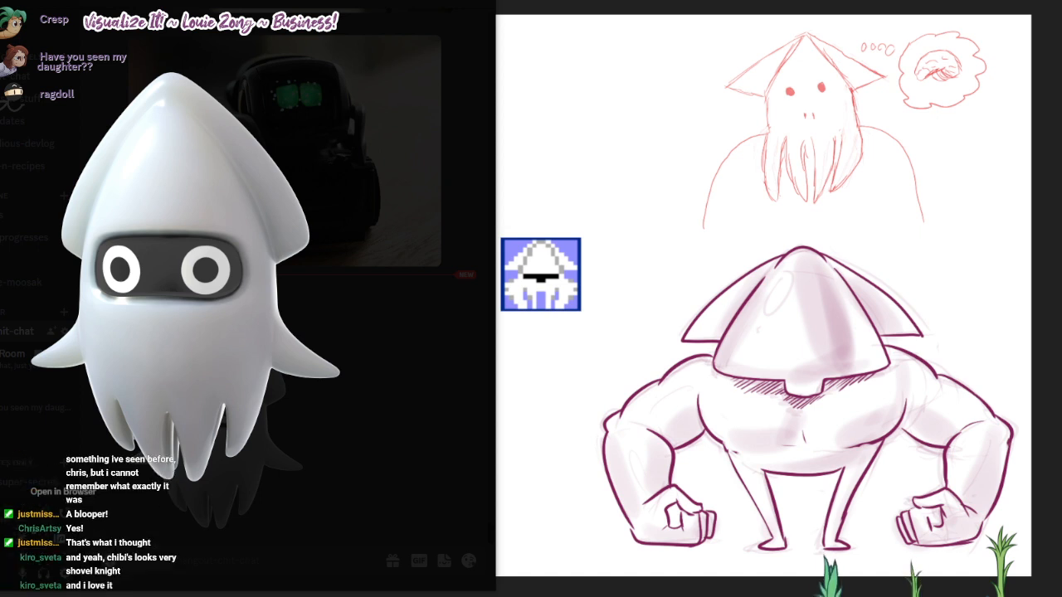
drag(249, 8, 864, 0)
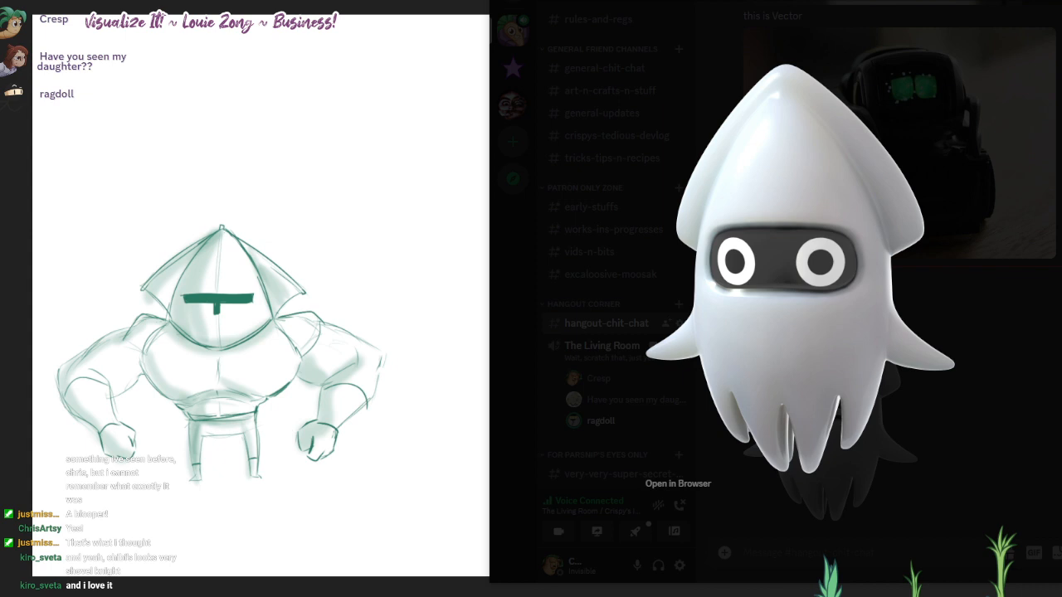
drag(863, 2, 859, 1)
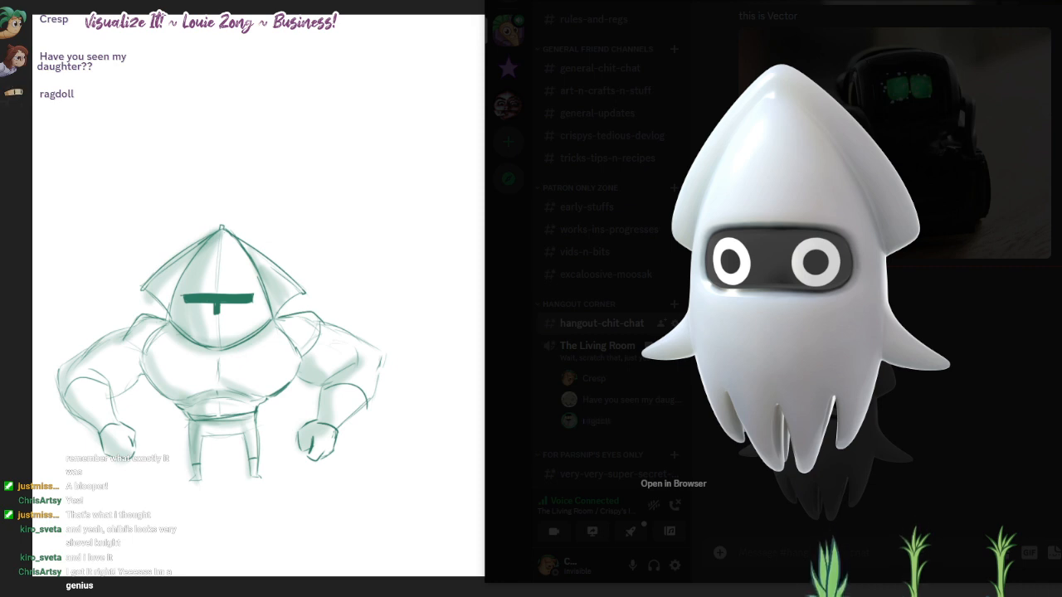
drag(858, 1, 963, 2)
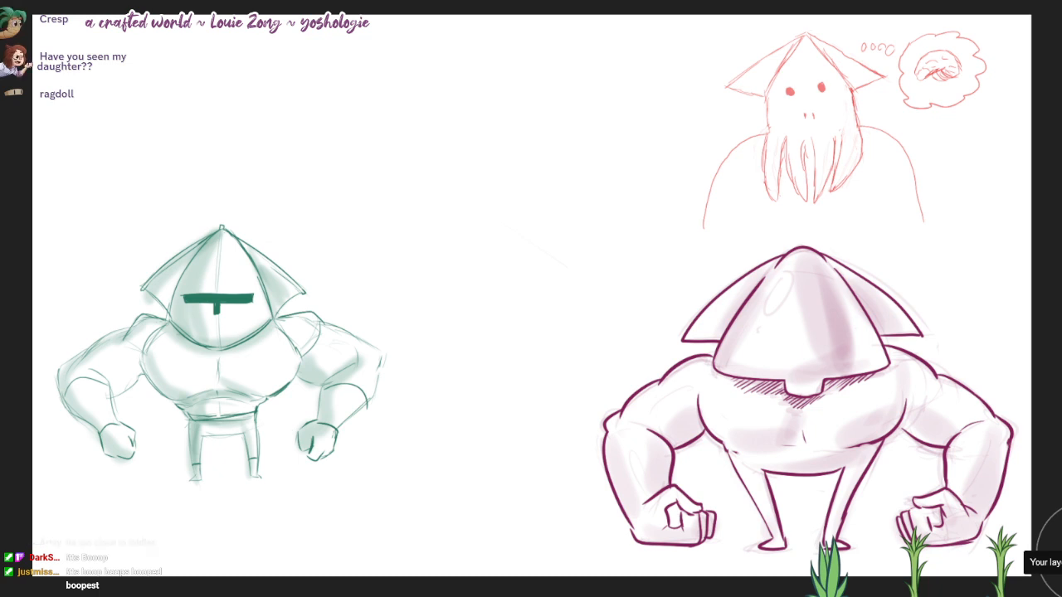
Step: Clear the magenta, green and red squid drawings from their layers so the canvas is blank
key(Delete)
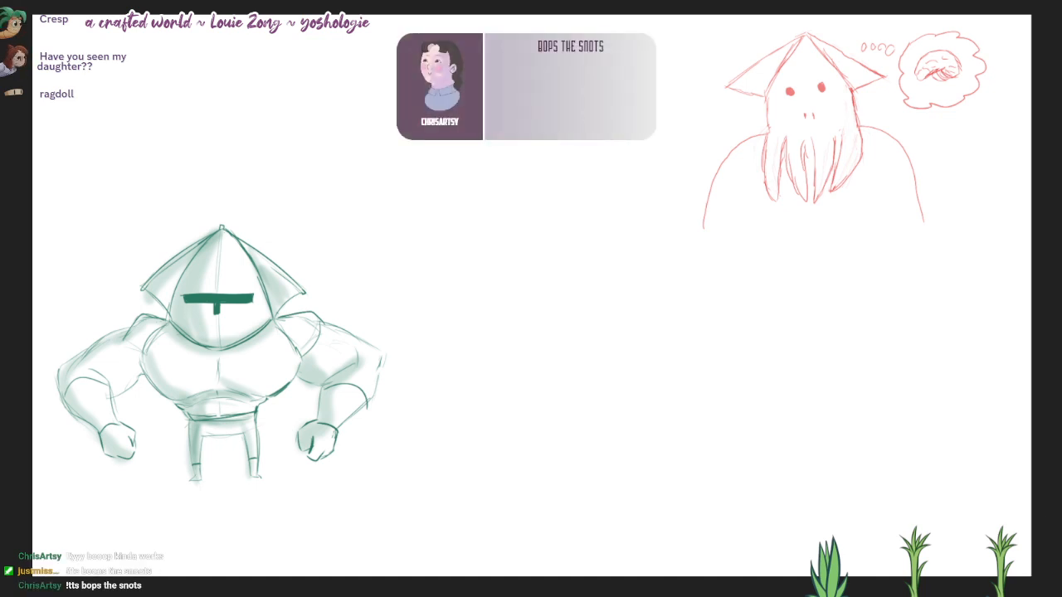
key(Delete)
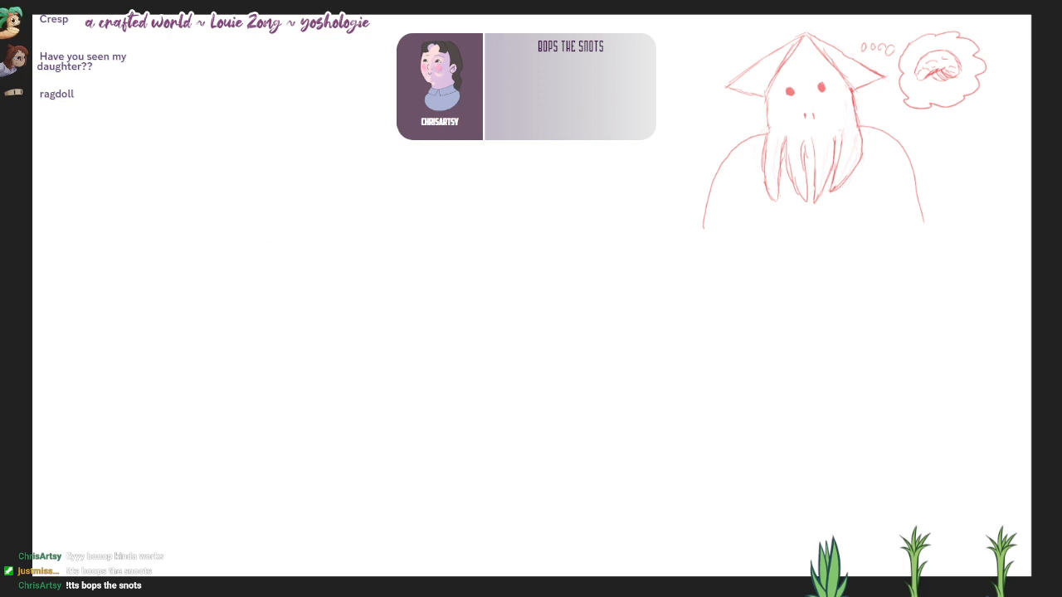
key(Delete)
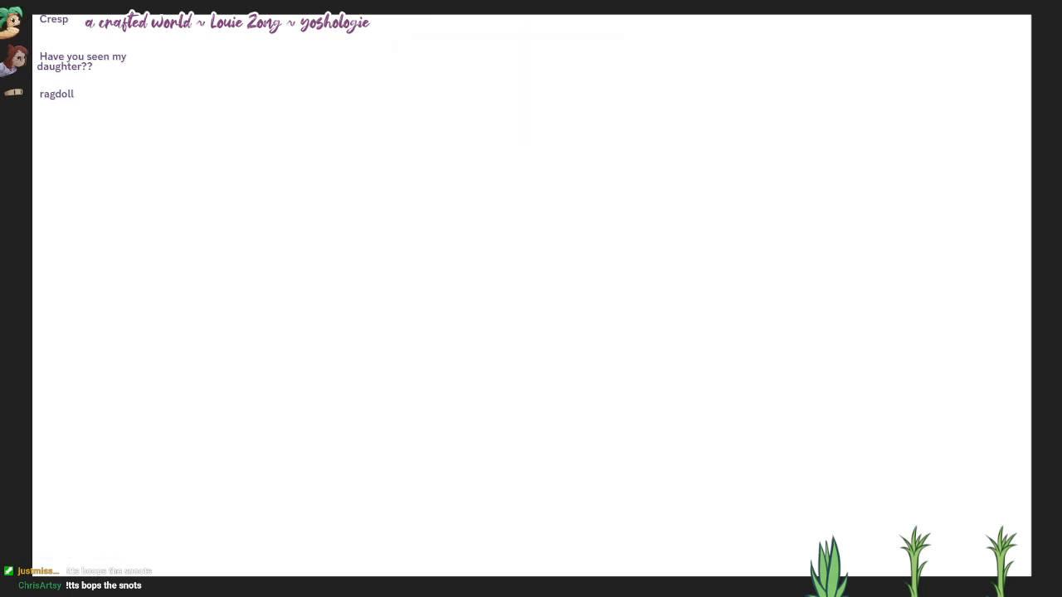
Step: Paste the pixel bat sprite with the green background onto the blank canvas and enlarge it as a reference
key(ctrl+v)
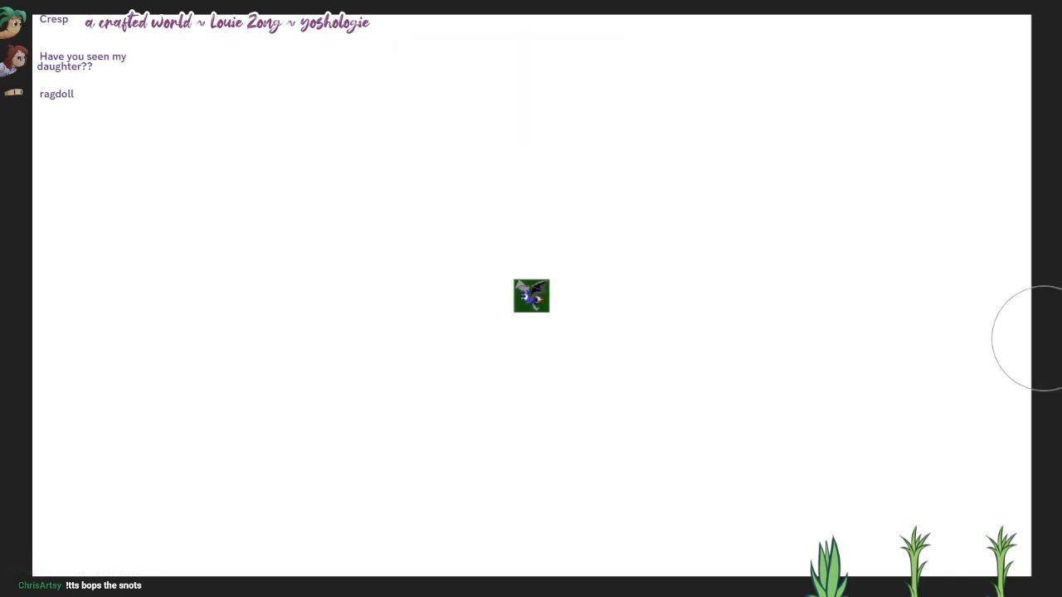
scroll(410, 284, up, 2)
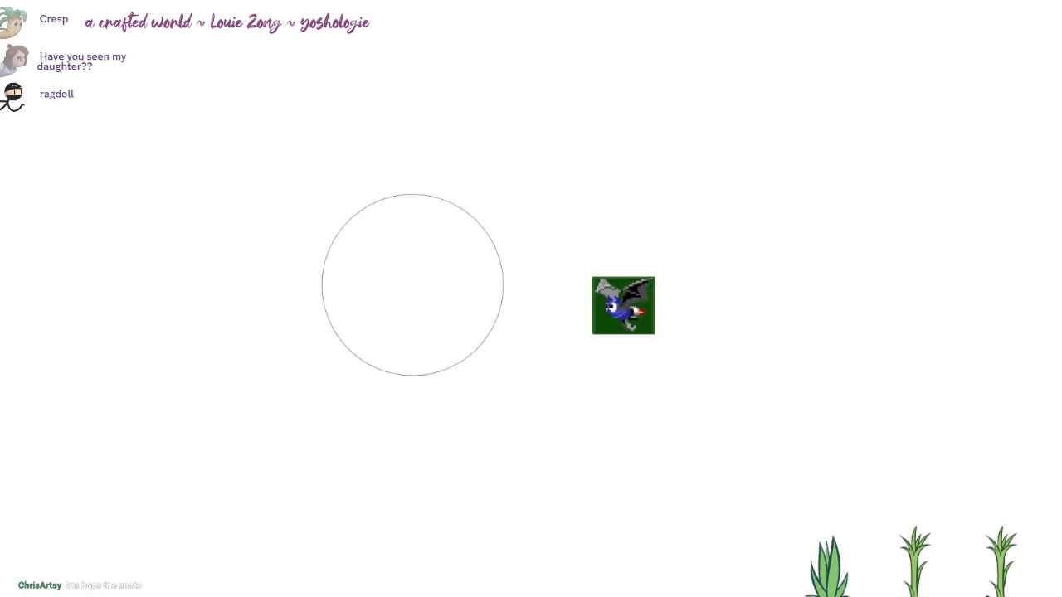
scroll(413, 284, down, 2)
key(ctrl+shift+z)
scroll(413, 284, down, 2)
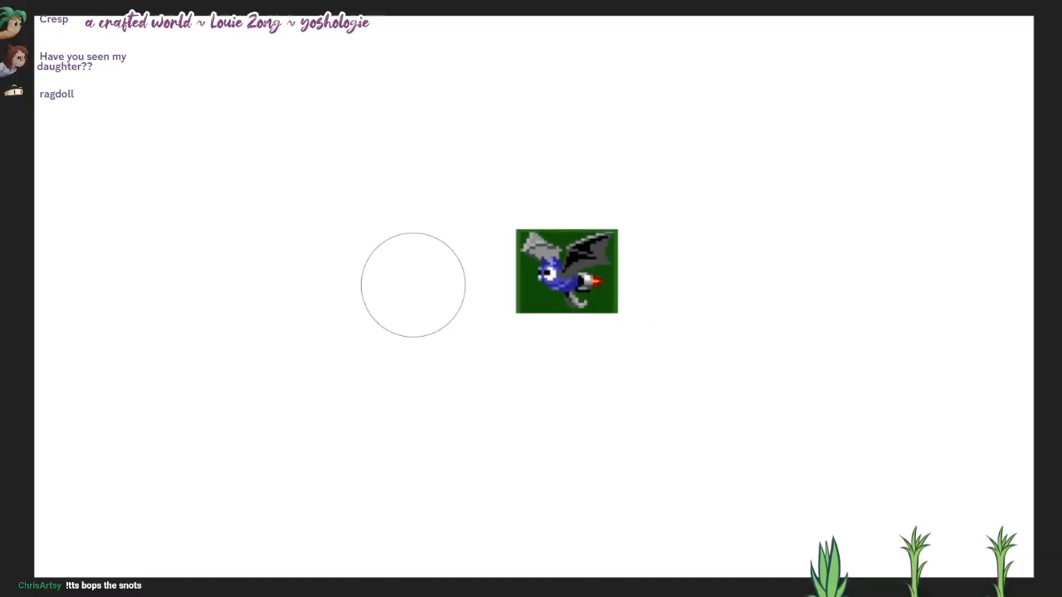
key(ctrl+shift+z)
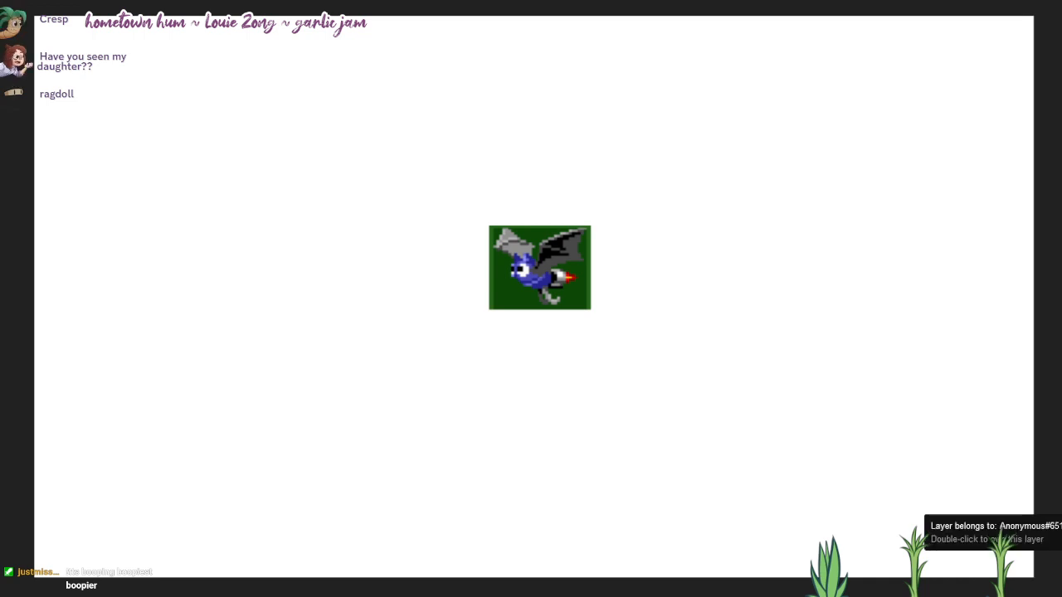
Step: Reduce the brush to a small size for sketching in the empty area beside the bat sprite
scroll(863, 322, up, 1)
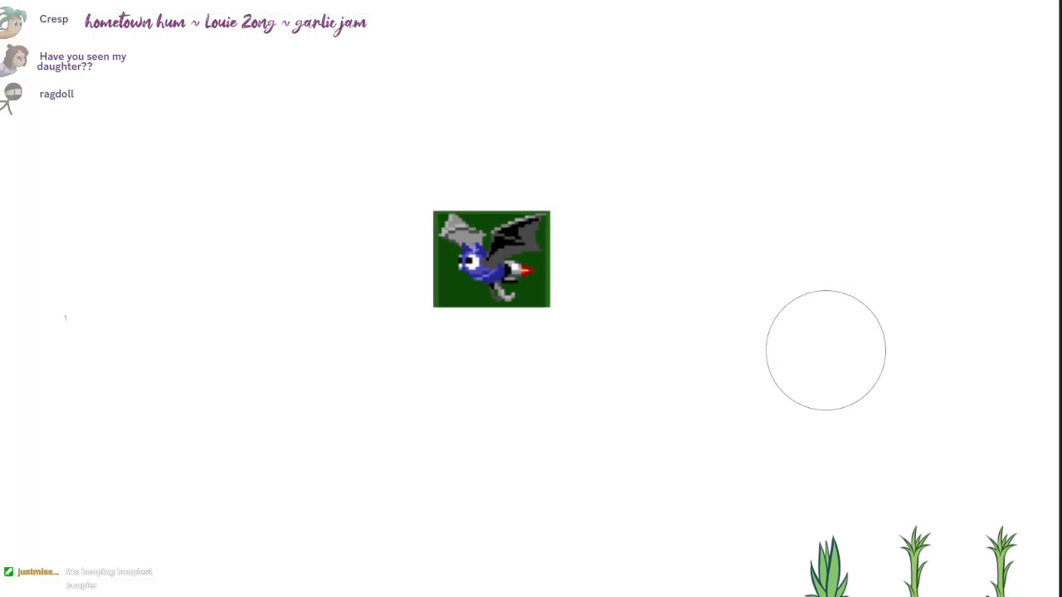
scroll(824, 351, up, 1)
mouse_move(738, 346)
mouse_down()
mouse_move(614, 287)
mouse_move(672, 284)
mouse_up()
scroll(625, 294, up, 1)
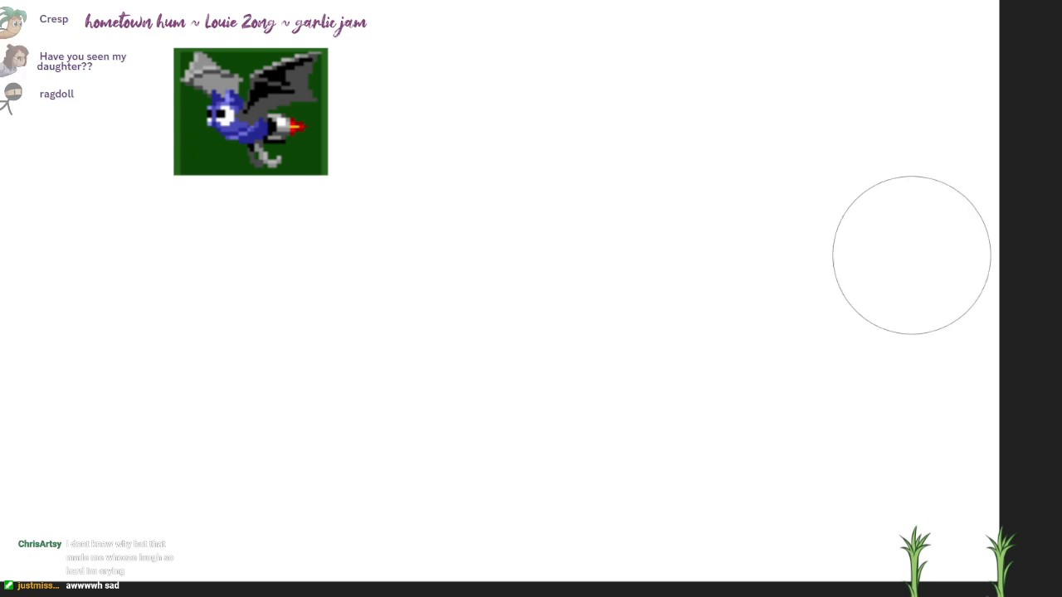
key([)
key([)
key([)
key([)
key([)
key([)
key([)
key([)
key([)
key([)
scroll(673, 286, right, 2)
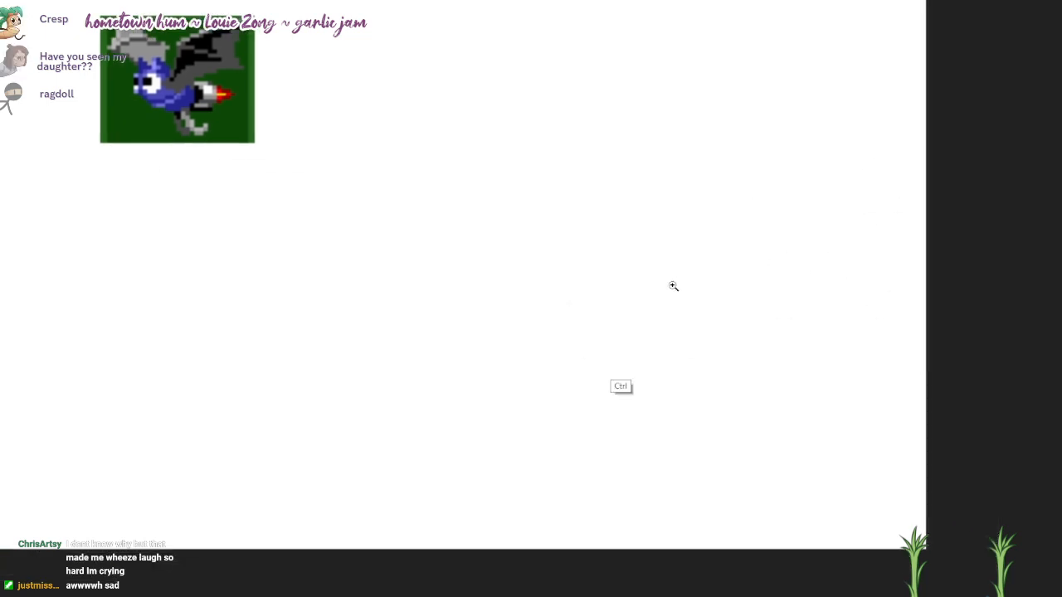
scroll(673, 285, up, 2)
scroll(672, 285, right, 1)
scroll(673, 286, left, 1)
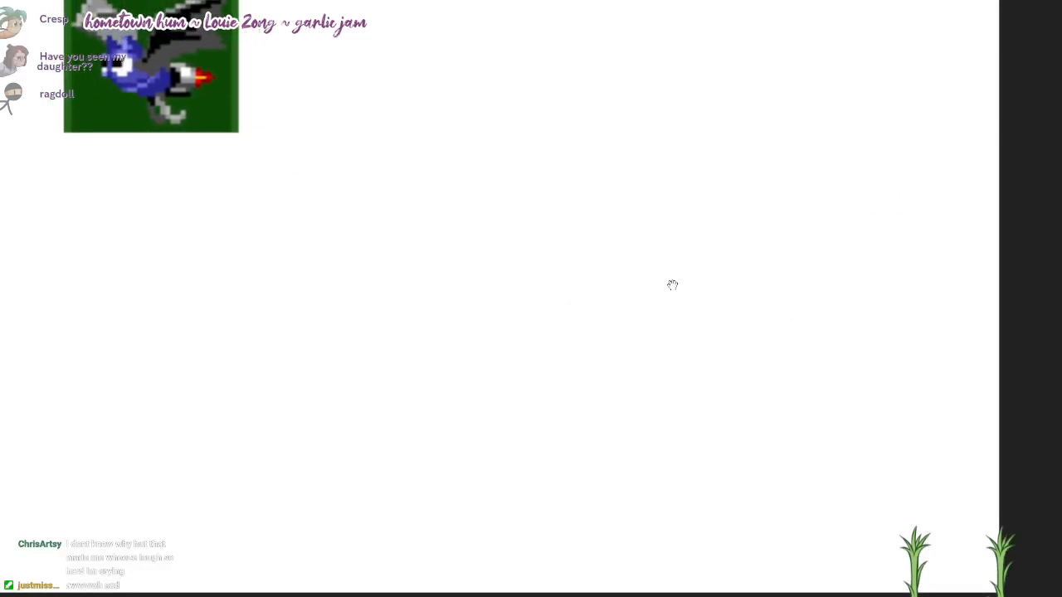
scroll(672, 285, left, 3)
scroll(672, 284, right, 1)
scroll(672, 284, up, 1)
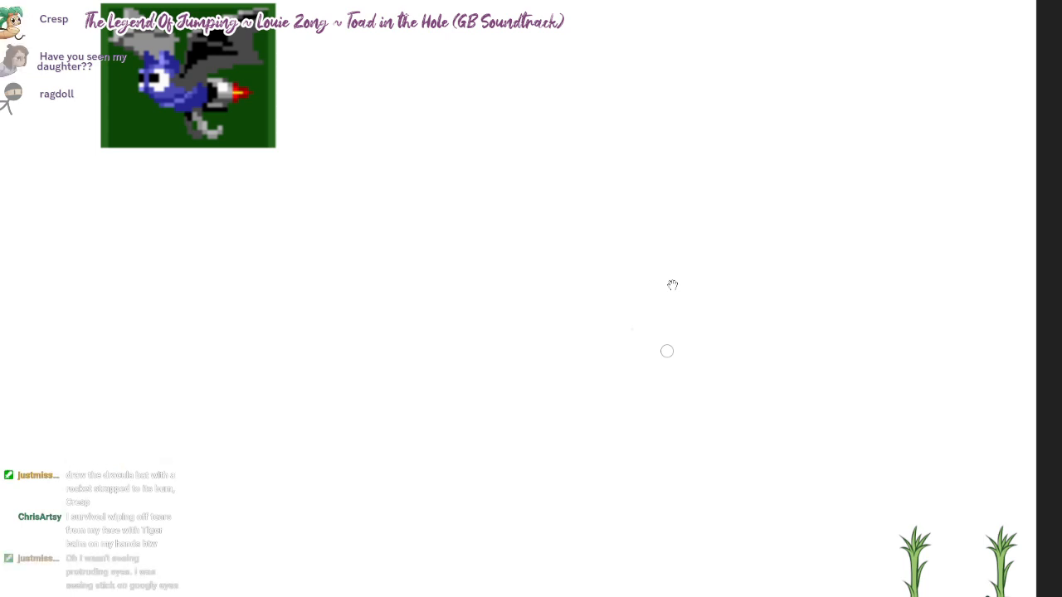
mouse_move(597, 410)
mouse_down()
mouse_move(694, 389)
mouse_move(604, 410)
mouse_move(464, 329)
mouse_move(511, 289)
mouse_up()
key(ctrl+z)
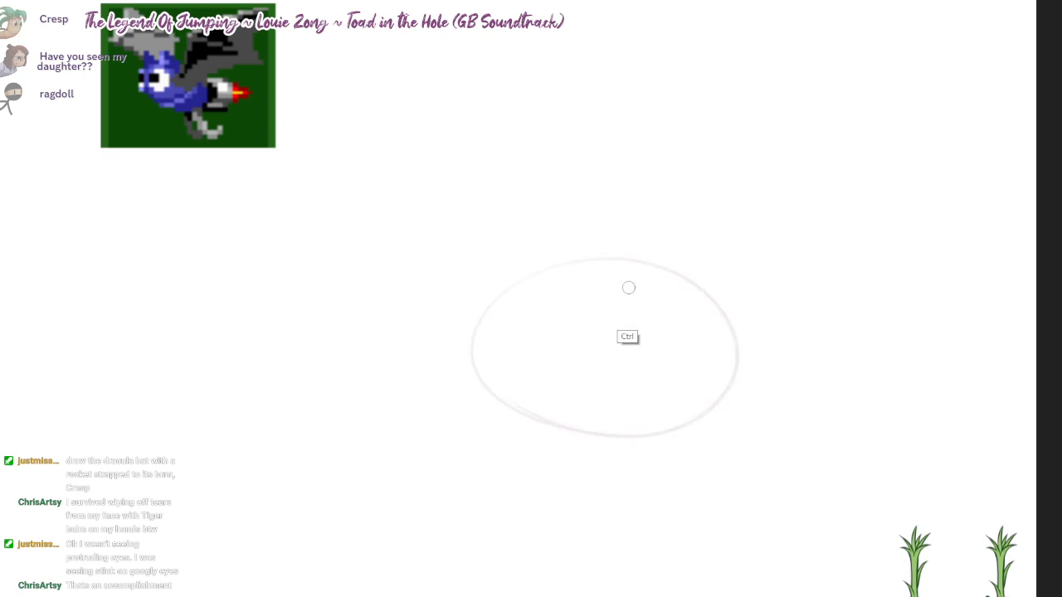
key(ctrl+z)
Step: Sketch the bat's rounded head facing right, with a wide lower jaw, a far cheek and a split muzzle
mouse_move(665, 266)
mouse_down()
mouse_move(464, 346)
mouse_move(731, 310)
mouse_move(720, 389)
mouse_move(710, 377)
mouse_up()
key(ctrl+z)
mouse_move(627, 391)
mouse_down()
mouse_move(686, 438)
mouse_move(712, 438)
mouse_up()
drag(768, 349, 759, 433)
key(ctrl+z)
drag(759, 324, 753, 429)
mouse_move(715, 385)
mouse_down()
mouse_move(716, 417)
mouse_move(702, 438)
mouse_up()
mouse_move(721, 389)
mouse_down()
mouse_move(755, 428)
mouse_move(731, 403)
mouse_up()
Step: Sketch two bulging oval eyes with pupils on the front of the bat's head
drag(667, 350, 698, 348)
mouse_move(670, 292)
mouse_down()
mouse_move(650, 347)
mouse_move(664, 263)
mouse_up()
drag(745, 341, 759, 328)
drag(752, 280, 764, 328)
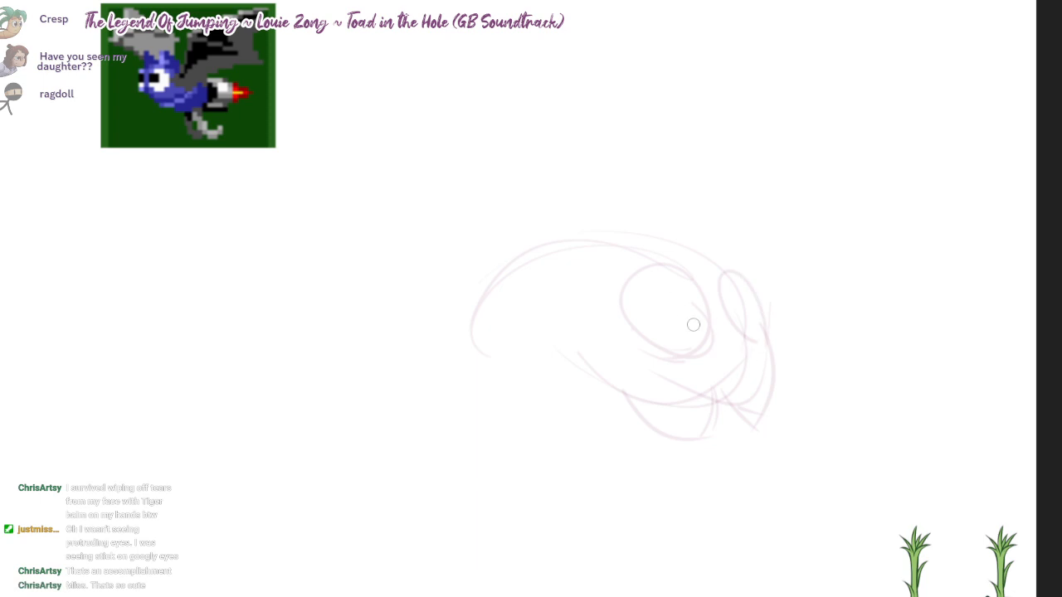
mouse_move(682, 325)
mouse_down()
mouse_move(688, 310)
mouse_move(710, 317)
mouse_up()
key(ctrl+z)
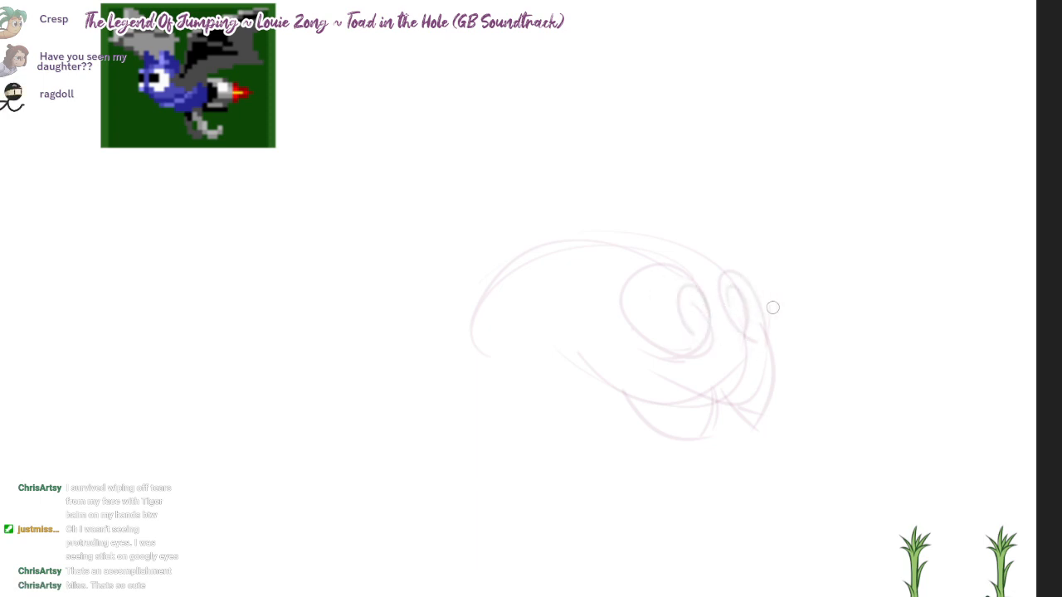
Step: Sketch a large scalloped near wing behind the head and a smaller far wing spreading out in front
drag(645, 298, 688, 282)
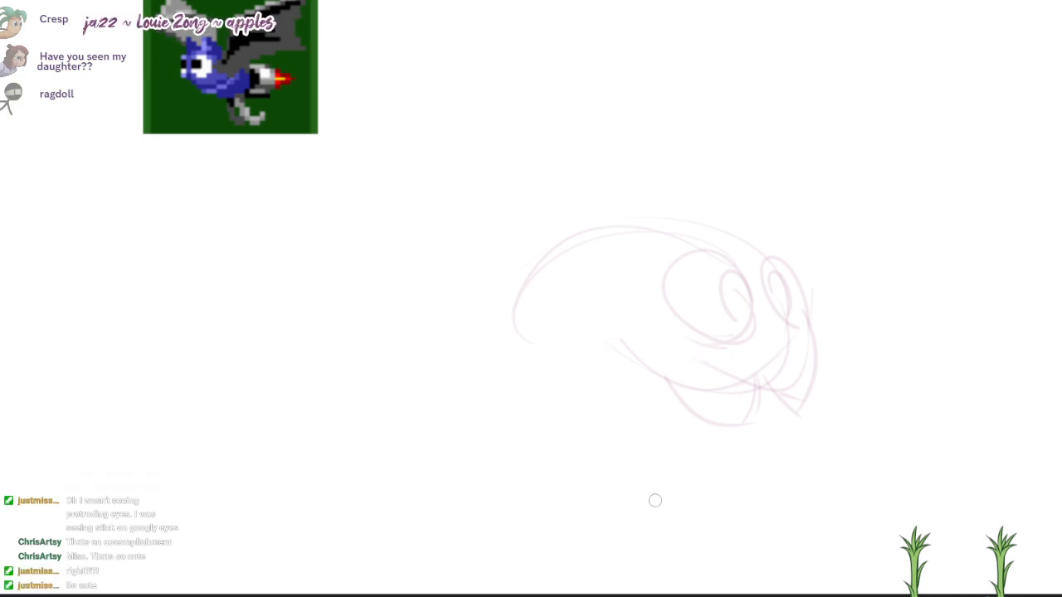
mouse_move(644, 322)
mouse_down()
mouse_move(648, 473)
mouse_move(303, 478)
mouse_up()
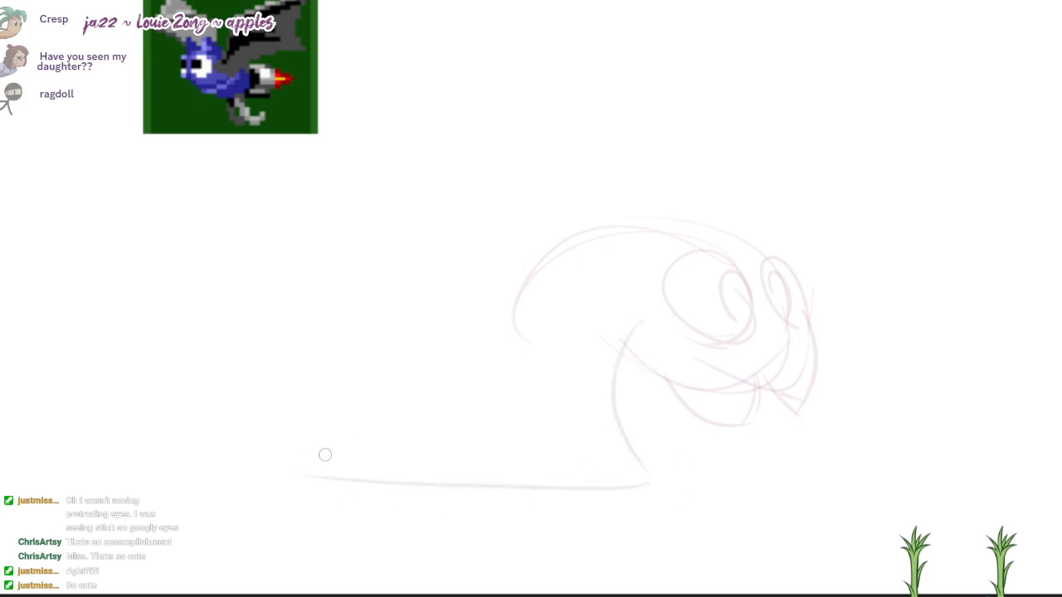
mouse_move(297, 463)
mouse_down()
mouse_move(428, 357)
mouse_move(455, 258)
mouse_move(655, 282)
mouse_move(645, 295)
mouse_up()
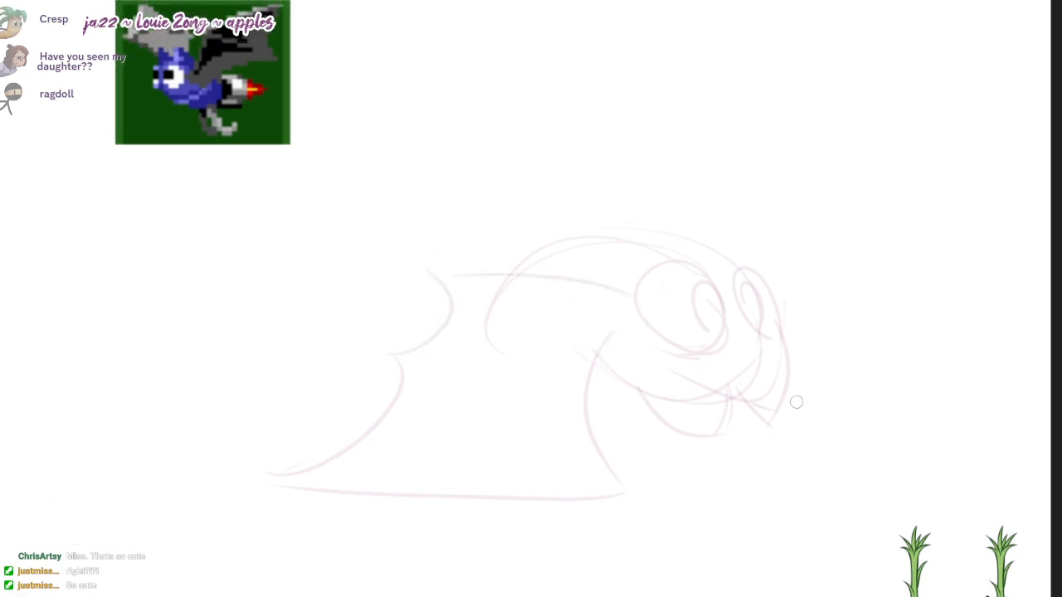
mouse_move(788, 347)
mouse_down()
mouse_move(948, 456)
mouse_move(717, 490)
mouse_up()
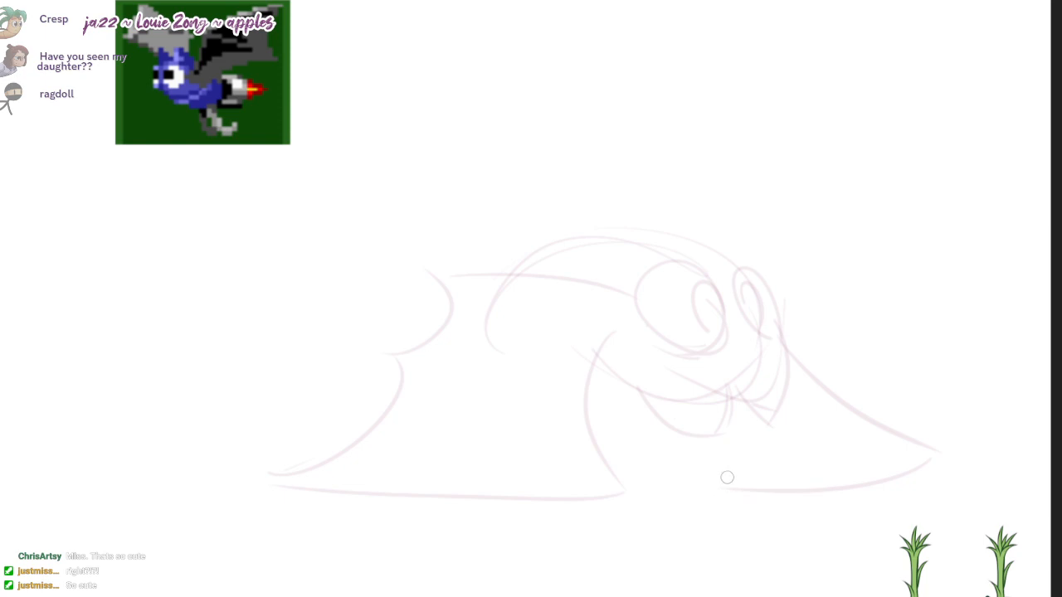
Step: Draw a broad arc over the bat's back from the far eye to the base of the near wing
mouse_move(721, 248)
mouse_down()
mouse_move(767, 304)
mouse_move(544, 291)
mouse_up()
key(ctrl+z)
drag(783, 317, 624, 265)
key(ctrl+z)
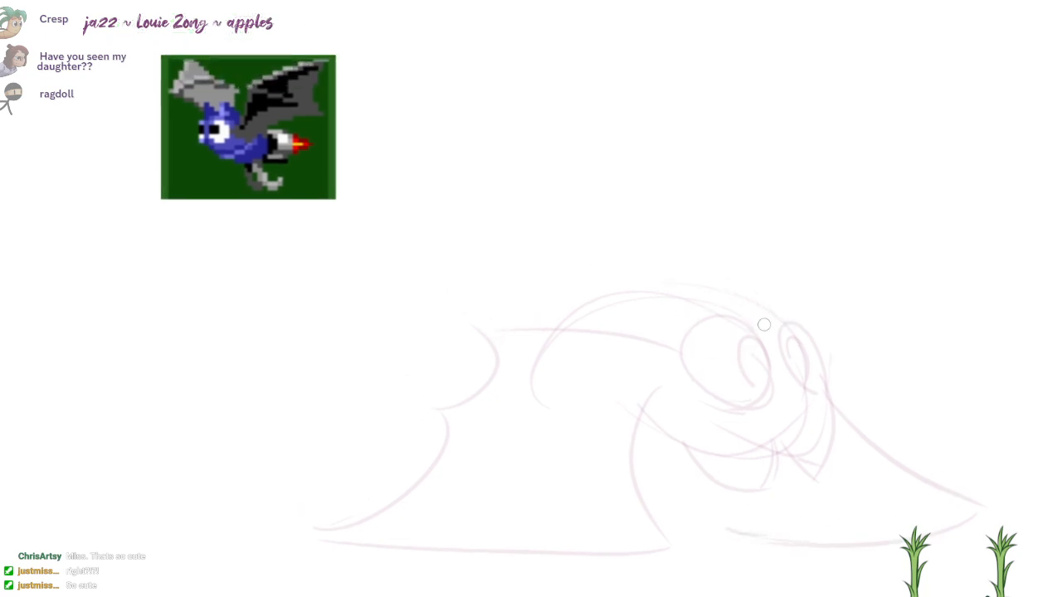
drag(771, 324, 520, 290)
key(ctrl+z)
drag(783, 323, 525, 294)
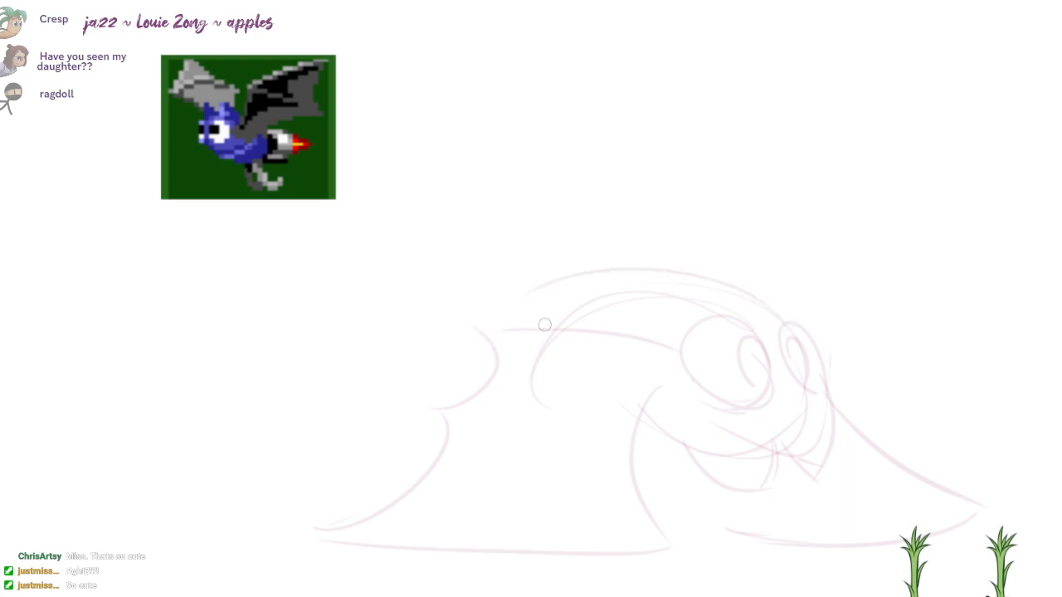
mouse_move(610, 263)
mouse_down()
mouse_move(764, 297)
mouse_move(551, 298)
mouse_up()
Step: Strengthen the bat's smiling lower jaw and the curve of its far cheek with darker strokes
drag(683, 444, 768, 481)
key(ctrl+z)
key(ctrl+z)
drag(778, 421, 655, 433)
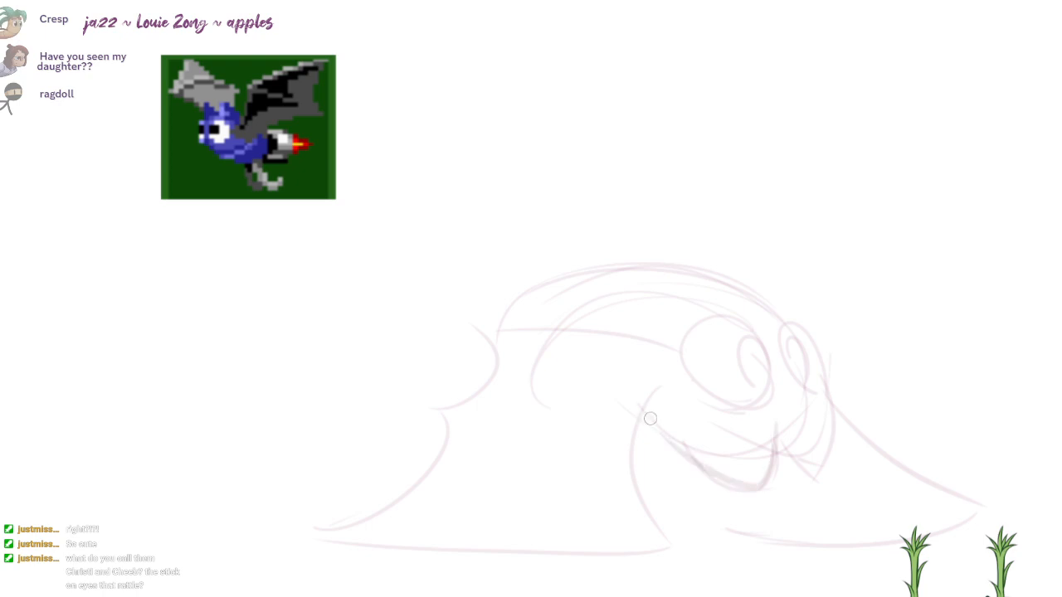
drag(827, 397, 801, 481)
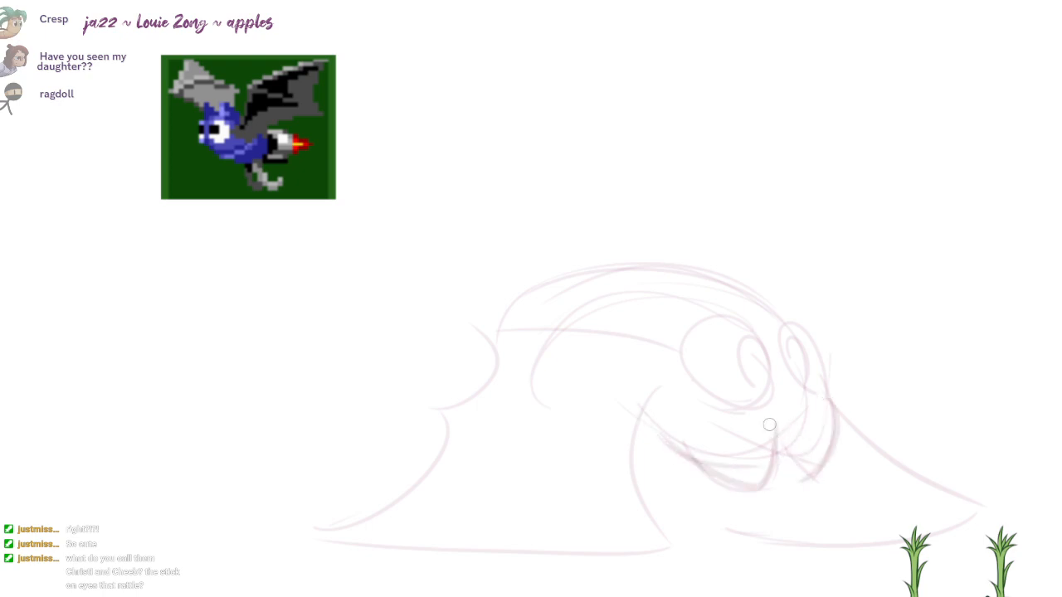
Step: Draw the pointed notch in the middle of the muzzle and erase the overlapping lines around it
drag(775, 430, 783, 480)
drag(781, 479, 707, 463)
key(e)
mouse_move(755, 429)
mouse_down()
mouse_move(769, 411)
mouse_move(776, 463)
mouse_move(790, 457)
mouse_up()
key(b)
Step: Shade in the pupils of both eyes
drag(743, 352, 752, 373)
drag(750, 345, 759, 356)
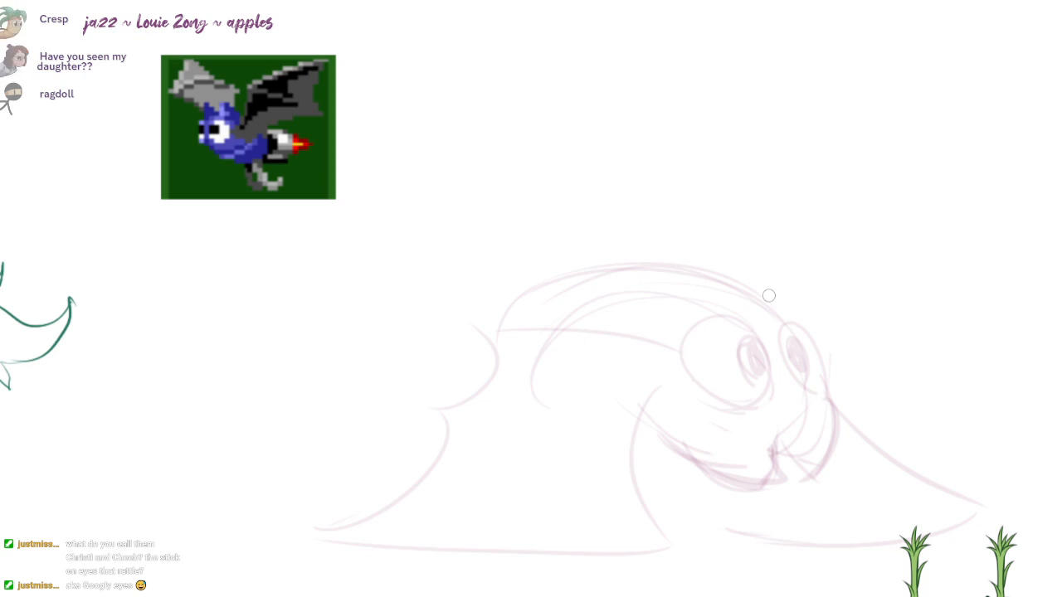
drag(785, 339, 801, 355)
Step: Sketch a tail rising from the bat's rear and curling into a spiral at its tip
drag(652, 279, 673, 284)
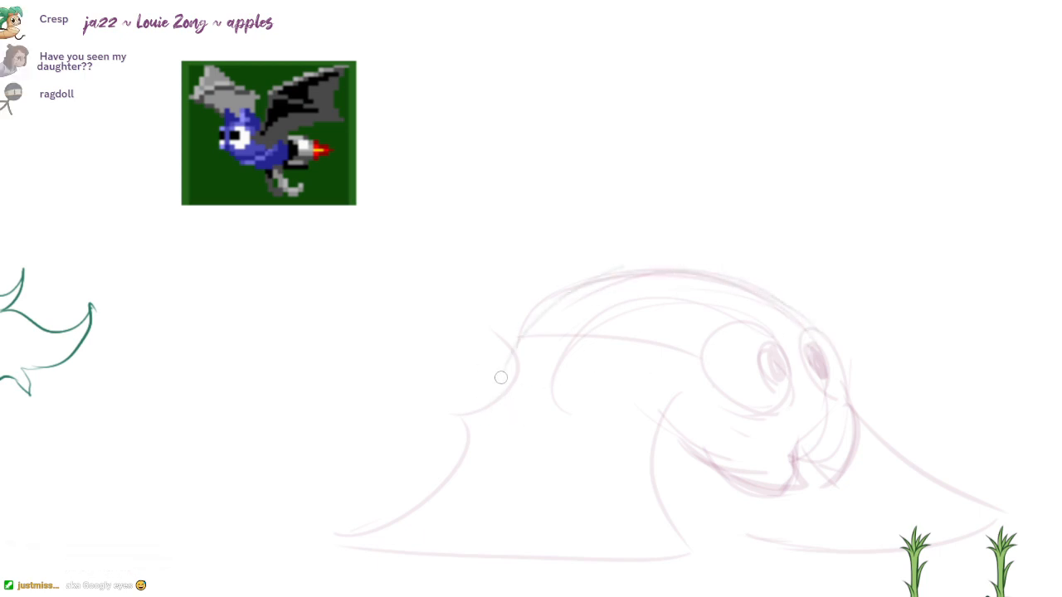
mouse_move(624, 299)
mouse_down()
mouse_move(673, 285)
mouse_move(668, 302)
mouse_up()
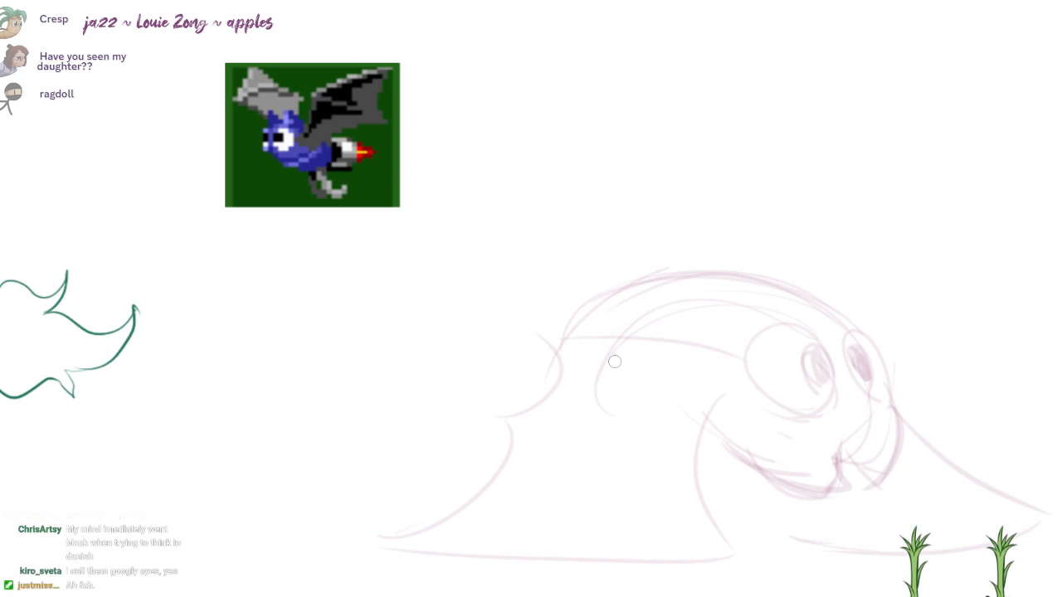
mouse_move(608, 291)
mouse_down()
mouse_move(505, 180)
mouse_move(496, 311)
mouse_up()
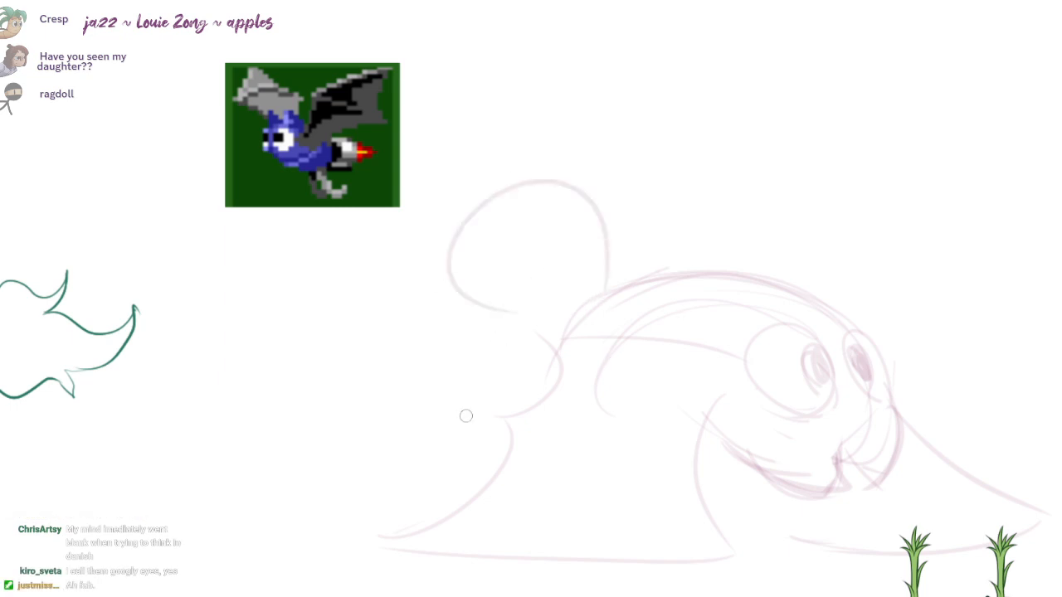
key(ctrl+z)
mouse_move(604, 295)
mouse_down()
mouse_move(485, 246)
mouse_move(483, 204)
mouse_move(556, 341)
mouse_up()
drag(714, 307, 672, 284)
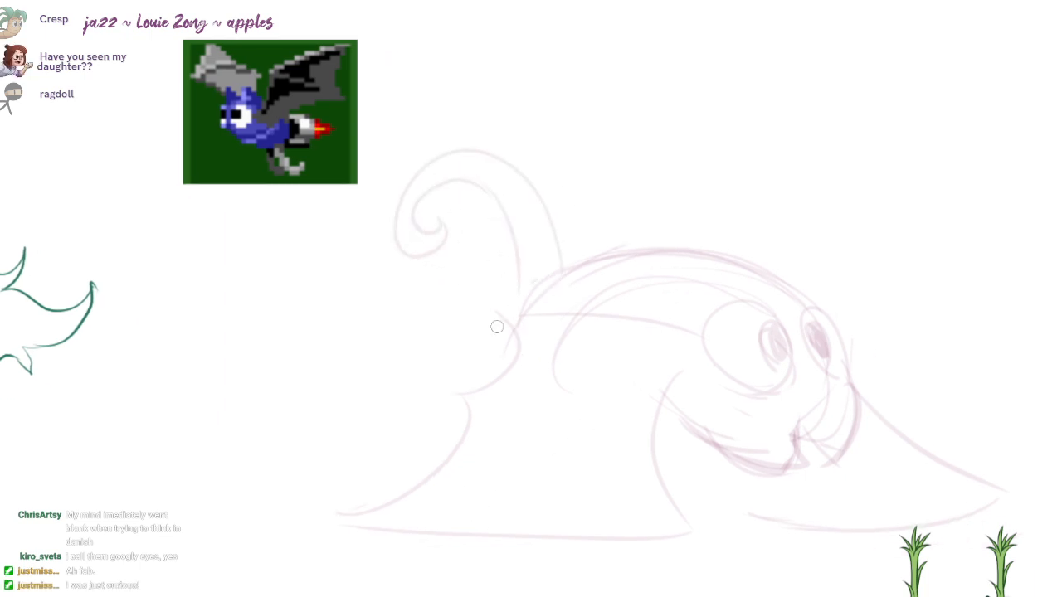
mouse_move(497, 327)
mouse_down()
mouse_move(508, 369)
mouse_move(531, 282)
mouse_move(668, 355)
mouse_up()
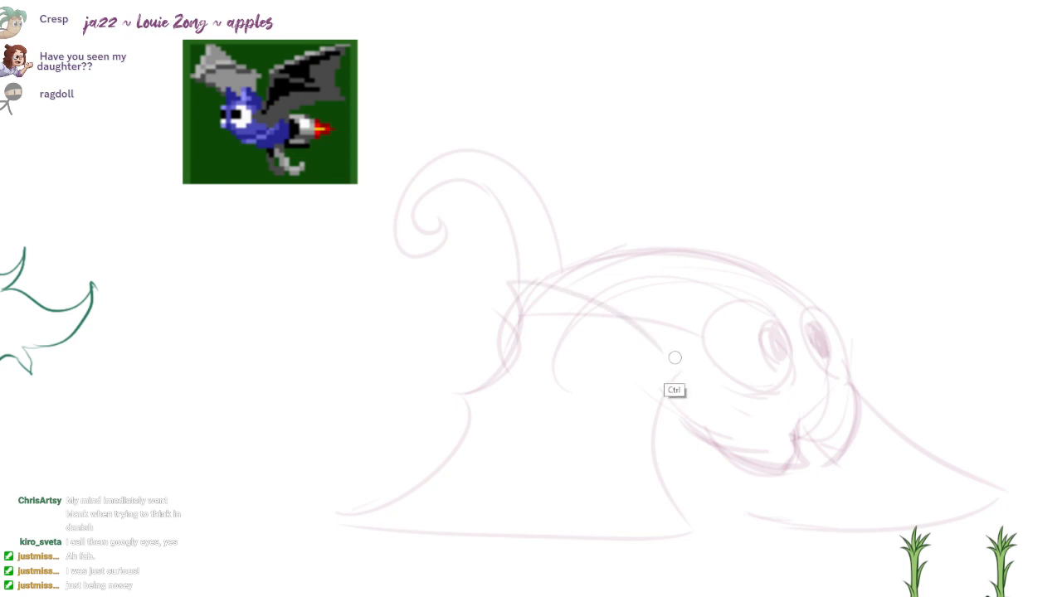
key(ctrl+z)
mouse_move(475, 400)
mouse_down()
mouse_move(672, 333)
mouse_move(459, 365)
mouse_move(428, 510)
mouse_up()
key(ctrl+z)
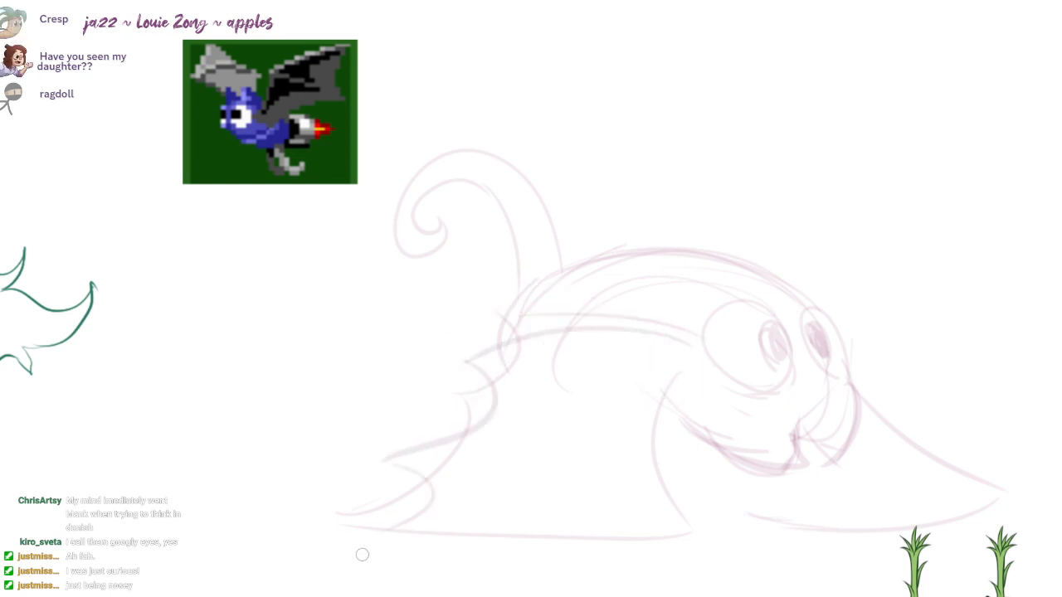
key(ctrl+z)
key(ctrl+z)
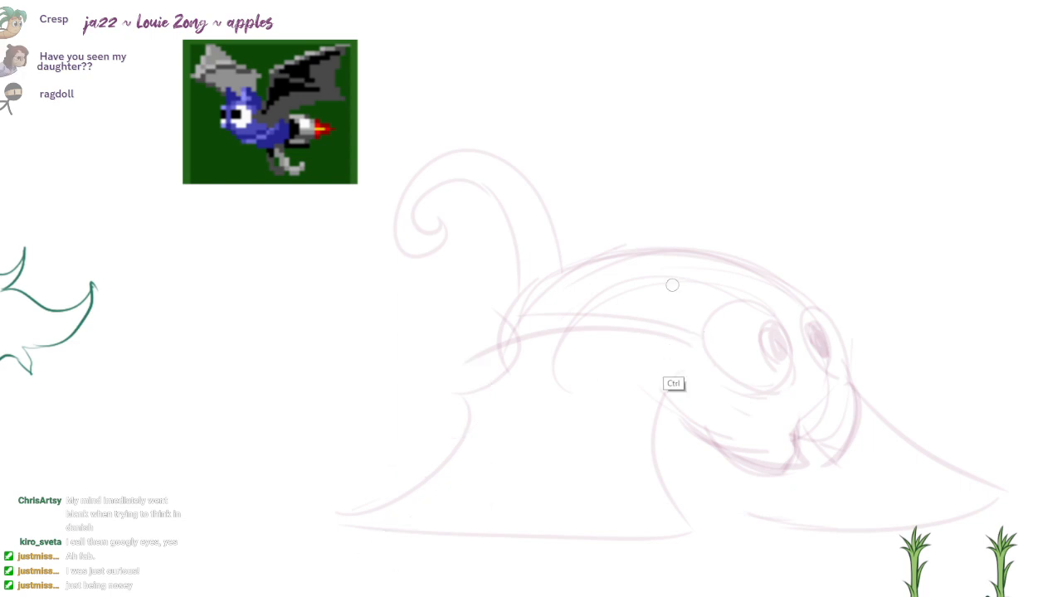
key(ctrl+z)
mouse_move(688, 373)
mouse_down()
mouse_move(640, 298)
mouse_move(491, 269)
mouse_up()
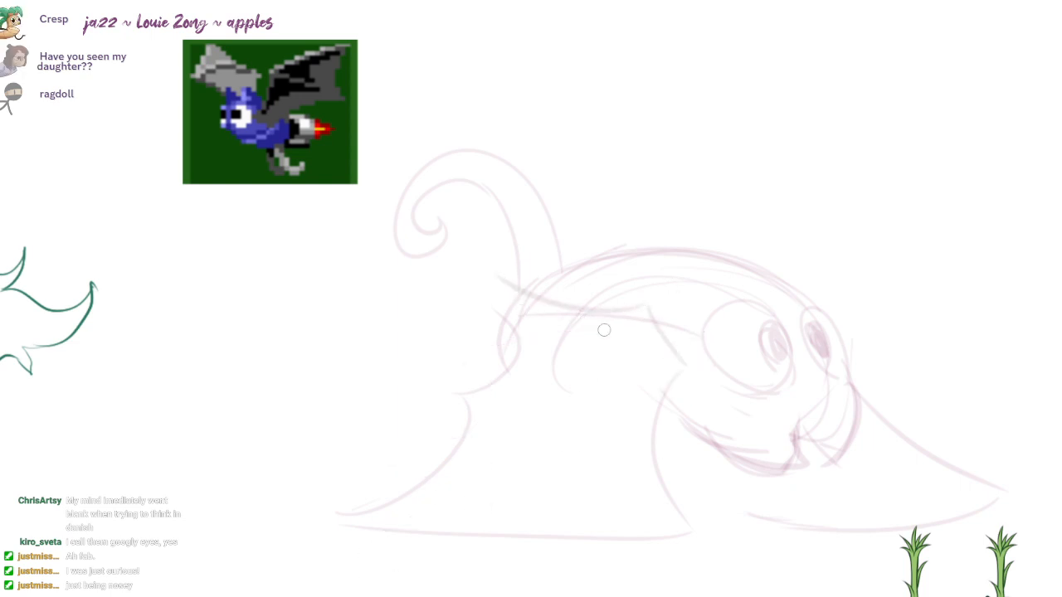
key(ctrl+z)
Step: Redraw the near wing with higher, deeper scalloped points and erase its old edges and the inner body curve
mouse_move(692, 350)
mouse_down()
mouse_move(629, 292)
mouse_move(502, 265)
mouse_move(382, 358)
mouse_up()
mouse_move(393, 370)
mouse_down()
mouse_move(372, 507)
mouse_move(338, 514)
mouse_up()
key(e)
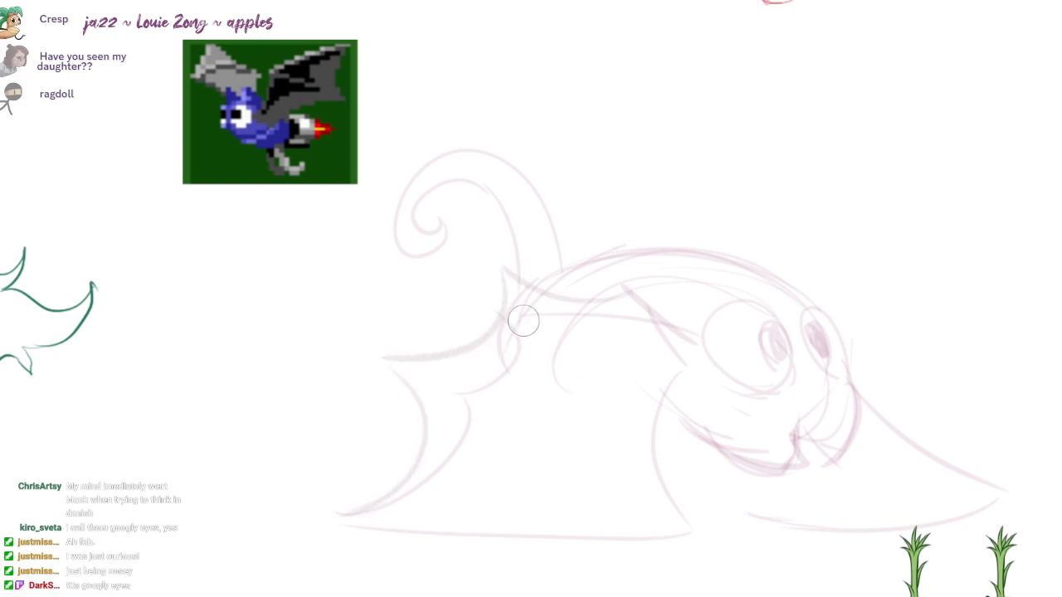
drag(524, 320, 442, 490)
drag(599, 303, 558, 373)
Step: Sketch a pointed fold curve inside the near wing and straight ribs running from its scallops toward the lower front edge
key(b)
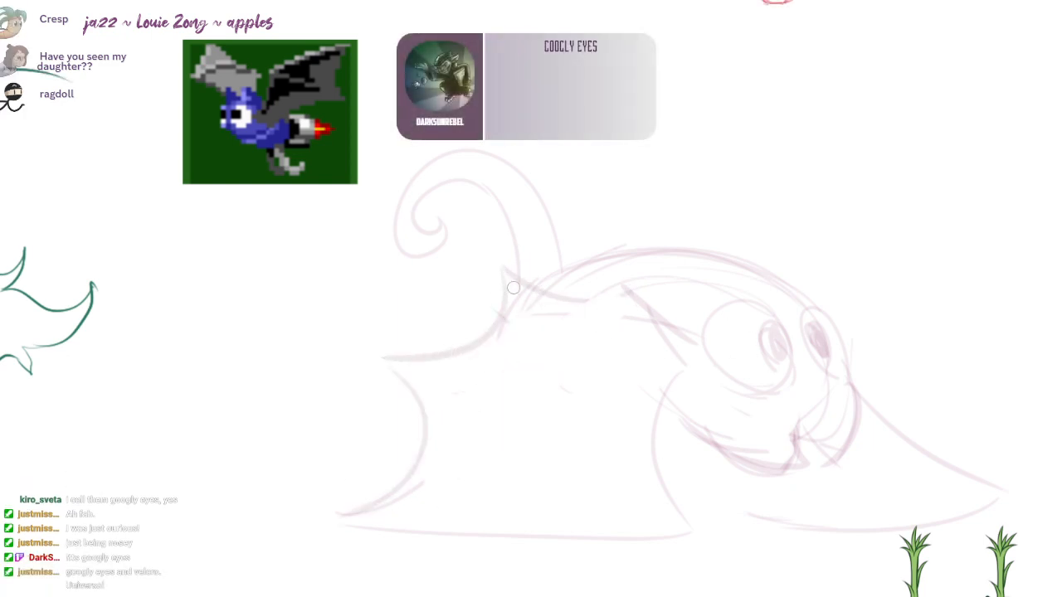
drag(514, 288, 441, 397)
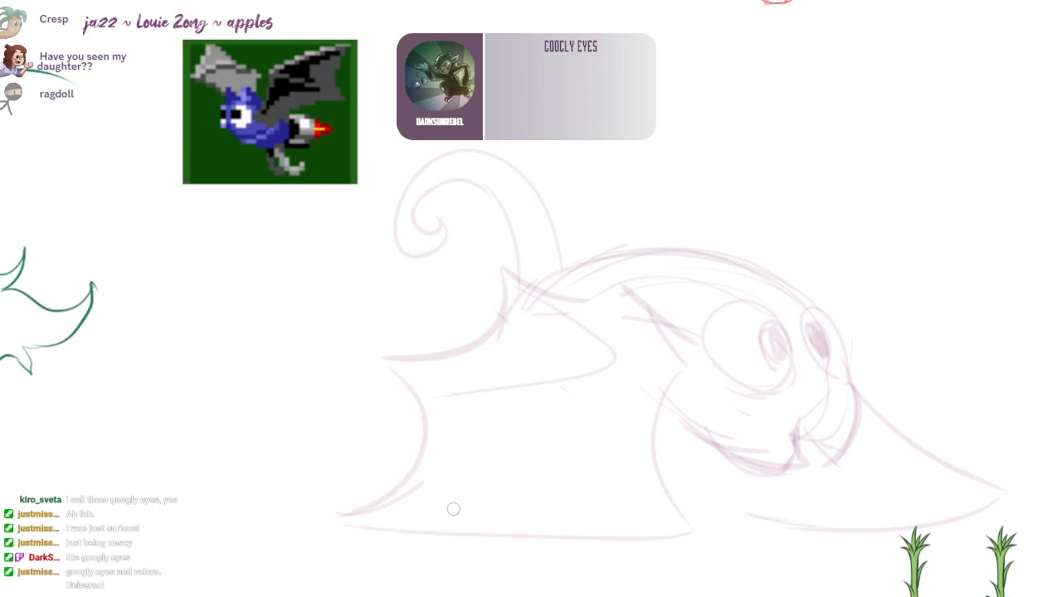
drag(427, 377, 655, 504)
drag(494, 429, 585, 476)
Step: Sketch the inner fold lines of the far wing along its lower edge, with a small curl beneath the muzzle
drag(944, 429, 898, 389)
mouse_move(811, 351)
mouse_down()
mouse_move(967, 479)
mouse_move(715, 473)
mouse_up()
key(ctrl+z)
mouse_move(953, 457)
mouse_down()
mouse_move(692, 480)
mouse_move(636, 417)
mouse_move(743, 461)
mouse_up()
key(ctrl+z)
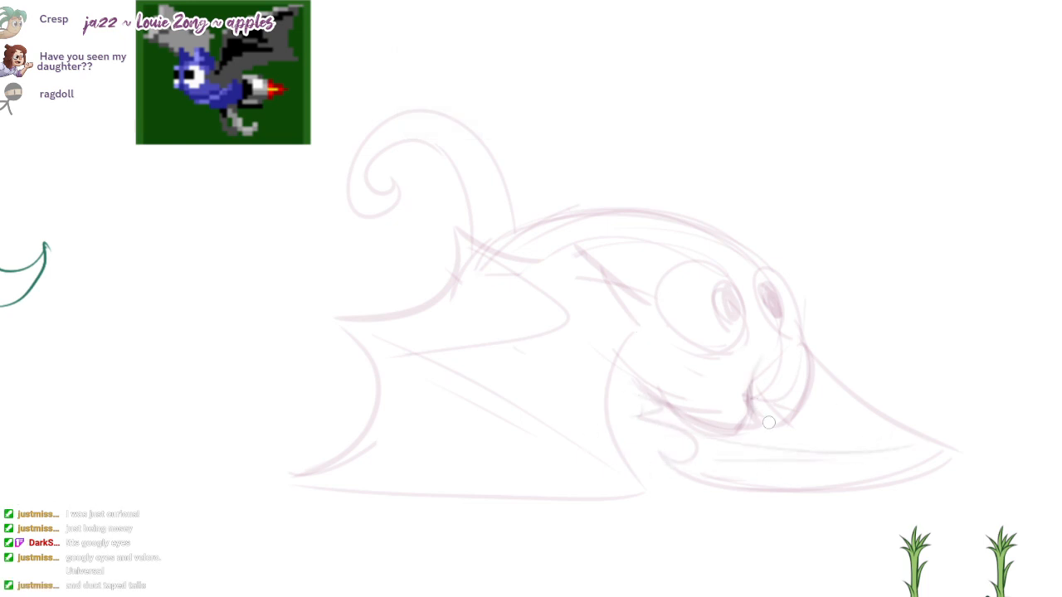
Step: Reinforce the muzzle and mouth lines, and redraw the back as one clean arc, erasing the doubled lines beneath it
mouse_move(799, 352)
mouse_down()
mouse_move(783, 409)
mouse_move(636, 385)
mouse_move(685, 399)
mouse_up()
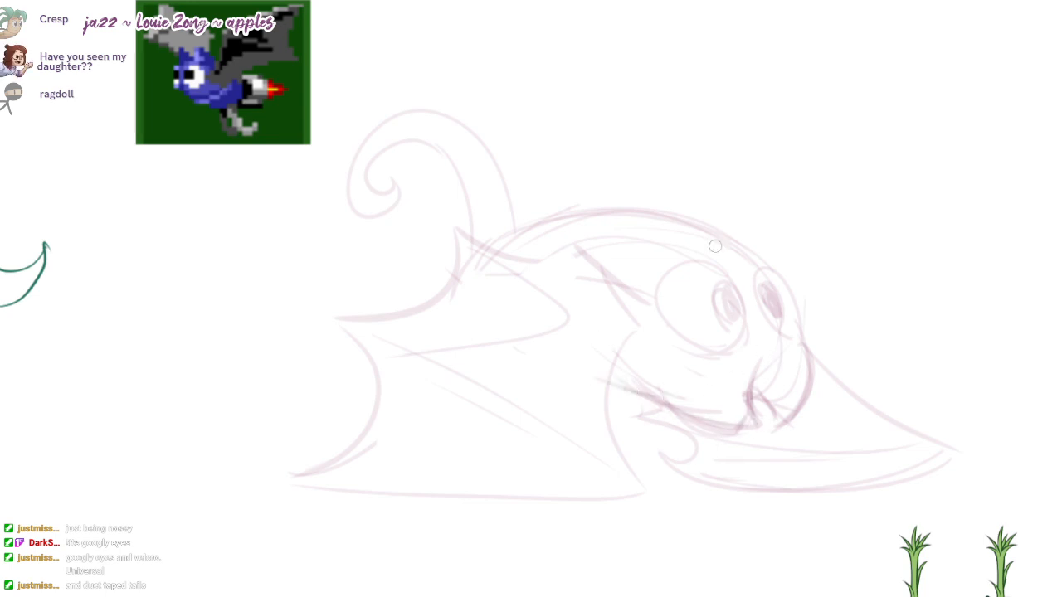
mouse_move(740, 243)
mouse_down()
mouse_move(498, 242)
mouse_move(716, 237)
mouse_up()
key(ctrl+z)
key(ctrl+z)
drag(761, 262, 487, 262)
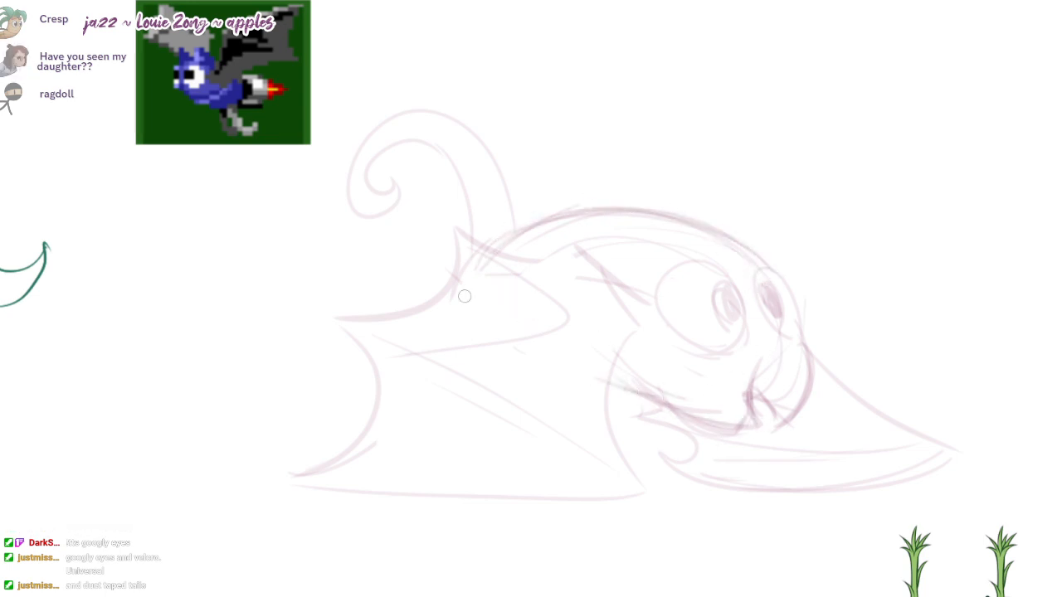
drag(730, 249, 482, 268)
Step: Redraw the outer curve of the tail as a wider sweep around the curl
key(ctrl+z)
drag(751, 256, 502, 257)
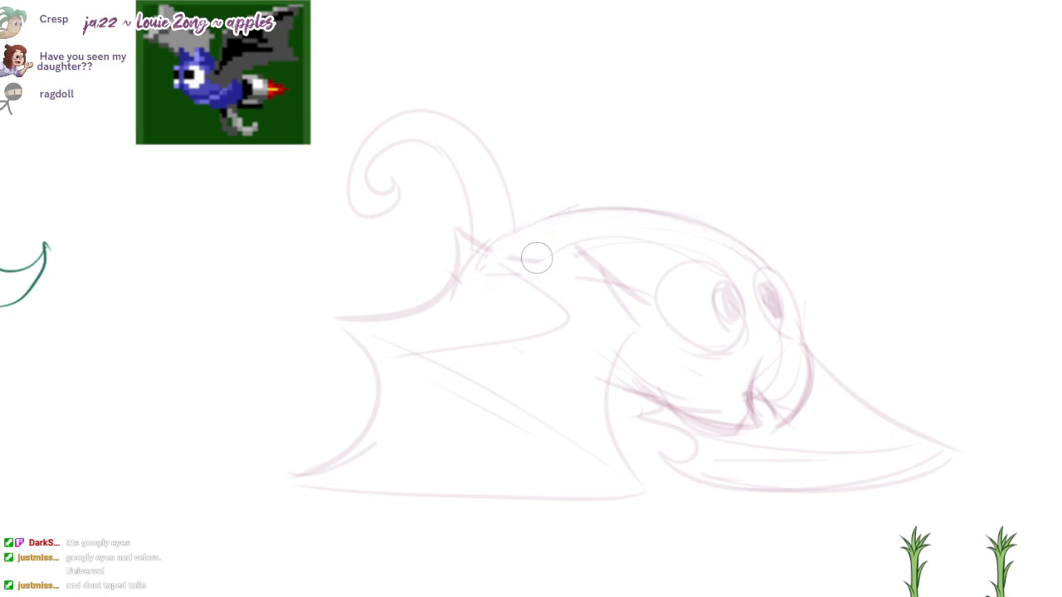
mouse_move(745, 264)
mouse_down()
mouse_move(687, 245)
mouse_move(673, 284)
mouse_up()
key(b)
drag(542, 280, 408, 271)
key(ctrl+z)
mouse_move(552, 277)
mouse_down()
mouse_move(447, 277)
mouse_move(422, 165)
mouse_move(370, 286)
mouse_up()
key(ctrl+z)
key(ctrl+z)
mouse_move(360, 240)
mouse_down()
mouse_move(368, 267)
mouse_move(425, 233)
mouse_move(385, 184)
mouse_move(471, 185)
mouse_move(420, 242)
mouse_up()
Step: Erase the old lines inside the tail's curl and redraw its inner curve
key(e)
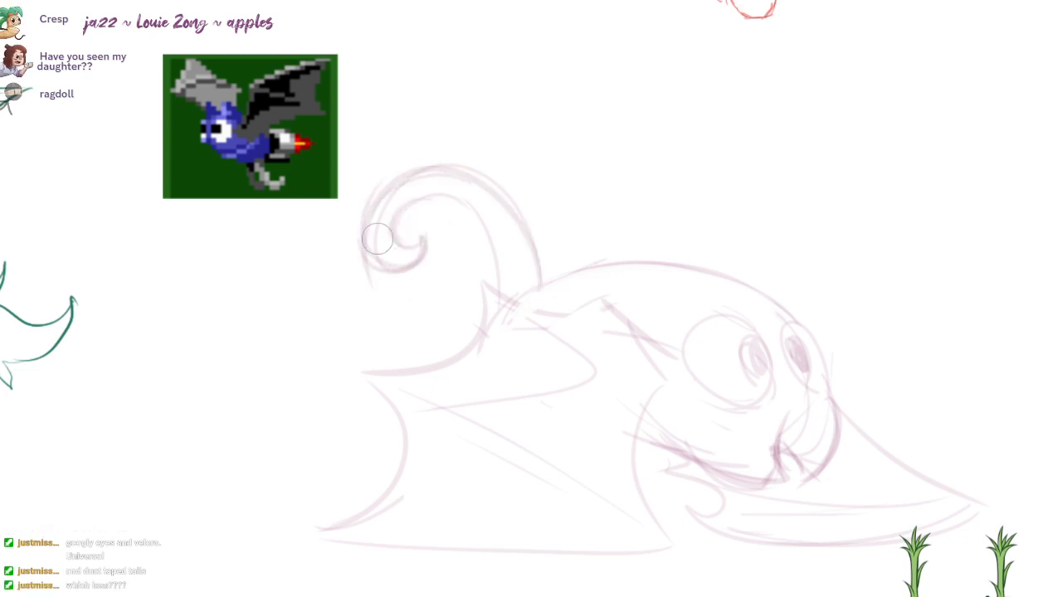
drag(385, 300, 379, 268)
drag(422, 204, 401, 233)
key(b)
drag(471, 207, 389, 253)
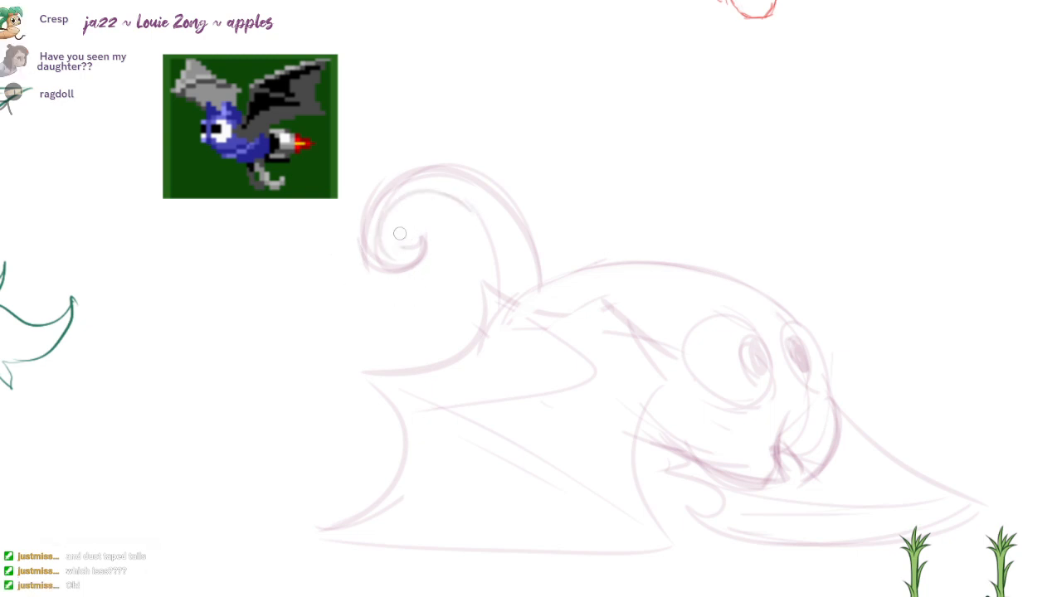
key(ctrl+z)
mouse_move(441, 194)
mouse_down()
mouse_move(408, 247)
mouse_move(498, 236)
mouse_up()
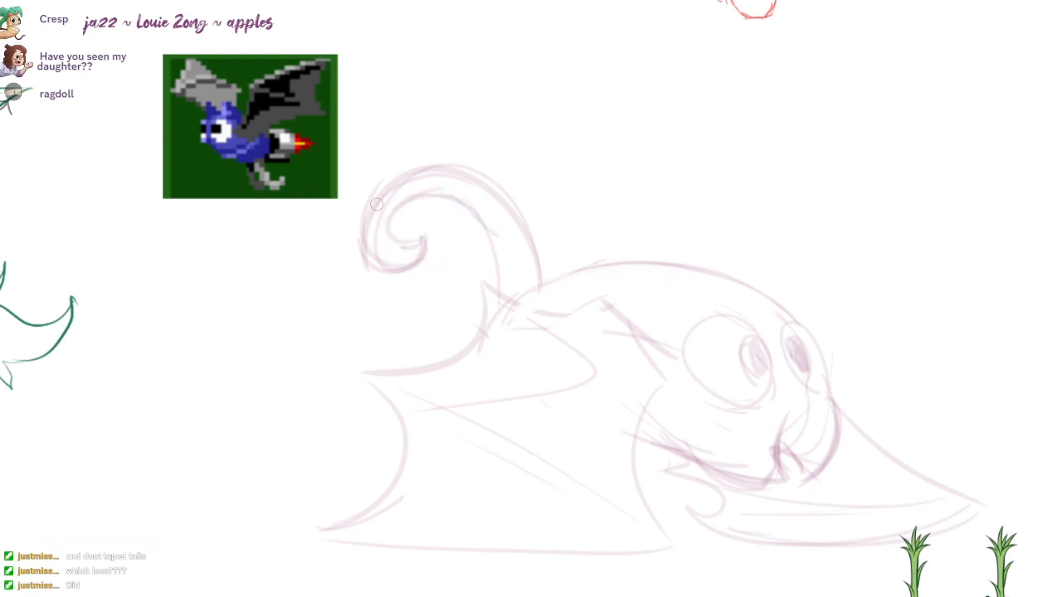
Step: Select the whole bat sketch with a freehand outline and move it down and to the right
drag(422, 423, 439, 398)
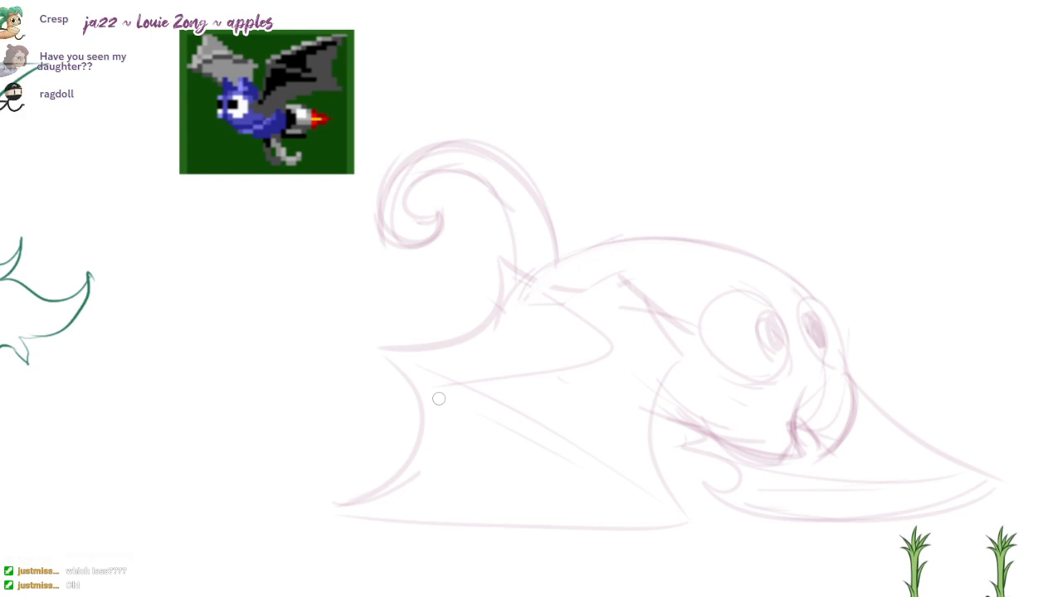
drag(780, 310, 672, 285)
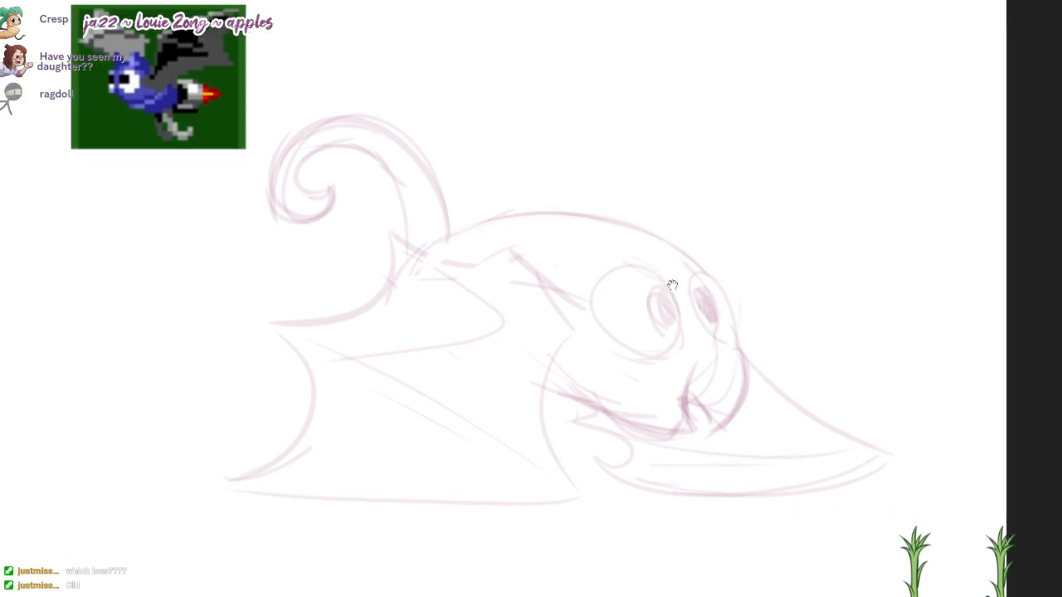
mouse_move(896, 315)
mouse_down()
mouse_move(903, 374)
mouse_move(185, 180)
mouse_move(730, 149)
mouse_up()
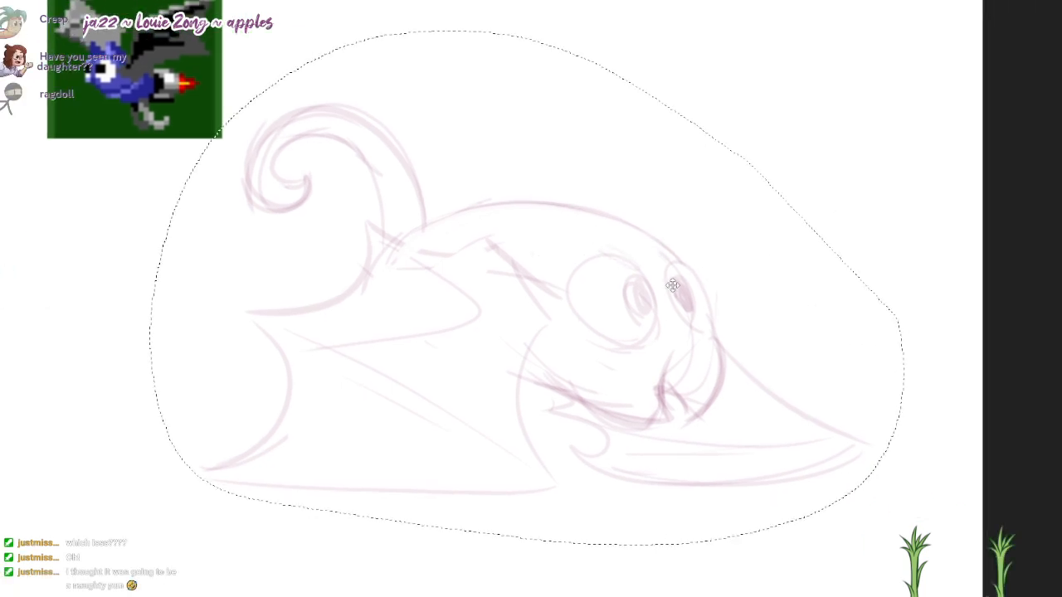
mouse_move(673, 285)
mouse_down()
mouse_move(731, 338)
mouse_move(731, 353)
mouse_up()
Step: Sketch a large circle in the free space above the bat's back
mouse_move(715, 150)
mouse_down()
mouse_move(722, 135)
mouse_move(588, 48)
mouse_move(563, 82)
mouse_up()
mouse_move(659, 188)
mouse_down()
mouse_move(704, 177)
mouse_move(663, 26)
mouse_up()
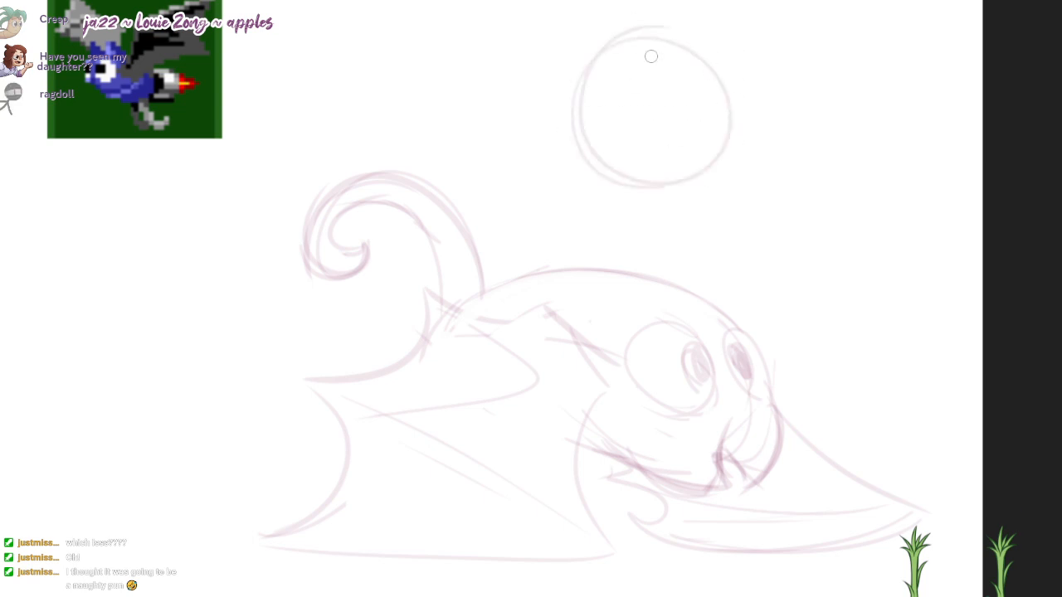
scroll(672, 286, up, 1)
mouse_move(676, 118)
mouse_down()
mouse_move(598, 116)
mouse_move(498, 140)
mouse_move(481, 159)
mouse_up()
drag(529, 185, 504, 179)
key(ctrl+z)
key(ctrl+z)
Step: Sketch wavy flame tongues trailing backward from the circle, with pointed tips
key(ctrl+z)
drag(695, 99, 456, 147)
drag(464, 150, 516, 164)
mouse_move(519, 171)
mouse_down()
mouse_move(472, 171)
mouse_move(523, 191)
mouse_up()
mouse_move(522, 191)
mouse_down()
mouse_move(404, 165)
mouse_move(490, 205)
mouse_up()
mouse_move(494, 206)
mouse_down()
mouse_move(619, 252)
mouse_move(622, 262)
mouse_move(602, 235)
mouse_move(555, 246)
mouse_up()
key(ctrl+z)
mouse_move(566, 251)
mouse_down()
mouse_move(658, 256)
mouse_move(698, 243)
mouse_up()
Step: Erase the upper flame line and redraw it as separate tongues, including a long pointed middle one
key(e)
mouse_move(687, 102)
mouse_down()
mouse_move(512, 143)
mouse_move(590, 111)
mouse_move(567, 110)
mouse_up()
key(b)
mouse_move(561, 119)
mouse_down()
mouse_move(590, 127)
mouse_move(485, 148)
mouse_up()
drag(555, 148, 434, 155)
mouse_move(448, 159)
mouse_down()
mouse_move(510, 178)
mouse_move(497, 187)
mouse_up()
key(e)
key(b)
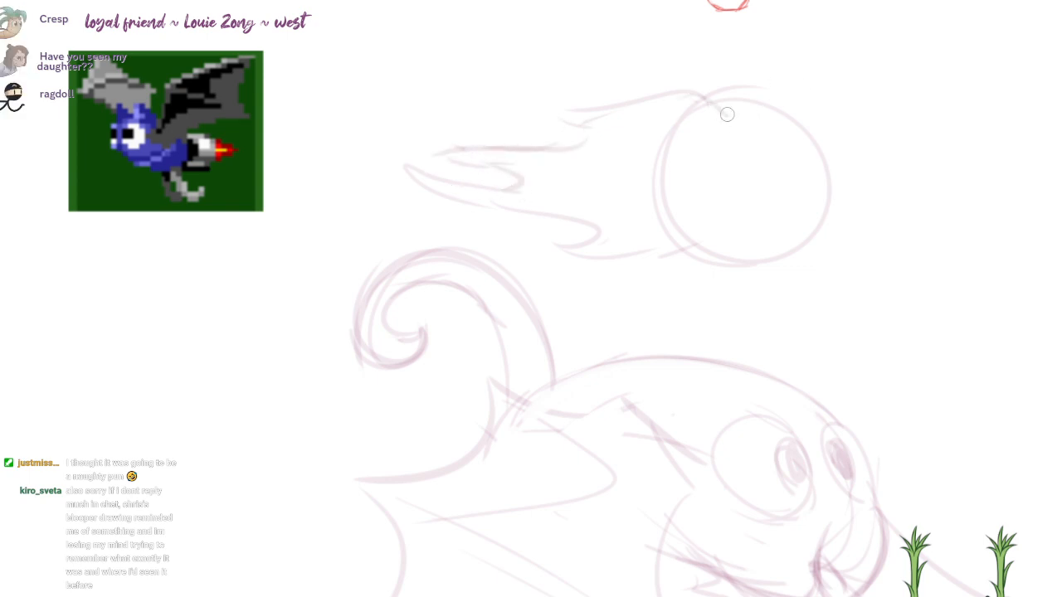
Step: Sketch a flat bar beneath the circle and curved bands along its rear rim beside the flames
drag(689, 291, 671, 285)
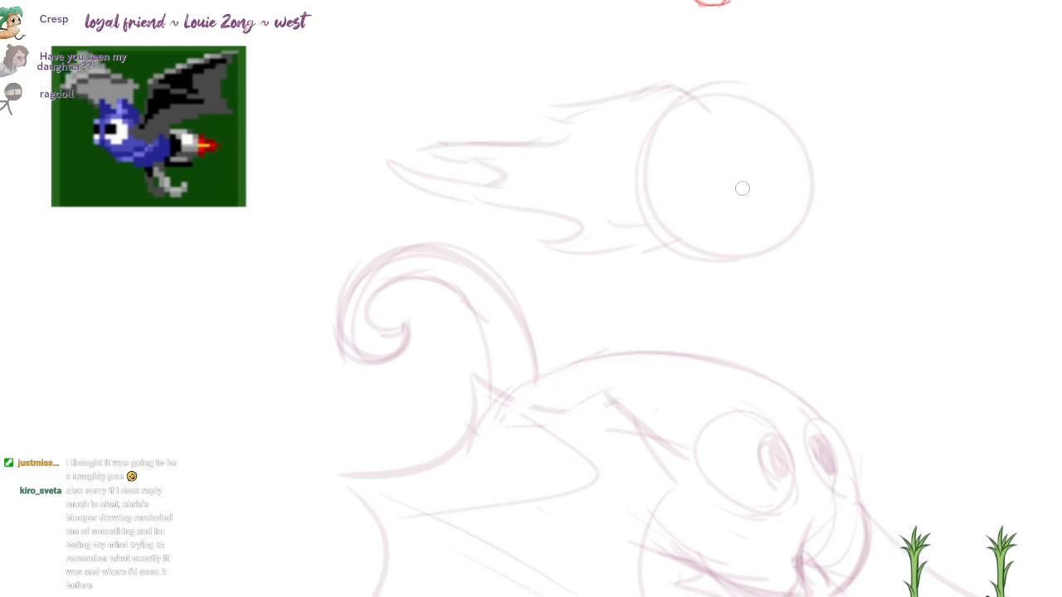
drag(734, 274, 720, 260)
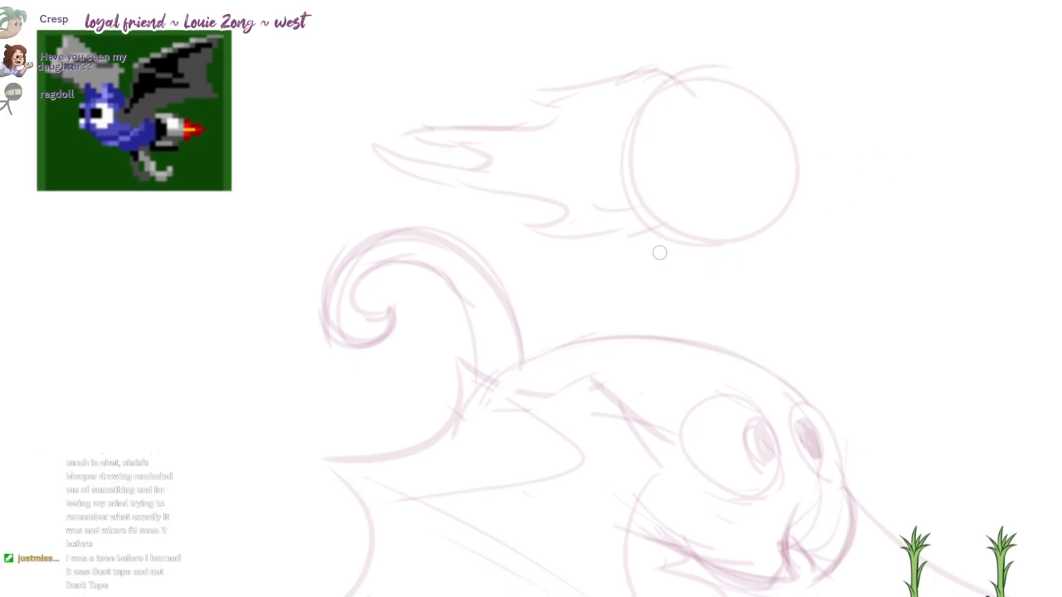
drag(738, 233, 597, 247)
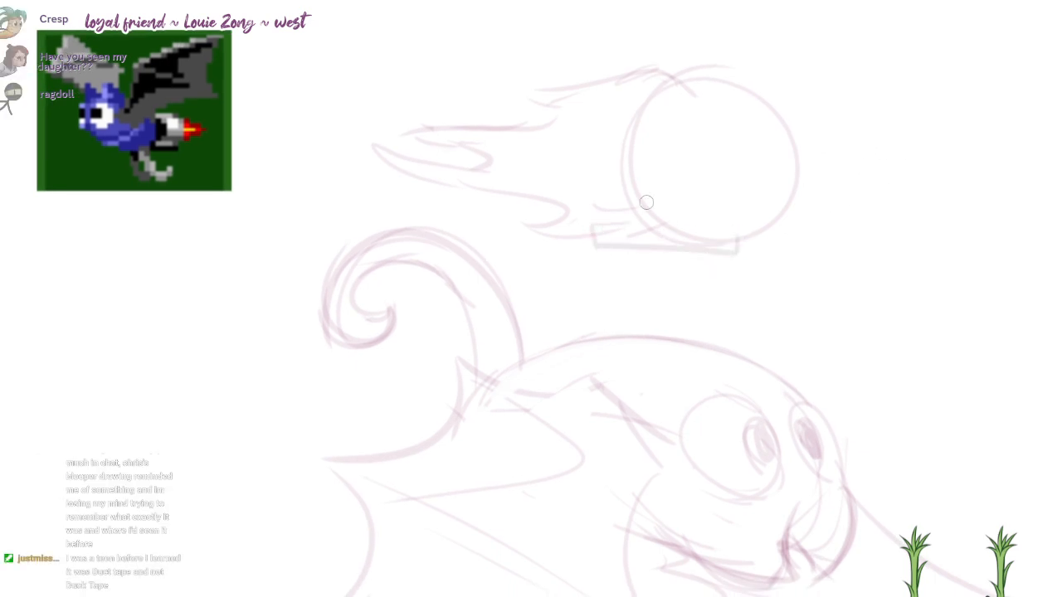
mouse_move(647, 84)
mouse_down()
mouse_move(602, 194)
mouse_move(636, 224)
mouse_up()
mouse_move(627, 98)
mouse_down()
mouse_move(618, 218)
mouse_move(634, 226)
mouse_up()
Step: Turn the circle into an eyeball by sketching an oval iris at its front with a filled pupil
mouse_move(661, 92)
mouse_down()
mouse_move(632, 183)
mouse_move(667, 228)
mouse_move(785, 100)
mouse_move(789, 200)
mouse_up()
drag(764, 84, 775, 225)
key(ctrl+z)
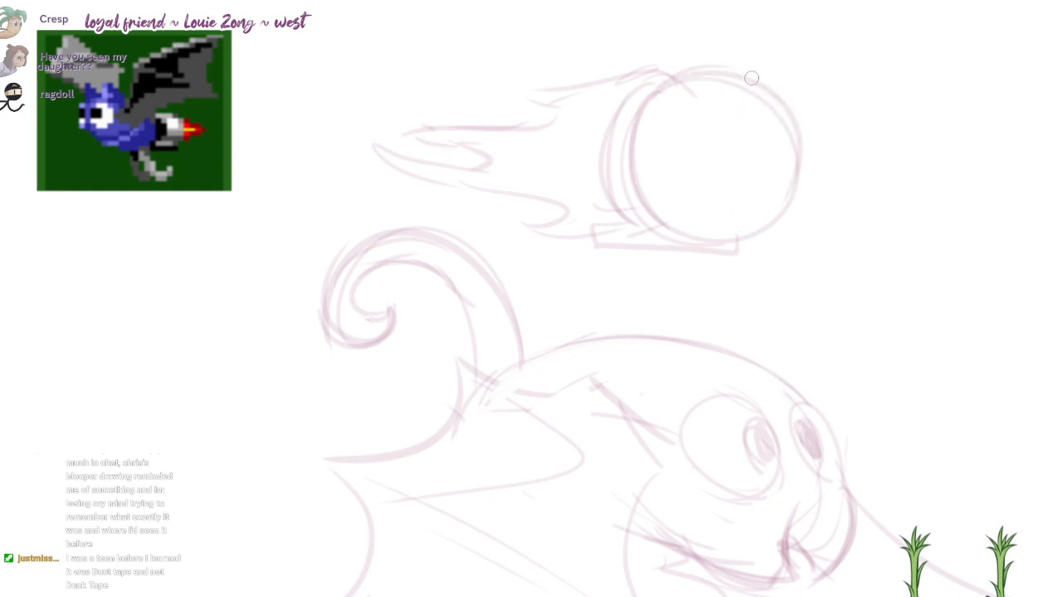
drag(751, 78, 756, 221)
key(ctrl+z)
mouse_move(785, 142)
mouse_down()
mouse_move(773, 110)
mouse_move(749, 138)
mouse_move(756, 176)
mouse_up()
key(ctrl+z)
mouse_move(767, 125)
mouse_down()
mouse_move(769, 182)
mouse_move(758, 142)
mouse_move(766, 149)
mouse_up()
drag(684, 246, 731, 213)
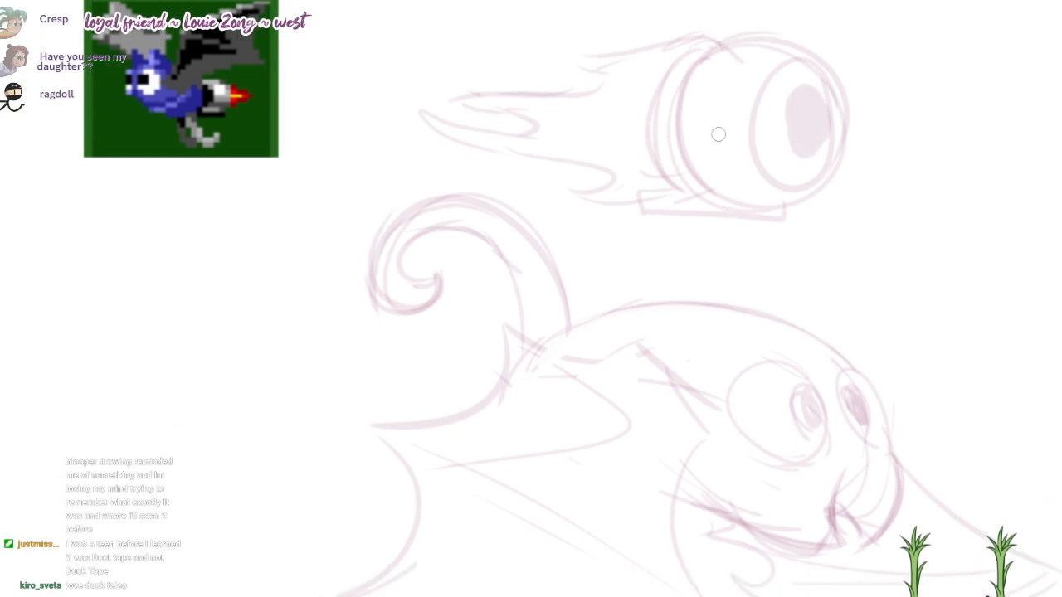
Step: Separate the flames from the eyeball's upper edge and reshape the bar beneath it into a tapered, rounded base
key(e)
mouse_move(682, 44)
mouse_down()
mouse_move(607, 50)
mouse_move(677, 36)
mouse_up()
key(b)
mouse_move(663, 188)
mouse_down()
mouse_move(579, 196)
mouse_move(610, 201)
mouse_up()
drag(704, 206, 795, 213)
key(e)
mouse_move(701, 208)
mouse_down()
mouse_move(818, 202)
mouse_move(771, 218)
mouse_move(763, 200)
mouse_up()
key(b)
key(e)
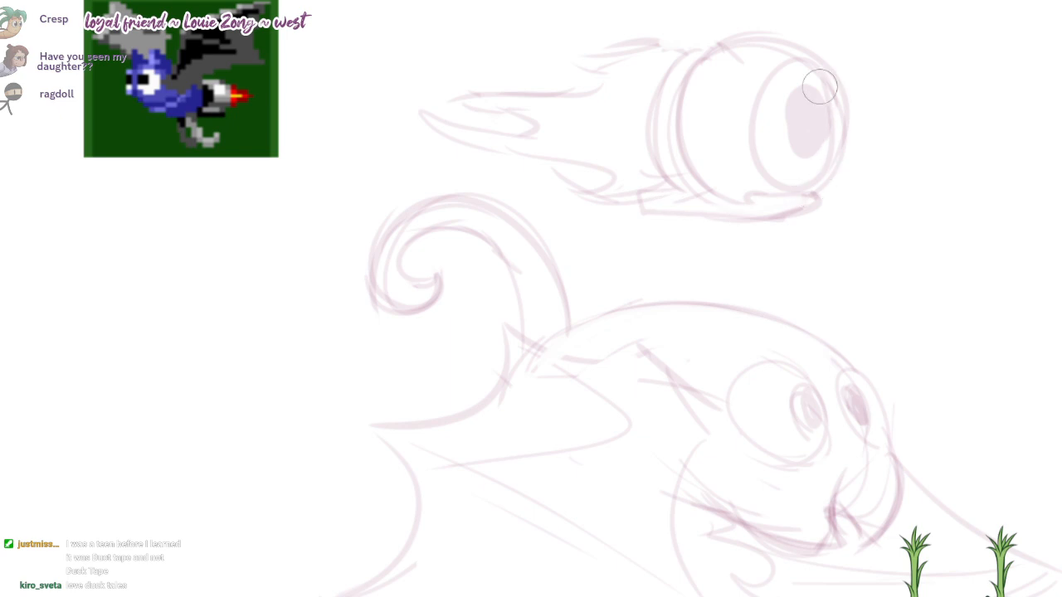
key(b)
mouse_move(784, 132)
mouse_down()
mouse_move(795, 117)
mouse_move(805, 125)
mouse_up()
key(ctrl+z)
Step: Ink the tail's outer curve in solid dark magenta, from the back around the curl
drag(698, 350, 672, 284)
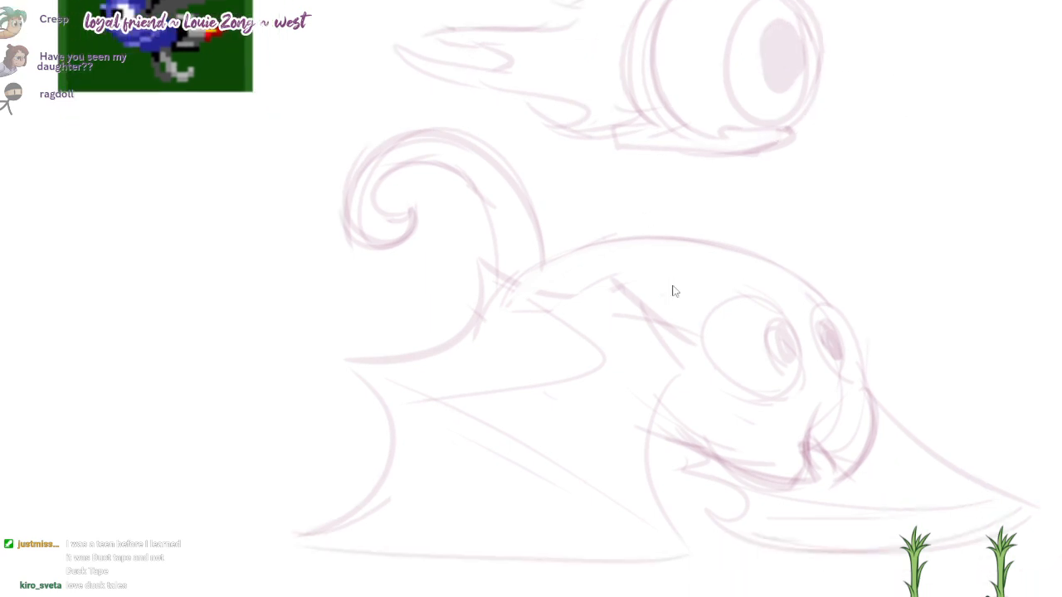
drag(710, 364, 714, 319)
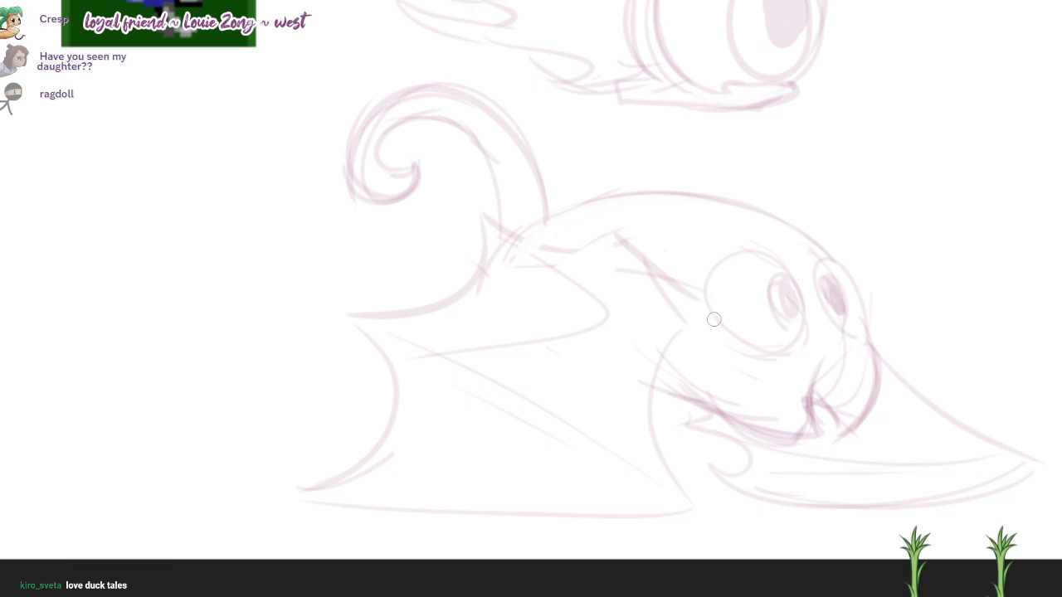
drag(547, 184, 533, 236)
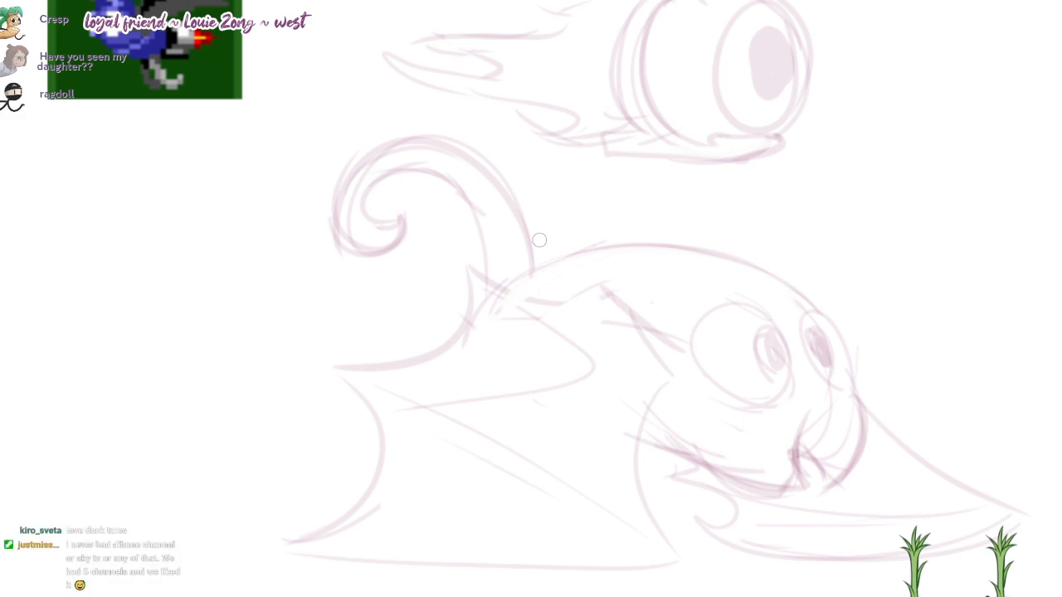
mouse_move(534, 267)
mouse_down()
mouse_move(441, 148)
mouse_move(390, 236)
mouse_up()
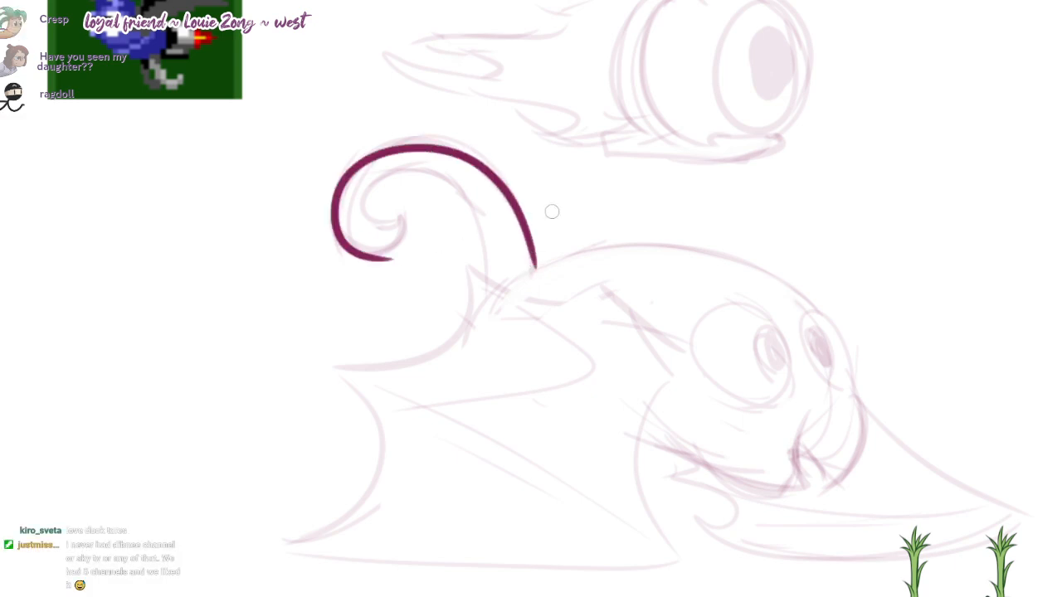
key(ctrl+z)
mouse_move(534, 265)
mouse_down()
mouse_move(426, 130)
mouse_move(406, 222)
mouse_move(342, 179)
mouse_up()
Step: Ink the tail's spiral tip and inner curve down to the bat's rear
scroll(402, 214, up, 2)
mouse_move(398, 218)
mouse_down()
mouse_move(365, 226)
mouse_move(448, 161)
mouse_move(511, 288)
mouse_up()
key(ctrl+z)
drag(445, 153, 509, 296)
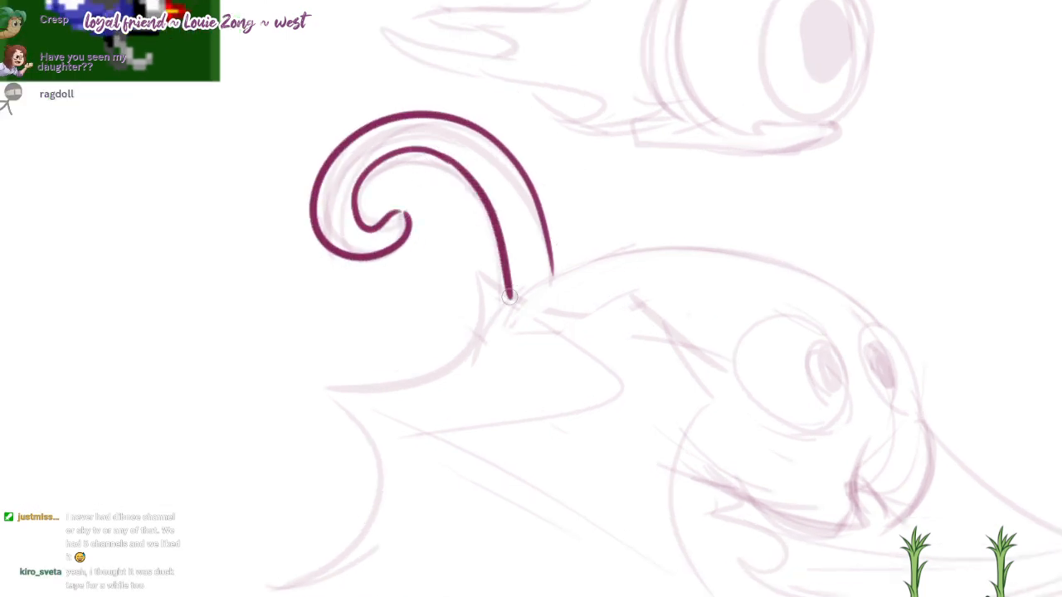
key(ctrl+z)
drag(431, 149, 506, 290)
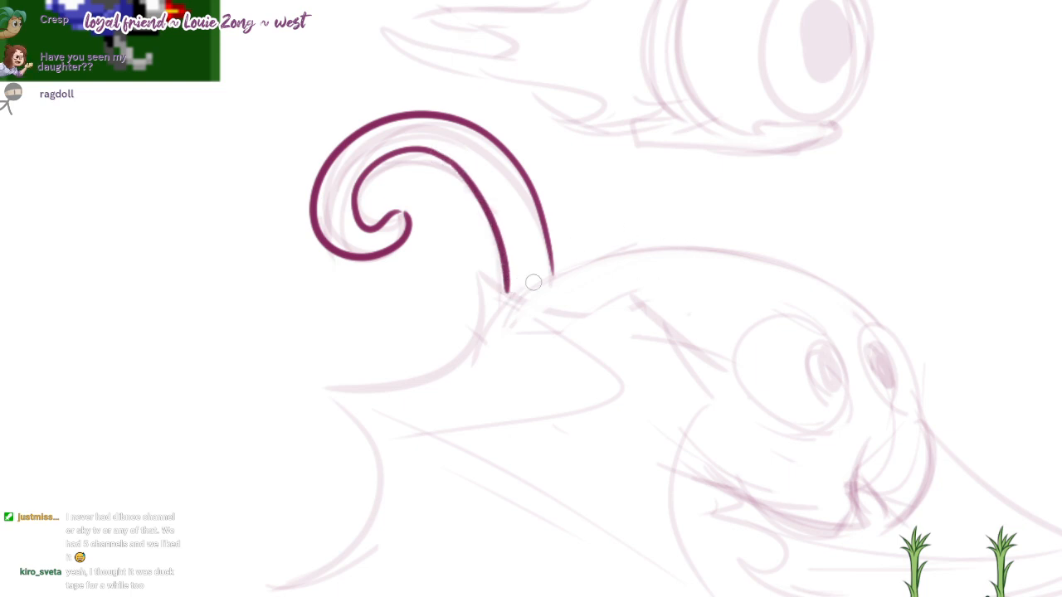
Step: Ink the arc of the bat's back from the far eye to the base of the tail
drag(808, 409, 797, 389)
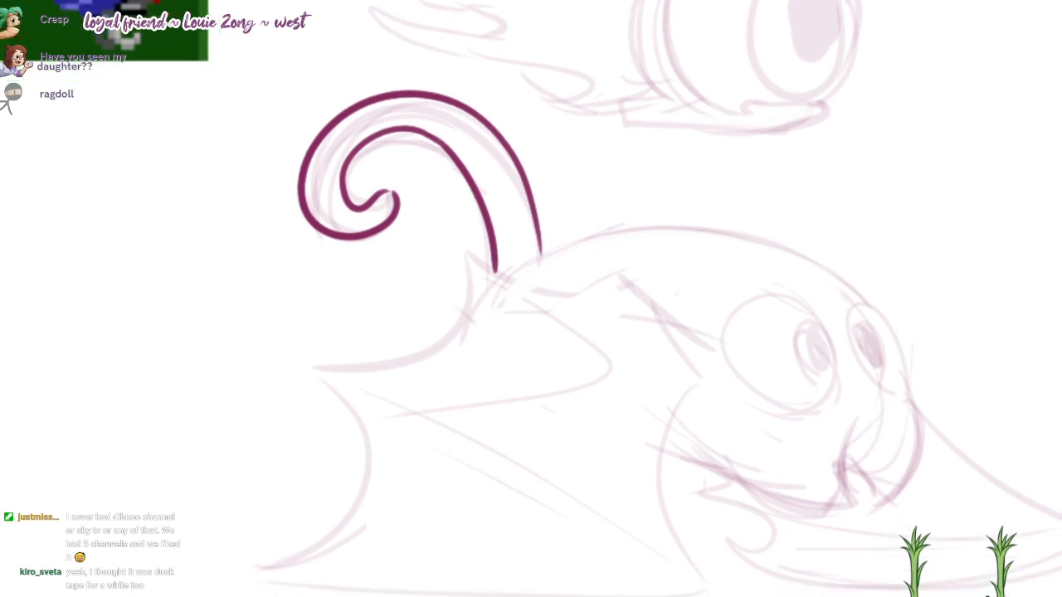
mouse_move(873, 307)
mouse_down()
mouse_move(668, 215)
mouse_move(488, 281)
mouse_move(781, 247)
mouse_move(496, 281)
mouse_up()
key(ctrl+z)
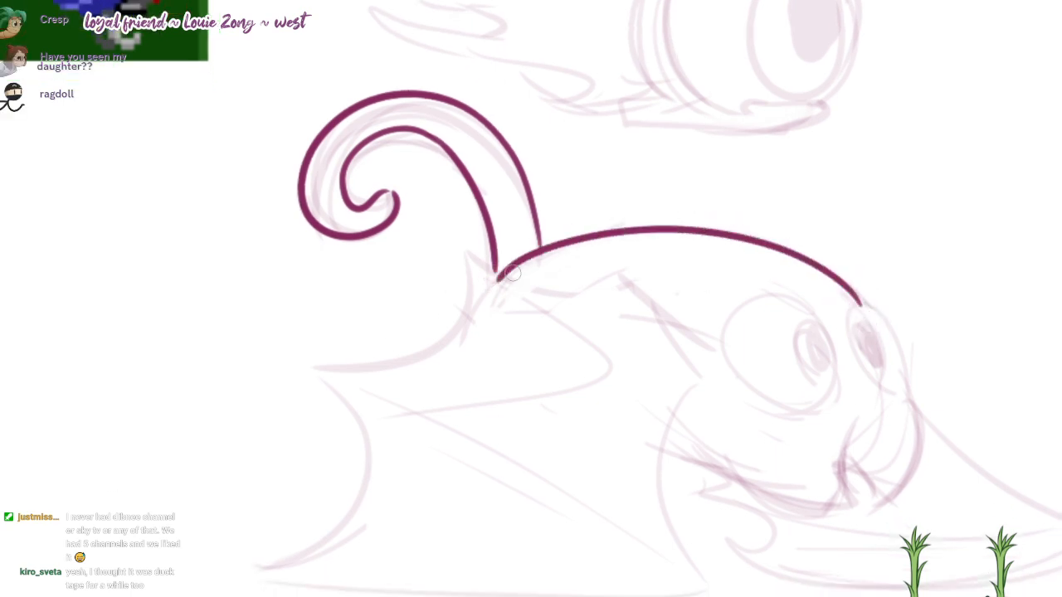
drag(895, 414, 868, 376)
mouse_move(799, 342)
mouse_down()
mouse_move(869, 294)
mouse_move(772, 227)
mouse_move(784, 353)
mouse_up()
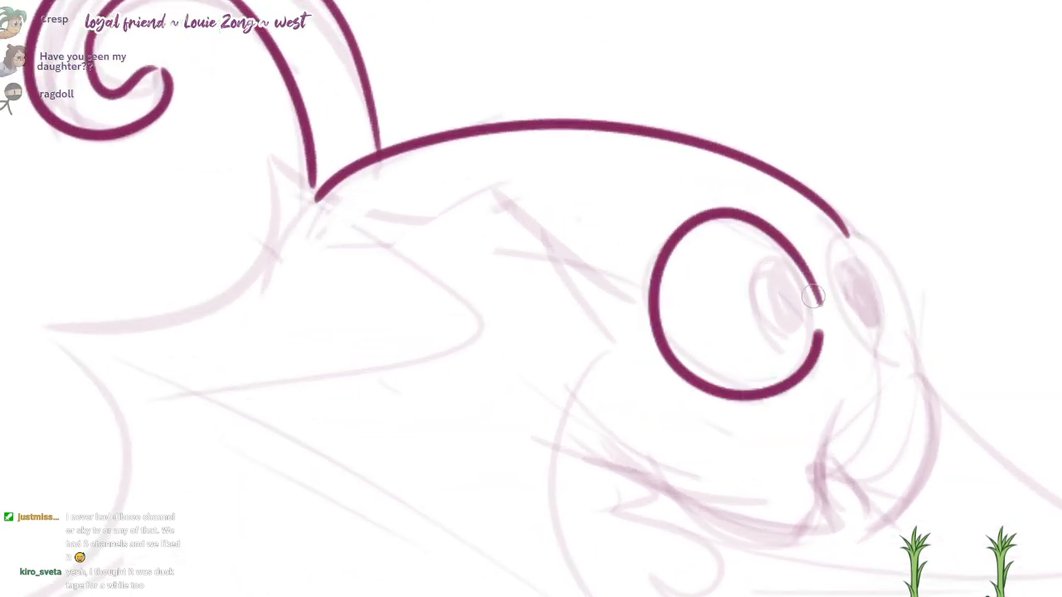
key(ctrl+z)
drag(816, 287, 806, 358)
drag(812, 308, 868, 238)
key(ctrl+z)
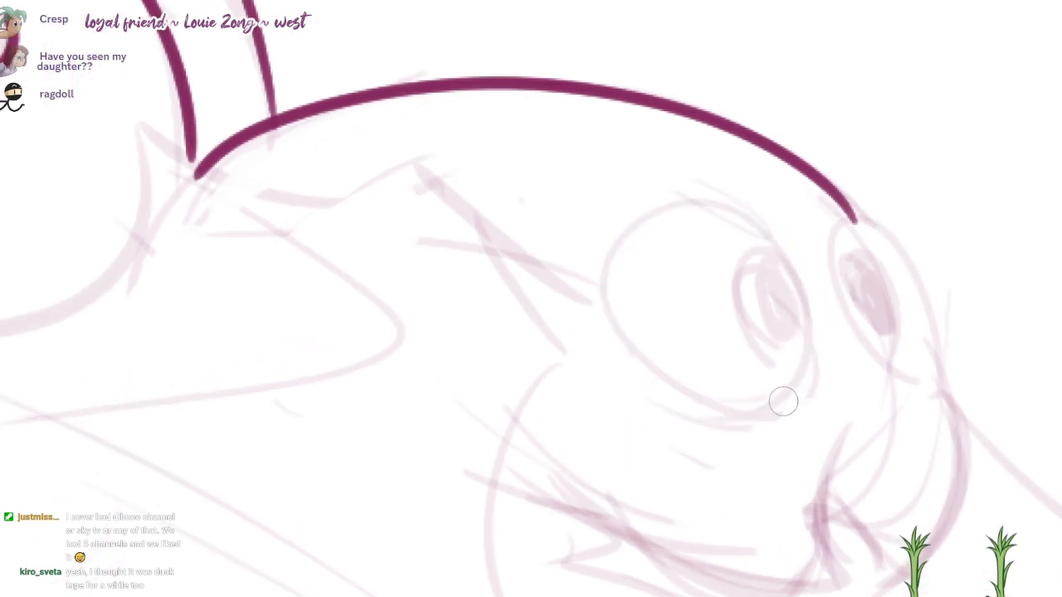
Step: Ink the near eye's tilted oval outline and fill in its pupil against the front edge
mouse_move(663, 381)
mouse_down()
mouse_move(746, 201)
mouse_move(699, 374)
mouse_up()
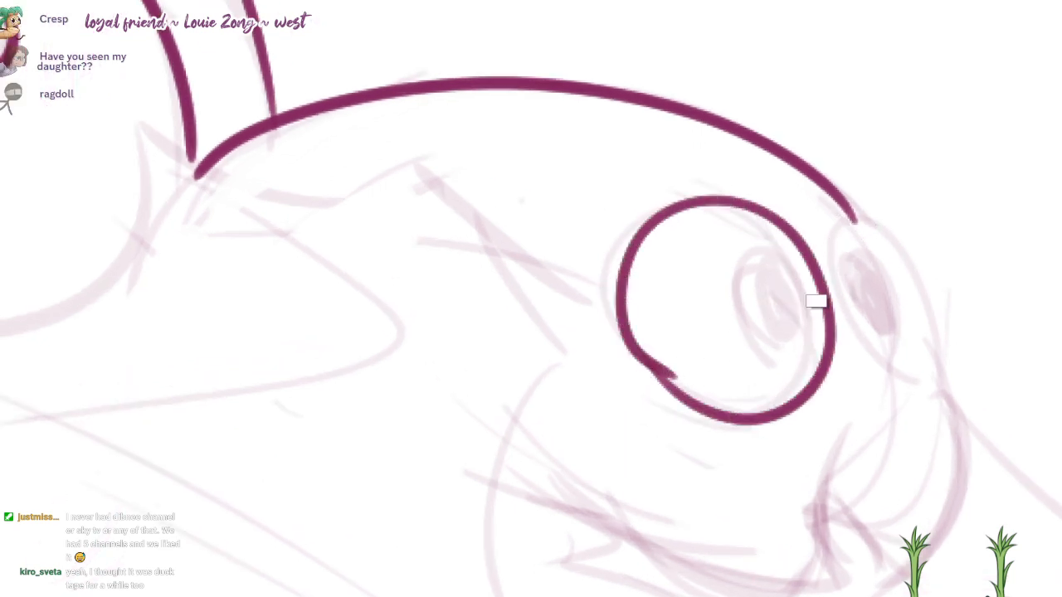
key(ctrl+z)
mouse_move(818, 301)
mouse_down()
mouse_move(809, 279)
mouse_move(699, 446)
mouse_move(799, 304)
mouse_move(586, 237)
mouse_move(779, 235)
mouse_up()
key(ctrl+z)
mouse_move(800, 273)
mouse_down()
mouse_move(746, 240)
mouse_move(759, 294)
mouse_up()
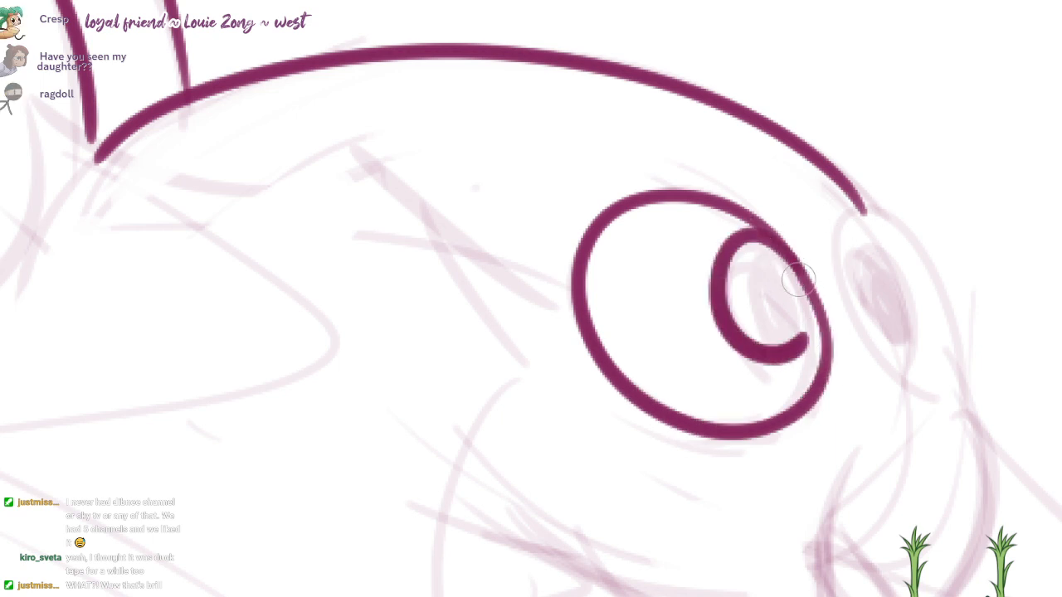
key(ctrl+z)
mouse_move(788, 249)
mouse_down()
mouse_move(759, 236)
mouse_move(765, 266)
mouse_move(741, 301)
mouse_move(788, 313)
mouse_move(793, 277)
mouse_move(795, 318)
mouse_move(808, 327)
mouse_up()
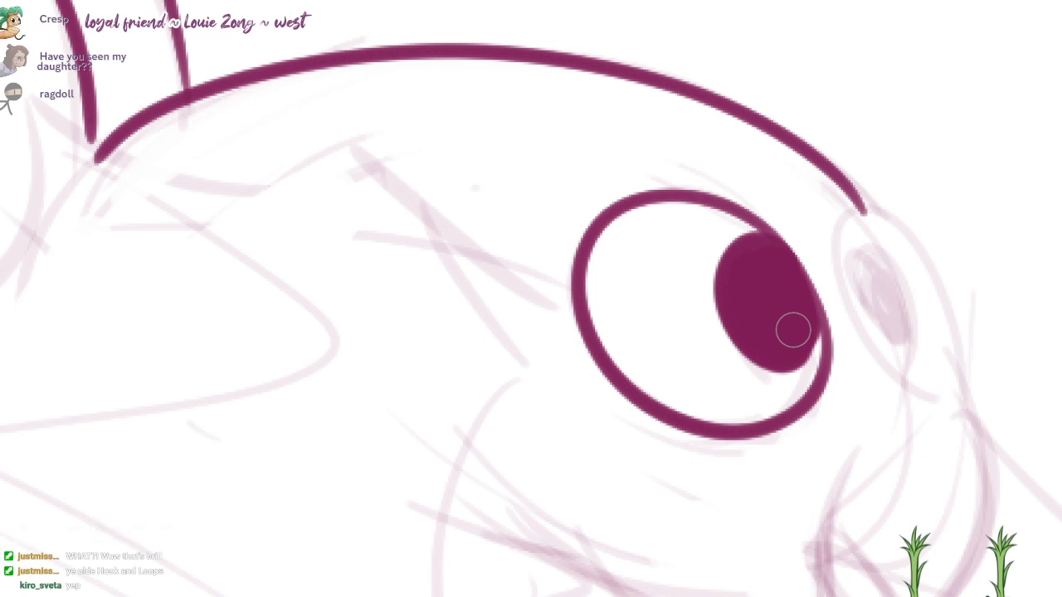
Step: Ink the narrow oval outline of the far eye where the back line ends, and fill in its pupil
mouse_move(866, 214)
mouse_down()
mouse_move(911, 365)
mouse_move(856, 338)
mouse_move(966, 343)
mouse_move(915, 239)
mouse_move(956, 383)
mouse_move(941, 308)
mouse_move(954, 379)
mouse_move(943, 346)
mouse_up()
key(ctrl+z)
key(ctrl+z)
key(ctrl+z)
key(ctrl+z)
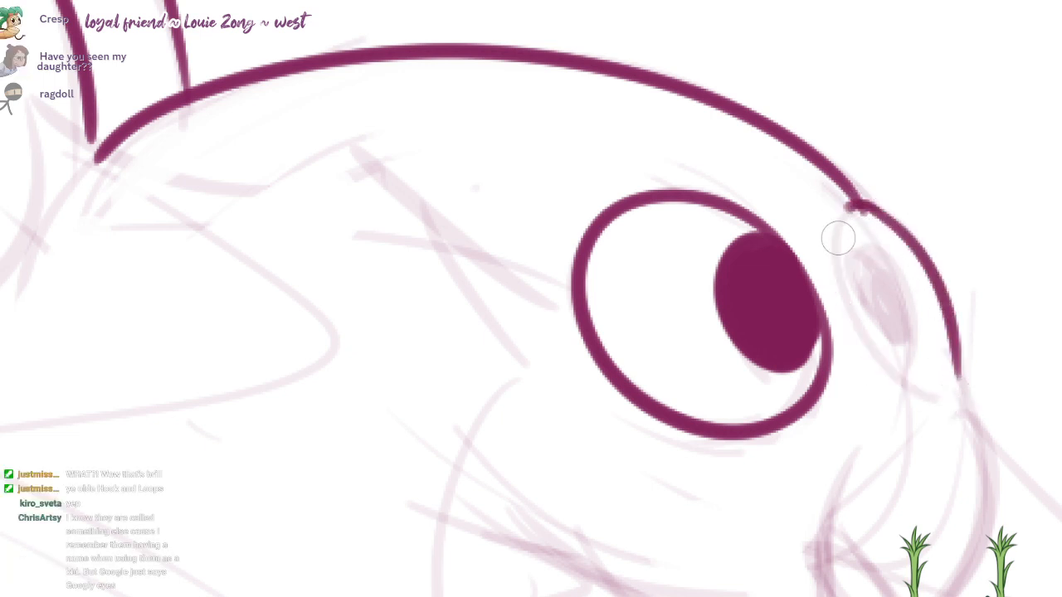
drag(846, 214, 961, 383)
mouse_move(883, 281)
mouse_down()
mouse_move(872, 299)
mouse_move(882, 257)
mouse_move(893, 313)
mouse_move(916, 270)
mouse_move(862, 132)
mouse_up()
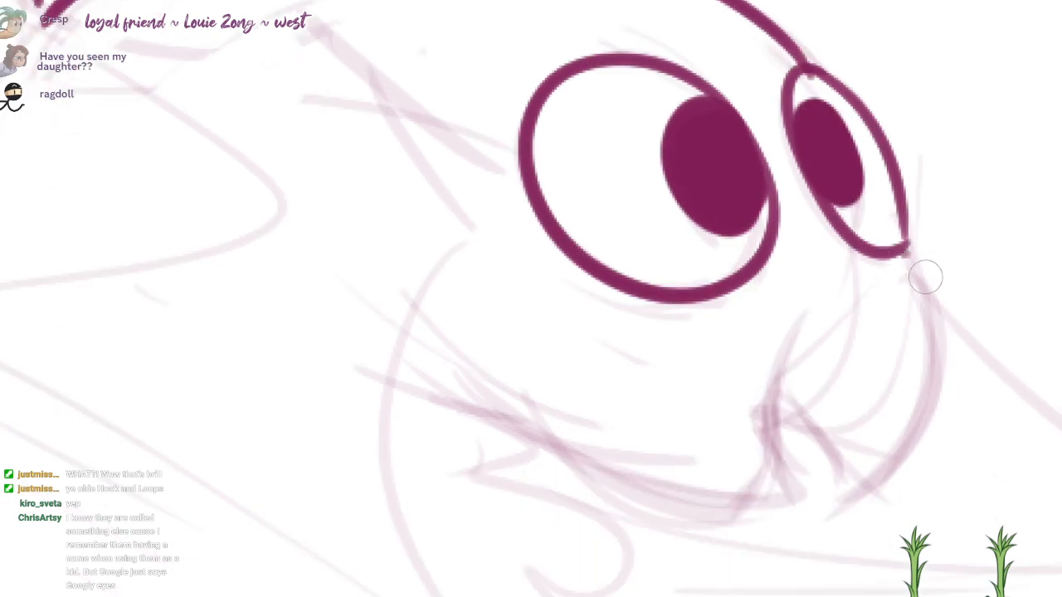
Step: Ink the bat's snout as a curve from the bottom of the far eye down to the mouth
drag(913, 250, 841, 497)
key(ctrl+z)
drag(910, 237, 847, 465)
key(ctrl+z)
drag(910, 241, 858, 487)
Step: Ink the long smile curve curling up around the front of the mouth, and the short lip arc joining it to the snout
mouse_move(508, 386)
mouse_down()
mouse_move(782, 489)
mouse_move(809, 480)
mouse_move(834, 314)
mouse_up()
key(ctrl+z)
key(ctrl+z)
mouse_move(508, 386)
mouse_down()
mouse_move(606, 488)
mouse_move(831, 479)
mouse_move(838, 308)
mouse_up()
drag(771, 396, 858, 489)
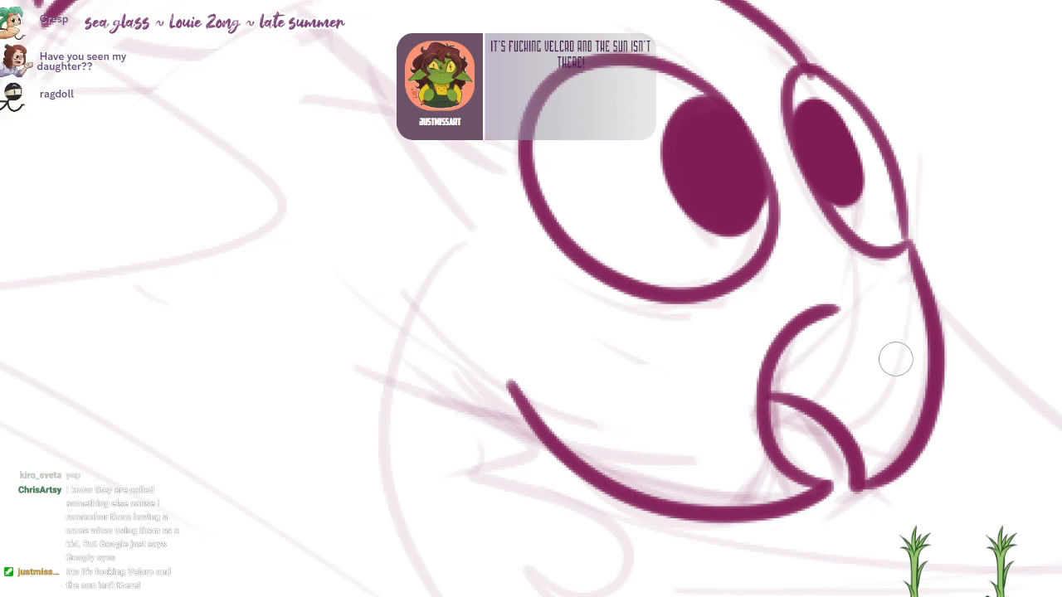
Step: Reinforce the far eye's front edge and clean up the stray ink where the back line meets the eye
drag(900, 187, 901, 245)
key(e)
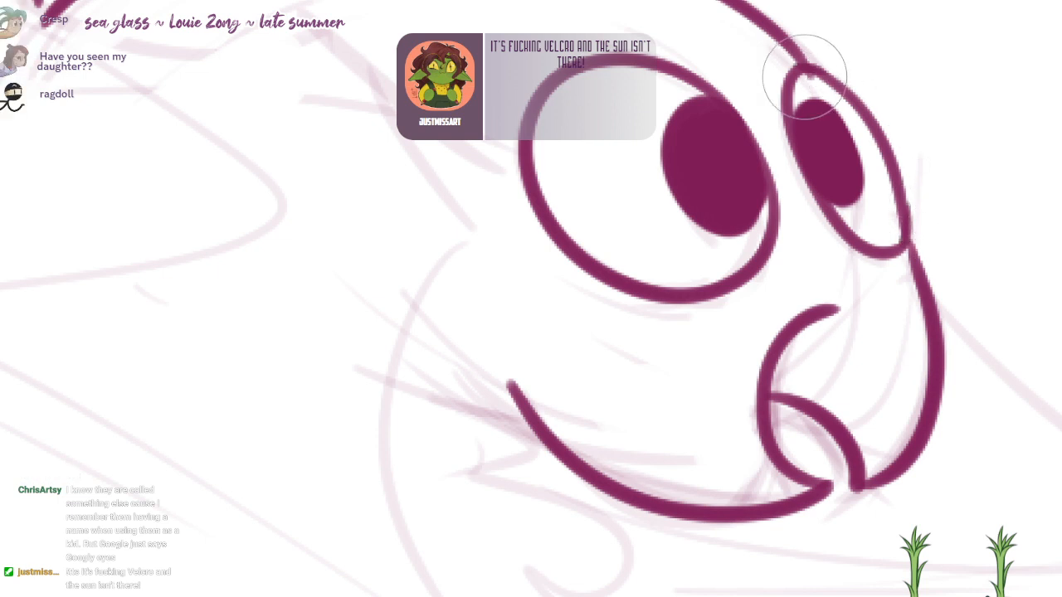
key(b)
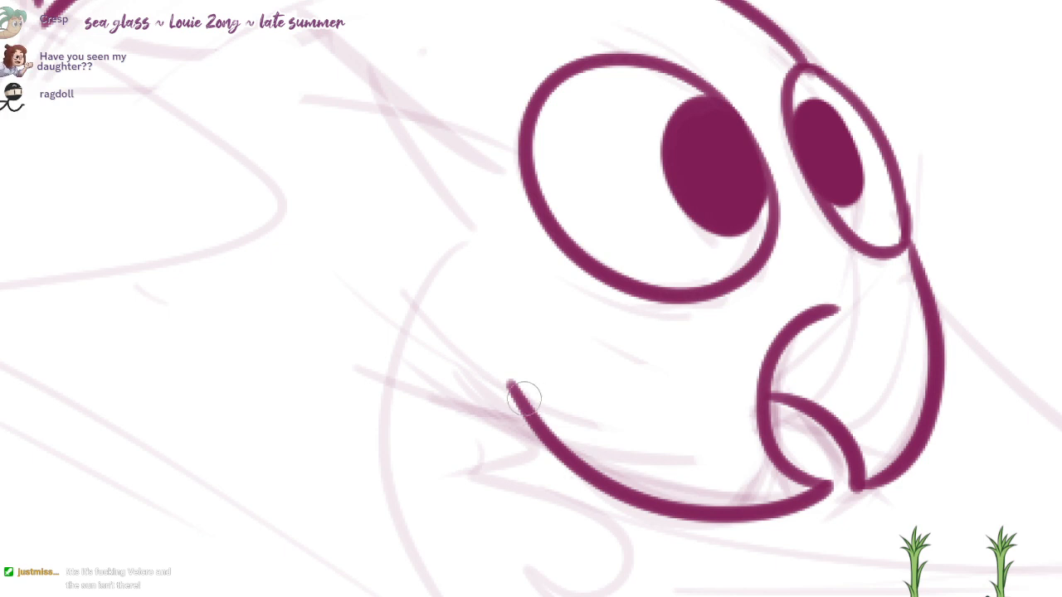
mouse_move(513, 387)
mouse_down()
mouse_move(614, 325)
mouse_move(577, 440)
mouse_up()
key(ctrl+z)
Step: Add two thin cheek creases above the smile's corner and a short wrinkle line on the snout under the far eye
key(ctrl+z)
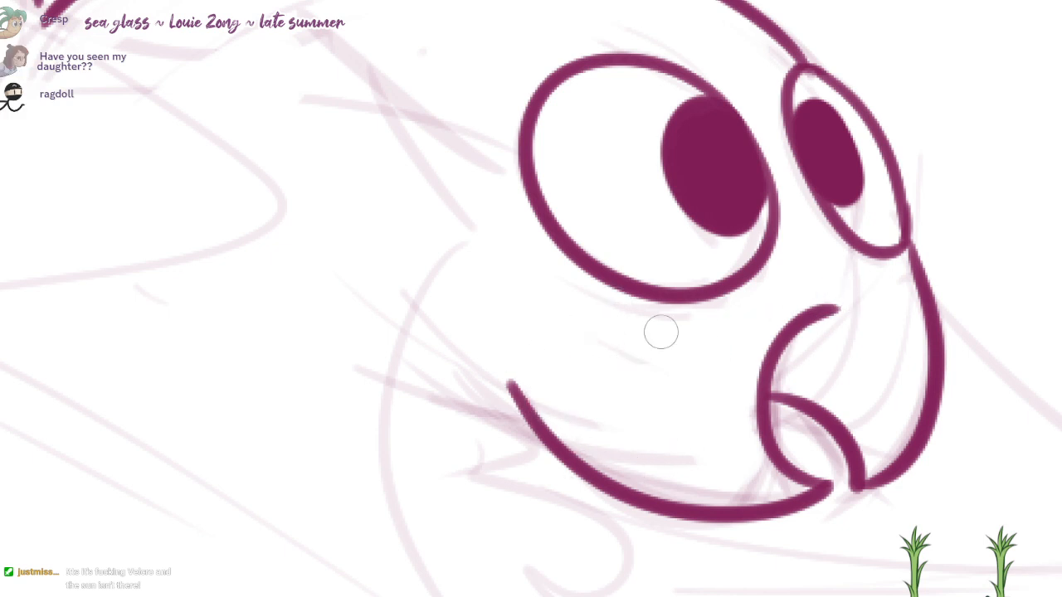
drag(603, 348, 573, 444)
drag(594, 339, 554, 421)
key(ctrl+z)
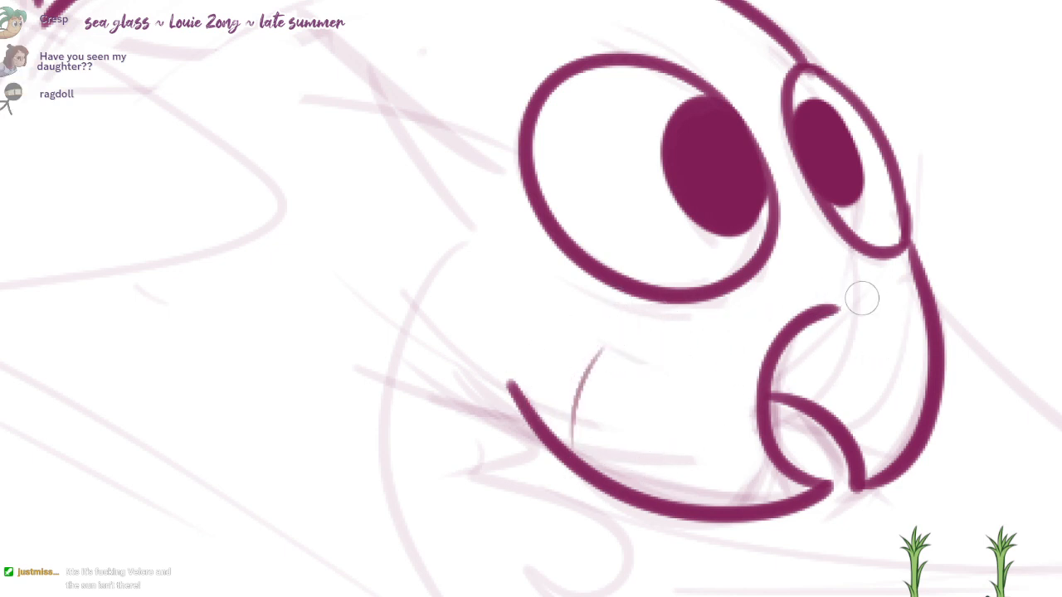
key(ctrl+z)
mouse_move(866, 297)
mouse_down()
mouse_move(911, 302)
mouse_move(902, 290)
mouse_up()
scroll(932, 209, down, 2)
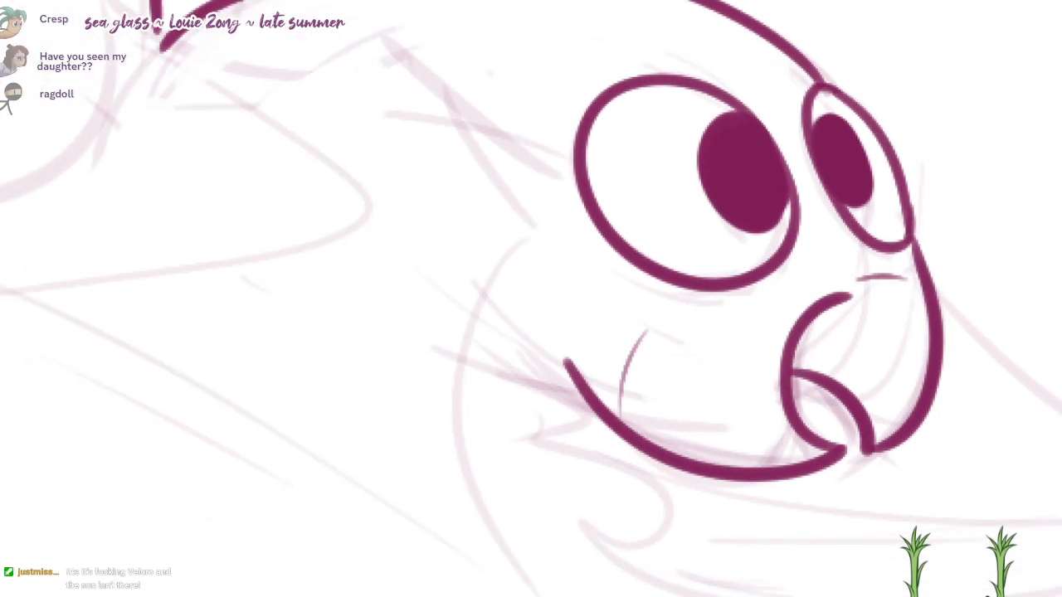
drag(613, 399, 609, 403)
key(ctrl+z)
drag(615, 362, 610, 409)
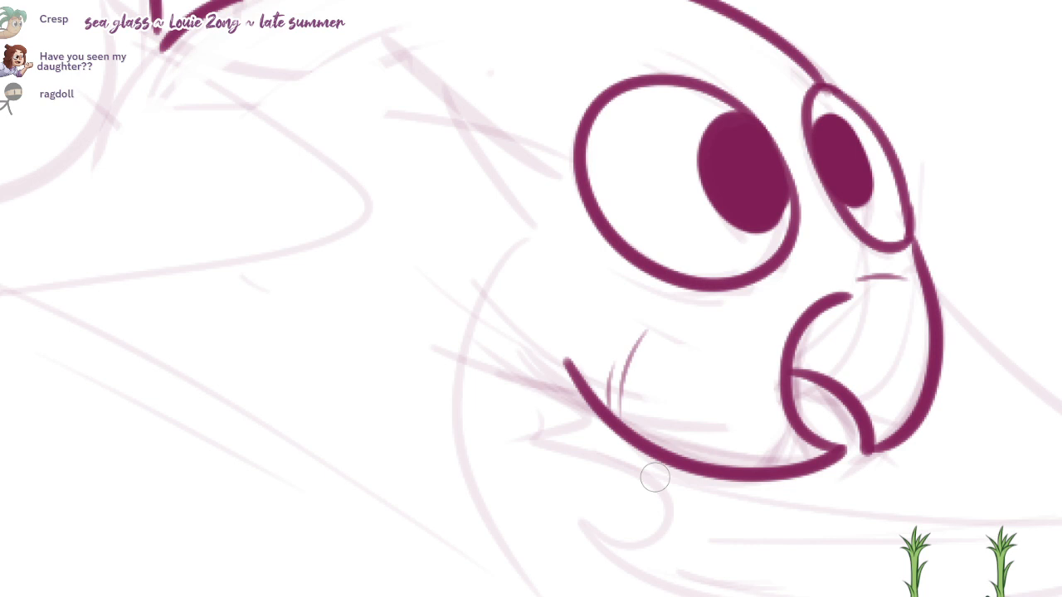
Step: Ink the near wing's outline with its scalloped upper and rear edges, straight lower edge and curved front edge
mouse_move(531, 241)
mouse_down()
mouse_move(742, 238)
mouse_move(667, 114)
mouse_up()
scroll(680, 233, down, 2)
key(ctrl+z)
mouse_move(734, 222)
mouse_down()
mouse_move(647, 92)
mouse_move(422, 62)
mouse_move(303, 209)
mouse_move(199, 232)
mouse_up()
mouse_move(202, 231)
mouse_down()
mouse_move(222, 450)
mouse_move(139, 517)
mouse_up()
mouse_move(139, 517)
mouse_down()
mouse_move(232, 473)
mouse_move(858, 495)
mouse_up()
drag(827, 177, 846, 459)
key(ctrl+z)
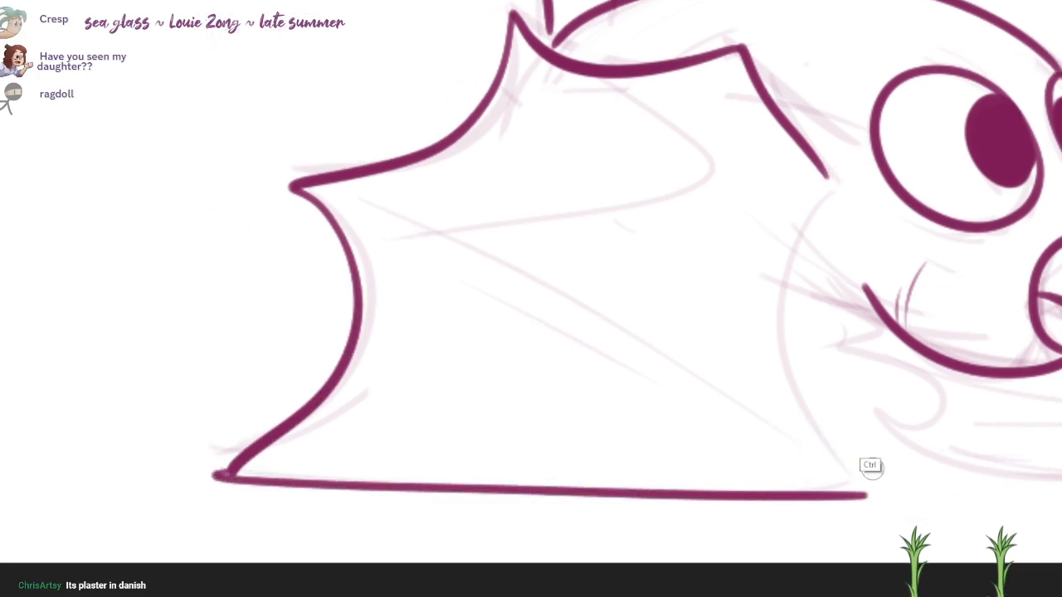
drag(826, 177, 867, 496)
drag(747, 403, 717, 413)
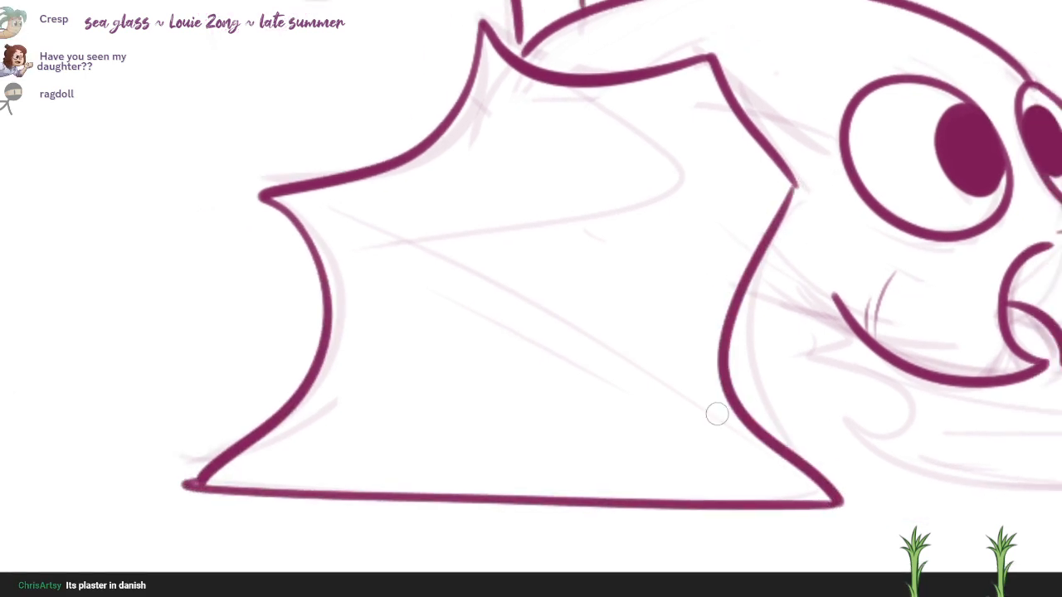
Step: Ink two nearly parallel curved finger-bone lines across the near wing from its lower front corner toward the rear point
drag(776, 468, 342, 196)
key(ctrl+z)
drag(758, 447, 320, 233)
drag(782, 478, 344, 231)
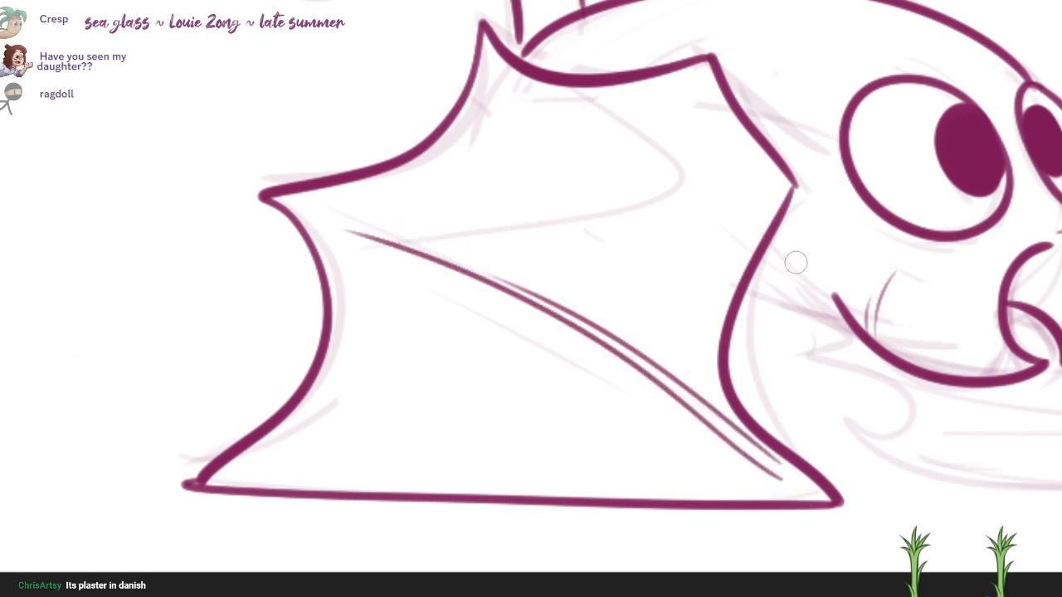
Step: Ink the curved fold line inside the near wing and the far wing's pointed outline with its scalloped edge below the mouth
mouse_move(425, 221)
mouse_down()
mouse_move(609, 156)
mouse_move(549, 85)
mouse_up()
mouse_move(564, 116)
mouse_down()
mouse_move(281, 160)
mouse_move(207, 109)
mouse_move(118, 86)
mouse_up()
mouse_move(671, 196)
mouse_down()
mouse_move(895, 420)
mouse_move(733, 439)
mouse_up()
key(ctrl+z)
mouse_move(653, 173)
mouse_down()
mouse_move(857, 407)
mouse_move(408, 405)
mouse_move(467, 362)
mouse_move(312, 254)
mouse_up()
key(ctrl+z)
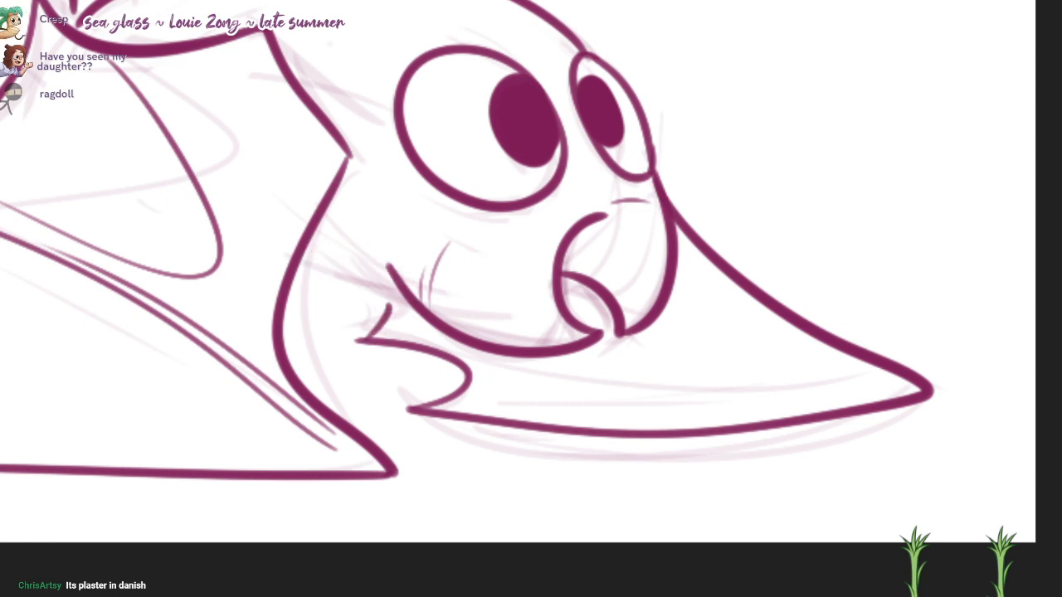
Step: Ink the short line joining the near wing to the smile's corner and the cheek arc below the near eye
mouse_move(400, 283)
mouse_down()
mouse_move(310, 255)
mouse_move(347, 349)
mouse_up()
drag(461, 283, 431, 365)
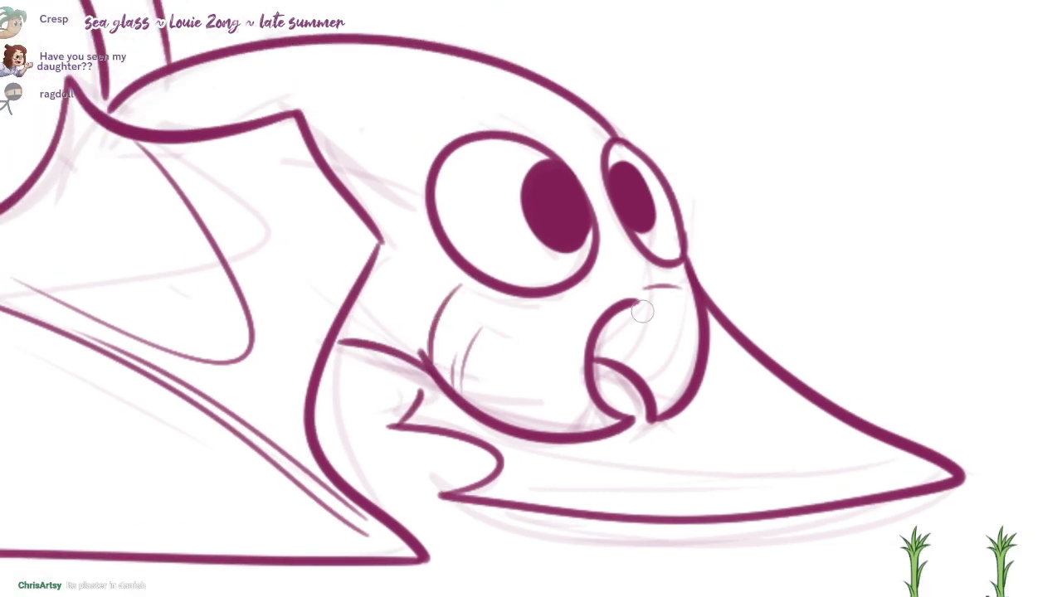
mouse_move(676, 290)
mouse_down()
mouse_move(652, 290)
mouse_move(687, 275)
mouse_move(815, 356)
mouse_up()
drag(518, 225, 708, 350)
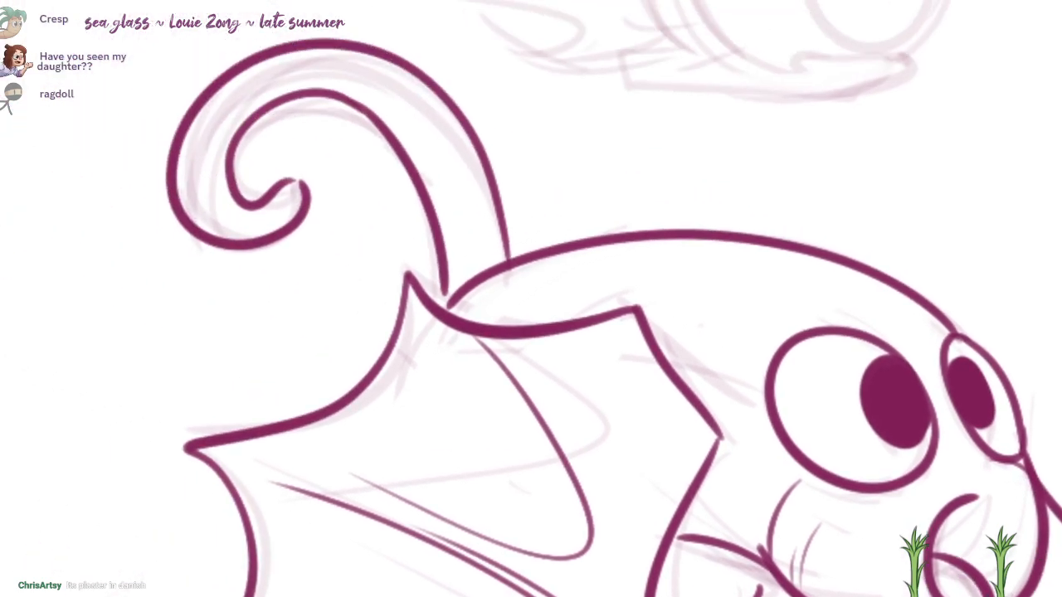
Step: Ink the two curved edges of the rim behind the flaming eyeball
drag(449, 283, 363, 578)
scroll(610, 187, up, 1)
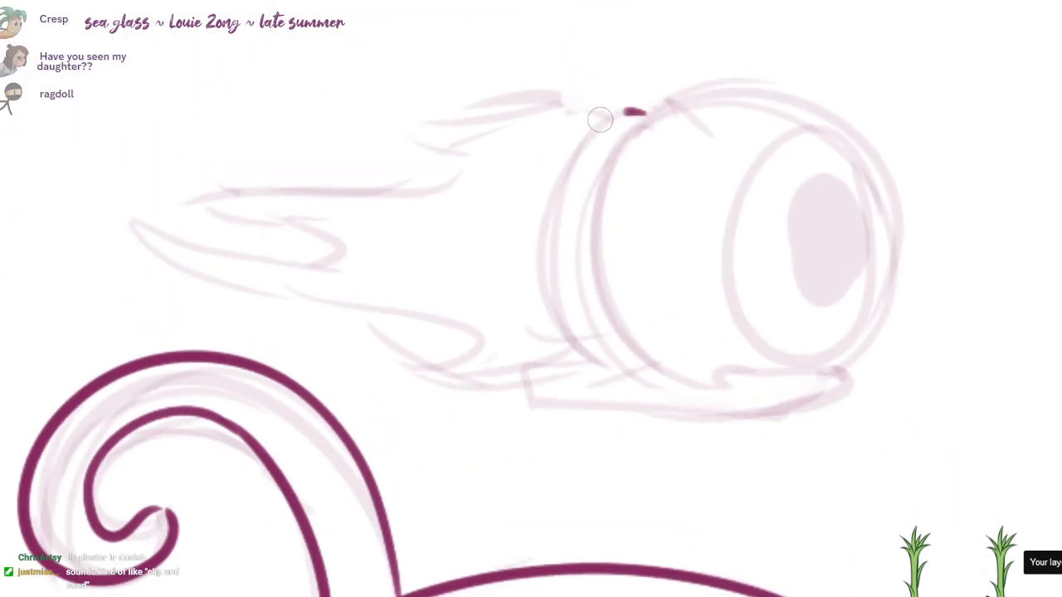
mouse_move(643, 112)
mouse_down()
mouse_move(589, 363)
mouse_move(607, 153)
mouse_up()
drag(585, 222, 620, 358)
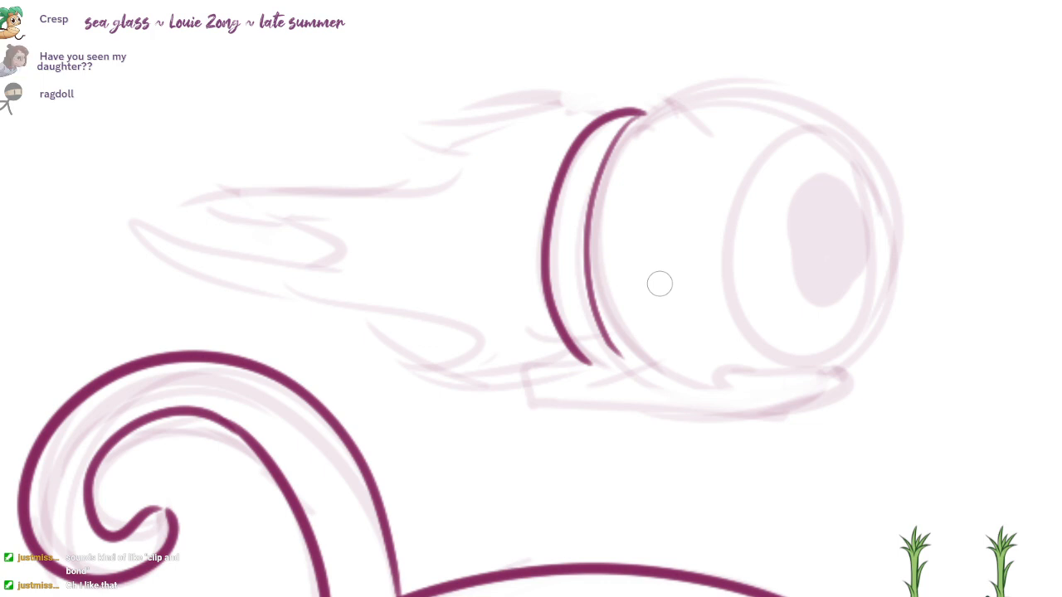
Step: Ink the flat base under the eyeball with its raised front lip, and extend the rim's inner curve down into it
mouse_move(589, 359)
mouse_down()
mouse_move(519, 362)
mouse_move(573, 409)
mouse_move(817, 410)
mouse_move(844, 365)
mouse_move(724, 365)
mouse_move(730, 389)
mouse_move(756, 392)
mouse_up()
drag(616, 345, 728, 395)
key(ctrl+z)
drag(609, 342, 726, 396)
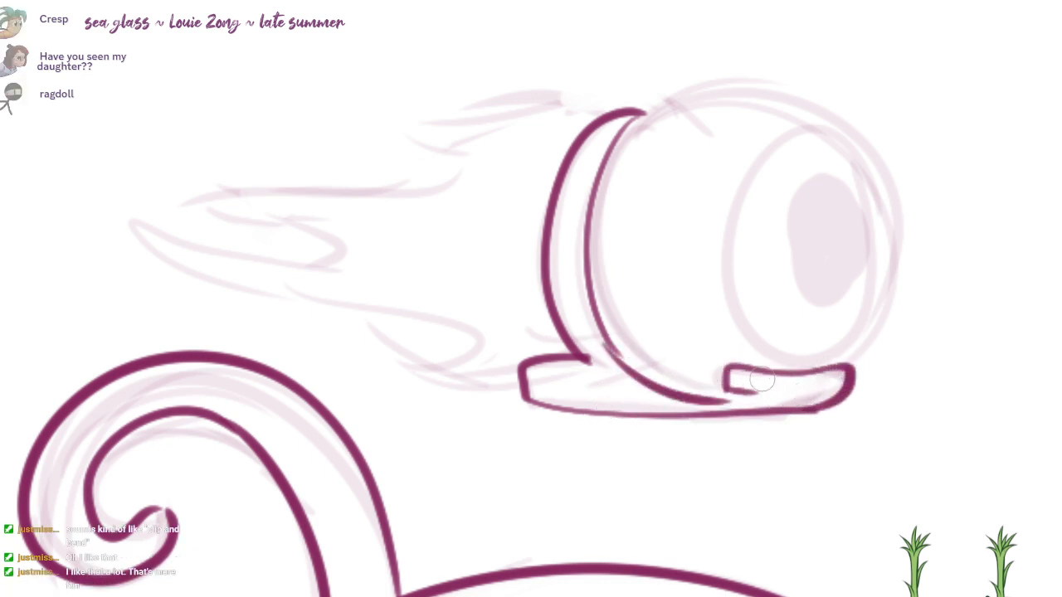
Step: Ink the eyeball's large round outline from the front of the base over the top and down along the rim
key(ctrl+z)
mouse_move(614, 345)
mouse_down()
mouse_move(701, 400)
mouse_move(753, 76)
mouse_move(892, 282)
mouse_up()
key(ctrl+z)
mouse_move(848, 375)
mouse_down()
mouse_move(834, 102)
mouse_move(711, 381)
mouse_up()
key(ctrl+z)
mouse_move(848, 375)
mouse_down()
mouse_move(799, 100)
mouse_move(664, 337)
mouse_up()
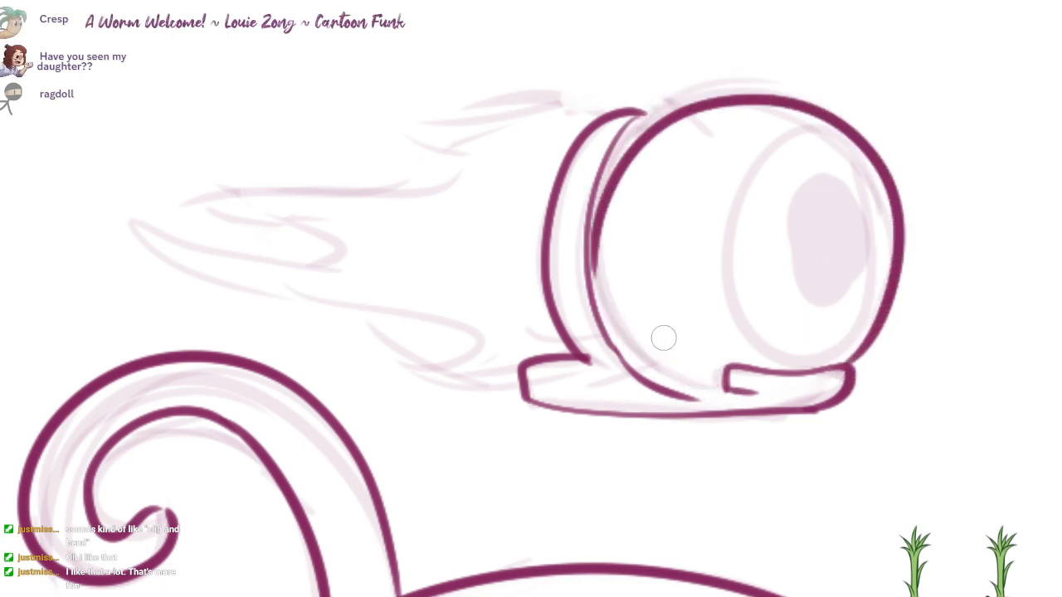
key(ctrl+z)
mouse_move(844, 372)
mouse_down()
mouse_move(585, 208)
mouse_move(672, 378)
mouse_move(724, 386)
mouse_up()
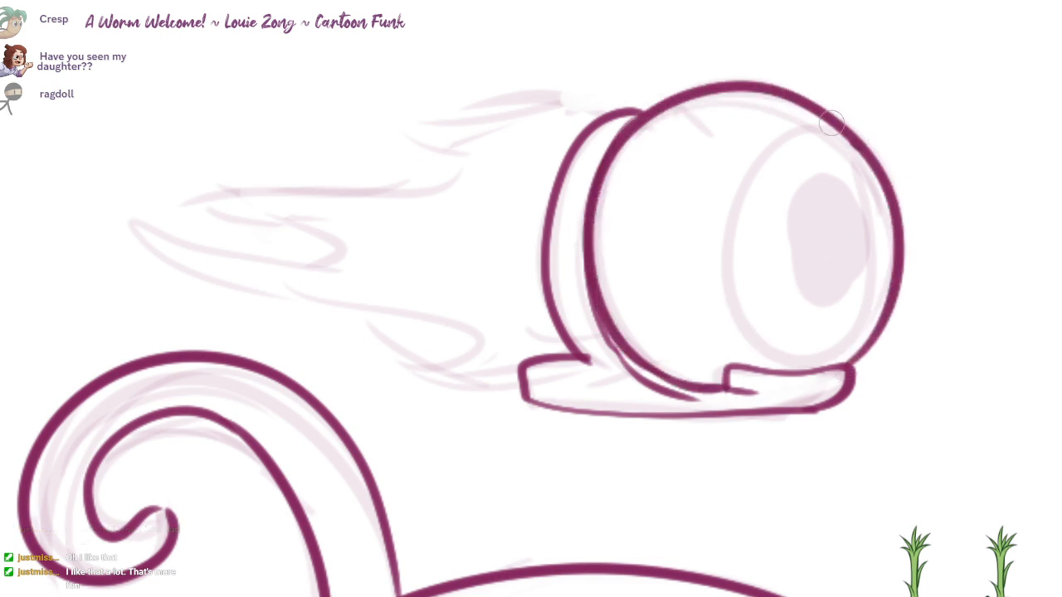
drag(832, 122, 873, 315)
mouse_move(824, 120)
mouse_down()
mouse_move(730, 324)
mouse_move(752, 342)
mouse_up()
drag(834, 220, 846, 213)
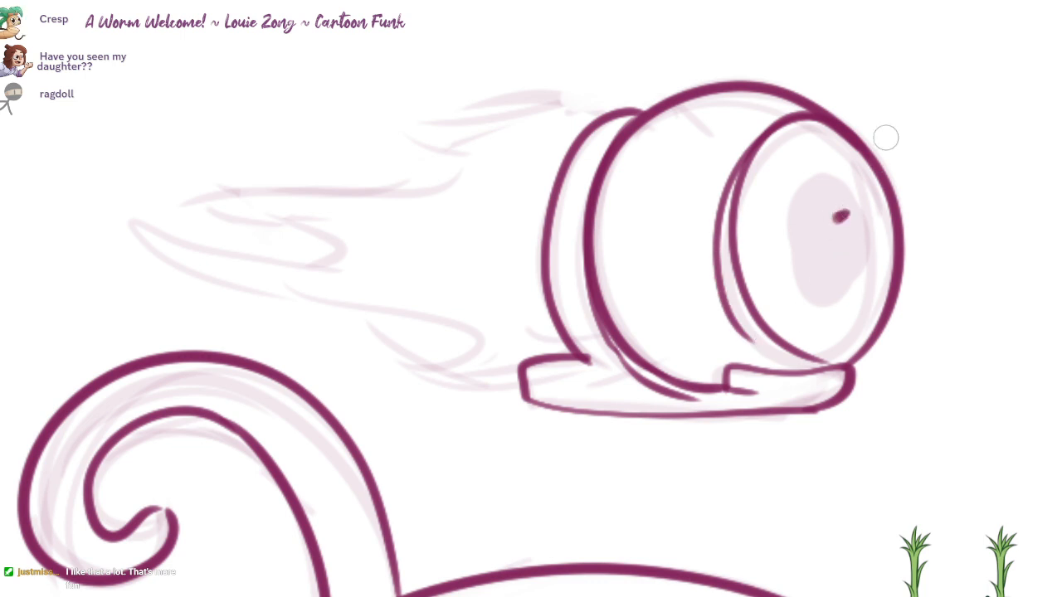
key(ctrl+z)
key(ctrl+z)
key(ctrl+z)
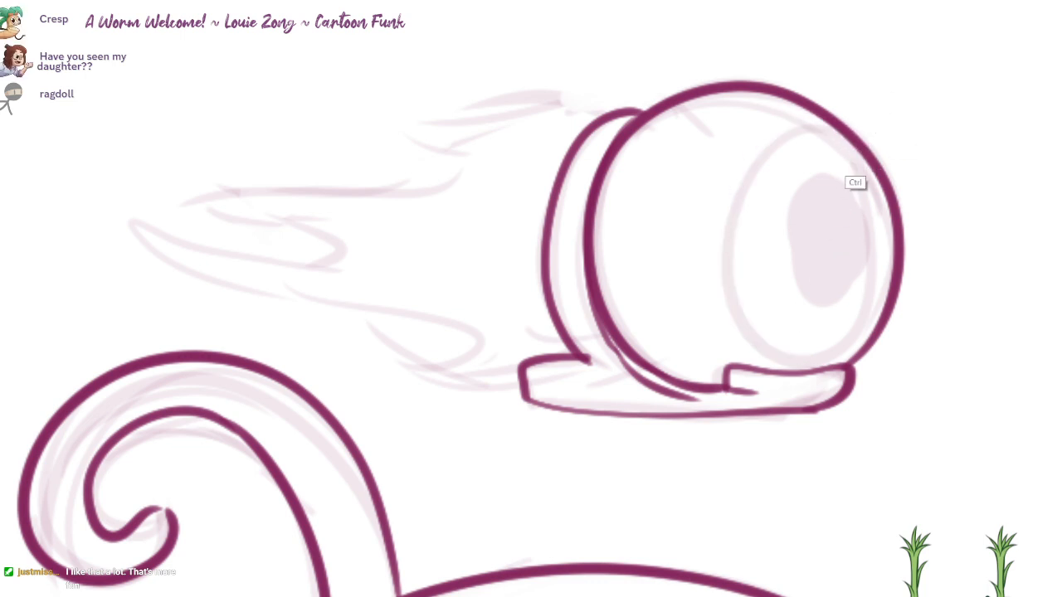
Step: Ink the iris as an oval against the eyeball's front edge and fill in the upright oval pupil
scroll(855, 140, up, 1)
drag(846, 134, 854, 386)
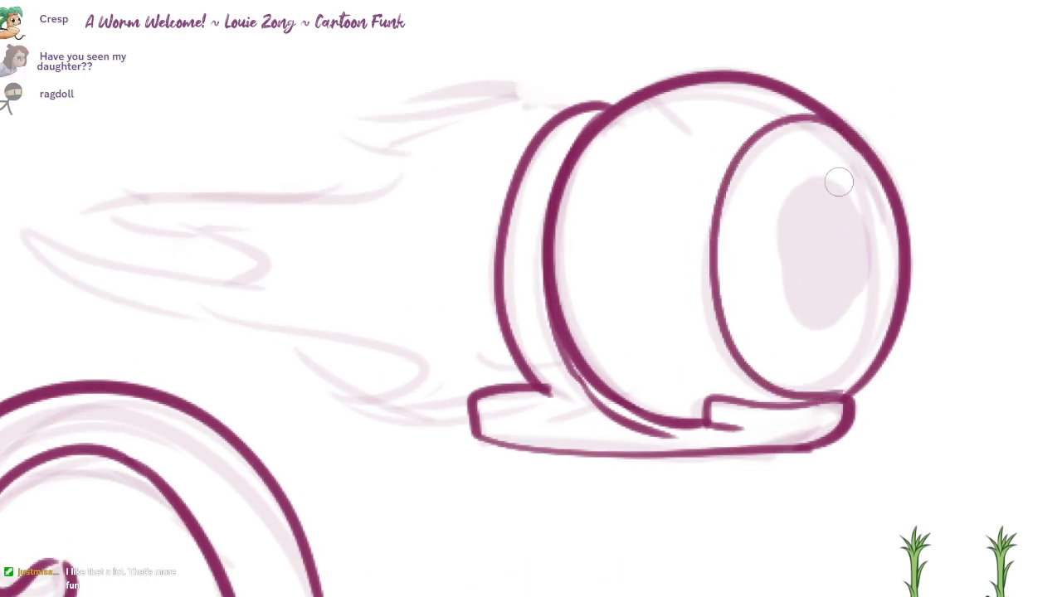
mouse_move(836, 177)
mouse_down()
mouse_move(810, 312)
mouse_move(837, 212)
mouse_move(834, 267)
mouse_move(791, 283)
mouse_move(854, 263)
mouse_move(787, 265)
mouse_move(830, 244)
mouse_move(825, 301)
mouse_move(843, 257)
mouse_up()
key(ctrl+z)
key(ctrl+z)
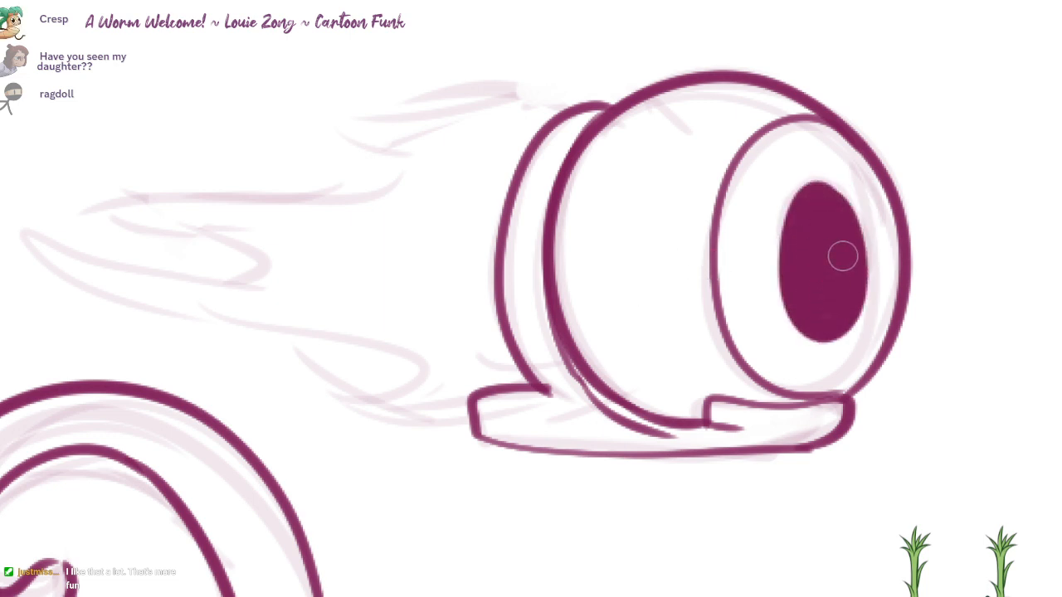
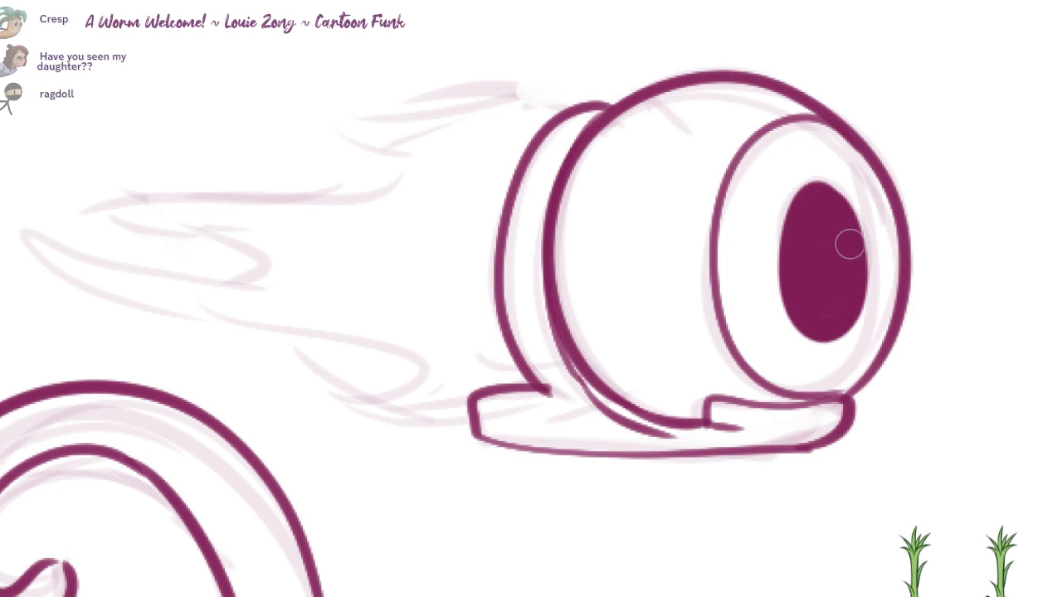
Step: Reshape the upper edge of the eyeball's pupil and ink the wavy, pointed flame outline trailing behind the rim
drag(852, 207, 807, 186)
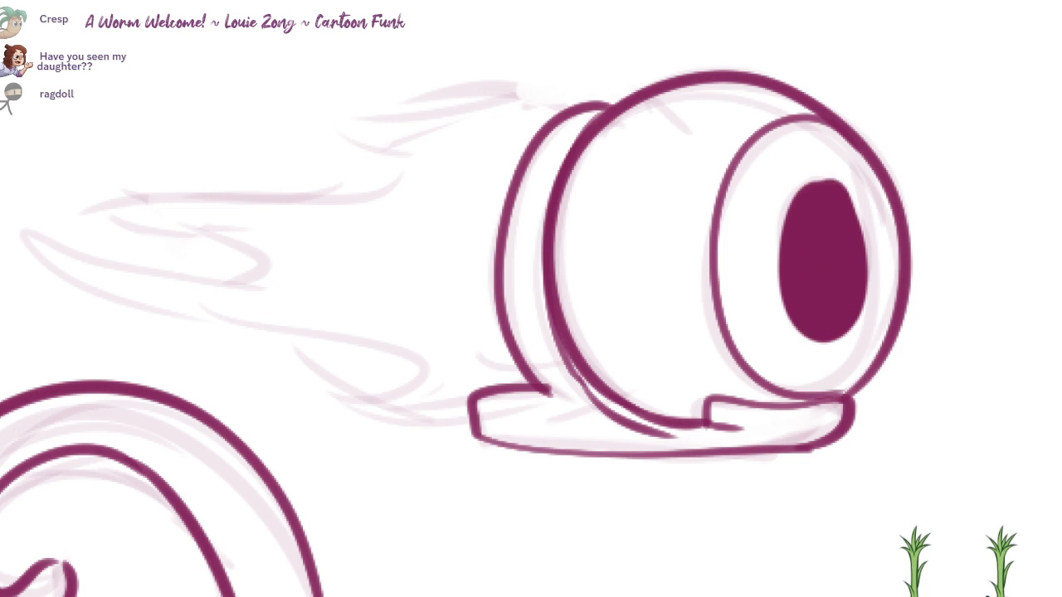
mouse_move(569, 100)
mouse_down()
mouse_move(794, 124)
mouse_move(722, 112)
mouse_move(580, 139)
mouse_move(481, 225)
mouse_move(327, 254)
mouse_move(347, 296)
mouse_up()
drag(296, 268, 569, 374)
key(ctrl+z)
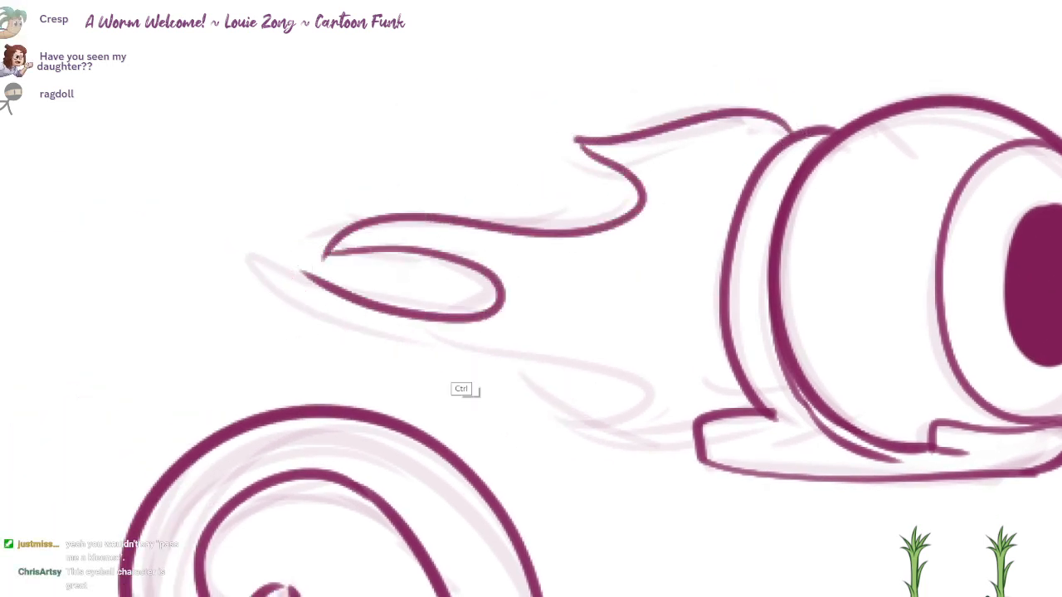
mouse_move(302, 272)
mouse_down()
mouse_move(451, 360)
mouse_move(538, 393)
mouse_move(698, 425)
mouse_up()
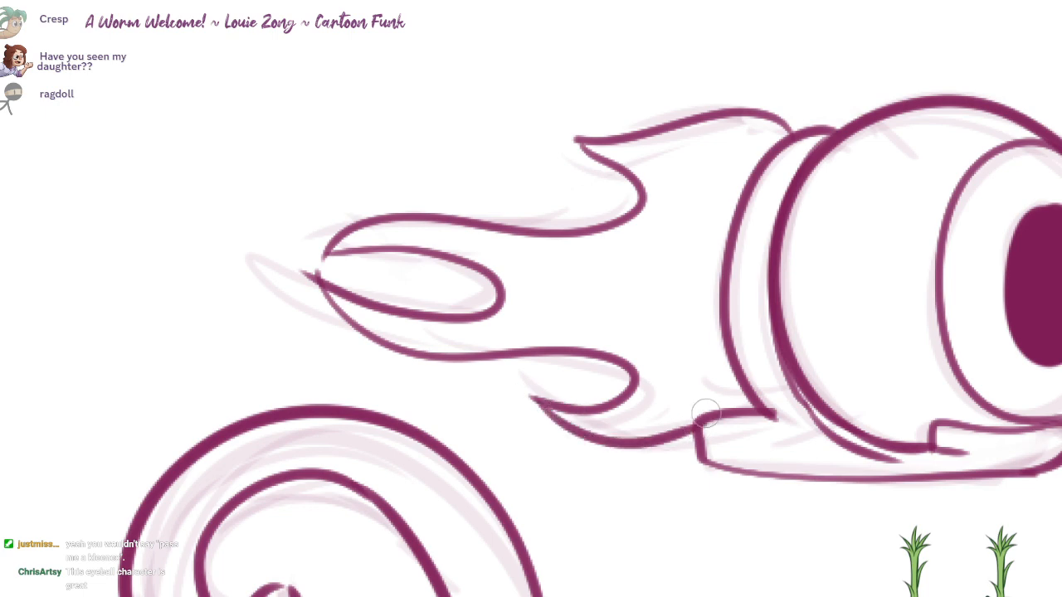
Step: Add two white highlights to the flaming eyeball's pupil, and shade its rear rim and base with a light tone
drag(782, 351, 587, 301)
drag(659, 249, 610, 265)
drag(646, 377, 650, 119)
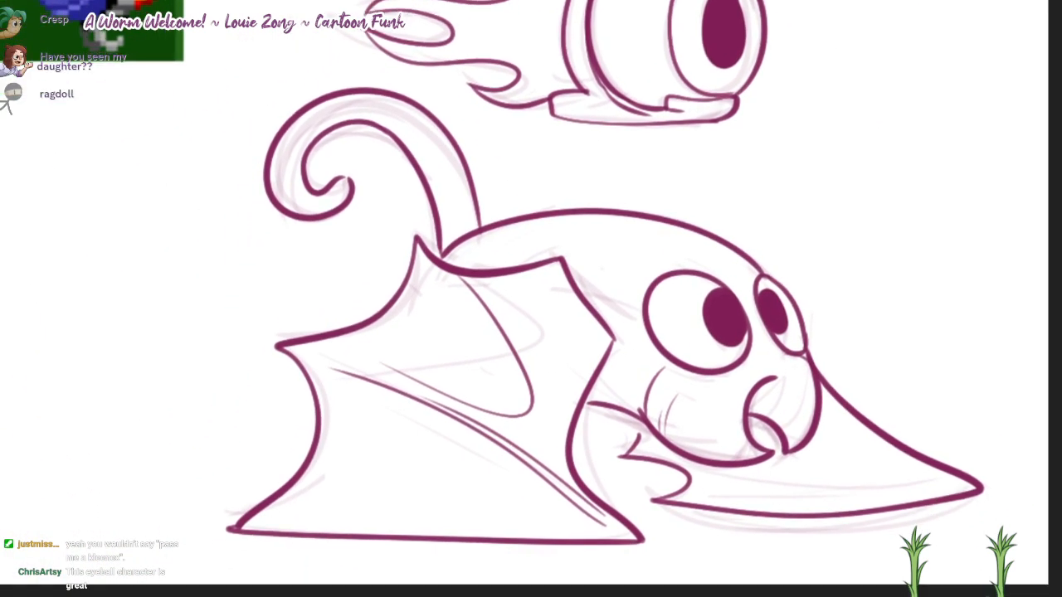
drag(896, 199, 899, 263)
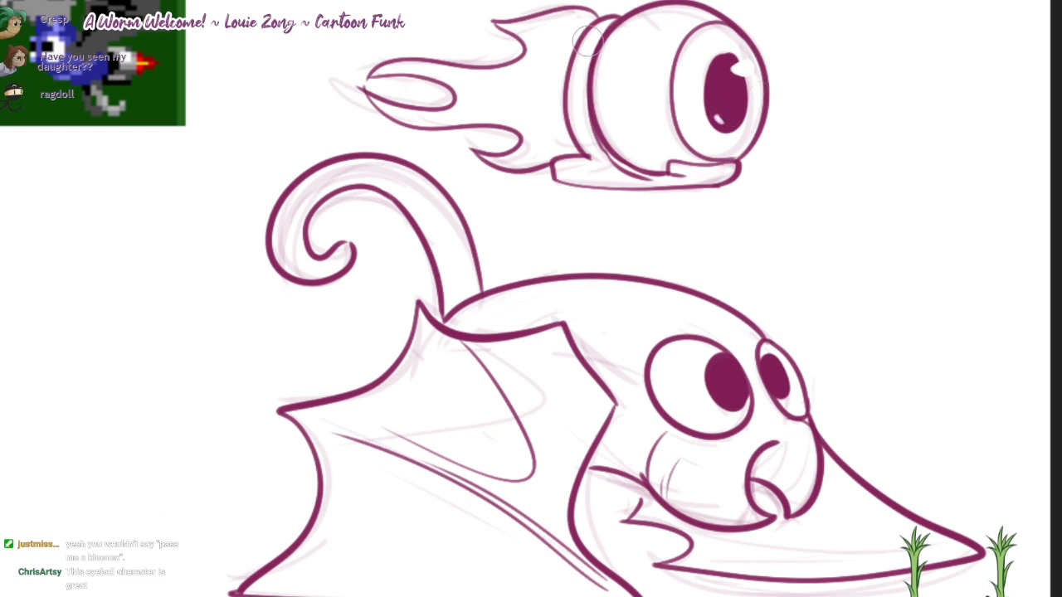
mouse_move(588, 48)
mouse_down()
mouse_move(594, 150)
mouse_move(678, 166)
mouse_up()
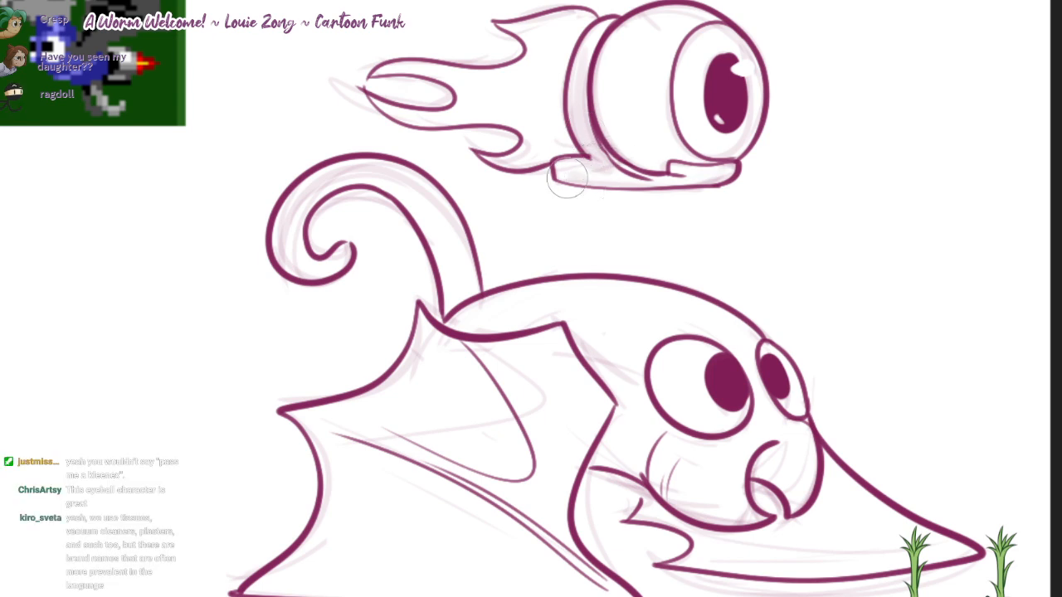
mouse_move(566, 178)
mouse_down()
mouse_move(705, 176)
mouse_move(610, 146)
mouse_move(604, 162)
mouse_move(588, 150)
mouse_move(580, 92)
mouse_move(584, 124)
mouse_move(559, 170)
mouse_move(670, 184)
mouse_up()
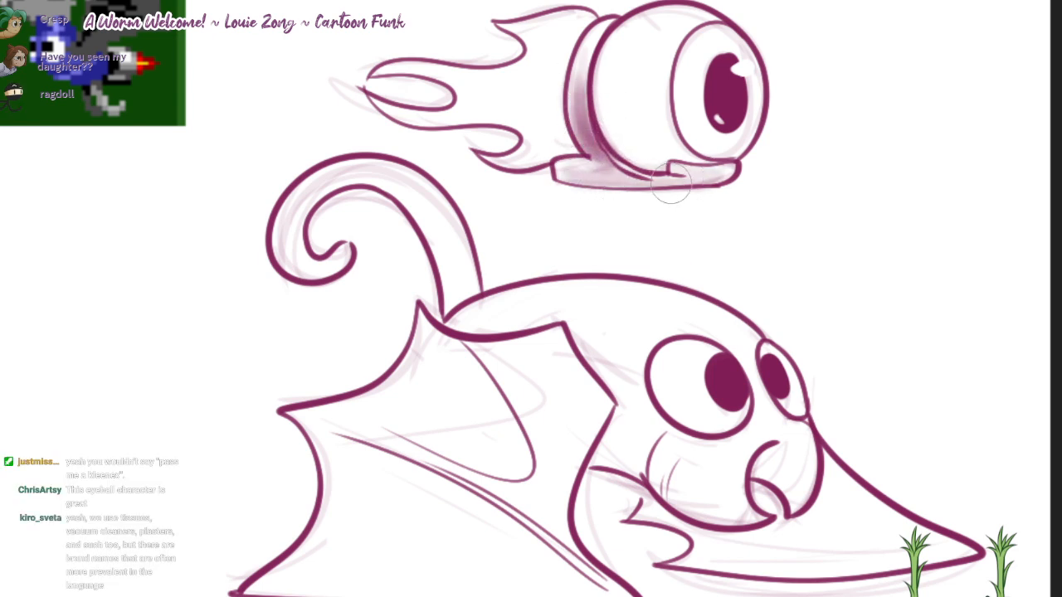
Step: Brush soft light tone into the flames, over the eyeball's shadow side, and across its iris
mouse_move(472, 82)
mouse_down()
mouse_move(498, 86)
mouse_move(573, 51)
mouse_up()
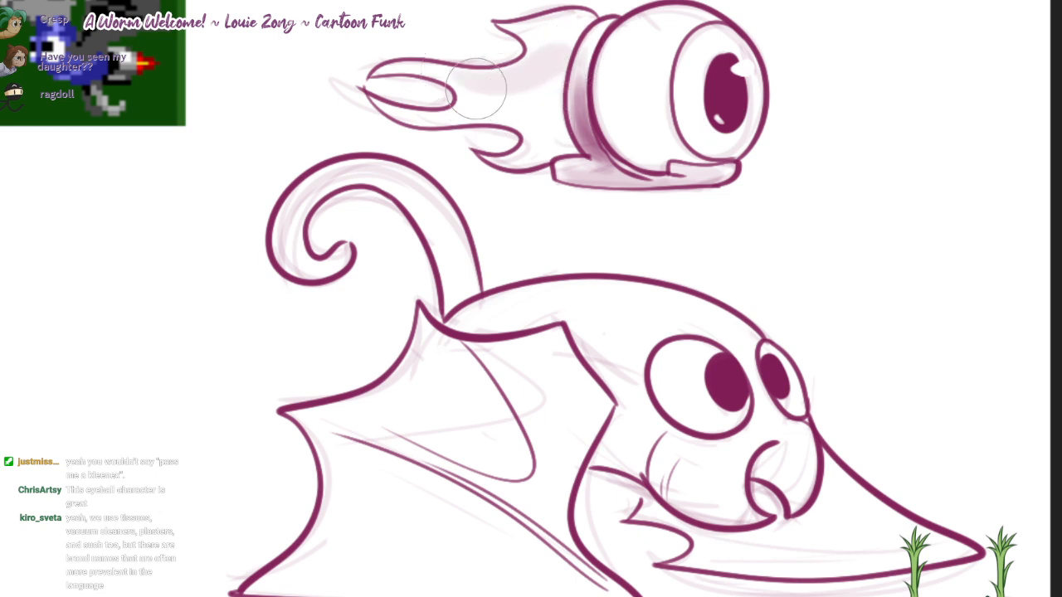
mouse_move(475, 88)
mouse_down()
mouse_move(541, 74)
mouse_move(565, 44)
mouse_move(530, 77)
mouse_move(563, 50)
mouse_move(544, 31)
mouse_move(559, 58)
mouse_move(515, 97)
mouse_move(539, 91)
mouse_move(531, 108)
mouse_move(558, 132)
mouse_move(535, 103)
mouse_move(551, 50)
mouse_move(570, 45)
mouse_move(546, 94)
mouse_move(554, 121)
mouse_up()
mouse_move(725, 163)
mouse_down()
mouse_move(784, 159)
mouse_move(782, 135)
mouse_up()
mouse_move(634, 134)
mouse_down()
mouse_move(713, 148)
mouse_move(801, 124)
mouse_move(730, 125)
mouse_move(688, 75)
mouse_move(705, 104)
mouse_move(770, 113)
mouse_move(777, 36)
mouse_move(813, 84)
mouse_move(798, 51)
mouse_up()
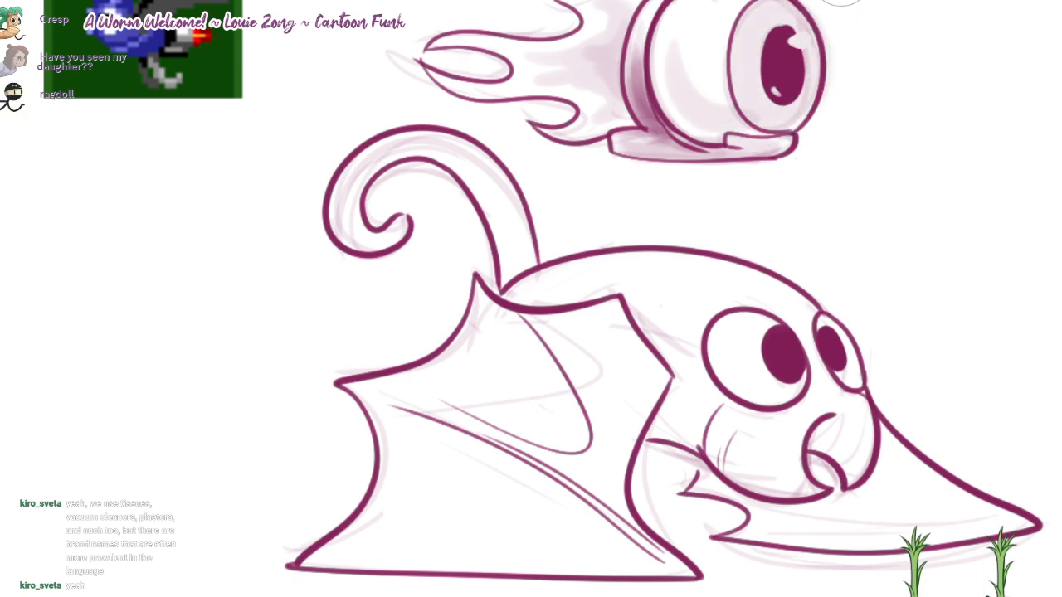
Step: Lay light tone over the bat's curled tail, body and face, and softly shade both of its eyes
mouse_move(375, 208)
mouse_down()
mouse_move(389, 237)
mouse_move(473, 145)
mouse_move(513, 249)
mouse_up()
drag(590, 295, 580, 246)
mouse_move(518, 233)
mouse_down()
mouse_move(657, 277)
mouse_move(613, 236)
mouse_move(684, 290)
mouse_move(671, 373)
mouse_move(730, 373)
mouse_move(788, 431)
mouse_move(828, 371)
mouse_move(838, 394)
mouse_move(782, 273)
mouse_up()
drag(720, 295, 744, 333)
drag(823, 318, 828, 311)
Step: Fill both bat wings with flat light tone and add darker shading bands between the folds and on the far wing
mouse_move(506, 320)
mouse_down()
mouse_move(516, 281)
mouse_move(467, 213)
mouse_move(473, 303)
mouse_move(572, 265)
mouse_move(610, 221)
mouse_move(635, 282)
mouse_move(599, 352)
mouse_move(581, 286)
mouse_move(501, 275)
mouse_move(357, 286)
mouse_move(381, 311)
mouse_move(401, 374)
mouse_move(338, 468)
mouse_move(320, 461)
mouse_move(535, 470)
mouse_move(399, 439)
mouse_move(443, 322)
mouse_move(580, 319)
mouse_move(572, 415)
mouse_move(618, 357)
mouse_move(656, 474)
mouse_move(688, 486)
mouse_move(509, 469)
mouse_move(569, 445)
mouse_up()
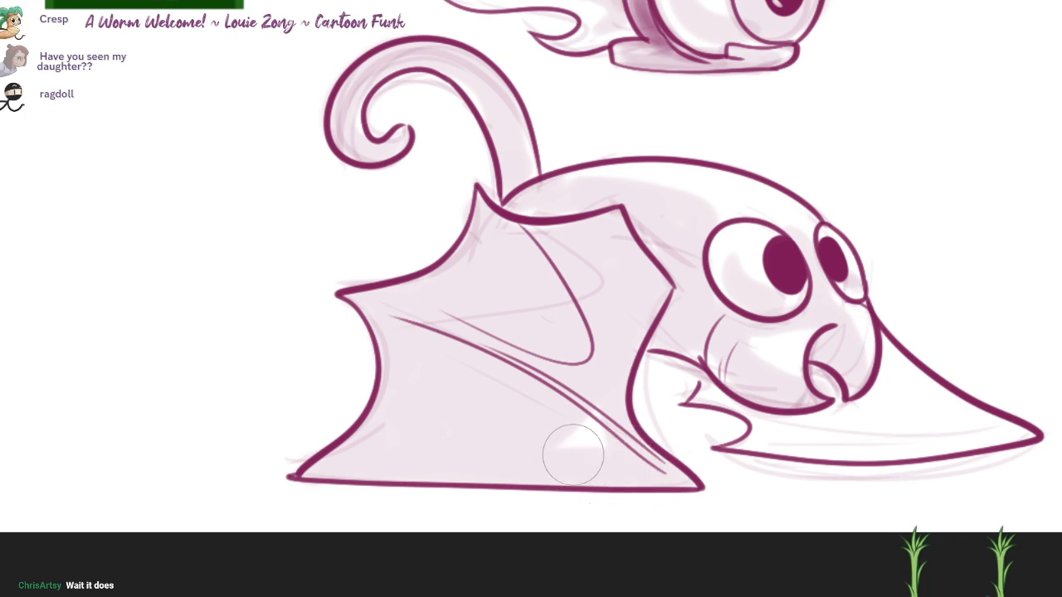
mouse_move(715, 386)
mouse_down()
mouse_move(784, 431)
mouse_move(726, 452)
mouse_move(846, 422)
mouse_move(833, 383)
mouse_move(879, 398)
mouse_move(887, 349)
mouse_move(1004, 423)
mouse_move(974, 446)
mouse_move(904, 394)
mouse_move(796, 423)
mouse_move(943, 423)
mouse_move(772, 415)
mouse_up()
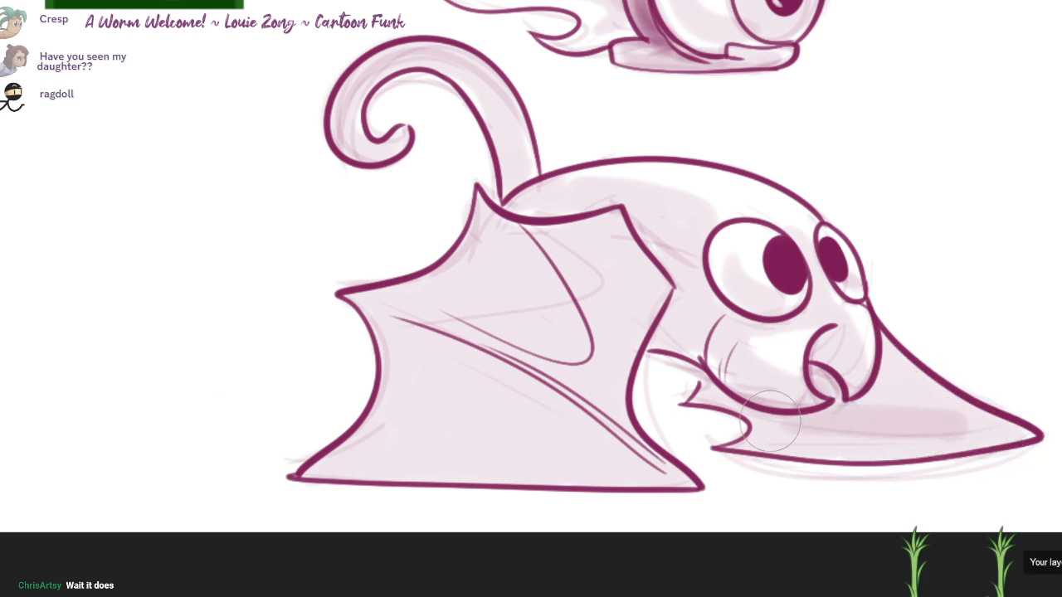
mouse_move(531, 390)
mouse_down()
mouse_move(484, 403)
mouse_move(462, 389)
mouse_move(611, 454)
mouse_move(457, 375)
mouse_move(422, 390)
mouse_move(612, 444)
mouse_up()
mouse_move(517, 242)
mouse_down()
mouse_move(563, 347)
mouse_move(514, 258)
mouse_up()
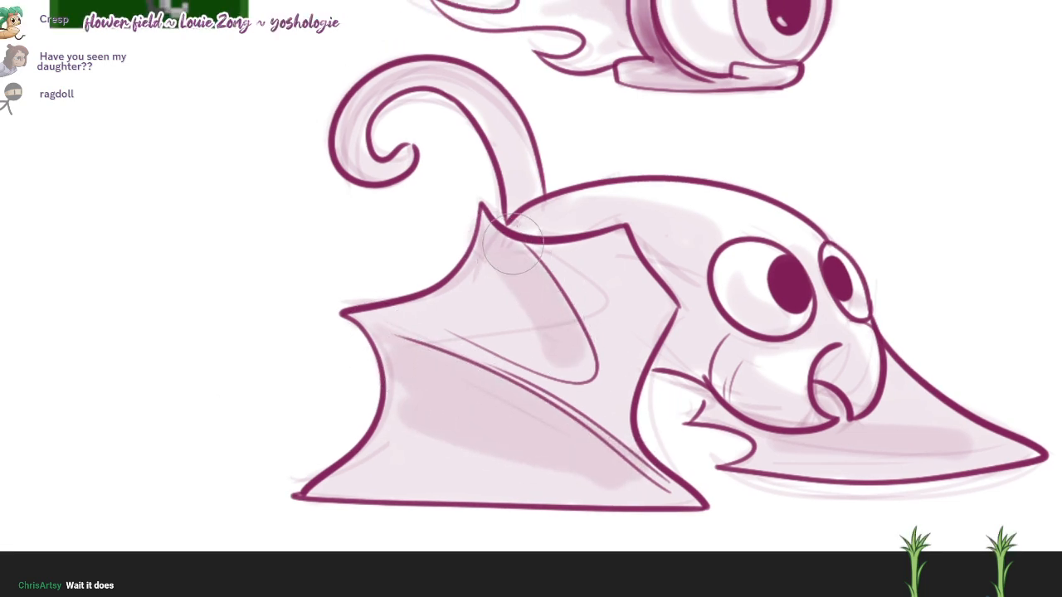
drag(617, 239, 630, 268)
mouse_move(891, 465)
mouse_down()
mouse_move(758, 442)
mouse_move(971, 442)
mouse_up()
mouse_move(877, 406)
mouse_down()
mouse_move(925, 413)
mouse_move(904, 404)
mouse_up()
Step: Add darker soft shading inside the bat's hooked mouth, on the cheek, behind the cheek, and along the tail
drag(825, 368, 838, 388)
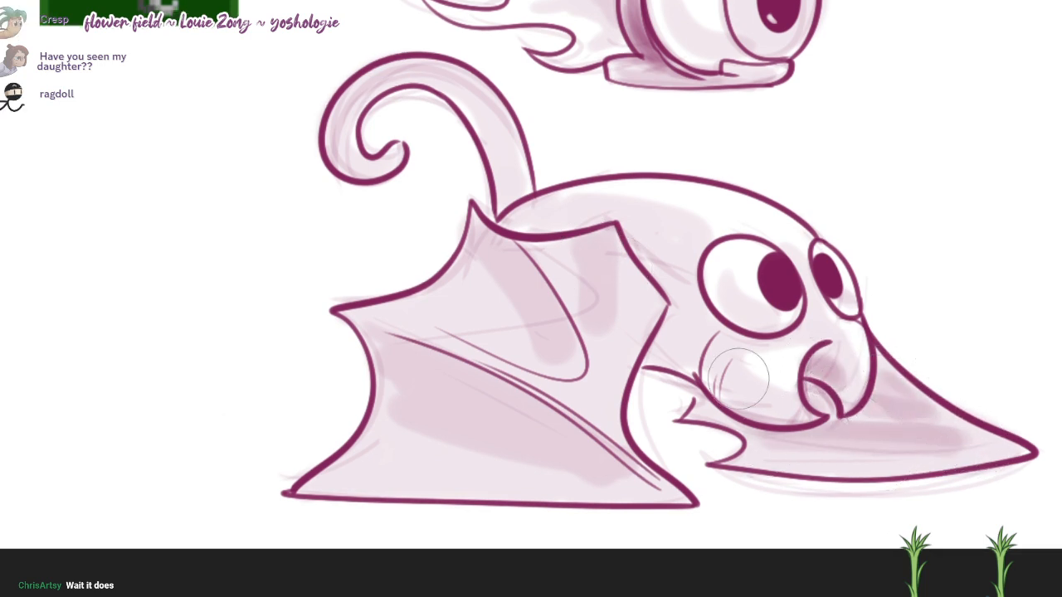
mouse_move(738, 378)
mouse_down()
mouse_move(717, 365)
mouse_move(769, 382)
mouse_move(665, 336)
mouse_up()
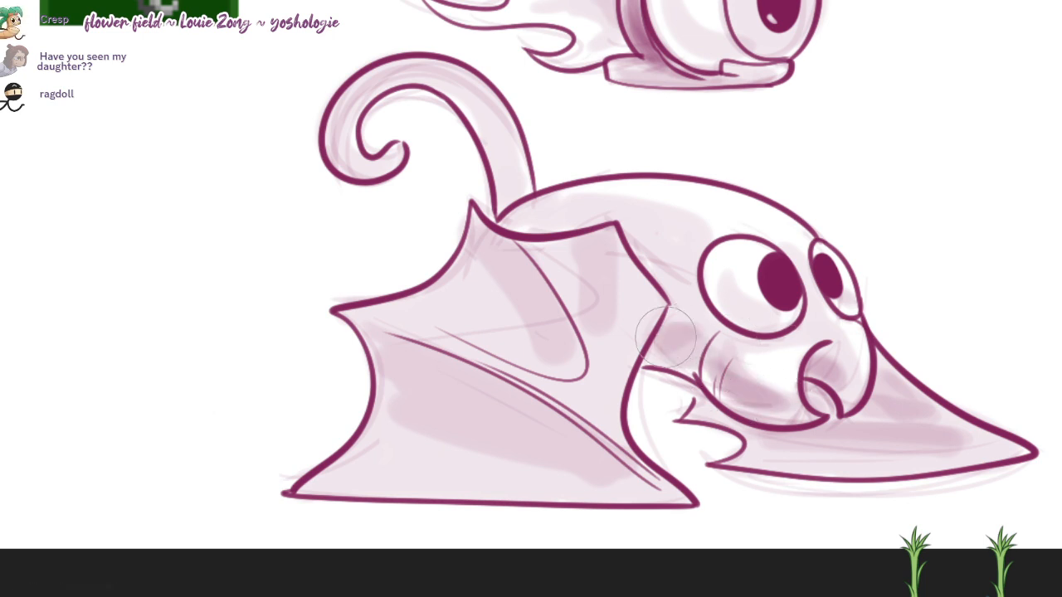
drag(441, 98, 422, 169)
mouse_move(344, 217)
mouse_down()
mouse_move(387, 137)
mouse_move(448, 162)
mouse_move(503, 282)
mouse_move(530, 298)
mouse_up()
Step: Add a darker shadow along the eyeball's inner rim side and underside, and more tone in the flames
drag(685, 180, 661, 338)
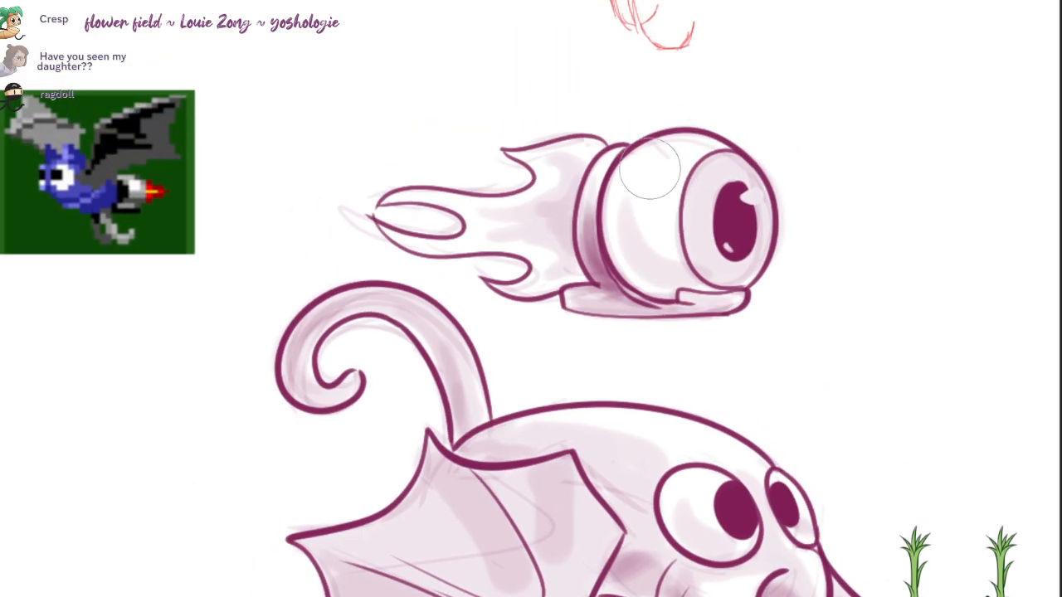
mouse_move(646, 168)
mouse_down()
mouse_move(669, 252)
mouse_move(723, 264)
mouse_up()
mouse_move(540, 237)
mouse_down()
mouse_move(540, 213)
mouse_move(561, 192)
mouse_move(564, 264)
mouse_move(580, 193)
mouse_up()
Step: Paint a small white highlight in each of the bat's pupils
scroll(834, 141, down, 1)
drag(947, 369, 913, 360)
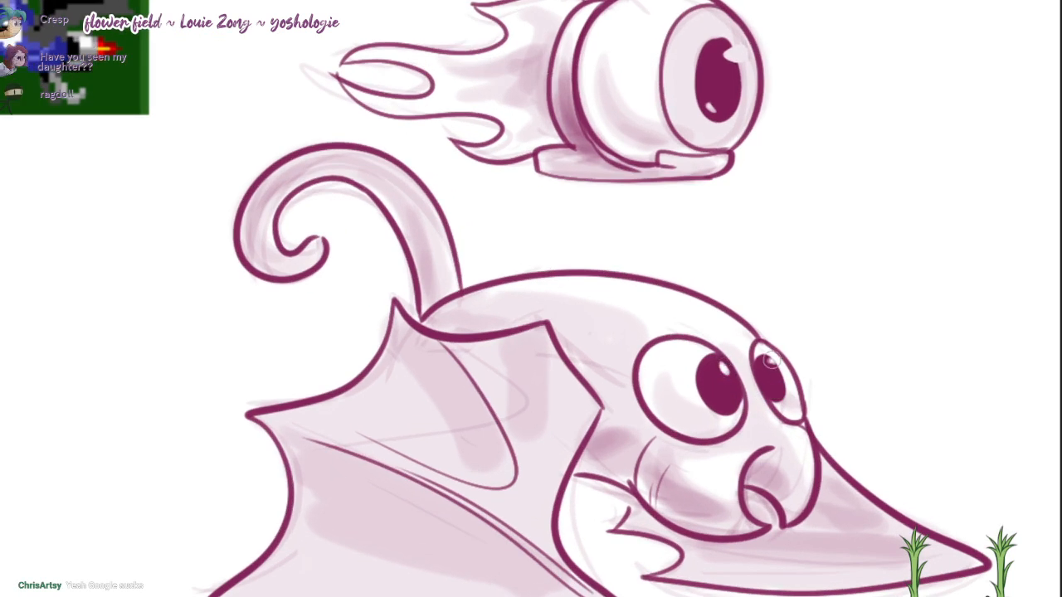
drag(725, 365, 724, 369)
mouse_move(755, 404)
mouse_down()
mouse_move(762, 392)
mouse_move(867, 354)
mouse_up()
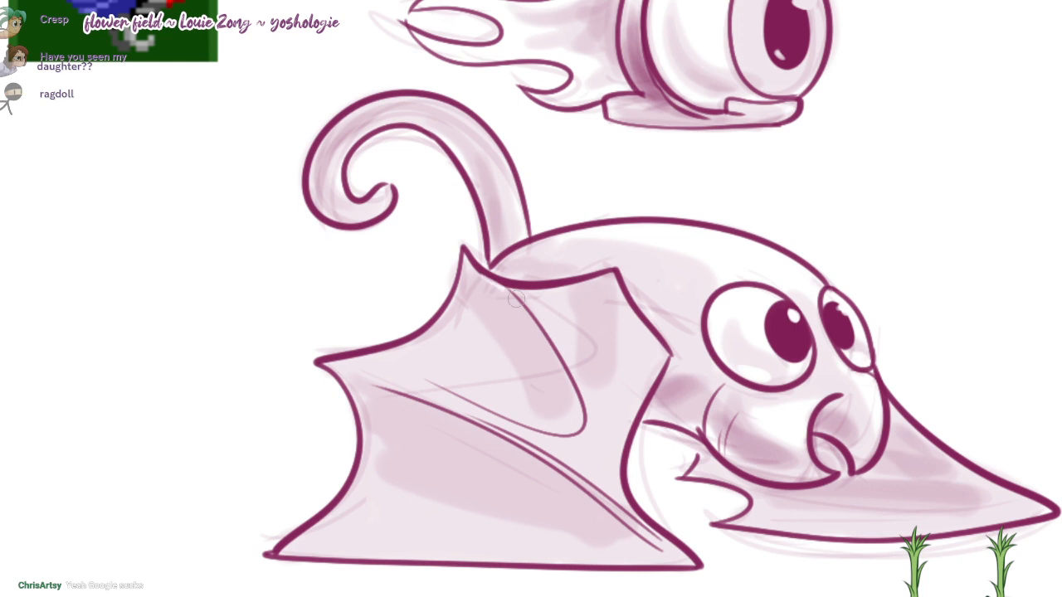
drag(516, 299, 582, 411)
key(ctrl+z)
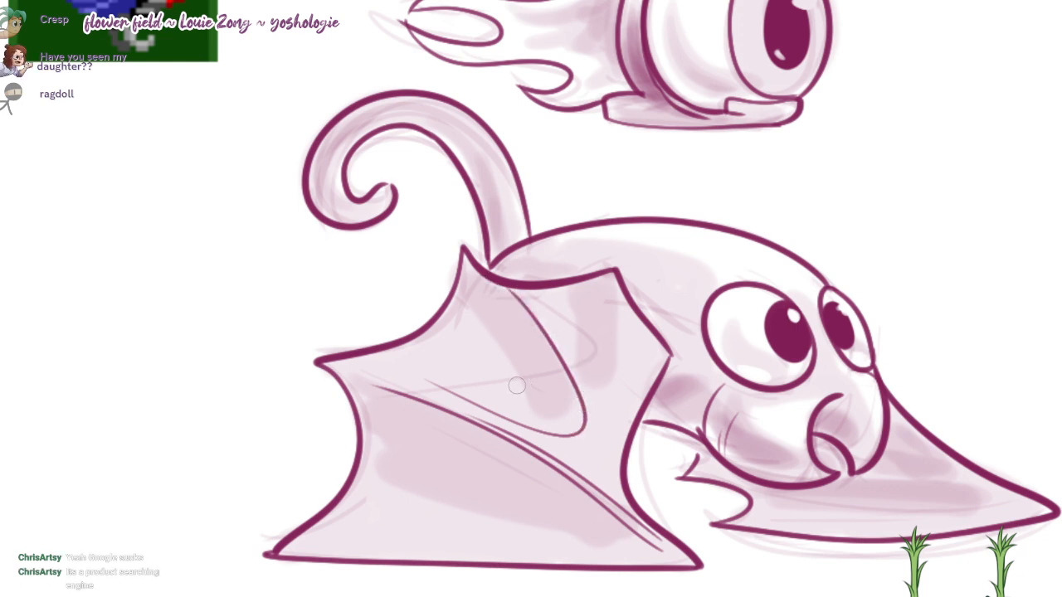
drag(496, 432, 622, 497)
key(ctrl+z)
Step: Paint thin white highlights above the near wing's long fold, inside the far wing's sloping edge, and along the near wing's lower edge
drag(367, 373, 617, 497)
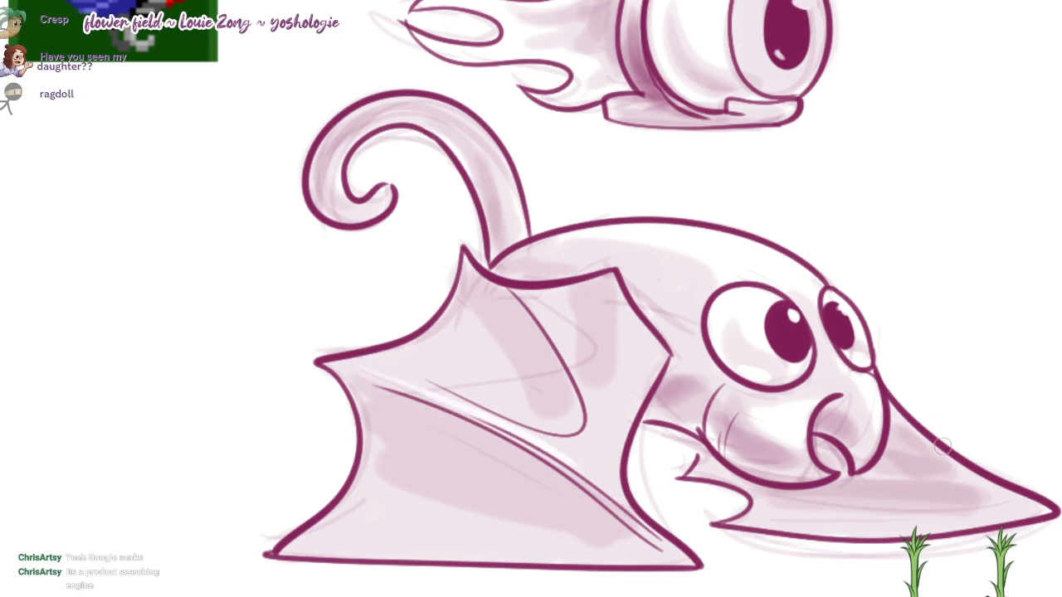
drag(904, 427, 948, 467)
drag(747, 525, 982, 534)
key(ctrl+z)
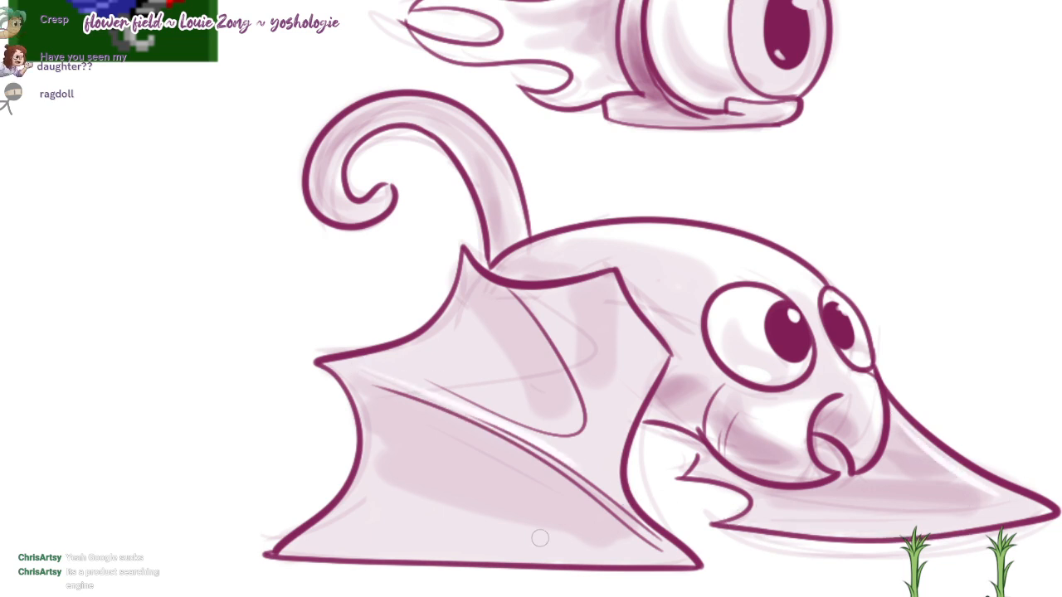
drag(340, 546, 594, 557)
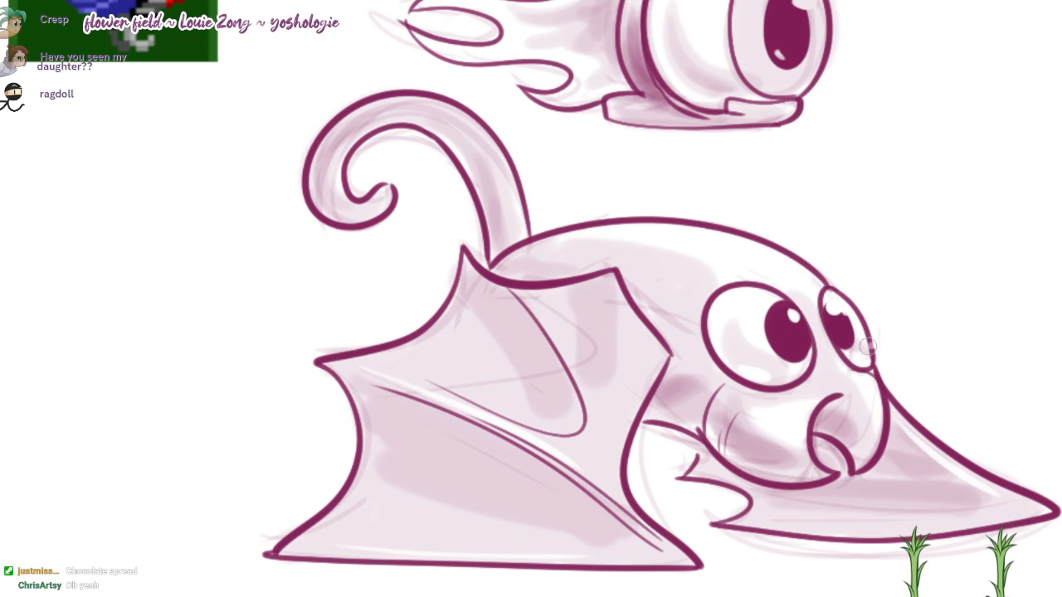
Step: Deepen the shadow on the eyeball beside the rim and underneath, and darken the flames next to the rim
mouse_move(854, 249)
mouse_down()
mouse_move(829, 304)
mouse_move(840, 344)
mouse_up()
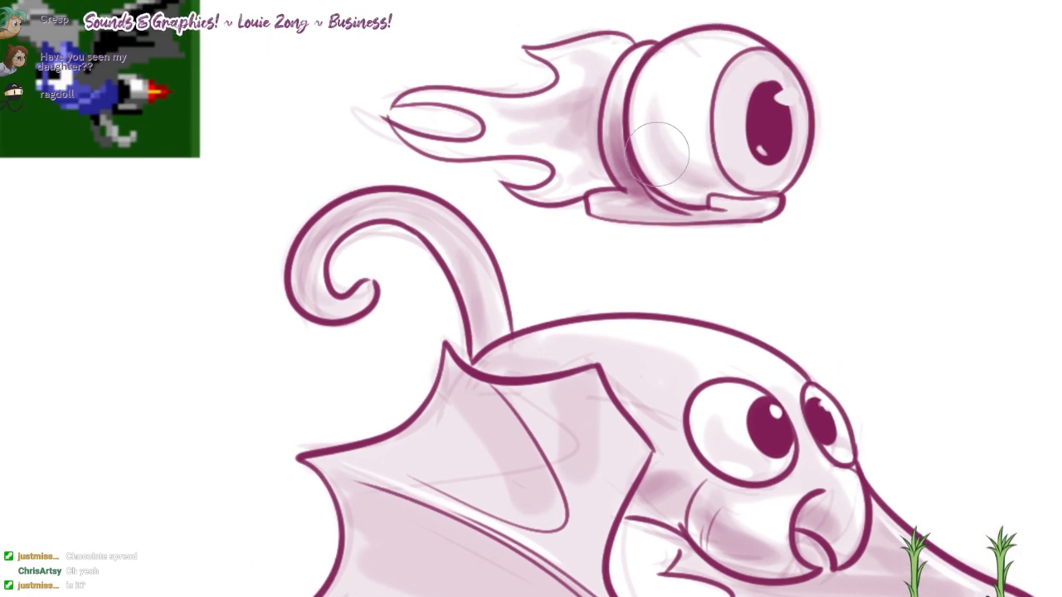
drag(656, 153, 709, 181)
drag(601, 96, 570, 132)
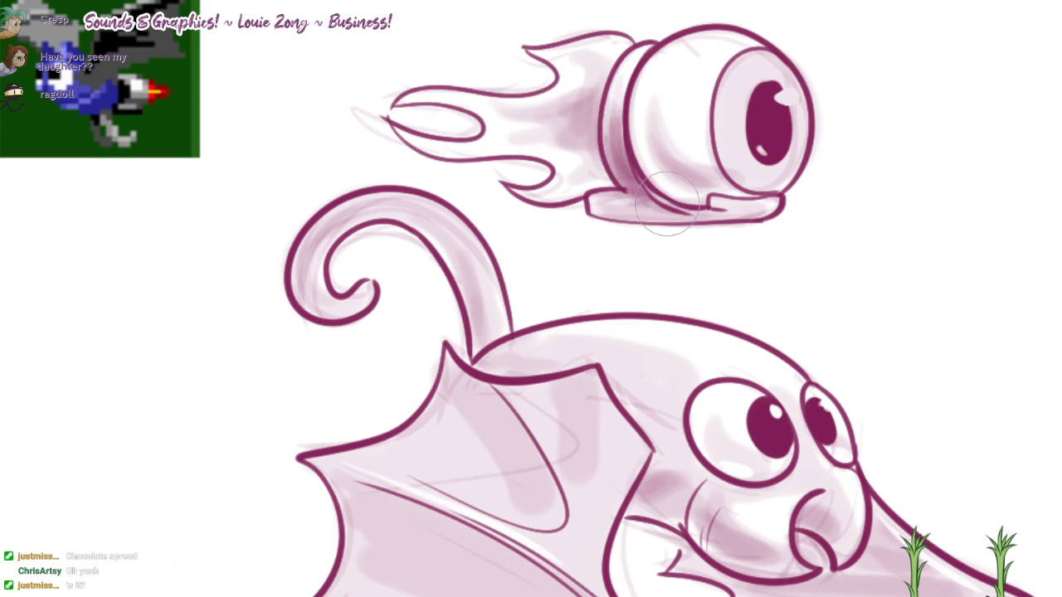
drag(669, 205, 742, 133)
Step: Darken the near wing beneath its long fold, the area behind the bat's cheek, and the tail near its root
mouse_move(539, 295)
mouse_down()
mouse_move(605, 426)
mouse_move(624, 439)
mouse_up()
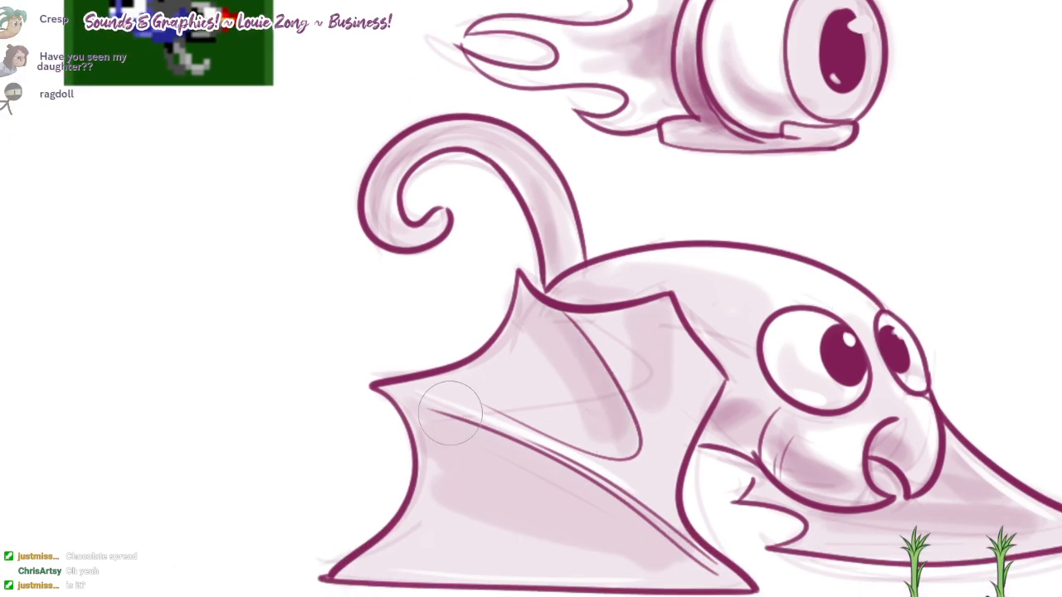
mouse_move(446, 414)
mouse_down()
mouse_move(671, 538)
mouse_move(443, 444)
mouse_up()
drag(855, 414, 734, 344)
mouse_move(613, 334)
mouse_down()
mouse_move(610, 317)
mouse_move(591, 351)
mouse_move(643, 369)
mouse_up()
drag(537, 186, 590, 302)
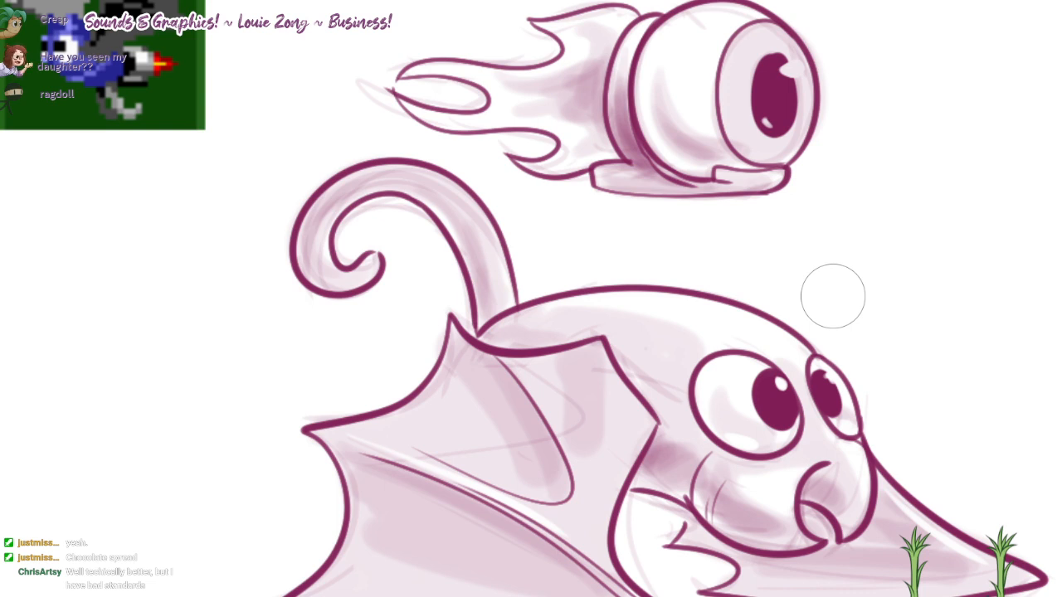
Step: Build up darker shading around the curl of the tail and along the bat's back just above the near wing
mouse_move(456, 233)
mouse_down()
mouse_move(357, 186)
mouse_move(320, 266)
mouse_move(330, 284)
mouse_up()
drag(814, 315, 835, 291)
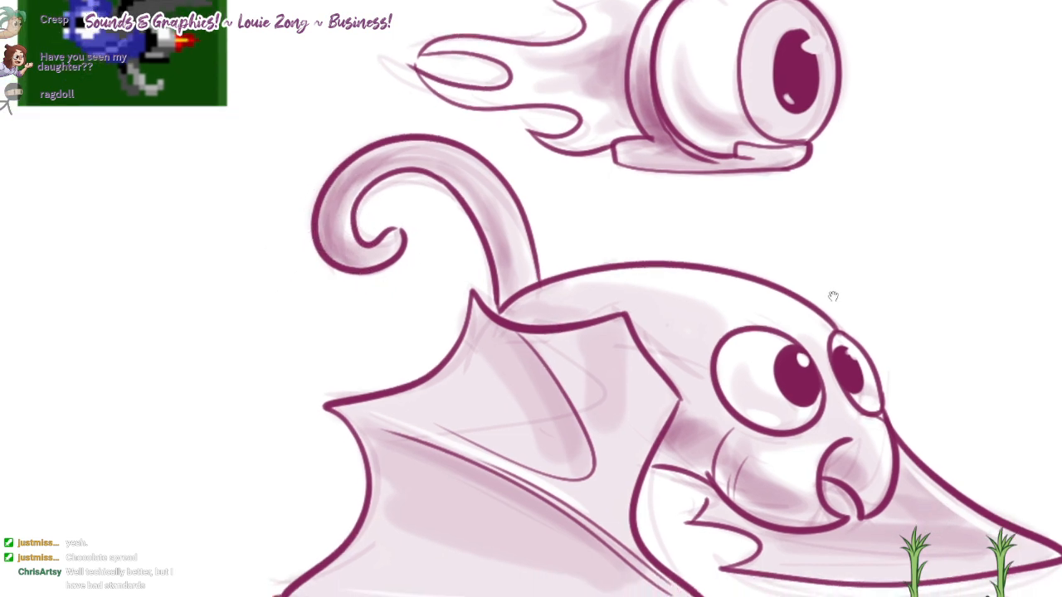
mouse_move(535, 297)
mouse_down()
mouse_move(523, 253)
mouse_move(384, 149)
mouse_up()
drag(849, 309, 832, 296)
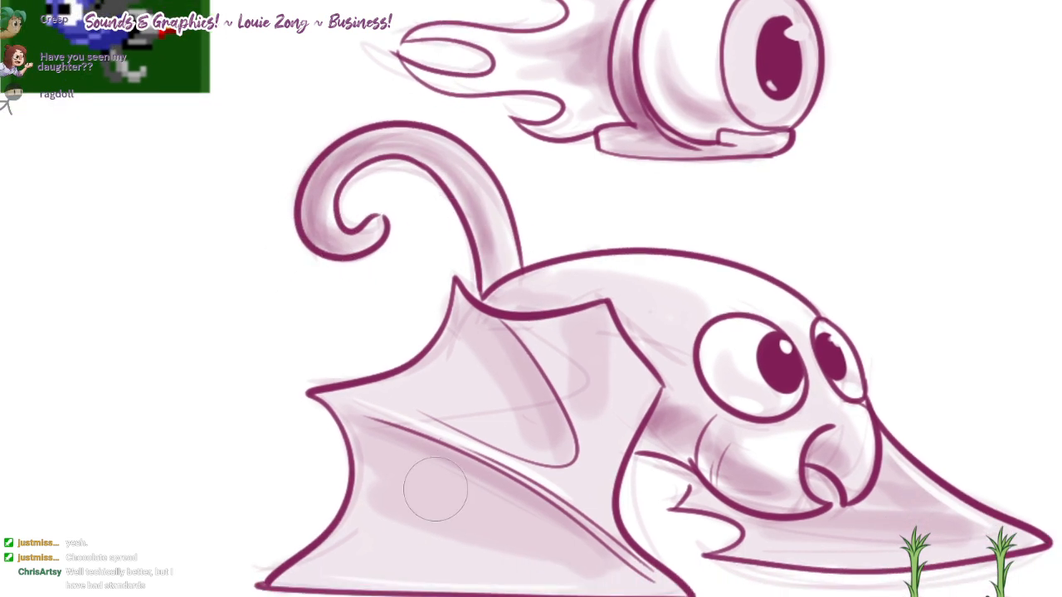
drag(499, 292, 581, 306)
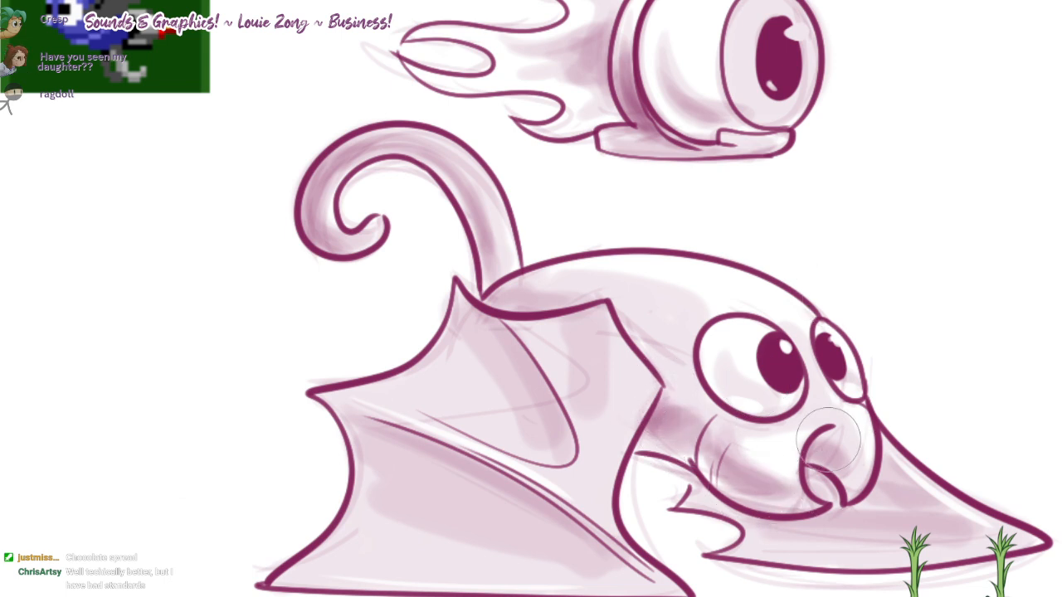
Step: Darken the inside of the bat's hooked mouth, the underside of its near eye, and the neck beside the wing
mouse_move(827, 439)
mouse_down()
mouse_move(848, 455)
mouse_move(838, 448)
mouse_move(830, 464)
mouse_up()
mouse_move(708, 373)
mouse_down()
mouse_move(724, 385)
mouse_move(792, 380)
mouse_move(782, 405)
mouse_move(772, 388)
mouse_up()
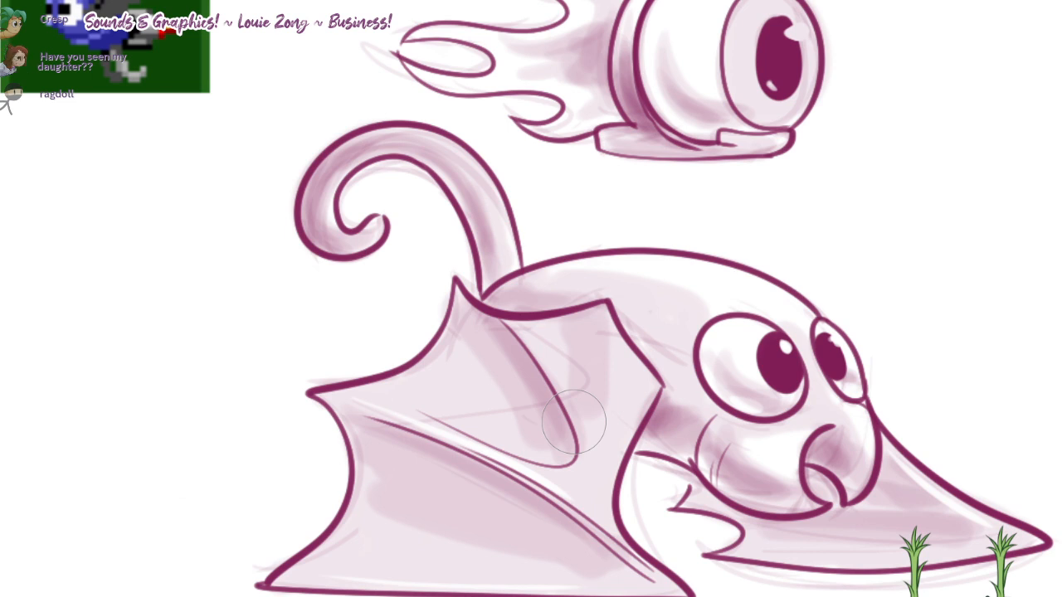
mouse_move(659, 426)
mouse_down()
mouse_move(812, 491)
mouse_move(674, 428)
mouse_up()
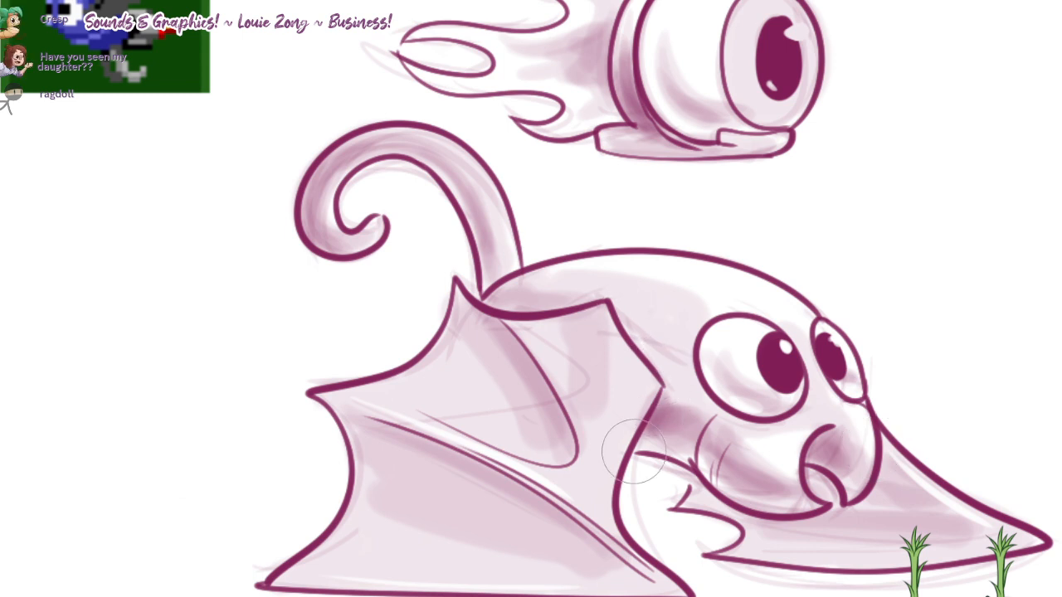
drag(635, 452, 685, 448)
Step: Deepen the shadows along the near wing's folds and across the far wing beneath the bat's head
drag(492, 330, 558, 439)
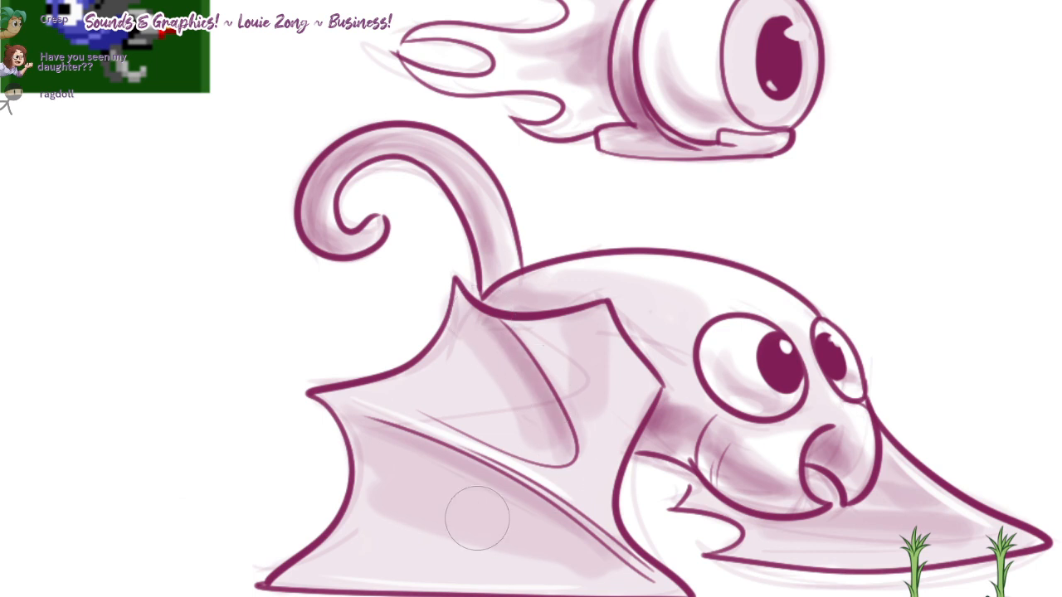
mouse_move(383, 435)
mouse_down()
mouse_move(605, 535)
mouse_move(649, 567)
mouse_move(475, 474)
mouse_up()
drag(819, 518, 936, 519)
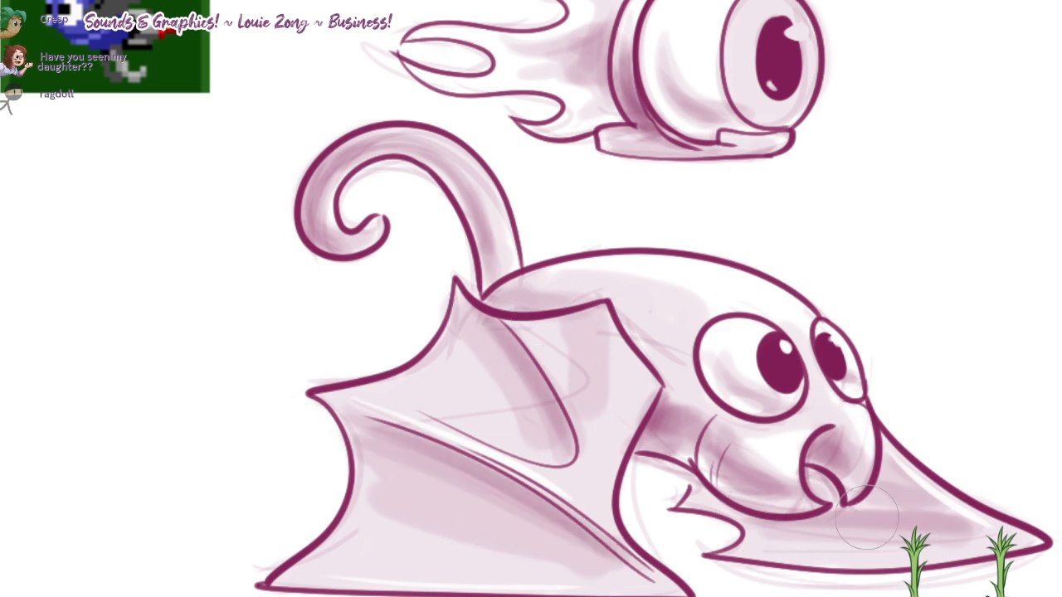
drag(866, 518, 956, 528)
mouse_move(909, 483)
mouse_down()
mouse_move(895, 469)
mouse_move(871, 489)
mouse_move(953, 539)
mouse_move(768, 516)
mouse_move(704, 495)
mouse_move(695, 476)
mouse_move(687, 491)
mouse_up()
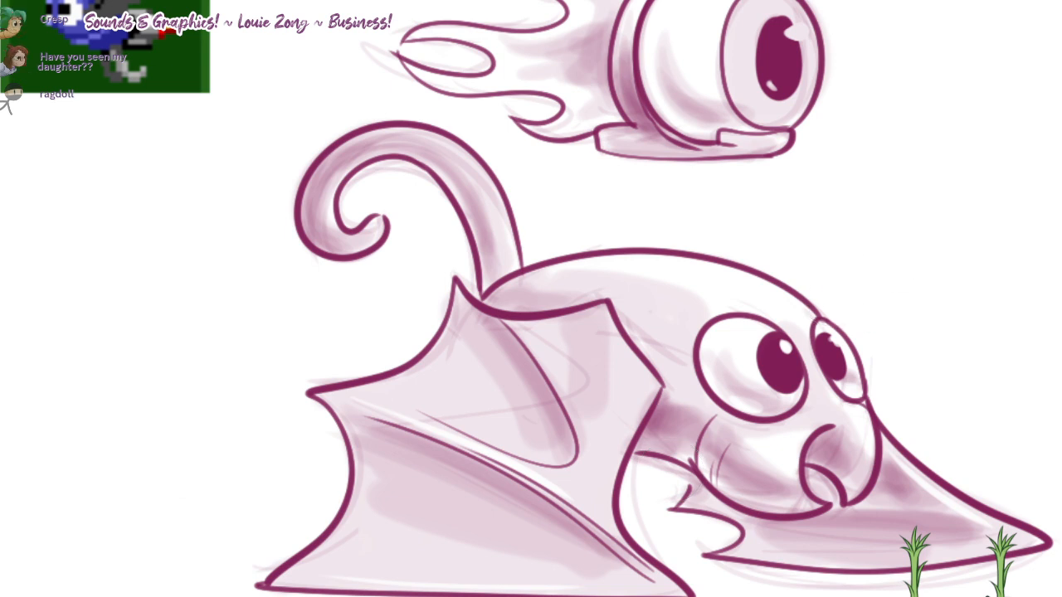
Step: Shade the upper part of the flaming eyeball's iris and repaint its pupil's upper highlight as a rounder white spot
drag(669, 49, 746, 93)
key(ctrl+z)
mouse_move(770, 9)
mouse_down()
mouse_move(784, 14)
mouse_move(795, 83)
mouse_move(769, 73)
mouse_move(788, 102)
mouse_move(733, 82)
mouse_up()
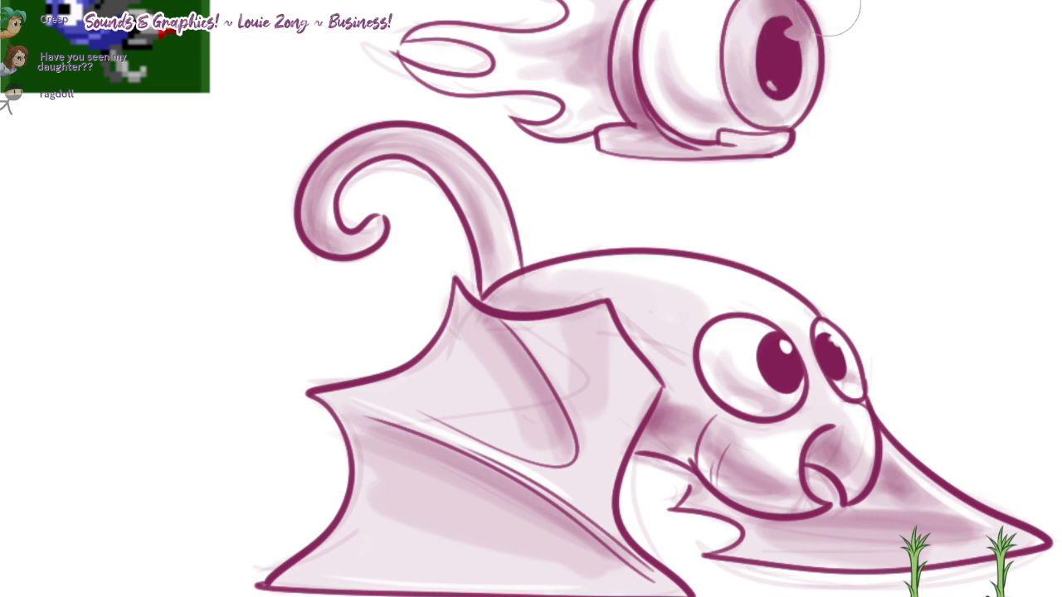
drag(788, 33, 795, 32)
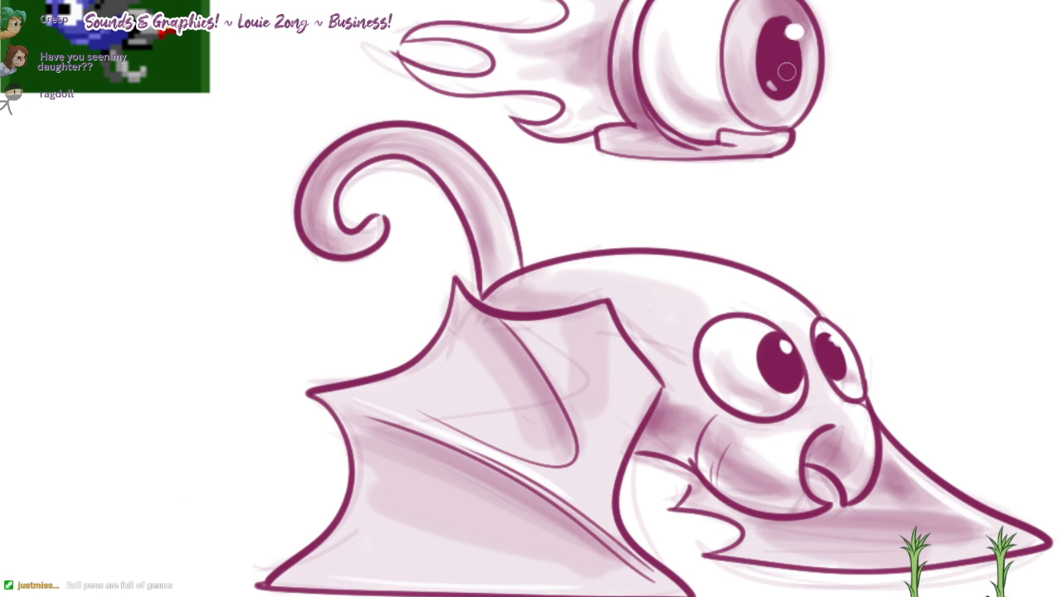
Step: Brighten the lower highlight on the flaming eyeball's pupil and paint short light streaks across the lower part of its iris
drag(765, 84, 732, 94)
mouse_move(751, 97)
mouse_down()
mouse_move(745, 112)
mouse_move(764, 114)
mouse_up()
drag(775, 103, 781, 113)
key(b)
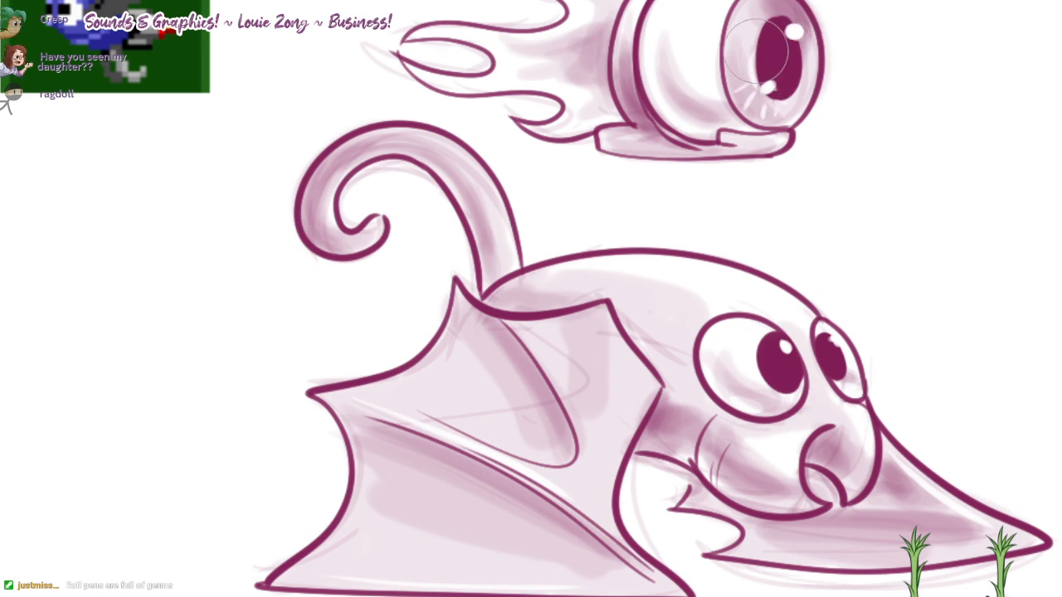
Step: Add soft shading to the white of the flaming eyeball beside its collar and to the flame trailing behind it
drag(756, 51, 768, 125)
mouse_move(699, 110)
mouse_down()
mouse_move(711, 169)
mouse_move(791, 163)
mouse_up()
key(ctrl+z)
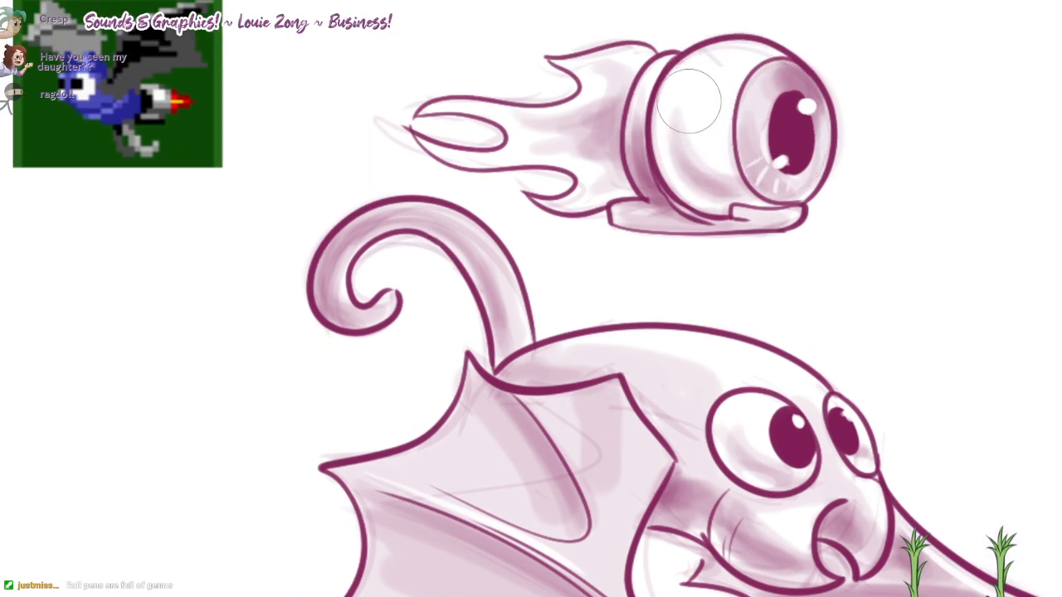
drag(688, 104, 708, 162)
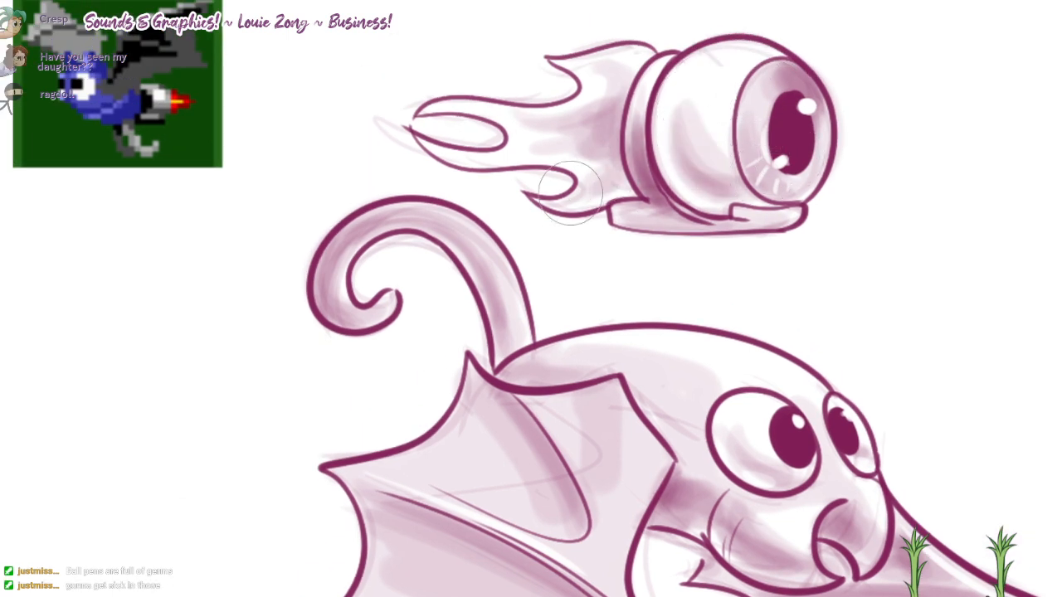
mouse_move(588, 186)
mouse_down()
mouse_move(526, 149)
mouse_move(530, 121)
mouse_up()
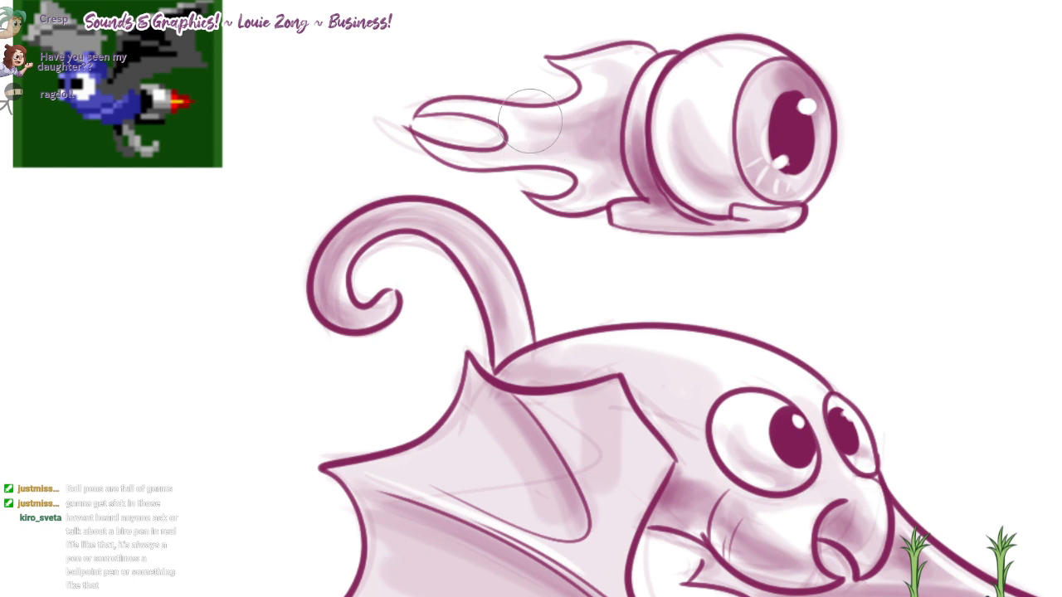
scroll(701, 52, down, 2)
drag(700, 53, 689, 104)
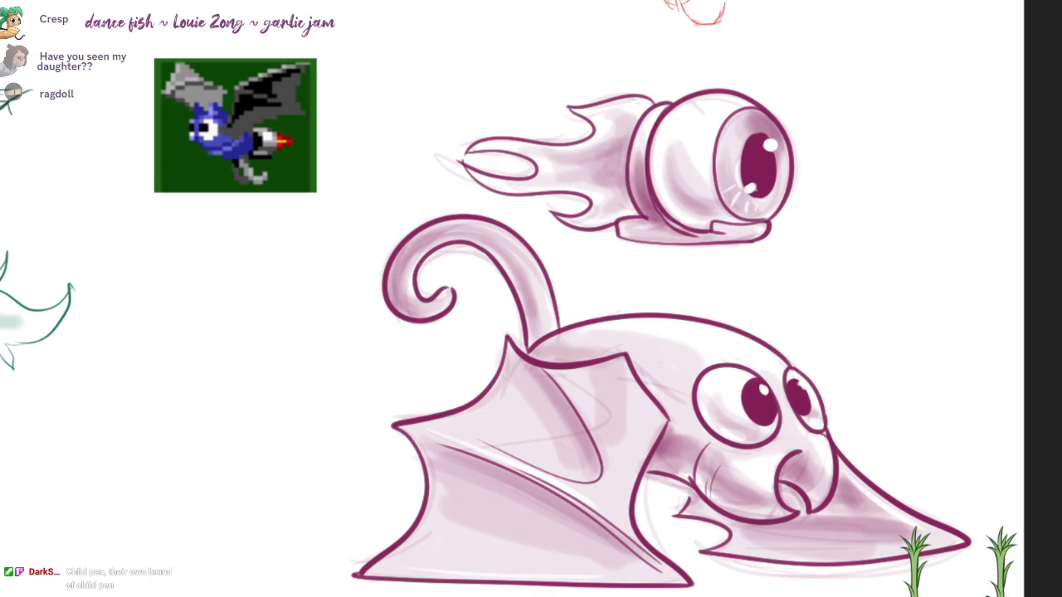
Step: Switch to the browser to look at the Pastachoca tub picture, and return to the drawing
drag(664, 0, 805, 0)
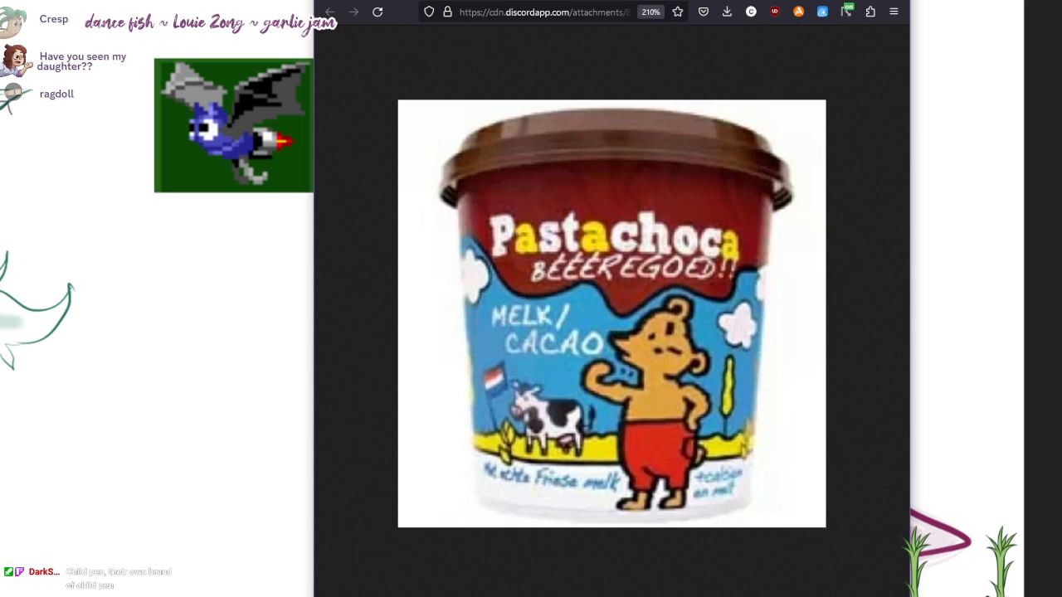
drag(805, 4, 807, 0)
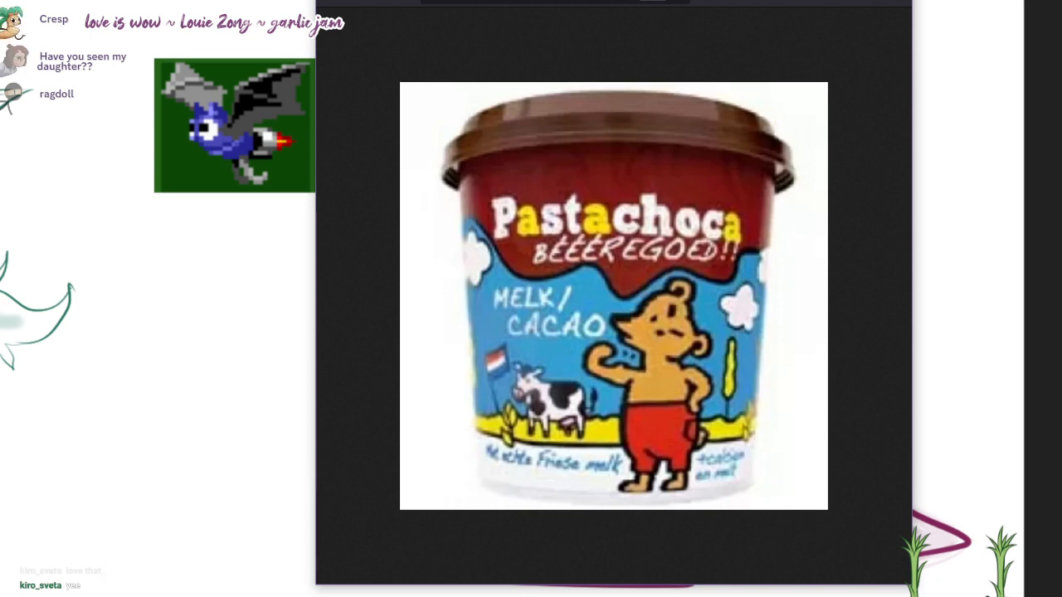
drag(614, 2, 706, 0)
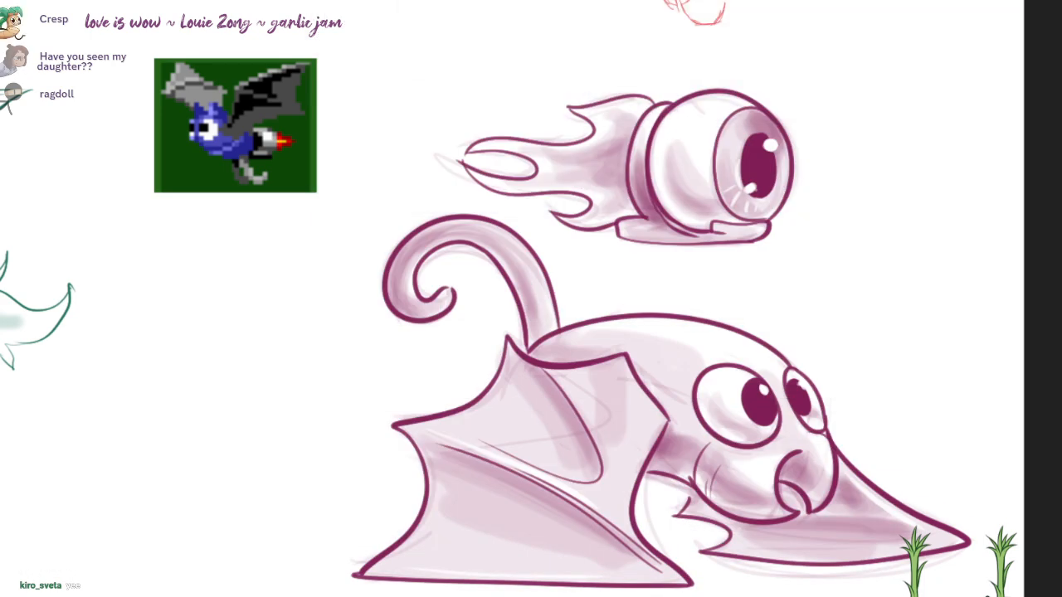
Step: Look at the blue rocket bat concept drawing in the browser and compare it with the bats on the canvas
key(alt+Tab)
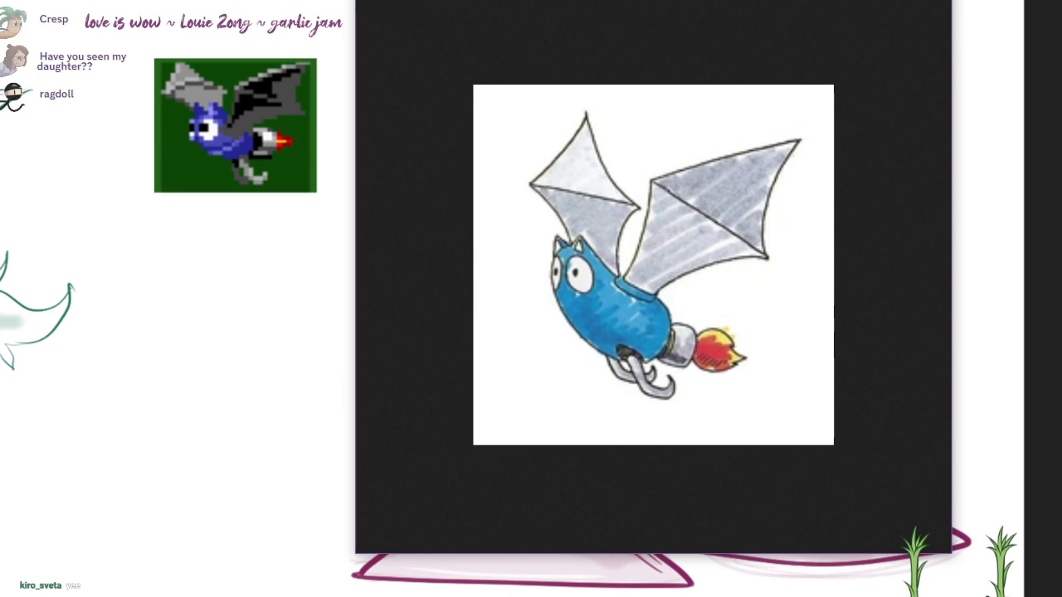
key(alt+Tab)
scroll(855, 201, down, 2)
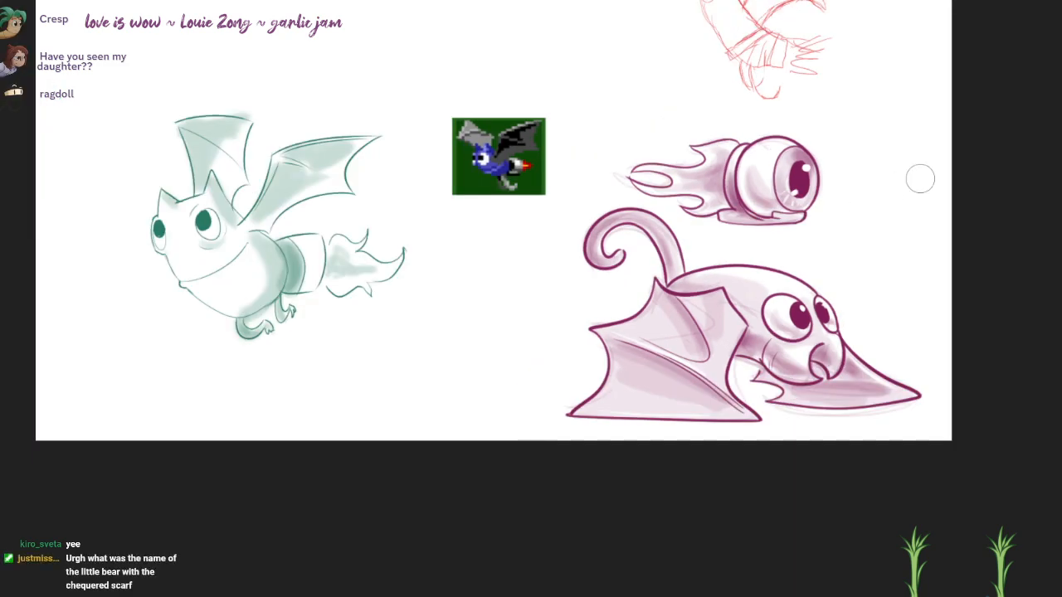
mouse_move(821, 183)
mouse_down()
mouse_move(876, 326)
mouse_move(877, 303)
mouse_move(852, 296)
mouse_move(862, 293)
mouse_move(847, 301)
mouse_up()
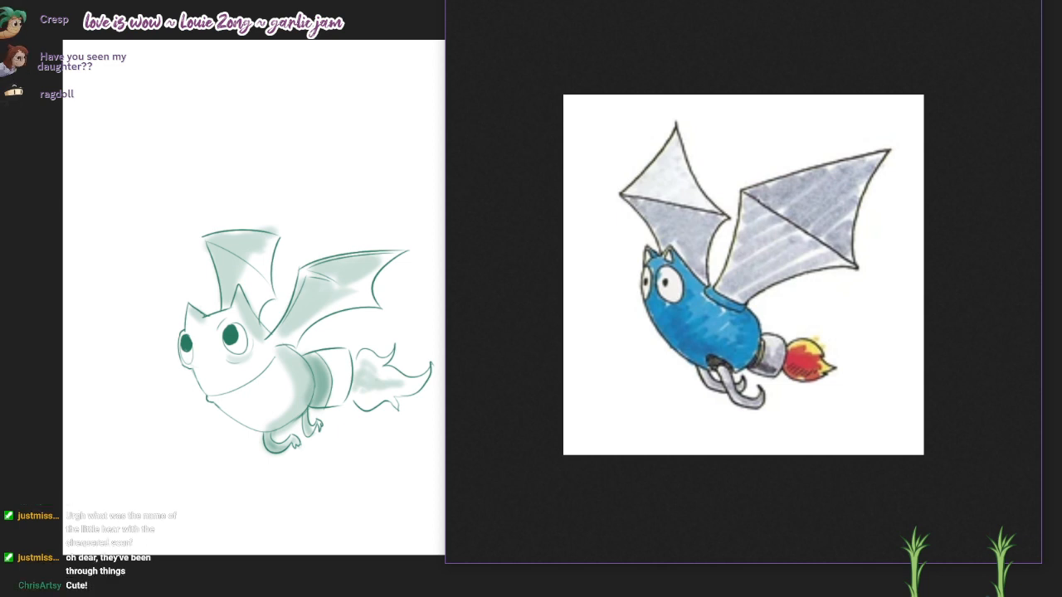
mouse_move(743, 0)
mouse_down()
mouse_move(867, 22)
mouse_move(867, 0)
mouse_move(821, 0)
mouse_up()
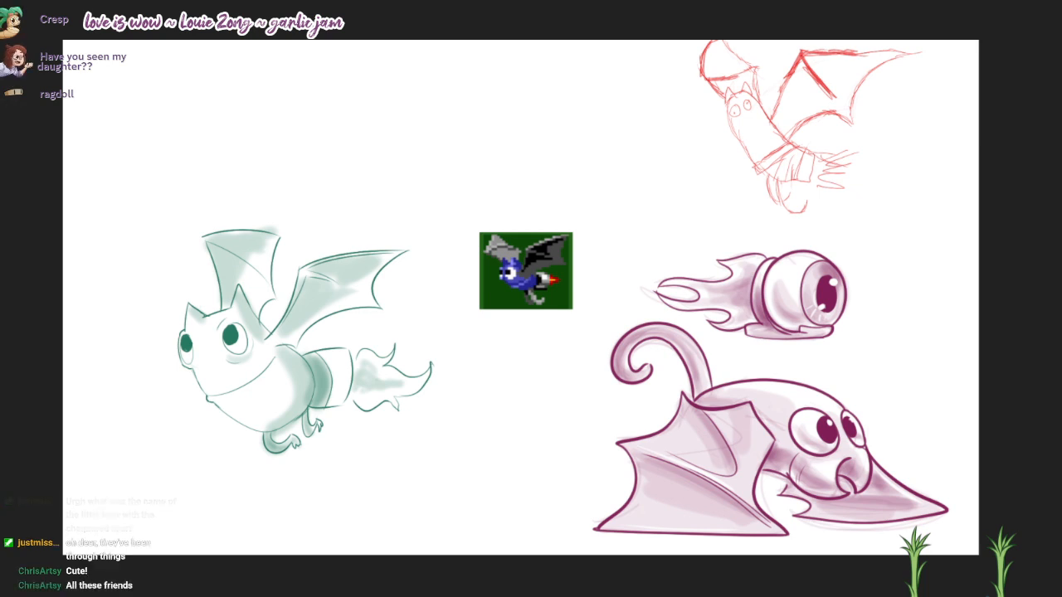
Step: View the browser sketch of a startled runner beneath a hanging bat, and minimise the browser window
key(alt+Tab)
drag(910, 54, 895, 16)
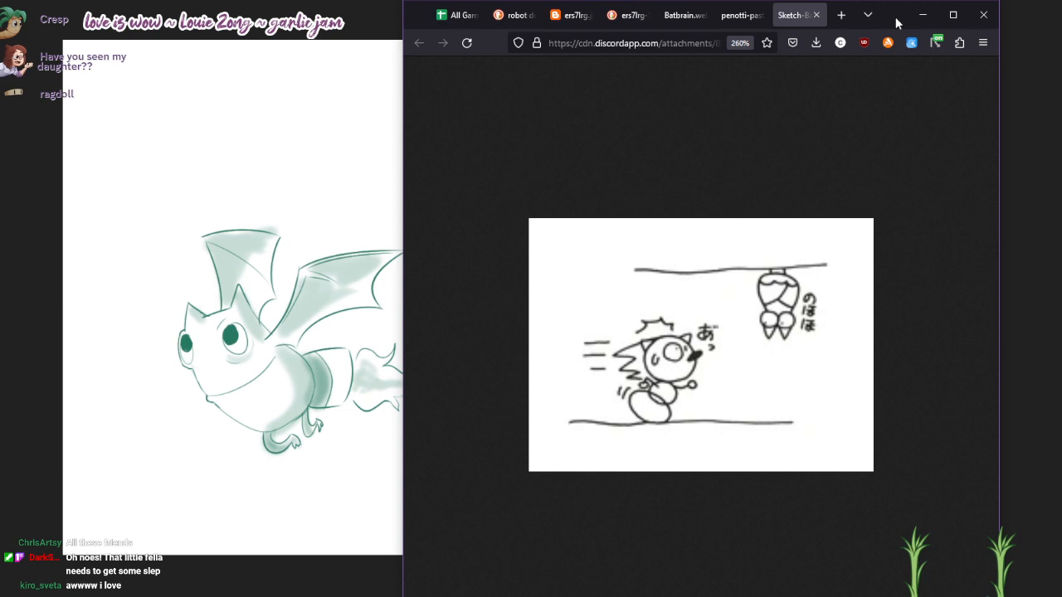
click(922, 15)
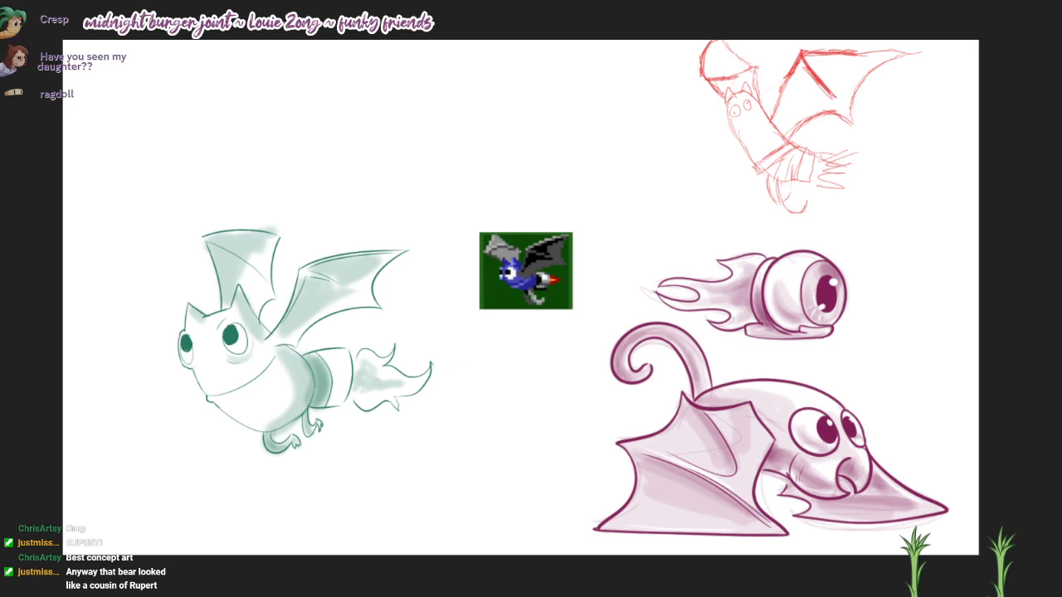
Step: Browse the Rupert Bear image results in the browser and preview the "Rupert Bear" T-shirt picture
key(alt+Tab)
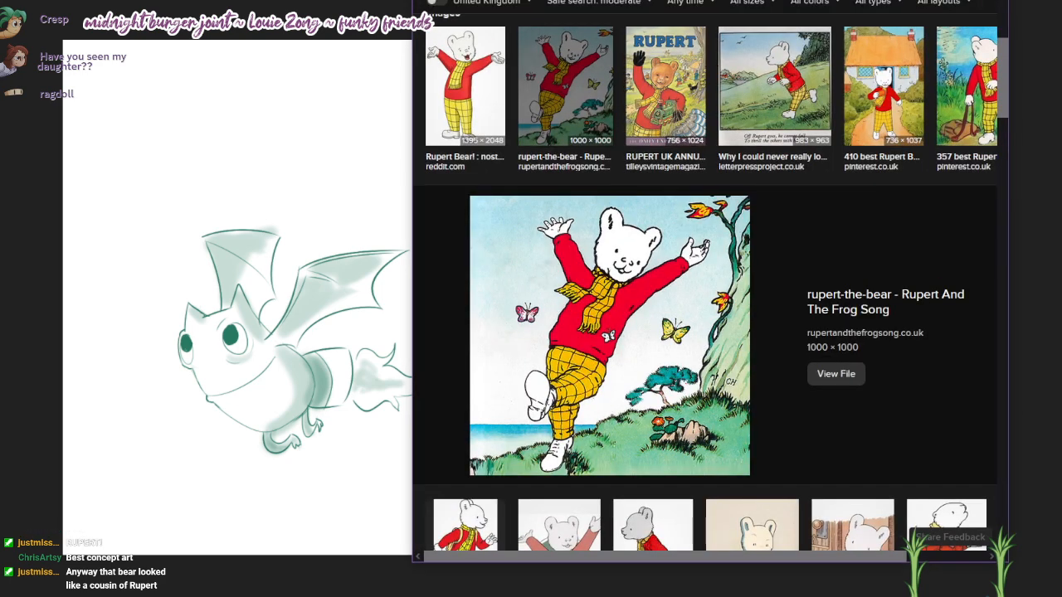
drag(705, 1, 700, 15)
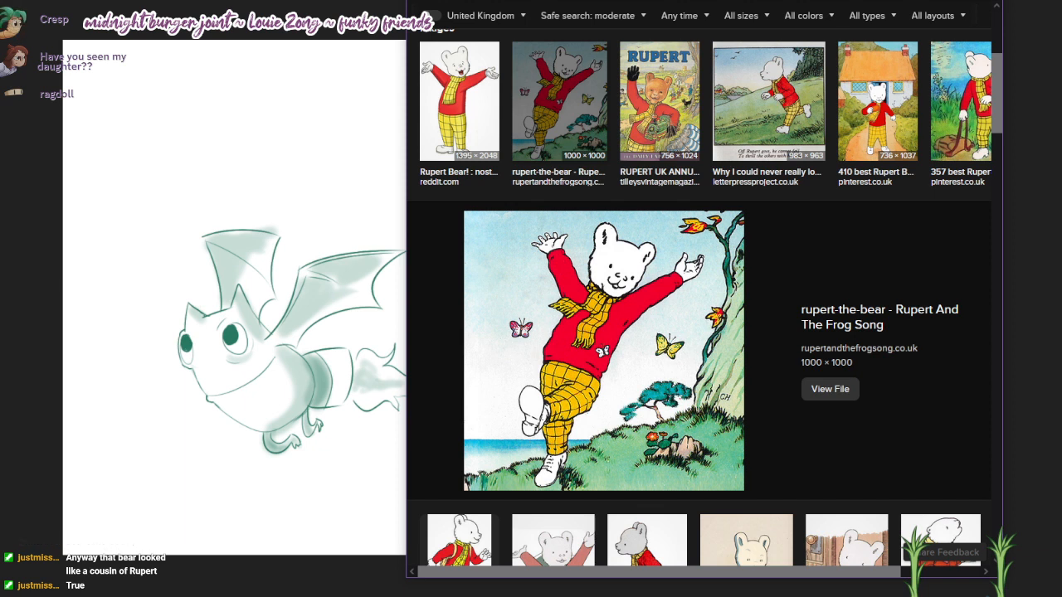
scroll(808, 259, down, 3)
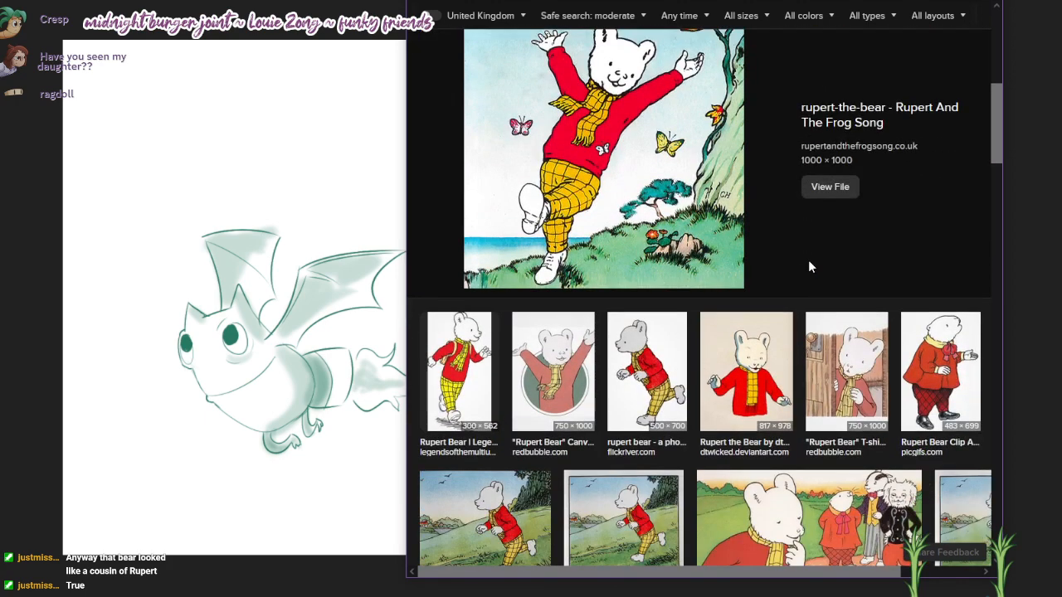
click(850, 361)
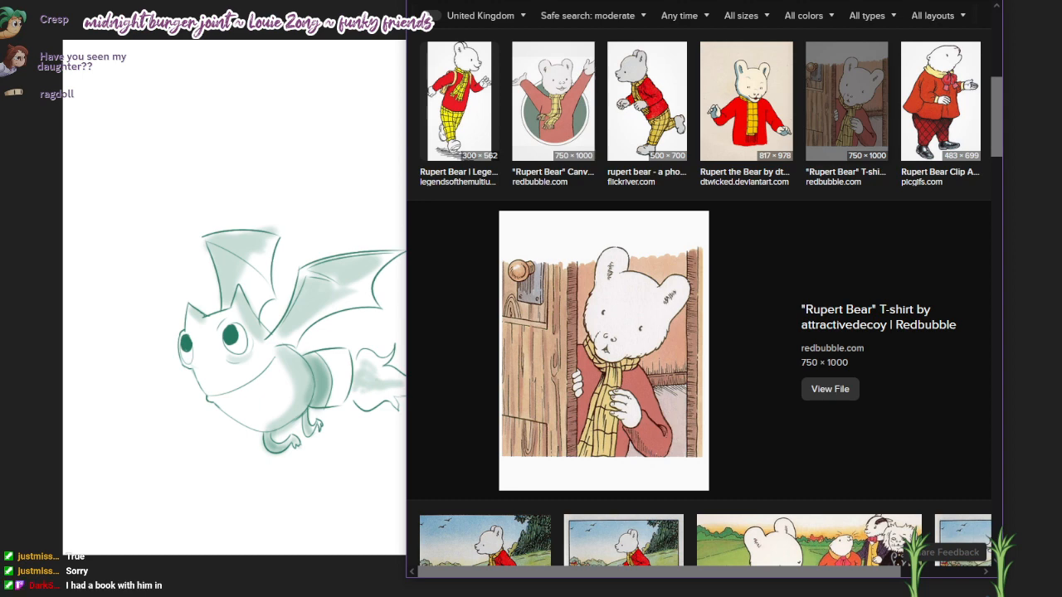
drag(705, 1, 719, 0)
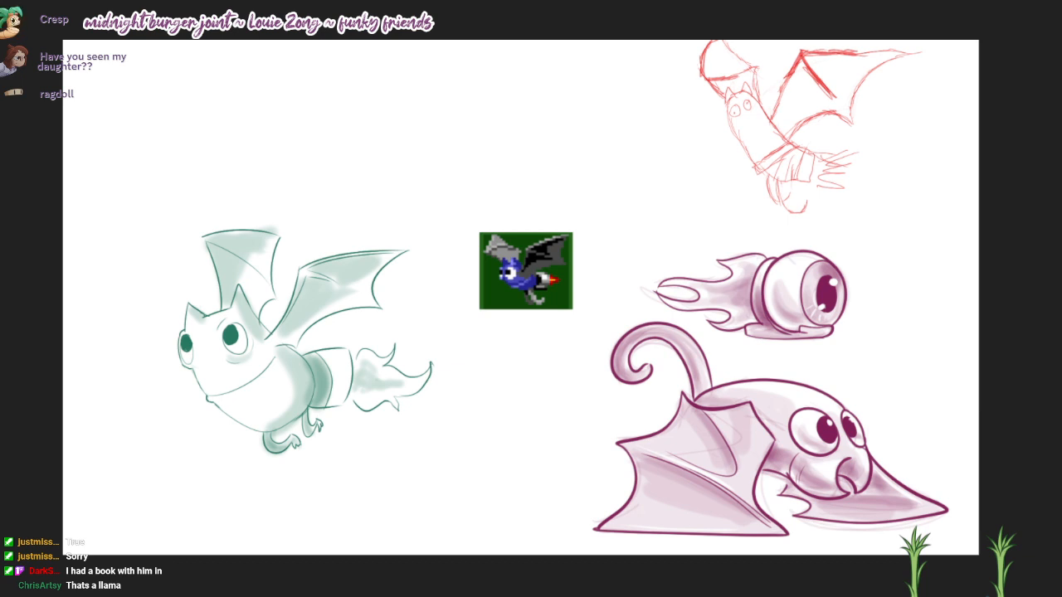
Step: View the browser sketch of the bat swooping over a ducking character, and return to the canvas
key(alt+Tab)
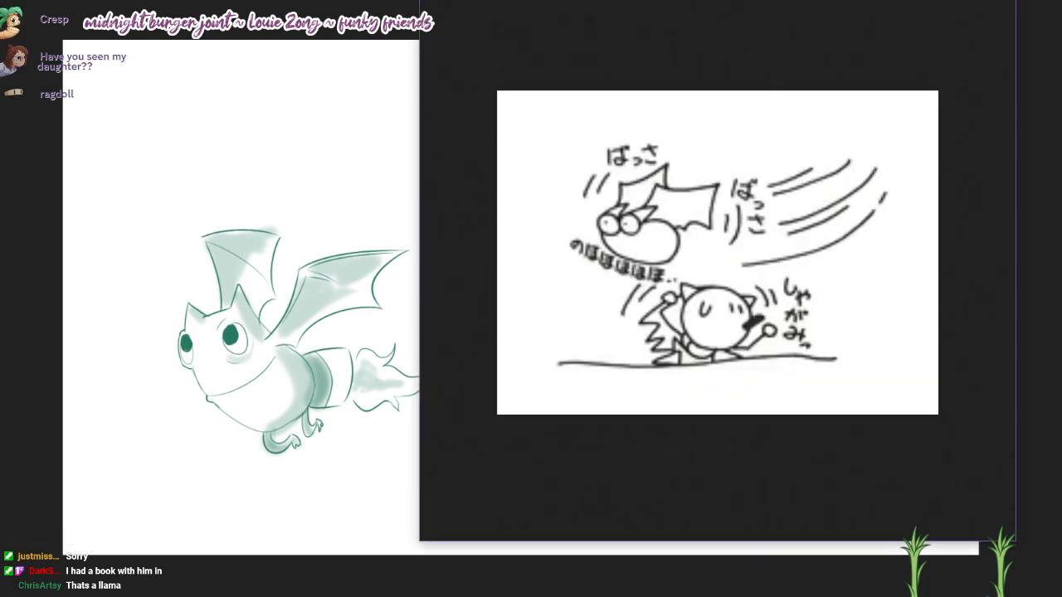
drag(718, 253, 712, 287)
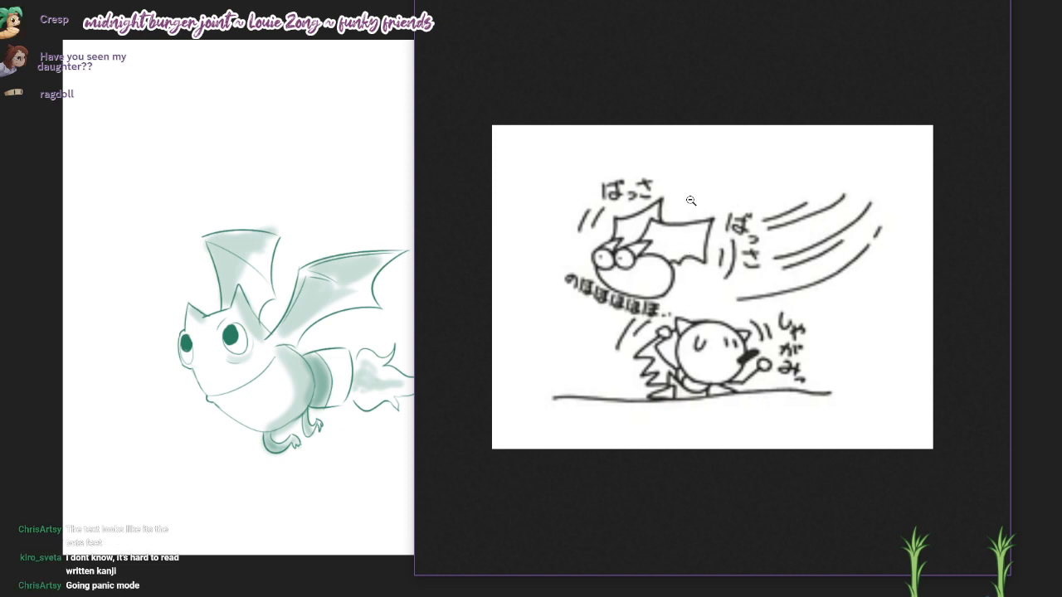
drag(711, 287, 805, 1)
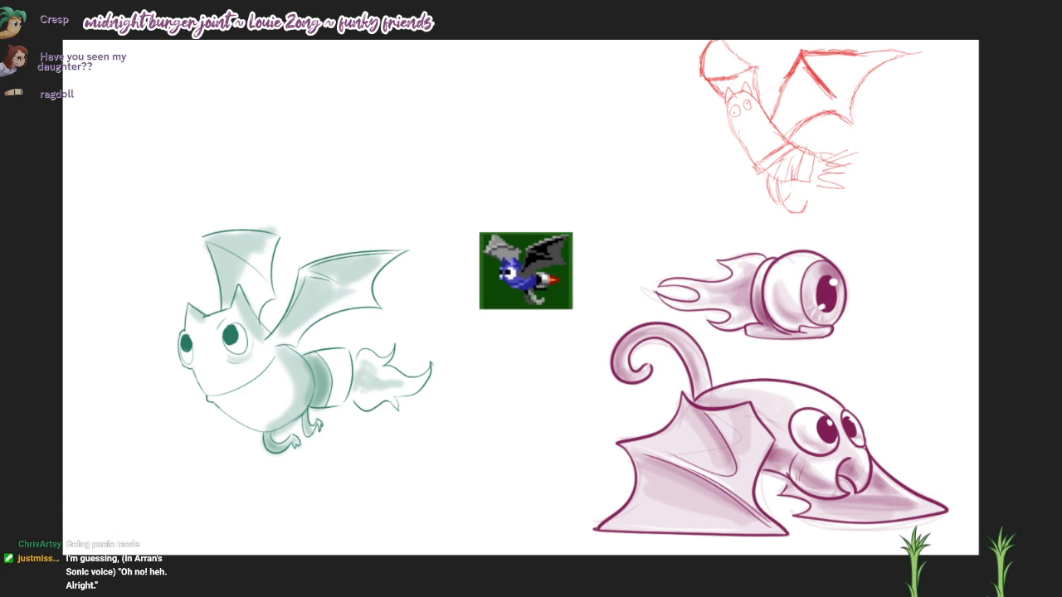
Step: Examine the red bat sketch up close, including its head and wings, and compare it with the other drawings on the canvas
scroll(865, 89, up, 1)
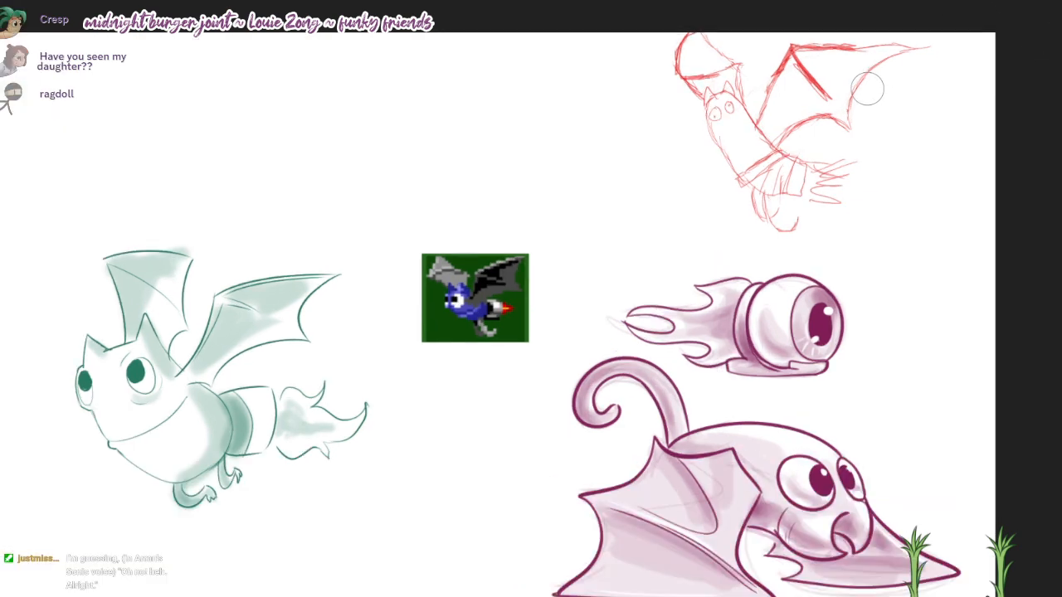
scroll(971, 216, down, 1)
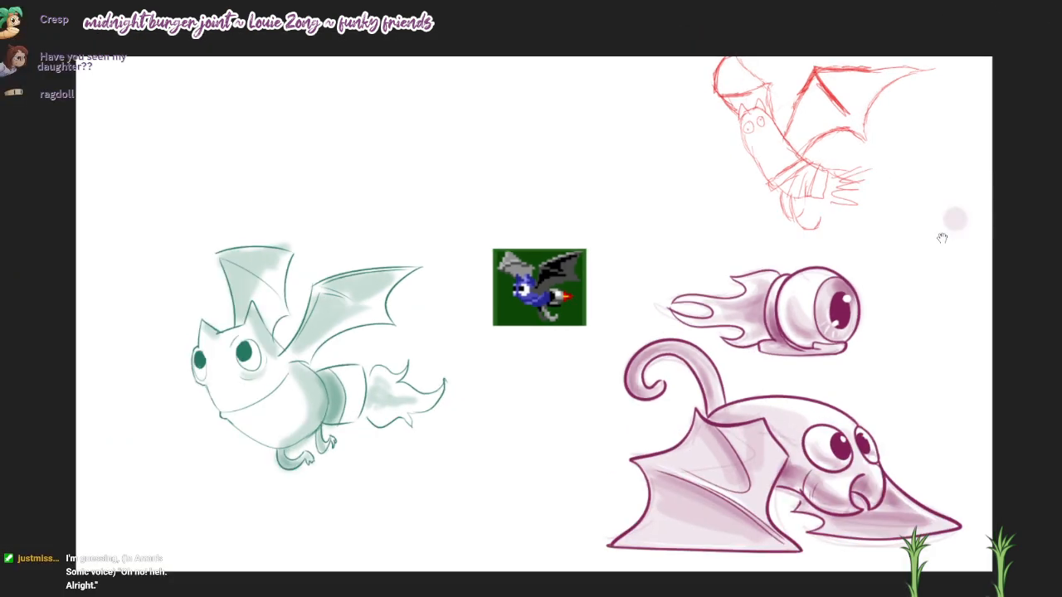
mouse_move(944, 235)
mouse_down()
mouse_move(928, 211)
mouse_move(899, 229)
mouse_up()
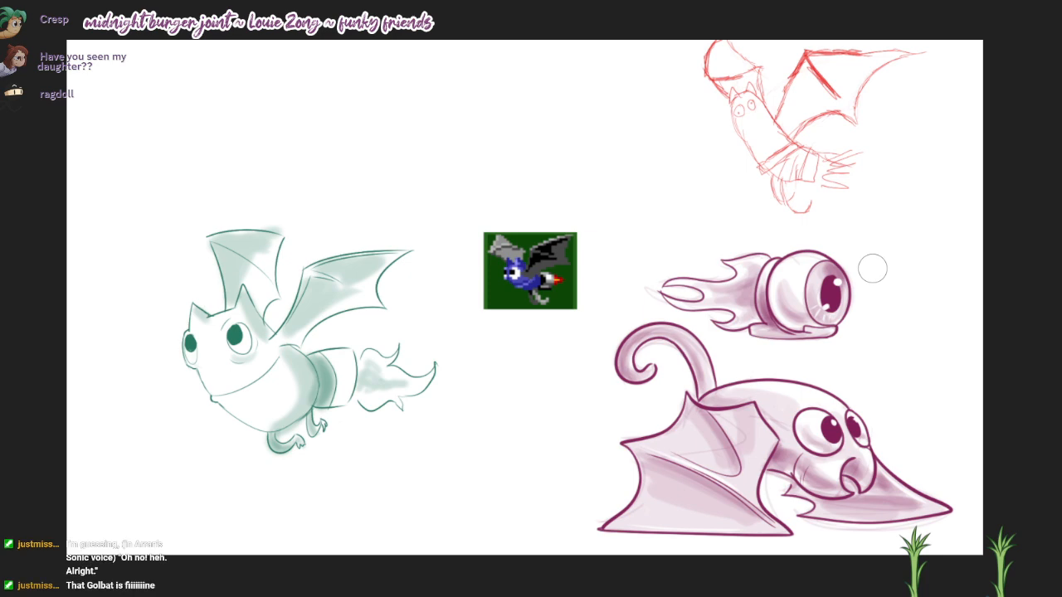
scroll(834, 137, up, 6)
drag(733, 108, 734, 115)
scroll(730, 220, up, 3)
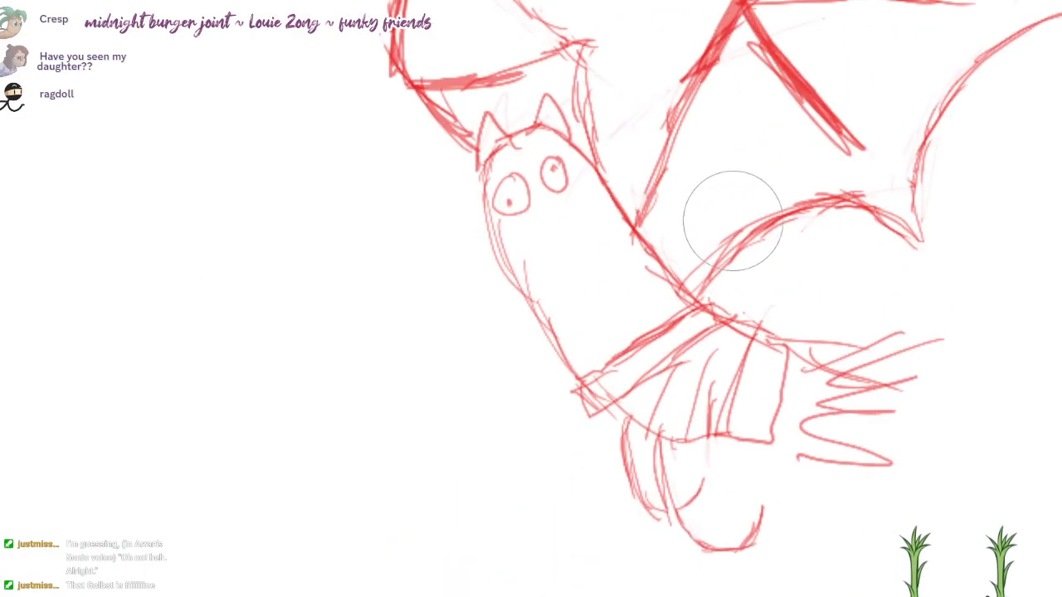
scroll(658, 187, up, 4)
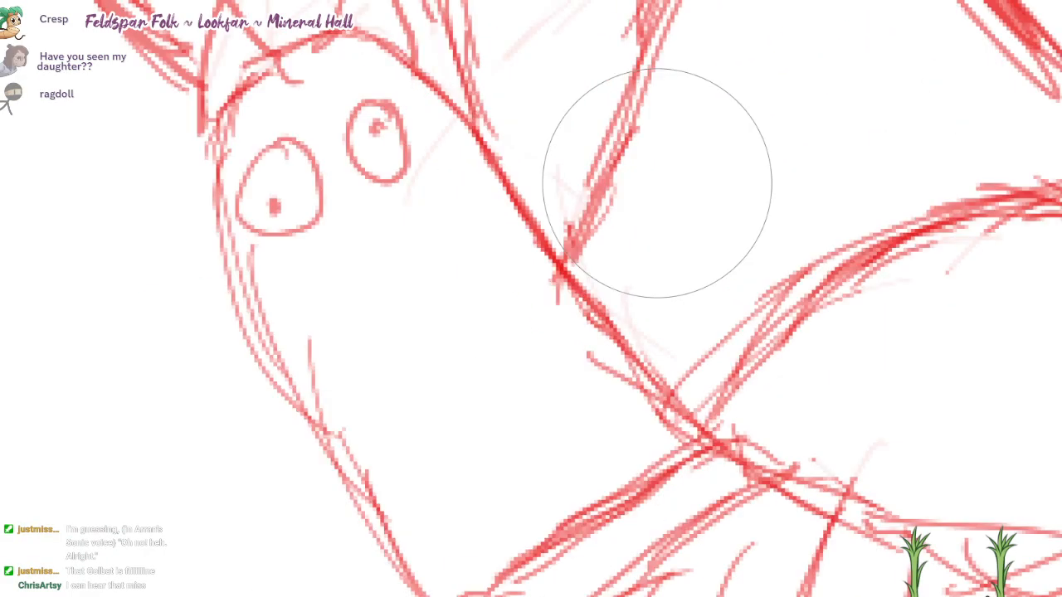
scroll(448, 174, up, 3)
mouse_move(493, 222)
mouse_down()
mouse_move(819, 317)
mouse_move(925, 439)
mouse_up()
scroll(848, 345, up, 2)
scroll(927, 442, down, 10)
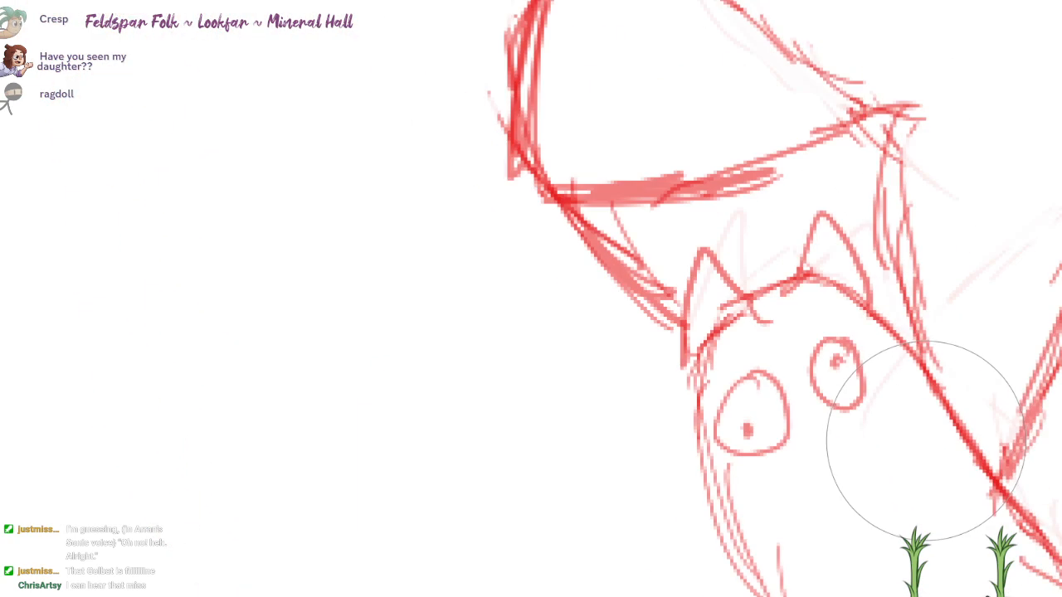
drag(966, 564, 834, 238)
scroll(834, 238, down, 2)
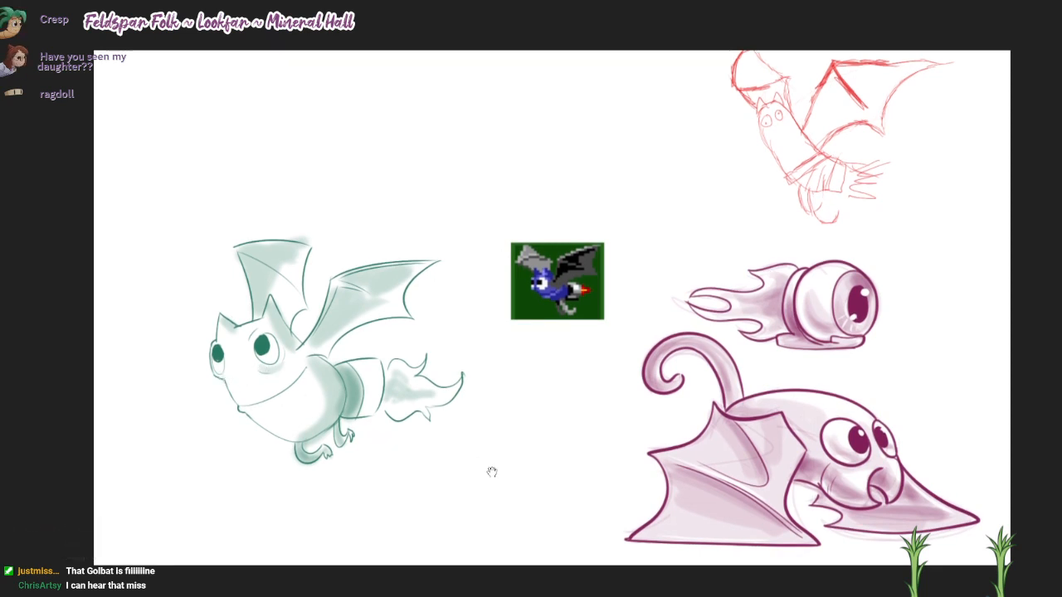
mouse_move(526, 453)
mouse_down()
mouse_move(513, 456)
mouse_move(507, 441)
mouse_up()
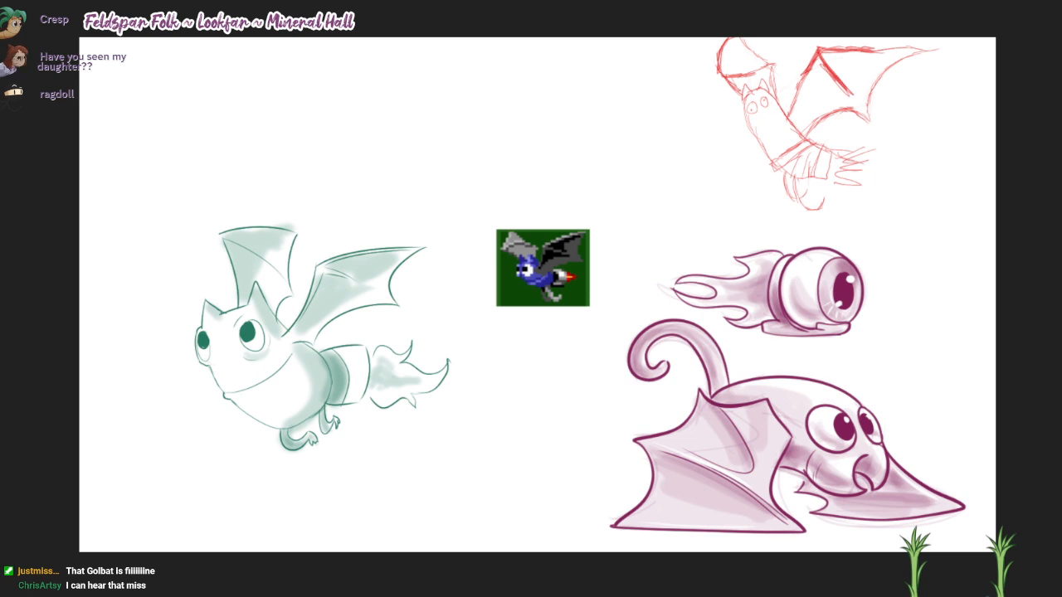
drag(983, 254, 973, 255)
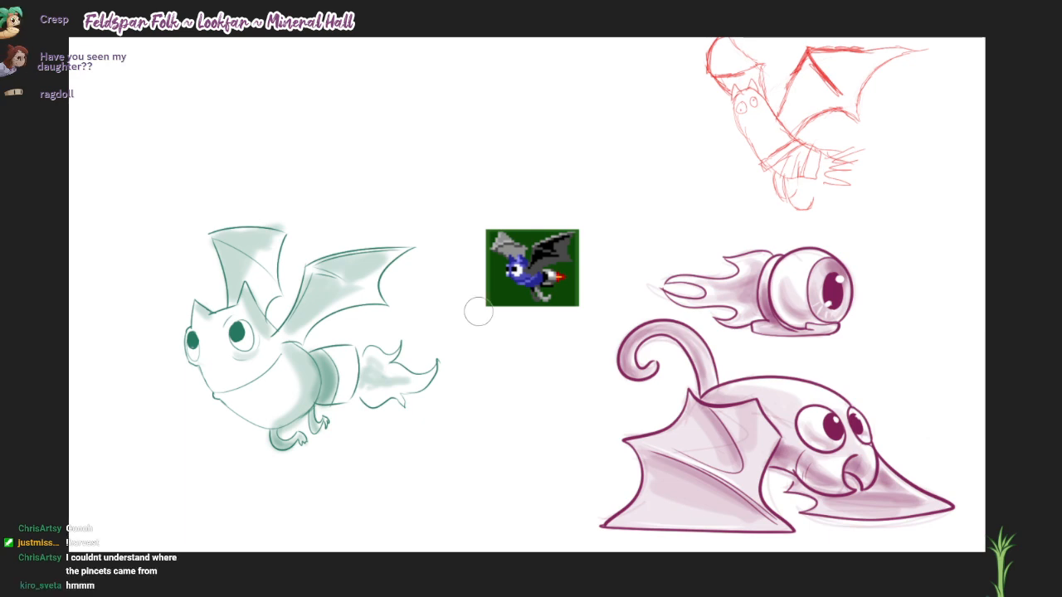
Step: Examine the pixel bat sprite up close with the view turned upside down, and return to the upright whole canvas
scroll(541, 275, up, 1)
scroll(824, 362, down, 2)
scroll(580, 281, up, 2)
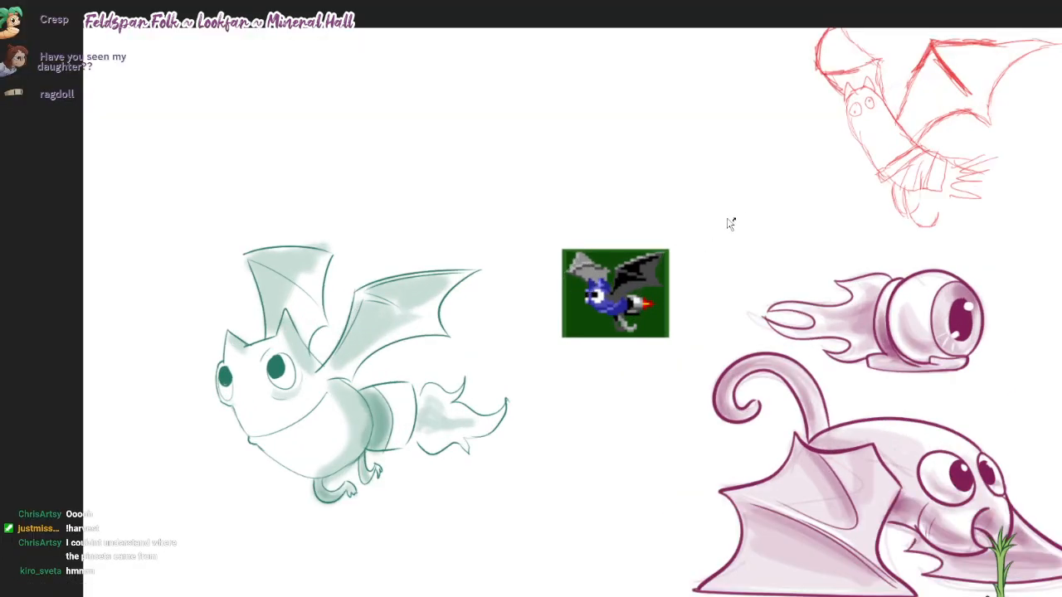
drag(730, 224, 207, 436)
drag(440, 339, 523, 334)
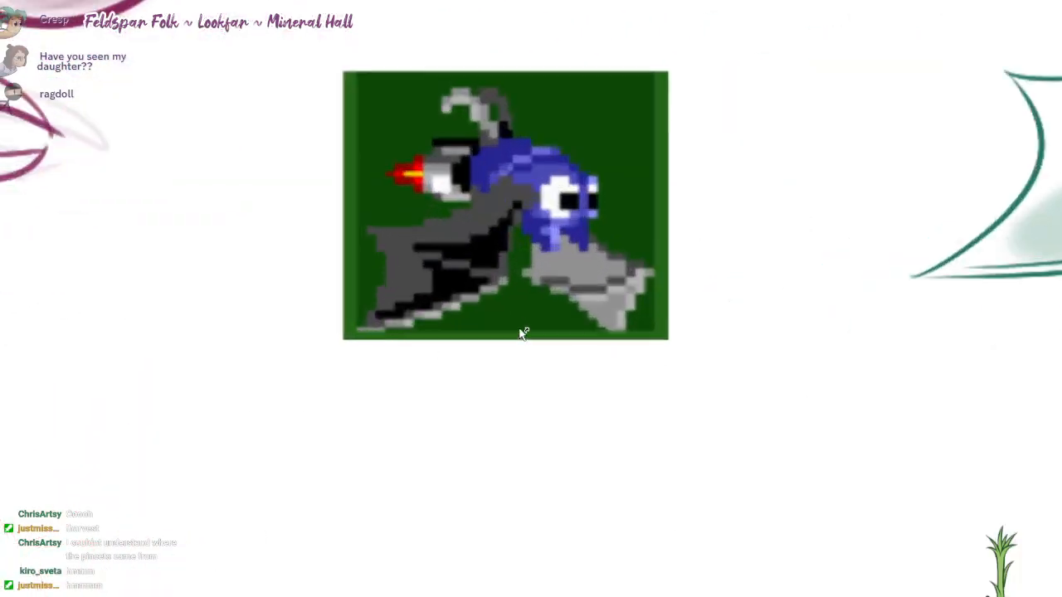
scroll(522, 334, up, 1)
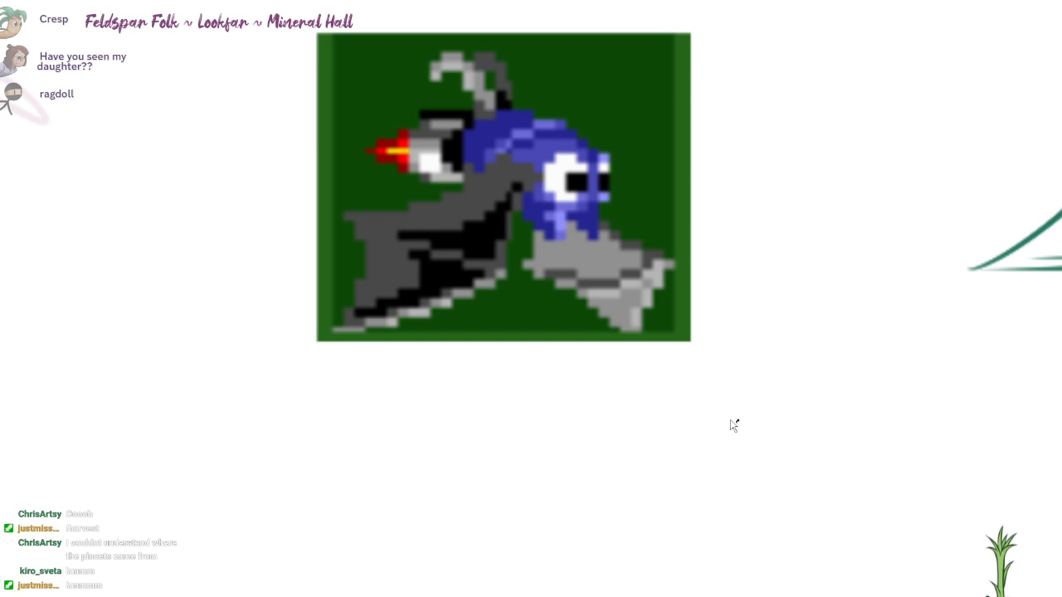
scroll(734, 424, down, 6)
drag(862, 309, 94, 303)
drag(505, 417, 664, 481)
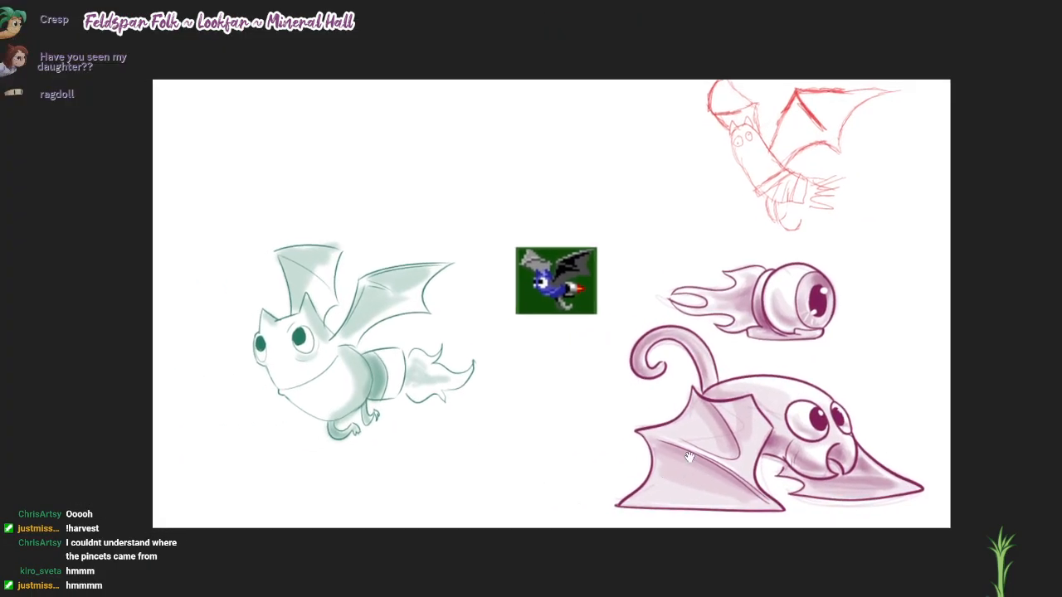
Step: Clear the bat and eyeball drawings and the red bat sketch, leaving a blank white canvas
drag(930, 409, 917, 416)
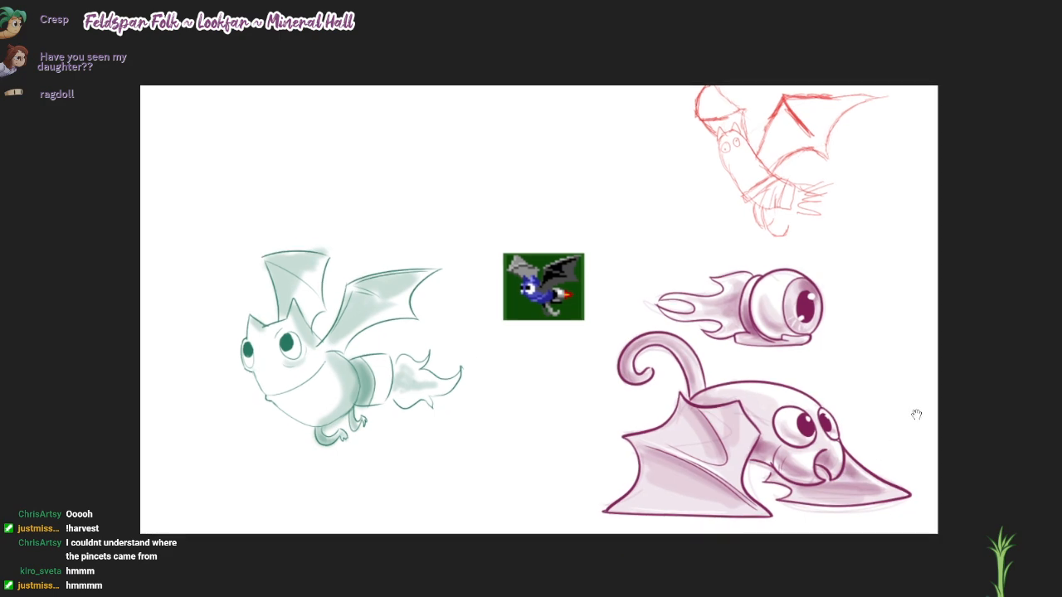
scroll(934, 421, up, 1)
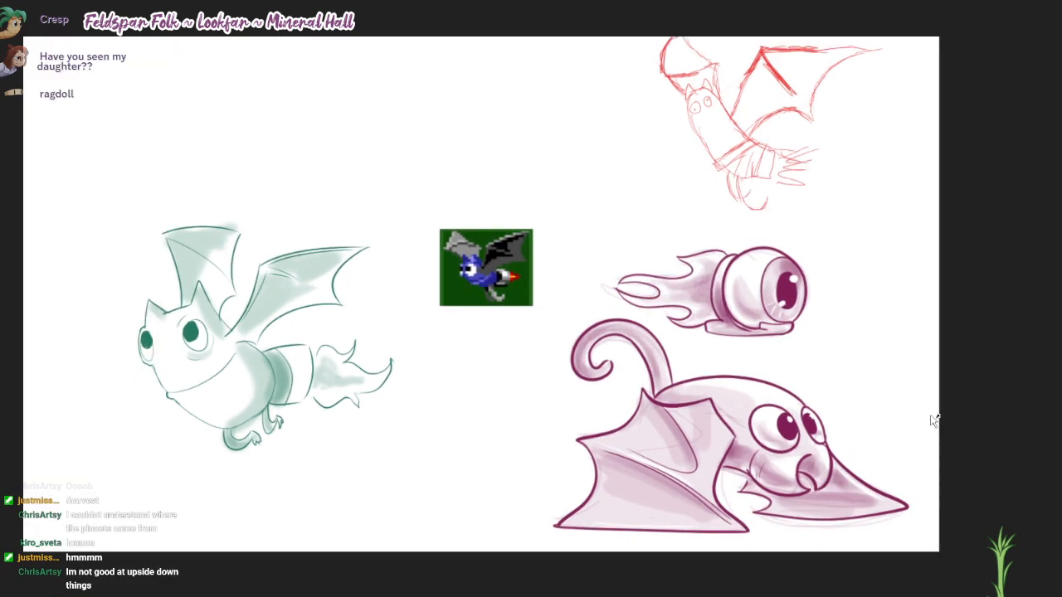
drag(771, 367, 856, 378)
scroll(827, 366, up, 1)
key(ctrl+z)
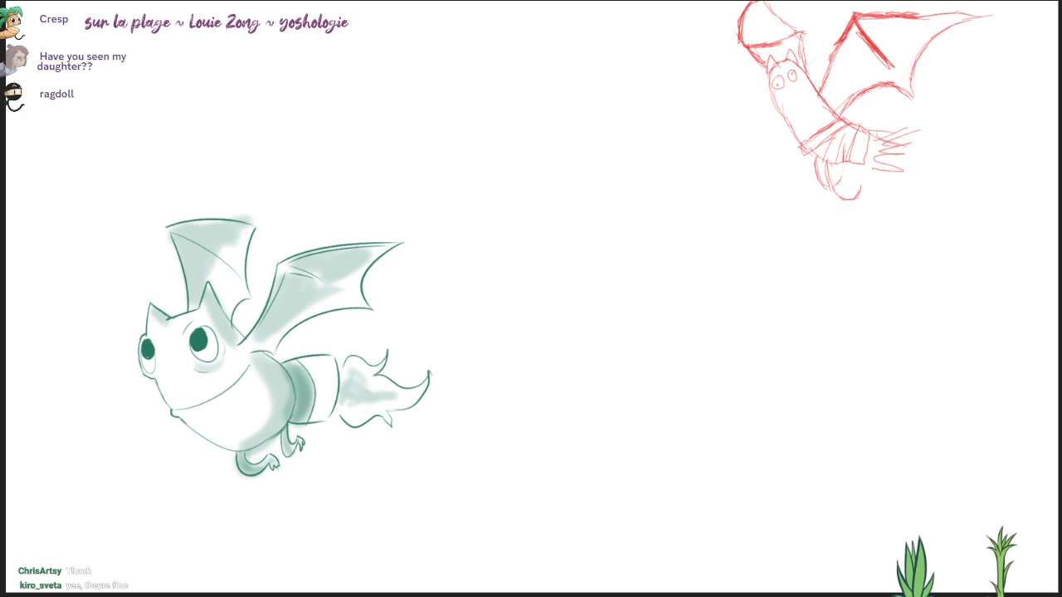
key(Delete)
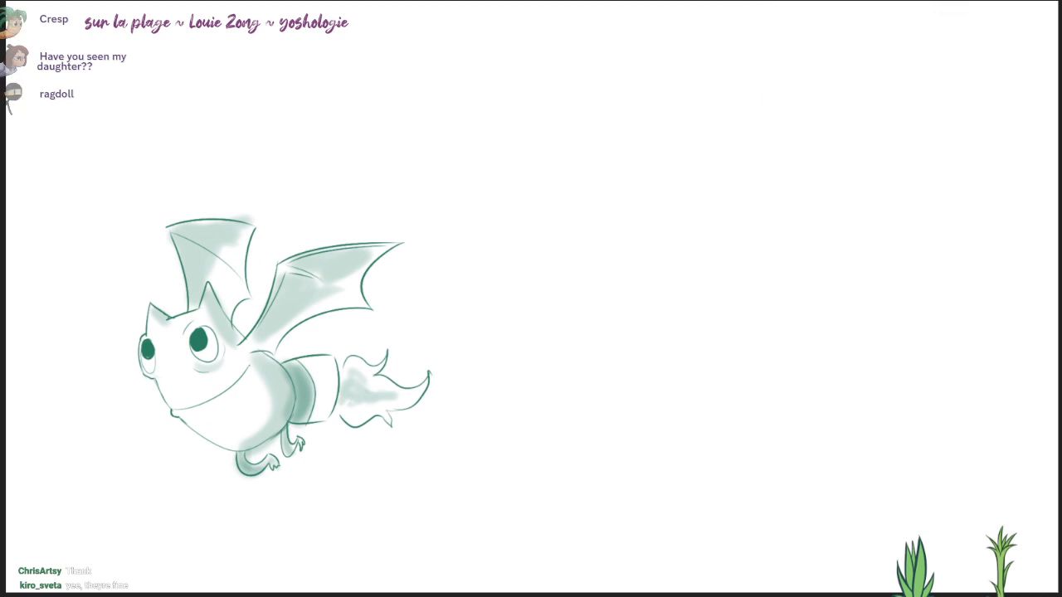
key(Delete)
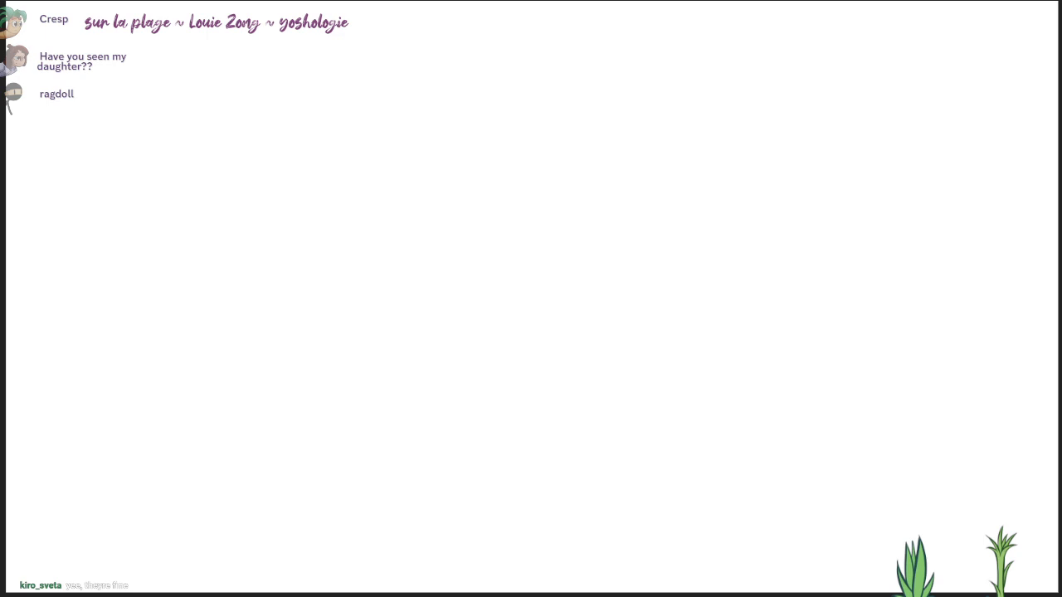
Step: Paste the orange-and-white pixel sprite of the robed figure, enlarge it, and place it near the canvas centre
key(ctrl+v)
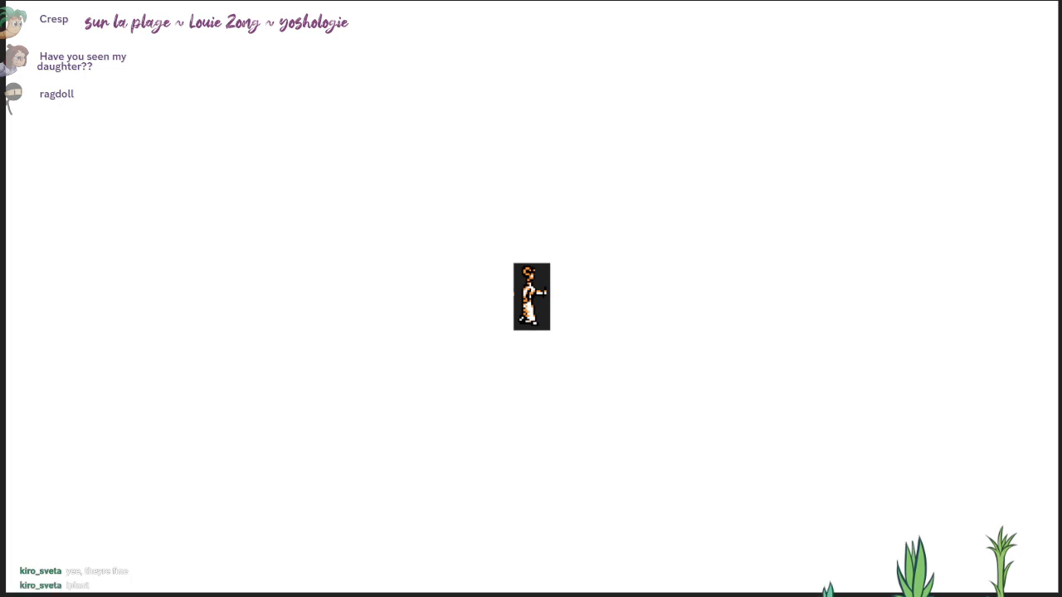
drag(550, 264, 580, 215)
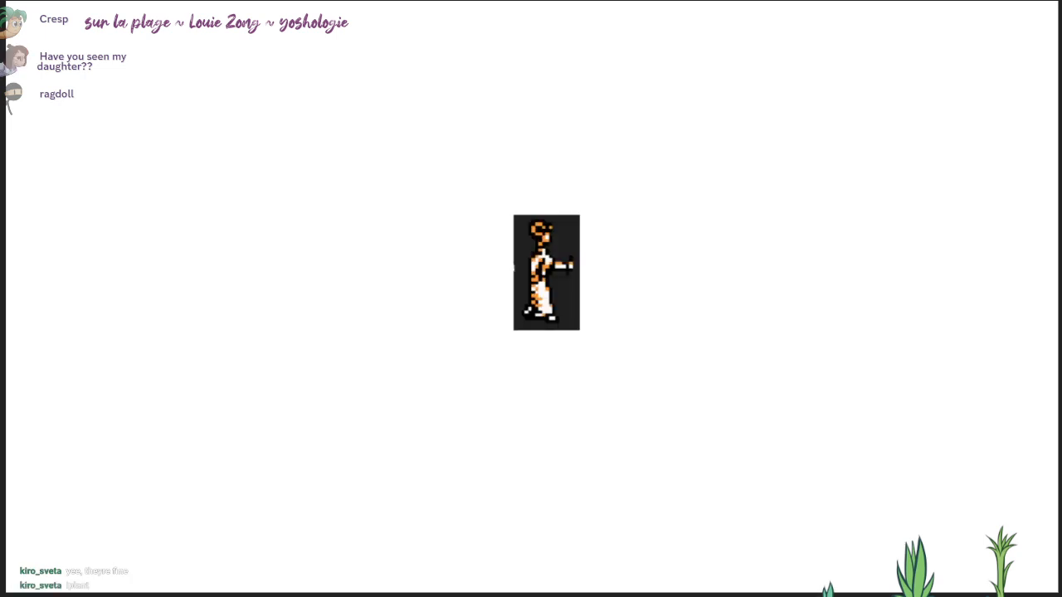
drag(547, 272, 531, 257)
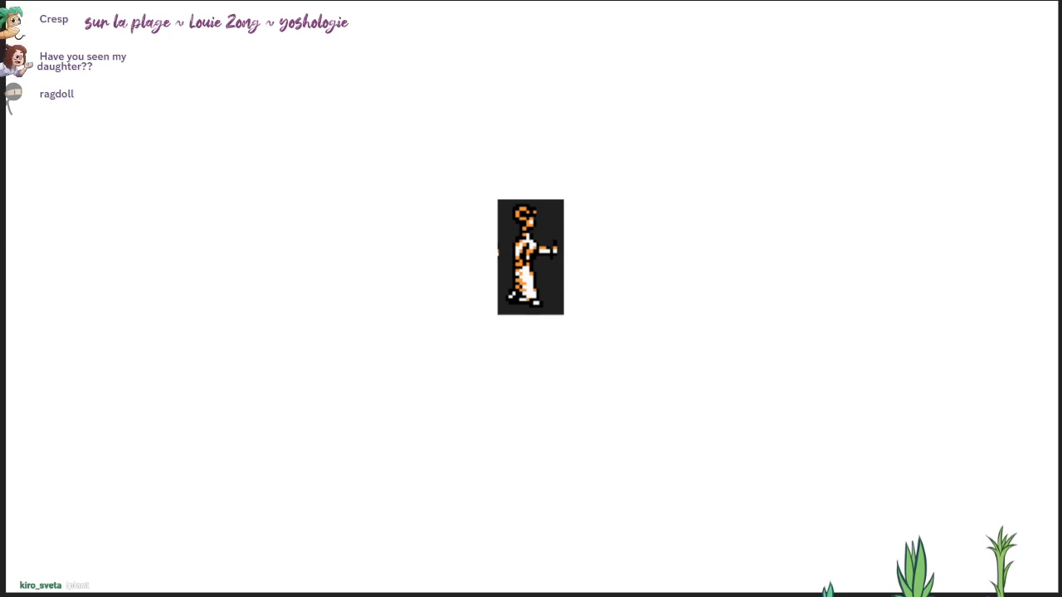
Step: Sketch the character's head beside the sprite with a smaller brush, using a circle, a curved centre line and a tapering jaw
mouse_move(862, 467)
mouse_down()
mouse_move(631, 420)
mouse_move(627, 349)
mouse_move(649, 387)
mouse_up()
scroll(632, 420, up, 4)
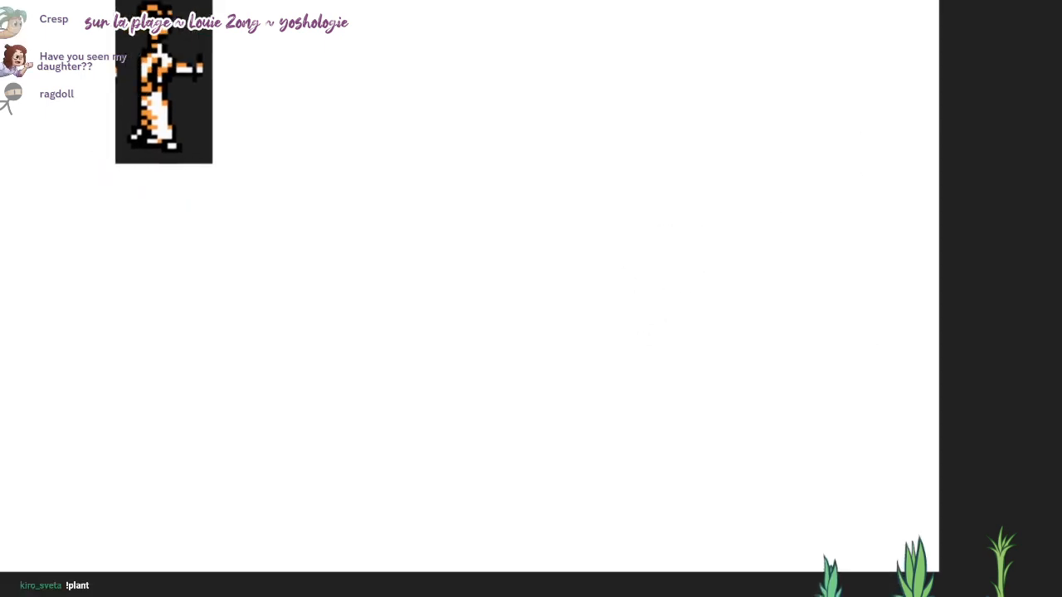
key([)
key([)
key([)
key([)
key([)
mouse_move(707, 262)
mouse_down()
mouse_move(575, 163)
mouse_move(735, 144)
mouse_move(748, 209)
mouse_up()
drag(619, 247, 624, 275)
scroll(624, 274, up, 1)
drag(621, 189, 635, 190)
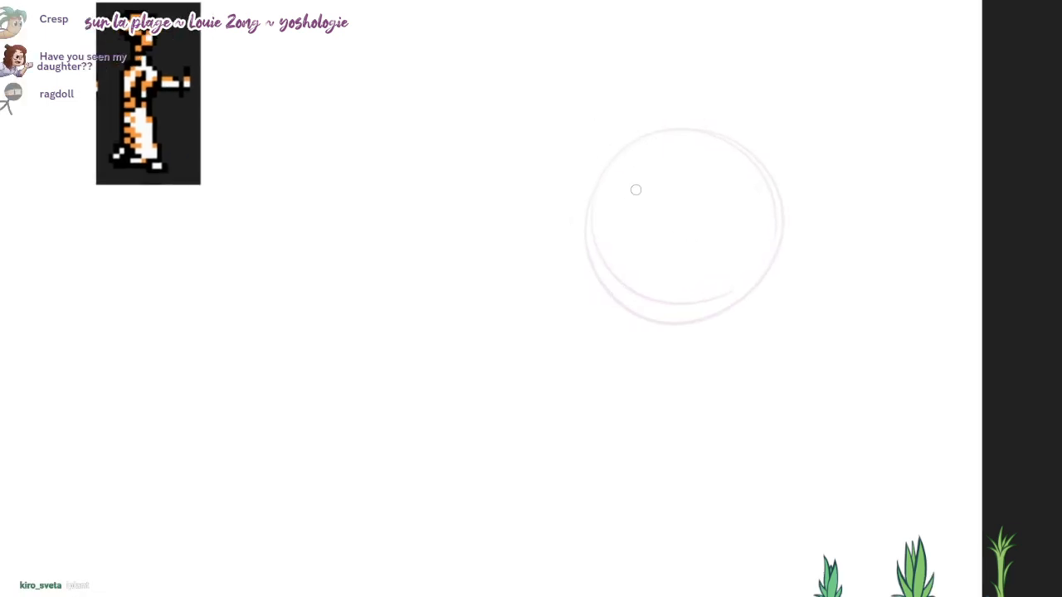
drag(670, 134, 628, 368)
mouse_move(585, 222)
mouse_down()
mouse_move(592, 348)
mouse_move(710, 375)
mouse_move(761, 272)
mouse_up()
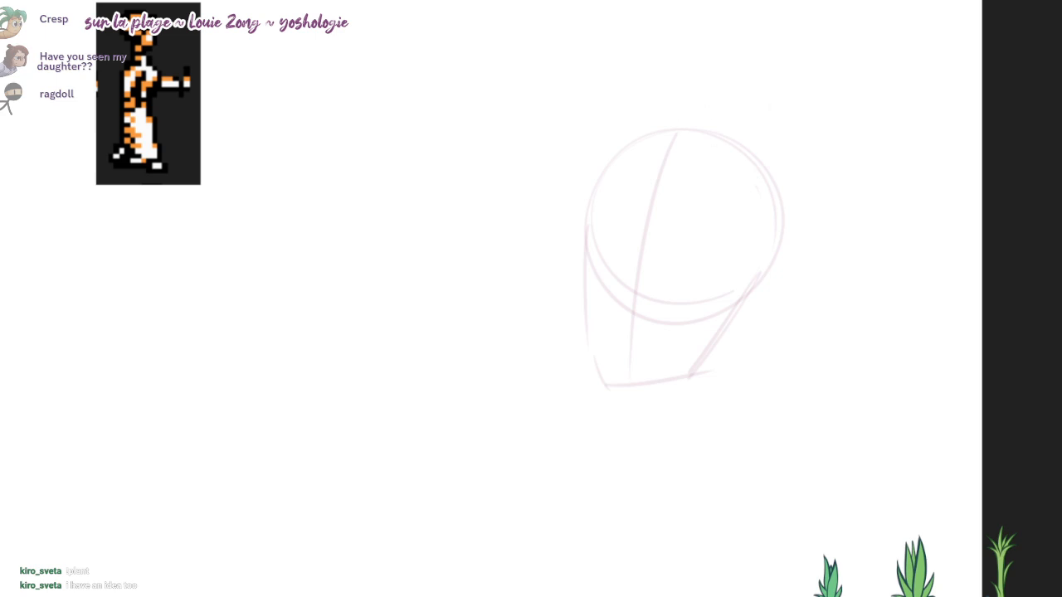
Step: Rough in the raised hair mass and hairline on top of the head with loose curved strokes
drag(734, 145, 712, 58)
drag(687, 20, 657, 91)
mouse_move(670, 35)
mouse_down()
mouse_move(661, 142)
mouse_move(748, 155)
mouse_up()
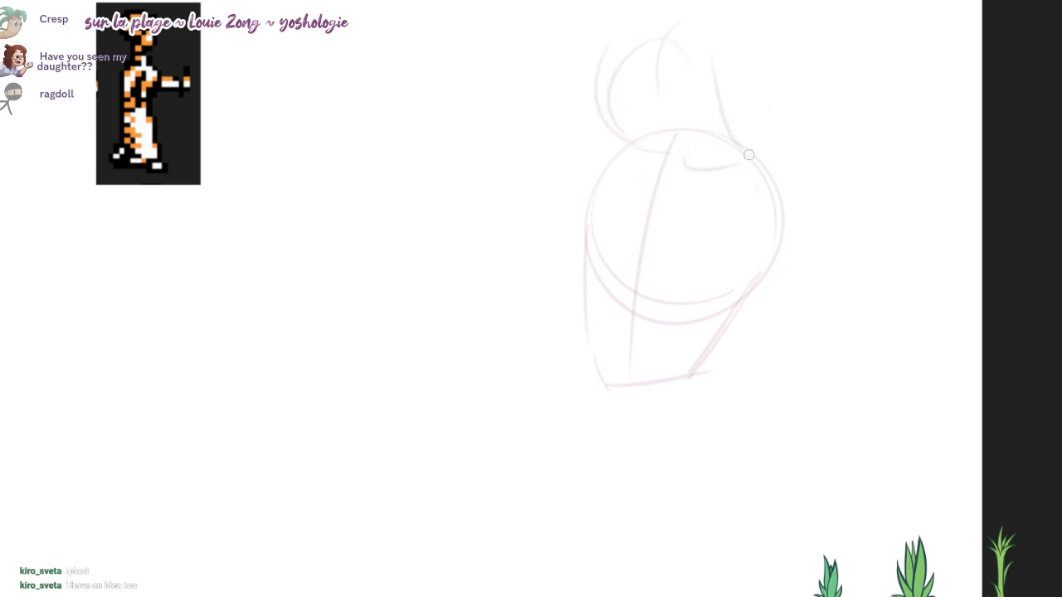
Step: Sketch a curling horn on each side of the head, with the near one as a large round spiral
drag(795, 206, 816, 212)
mouse_move(792, 171)
mouse_down()
mouse_move(874, 147)
mouse_move(794, 325)
mouse_up()
key(ctrl+z)
mouse_move(765, 219)
mouse_down()
mouse_move(829, 389)
mouse_move(772, 365)
mouse_up()
drag(597, 161, 543, 342)
mouse_move(545, 291)
mouse_down()
mouse_move(469, 275)
mouse_move(502, 339)
mouse_move(490, 252)
mouse_move(521, 323)
mouse_up()
key(ctrl+z)
drag(554, 345, 597, 355)
mouse_move(810, 360)
mouse_down()
mouse_move(775, 377)
mouse_move(964, 224)
mouse_up()
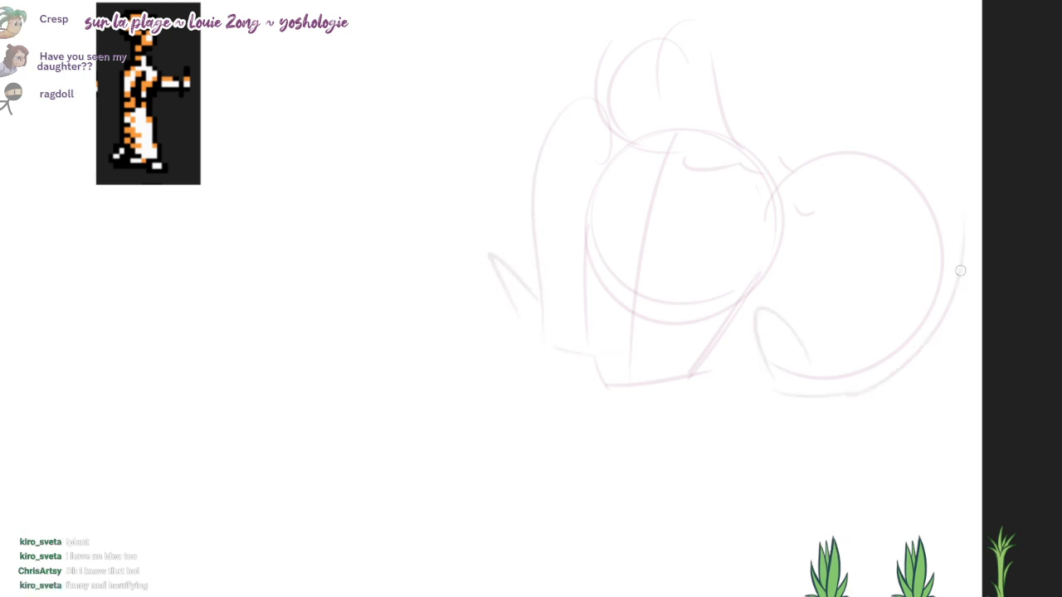
drag(960, 272, 779, 324)
drag(779, 332, 797, 294)
Step: Sketch the neck under the jaw and the loose collar lines in front of it
mouse_move(629, 377)
mouse_down()
mouse_move(602, 410)
mouse_move(711, 335)
mouse_move(680, 423)
mouse_up()
drag(610, 453, 561, 474)
drag(624, 408, 612, 441)
drag(712, 336, 686, 442)
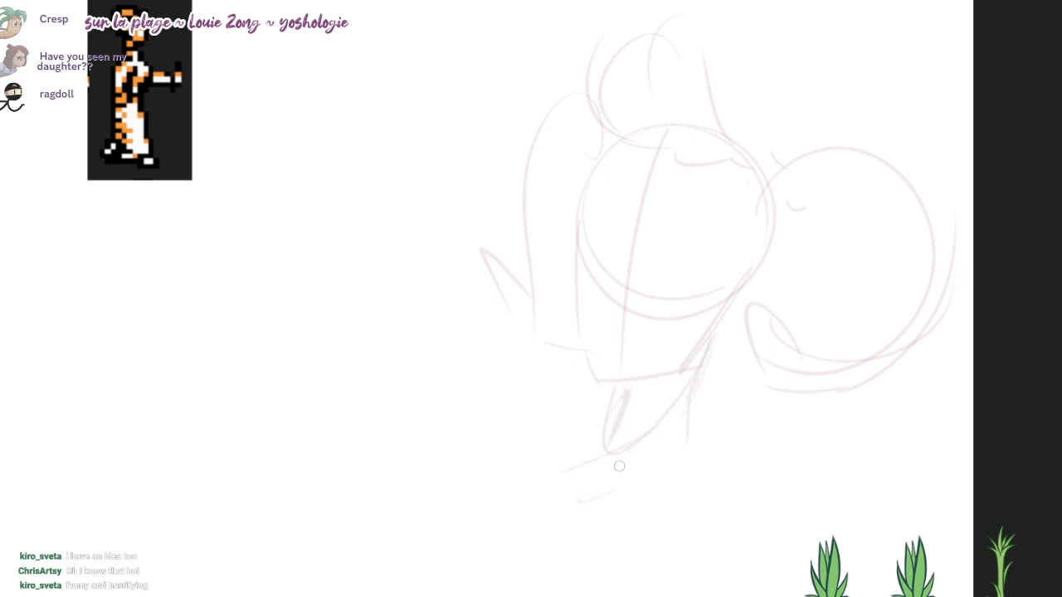
drag(627, 464, 616, 491)
drag(804, 246, 809, 230)
mouse_move(600, 426)
mouse_down()
mouse_move(548, 459)
mouse_move(533, 443)
mouse_up()
Step: Draw the shoulder and a line sloping down the character's back from the neck
mouse_move(744, 393)
mouse_down()
mouse_move(751, 427)
mouse_move(842, 524)
mouse_up()
drag(785, 390, 746, 320)
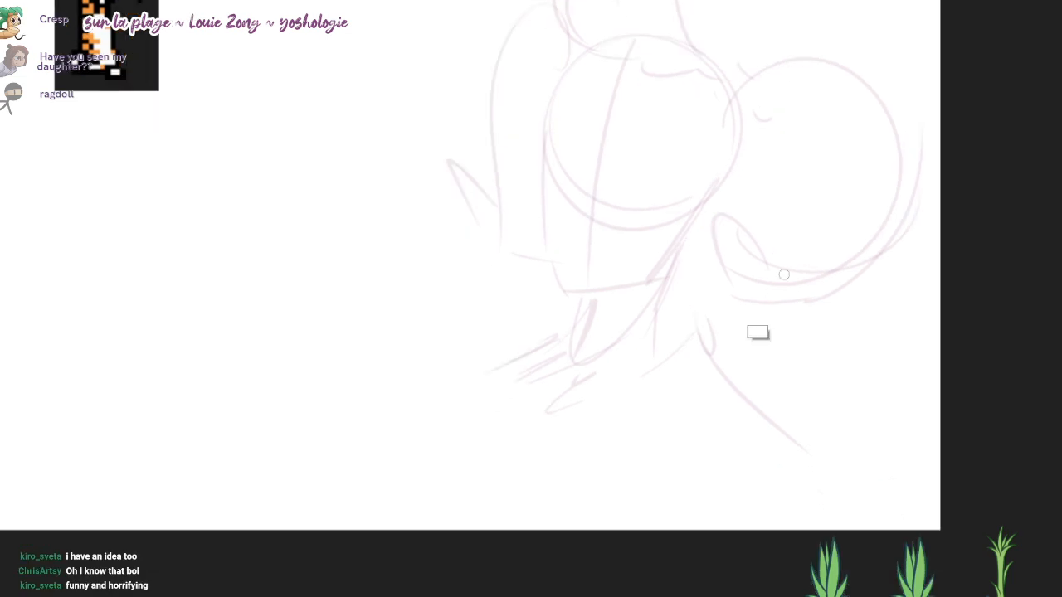
key(ctrl+z)
drag(674, 285, 793, 490)
drag(733, 296, 752, 375)
mouse_move(777, 333)
mouse_down()
mouse_move(757, 340)
mouse_move(735, 305)
mouse_up()
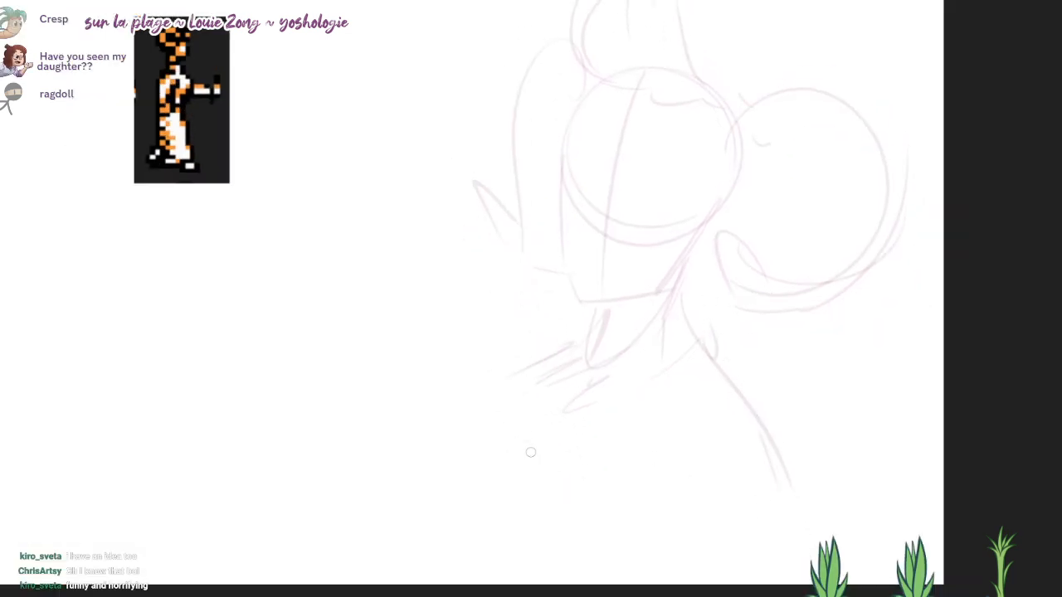
Step: Rough in the raised hand in front of the character as a rounded fist shape
mouse_move(372, 466)
mouse_down()
mouse_move(323, 450)
mouse_move(357, 490)
mouse_up()
key(ctrl+z)
drag(339, 422, 352, 478)
drag(328, 413, 400, 401)
mouse_move(331, 395)
mouse_down()
mouse_move(398, 415)
mouse_move(403, 429)
mouse_up()
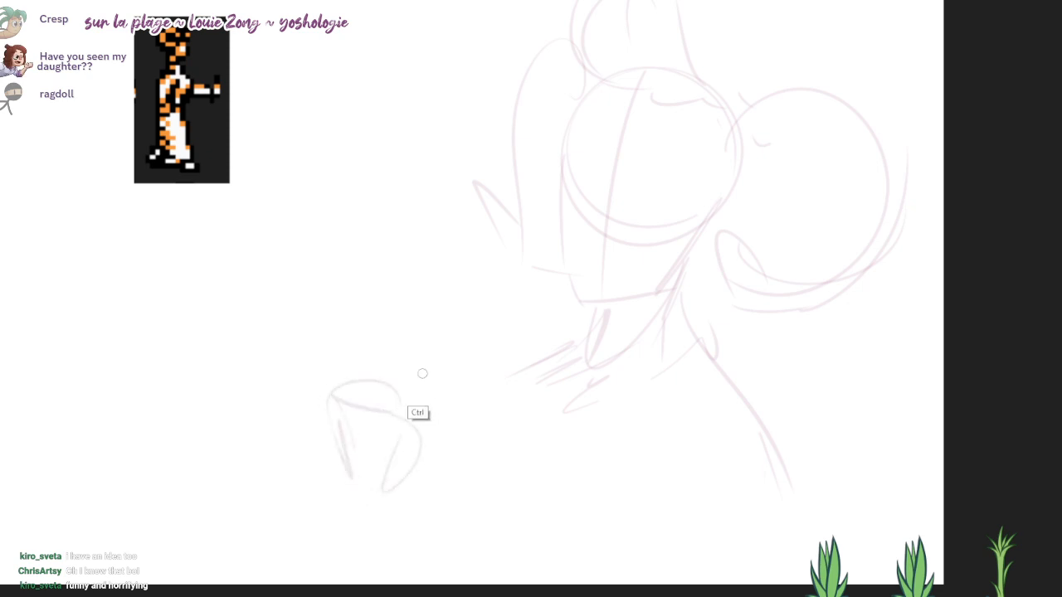
drag(414, 386, 429, 372)
mouse_move(423, 359)
mouse_down()
mouse_move(471, 369)
mouse_move(446, 421)
mouse_up()
drag(423, 375, 414, 387)
mouse_move(348, 404)
mouse_down()
mouse_move(440, 400)
mouse_move(433, 370)
mouse_up()
Step: Sketch the upright bottle neck rising out of the hand, with an axis line and a rim
drag(359, 357, 346, 255)
drag(368, 189, 383, 328)
mouse_move(379, 267)
mouse_down()
mouse_move(386, 327)
mouse_move(364, 322)
mouse_up()
scroll(367, 278, up, 1)
mouse_move(342, 244)
mouse_down()
mouse_move(353, 277)
mouse_move(340, 252)
mouse_up()
mouse_move(335, 249)
mouse_down()
mouse_move(390, 233)
mouse_move(372, 266)
mouse_move(385, 267)
mouse_up()
drag(381, 269, 391, 355)
drag(355, 322, 323, 410)
Step: Draw the fingers and thumb wrapping around the bottle with angular overlapping strokes
drag(389, 383, 440, 408)
mouse_move(328, 405)
mouse_down()
mouse_move(324, 439)
mouse_move(288, 452)
mouse_up()
drag(287, 439, 339, 501)
mouse_move(334, 439)
mouse_down()
mouse_move(372, 489)
mouse_move(309, 479)
mouse_move(328, 530)
mouse_up()
mouse_move(346, 487)
mouse_down()
mouse_move(369, 486)
mouse_move(376, 515)
mouse_up()
mouse_move(342, 520)
mouse_down()
mouse_move(325, 545)
mouse_move(376, 556)
mouse_up()
mouse_move(384, 518)
mouse_down()
mouse_move(386, 544)
mouse_move(404, 543)
mouse_up()
mouse_move(431, 398)
mouse_down()
mouse_move(464, 401)
mouse_move(469, 418)
mouse_up()
mouse_move(465, 440)
mouse_down()
mouse_move(474, 407)
mouse_move(443, 429)
mouse_up()
key(ctrl+z)
mouse_move(445, 389)
mouse_down()
mouse_move(485, 401)
mouse_move(473, 456)
mouse_up()
drag(450, 428, 473, 457)
drag(564, 463, 540, 479)
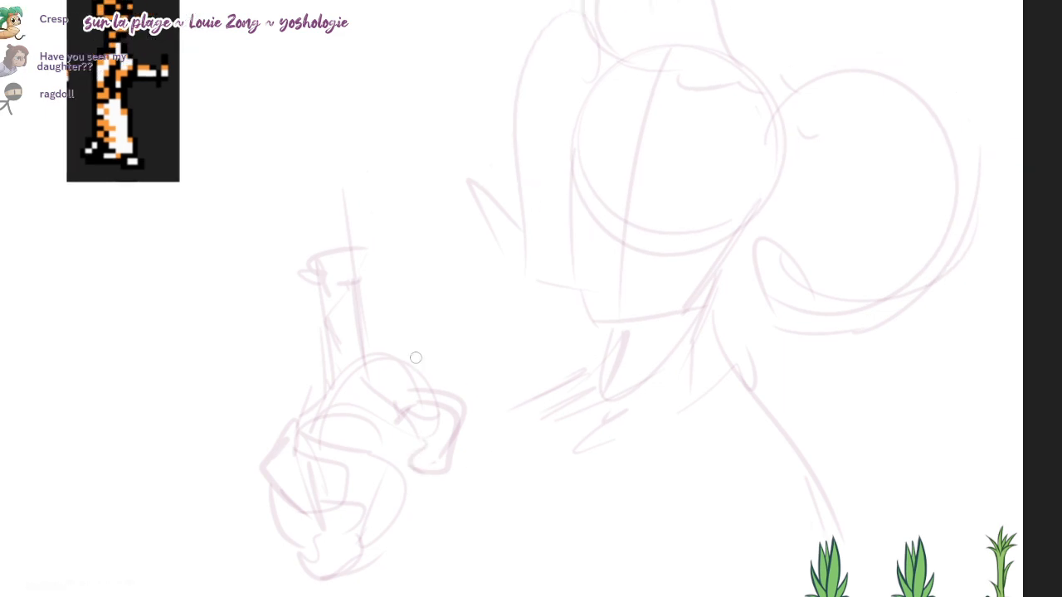
Step: Strengthen the bottle's neck and shoulder lines and close its rim into an oval
mouse_move(306, 446)
mouse_down()
mouse_move(357, 394)
mouse_move(398, 409)
mouse_up()
drag(330, 397, 379, 391)
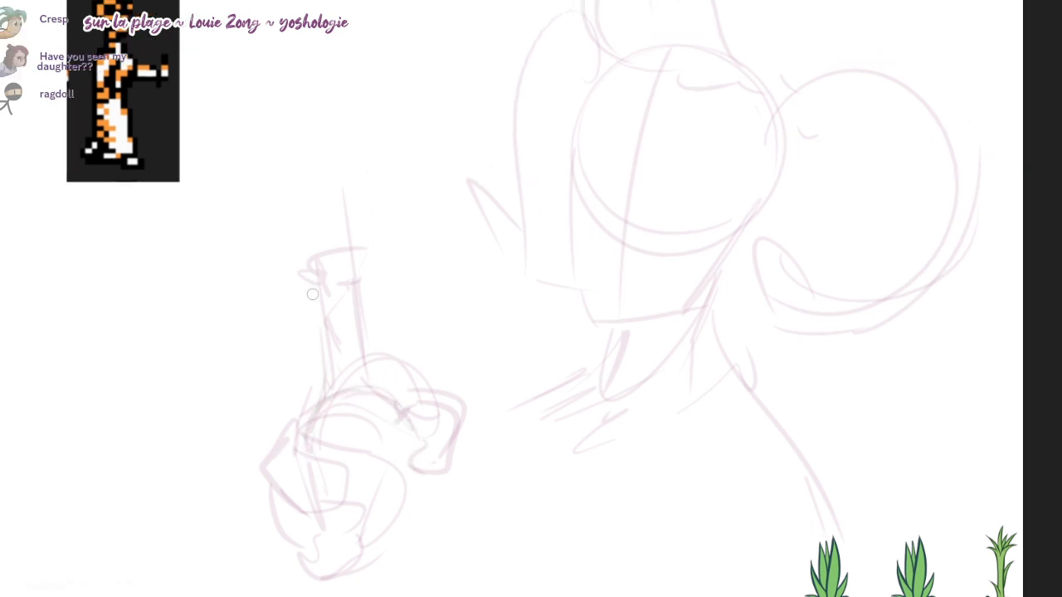
drag(312, 293, 326, 383)
drag(351, 284, 370, 390)
drag(301, 269, 332, 283)
mouse_move(363, 250)
mouse_down()
mouse_move(363, 276)
mouse_move(354, 258)
mouse_up()
drag(355, 299, 366, 371)
drag(418, 410, 400, 440)
key(ctrl+z)
drag(379, 381, 425, 433)
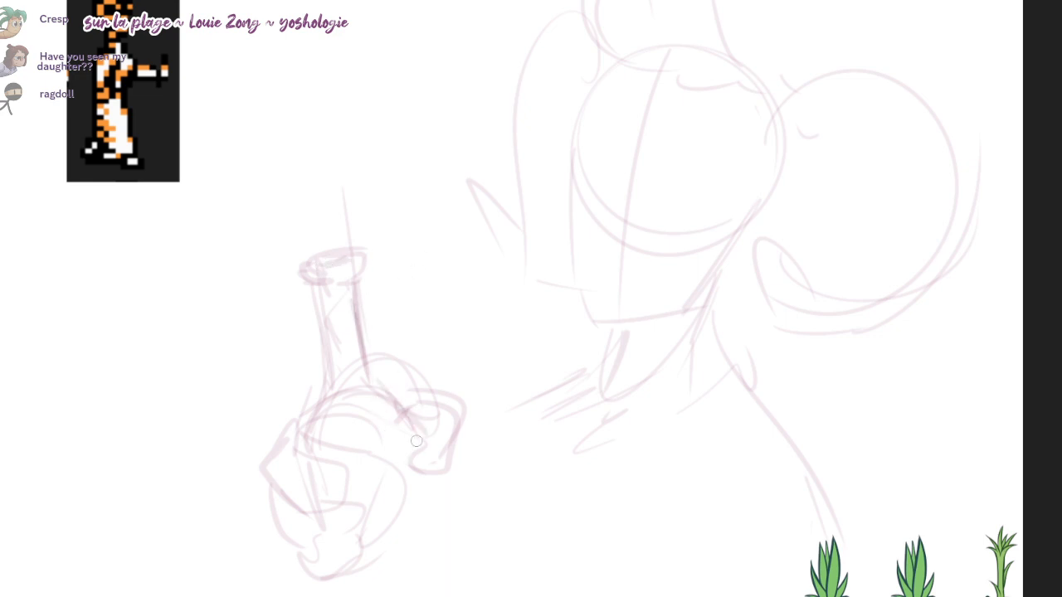
Step: Draw the lower body of the bottle below the hand, with both sides and a curved base
mouse_move(433, 478)
mouse_down()
mouse_move(421, 423)
mouse_move(438, 530)
mouse_up()
key(ctrl+z)
drag(412, 416, 427, 515)
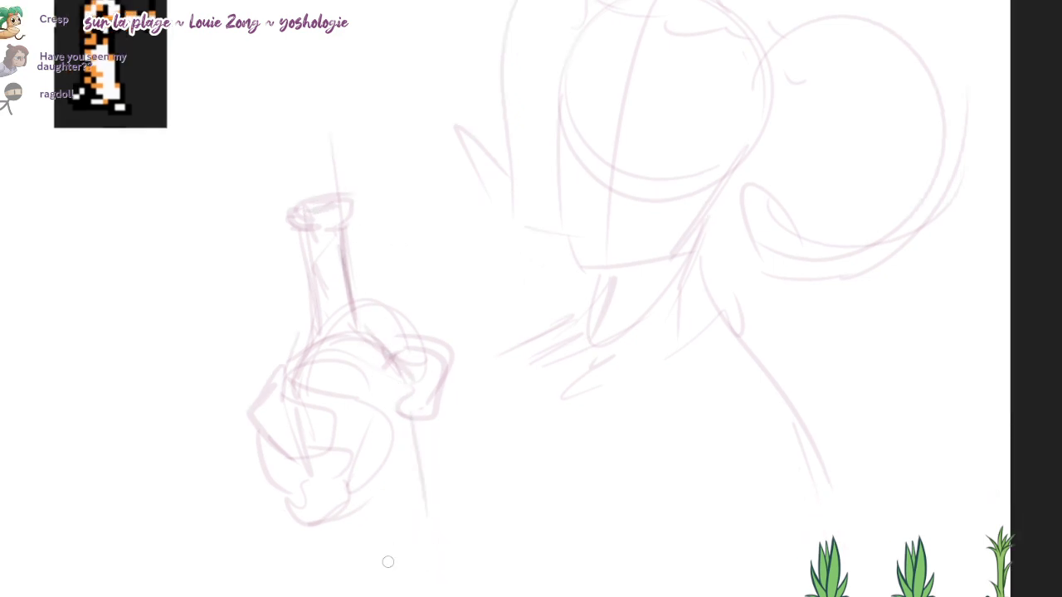
drag(338, 551, 407, 561)
key(ctrl+z)
mouse_move(318, 503)
mouse_down()
mouse_move(333, 578)
mouse_move(410, 566)
mouse_up()
drag(333, 567, 432, 536)
drag(418, 431, 418, 567)
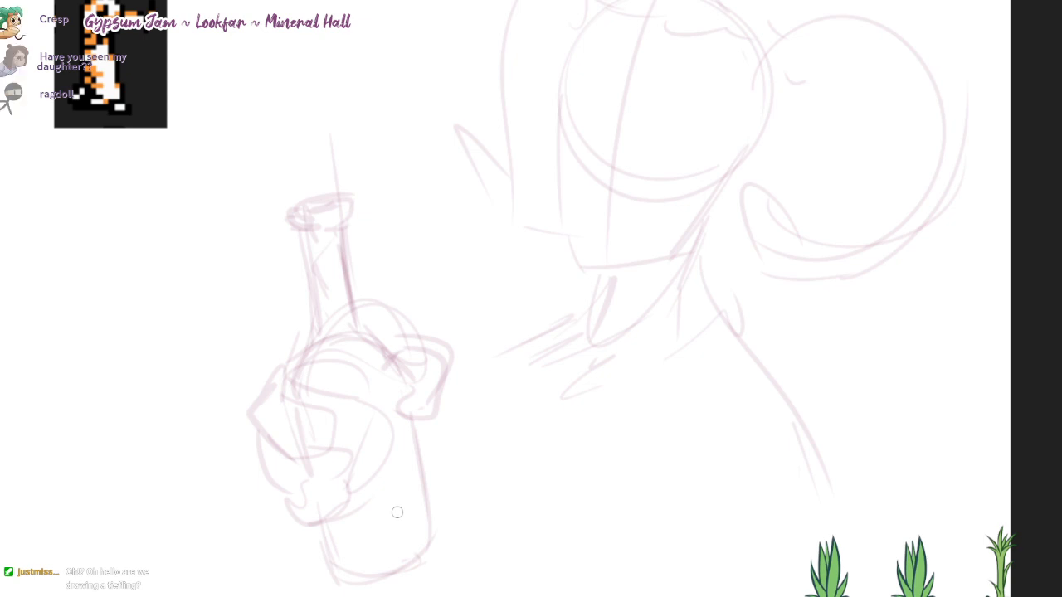
Step: Erase the excess lines on the bottle's neck, then redraw a slimmer neck, its shoulder and a tidier rim
drag(336, 239, 355, 323)
key(e)
mouse_move(352, 214)
mouse_down()
mouse_move(355, 263)
mouse_move(354, 252)
mouse_up()
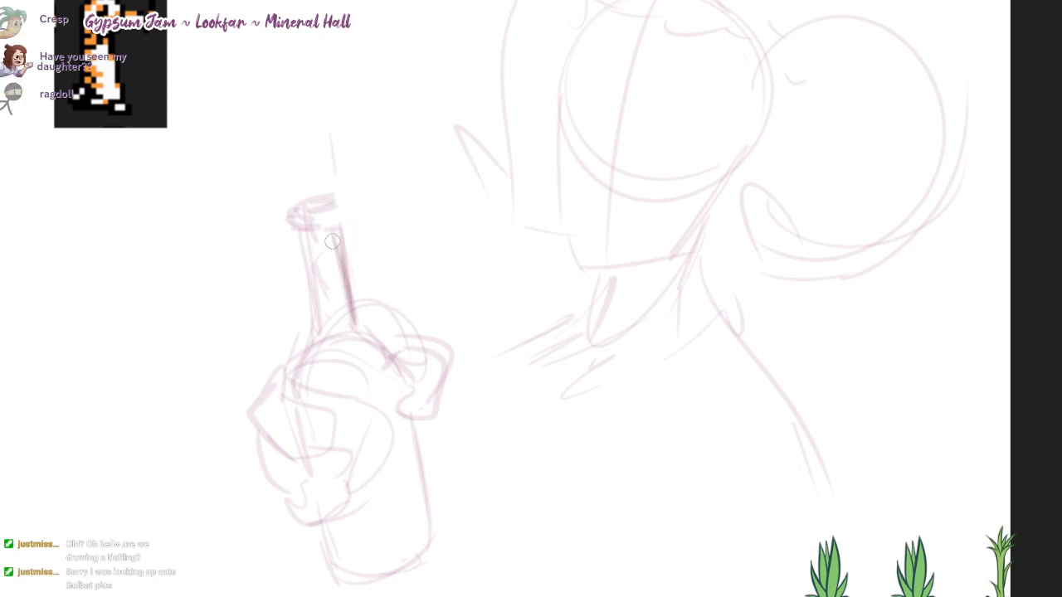
key(b)
drag(295, 235, 314, 330)
key(e)
mouse_move(312, 277)
mouse_down()
mouse_move(308, 235)
mouse_move(332, 277)
mouse_up()
key(b)
drag(365, 321, 407, 388)
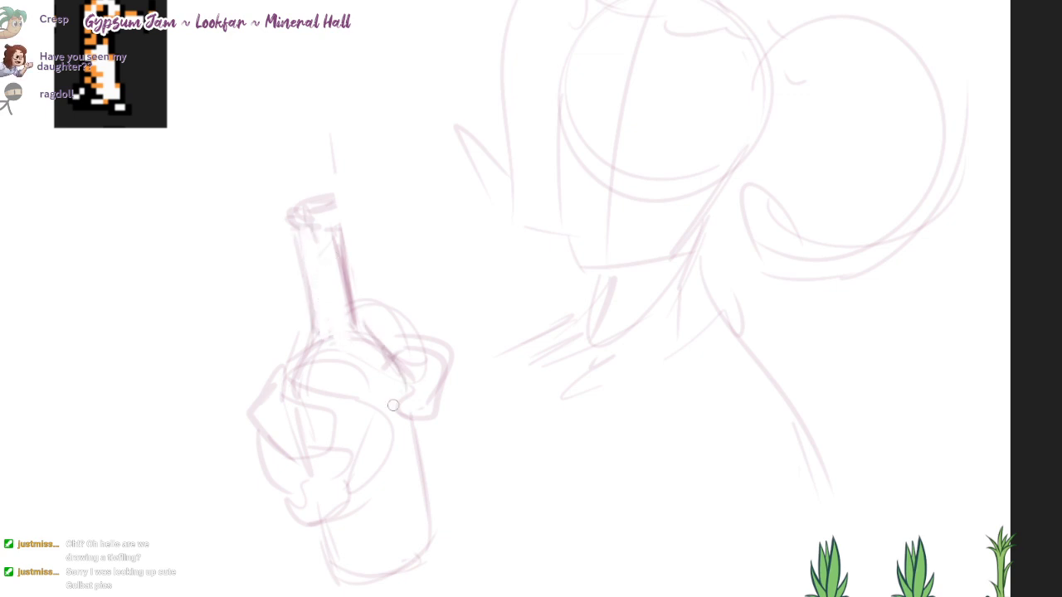
mouse_move(315, 207)
mouse_down()
mouse_move(286, 219)
mouse_move(330, 209)
mouse_move(286, 214)
mouse_move(338, 223)
mouse_up()
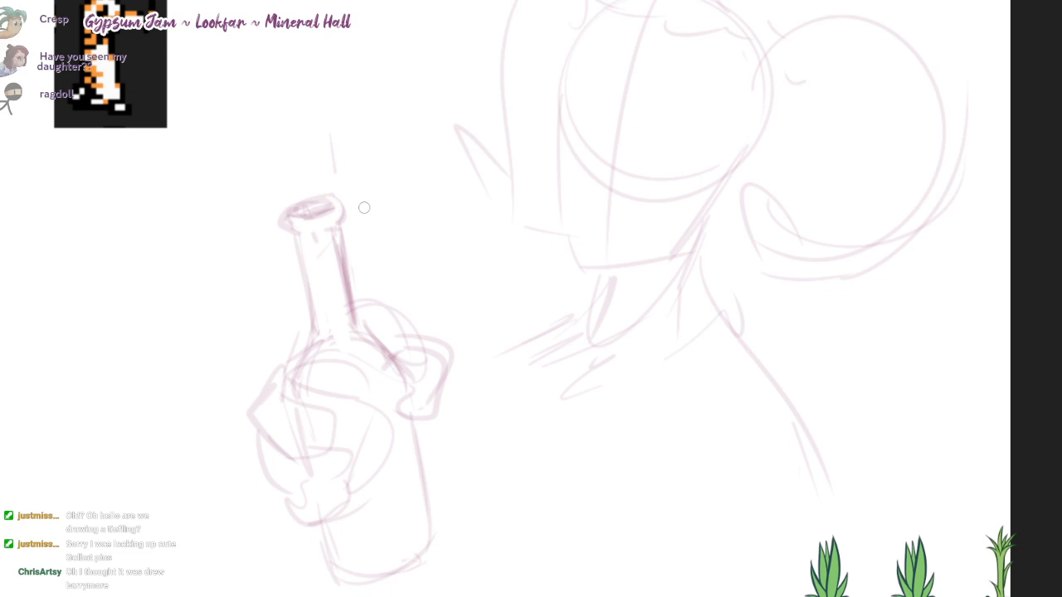
Step: Define the base of the large near horn on the head and add inner curves along its spiral
mouse_move(747, 61)
mouse_down()
mouse_move(765, 100)
mouse_move(756, 152)
mouse_up()
drag(748, 92, 765, 161)
mouse_move(762, 156)
mouse_down()
mouse_move(770, 118)
mouse_move(918, 78)
mouse_up()
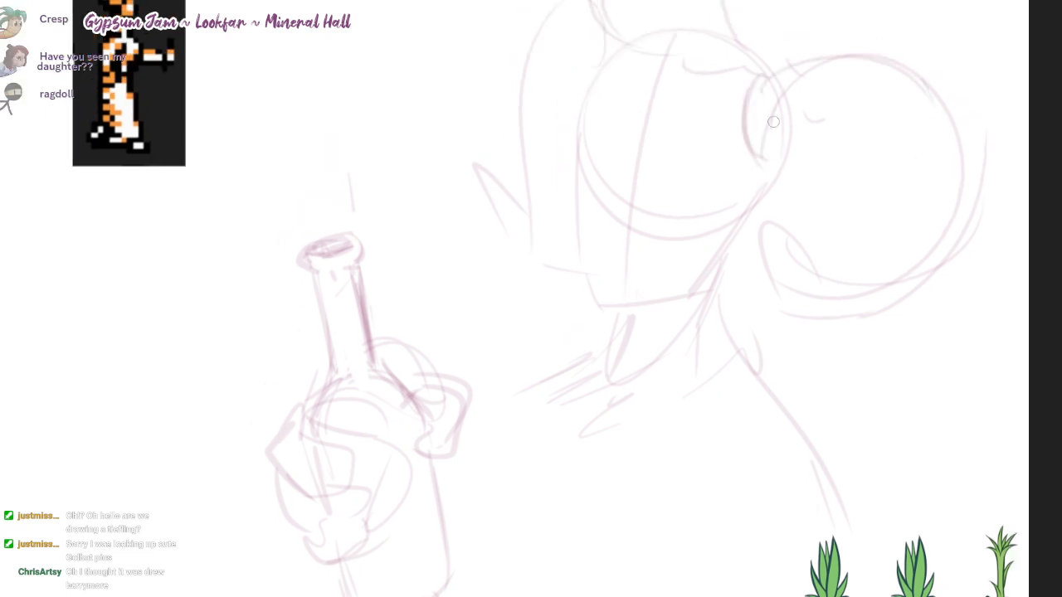
drag(760, 146, 923, 82)
mouse_move(841, 90)
mouse_down()
mouse_move(901, 97)
mouse_move(914, 190)
mouse_up()
key(ctrl+z)
drag(811, 104, 898, 193)
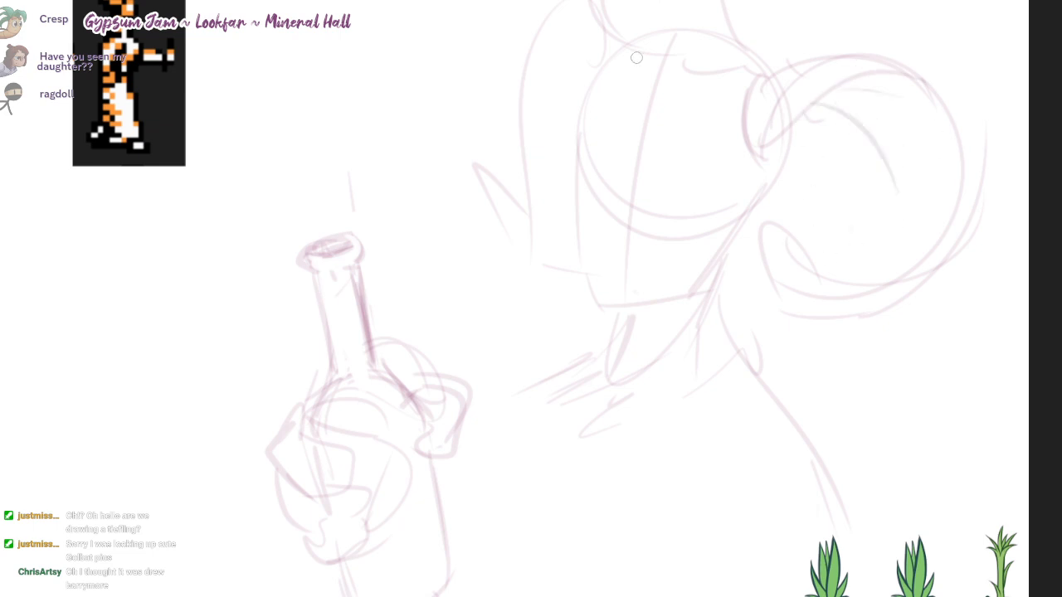
Step: Redraw the far horn with a rounded base, a thick downward curve and a pointed upturned tip
drag(545, 2, 573, 91)
drag(606, 2, 614, 85)
drag(529, 2, 513, 38)
drag(527, 3, 537, 151)
key(ctrl+z)
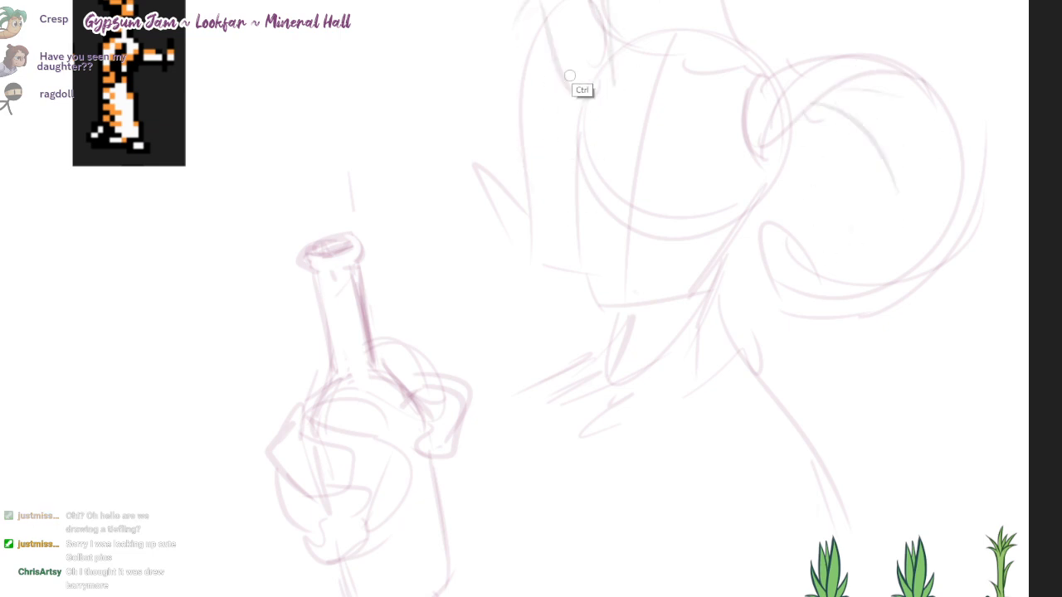
key(ctrl+z)
key(ctrl+z)
mouse_move(572, 90)
mouse_down()
mouse_move(592, 3)
mouse_move(535, 10)
mouse_up()
drag(541, 10, 537, 80)
mouse_move(518, 197)
mouse_down()
mouse_move(452, 161)
mouse_move(577, 248)
mouse_up()
mouse_move(649, 238)
mouse_down()
mouse_move(644, 261)
mouse_move(658, 226)
mouse_up()
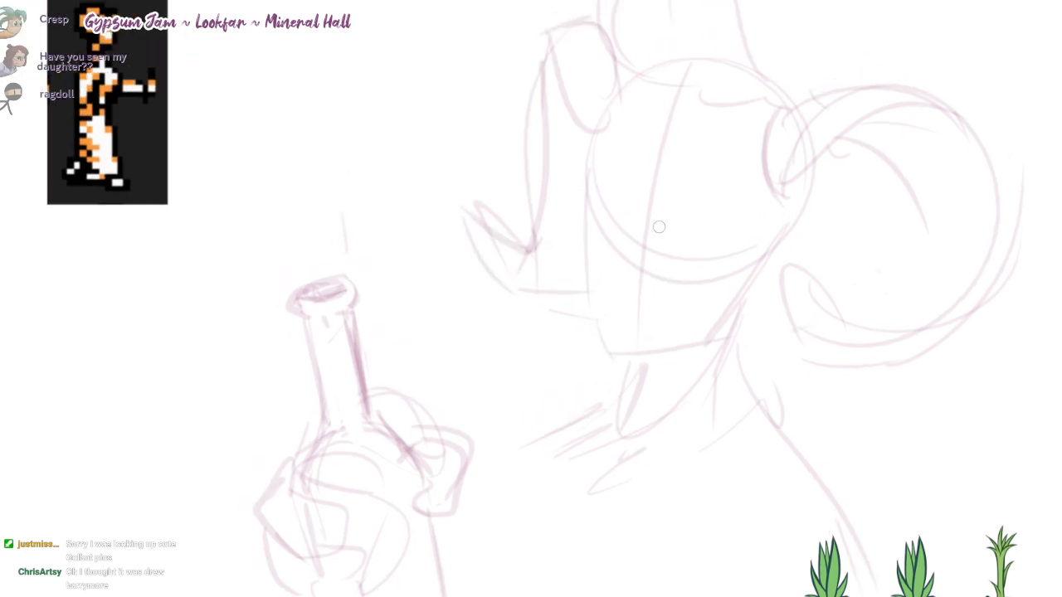
Step: Refine the front contour of the face from the forehead down to the cheek
mouse_move(594, 117)
mouse_down()
mouse_move(573, 292)
mouse_move(598, 356)
mouse_up()
key(ctrl+z)
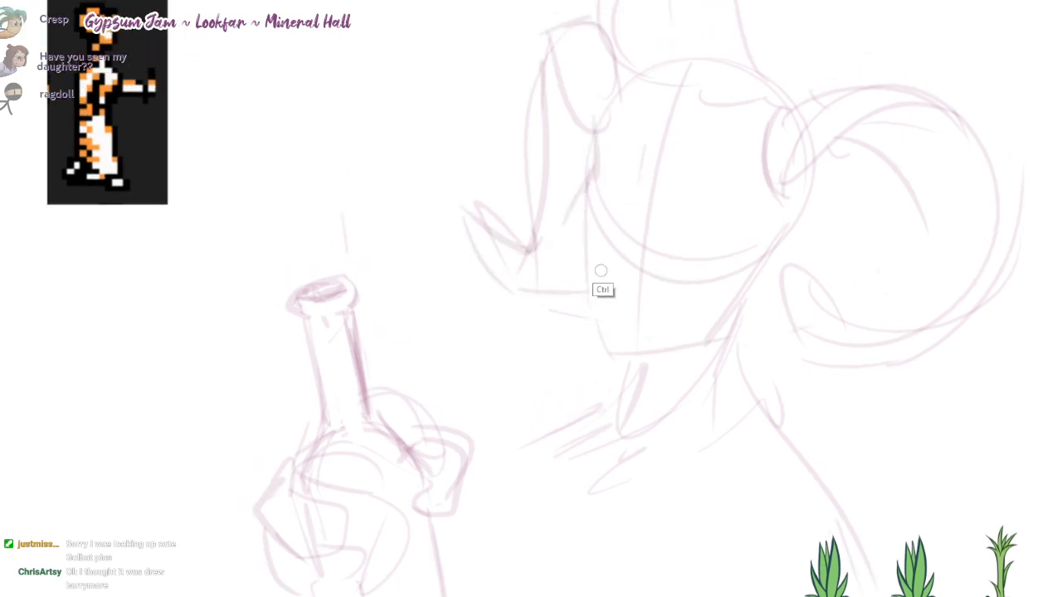
drag(603, 165, 593, 148)
drag(584, 265, 594, 299)
Step: Fill the top of the head with looping hair locks and add a curved guide line across the upper face
drag(662, 70, 672, 117)
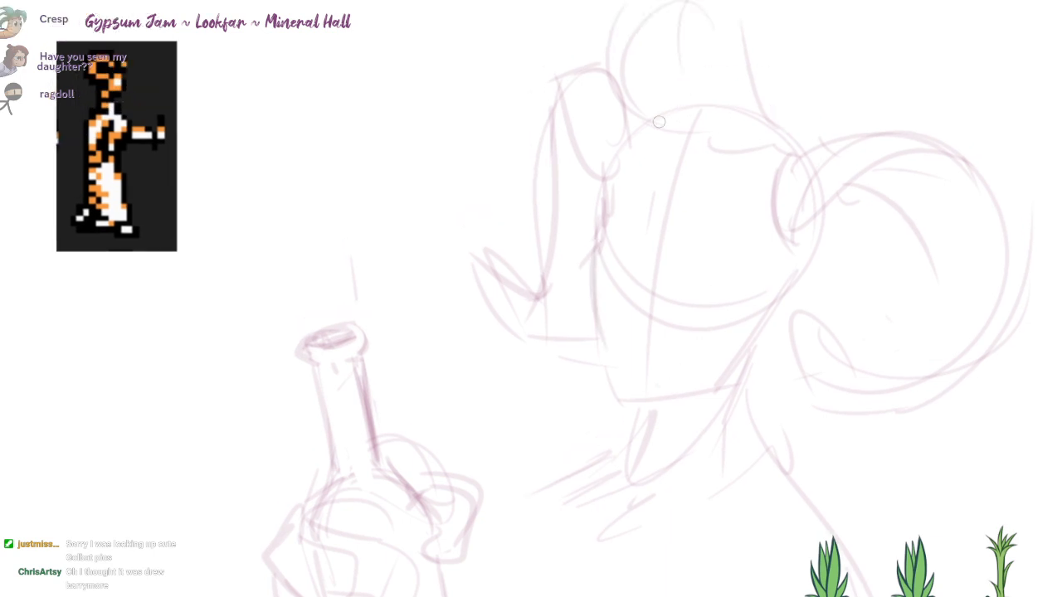
drag(637, 23, 692, 81)
mouse_move(710, 130)
mouse_down()
mouse_move(780, 52)
mouse_move(817, 140)
mouse_up()
drag(728, 18, 777, 45)
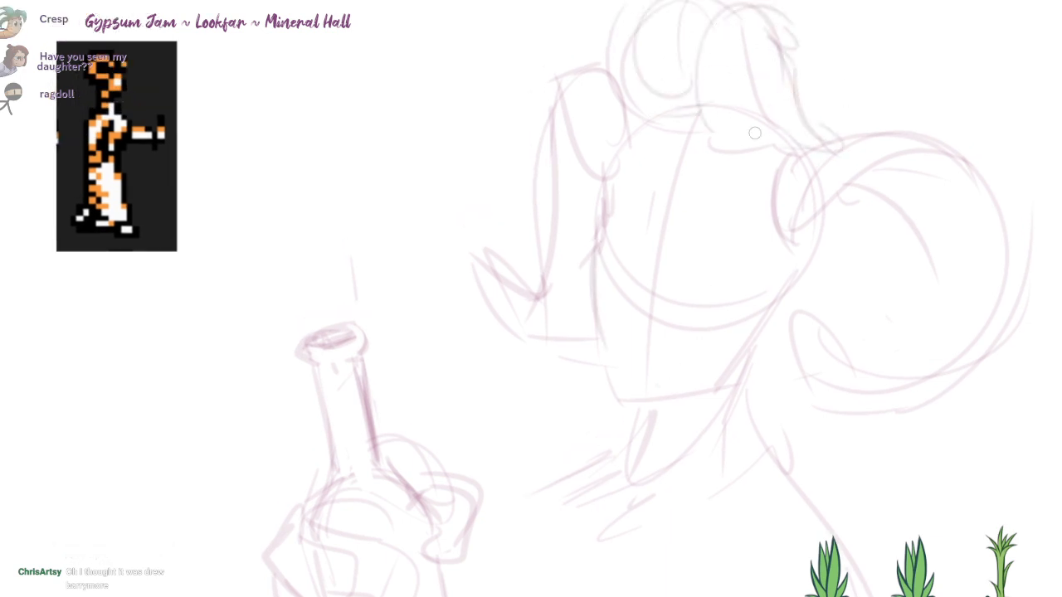
drag(763, 132, 733, 56)
drag(711, 131, 687, 21)
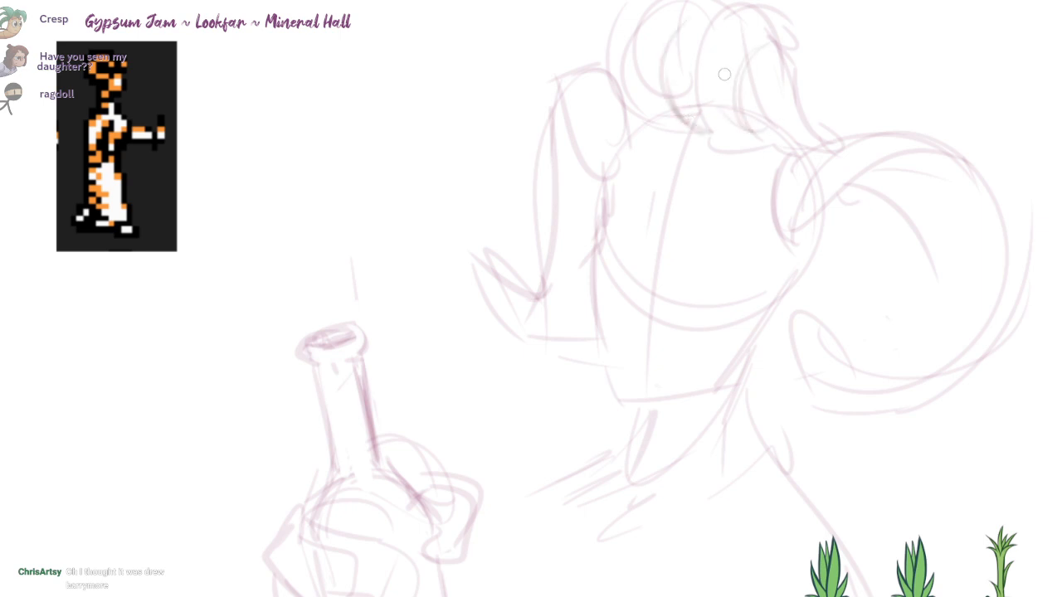
drag(690, 115, 632, 56)
drag(685, 10, 723, 8)
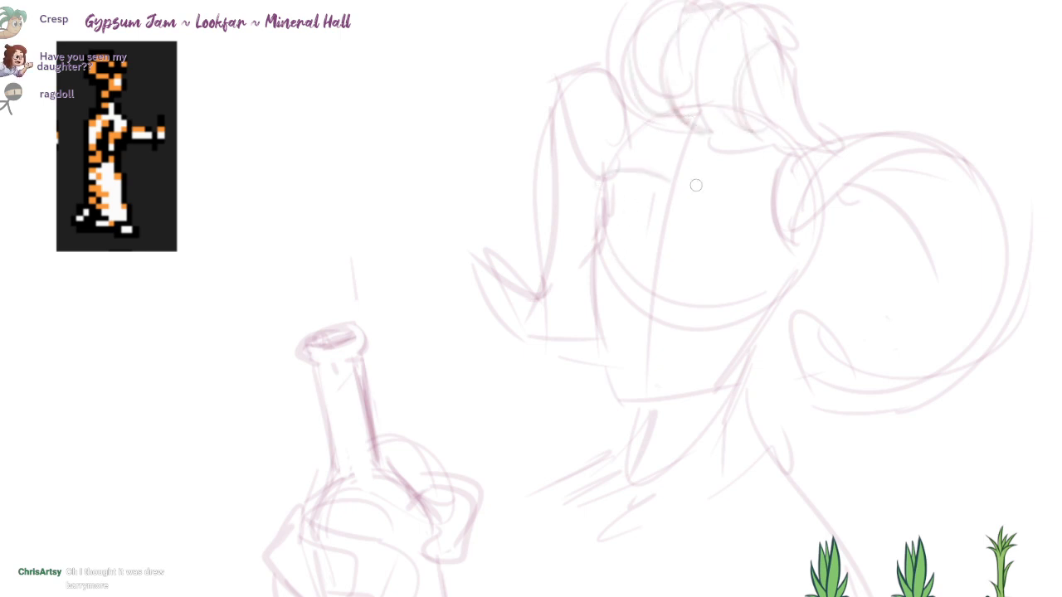
drag(699, 191, 773, 237)
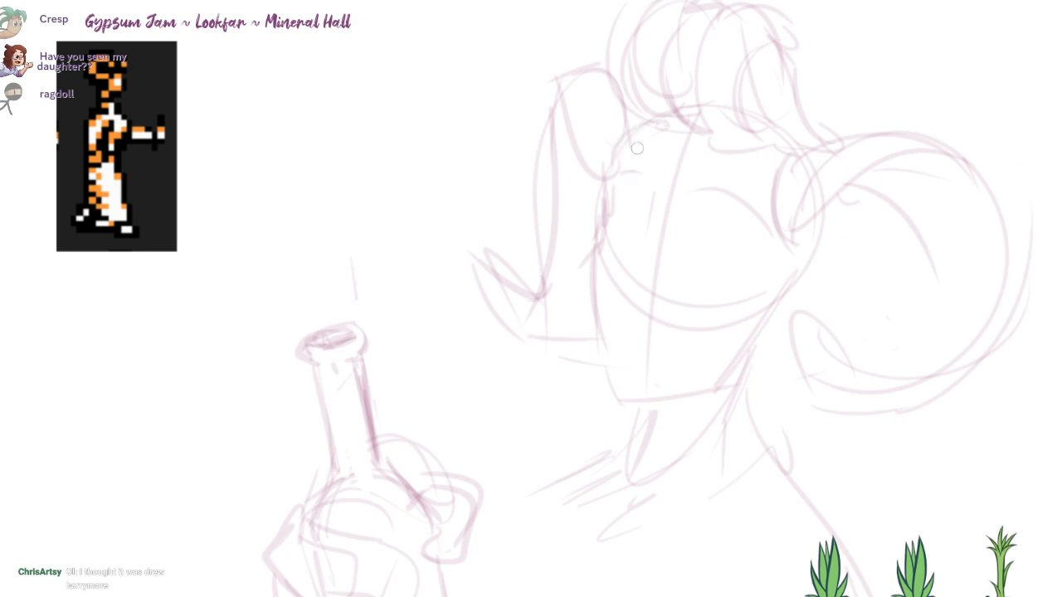
Step: Sketch the near ear inside the large horn's curl and add hair tufts at the hairline beside both horns
drag(586, 118, 647, 131)
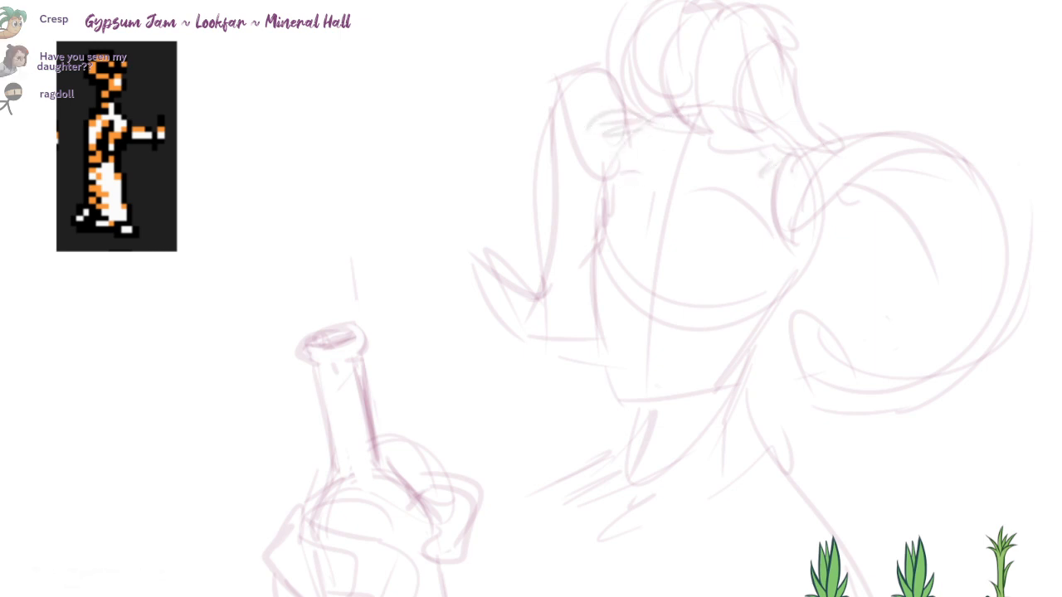
drag(782, 201, 784, 185)
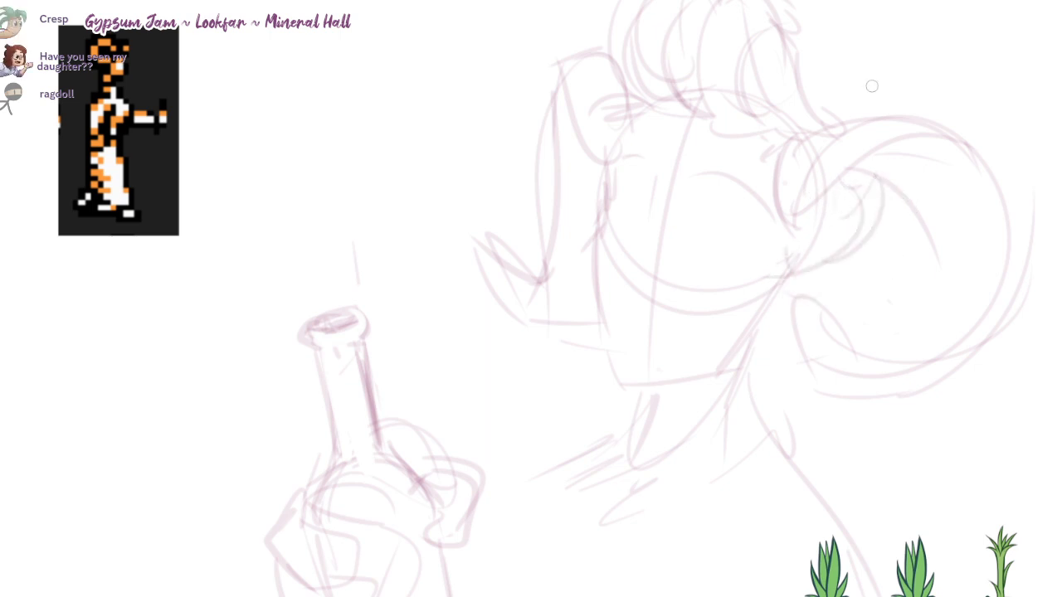
drag(790, 37, 813, 126)
drag(797, 75, 835, 118)
drag(664, 210, 683, 197)
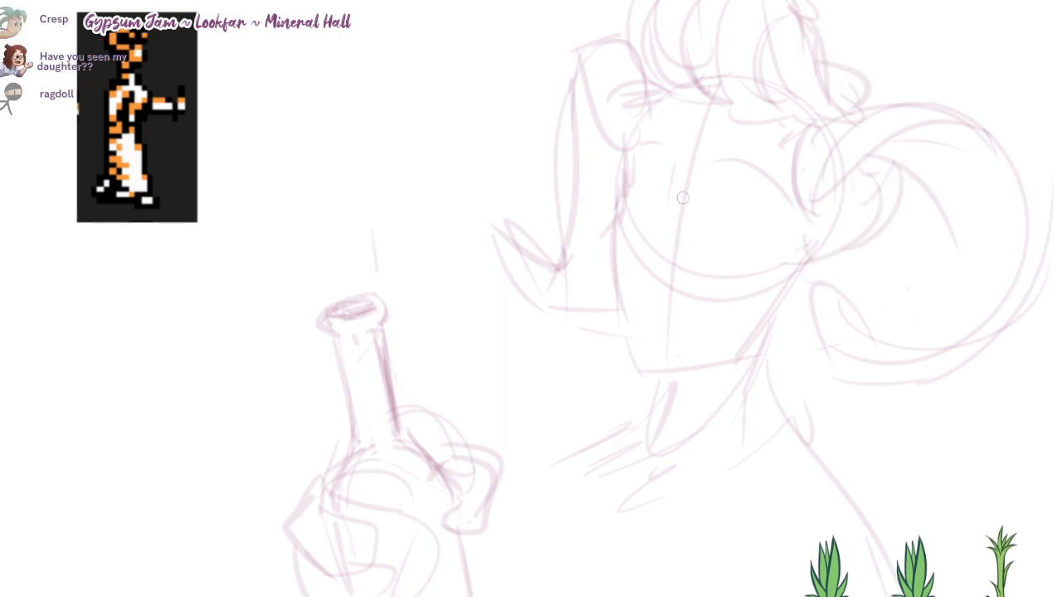
drag(672, 159, 666, 202)
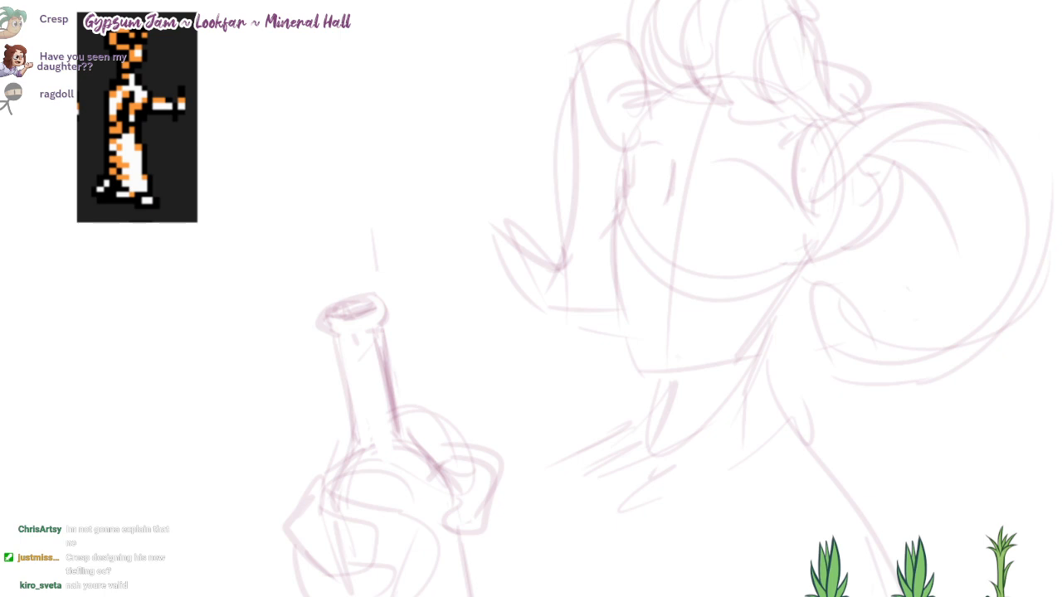
Step: View the two cartoon bat pictures posted in the Discord channel hangout-chit-chat, and return to the canvas
drag(788, 0, 665, 0)
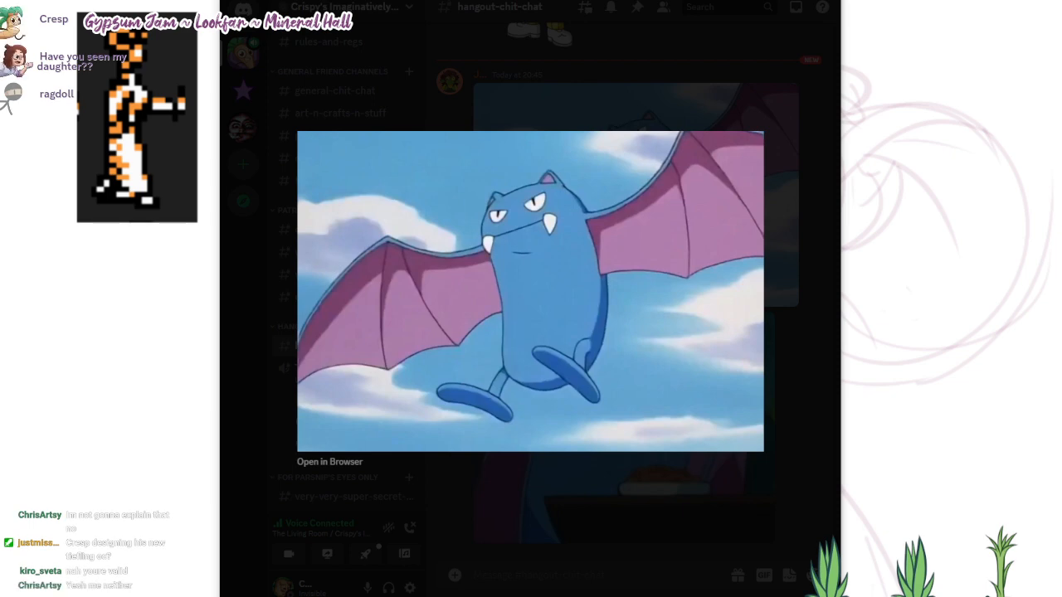
drag(666, 0, 670, 0)
click(786, 131)
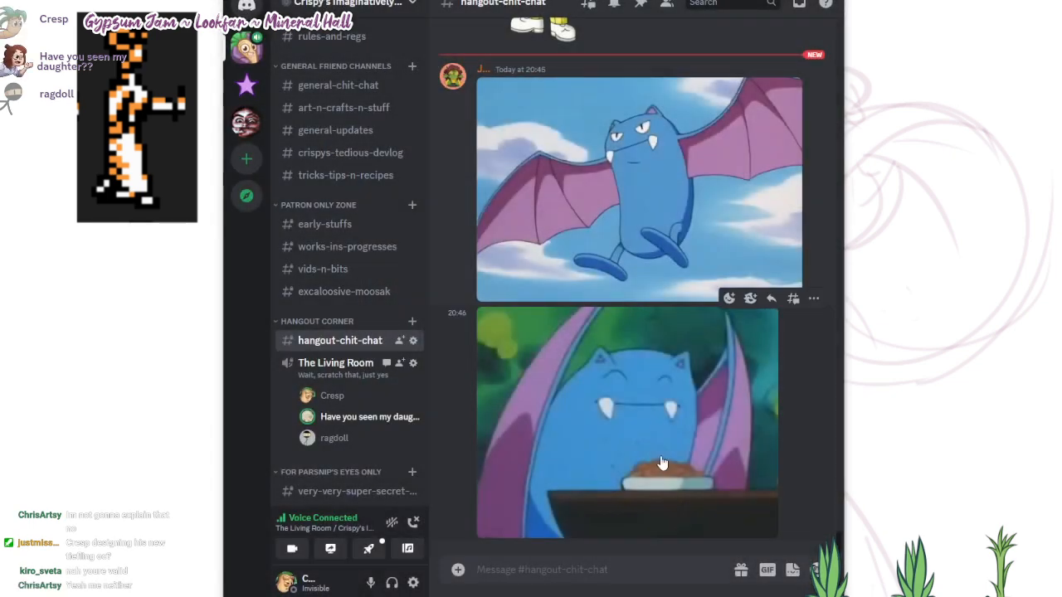
click(800, 328)
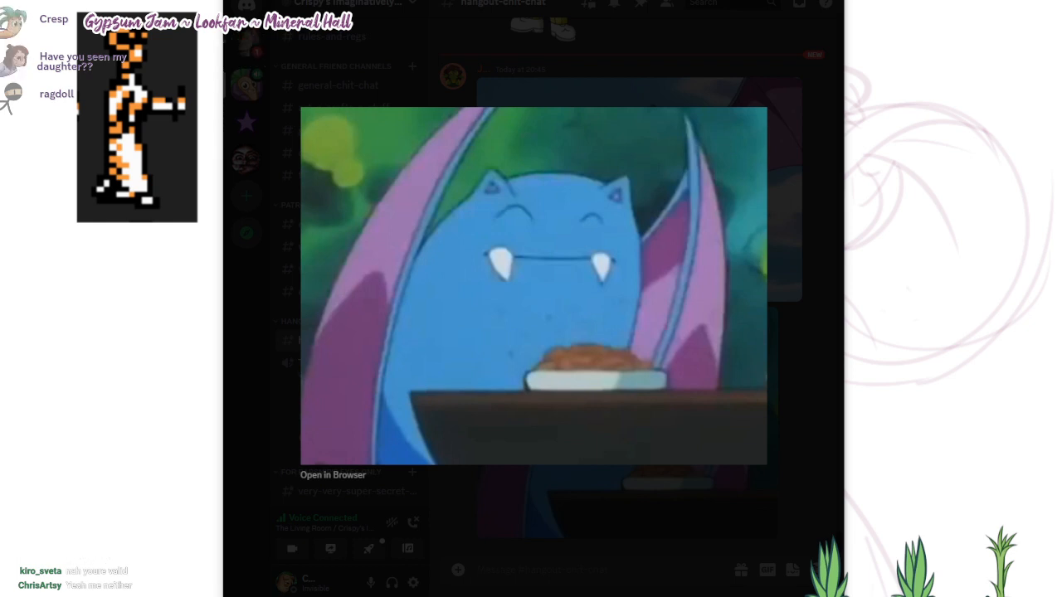
drag(531, 0, 730, 0)
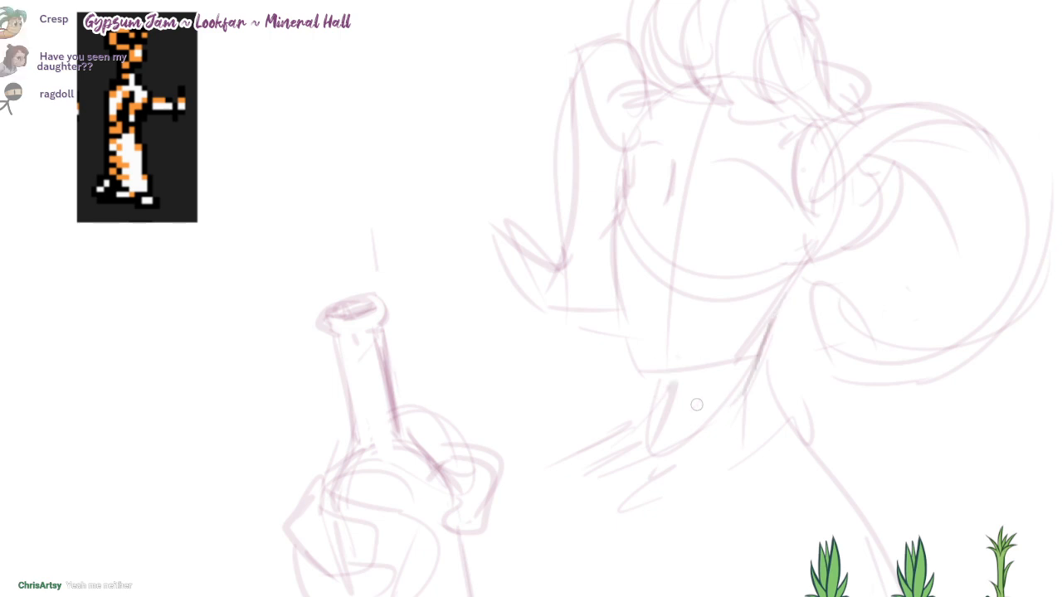
Step: Sketch a high folded collar around the neck, with pleat lines and a pointed lower edge
drag(666, 359, 668, 326)
mouse_move(657, 382)
mouse_down()
mouse_move(753, 344)
mouse_move(771, 313)
mouse_move(786, 373)
mouse_up()
mouse_move(769, 334)
mouse_down()
mouse_move(629, 390)
mouse_move(608, 421)
mouse_up()
mouse_move(646, 374)
mouse_down()
mouse_move(624, 437)
mouse_move(646, 453)
mouse_up()
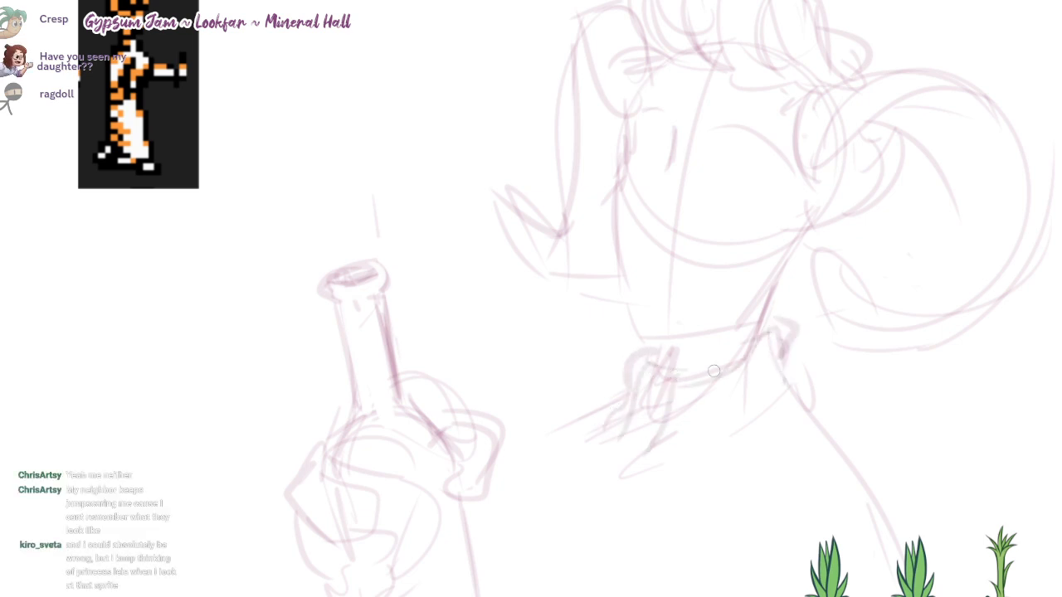
drag(716, 371, 690, 446)
drag(748, 368, 741, 430)
mouse_move(788, 333)
mouse_down()
mouse_move(772, 426)
mouse_move(622, 475)
mouse_up()
Step: Draw the shoulder slopes on both sides of the collar and the curved front contour of the torso beside the bottle
mouse_move(615, 412)
mouse_down()
mouse_move(540, 438)
mouse_move(465, 483)
mouse_up()
mouse_move(809, 405)
mouse_down()
mouse_move(878, 473)
mouse_move(898, 547)
mouse_move(886, 547)
mouse_up()
drag(662, 398, 666, 324)
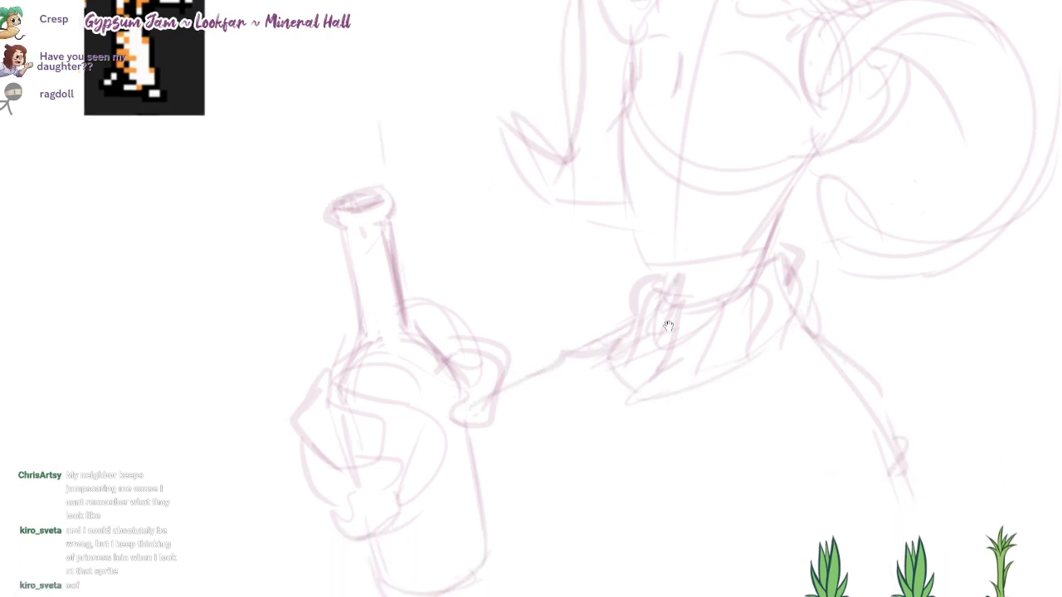
drag(544, 428, 523, 463)
drag(547, 403, 486, 509)
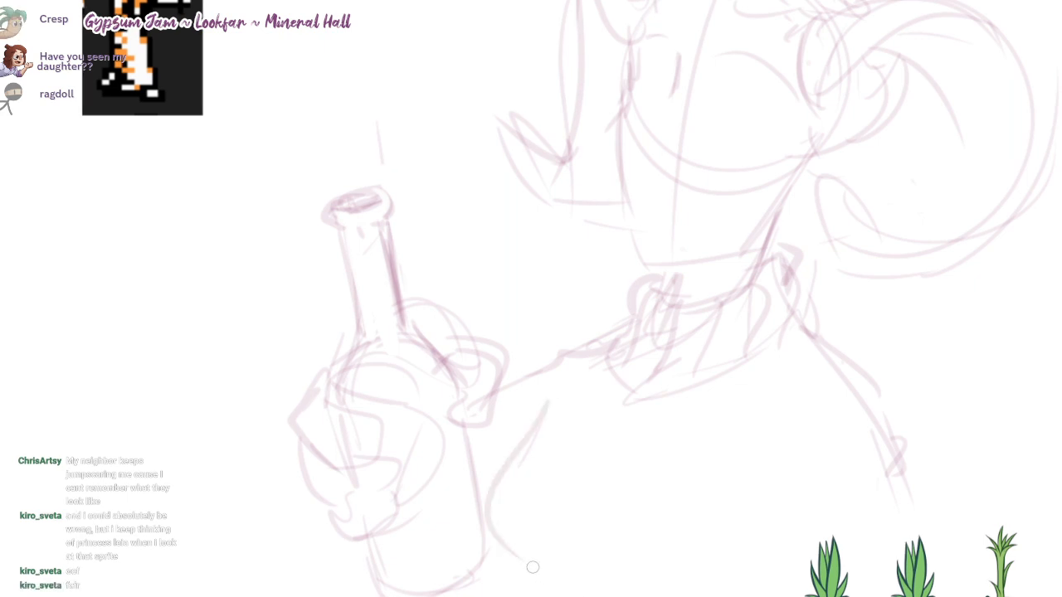
mouse_move(554, 394)
mouse_down()
mouse_move(510, 458)
mouse_move(518, 574)
mouse_up()
mouse_move(695, 354)
mouse_down()
mouse_move(669, 324)
mouse_move(675, 385)
mouse_up()
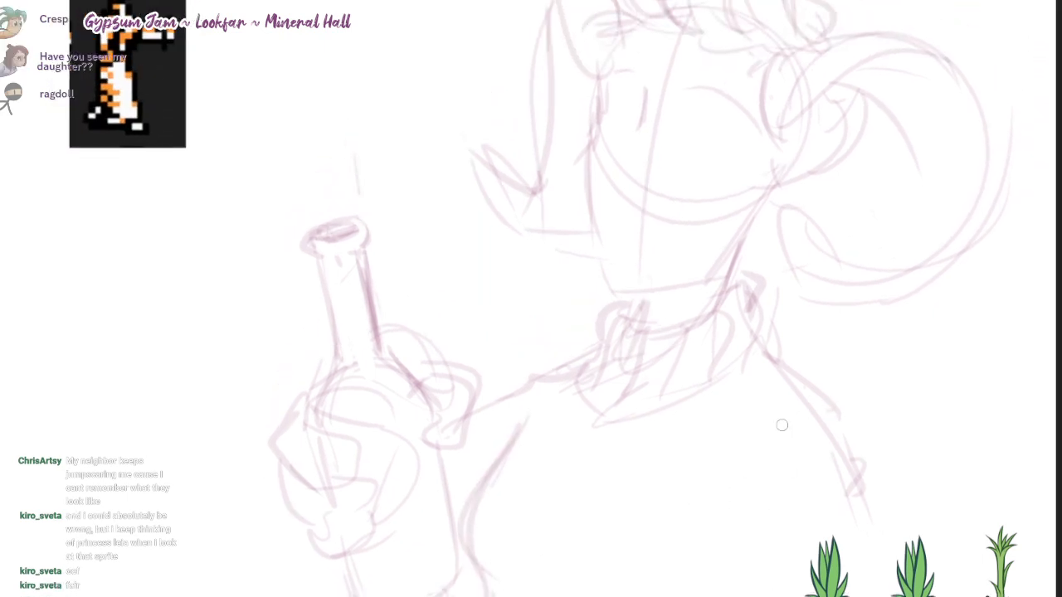
Step: Sketch the near shoulder's sleeve with a seam curve, an outer arm line and fold lines around the inner arm
mouse_move(752, 449)
mouse_down()
mouse_move(831, 398)
mouse_move(862, 427)
mouse_move(894, 587)
mouse_up()
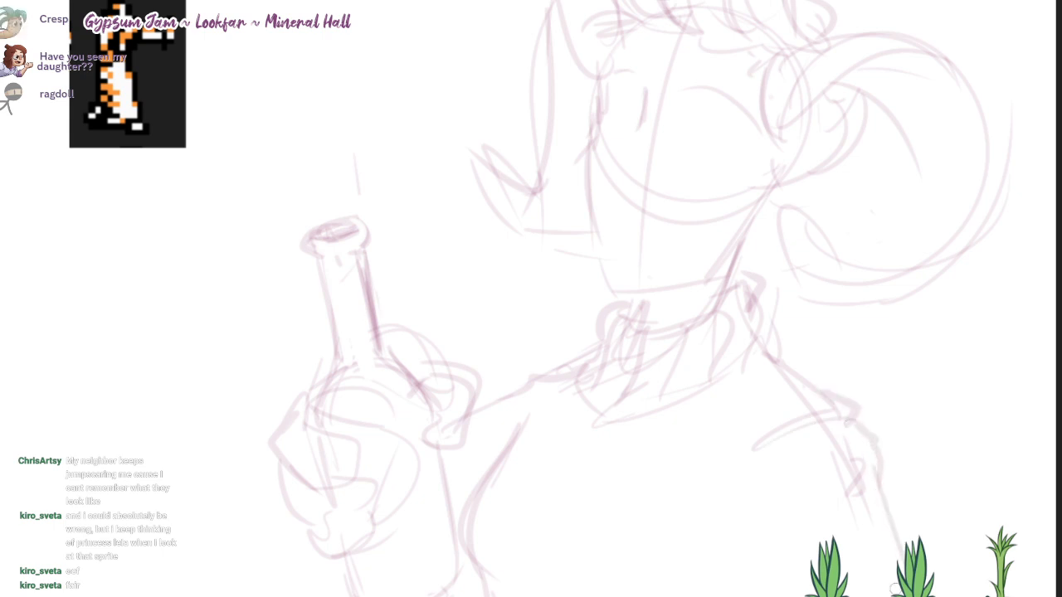
drag(787, 487, 770, 535)
mouse_move(811, 452)
mouse_down()
mouse_move(723, 555)
mouse_move(817, 544)
mouse_move(810, 496)
mouse_up()
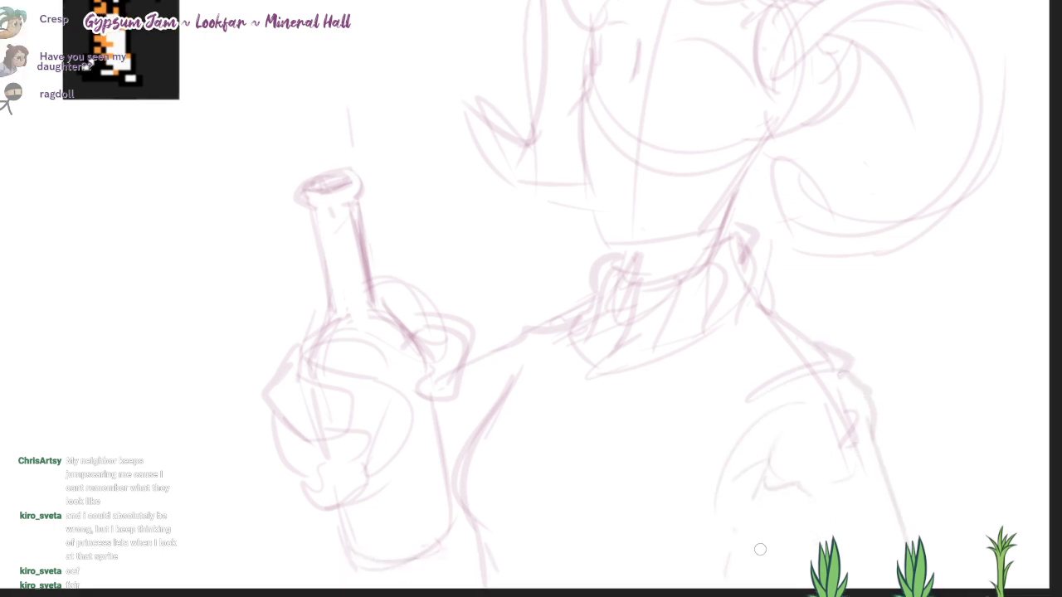
drag(737, 532, 785, 587)
drag(586, 417, 599, 481)
Step: Rework the lower outline and base of the bottle and add a line to the lower torso
drag(382, 531, 410, 492)
drag(349, 535, 404, 594)
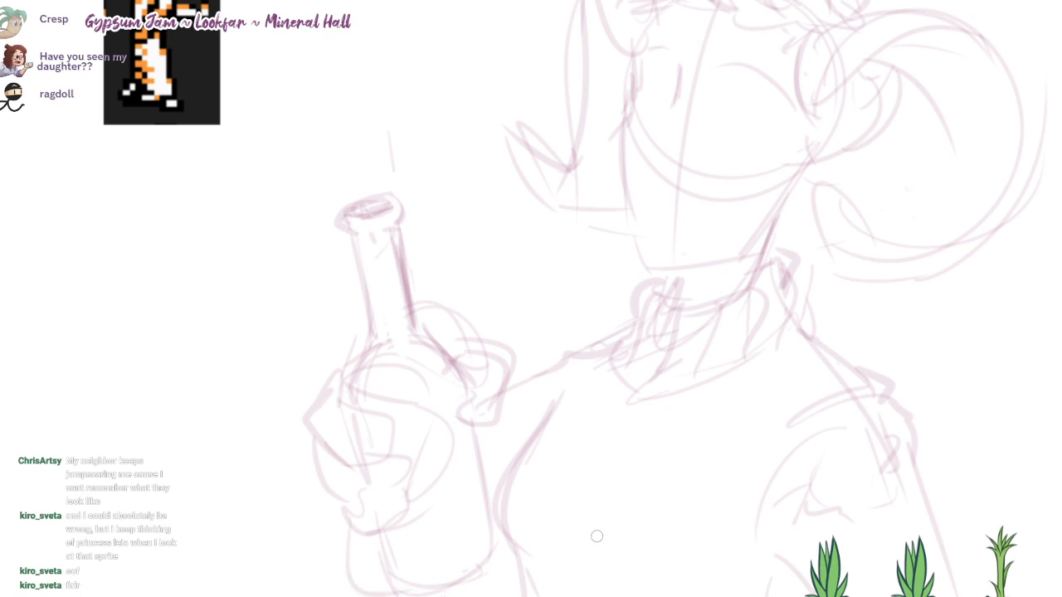
drag(469, 596, 518, 572)
drag(554, 529, 564, 587)
drag(597, 274, 561, 312)
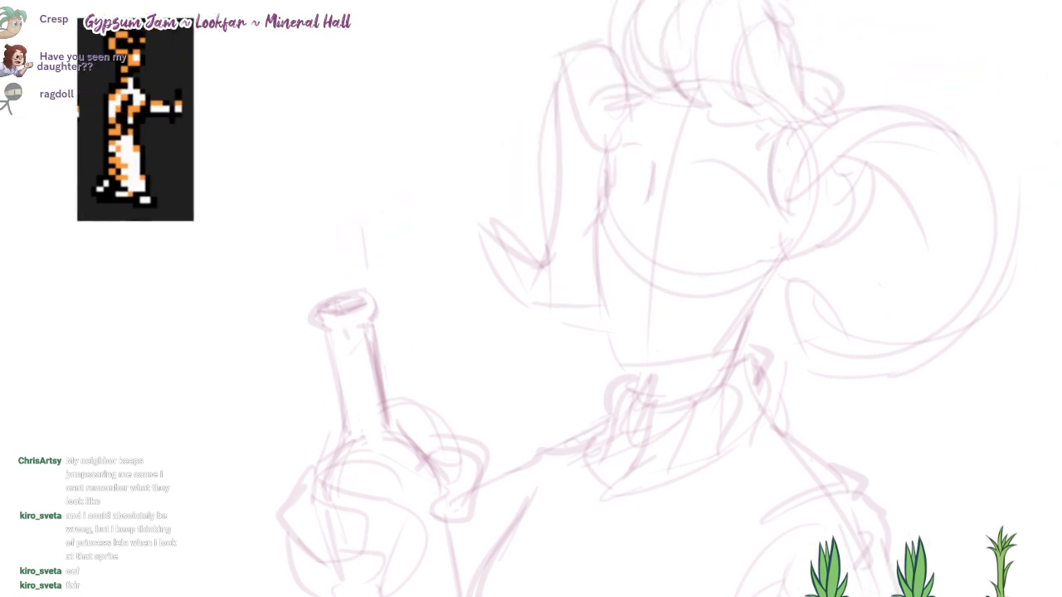
Step: Redraw the face outline from the brow past the cheek, around the chin and up along the jaw
scroll(560, 312, up, 2)
mouse_move(767, 213)
mouse_down()
mouse_move(692, 219)
mouse_move(673, 318)
mouse_up()
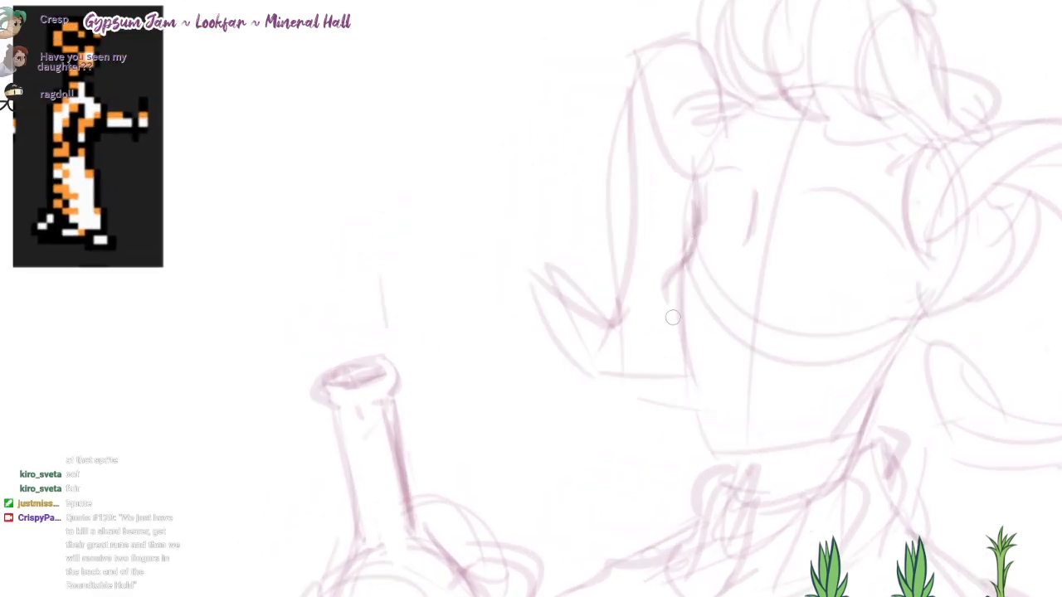
key(ctrl+z)
drag(695, 179, 671, 382)
mouse_move(672, 316)
mouse_down()
mouse_move(707, 445)
mouse_move(750, 448)
mouse_move(817, 433)
mouse_move(877, 377)
mouse_move(916, 320)
mouse_up()
drag(877, 390, 846, 481)
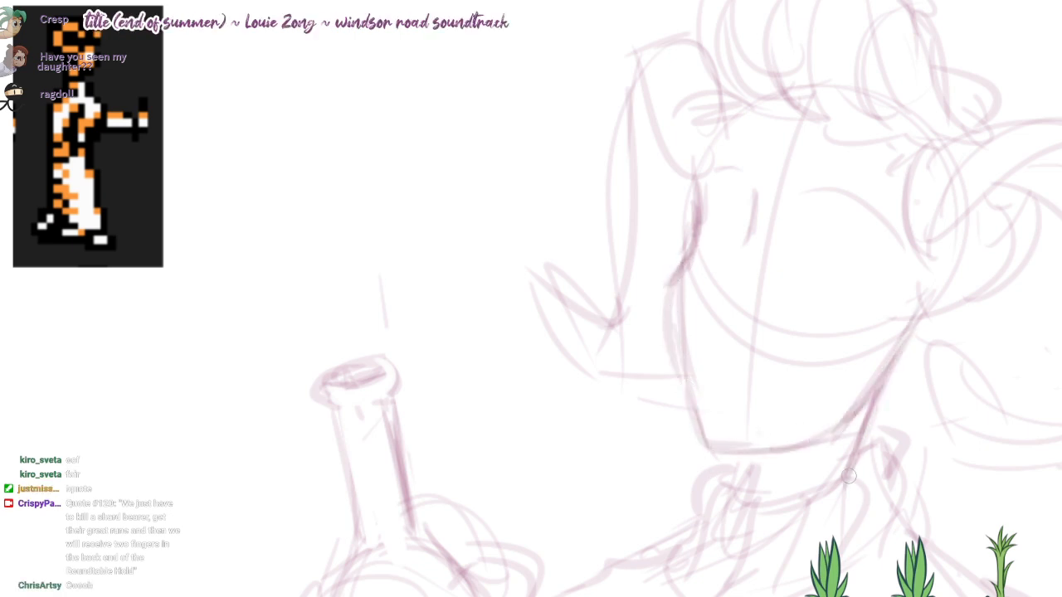
Step: Shade the neck under the jaw with rough hatching strokes
mouse_move(754, 464)
mouse_down()
mouse_move(735, 498)
mouse_move(763, 482)
mouse_move(742, 491)
mouse_up()
key(ctrl+z)
mouse_move(785, 450)
mouse_down()
mouse_move(830, 441)
mouse_move(877, 383)
mouse_up()
mouse_move(805, 461)
mouse_down()
mouse_move(752, 486)
mouse_move(832, 458)
mouse_up()
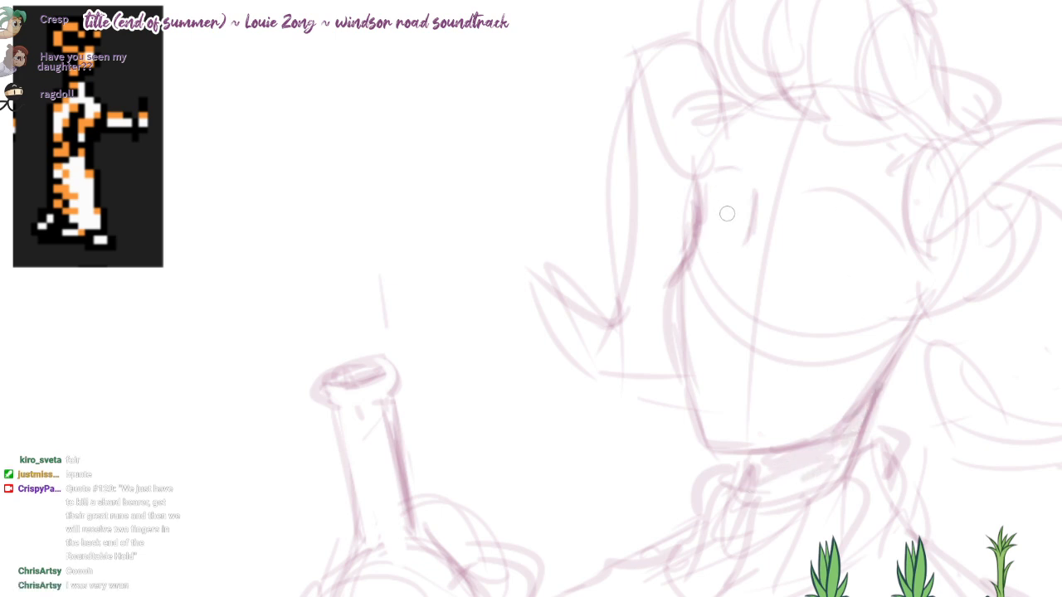
Step: Sketch arched upper lids for both eyes
drag(715, 208, 744, 199)
mouse_move(799, 247)
mouse_down()
mouse_move(857, 287)
mouse_move(816, 234)
mouse_up()
key(ctrl+z)
key(ctrl+z)
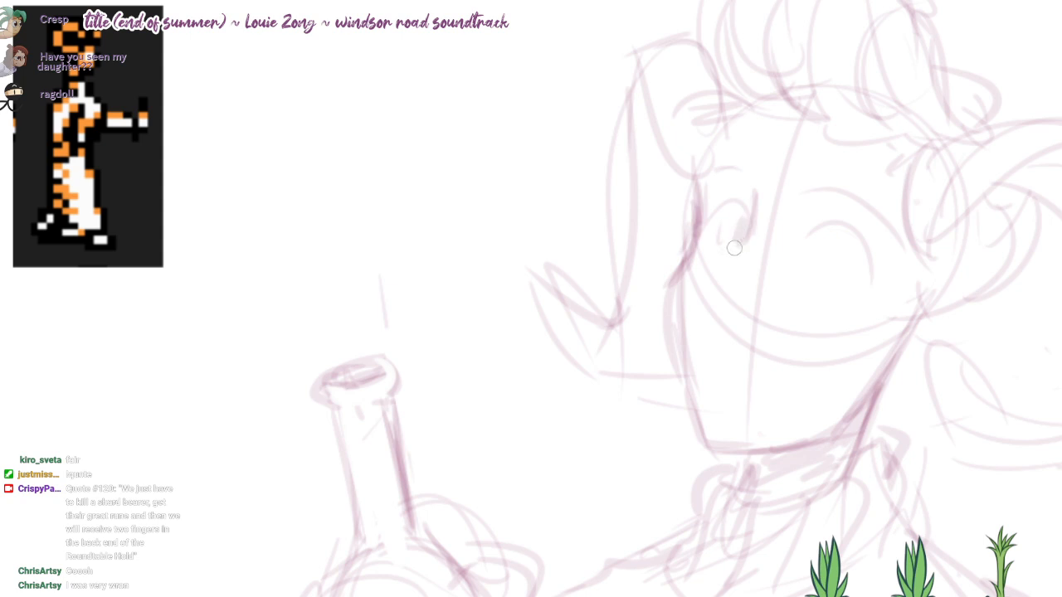
key(ctrl+z)
Step: Draw the nose from the inner corner of the far eye to its tip, and add a small smiling mouth below
key(ctrl+z)
drag(755, 194, 719, 314)
key(ctrl+z)
drag(742, 243, 704, 317)
key(ctrl+z)
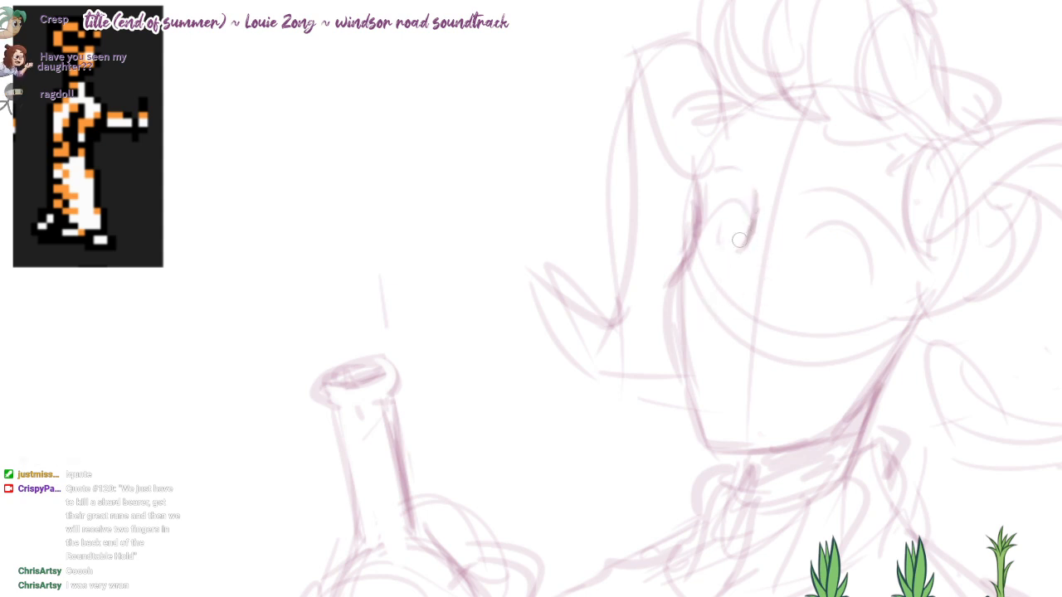
drag(756, 206, 710, 297)
drag(745, 242, 705, 323)
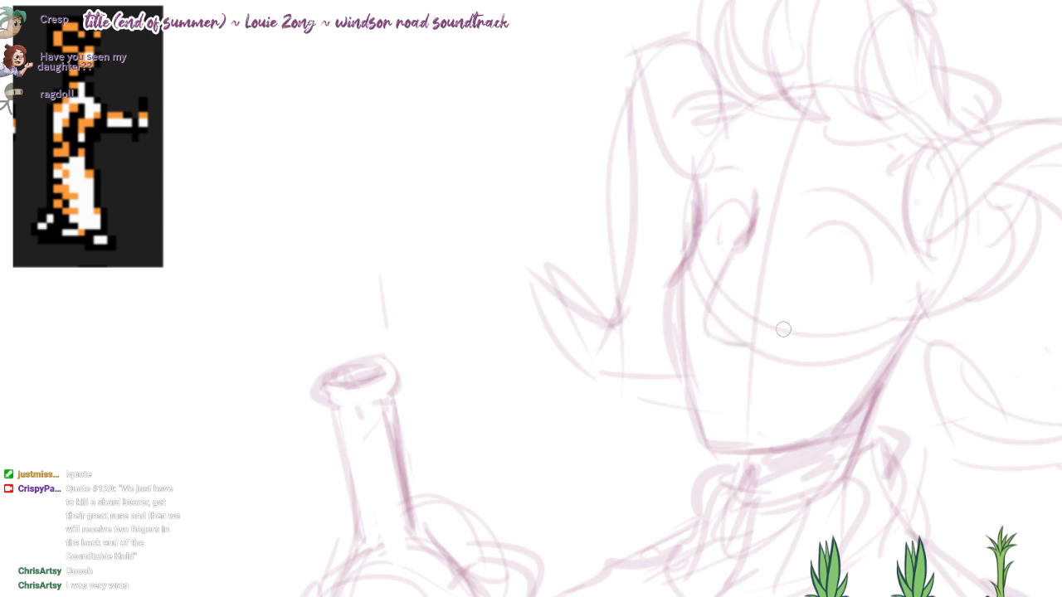
drag(743, 377, 806, 374)
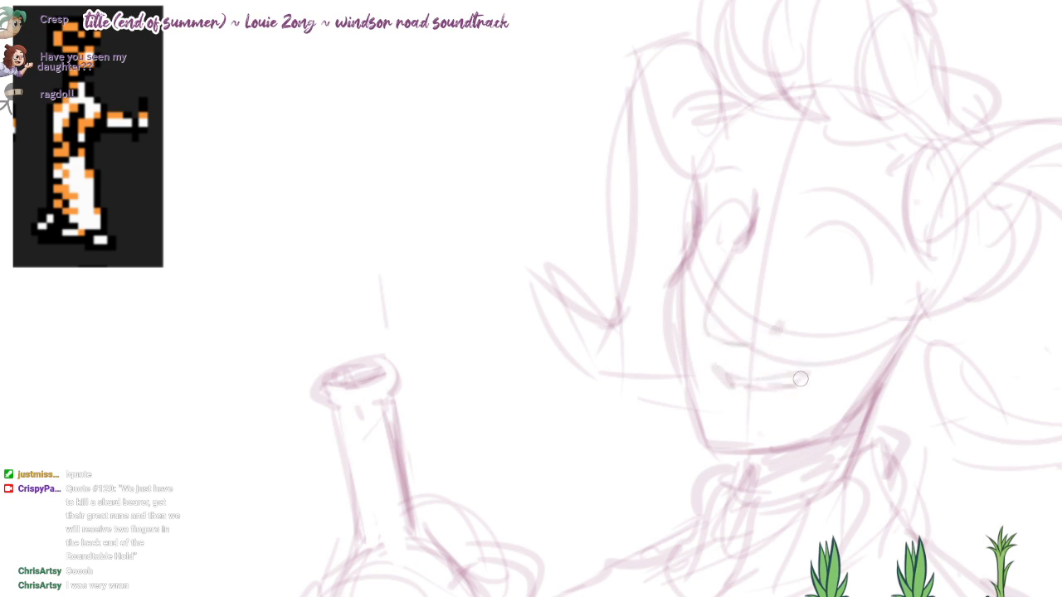
Step: Fill in the pupils of both eyes and thicken their upper lids
drag(730, 242, 739, 222)
drag(831, 269, 831, 246)
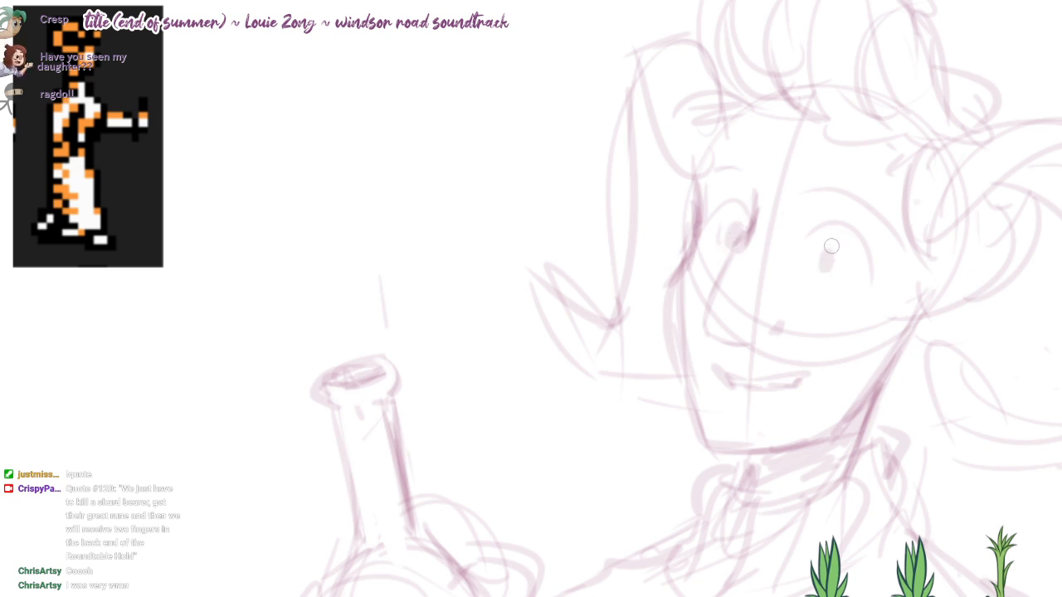
drag(717, 201, 872, 270)
mouse_move(823, 226)
mouse_down()
mouse_move(875, 273)
mouse_move(830, 265)
mouse_move(833, 247)
mouse_up()
key(ctrl+z)
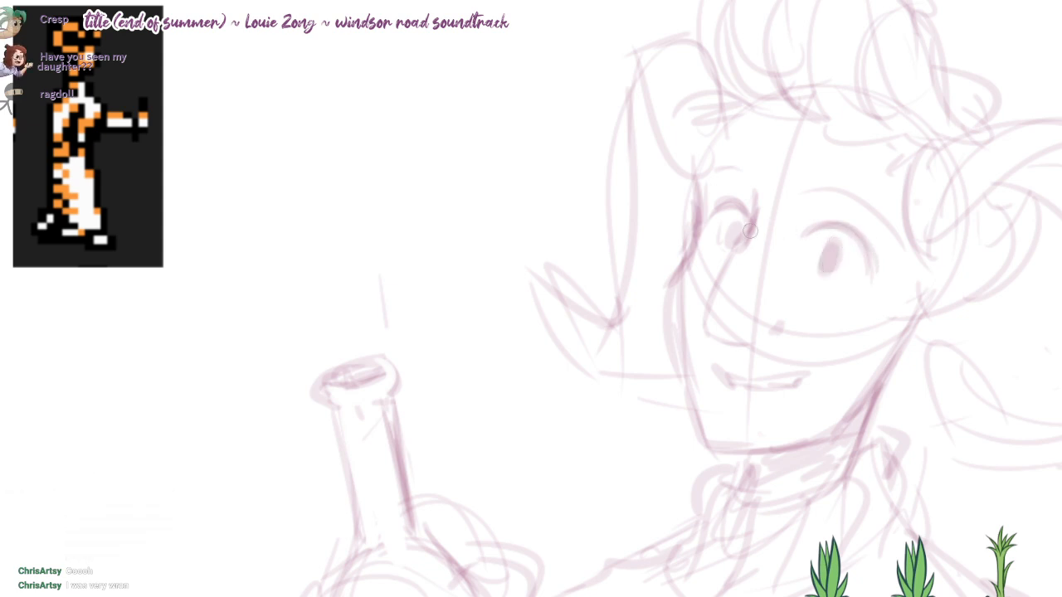
drag(744, 217, 734, 242)
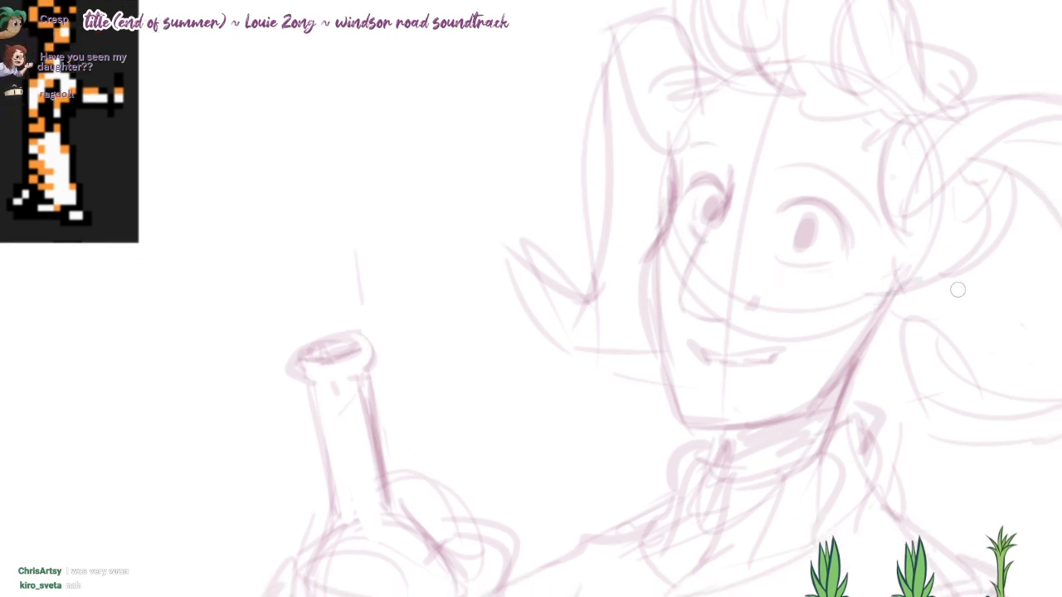
Step: Add a rounded lobe shape below the near ear and extend the face contour up the forehead
mouse_move(912, 282)
mouse_down()
mouse_move(879, 341)
mouse_move(906, 334)
mouse_up()
key(ctrl+z)
key(ctrl+z)
mouse_move(921, 278)
mouse_down()
mouse_move(933, 328)
mouse_move(834, 366)
mouse_up()
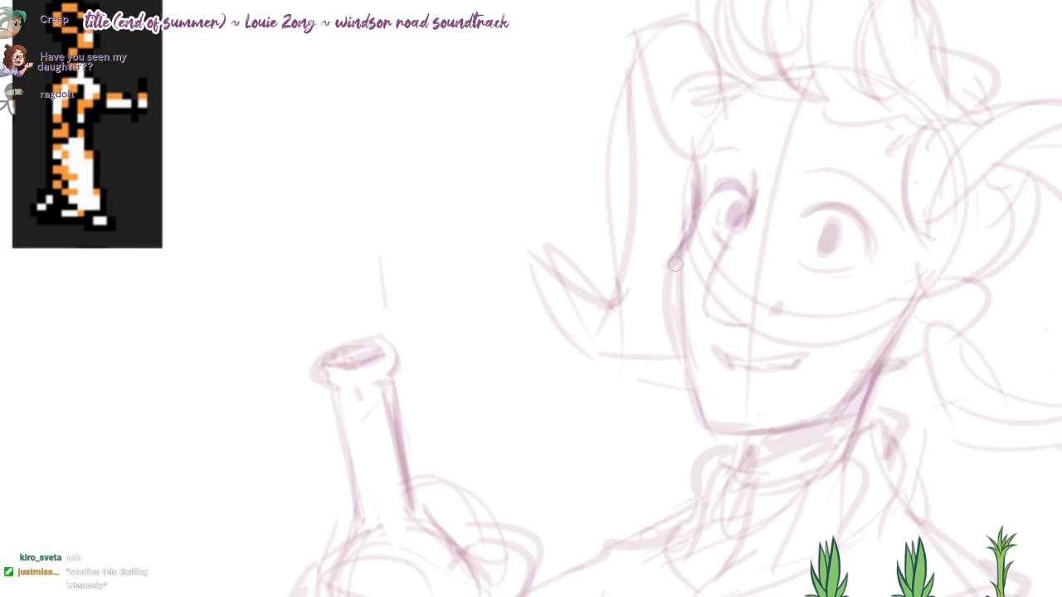
mouse_move(684, 235)
mouse_down()
mouse_move(696, 157)
mouse_move(723, 114)
mouse_up()
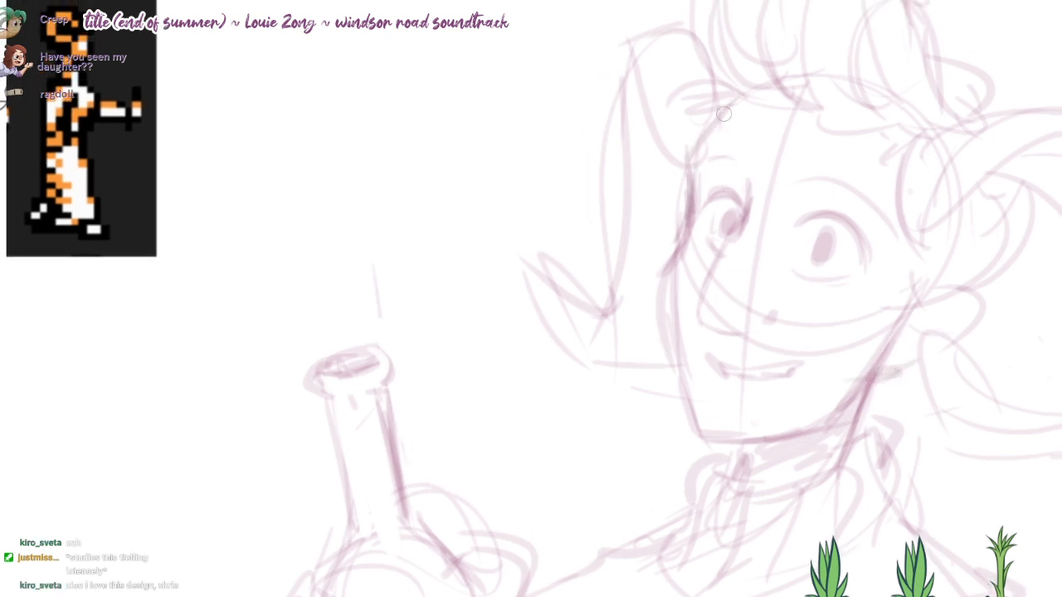
Step: Reinforce the far horn's top edge and downward curve with thicker strokes, and add a small tuft above its base
drag(717, 34, 695, 8)
drag(706, 25, 637, 48)
mouse_move(654, 33)
mouse_down()
mouse_move(626, 65)
mouse_move(605, 194)
mouse_up()
key(ctrl+z)
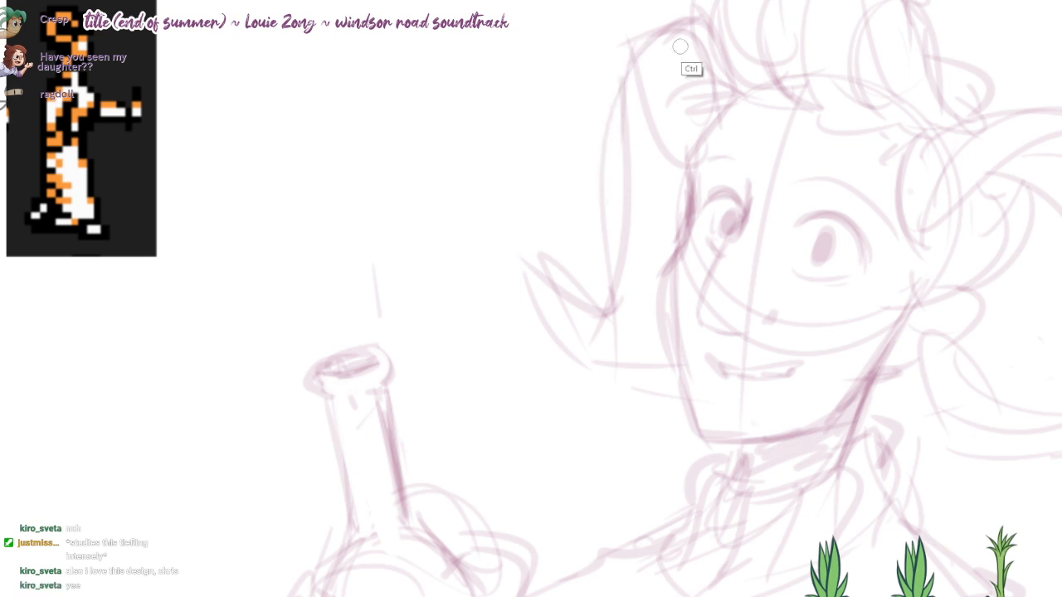
mouse_move(693, 27)
mouse_down()
mouse_move(632, 39)
mouse_move(641, 121)
mouse_up()
drag(630, 68, 619, 251)
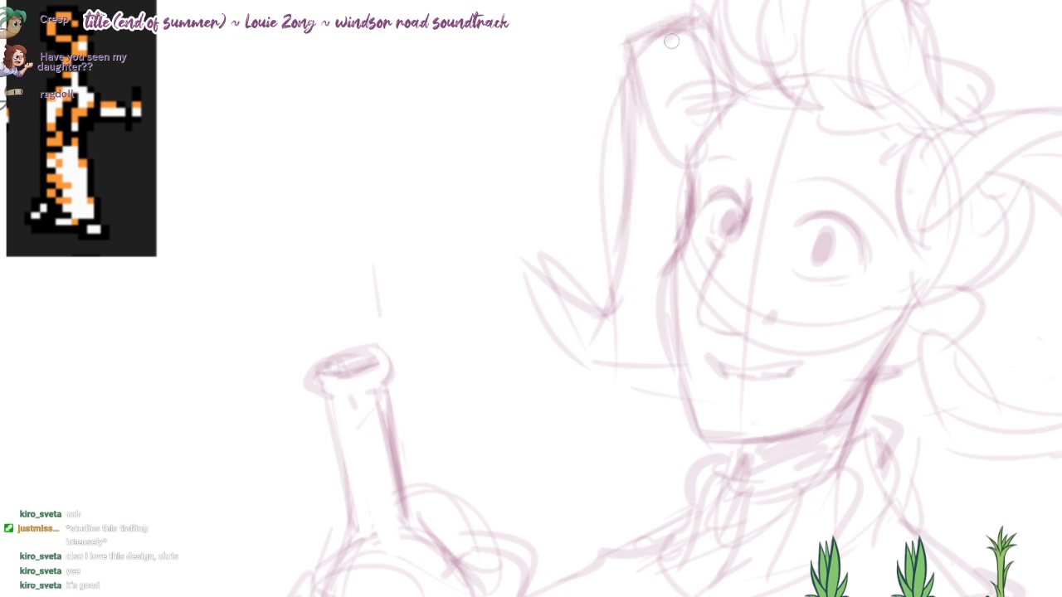
mouse_move(638, 88)
mouse_down()
mouse_move(693, 34)
mouse_move(663, 109)
mouse_up()
Step: Strengthen the near horn's base and upper edge, and darken the inner edge of the far horn
drag(1043, 128, 983, 116)
drag(847, 141, 901, 167)
mouse_move(885, 116)
mouse_down()
mouse_move(967, 127)
mouse_move(1047, 101)
mouse_up()
mouse_move(738, 46)
mouse_down()
mouse_move(726, 104)
mouse_move(761, 117)
mouse_move(806, 48)
mouse_up()
drag(694, 130, 645, 61)
drag(674, 22, 677, 63)
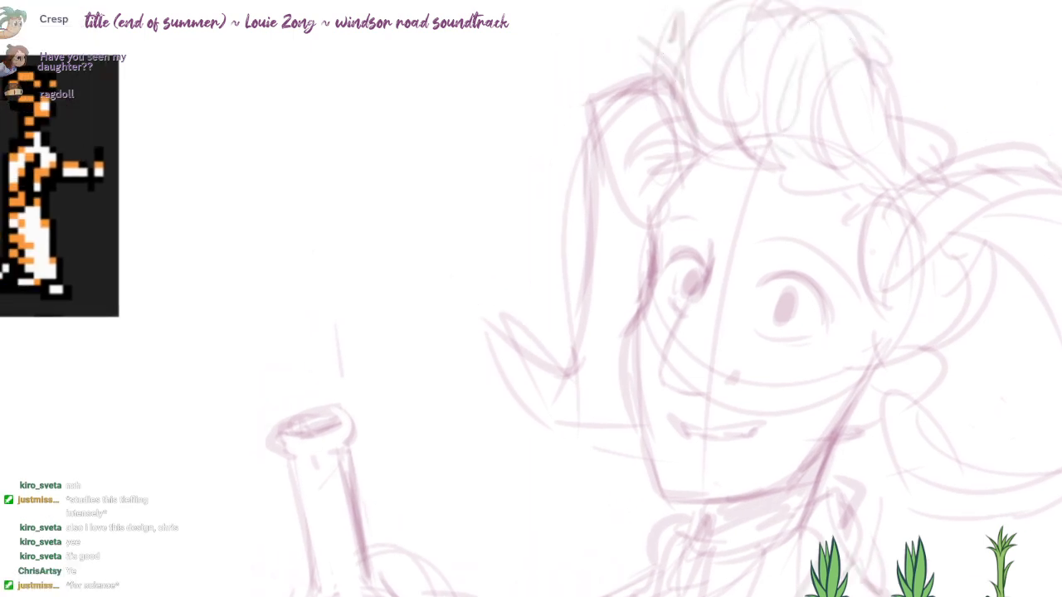
Step: Detail the inside of the near ear and add loose hair strands along the hairline and above the near horn
mouse_move(713, 173)
mouse_down()
mouse_move(706, 142)
mouse_move(680, 164)
mouse_up()
mouse_move(740, 139)
mouse_down()
mouse_move(699, 161)
mouse_move(703, 176)
mouse_move(685, 120)
mouse_up()
drag(946, 217, 917, 252)
mouse_move(960, 181)
mouse_down()
mouse_move(922, 228)
mouse_move(925, 209)
mouse_move(1054, 269)
mouse_up()
mouse_move(1053, 128)
mouse_down()
mouse_move(994, 138)
mouse_move(882, 122)
mouse_move(881, 106)
mouse_move(921, 136)
mouse_up()
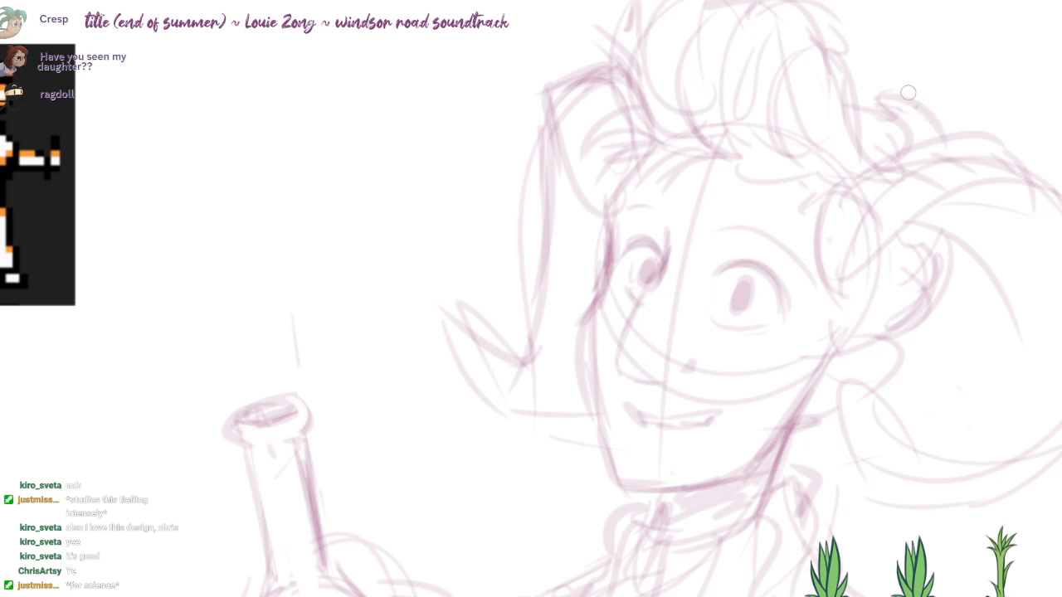
mouse_move(863, 100)
mouse_down()
mouse_move(966, 78)
mouse_move(975, 113)
mouse_move(958, 104)
mouse_move(981, 88)
mouse_up()
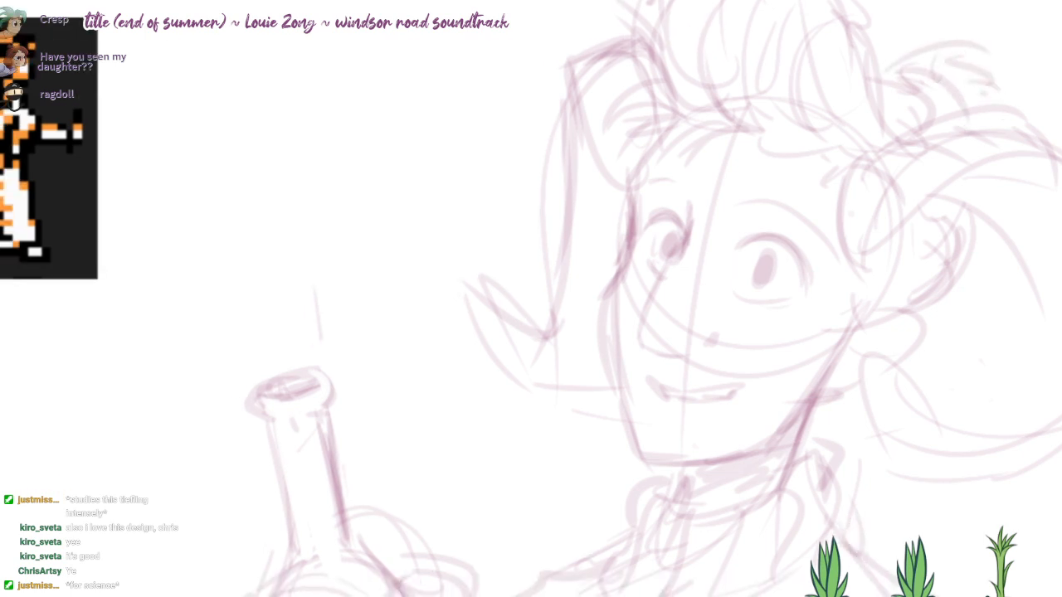
scroll(768, 387, down, 1)
mouse_move(768, 387)
mouse_down()
mouse_move(786, 342)
mouse_move(805, 402)
mouse_up()
drag(724, 363, 720, 308)
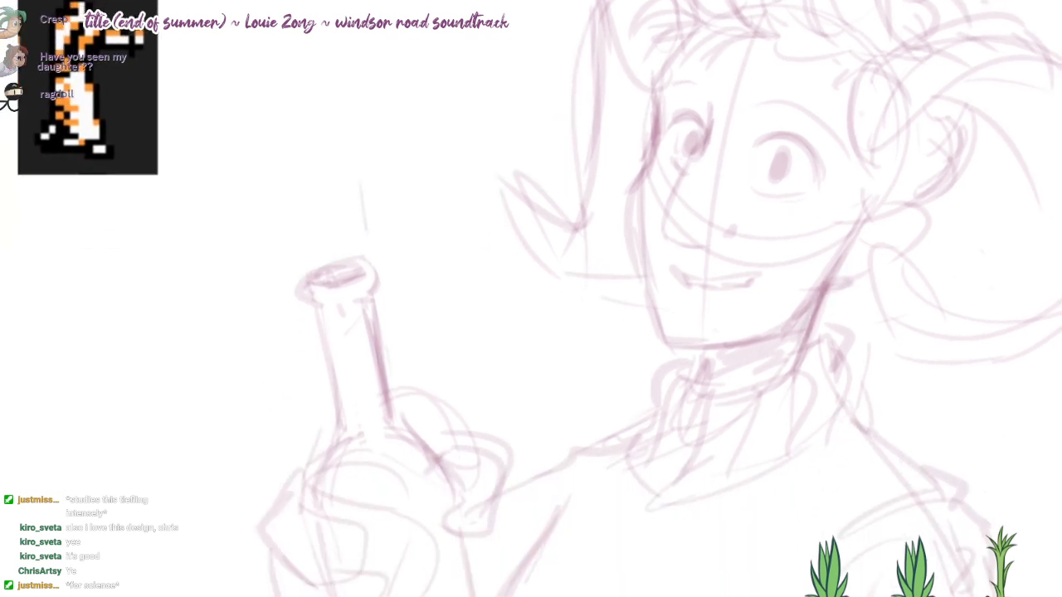
scroll(720, 307, down, 1)
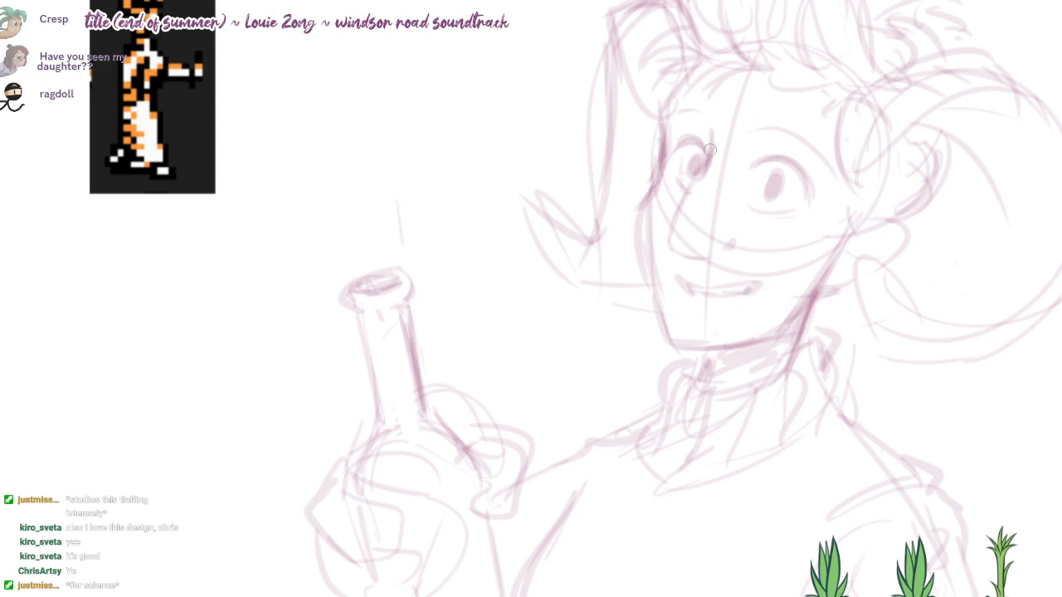
Step: Add short ridge lines across the near horn's outer curve, extend its inner curve, and reinforce the lower edge near its tip
drag(707, 244, 693, 253)
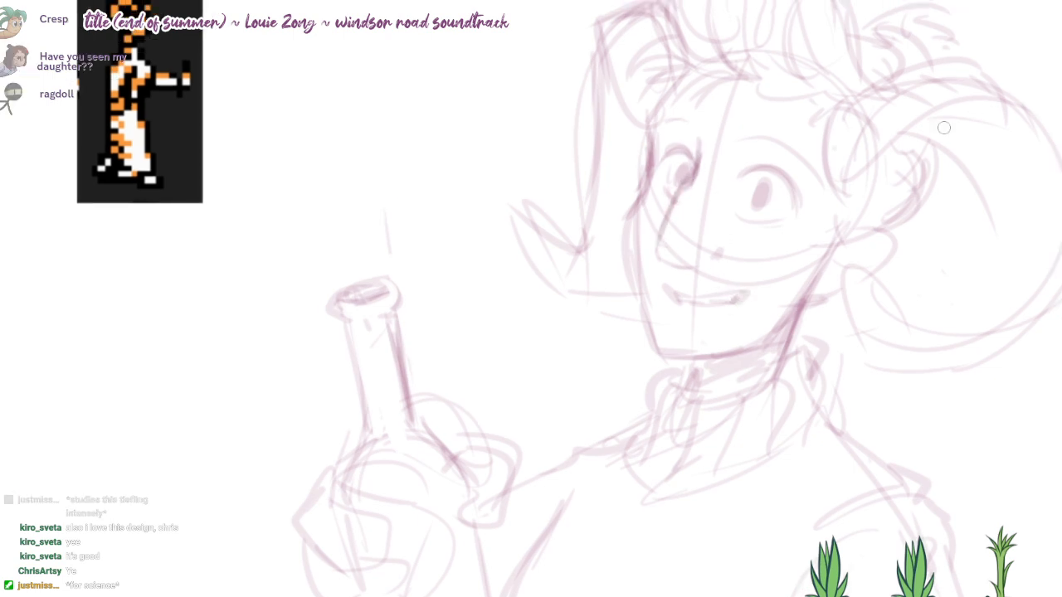
drag(935, 140, 985, 114)
key(ctrl+z)
drag(966, 160, 1031, 150)
mouse_move(981, 184)
mouse_down()
mouse_move(1050, 210)
mouse_move(1031, 247)
mouse_move(874, 289)
mouse_move(879, 347)
mouse_move(1052, 282)
mouse_up()
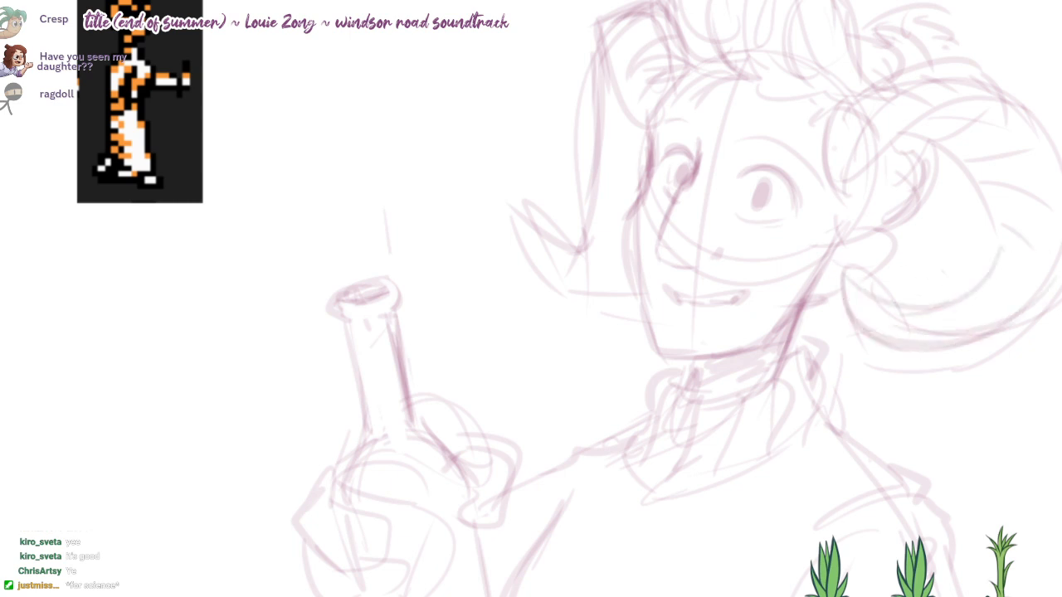
mouse_move(942, 305)
mouse_down()
mouse_move(853, 286)
mouse_move(853, 306)
mouse_move(910, 351)
mouse_up()
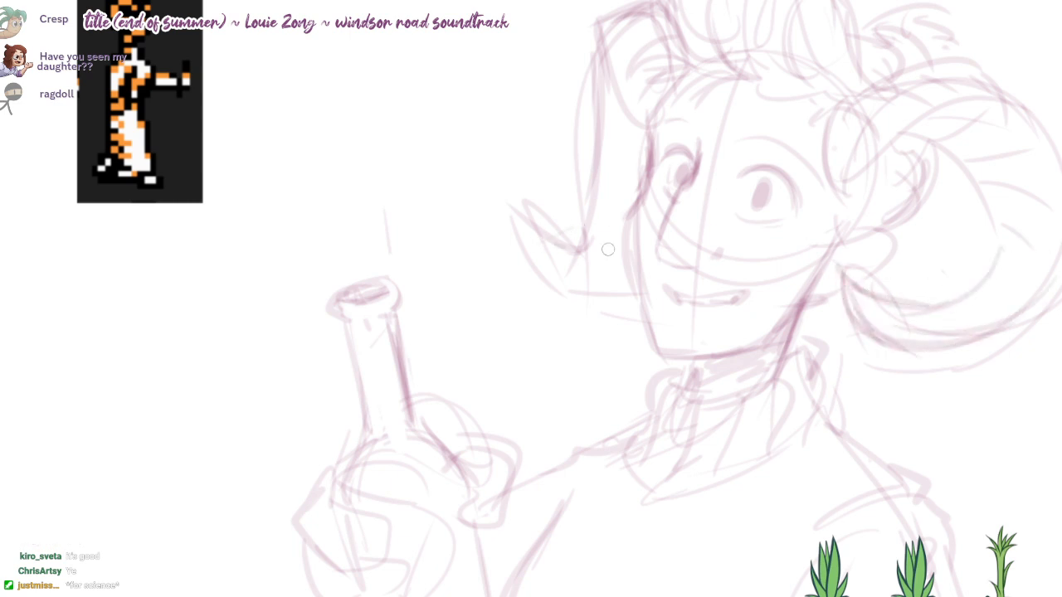
Step: Add short ridge lines along the far horn and strengthen the upward curl at its pointed end
drag(604, 265, 621, 267)
mouse_move(571, 246)
mouse_down()
mouse_move(619, 257)
mouse_move(607, 265)
mouse_up()
key(ctrl+z)
mouse_move(533, 256)
mouse_down()
mouse_move(534, 197)
mouse_move(607, 298)
mouse_move(632, 284)
mouse_up()
drag(599, 248, 615, 248)
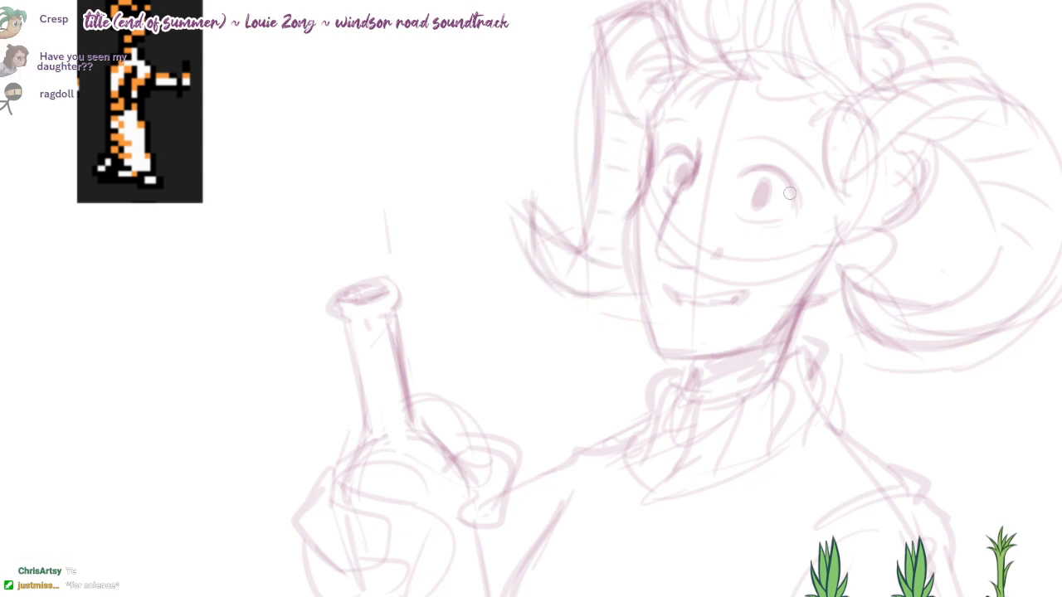
drag(789, 194, 768, 236)
drag(736, 130, 703, 150)
key(ctrl+z)
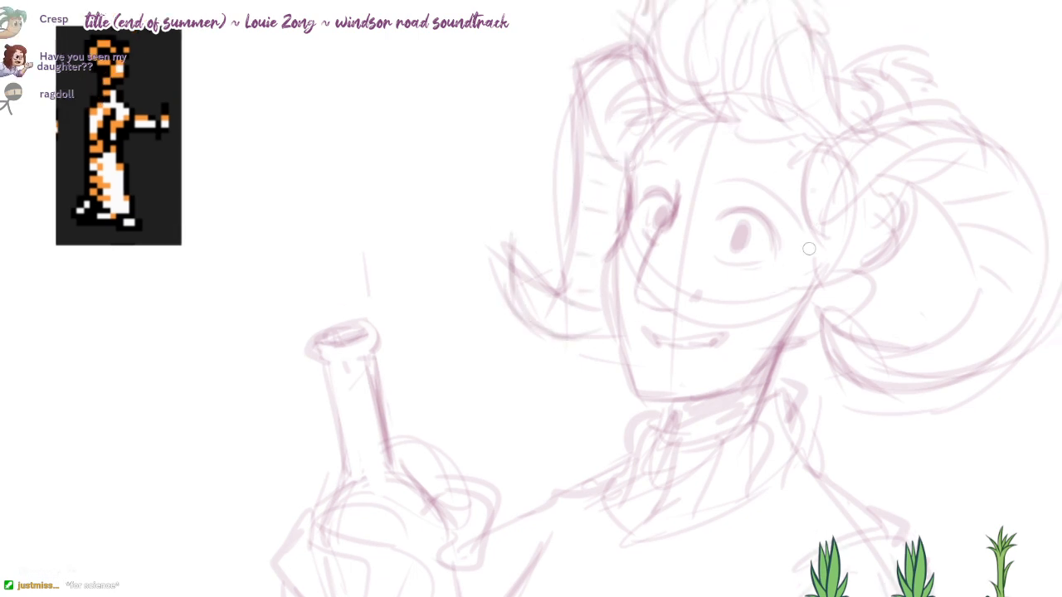
Step: Define the hand around the bottle by reinforcing the thumb and outer edge and outlining the curled fingers and little finger
drag(809, 249, 827, 239)
mouse_move(744, 205)
mouse_down()
mouse_move(791, 231)
mouse_move(742, 81)
mouse_up()
drag(452, 336, 474, 425)
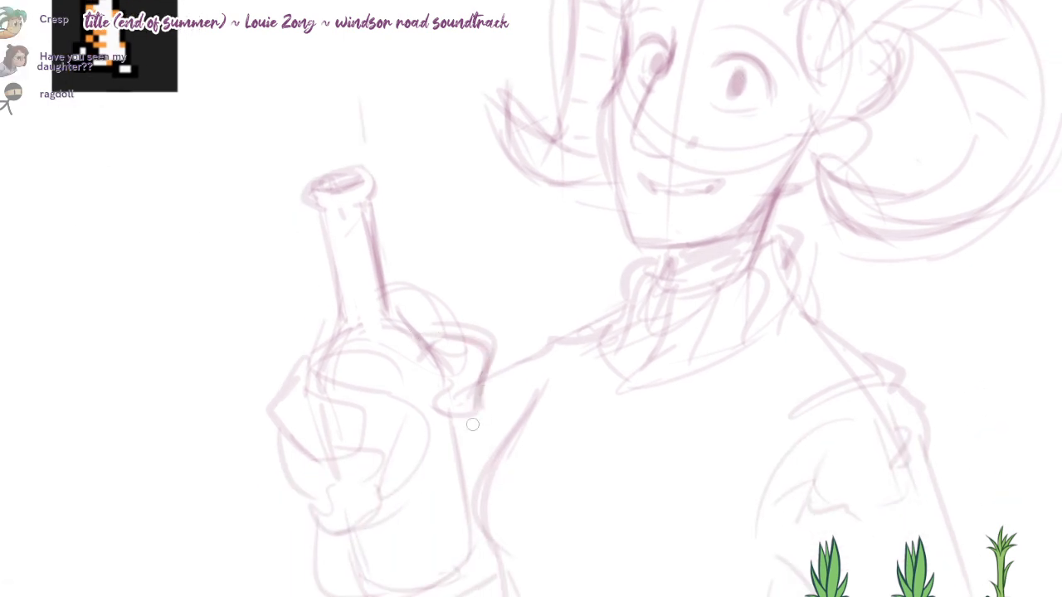
drag(458, 371, 456, 413)
mouse_move(306, 363)
mouse_down()
mouse_move(275, 403)
mouse_move(282, 443)
mouse_up()
drag(312, 402, 349, 423)
mouse_move(318, 464)
mouse_down()
mouse_move(335, 460)
mouse_move(328, 498)
mouse_move(371, 489)
mouse_up()
mouse_move(311, 504)
mouse_down()
mouse_move(331, 537)
mouse_move(357, 527)
mouse_move(277, 533)
mouse_up()
key(ctrl+z)
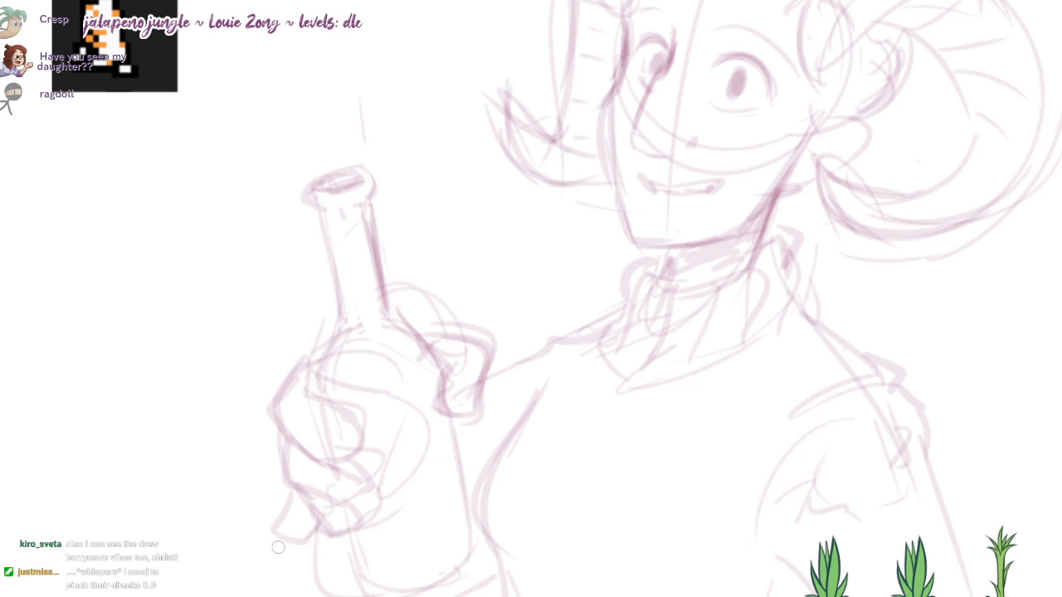
drag(294, 495, 282, 534)
drag(376, 489, 366, 475)
Step: Strengthen the bottle's near side, sketch a label on its body, and mark the top and base of its neck
drag(440, 403, 465, 530)
mouse_move(373, 400)
mouse_down()
mouse_move(389, 495)
mouse_move(418, 528)
mouse_move(467, 497)
mouse_up()
drag(404, 516, 434, 512)
drag(439, 385, 449, 423)
drag(319, 237, 359, 230)
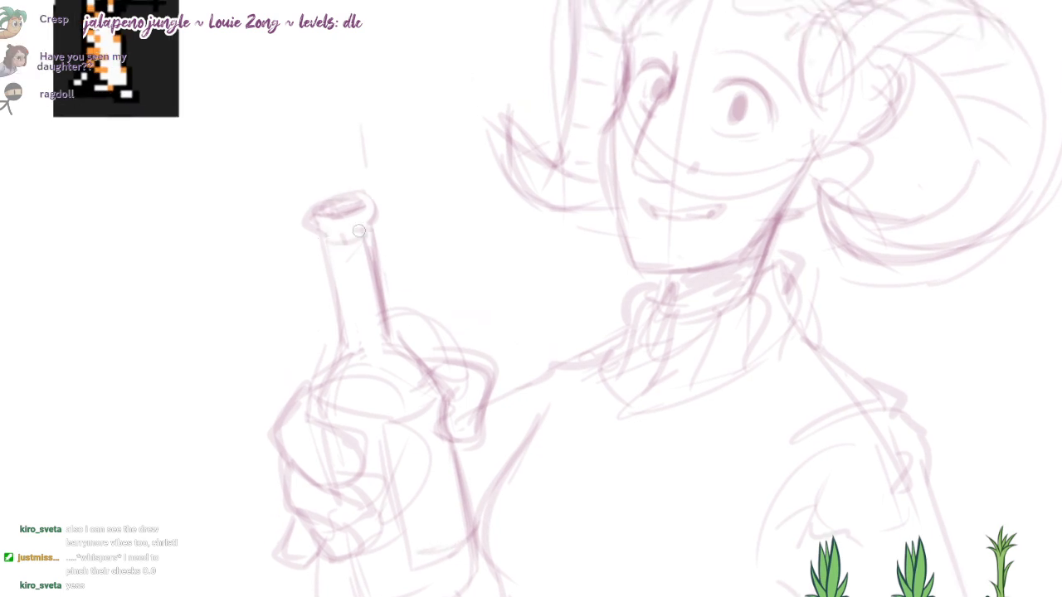
drag(370, 353, 379, 350)
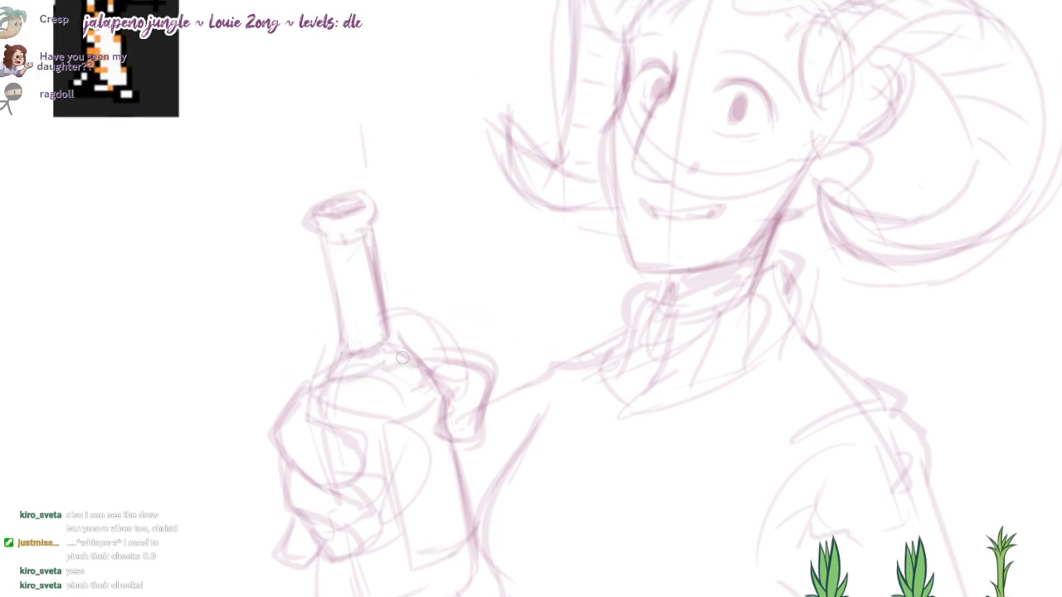
Step: Refine the near horn's pointed tip and darken its lower and outer curves with overlapping strokes
mouse_move(665, 284)
mouse_down()
mouse_move(681, 348)
mouse_move(655, 387)
mouse_move(659, 408)
mouse_up()
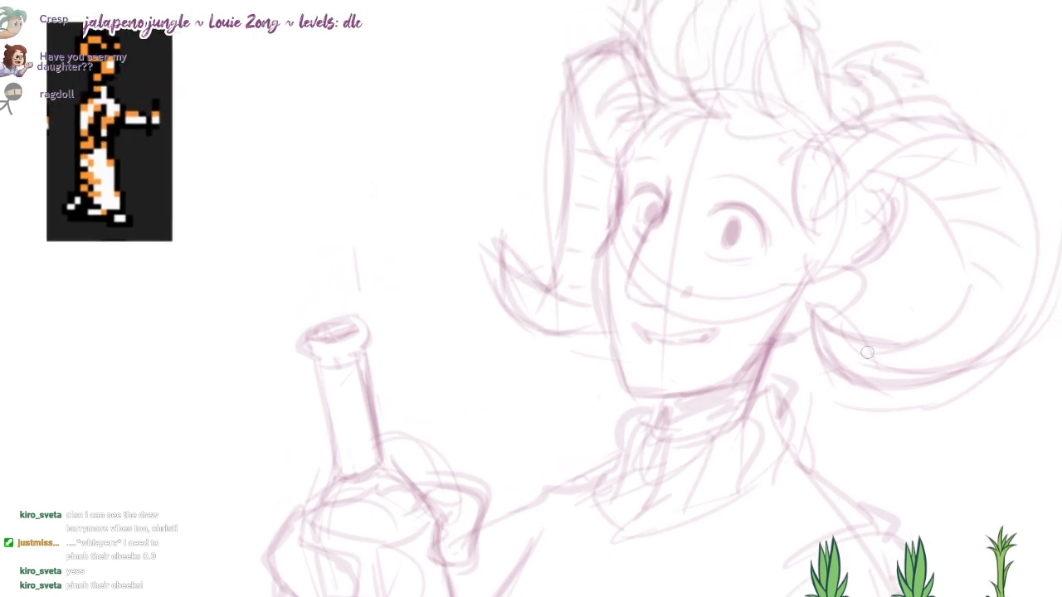
drag(692, 356, 690, 367)
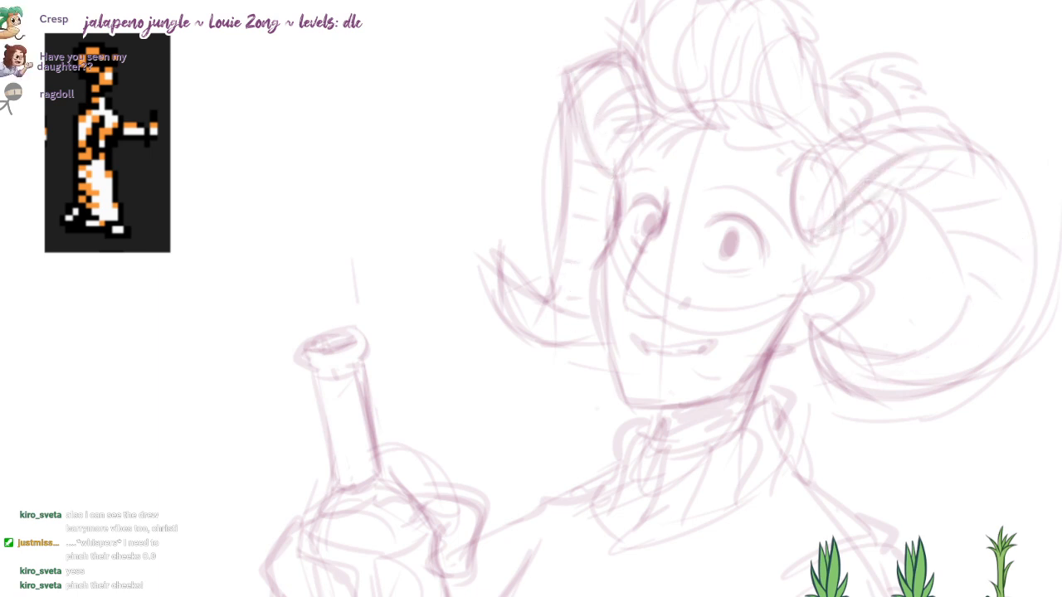
mouse_move(1005, 334)
mouse_down()
mouse_move(853, 354)
mouse_move(860, 395)
mouse_up()
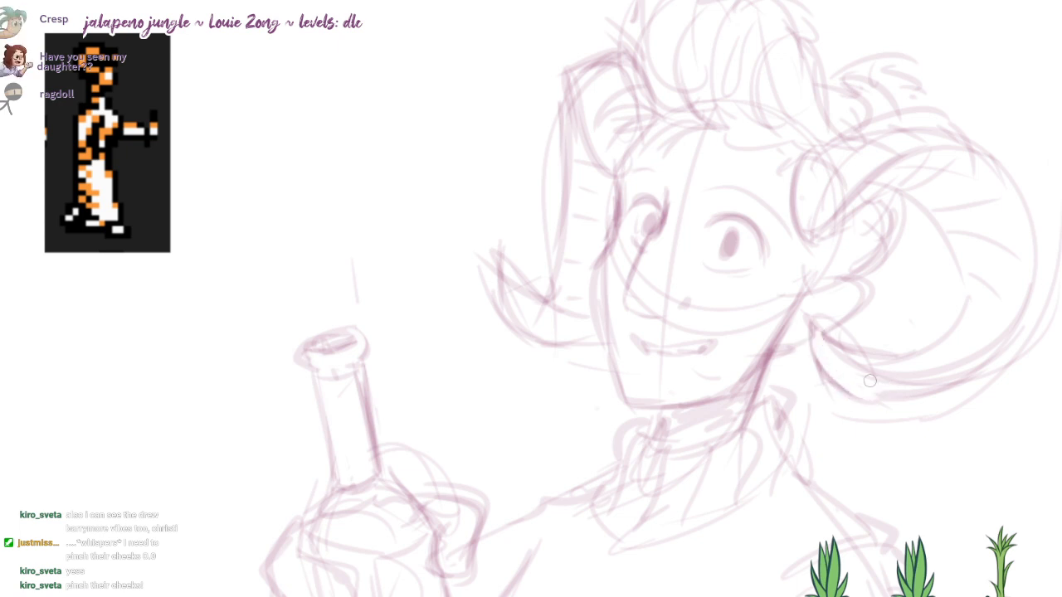
drag(812, 325, 900, 361)
mouse_move(883, 421)
mouse_down()
mouse_move(936, 421)
mouse_move(834, 417)
mouse_up()
drag(825, 373, 911, 412)
mouse_move(855, 384)
mouse_down()
mouse_move(897, 395)
mouse_move(1019, 312)
mouse_move(914, 392)
mouse_up()
mouse_move(911, 372)
mouse_down()
mouse_move(959, 360)
mouse_move(1018, 302)
mouse_up()
drag(1014, 192, 969, 378)
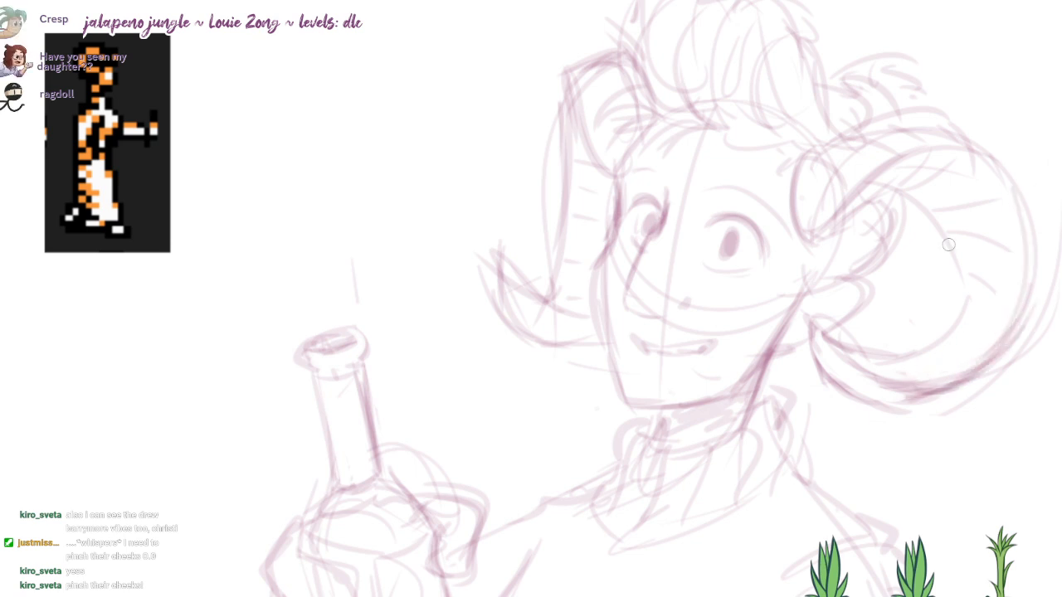
Step: Reinforce the near horn's inner curve and add more ridge lines between its inner and outer edges
drag(865, 166, 965, 325)
drag(902, 216, 1014, 201)
key(ctrl+z)
drag(921, 202, 1016, 208)
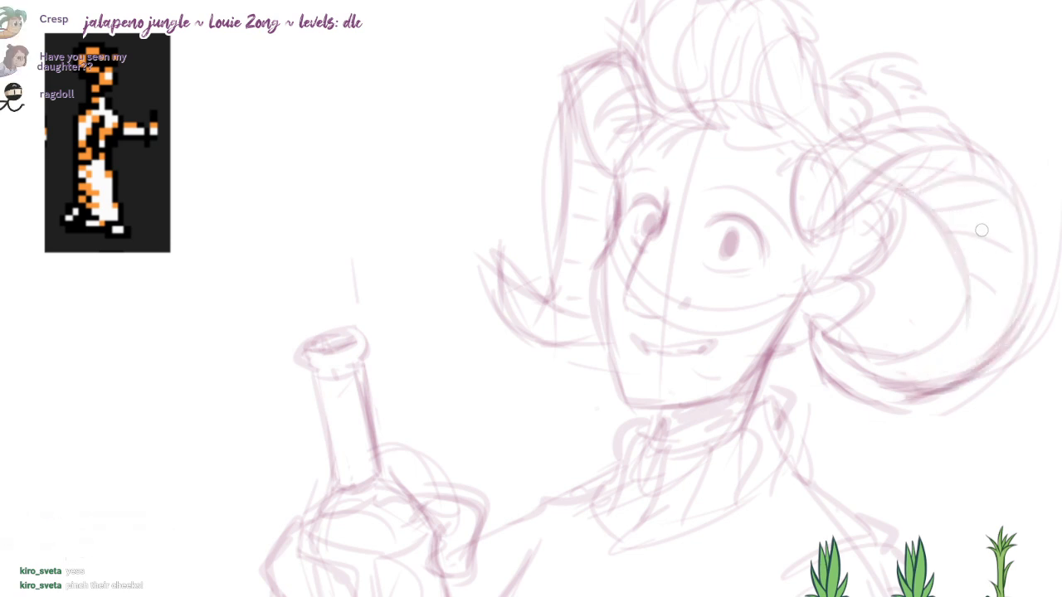
drag(962, 334, 931, 390)
drag(764, 313, 804, 310)
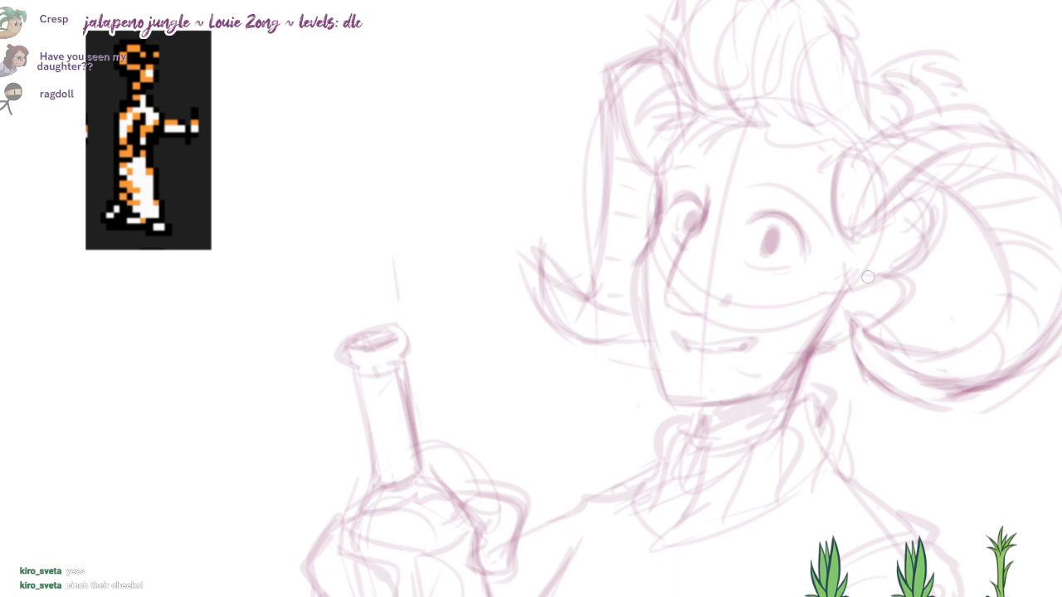
Step: Darken the neck shadow under the chin and fade the whole sketch to a lighter opacity
drag(868, 277, 907, 245)
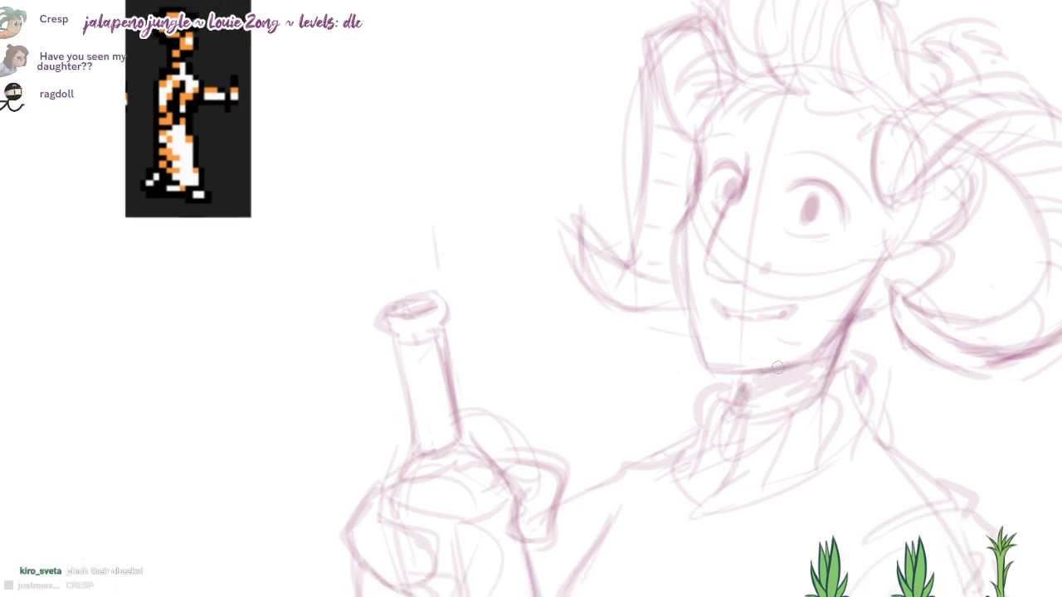
drag(751, 388, 846, 315)
mouse_move(974, 267)
mouse_down()
mouse_move(938, 212)
mouse_move(884, 272)
mouse_up()
scroll(938, 210, down, 1)
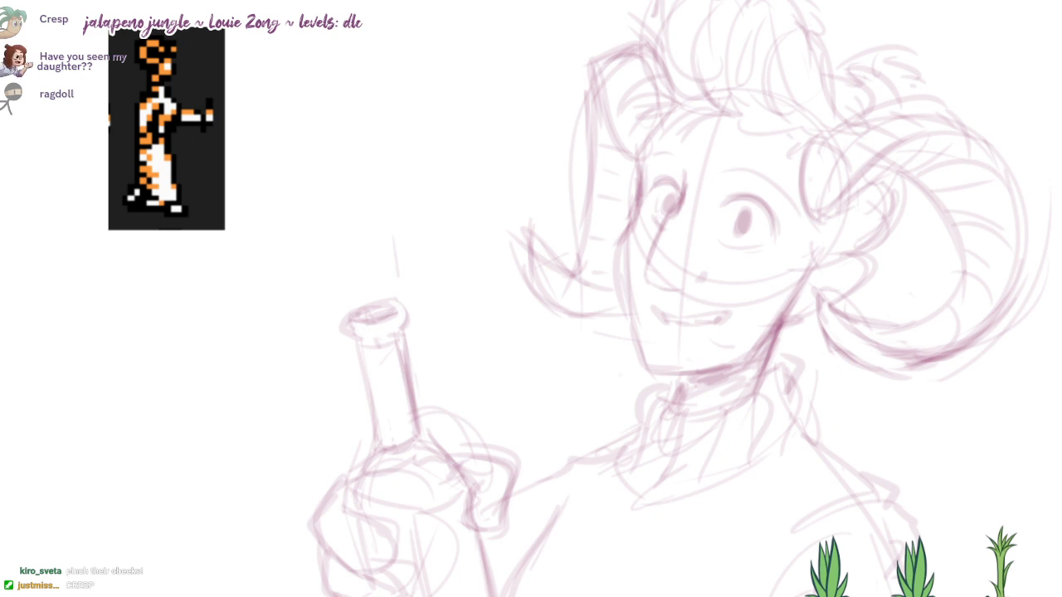
scroll(751, 299, down, 3)
mouse_move(760, 353)
mouse_down()
mouse_move(751, 299)
mouse_move(727, 337)
mouse_up()
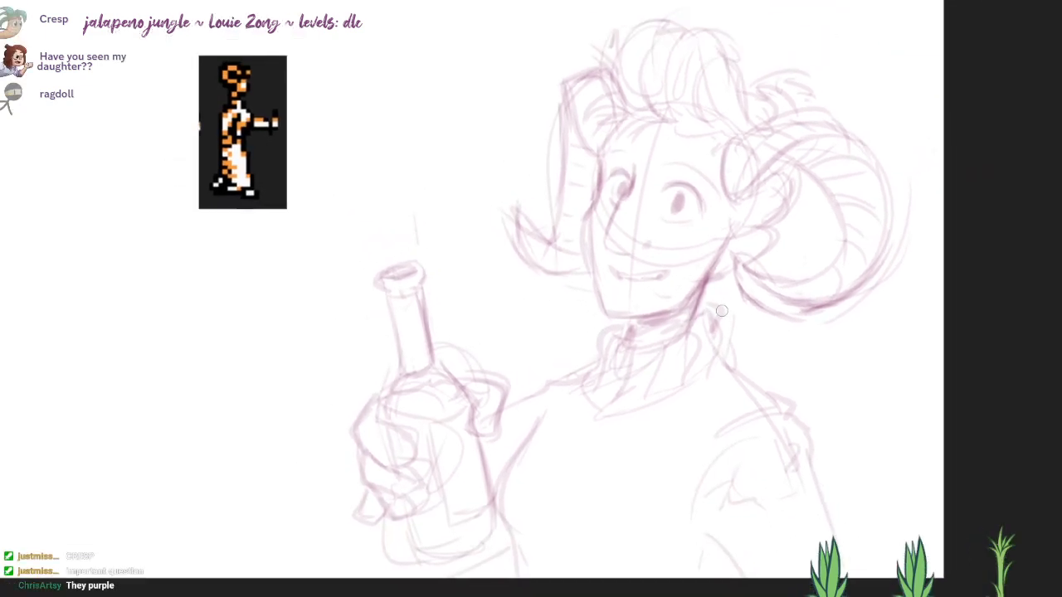
drag(801, 288, 795, 319)
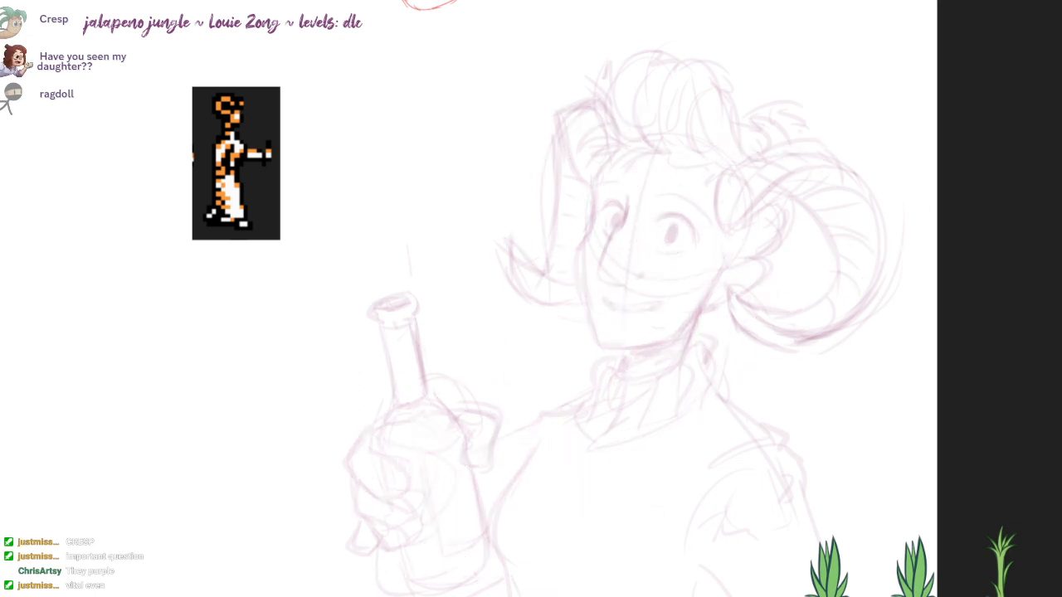
Step: Ink the quiff's front edge, spiky front tufts and top curve in dark purple over the faded sketch
scroll(691, 190, up, 5)
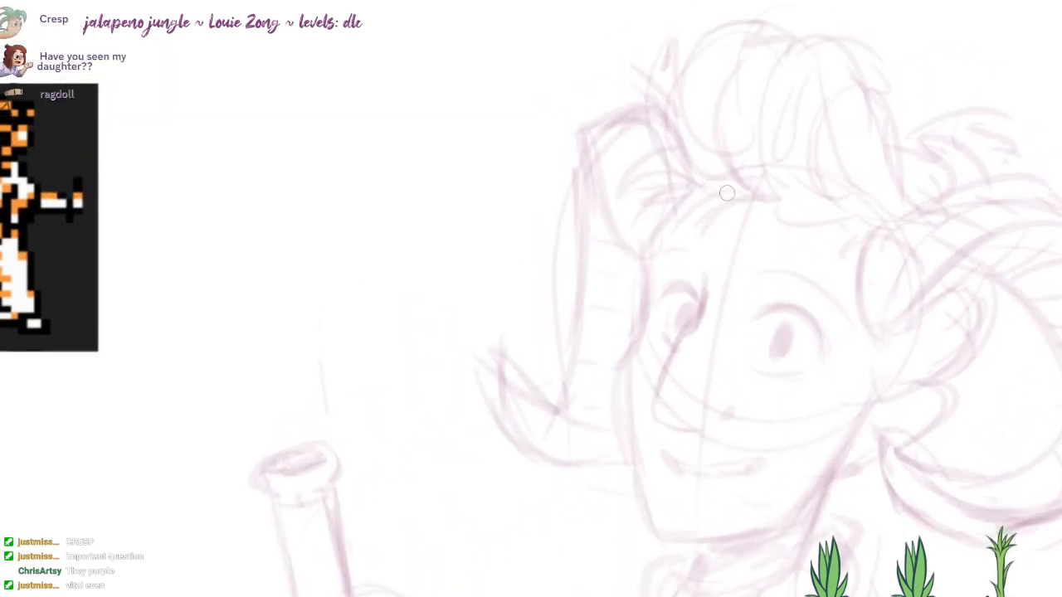
mouse_move(652, 196)
mouse_down()
mouse_move(693, 152)
mouse_move(694, 38)
mouse_up()
key(ctrl+z)
mouse_move(669, 151)
mouse_down()
mouse_move(692, 38)
mouse_move(669, 74)
mouse_up()
drag(693, 31, 673, 58)
mouse_move(689, 43)
mouse_down()
mouse_move(681, 73)
mouse_move(783, 38)
mouse_up()
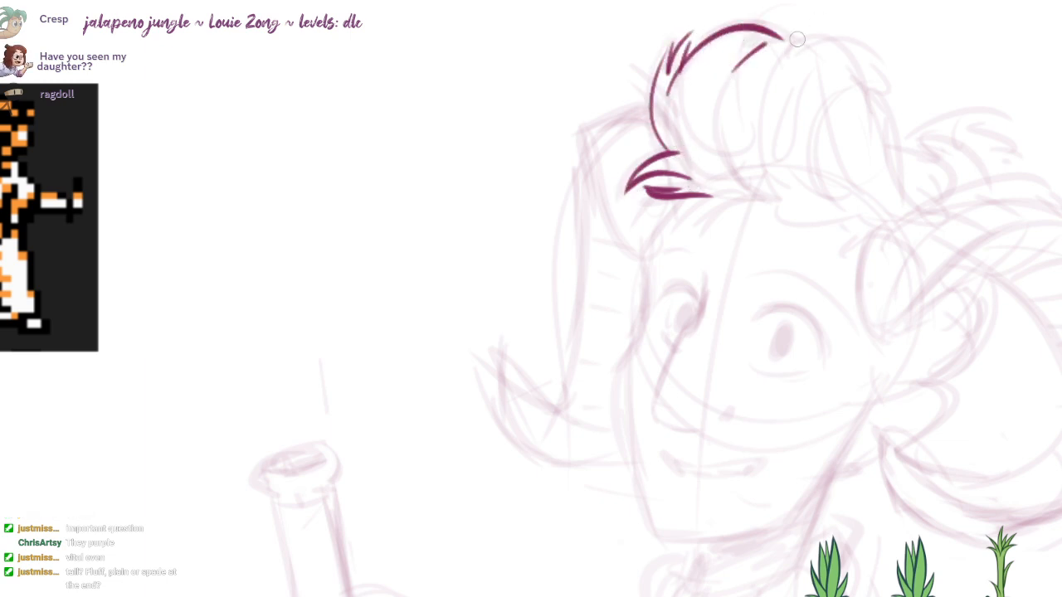
Step: Ink the hairline across the forehead and the curved strands inside the quiff
mouse_move(724, 101)
mouse_down()
mouse_move(743, 184)
mouse_move(764, 179)
mouse_up()
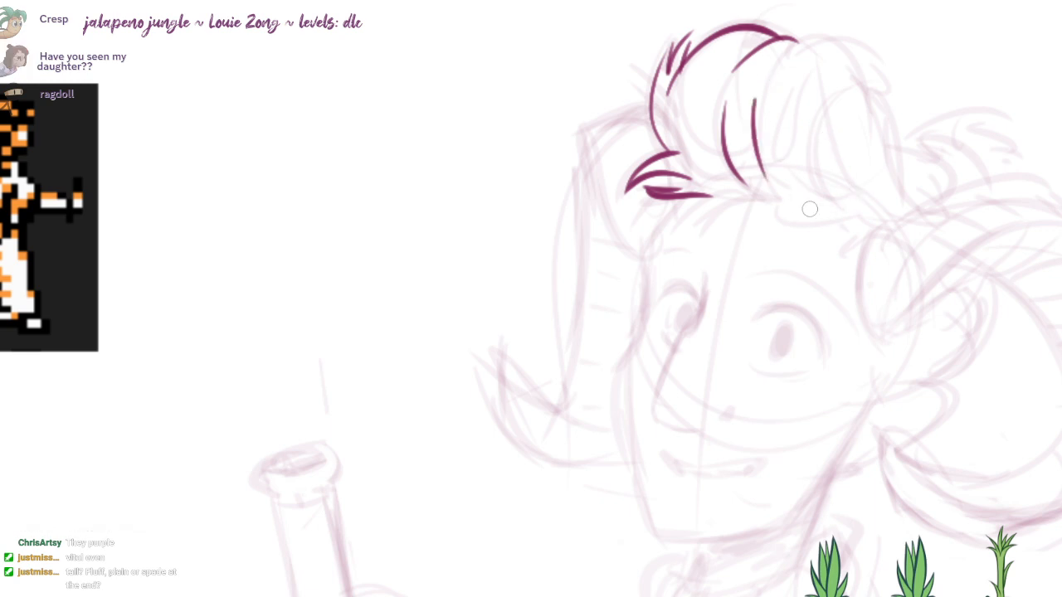
drag(803, 225, 711, 222)
drag(761, 194, 698, 197)
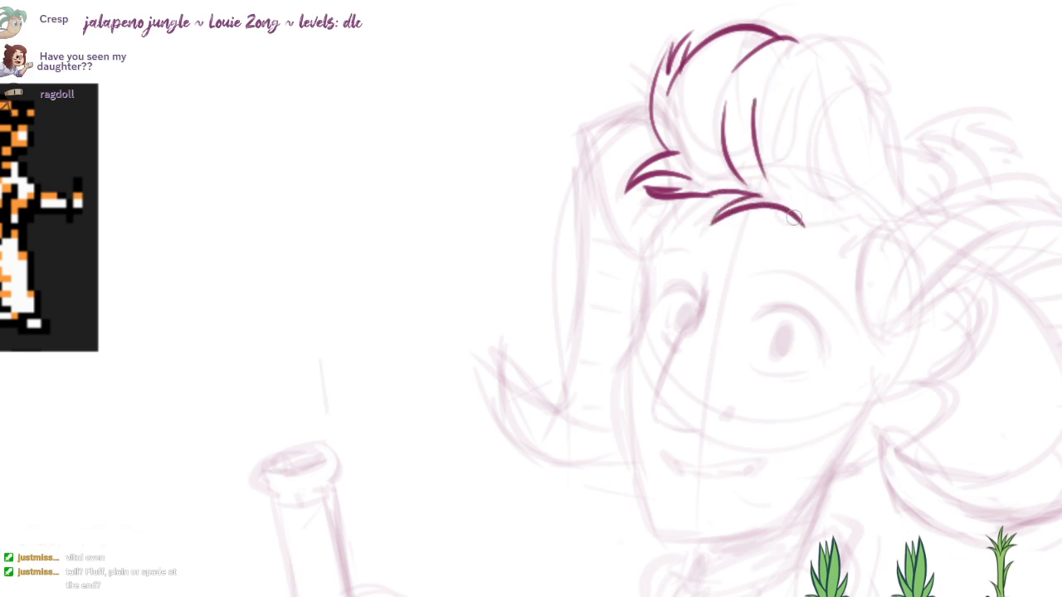
drag(794, 220, 868, 204)
mouse_move(851, 108)
mouse_down()
mouse_move(826, 192)
mouse_move(852, 197)
mouse_up()
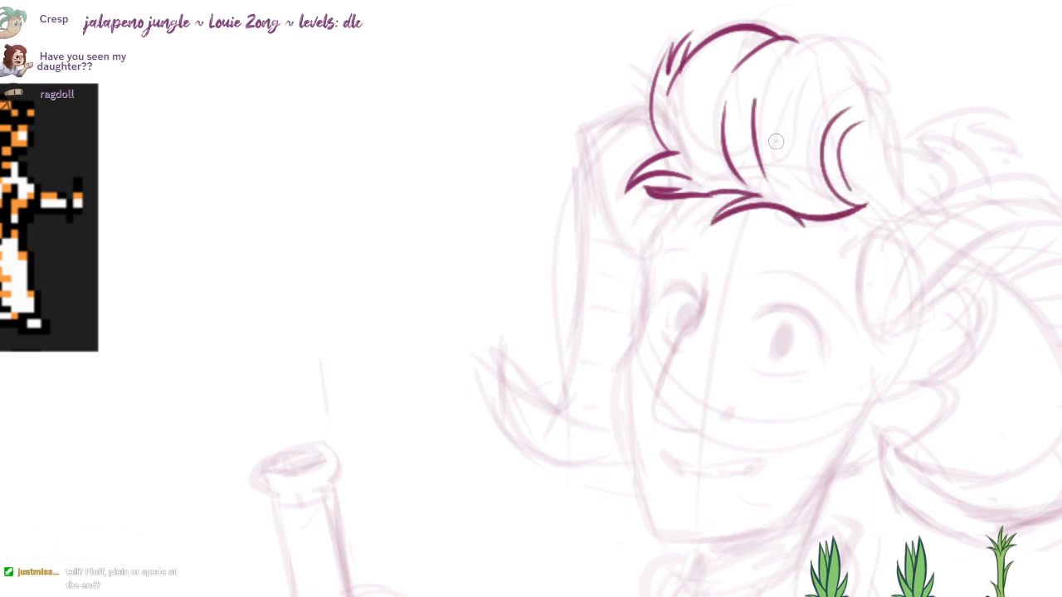
Step: Ink the quiff's upper and back outline with a pointed tuft, adding short strands inside and behind it
drag(771, 133, 840, 38)
key(ctrl+z)
drag(778, 60, 821, 37)
key(ctrl+z)
drag(769, 84, 830, 37)
mouse_move(811, 47)
mouse_down()
mouse_move(800, 53)
mouse_move(872, 52)
mouse_move(907, 85)
mouse_up()
mouse_move(906, 88)
mouse_down()
mouse_move(881, 89)
mouse_move(913, 184)
mouse_up()
drag(882, 216, 864, 202)
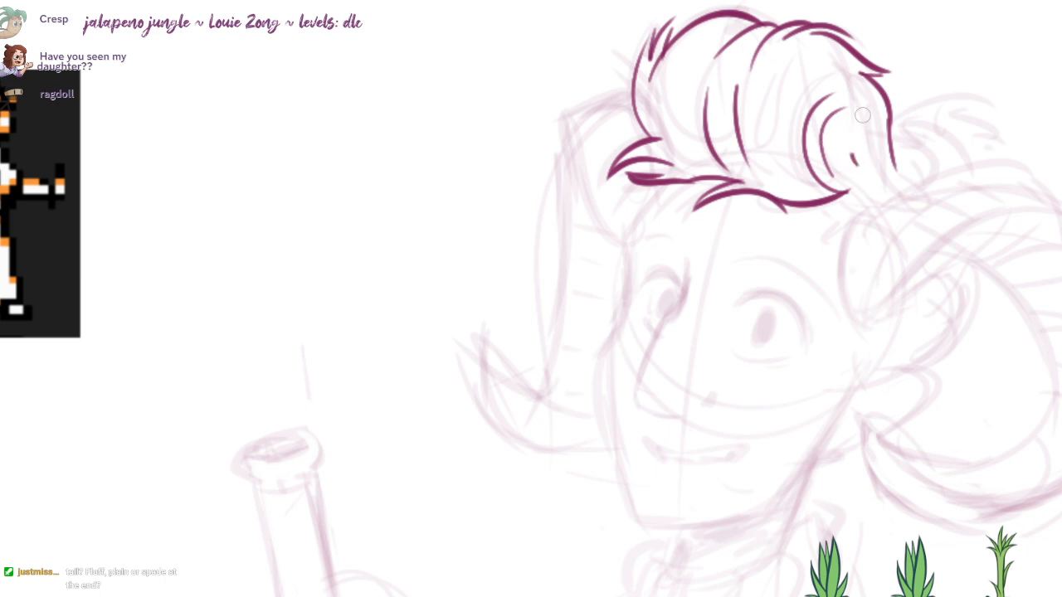
drag(863, 115, 851, 160)
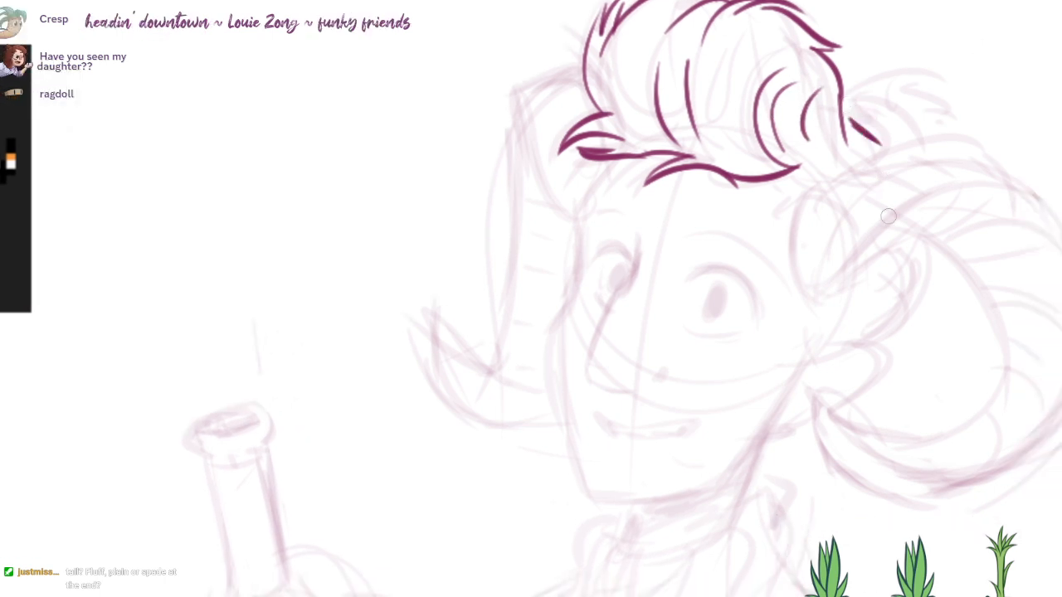
drag(888, 216, 879, 193)
Step: Ink the wavy lock beside the near ear and the rounded lobe shape next to it
mouse_move(807, 272)
mouse_down()
mouse_move(812, 332)
mouse_move(776, 448)
mouse_up()
key(ctrl+z)
key(ctrl+z)
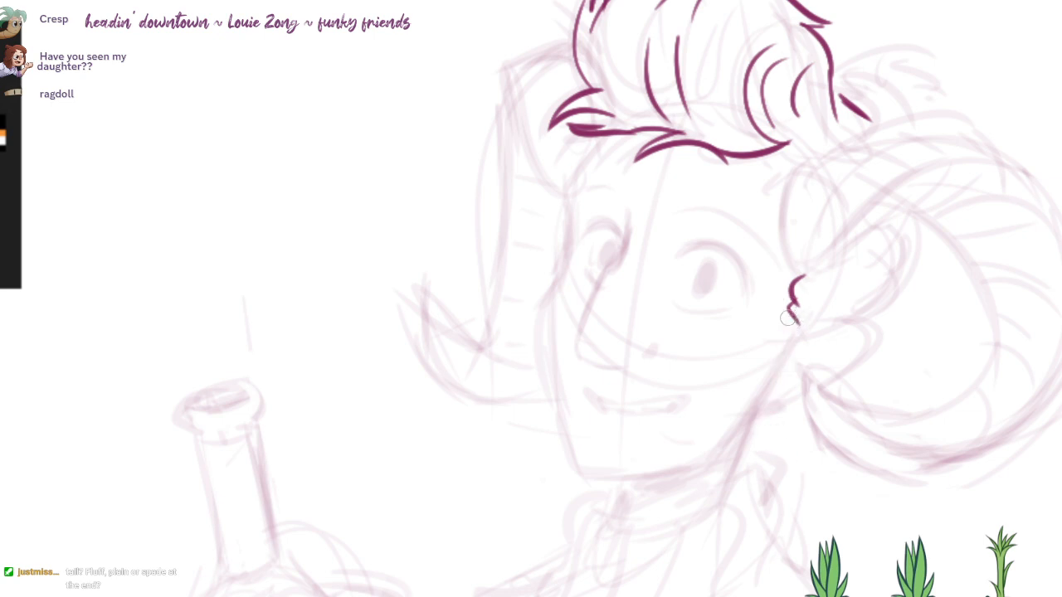
drag(794, 321, 777, 440)
drag(799, 322, 794, 400)
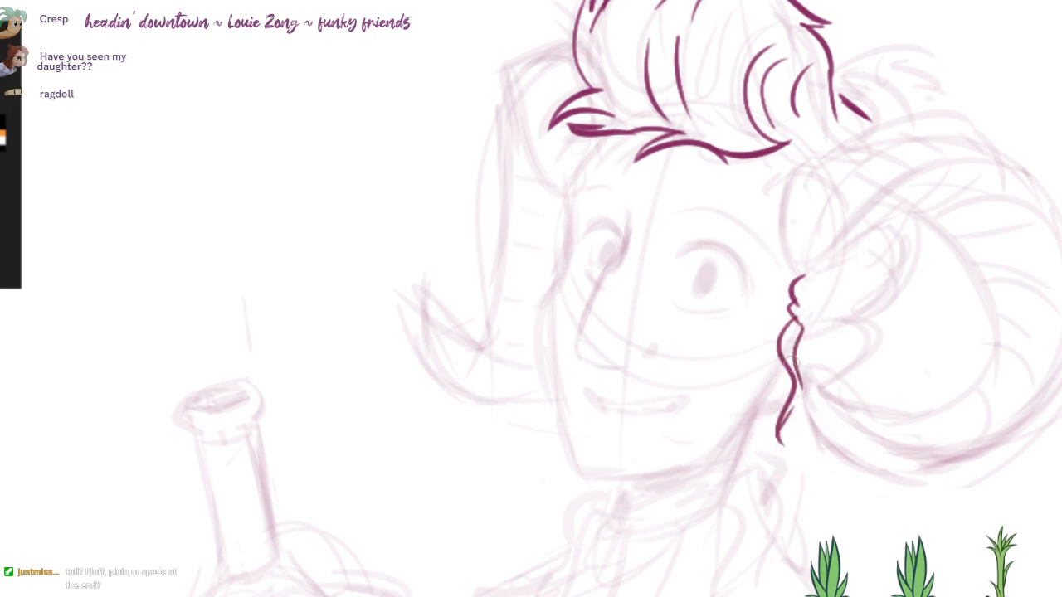
drag(807, 331, 812, 391)
key(ctrl+z)
mouse_move(806, 331)
mouse_down()
mouse_move(874, 327)
mouse_move(815, 393)
mouse_up()
key(ctrl+z)
mouse_move(802, 340)
mouse_down()
mouse_move(845, 375)
mouse_move(794, 431)
mouse_up()
Step: Ink the near horn's base, top edge, overlapping upper fold and outer curve
mouse_move(761, 193)
mouse_down()
mouse_move(789, 304)
mouse_move(775, 289)
mouse_move(909, 184)
mouse_move(942, 143)
mouse_up()
key(ctrl+z)
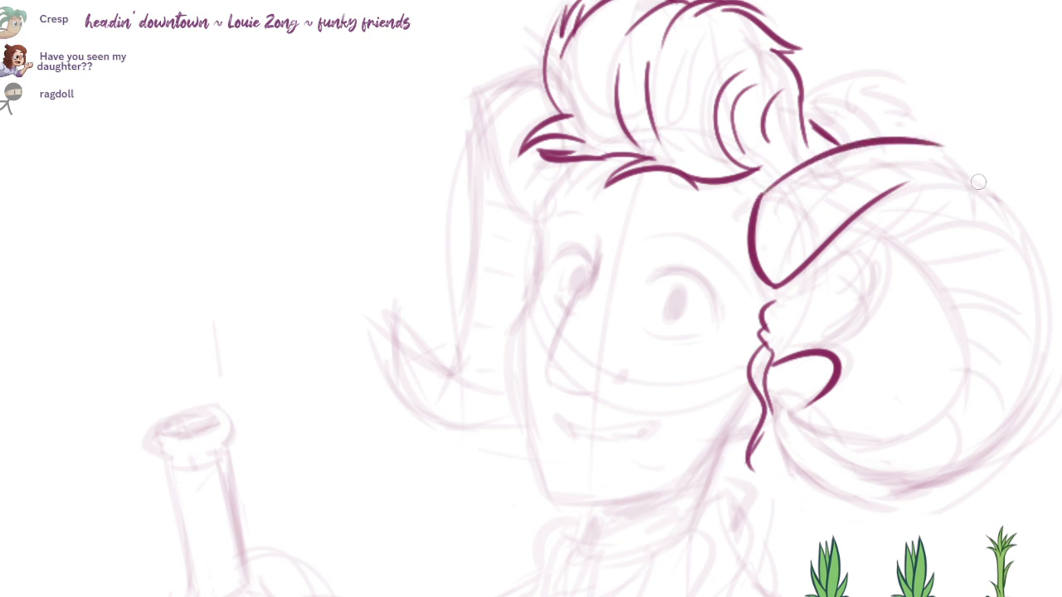
drag(896, 190, 987, 191)
mouse_move(948, 152)
mouse_down()
mouse_move(1012, 212)
mouse_move(1019, 407)
mouse_up()
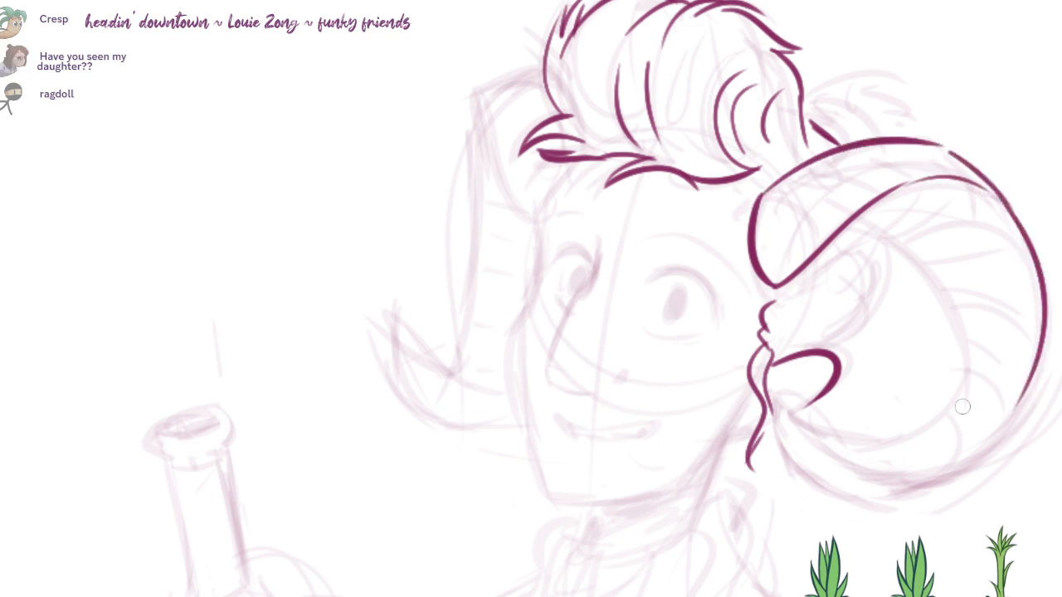
Step: Ink the upper half of the near horn's inner curve, redrawing it until it follows the sketch smoothly
drag(827, 247, 957, 269)
key(ctrl+z)
drag(823, 248, 971, 317)
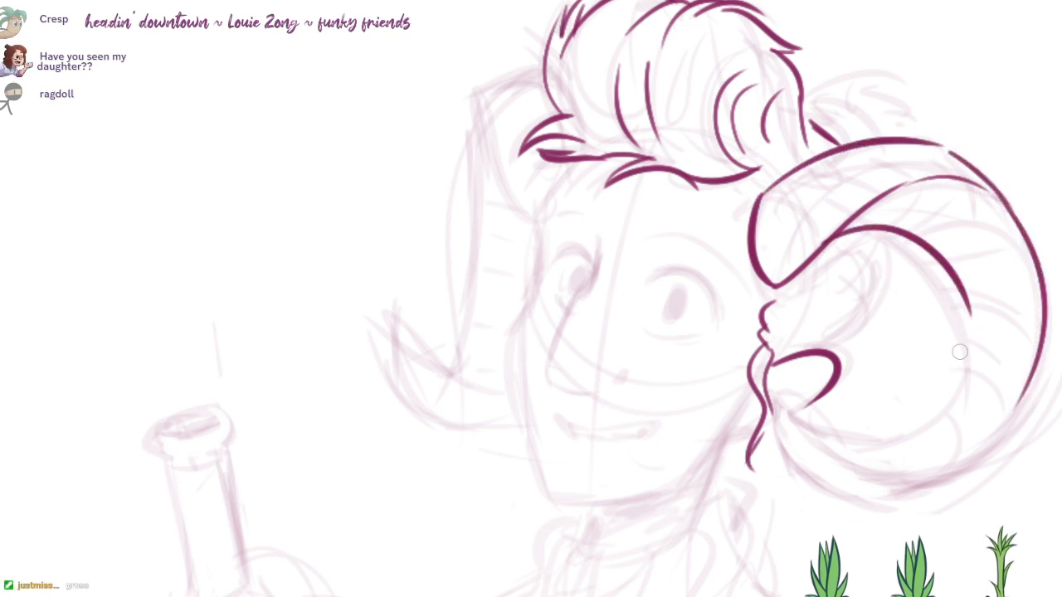
key(ctrl+z)
mouse_move(831, 240)
mouse_down()
mouse_move(962, 353)
mouse_move(964, 286)
mouse_move(962, 348)
mouse_move(892, 432)
mouse_up()
key(ctrl+z)
Step: Complete the lower half of the near horn's inner curve and ink its lower outer edge and tip
key(ctrl+z)
drag(962, 308, 836, 433)
key(ctrl+z)
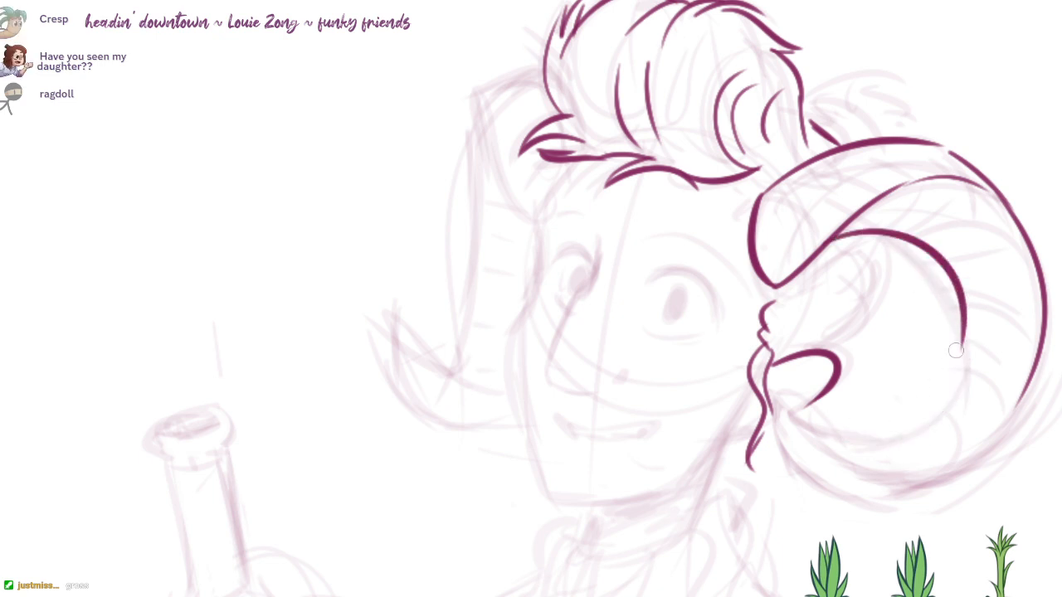
drag(962, 328, 841, 437)
mouse_move(781, 401)
mouse_down()
mouse_move(841, 437)
mouse_move(869, 490)
mouse_move(1016, 383)
mouse_move(868, 491)
mouse_move(798, 462)
mouse_move(931, 463)
mouse_up()
key(ctrl+z)
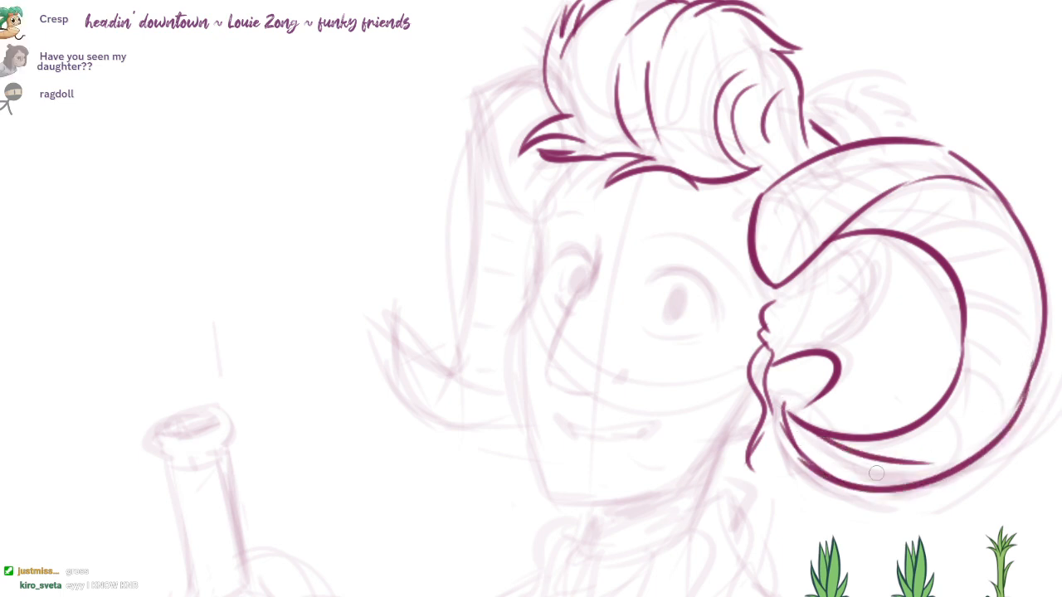
Step: Ink the far horn's base, long inner edge and curled tip, plus the hair tuft behind the near horn
drag(808, 329, 830, 336)
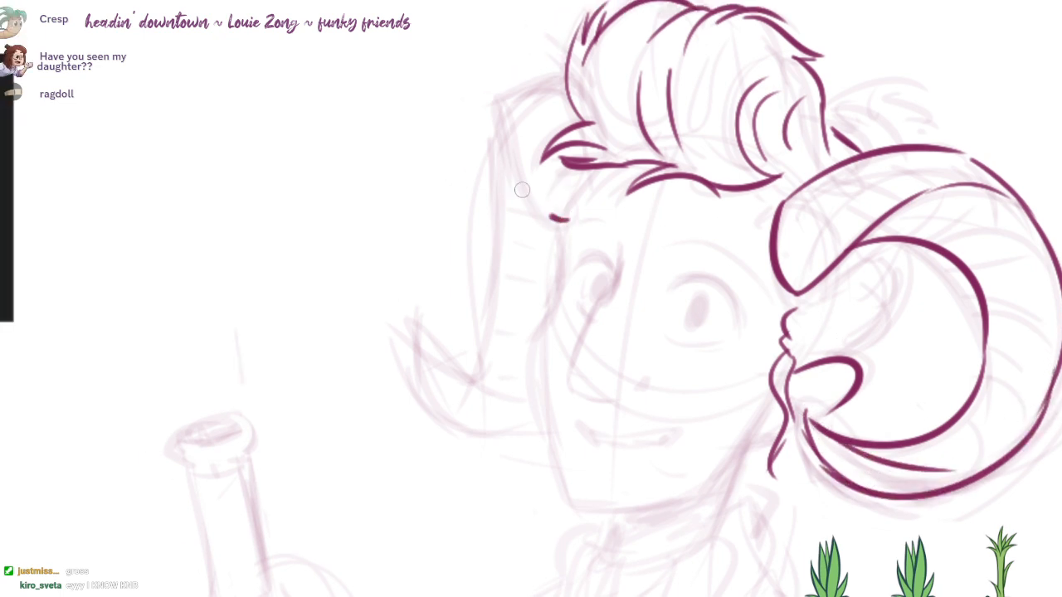
drag(497, 107, 567, 220)
mouse_move(566, 77)
mouse_down()
mouse_move(492, 101)
mouse_move(479, 331)
mouse_up()
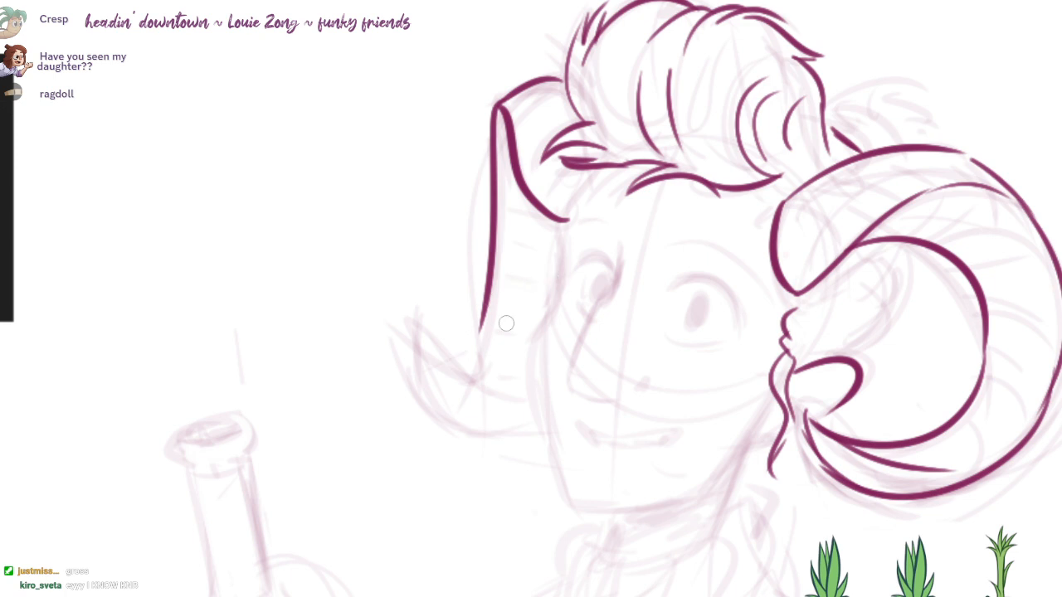
mouse_move(505, 387)
mouse_down()
mouse_move(426, 413)
mouse_move(520, 427)
mouse_up()
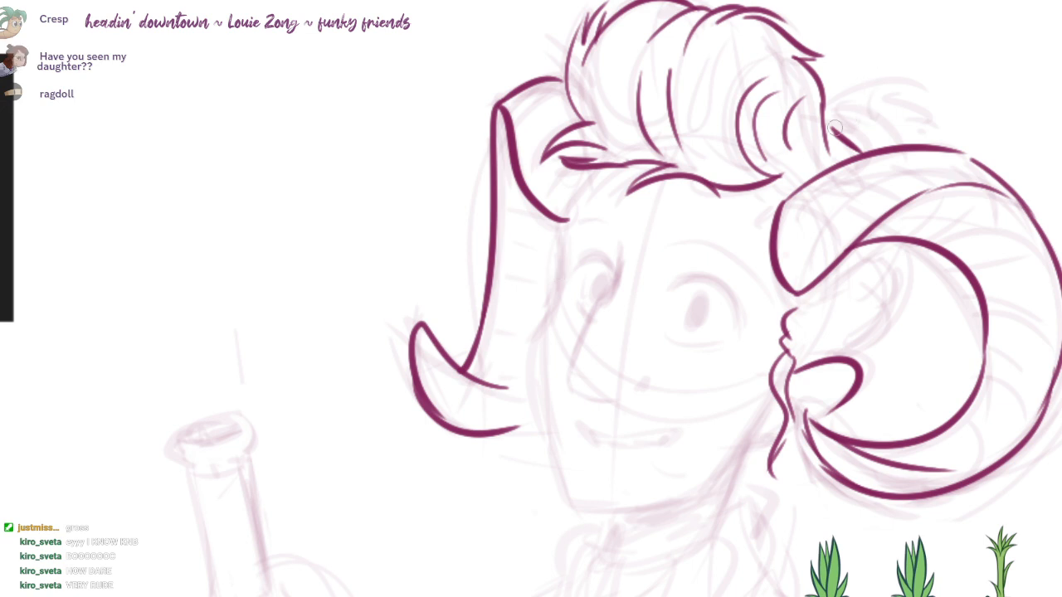
mouse_move(829, 112)
mouse_down()
mouse_move(906, 87)
mouse_move(953, 116)
mouse_up()
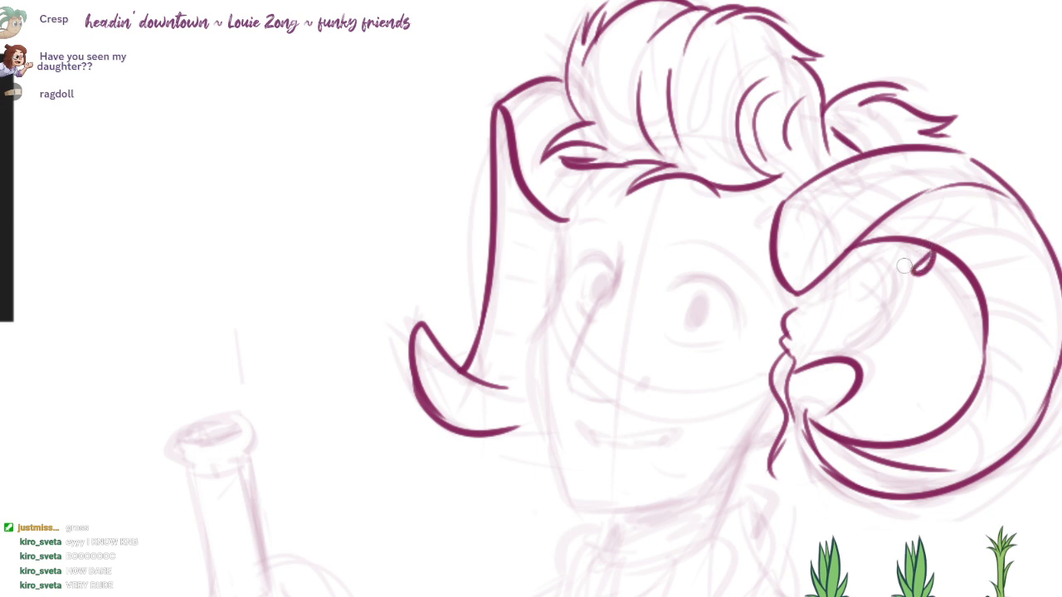
drag(903, 241, 860, 292)
drag(908, 267, 849, 329)
drag(880, 326, 822, 357)
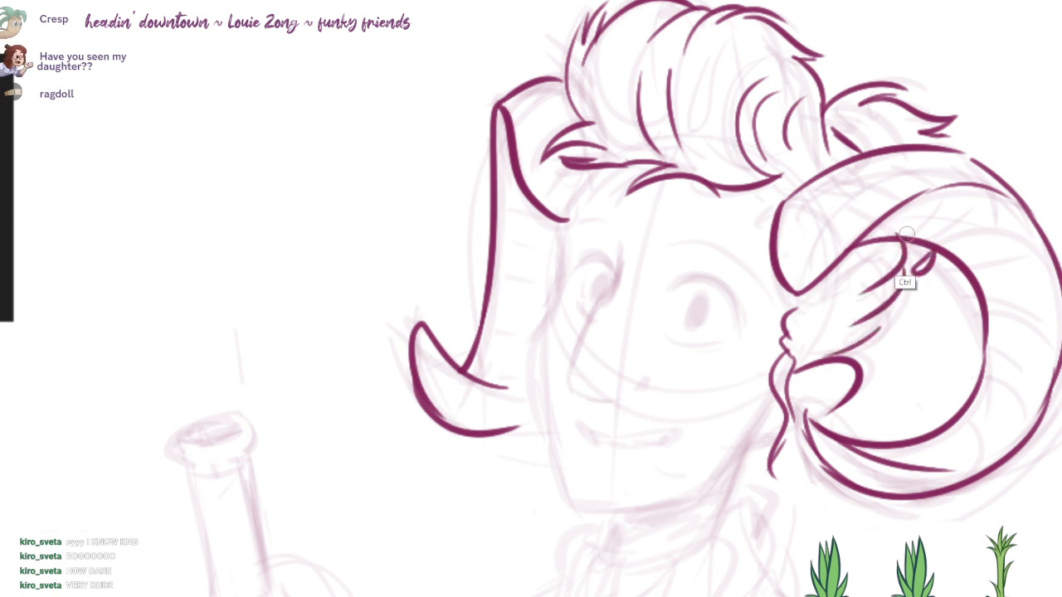
key(ctrl+z)
key(ctrl+z)
key(ctrl+z)
drag(803, 298, 833, 350)
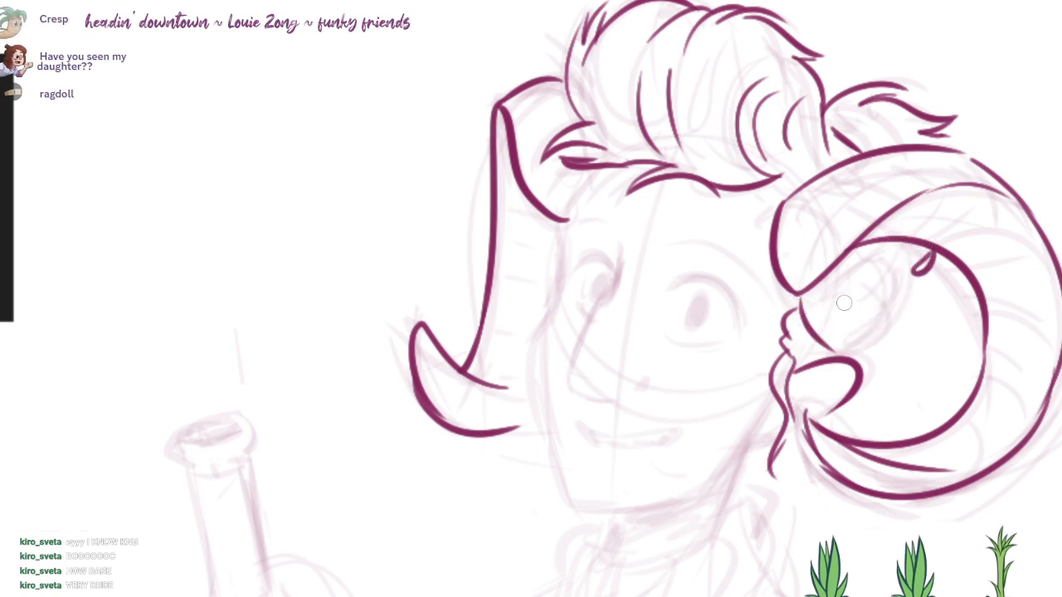
key(ctrl+z)
Step: Ink the scalloped curls inside the near horn's curve and the inner line of the near ear
drag(803, 296, 878, 312)
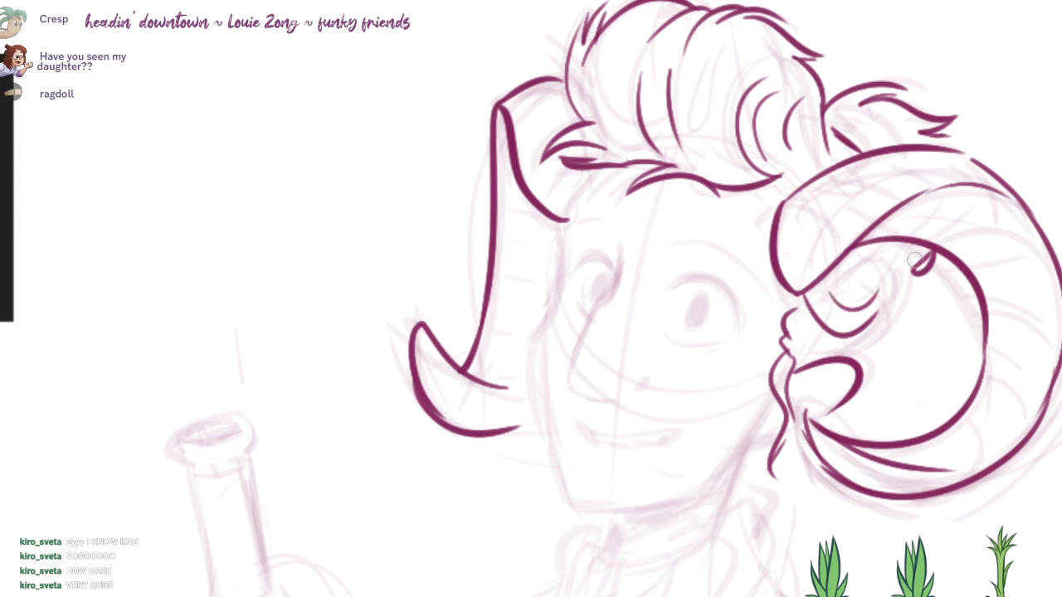
mouse_move(916, 274)
mouse_down()
mouse_move(868, 340)
mouse_move(874, 355)
mouse_up()
key(ctrl+z)
key(ctrl+z)
drag(793, 383, 844, 375)
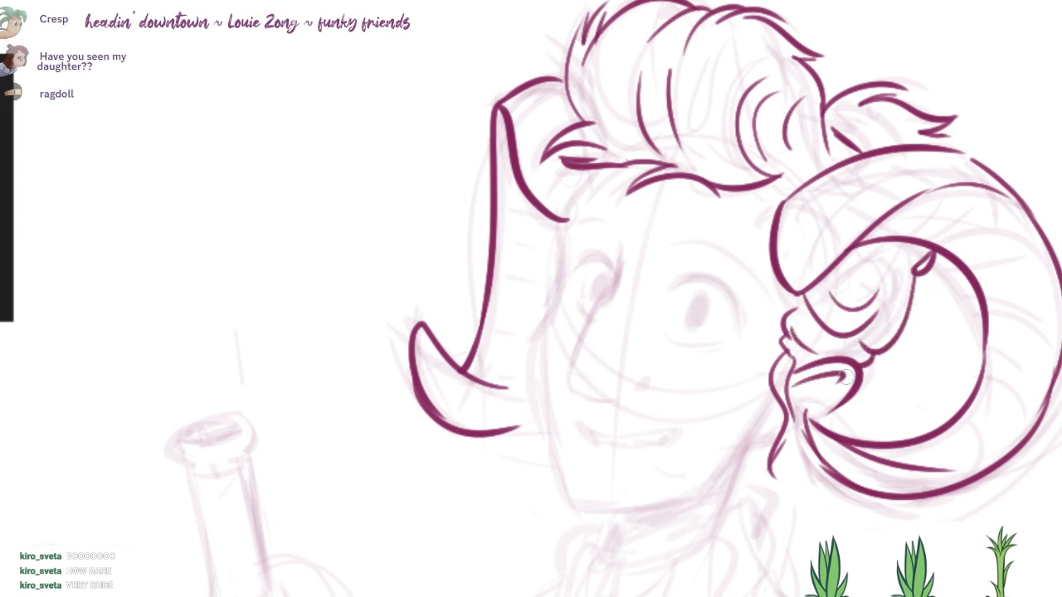
Step: Ink the nose bridge, redraw its underside with a shorter stroke and add a small nostril mark
mouse_move(618, 279)
mouse_down()
mouse_move(643, 259)
mouse_move(578, 365)
mouse_up()
drag(584, 407, 612, 398)
key(ctrl+z)
mouse_move(637, 212)
mouse_down()
mouse_move(569, 375)
mouse_move(635, 405)
mouse_up()
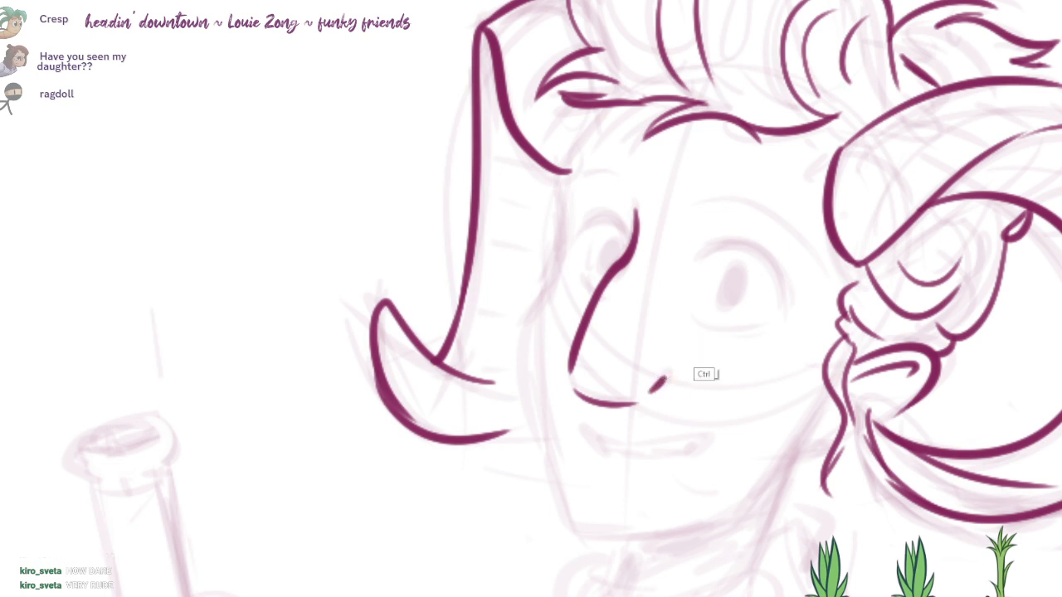
key(ctrl+z)
drag(574, 383, 634, 396)
drag(658, 378, 667, 370)
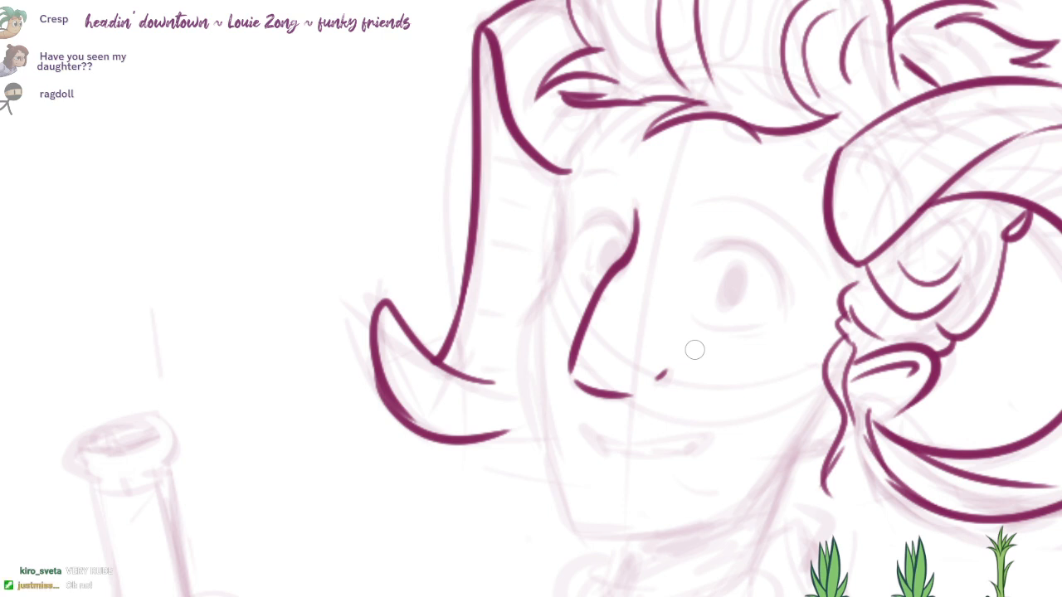
Step: Ink the arched near eyebrow and the shorter far eyebrow over the sketch
drag(699, 202, 806, 242)
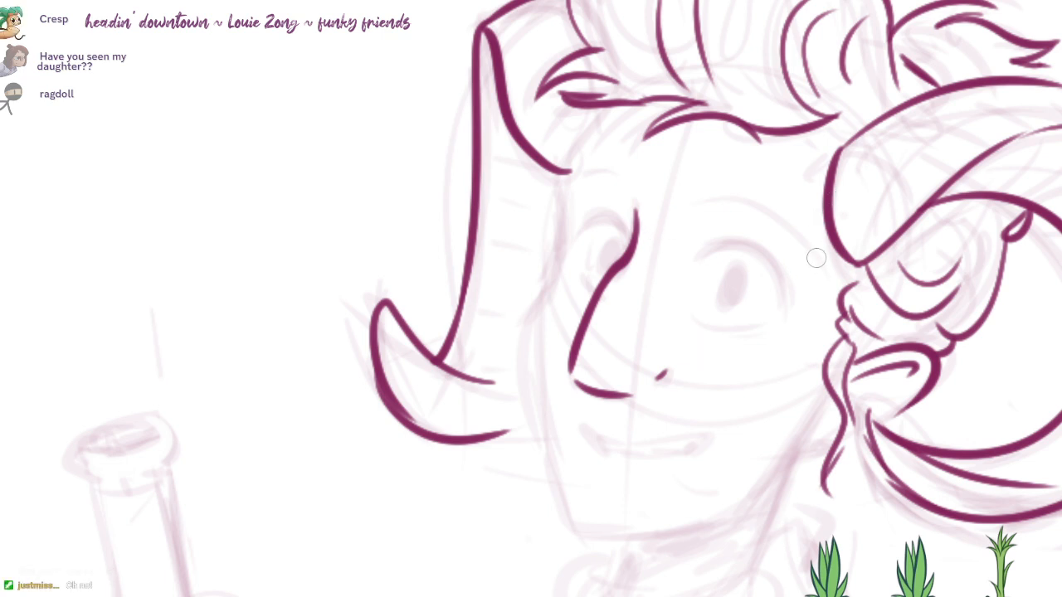
scroll(797, 244, up, 1)
drag(549, 186, 608, 176)
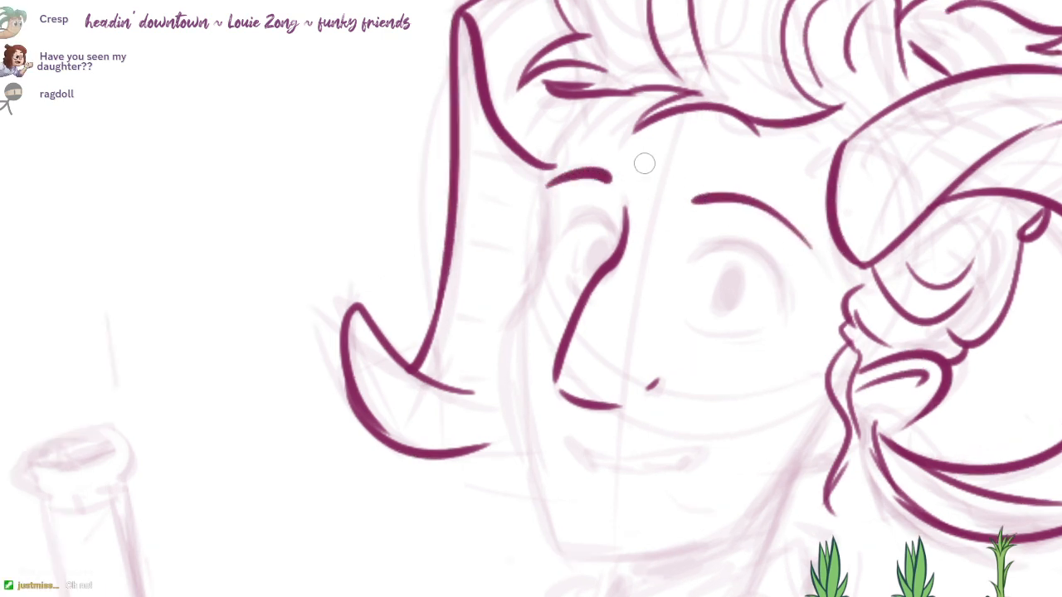
drag(604, 93, 552, 166)
key(ctrl+z)
drag(601, 93, 552, 161)
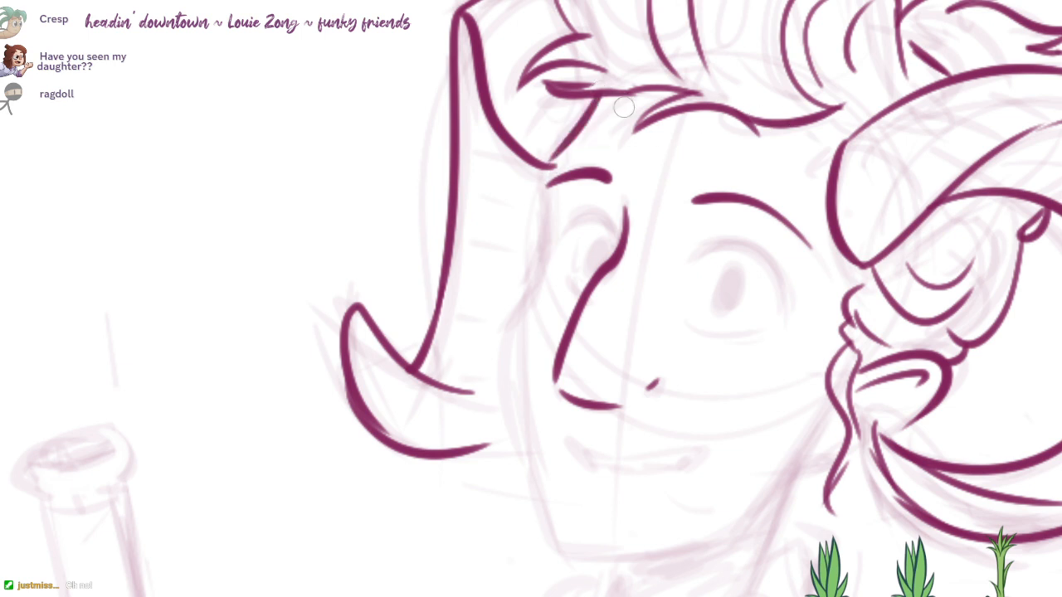
key(ctrl+z)
drag(833, 138, 831, 209)
key(ctrl+z)
mouse_move(858, 274)
mouse_down()
mouse_move(831, 204)
mouse_move(918, 89)
mouse_up()
key(ctrl+z)
Step: Erase the near horn's base edge with a smaller eraser and re-ink it as an angular corner closer to the eyebrow
key(e)
drag(986, 81, 863, 159)
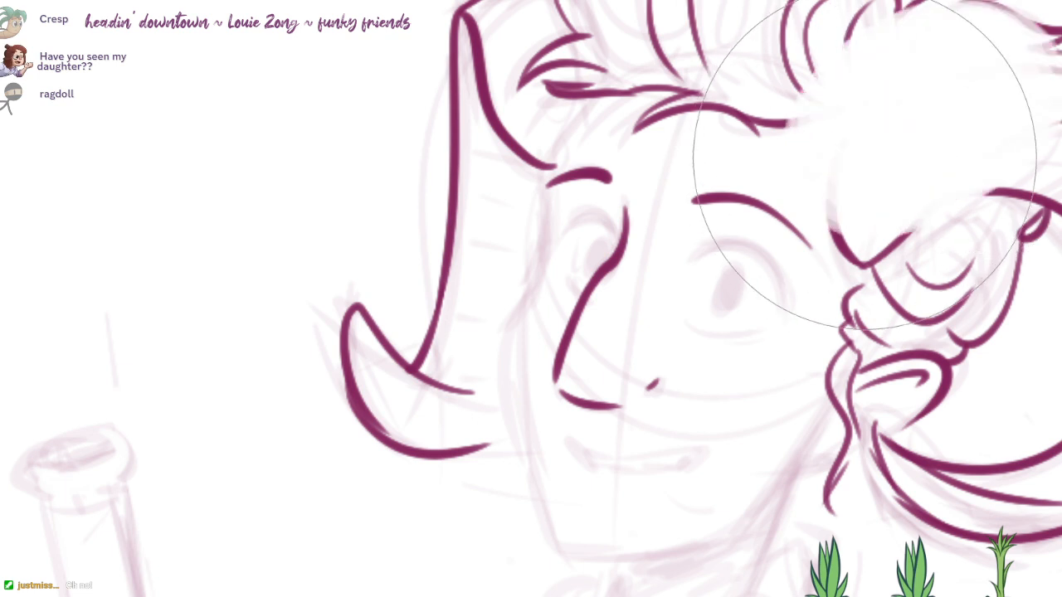
key(ctrl+z)
key(bracketleft)
key(bracketleft)
key(bracketleft)
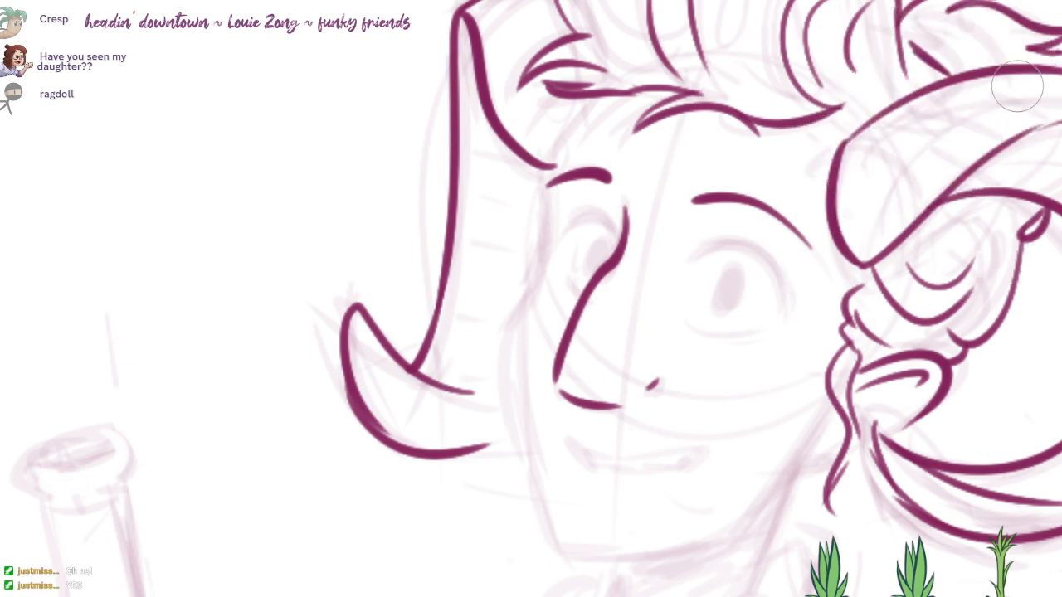
mouse_move(1018, 90)
mouse_down()
mouse_move(882, 142)
mouse_move(854, 225)
mouse_move(863, 253)
mouse_up()
key(e)
mouse_move(1037, 63)
mouse_down()
mouse_move(803, 154)
mouse_move(862, 264)
mouse_up()
Step: Ink the slanted forehead line from the hairline down to the far horn's base, redrawing it once
drag(610, 92, 547, 162)
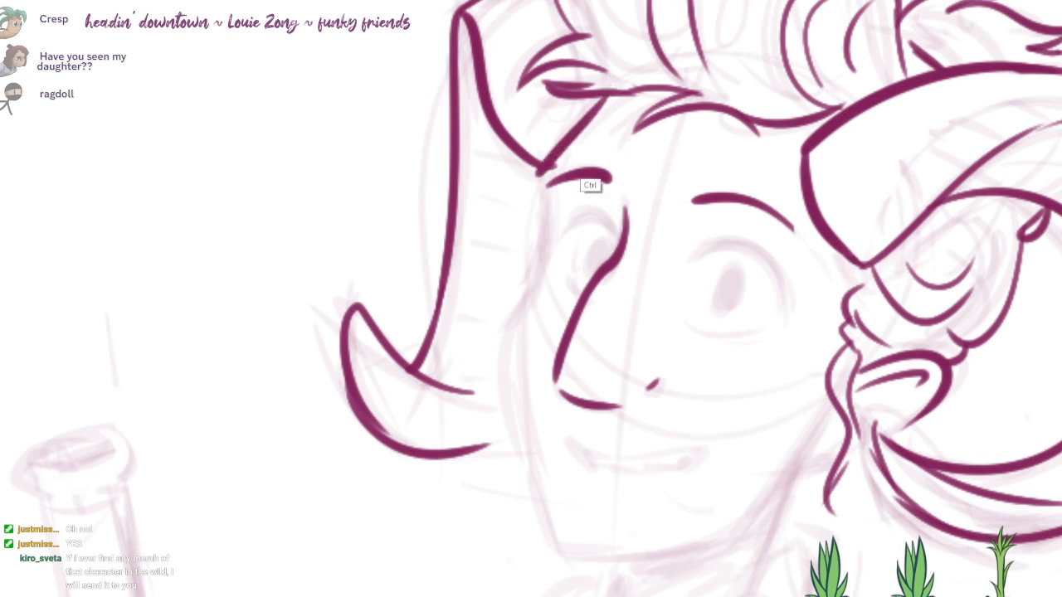
key(ctrl+z)
drag(597, 93, 550, 154)
Step: Ink the far side of the face from the brow past the eye socket to the cheek, redrawing it until it flows smoothly
drag(542, 210, 535, 290)
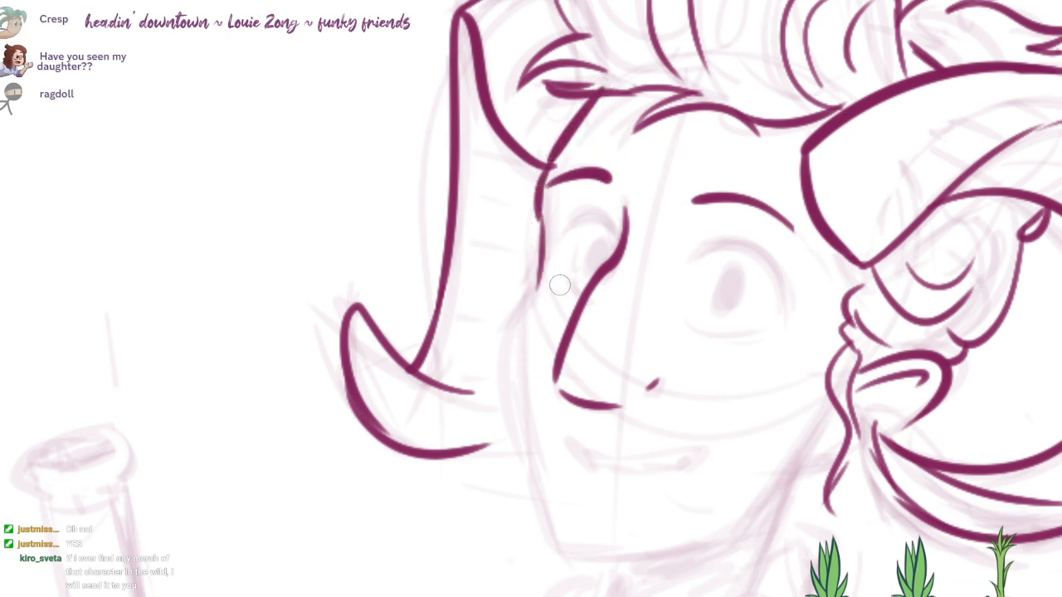
key(ctrl+z)
drag(539, 204, 517, 311)
drag(498, 348, 514, 256)
key(ctrl+z)
drag(557, 86, 522, 287)
key(ctrl+z)
key(ctrl+z)
mouse_move(555, 96)
mouse_down()
mouse_move(557, 175)
mouse_move(514, 241)
mouse_up()
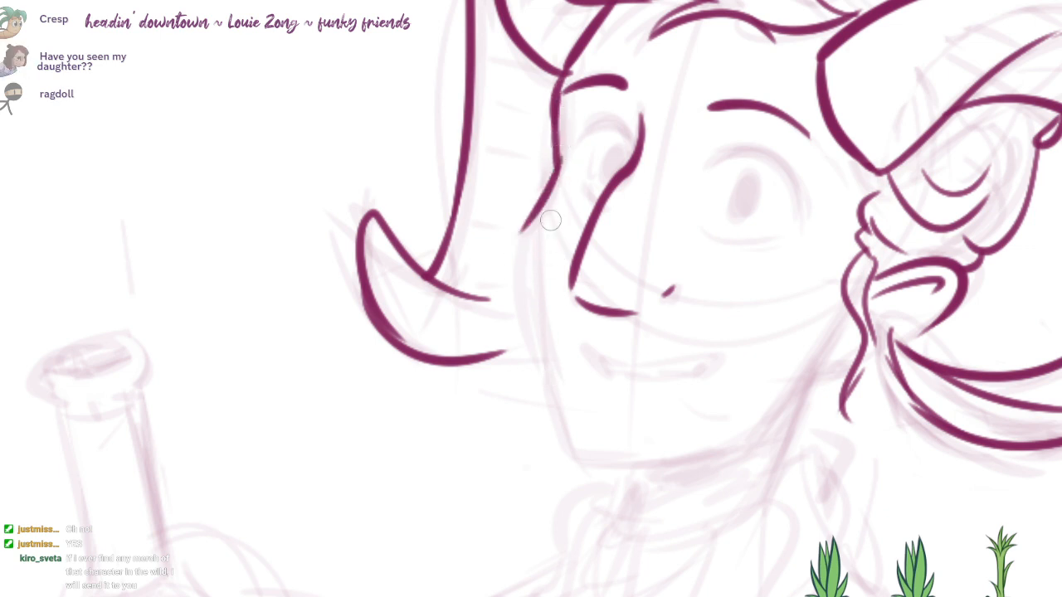
key(ctrl+z)
mouse_move(554, 148)
mouse_down()
mouse_move(522, 235)
mouse_move(531, 336)
mouse_up()
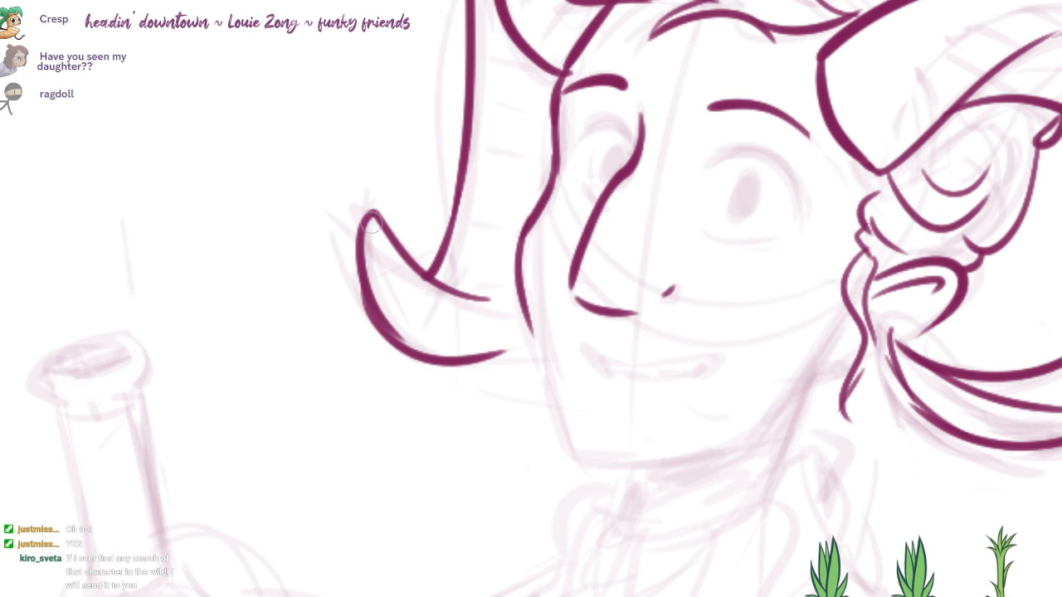
Step: Trim the far horn's rounded tip with the eraser into a sharp point
drag(371, 223, 376, 315)
key(e)
mouse_move(368, 204)
mouse_down()
mouse_move(382, 366)
mouse_move(395, 361)
mouse_up()
mouse_move(402, 215)
mouse_down()
mouse_move(409, 284)
mouse_move(371, 379)
mouse_up()
key(b)
scroll(663, 315, down, 1)
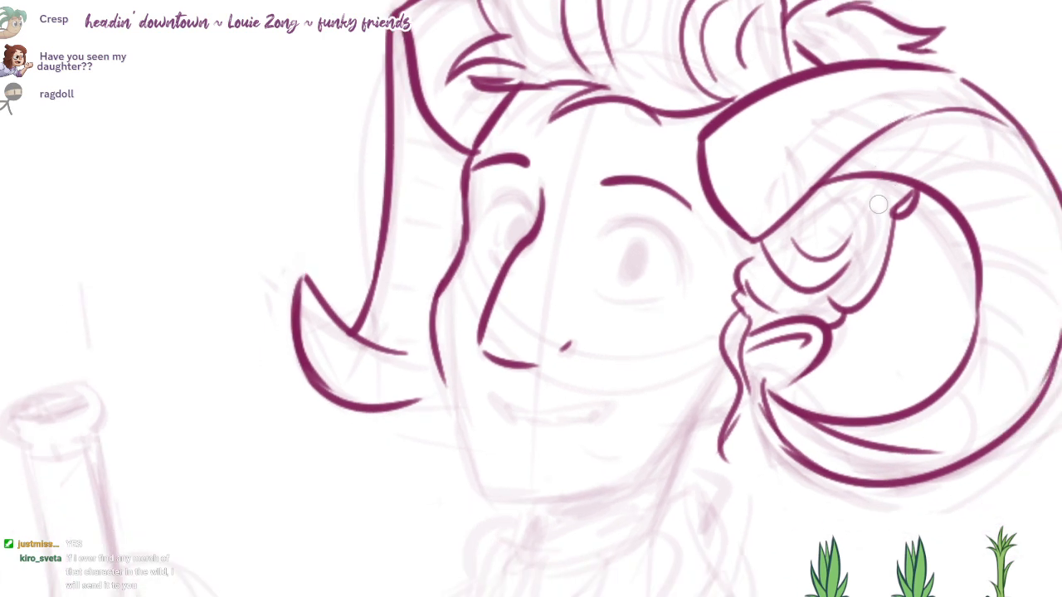
Step: Ink small curved strands of hair hanging beneath the near horn's inner curve
key(ctrl+z)
mouse_move(847, 214)
mouse_down()
mouse_move(882, 175)
mouse_move(821, 208)
mouse_up()
drag(870, 179, 852, 217)
drag(889, 171, 861, 251)
drag(749, 294, 768, 279)
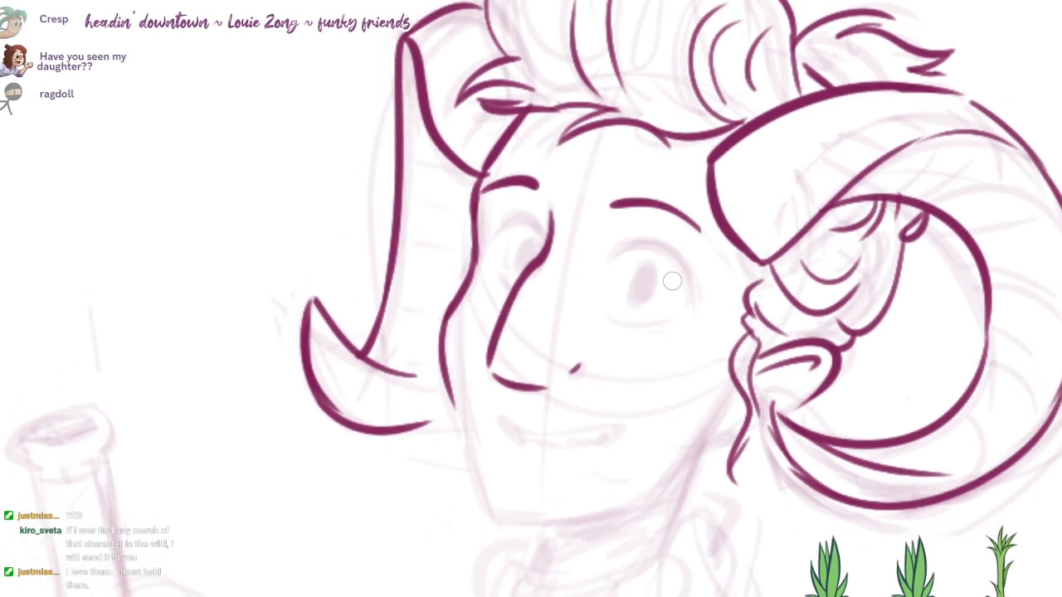
Step: Ink the near eye's curved upper lid, redrawing it until it follows the sketch
scroll(673, 290, up, 2)
drag(694, 306, 605, 243)
key(ctrl+z)
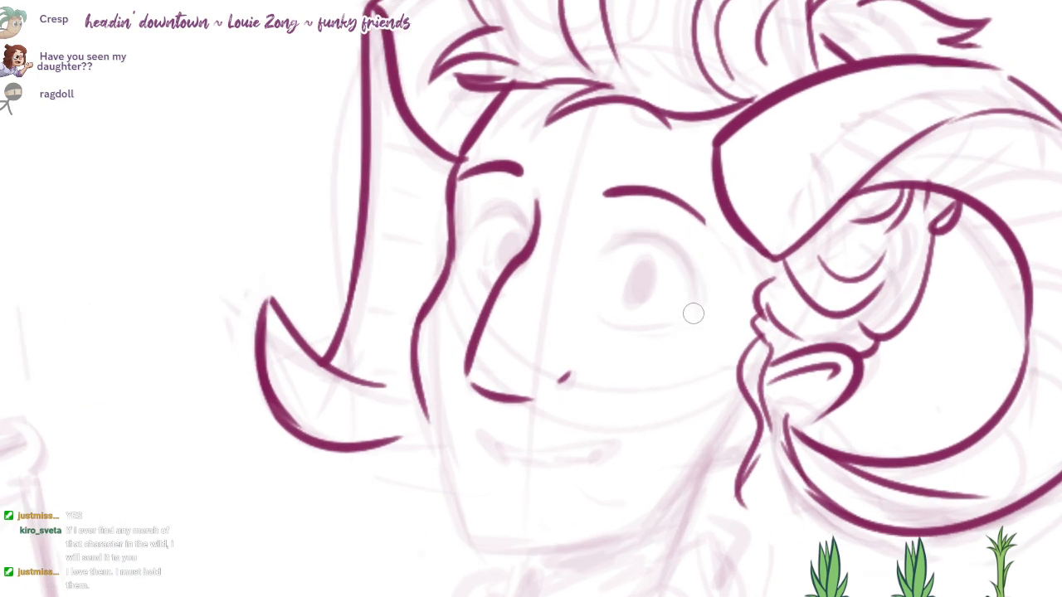
drag(691, 310, 610, 249)
key(ctrl+z)
drag(689, 310, 618, 244)
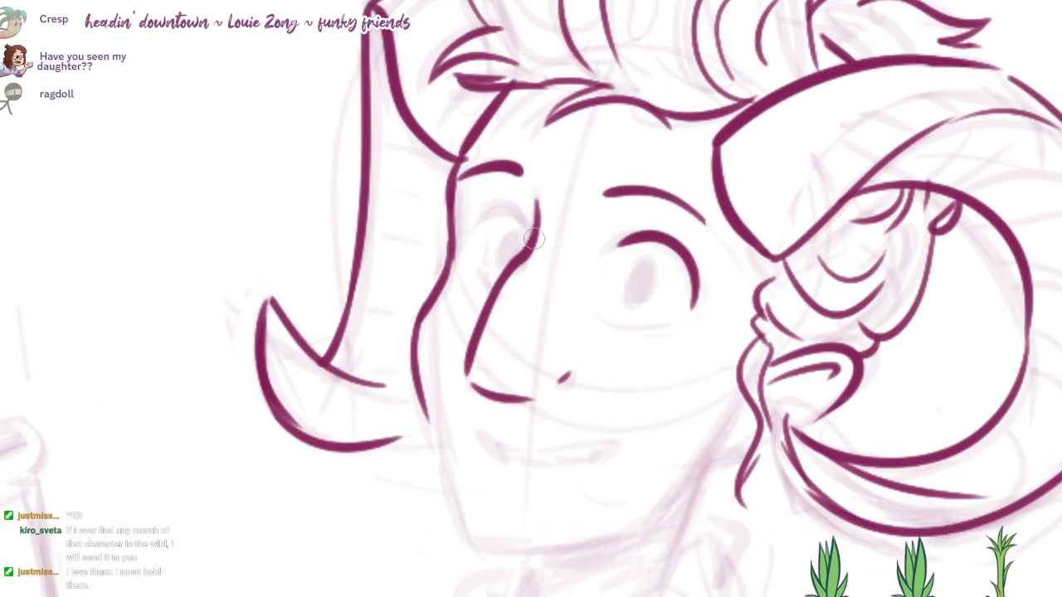
Step: Complete both eyes with the far eye's outline, solid oval pupils and the near eye's lower lid
drag(533, 238, 477, 225)
key(ctrl+z)
mouse_move(535, 241)
mouse_down()
mouse_move(485, 213)
mouse_move(512, 243)
mouse_up()
key(ctrl+z)
mouse_move(648, 277)
mouse_down()
mouse_move(641, 264)
mouse_move(646, 295)
mouse_up()
key(ctrl+z)
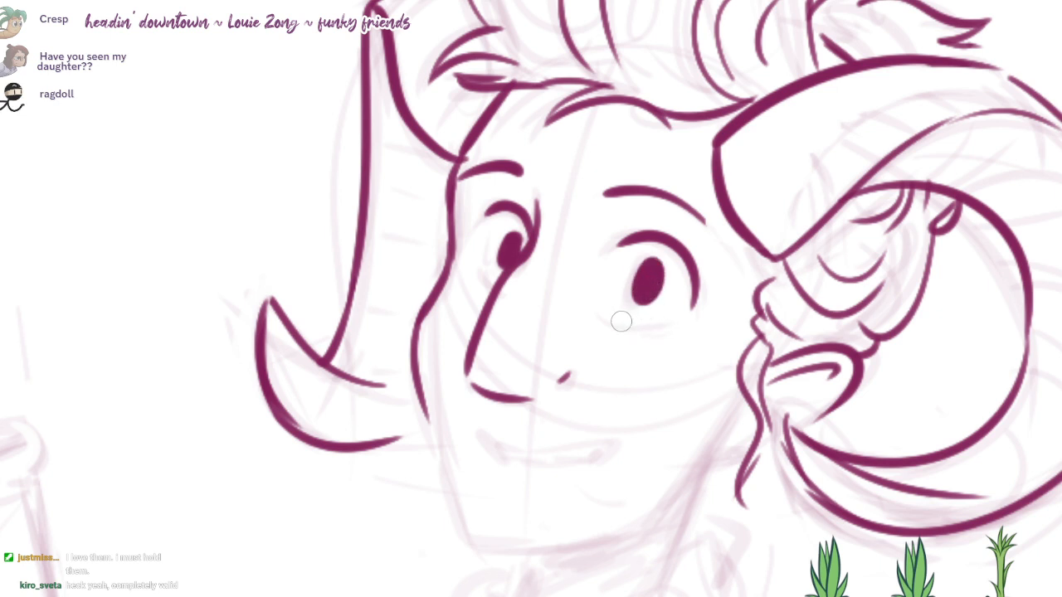
drag(502, 205, 475, 254)
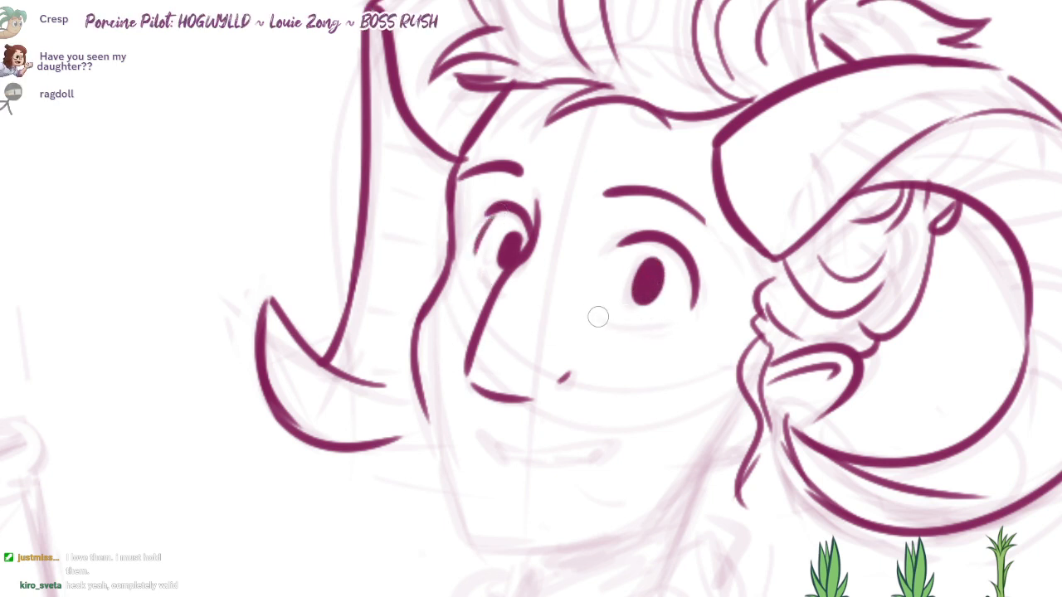
drag(598, 315, 680, 322)
Step: Ink the smiling mouth's upper and lower lines and fill its corners solid
drag(560, 437, 594, 416)
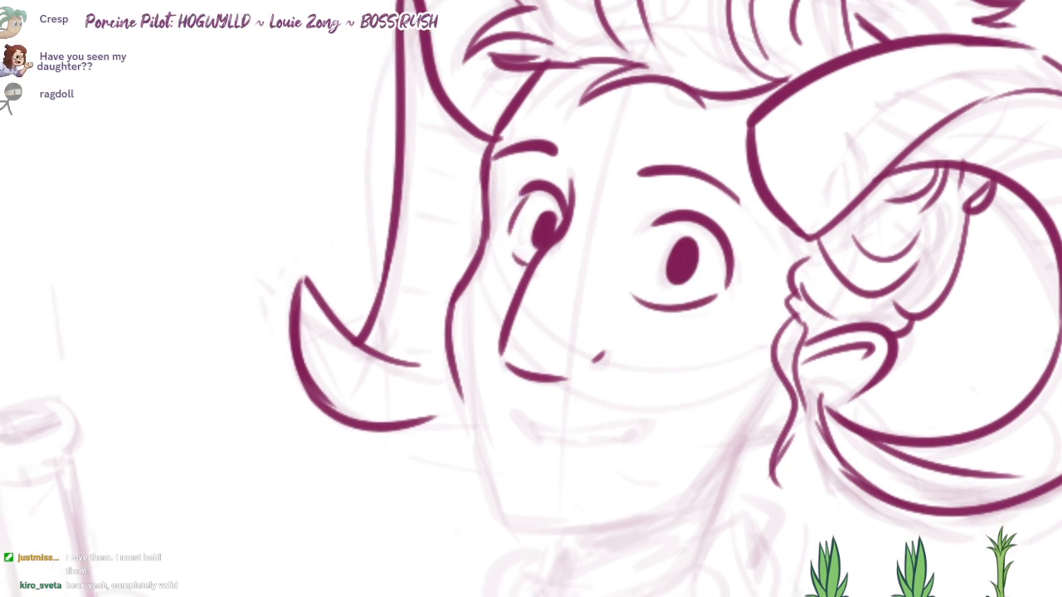
mouse_move(521, 416)
mouse_down()
mouse_move(653, 417)
mouse_move(652, 430)
mouse_up()
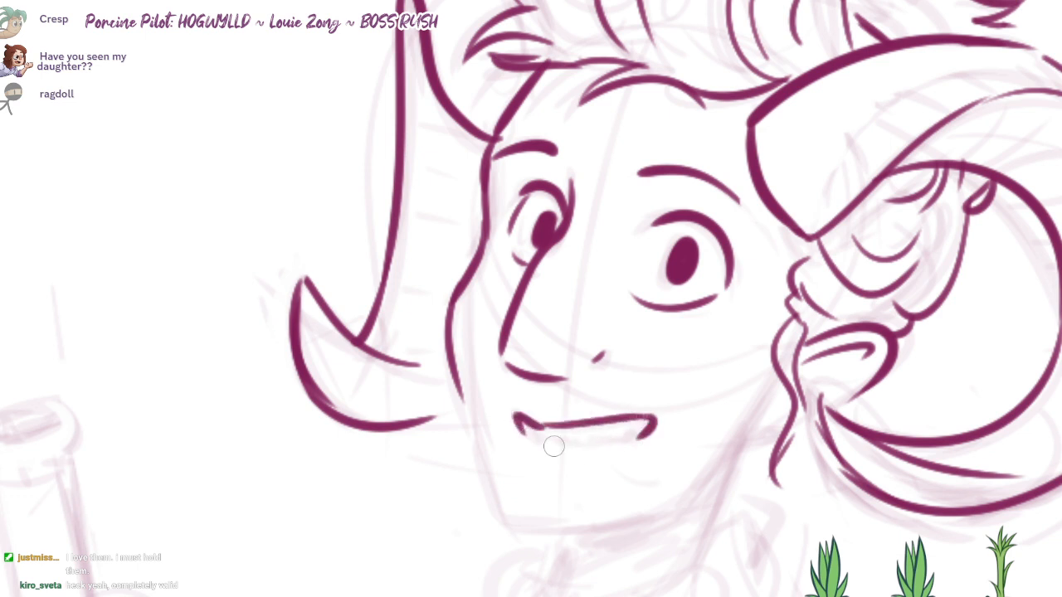
drag(533, 435, 650, 432)
key(ctrl+z)
drag(529, 431, 645, 436)
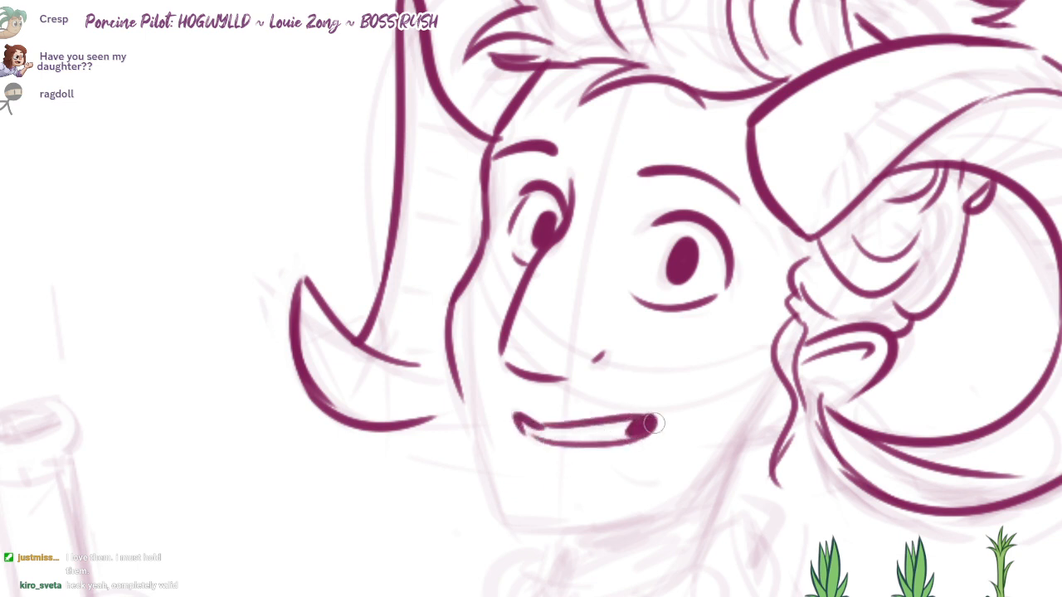
drag(536, 443, 556, 417)
Step: Ink the face contour from the far cheek down around the chin and along the jaw toward the near ear
scroll(630, 371, down, 1)
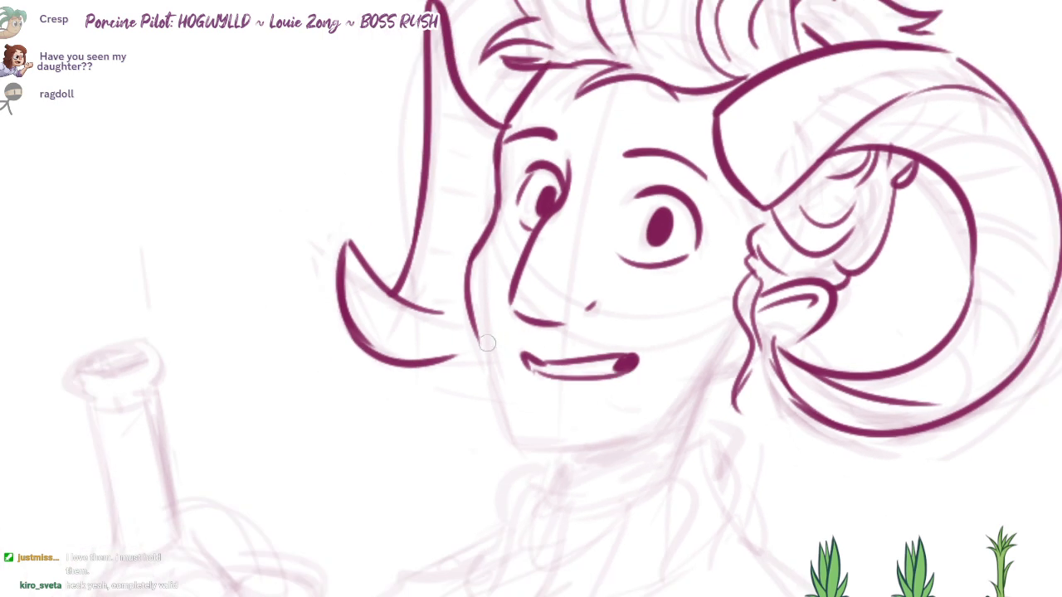
mouse_move(479, 336)
mouse_down()
mouse_move(538, 443)
mouse_move(666, 419)
mouse_up()
key(ctrl+z)
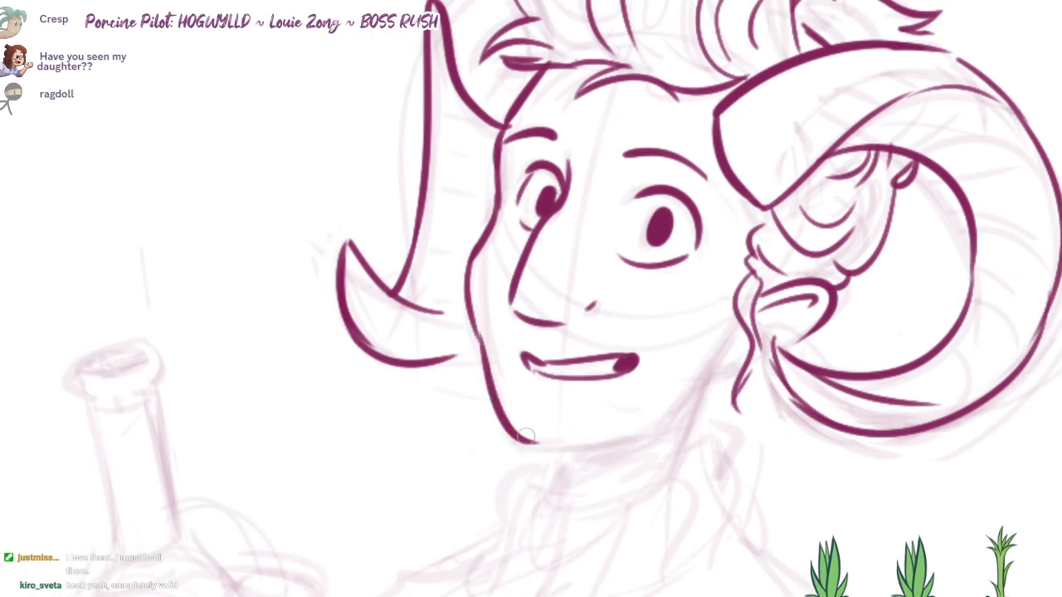
mouse_move(518, 437)
mouse_down()
mouse_move(671, 415)
mouse_move(720, 365)
mouse_move(750, 269)
mouse_move(702, 375)
mouse_up()
Step: Ink the neckline and the collar's wavy outer edges, redrawing the edge on the near side
mouse_move(579, 378)
mouse_down()
mouse_move(513, 441)
mouse_move(483, 500)
mouse_up()
drag(566, 413, 641, 423)
drag(714, 354, 739, 449)
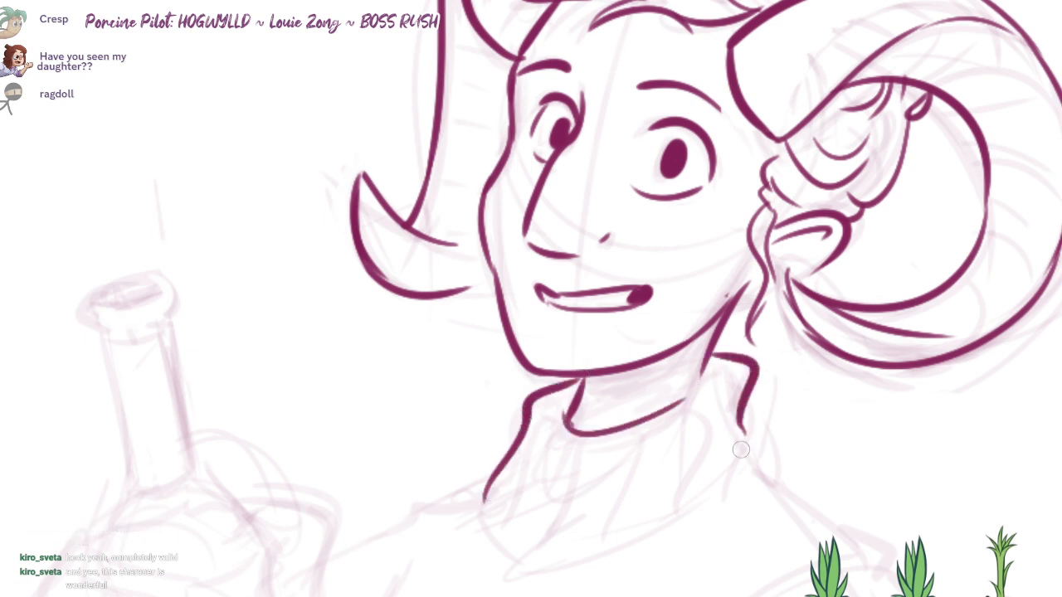
key(ctrl+z)
drag(712, 354, 740, 471)
drag(740, 471, 753, 444)
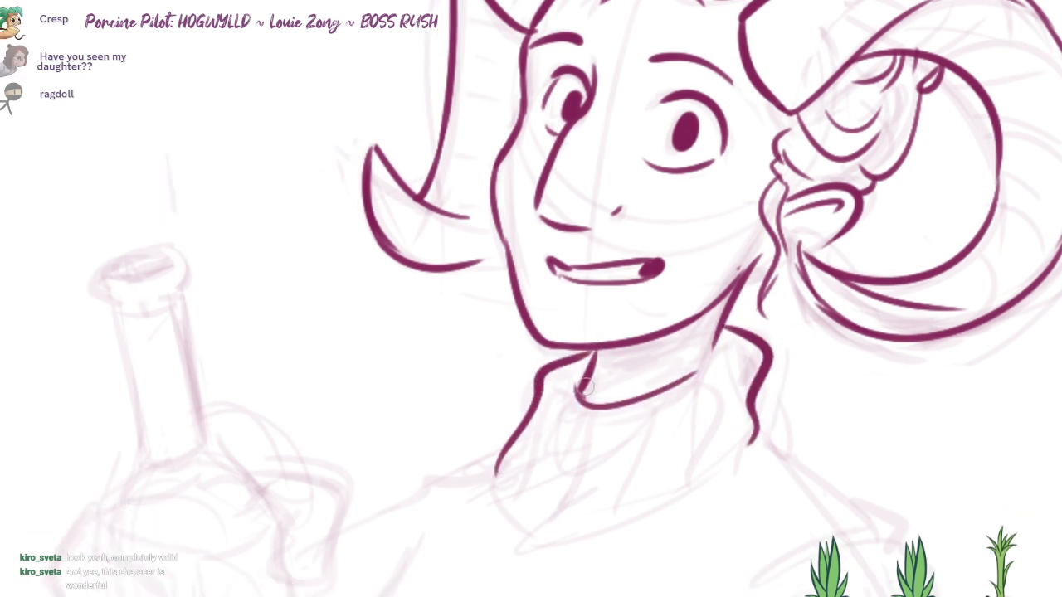
Step: Ink the wavy folds inside the collar and its lower edge
mouse_move(578, 384)
mouse_down()
mouse_move(489, 499)
mouse_move(535, 454)
mouse_move(502, 496)
mouse_up()
key(ctrl+z)
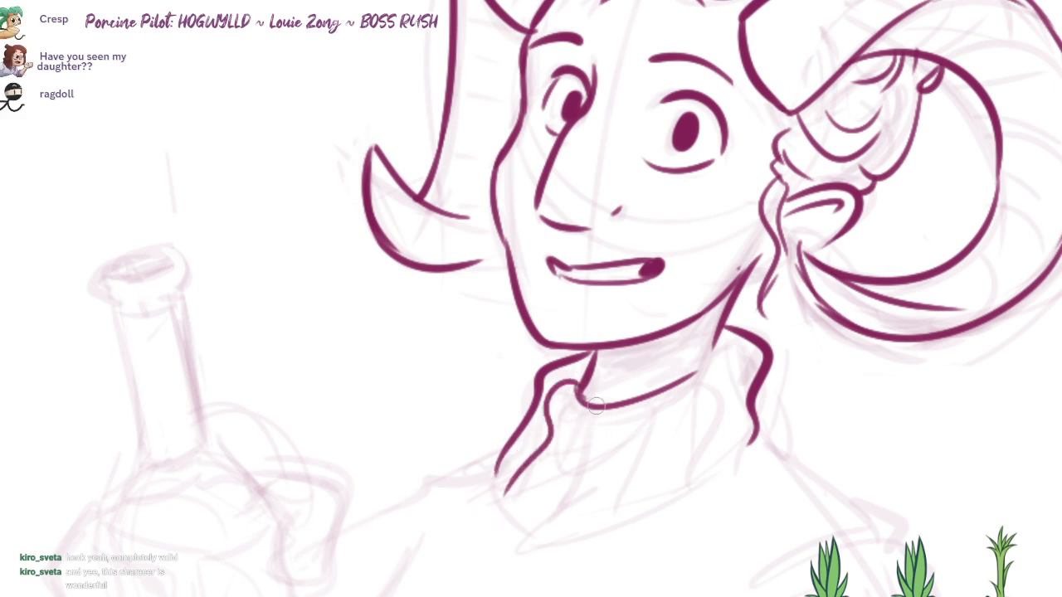
drag(596, 405, 555, 513)
mouse_move(640, 399)
mouse_down()
mouse_move(648, 469)
mouse_move(718, 433)
mouse_up()
drag(513, 462, 583, 482)
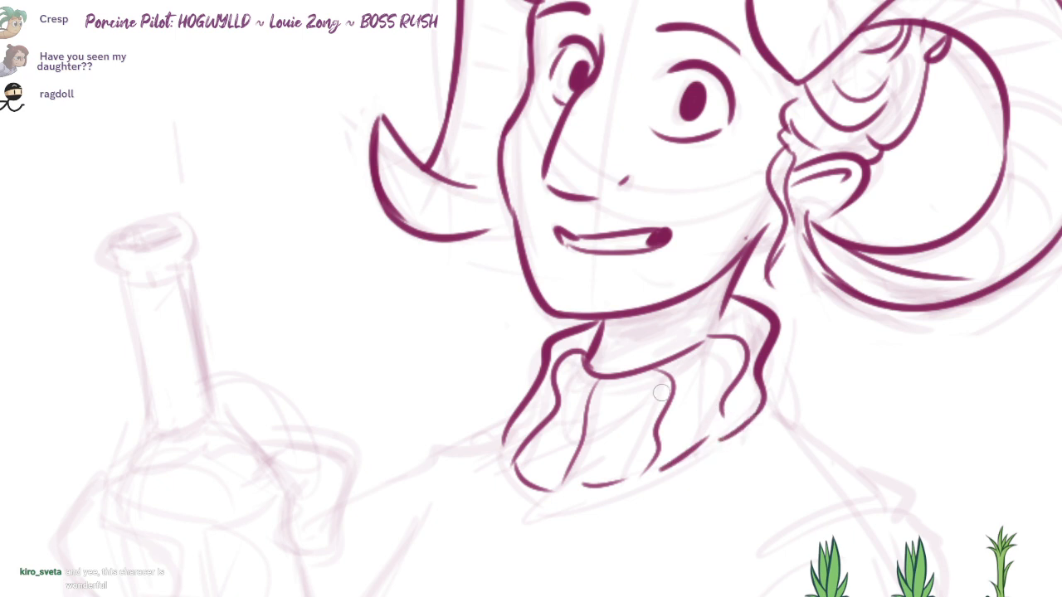
Step: Ink the stepped shoulder edge running outward from the collar on the bottle-arm side
drag(580, 415, 637, 356)
drag(586, 327, 475, 394)
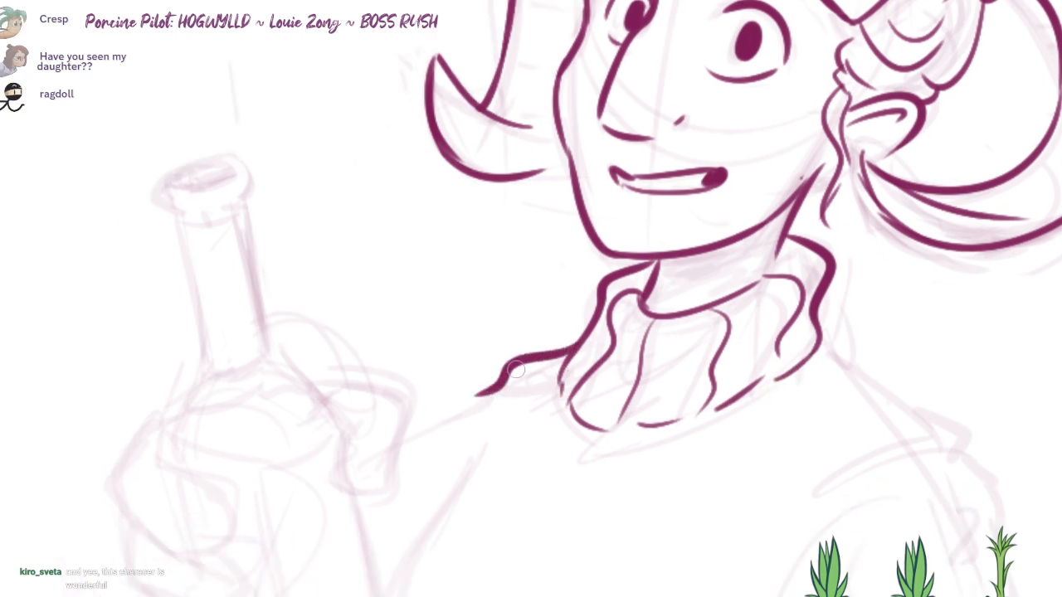
key(ctrl+z)
mouse_move(577, 346)
mouse_down()
mouse_move(502, 375)
mouse_move(473, 400)
mouse_move(435, 471)
mouse_move(440, 518)
mouse_up()
scroll(498, 389, down, 1)
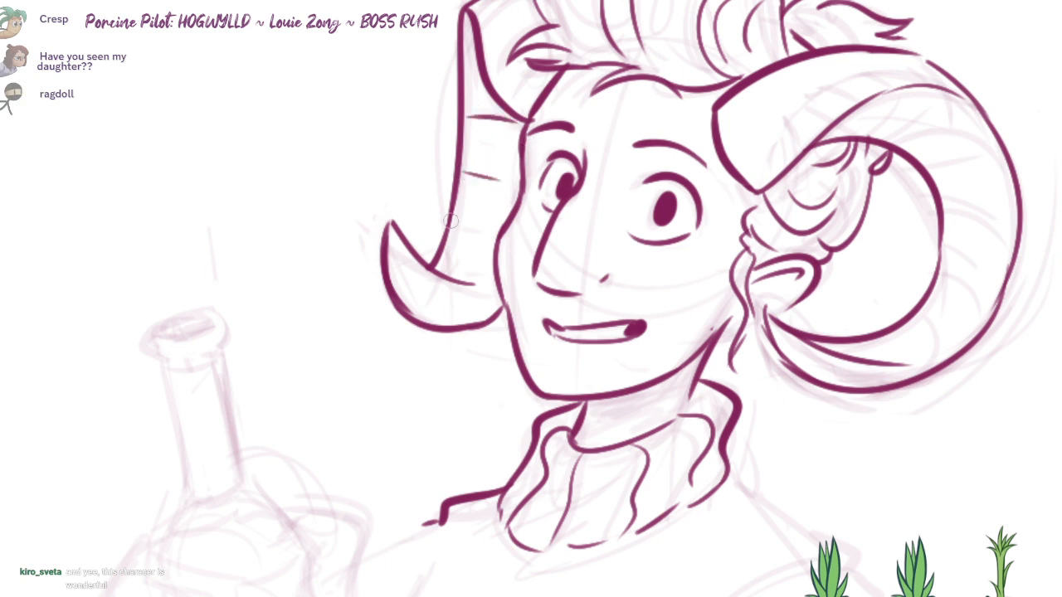
Step: Ink thin ridge lines across the far horn's shaft and the outer bend of the near horn
drag(440, 268, 463, 277)
drag(695, 285, 649, 311)
drag(821, 163, 842, 144)
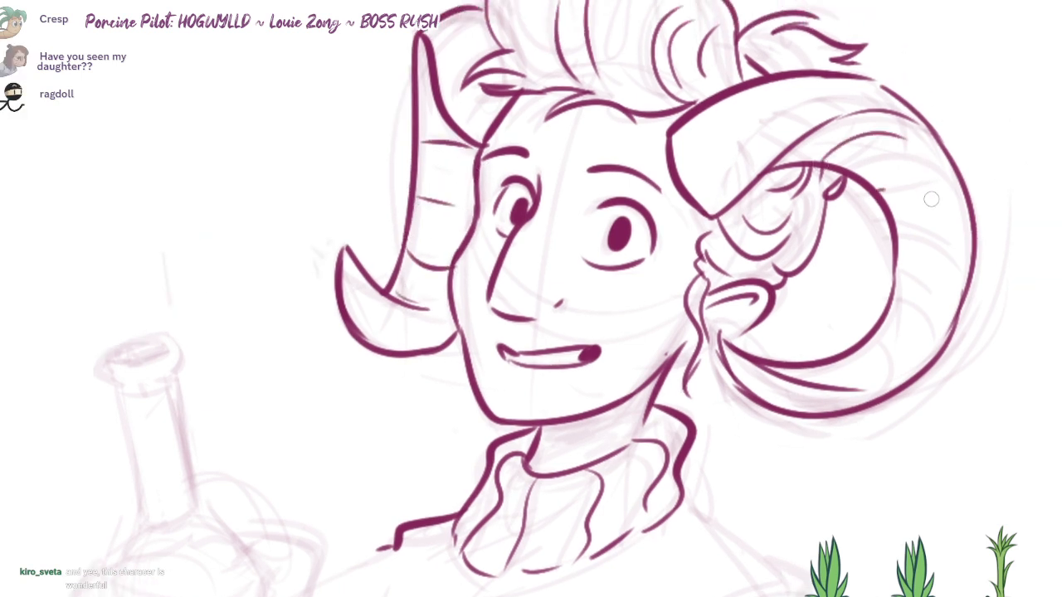
key(ctrl+z)
drag(884, 201, 954, 191)
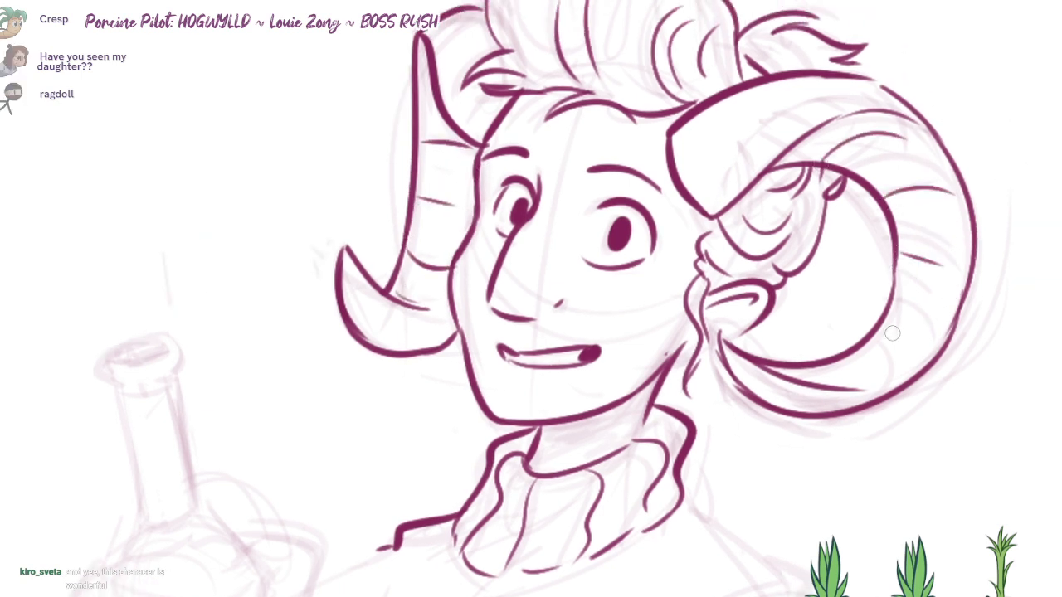
Step: Ink the near horn's lower inner contour and add curved ridge lines along its curl and base
drag(970, 257, 823, 371)
key(ctrl+z)
mouse_move(957, 317)
mouse_down()
mouse_move(828, 387)
mouse_move(800, 387)
mouse_up()
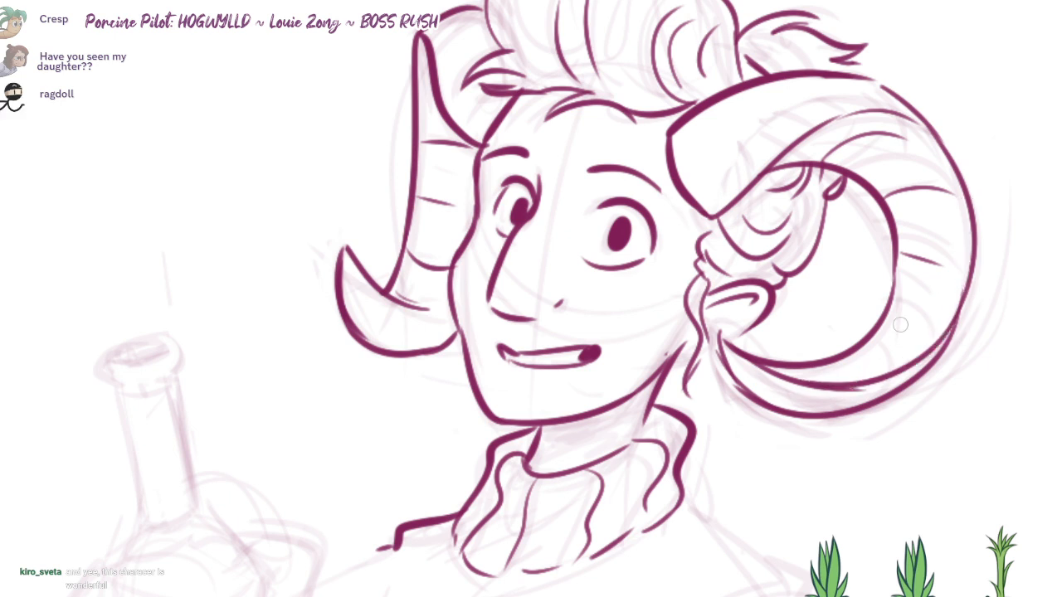
drag(935, 335, 887, 323)
scroll(810, 380, up, 1)
drag(774, 120, 788, 160)
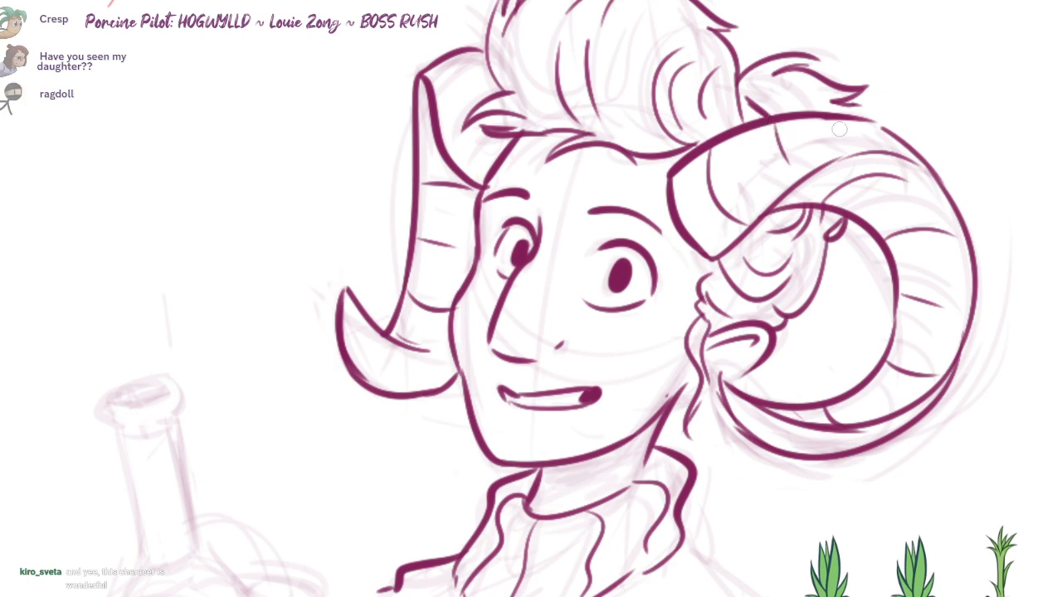
drag(882, 147, 854, 122)
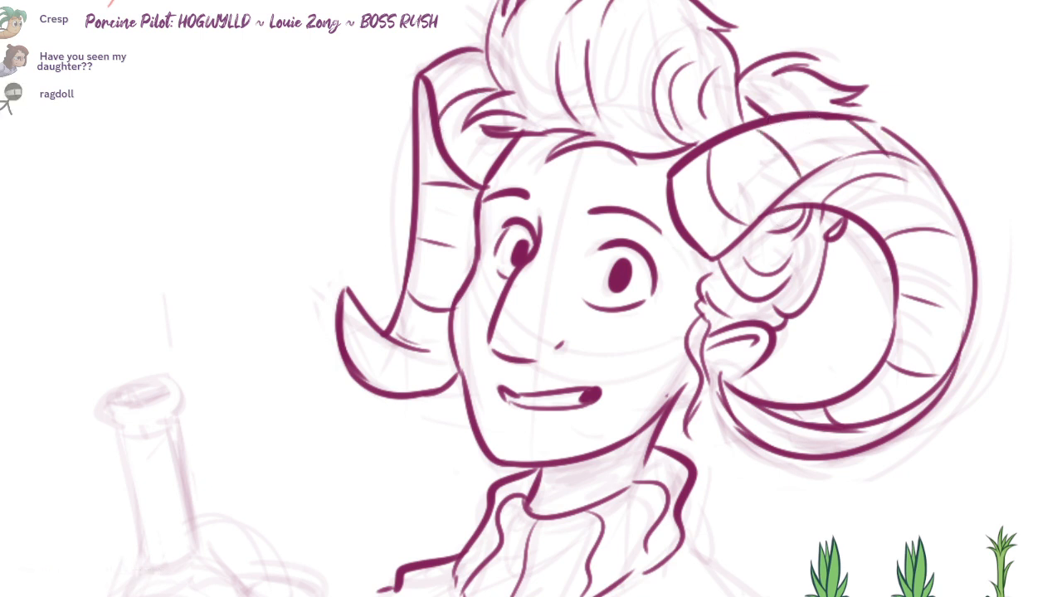
Step: Ink curved ridge lines on the far horn's upturned tip
drag(346, 343, 399, 349)
drag(369, 381, 422, 391)
mouse_move(717, 246)
mouse_down()
mouse_move(743, 196)
mouse_move(758, 232)
mouse_move(744, 184)
mouse_up()
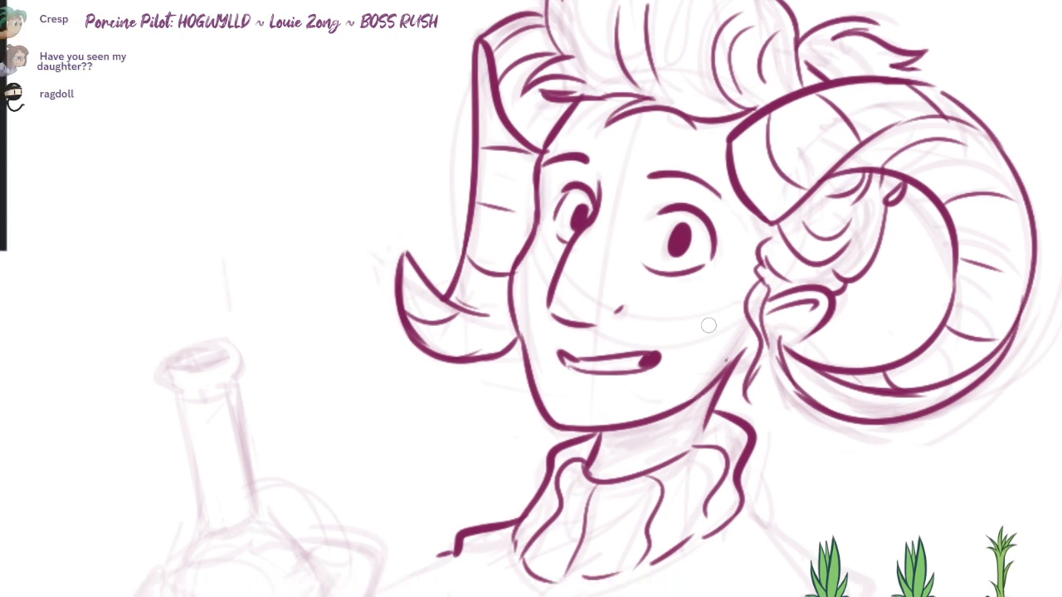
Step: Ink the near shoulder's slope with a double curved sleeve seam and the bottle arm's upper line
drag(708, 325, 725, 61)
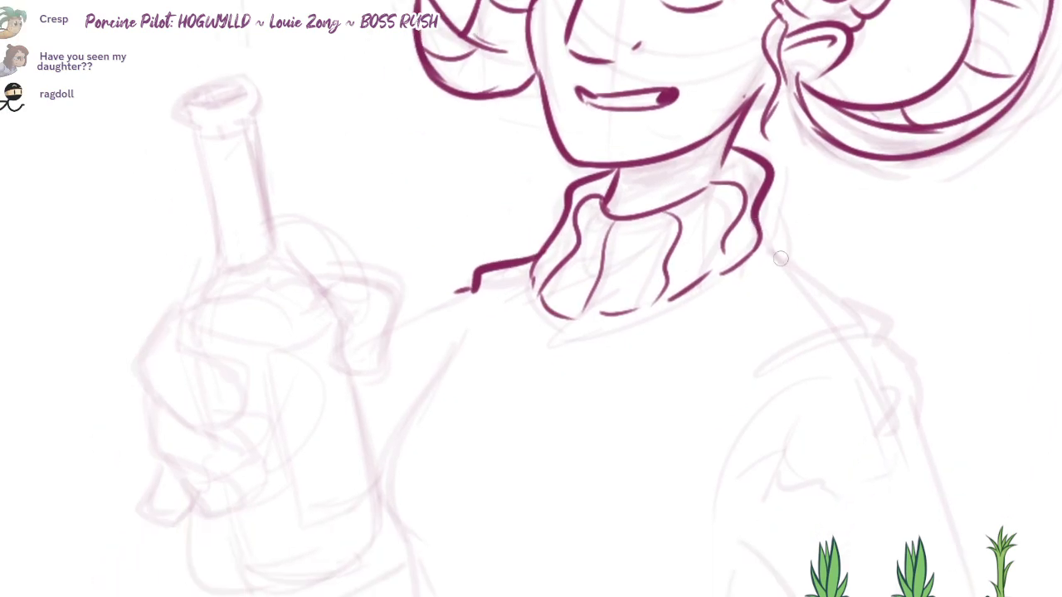
mouse_move(781, 258)
mouse_down()
mouse_move(889, 325)
mouse_move(733, 396)
mouse_move(874, 356)
mouse_up()
drag(705, 332, 781, 301)
drag(534, 266, 463, 312)
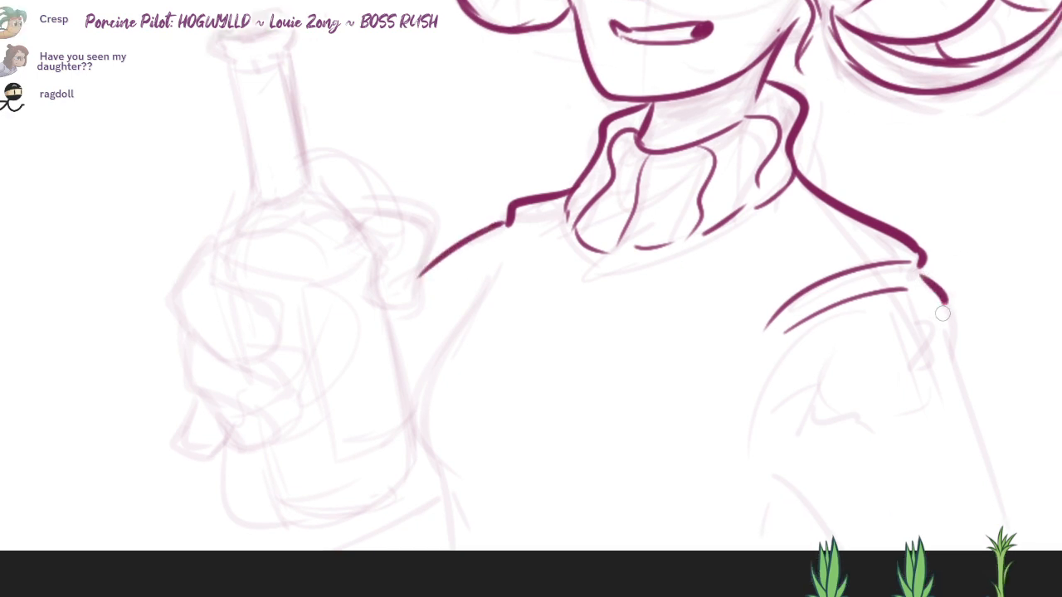
Step: Ink the near arm's outer edge and its bent inner edge, redrawing the inner one
drag(943, 314, 993, 527)
drag(769, 444, 859, 560)
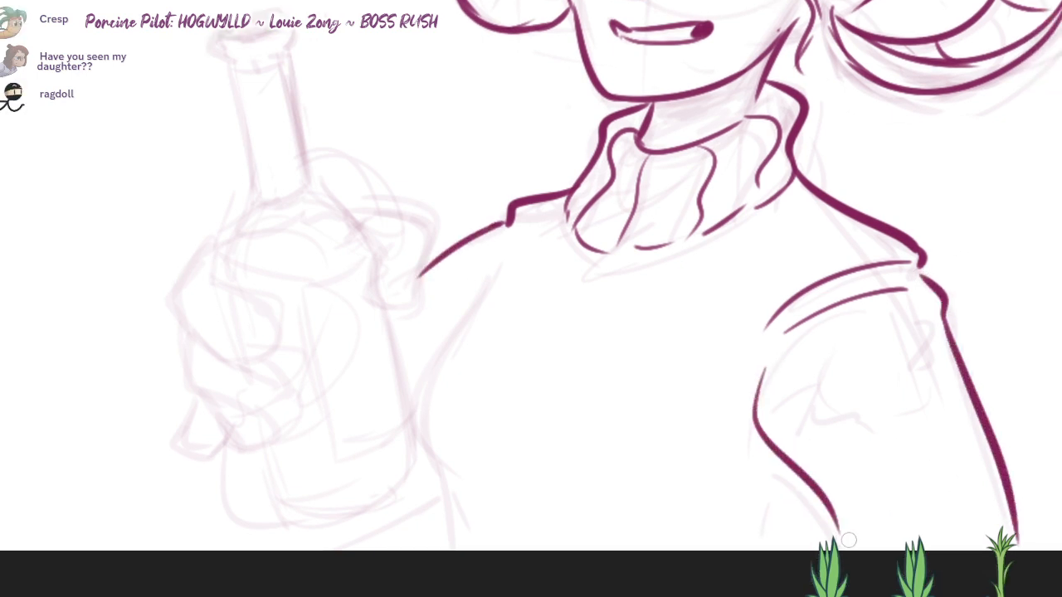
key(ctrl+z)
mouse_move(759, 384)
mouse_down()
mouse_move(754, 429)
mouse_move(862, 568)
mouse_up()
drag(599, 337, 609, 336)
Step: Ink the torso's side on the bottle-arm side, the curved waistline and a short line crossing the near arm's lower edge
mouse_move(496, 271)
mouse_down()
mouse_move(431, 418)
mouse_move(489, 580)
mouse_up()
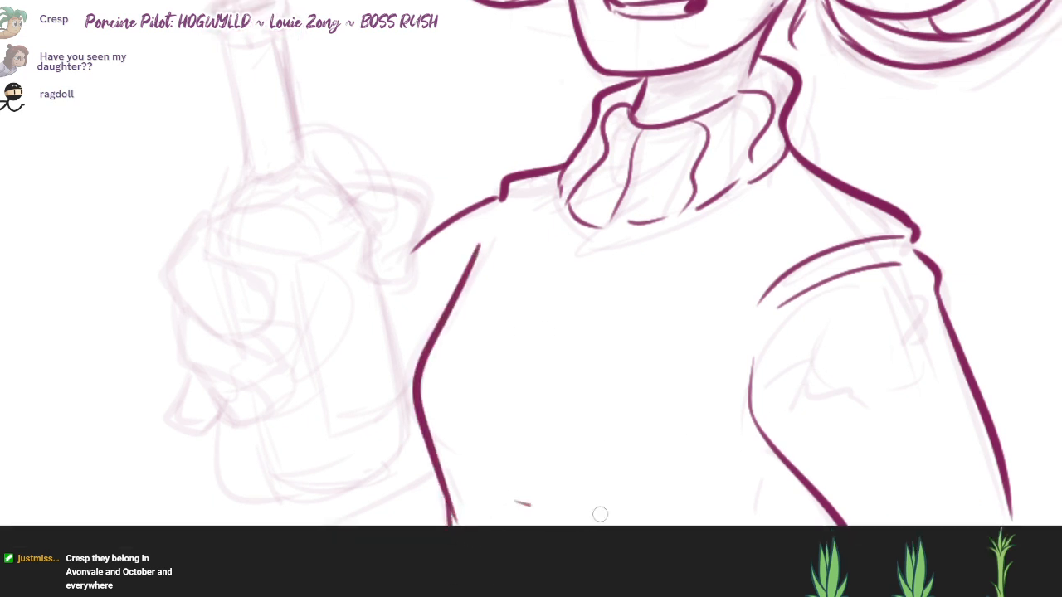
mouse_move(600, 514)
mouse_down()
mouse_move(745, 507)
mouse_move(730, 506)
mouse_up()
drag(809, 501, 787, 559)
Step: Ink the oval rim at the bottle's mouth, redrawing its outline once
mouse_move(663, 374)
mouse_down()
mouse_move(687, 452)
mouse_move(758, 450)
mouse_move(760, 487)
mouse_up()
drag(571, 357, 582, 338)
scroll(332, 125, up, 2)
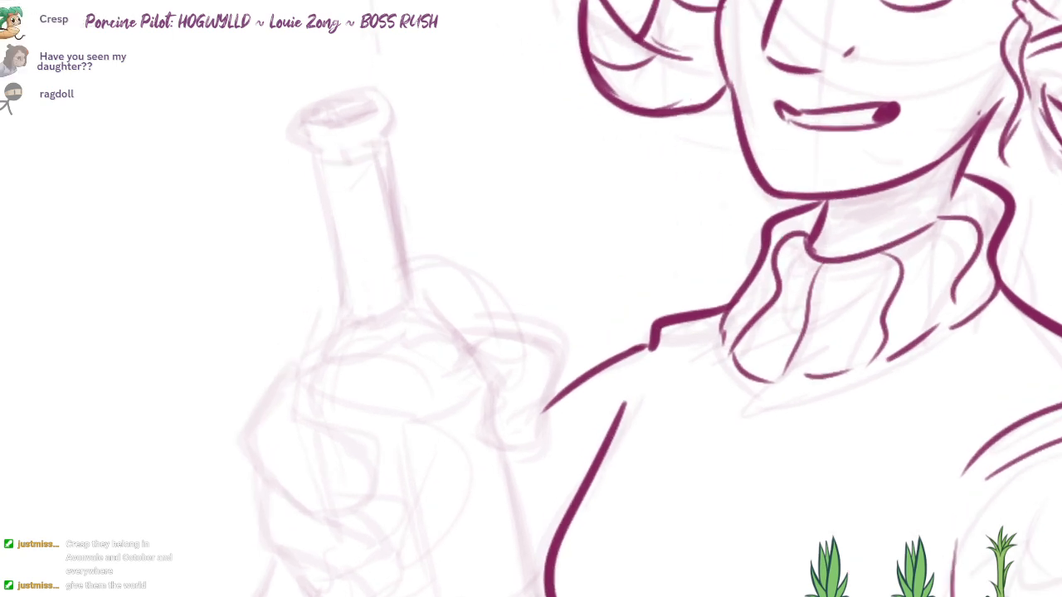
drag(317, 100, 335, 144)
drag(316, 187, 405, 150)
key(ctrl+z)
mouse_move(324, 191)
mouse_down()
mouse_move(303, 175)
mouse_move(399, 149)
mouse_up()
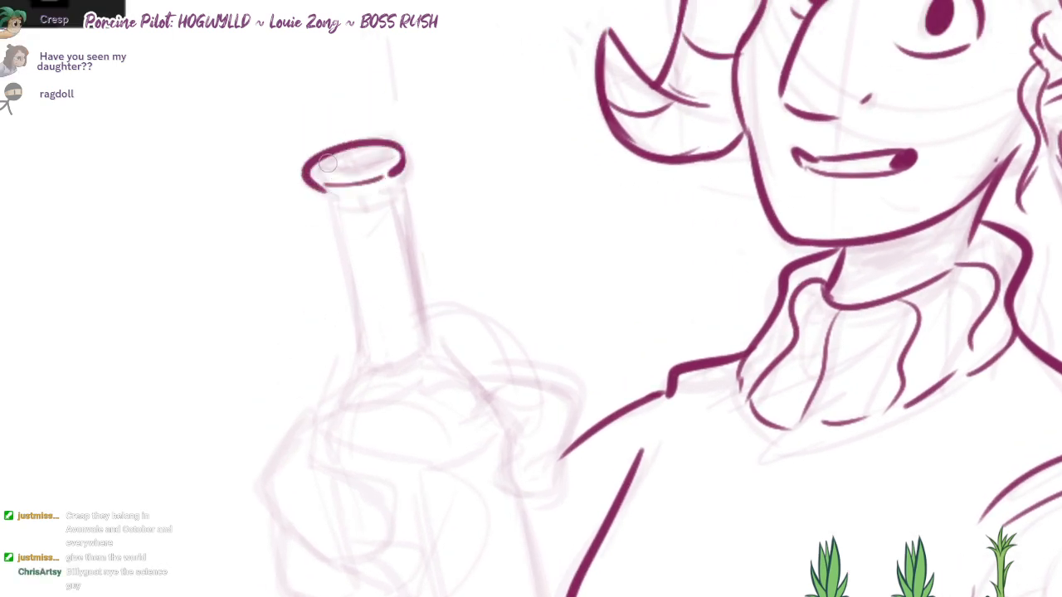
Step: Ink the two straight sides of the bottle's neck
drag(392, 184, 420, 319)
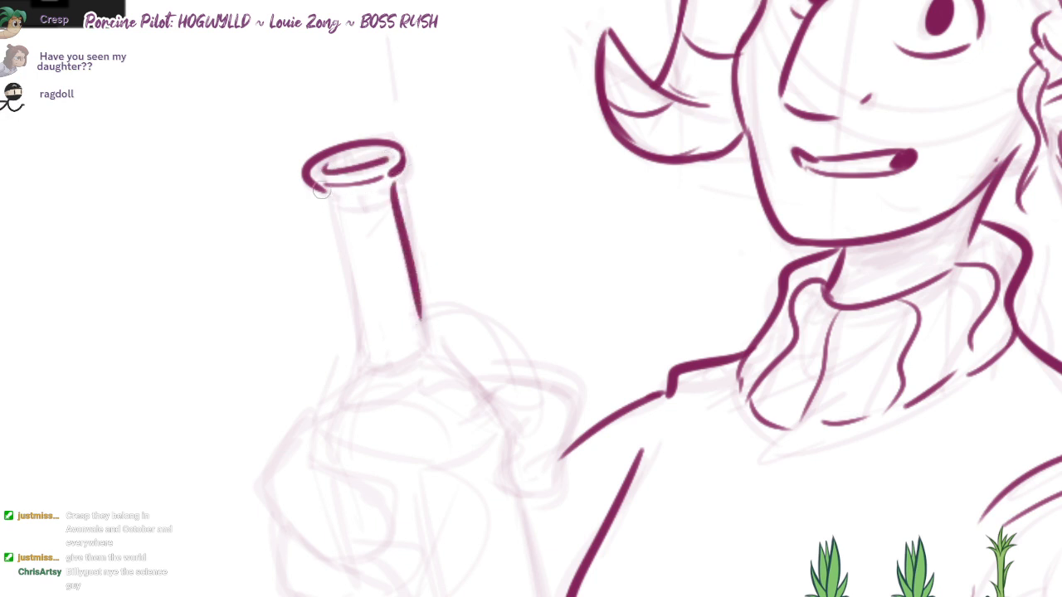
mouse_move(322, 190)
mouse_down()
mouse_move(365, 344)
mouse_move(354, 449)
mouse_up()
key(ctrl+z)
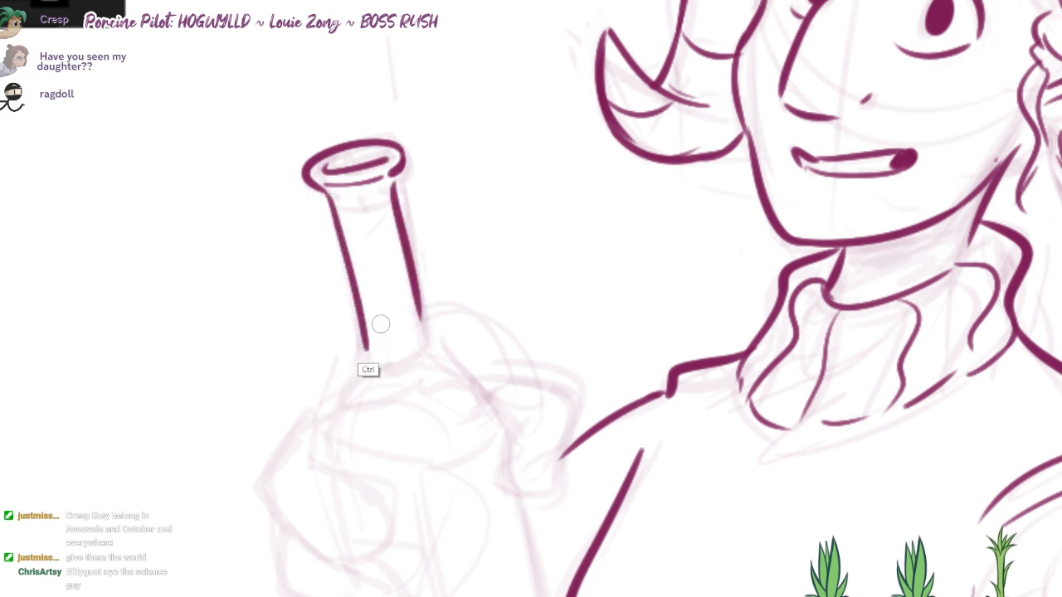
Step: Ink the bottle's shoulders flaring from the neck, redrawing the body-facing side as a smoother curve
drag(365, 338, 327, 456)
drag(421, 316, 519, 453)
drag(531, 494, 562, 319)
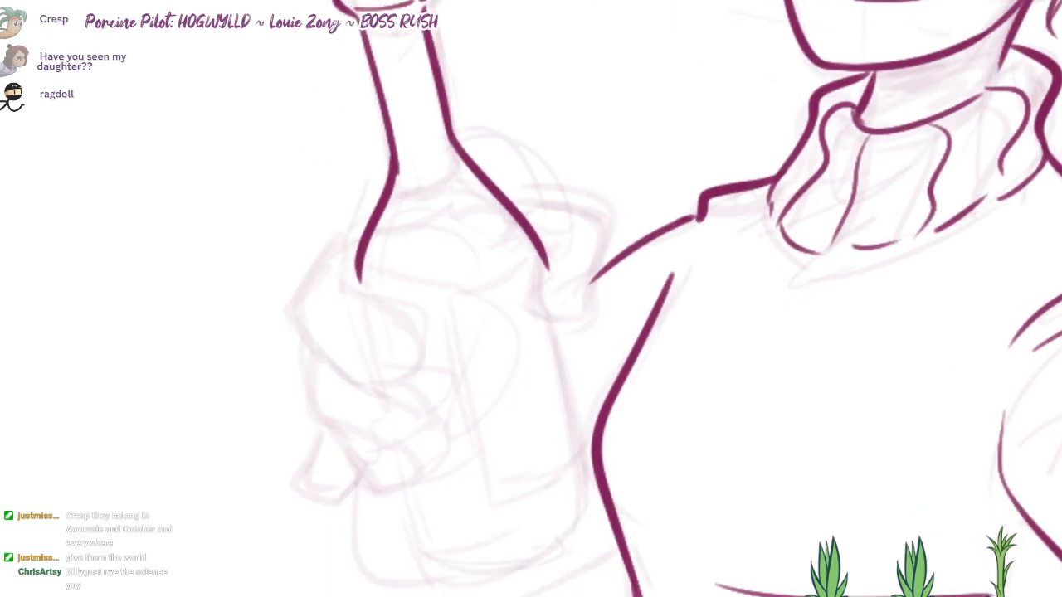
key(ctrl+z)
drag(451, 139, 533, 244)
key(ctrl+z)
drag(450, 111, 536, 247)
drag(506, 261, 504, 270)
Step: Ink the thumb gripping the bottle's body-facing side and the back of the hand on the opposite side
mouse_move(502, 201)
mouse_down()
mouse_move(599, 232)
mouse_move(590, 318)
mouse_move(544, 242)
mouse_up()
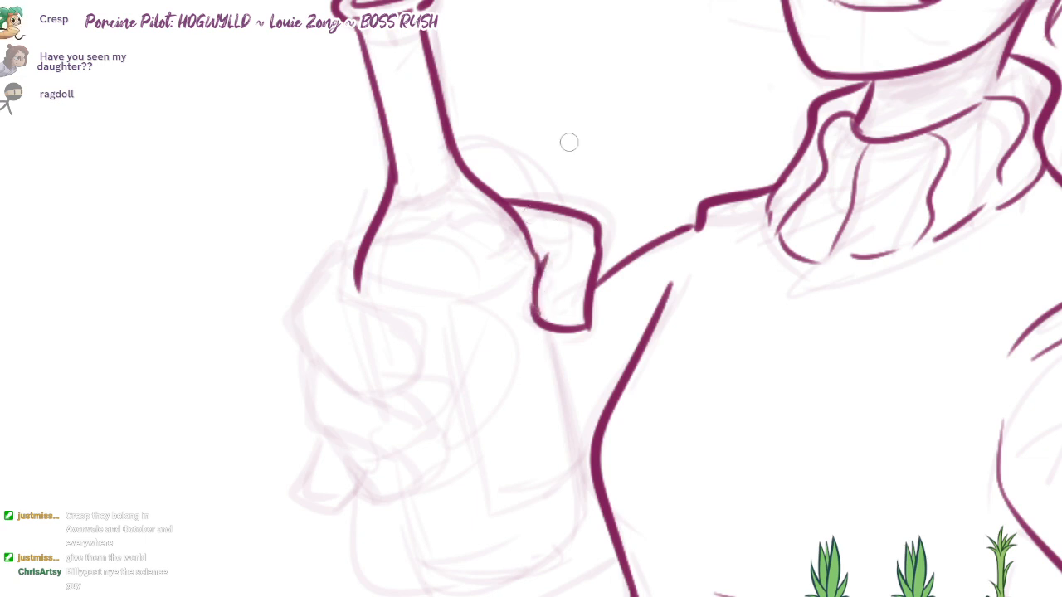
drag(384, 290, 436, 255)
mouse_move(425, 189)
mouse_down()
mouse_move(353, 260)
mouse_move(343, 287)
mouse_up()
Step: Ink the uppermost finger wrapping around the bottle, redrawing its lower edge
drag(344, 287, 414, 357)
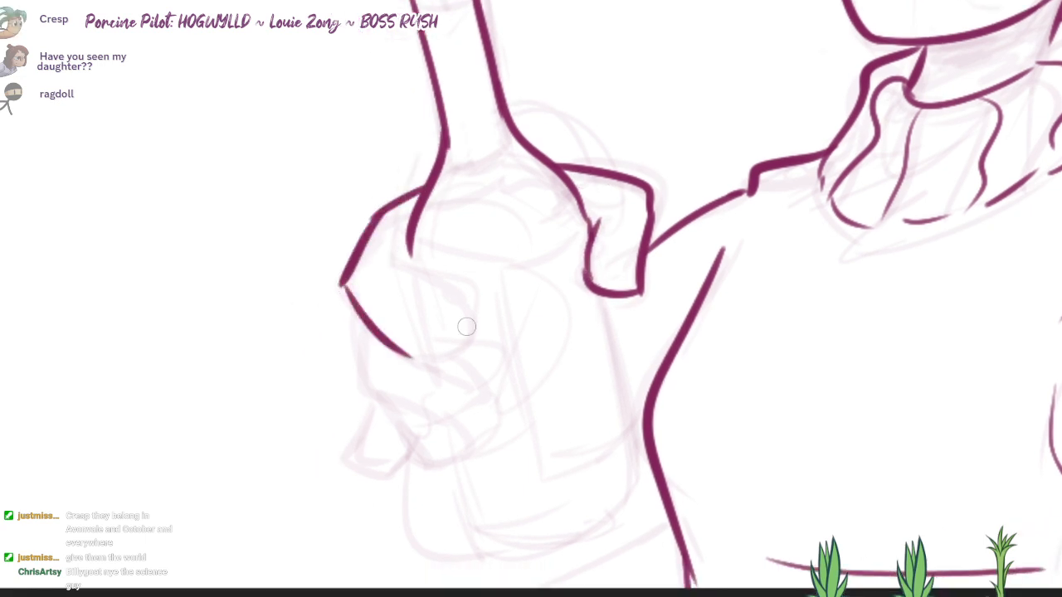
key(ctrl+z)
drag(344, 286, 427, 357)
mouse_move(397, 267)
mouse_down()
mouse_move(459, 305)
mouse_move(423, 357)
mouse_up()
drag(489, 262, 505, 241)
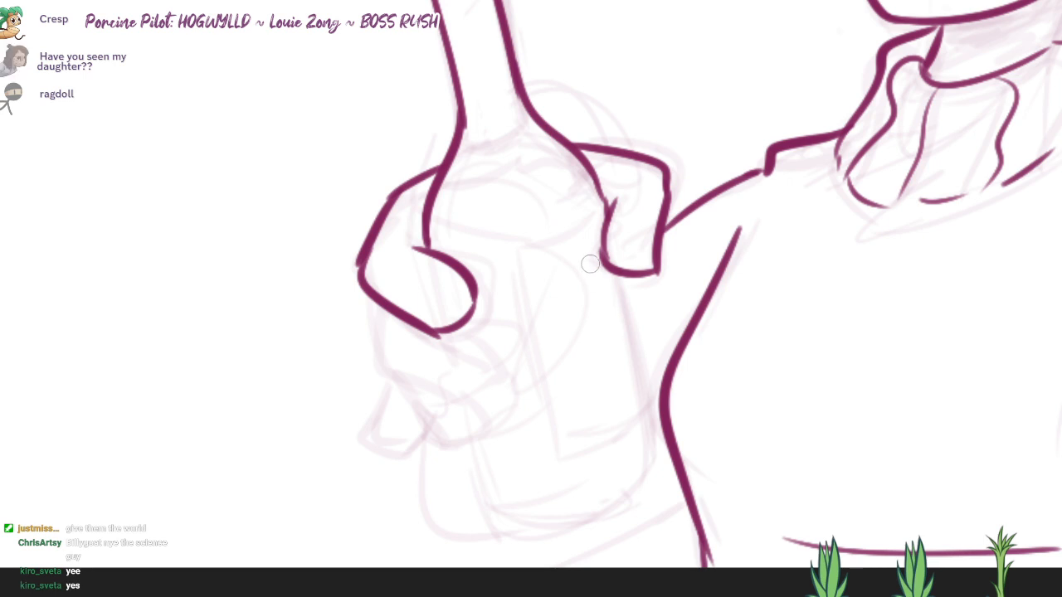
Step: Ink the second finger below the first and add nails to both fingers and the thumb
drag(590, 264, 577, 220)
mouse_move(368, 267)
mouse_down()
mouse_move(364, 282)
mouse_move(449, 357)
mouse_move(475, 331)
mouse_move(449, 286)
mouse_up()
drag(458, 355, 481, 331)
drag(423, 274, 421, 251)
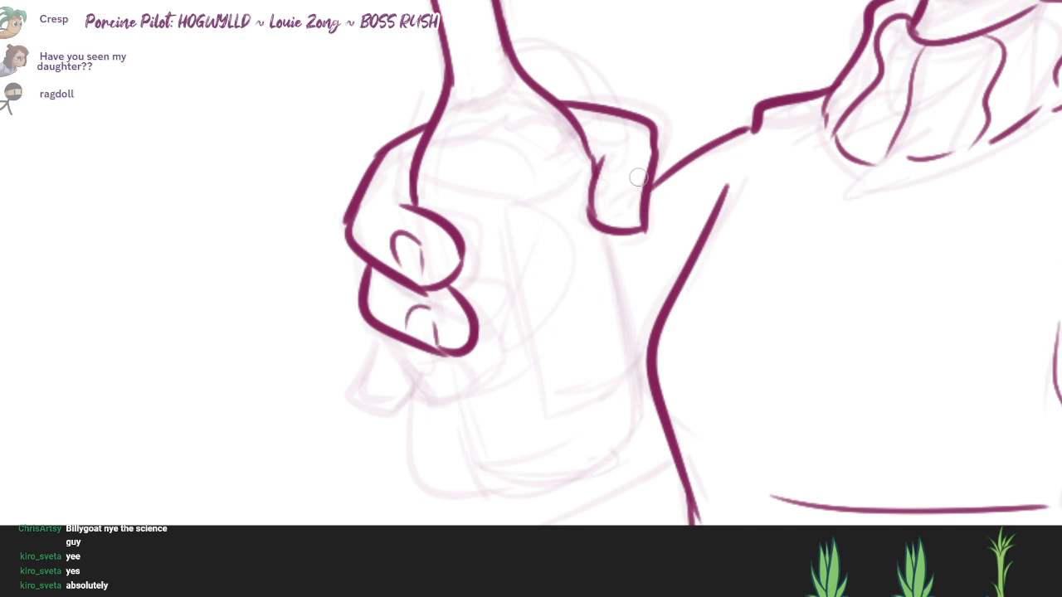
drag(637, 177, 641, 199)
Step: Ink the third finger tapering down against the bottle
drag(384, 330, 461, 405)
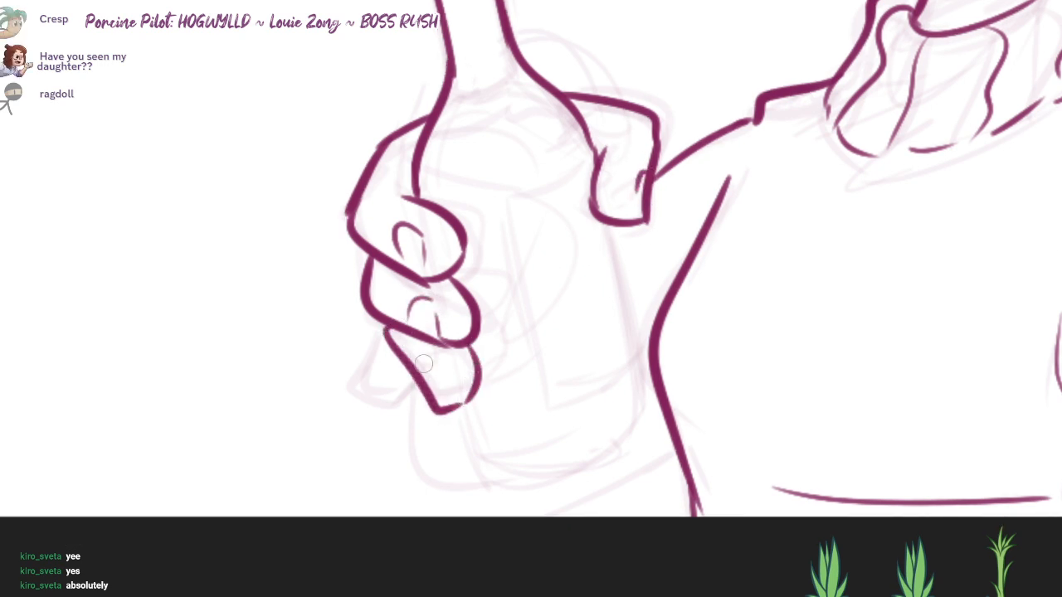
mouse_move(383, 332)
mouse_down()
mouse_move(339, 386)
mouse_move(413, 405)
mouse_move(467, 463)
mouse_move(618, 368)
mouse_up()
key(ctrl+z)
Step: Ink the bottle's rounded base and the body-facing side below the thumb, redrawing the base curve
mouse_move(448, 404)
mouse_down()
mouse_move(456, 431)
mouse_move(625, 388)
mouse_up()
key(ctrl+z)
mouse_move(448, 401)
mouse_down()
mouse_move(496, 474)
mouse_move(634, 439)
mouse_up()
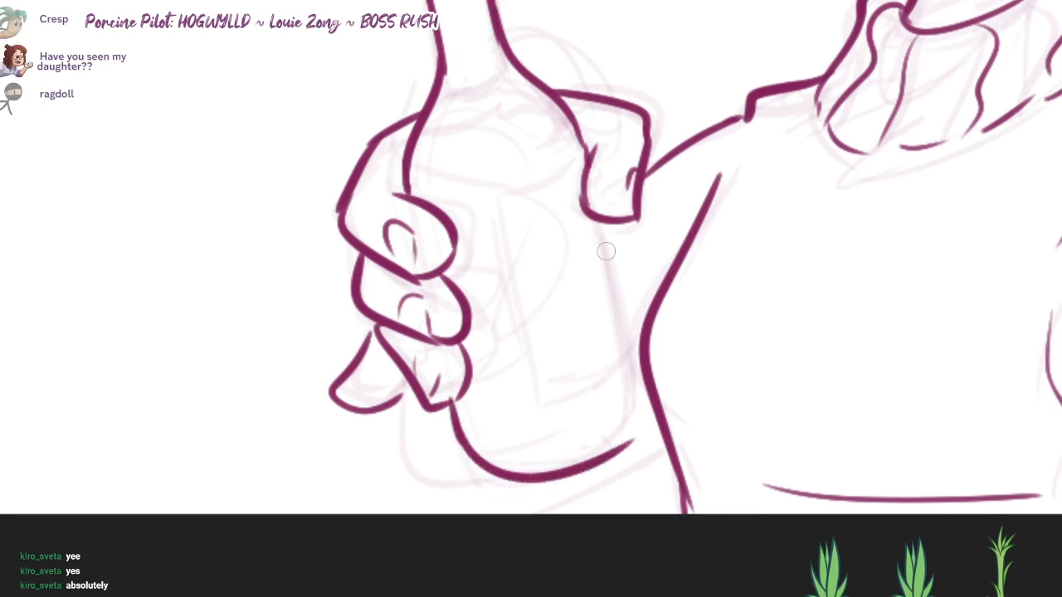
drag(608, 264, 632, 441)
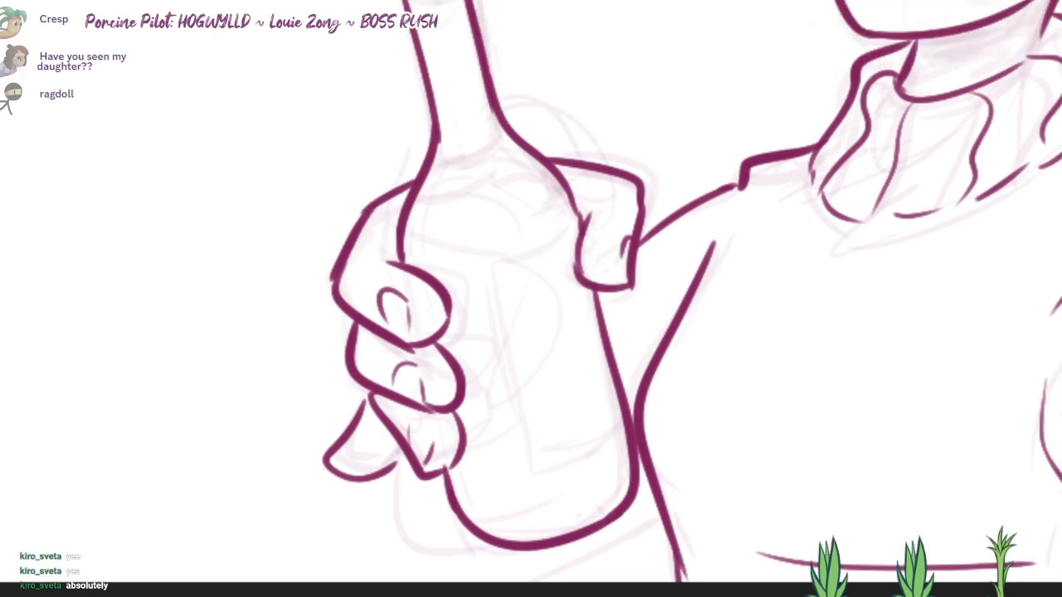
Step: Ink the bottle's label edges, a wavy line across its shoulder and curved bands around the neck
mouse_move(499, 286)
mouse_down()
mouse_move(545, 474)
mouse_move(631, 440)
mouse_up()
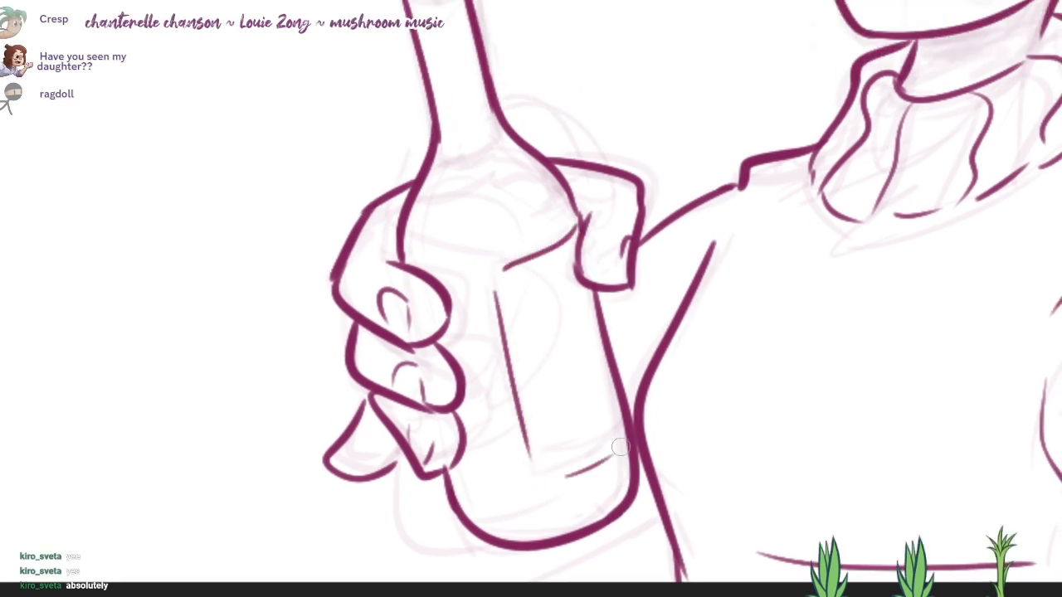
drag(452, 409, 554, 409)
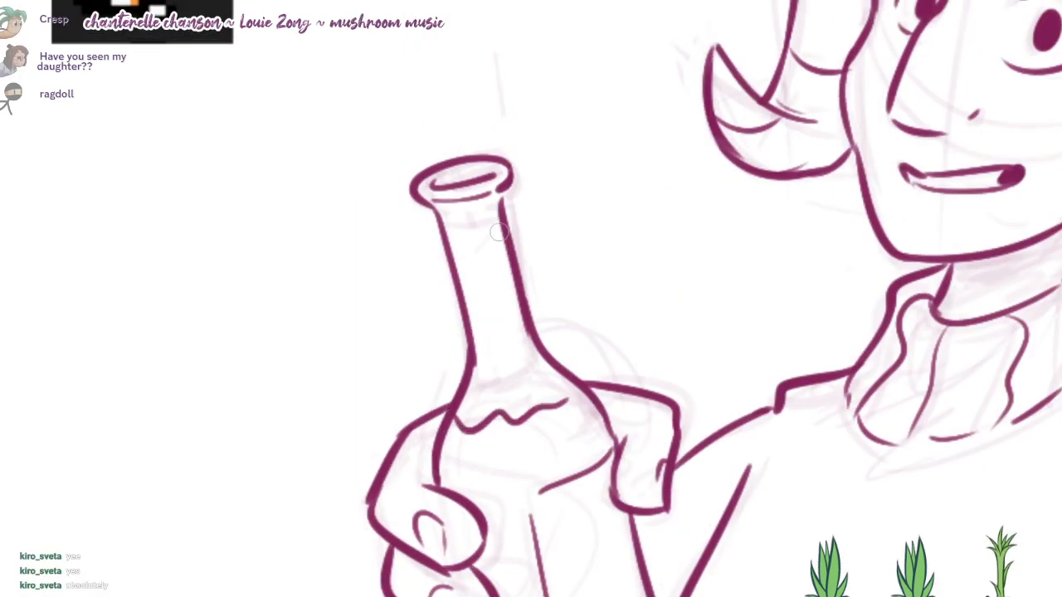
mouse_move(435, 213)
mouse_down()
mouse_move(497, 209)
mouse_move(487, 216)
mouse_move(501, 206)
mouse_up()
key(ctrl+z)
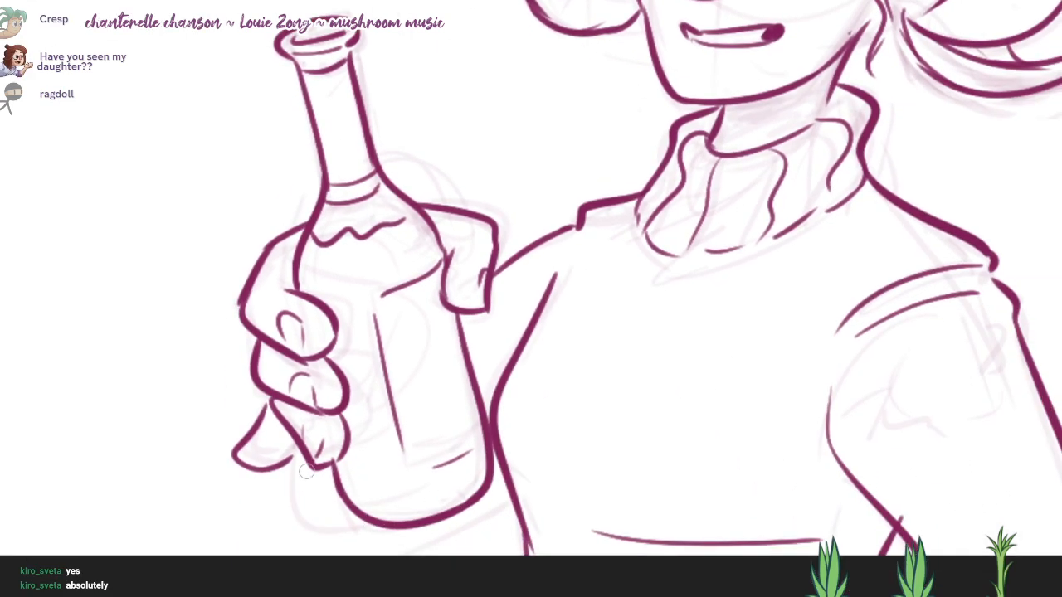
Step: Ink the forearm's curve beneath the bottle and redraw the upper arm line straighter from the shoulder to the hand
drag(306, 471, 473, 527)
key(ctrl+z)
mouse_move(312, 471)
mouse_down()
mouse_move(451, 531)
mouse_move(506, 503)
mouse_up()
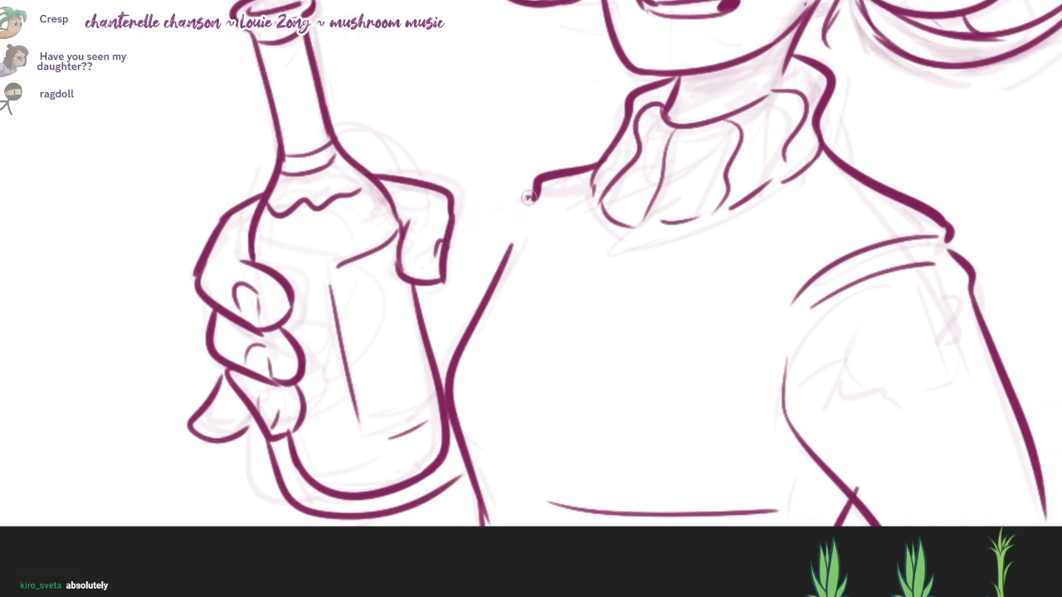
drag(531, 196, 434, 293)
drag(537, 190, 417, 311)
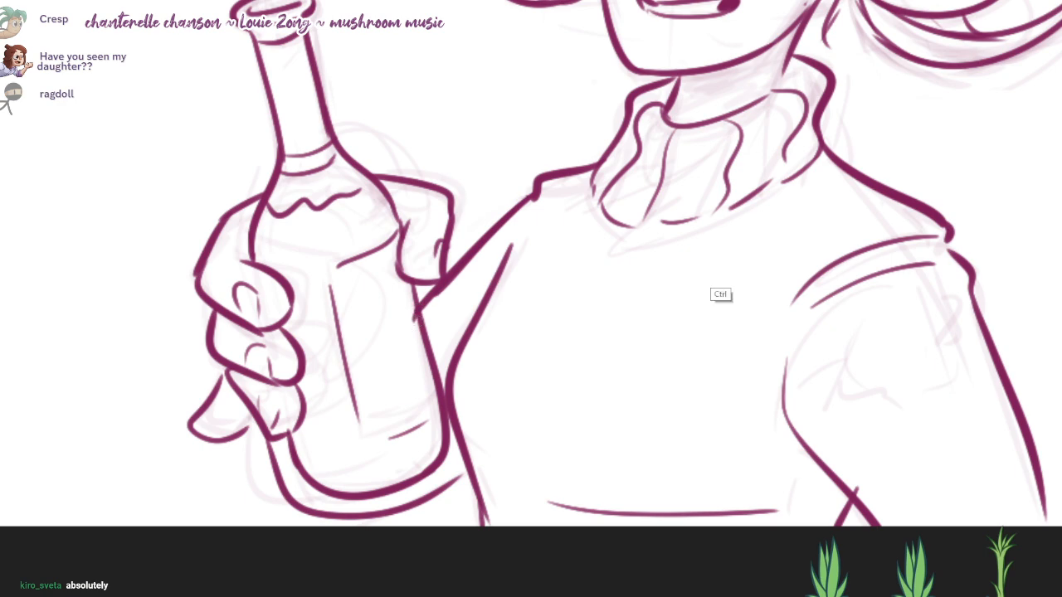
Step: Shade the quiff, the curls beside the ear and the underside of the near horn's curl in translucent light purple
drag(710, 287, 663, 287)
drag(713, 191, 716, 332)
drag(752, 260, 739, 304)
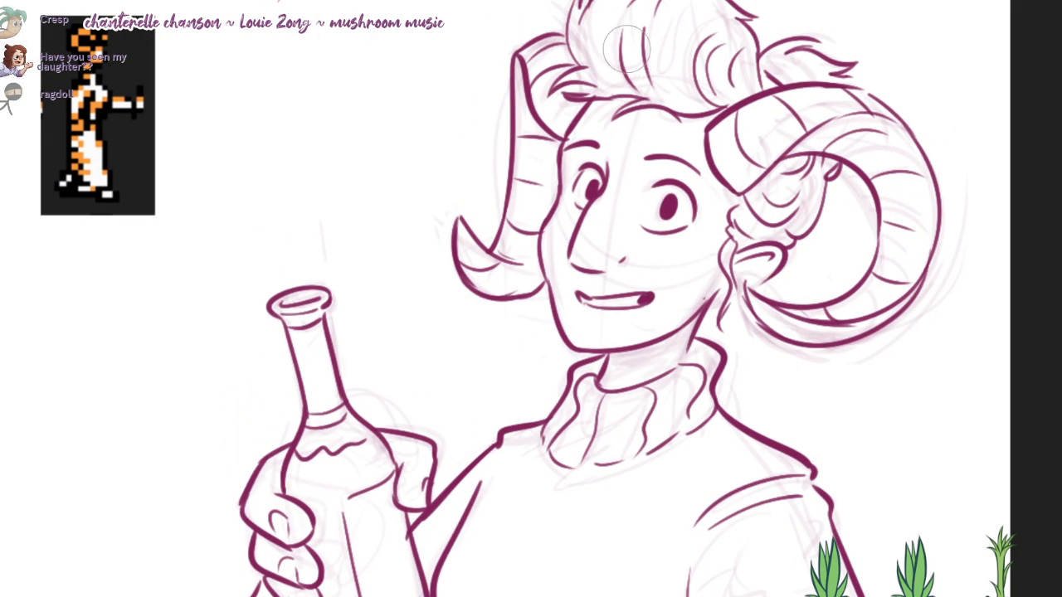
mouse_move(627, 48)
mouse_down()
mouse_move(630, 59)
mouse_move(751, 36)
mouse_move(668, 64)
mouse_move(720, 70)
mouse_up()
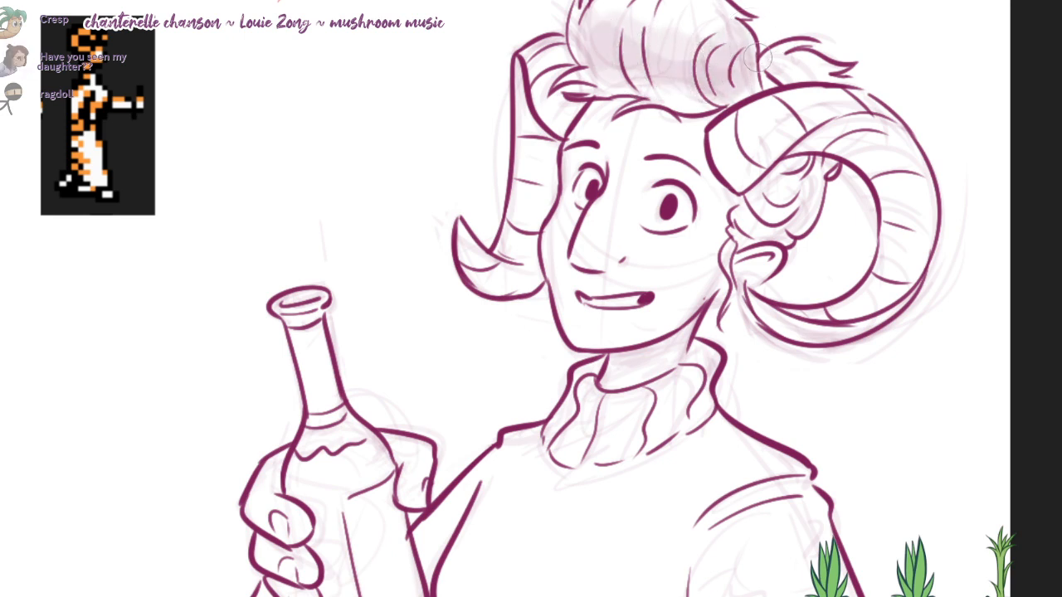
mouse_move(817, 146)
mouse_down()
mouse_move(771, 220)
mouse_move(796, 195)
mouse_move(784, 174)
mouse_move(834, 138)
mouse_move(899, 176)
mouse_move(841, 126)
mouse_move(815, 148)
mouse_up()
mouse_move(531, 100)
mouse_down()
mouse_move(513, 76)
mouse_move(544, 151)
mouse_up()
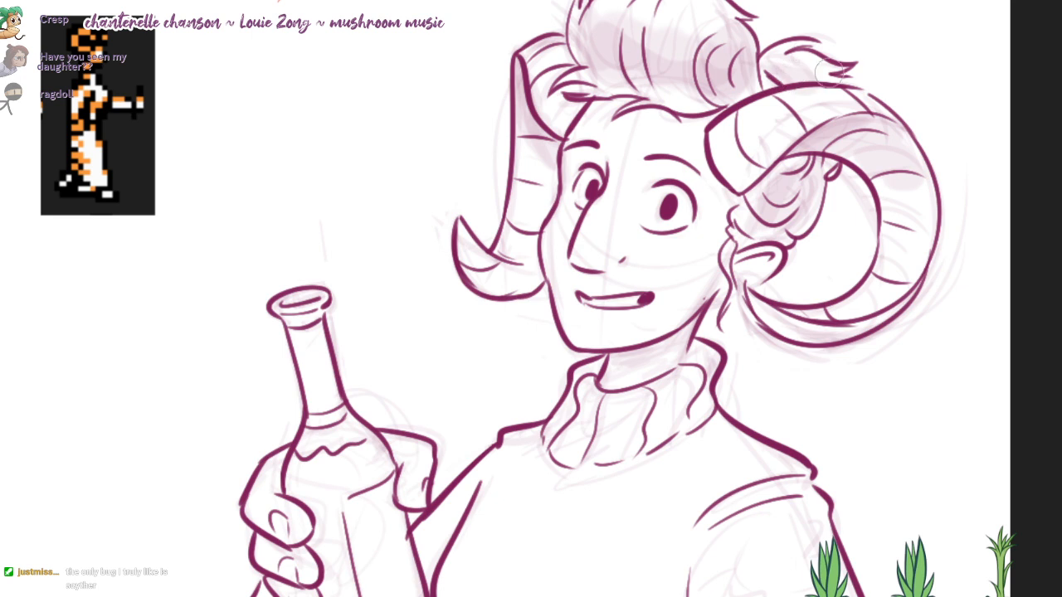
Step: Shade the hair tuft behind the near horn, that horn's base and outer curl, and the far horn's tip in light purple
drag(829, 73, 793, 72)
mouse_move(779, 170)
mouse_down()
mouse_move(803, 147)
mouse_move(796, 125)
mouse_up()
mouse_move(910, 240)
mouse_down()
mouse_move(899, 141)
mouse_move(896, 233)
mouse_move(888, 174)
mouse_up()
mouse_move(859, 319)
mouse_down()
mouse_move(788, 330)
mouse_move(889, 311)
mouse_up()
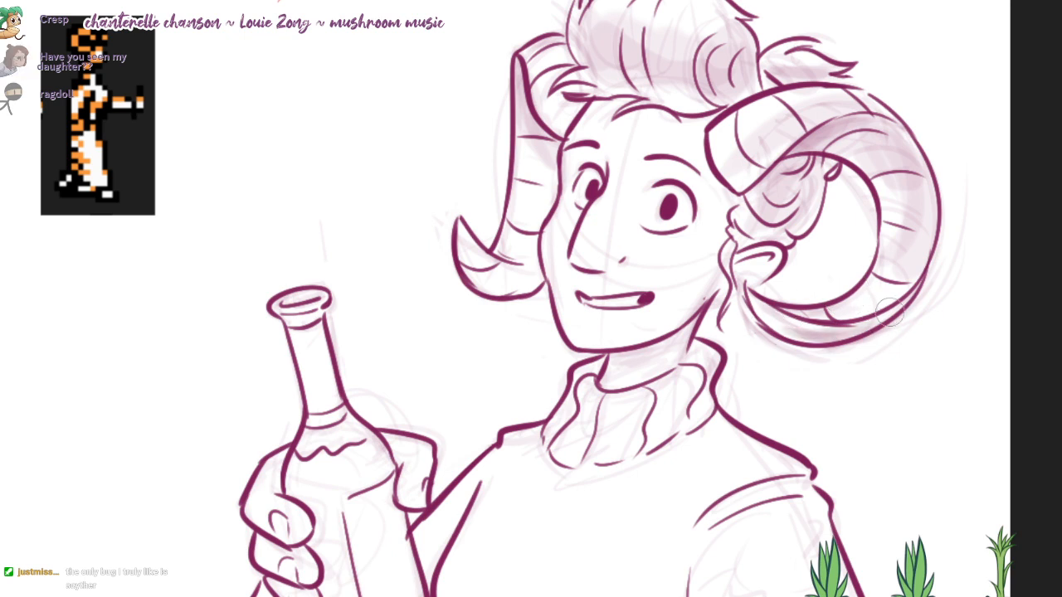
mouse_move(518, 276)
mouse_down()
mouse_move(497, 284)
mouse_move(531, 274)
mouse_move(496, 295)
mouse_up()
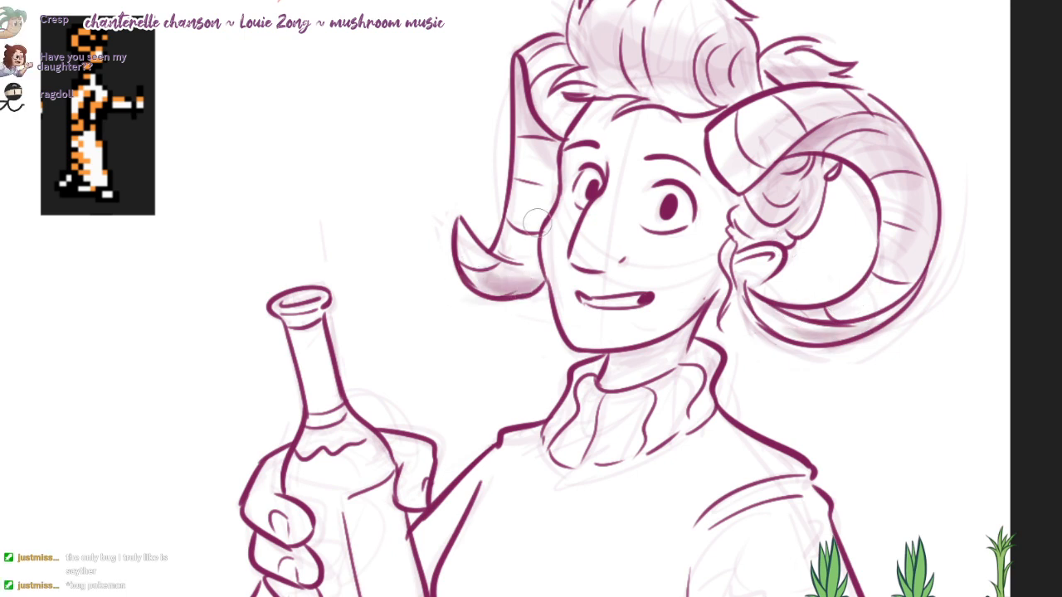
Step: Shade the side of the nose, the brow, cheek and jaw, the neck and the inside of the ear in translucent light purple
mouse_move(636, 166)
mouse_down()
mouse_move(626, 257)
mouse_move(709, 178)
mouse_move(705, 199)
mouse_up()
drag(575, 155, 580, 192)
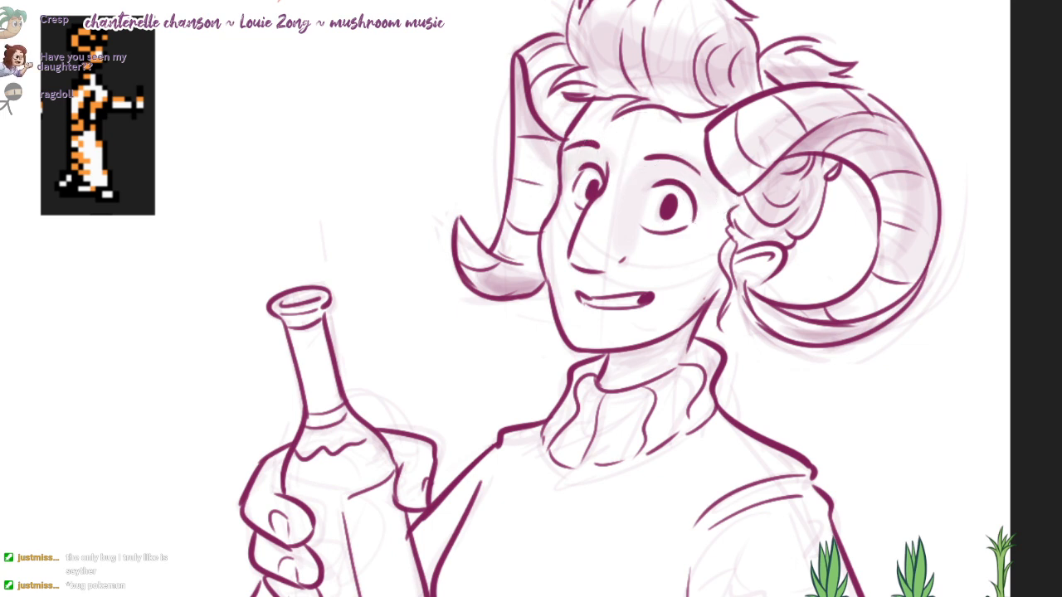
drag(641, 141, 638, 141)
mouse_move(722, 200)
mouse_down()
mouse_move(689, 289)
mouse_move(549, 359)
mouse_up()
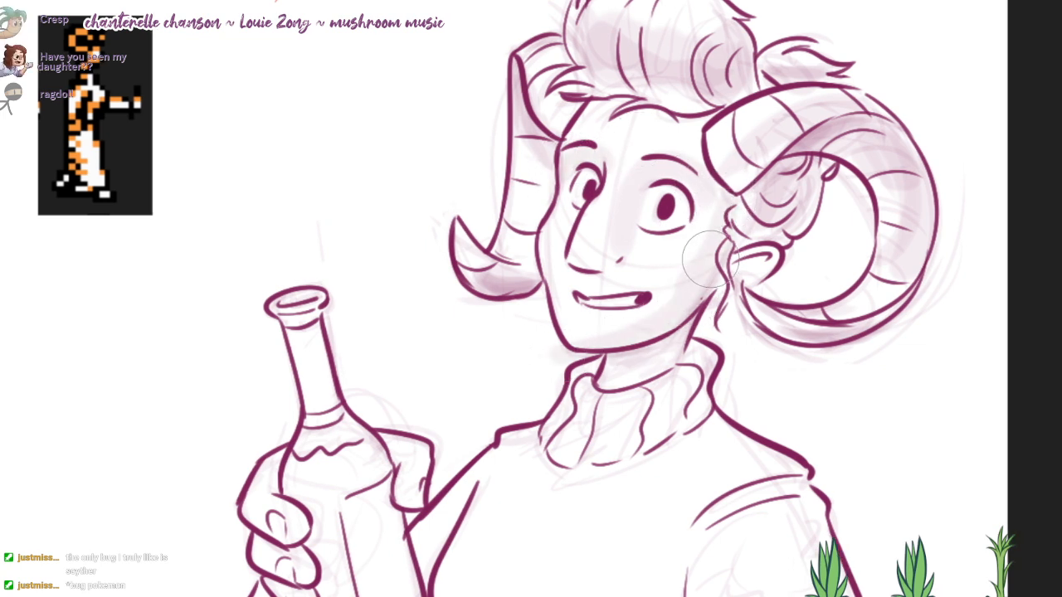
mouse_move(652, 344)
mouse_down()
mouse_move(669, 368)
mouse_move(647, 340)
mouse_up()
drag(644, 337, 637, 308)
drag(750, 222, 704, 255)
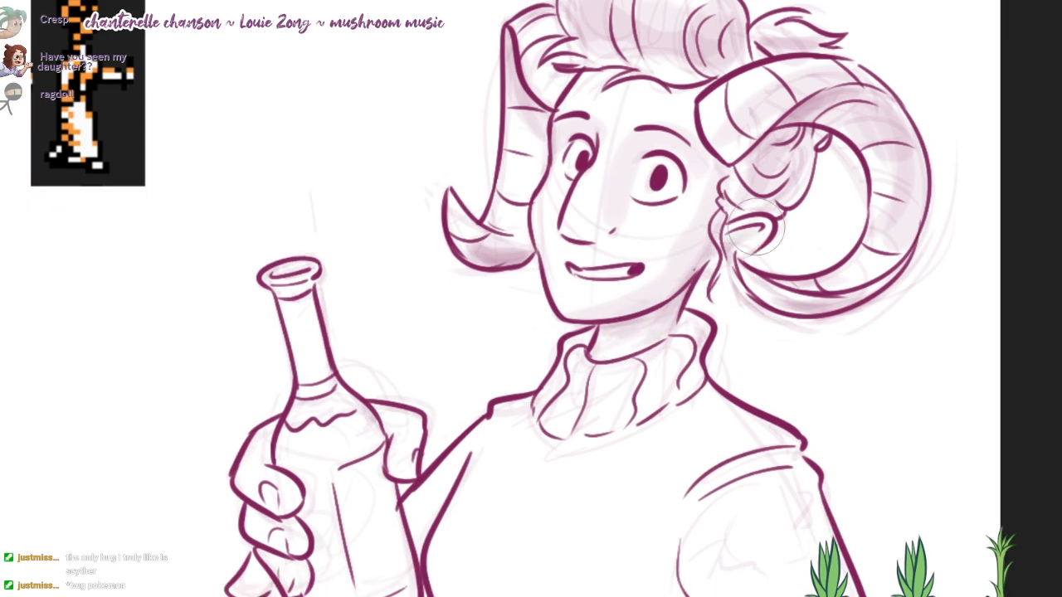
mouse_move(758, 196)
mouse_down()
mouse_move(806, 122)
mouse_move(737, 203)
mouse_move(740, 184)
mouse_up()
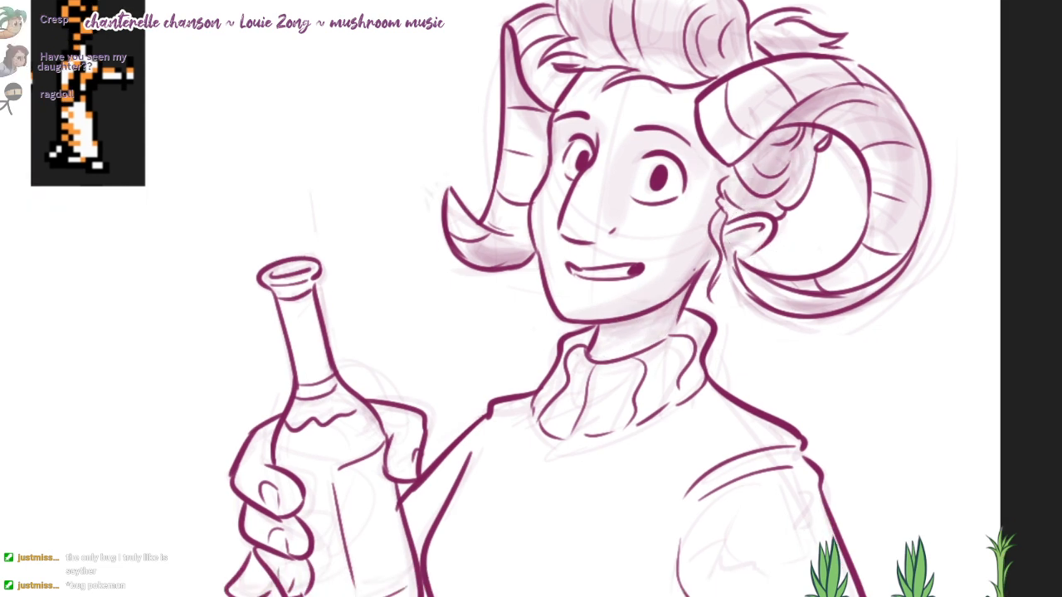
Step: Block in light purple shading across the collar and shoulder, along the near sleeve and over the lower torso
mouse_move(722, 39)
mouse_down()
mouse_move(734, 124)
mouse_move(710, 120)
mouse_move(698, 155)
mouse_move(655, 122)
mouse_move(695, 123)
mouse_move(705, 146)
mouse_move(695, 92)
mouse_up()
mouse_move(614, 431)
mouse_down()
mouse_move(629, 340)
mouse_move(619, 331)
mouse_move(685, 315)
mouse_move(691, 282)
mouse_move(706, 322)
mouse_move(770, 325)
mouse_up()
drag(878, 365, 872, 297)
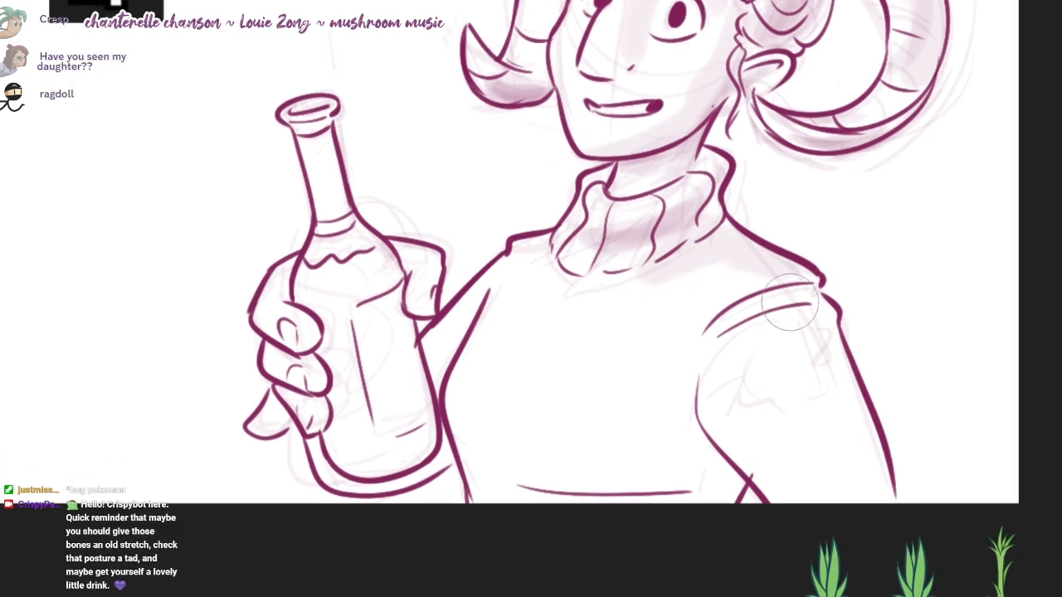
mouse_move(791, 301)
mouse_down()
mouse_move(811, 343)
mouse_move(788, 312)
mouse_move(826, 319)
mouse_move(675, 384)
mouse_move(722, 498)
mouse_move(686, 486)
mouse_move(547, 486)
mouse_move(559, 503)
mouse_move(690, 467)
mouse_up()
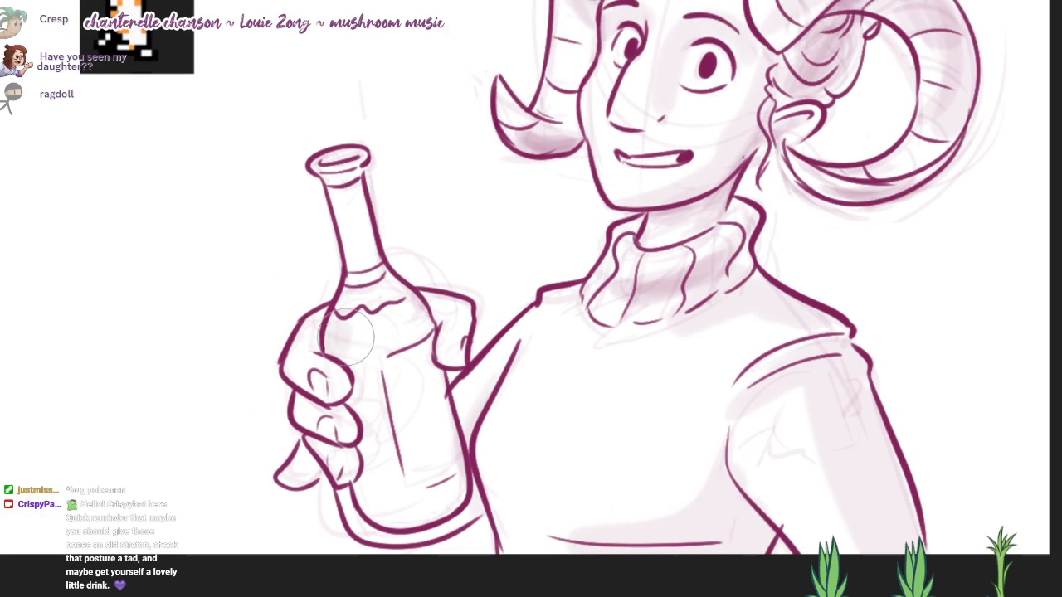
Step: Shade the bottle around its blank label in light purple, deepening the neck, the finger side and the base, and tone the gripping fingers
mouse_move(393, 316)
mouse_down()
mouse_move(352, 361)
mouse_move(384, 477)
mouse_move(369, 506)
mouse_move(448, 506)
mouse_move(411, 485)
mouse_move(369, 439)
mouse_up()
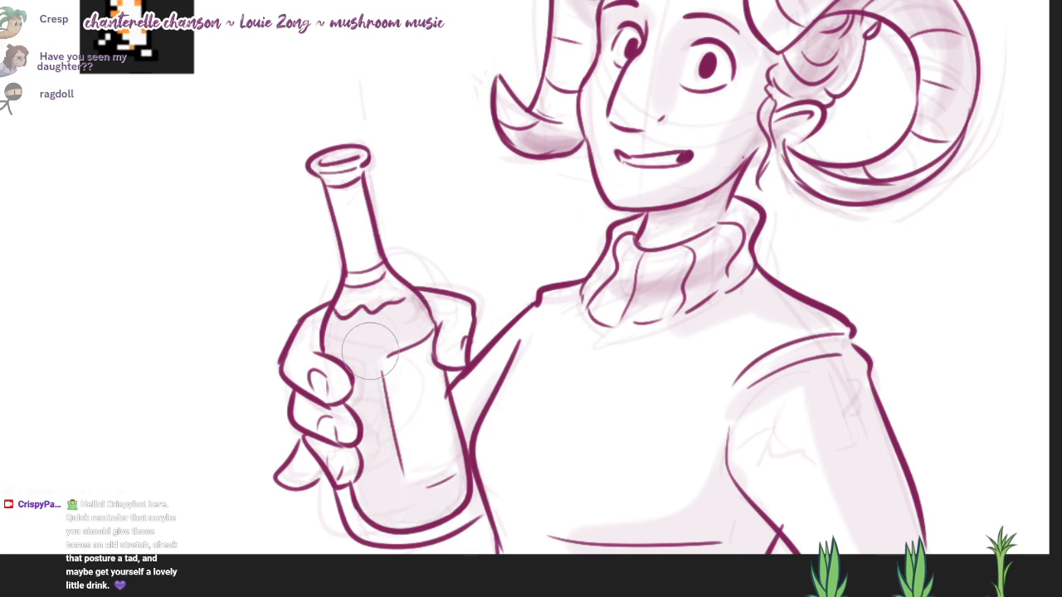
mouse_move(356, 267)
mouse_down()
mouse_move(348, 156)
mouse_move(429, 148)
mouse_up()
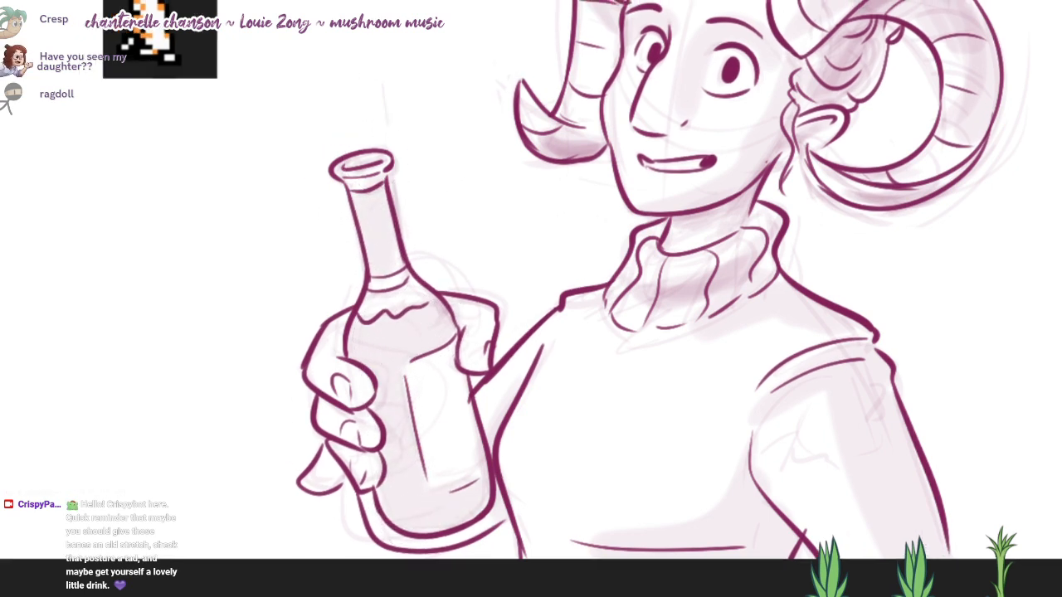
mouse_move(375, 348)
mouse_down()
mouse_move(407, 498)
mouse_move(378, 362)
mouse_move(406, 489)
mouse_move(419, 506)
mouse_move(481, 506)
mouse_move(390, 365)
mouse_move(399, 420)
mouse_move(415, 333)
mouse_move(401, 337)
mouse_up()
drag(424, 241, 444, 218)
mouse_move(391, 199)
mouse_down()
mouse_move(399, 248)
mouse_move(401, 223)
mouse_up()
drag(495, 227, 492, 278)
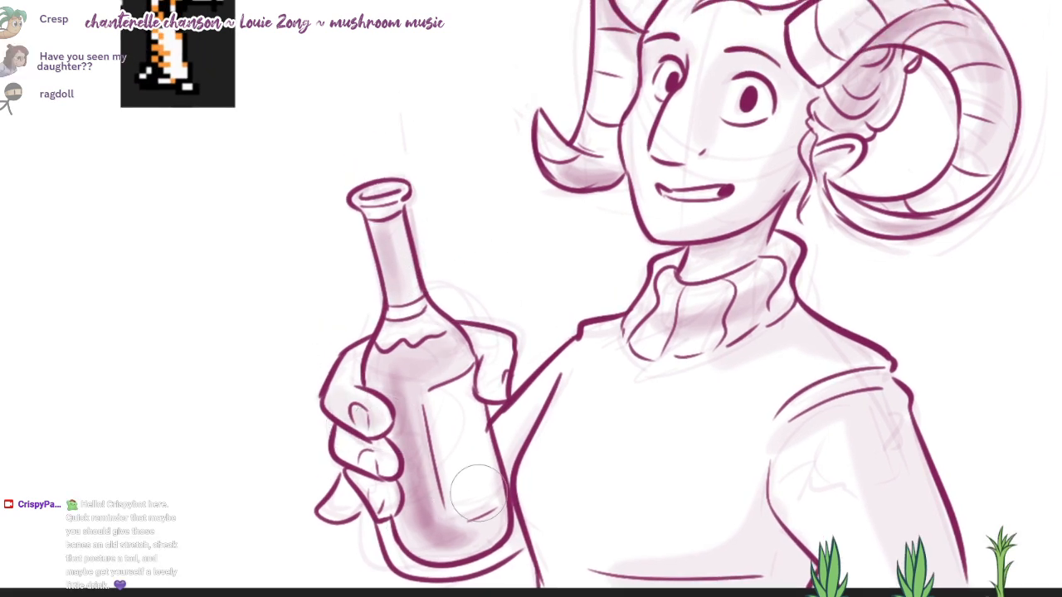
drag(457, 443, 452, 404)
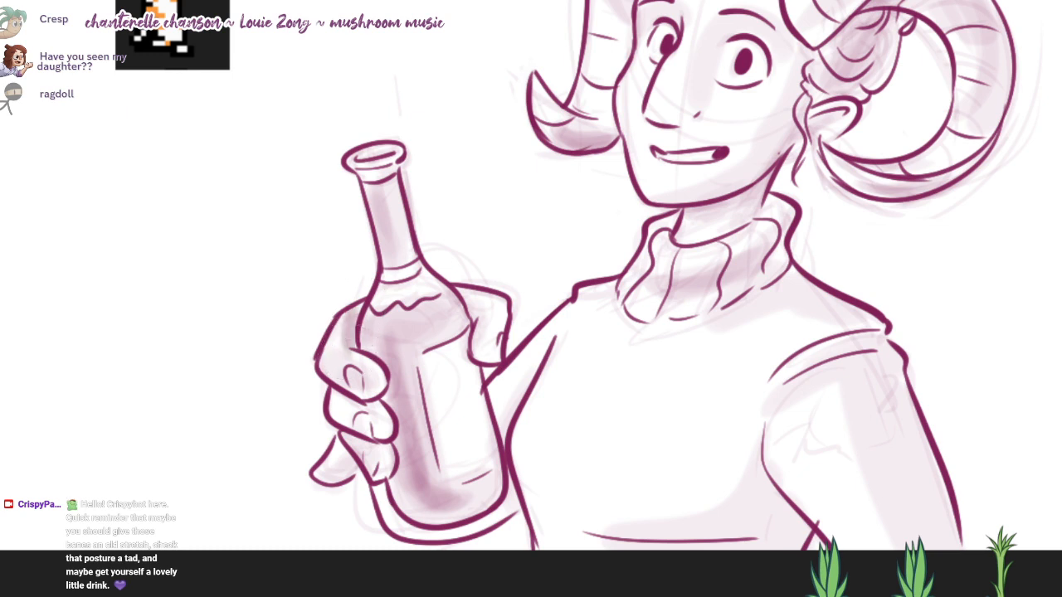
Step: Touch up the shading around the gripping hand and bottle base and deepen the shadow across the lower torso
drag(477, 366, 438, 334)
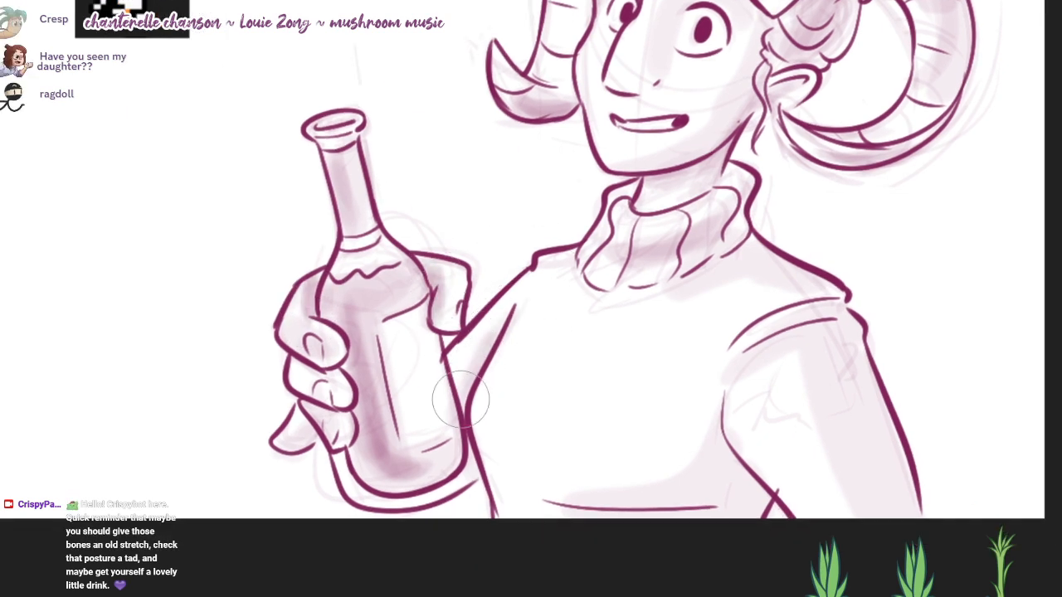
mouse_move(429, 469)
mouse_down()
mouse_move(397, 476)
mouse_move(411, 480)
mouse_up()
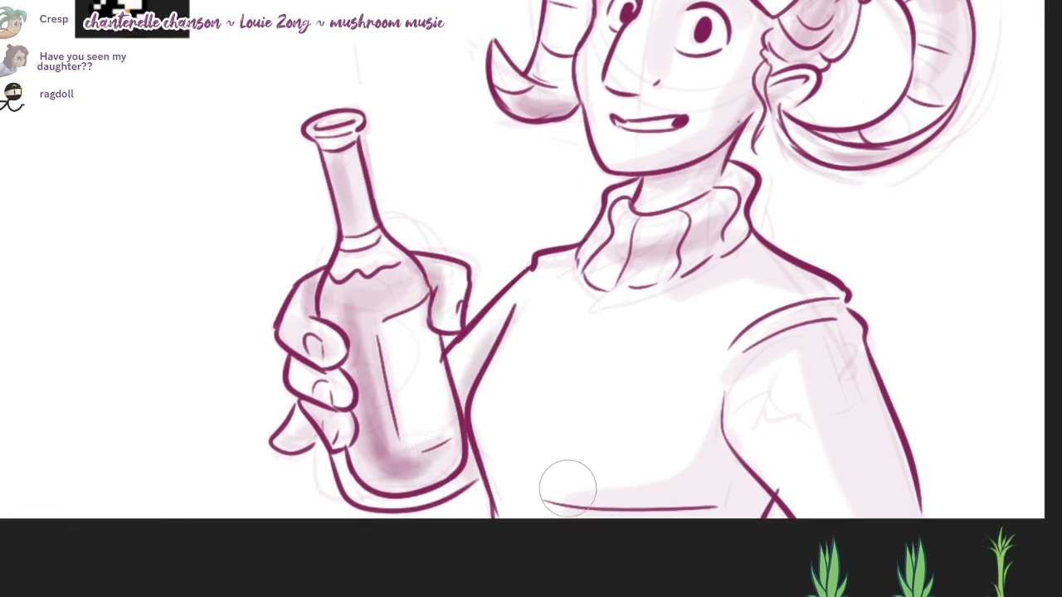
mouse_move(567, 488)
mouse_down()
mouse_move(520, 449)
mouse_move(511, 478)
mouse_move(718, 503)
mouse_up()
drag(659, 481, 601, 596)
Step: Deepen the shadows on the quiff, beneath the collar across the shoulder, and down the near sleeve's outer edge
scroll(600, 581, down, 1)
mouse_move(607, 314)
mouse_down()
mouse_move(622, 365)
mouse_move(655, 348)
mouse_move(630, 398)
mouse_move(722, 412)
mouse_up()
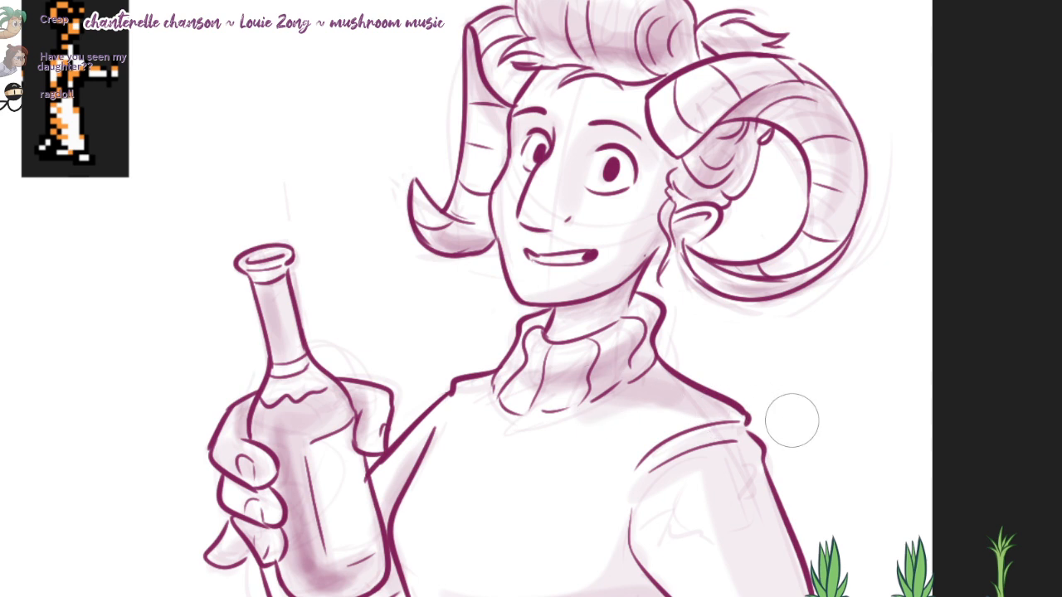
mouse_move(792, 421)
mouse_down()
mouse_move(742, 460)
mouse_move(767, 572)
mouse_move(742, 464)
mouse_up()
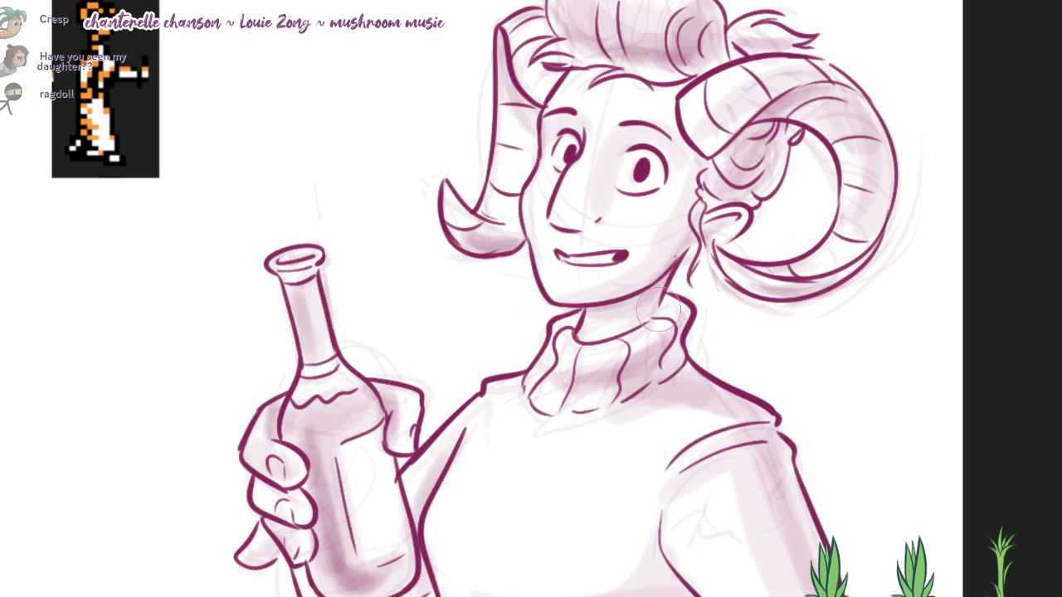
key(ctrl+z)
drag(563, 481, 601, 406)
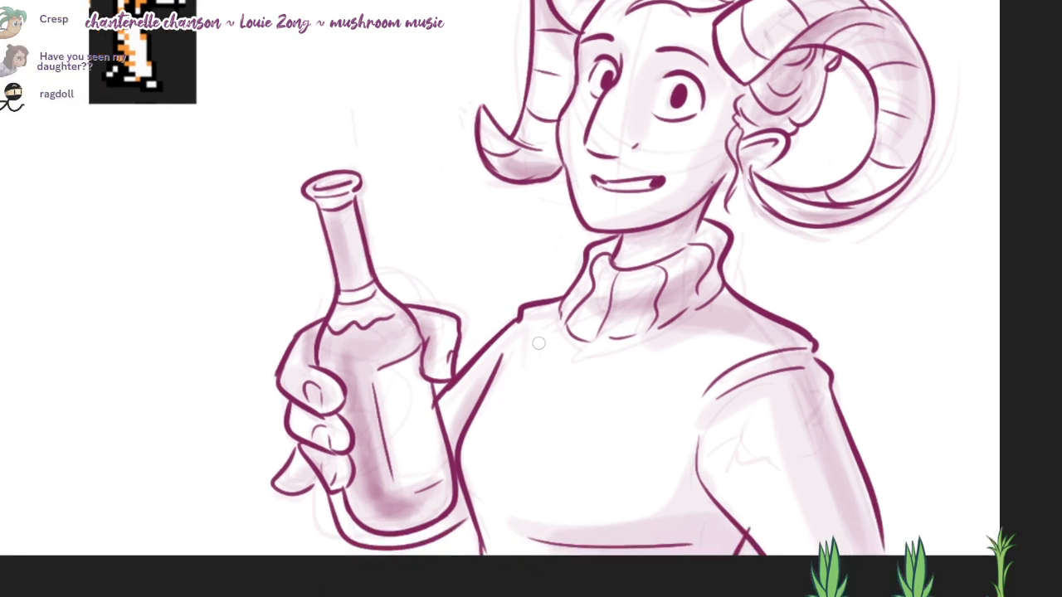
Step: Draw faint curved ribbing lines from the collar down the far side of the sweater's chest, undoing and redrawing until they follow its form
drag(539, 342, 491, 516)
key(ctrl+z)
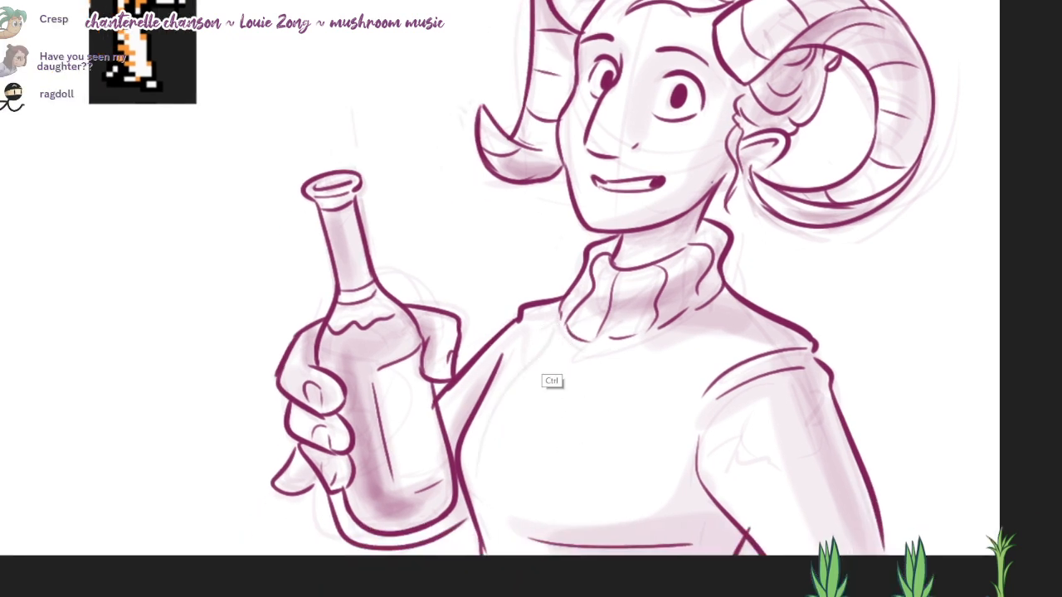
key(ctrl+z)
drag(553, 327, 478, 508)
key(ctrl+z)
key(ctrl+z)
drag(553, 335, 486, 501)
drag(578, 355, 532, 475)
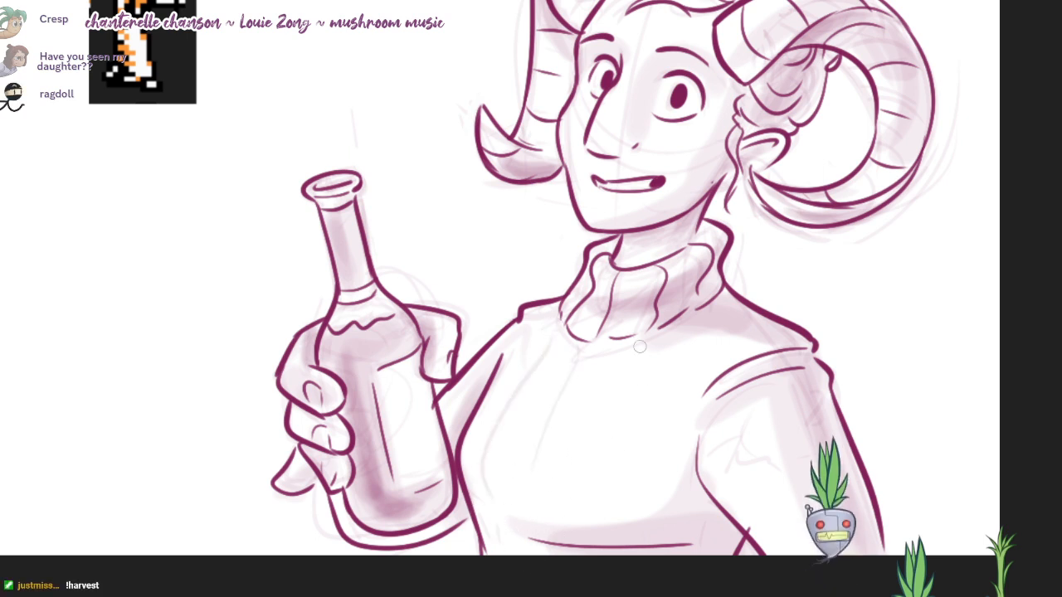
key(ctrl+z)
Step: Add faint ribbing lines down the centre and near side of the sweater's chest, following its curve
mouse_move(729, 344)
mouse_down()
mouse_move(709, 331)
mouse_move(662, 480)
mouse_up()
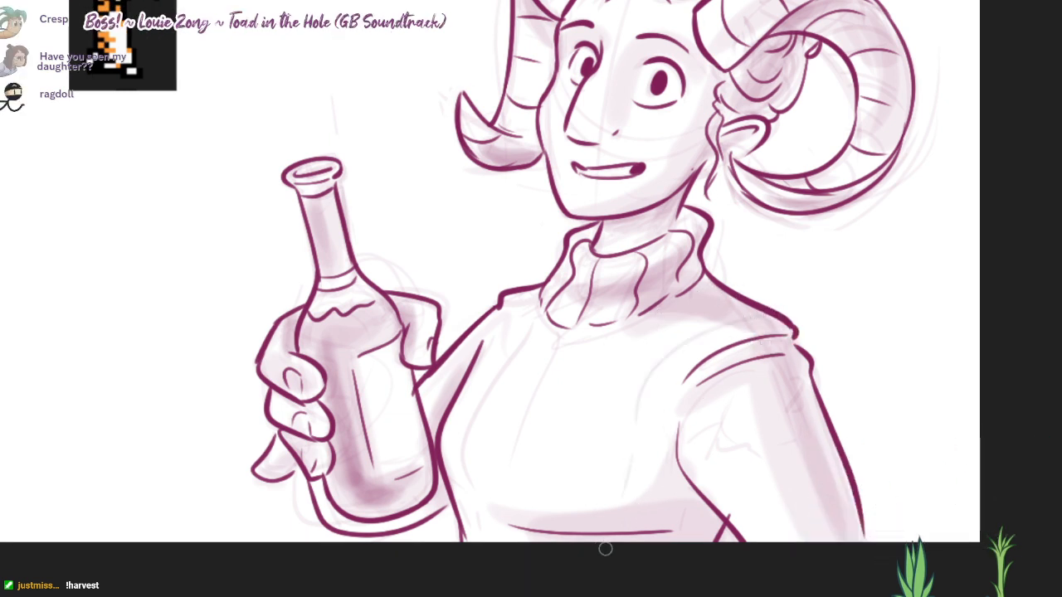
drag(541, 389, 553, 348)
drag(637, 321, 560, 461)
key(ctrl+z)
key(ctrl+z)
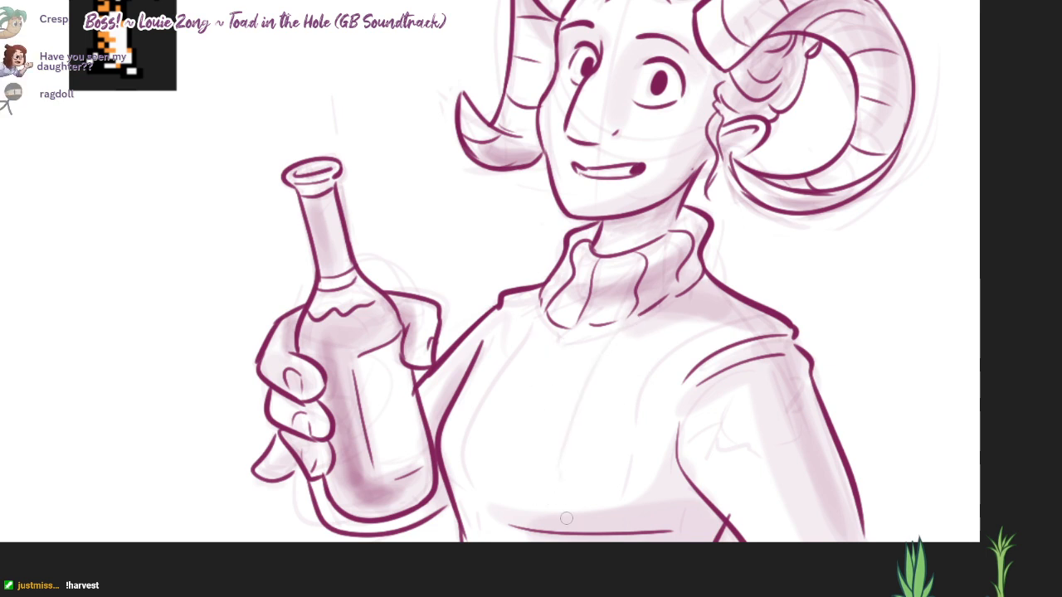
drag(559, 337, 505, 461)
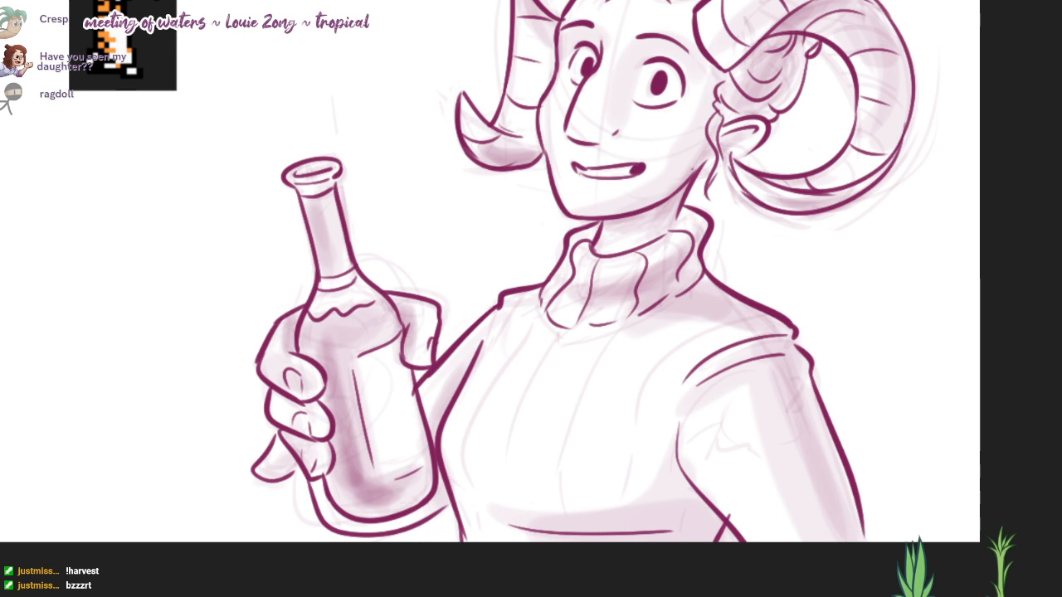
Step: Add faint lengthwise ribbing lines down the sweater's near sleeve
drag(688, 408, 824, 555)
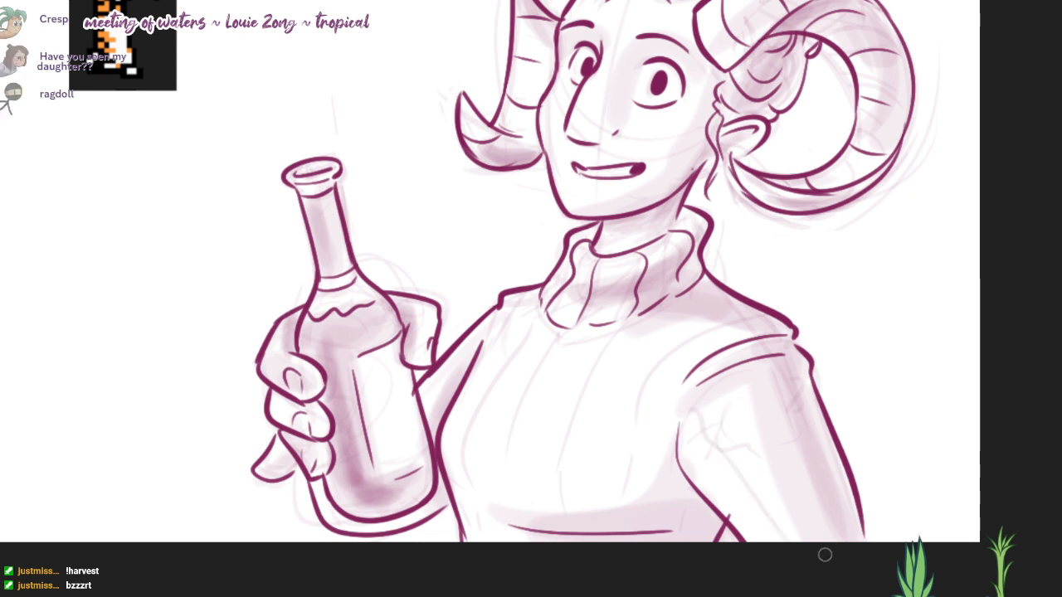
drag(764, 426, 822, 534)
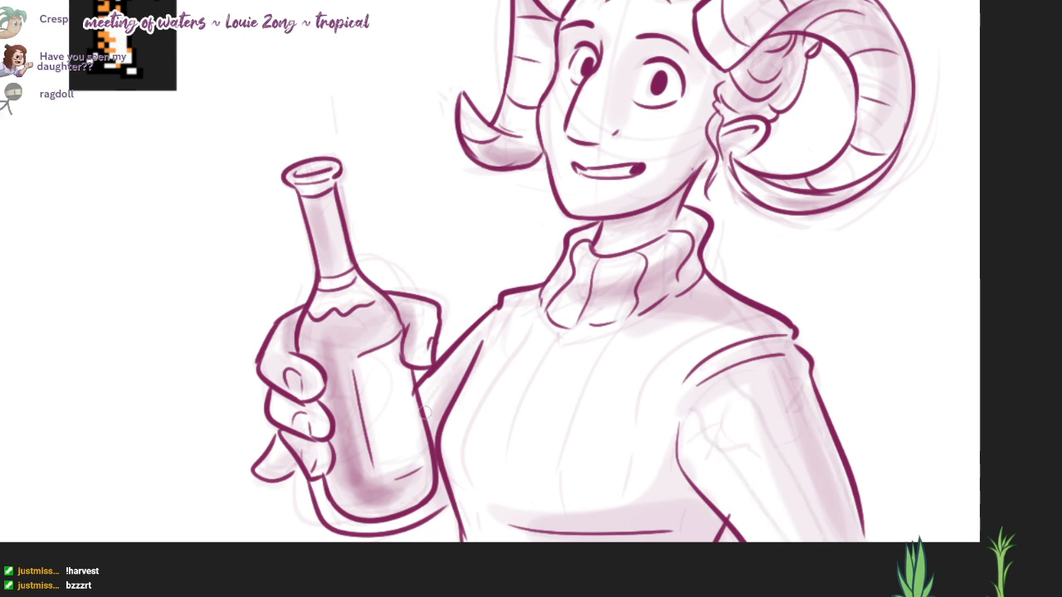
drag(804, 326, 753, 341)
Step: Darken the inside of the open mouth and add small highlights to both pupils
drag(754, 341, 730, 429)
scroll(606, 270, up, 2)
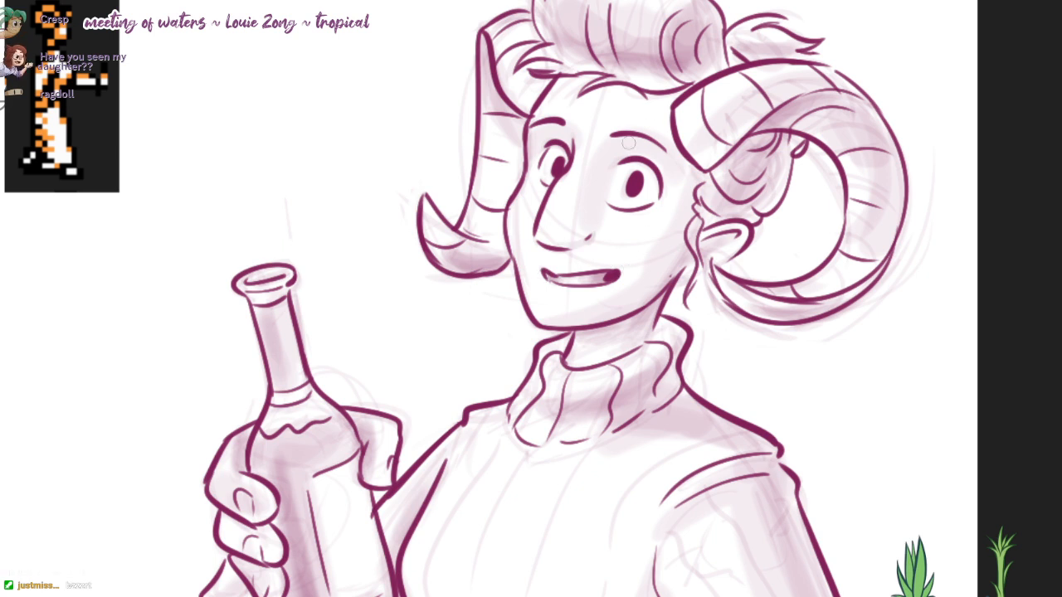
mouse_move(616, 156)
mouse_down()
mouse_move(623, 184)
mouse_move(609, 192)
mouse_up()
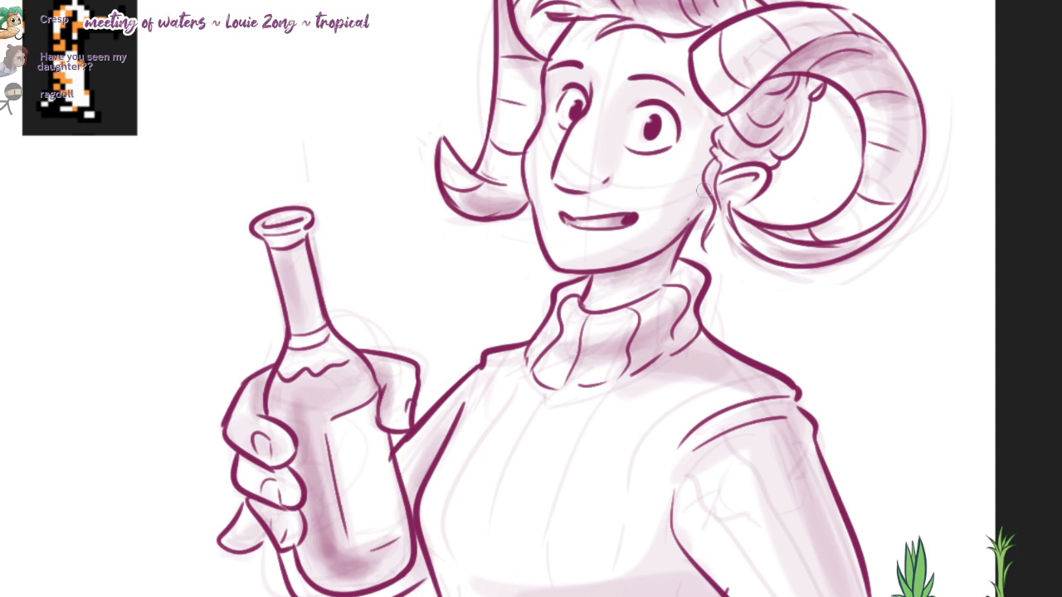
Step: Lay broad soft purple shading over the forehead, the temple beside the near eye and the side of the face
mouse_move(650, 61)
mouse_down()
mouse_move(599, 54)
mouse_move(594, 76)
mouse_up()
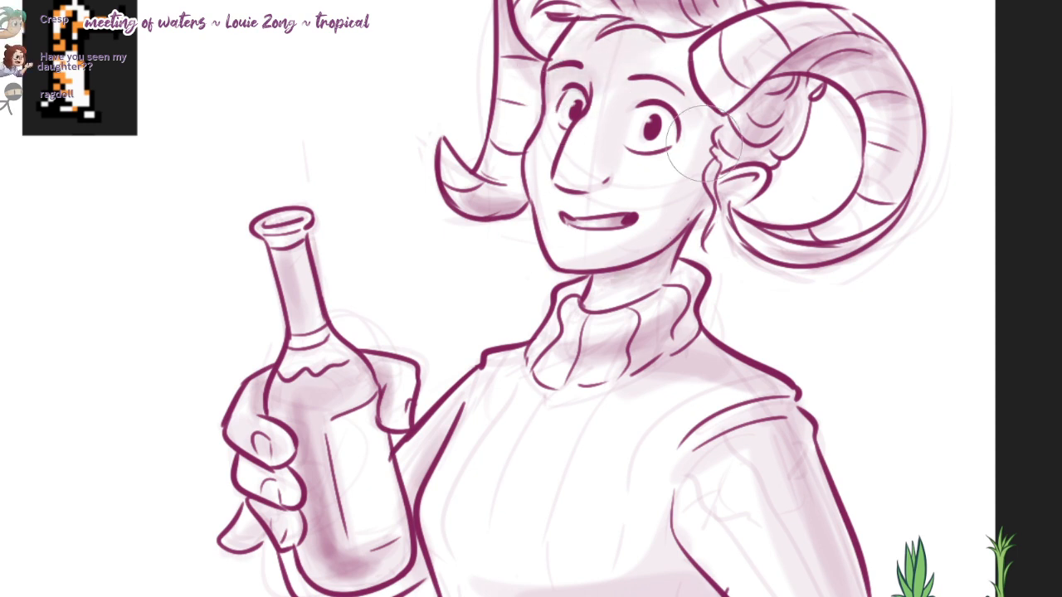
drag(651, 58, 590, 58)
drag(563, 98, 554, 189)
mouse_move(670, 264)
mouse_down()
mouse_move(612, 348)
mouse_move(667, 288)
mouse_move(666, 253)
mouse_move(677, 264)
mouse_up()
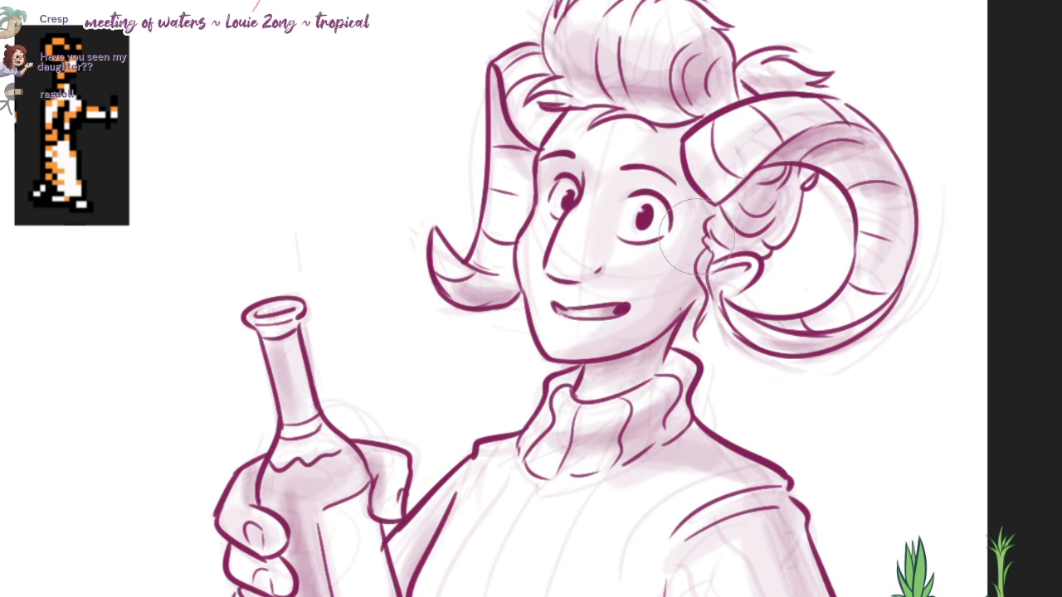
mouse_move(589, 243)
mouse_down()
mouse_move(628, 157)
mouse_move(565, 150)
mouse_move(616, 123)
mouse_move(538, 207)
mouse_move(569, 219)
mouse_move(533, 273)
mouse_move(557, 324)
mouse_move(634, 327)
mouse_move(593, 332)
mouse_move(664, 295)
mouse_move(617, 311)
mouse_move(676, 273)
mouse_move(688, 295)
mouse_move(649, 365)
mouse_up()
scroll(720, 249, down, 4)
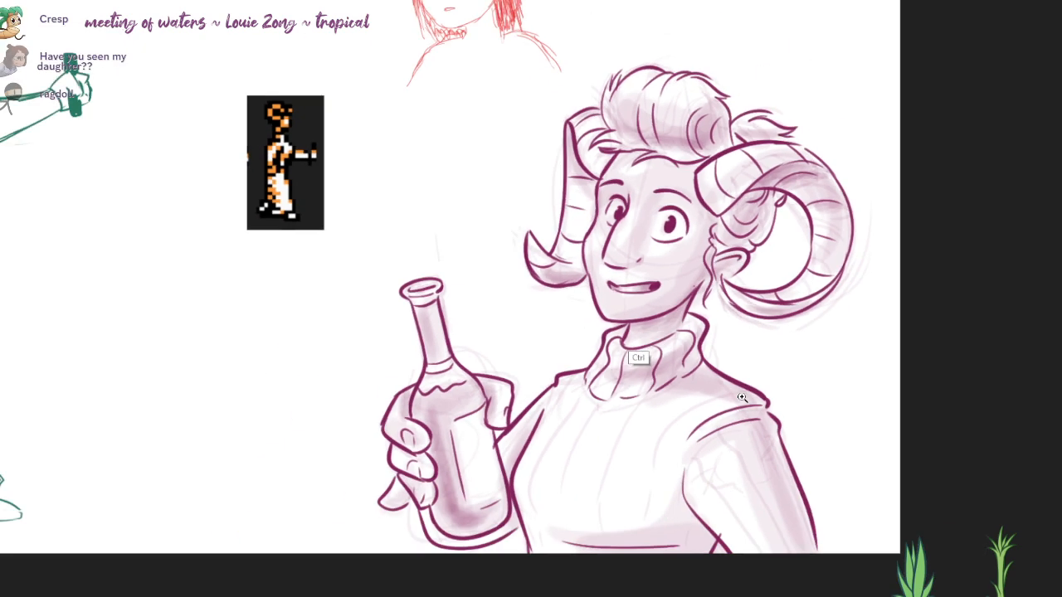
key(ctrl+z)
drag(742, 398, 723, 422)
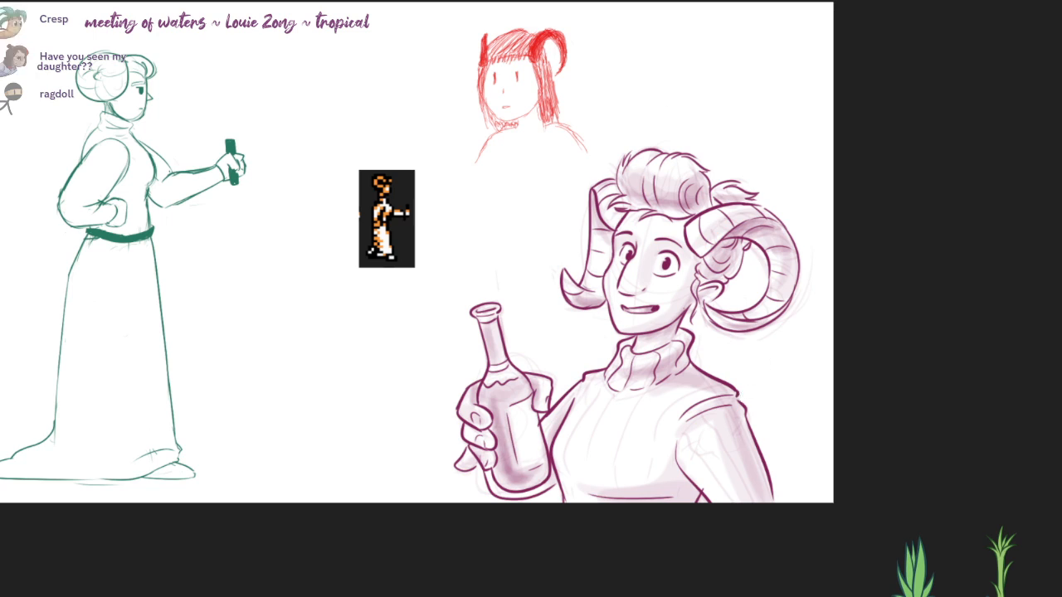
Step: Deepen the soft shading over the quiff, hair tuft, face and sweater ribs with a larger brush
ctrl+click(872, 359)
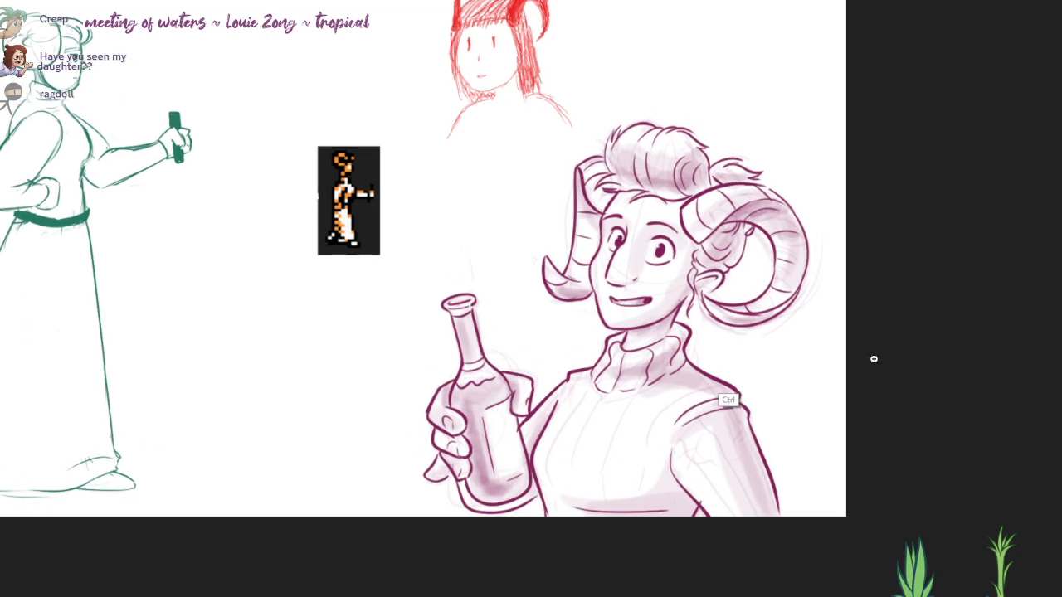
ctrl+click(873, 359)
ctrl+click(873, 359)
mouse_move(874, 359)
mouse_down()
mouse_move(1053, 462)
mouse_move(956, 362)
mouse_up()
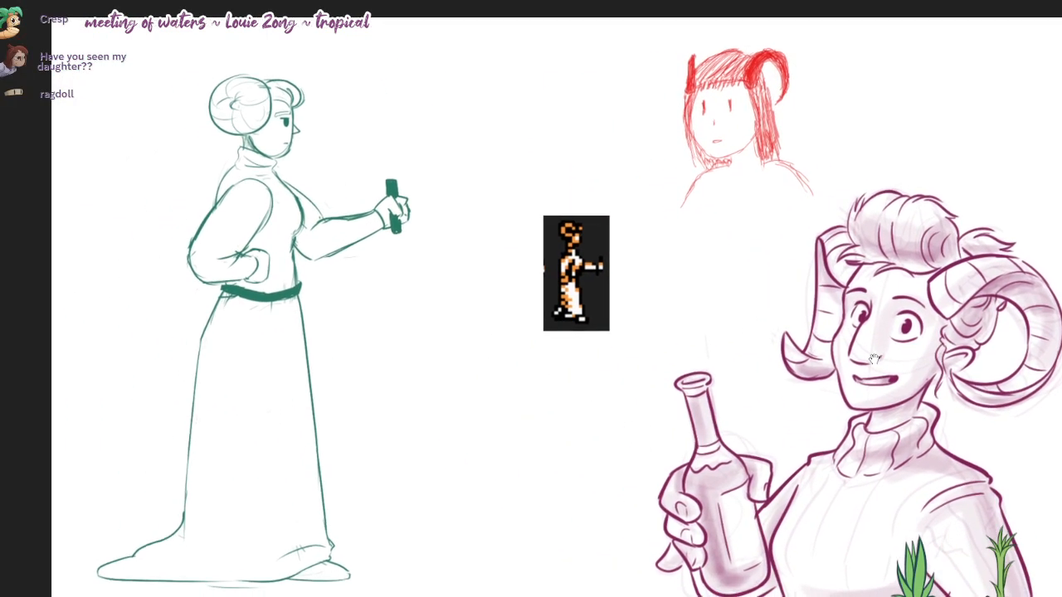
drag(875, 358, 830, 338)
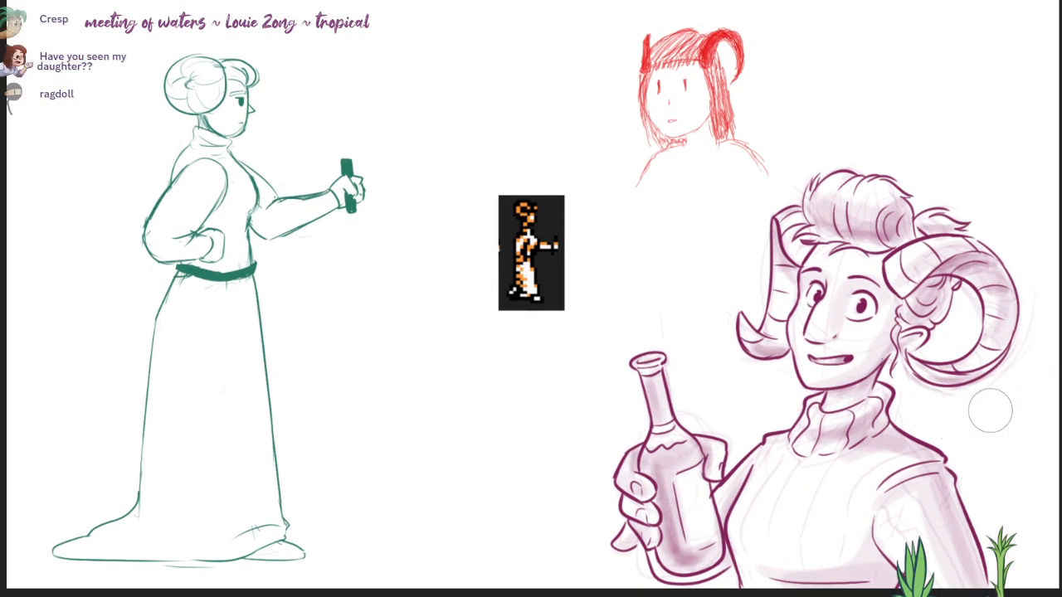
mouse_move(838, 207)
mouse_down()
mouse_move(861, 185)
mouse_move(865, 223)
mouse_move(942, 303)
mouse_up()
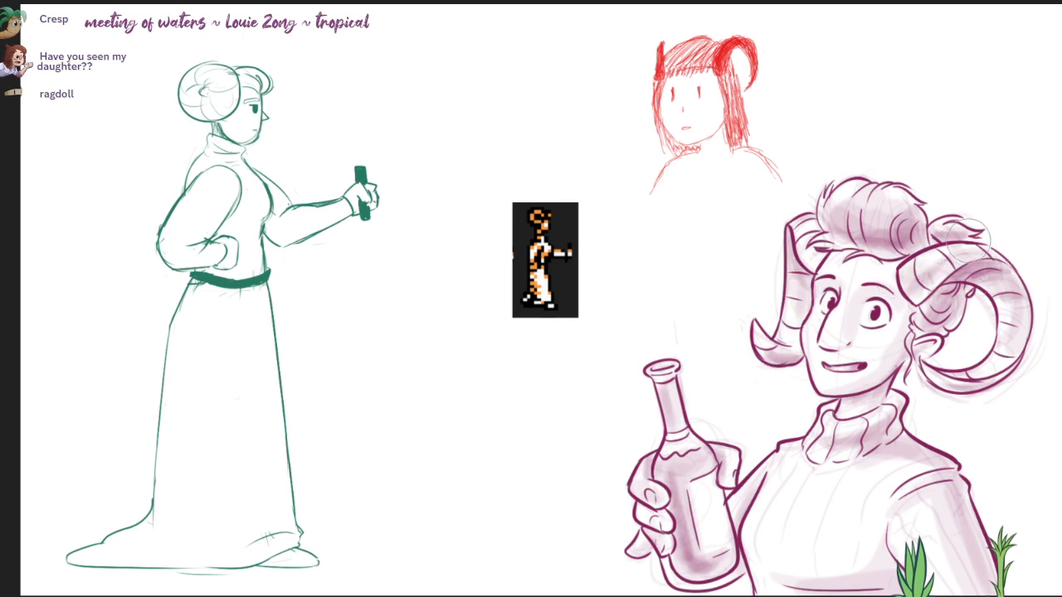
drag(969, 239, 1002, 251)
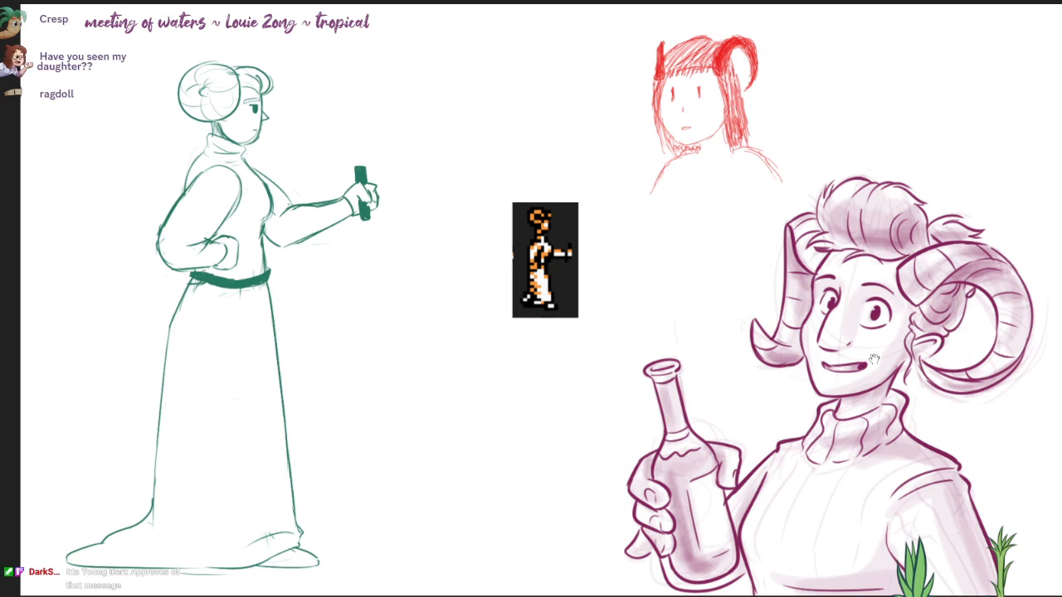
mouse_move(873, 359)
mouse_down()
mouse_move(870, 369)
mouse_move(874, 357)
mouse_move(862, 355)
mouse_up()
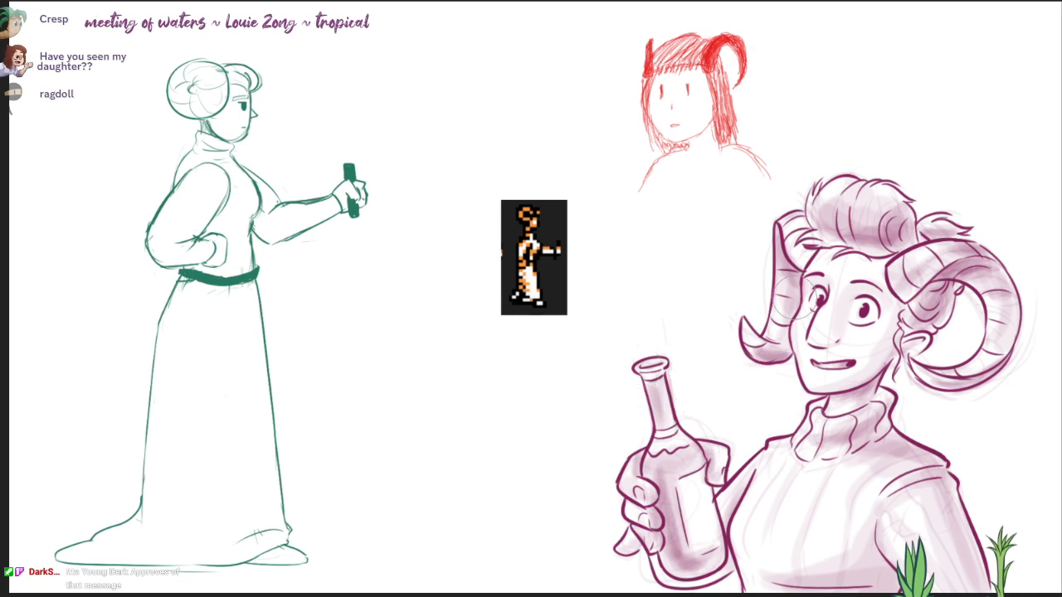
drag(794, 299, 781, 292)
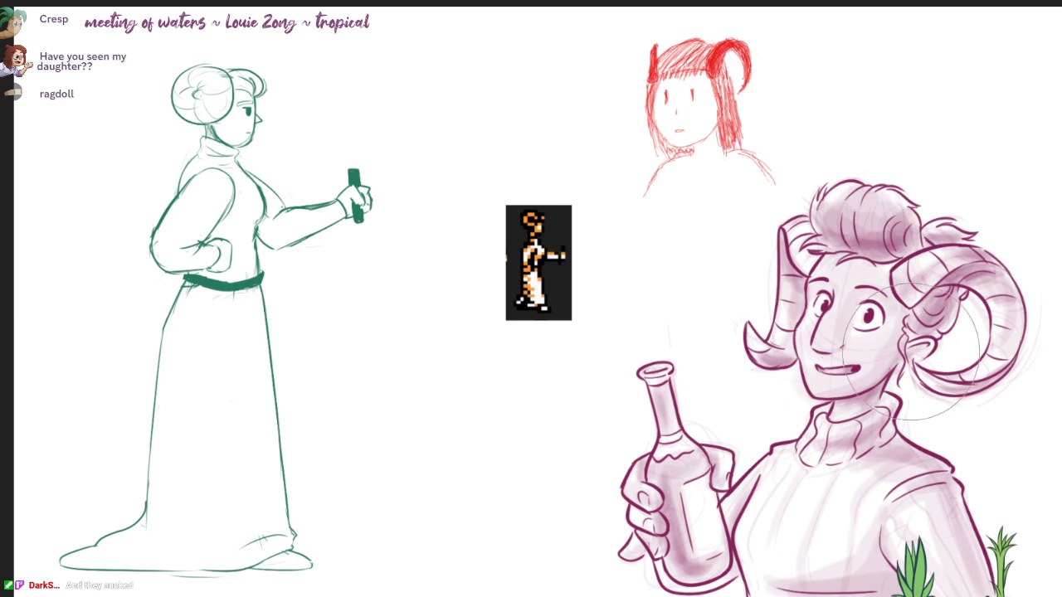
Step: Undo the last shading stroke and lay broad soft purple shading over the sweater's near shoulder, sleeve, chest and far side
drag(916, 352, 907, 321)
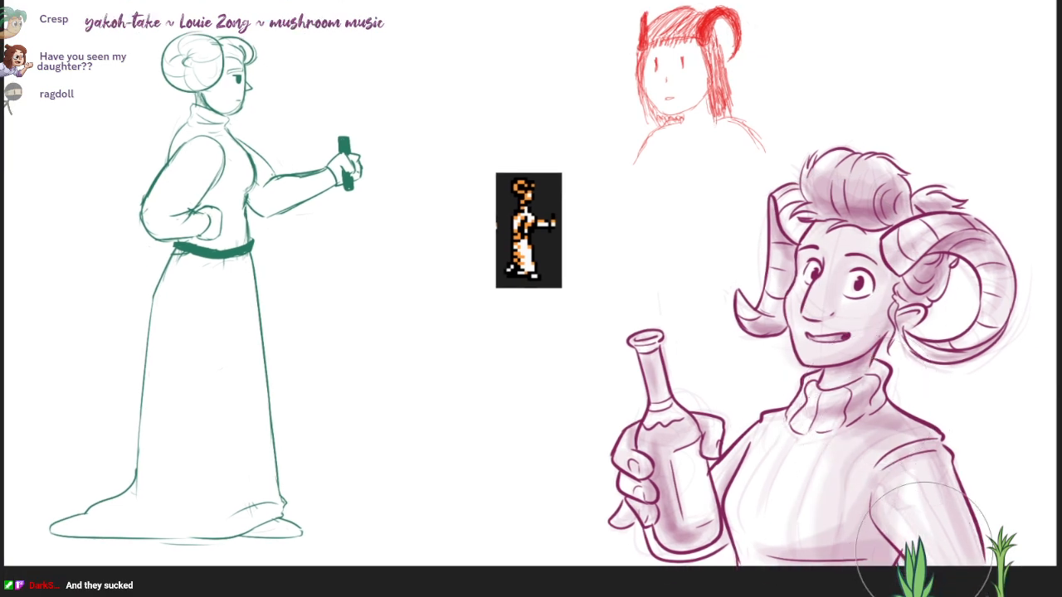
key(ctrl+z)
drag(920, 428, 809, 555)
mouse_move(944, 488)
mouse_down()
mouse_move(951, 525)
mouse_move(960, 477)
mouse_up()
drag(779, 451, 728, 525)
mouse_move(886, 319)
mouse_down()
mouse_move(876, 319)
mouse_move(873, 359)
mouse_up()
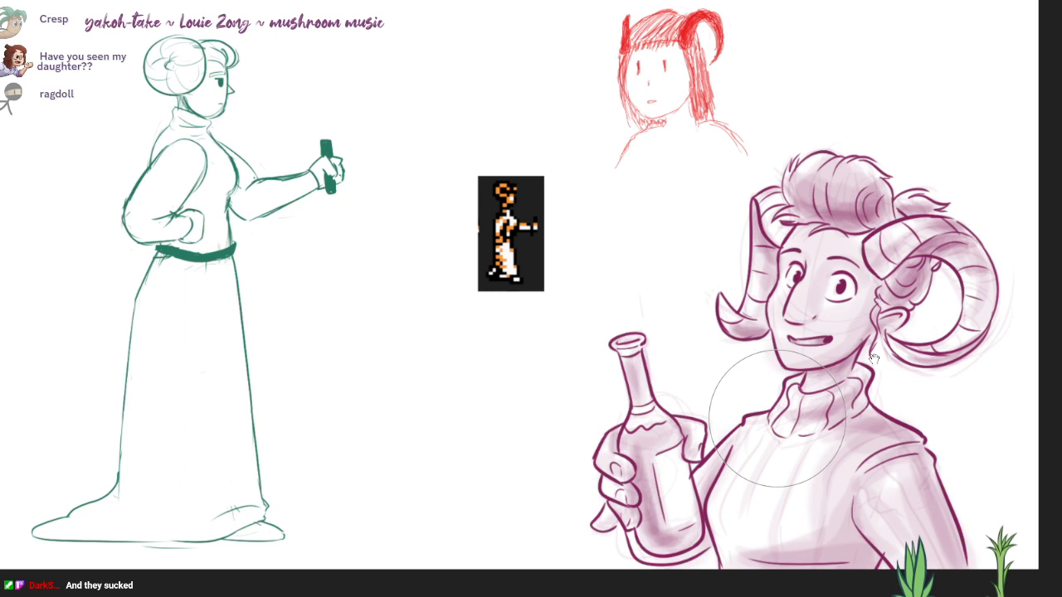
drag(829, 334, 874, 360)
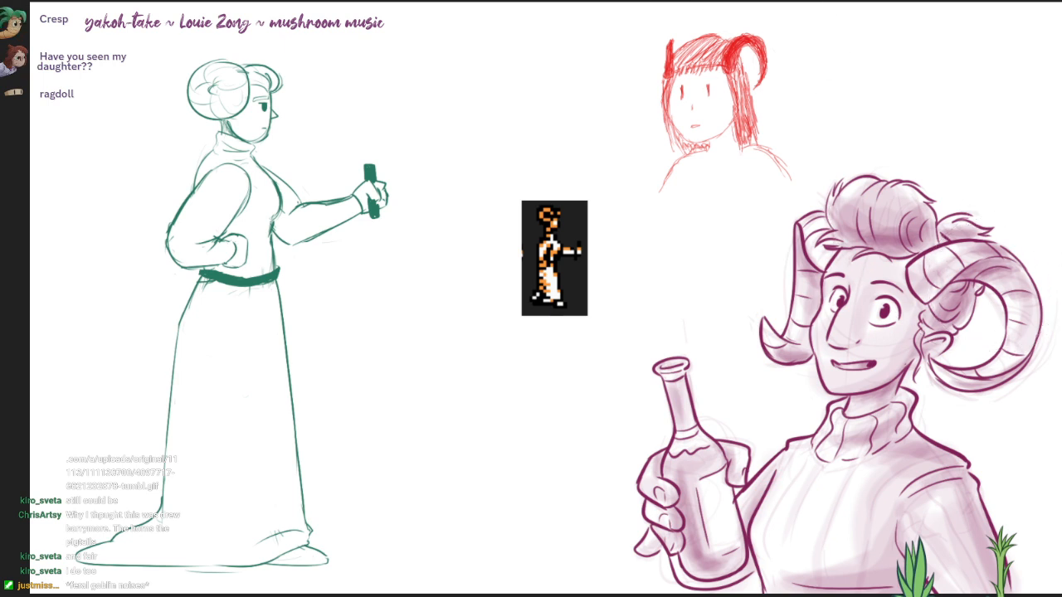
drag(843, 386, 825, 385)
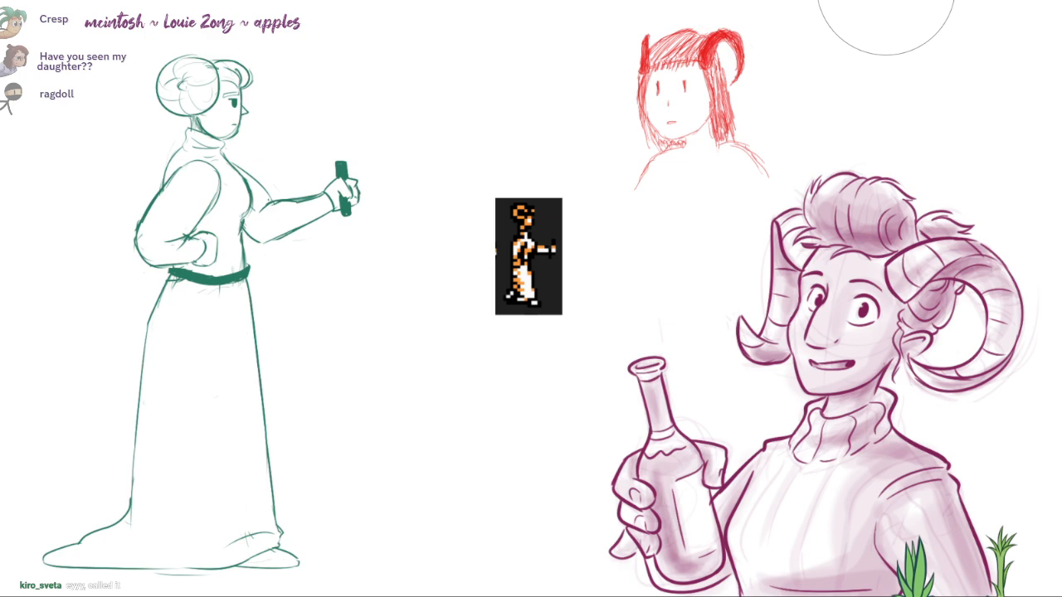
Step: Bring up the Discord reference photo of the white-gowned figure with side buns, compare it beside the green sketch, and return to the canvas
drag(761, 0, 528, 514)
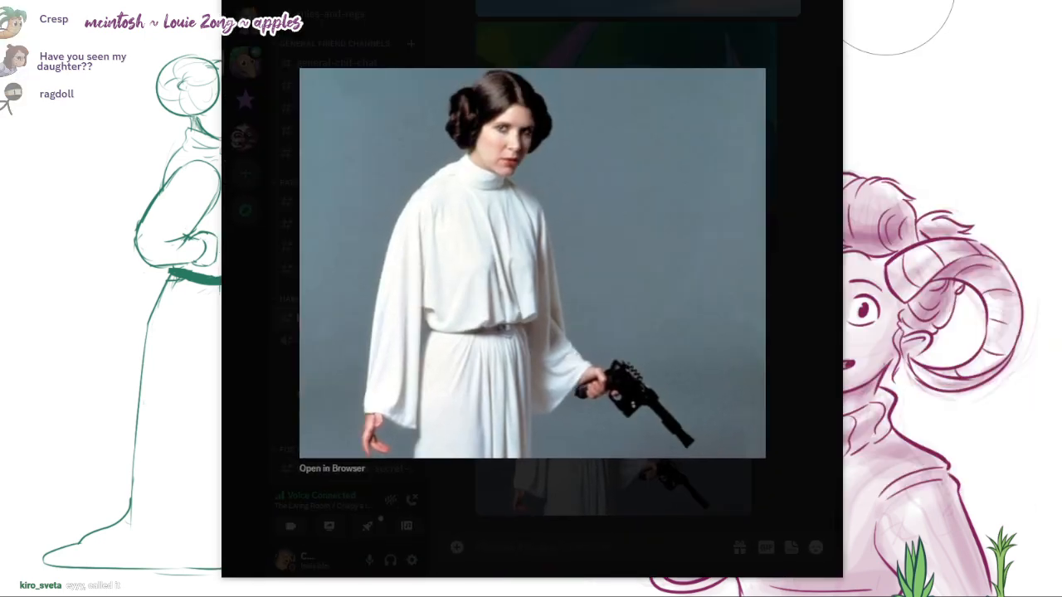
drag(718, 0, 1055, 7)
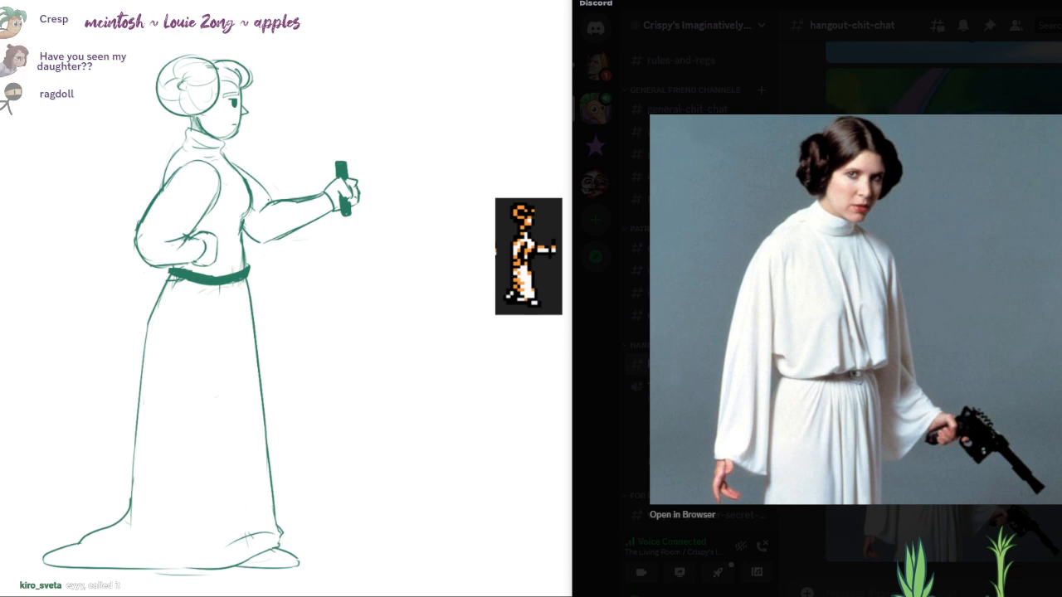
drag(1055, 6, 1052, 0)
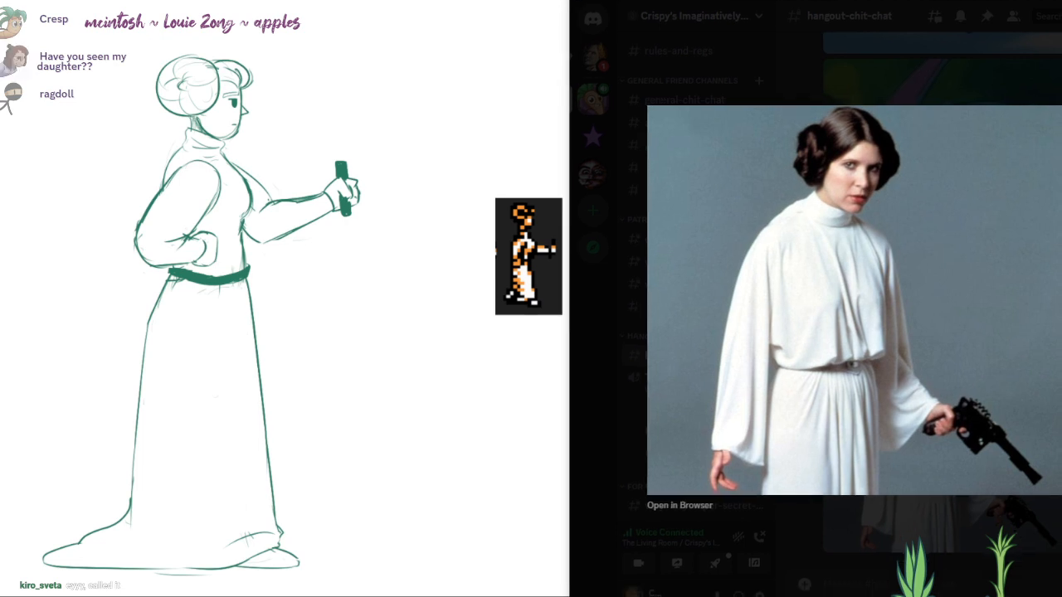
drag(959, 0, 957, 1)
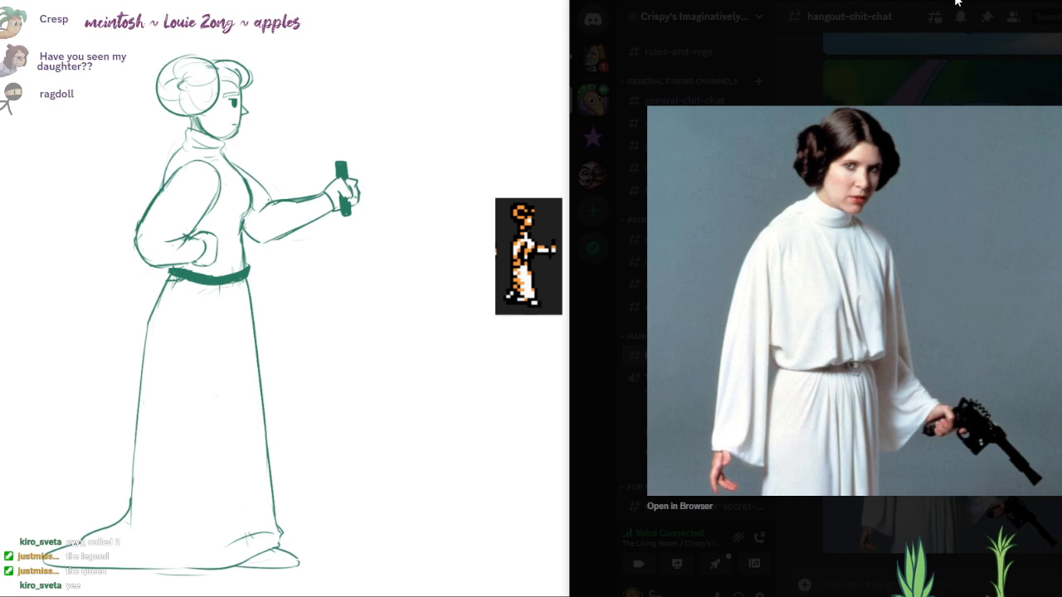
click(954, 0)
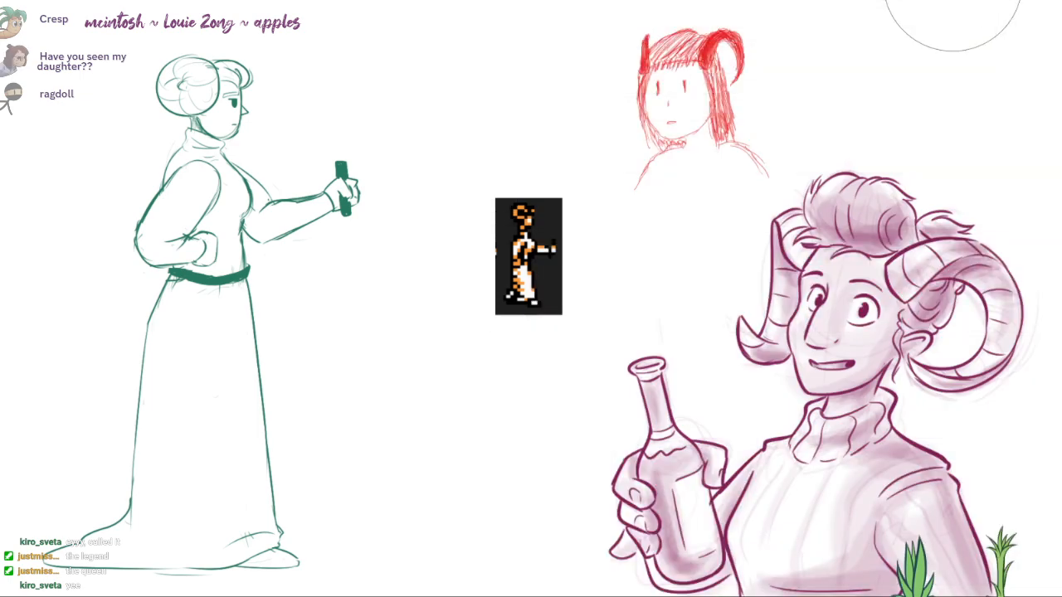
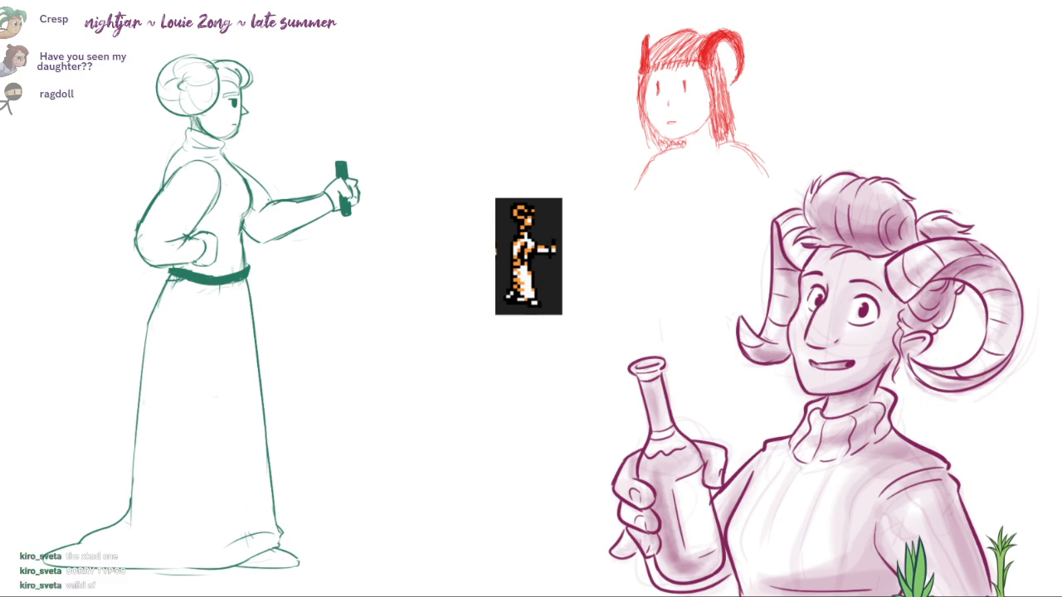
drag(630, 0, 639, 0)
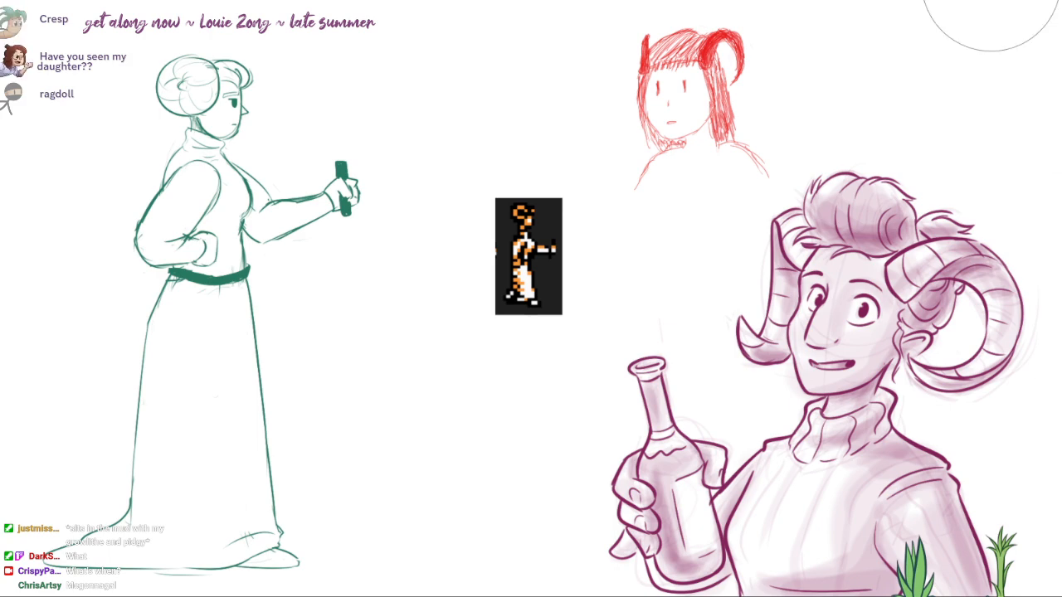
drag(653, 0, 618, 0)
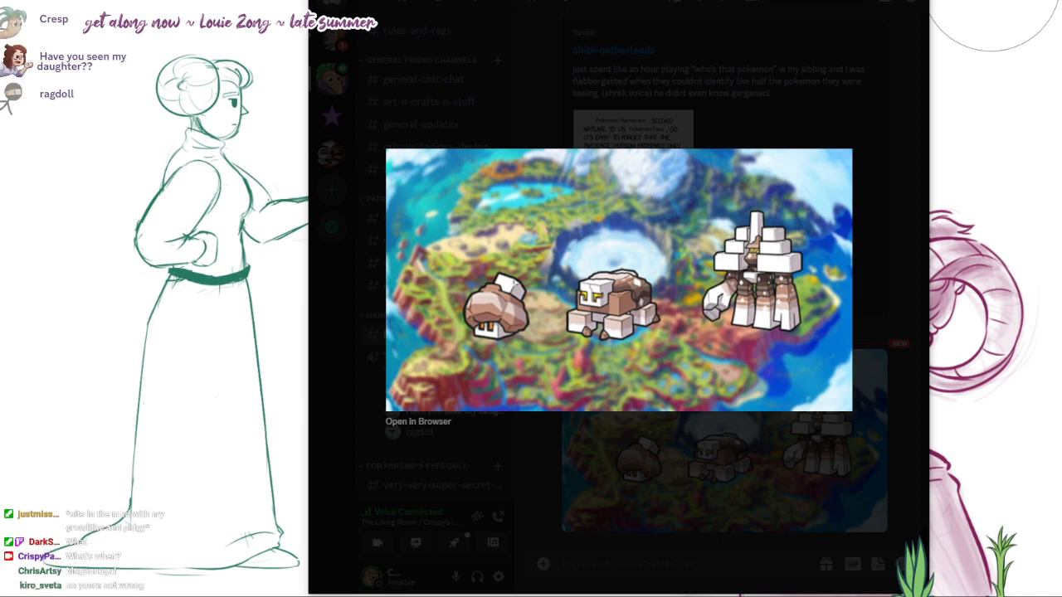
drag(619, 1, 611, 2)
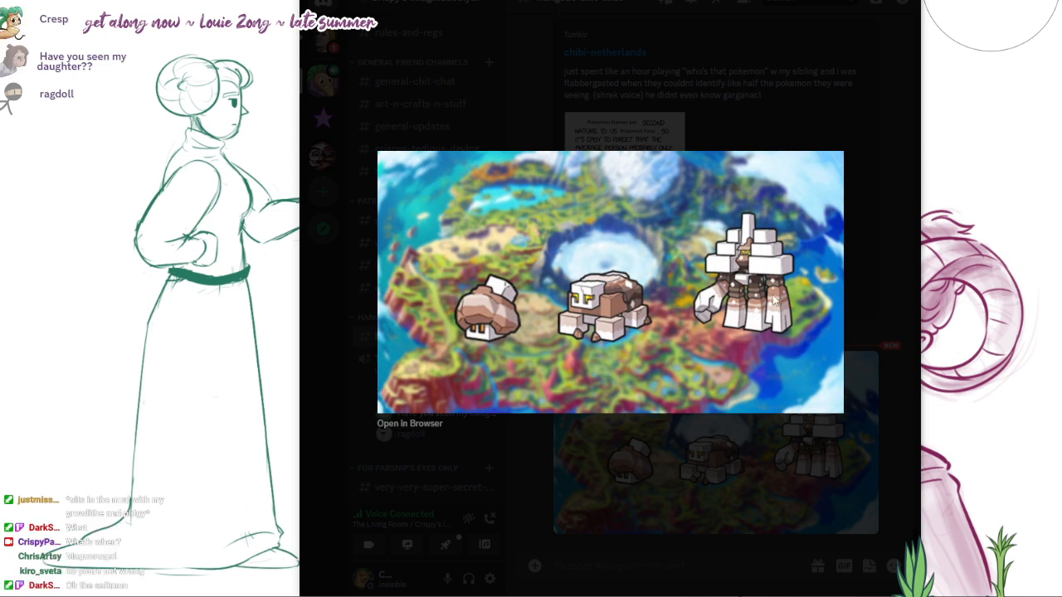
drag(723, 3, 725, 0)
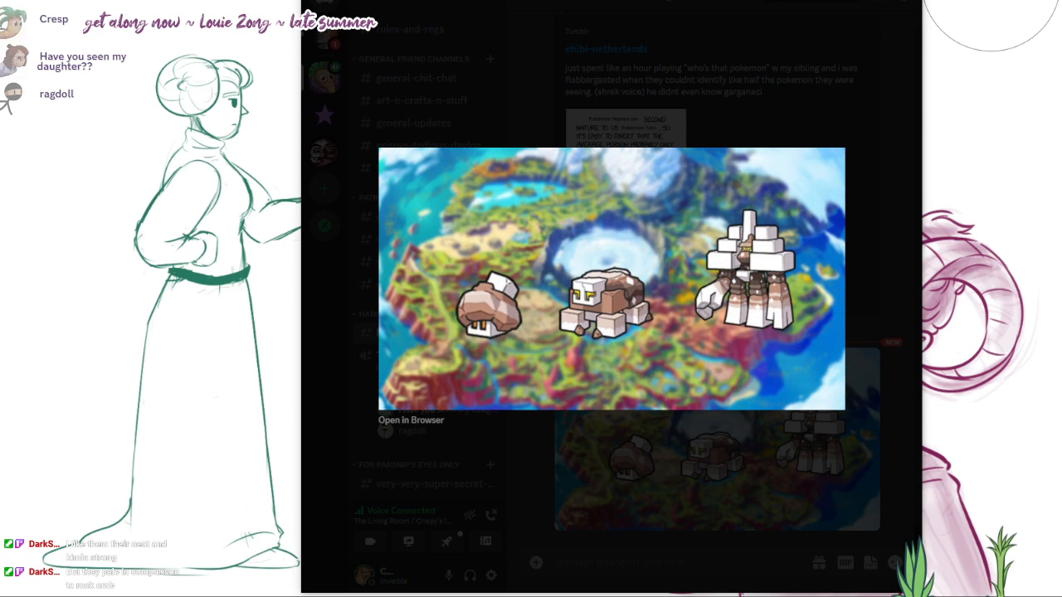
drag(611, 2, 618, 0)
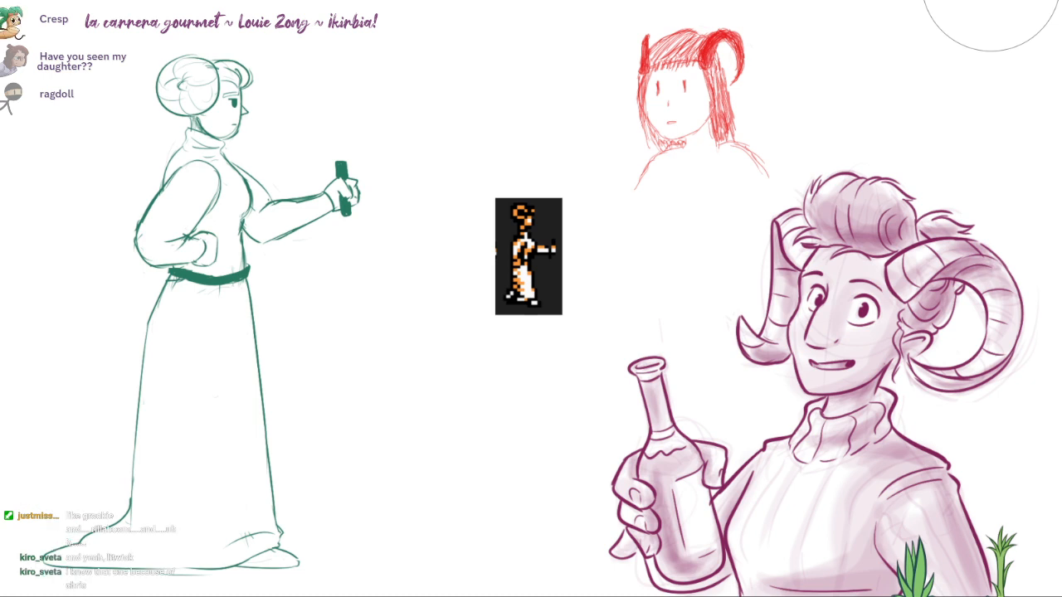
drag(851, 0, 735, 0)
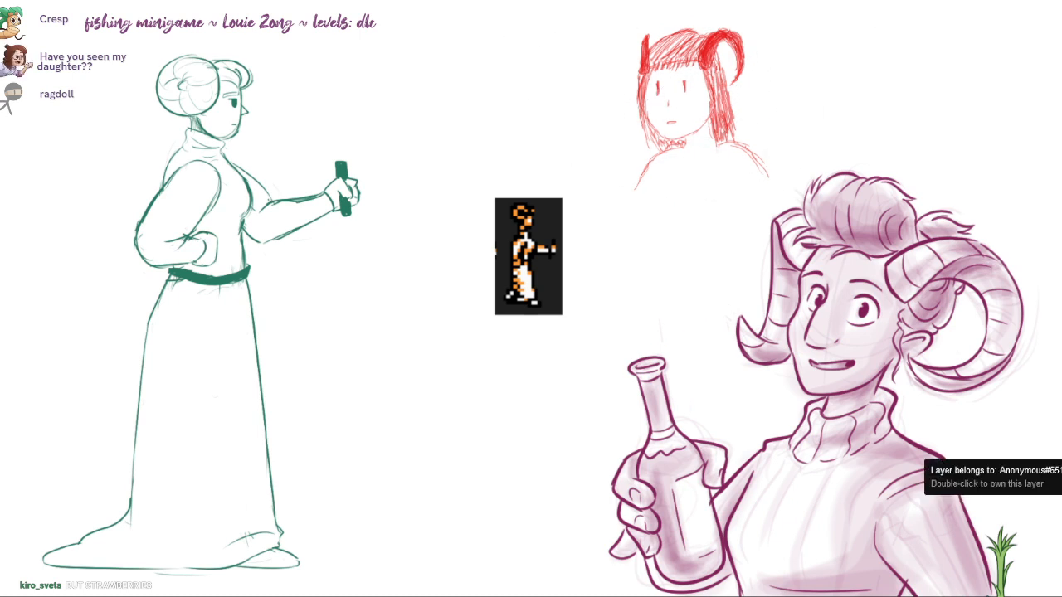
Step: Examine the red sketch of the horned character up close
scroll(732, 100, up, 9)
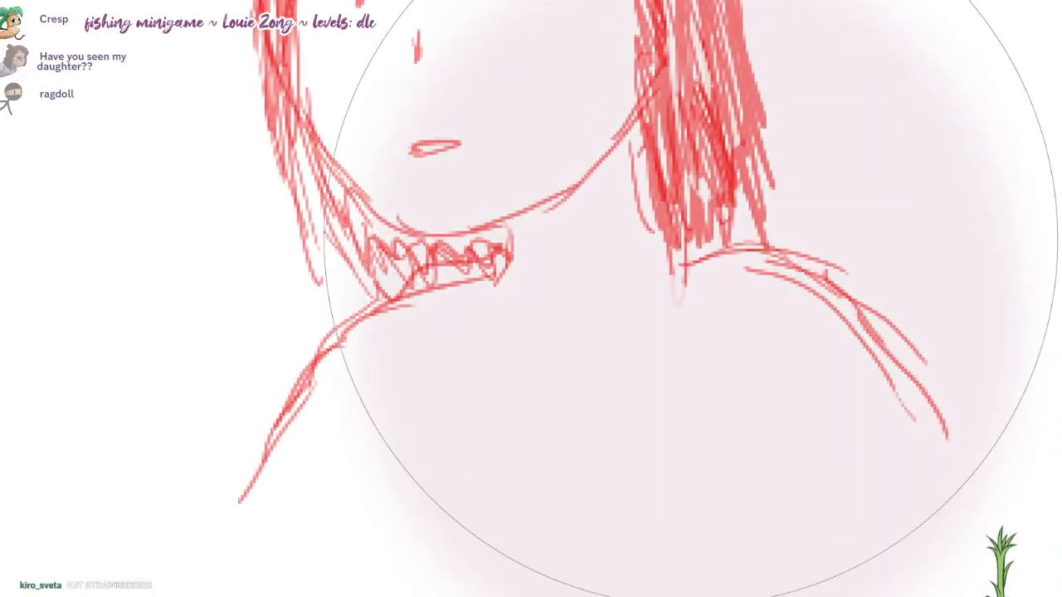
scroll(742, 414, up, 3)
drag(689, 438, 716, 449)
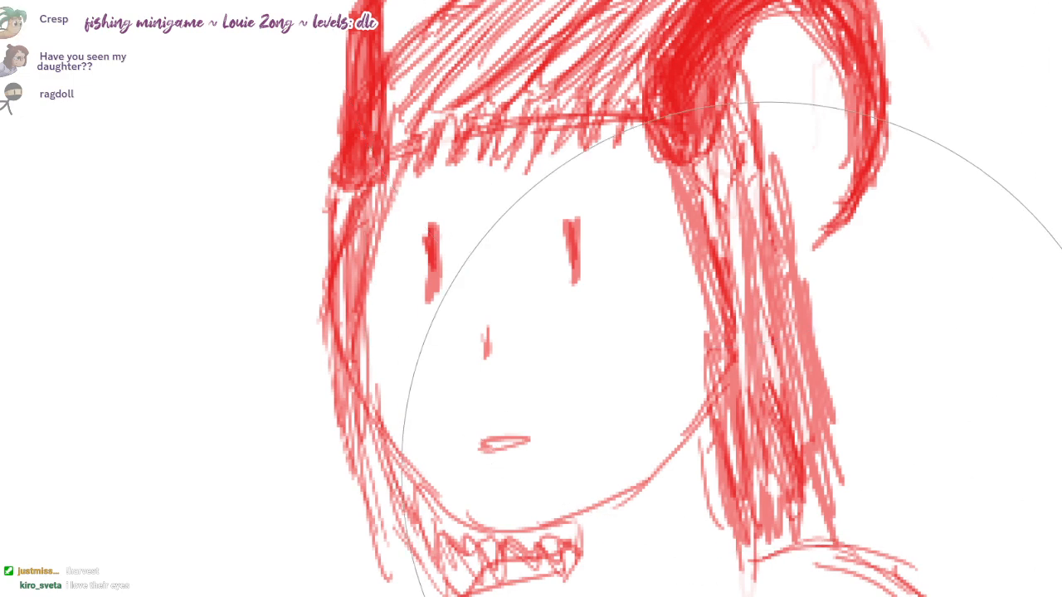
scroll(769, 471, down, 5)
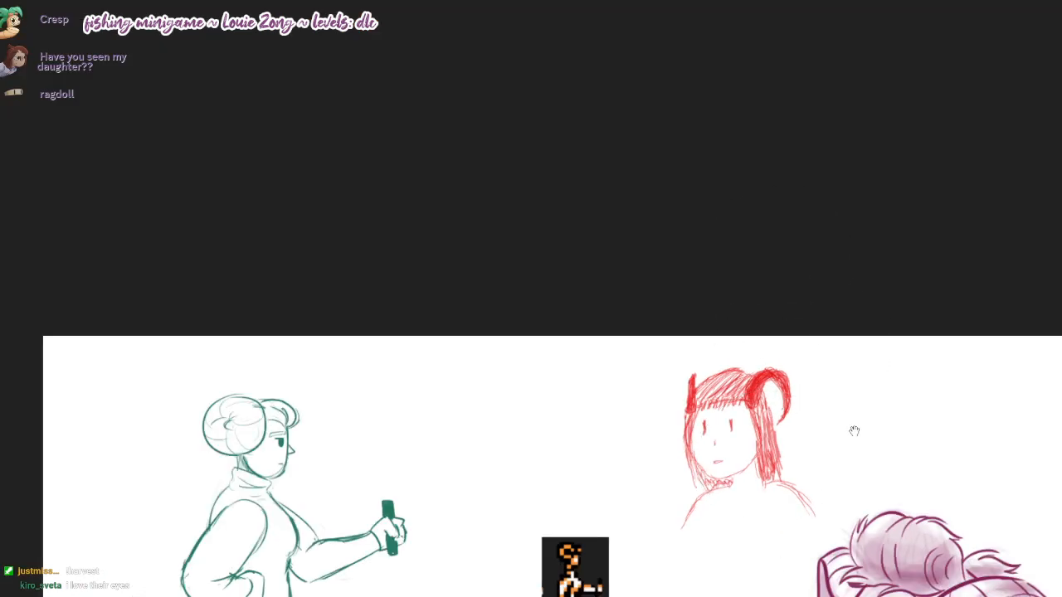
mouse_move(853, 429)
mouse_down()
mouse_move(761, 157)
mouse_move(818, 88)
mouse_move(807, 93)
mouse_up()
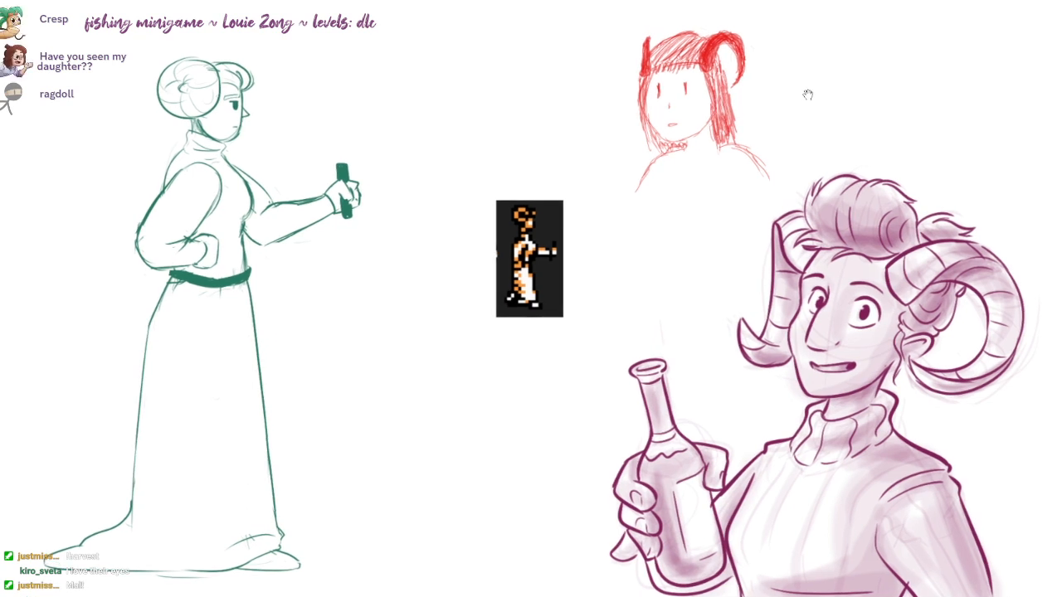
drag(808, 94, 808, 95)
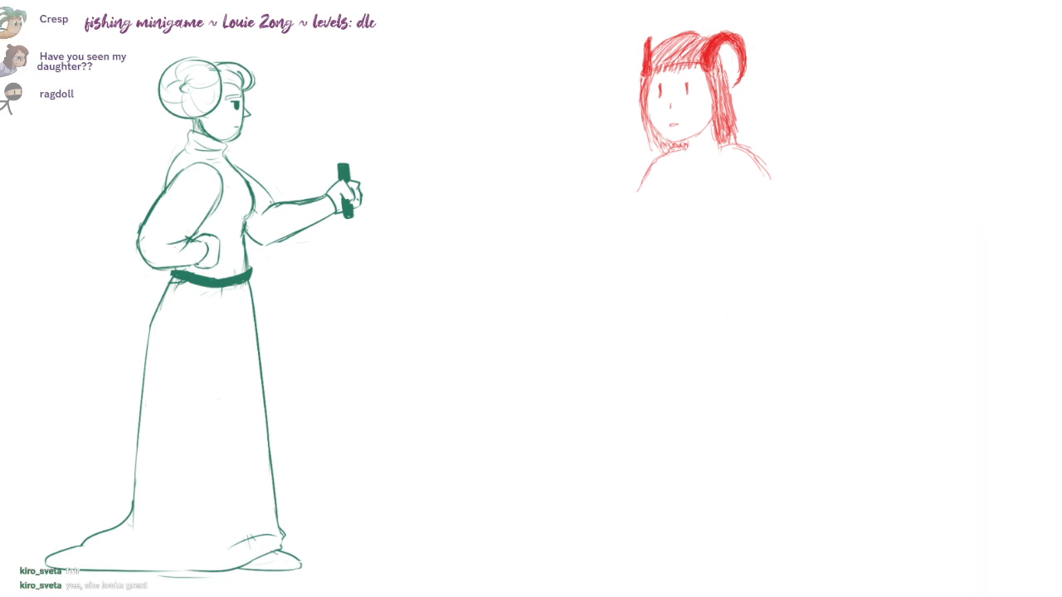
Step: Delete the remaining green figure and red horned portrait from the canvas and reduce the brush to a small size
key(Delete)
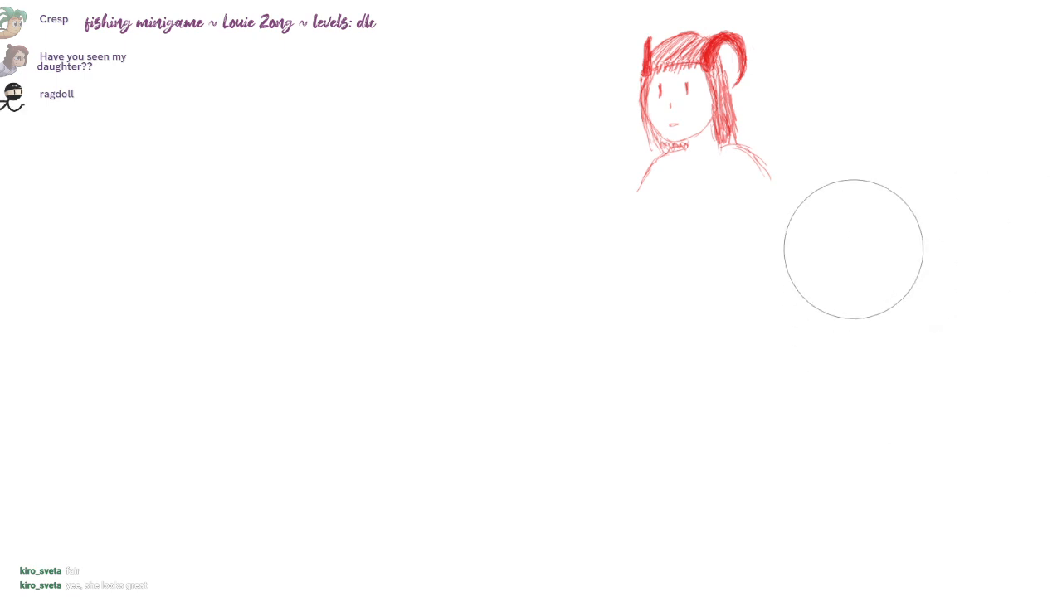
key(bracketleft)
key(bracketleft)
key(bracketleft)
key(bracketleft)
key(bracketleft)
key(bracketleft)
key(bracketleft)
key(bracketleft)
key(bracketleft)
key(bracketleft)
key(bracketleft)
key(bracketleft)
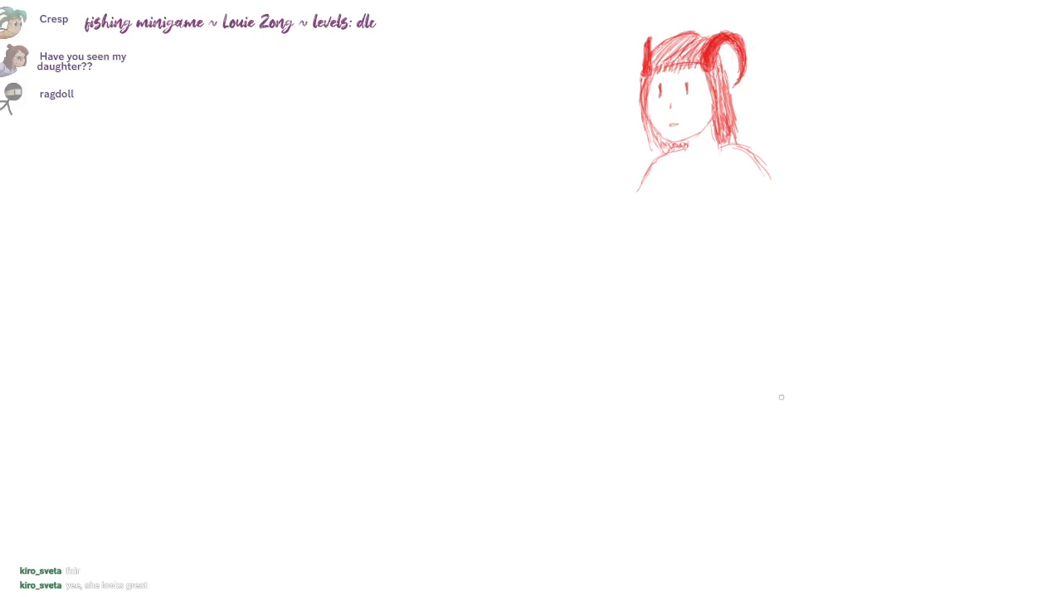
key(Delete)
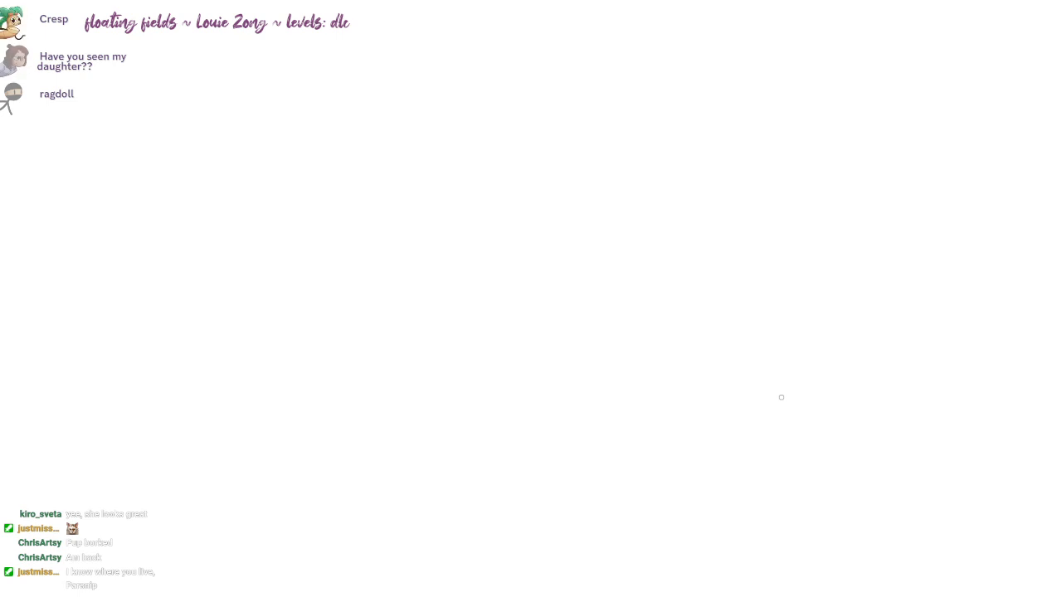
Step: Paste the green pixel-art character sprite and arrange it as a reference beside an empty drawing area
key(ctrl+v)
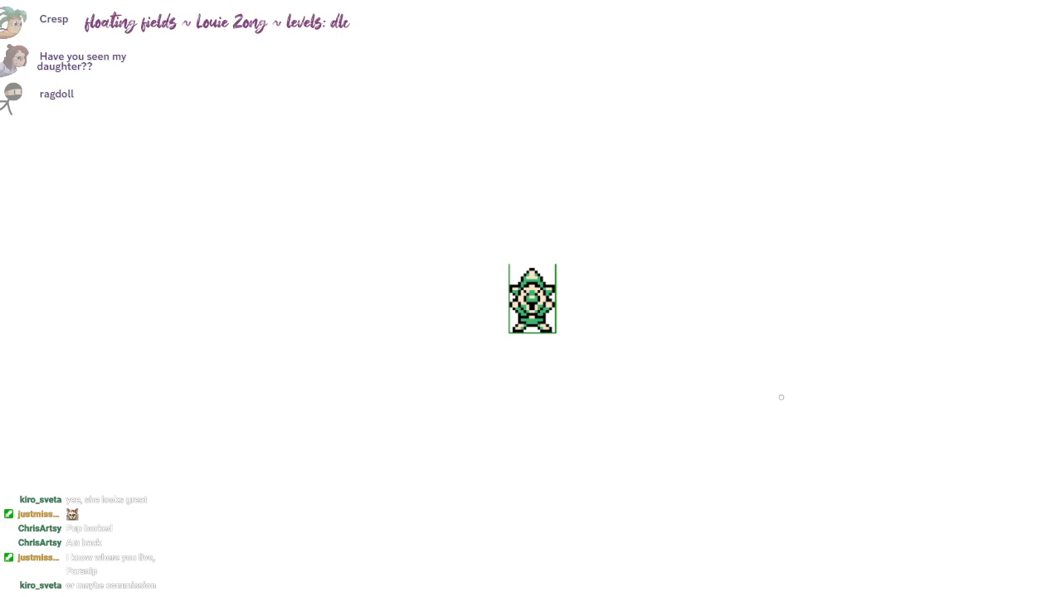
key(Return)
key(Return)
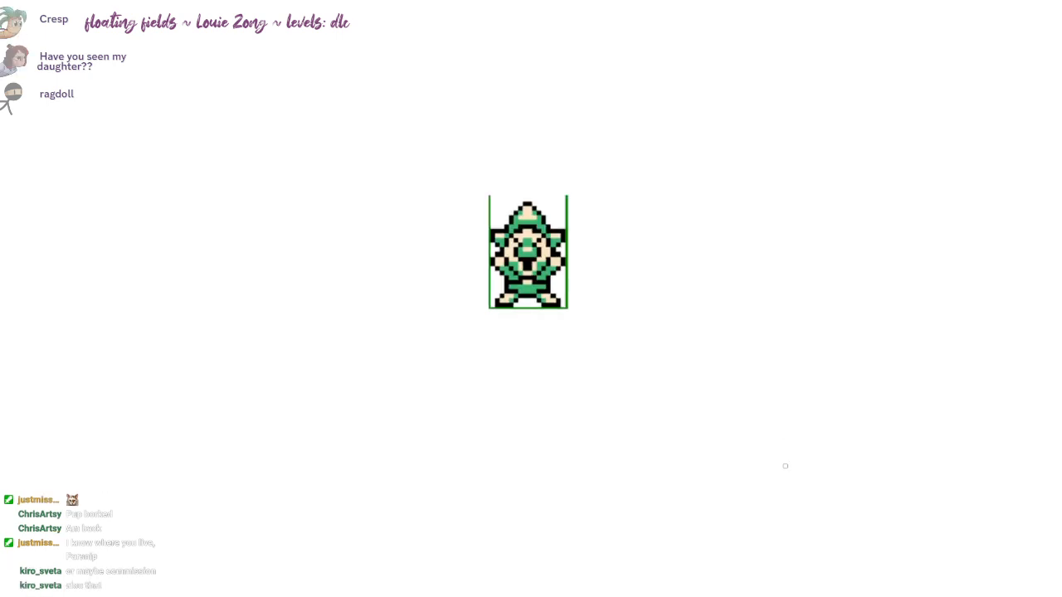
drag(784, 466, 580, 367)
drag(658, 401, 711, 382)
drag(941, 485, 1000, 508)
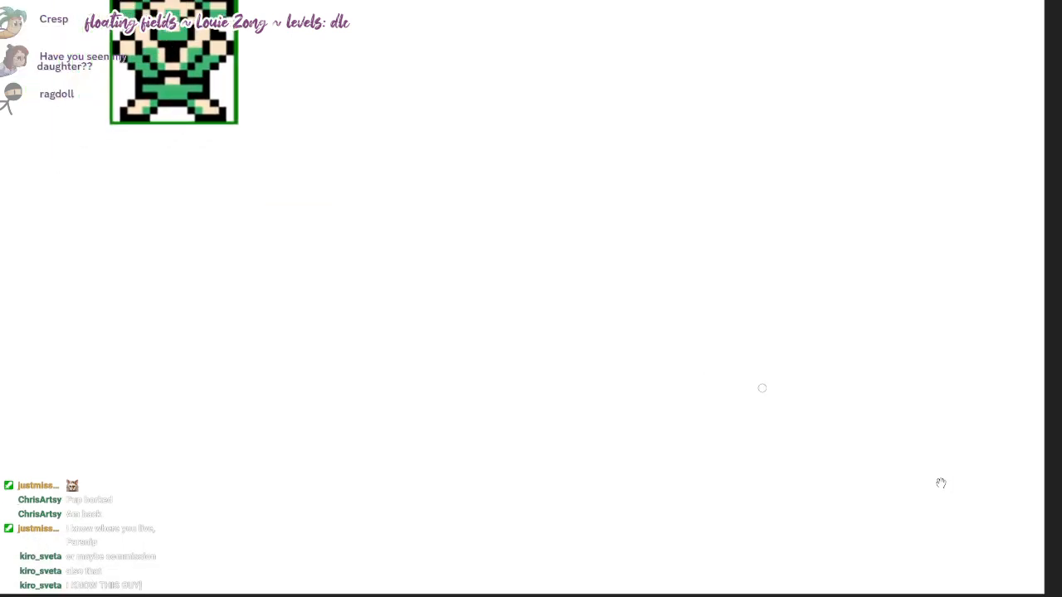
drag(729, 272, 712, 297)
drag(720, 340, 706, 342)
drag(809, 237, 786, 242)
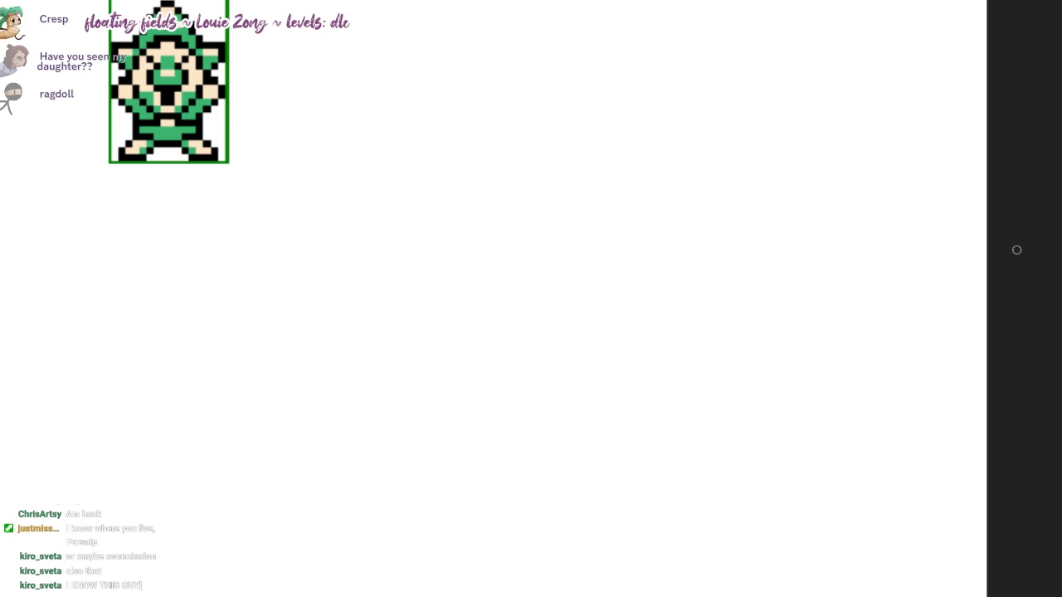
drag(1016, 250, 1061, 246)
drag(941, 483, 908, 501)
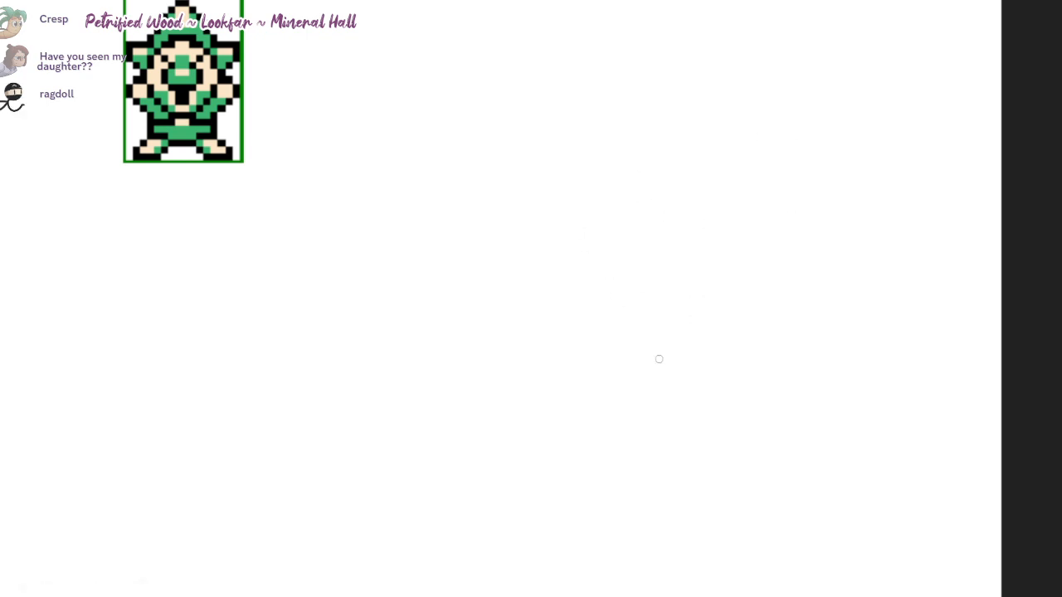
Step: Sketch a large, faint double circle for the head with a vertical centre line and a curved horizontal guideline
mouse_move(599, 372)
mouse_down()
mouse_move(550, 370)
mouse_move(600, 384)
mouse_up()
drag(618, 133, 636, 332)
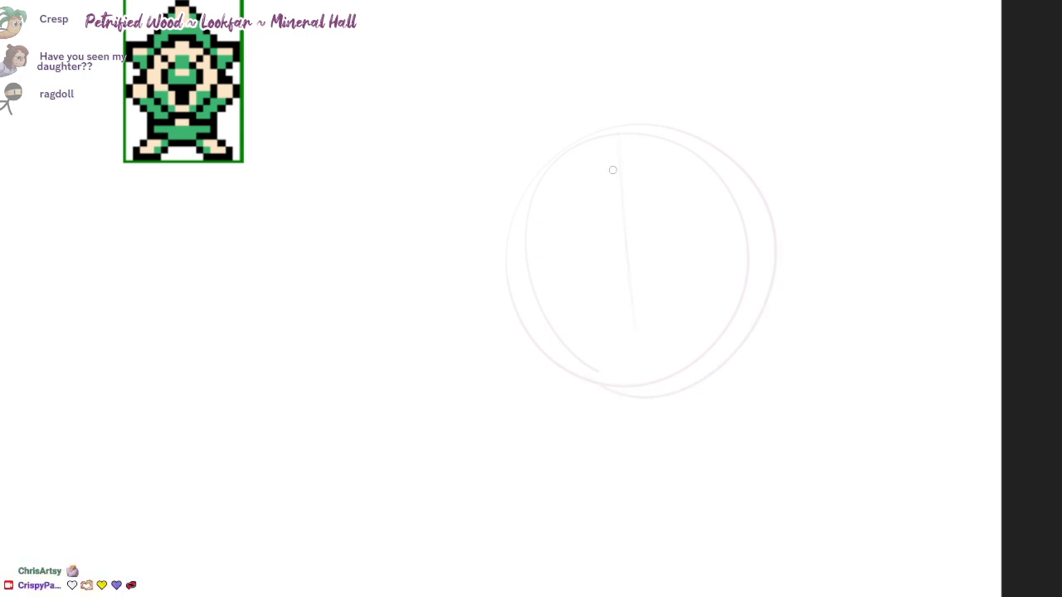
mouse_move(528, 271)
mouse_down()
mouse_move(659, 226)
mouse_move(730, 227)
mouse_up()
drag(686, 301, 665, 324)
Step: Rough in the pointed ears, tall pointed hat and small curled beard tip around the head circle
mouse_move(604, 412)
mouse_down()
mouse_move(584, 439)
mouse_move(576, 374)
mouse_up()
drag(758, 114, 826, 170)
drag(521, 166, 456, 247)
drag(497, 170, 746, 158)
key(ctrl+z)
drag(651, 17, 767, 222)
drag(676, 58, 759, 182)
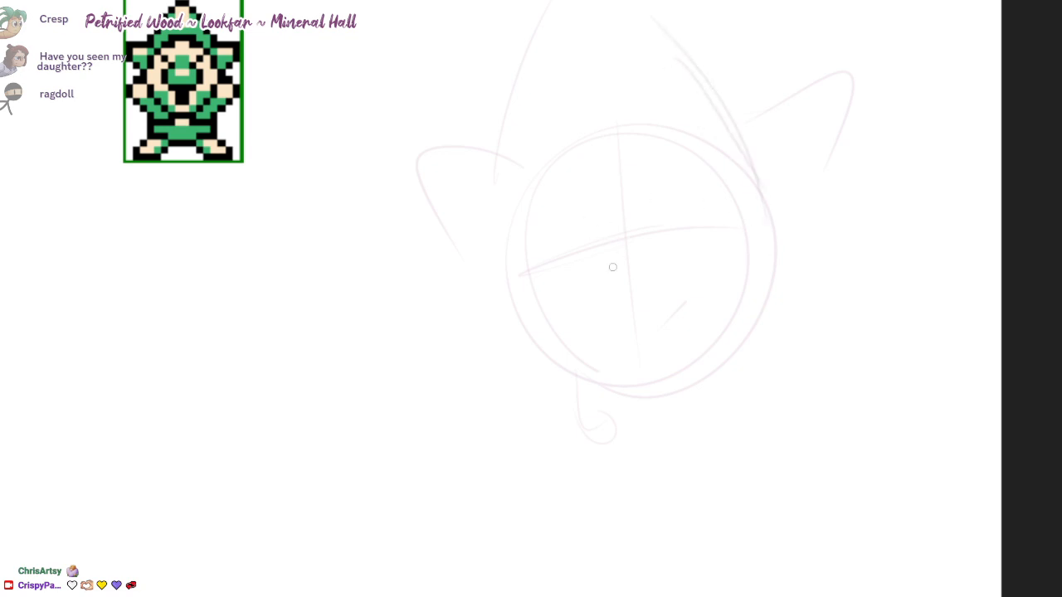
Step: Sketch a slanted brow line on each side of the face's centre line, redrawing the first pair
drag(531, 240, 573, 239)
drag(643, 213, 711, 184)
key(ctrl+z)
key(ctrl+z)
drag(525, 236, 571, 231)
drag(640, 217, 686, 191)
drag(585, 263, 609, 270)
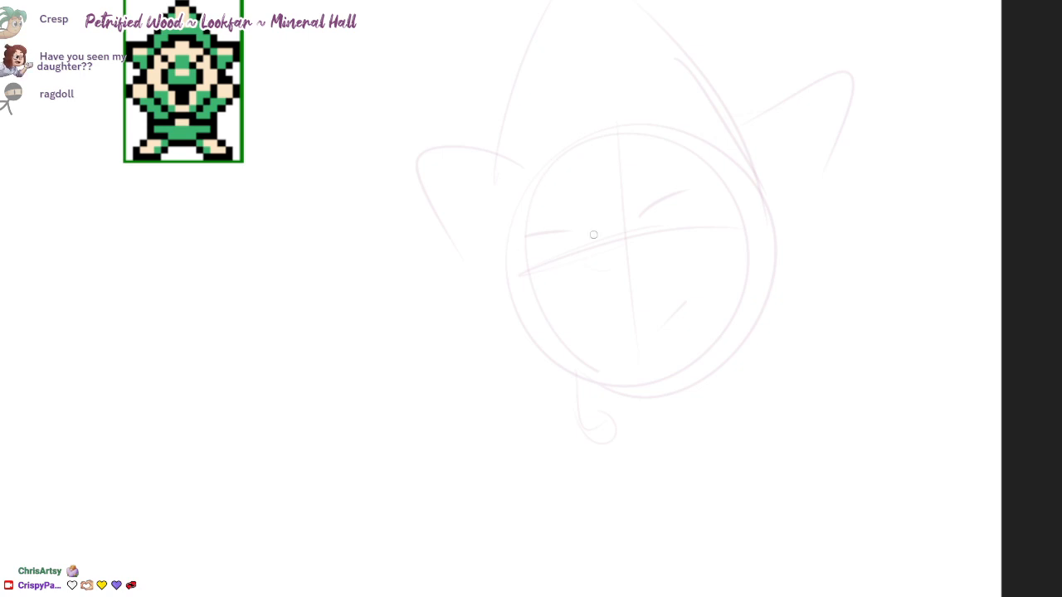
Step: Draw the oval eye left of the face's centre line, with a crease above it and a curve beside the nose
scroll(611, 239, up, 1)
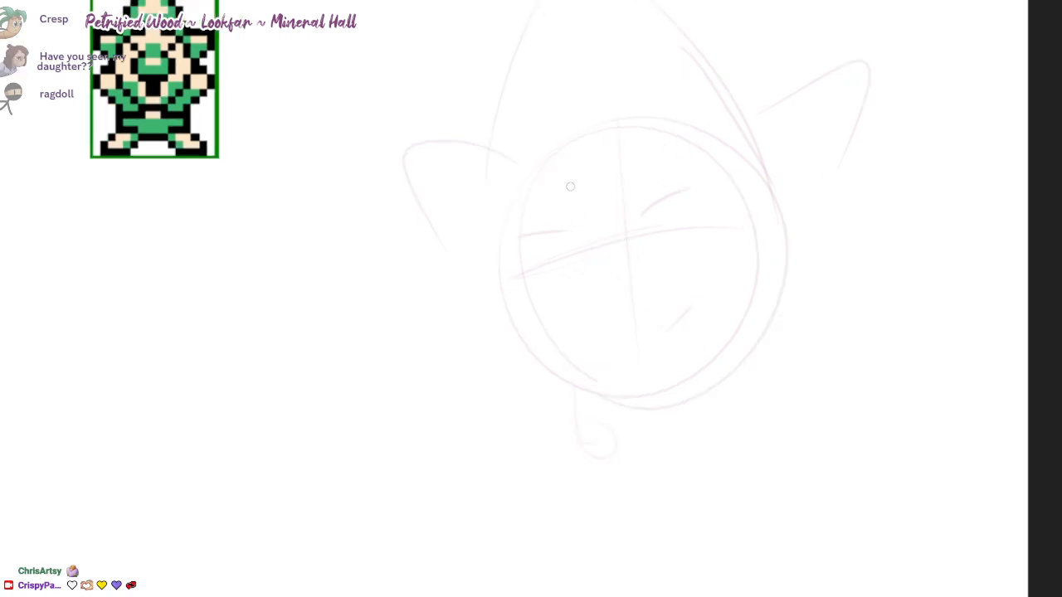
mouse_move(565, 187)
mouse_down()
mouse_move(583, 227)
mouse_move(549, 309)
mouse_move(624, 336)
mouse_up()
drag(662, 254, 644, 312)
drag(579, 249, 554, 302)
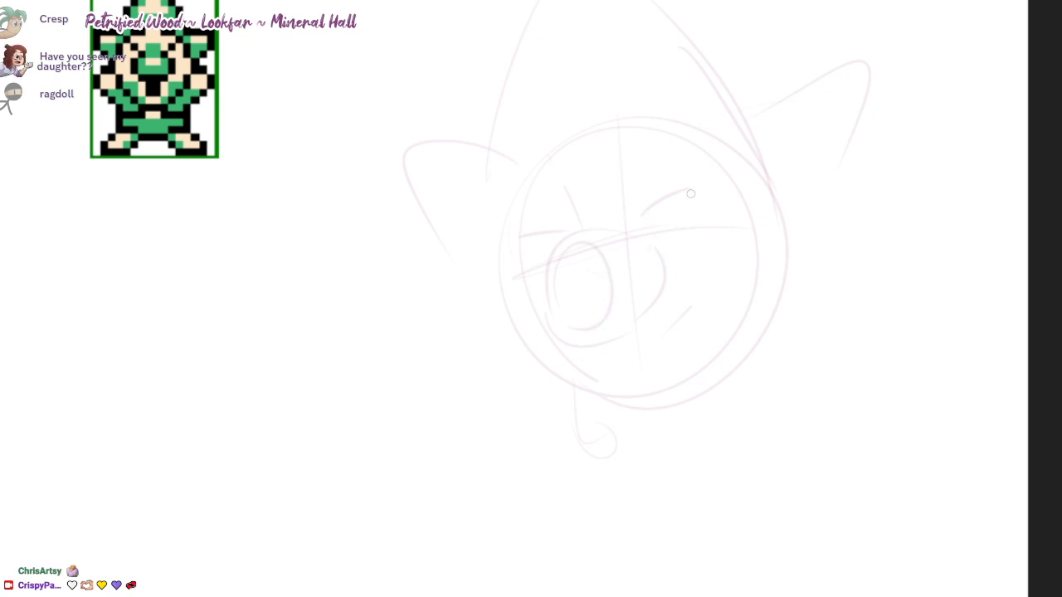
Step: Rework the brow on the right side of the face with layered slanted strokes and sketch a round eye below it
drag(691, 194, 721, 242)
key(ctrl+z)
drag(643, 217, 703, 185)
drag(633, 259, 698, 196)
drag(633, 217, 681, 185)
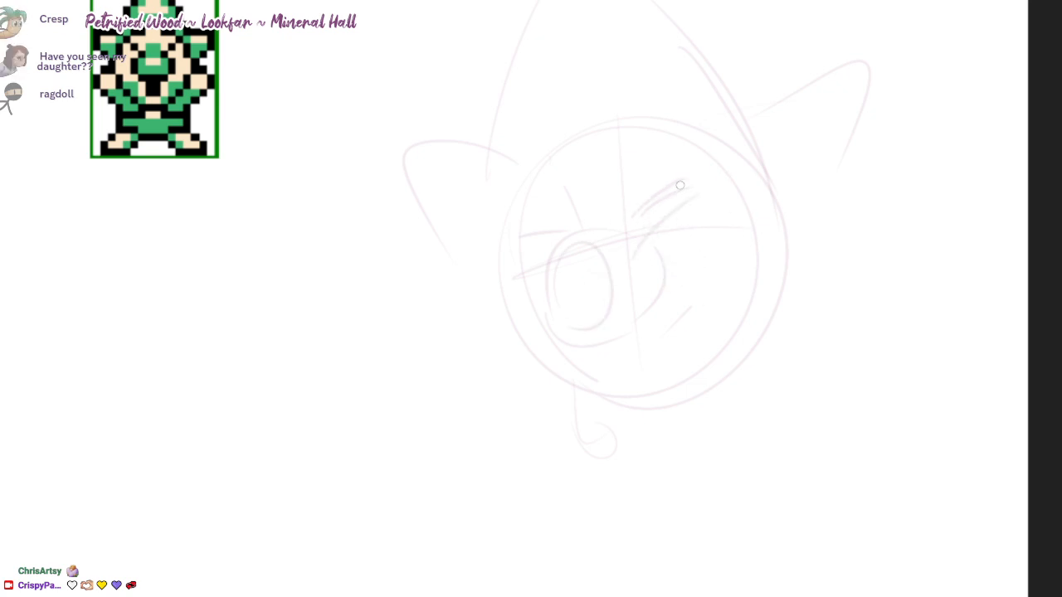
key(ctrl+z)
mouse_move(621, 237)
mouse_down()
mouse_move(682, 183)
mouse_move(690, 190)
mouse_up()
key(ctrl+z)
drag(624, 216, 683, 199)
key(ctrl+z)
key(ctrl+z)
mouse_move(626, 228)
mouse_down()
mouse_move(695, 197)
mouse_move(739, 284)
mouse_up()
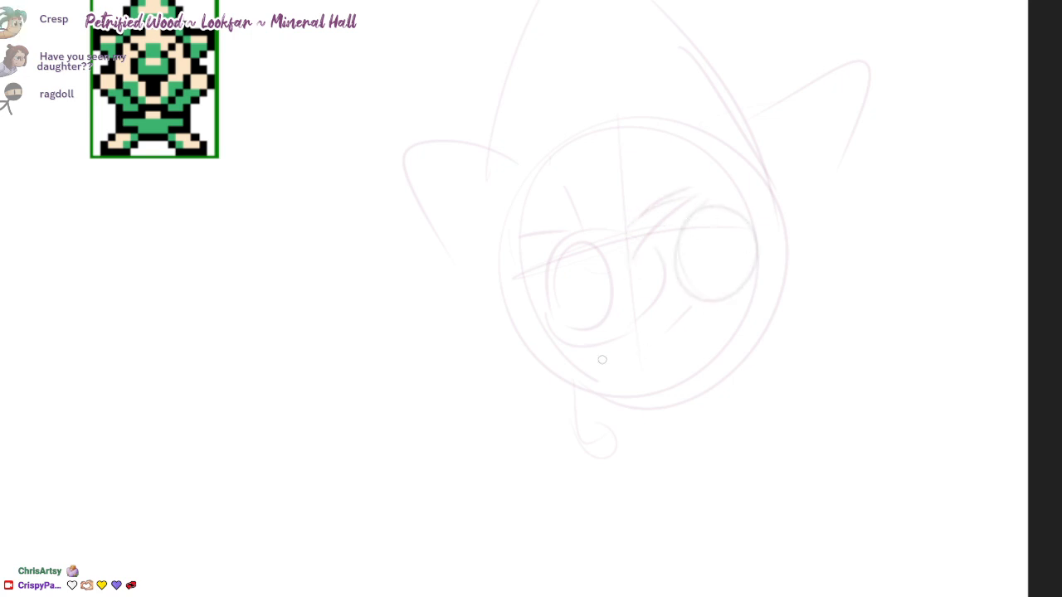
Step: Sketch a small rounded nose with an angular moustache and mouth beneath it on the lower face
key(ctrl+z)
mouse_move(668, 318)
mouse_down()
mouse_move(647, 360)
mouse_move(687, 309)
mouse_up()
key(ctrl+z)
mouse_move(687, 349)
mouse_down()
mouse_move(644, 343)
mouse_move(634, 321)
mouse_move(586, 373)
mouse_move(652, 398)
mouse_up()
key(ctrl+z)
mouse_move(637, 334)
mouse_down()
mouse_move(602, 347)
mouse_move(649, 386)
mouse_up()
drag(673, 360, 627, 383)
drag(644, 374, 674, 359)
drag(599, 365, 632, 351)
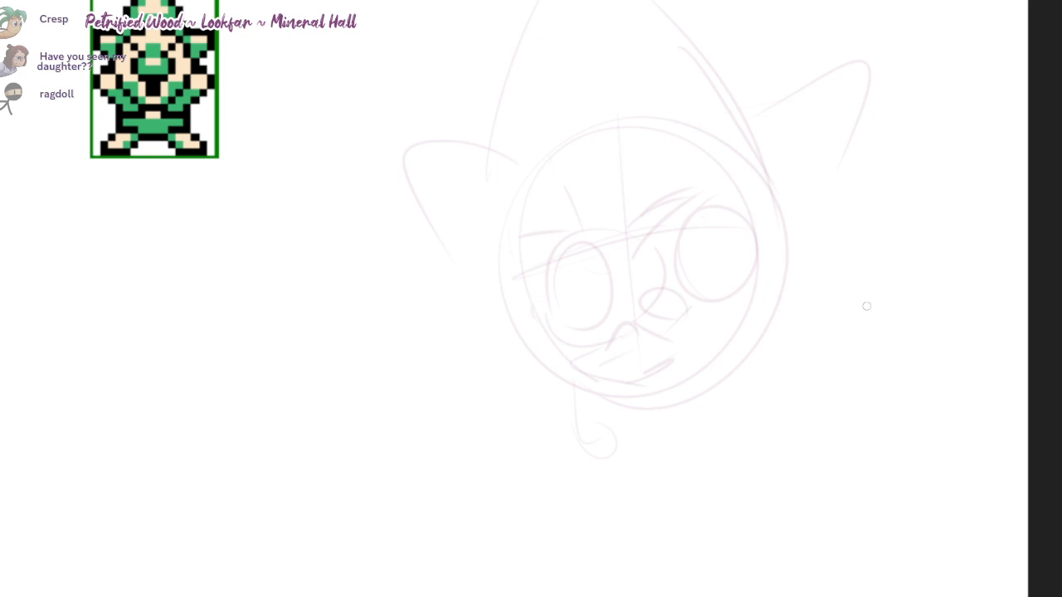
Step: Sketch the raised hand on the right of the head, with rounded fingers, oval fingertip pads and a broad palm shape
drag(856, 297, 854, 339)
mouse_move(849, 299)
mouse_down()
mouse_move(843, 325)
mouse_move(922, 247)
mouse_up()
mouse_move(811, 292)
mouse_down()
mouse_move(830, 292)
mouse_move(877, 208)
mouse_move(889, 259)
mouse_up()
key(ctrl+z)
mouse_move(868, 381)
mouse_down()
mouse_move(897, 306)
mouse_move(865, 368)
mouse_move(933, 354)
mouse_up()
key(ctrl+z)
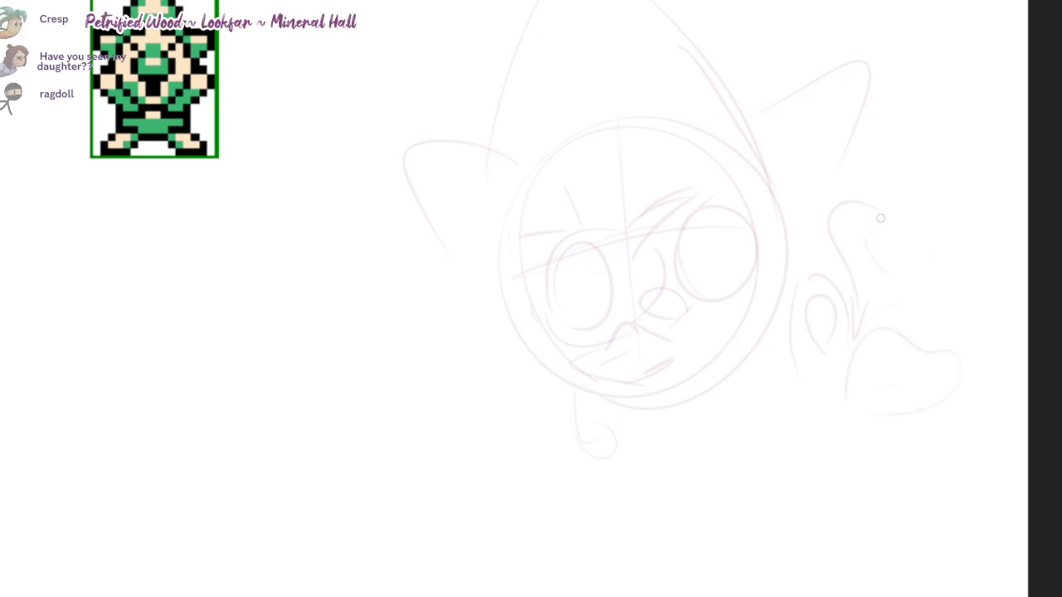
mouse_move(891, 208)
mouse_down()
mouse_move(909, 332)
mouse_move(906, 248)
mouse_move(954, 338)
mouse_up()
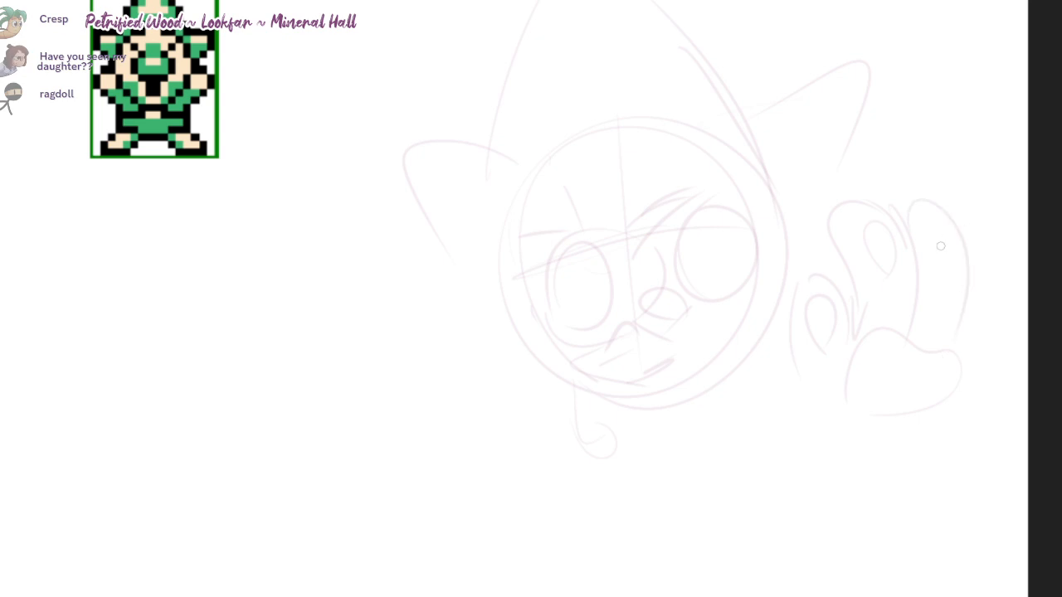
mouse_move(935, 217)
mouse_down()
mouse_move(954, 241)
mouse_move(994, 256)
mouse_up()
Step: Sketch the thumb and first fingers of the raised hand on the left of the head, including oval fingertip pads
drag(972, 488, 989, 467)
drag(456, 363, 464, 378)
drag(468, 375, 483, 423)
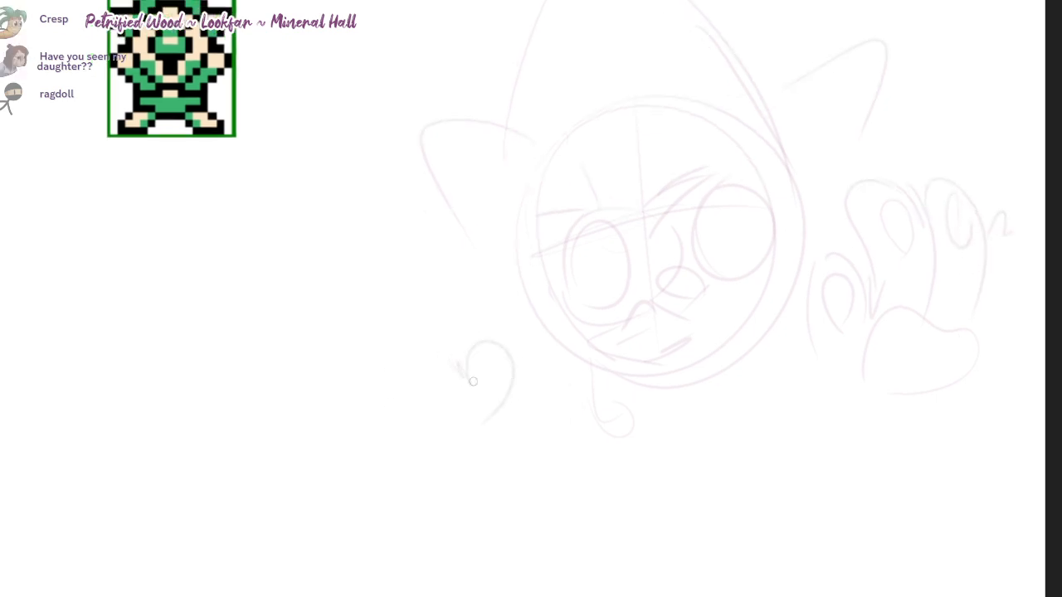
drag(493, 379, 474, 402)
drag(440, 270, 461, 374)
drag(421, 287, 397, 413)
drag(372, 309, 373, 307)
key(ctrl+z)
drag(369, 346, 379, 356)
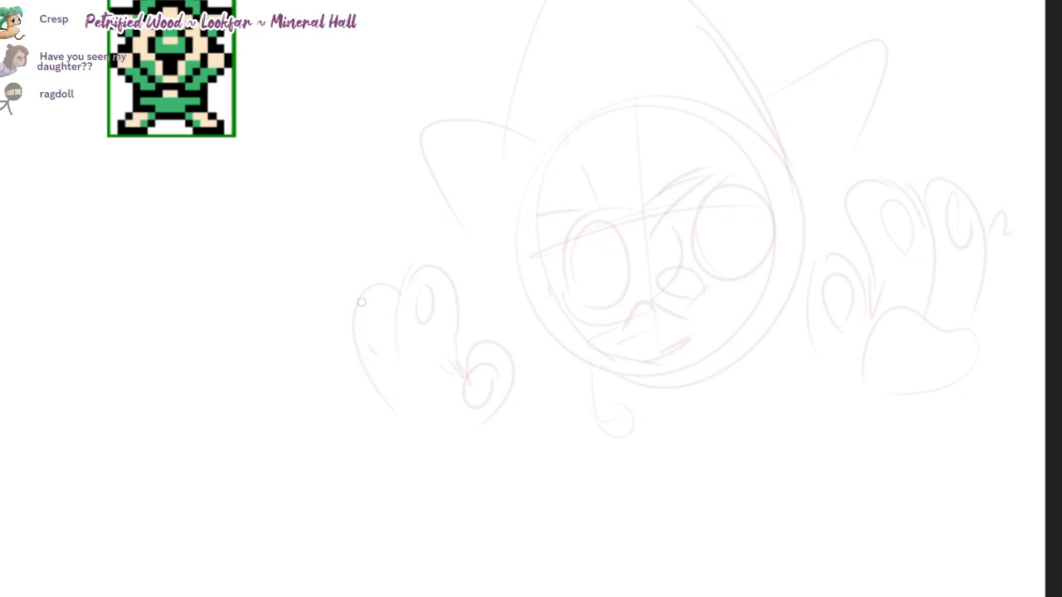
Step: Complete the hand on the left of the head with an outer finger, palm pads and a rounded heel
drag(447, 375, 375, 411)
mouse_move(446, 431)
mouse_down()
mouse_move(470, 434)
mouse_move(408, 461)
mouse_move(460, 413)
mouse_up()
key(ctrl+z)
key(ctrl+z)
drag(343, 316, 332, 384)
key(ctrl+z)
drag(355, 343, 364, 412)
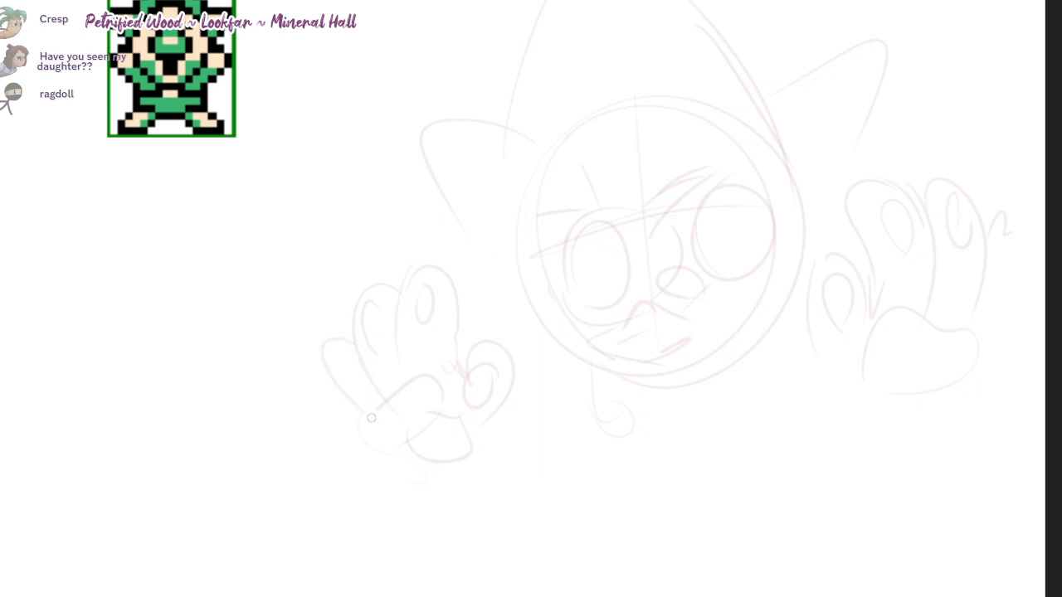
drag(331, 372, 375, 446)
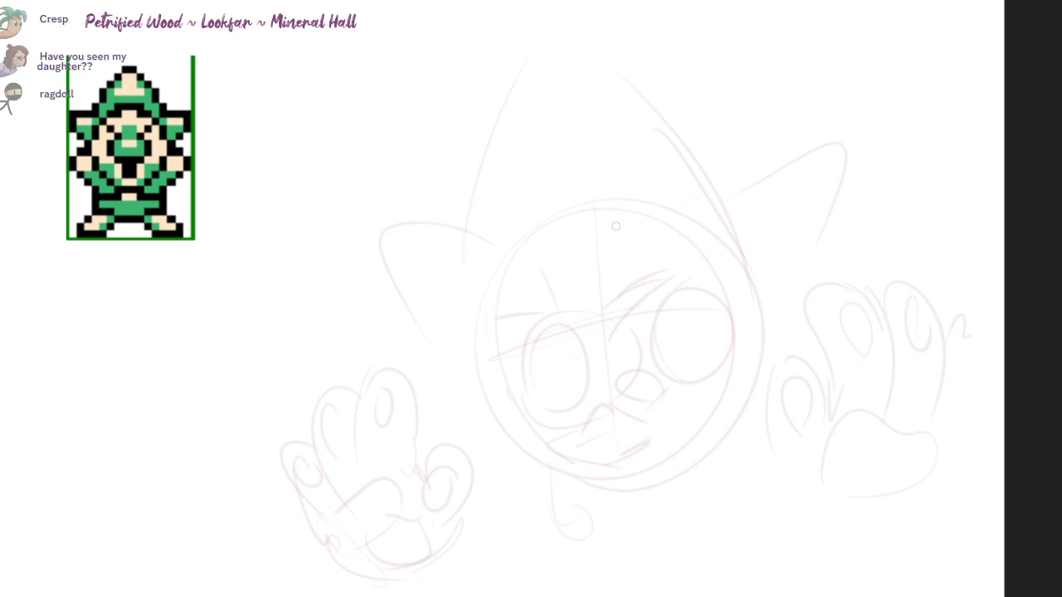
Step: Outline the hood opening around the face and extend its outer contour down to a pointed chin
mouse_move(709, 267)
mouse_down()
mouse_move(556, 227)
mouse_move(476, 320)
mouse_move(477, 446)
mouse_up()
drag(560, 518, 675, 516)
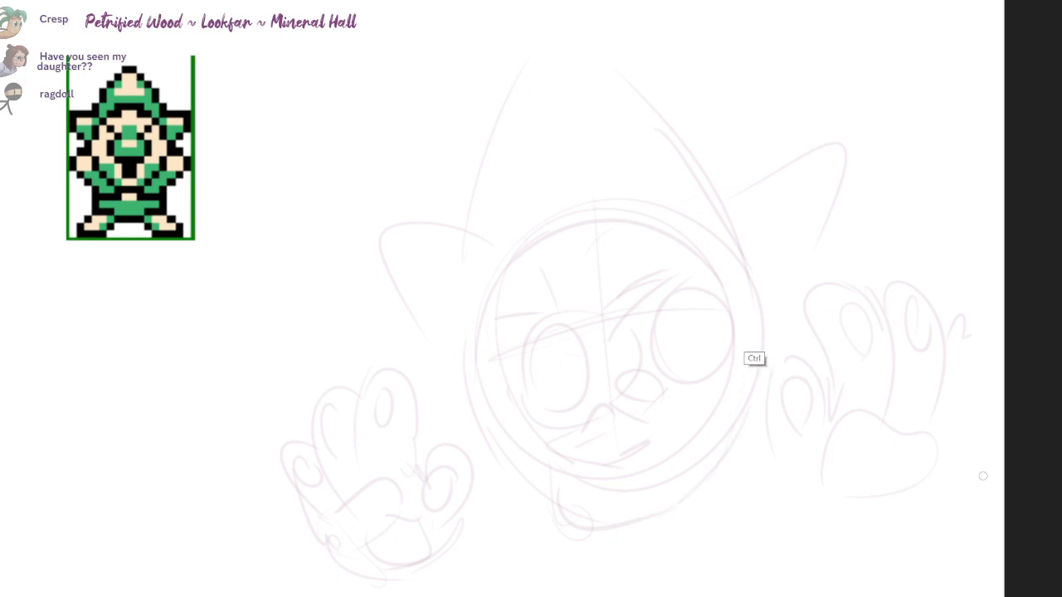
mouse_move(593, 218)
mouse_down()
mouse_move(512, 258)
mouse_move(475, 428)
mouse_up()
mouse_move(482, 338)
mouse_down()
mouse_move(509, 457)
mouse_move(543, 507)
mouse_up()
key(ctrl+z)
drag(495, 299, 482, 373)
drag(507, 428, 550, 503)
drag(508, 481, 555, 531)
drag(987, 474, 983, 476)
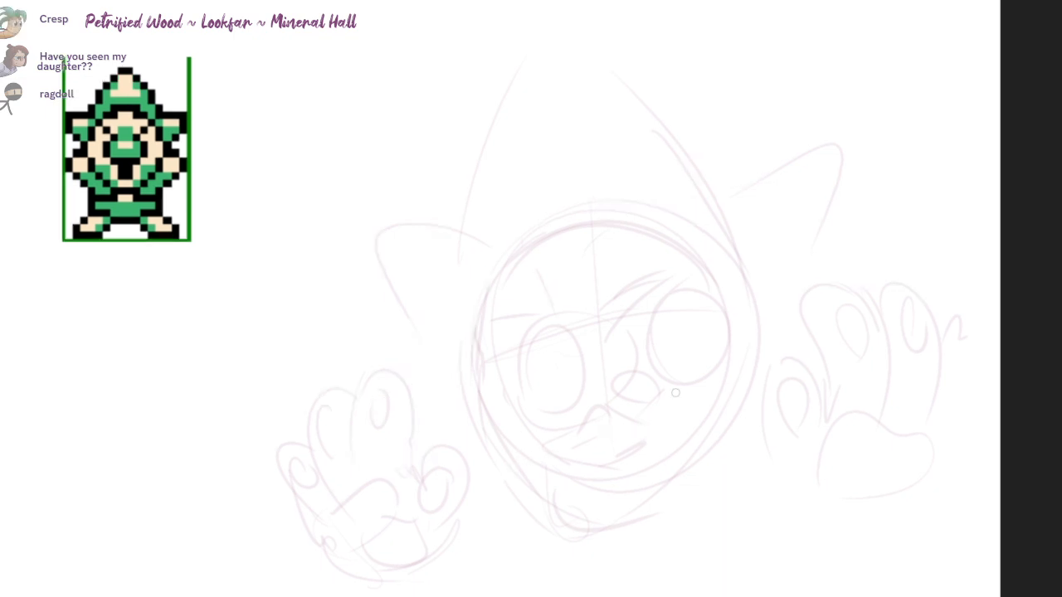
Step: Refine the hood's contour on the right side of the face down toward the chin and darken the mouth corner
drag(971, 480, 981, 474)
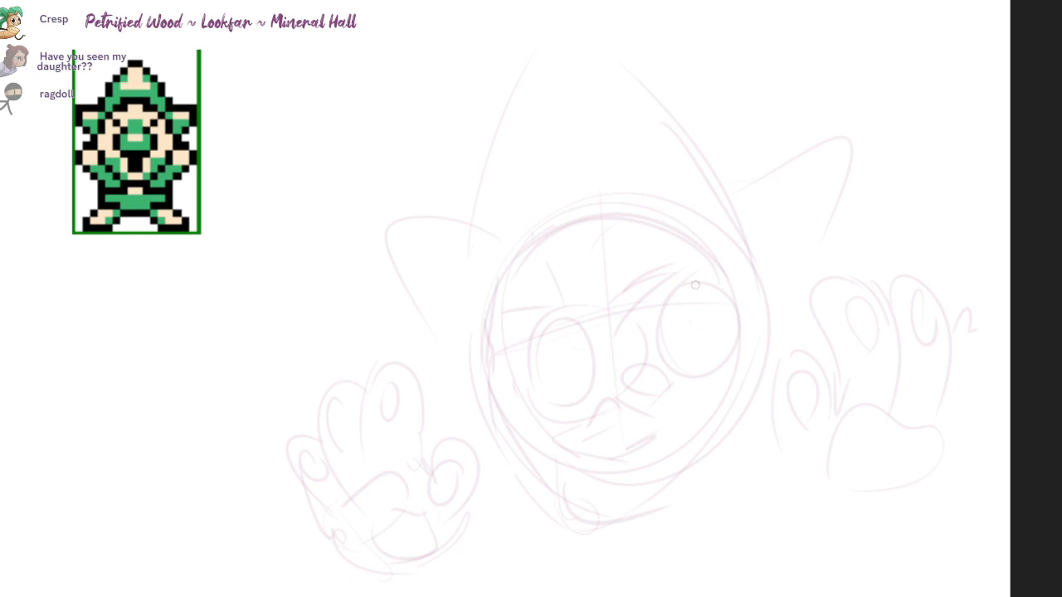
mouse_move(715, 244)
mouse_down()
mouse_move(727, 383)
mouse_move(754, 408)
mouse_up()
key(ctrl+z)
drag(680, 502, 740, 351)
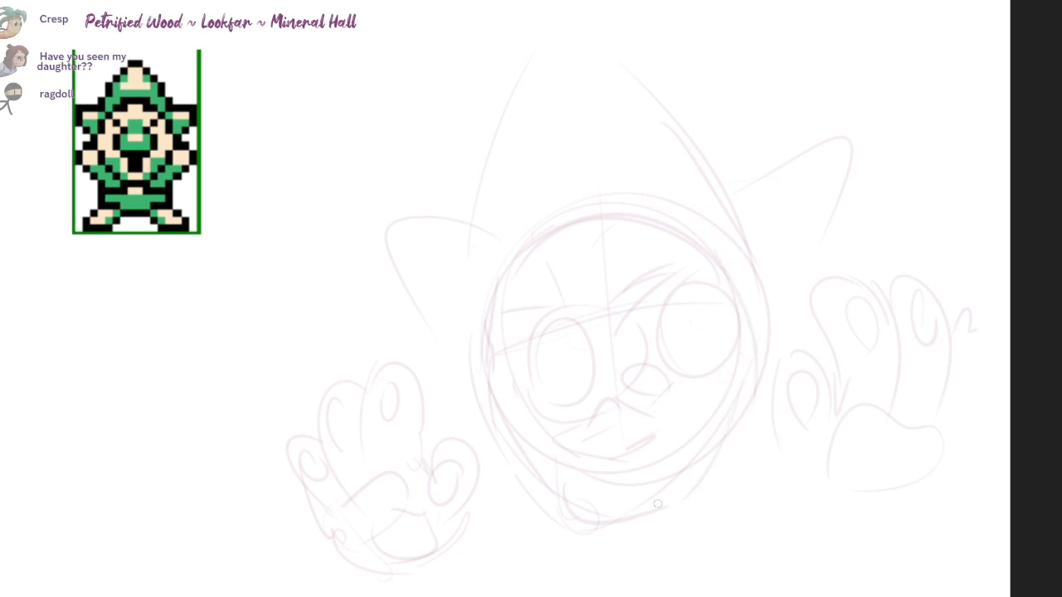
drag(582, 427, 580, 461)
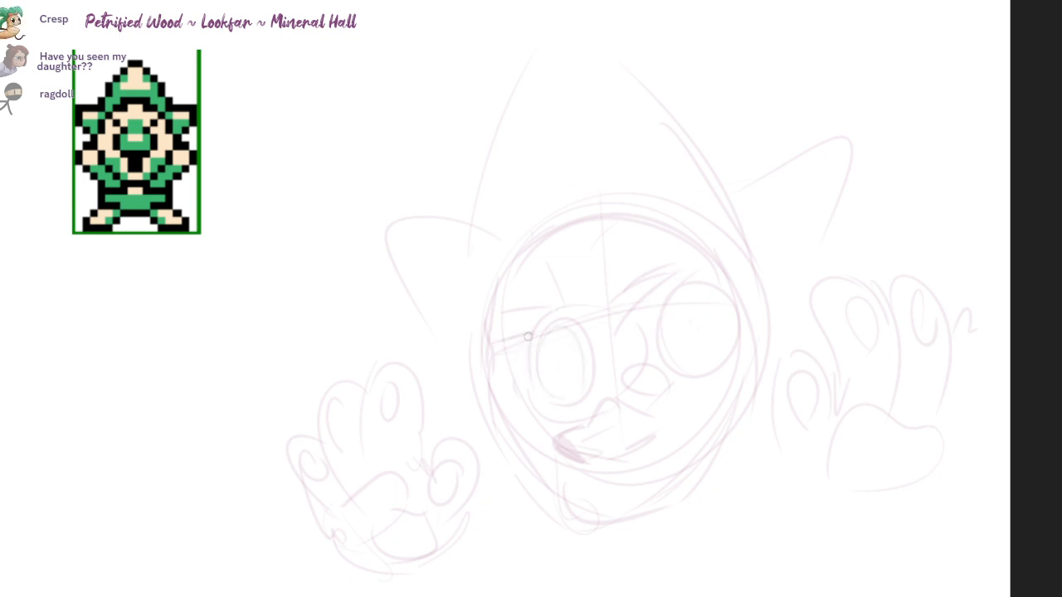
Step: Thicken both eyebrows and add curved strokes across the hood rim above them
drag(608, 310, 665, 279)
drag(471, 296, 521, 270)
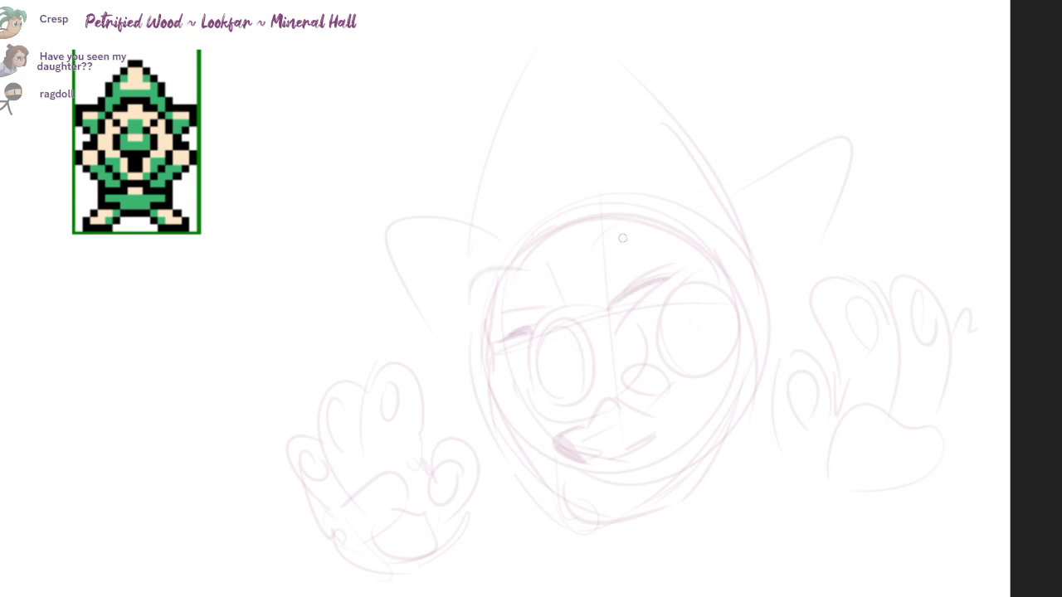
key(ctrl+z)
drag(472, 294, 519, 270)
drag(582, 249, 646, 177)
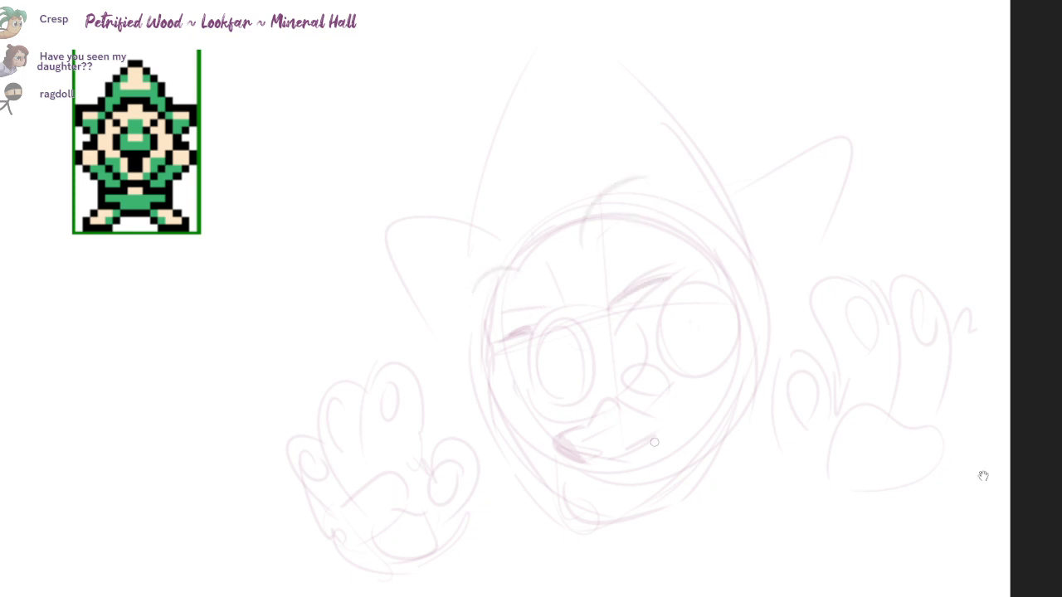
Step: Redraw the eye on the right as a larger tilted oval reaching toward the nose
drag(982, 475, 956, 432)
drag(624, 304, 679, 341)
key(ctrl+z)
drag(654, 257, 699, 279)
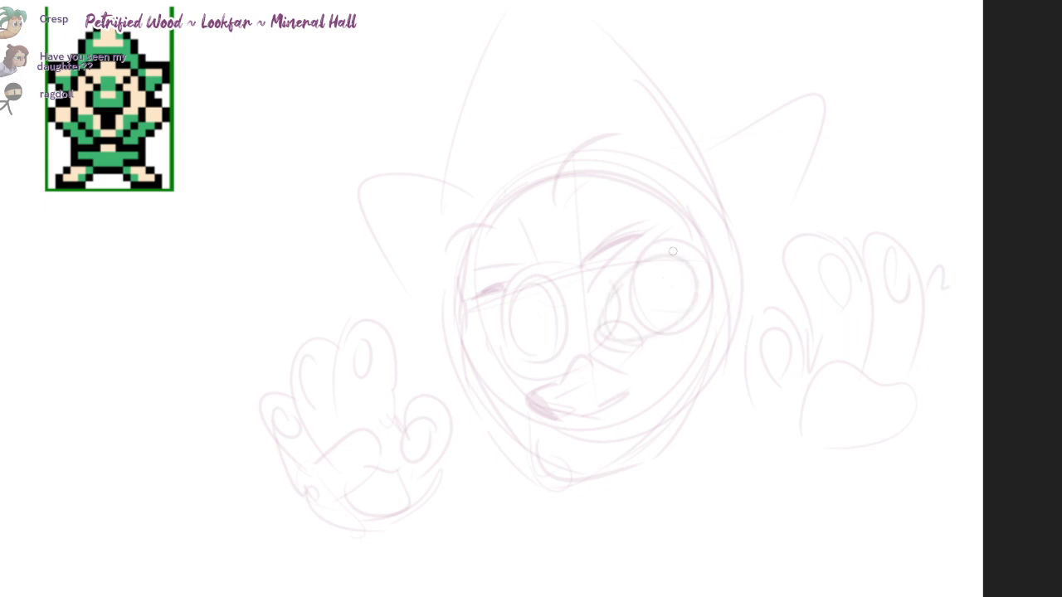
mouse_move(608, 305)
mouse_down()
mouse_move(627, 309)
mouse_move(640, 350)
mouse_up()
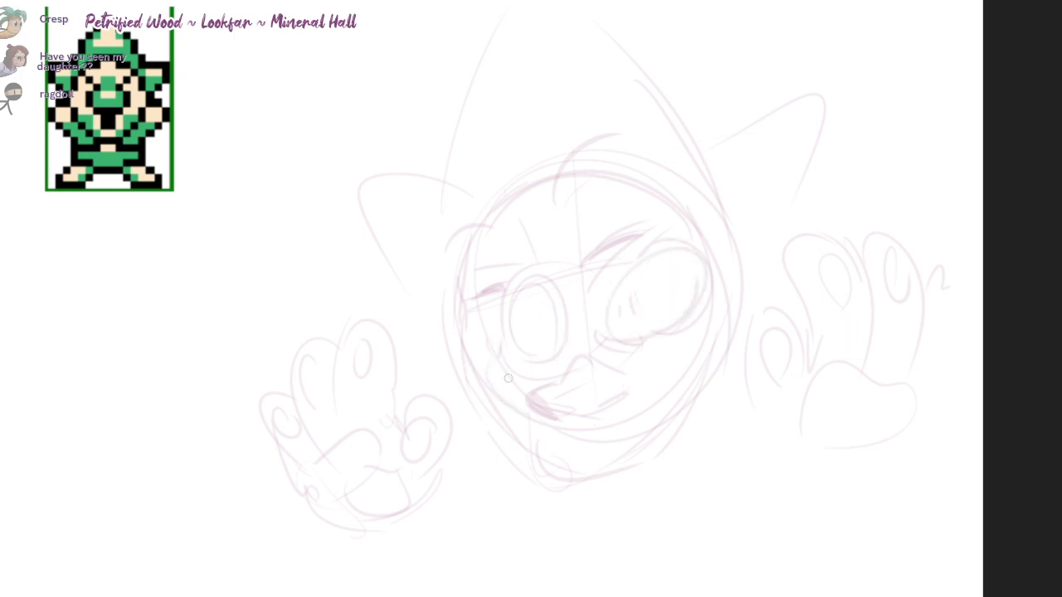
Step: Sketch the bag and cheek contour under the eye on the left
drag(508, 378, 524, 375)
mouse_move(582, 314)
mouse_down()
mouse_move(585, 346)
mouse_move(544, 364)
mouse_up()
key(ctrl+z)
Step: Add short guide strokes on both sides of the head and a curve beyond the hand on the left
drag(983, 474, 980, 468)
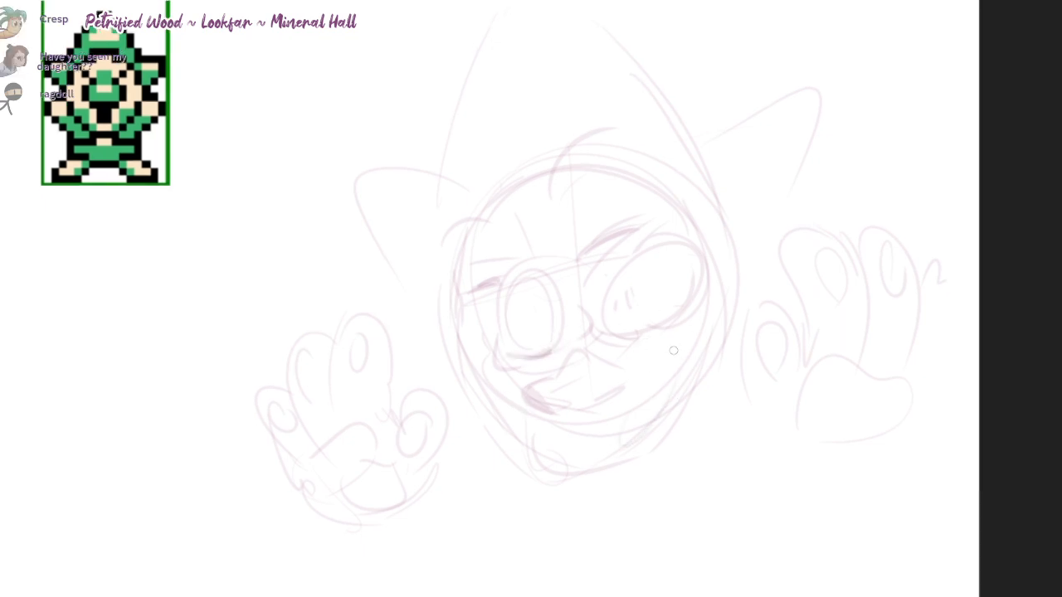
drag(380, 365, 462, 342)
drag(743, 270, 781, 267)
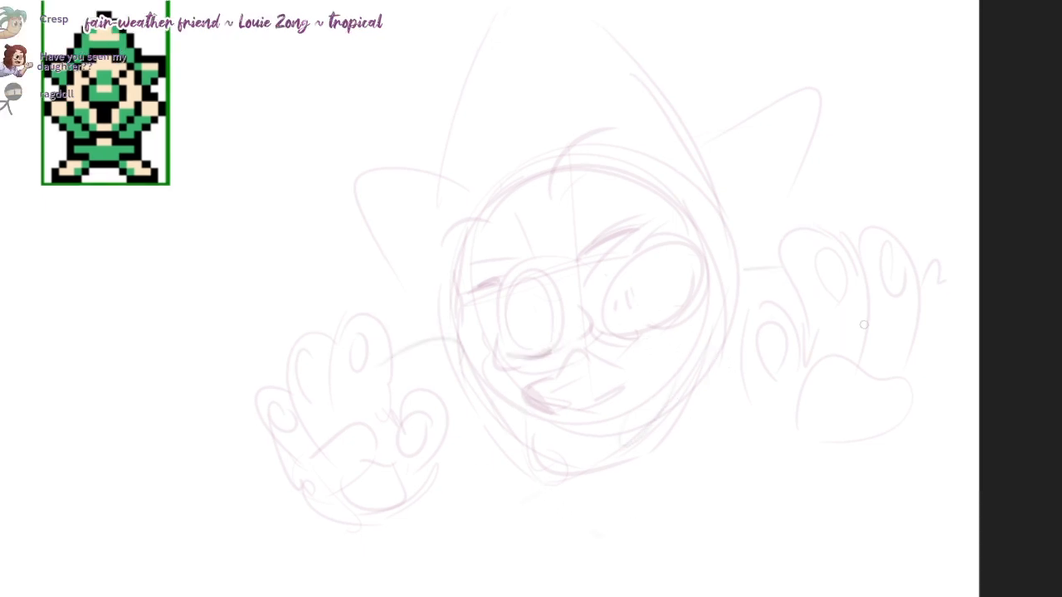
drag(248, 422, 225, 516)
Step: Add an outer finger with an oval fingertip pad and a rounded heel to the hand on the right
drag(931, 317, 977, 338)
key(ctrl+z)
drag(913, 254, 918, 395)
drag(930, 276, 926, 276)
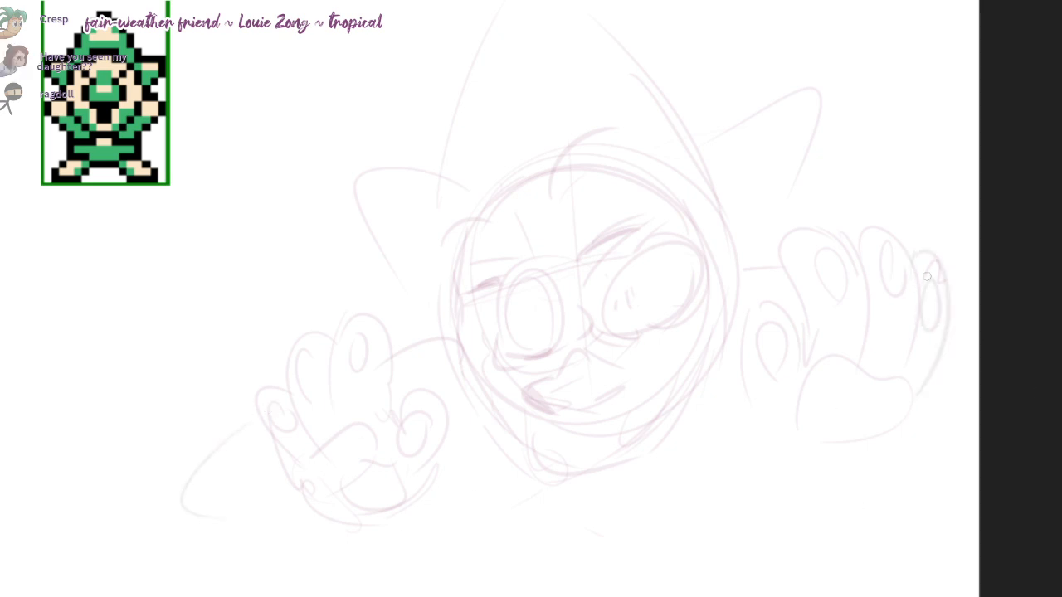
drag(752, 403, 891, 428)
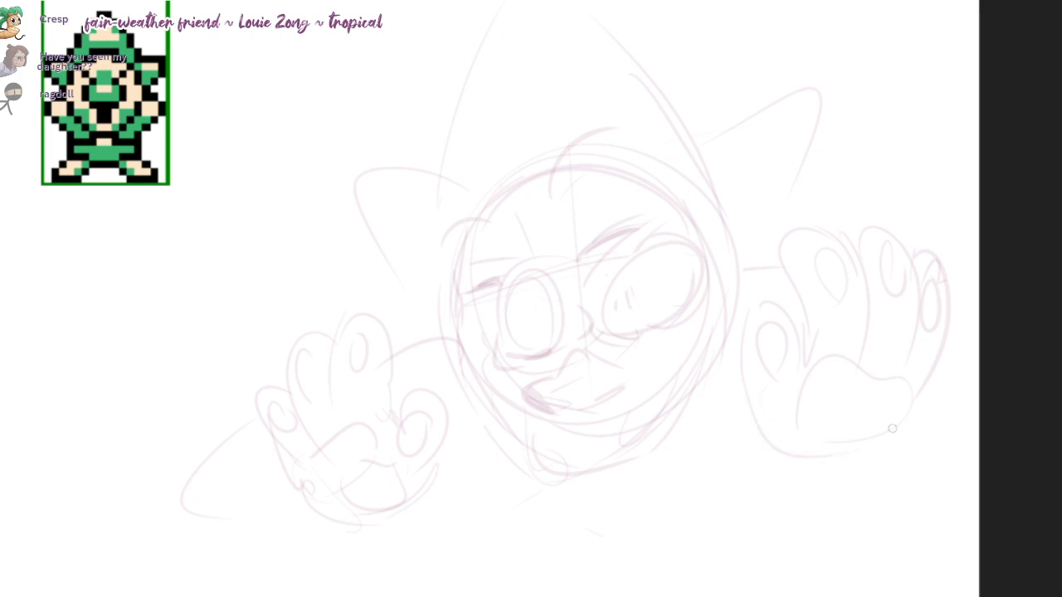
mouse_move(931, 370)
mouse_down()
mouse_move(851, 468)
mouse_move(828, 470)
mouse_up()
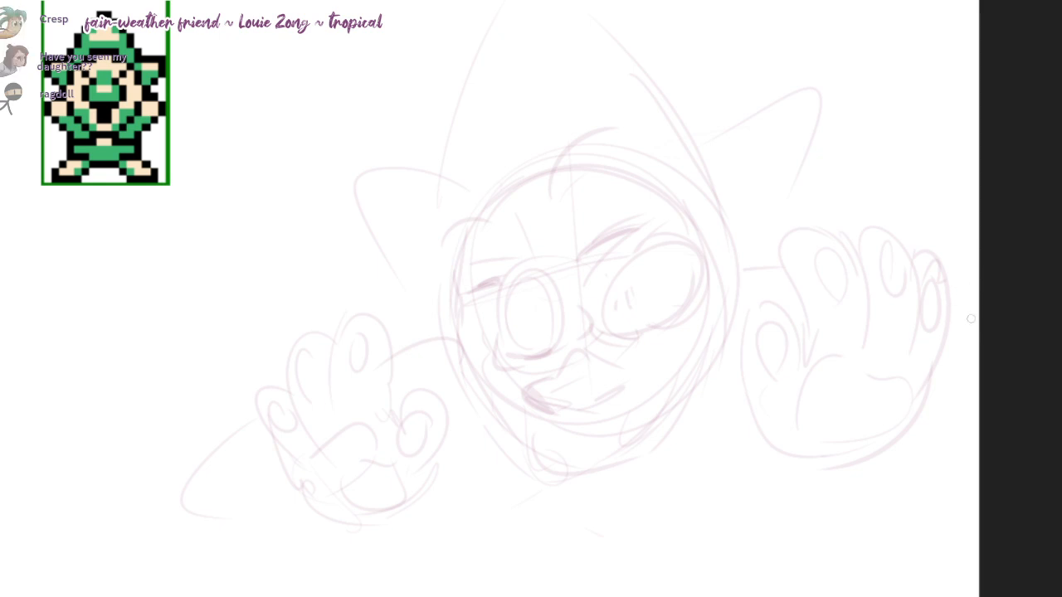
Step: Erase the hand on the right and redraw it with three upright, rounded fingers
mouse_move(795, 277)
mouse_down()
mouse_move(898, 339)
mouse_move(862, 278)
mouse_move(926, 235)
mouse_move(884, 220)
mouse_move(791, 326)
mouse_move(804, 481)
mouse_move(815, 460)
mouse_move(808, 348)
mouse_move(864, 322)
mouse_move(881, 395)
mouse_up()
key(b)
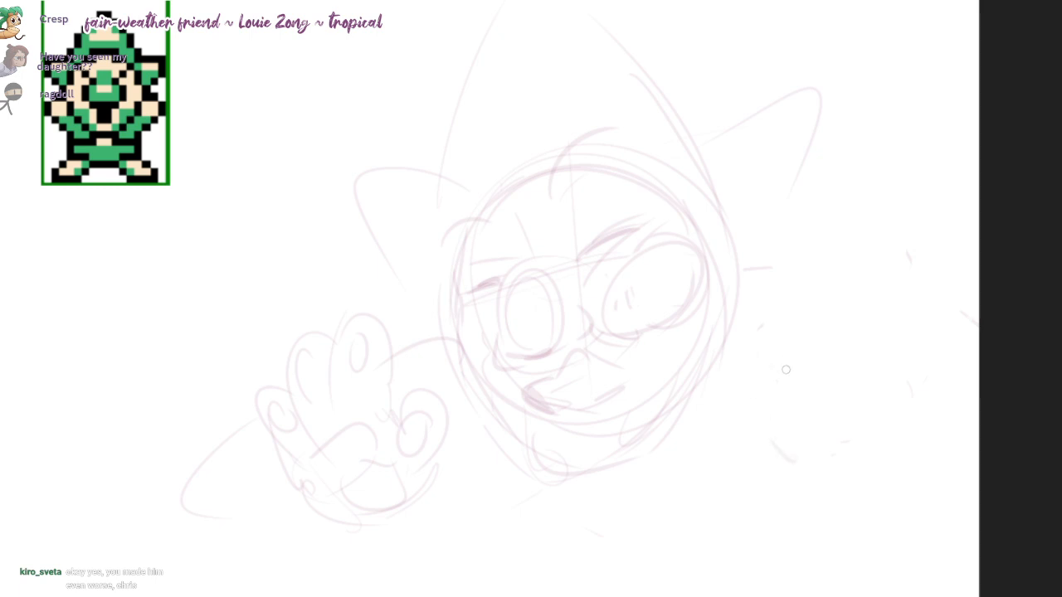
mouse_move(786, 370)
mouse_down()
mouse_move(801, 380)
mouse_move(797, 266)
mouse_move(858, 373)
mouse_move(896, 355)
mouse_up()
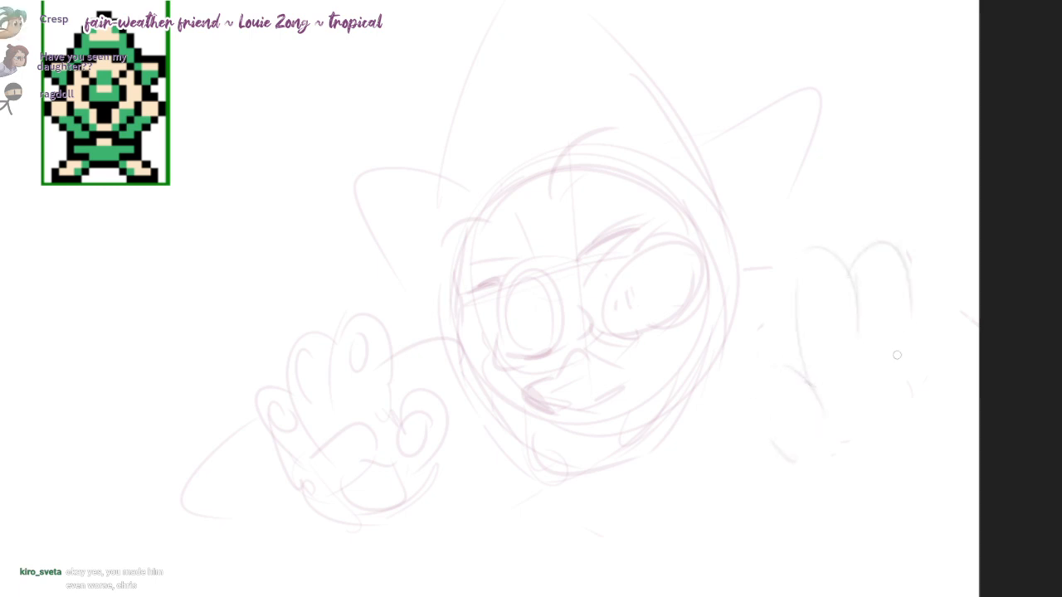
drag(942, 259, 946, 349)
drag(801, 284, 805, 386)
drag(859, 285, 860, 376)
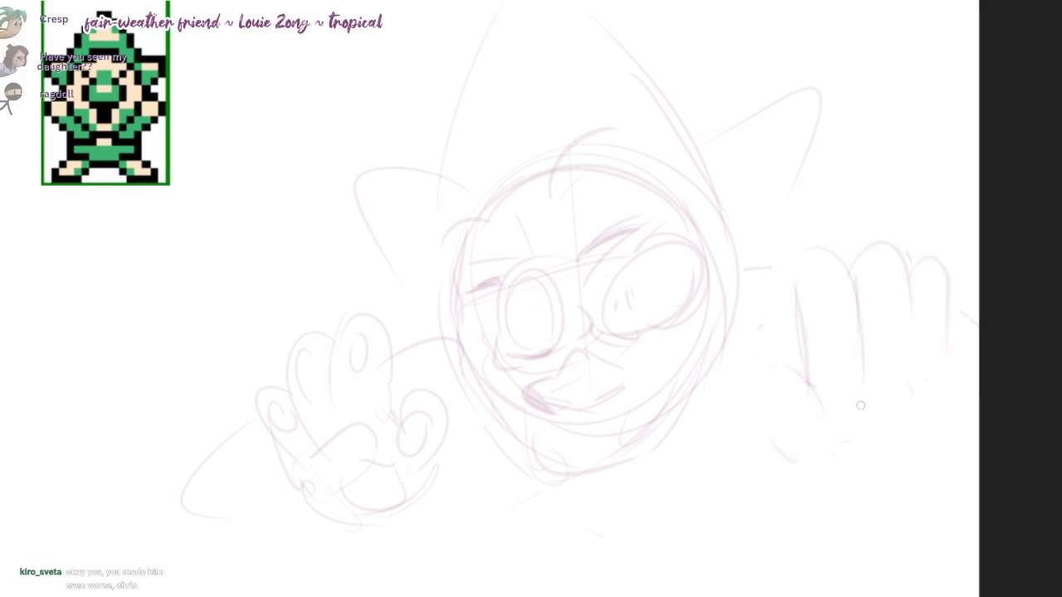
Step: Draw oval fingertip pads, small mid-finger pads, a wide oval palm pad and a lower heel pad on the right hand
mouse_move(813, 320)
mouse_down()
mouse_move(829, 270)
mouse_move(845, 278)
mouse_up()
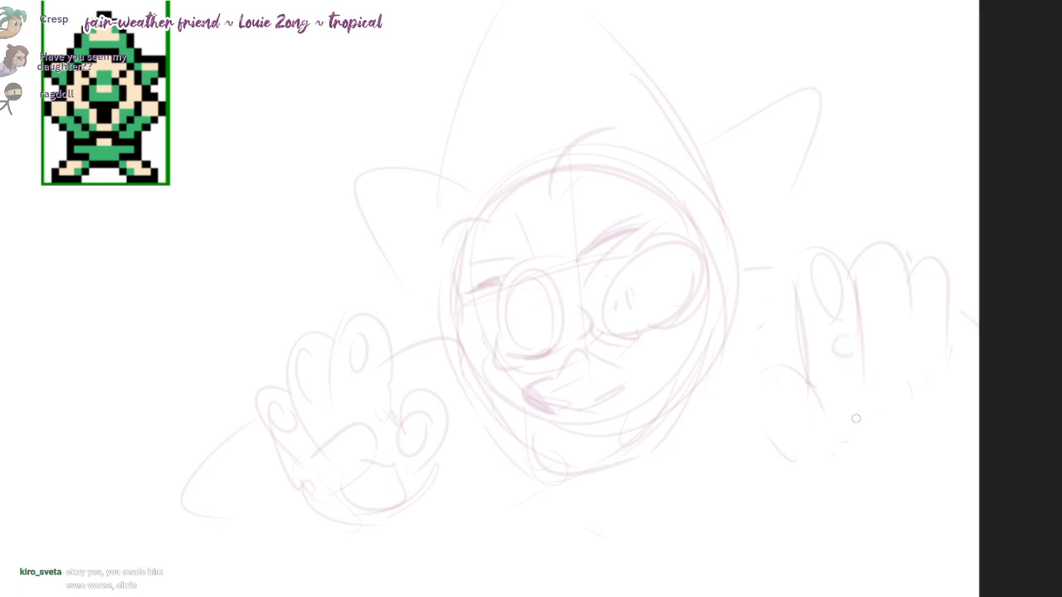
drag(856, 418, 863, 415)
drag(884, 262, 894, 364)
drag(935, 282, 935, 309)
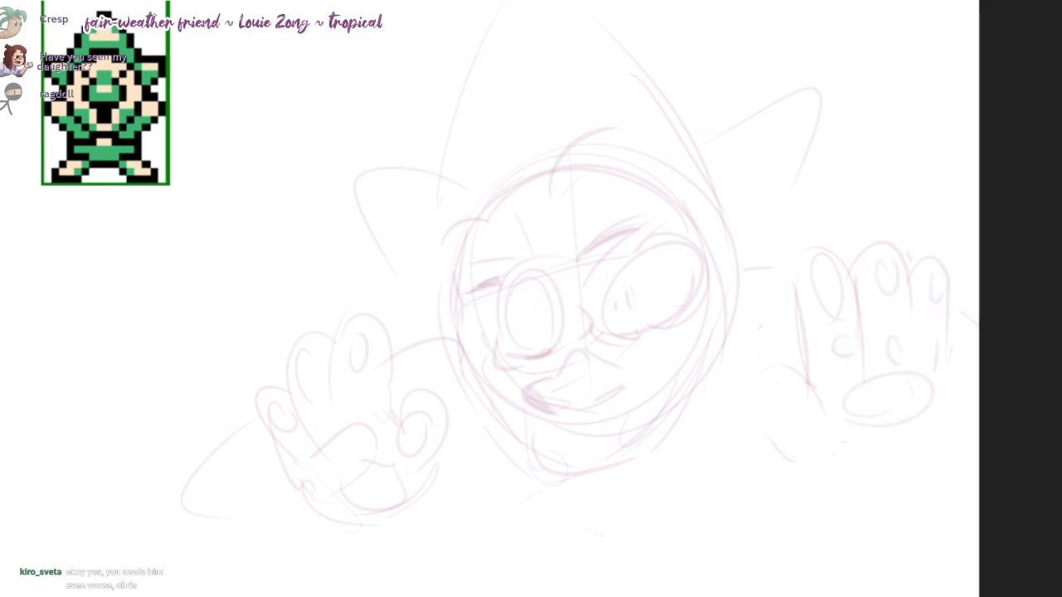
drag(817, 435, 886, 461)
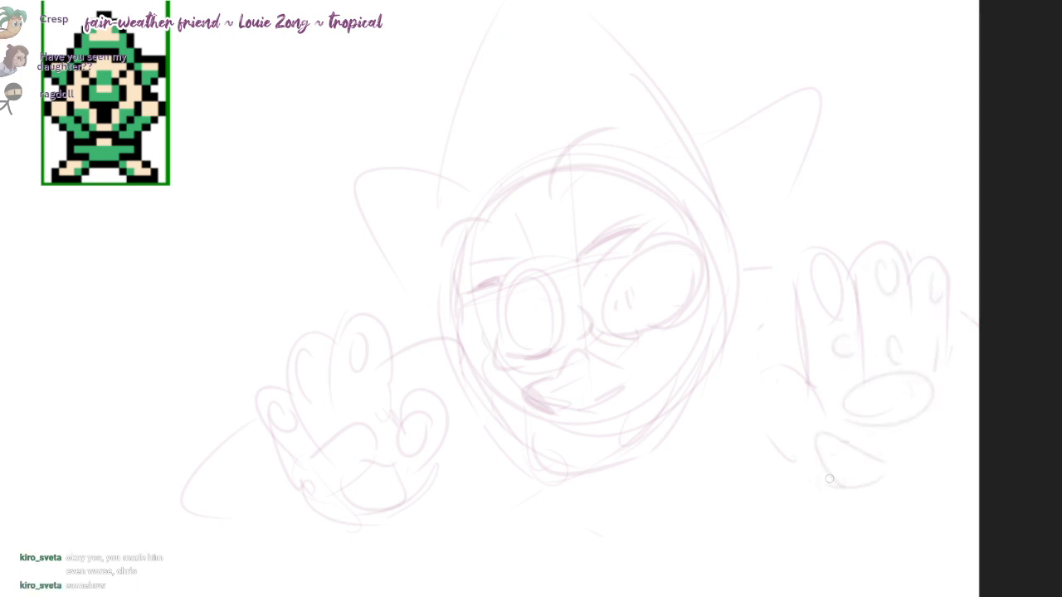
Step: Add a thumb with an oval pad to the hand on the right and close its outer palm and heel contour
drag(787, 385, 792, 475)
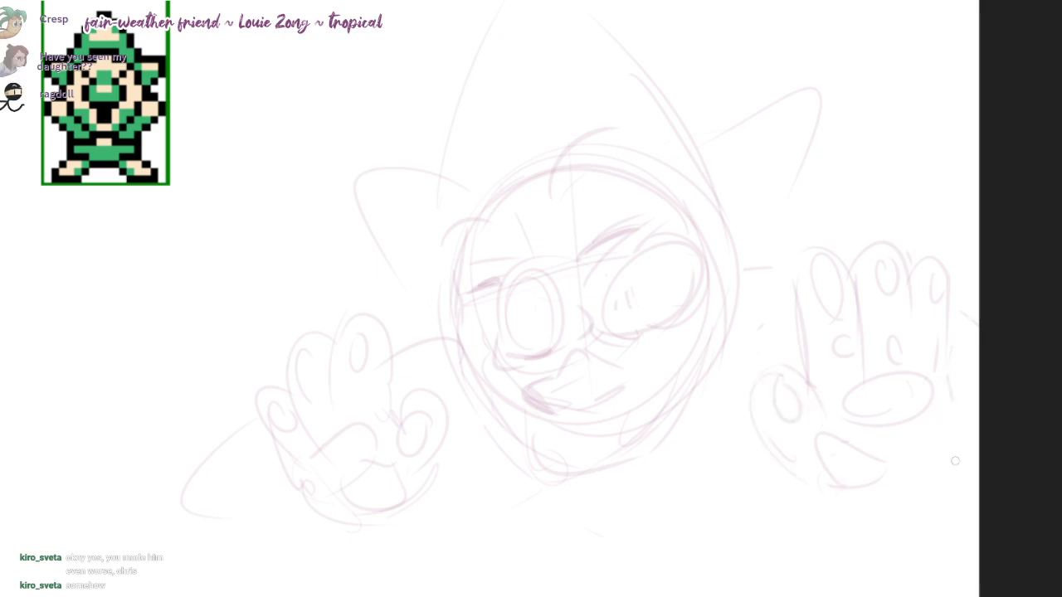
drag(954, 460, 918, 489)
drag(816, 486, 886, 502)
Step: Redraw the side and heel contours of the hand on the left, extending the palm downward
drag(982, 474, 981, 463)
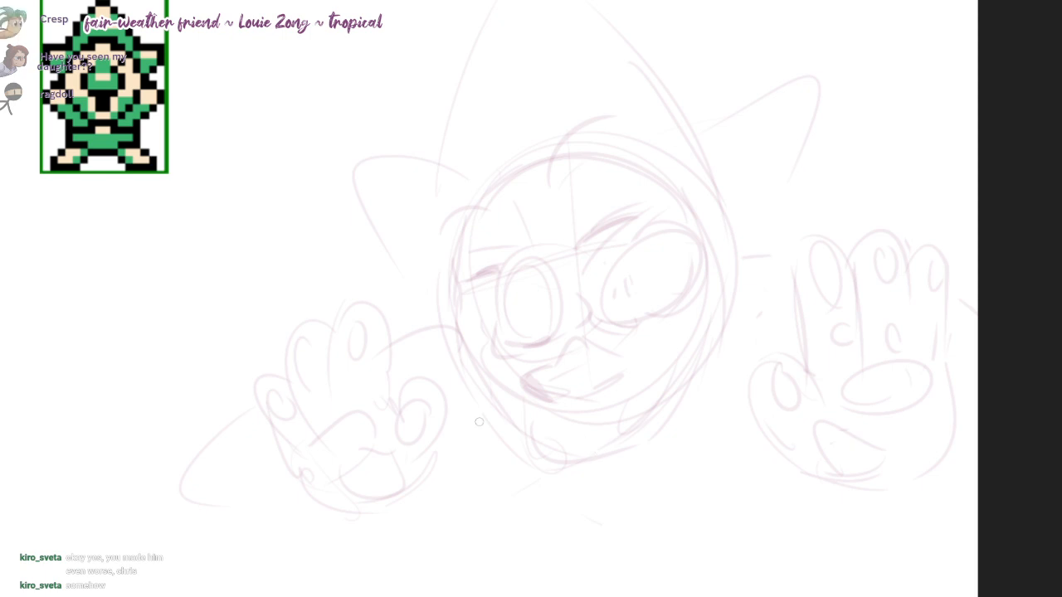
mouse_move(445, 406)
mouse_down()
mouse_move(420, 502)
mouse_move(355, 521)
mouse_up()
drag(295, 473, 347, 530)
Step: Erase the palm lines of the hand on the left, then redraw an oval palm pad and the finger edges
key(e)
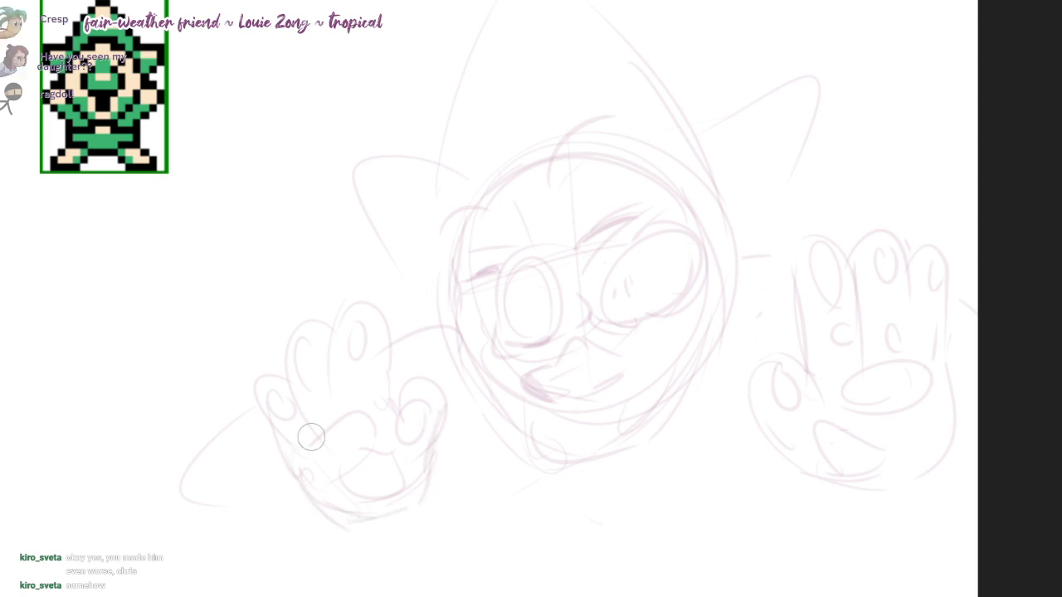
drag(311, 437, 366, 481)
key(b)
drag(345, 419, 379, 414)
drag(324, 341, 333, 411)
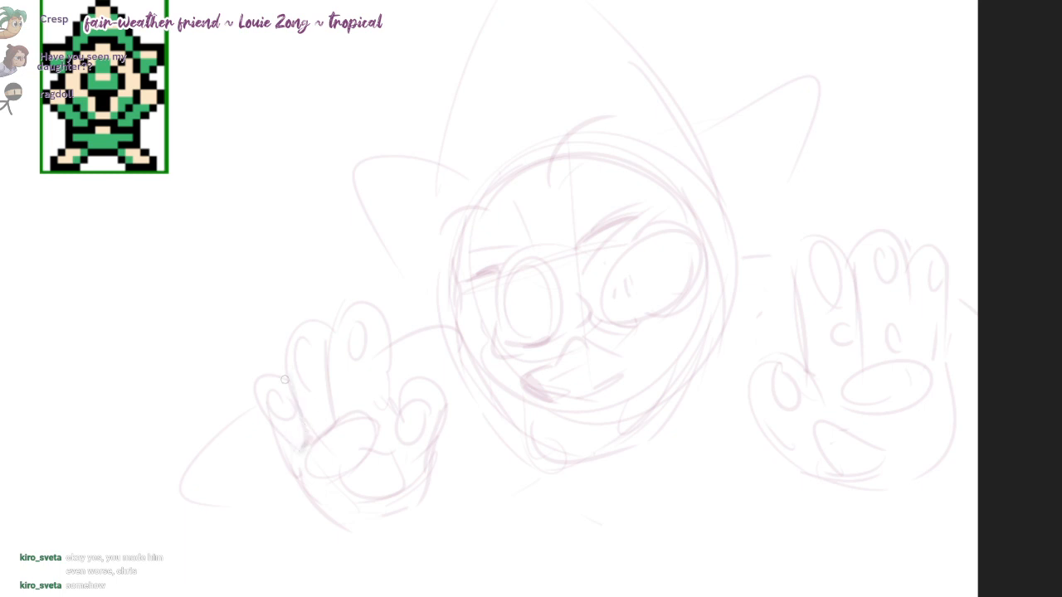
mouse_move(284, 379)
mouse_down()
mouse_move(290, 467)
mouse_move(270, 439)
mouse_move(310, 494)
mouse_move(383, 528)
mouse_up()
key(ctrl+z)
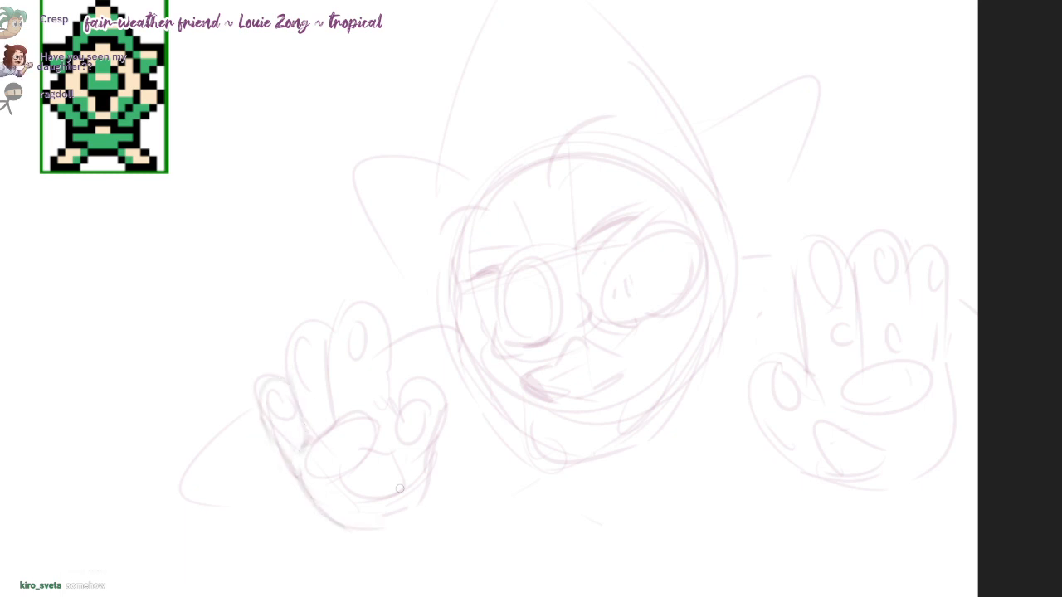
Step: Replace the lower palm pad of the hand on the left with a curved pad reaching toward the thumb
key(e)
mouse_move(396, 476)
mouse_down()
mouse_move(394, 457)
mouse_move(413, 476)
mouse_up()
key(b)
drag(382, 438, 404, 489)
key(ctrl+z)
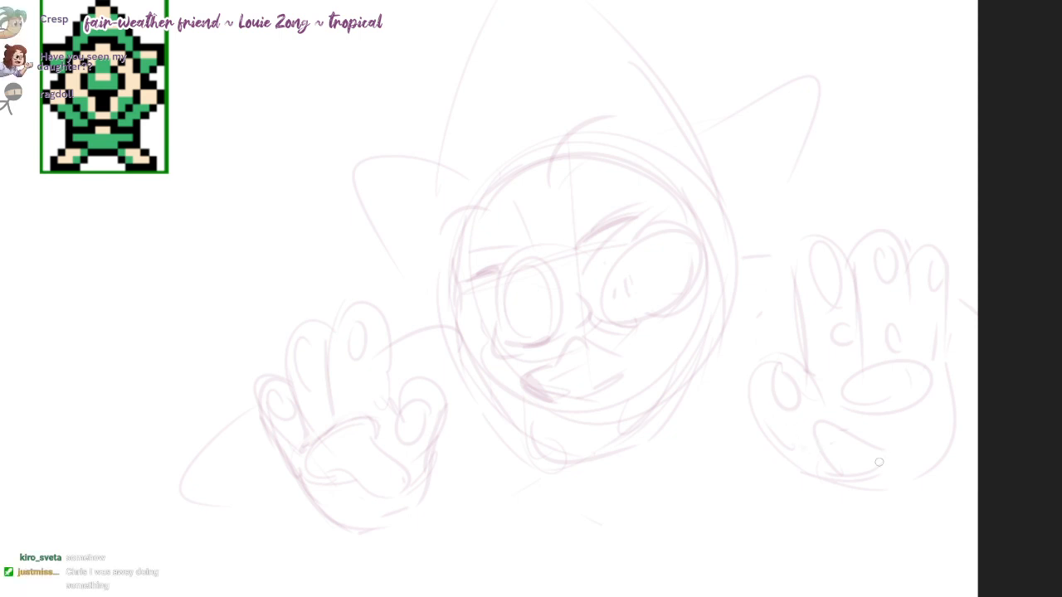
Step: Erase the heel pad of the hand on the right and redraw it as a curved shape below the oval palm pad
key(e)
drag(881, 453, 889, 469)
key(b)
mouse_move(841, 403)
mouse_down()
mouse_move(851, 465)
mouse_move(904, 415)
mouse_up()
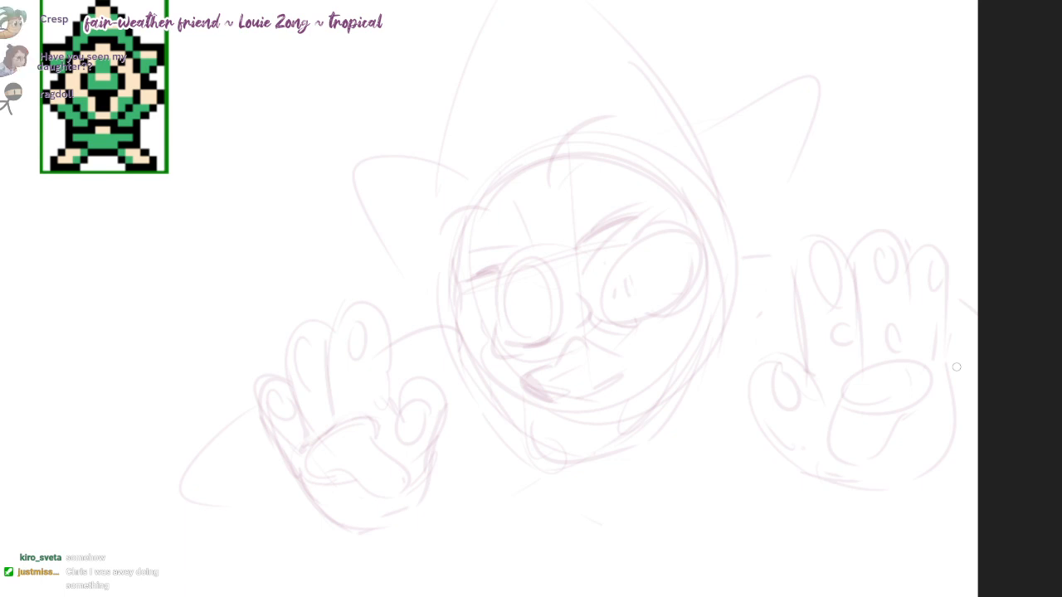
Step: Sketch small pointed shapes beside the cheeks and tall rounded ears on both sides of the hood
drag(756, 249, 810, 223)
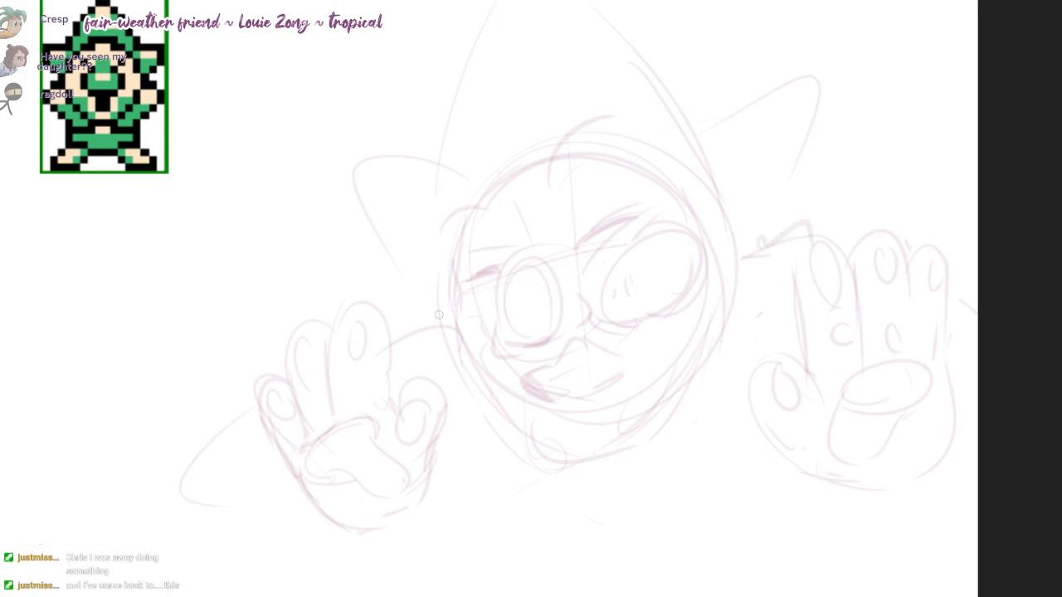
mouse_move(455, 316)
mouse_down()
mouse_move(393, 329)
mouse_move(412, 351)
mouse_up()
drag(436, 197, 422, 319)
drag(691, 131, 757, 265)
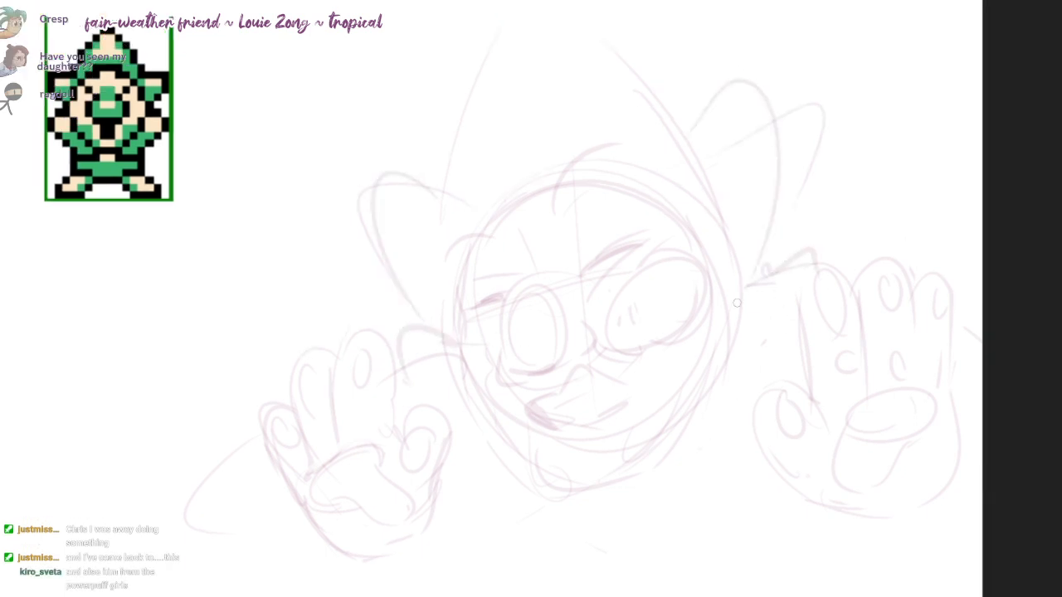
Step: Redraw both sides of the hood's tall peak with fuller curves rising to the top of the canvas
drag(560, 2, 666, 99)
drag(489, 2, 460, 196)
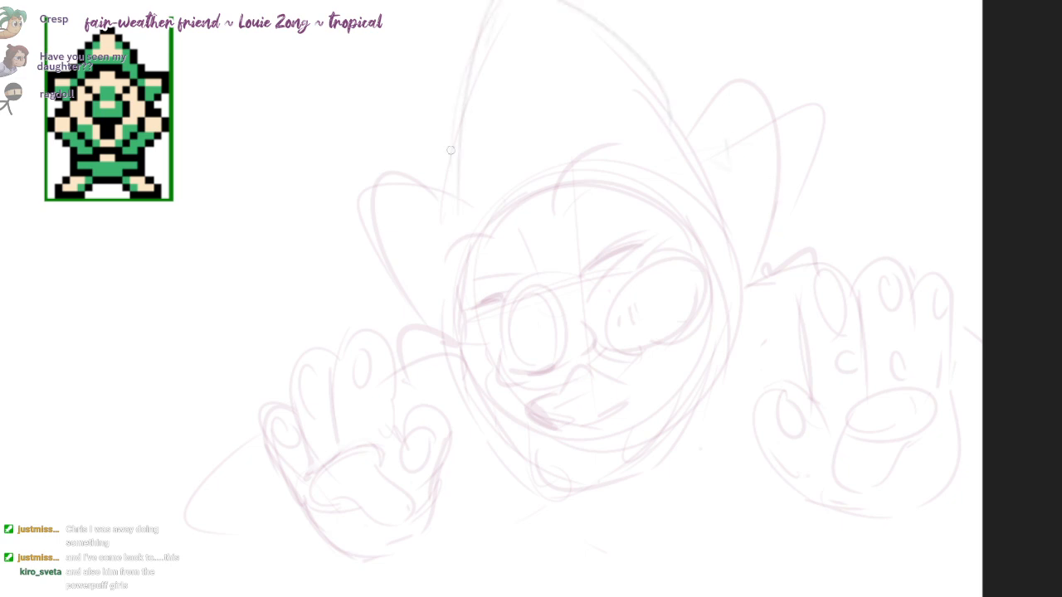
drag(486, 21, 437, 222)
mouse_move(556, 2)
mouse_down()
mouse_move(665, 93)
mouse_move(568, 2)
mouse_up()
key(e)
key(b)
mouse_move(488, 2)
mouse_down()
mouse_move(476, 60)
mouse_move(508, 1)
mouse_up()
drag(570, 1, 691, 120)
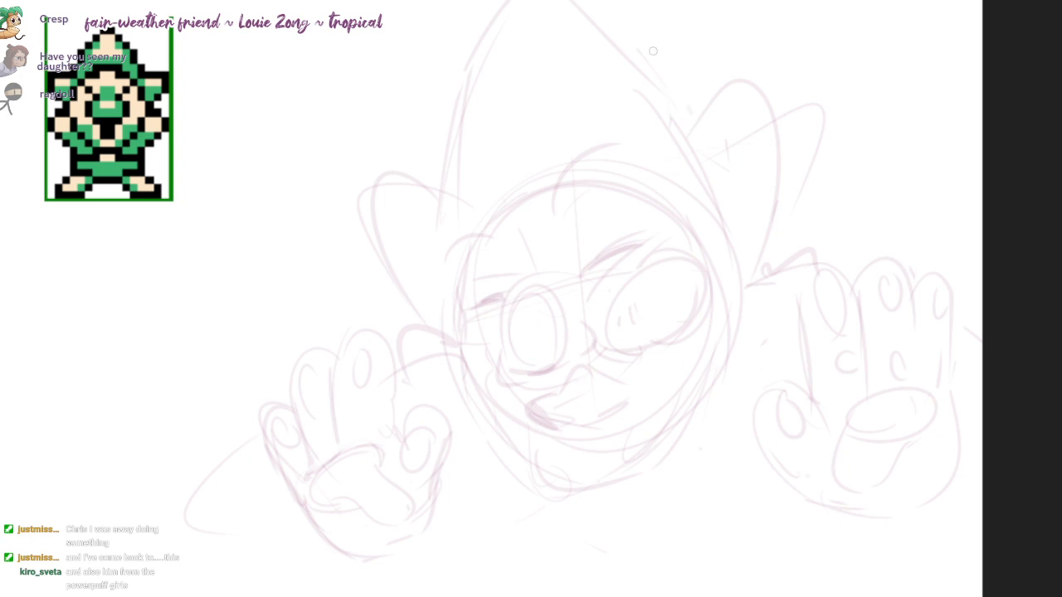
drag(595, 32, 685, 101)
drag(515, 6, 462, 174)
drag(465, 115, 461, 197)
Step: Round off the hood's lower edge under the chin and sketch wide body curves below the head
drag(962, 497, 987, 469)
drag(522, 430, 695, 445)
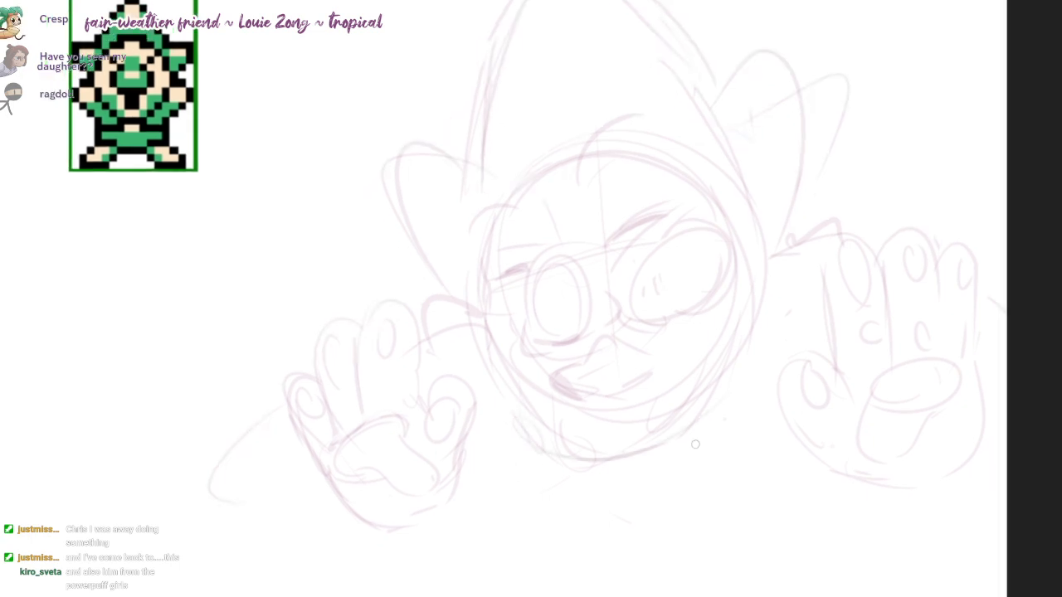
drag(513, 560, 492, 506)
drag(463, 421, 568, 587)
drag(892, 460, 777, 587)
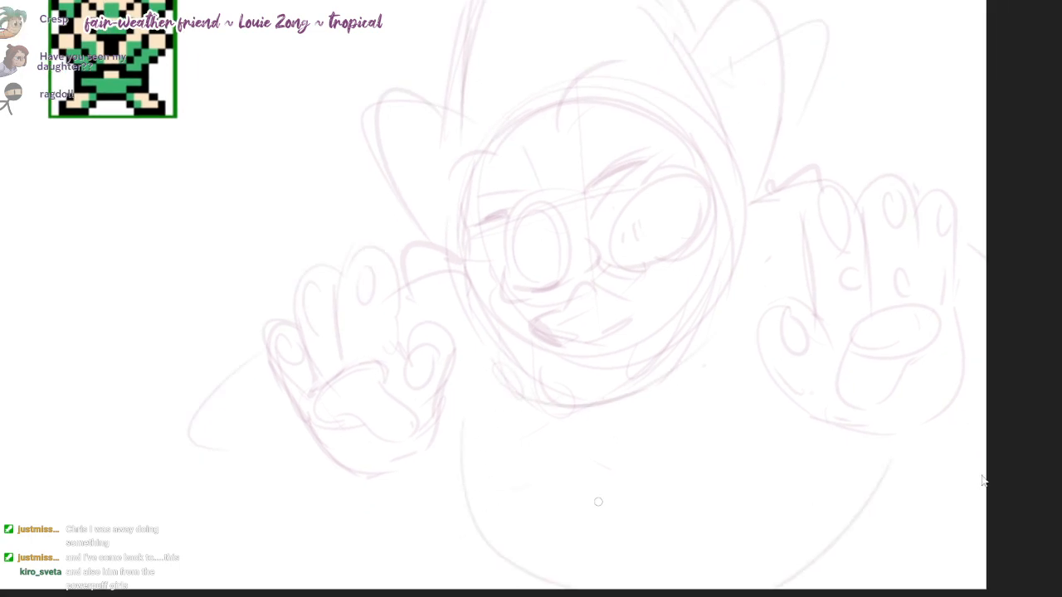
Step: Start the dark purple line art with the outer curve around the eye on the left
drag(516, 253, 539, 348)
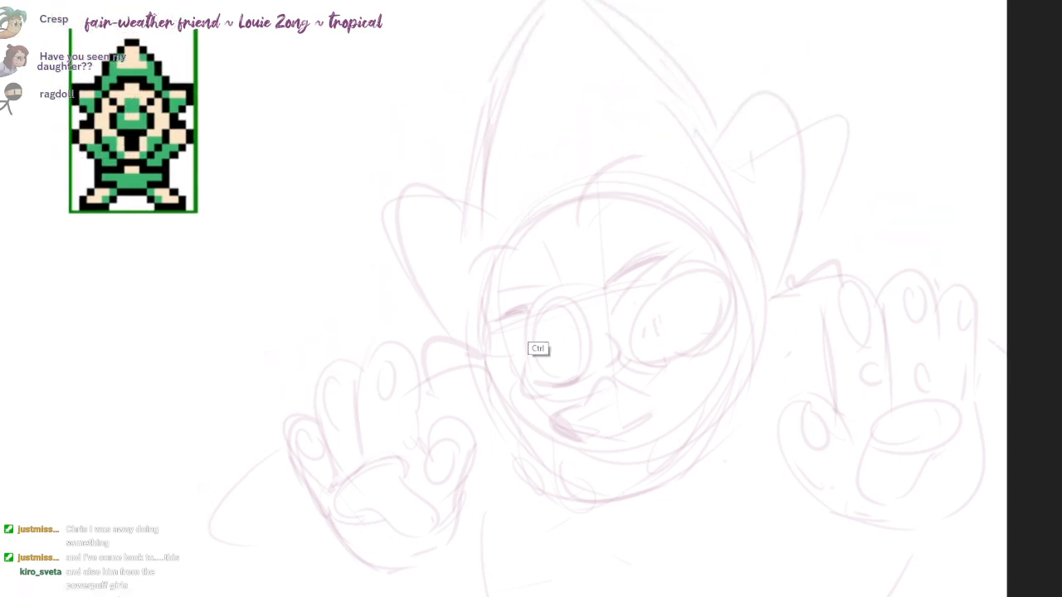
scroll(539, 325, up, 3)
mouse_move(575, 274)
mouse_down()
mouse_move(529, 303)
mouse_move(528, 384)
mouse_up()
scroll(528, 393, up, 1)
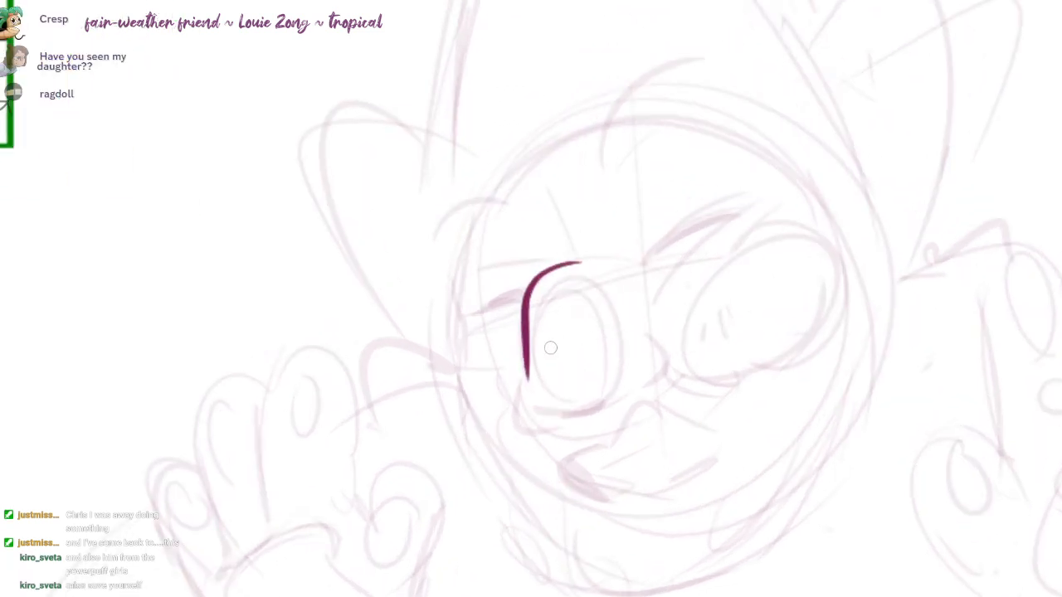
mouse_move(605, 309)
mouse_down()
mouse_move(608, 352)
mouse_move(605, 310)
mouse_move(565, 280)
mouse_move(532, 381)
mouse_move(599, 393)
mouse_move(617, 370)
mouse_move(604, 340)
mouse_move(618, 368)
mouse_up()
key(ctrl+z)
Step: Ink the left eye's shape, the bag beneath it and the nose in dark purple
key(ctrl+z)
drag(533, 374, 526, 385)
drag(518, 423, 556, 426)
mouse_move(644, 338)
mouse_down()
mouse_move(663, 366)
mouse_move(654, 379)
mouse_up()
drag(559, 413, 641, 379)
key(ctrl+z)
drag(558, 426, 543, 452)
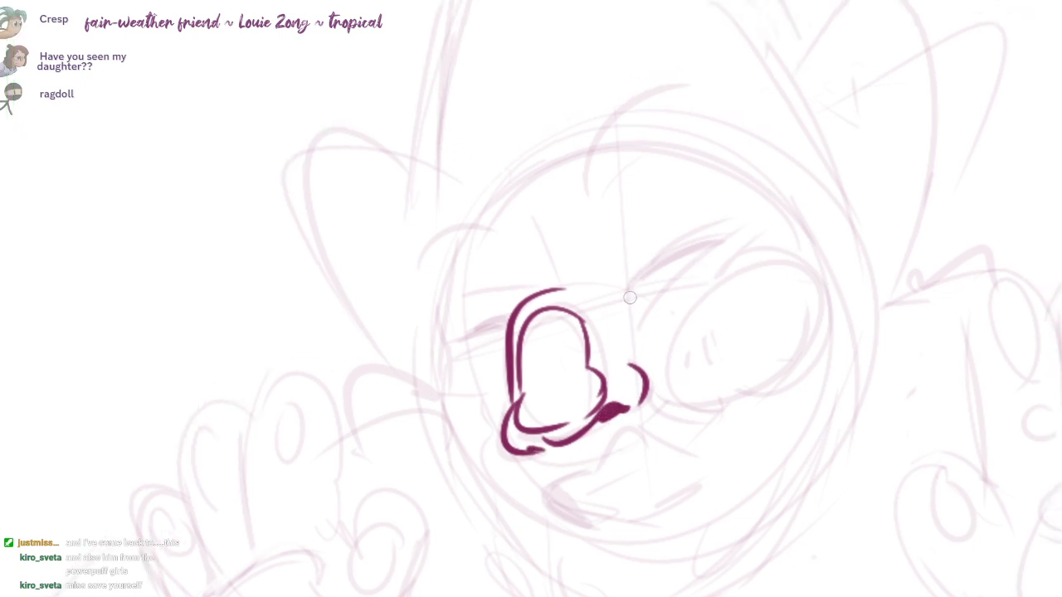
Step: Ink both eyebrows, the crease line between the eyes and the large tilted oval of the right eye
drag(621, 303, 701, 249)
drag(501, 334, 463, 347)
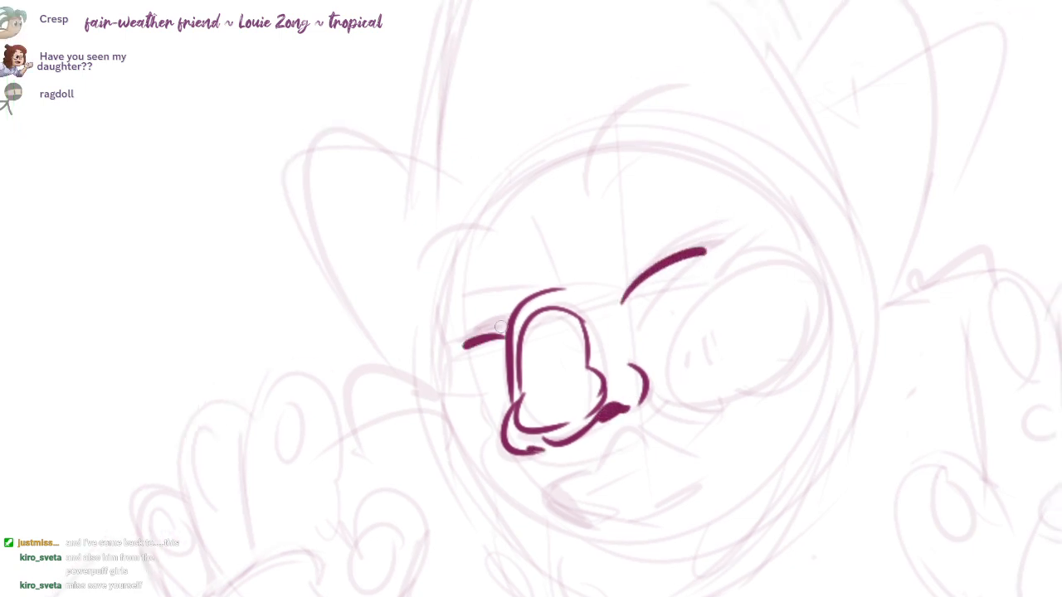
drag(660, 297, 748, 231)
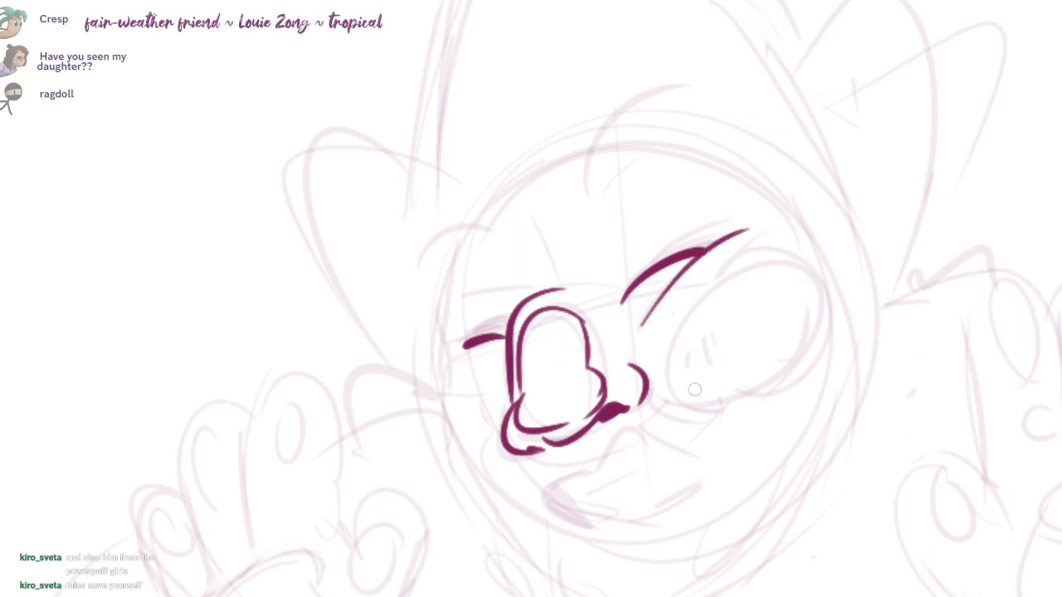
mouse_move(808, 268)
mouse_down()
mouse_move(714, 274)
mouse_move(781, 258)
mouse_up()
drag(735, 422, 739, 387)
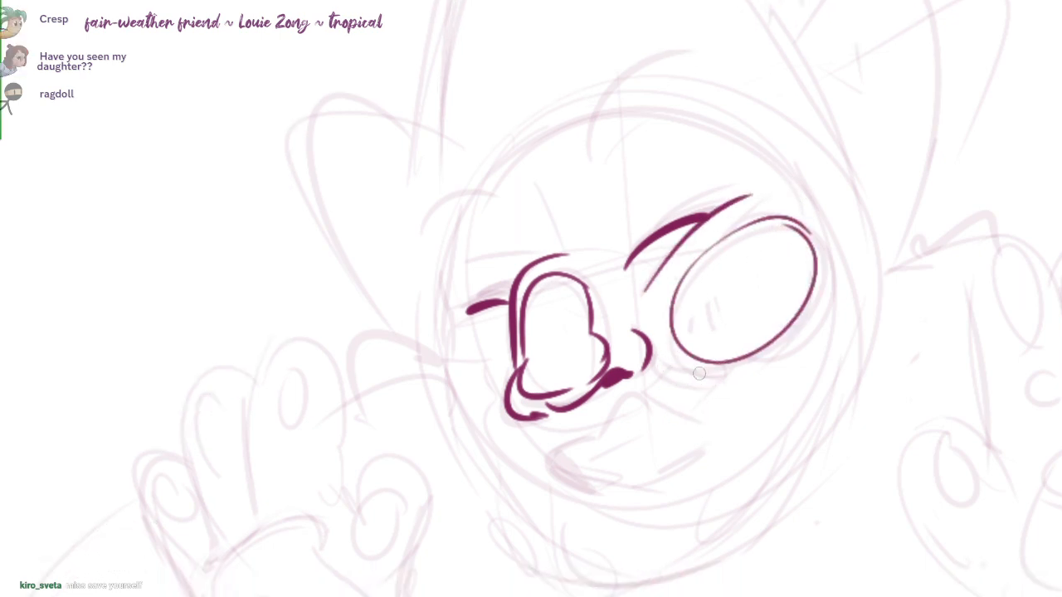
Step: Ink the curve beneath the right eye and the open, lopsided mouth with short tooth and tongue lines inside
mouse_move(666, 355)
mouse_down()
mouse_move(726, 379)
mouse_move(640, 387)
mouse_move(582, 439)
mouse_move(630, 489)
mouse_move(728, 422)
mouse_move(638, 397)
mouse_move(573, 439)
mouse_move(601, 489)
mouse_move(721, 434)
mouse_up()
key(ctrl+z)
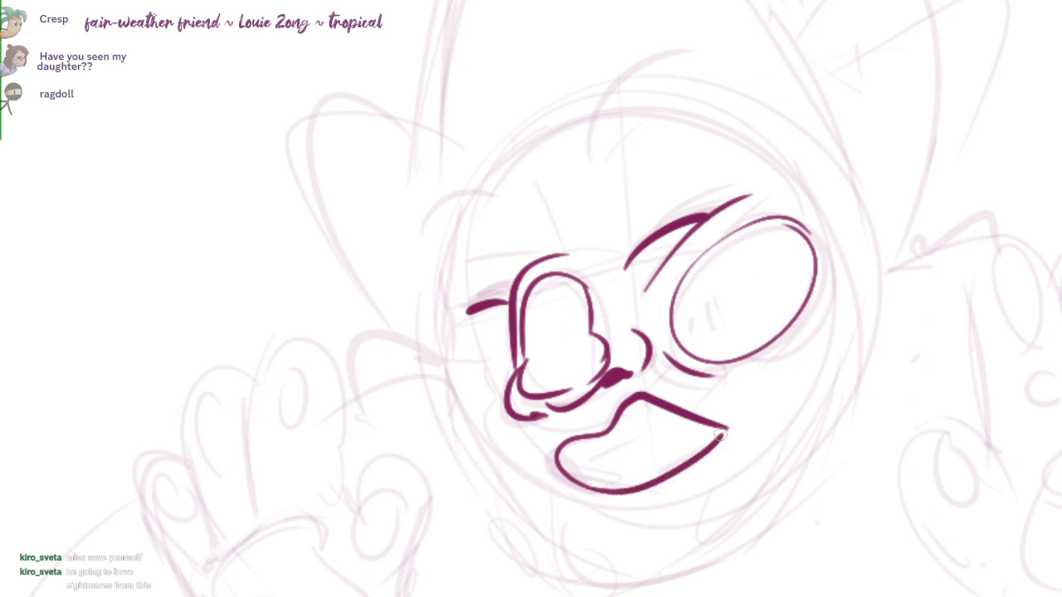
drag(567, 443, 608, 487)
key(ctrl+z)
mouse_move(571, 439)
mouse_down()
mouse_move(600, 485)
mouse_move(655, 430)
mouse_up()
key(ctrl+z)
key(ctrl+z)
mouse_move(570, 440)
mouse_down()
mouse_move(587, 474)
mouse_move(639, 441)
mouse_up()
key(ctrl+z)
drag(583, 462, 598, 485)
drag(646, 395, 651, 464)
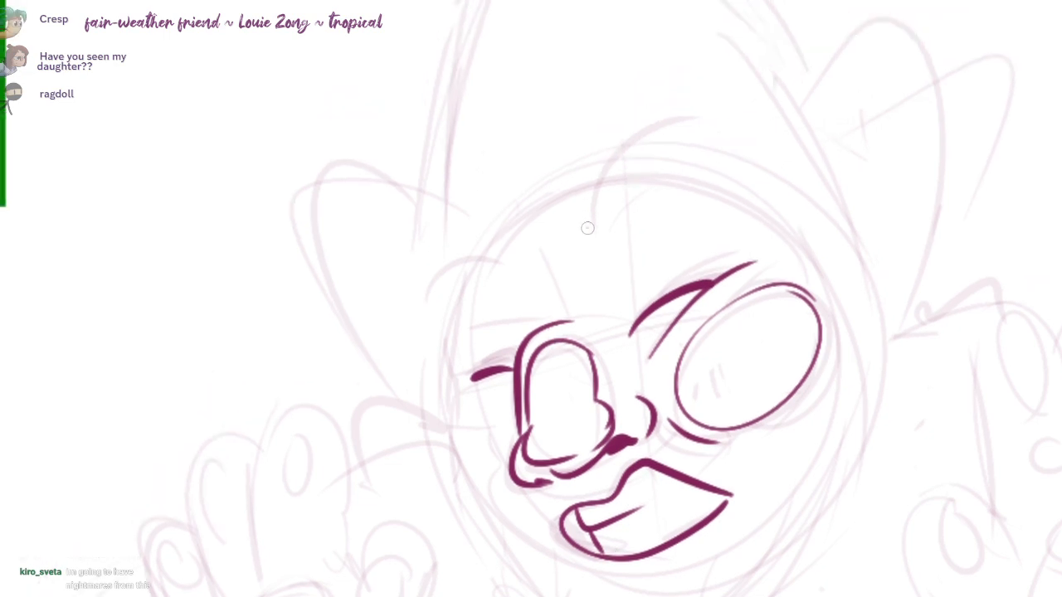
Step: Ink two arched curves above the forehead and the left side of the face, continuing down around a narrow chin
drag(588, 227, 706, 134)
mouse_move(507, 260)
mouse_down()
mouse_move(429, 292)
mouse_move(452, 456)
mouse_up()
drag(505, 514, 507, 401)
key(ctrl+z)
mouse_move(479, 156)
mouse_down()
mouse_move(453, 253)
mouse_move(459, 318)
mouse_move(530, 458)
mouse_up()
key(ctrl+z)
key(ctrl+z)
key(ctrl+z)
mouse_move(477, 158)
mouse_down()
mouse_move(447, 259)
mouse_move(441, 240)
mouse_move(469, 391)
mouse_move(454, 247)
mouse_move(464, 336)
mouse_move(490, 414)
mouse_move(671, 514)
mouse_up()
key(ctrl+z)
key(ctrl+z)
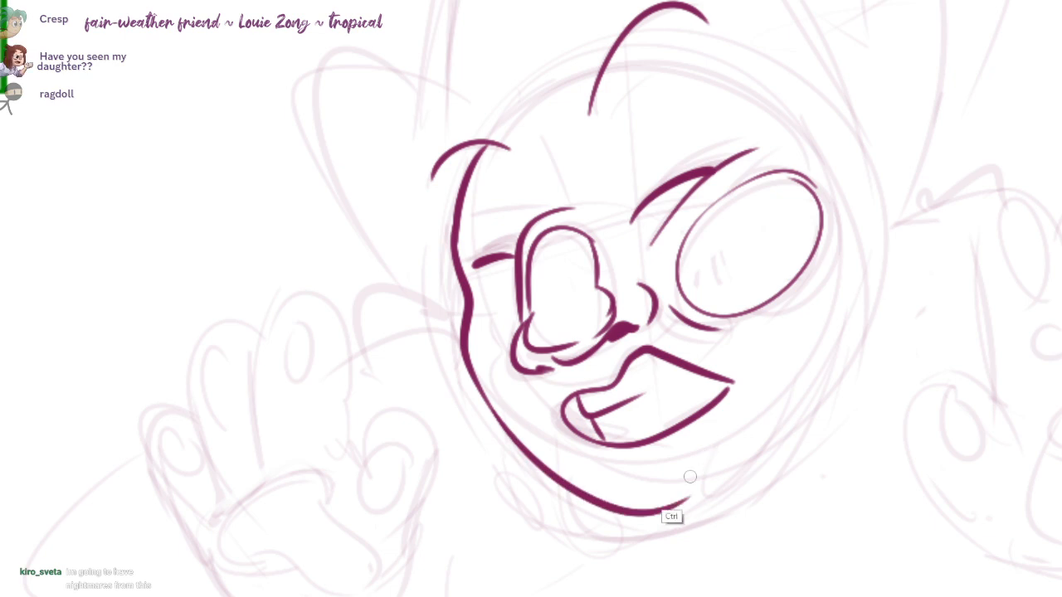
key(ctrl+z)
mouse_move(512, 438)
mouse_down()
mouse_move(692, 500)
mouse_move(771, 455)
mouse_up()
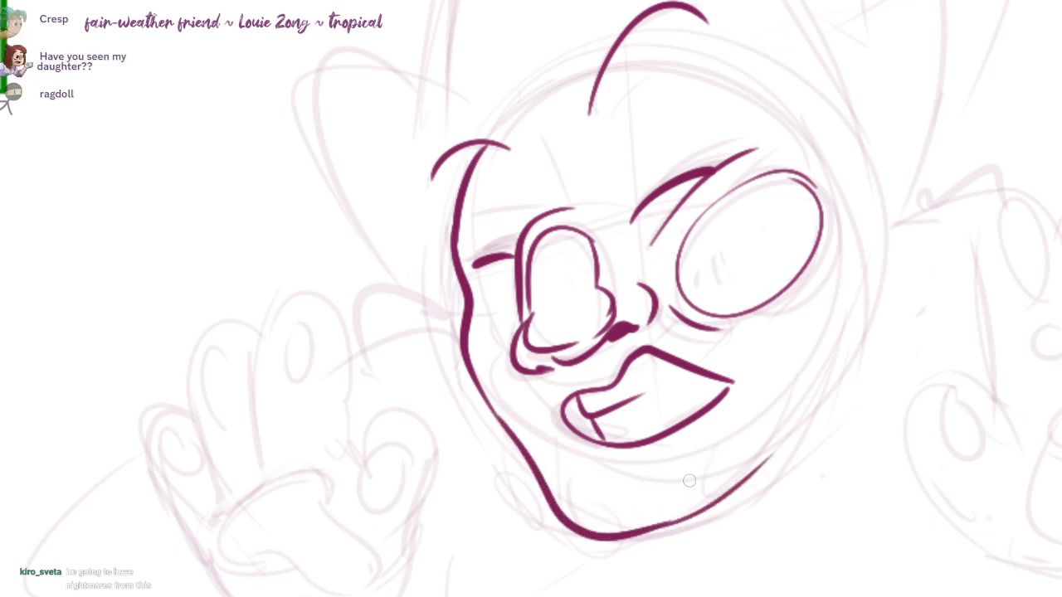
Step: Draw a large and a small oval on the chin and thicken the right eyebrow into a solid tapered shape
mouse_move(673, 502)
mouse_down()
mouse_move(595, 509)
mouse_move(593, 485)
mouse_up()
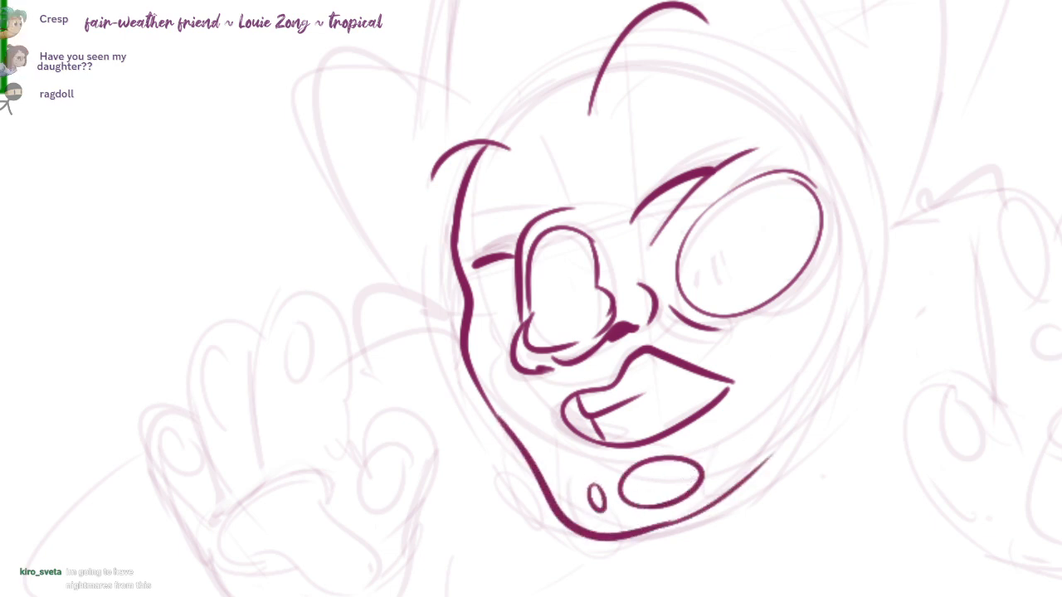
scroll(800, 385, down, 1)
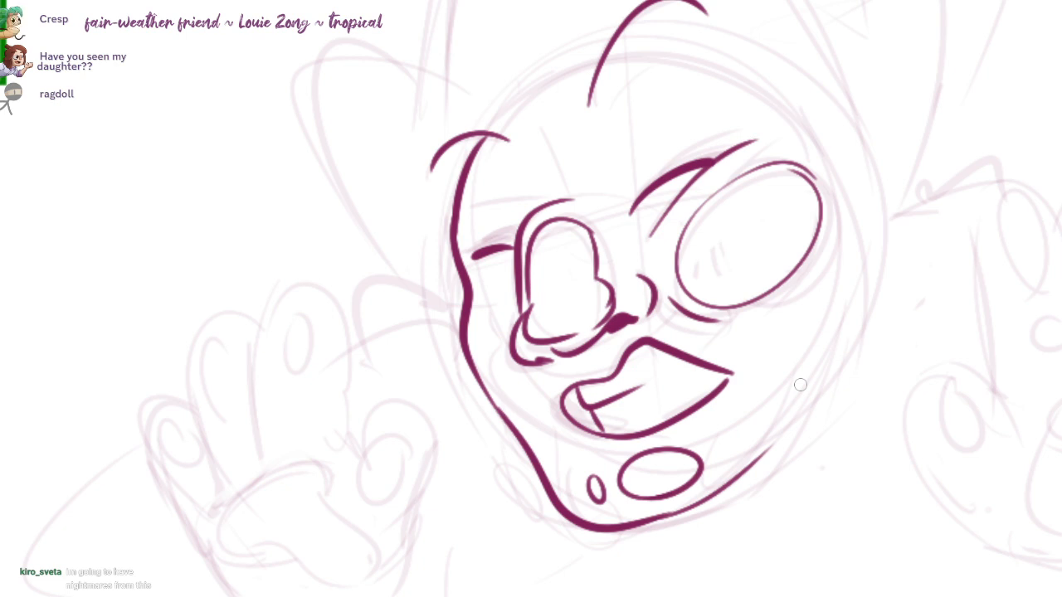
drag(633, 204, 654, 335)
drag(534, 382, 492, 388)
key(ctrl+z)
drag(753, 214, 743, 217)
drag(643, 345, 721, 289)
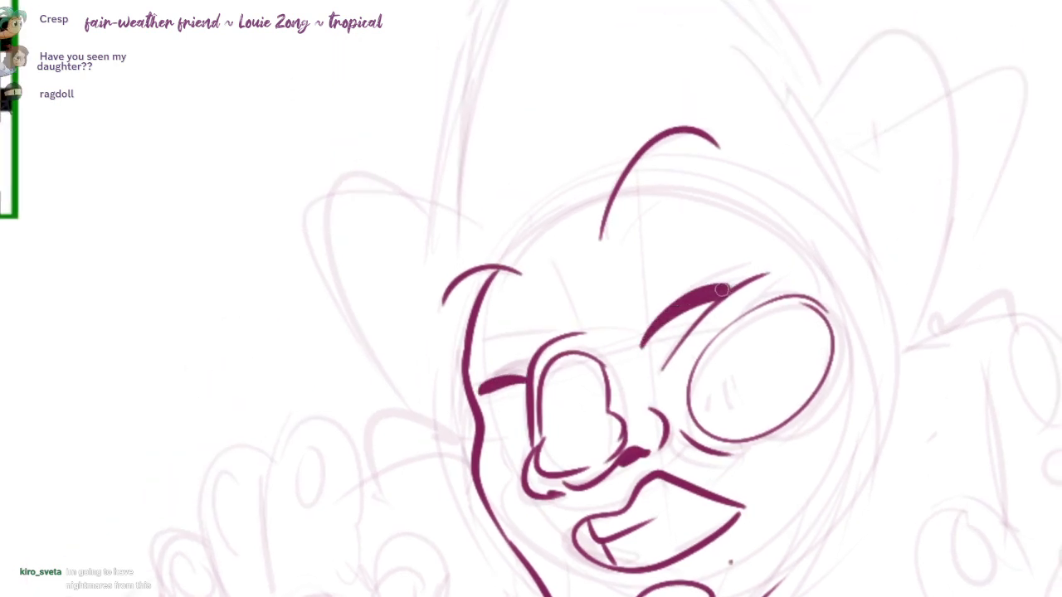
Step: Ink the rounded top of the face and curve its outline down past the right eye
scroll(531, 299, down, 1)
mouse_move(507, 335)
mouse_down()
mouse_move(631, 263)
mouse_move(750, 268)
mouse_up()
key(ctrl+z)
key(ctrl+z)
mouse_move(506, 334)
mouse_down()
mouse_move(755, 269)
mouse_move(838, 428)
mouse_up()
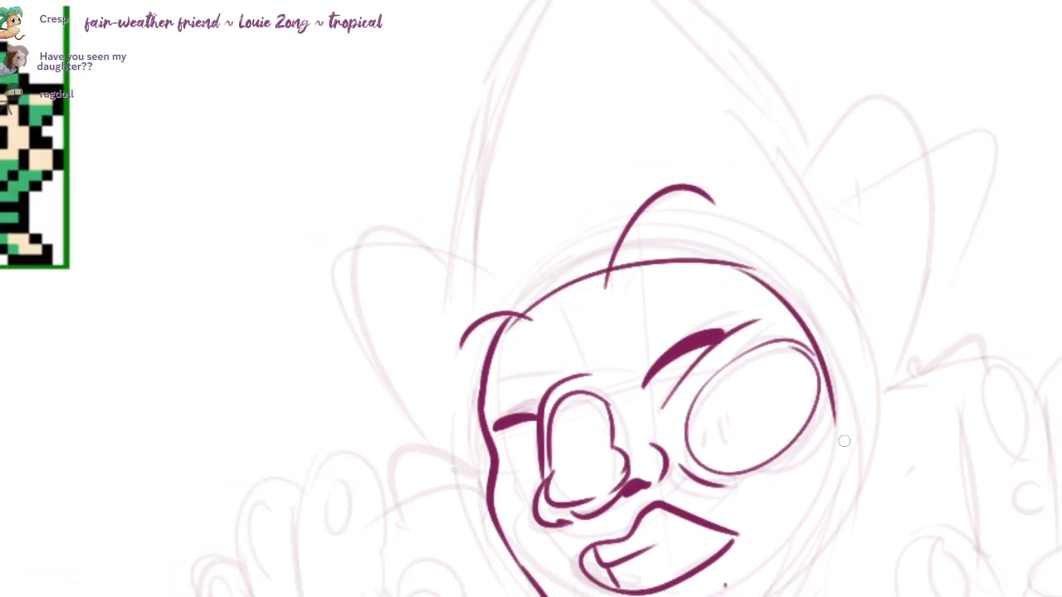
drag(821, 209, 787, 140)
key(ctrl+z)
drag(703, 195, 806, 379)
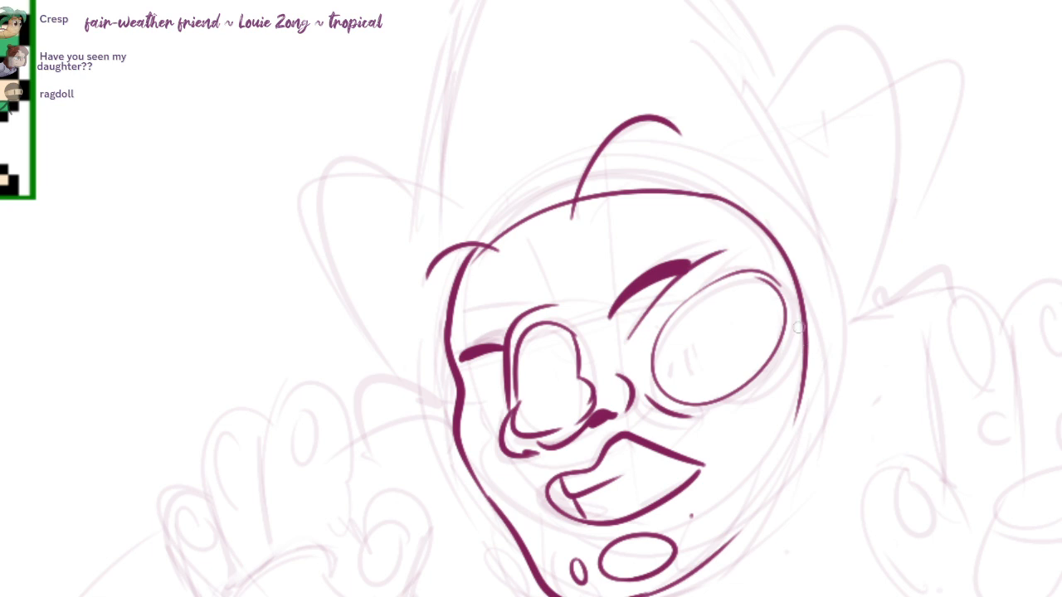
key(ctrl+z)
drag(714, 197, 804, 417)
Step: Close the right cheek and jaw outline and add hood rim lines beside the face and below the chin
mouse_move(773, 222)
mouse_down()
mouse_move(831, 352)
mouse_move(816, 307)
mouse_up()
drag(801, 319, 727, 464)
drag(586, 555, 751, 495)
mouse_move(821, 260)
mouse_down()
mouse_move(825, 355)
mouse_move(756, 275)
mouse_up()
Step: Ink the fingers of the raised hand on the right, with round pads on two fingertips and a finger base
scroll(829, 348, down, 2)
drag(861, 342, 925, 271)
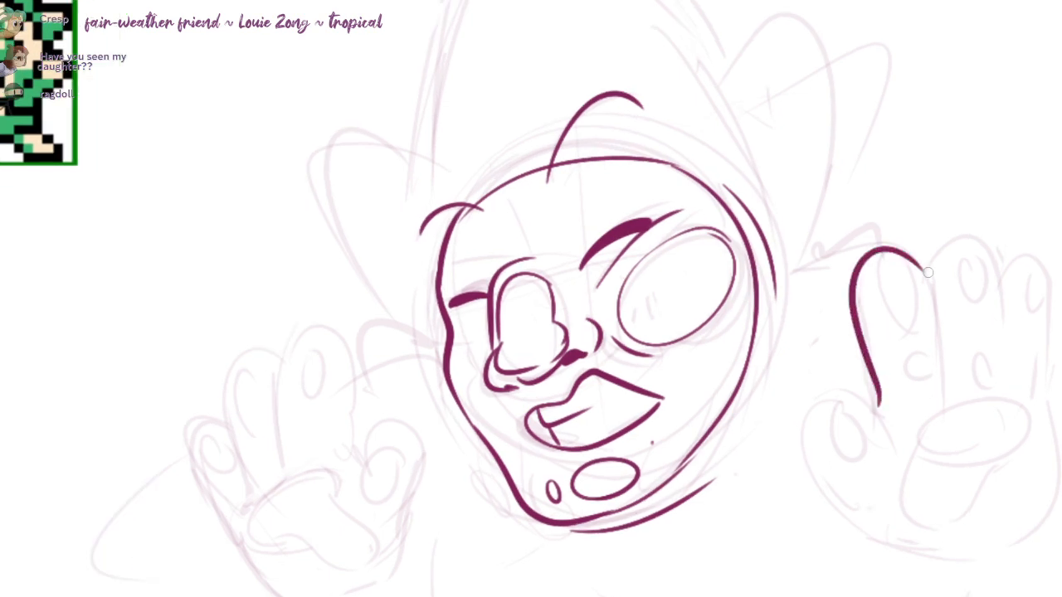
key(ctrl+z)
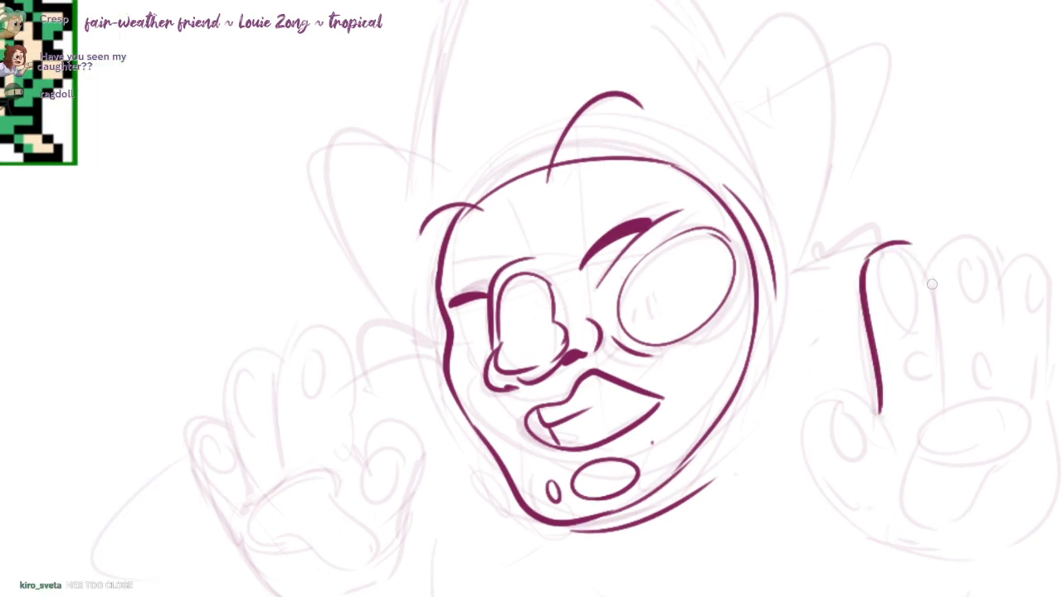
drag(1053, 295, 1055, 406)
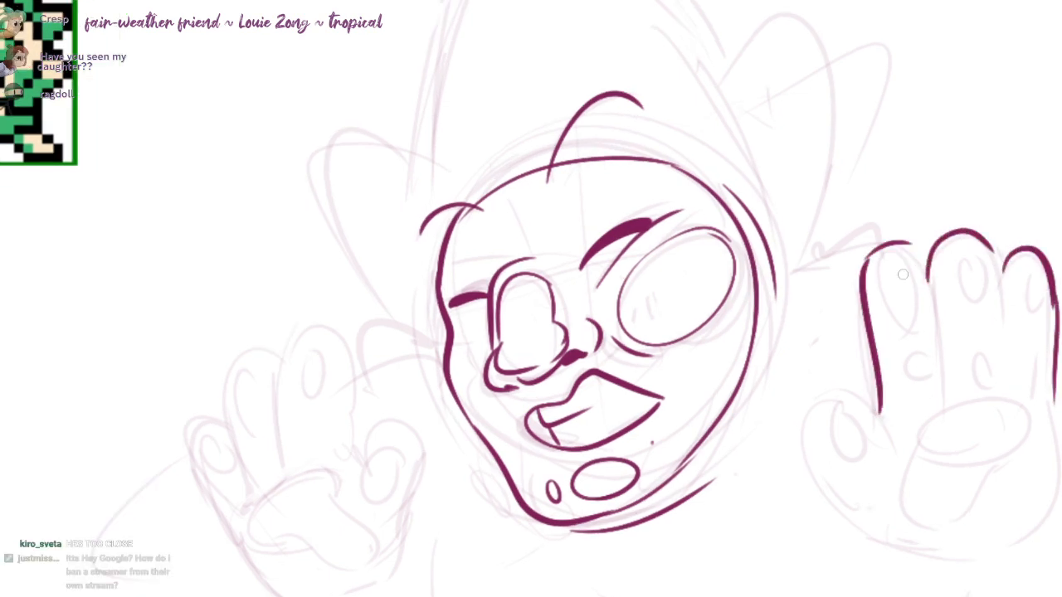
key(ctrl+z)
drag(882, 283, 915, 290)
drag(977, 280, 972, 290)
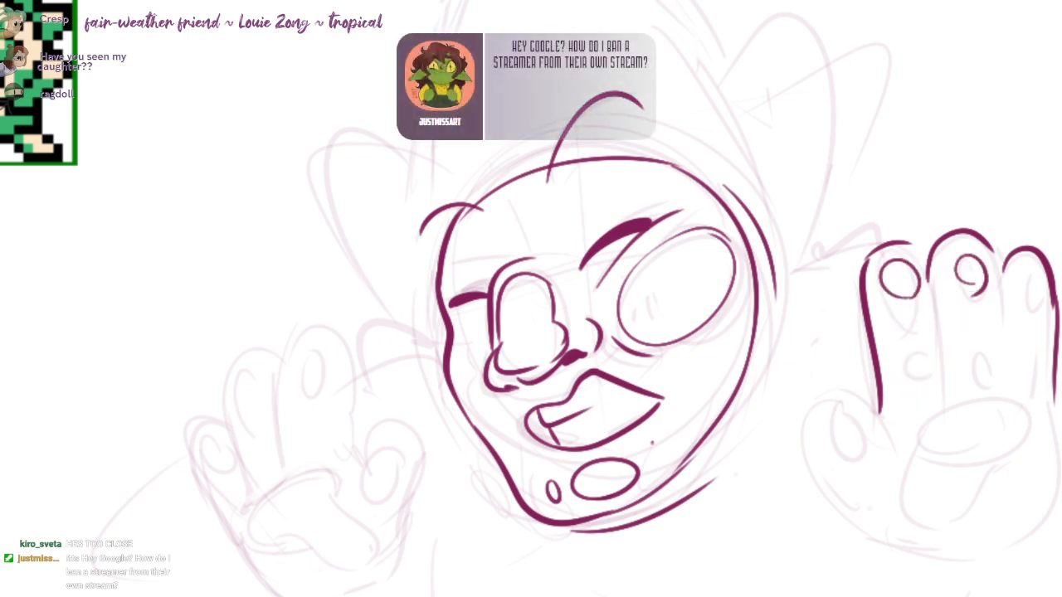
drag(915, 249, 947, 381)
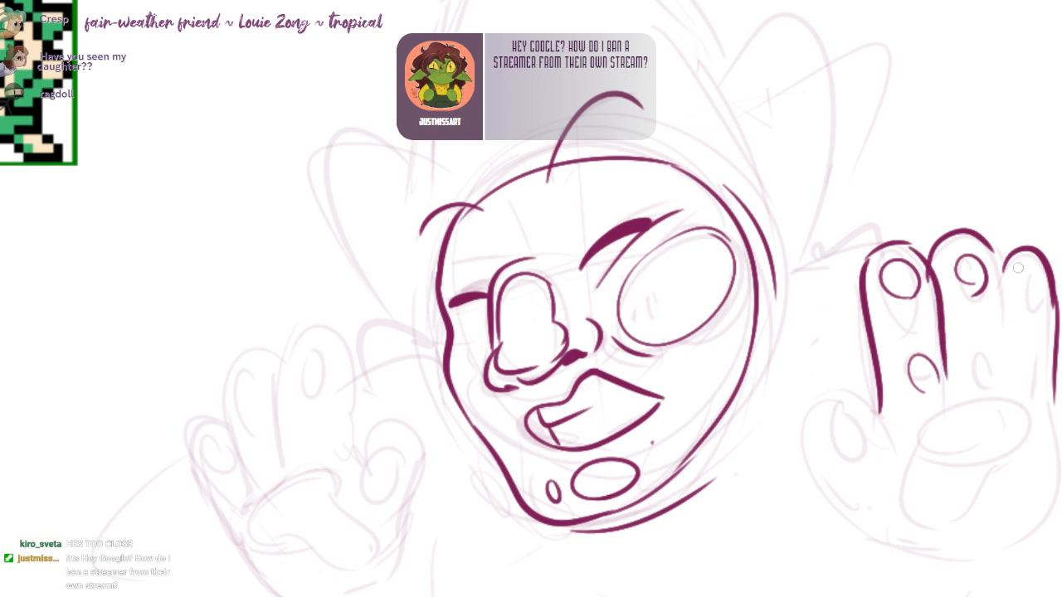
Step: Complete the right hand with its palm edge, irregular palm pad, remaining finger pads and a thumb with an oval pad
mouse_move(995, 248)
mouse_down()
mouse_move(1014, 383)
mouse_move(987, 318)
mouse_move(994, 387)
mouse_up()
key(ctrl+z)
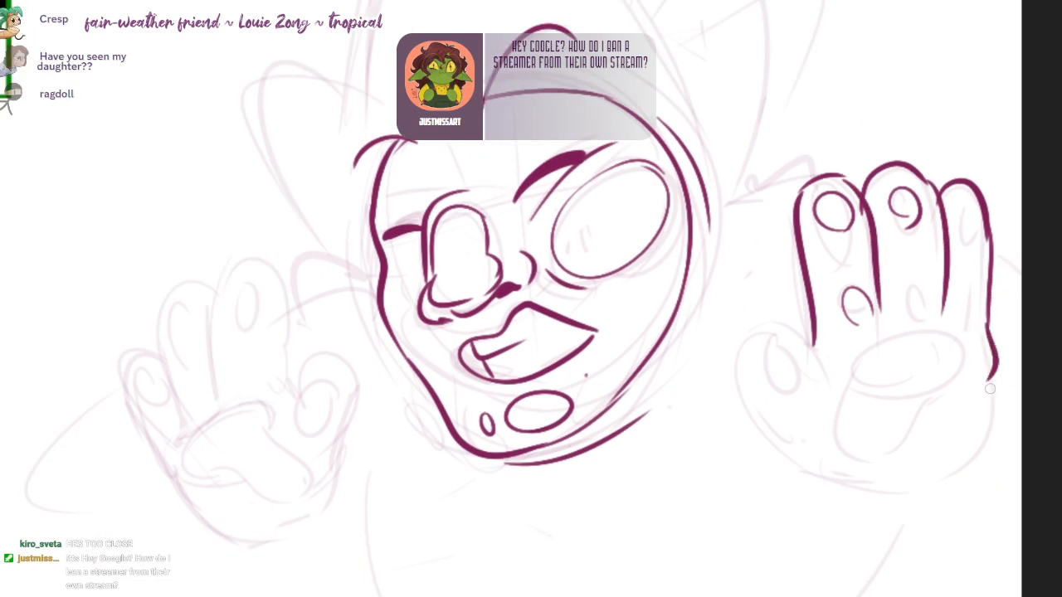
key(ctrl+z)
drag(990, 319, 994, 359)
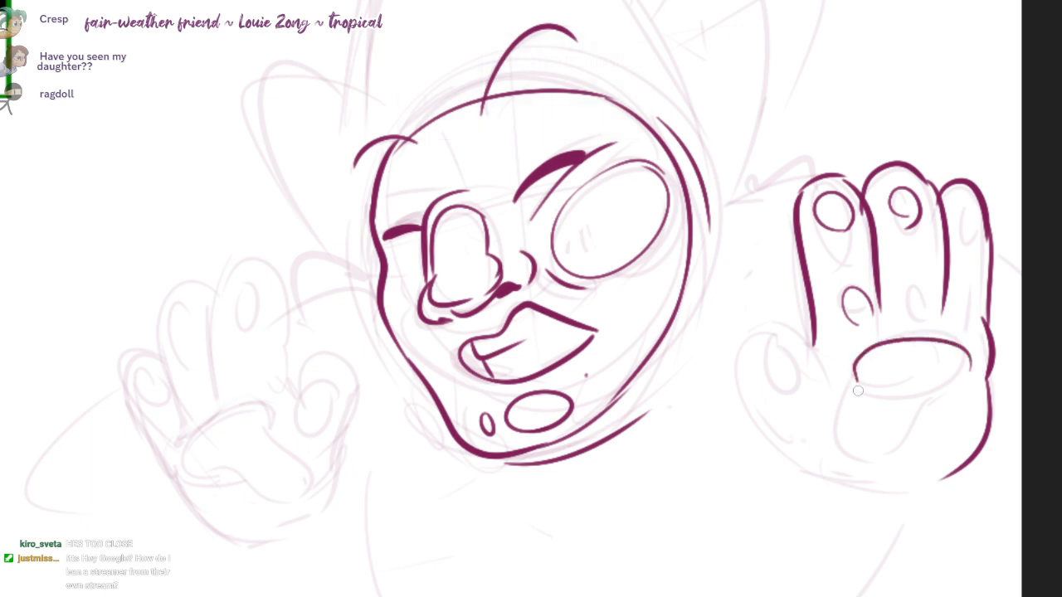
key(ctrl+z)
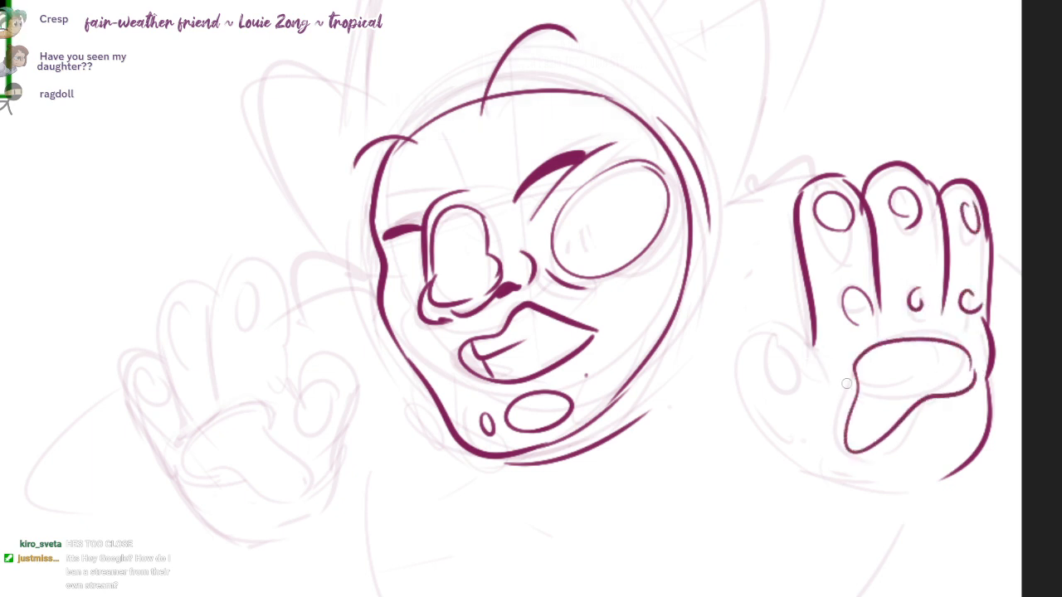
mouse_move(739, 348)
mouse_down()
mouse_move(821, 461)
mouse_move(921, 489)
mouse_up()
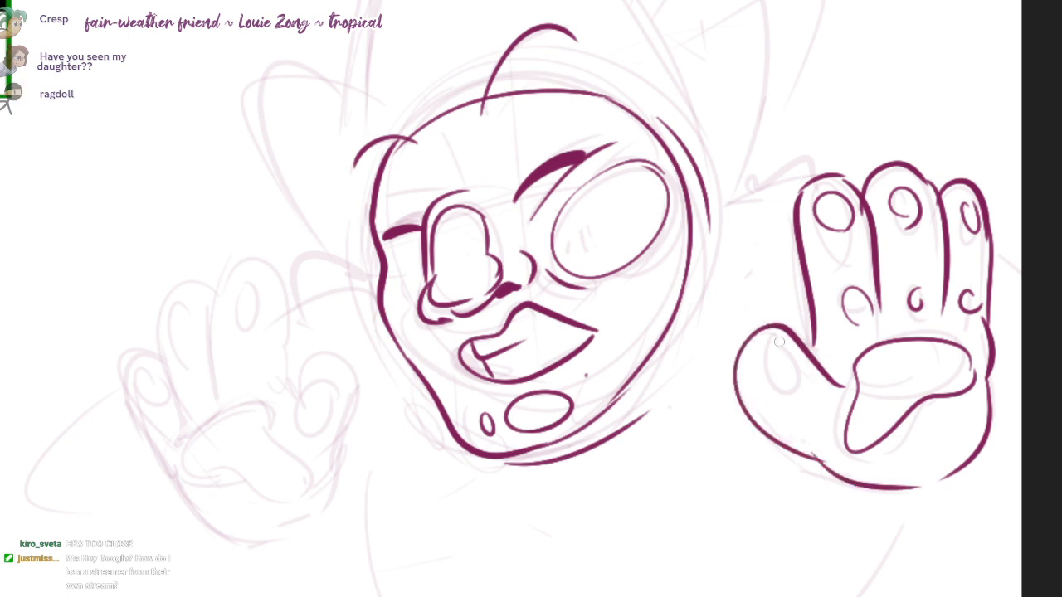
drag(806, 374, 766, 382)
Step: Ink the two long curved sides of the hood's tall peak above the head
drag(812, 286, 905, 430)
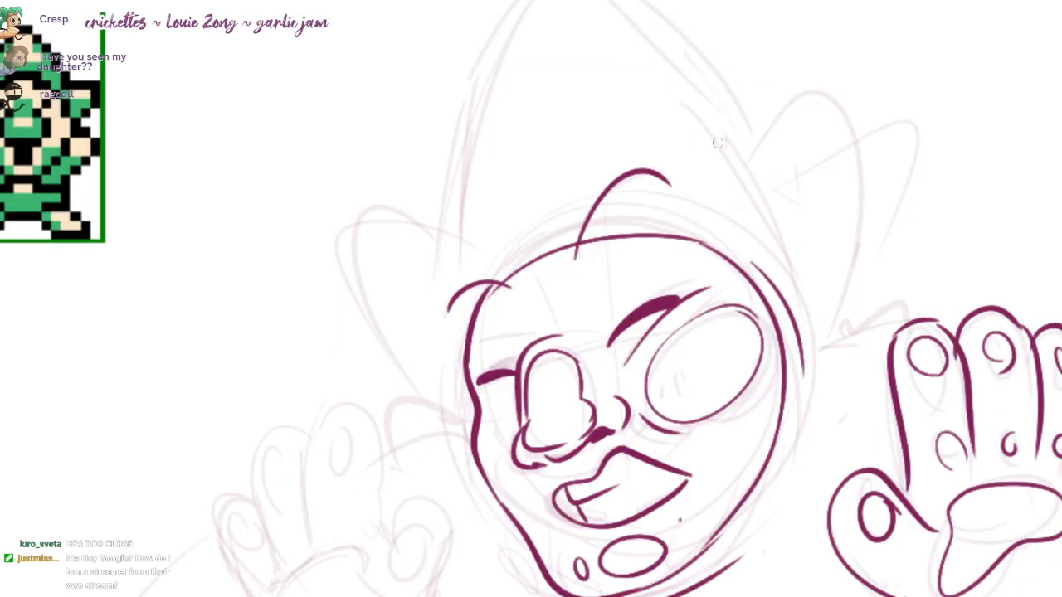
drag(741, 173, 612, 0)
mouse_move(512, 0)
mouse_down()
mouse_move(450, 271)
mouse_move(435, 244)
mouse_move(740, 150)
mouse_move(666, 32)
mouse_move(443, 299)
mouse_move(695, 60)
mouse_move(754, 145)
mouse_up()
key(ctrl+z)
key(ctrl+z)
key(ctrl+z)
mouse_move(417, 249)
mouse_down()
mouse_move(433, 223)
mouse_move(451, 381)
mouse_up()
key(ctrl+z)
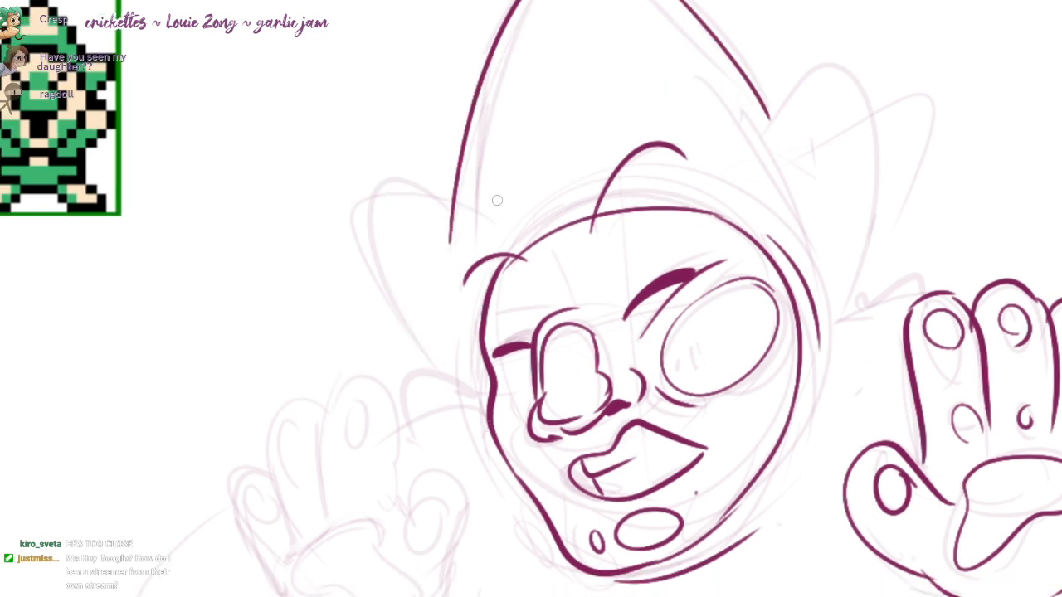
Step: Ink the pointed ears on both sides of the hood and the bent arm line beside the left cheek
mouse_move(450, 213)
mouse_down()
mouse_move(389, 217)
mouse_move(449, 382)
mouse_up()
mouse_move(763, 117)
mouse_down()
mouse_move(872, 207)
mouse_move(853, 285)
mouse_up()
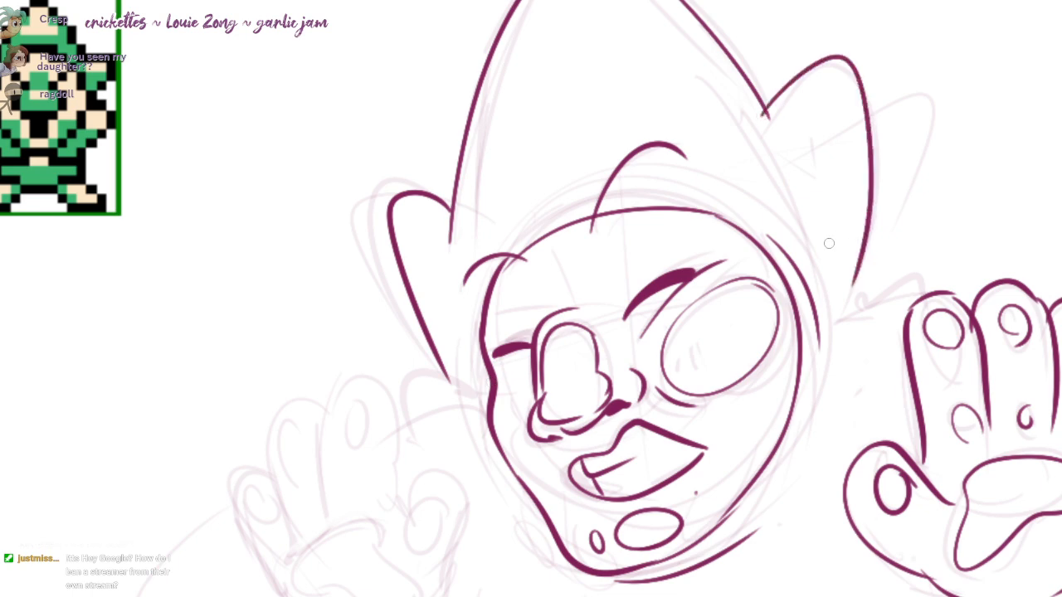
mouse_move(828, 243)
mouse_down()
mouse_move(834, 218)
mouse_move(880, 187)
mouse_up()
mouse_move(532, 340)
mouse_down()
mouse_move(457, 321)
mouse_move(449, 377)
mouse_up()
drag(448, 376, 419, 370)
Step: Ink the hood's outer edge down both sides of the face and the short arm line by the right hand
drag(496, 344, 509, 367)
key(ctrl+z)
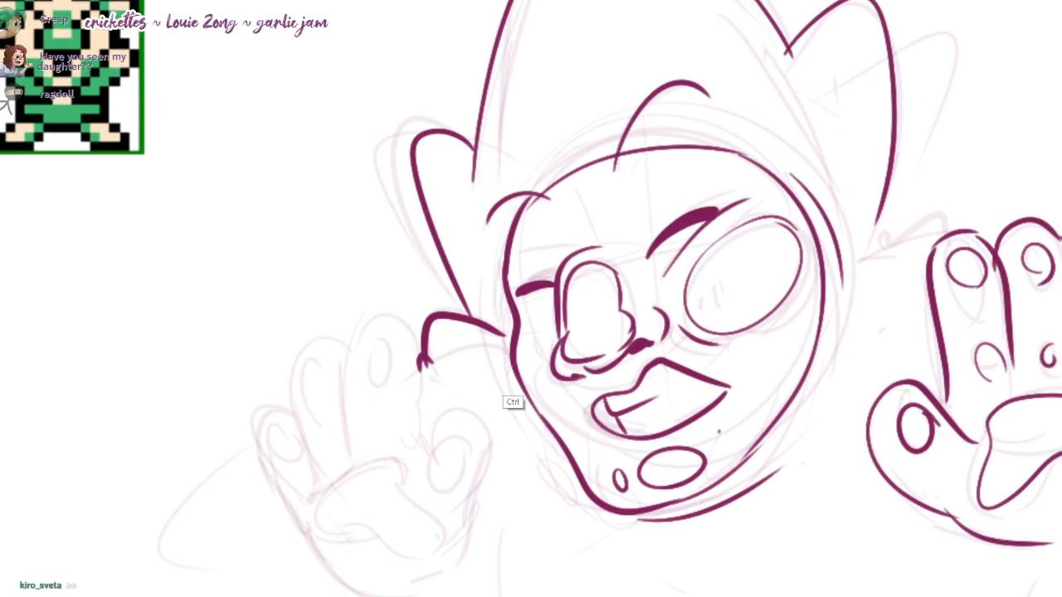
drag(493, 291, 520, 416)
key(ctrl+z)
drag(489, 293, 539, 436)
drag(634, 485, 593, 460)
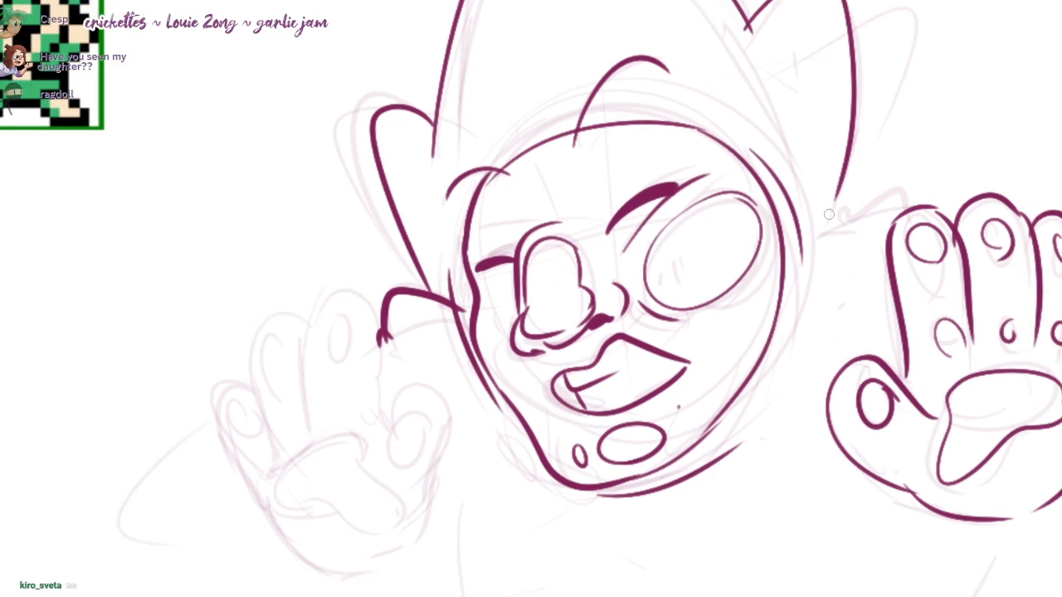
drag(828, 215, 743, 436)
Step: Ink the three fingers of the left hand with round fingertip pads and the hand's outer edge
drag(514, 373, 591, 305)
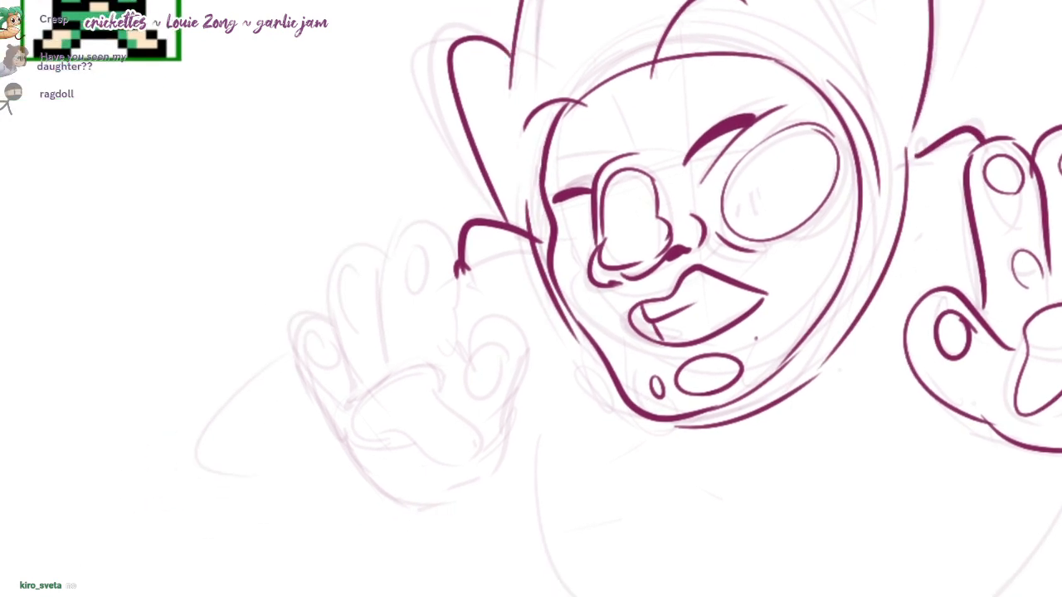
mouse_move(441, 222)
mouse_down()
mouse_move(384, 267)
mouse_move(438, 356)
mouse_move(454, 361)
mouse_up()
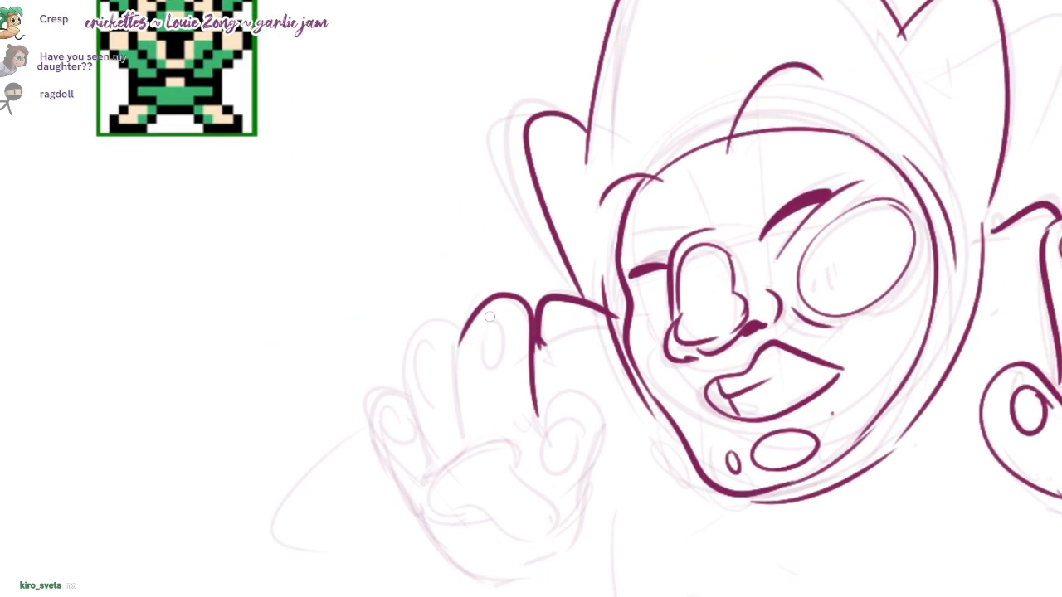
drag(461, 435, 459, 340)
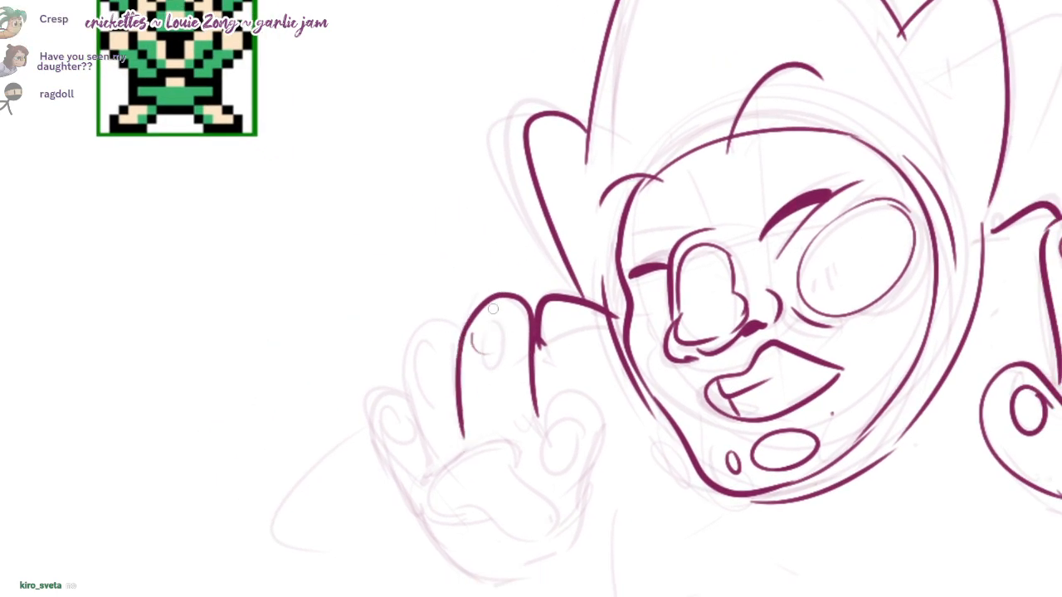
drag(493, 308, 496, 357)
mouse_move(460, 324)
mouse_down()
mouse_move(406, 380)
mouse_move(410, 491)
mouse_up()
key(ctrl+z)
mouse_move(405, 391)
mouse_down()
mouse_move(367, 400)
mouse_move(401, 501)
mouse_up()
drag(608, 437, 556, 445)
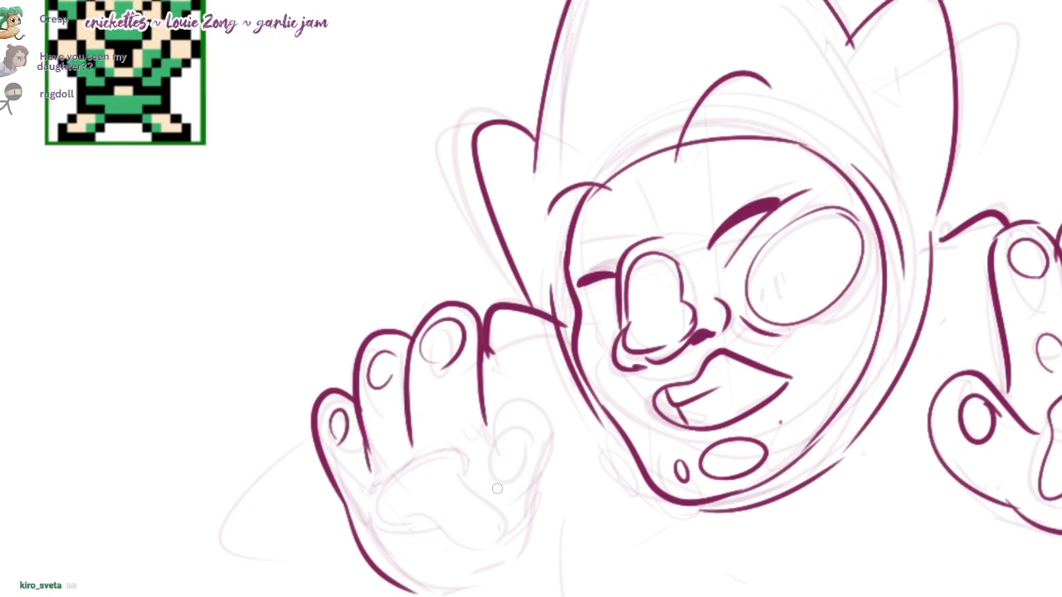
Step: Ink the irregular, curved palm pad of the left hand
mouse_move(417, 490)
mouse_down()
mouse_move(412, 480)
mouse_move(461, 462)
mouse_up()
key(ctrl+z)
key(ctrl+z)
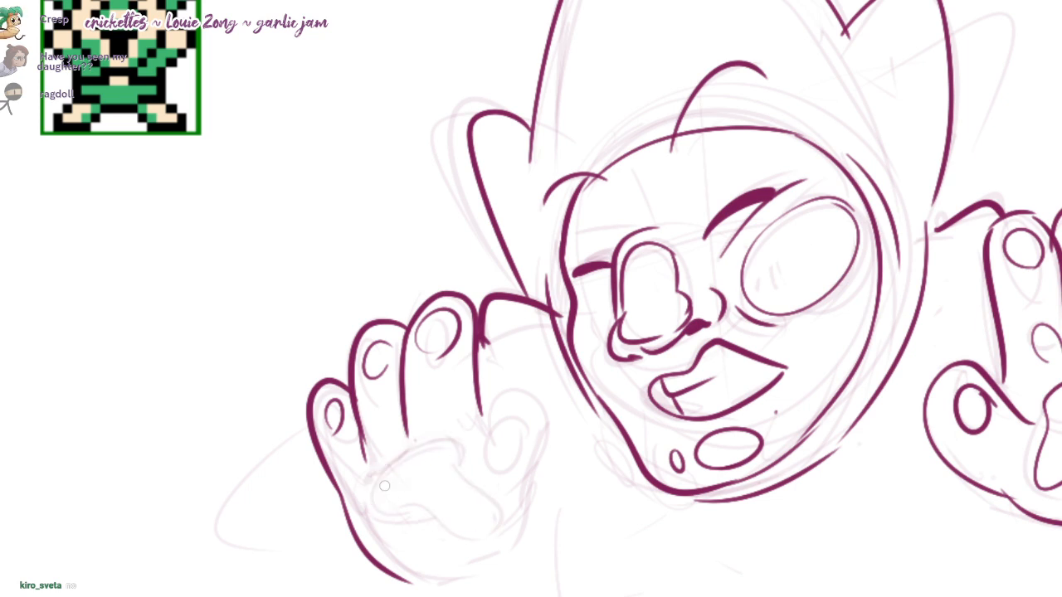
drag(368, 497, 467, 465)
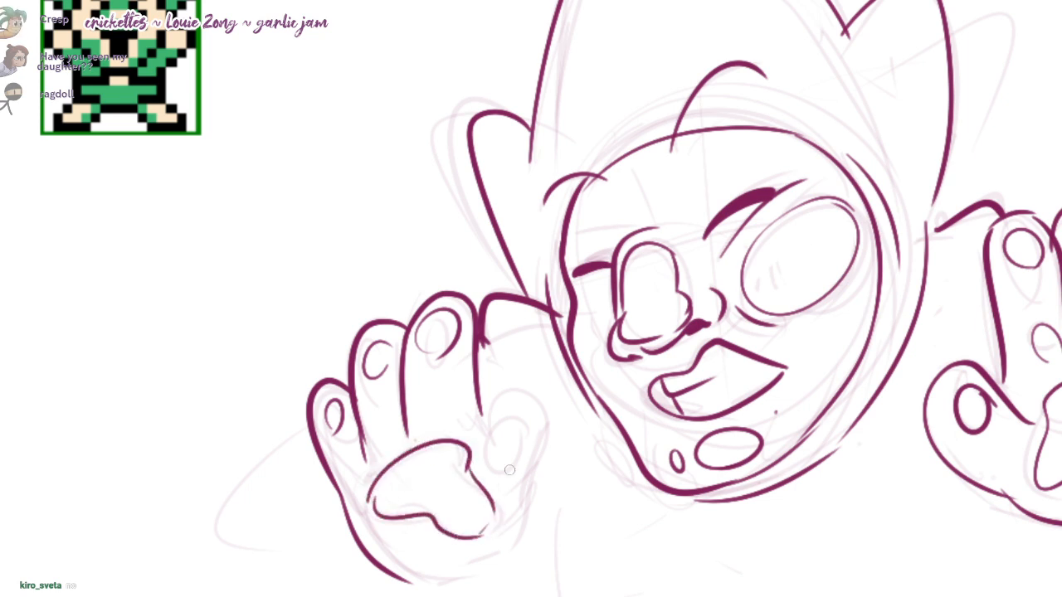
Step: Ink the left hand's thumb, bent outward from the base of the fingers, with an oval pad near its tip
drag(564, 436, 547, 431)
drag(529, 359, 531, 378)
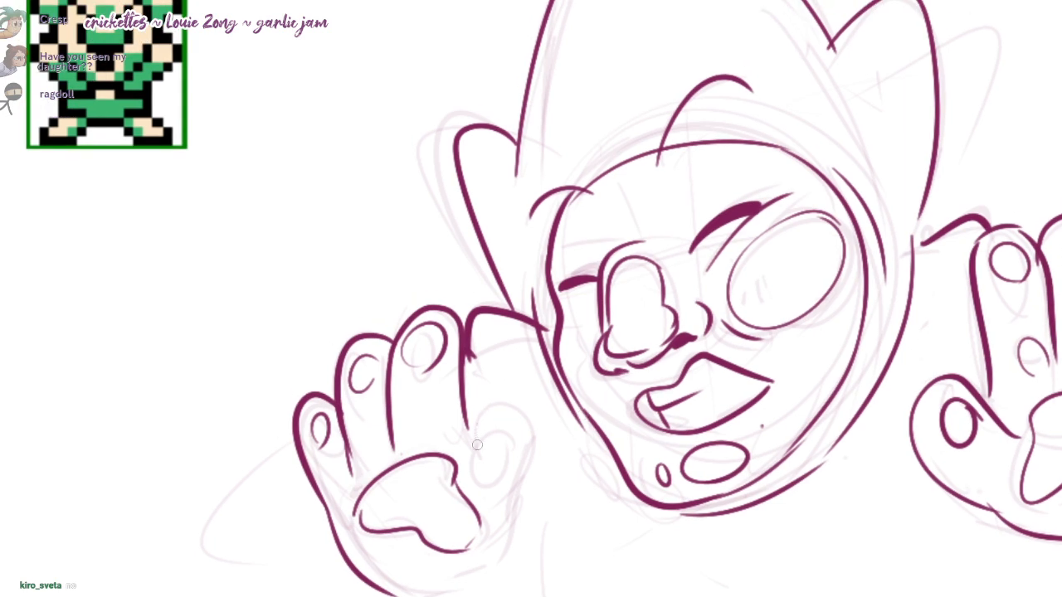
drag(456, 475, 549, 441)
key(ctrl+z)
drag(467, 377, 478, 452)
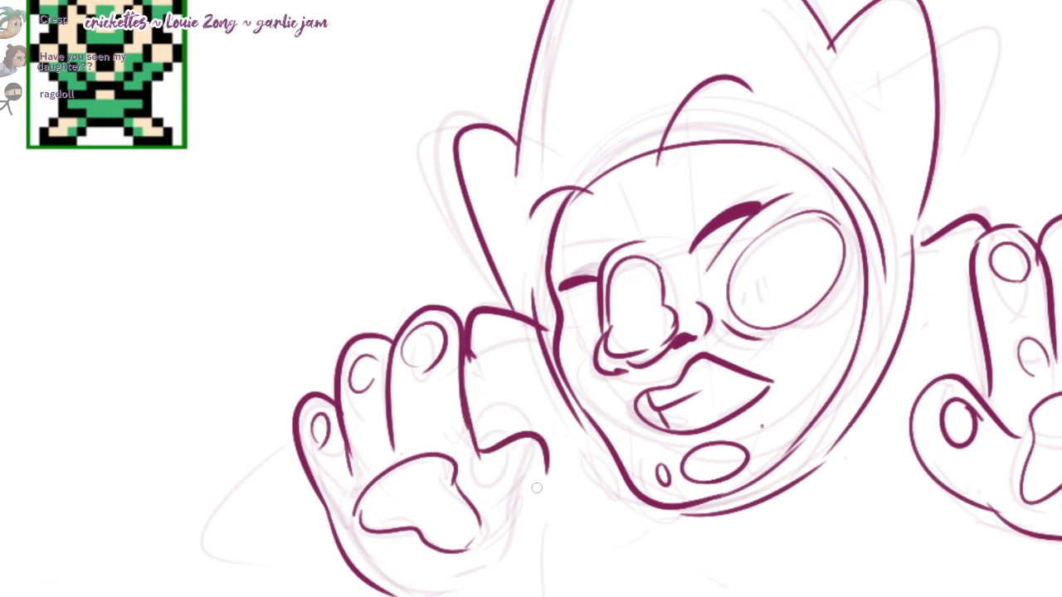
mouse_move(561, 443)
mouse_down()
mouse_move(532, 518)
mouse_move(543, 473)
mouse_up()
key(ctrl+z)
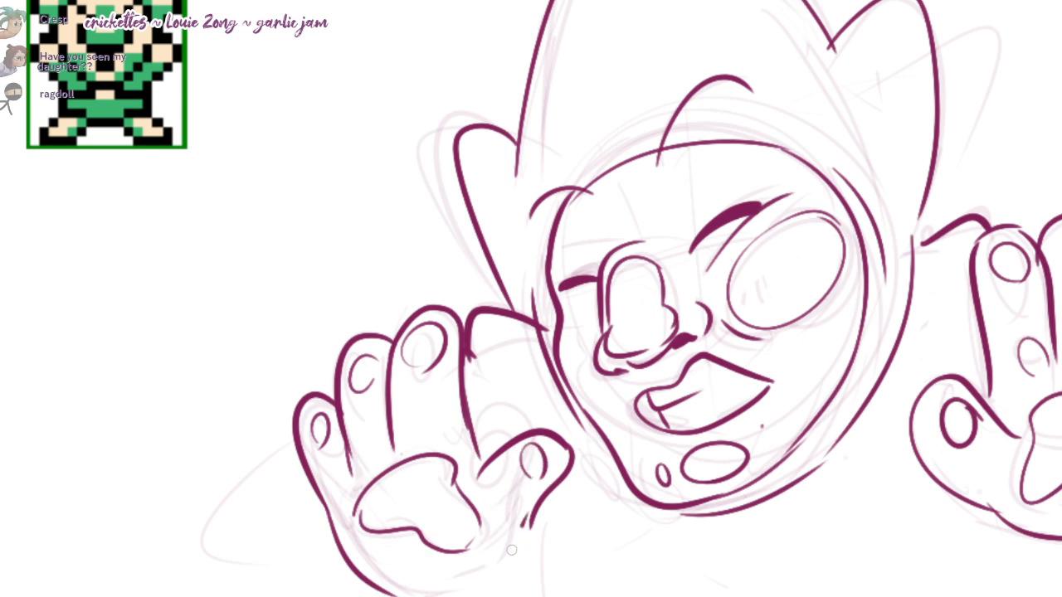
Step: Ink the left hand's lower palm edge and the curved left sleeve behind it, with two short fold lines
drag(524, 525, 447, 572)
mouse_move(415, 574)
mouse_down()
mouse_move(425, 482)
mouse_move(521, 442)
mouse_move(397, 503)
mouse_move(427, 465)
mouse_up()
key(ctrl+z)
key(ctrl+z)
mouse_move(257, 467)
mouse_down()
mouse_move(507, 466)
mouse_move(251, 483)
mouse_move(340, 326)
mouse_up()
key(ctrl+z)
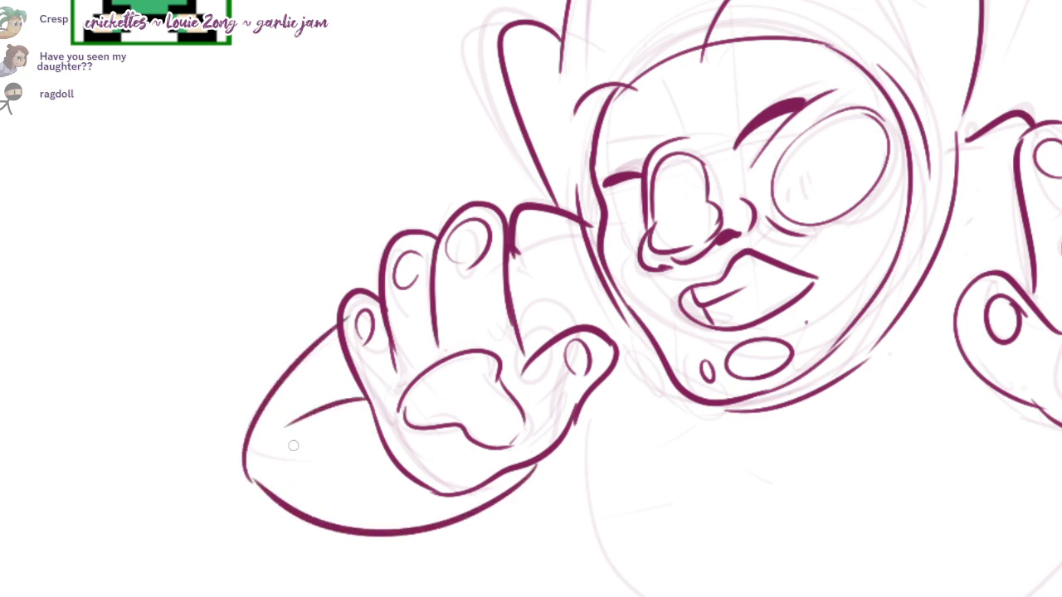
key(ctrl+z)
drag(366, 395, 296, 443)
drag(352, 387, 298, 407)
Step: Erase the left hand's irregular palm pad and replace it with two separate slanted ovals
drag(788, 414, 570, 359)
scroll(571, 360, down, 2)
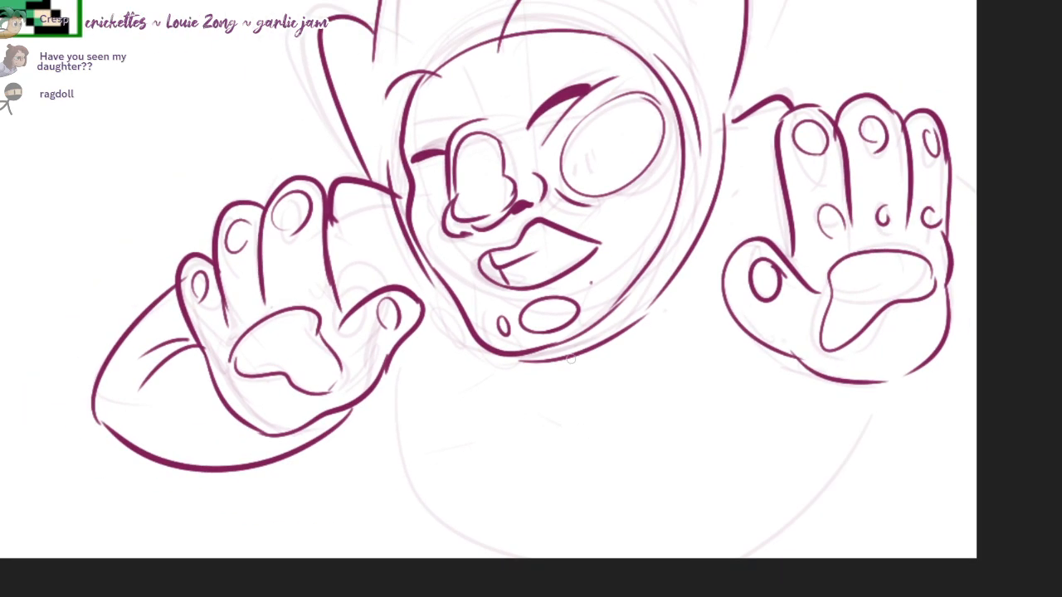
drag(290, 400, 288, 307)
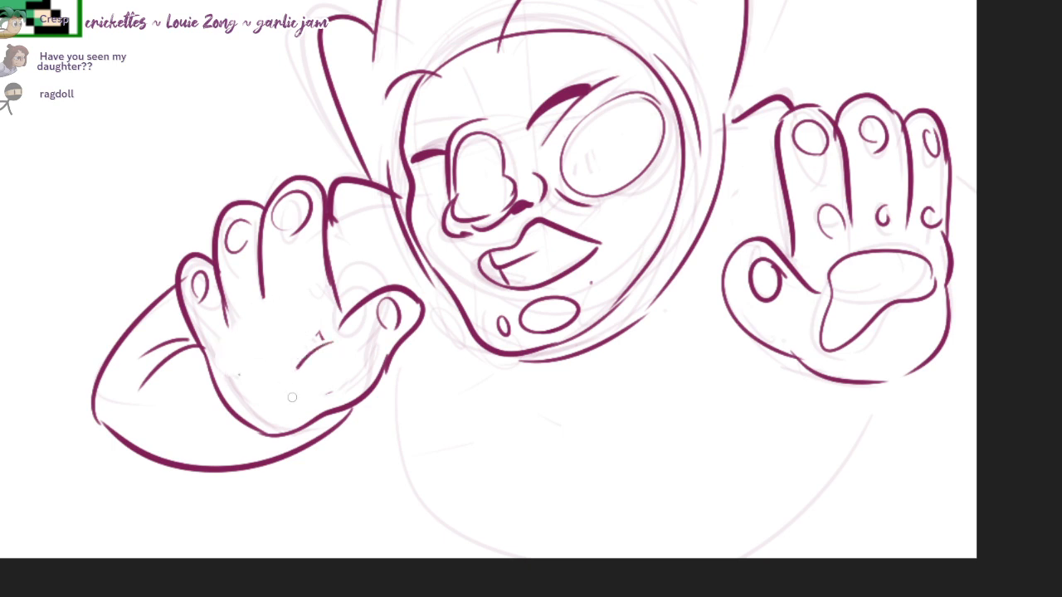
drag(586, 383, 561, 390)
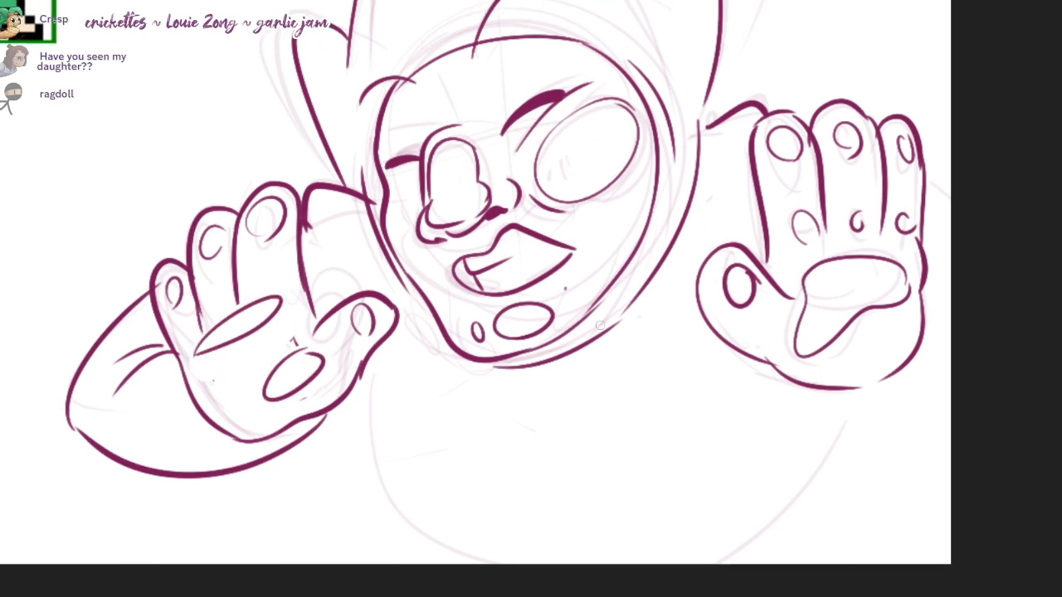
drag(569, 352, 590, 339)
Step: Ink both sides of the torso with the pinched waist folds, curved waist lines and the start of the hips
drag(354, 389, 460, 473)
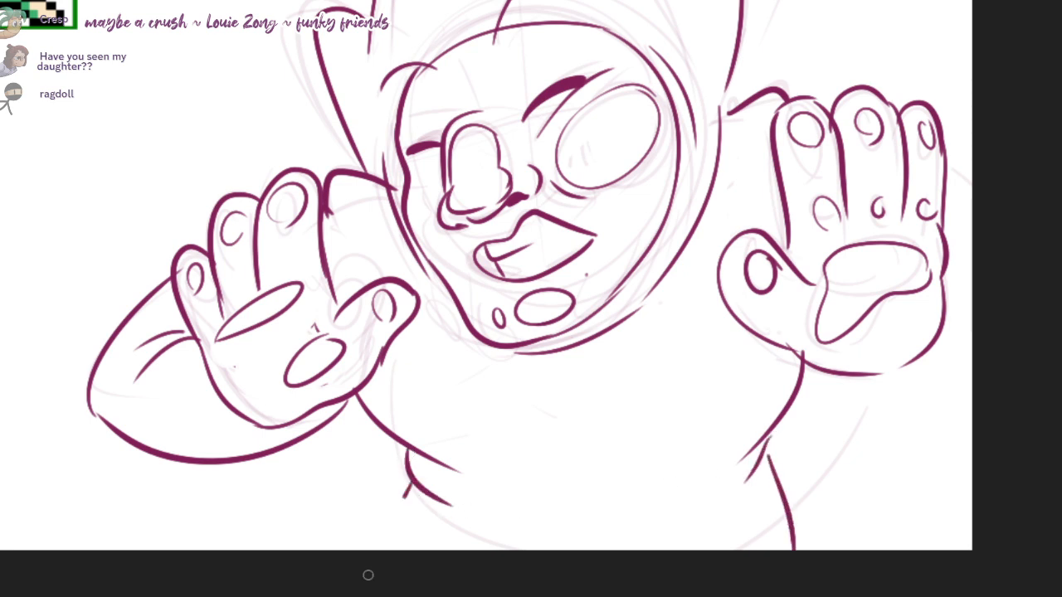
mouse_move(531, 299)
mouse_down()
mouse_move(513, 402)
mouse_move(499, 333)
mouse_up()
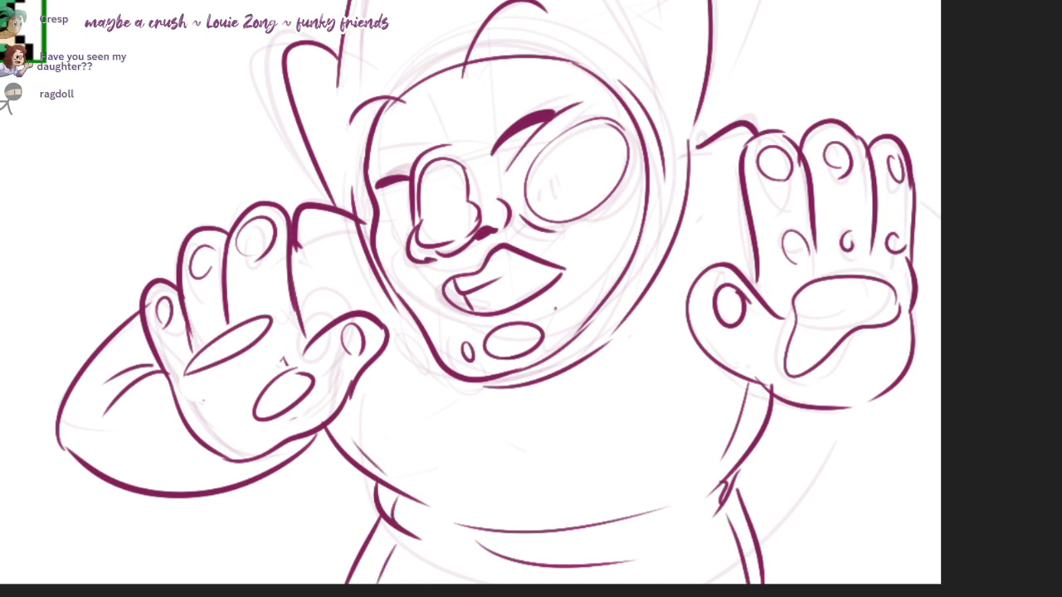
drag(531, 298, 524, 319)
Step: Ink the right hand's lower palm edge and the right sleeve's outline running to the canvas edge
mouse_move(895, 208)
mouse_down()
mouse_move(944, 388)
mouse_move(886, 411)
mouse_move(753, 408)
mouse_up()
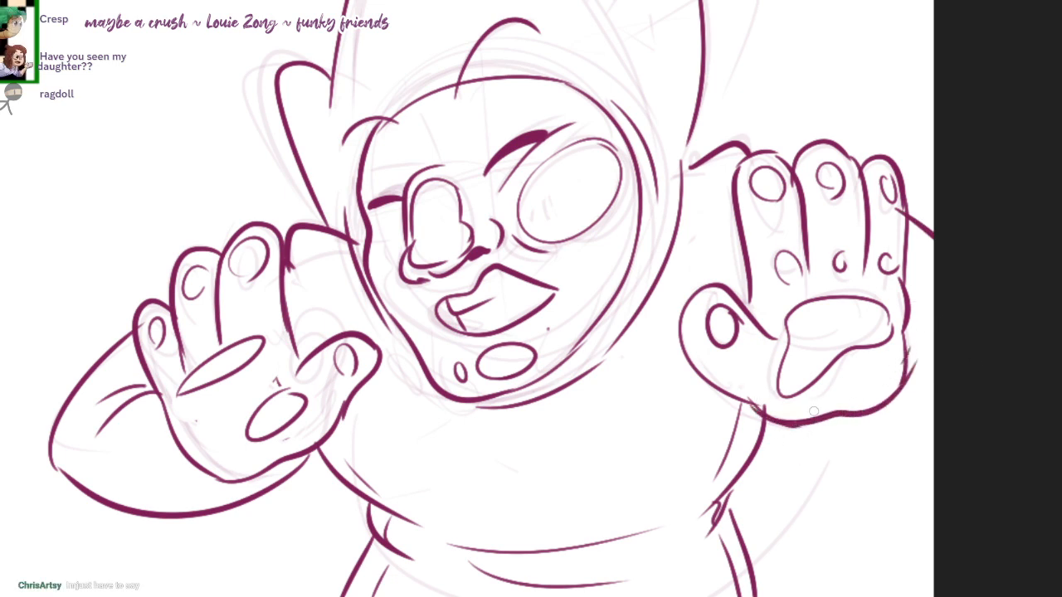
key(ctrl+z)
mouse_move(824, 419)
mouse_down()
mouse_move(937, 448)
mouse_move(946, 481)
mouse_up()
drag(399, 262, 464, 344)
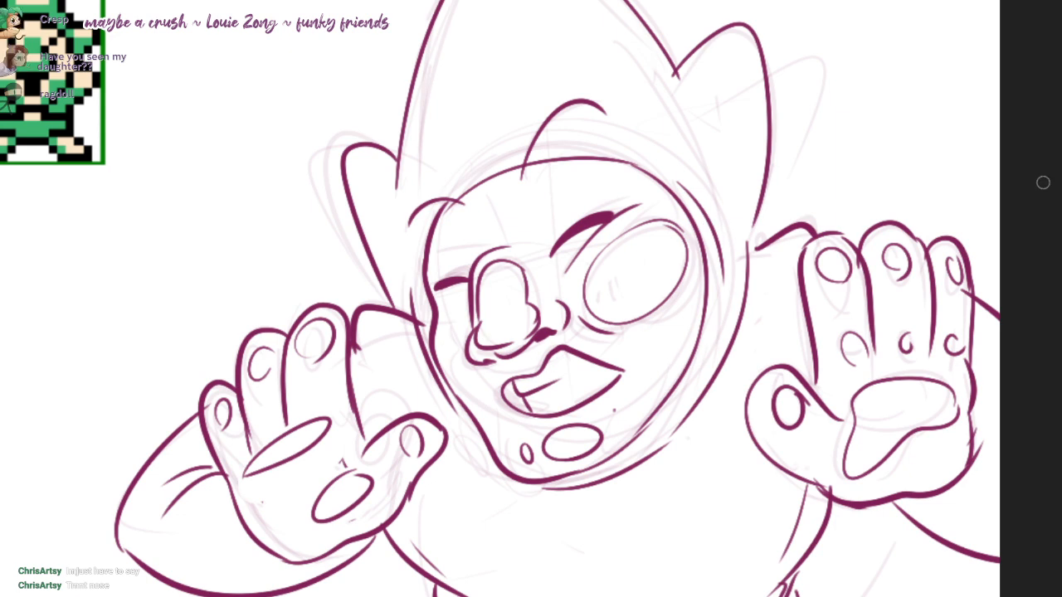
Step: Shade the face softly beside the nose, on the left cheek and around the large eye oval with a larger brush
key(])
key(])
key(])
mouse_move(443, 335)
mouse_down()
mouse_move(450, 347)
mouse_move(458, 334)
mouse_up()
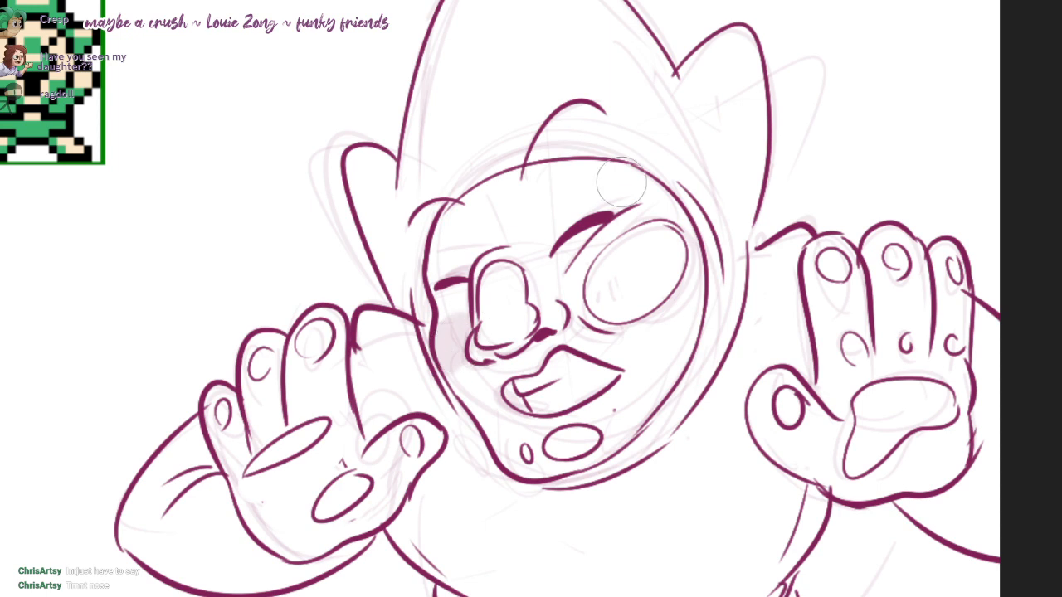
mouse_move(581, 292)
mouse_down()
mouse_move(601, 320)
mouse_move(690, 274)
mouse_up()
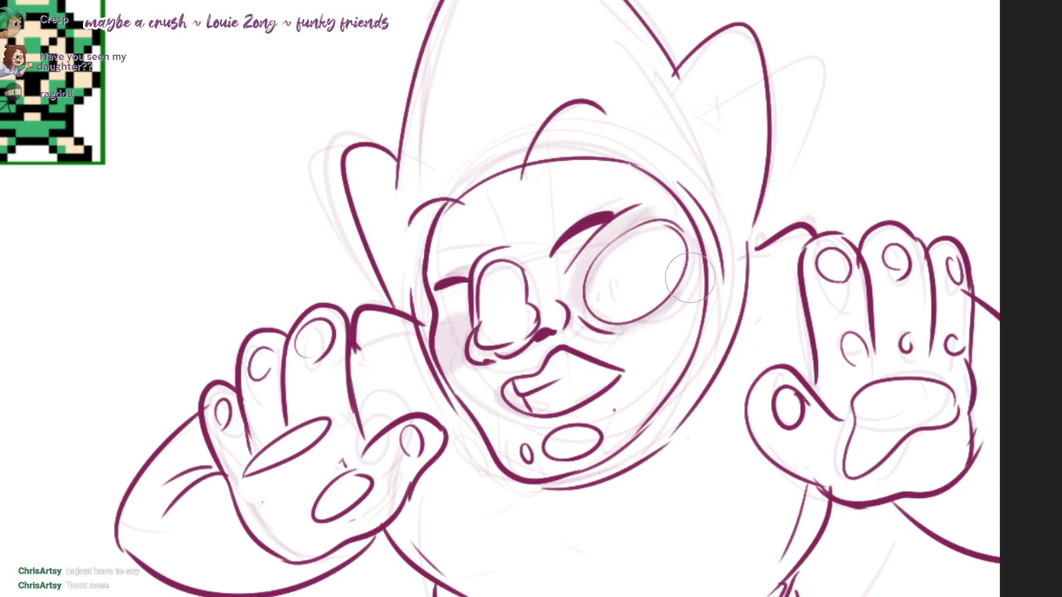
mouse_move(496, 342)
mouse_down()
mouse_move(518, 342)
mouse_move(473, 284)
mouse_move(537, 295)
mouse_up()
Step: Fill the hood, ears, torso and both sleeves with a flat pale purple tone using an enlarged brush
key(])
key(])
key(])
mouse_move(460, 191)
mouse_down()
mouse_move(373, 211)
mouse_move(442, 120)
mouse_move(527, 68)
mouse_move(518, 0)
mouse_move(528, 120)
mouse_up()
scroll(531, 74, down, 1)
drag(531, 75, 526, 128)
key(ctrl+z)
mouse_move(390, 199)
mouse_down()
mouse_move(439, 316)
mouse_move(464, 108)
mouse_move(539, 16)
mouse_move(635, 160)
mouse_move(497, 119)
mouse_move(481, 166)
mouse_move(534, 71)
mouse_move(670, 191)
mouse_move(688, 108)
mouse_move(655, 224)
mouse_move(696, 315)
mouse_move(613, 479)
mouse_move(498, 514)
mouse_move(390, 356)
mouse_move(398, 398)
mouse_move(484, 487)
mouse_move(415, 539)
mouse_move(431, 572)
mouse_move(696, 523)
mouse_move(664, 488)
mouse_move(697, 365)
mouse_move(759, 356)
mouse_move(767, 332)
mouse_move(710, 516)
mouse_move(746, 498)
mouse_move(730, 585)
mouse_move(651, 595)
mouse_up()
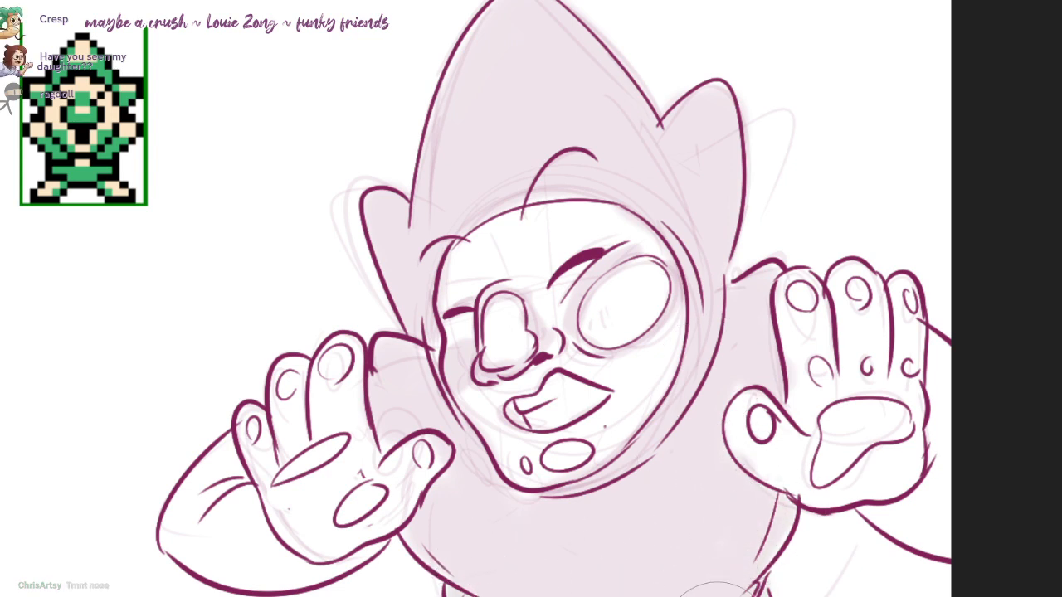
drag(705, 593, 699, 504)
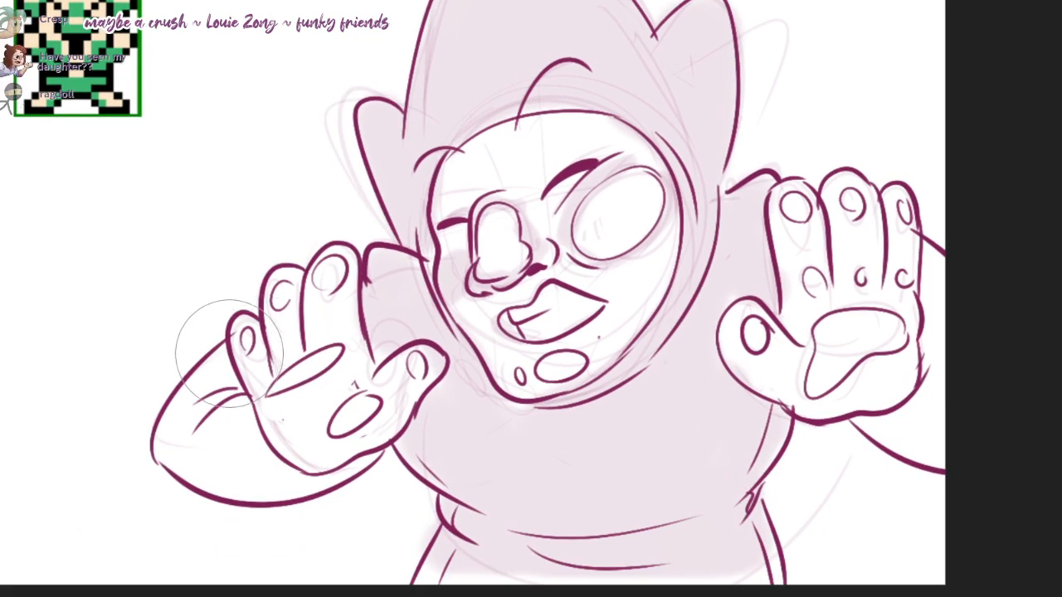
mouse_move(227, 354)
mouse_down()
mouse_move(186, 457)
mouse_move(248, 415)
mouse_move(208, 431)
mouse_move(199, 448)
mouse_move(237, 440)
mouse_move(273, 473)
mouse_move(309, 479)
mouse_up()
mouse_move(919, 426)
mouse_down()
mouse_move(887, 424)
mouse_move(920, 264)
mouse_up()
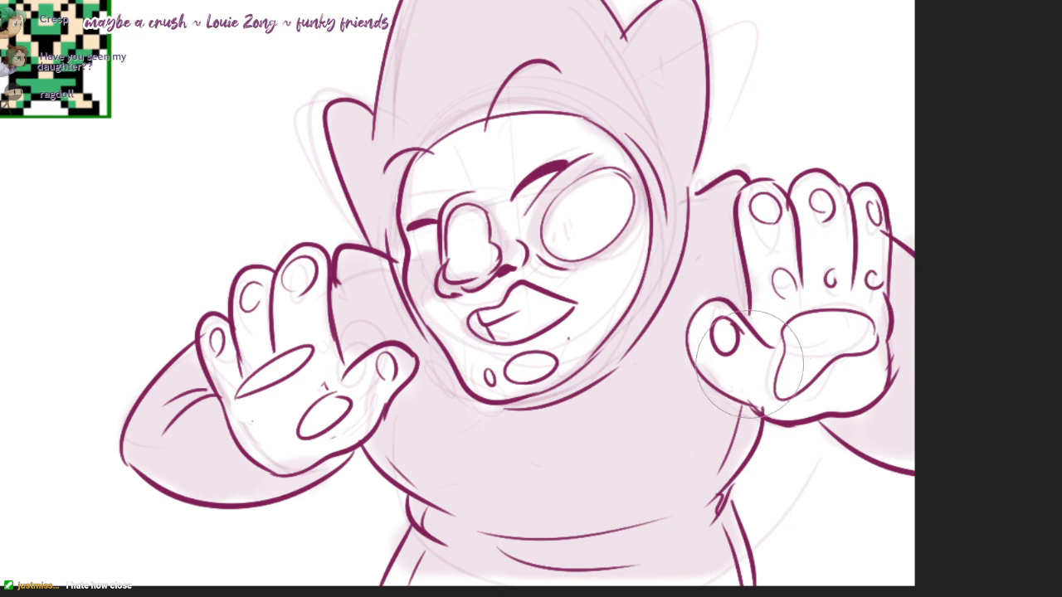
mouse_move(609, 339)
mouse_down()
mouse_move(602, 351)
mouse_move(652, 340)
mouse_up()
Step: Shade the fingers, thumbs and palm edges of both hands with light purple
mouse_move(303, 458)
mouse_down()
mouse_move(382, 434)
mouse_move(407, 389)
mouse_move(276, 373)
mouse_up()
mouse_move(357, 332)
mouse_down()
mouse_move(367, 282)
mouse_move(373, 316)
mouse_move(306, 294)
mouse_up()
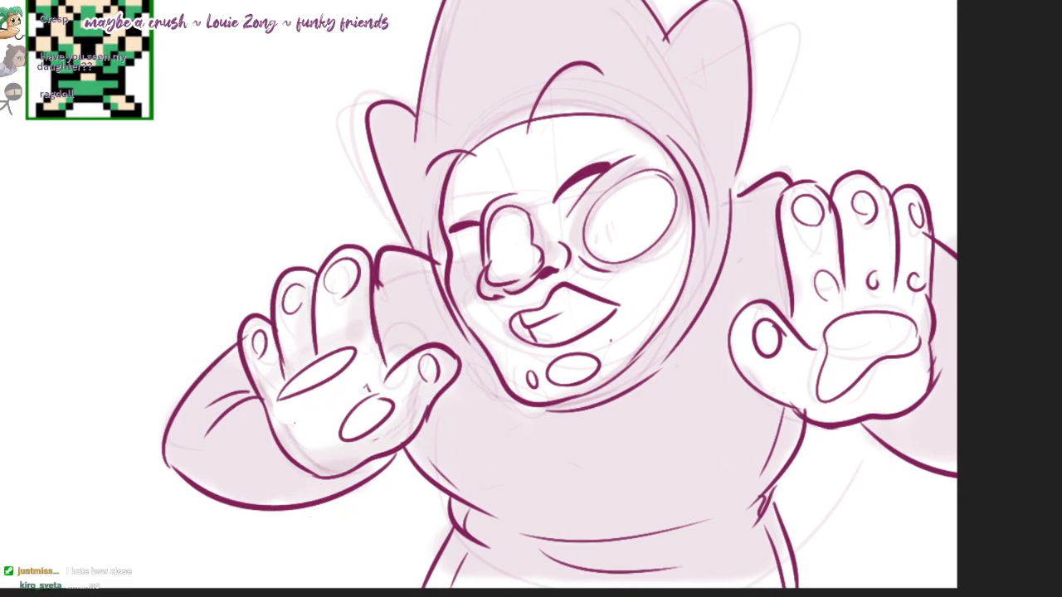
drag(647, 352, 581, 351)
mouse_move(673, 381)
mouse_down()
mouse_move(756, 416)
mouse_move(866, 344)
mouse_up()
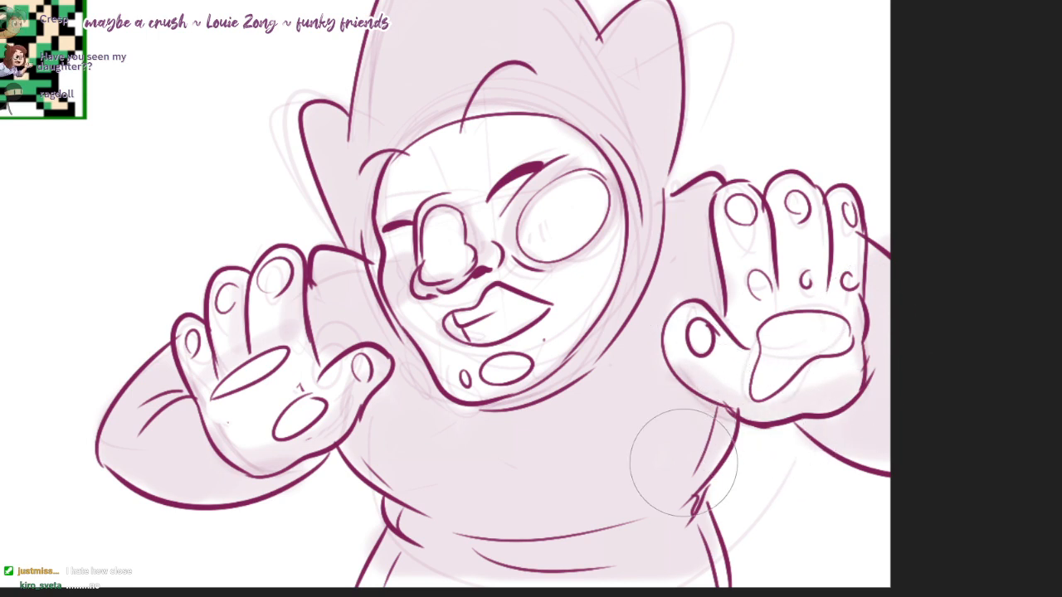
Step: Add a darker shadow to the right sleeve, across the lower torso and along the hood's right inner side
drag(790, 452, 971, 443)
mouse_move(356, 465)
mouse_down()
mouse_move(627, 497)
mouse_move(498, 577)
mouse_up()
key(ctrl+z)
mouse_move(398, 456)
mouse_down()
mouse_move(681, 464)
mouse_move(458, 595)
mouse_move(584, 525)
mouse_move(617, 549)
mouse_up()
mouse_move(440, 460)
mouse_down()
mouse_move(692, 251)
mouse_move(598, 376)
mouse_up()
key(ctrl+z)
mouse_move(693, 252)
mouse_down()
mouse_move(675, 341)
mouse_move(565, 414)
mouse_up()
drag(485, 71, 484, 141)
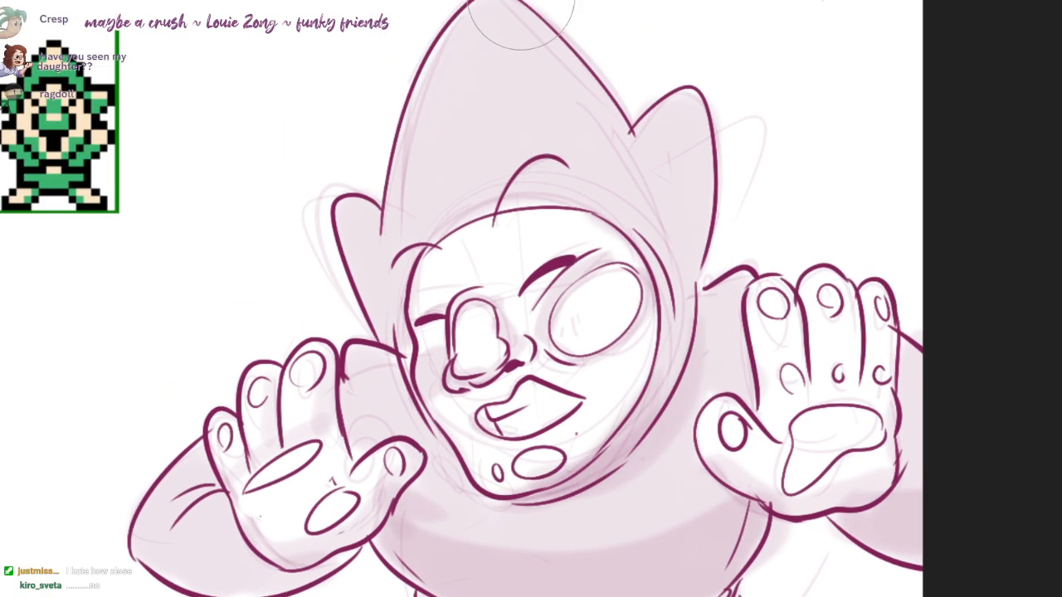
Step: Paint darker shading down both sides of the pointed hood and inside both ears
drag(520, 14, 617, 141)
drag(438, 121, 396, 276)
drag(705, 179, 674, 285)
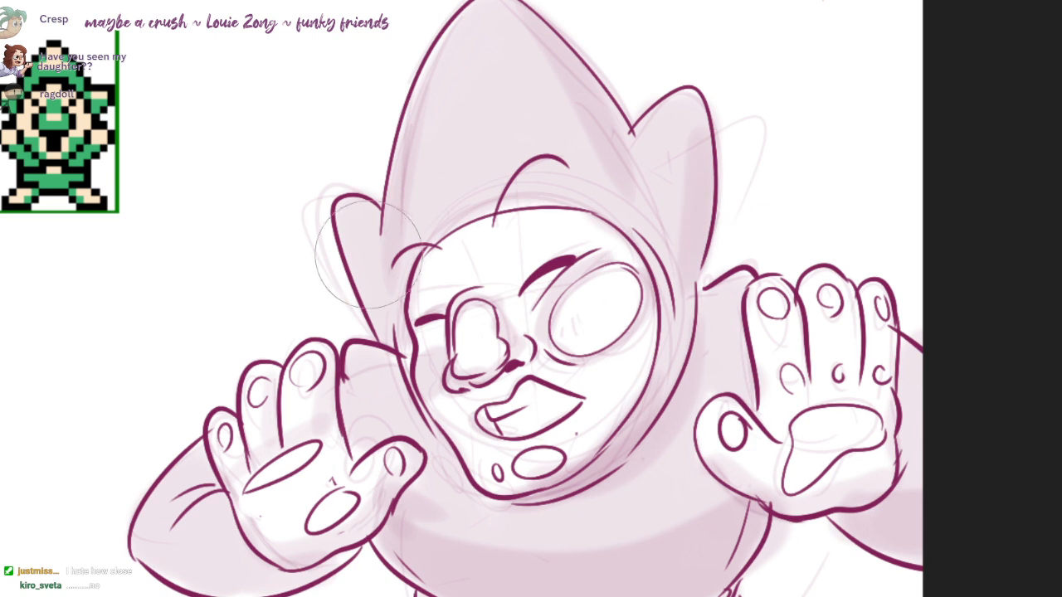
mouse_move(354, 245)
mouse_down()
mouse_move(426, 421)
mouse_move(474, 349)
mouse_up()
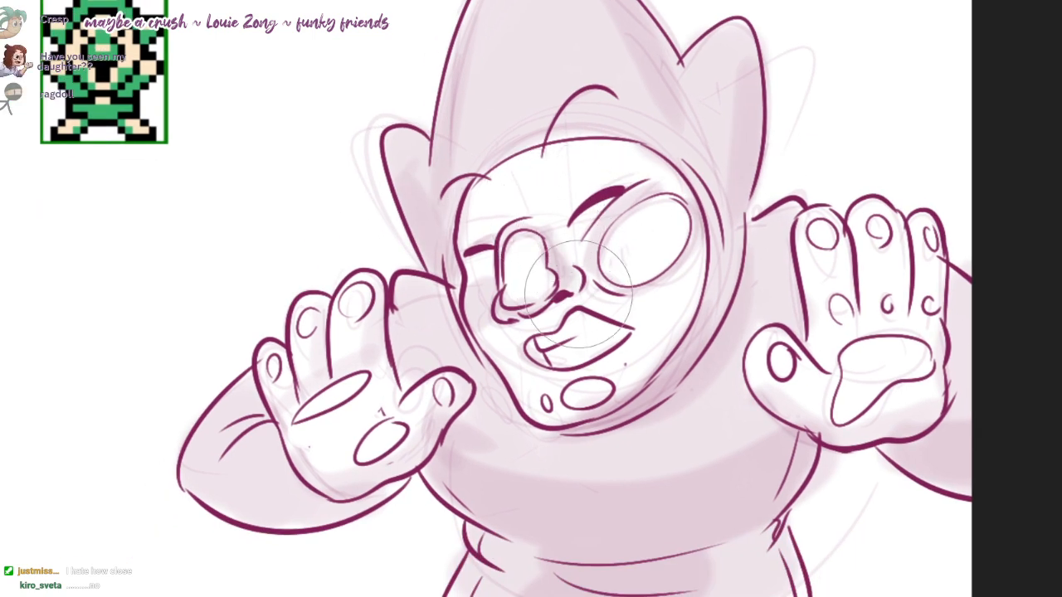
Step: Deepen the shadows on the hood below the face, under both sleeves and around the waist
mouse_move(657, 161)
mouse_down()
mouse_move(677, 323)
mouse_move(572, 415)
mouse_move(727, 261)
mouse_move(599, 434)
mouse_move(567, 439)
mouse_move(583, 444)
mouse_up()
mouse_move(325, 520)
mouse_down()
mouse_move(357, 508)
mouse_move(311, 518)
mouse_up()
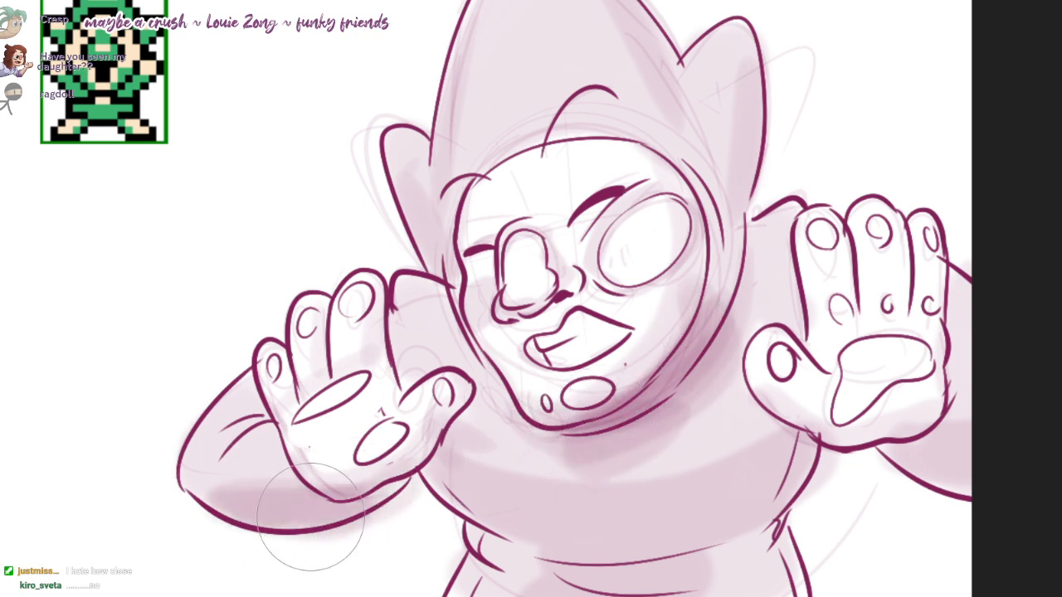
drag(957, 433, 887, 431)
mouse_move(429, 515)
mouse_down()
mouse_move(623, 522)
mouse_move(573, 580)
mouse_up()
Step: Shade the lower face around the mouth and chin, and erase the tone inside the larger chin oval
mouse_move(643, 356)
mouse_down()
mouse_move(636, 318)
mouse_move(635, 376)
mouse_up()
scroll(635, 318, down, 1)
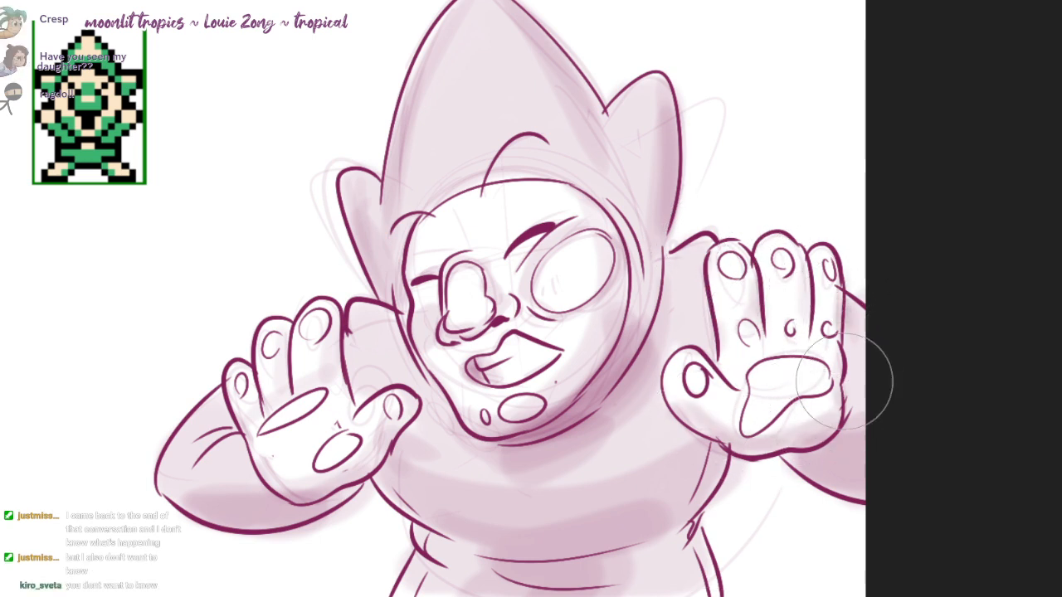
drag(569, 405, 611, 397)
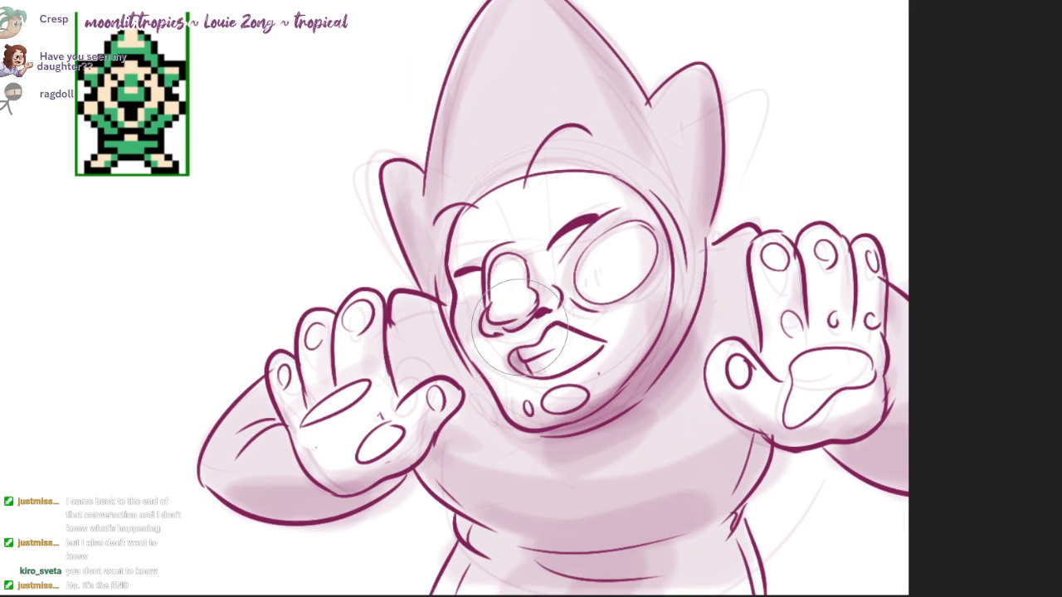
mouse_move(548, 333)
mouse_down()
mouse_move(602, 335)
mouse_move(584, 340)
mouse_up()
key(ctrl+z)
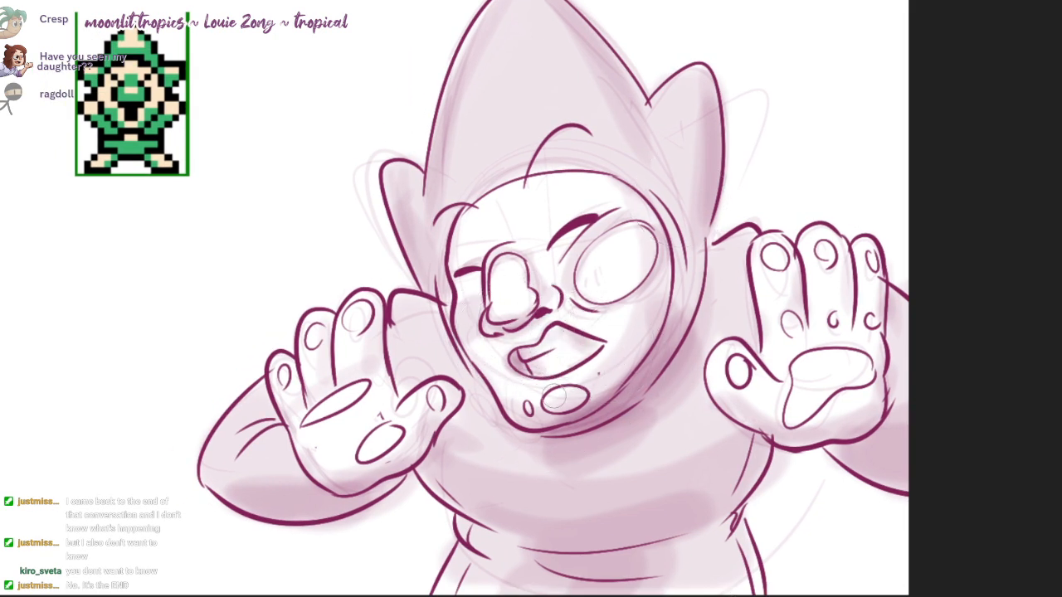
key(e)
drag(553, 396, 574, 395)
key(b)
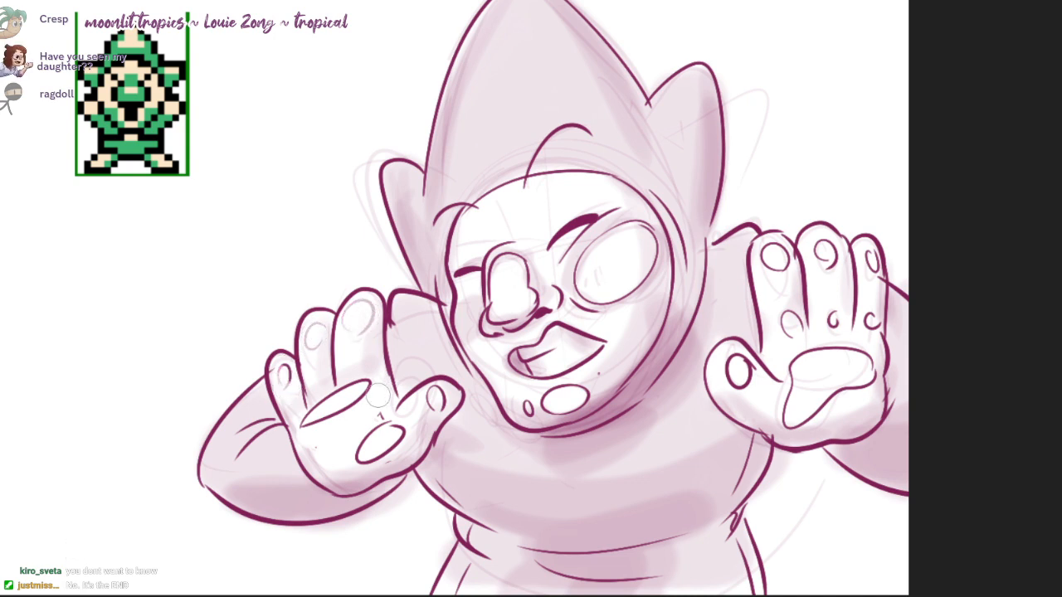
Step: Lighten the outlines of the fingertip, thumb and palm ovals on the left hand
mouse_move(372, 388)
mouse_down()
mouse_move(312, 415)
mouse_move(325, 420)
mouse_up()
drag(281, 362, 289, 387)
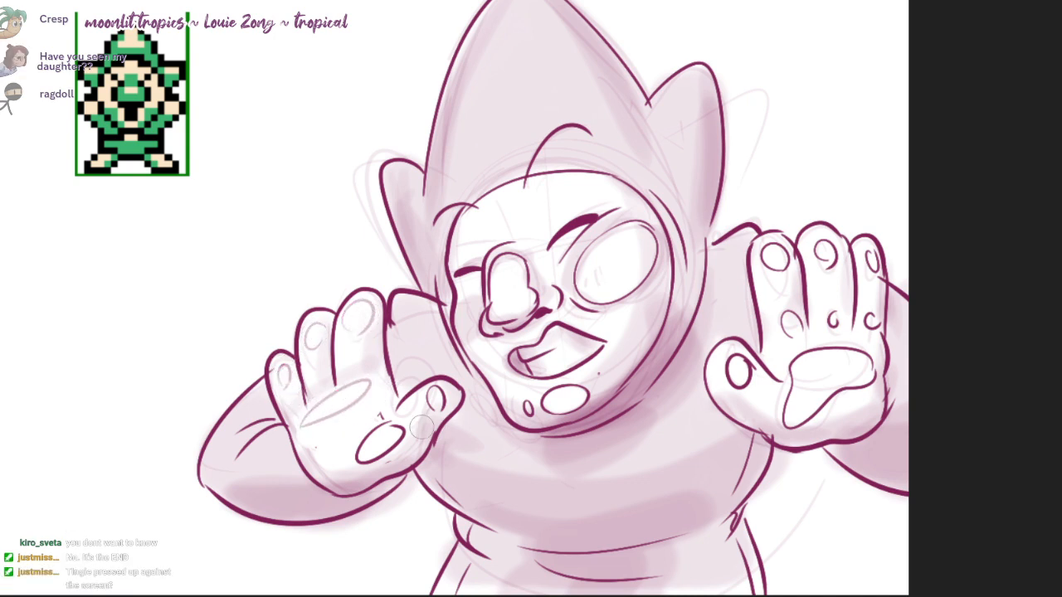
drag(403, 428, 397, 431)
drag(435, 391, 431, 407)
Step: Lighten the outlines of the right hand's thumb, palm, fingertip and finger-base pads
mouse_move(753, 380)
mouse_down()
mouse_move(729, 370)
mouse_move(737, 374)
mouse_up()
drag(821, 411, 789, 414)
mouse_move(822, 379)
mouse_down()
mouse_move(841, 357)
mouse_move(863, 377)
mouse_move(868, 321)
mouse_up()
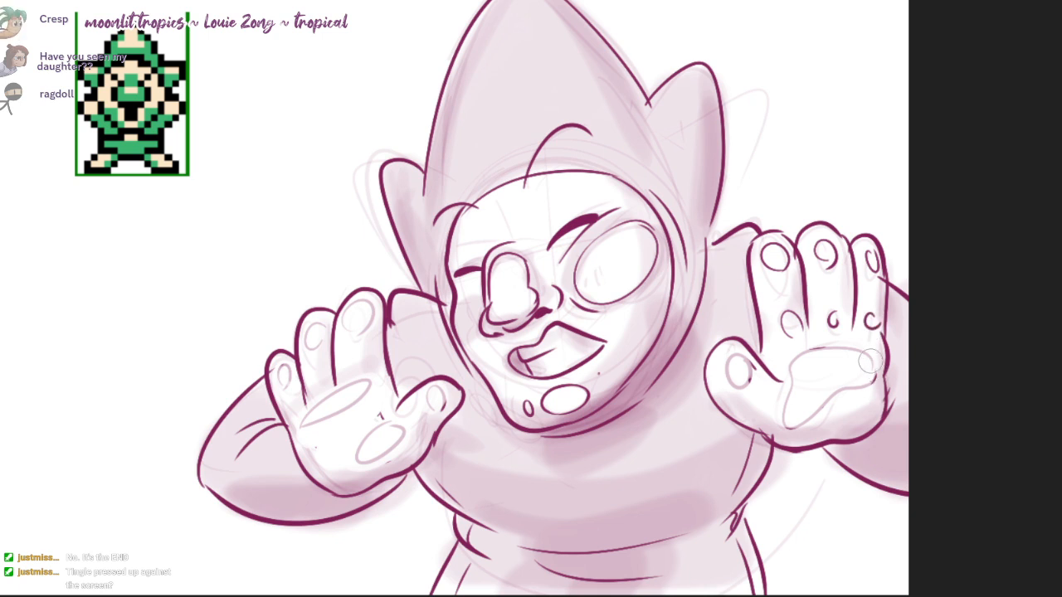
key(ctrl+z)
mouse_move(870, 358)
mouse_down()
mouse_move(847, 388)
mouse_move(790, 391)
mouse_move(869, 358)
mouse_up()
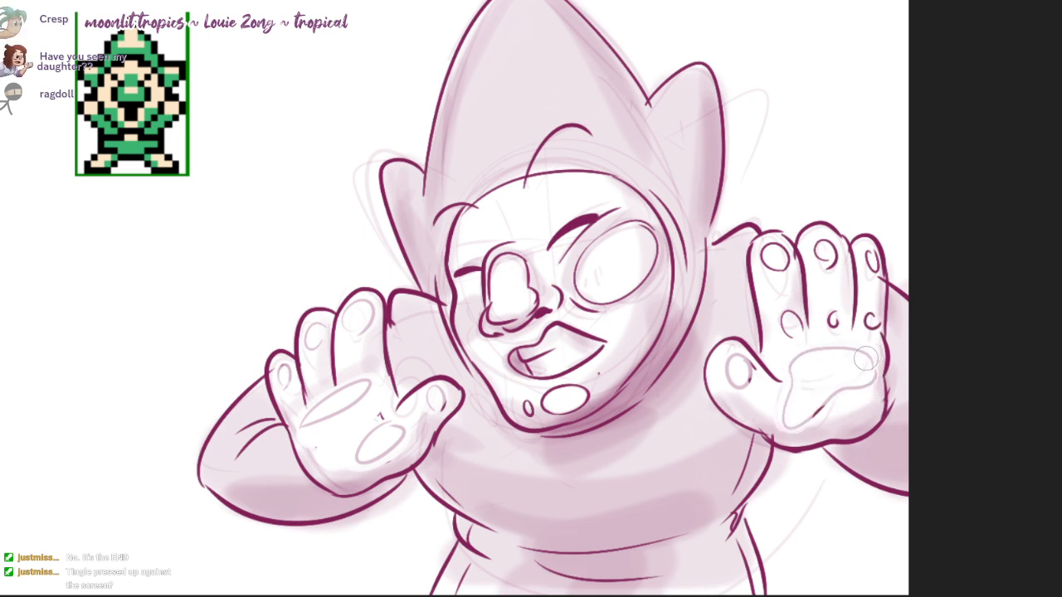
drag(787, 323, 796, 323)
mouse_move(769, 248)
mouse_down()
mouse_move(788, 264)
mouse_move(821, 248)
mouse_up()
mouse_move(833, 330)
mouse_down()
mouse_move(826, 319)
mouse_move(873, 324)
mouse_up()
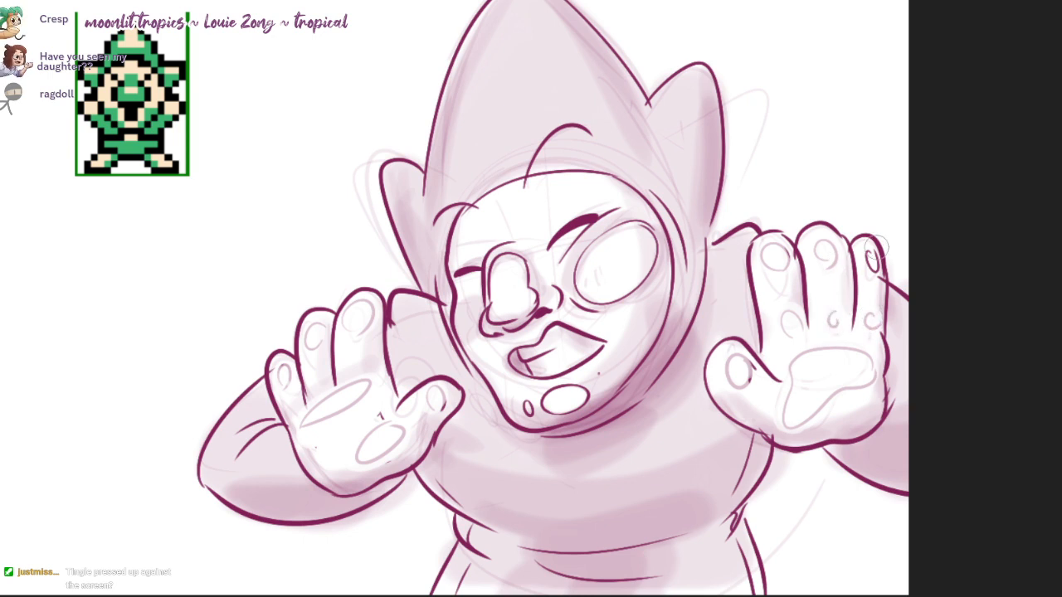
drag(874, 247, 872, 272)
Step: Lighten the outlines of the nose shape, the large eye oval and both chin ovals
mouse_move(521, 262)
mouse_down()
mouse_move(495, 277)
mouse_move(493, 313)
mouse_move(535, 294)
mouse_move(521, 259)
mouse_up()
mouse_move(590, 284)
mouse_down()
mouse_move(639, 295)
mouse_move(614, 223)
mouse_move(573, 274)
mouse_up()
drag(659, 244, 671, 228)
drag(569, 386, 529, 412)
drag(736, 392, 716, 413)
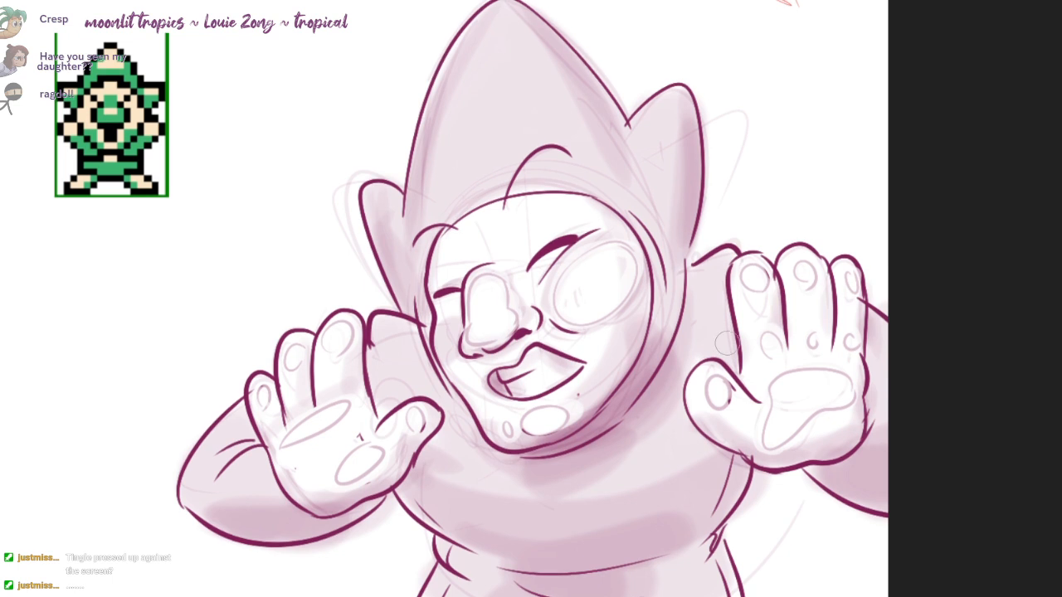
Step: Build up soft shading on the left cheek, beside the nose, around the large eye oval and on the right ear
key(b)
mouse_move(565, 259)
mouse_down()
mouse_move(545, 264)
mouse_move(595, 228)
mouse_up()
key(ctrl+z)
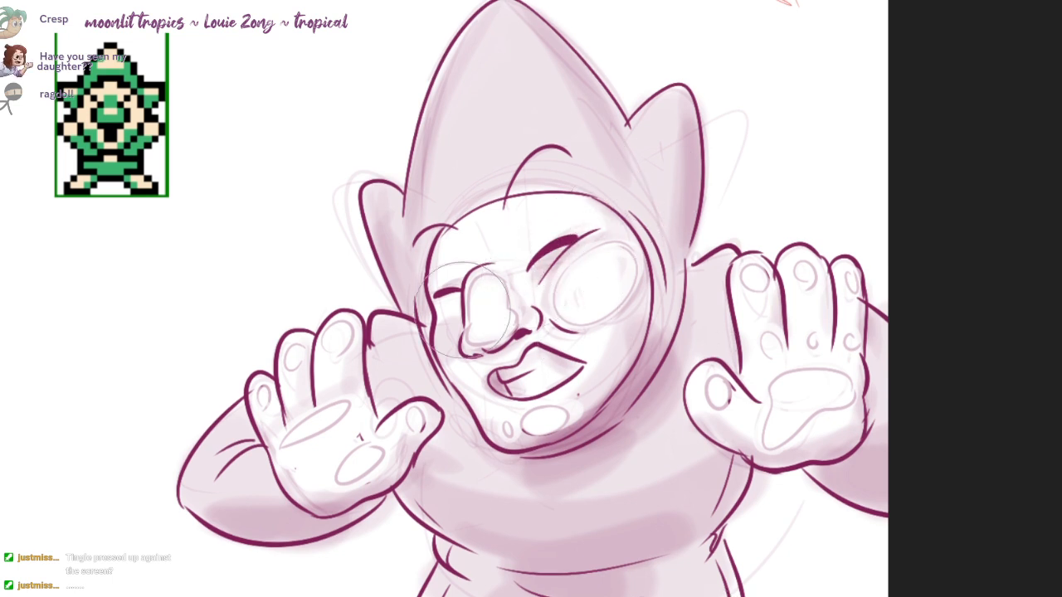
mouse_move(452, 312)
mouse_down()
mouse_move(437, 345)
mouse_move(452, 348)
mouse_move(449, 333)
mouse_up()
drag(510, 278, 522, 309)
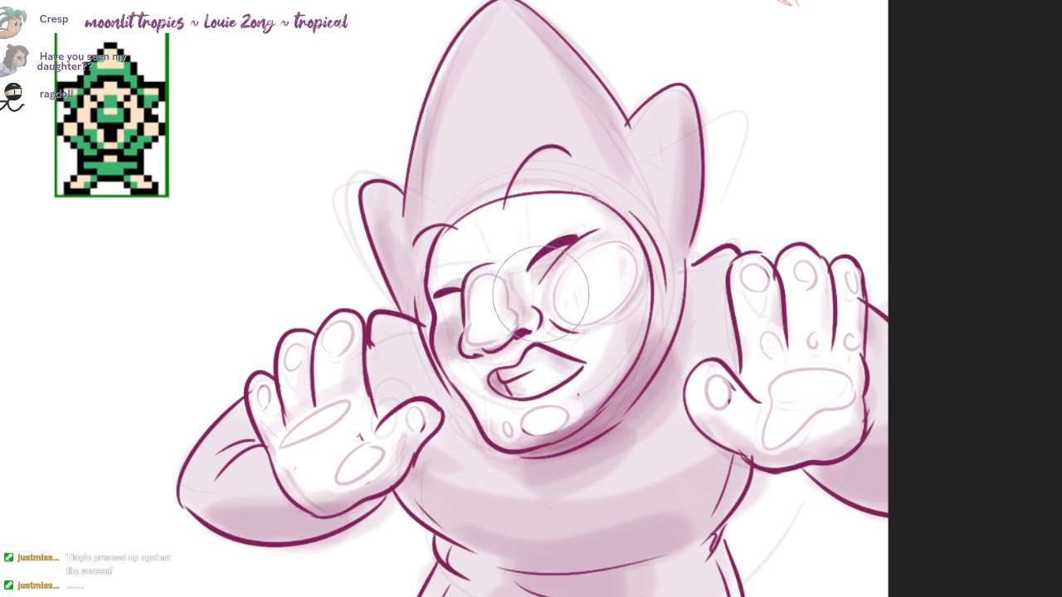
drag(572, 258, 544, 287)
mouse_move(570, 328)
mouse_down()
mouse_move(599, 274)
mouse_move(627, 267)
mouse_up()
mouse_move(656, 107)
mouse_down()
mouse_move(699, 166)
mouse_move(674, 163)
mouse_up()
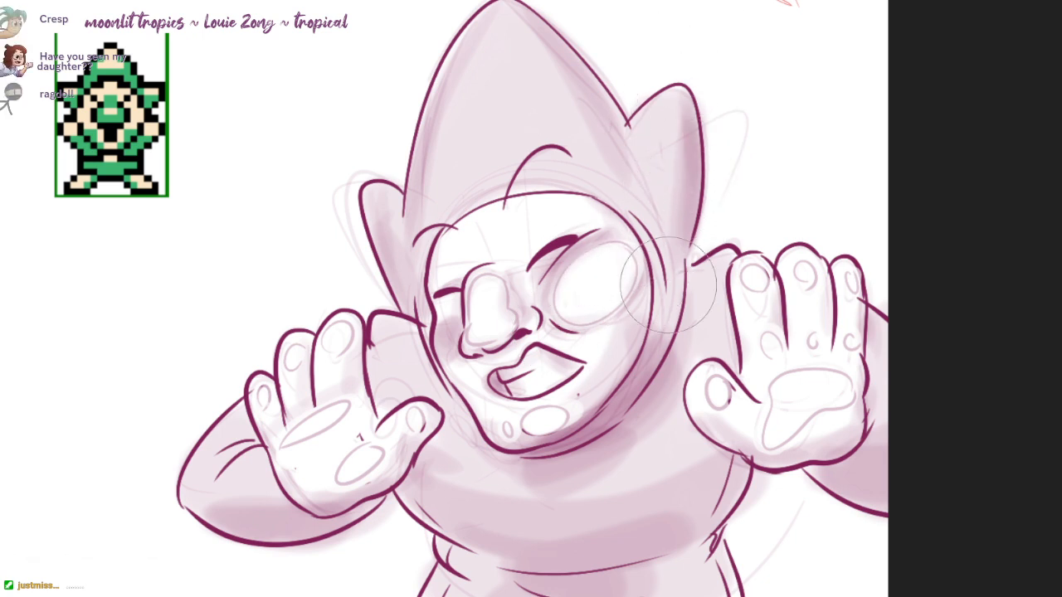
Step: Shade the chin and lower cheeks around the chin ovals, and clean up the small oval's highlight
drag(520, 439, 556, 395)
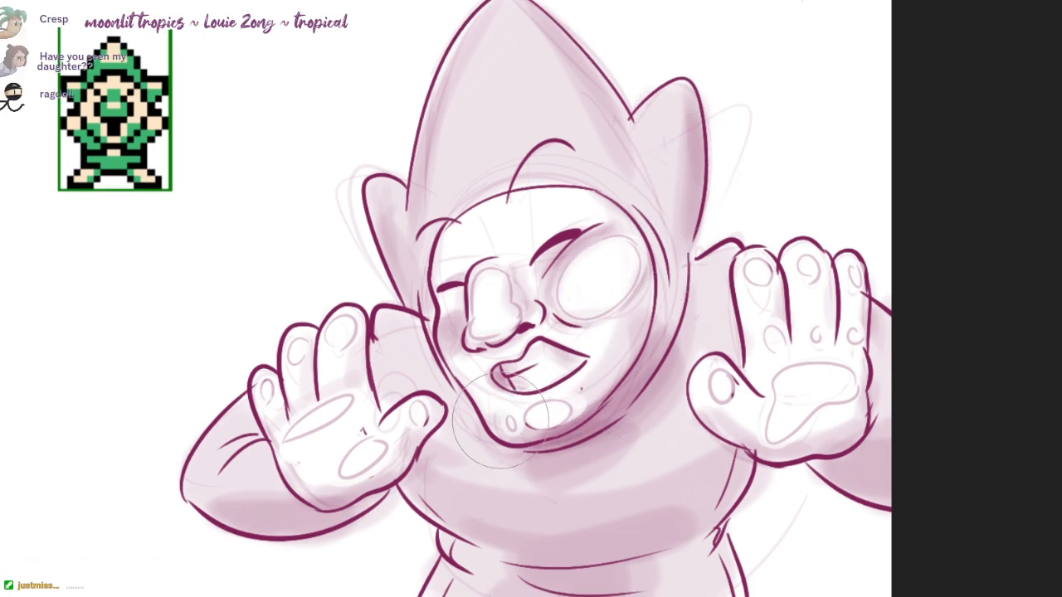
mouse_move(499, 420)
mouse_down()
mouse_move(581, 386)
mouse_move(544, 418)
mouse_move(511, 423)
mouse_up()
key(e)
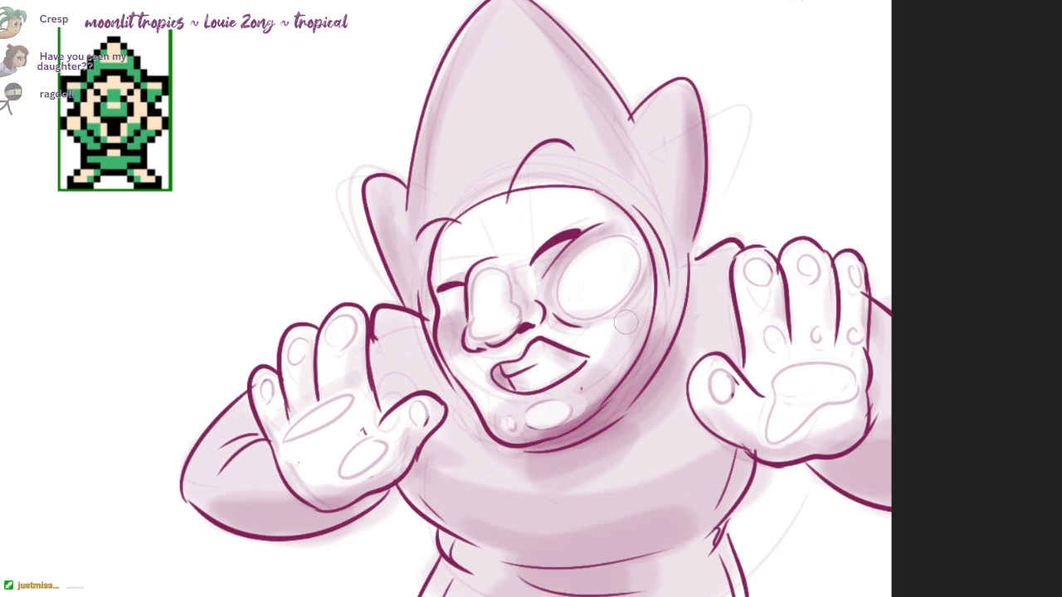
key(b)
drag(638, 327, 613, 315)
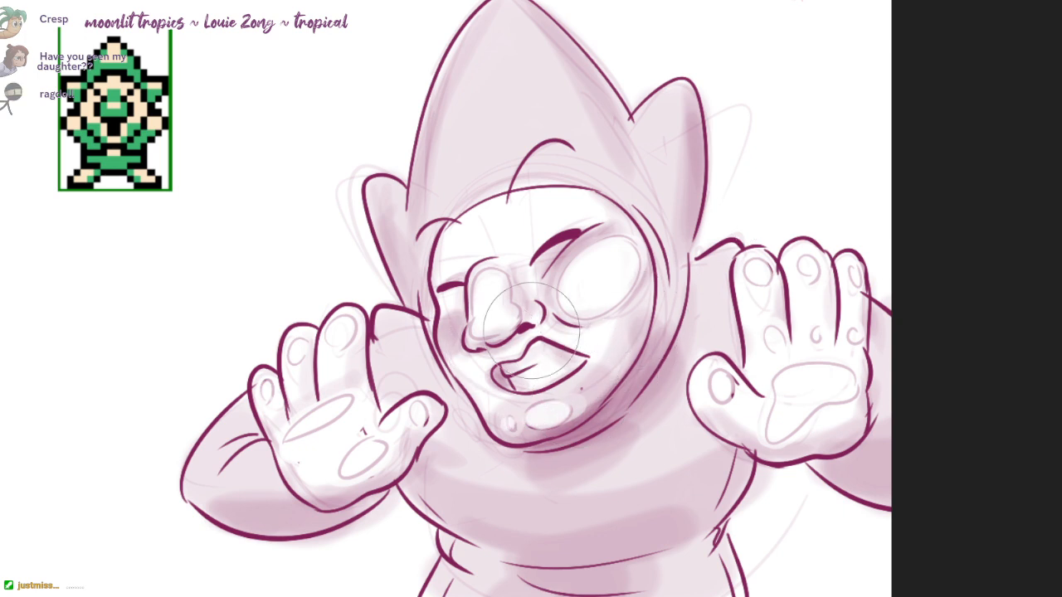
scroll(718, 374, down, 3)
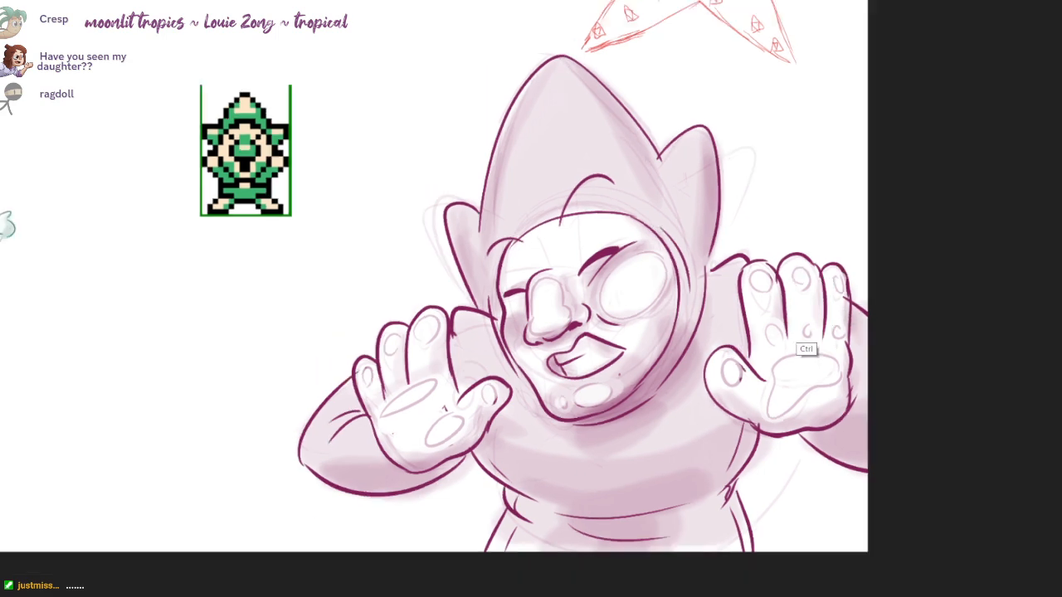
Step: Refine the soft shading on the cheek beside the large eye oval
drag(805, 350, 967, 443)
drag(922, 376, 928, 361)
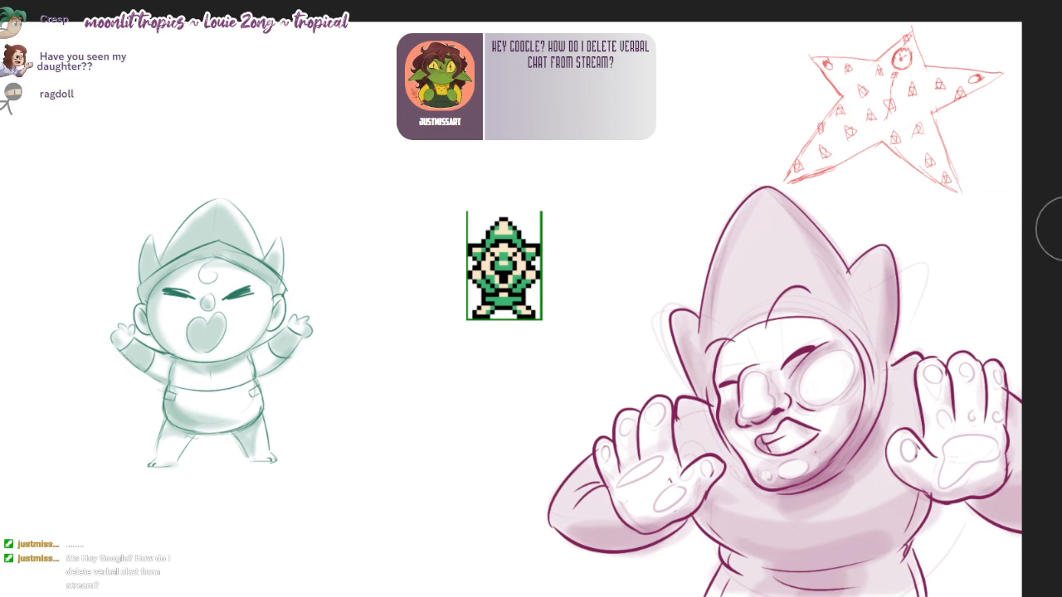
mouse_move(927, 240)
mouse_down()
mouse_move(948, 238)
mouse_move(948, 224)
mouse_move(939, 230)
mouse_up()
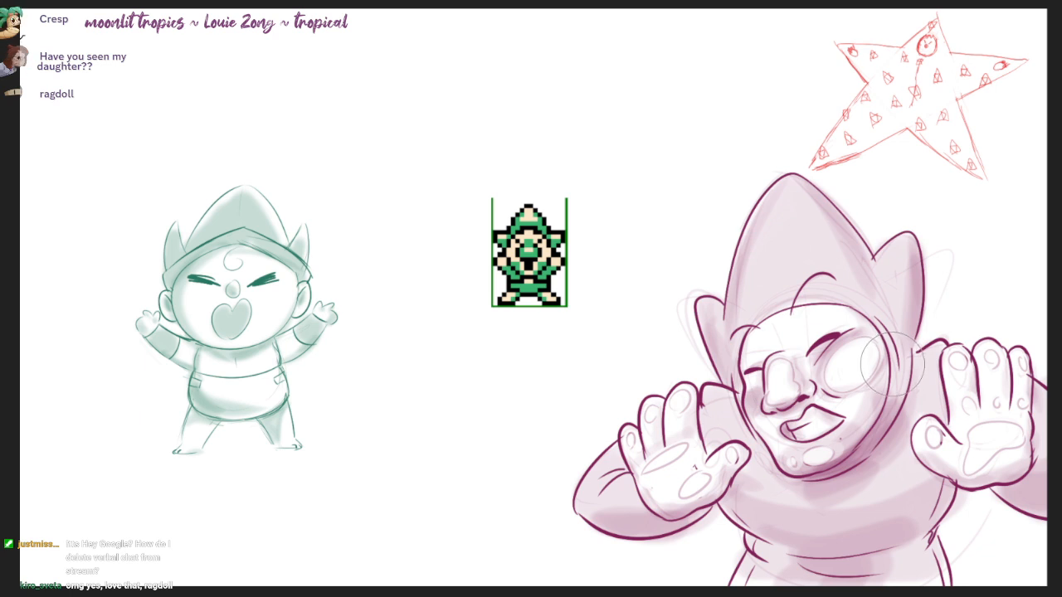
drag(891, 365, 873, 366)
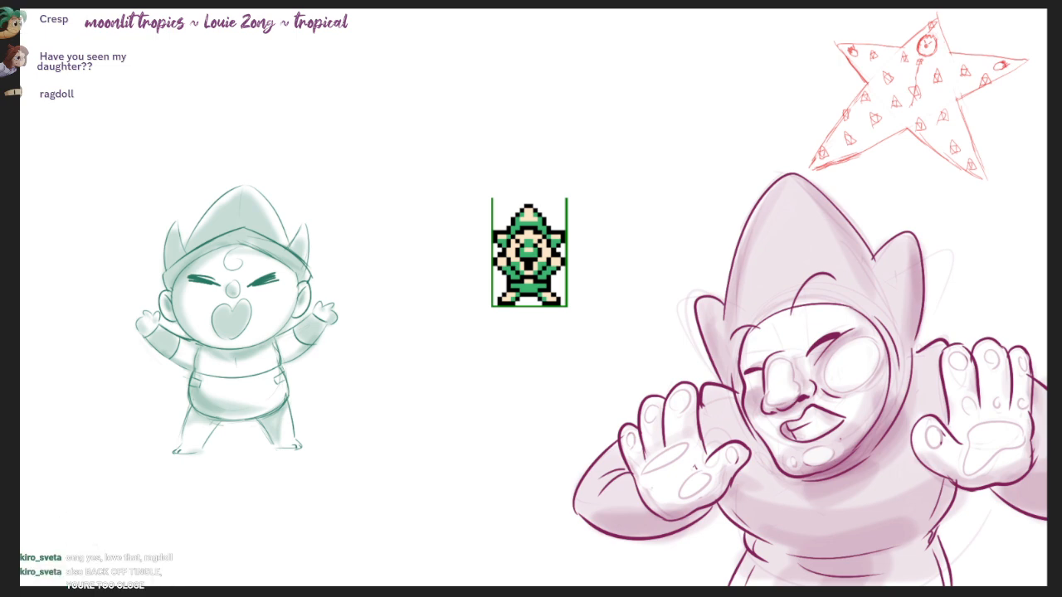
Step: View the shared Tingle artwork and the green Tingle outfit image beside the canvas
drag(412, 0, 174, 0)
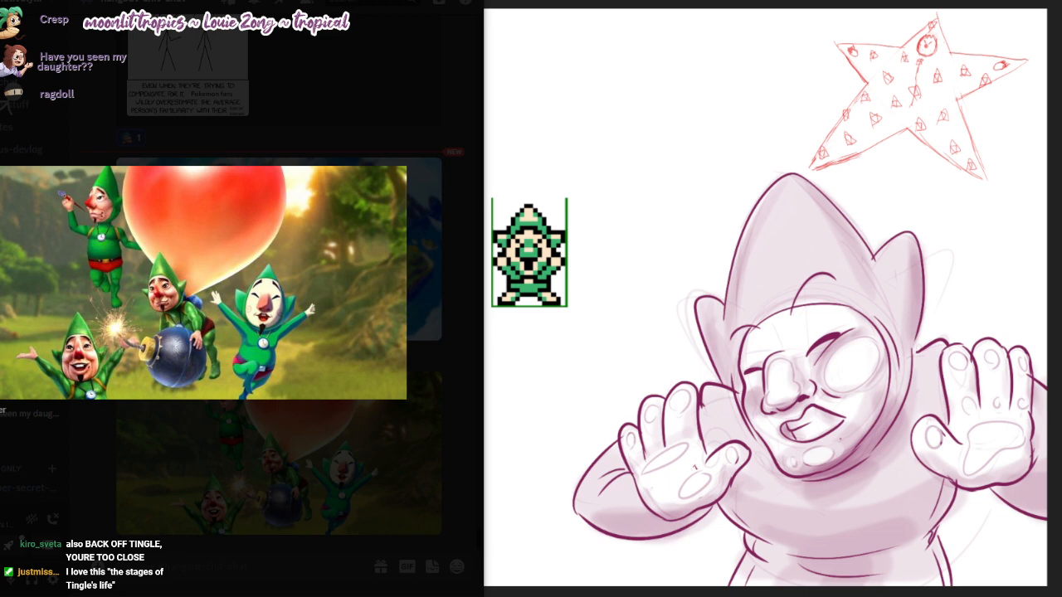
key(alt+Tab)
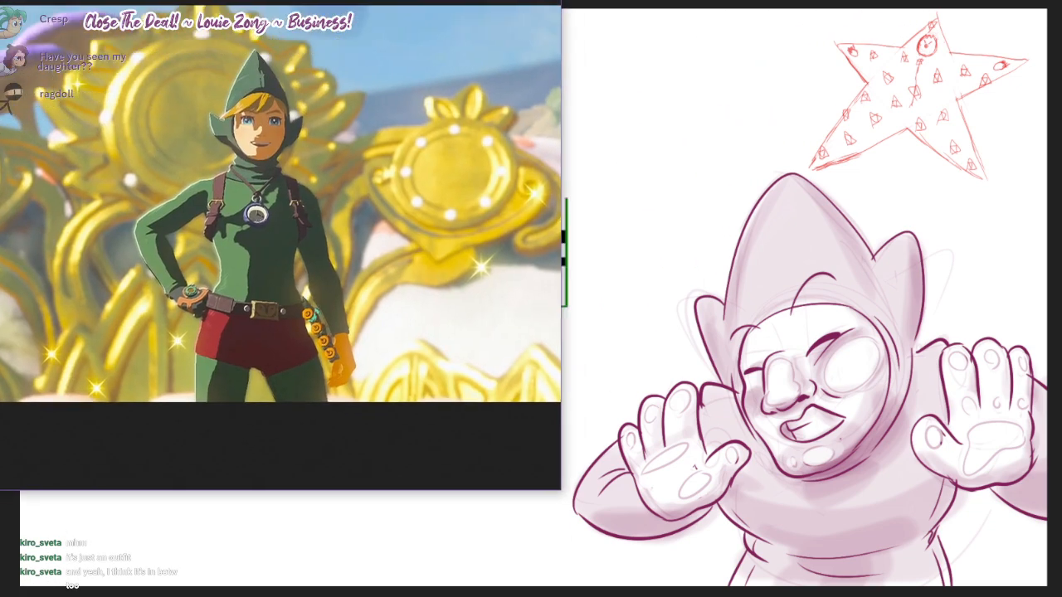
drag(450, 0, 377, 0)
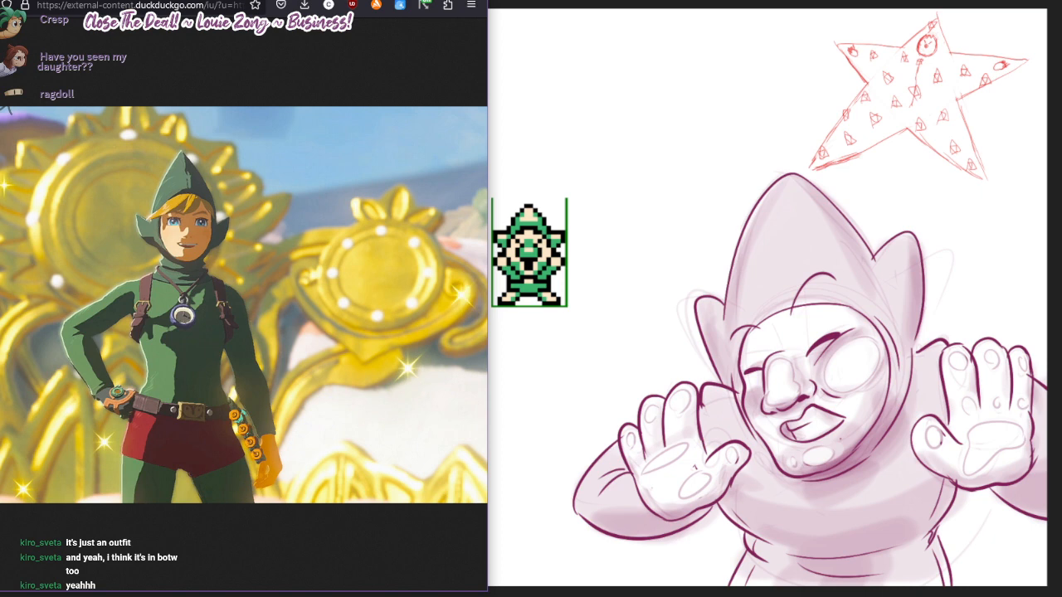
key(alt+Tab)
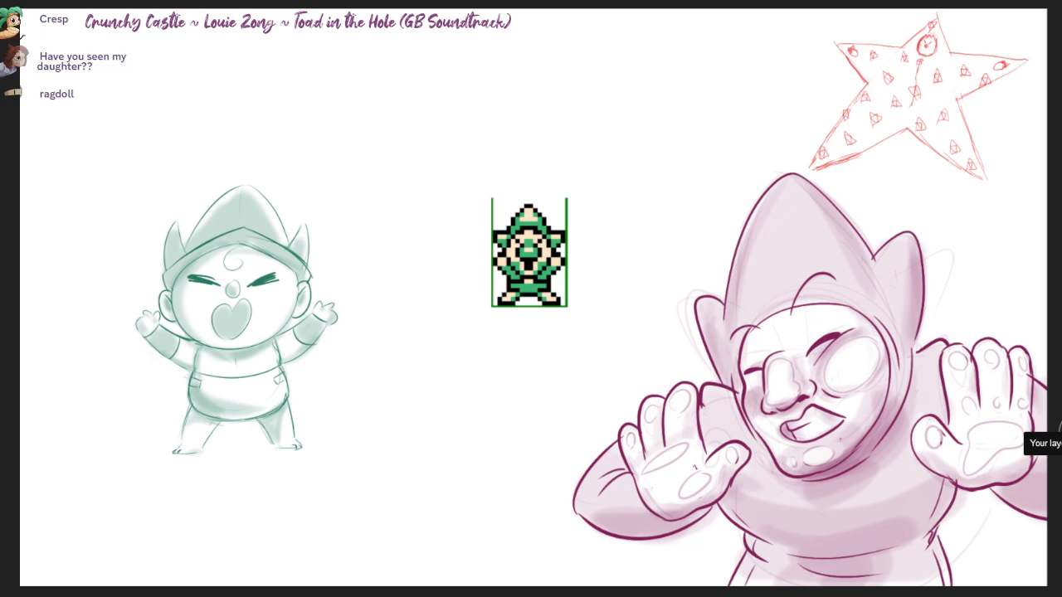
Step: Hide the pixel sprite reference and show the hidden layers holding the other purple character drawings
click(1061, 438)
click(1060, 465)
click(1061, 492)
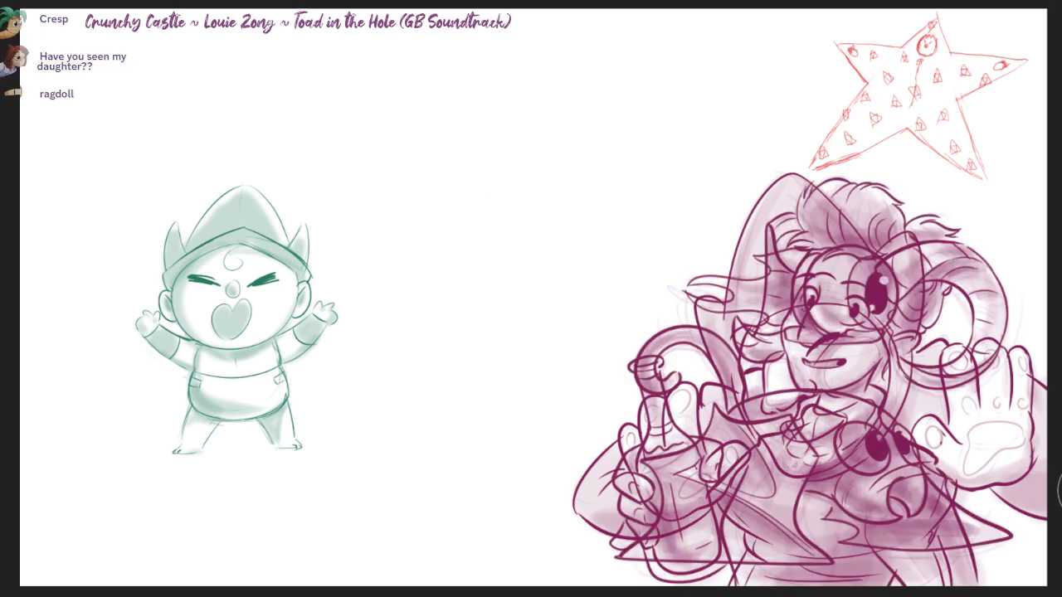
click(1060, 522)
click(1061, 551)
click(1061, 558)
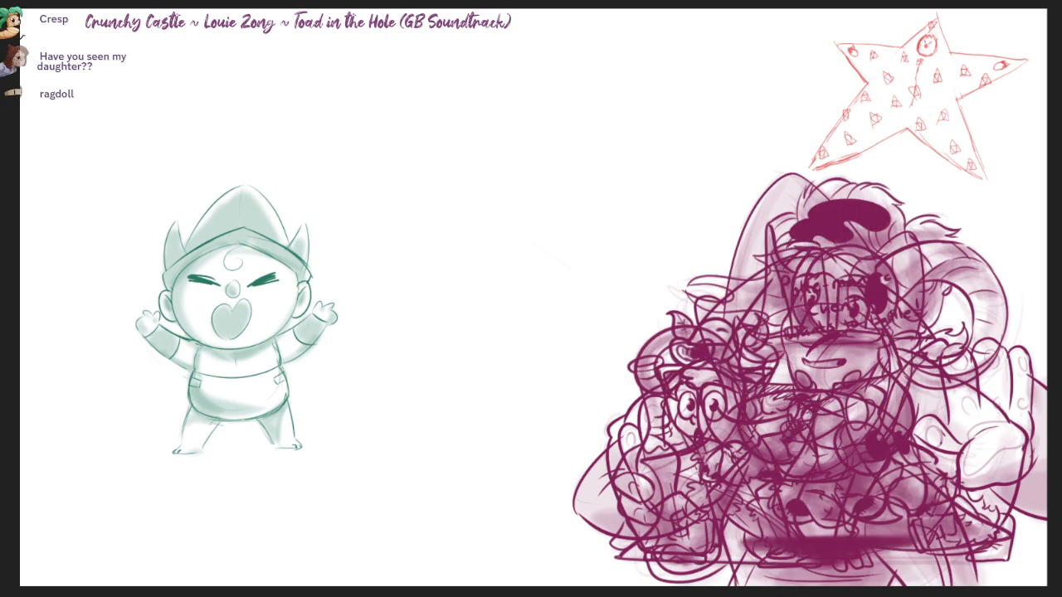
click(1061, 583)
click(1060, 593)
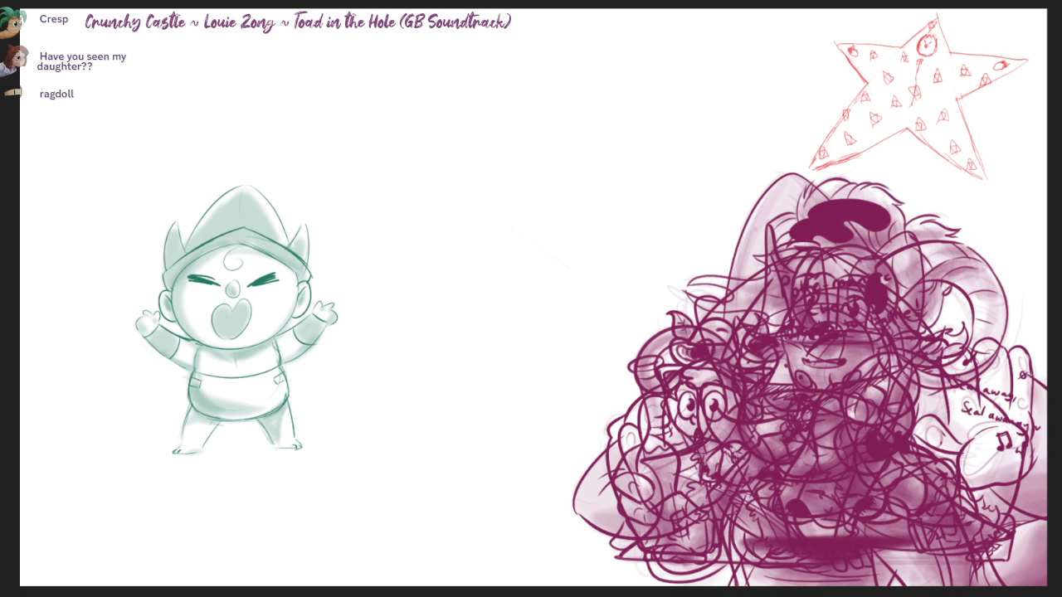
Step: Show the hidden layers holding the remaining green, pink, yellow and red character sketches
click(1061, 443)
click(1061, 443)
click(1061, 465)
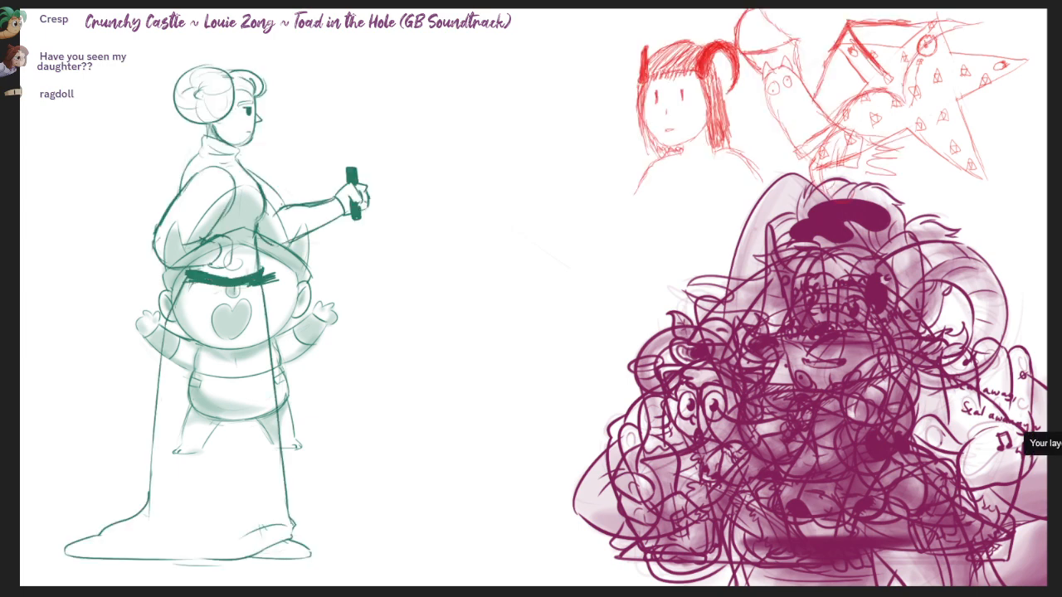
click(1061, 493)
click(1061, 523)
click(1060, 552)
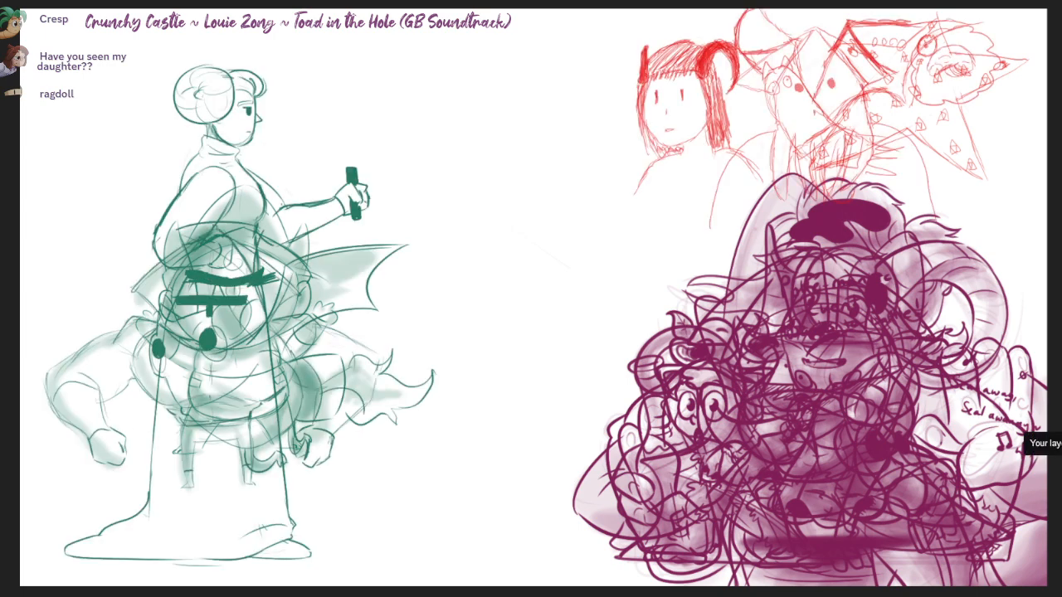
click(1061, 576)
click(1061, 593)
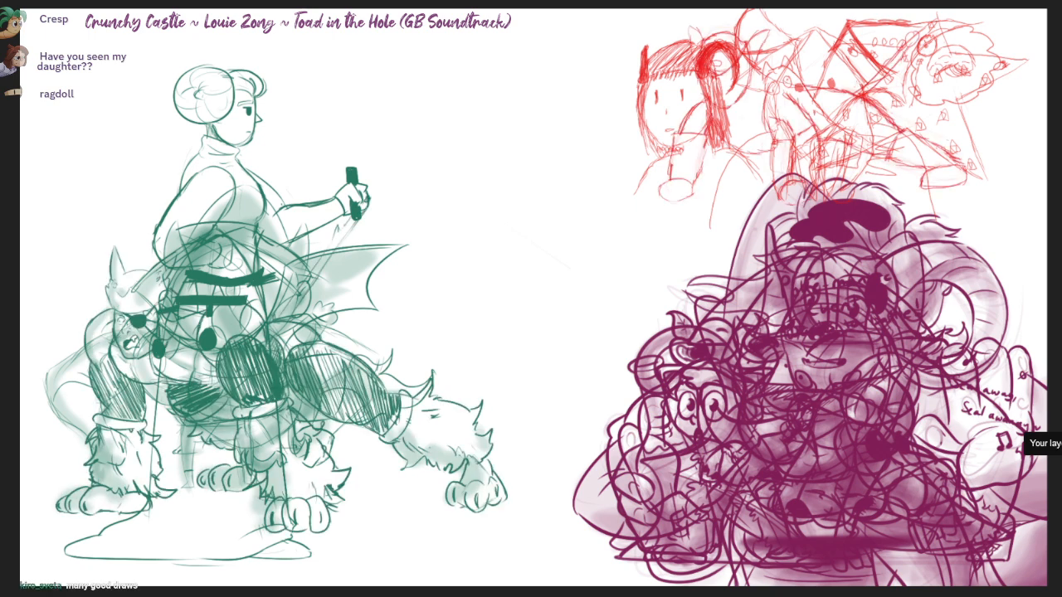
click(1061, 443)
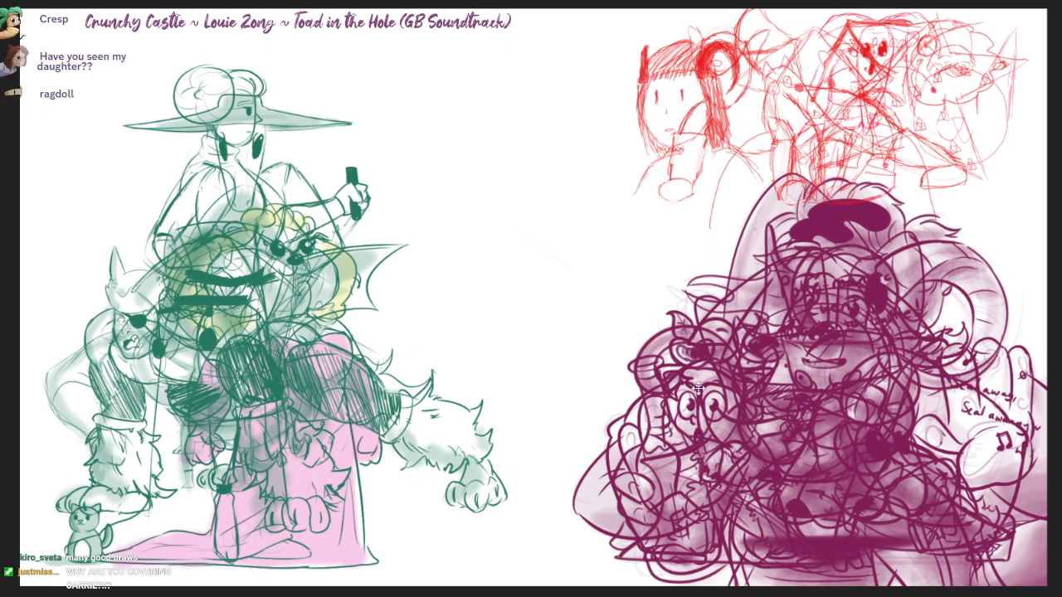
Step: Move the purple horned character drawing out of the overlapping pile into the empty middle of the canvas
drag(699, 388, 1059, 403)
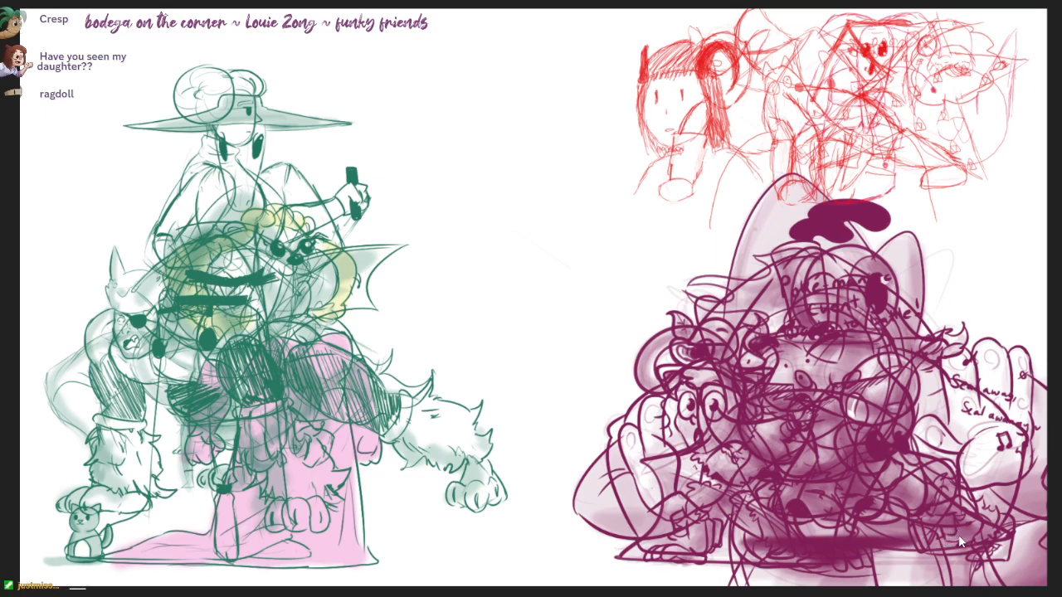
click(958, 534)
drag(907, 476, 583, 486)
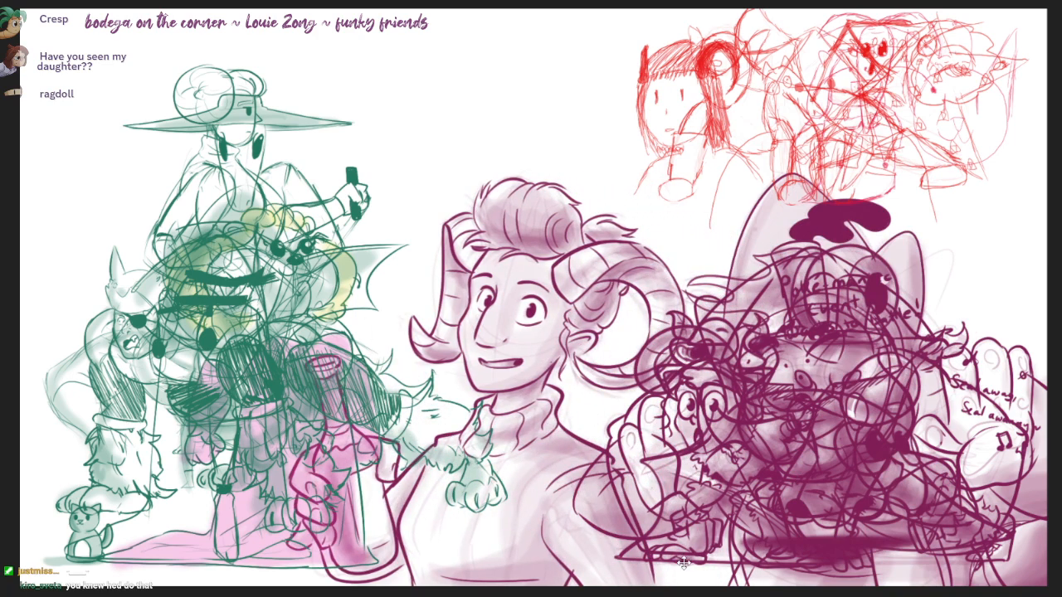